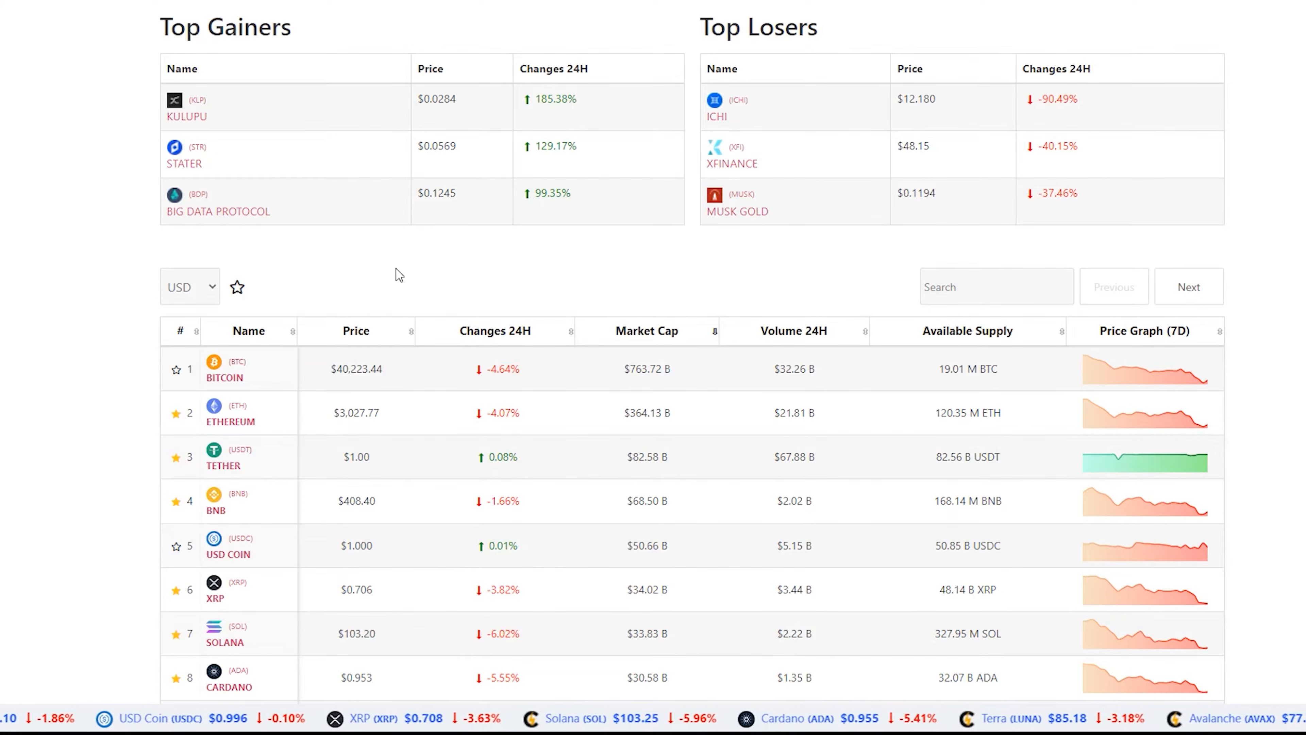
Add Dogecoin and Polkadot to the watchlist by starring them in the coin table
scroll(206, 386, "down", 3)
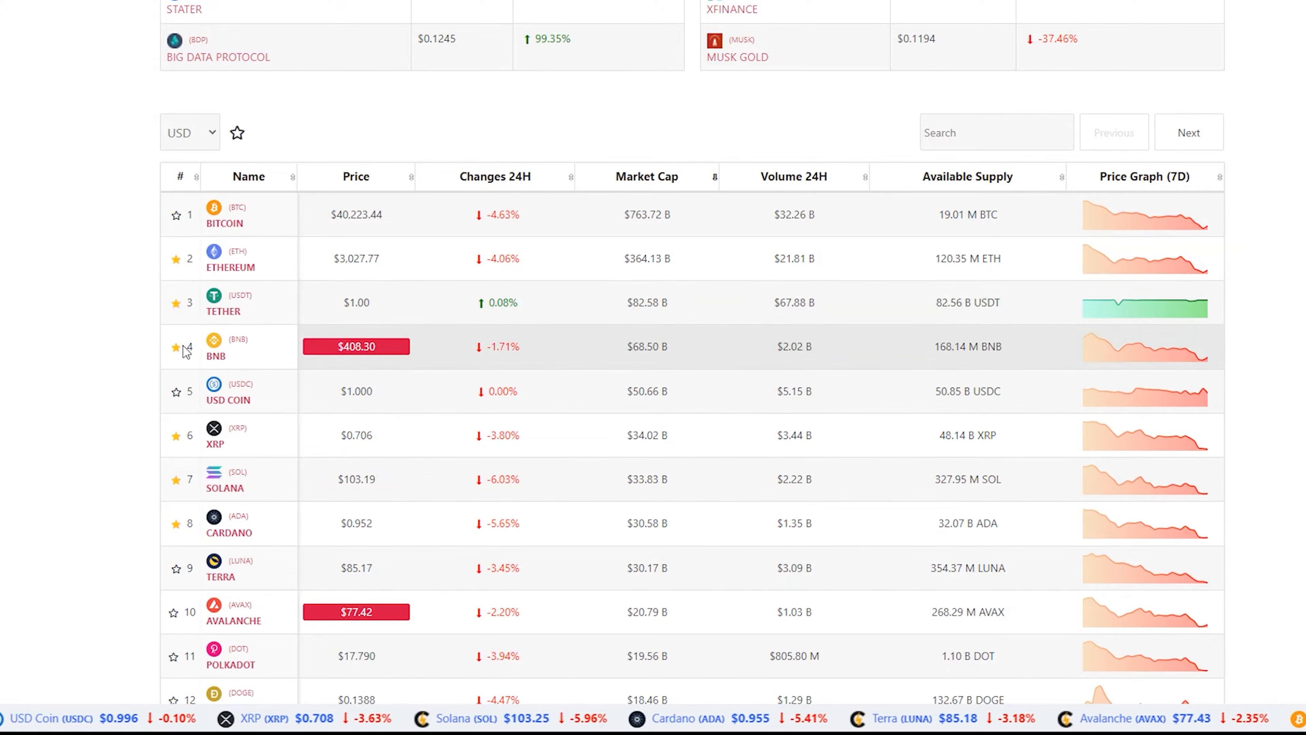
scroll(238, 485, "down", 4)
scroll(239, 486, "down", 2)
left_click(174, 392)
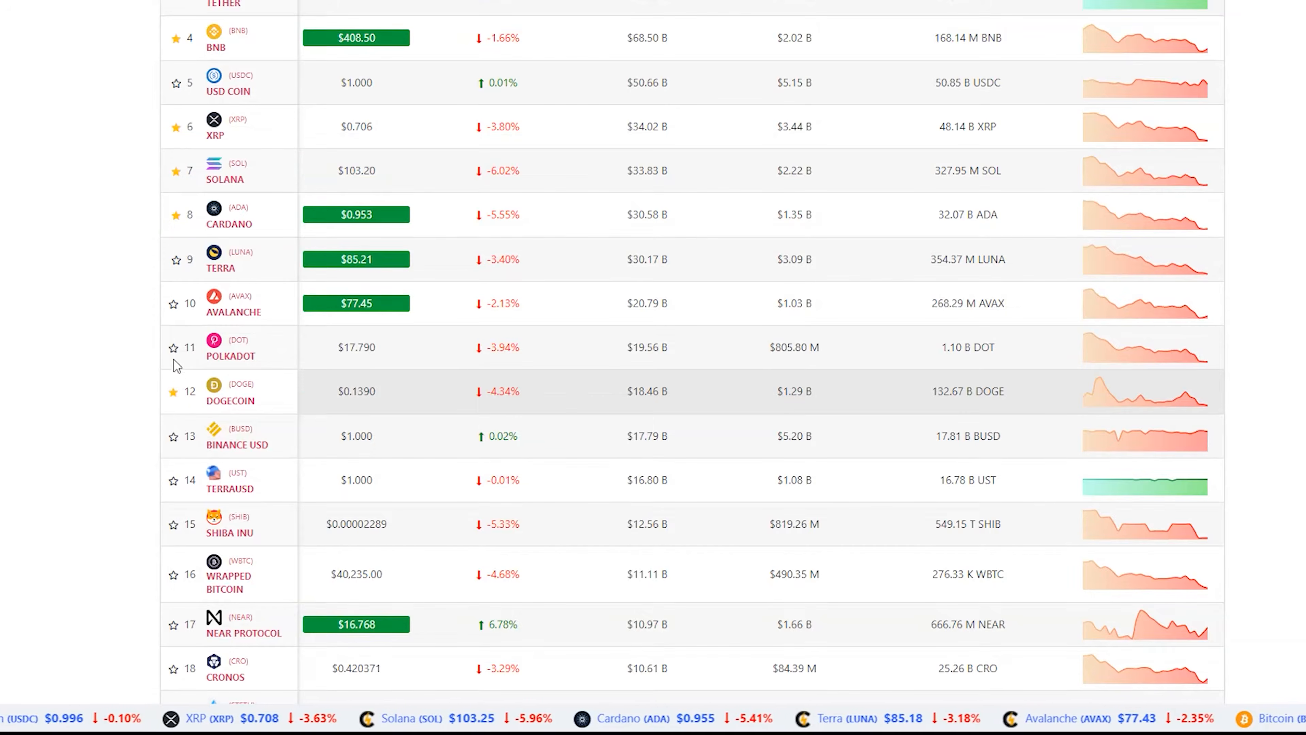
left_click(173, 349)
Filter the coin table to show only starred coins
scroll(219, 402, "up", 1)
scroll(219, 401, "up", 7)
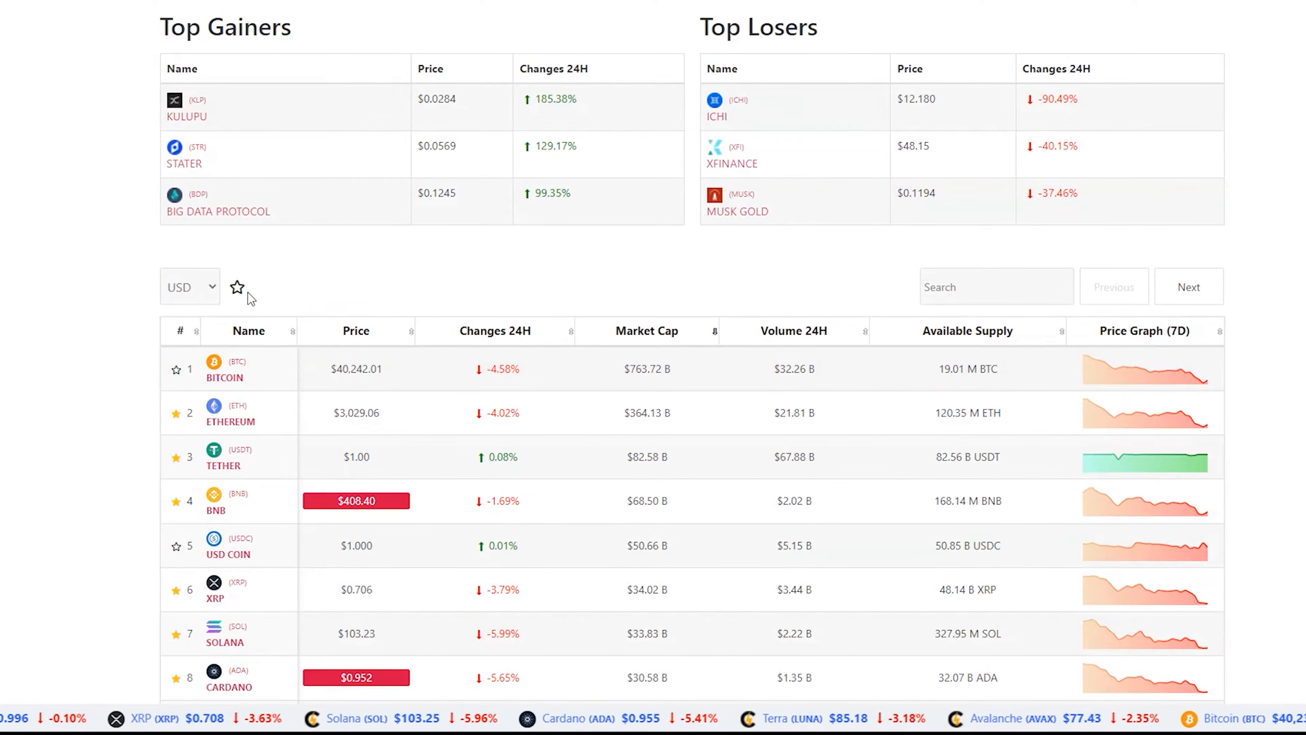
left_click(237, 289)
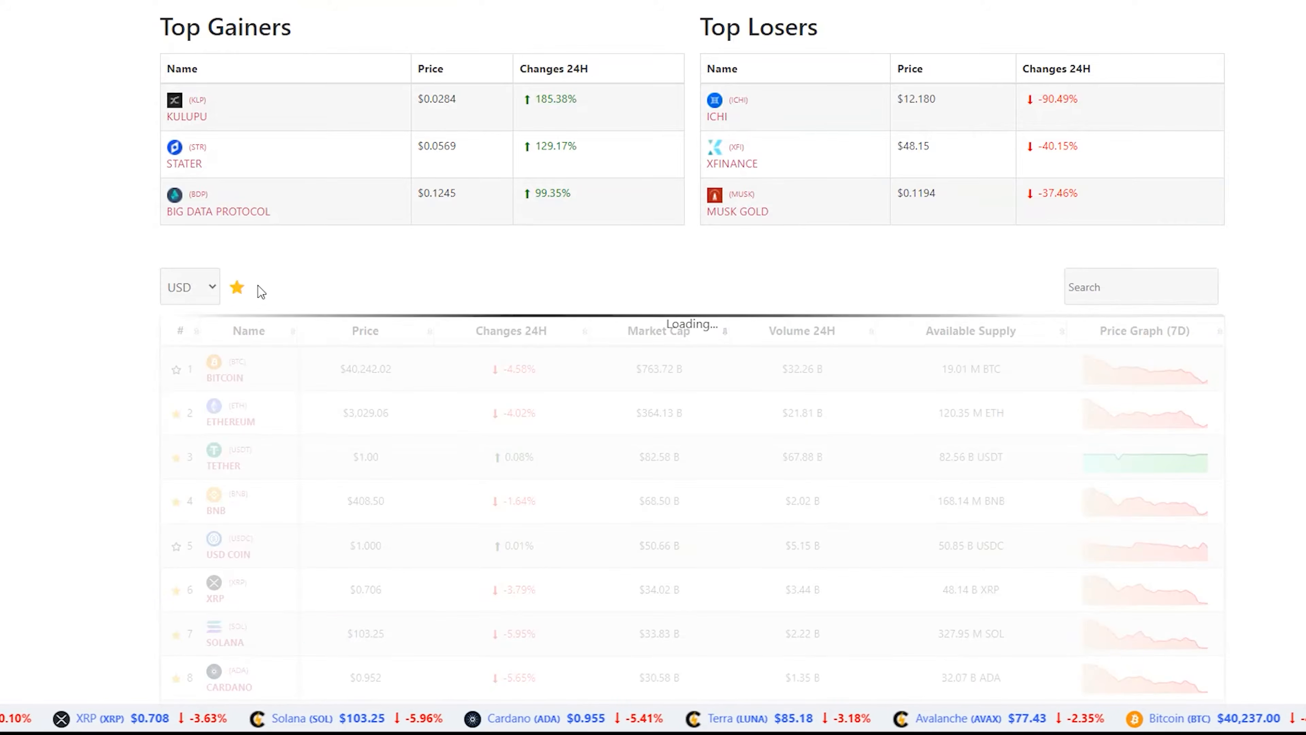
Unstar Dogecoin, Polkadot, Cardano and Solana in the watchlist view
scroll(411, 360, "down", 3)
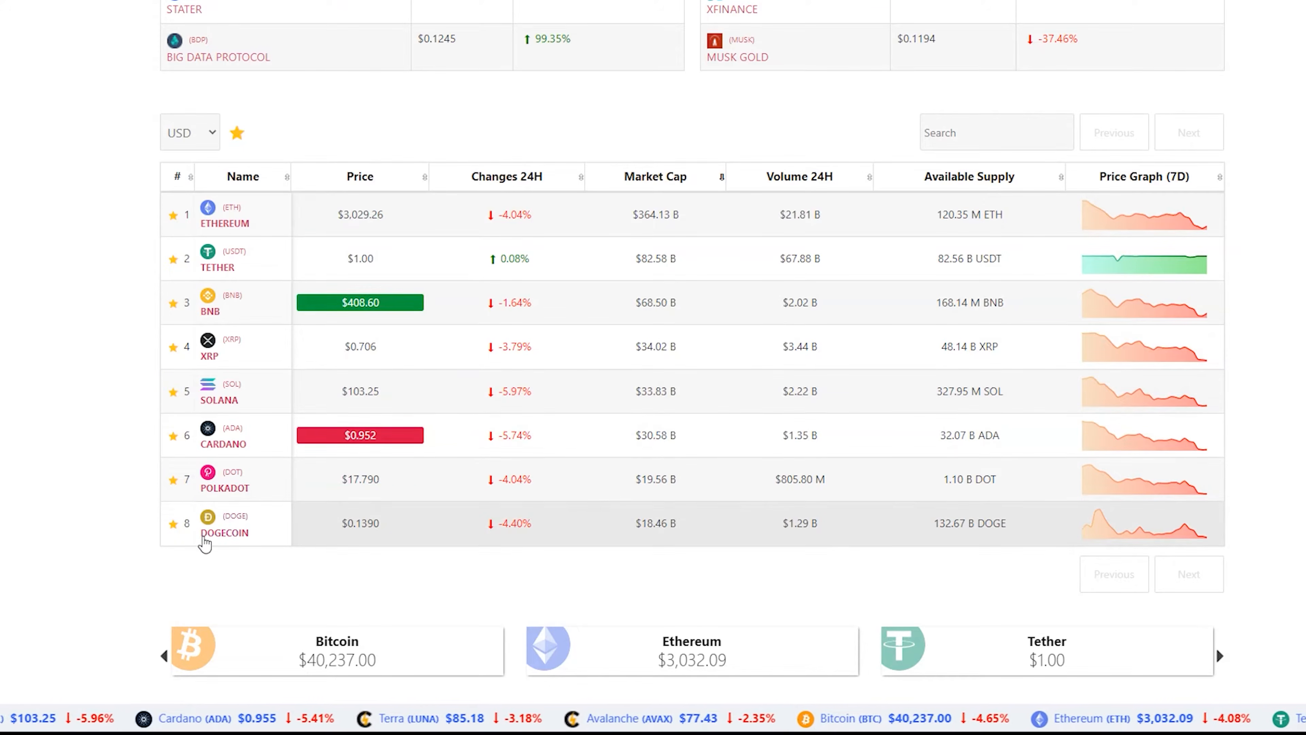
left_click(174, 523)
left_click(173, 479)
left_click(173, 436)
left_click(173, 391)
Switch the starred-only filter off and back on to refresh the watchlist
left_click(243, 135)
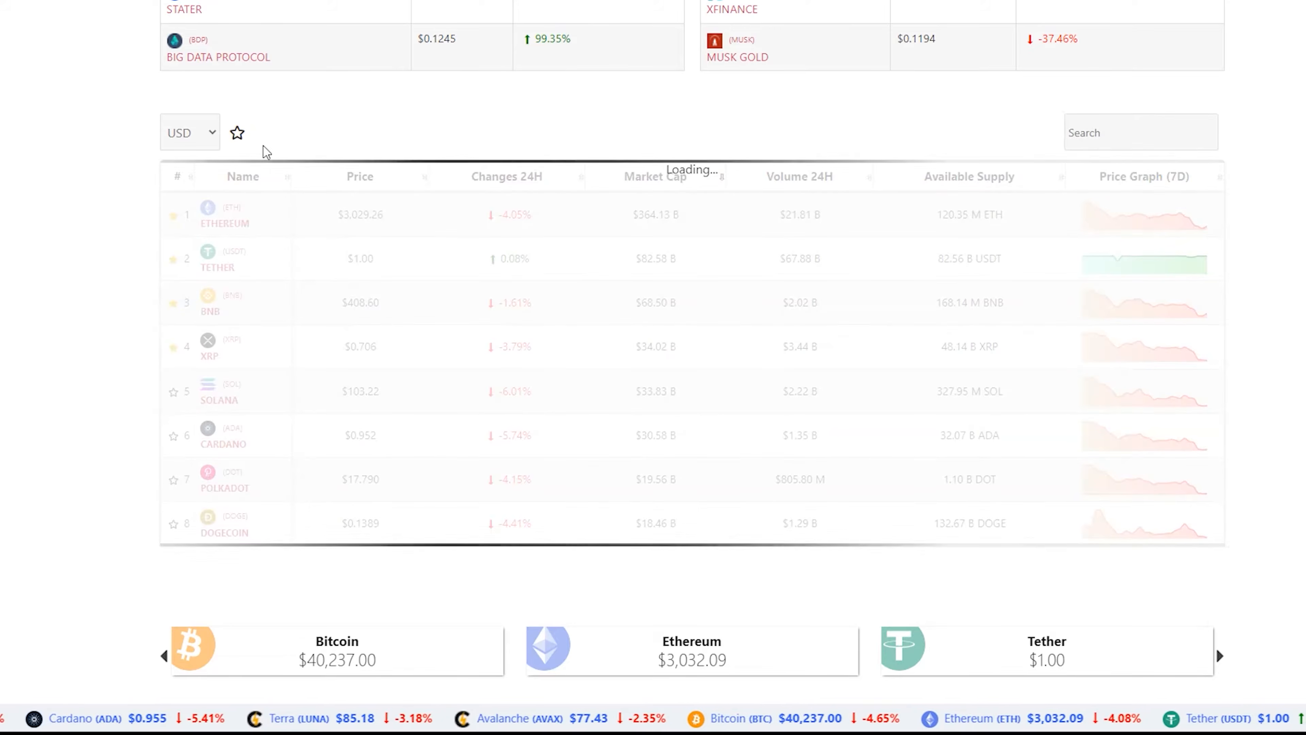
left_click(243, 134)
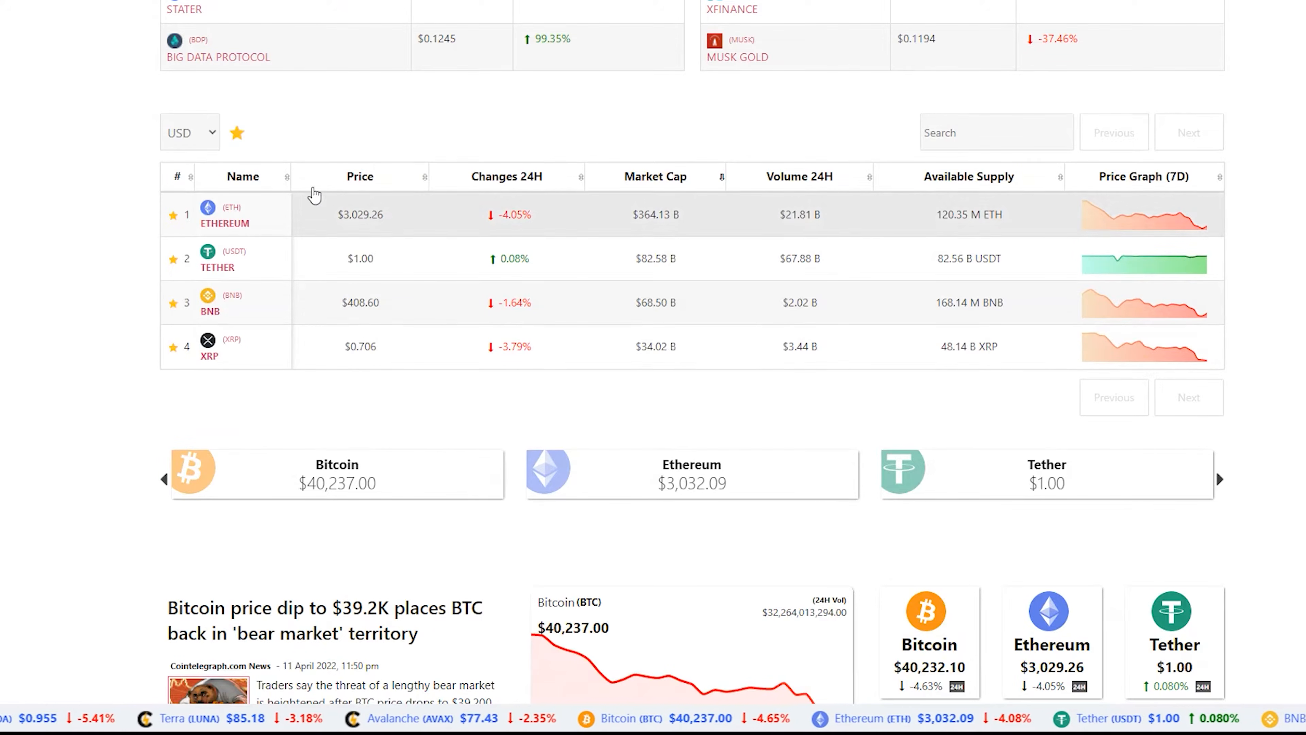
Turn off the starred-only filter and open the currency selector, keeping USD
left_click(236, 135)
left_click(190, 132)
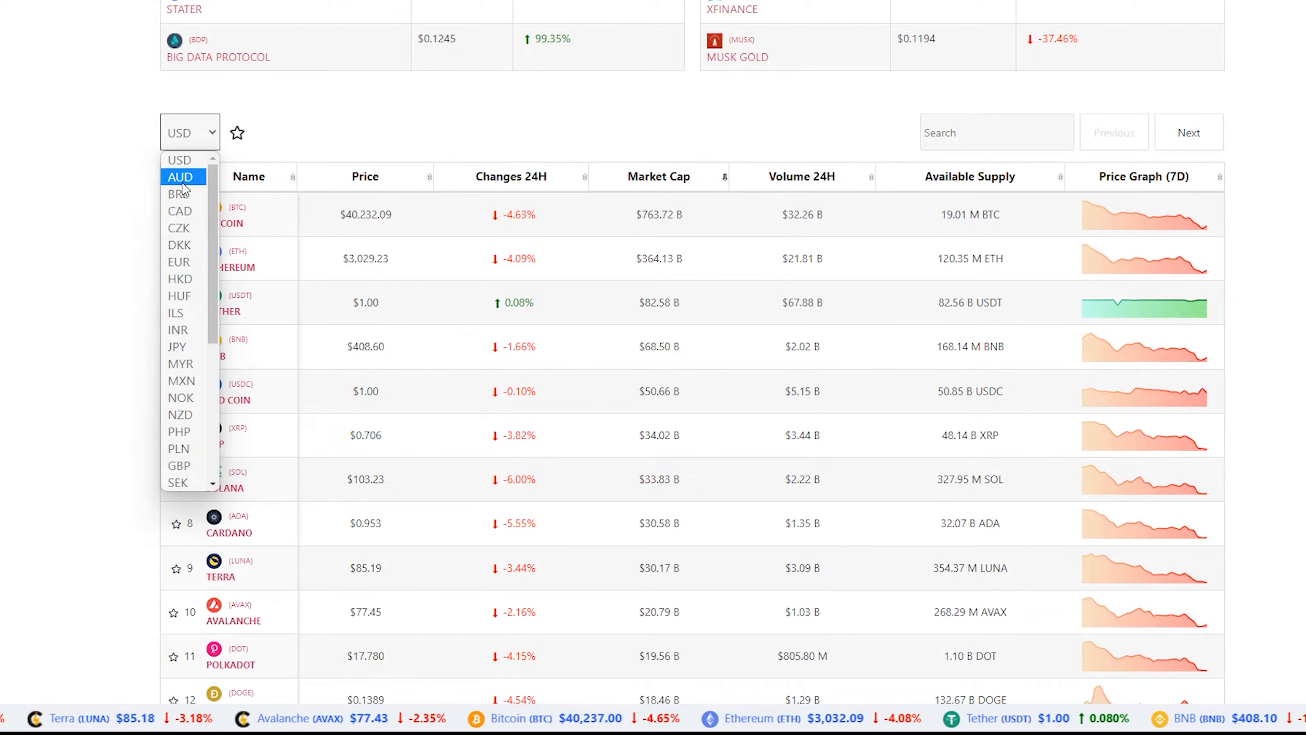
left_click(198, 134)
Search the coin table for ADA, then clear the search
left_click(976, 131)
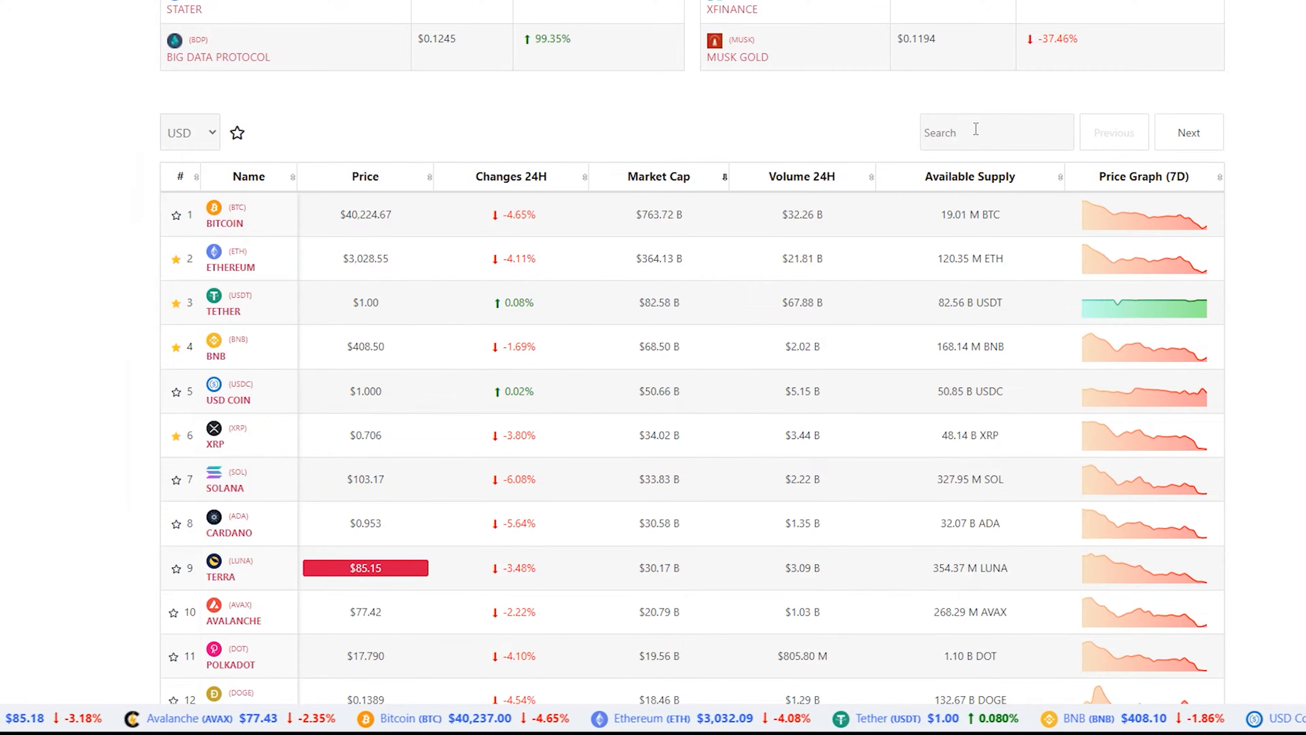
type("ADA")
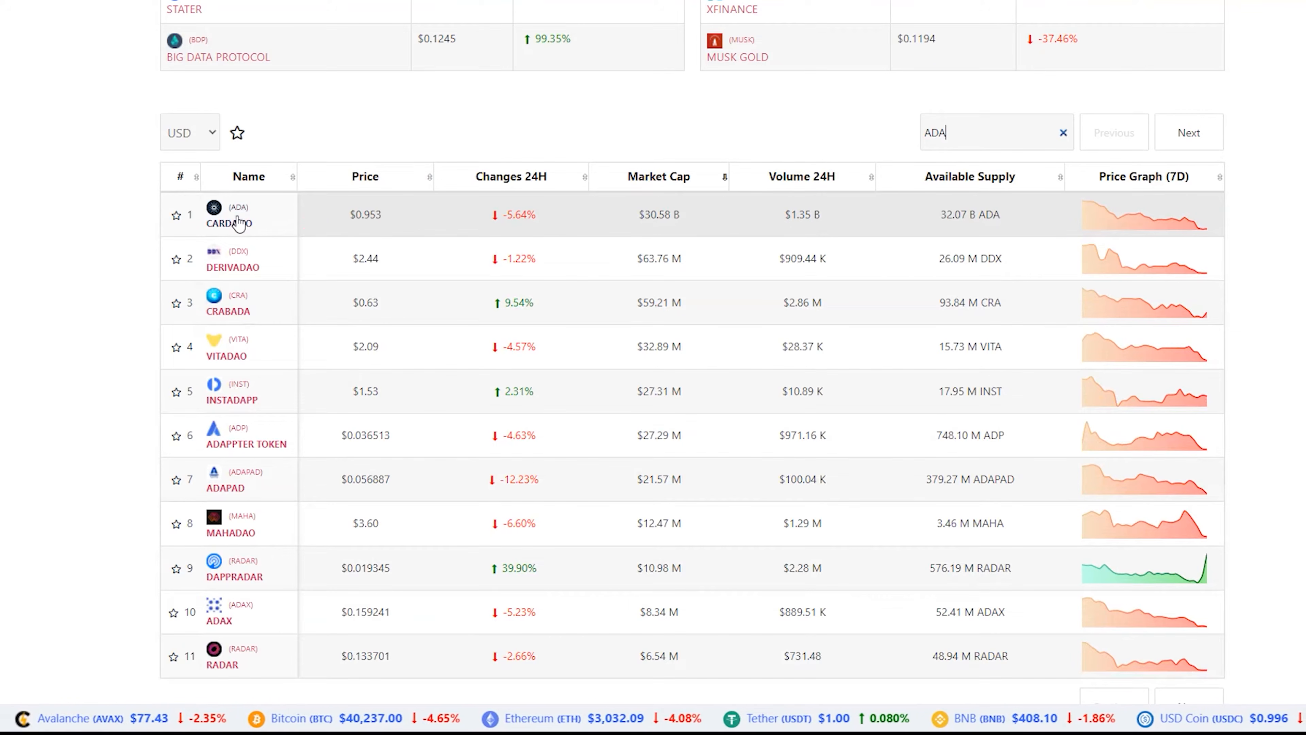
left_click(1063, 133)
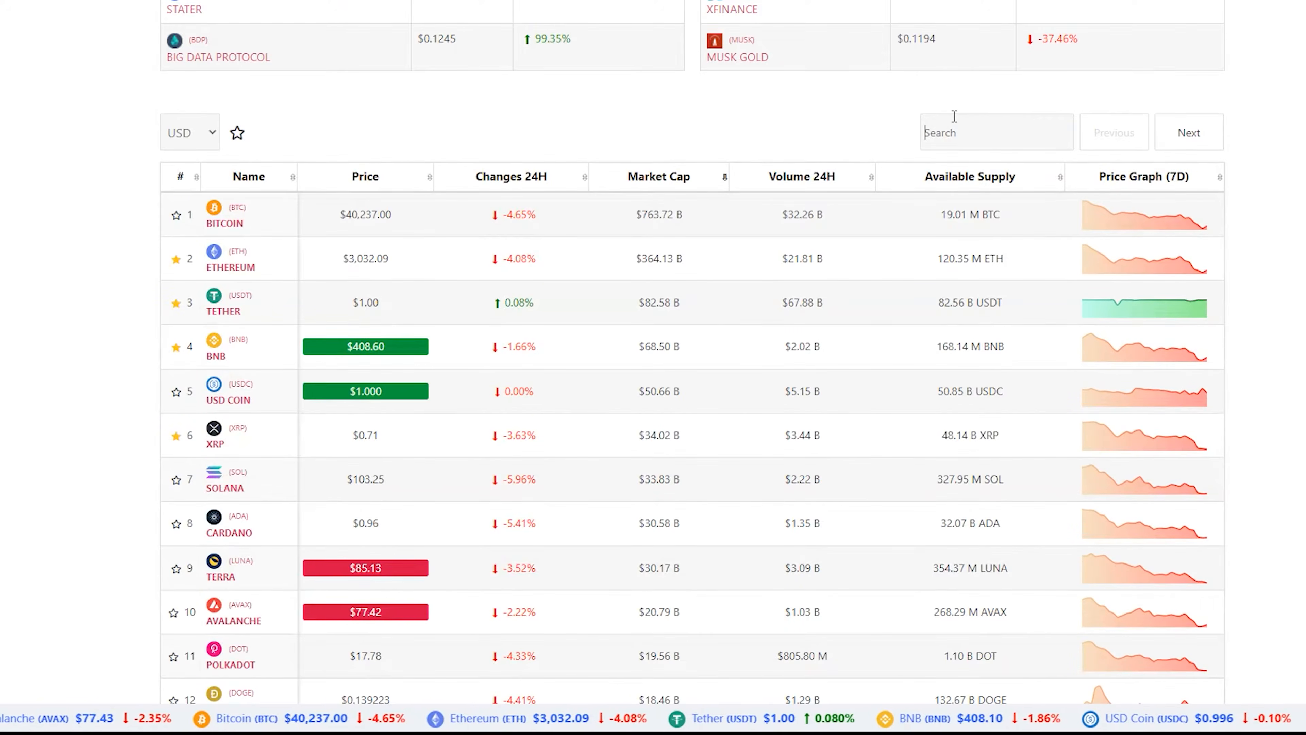
Page forward twice through the cryptocurrency list
left_click(1186, 134)
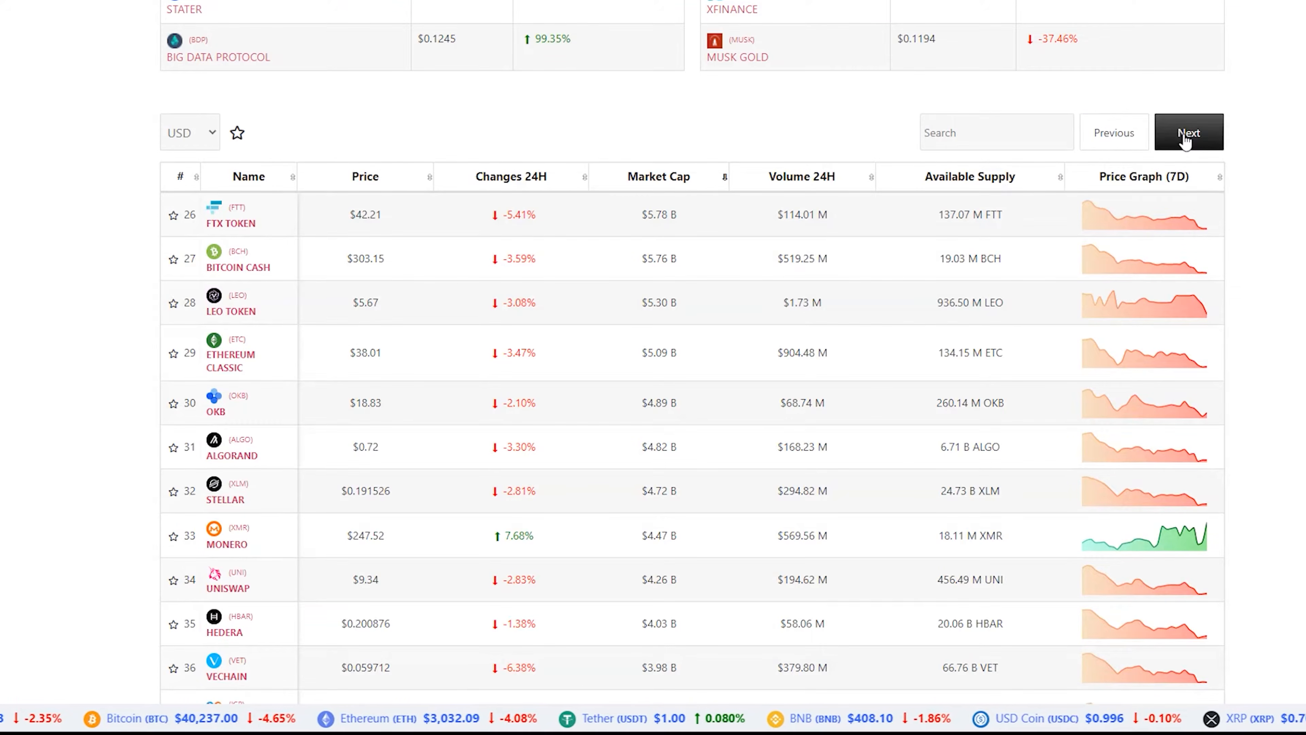
left_click(1186, 140)
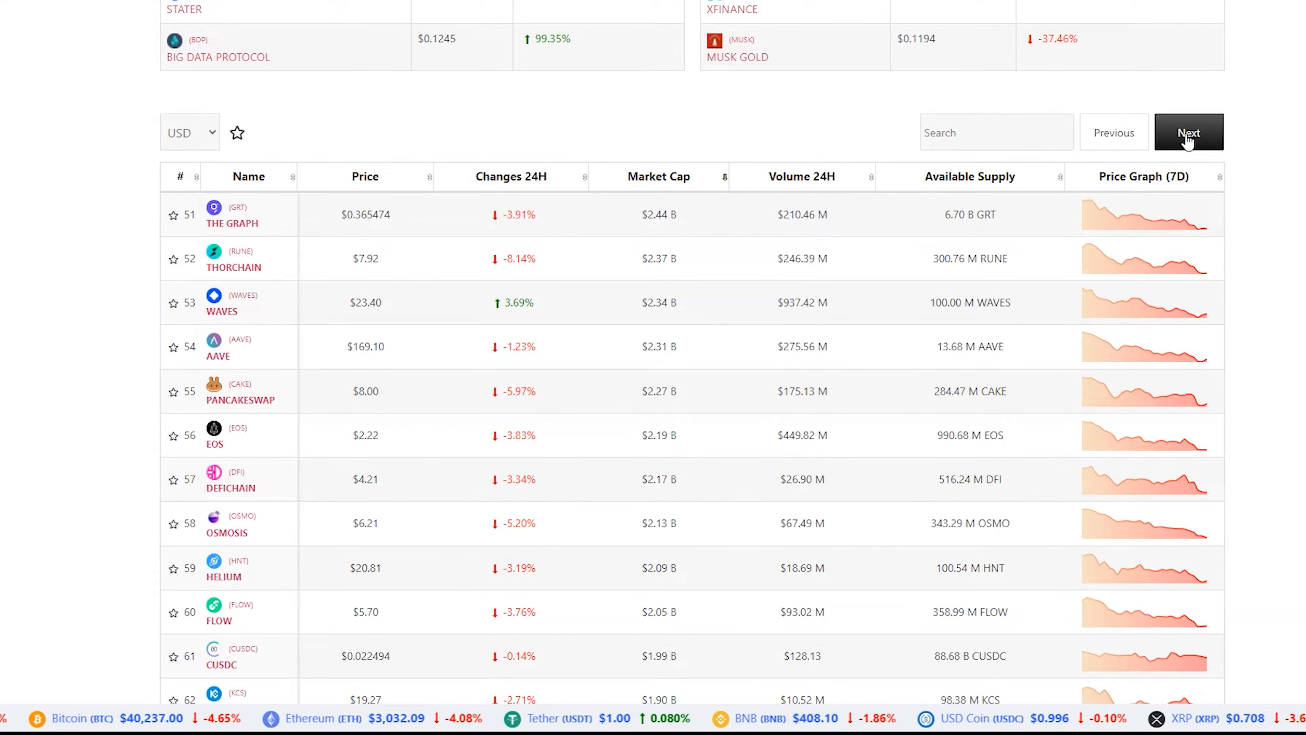
Scroll through the rest of the page and back up to the top
scroll(579, 257, "down", 4)
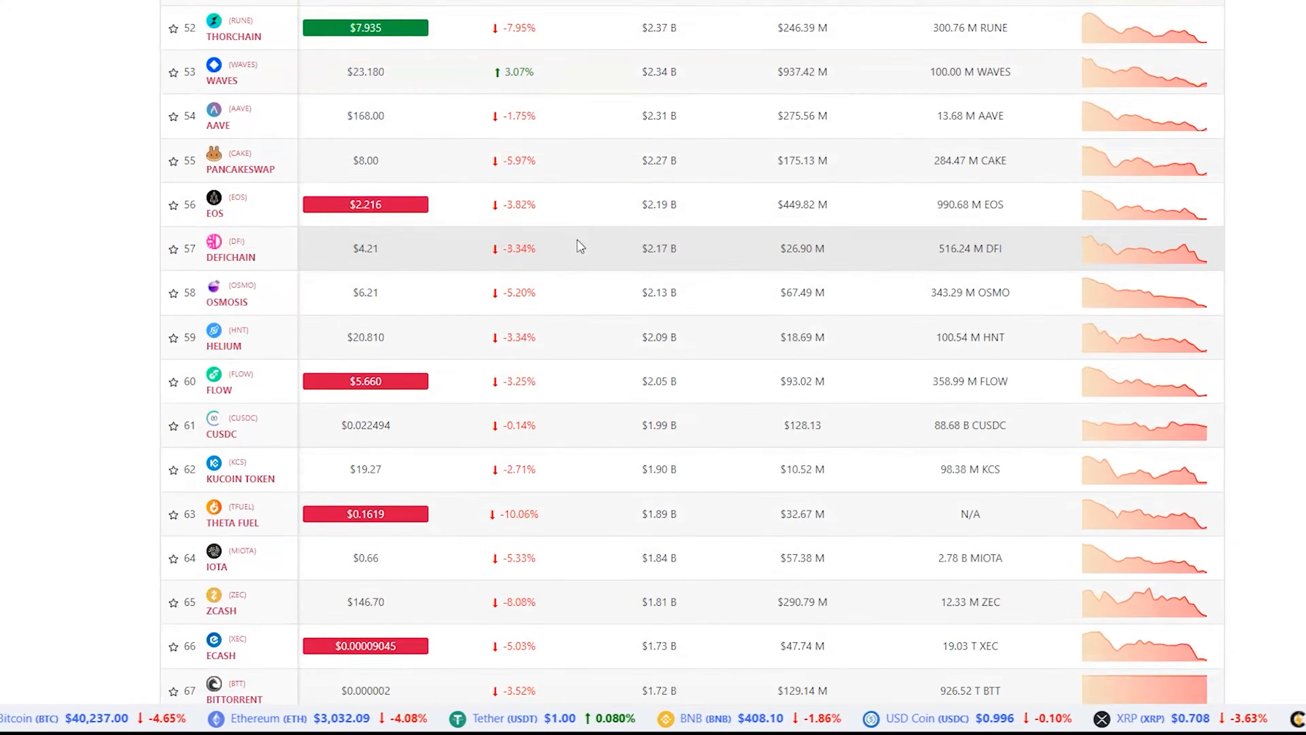
scroll(581, 247, "down", 15)
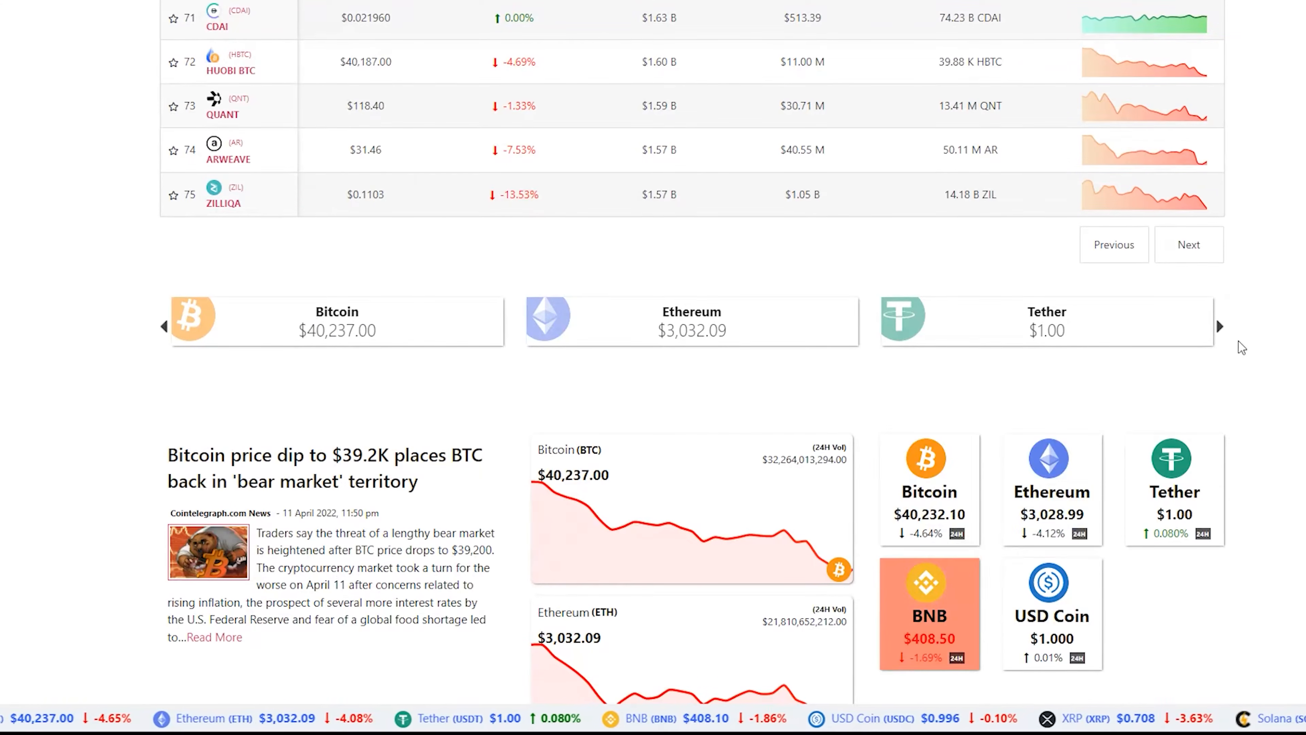
scroll(1228, 333, "down", 2)
scroll(1228, 333, "down", 1)
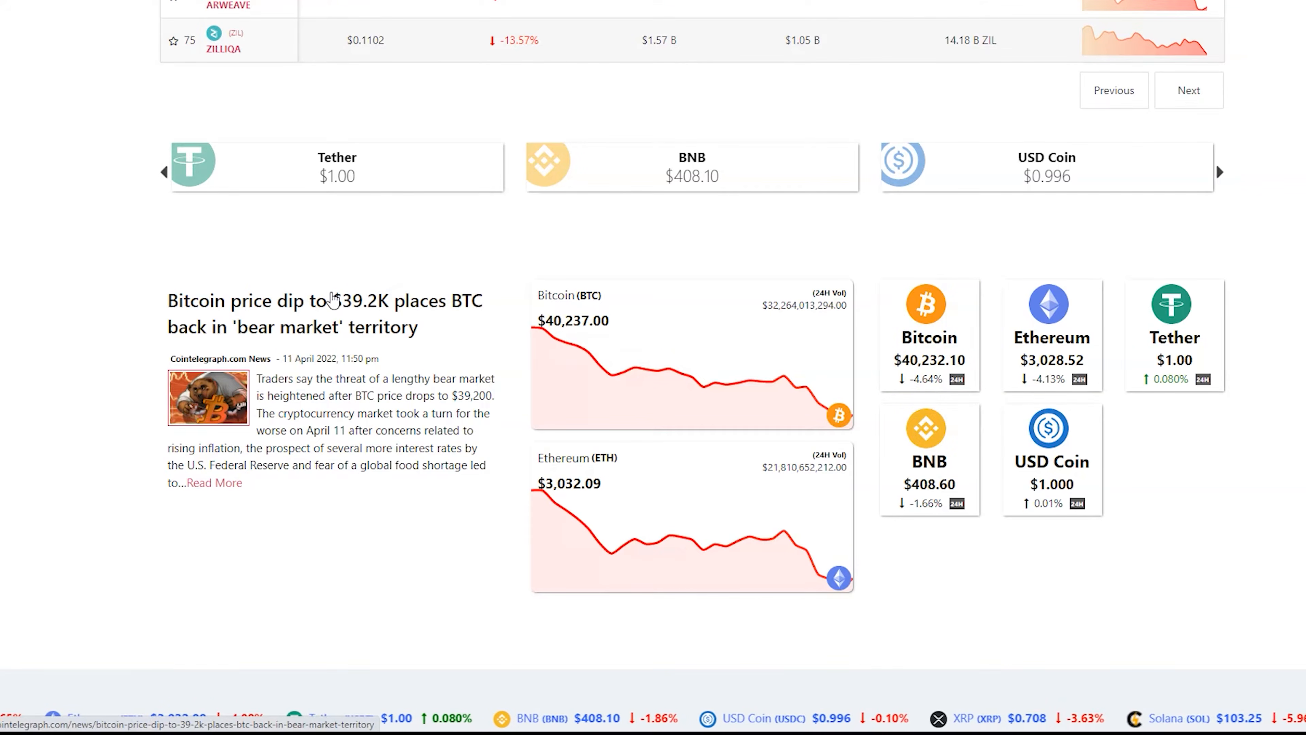
scroll(332, 298, "down", 3)
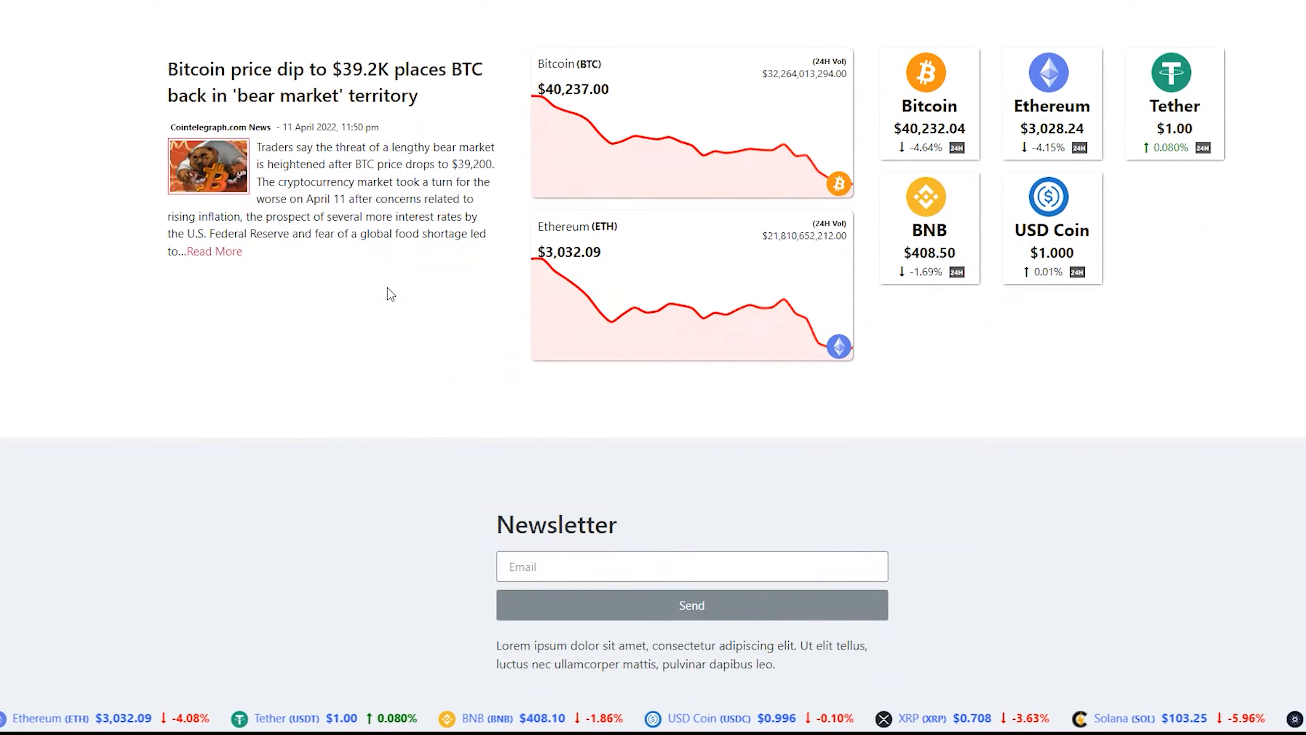
scroll(389, 296, "up", 10)
scroll(364, 324, "up", 11)
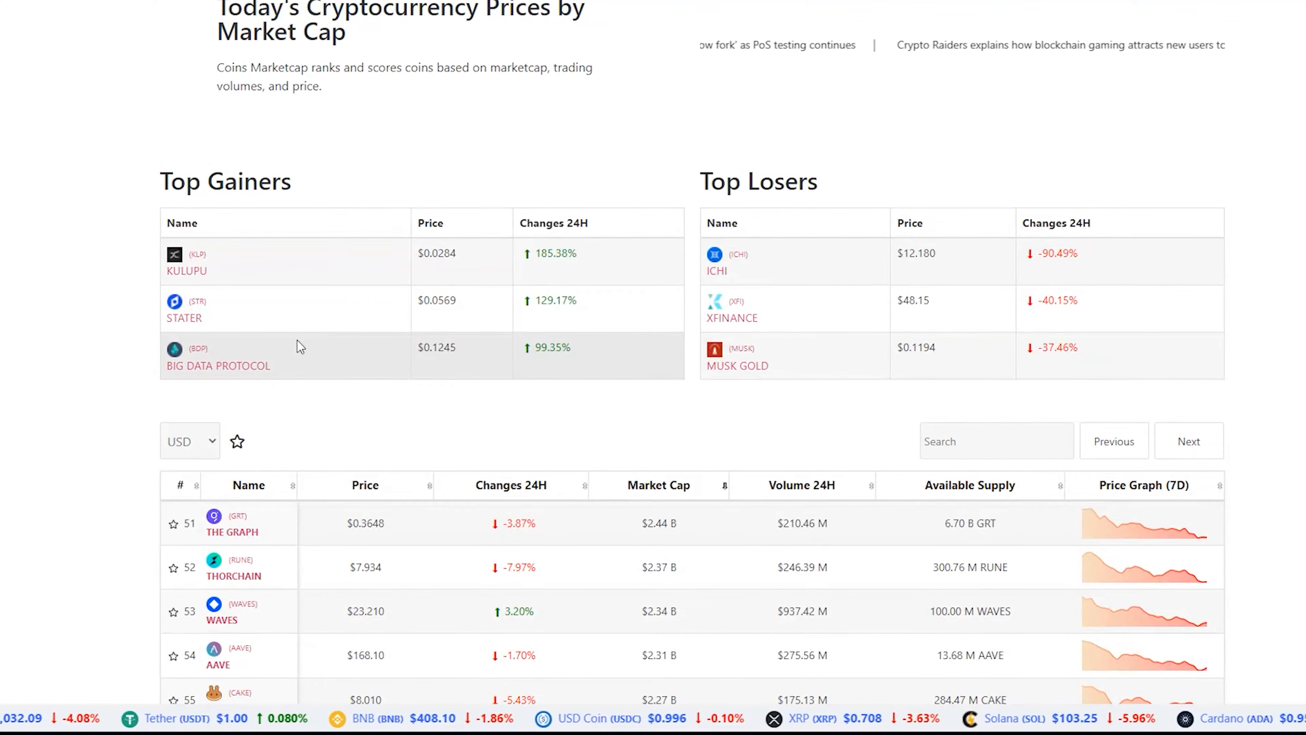
scroll(348, 352, "up", 2)
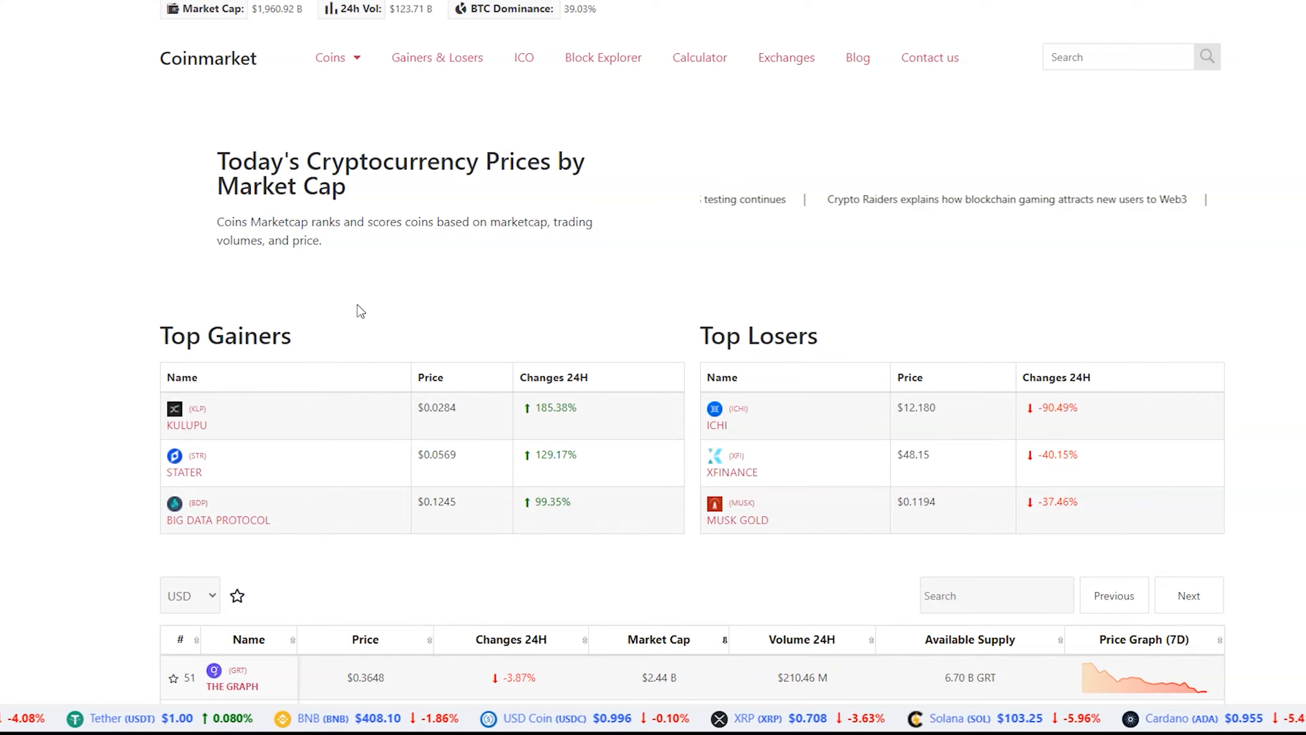
Open the NFT coins category and review its list
mouse_move(340, 66)
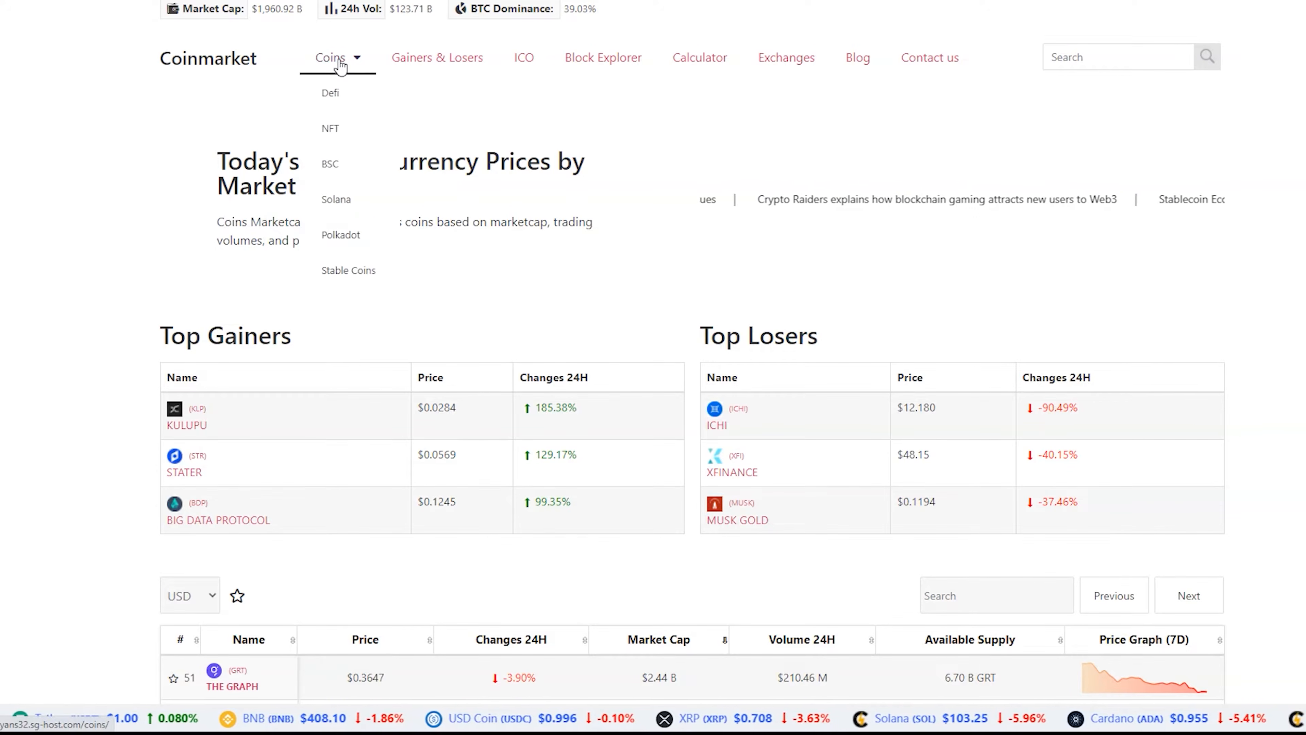
left_click(334, 128)
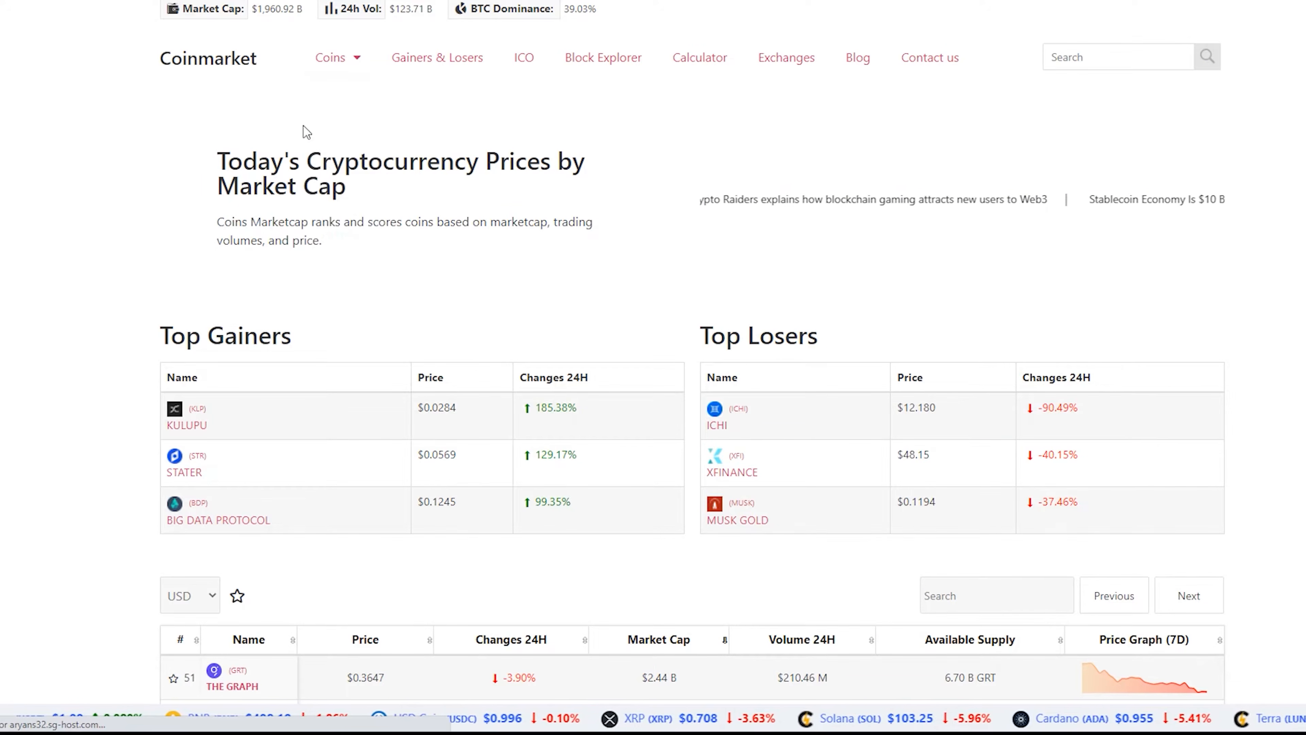
scroll(303, 135, "down", 3)
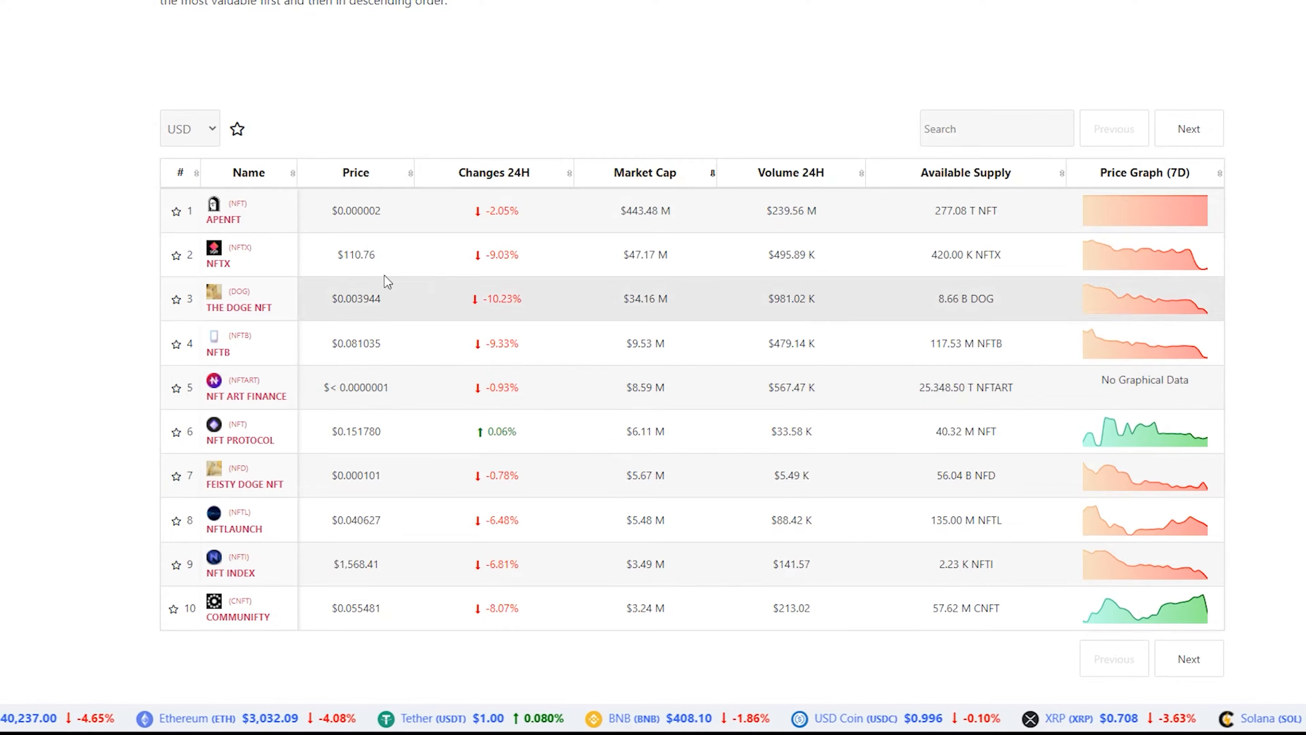
scroll(575, 458, "up", 5)
Open the DeFi coins category
mouse_move(330, 58)
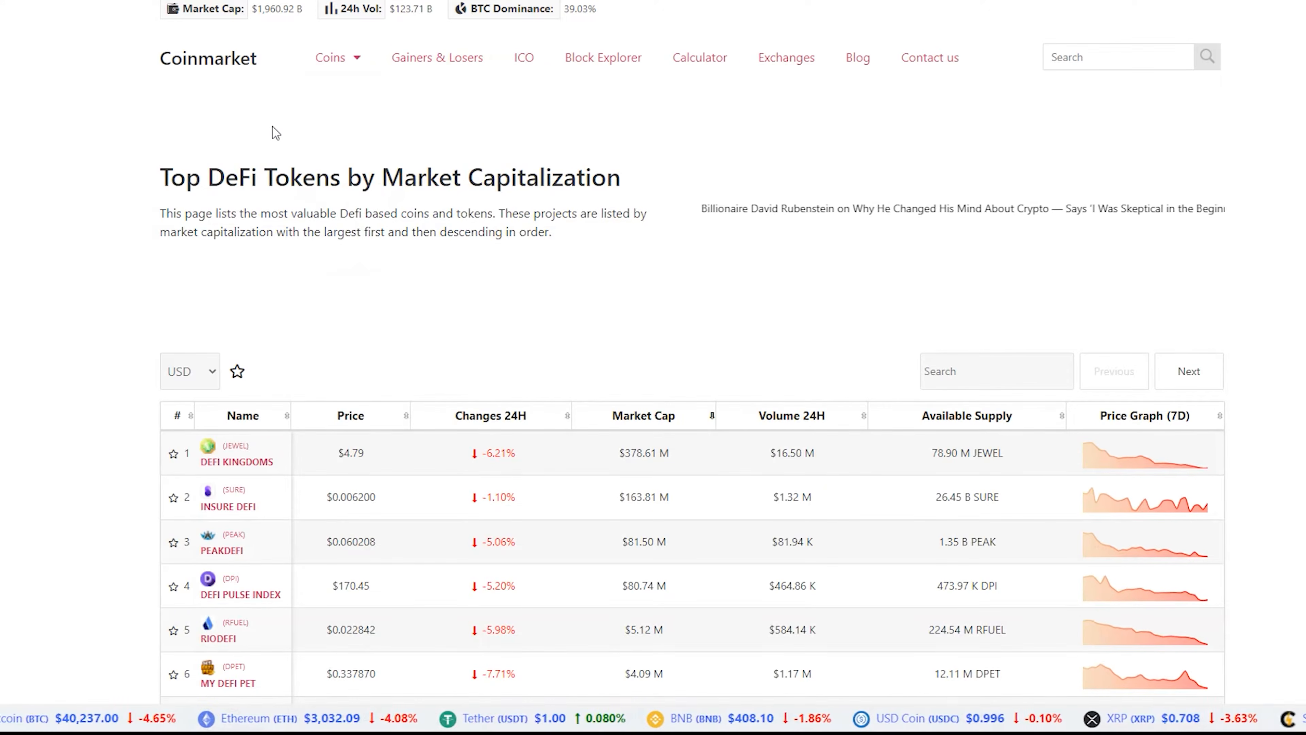
scroll(277, 131, "down", 5)
scroll(313, 230, "up", 5)
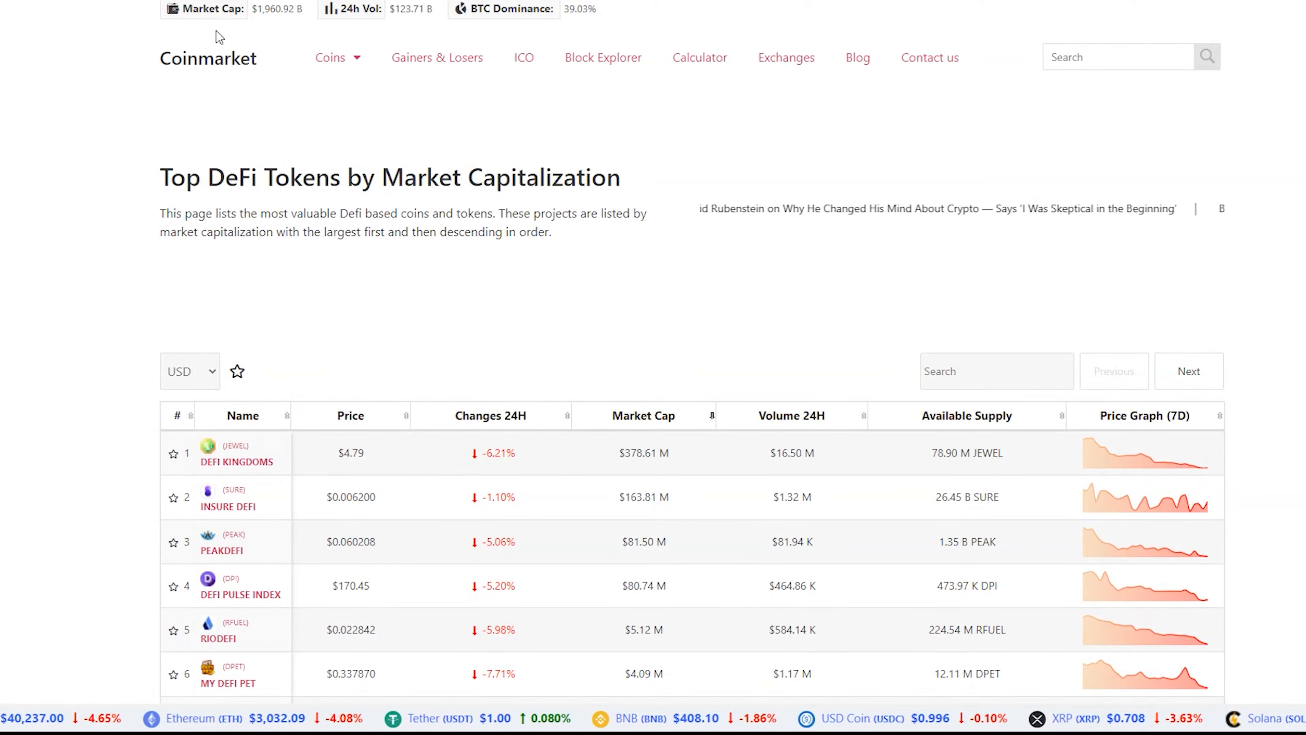
Return to the home page and open Bitcoin's detail page
left_click(229, 74)
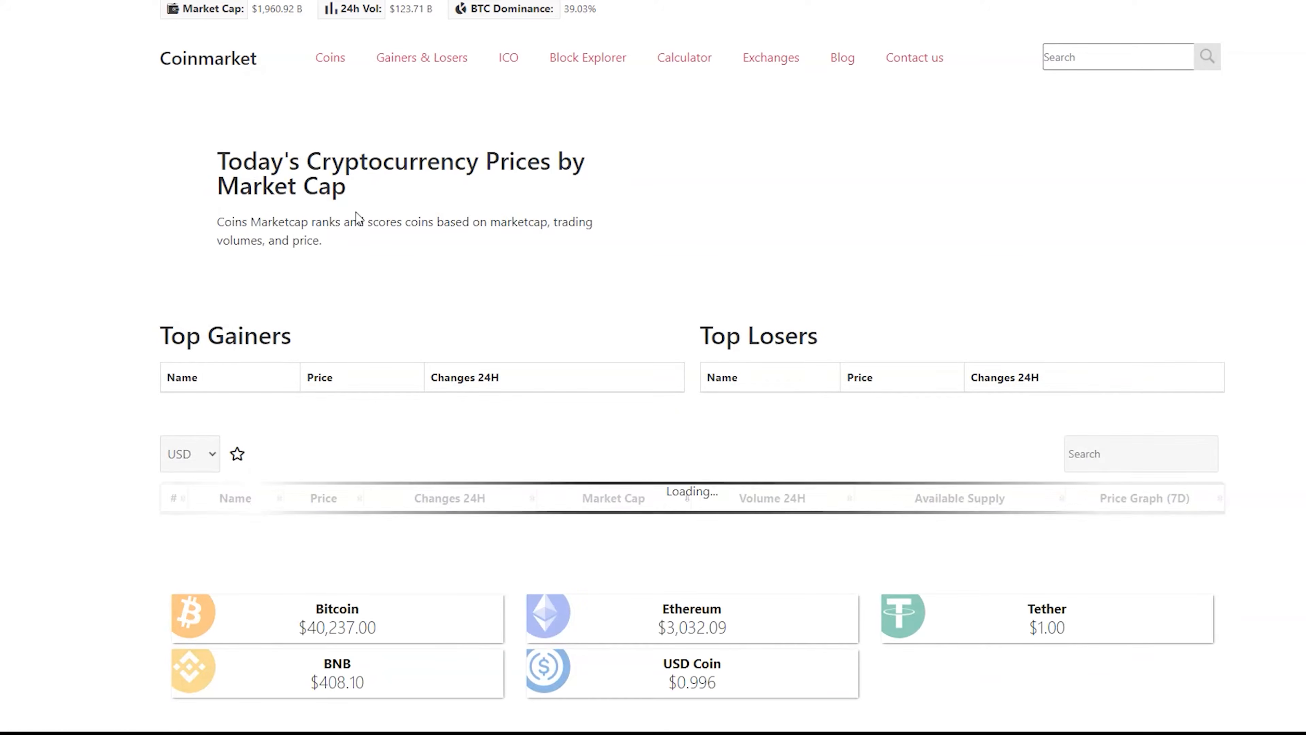
scroll(232, 200, "down", 6)
scroll(231, 196, "up", 2)
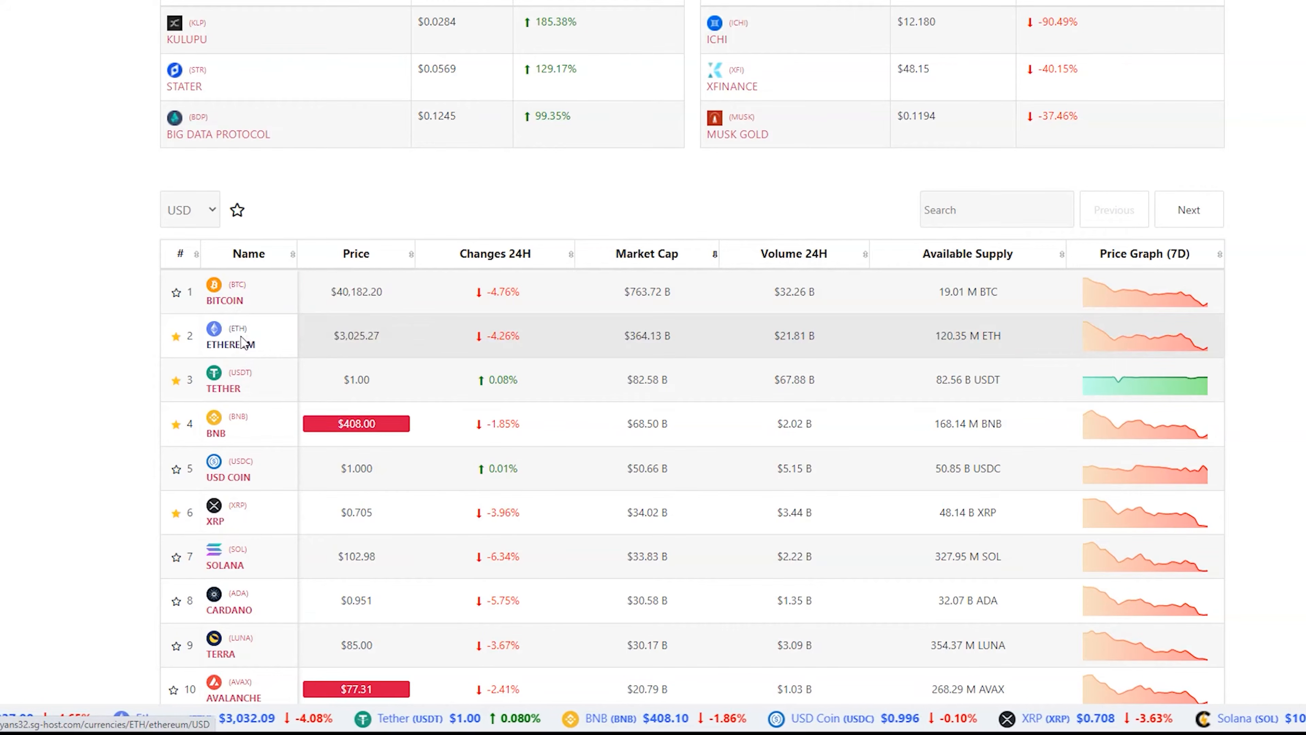
left_click(226, 301)
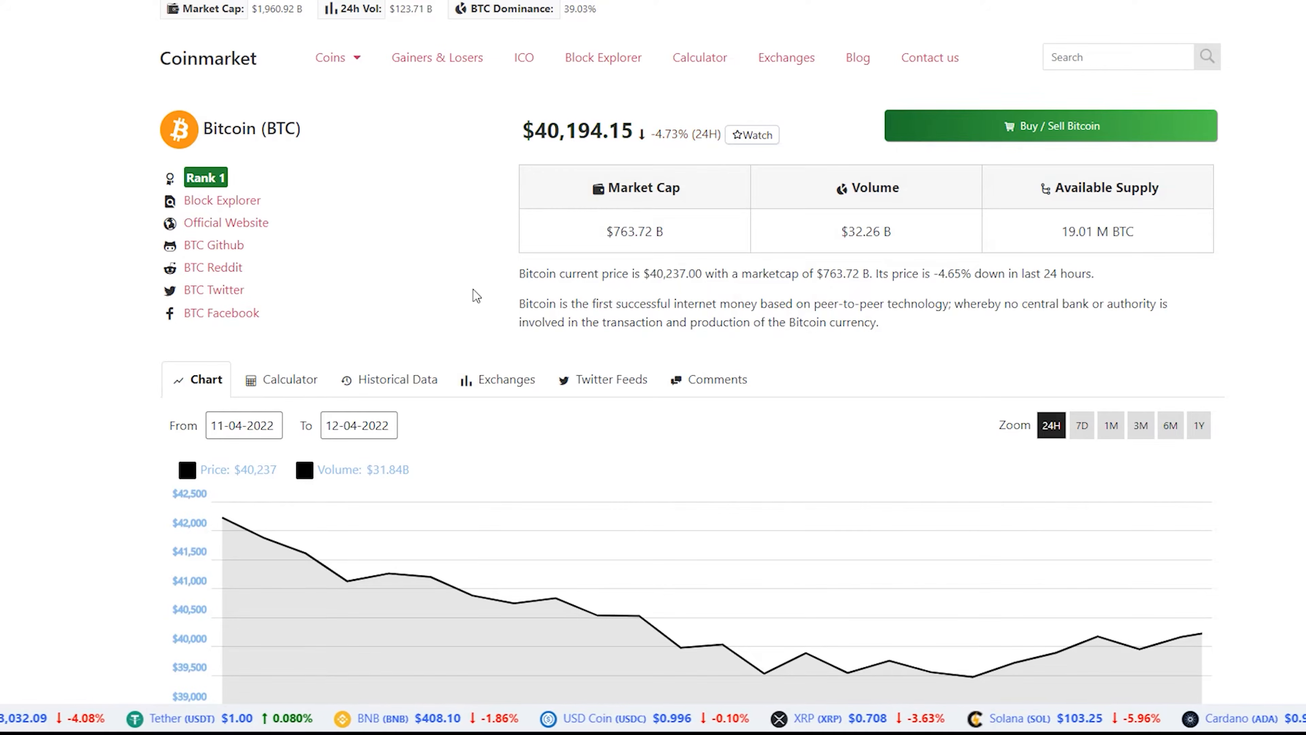
scroll(488, 294, "down", 3)
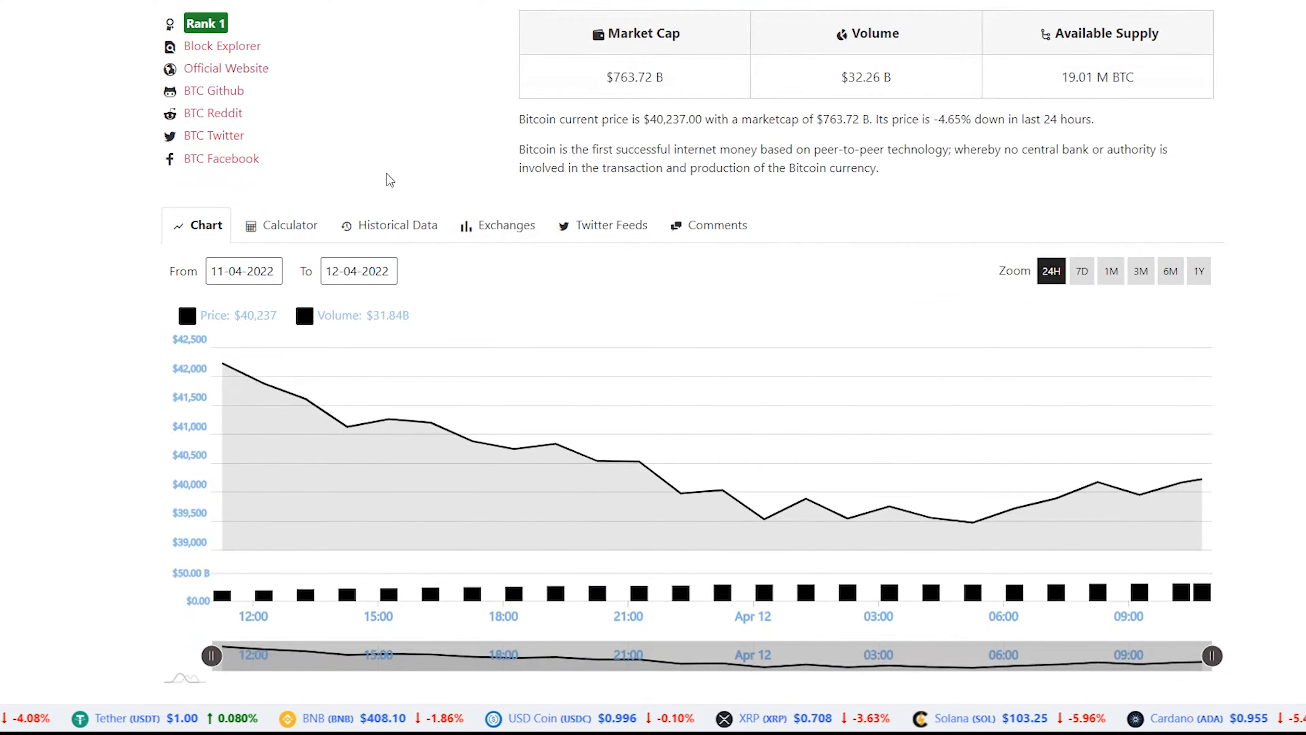
Browse Bitcoin's Calculator, Historical Data and Exchanges tabs, returning to the Chart tab
left_click(288, 230)
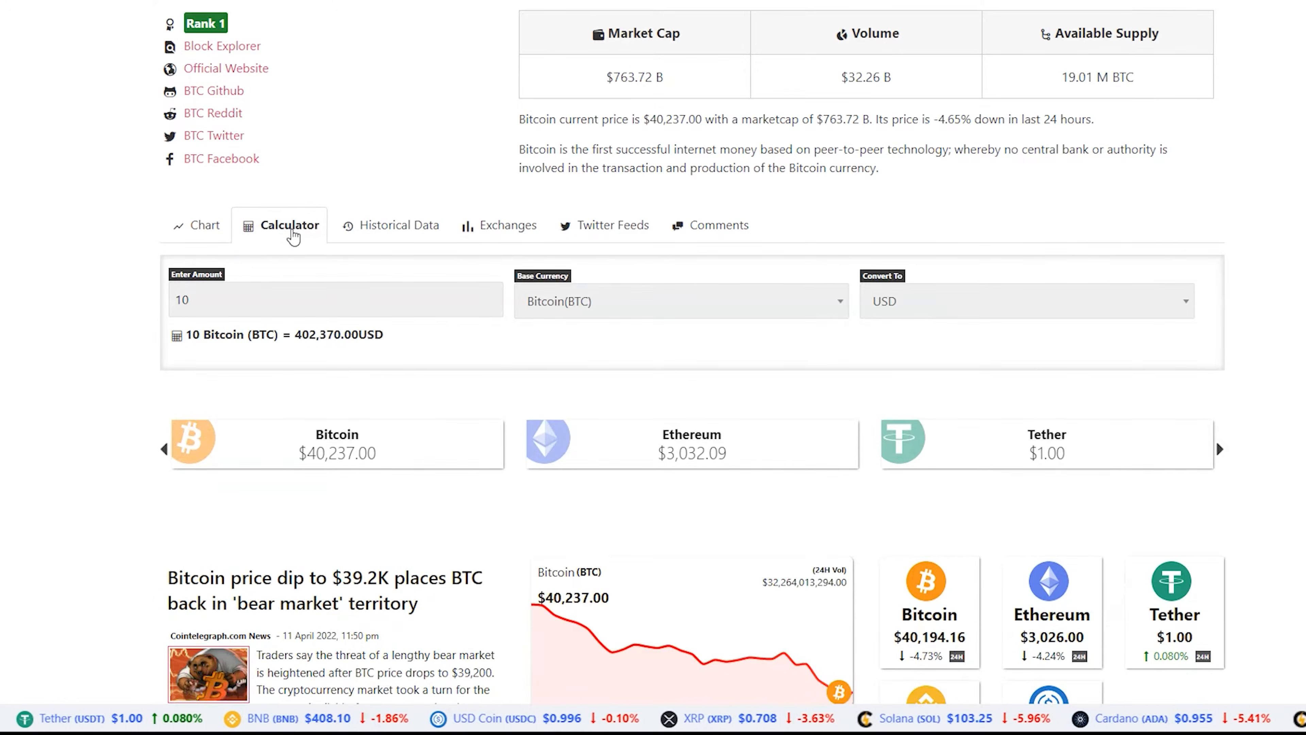
left_click(389, 234)
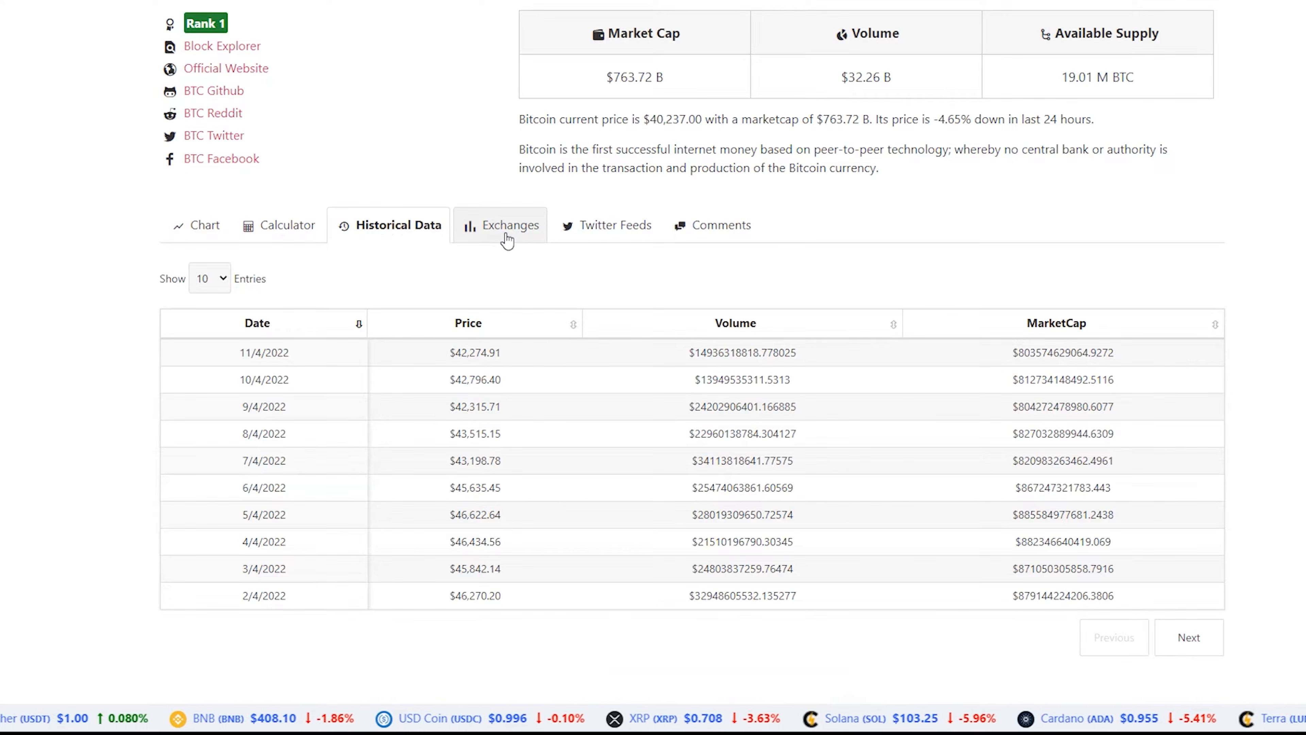
left_click(507, 238)
left_click(198, 229)
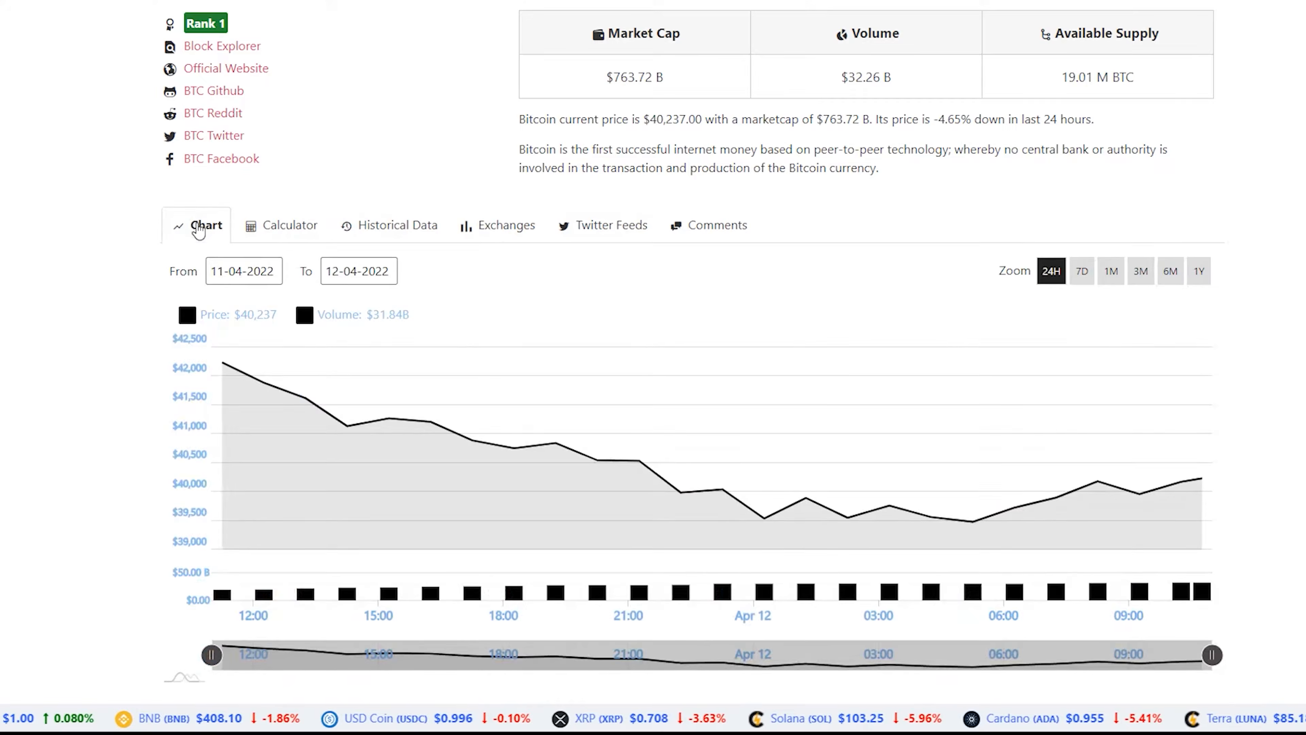
Review Bitcoin's historical data table and exchange listings
scroll(111, 234, "down", 10)
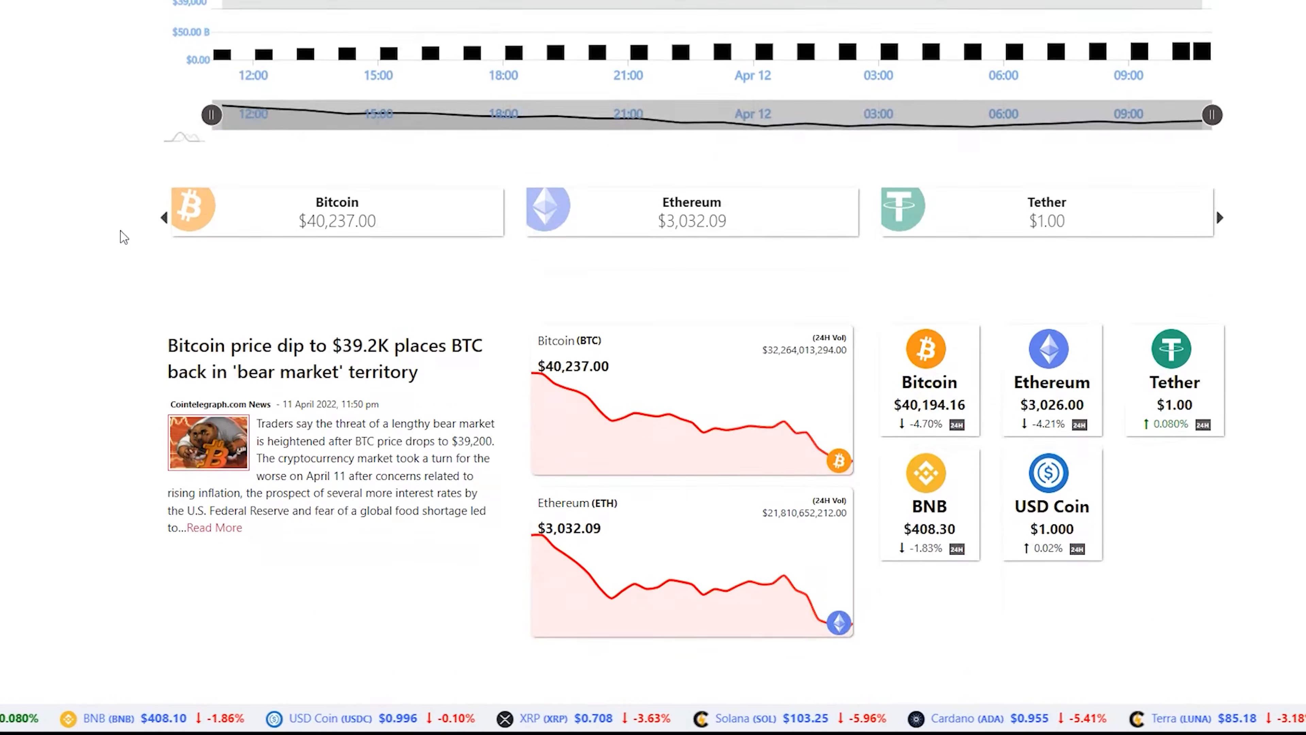
scroll(119, 239, "up", 7)
scroll(308, 283, "up", 5)
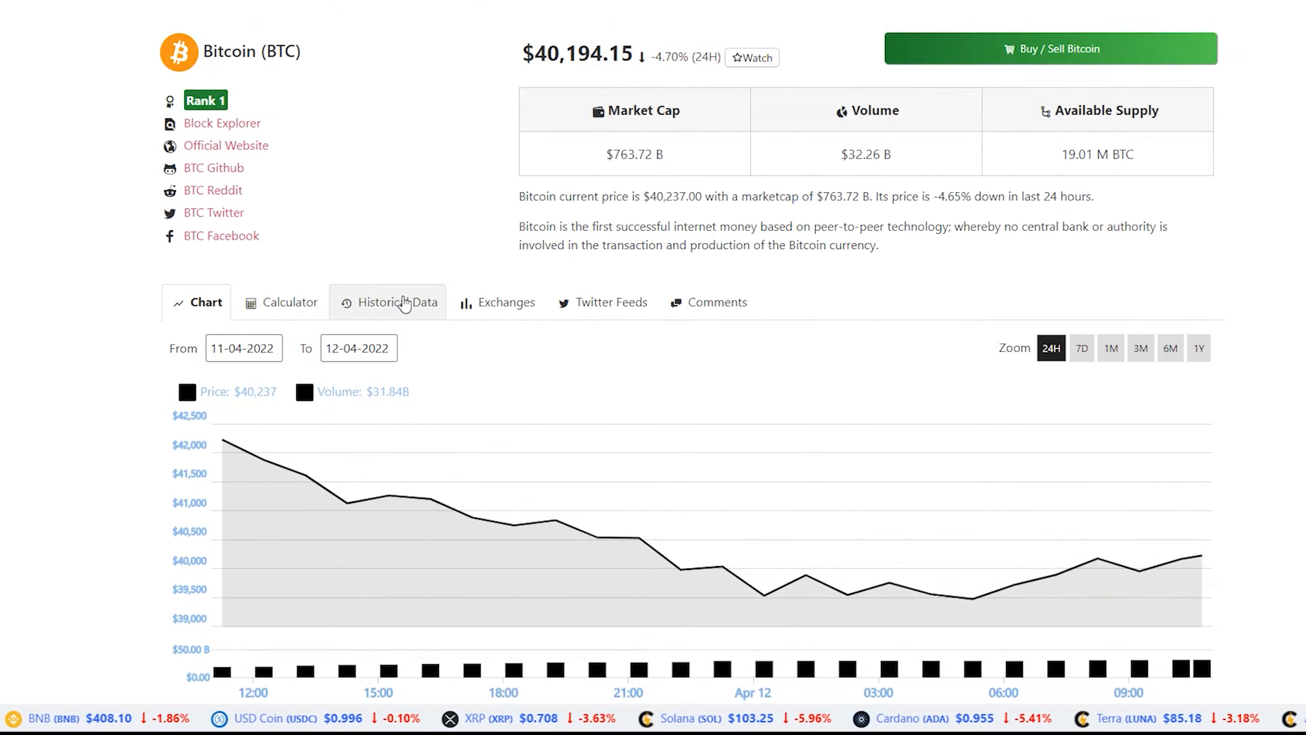
left_click(404, 305)
scroll(437, 303, "down", 5)
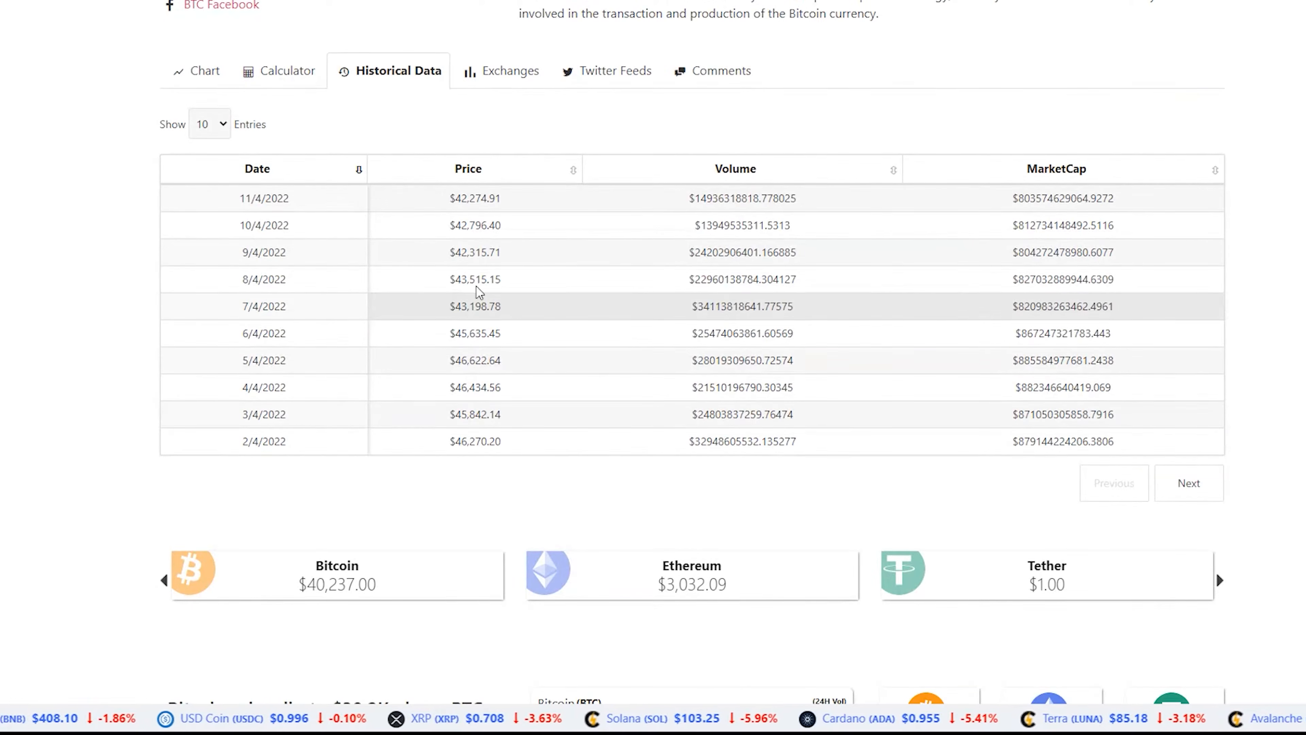
scroll(746, 380, "up", 3)
left_click(498, 239)
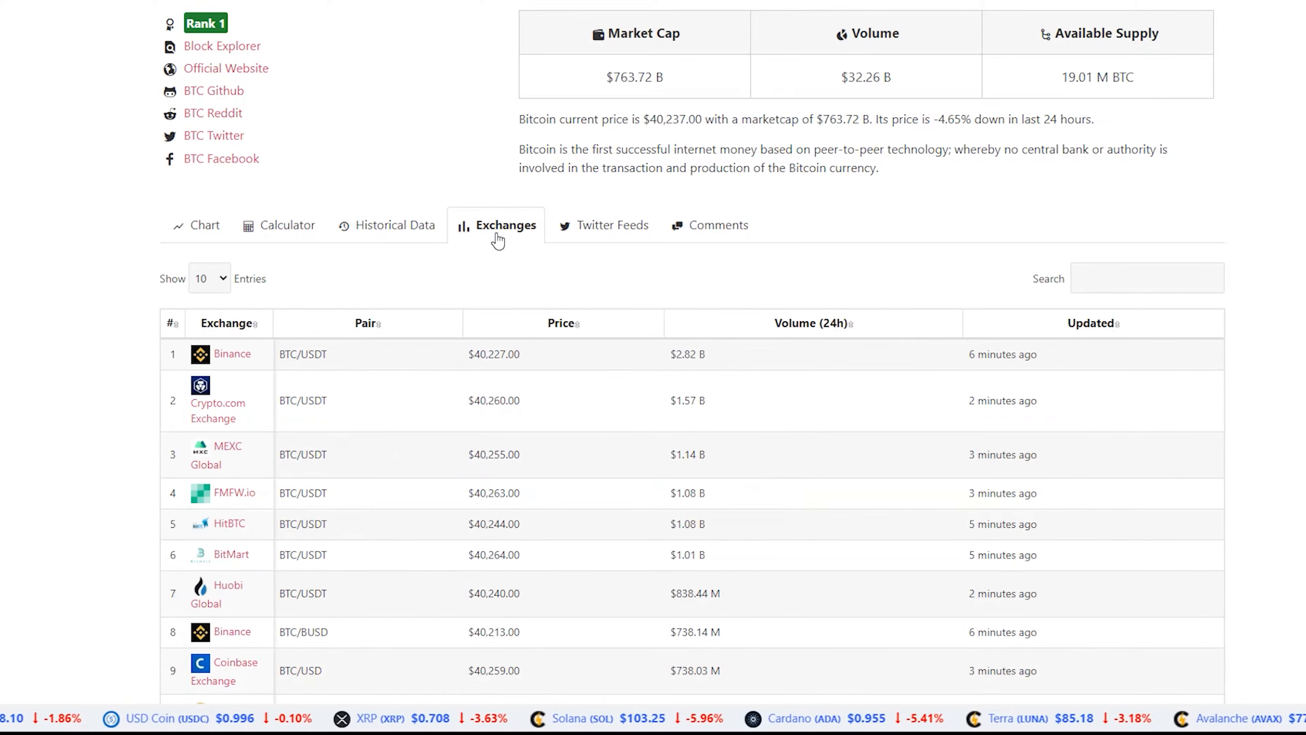
Open the Binance exchange's info page from Bitcoin's exchange listings and look over its markets table
scroll(598, 408, "down", 3)
scroll(379, 453, "up", 3)
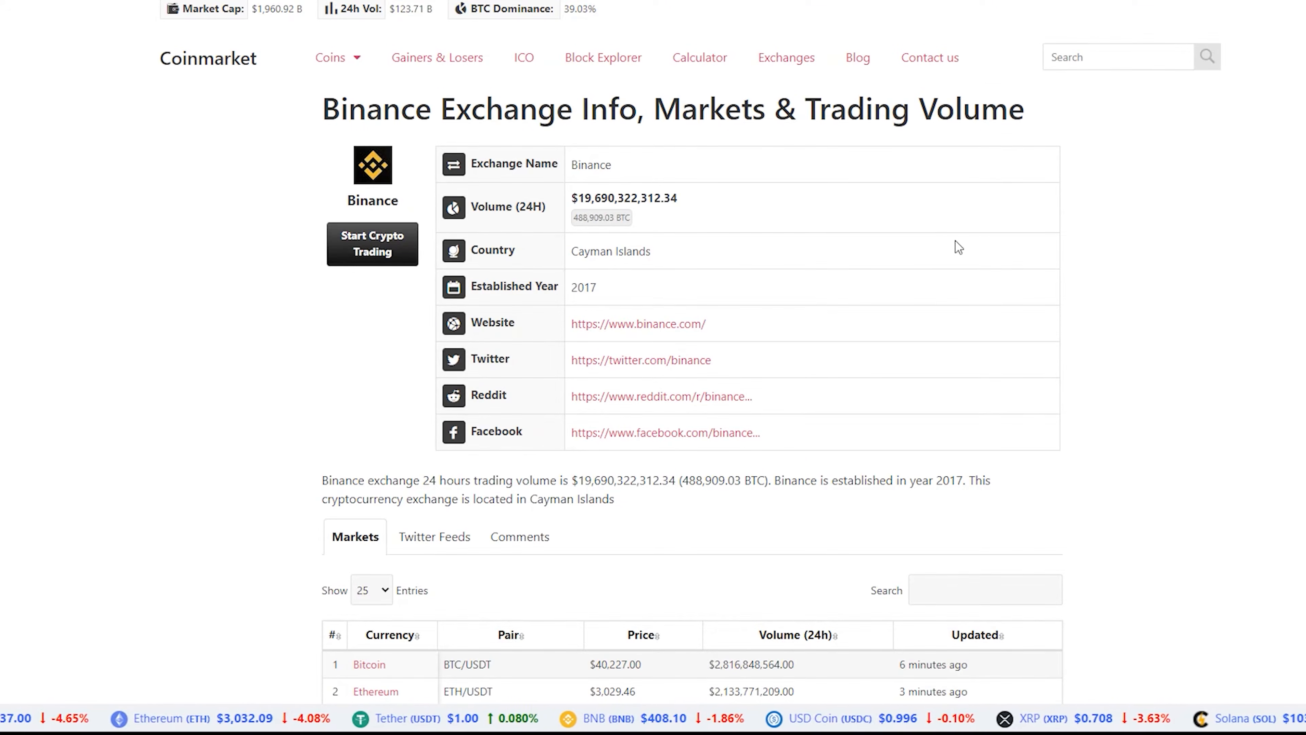
scroll(958, 248, "down", 3)
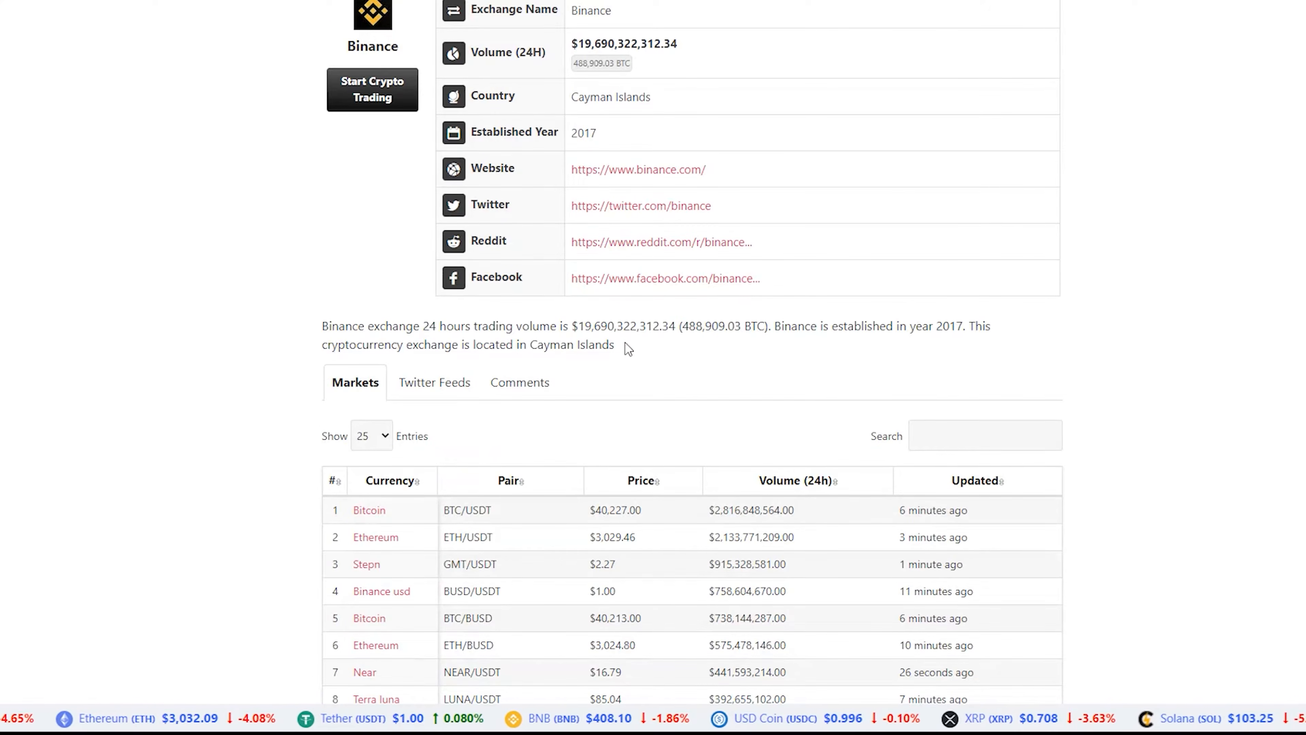
scroll(629, 350, "up", 3)
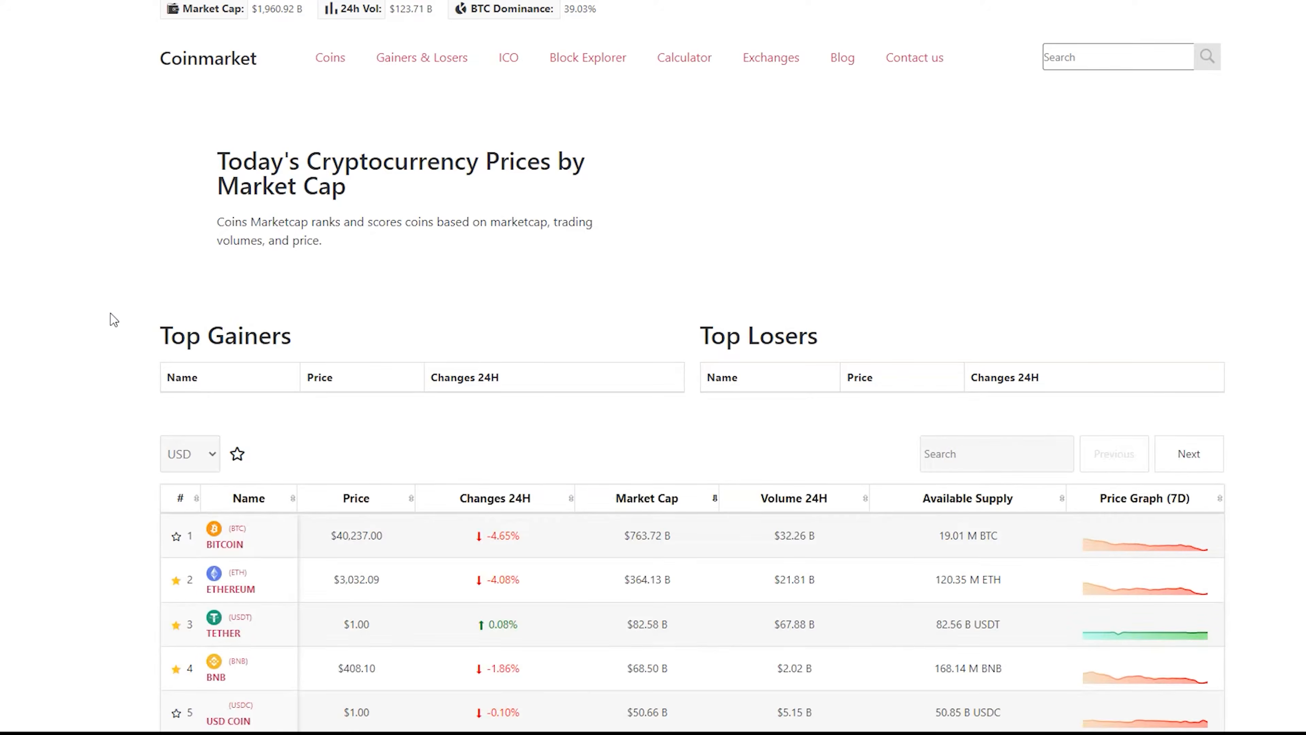
Reopen Bitcoin's detail page from the home page coin list
scroll(124, 345, "down", 3)
scroll(68, 412, "down", 3)
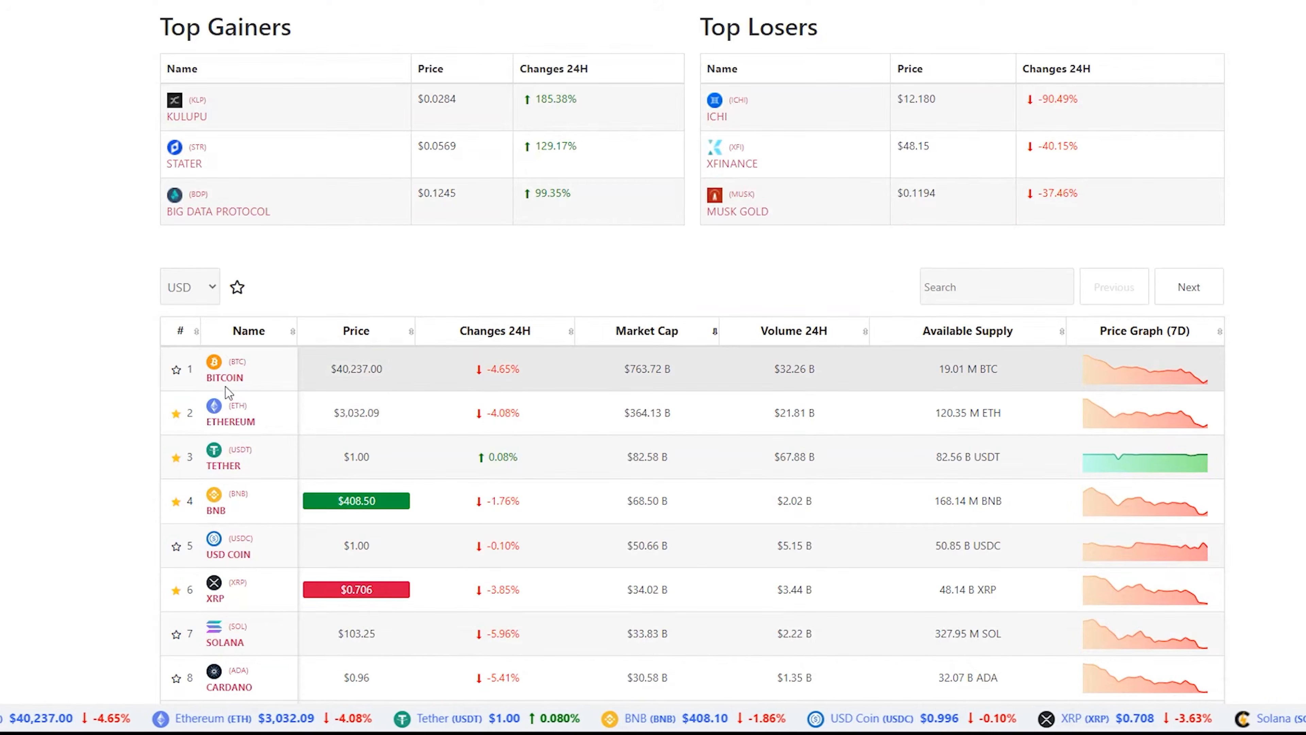
left_click(159, 392)
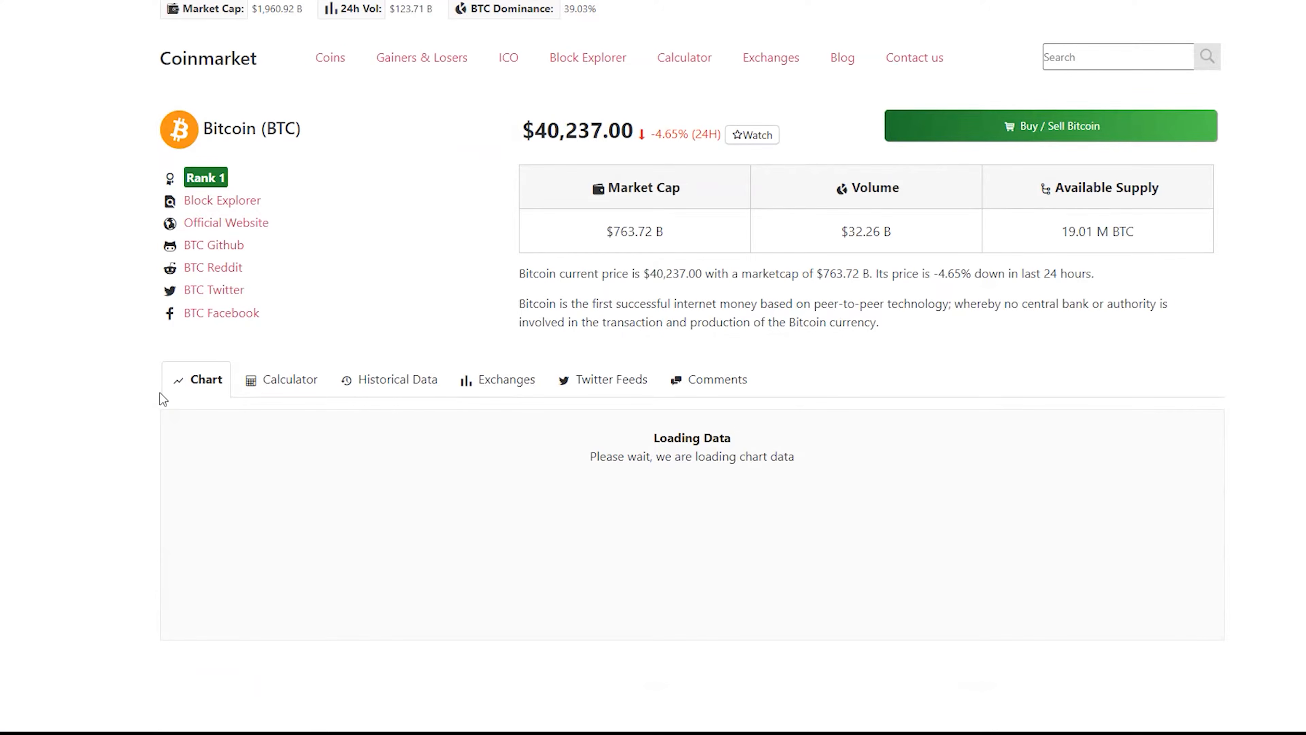
Switch Bitcoin's price chart zoom to 1M and then to 3M
left_click_drag(524, 154, 559, 304)
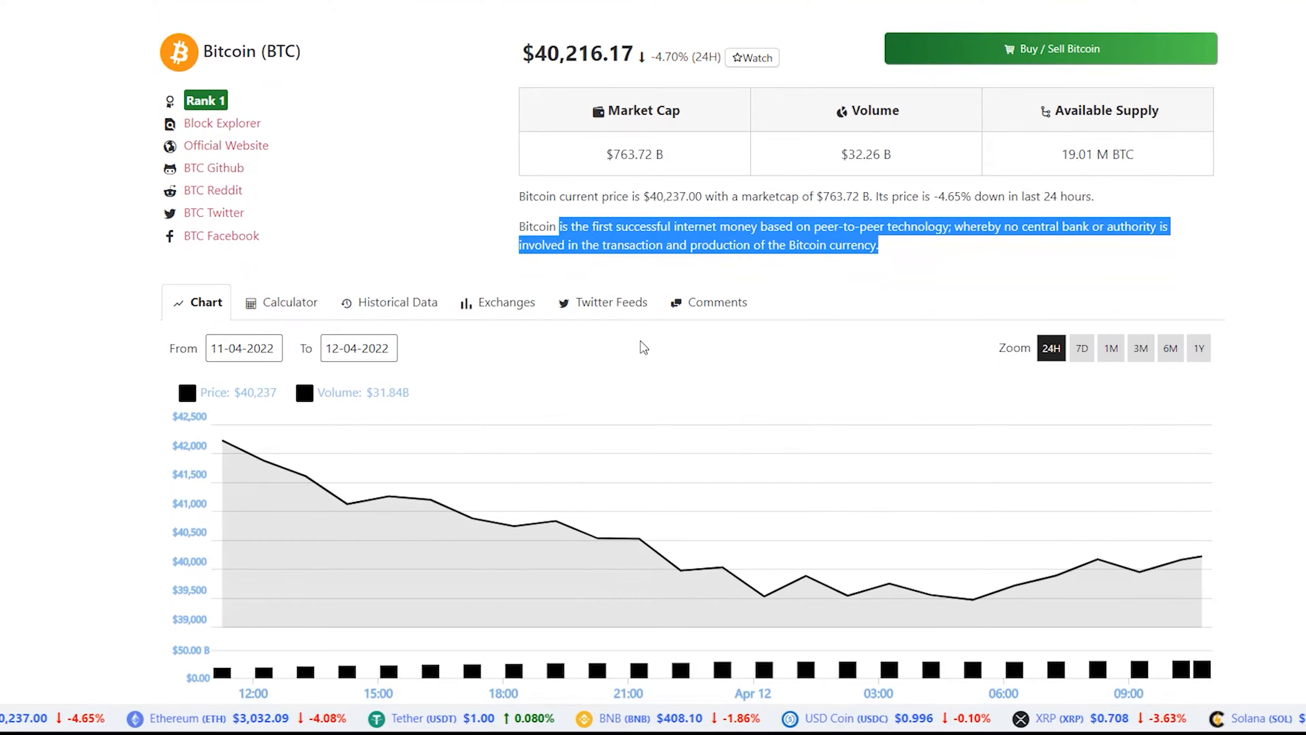
left_click(594, 338)
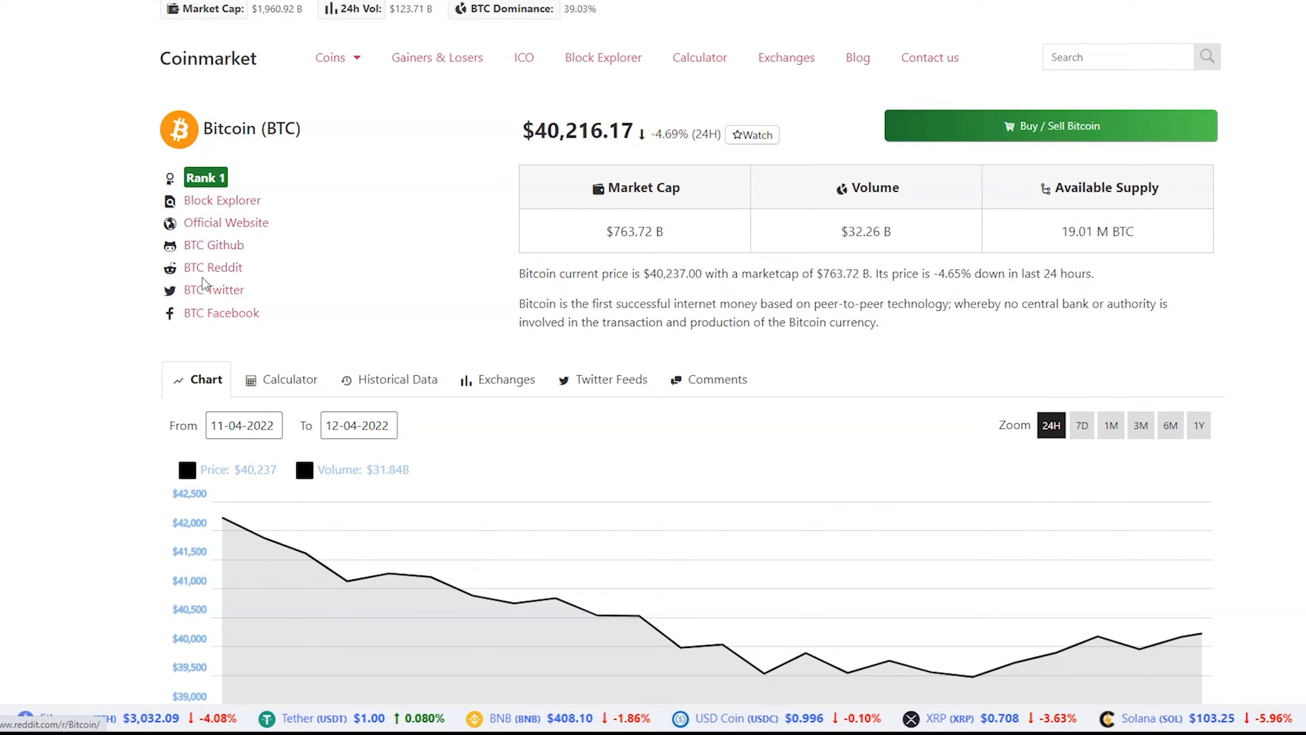
scroll(323, 263, "down", 5)
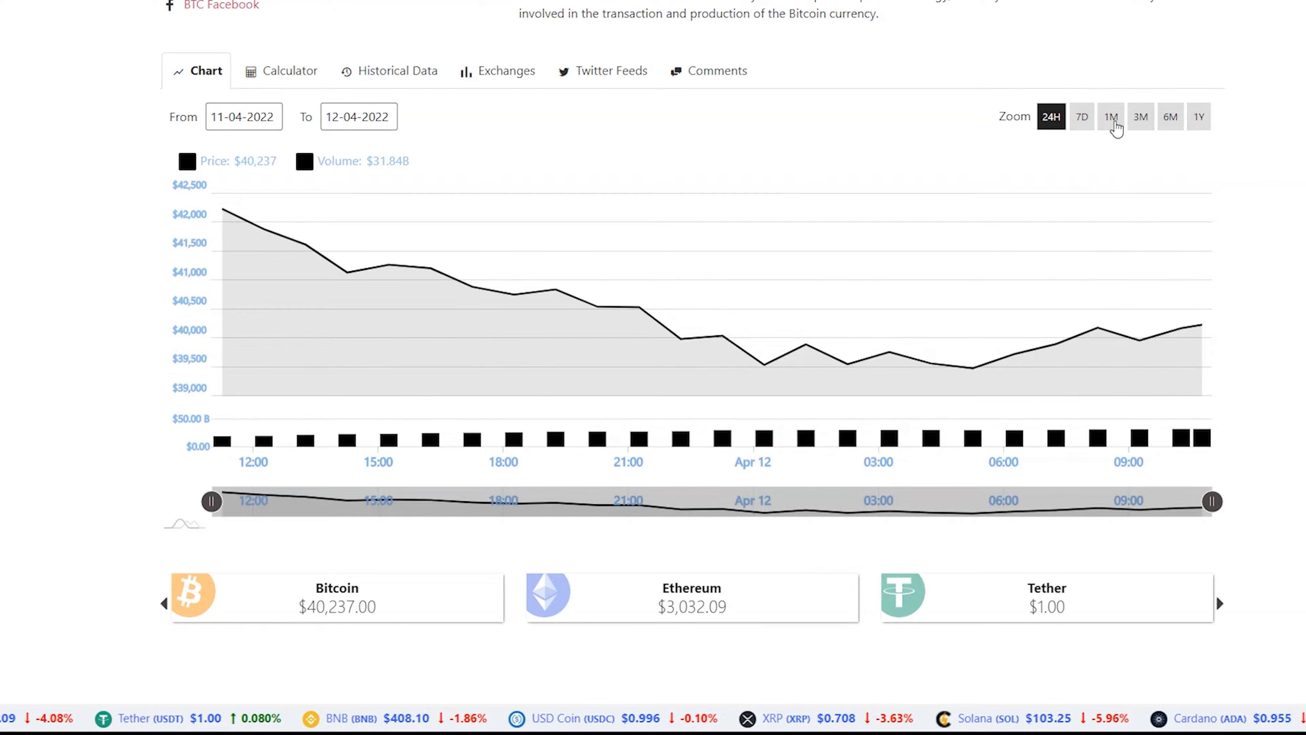
left_click(1112, 120)
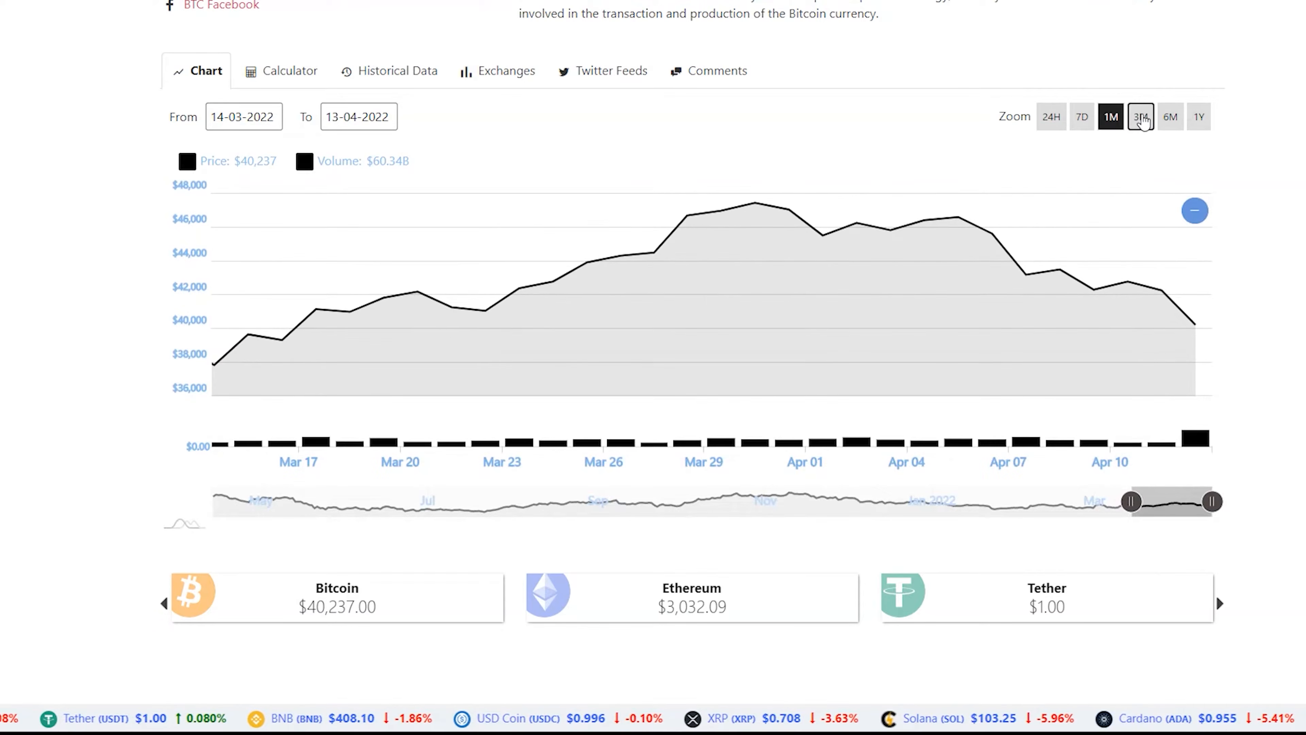
left_click(1141, 117)
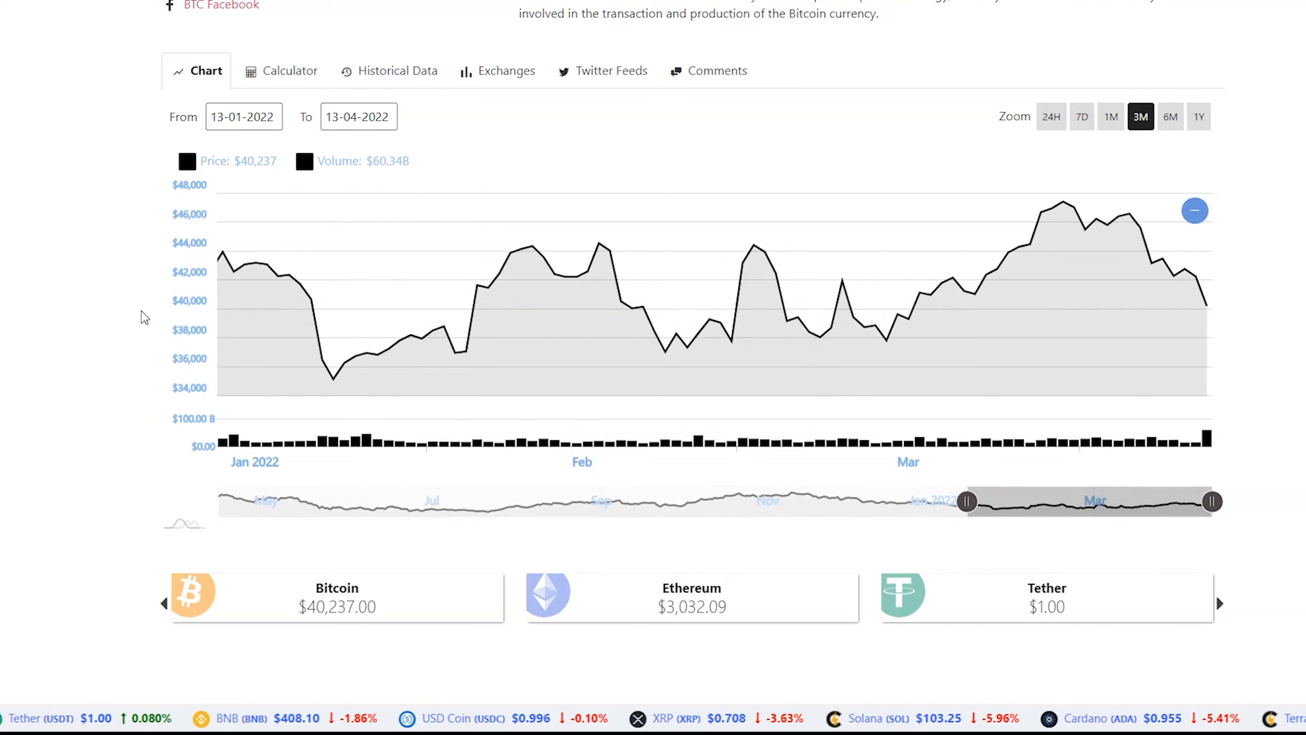
Scroll through the rest of Bitcoin's page, including the news, coin widgets, newsletter and footer
scroll(96, 312, "down", 5)
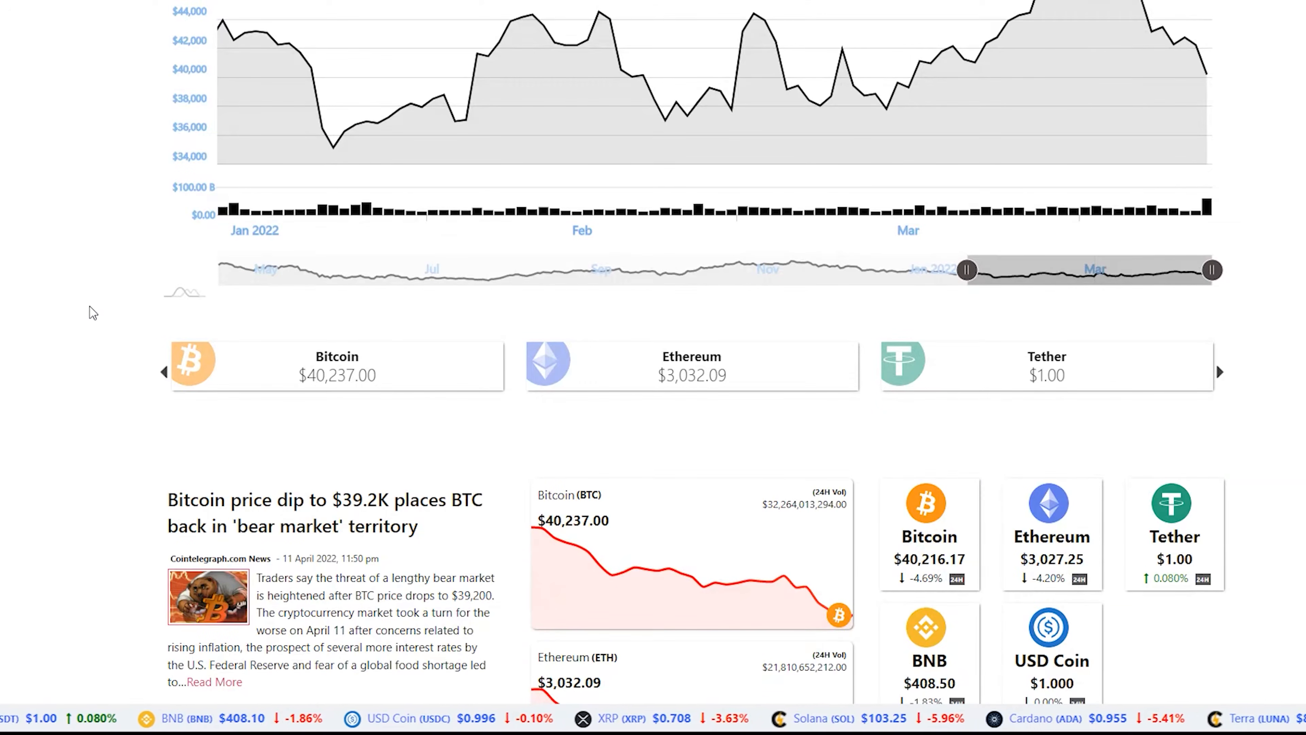
scroll(85, 308, "down", 8)
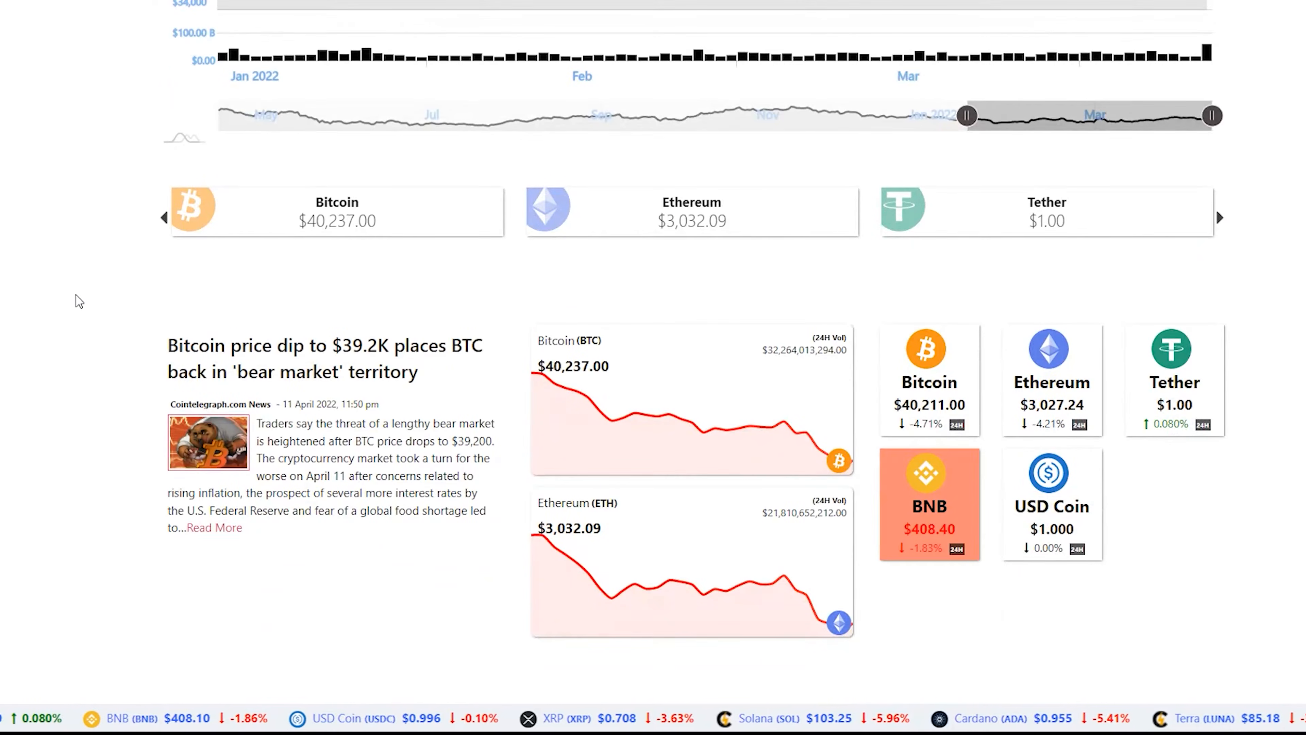
scroll(79, 301, "down", 3)
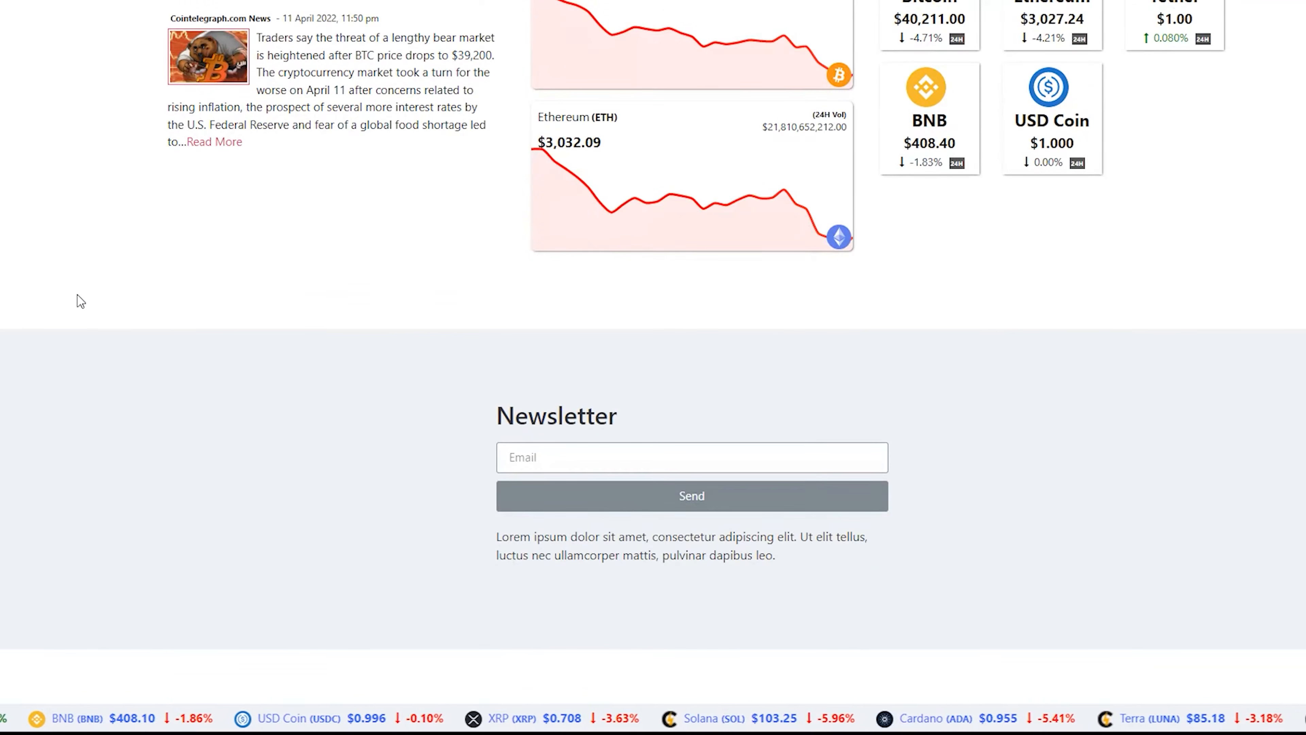
scroll(90, 306, "down", 3)
scroll(90, 309, "down", 3)
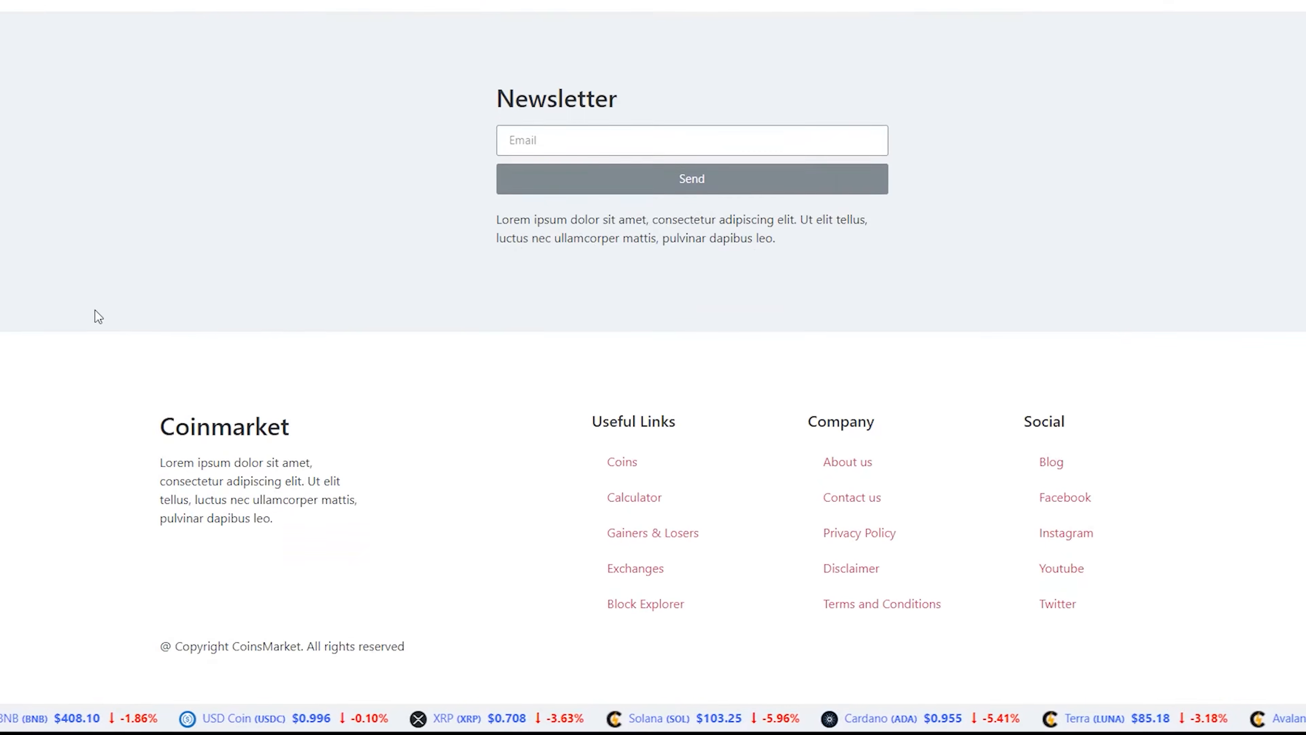
scroll(90, 309, "up", 15)
left_click(292, 269)
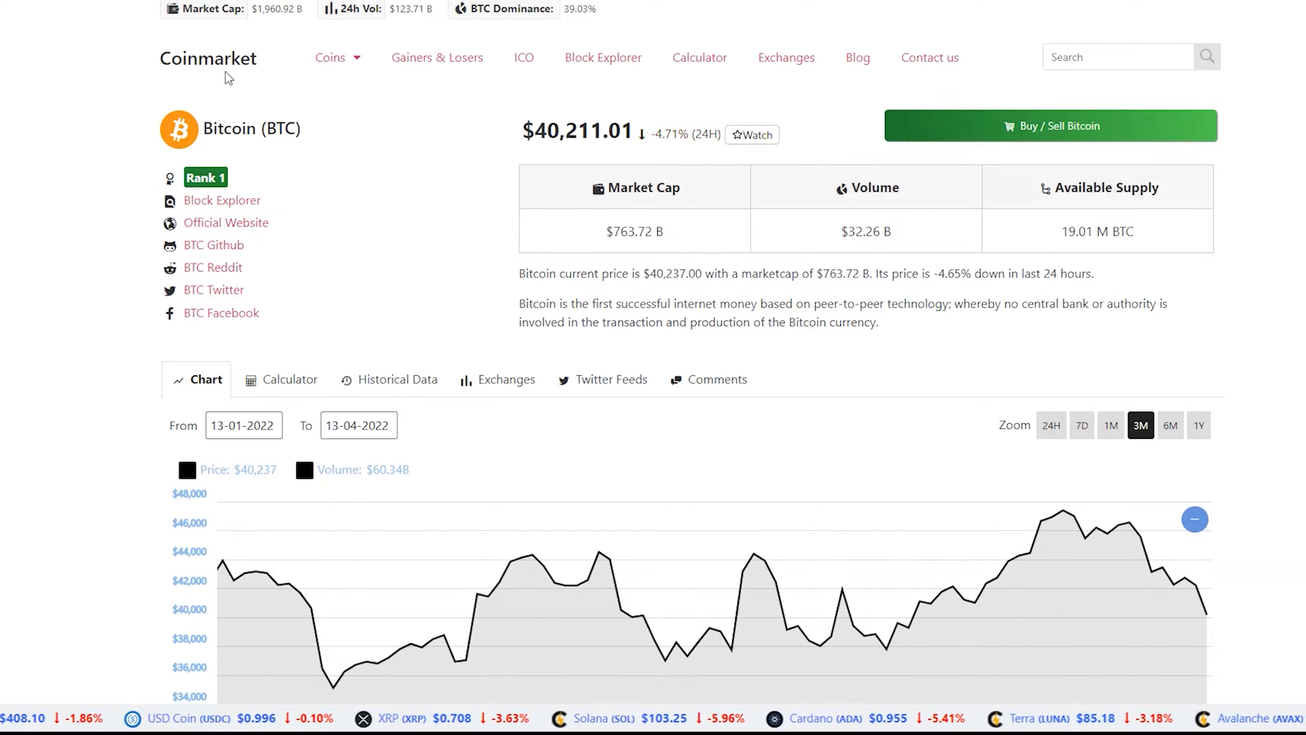
Go back to the home page, open Gainers & Losers and browse its top gainers and losers lists
key("alt+Left")
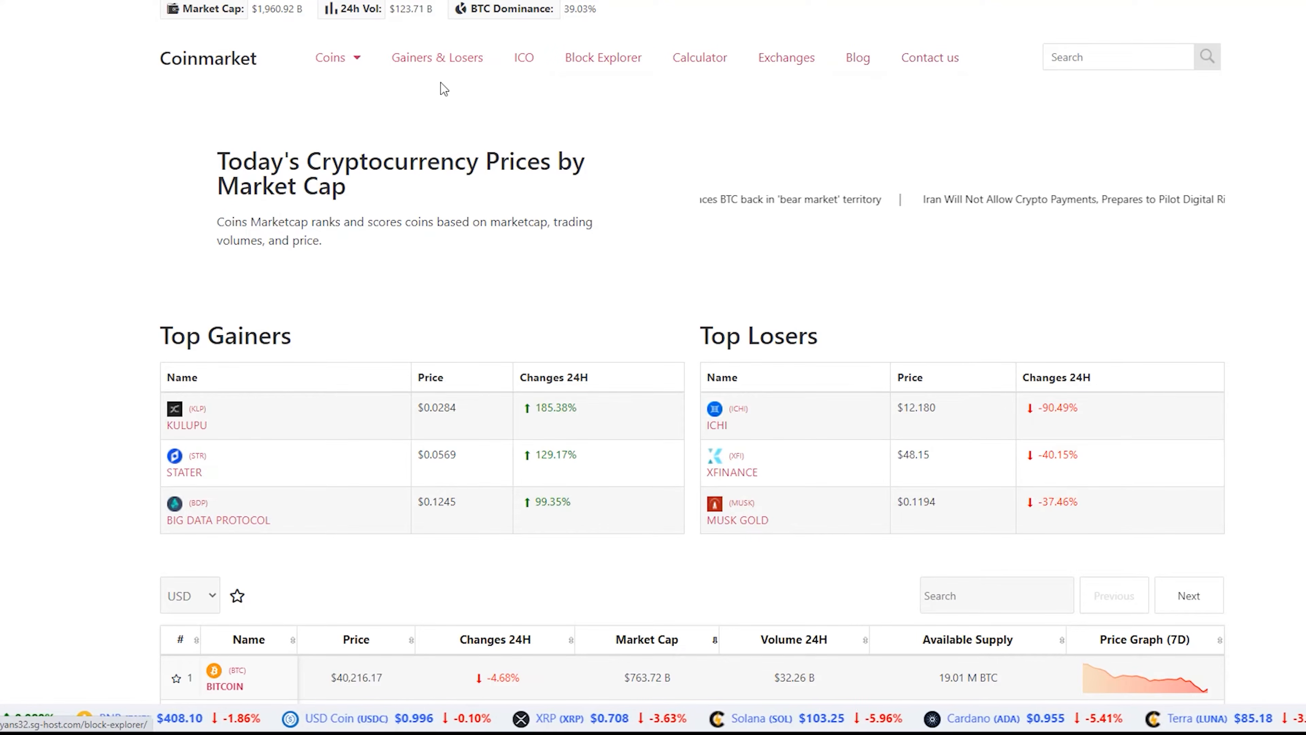
mouse_move(350, 61)
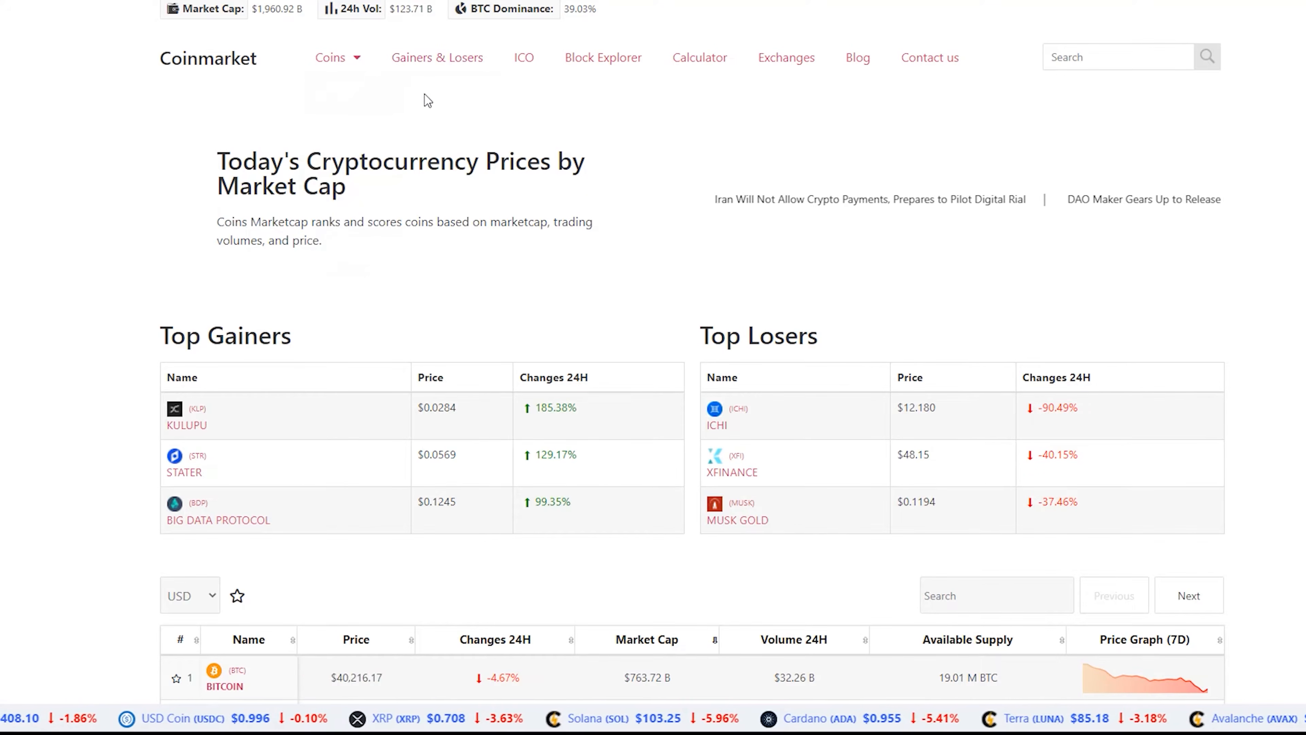
left_click(437, 57)
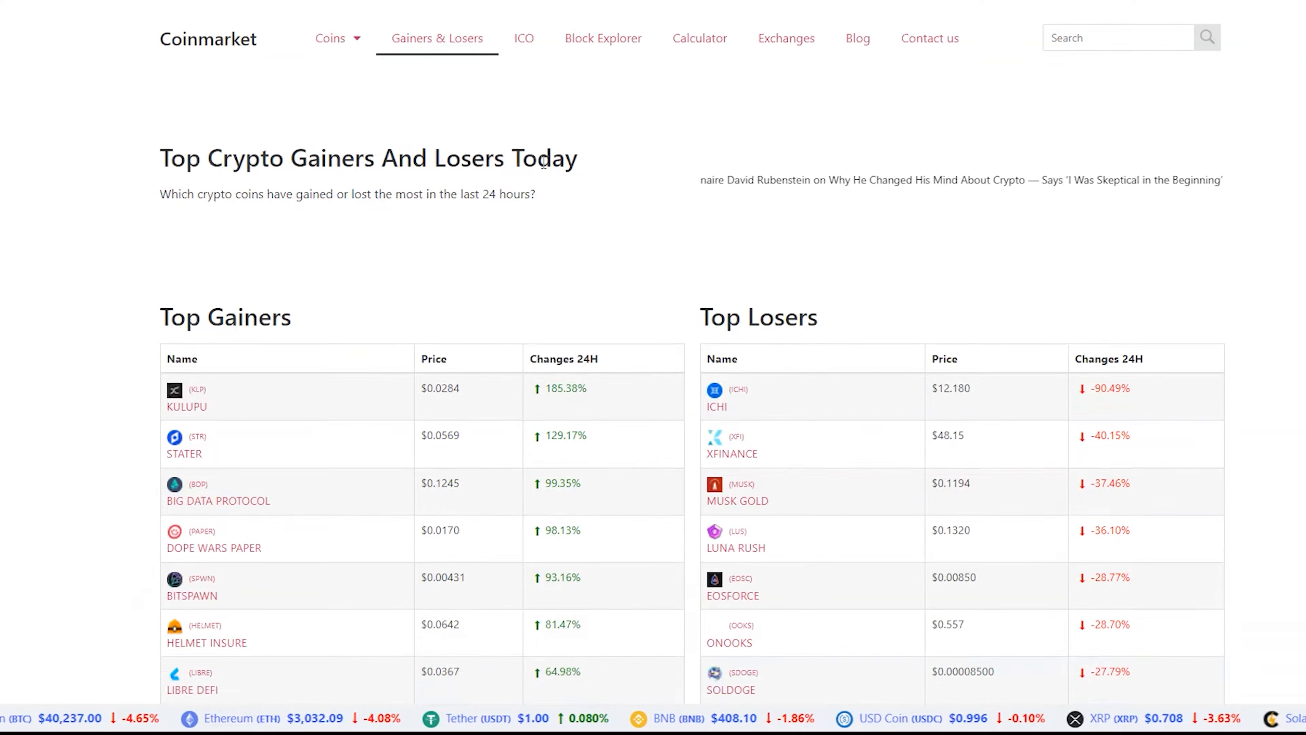
scroll(669, 216, "down", 4)
scroll(764, 252, "down", 15)
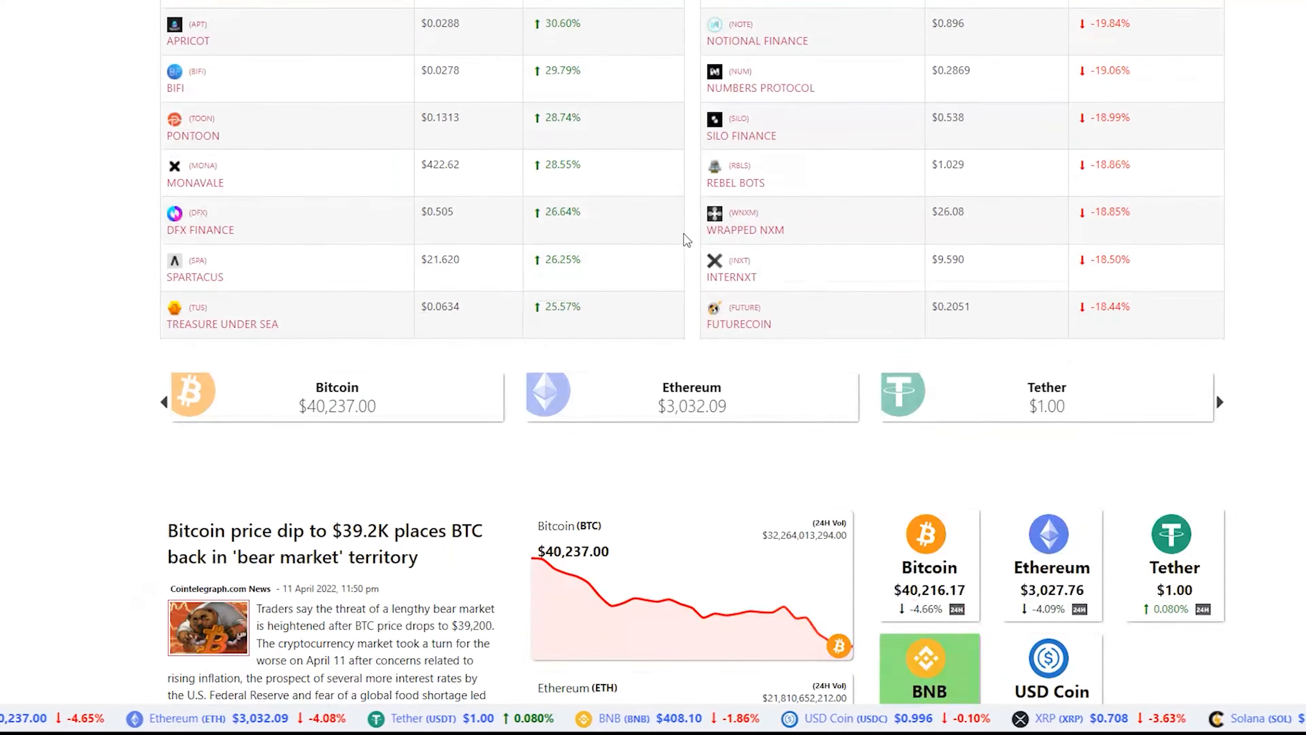
scroll(603, 209, "up", 20)
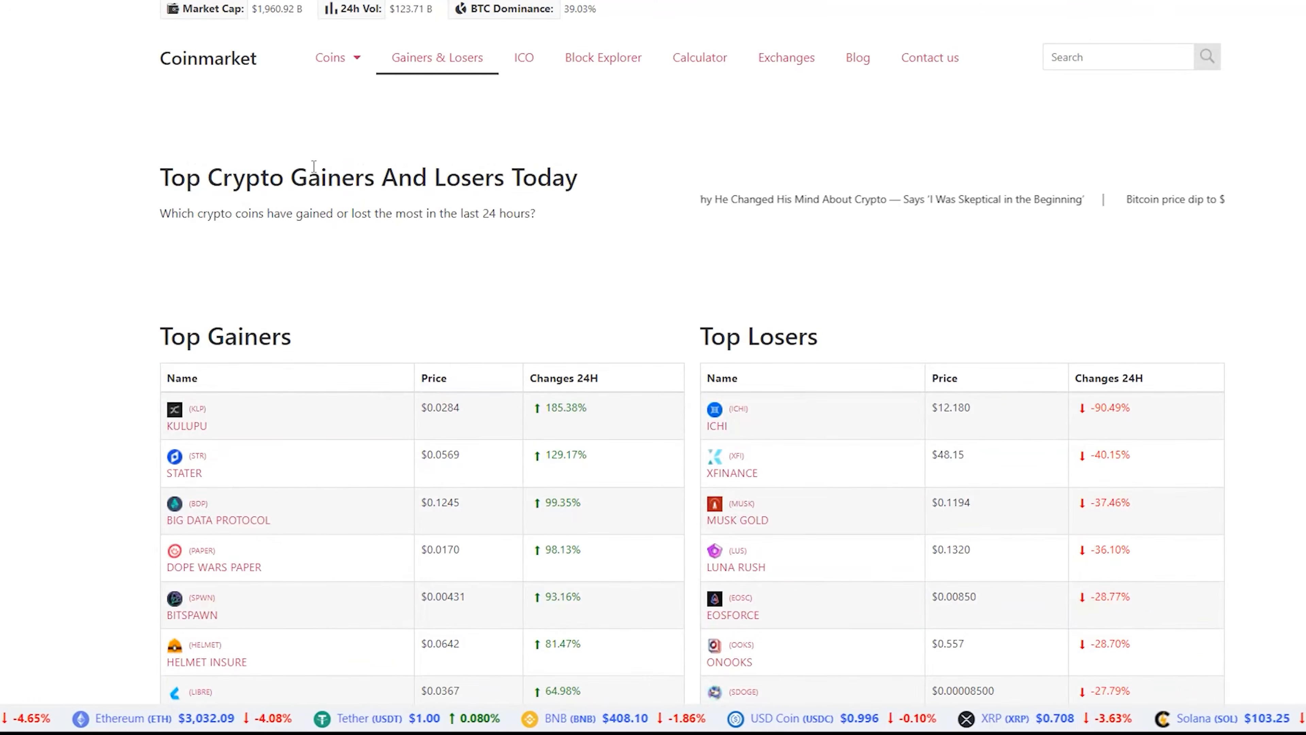
Open the Themes page in the WordPress admin
key("alt+Left")
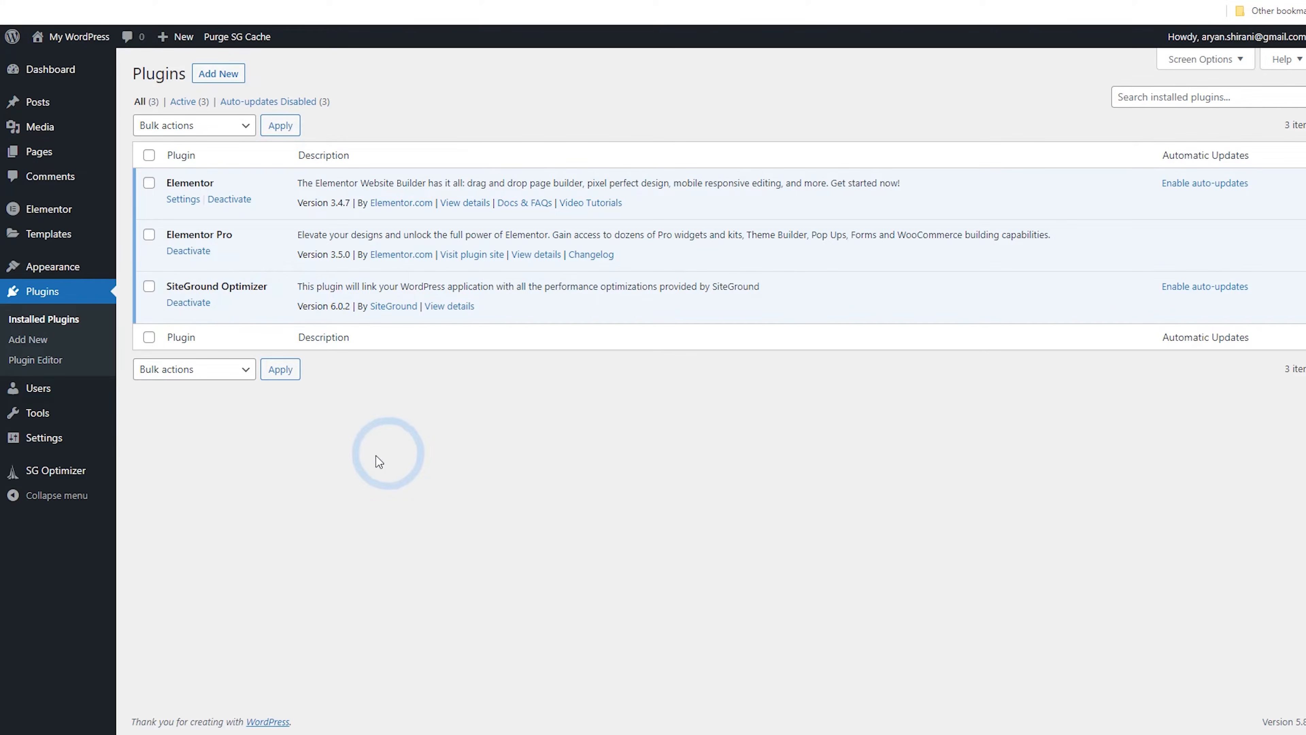
mouse_move(74, 277)
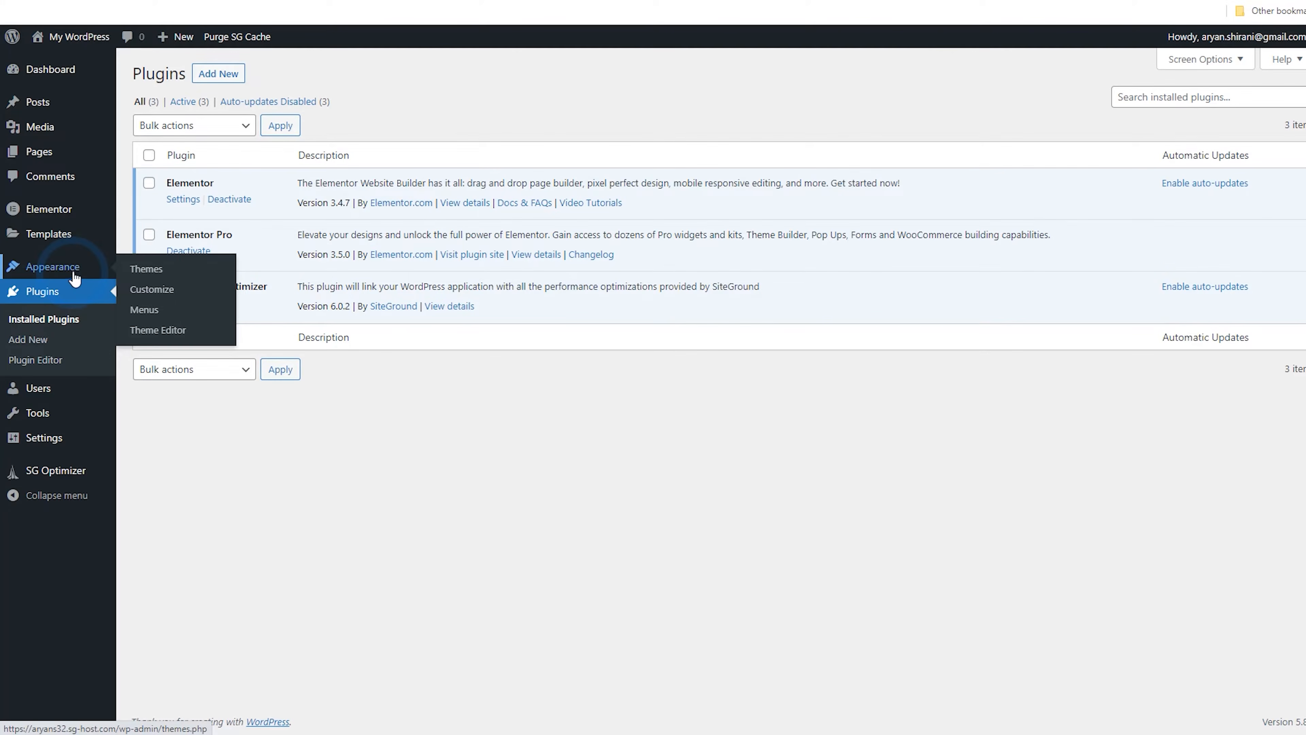
left_click(142, 279)
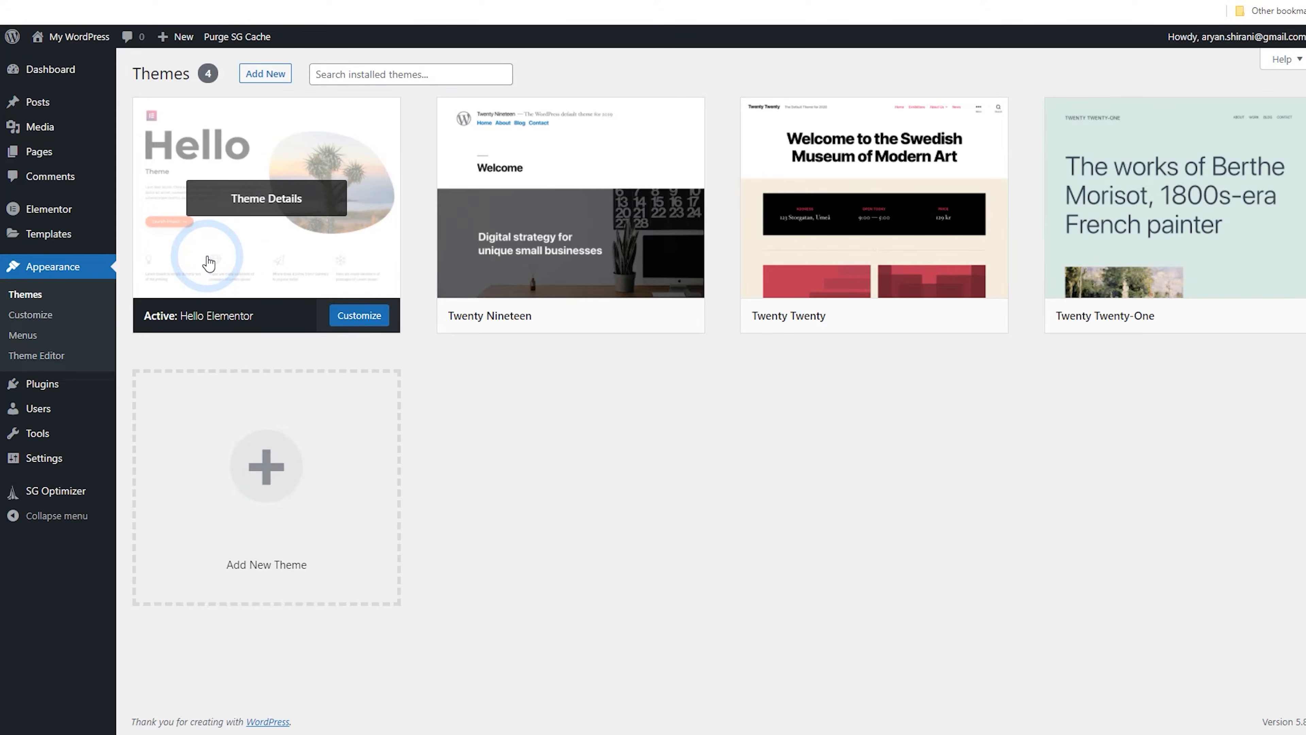
Review the Coins MarketCap - WordPress Cryptocurrency Plugin page on CodeCanyon
left_click(535, 1)
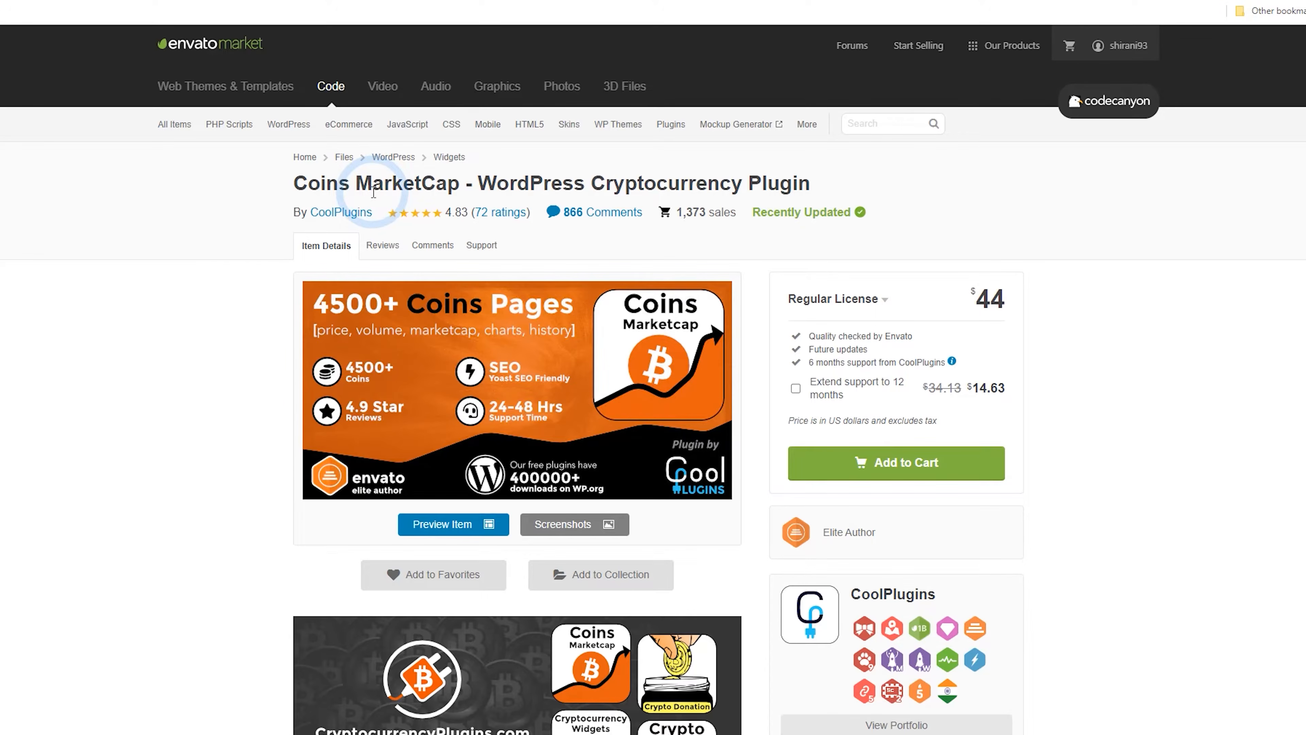
left_click_drag(309, 183, 420, 183)
left_click(420, 183)
scroll(323, 335, "down", 18)
scroll(272, 355, "down", 20)
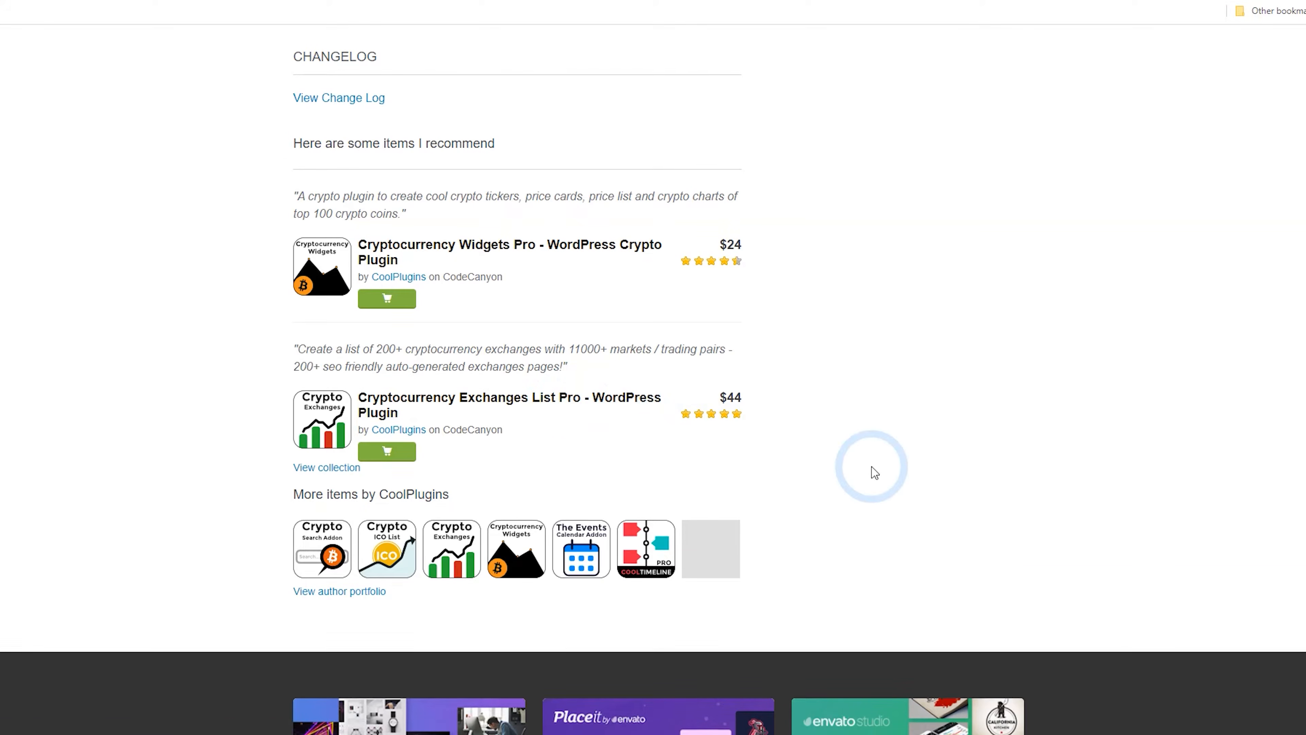
scroll(875, 472, "up", 20)
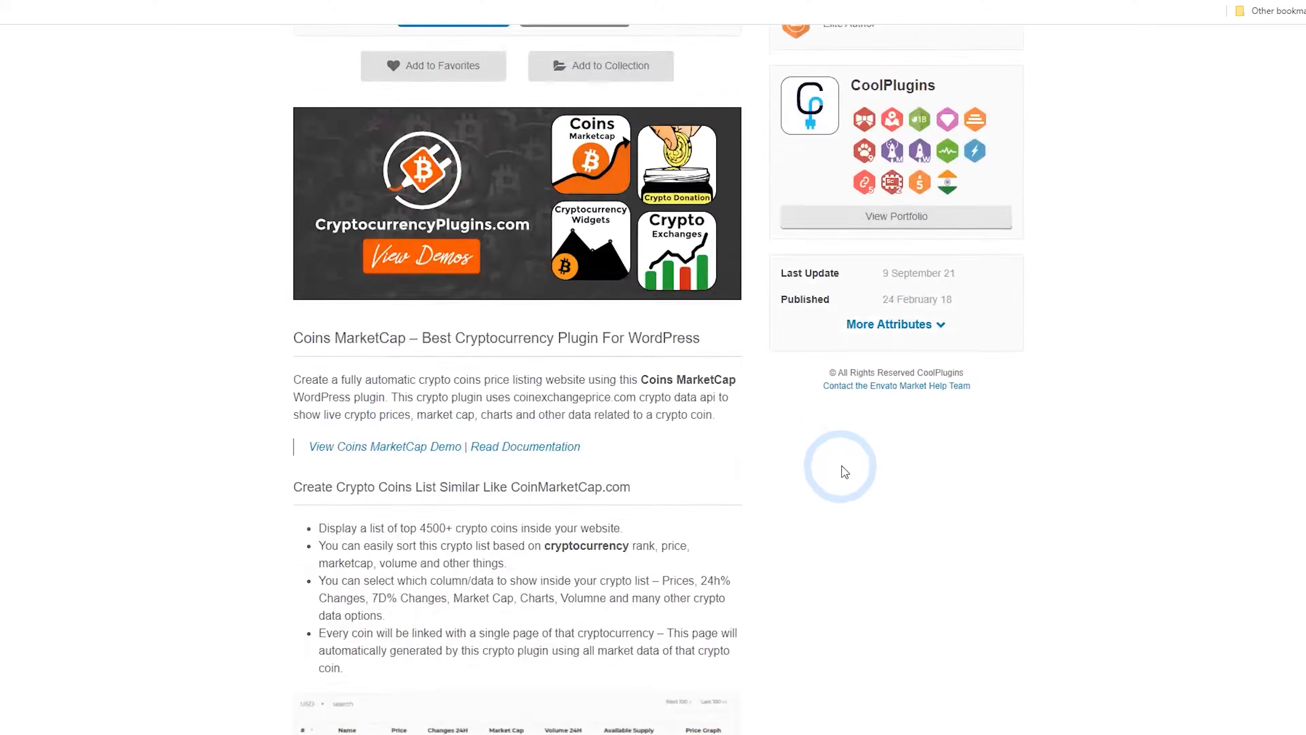
scroll(845, 472, "up", 10)
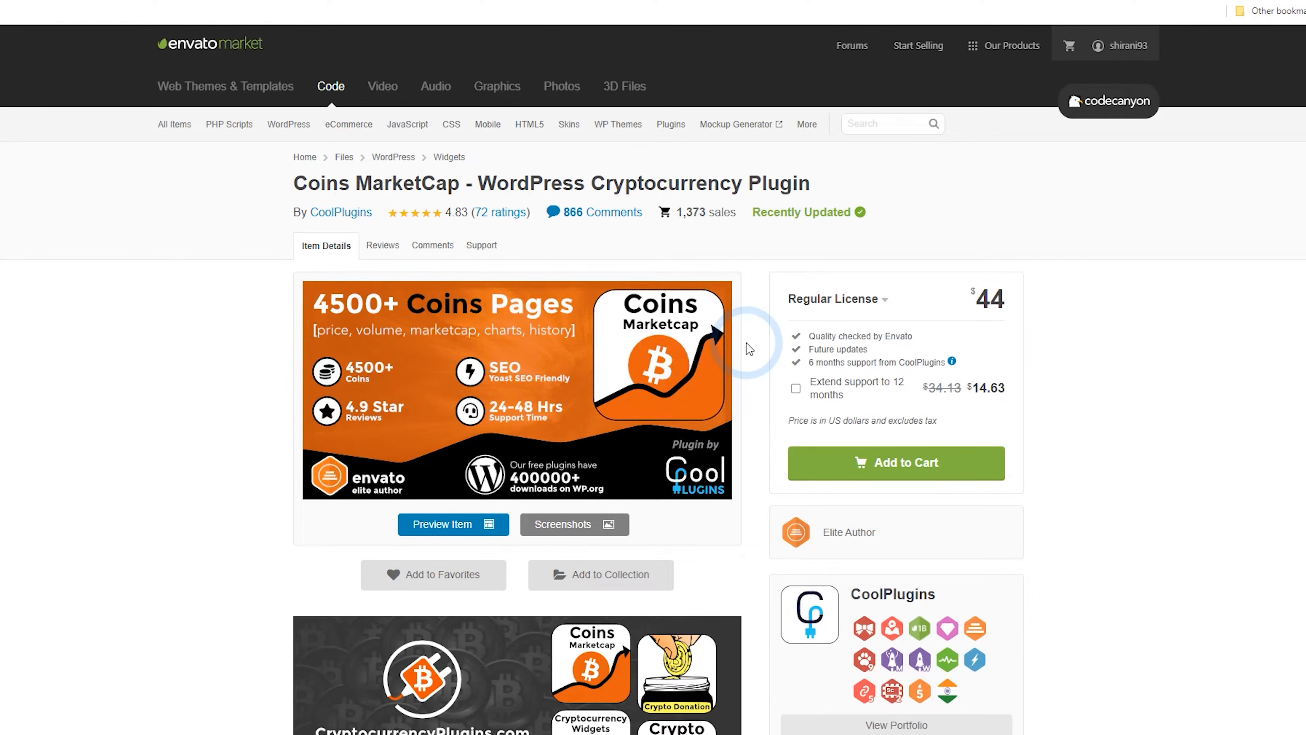
Open the account's Downloads list and expand the plugin's download options
left_click(1121, 45)
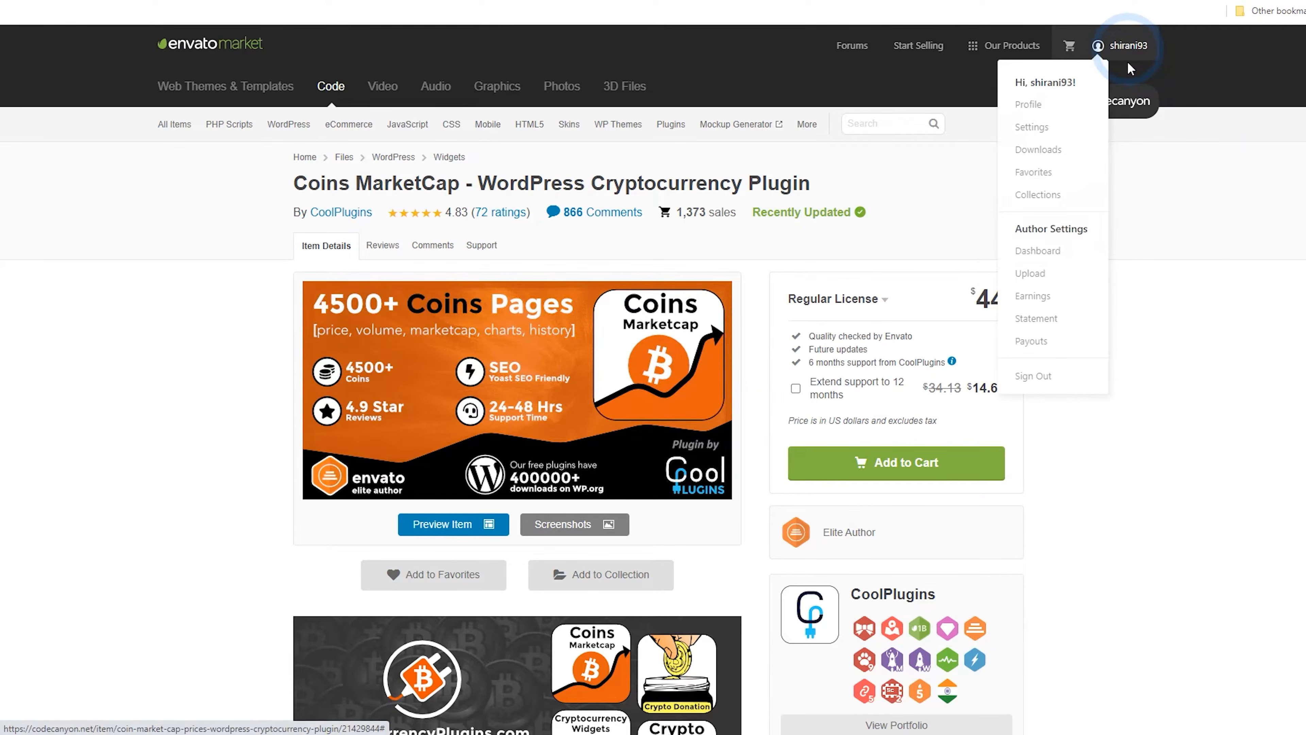
left_click(1044, 155)
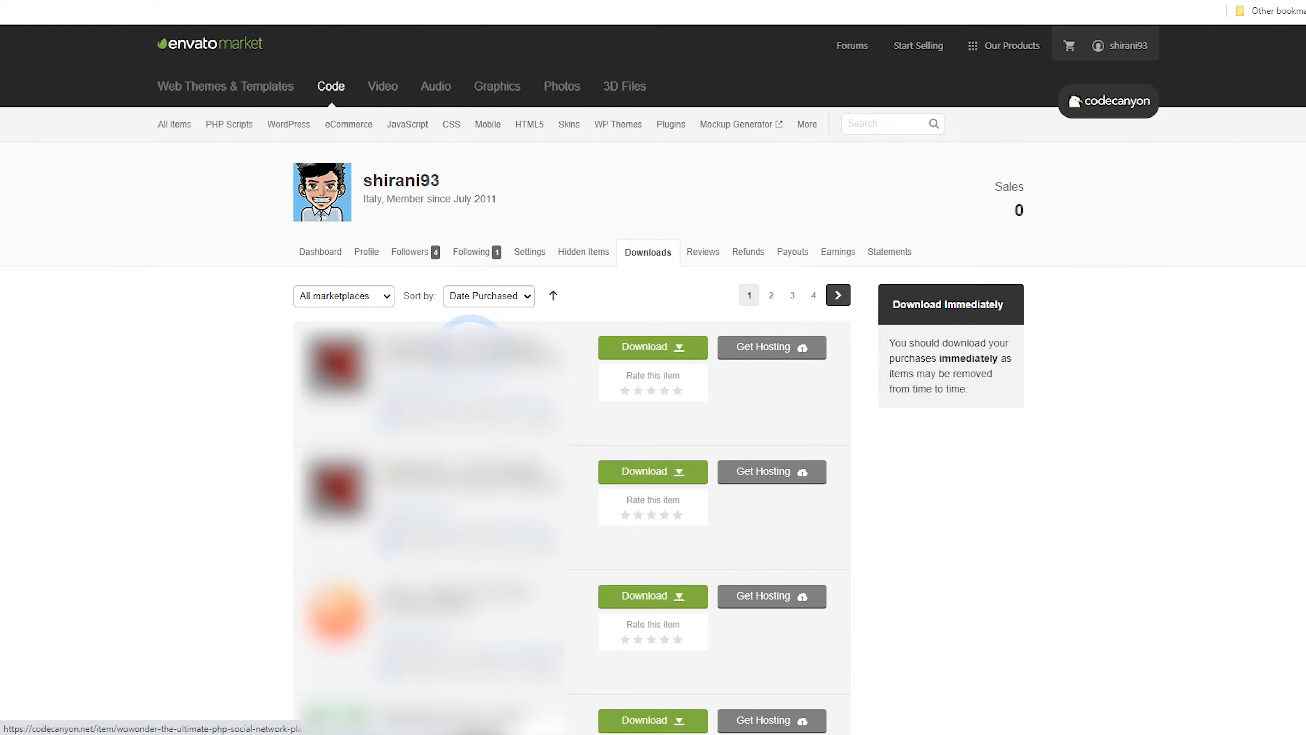
left_click(668, 347)
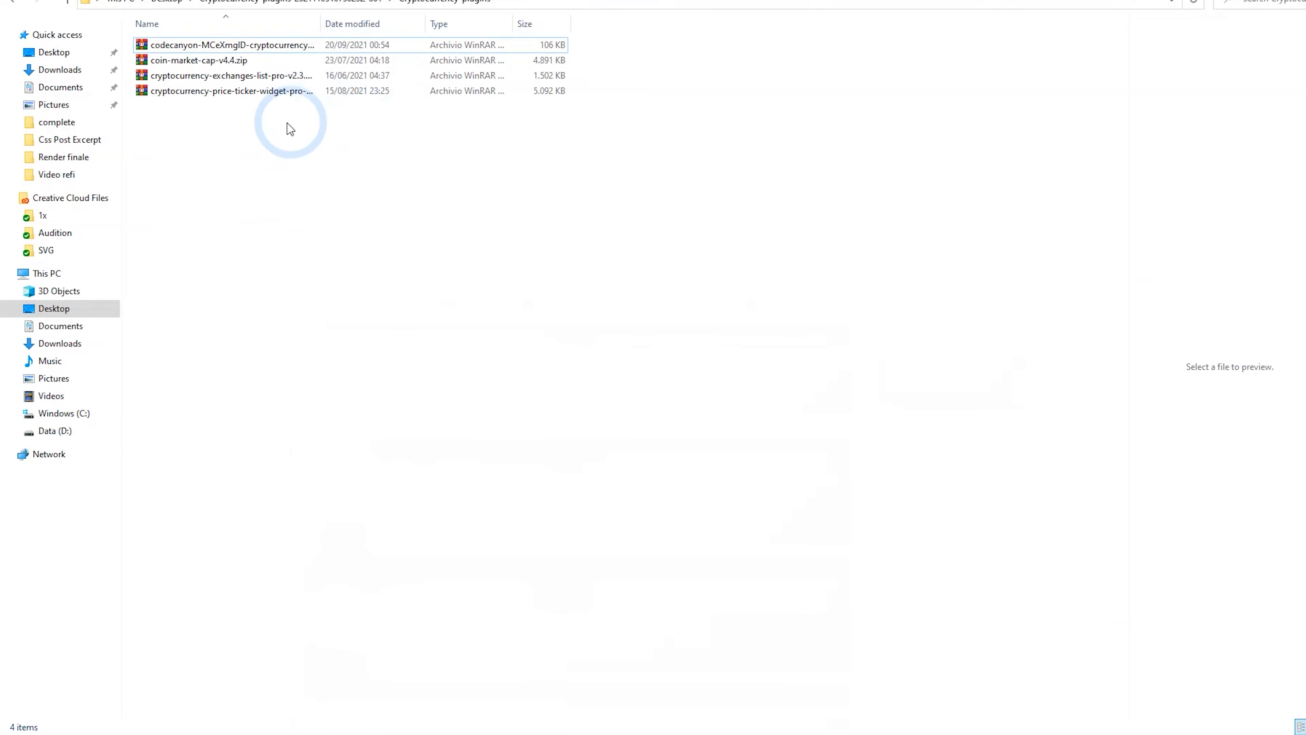
Locate the downloaded coin-market-cap-v4.4.zip file in the cryptocurrency plugins folder
left_click_drag(286, 126, 204, 35)
left_click(203, 136)
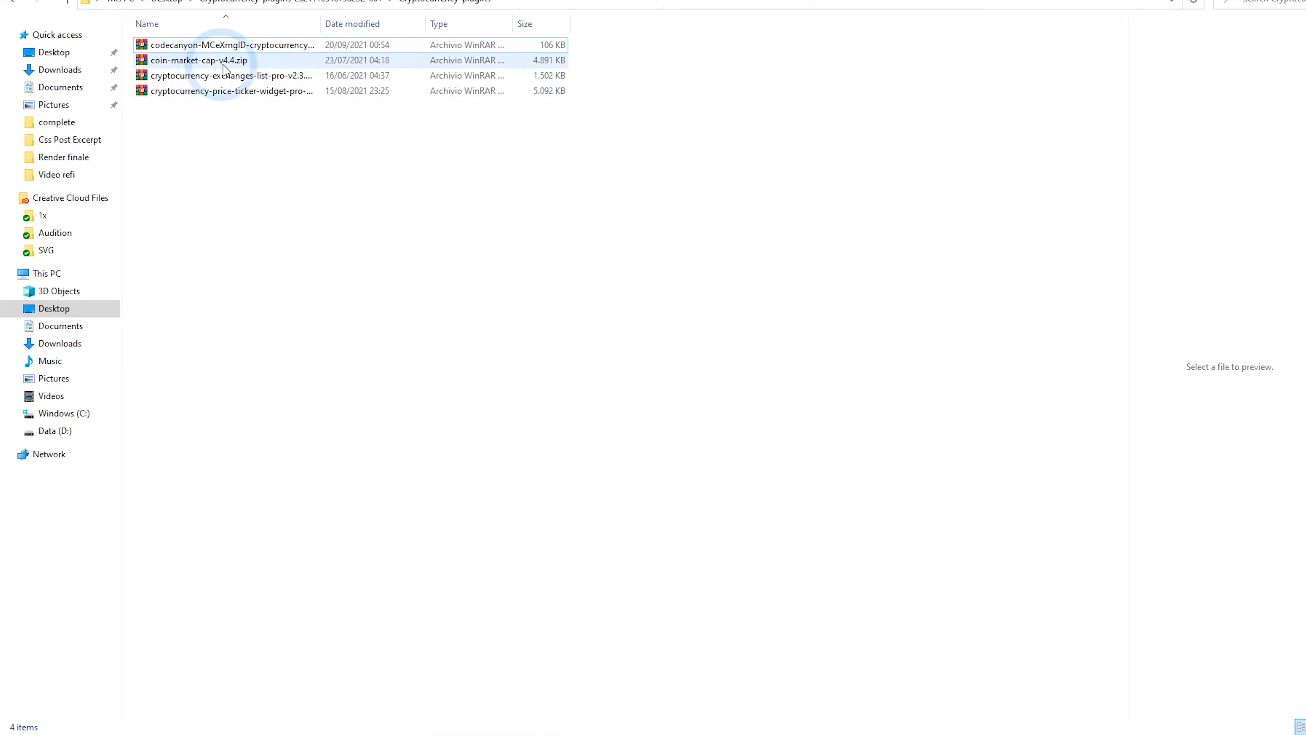
left_click(216, 50)
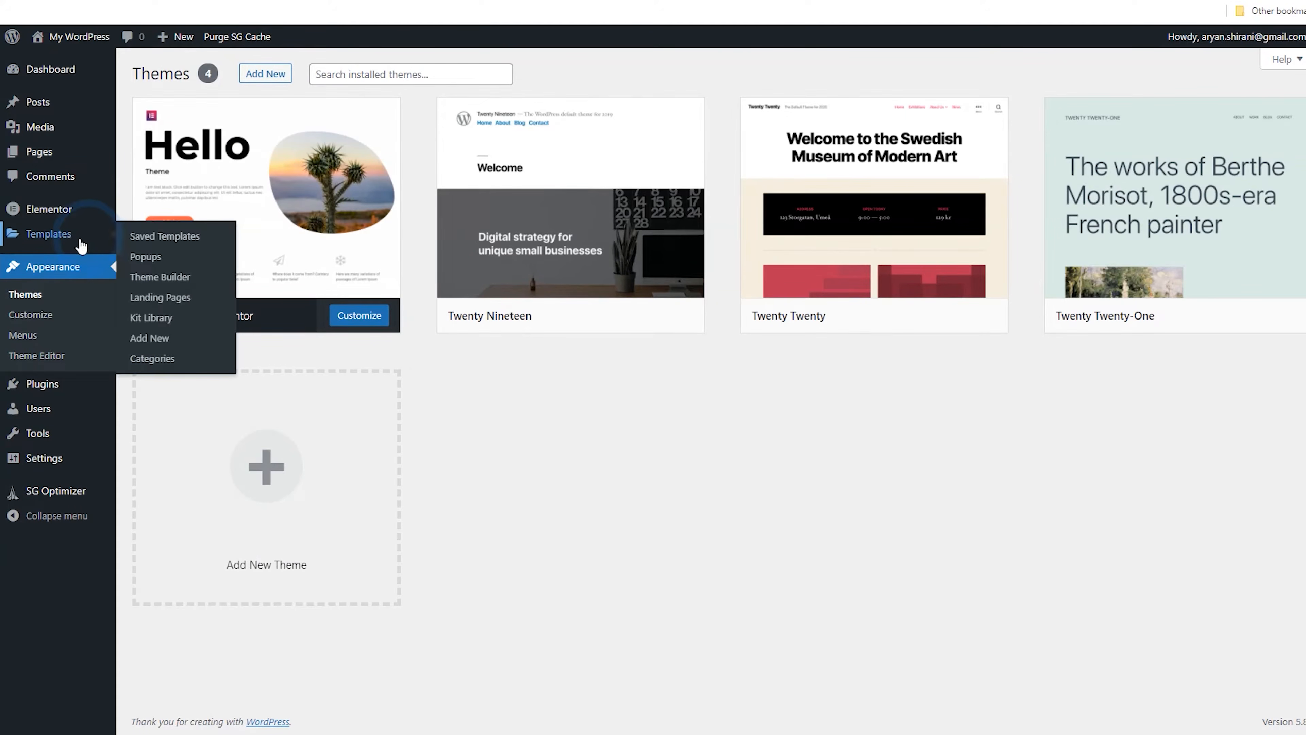
Upload the codecanyon cryptocurrency-search-addon zip as a new plugin and try to activate it
left_click(48, 387)
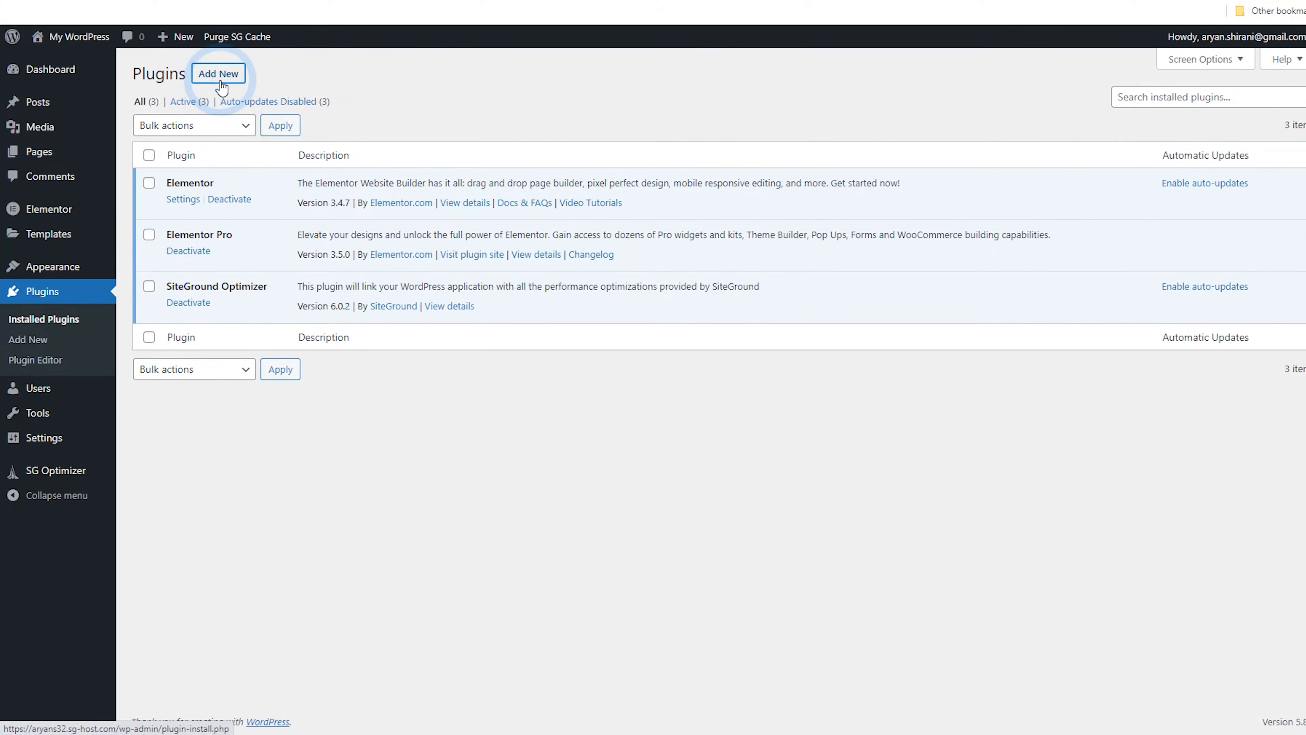
left_click(220, 82)
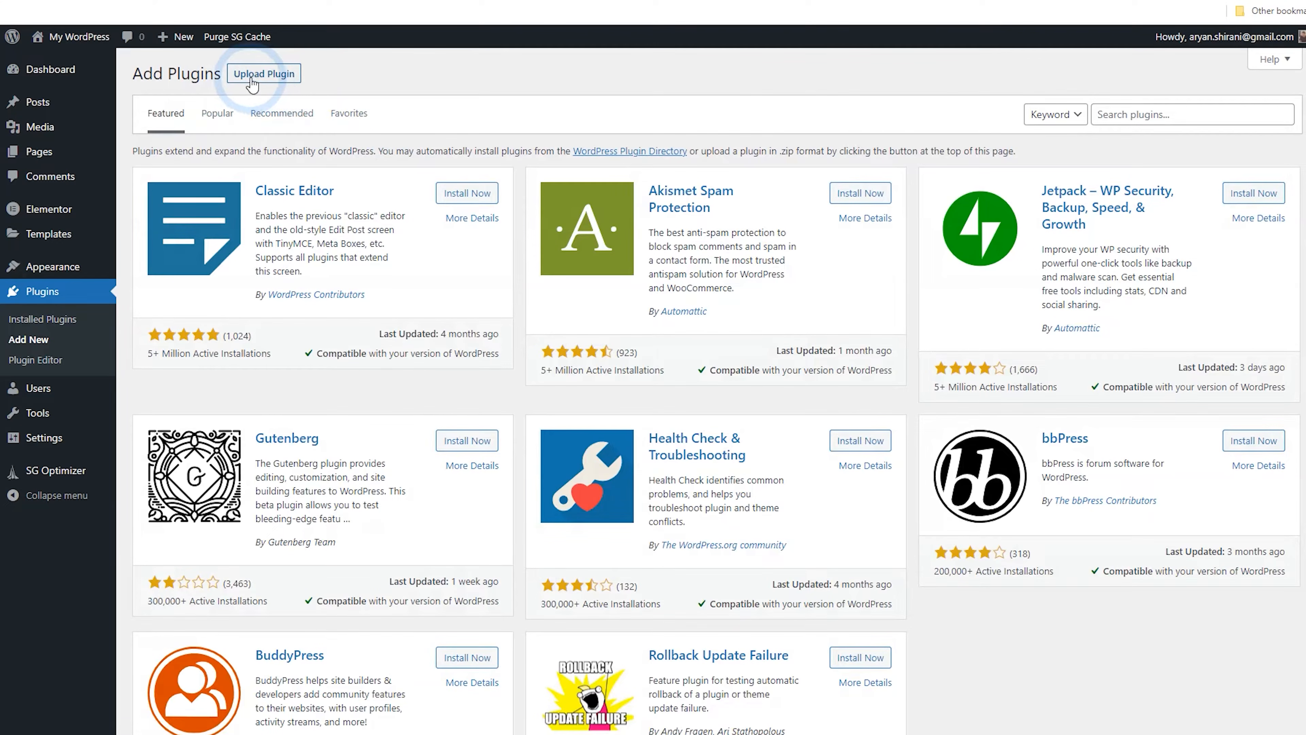
left_click(251, 77)
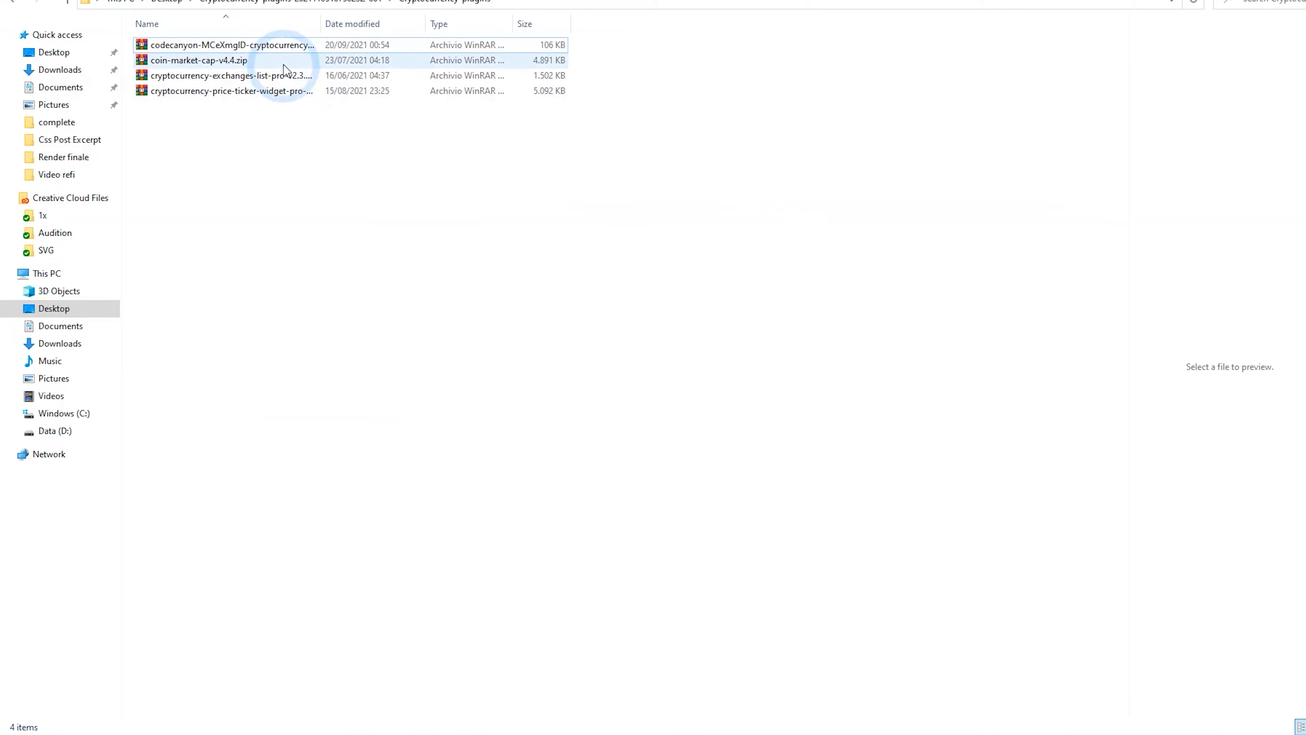
left_click_drag(242, 49, 1303, 289)
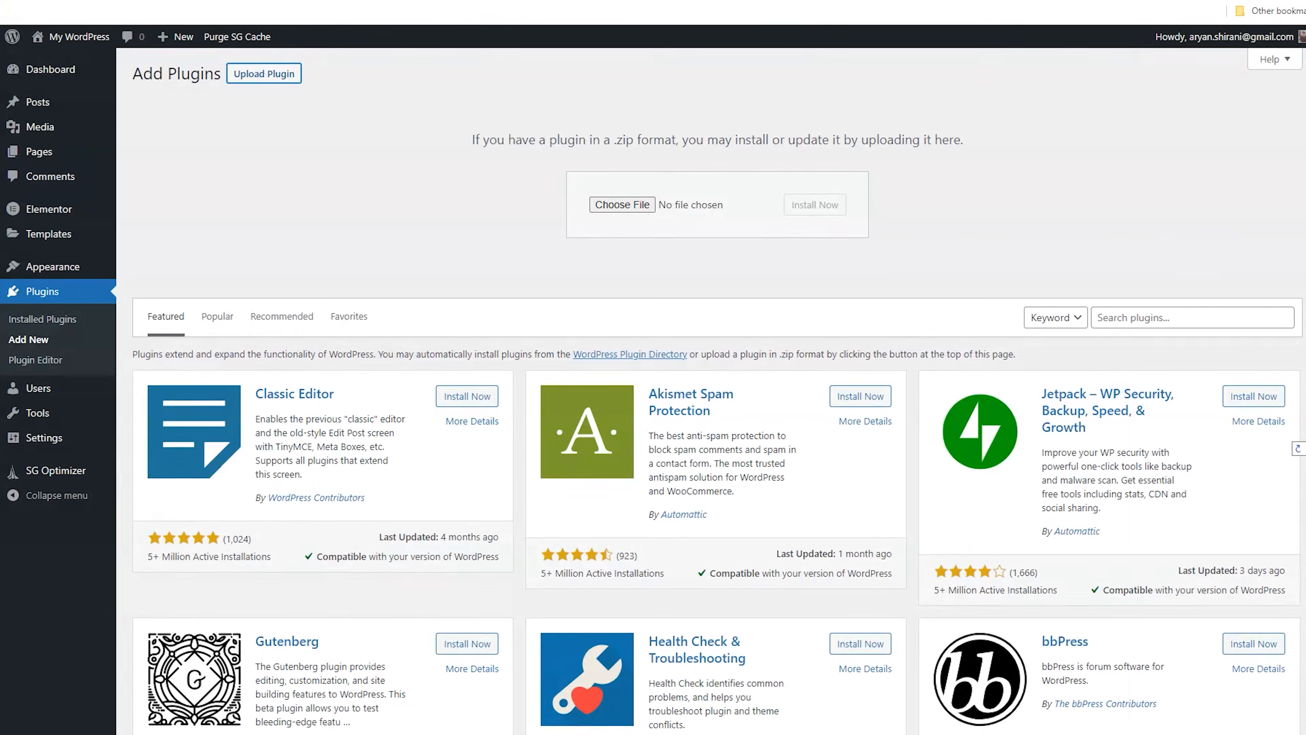
left_click_drag(910, 285, 620, 206)
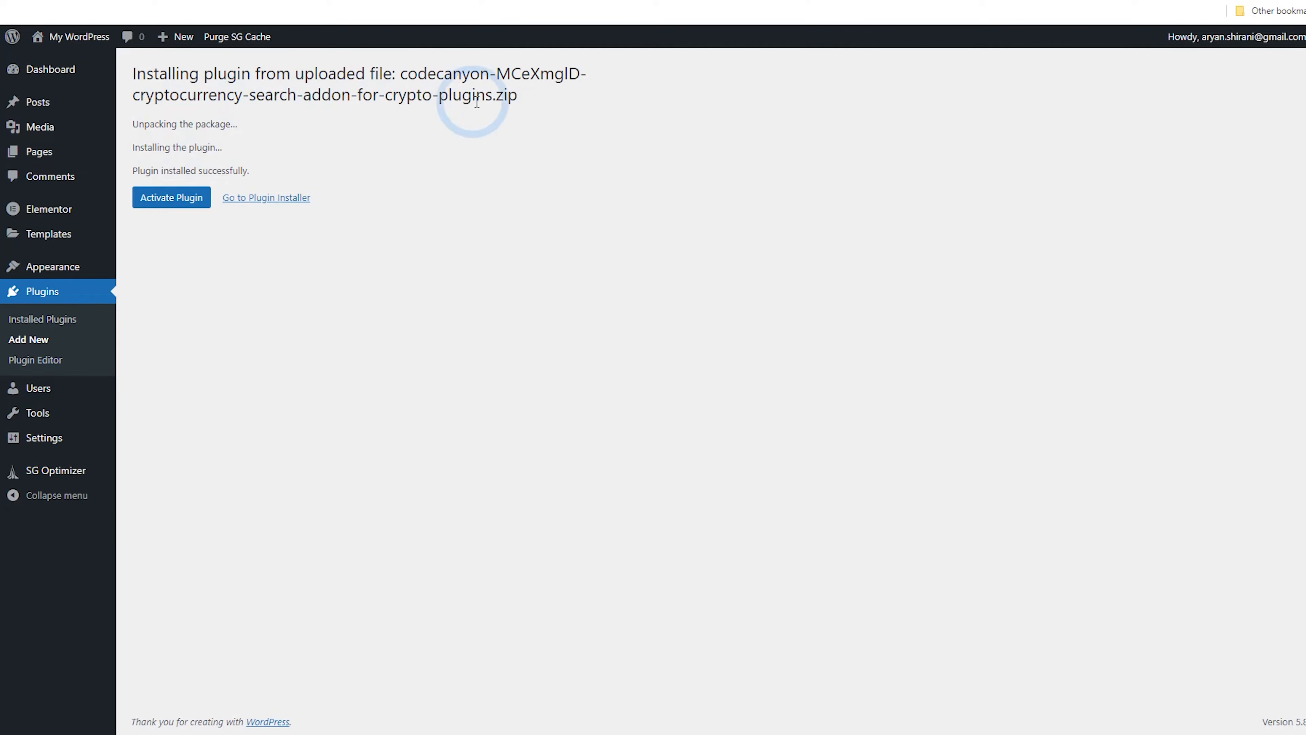
left_click(174, 199)
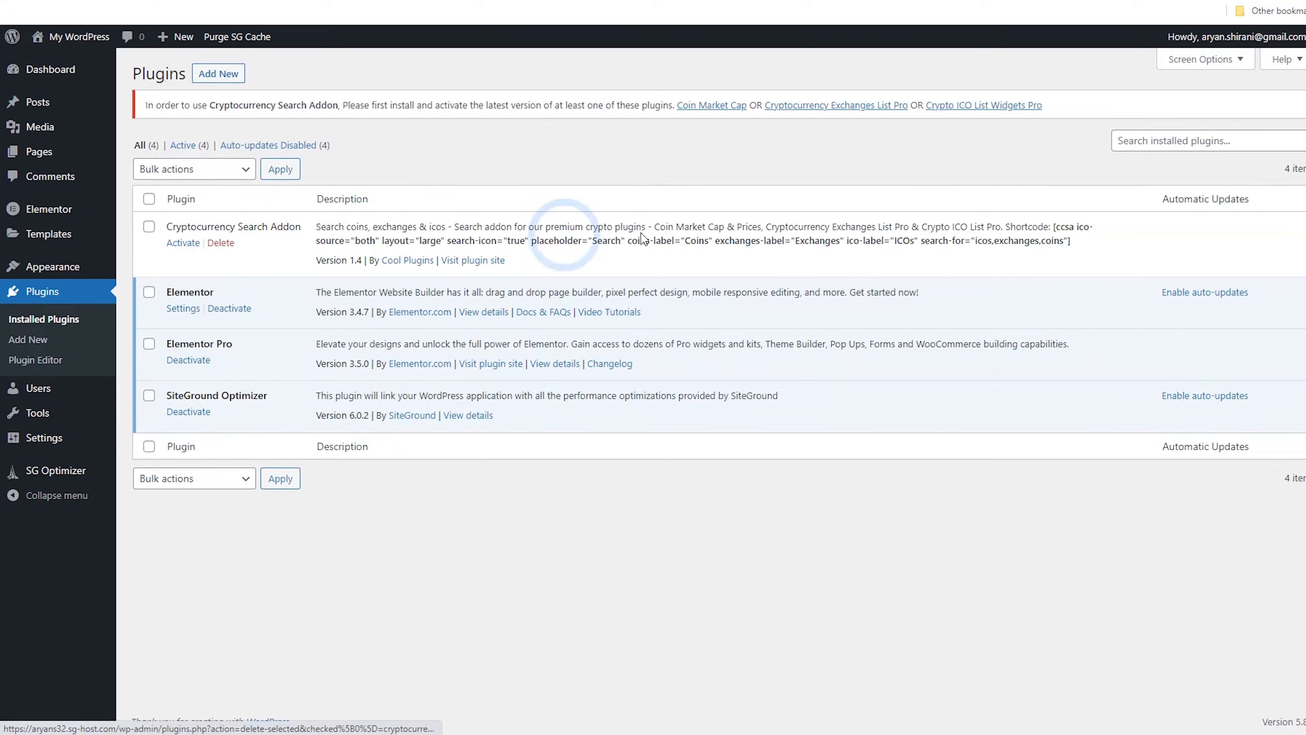
Upload coin-market-cap-v4.4.zip as a new plugin, install it and activate Coins MarketCap
left_click(209, 77)
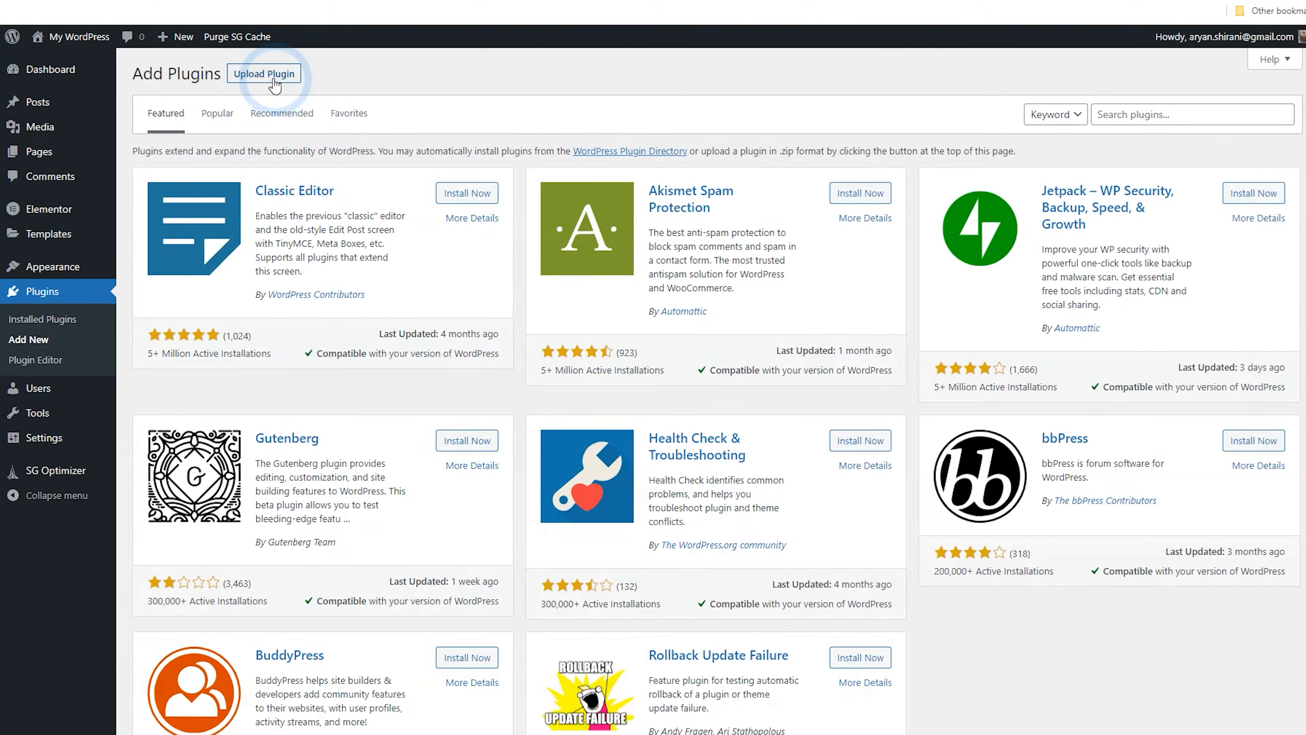
left_click(264, 74)
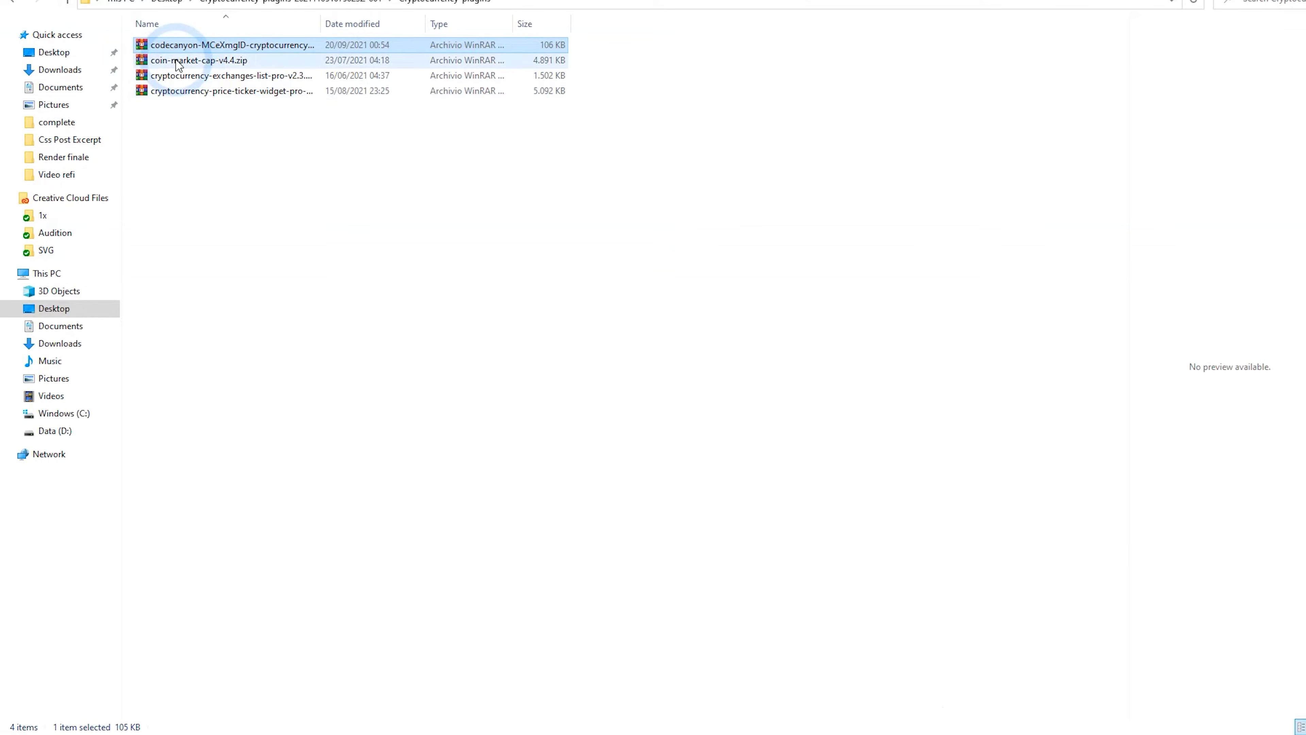
left_click(189, 62)
left_click_drag(190, 62, 642, 216)
left_click(803, 210)
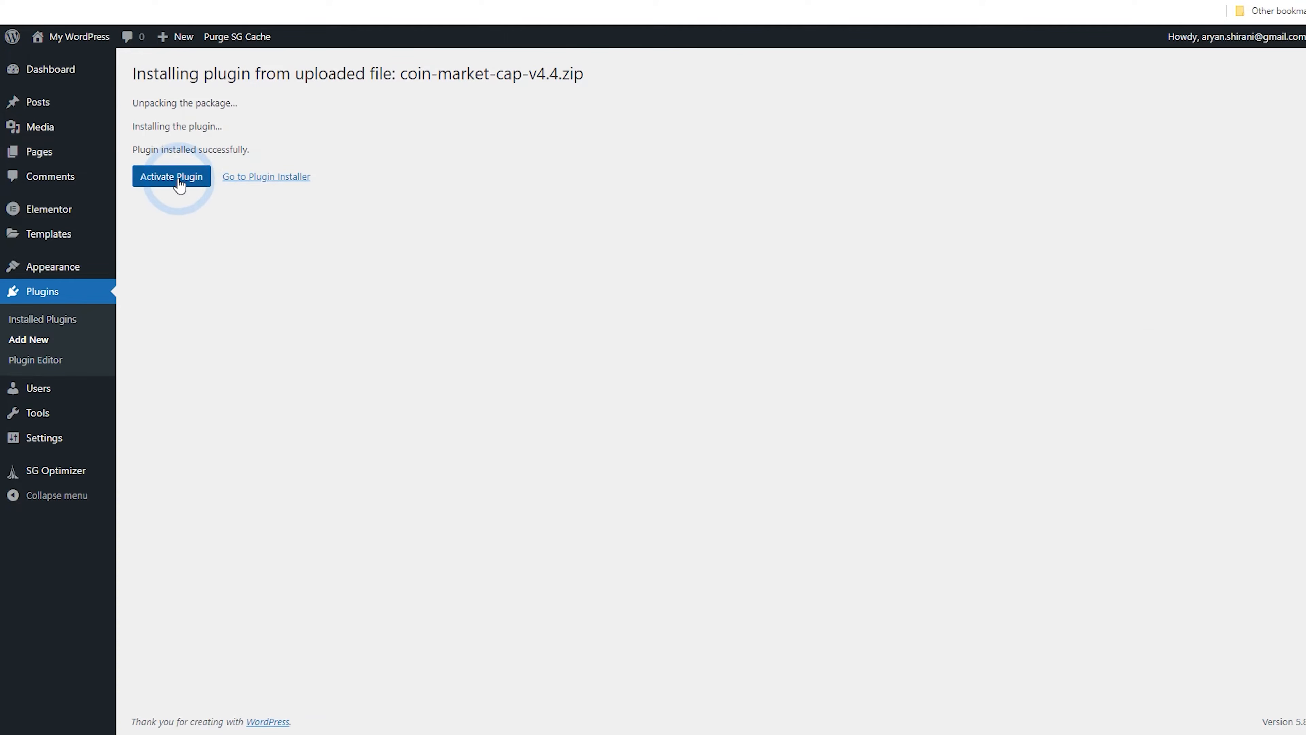
left_click(176, 181)
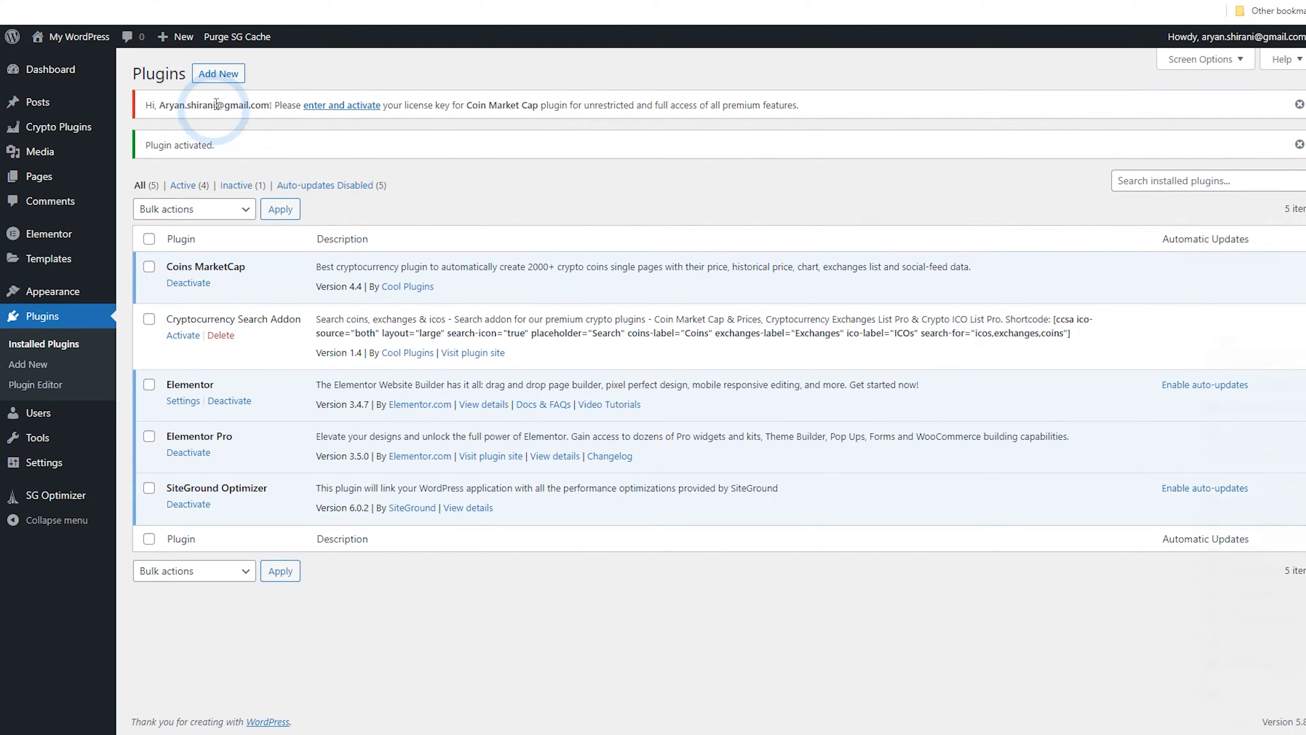
Upload the cryptocurrency-exchanges-list-pro zip as a new plugin, install it and activate it
left_click(209, 81)
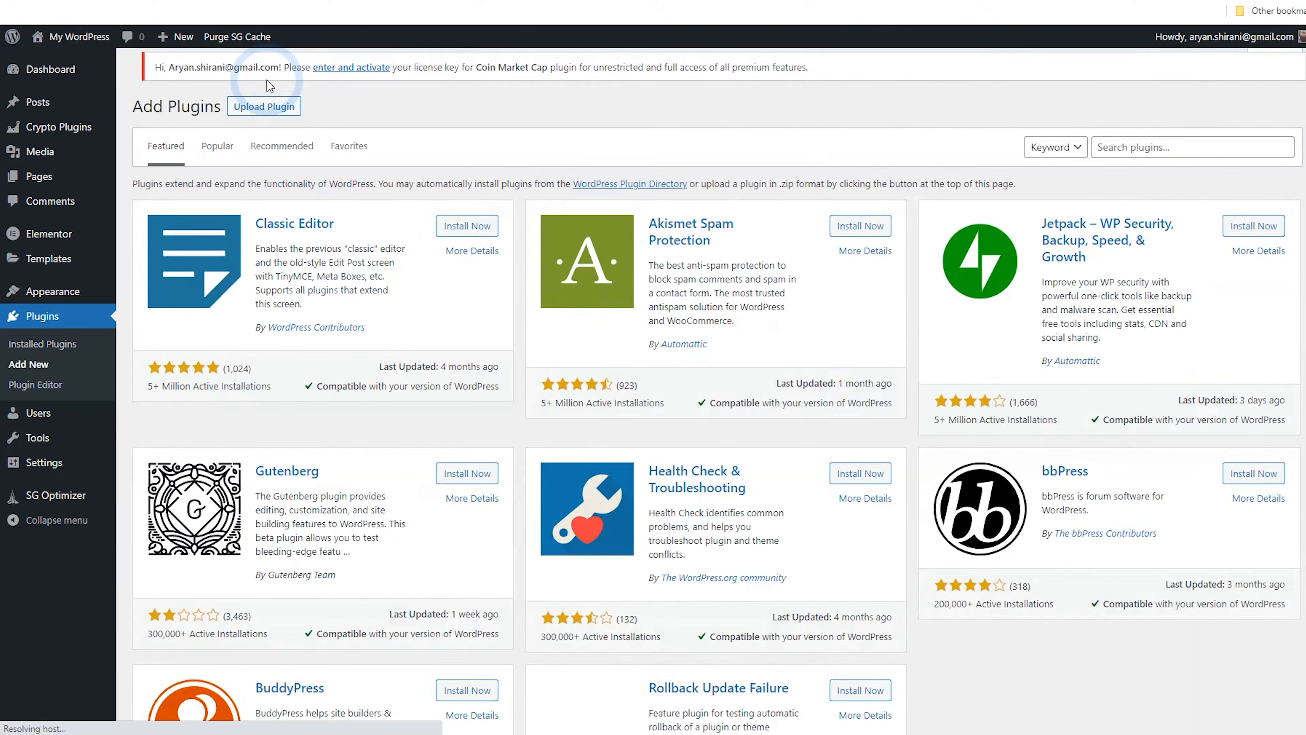
left_click(282, 74)
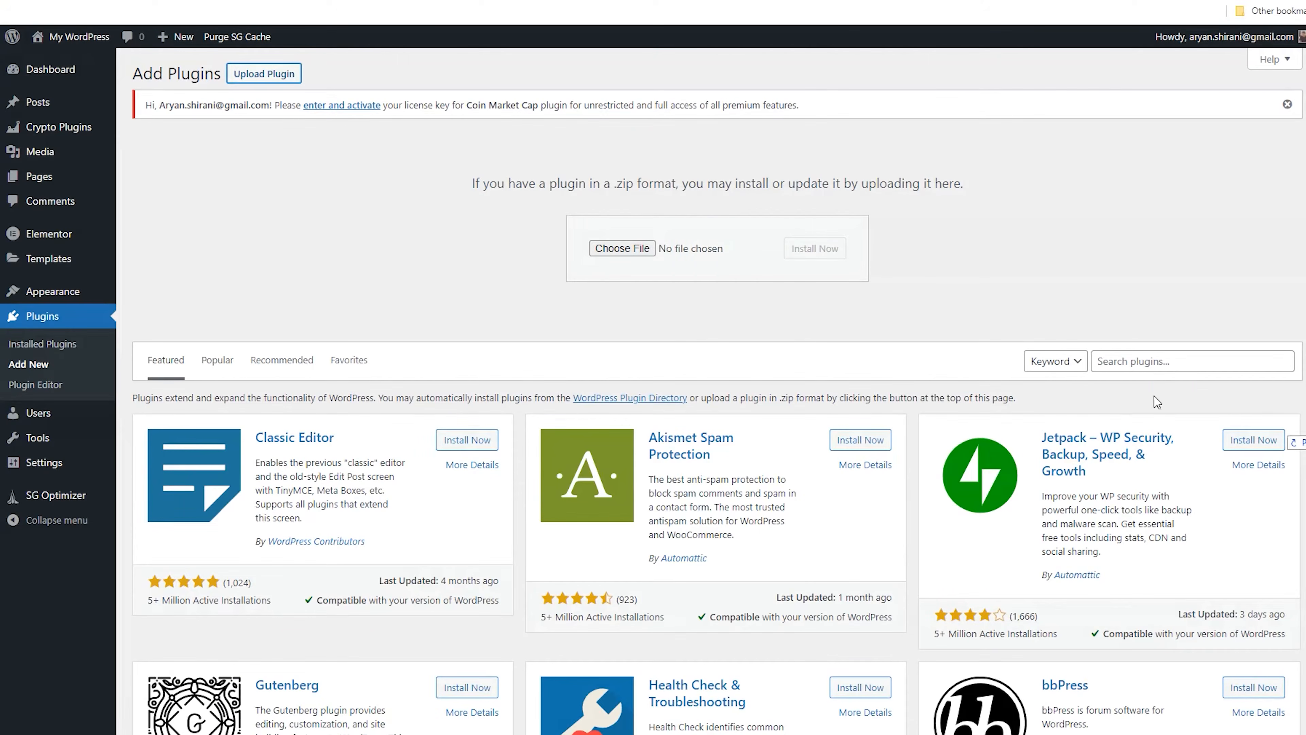
left_click_drag(1156, 401, 614, 252)
left_click(814, 253)
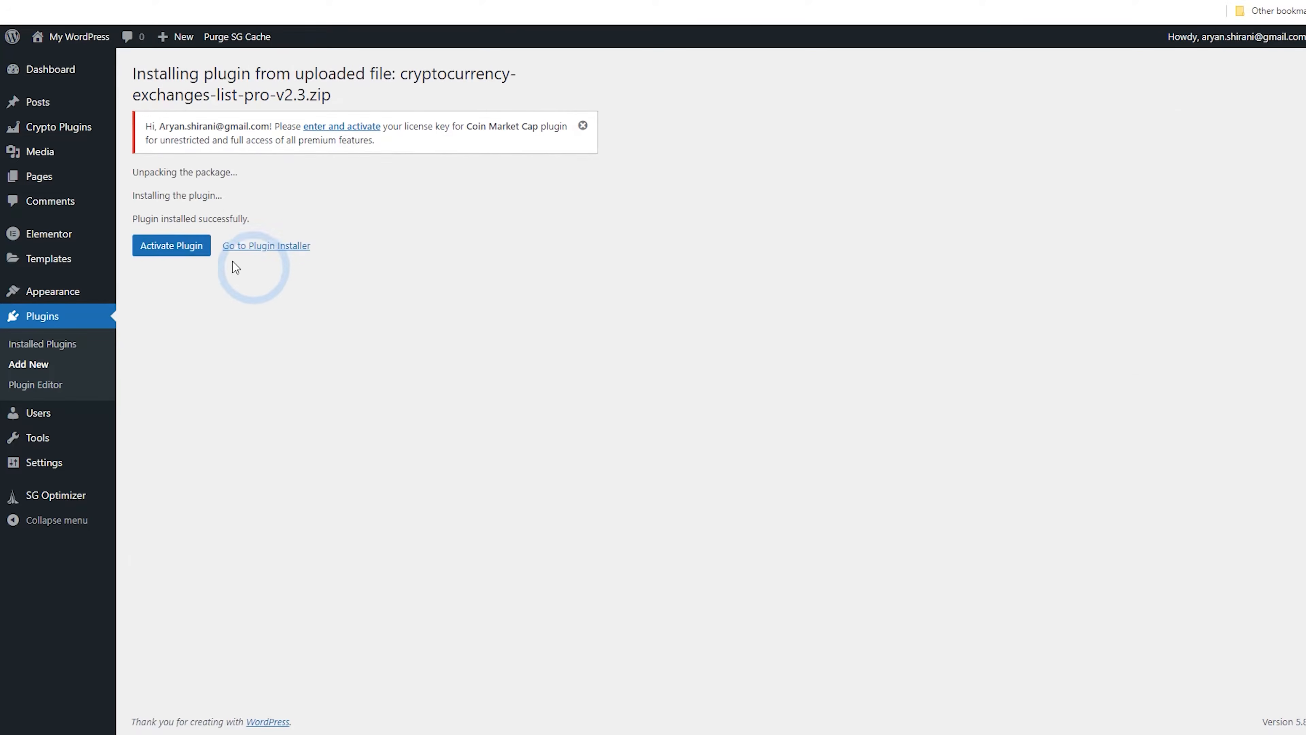
left_click(174, 247)
Upload the cryptocurrency-price-ticker-widget-pro zip as a new plugin and activate Cryptocurrency Widgets PRO
left_click(224, 76)
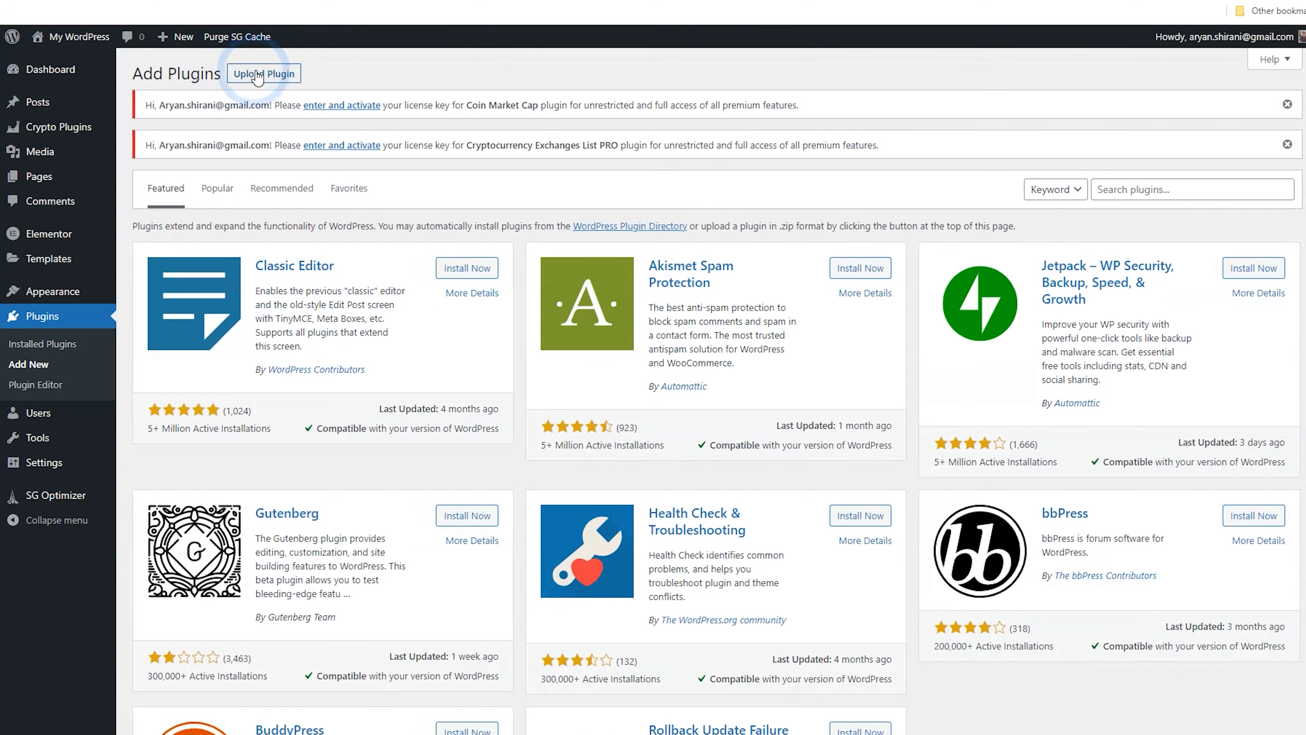
left_click(266, 75)
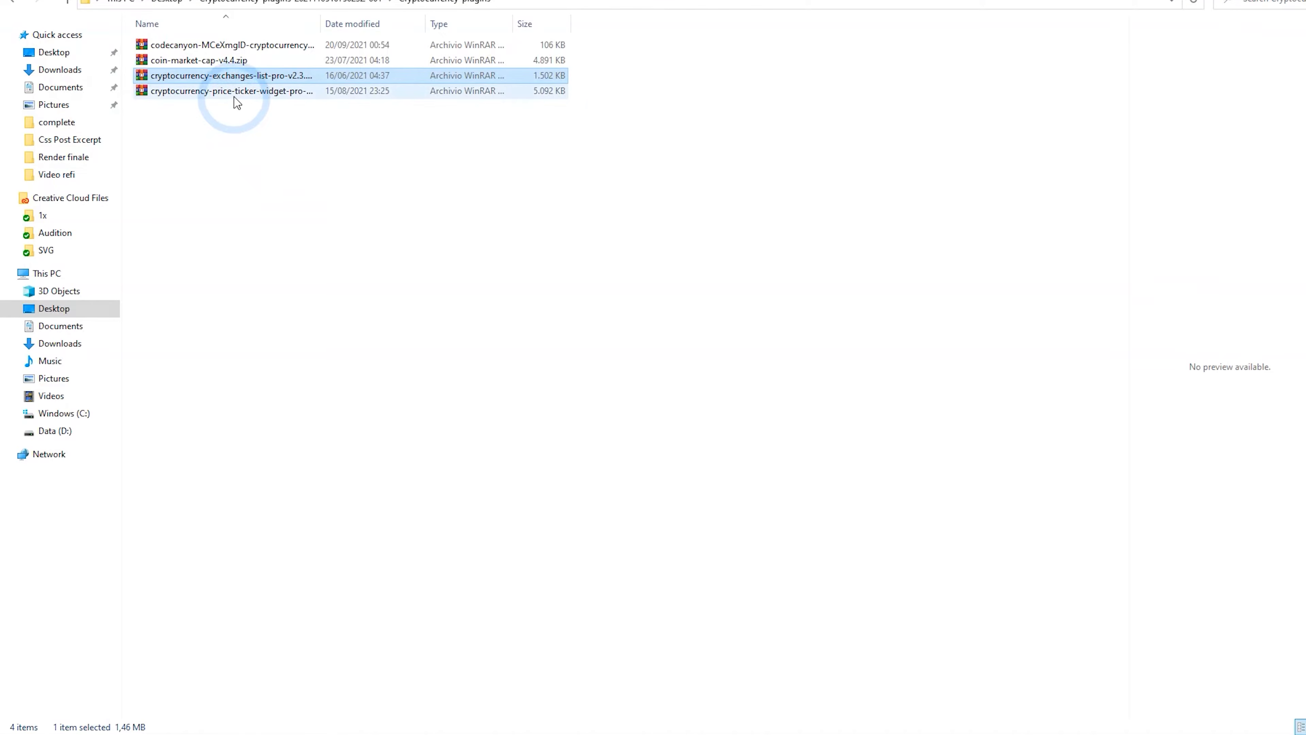
left_click_drag(235, 94, 622, 291)
key("alt+Tab")
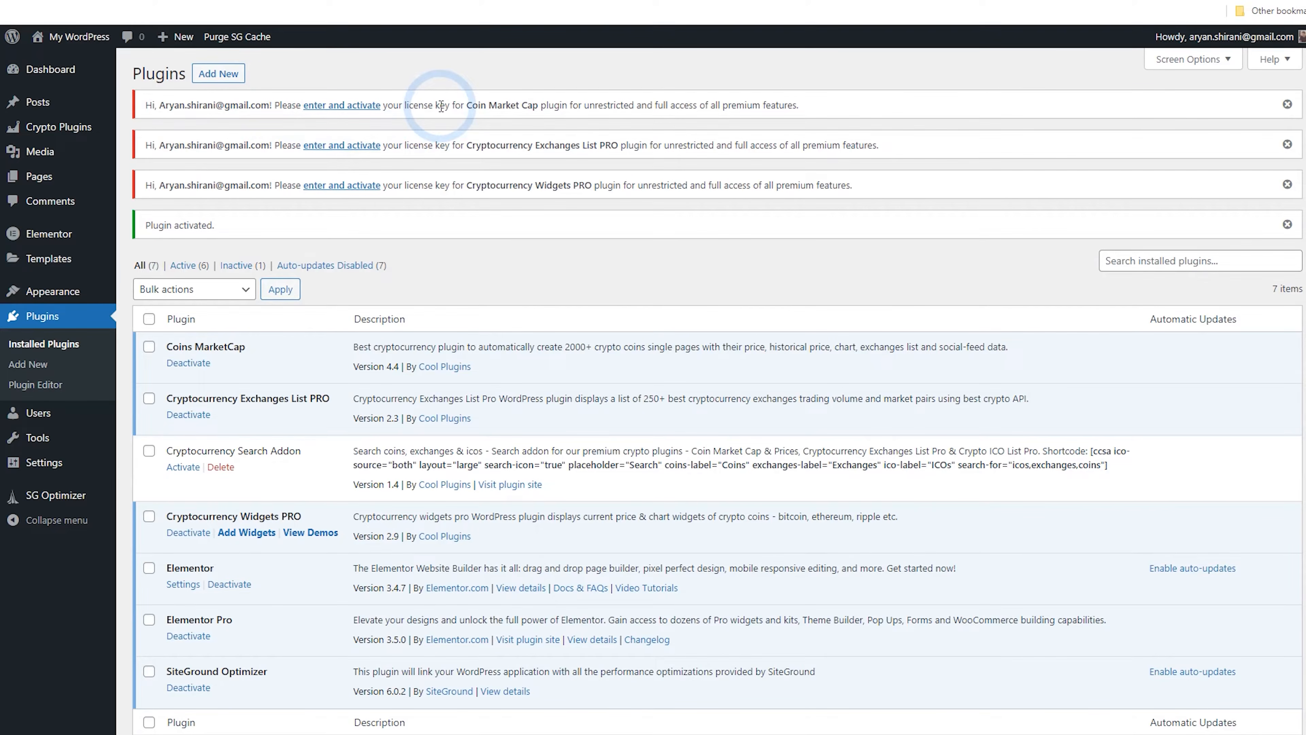
Download the license certificate and purchase code as a text file from the CodeCanyon downloads list
left_click(421, 1)
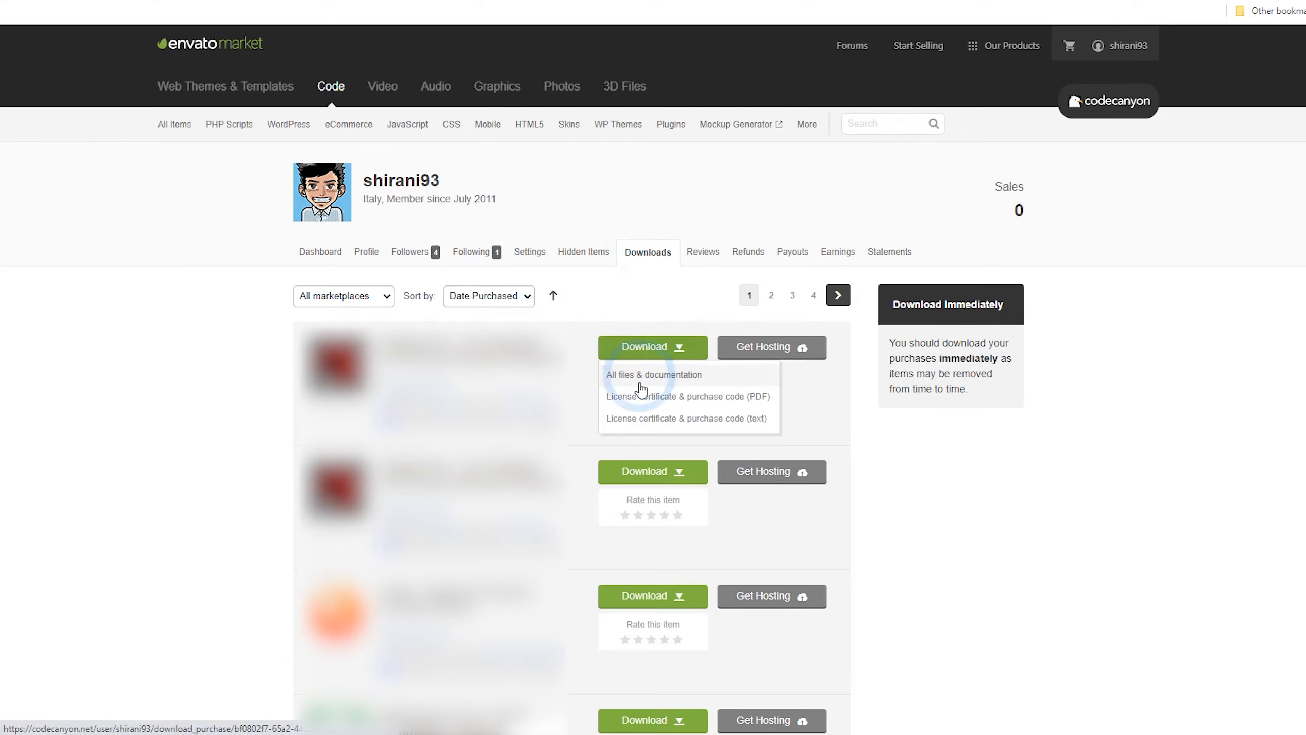
left_click(651, 421)
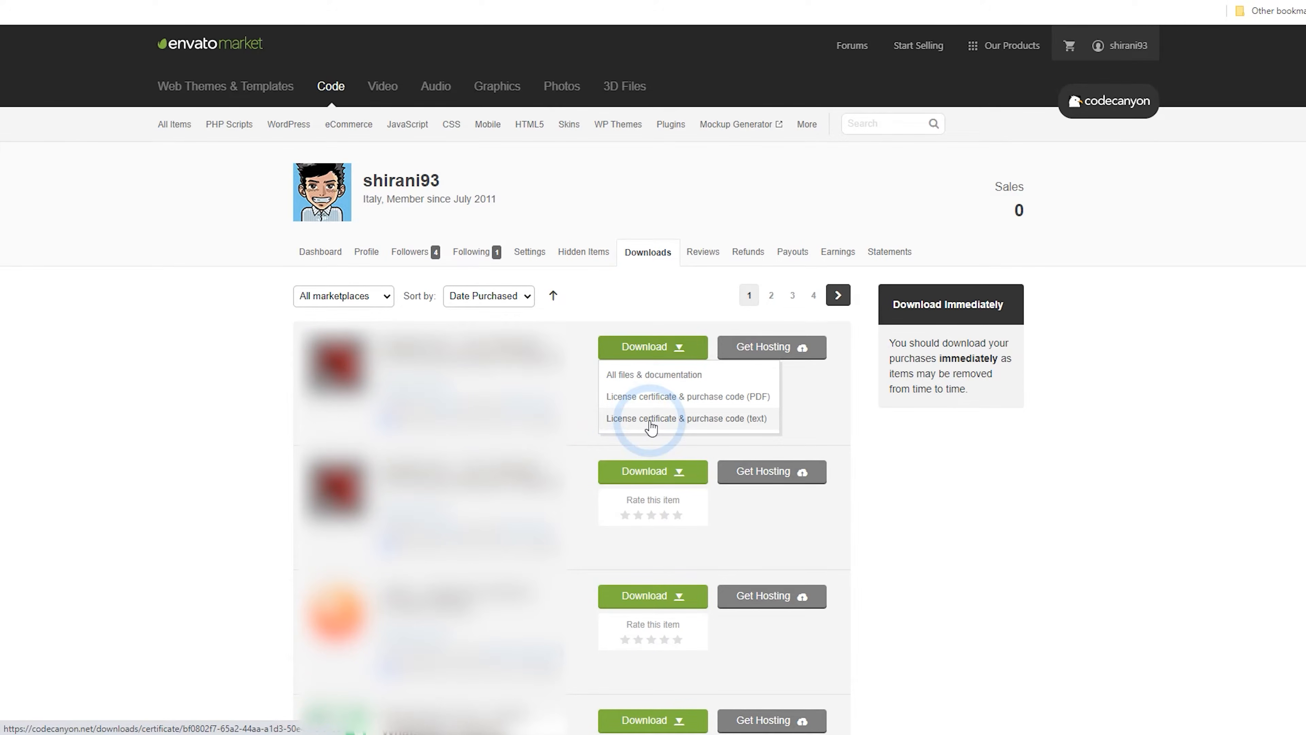
left_click(281, 1)
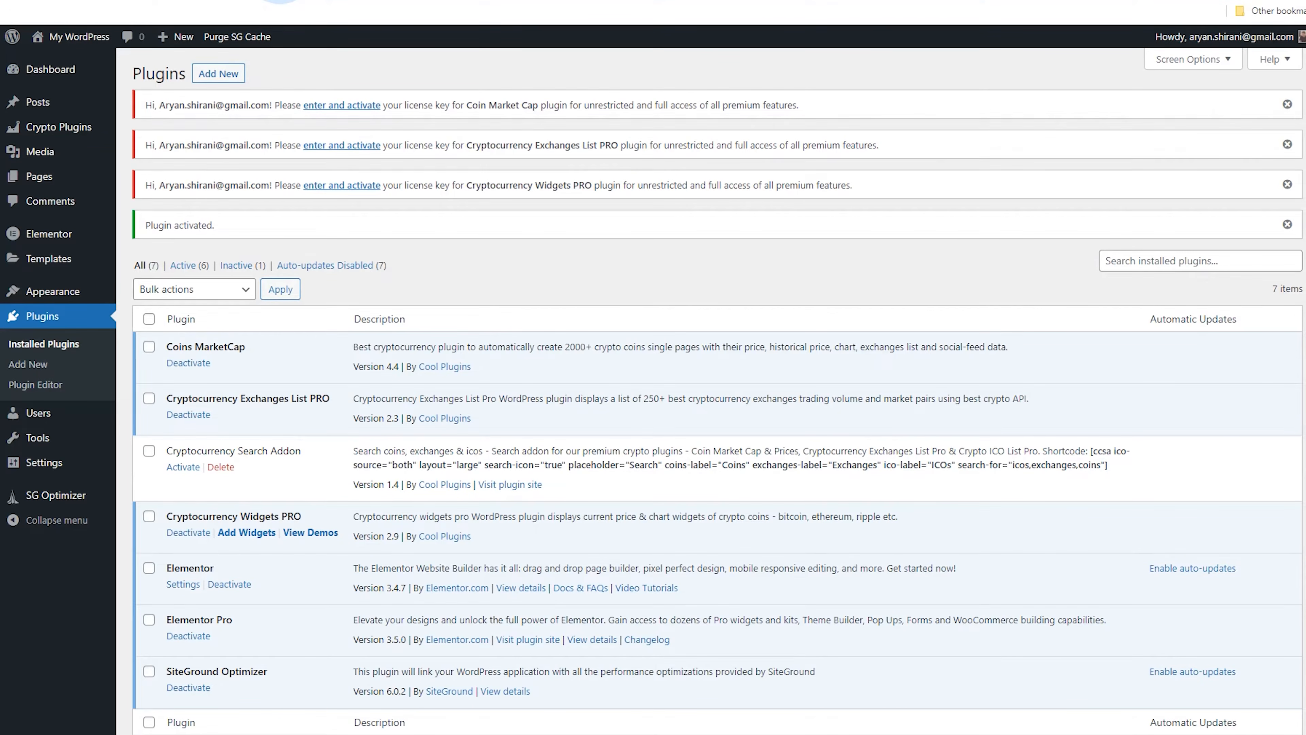
Open the Crypto Plugins registration page, paste the purchase code as the CMC license key, accept sharing, and verify it
left_click(337, 186)
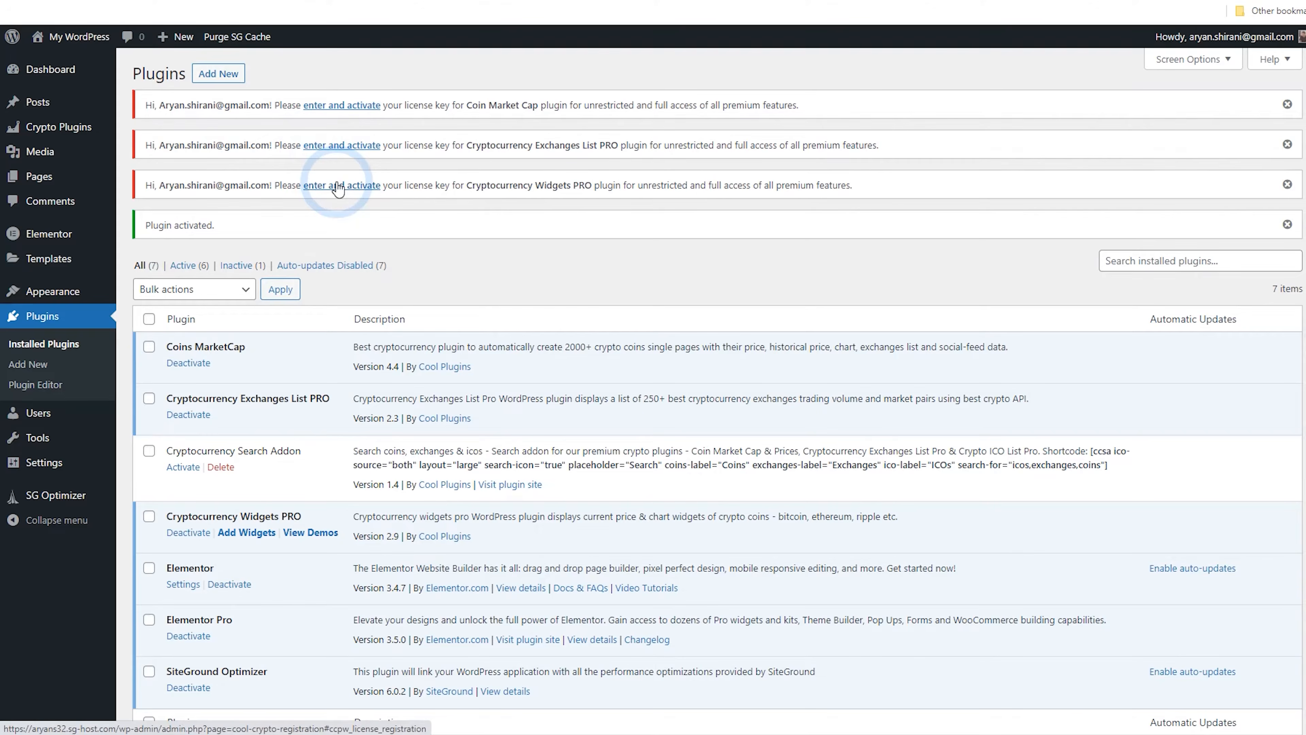
left_click(56, 132)
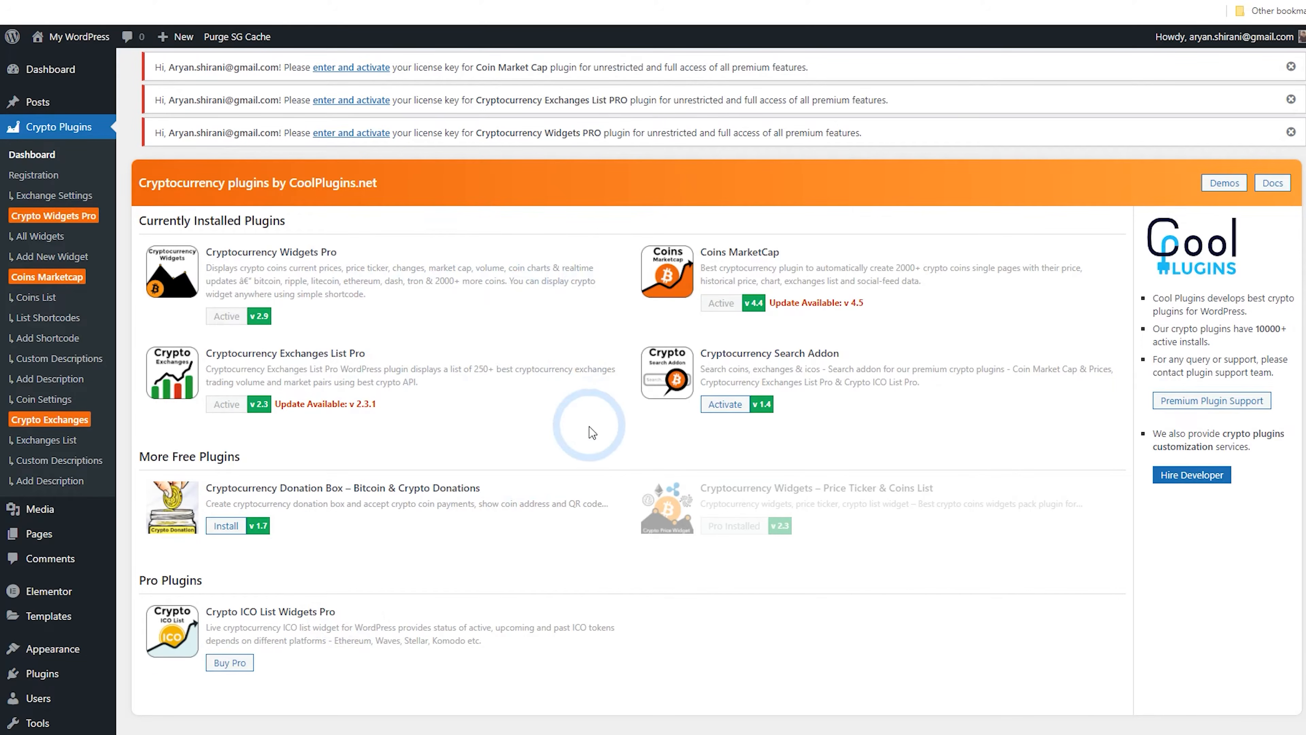
left_click(39, 180)
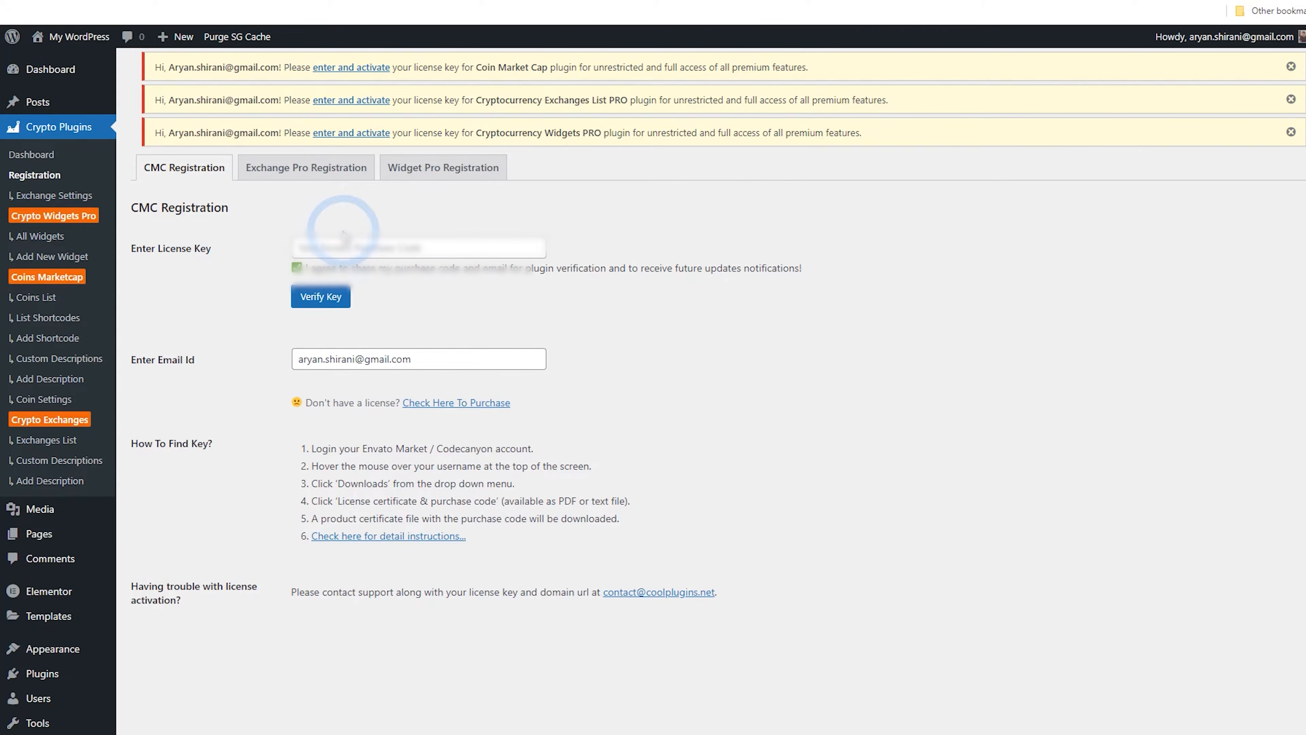
left_click(335, 247)
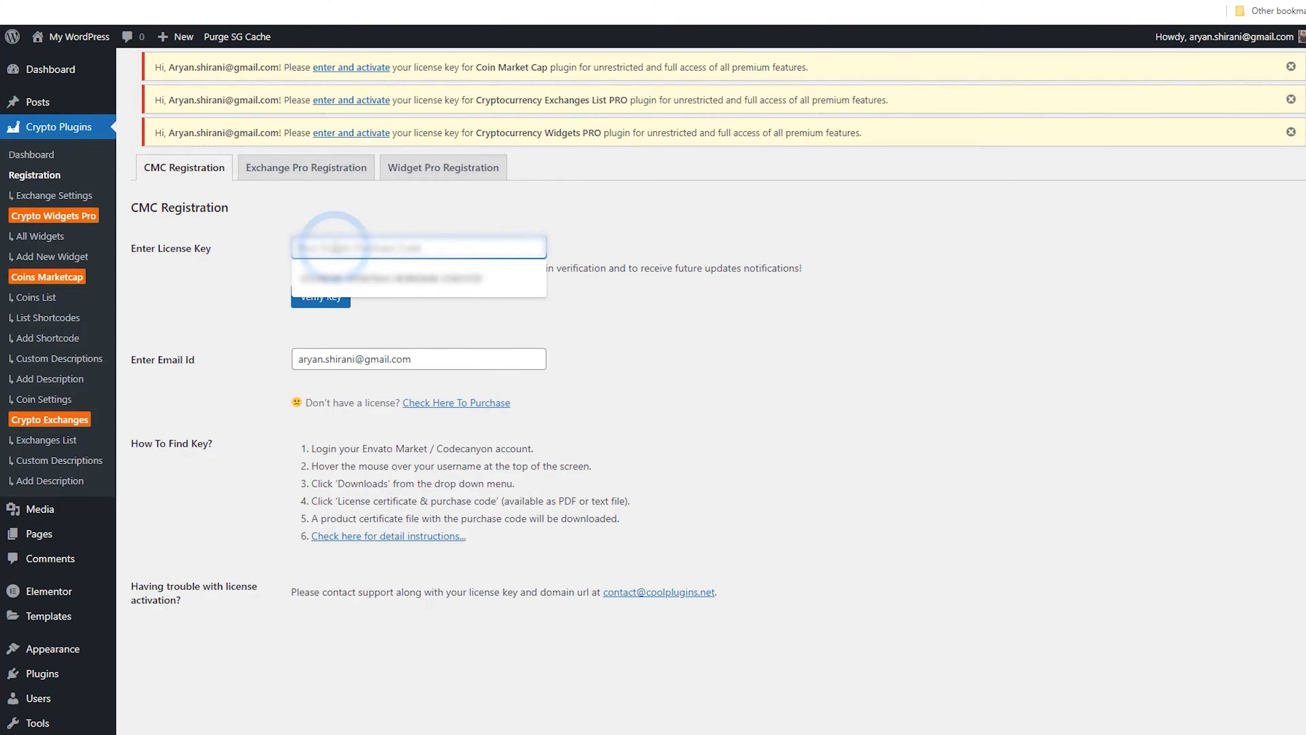
key("ctrl+v")
left_click(372, 229)
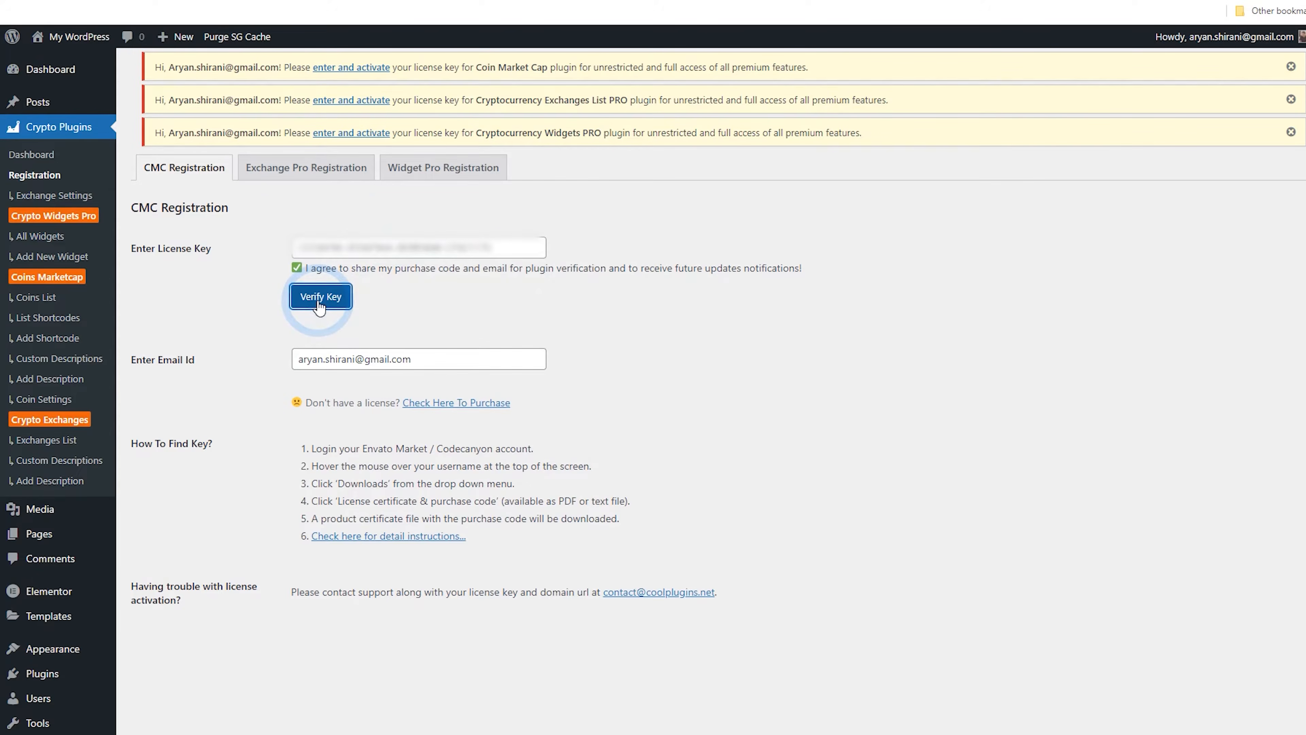
left_click(319, 298)
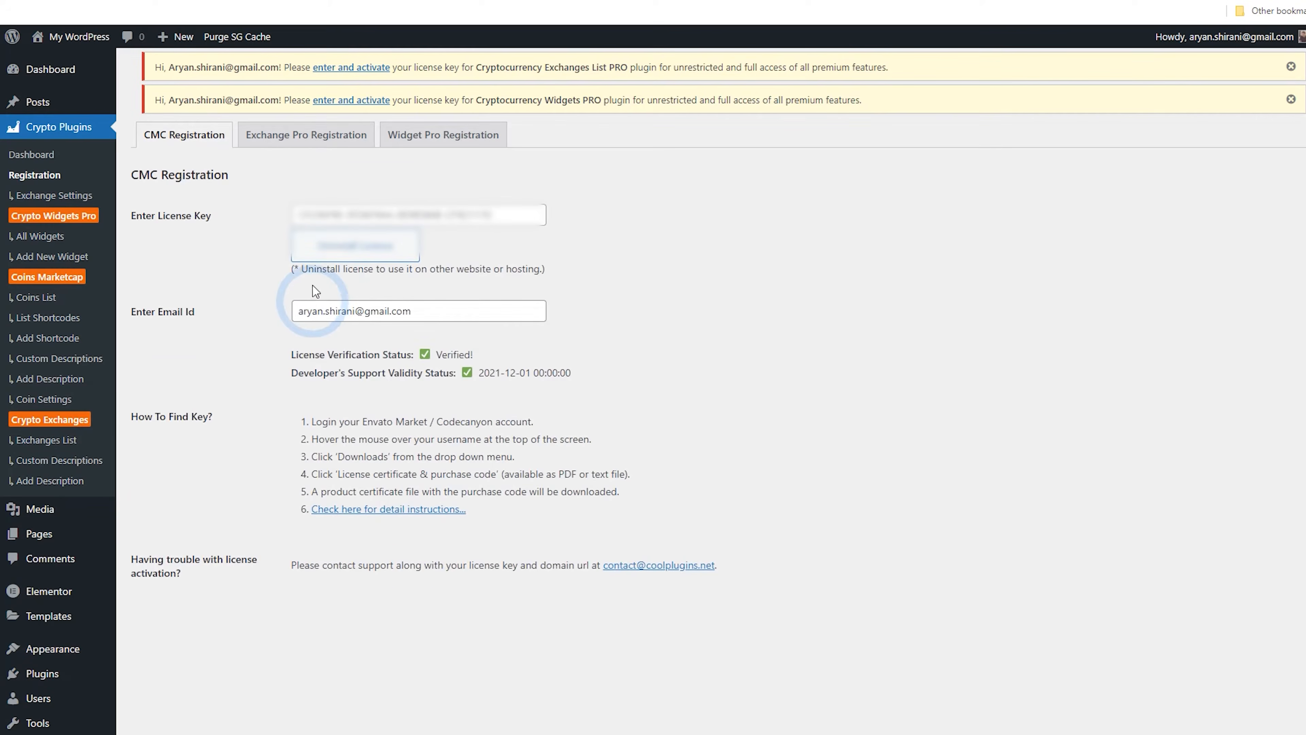
Verify the license key on the Exchange Pro Registration tab
left_click(309, 152)
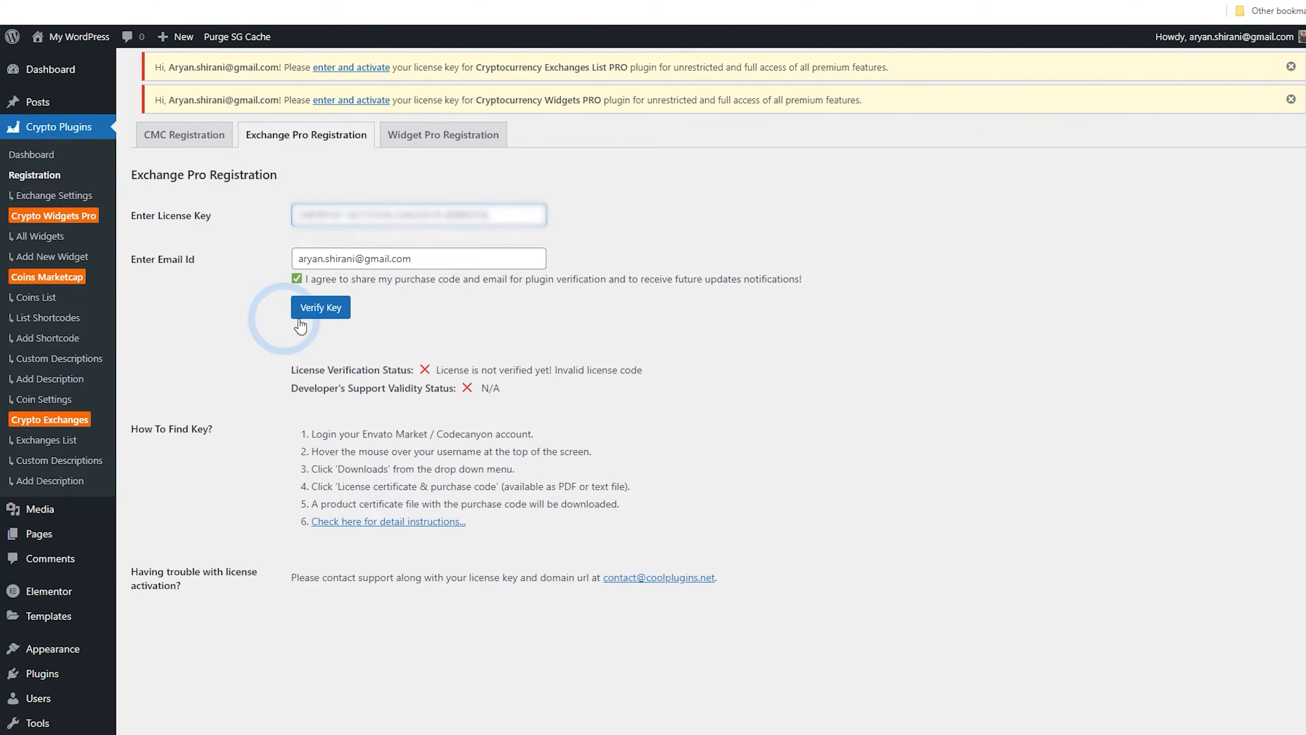
left_click(320, 311)
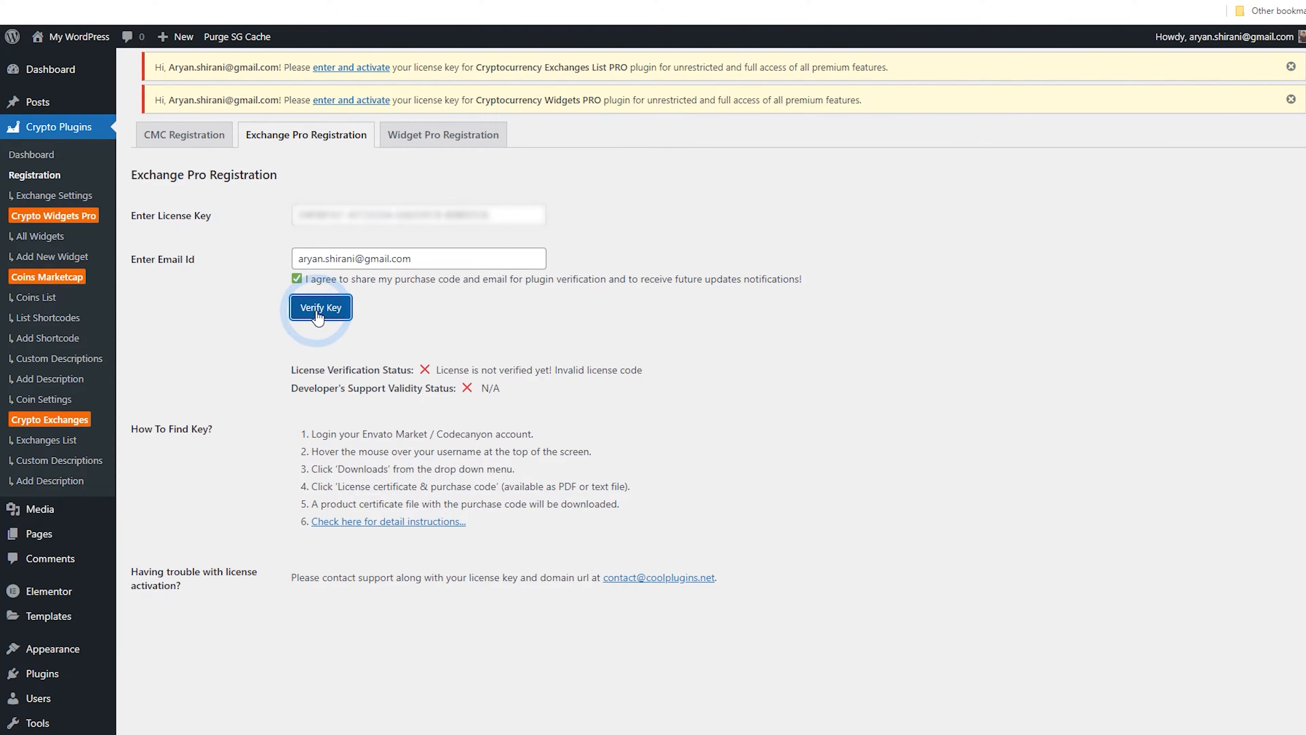
Enter and verify the license key on the Widget Pro Registration tab
left_click(444, 104)
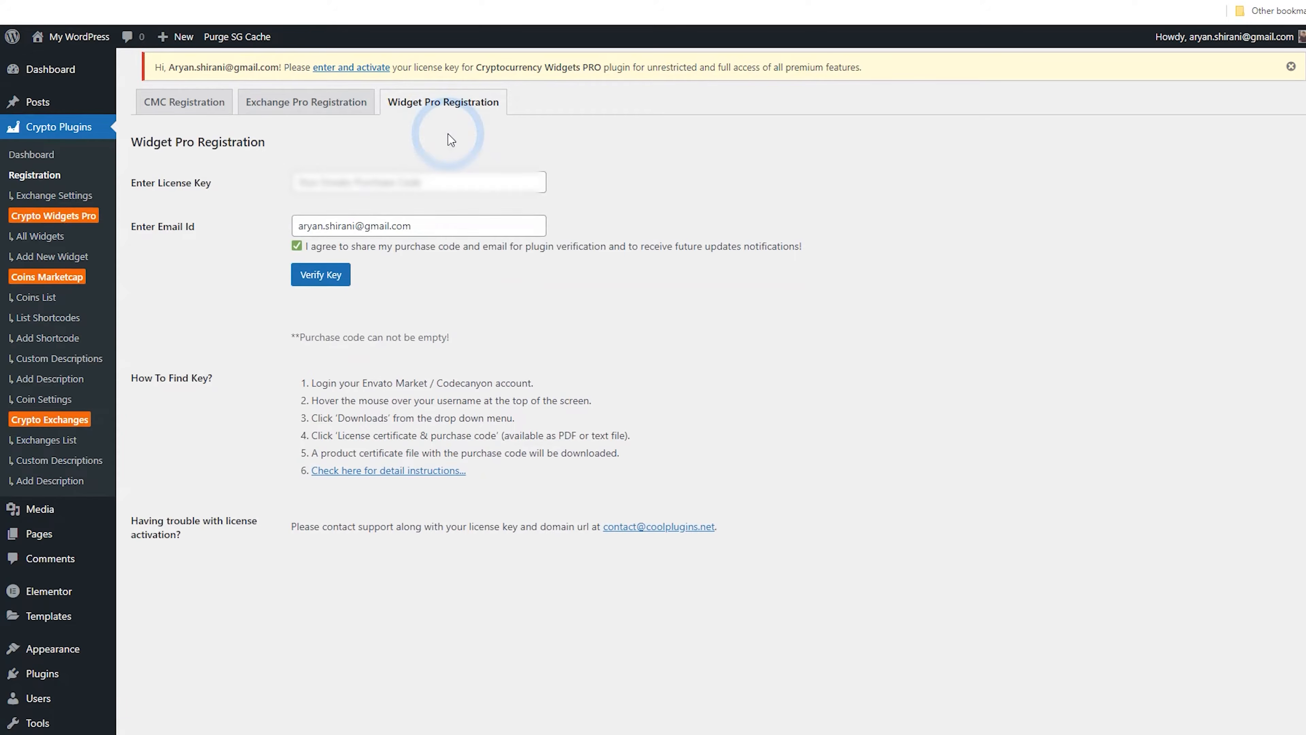
left_click(321, 278)
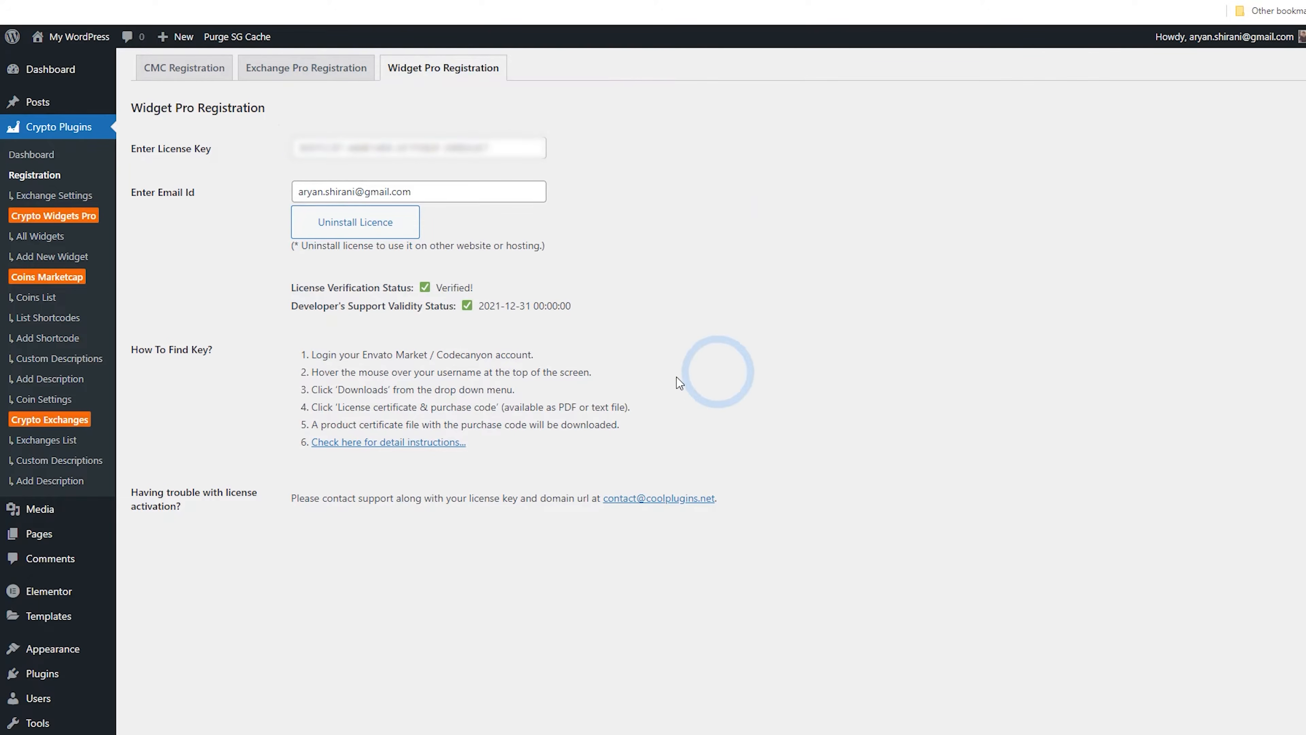
Activate the Cryptocurrency Search Addon plugin from the installed plugins list
left_click(45, 161)
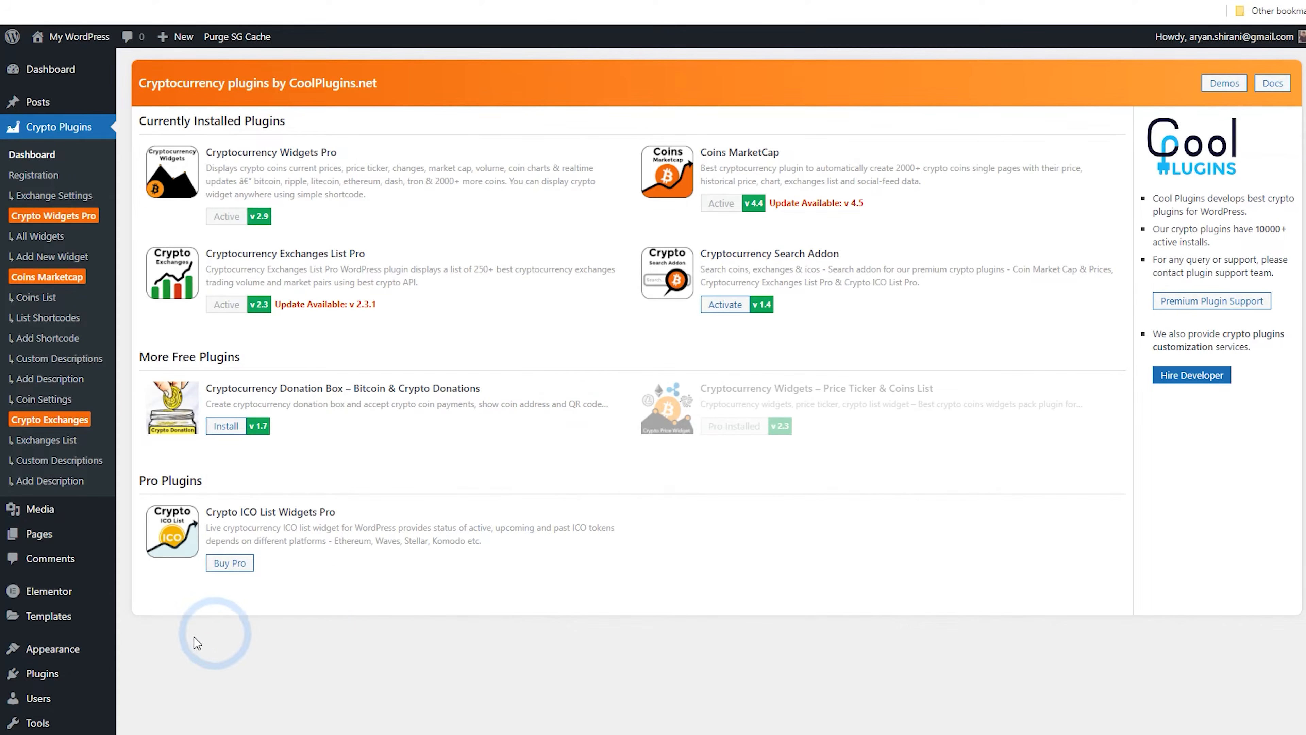
scroll(46, 618, "down", 1)
left_click(42, 606)
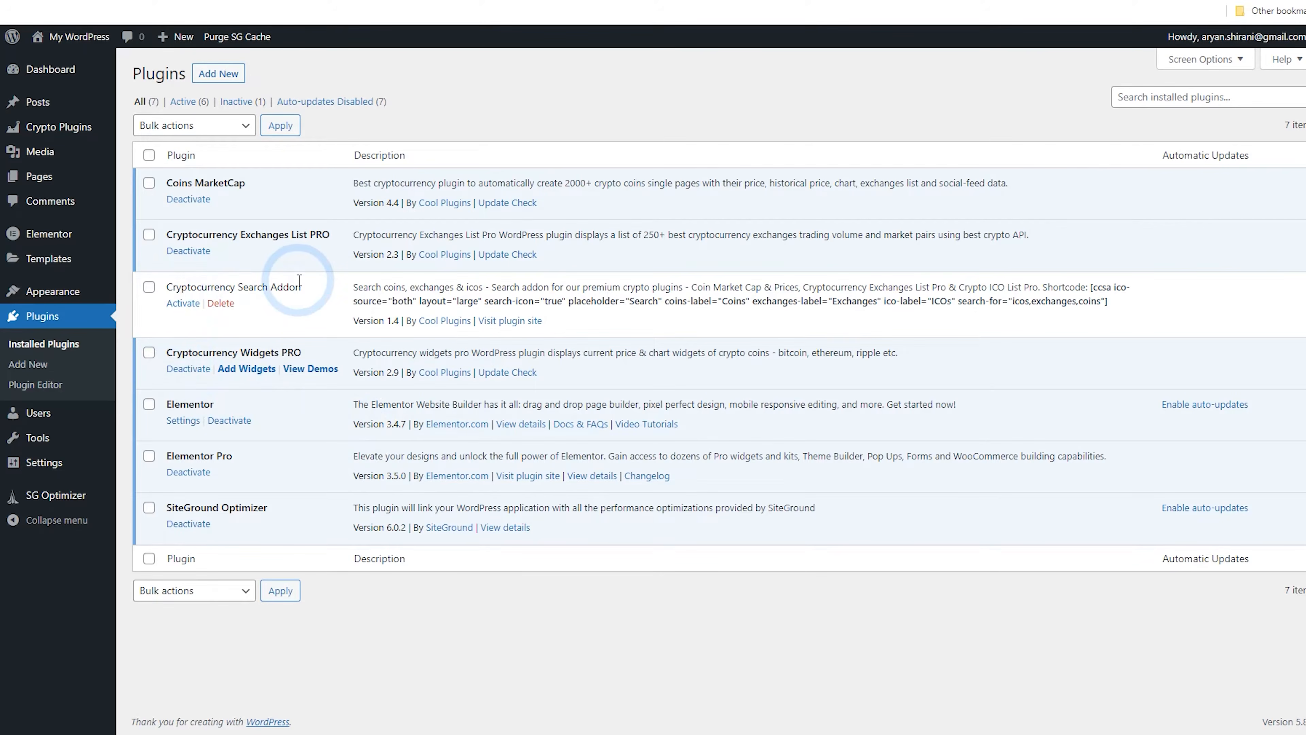
left_click(183, 304)
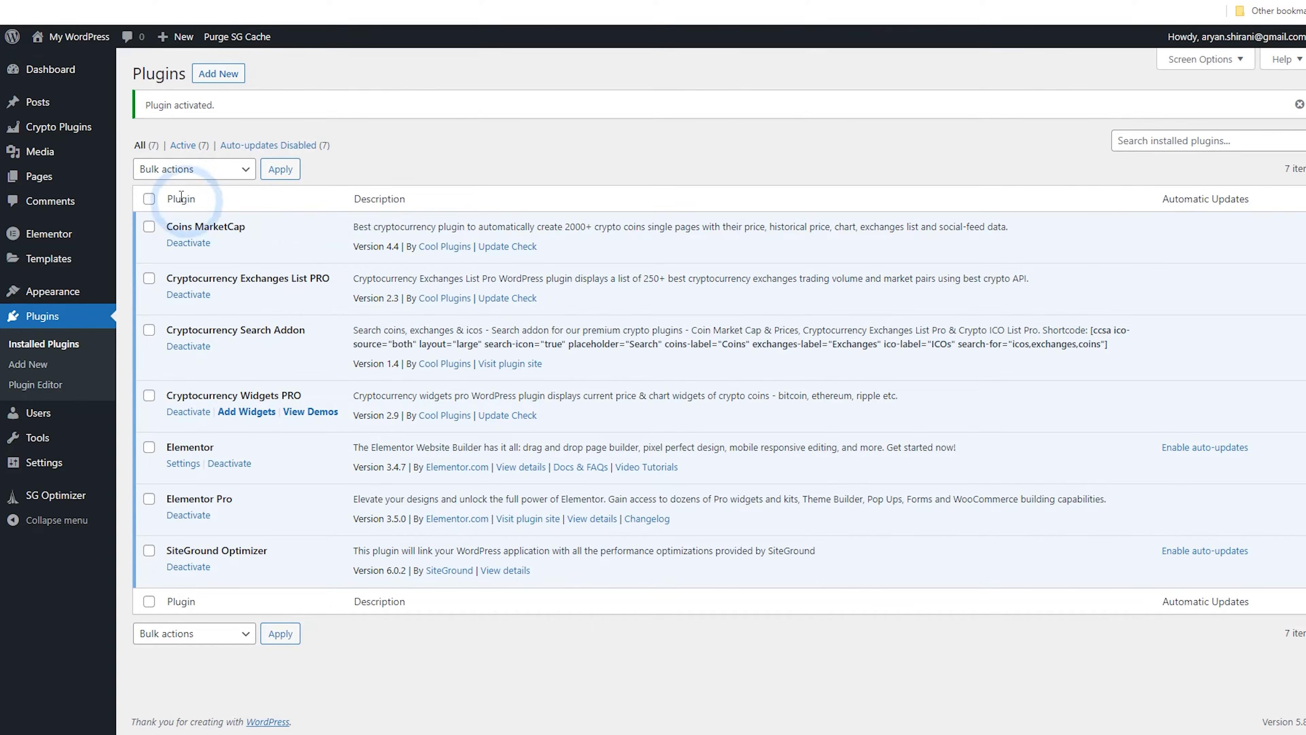
Move the Privacy Policy and Sample Page pages to the Trash with a bulk action
left_click(61, 131)
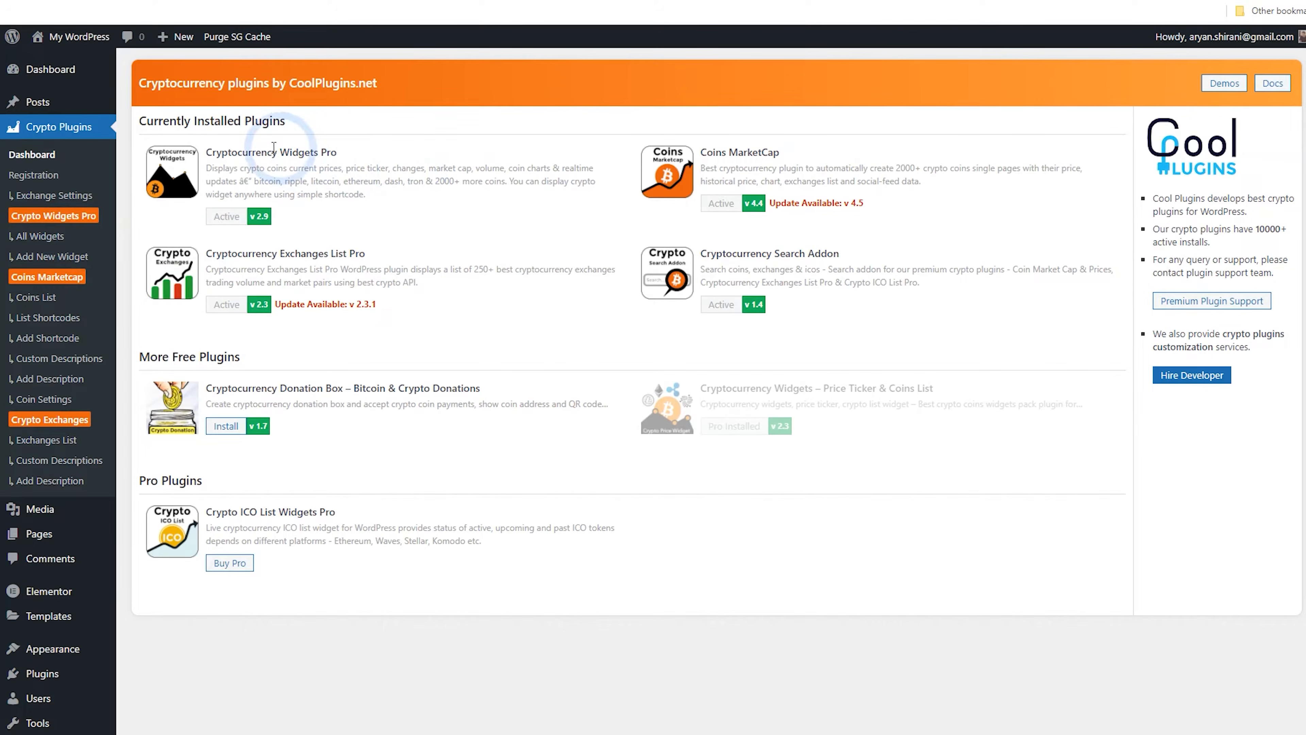
mouse_move(72, 37)
right_click(52, 62)
left_click(51, 62)
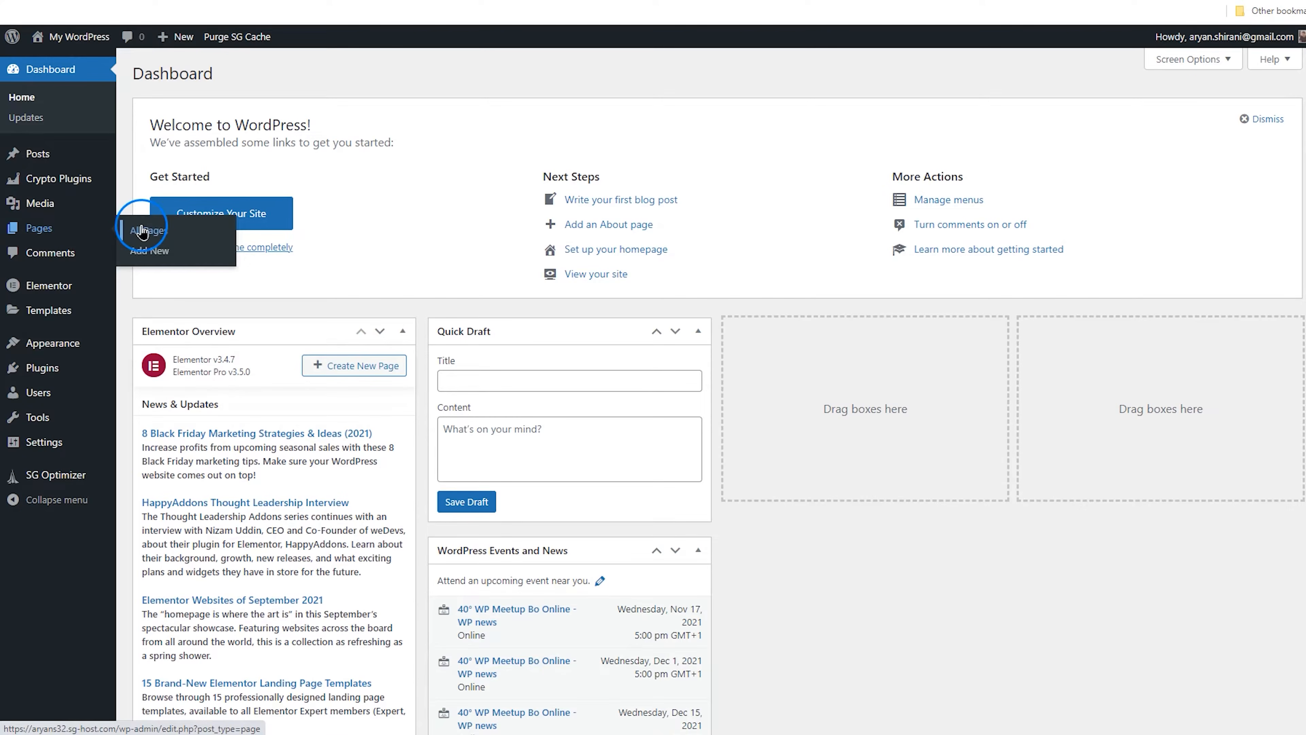
left_click(143, 233)
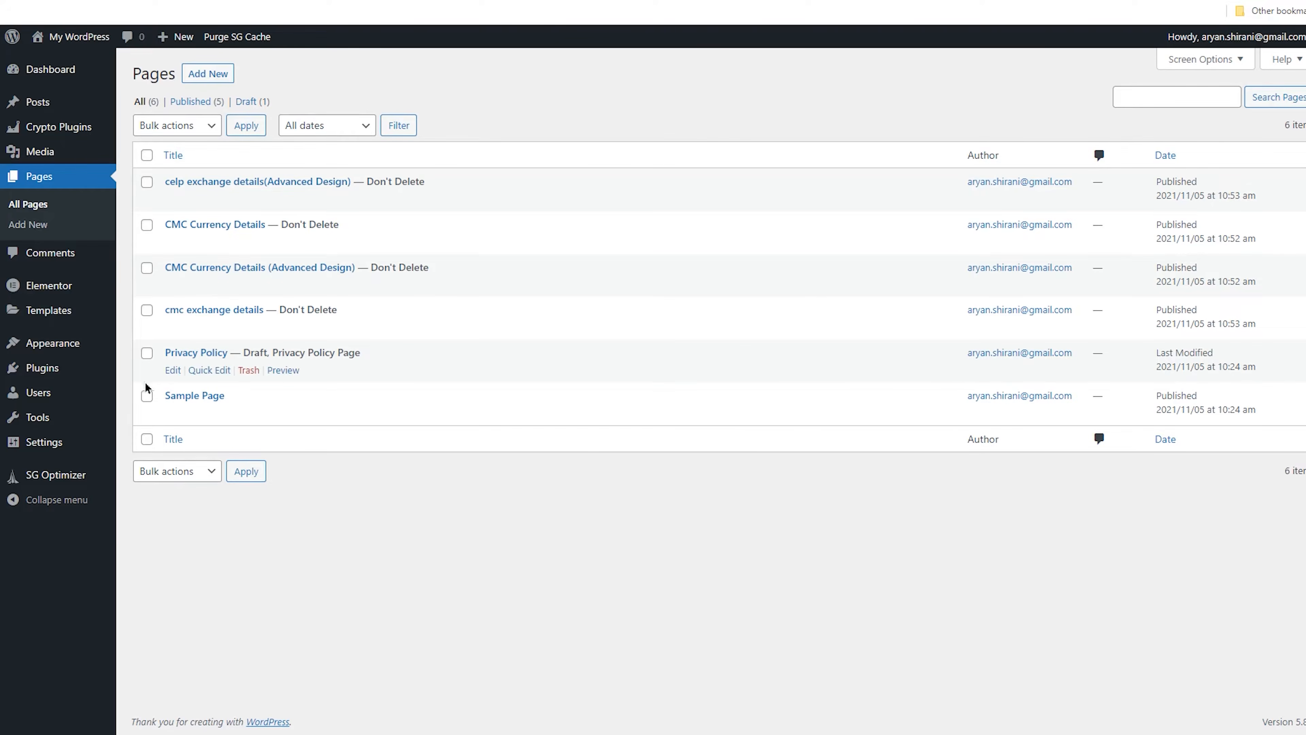
left_click(146, 353)
left_click(147, 397)
left_click(184, 128)
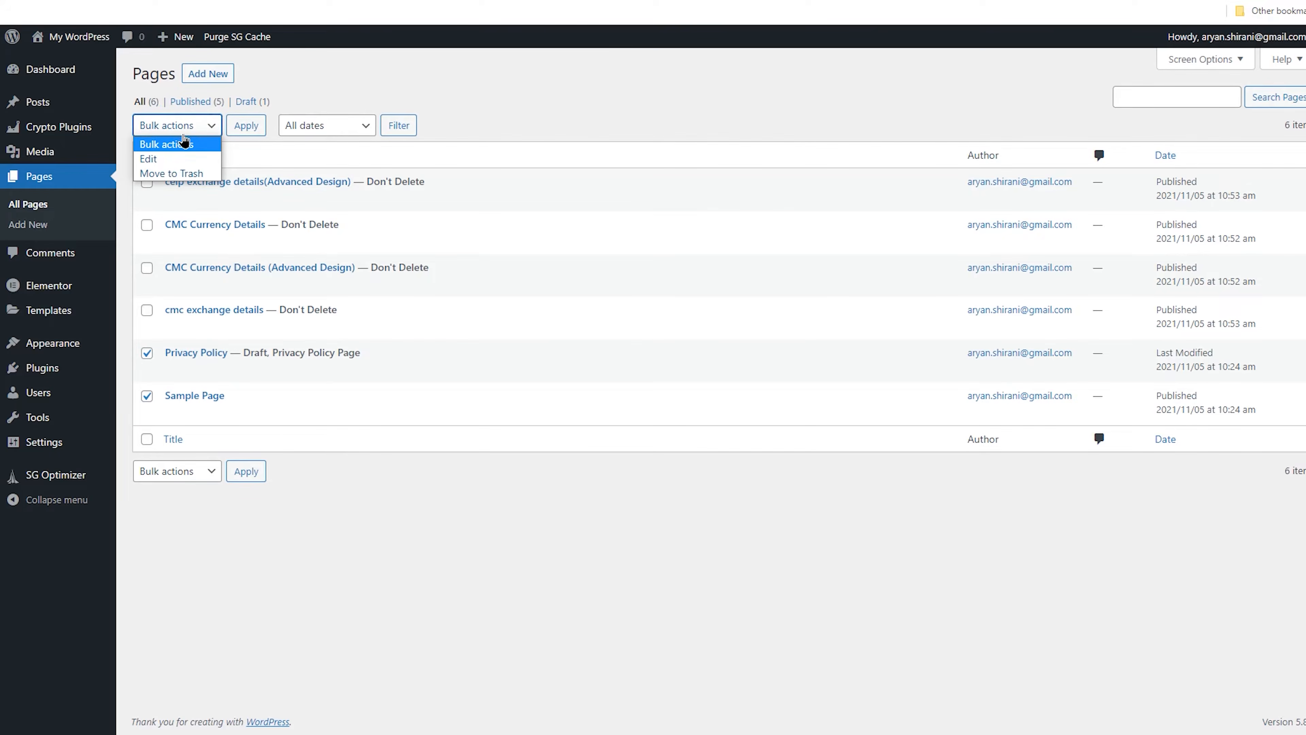
left_click(185, 174)
left_click(238, 130)
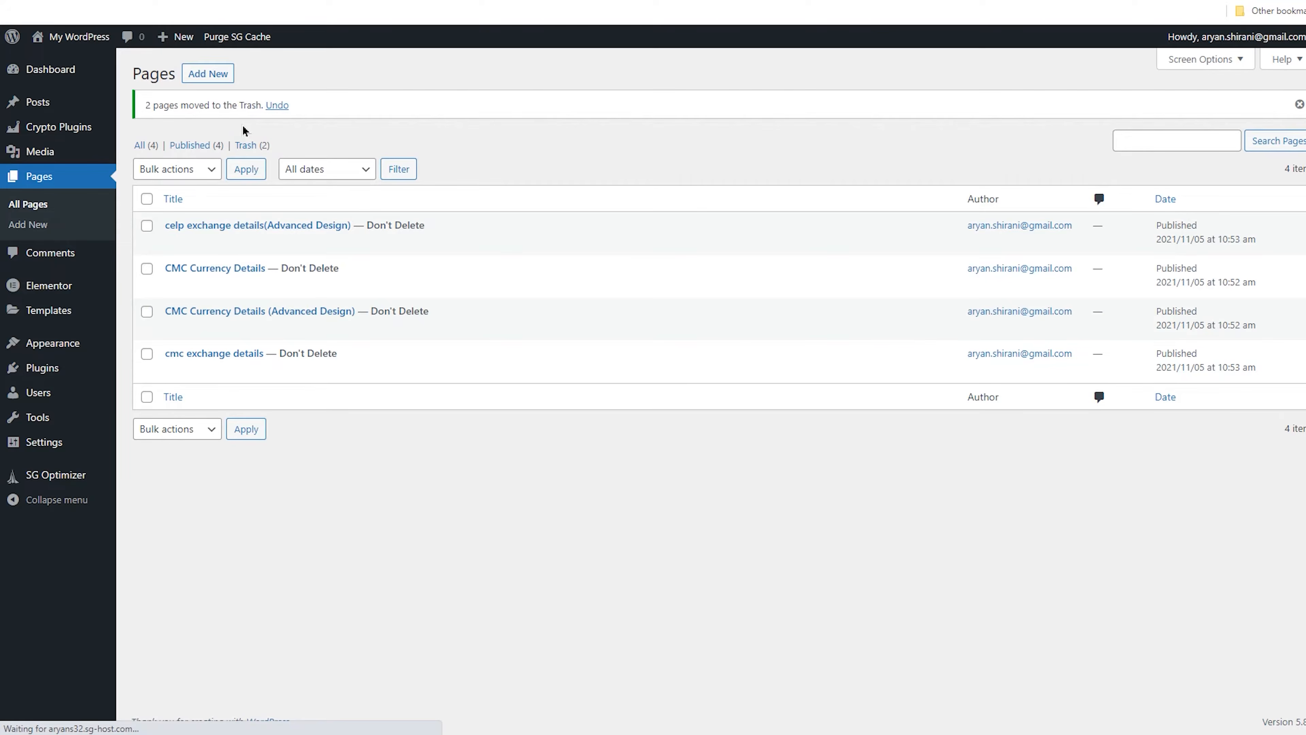
Create and publish a new page titled Coins, dismissing the block editor welcome guide
left_click(208, 74)
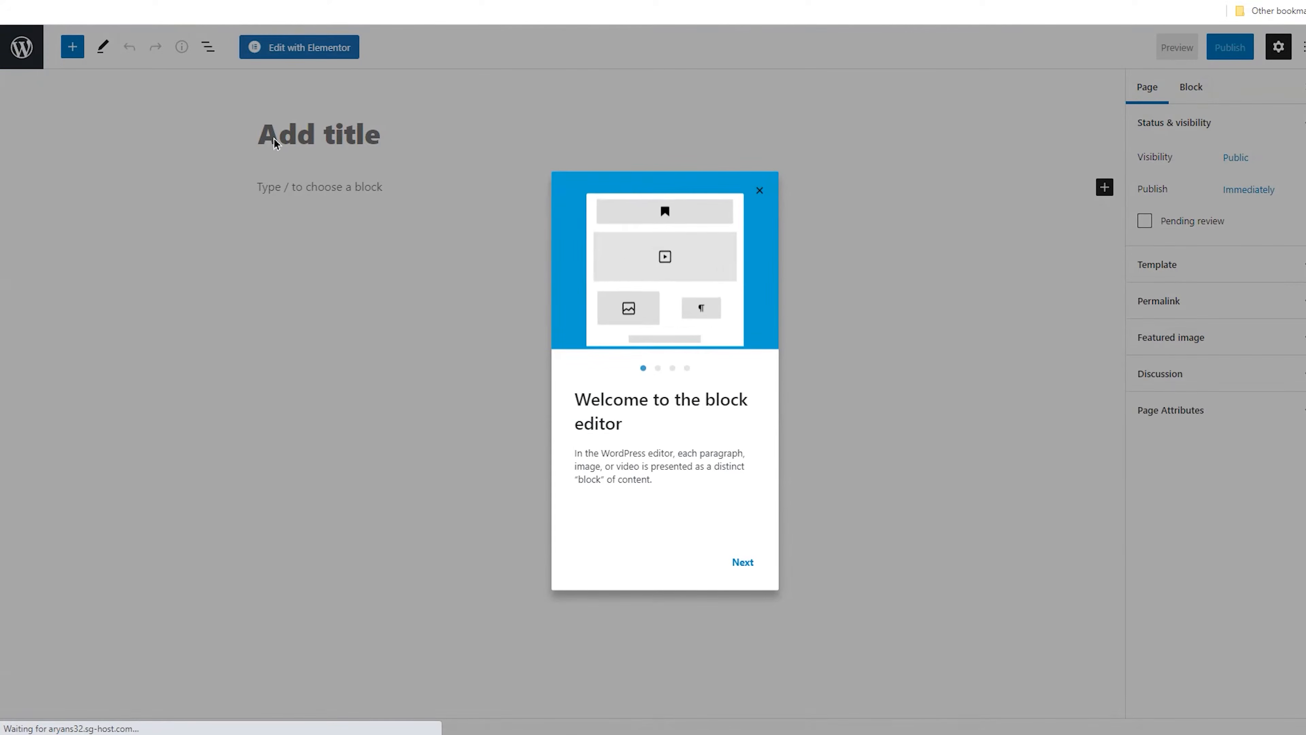
left_click(756, 191)
left_click(391, 155)
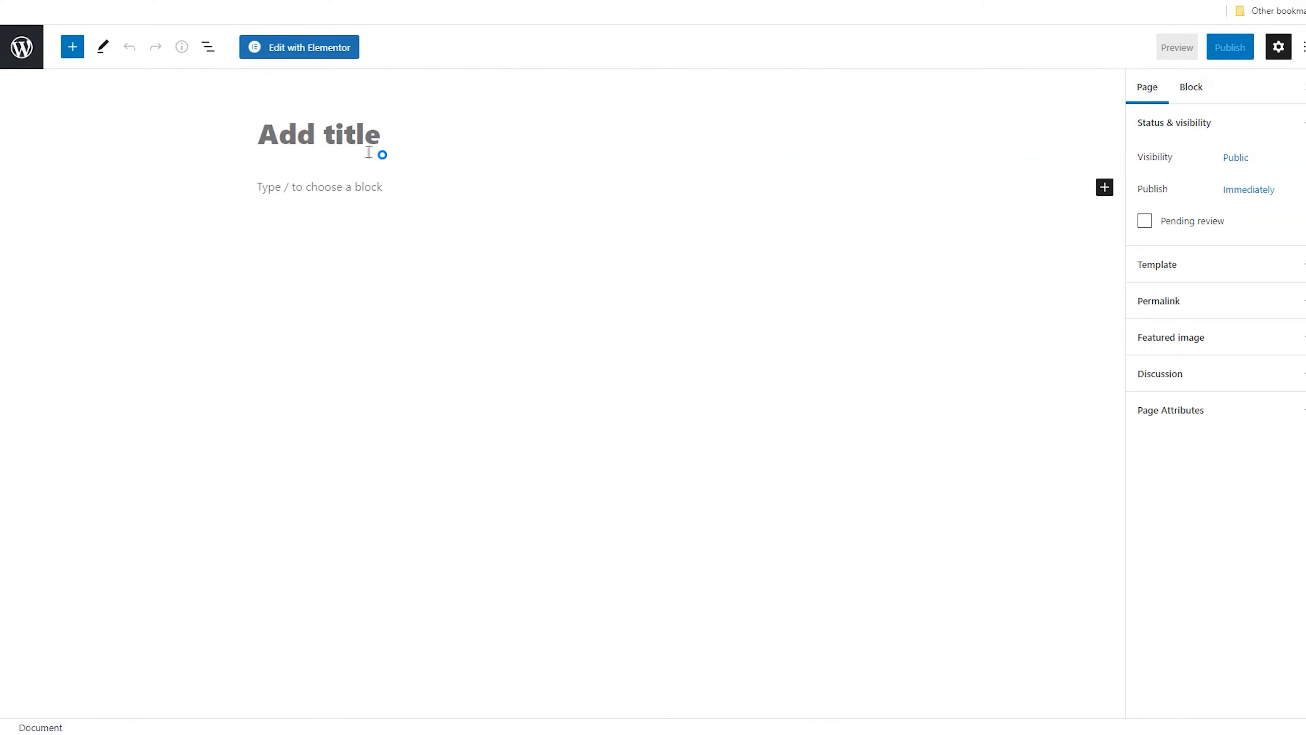
left_click(345, 137)
type("Coins")
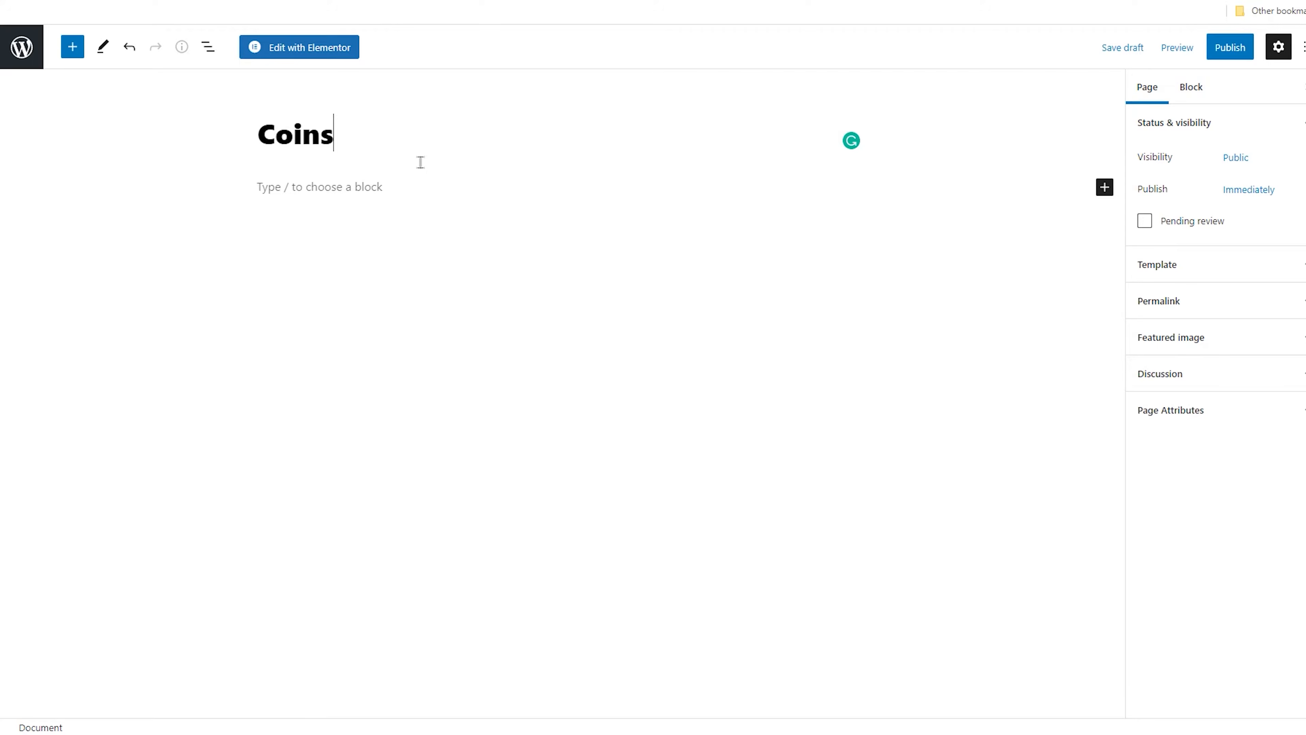
left_click(1223, 51)
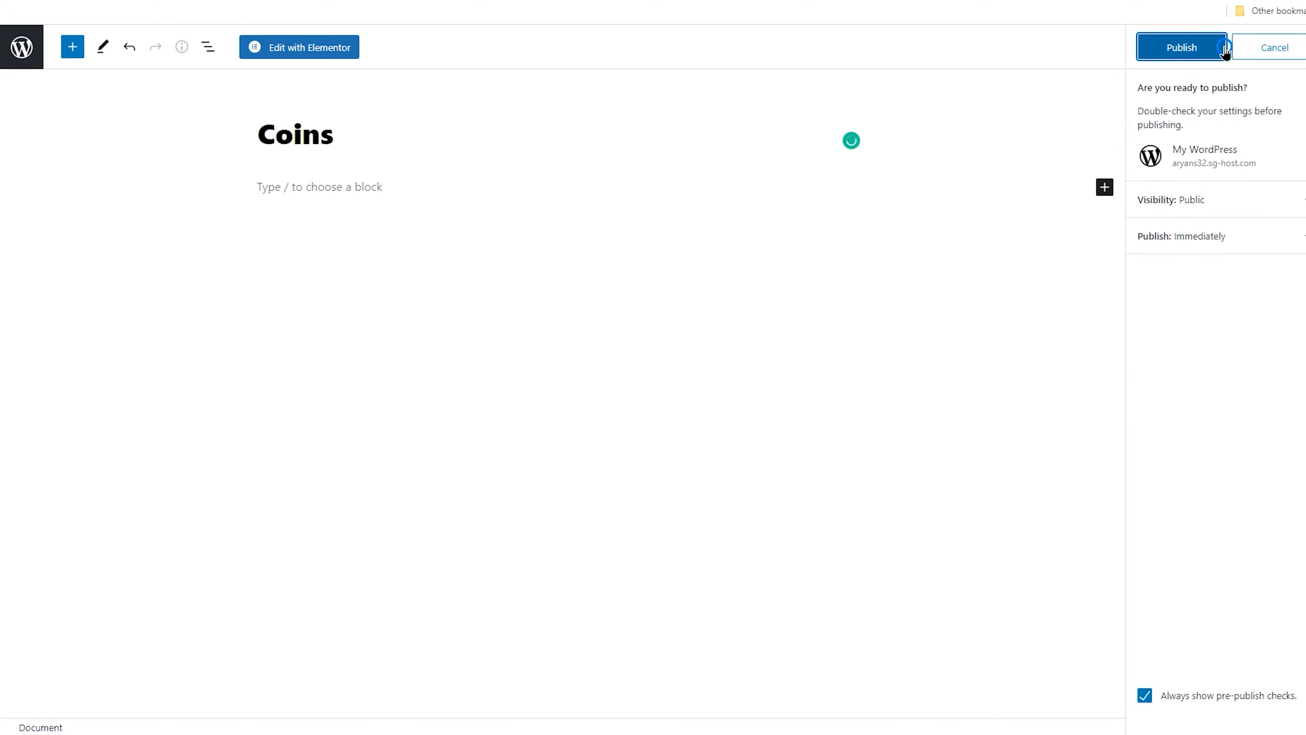
left_click(1193, 48)
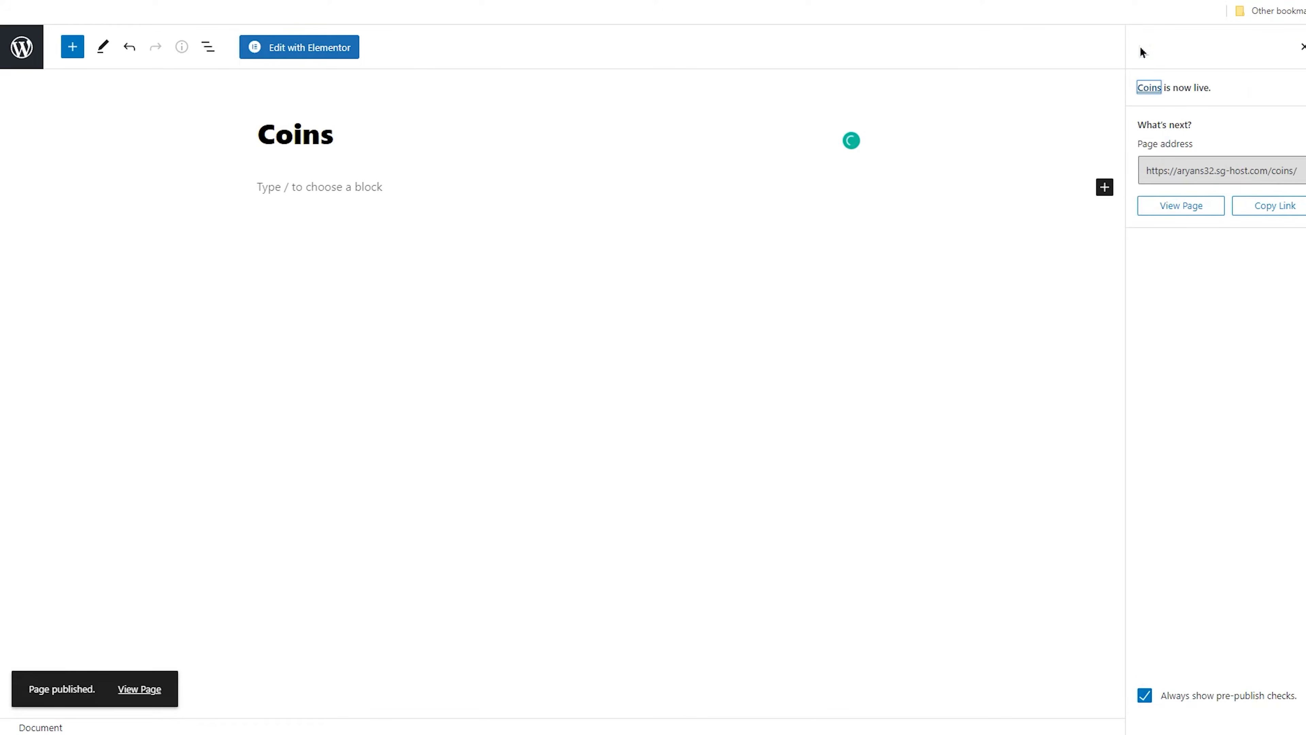
left_click(20, 46)
Create and publish a new page titled Defi
left_click(208, 74)
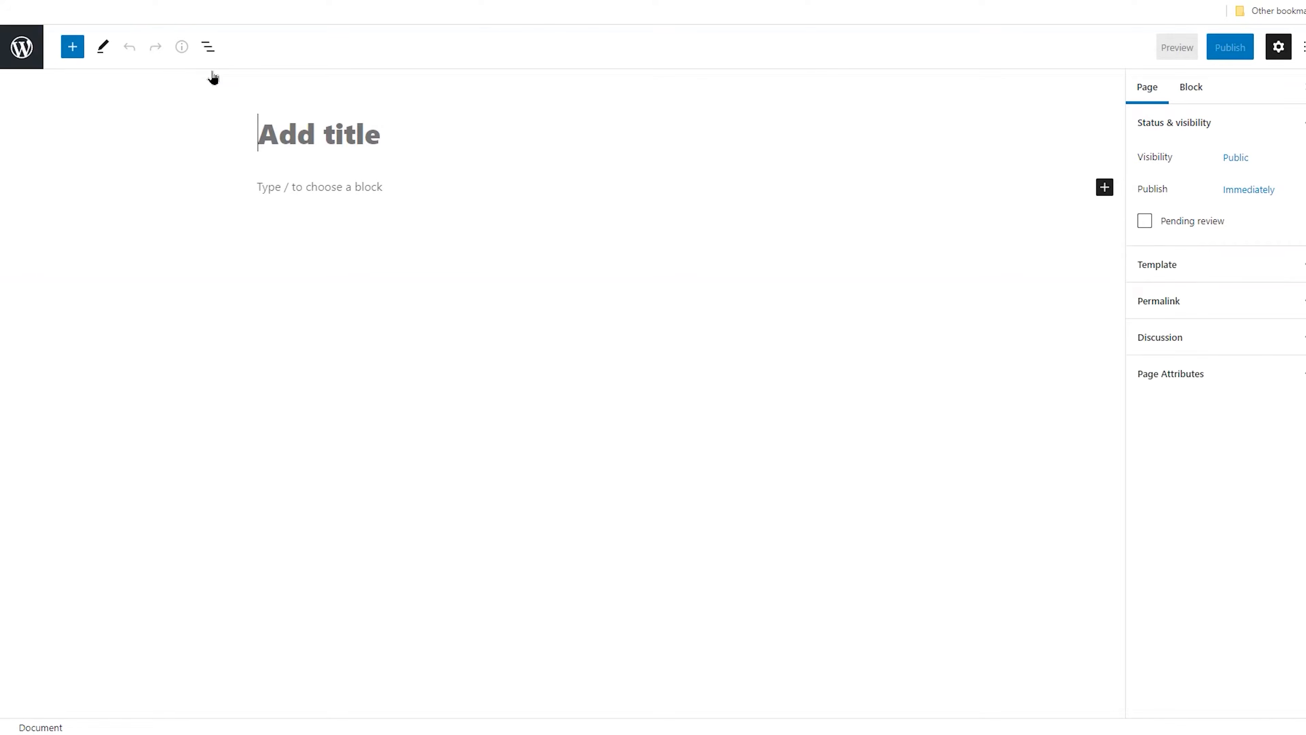
type("Defi")
left_click(1233, 51)
left_click(1187, 48)
left_click(22, 47)
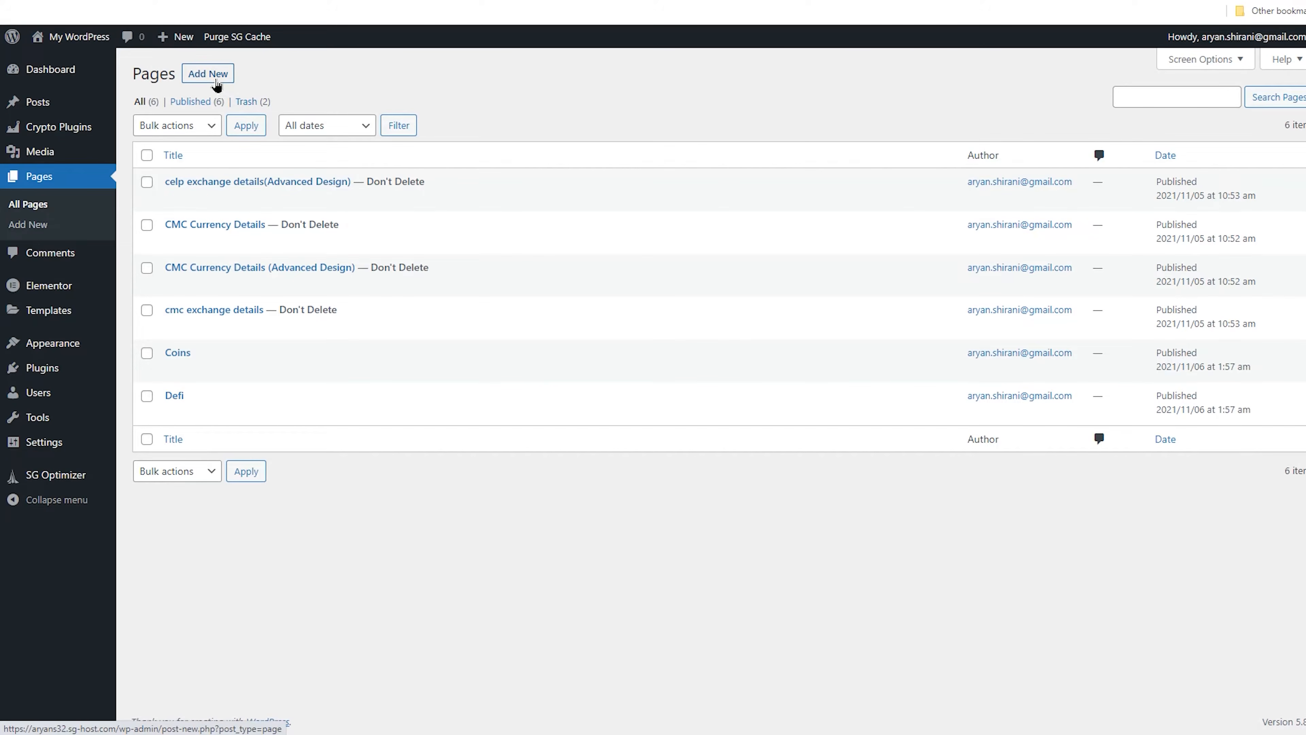
Create and publish a new page titled NFT
left_click(217, 82)
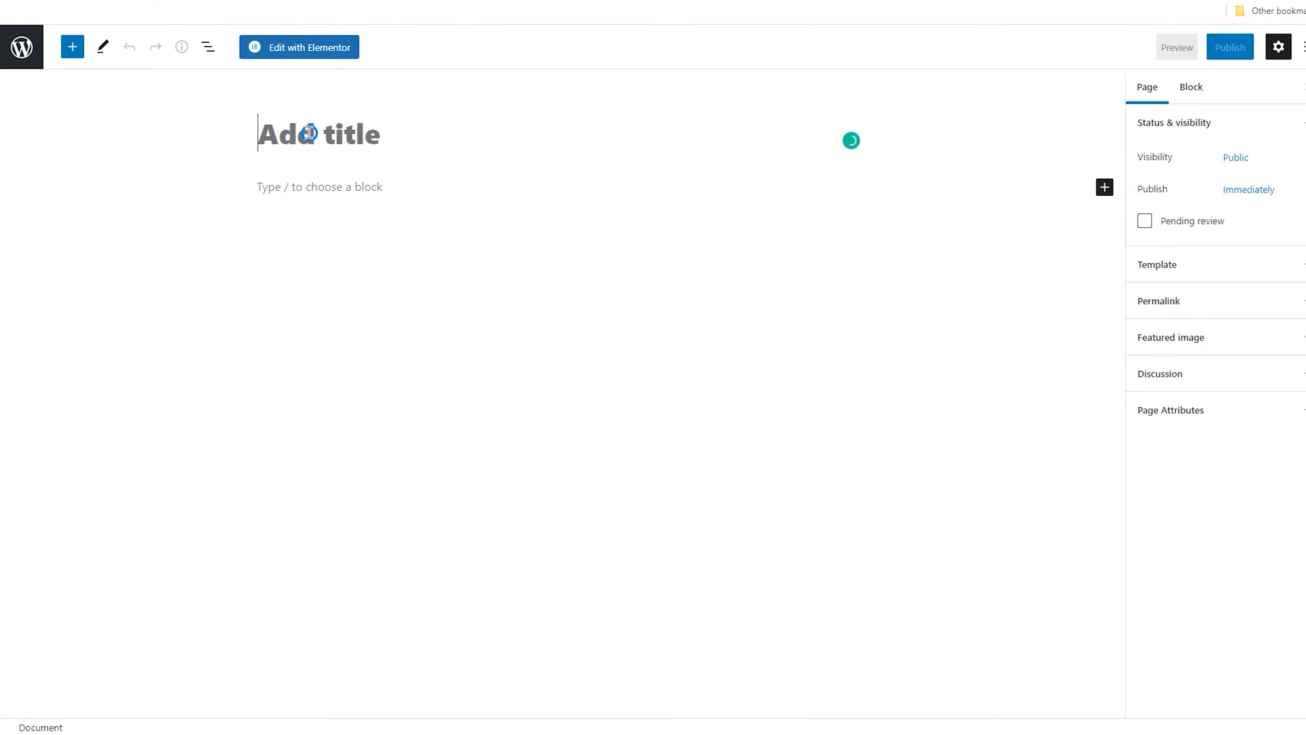
left_click(309, 132)
type("NFT")
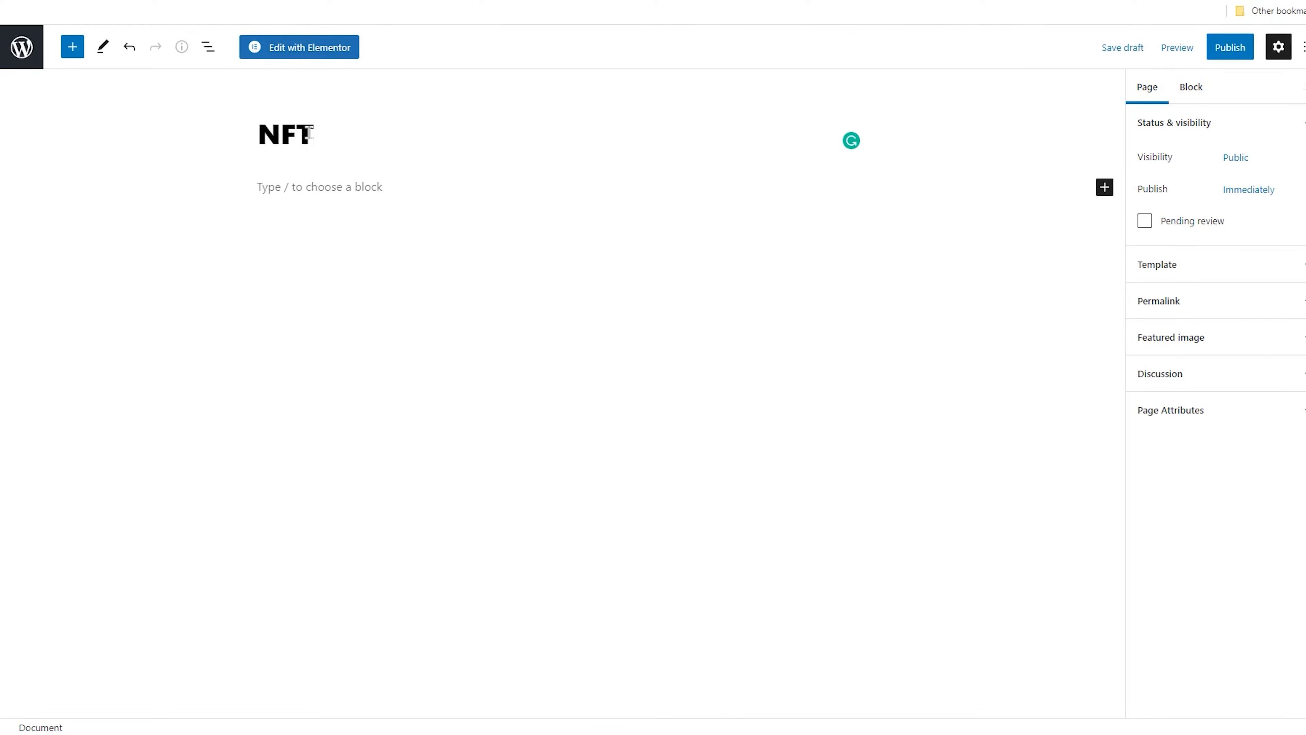
left_click(1228, 47)
left_click(1197, 49)
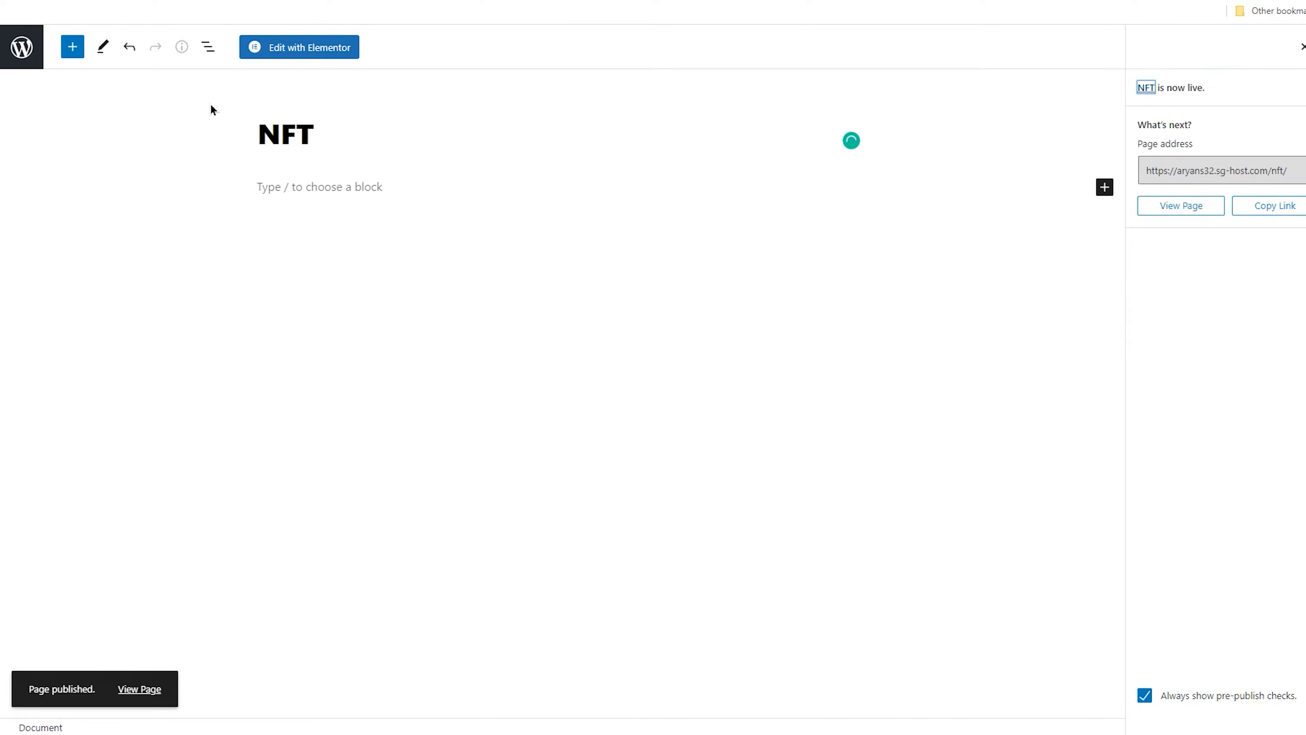
left_click(22, 52)
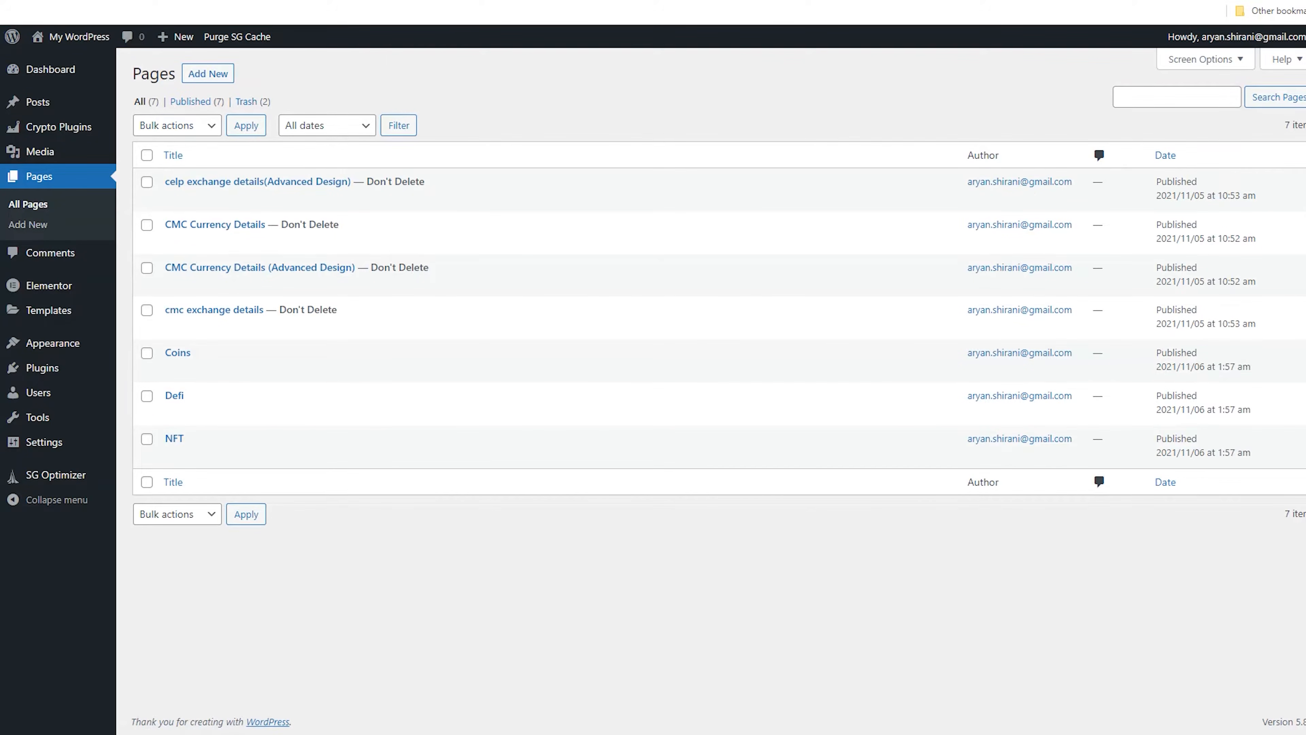
Create and publish a new page titled BSC
left_click(210, 77)
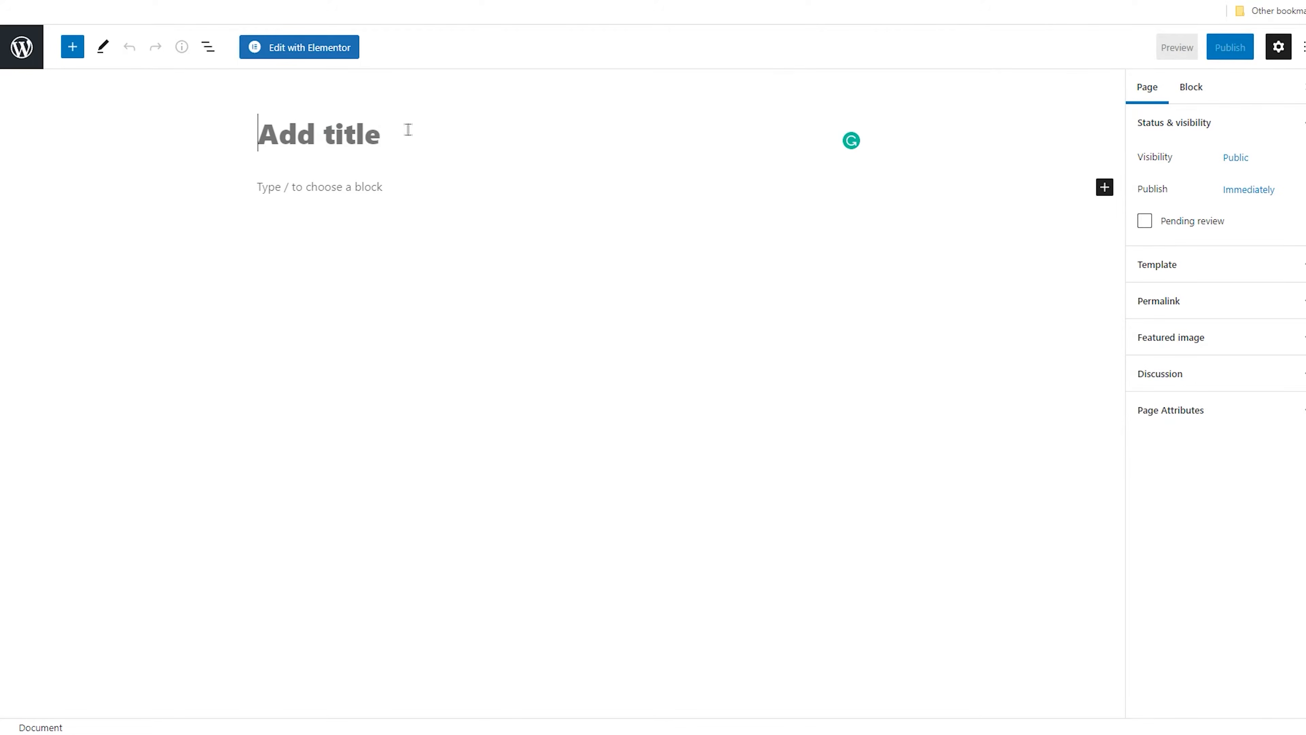
type("BSC")
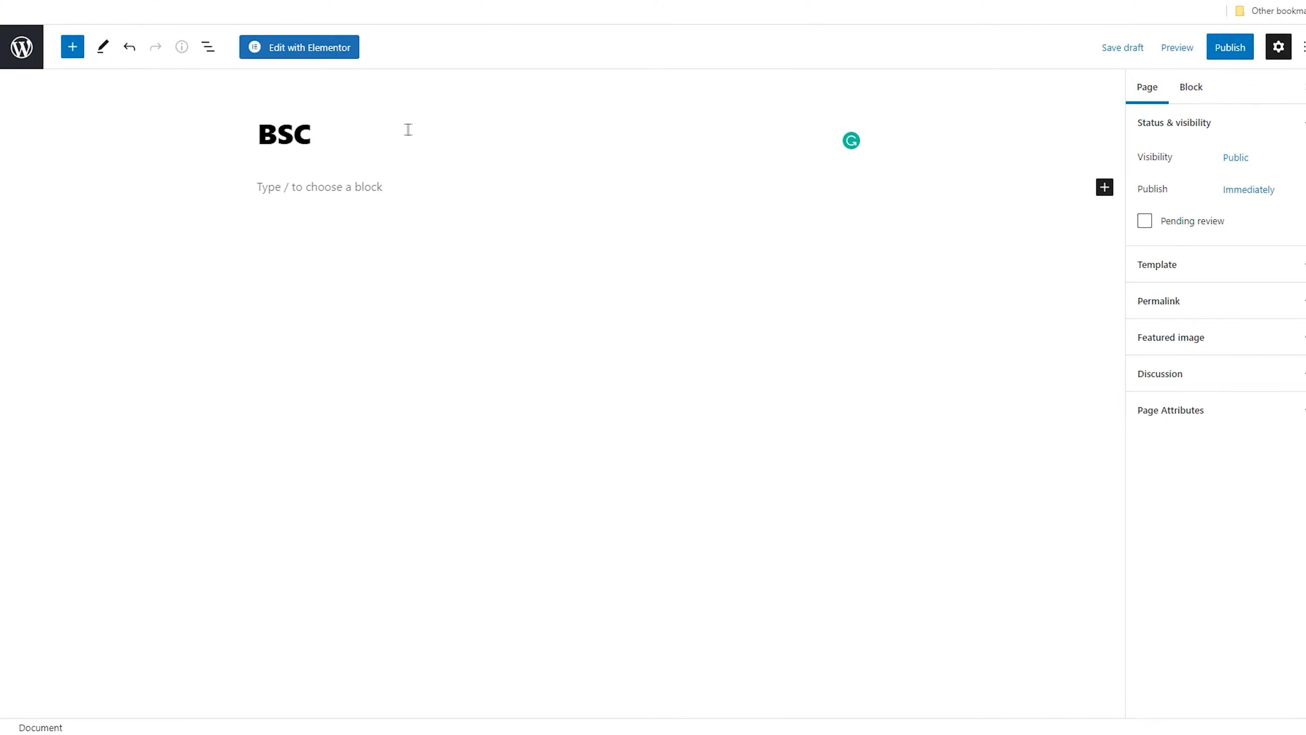
left_click(1229, 49)
left_click(1196, 45)
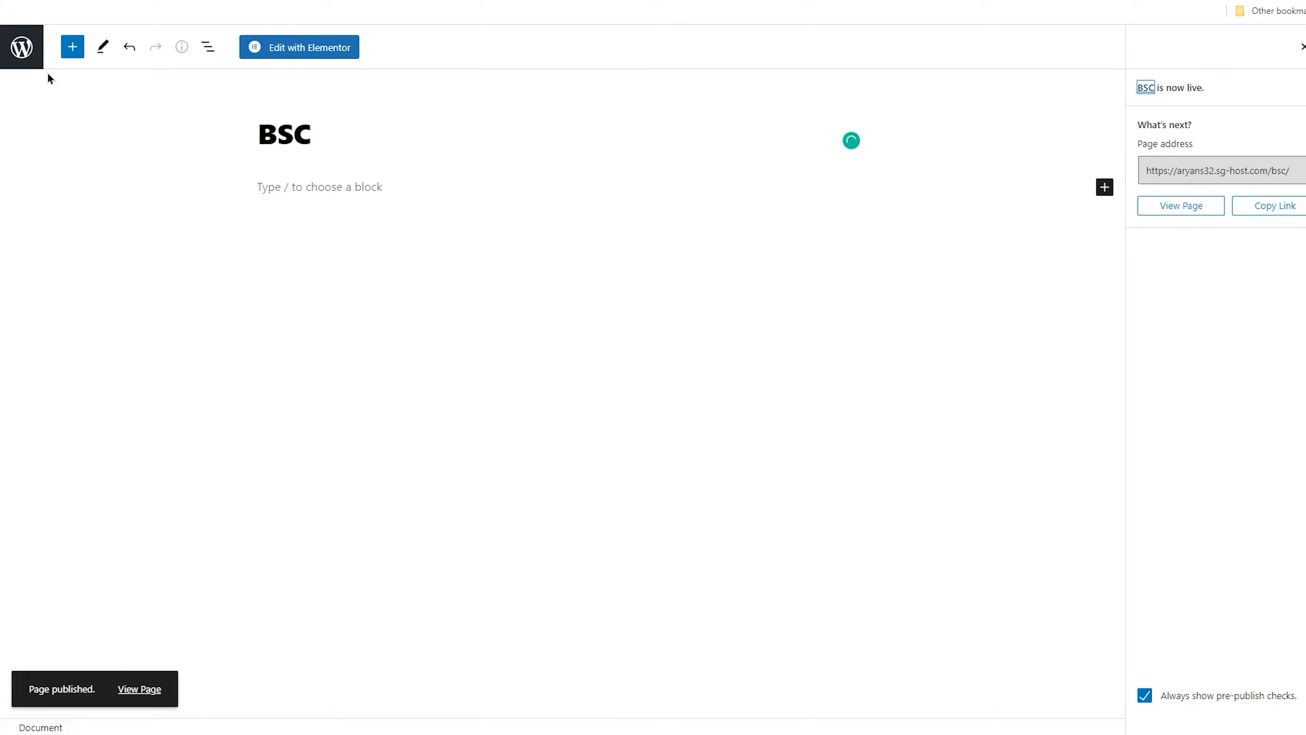
left_click(20, 46)
Create and publish a new page titled Solana
left_click(201, 78)
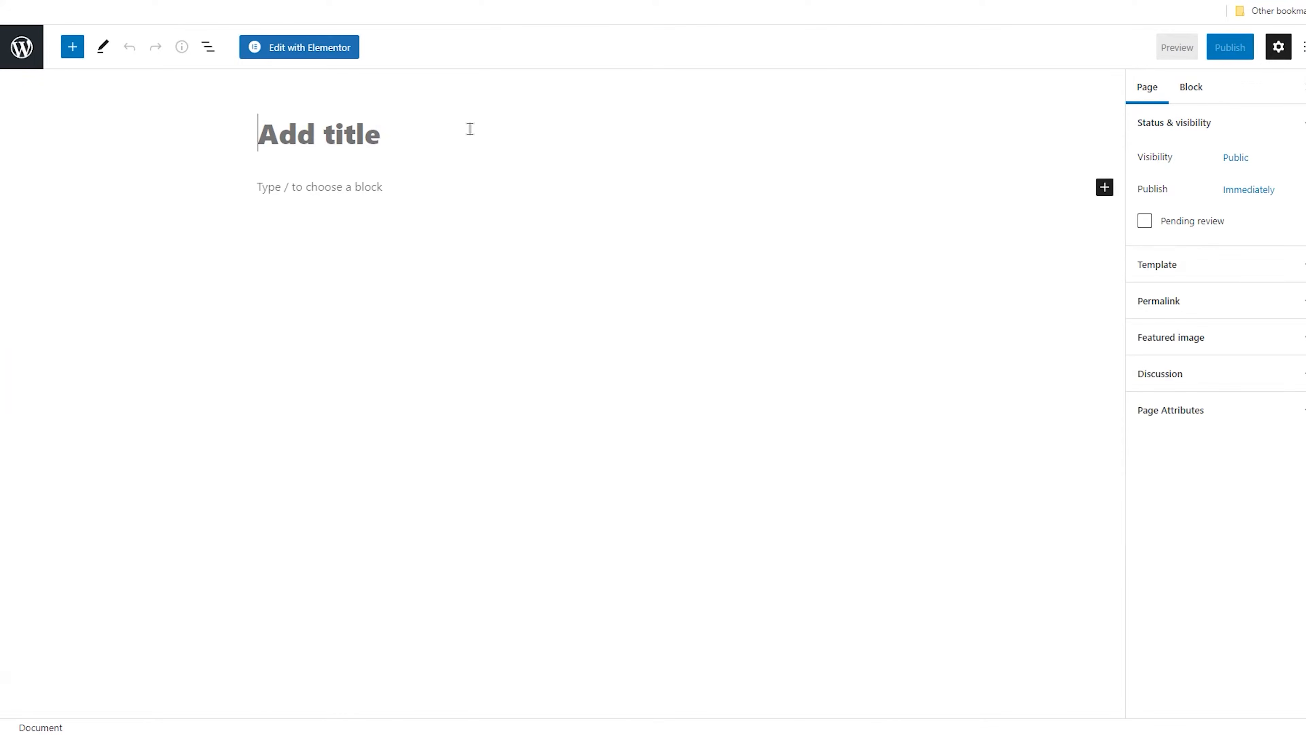
type("Solana")
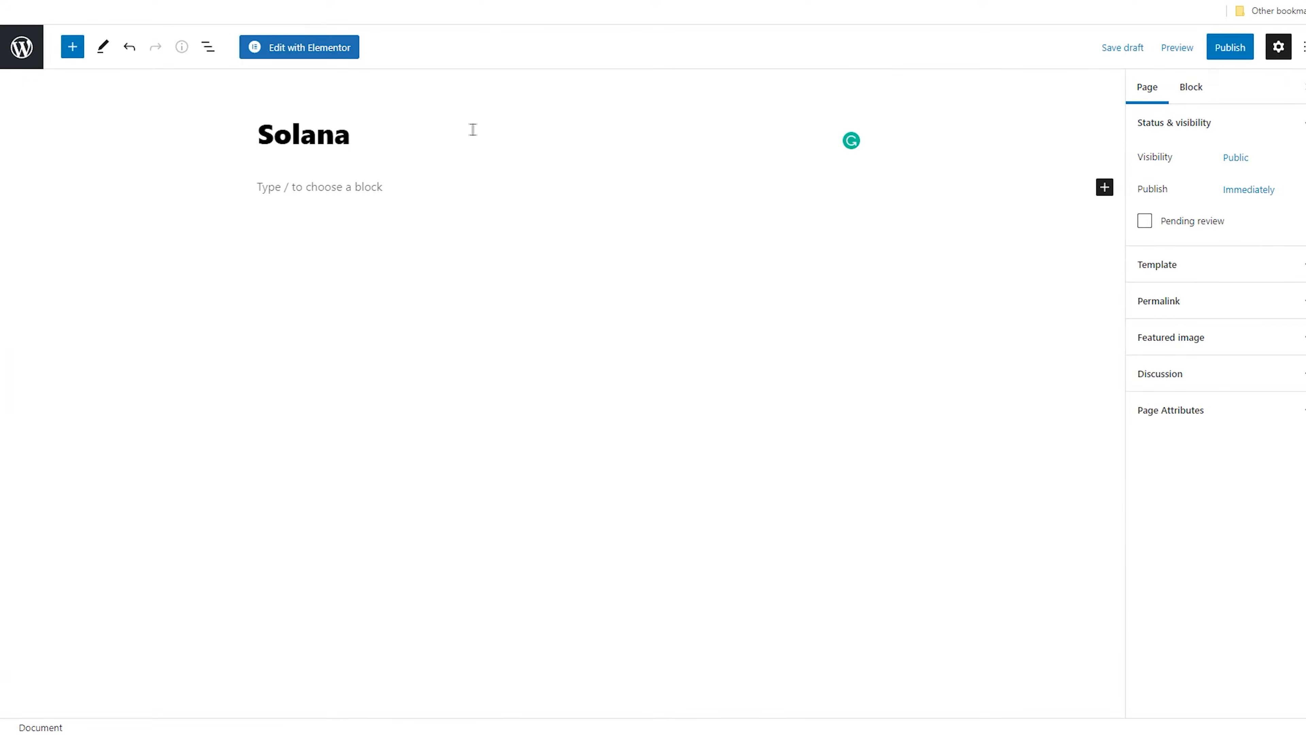
left_click(1229, 47)
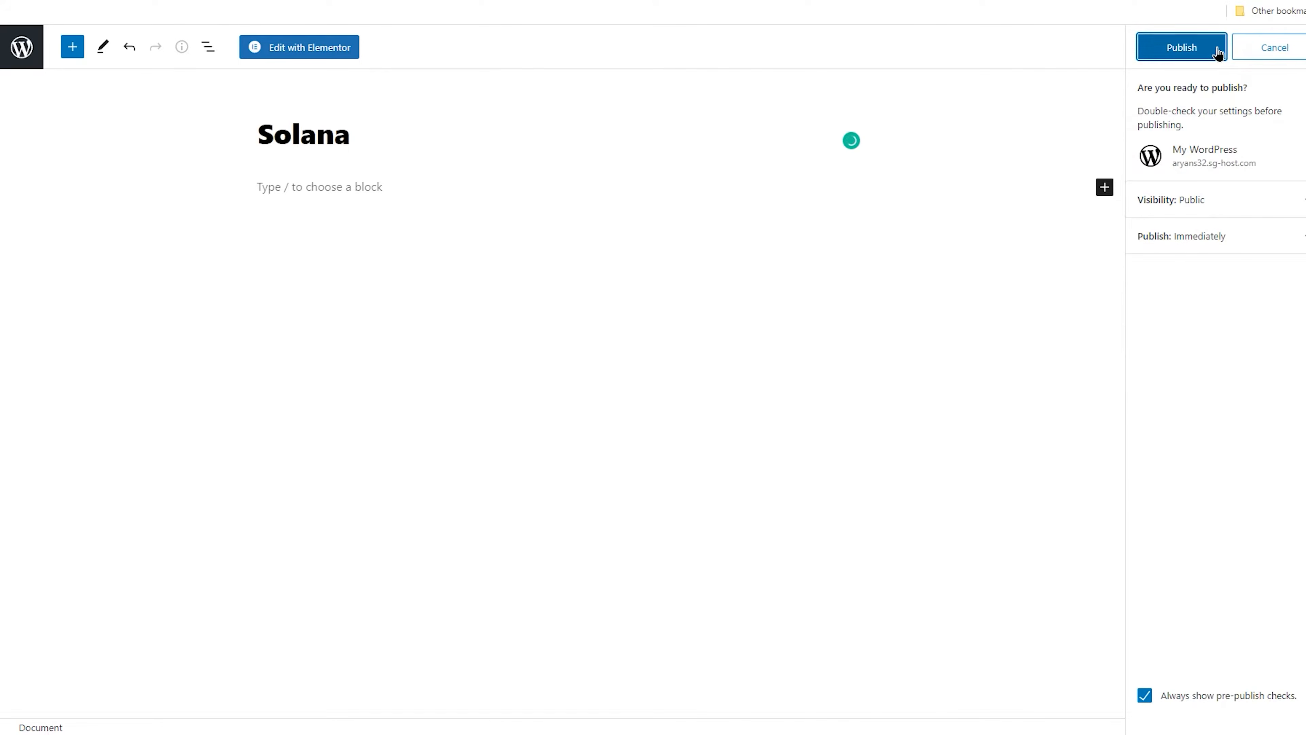
left_click(1218, 52)
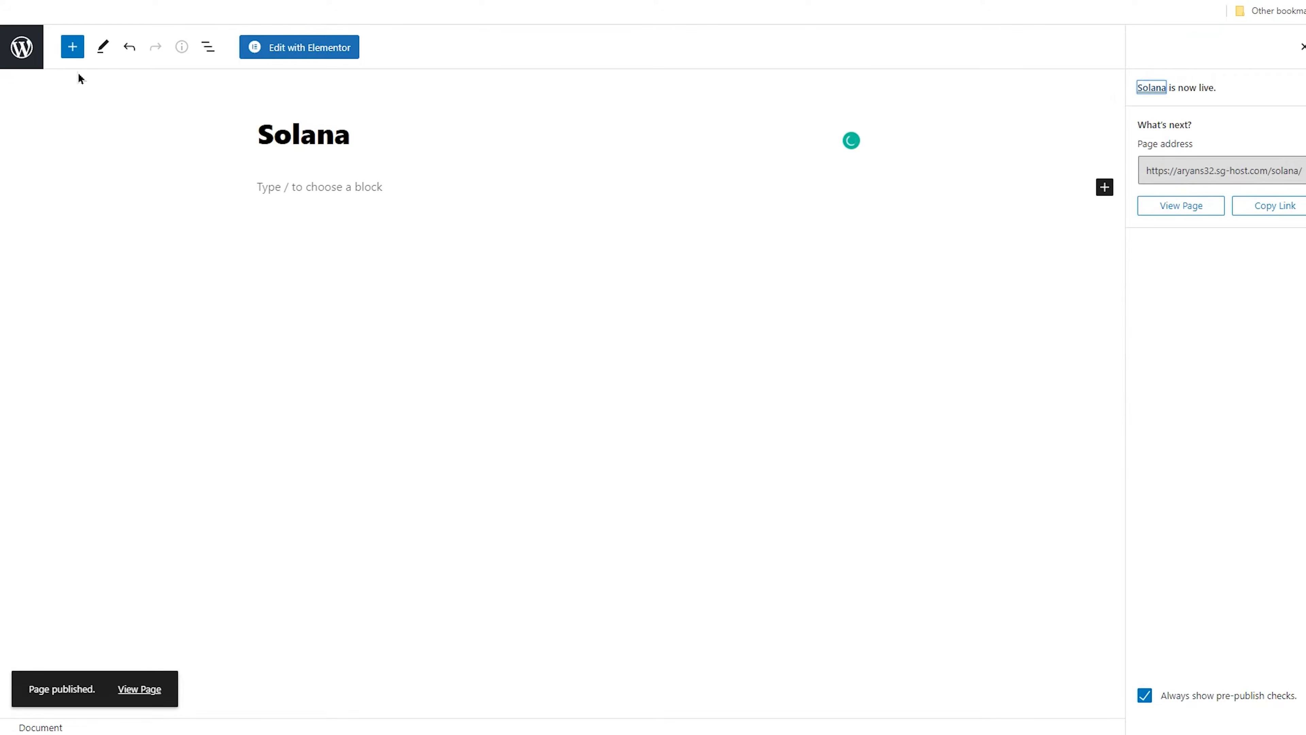
left_click(21, 47)
Create and publish a new page titled Polkadot
left_click(208, 77)
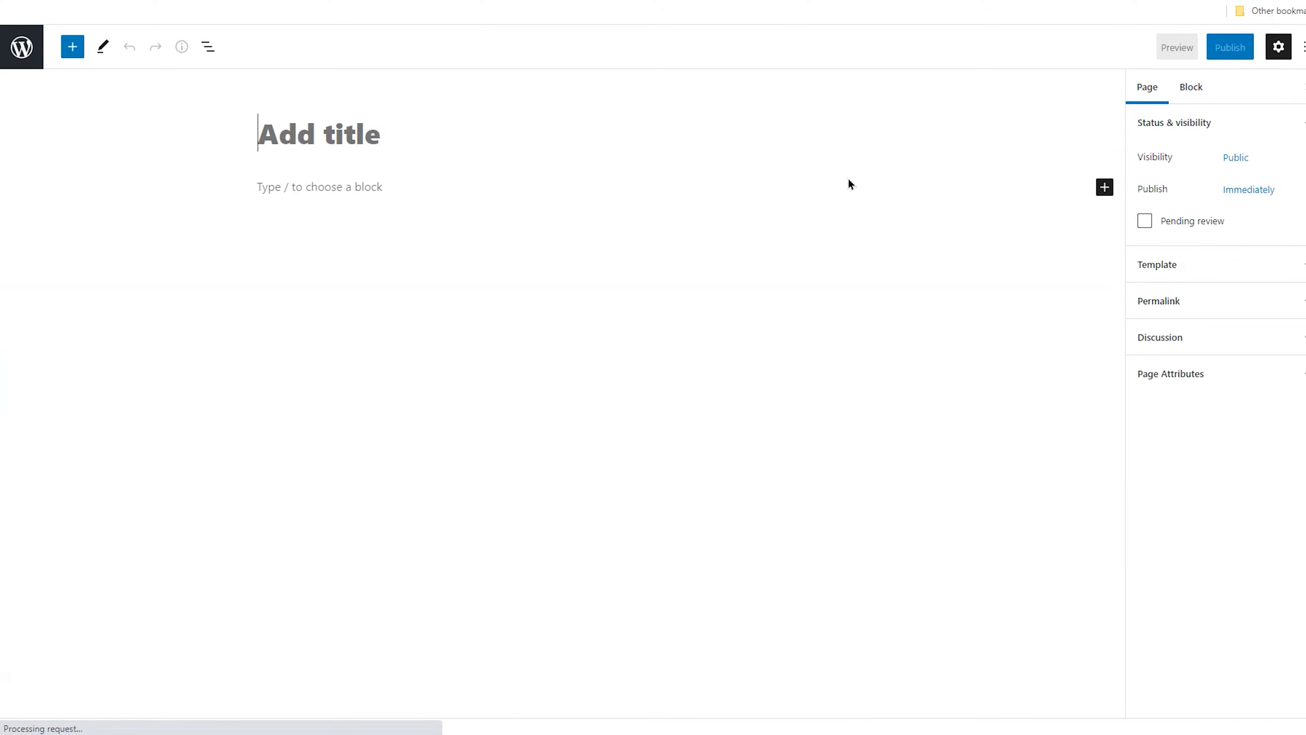
type("Polkadot")
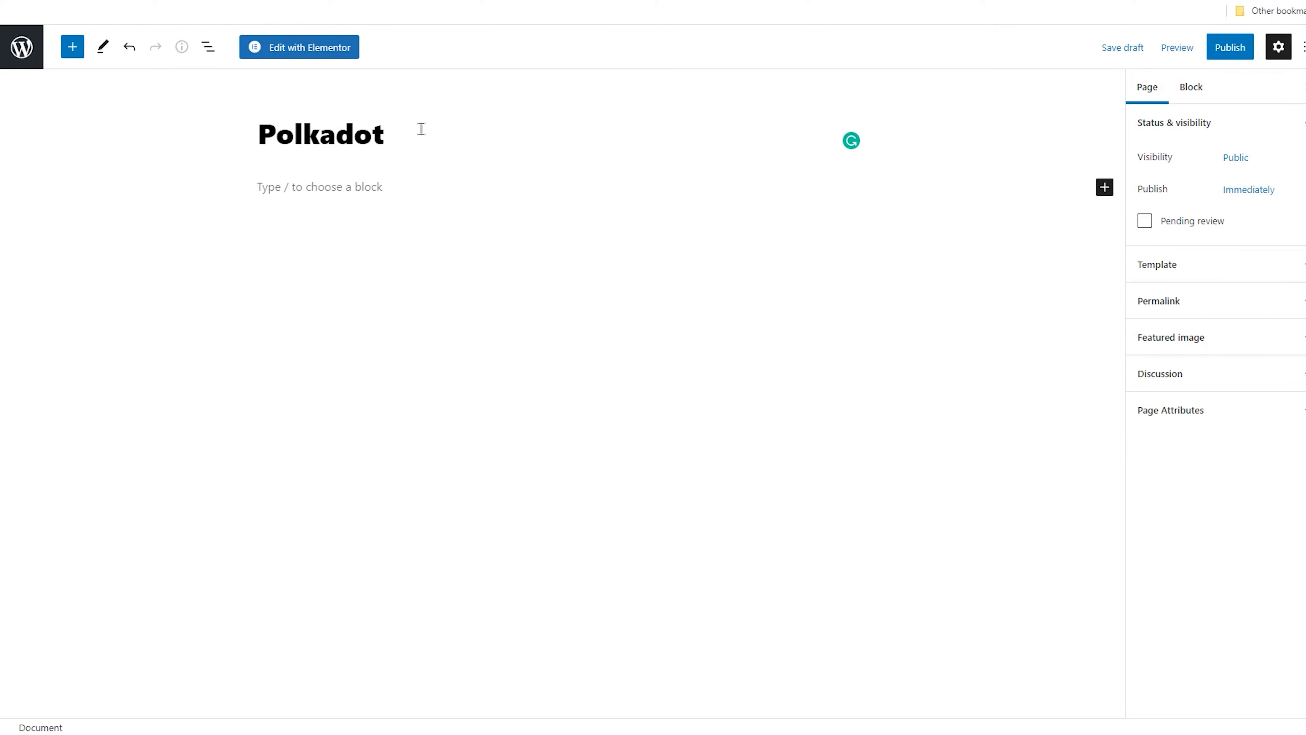
left_click(1230, 48)
left_click(1177, 53)
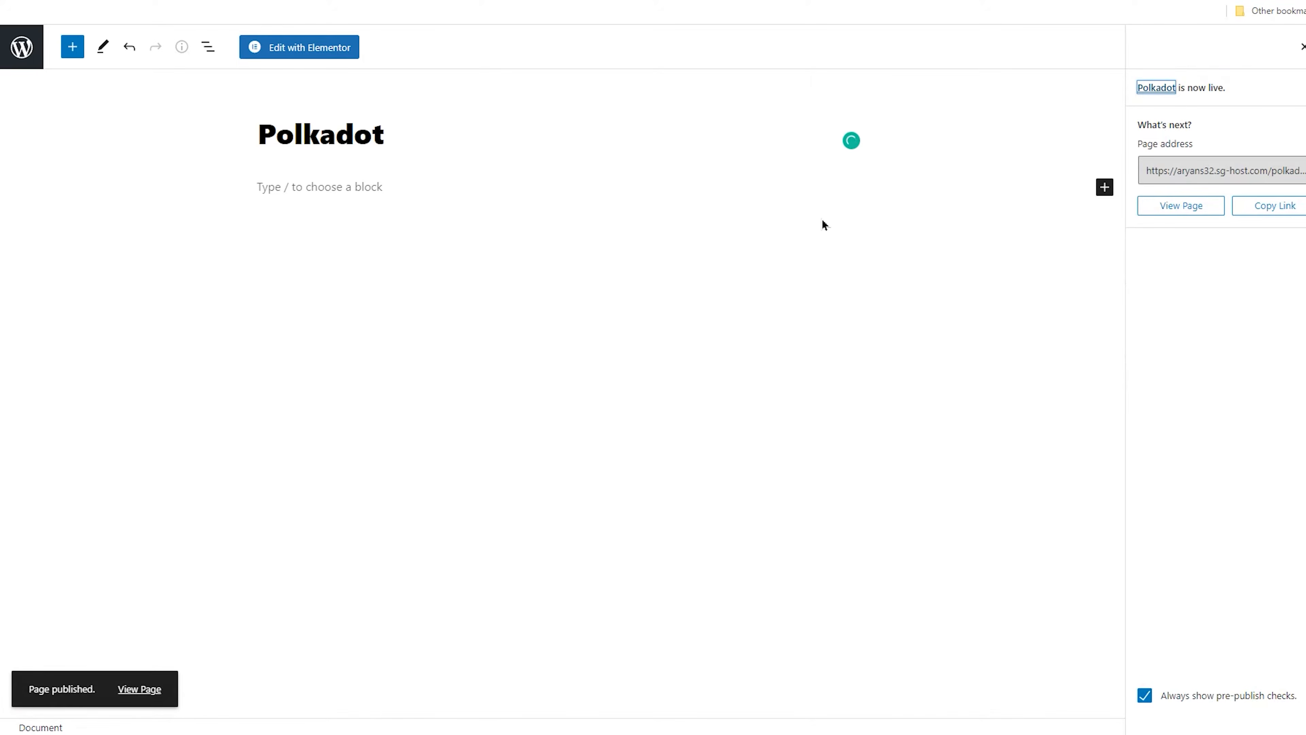
left_click(22, 47)
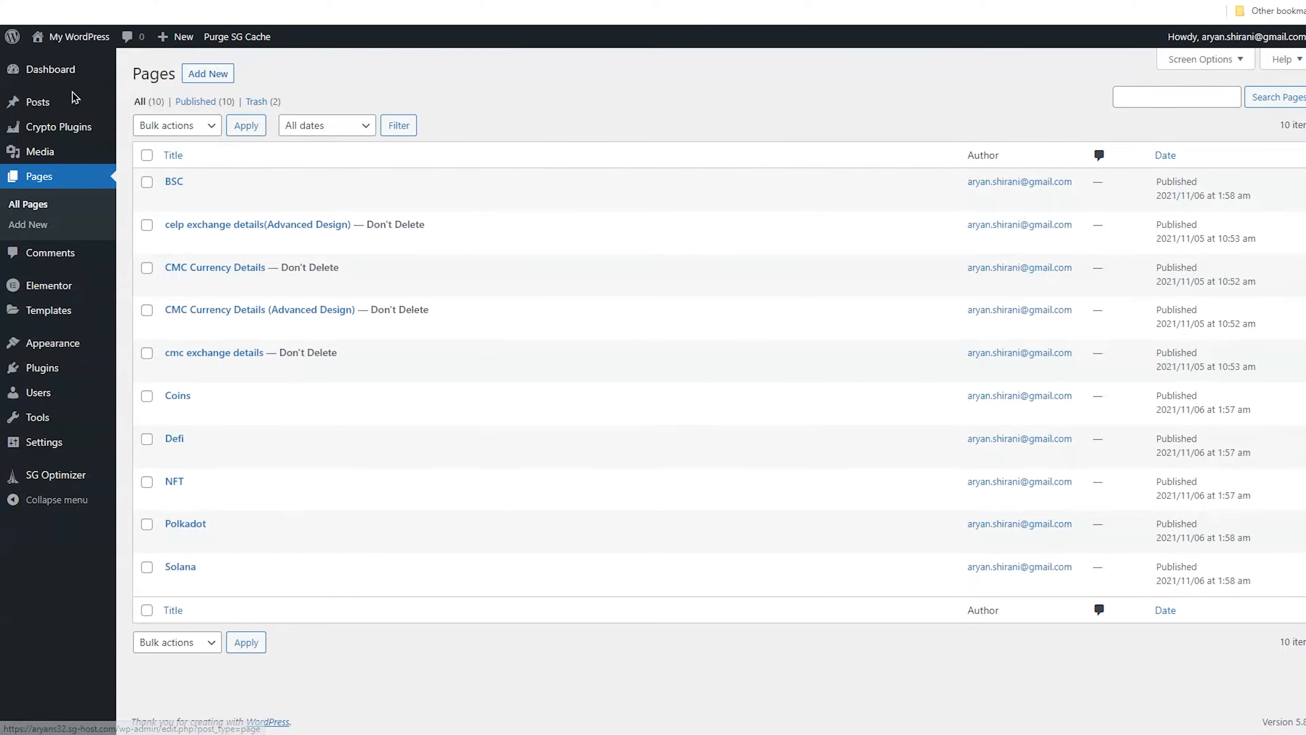
Create and publish a new page titled Stable Coins
left_click(207, 76)
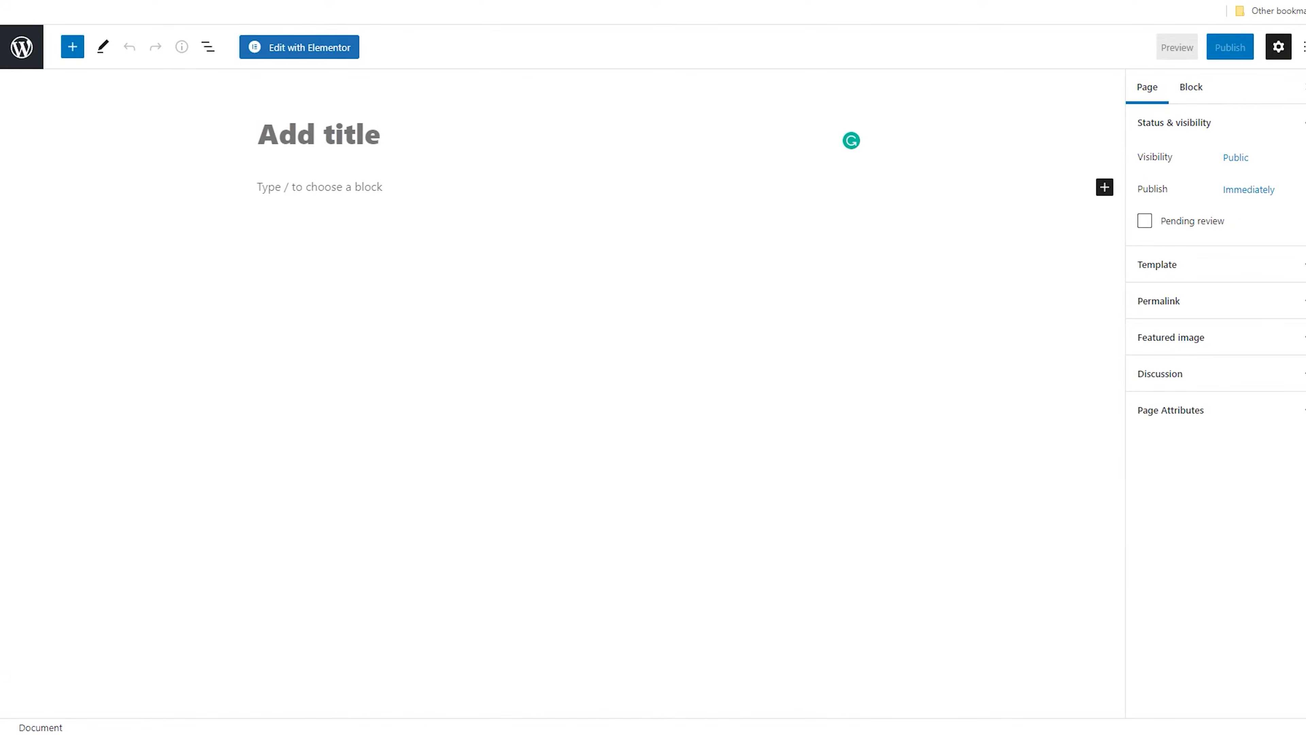
type("Stable Coins")
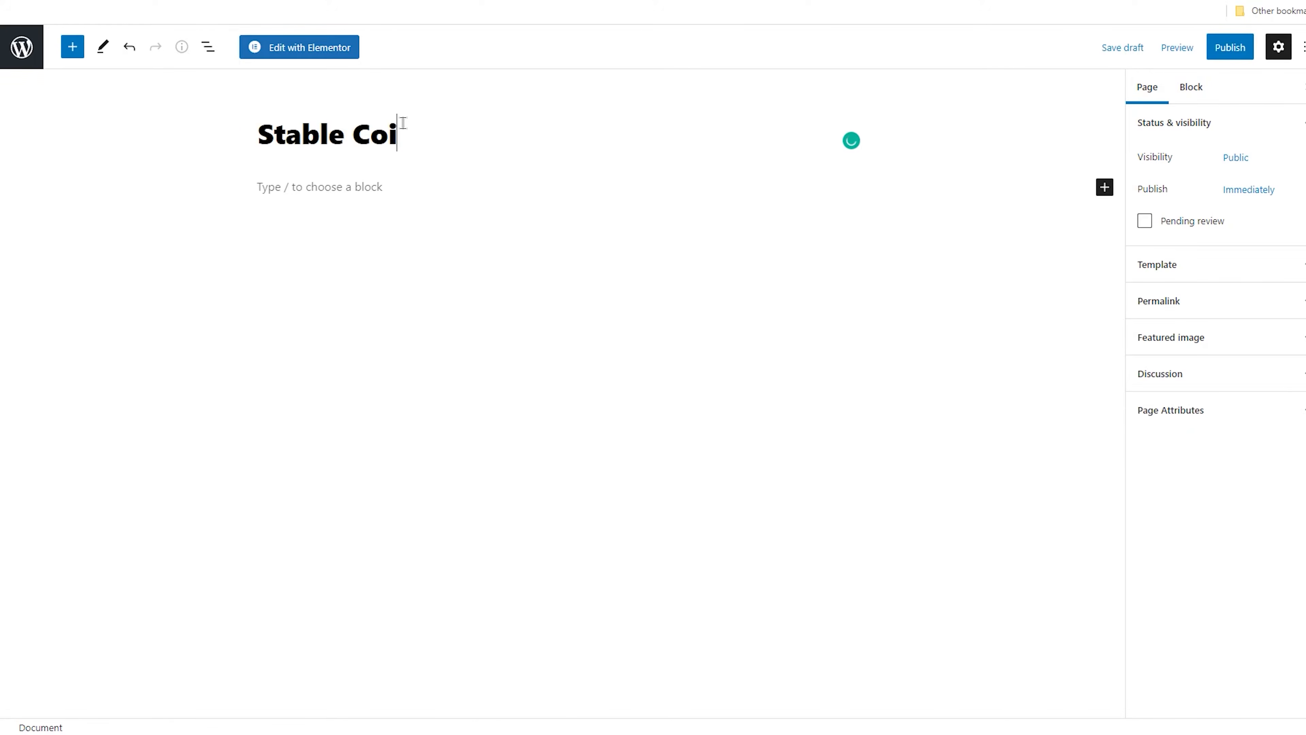
left_click(1229, 48)
left_click(1183, 58)
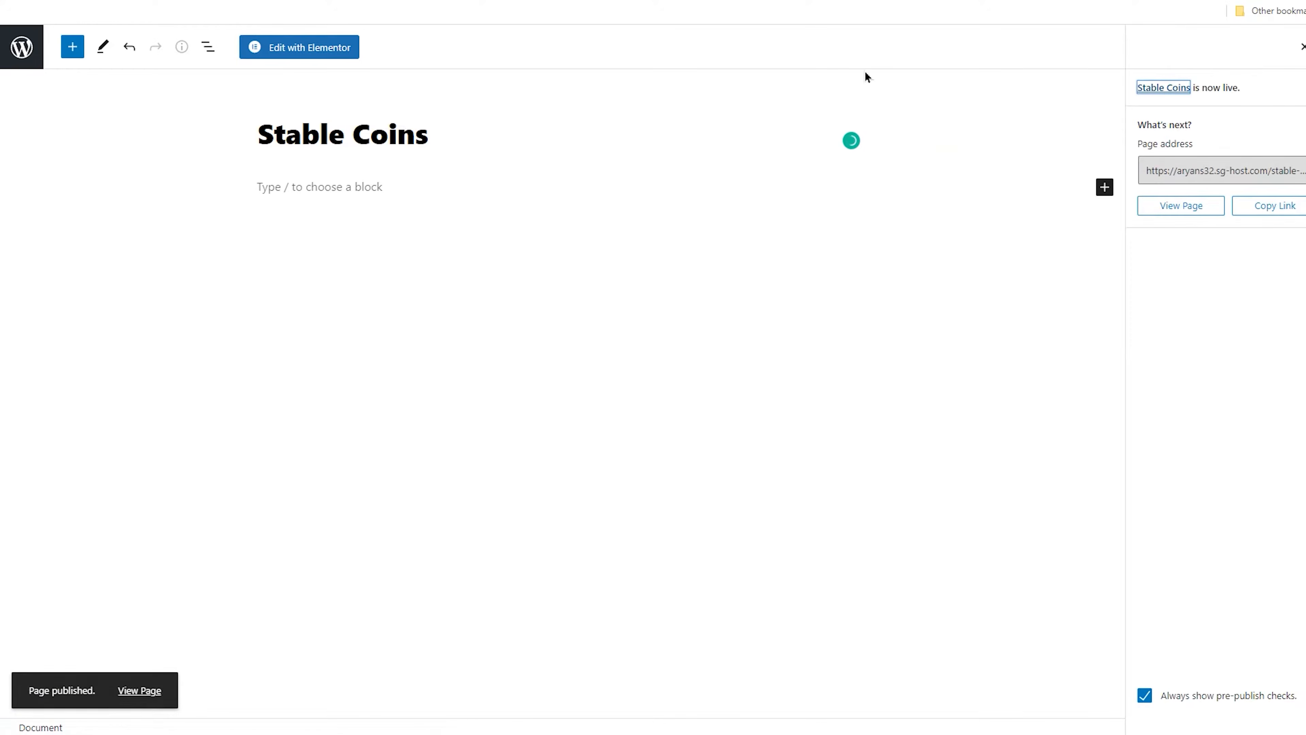
left_click(22, 49)
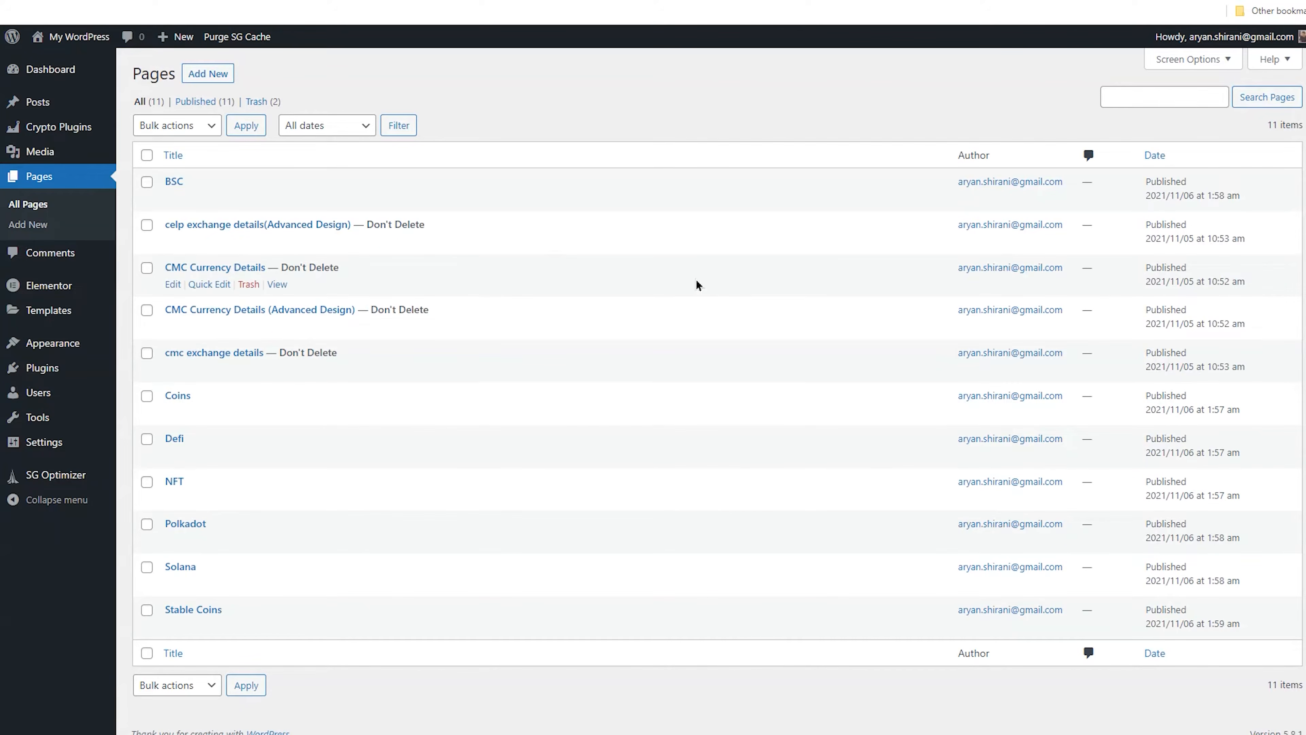
Create and publish a new page titled Exchanges by pasting the title
left_click(208, 74)
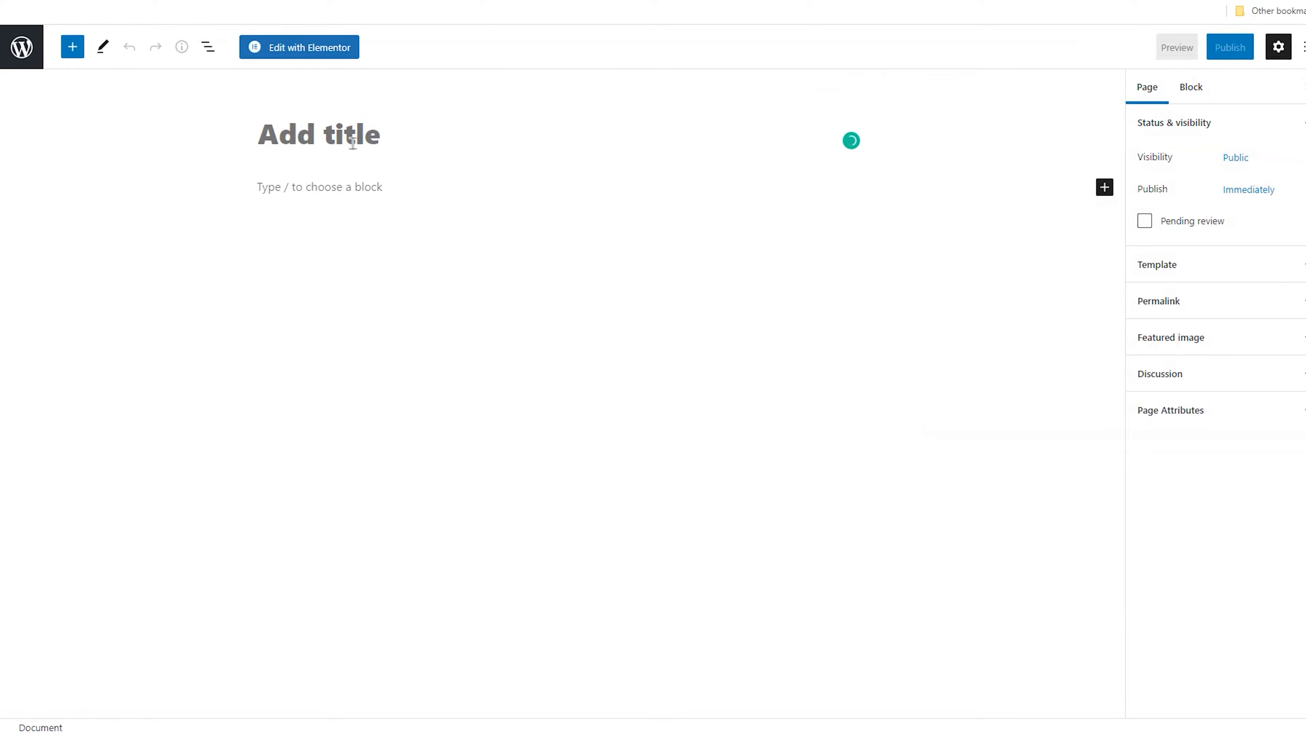
type("Exchanges")
left_click(1228, 49)
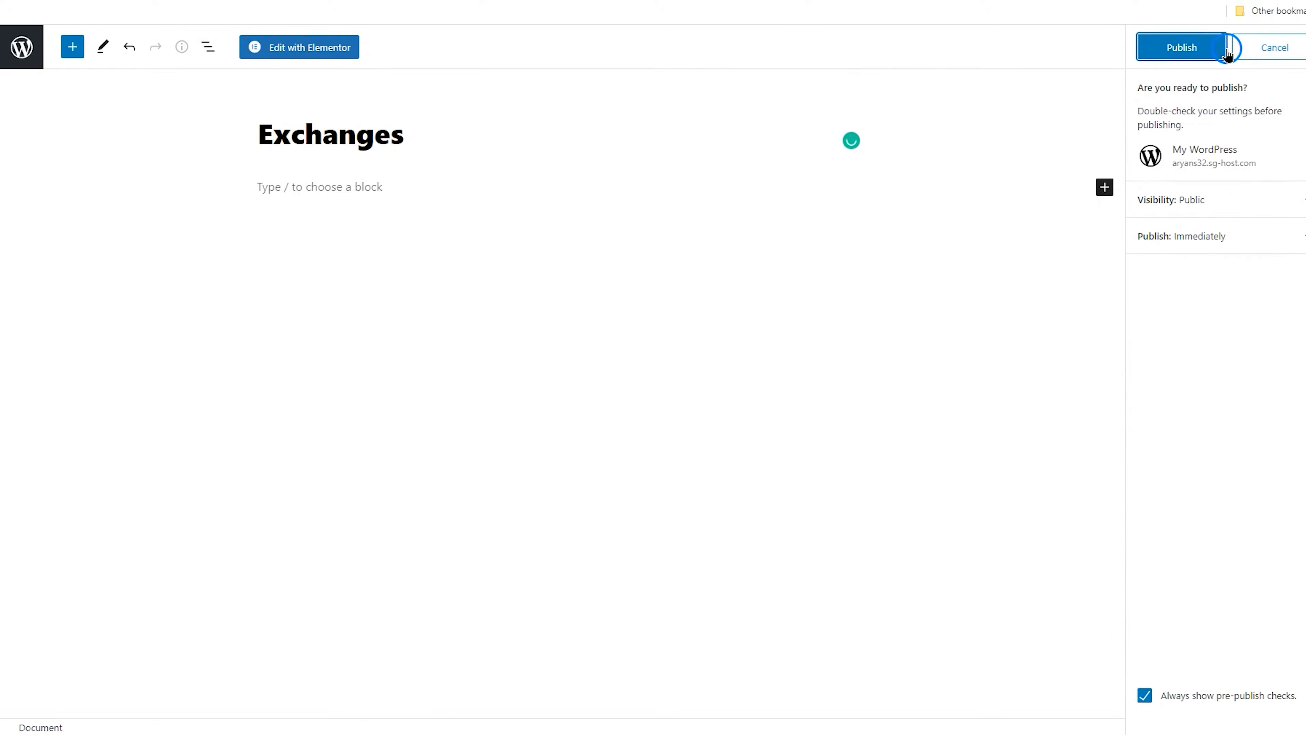
left_click(1200, 50)
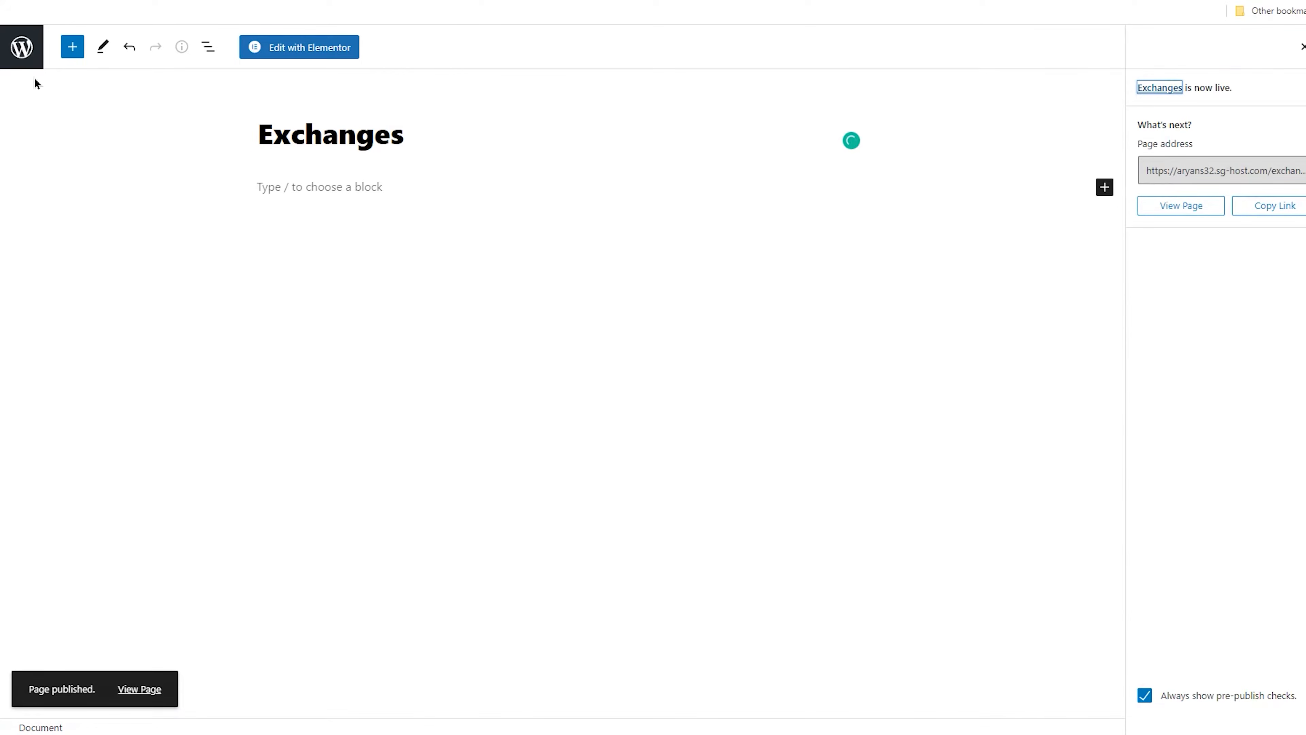
left_click(23, 49)
Create and publish a new page titled Gainers & Losers by pasting the title
left_click(210, 74)
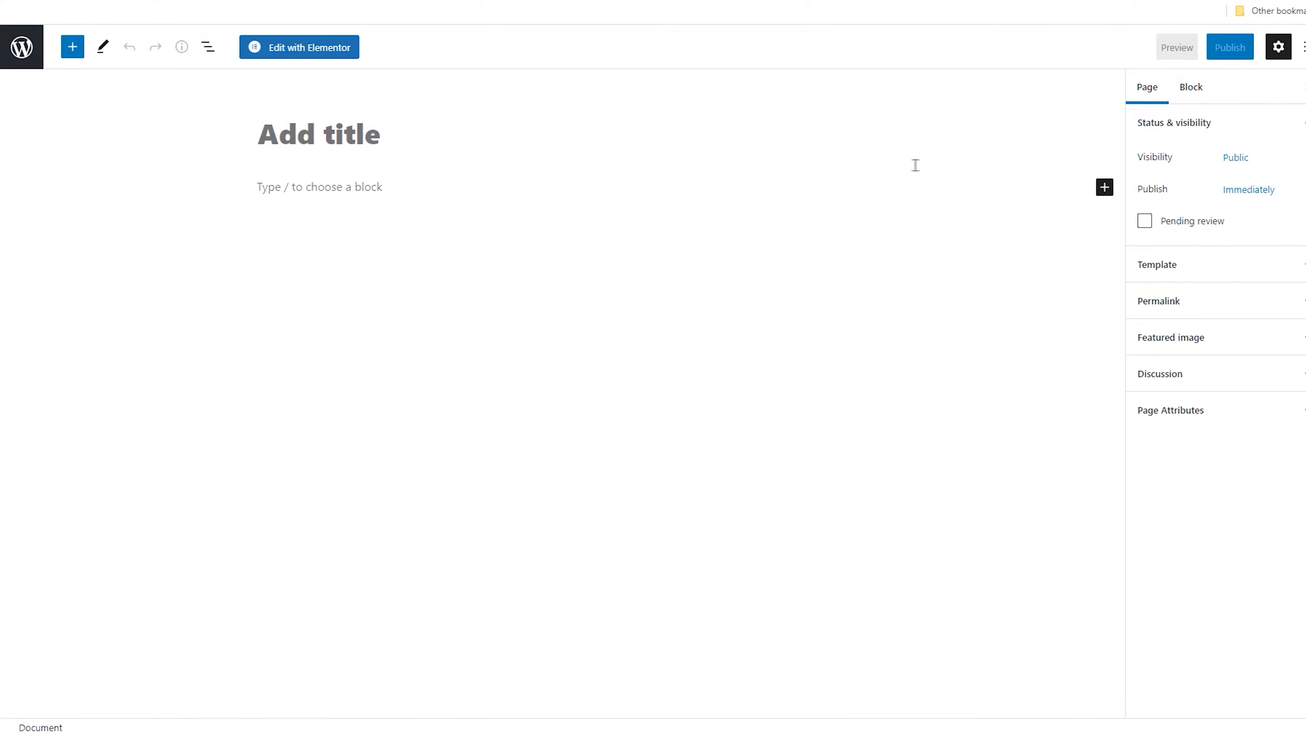
left_click(309, 132)
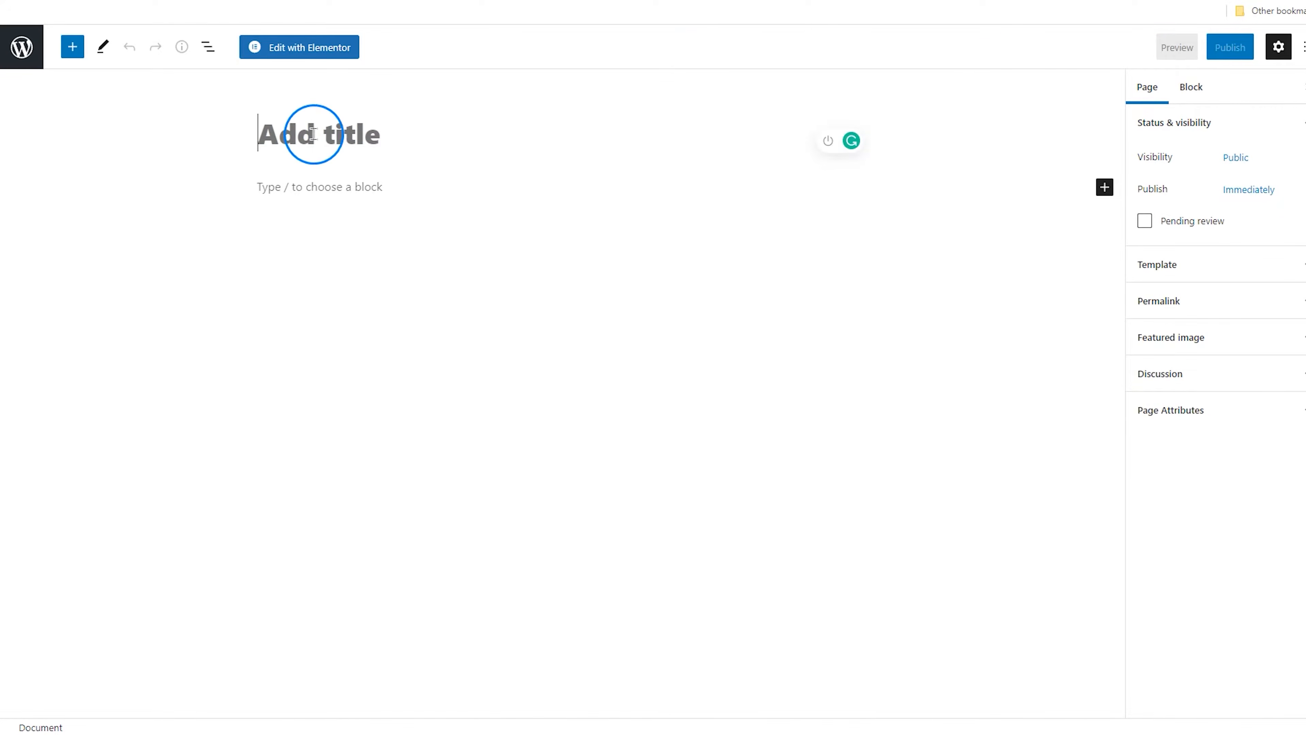
type("Gainers & Losers")
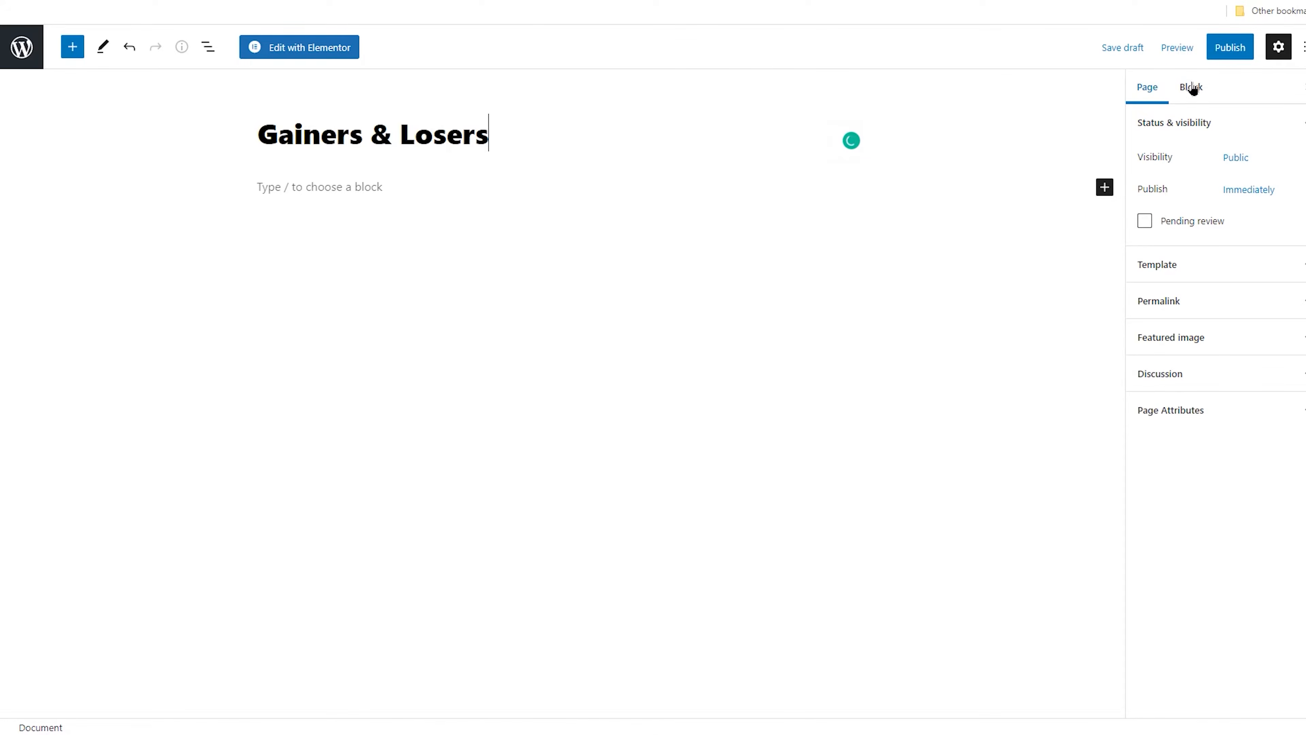
left_click(1230, 47)
left_click(1185, 47)
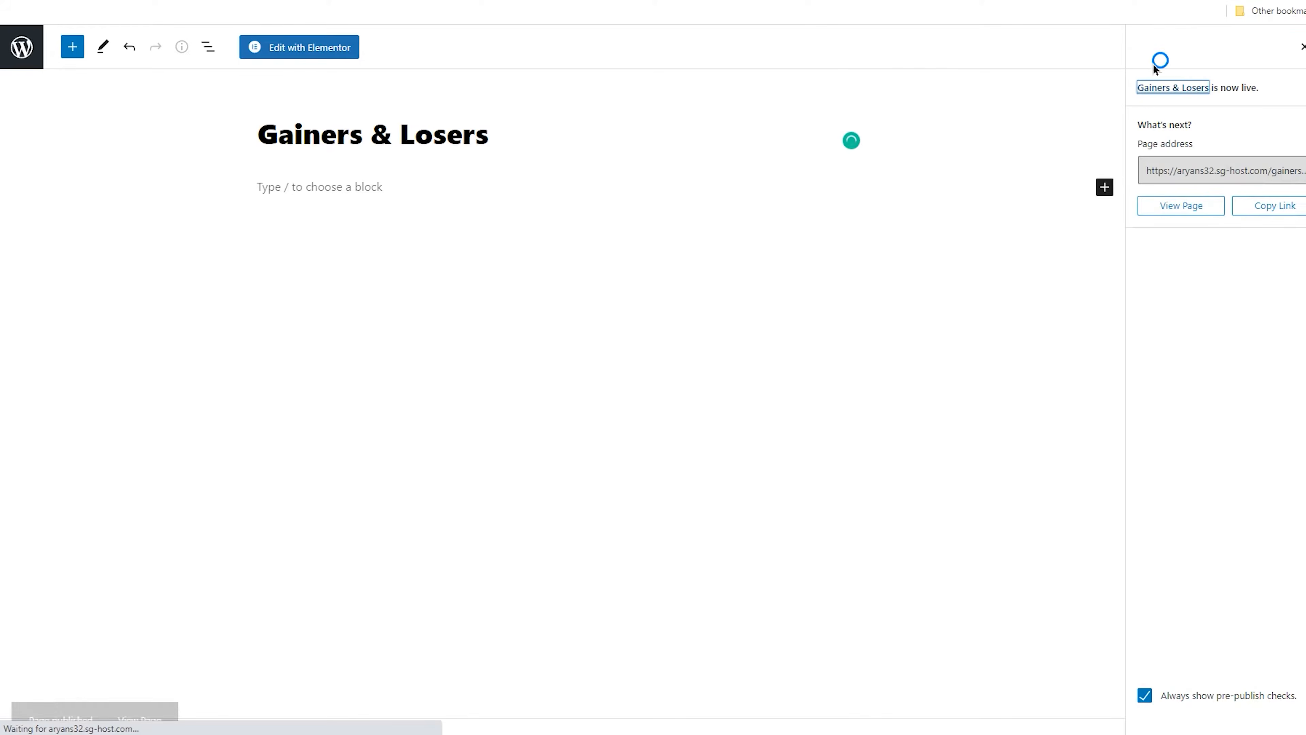
left_click(30, 55)
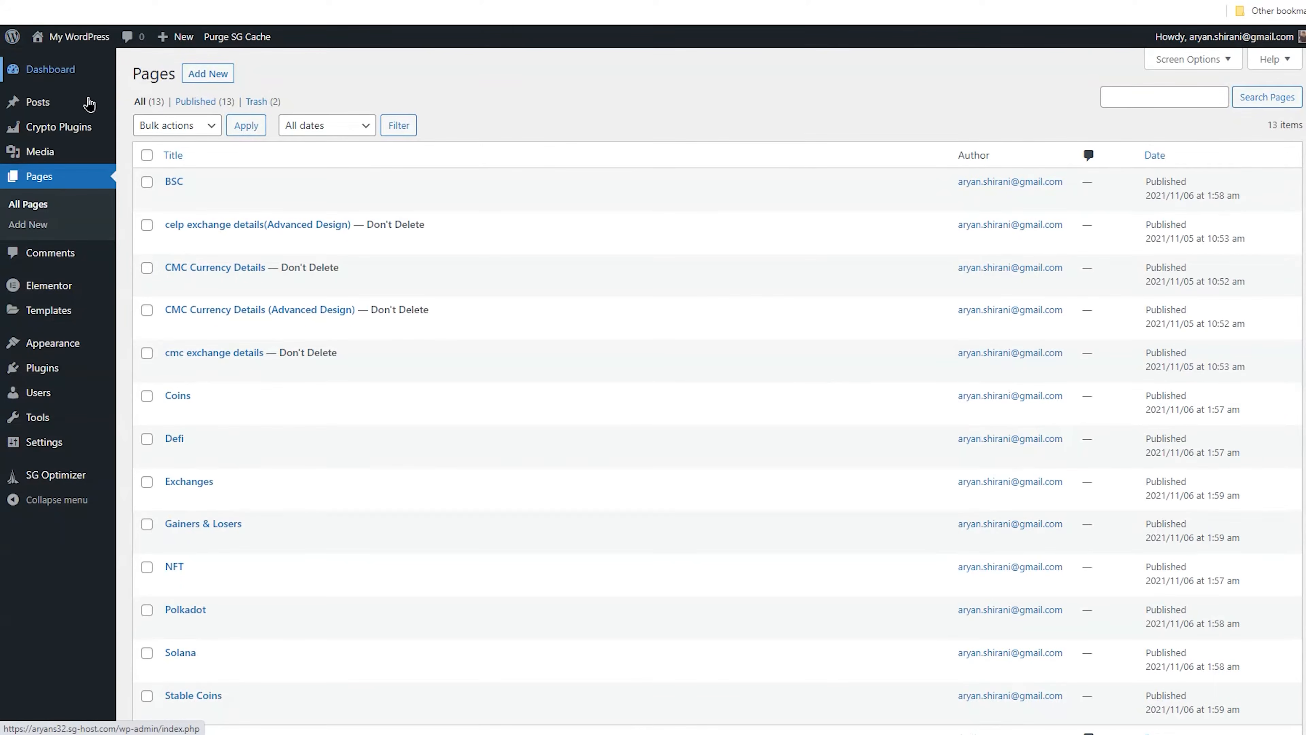
Create and publish a new page titled Calculator
left_click(208, 75)
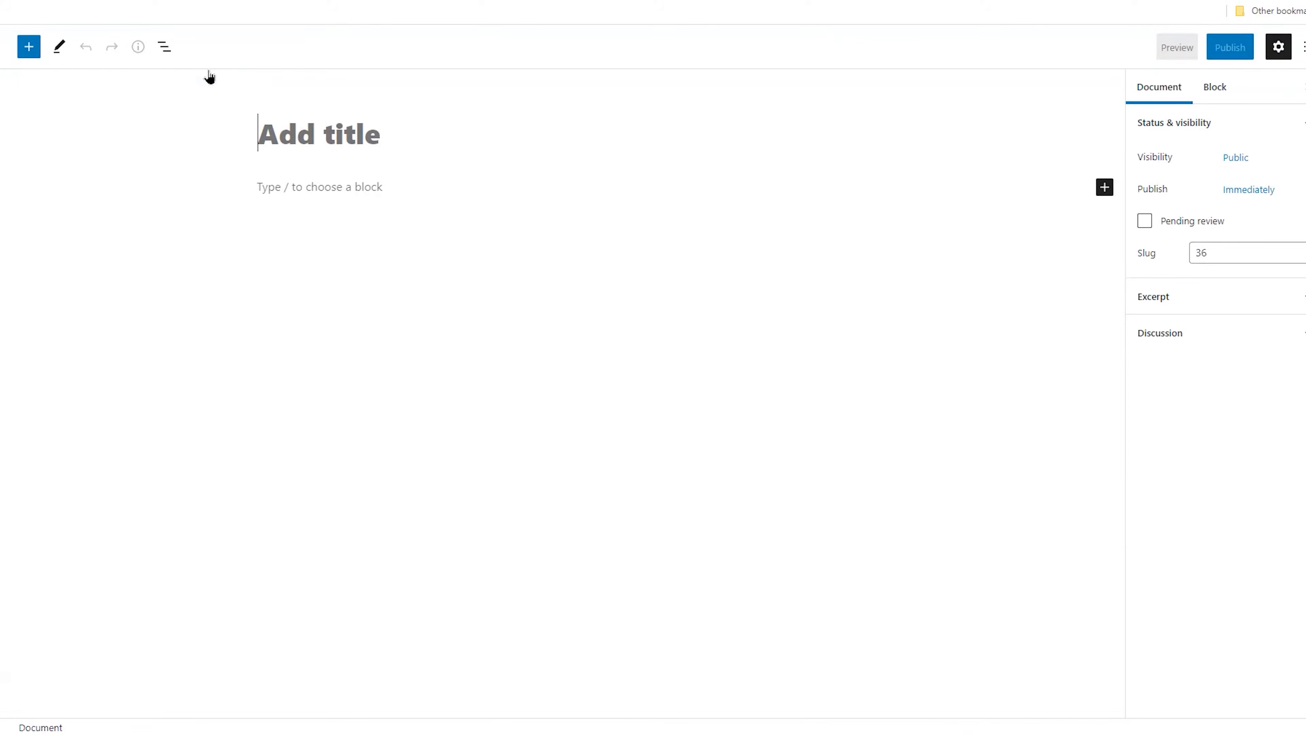
type("Calculator")
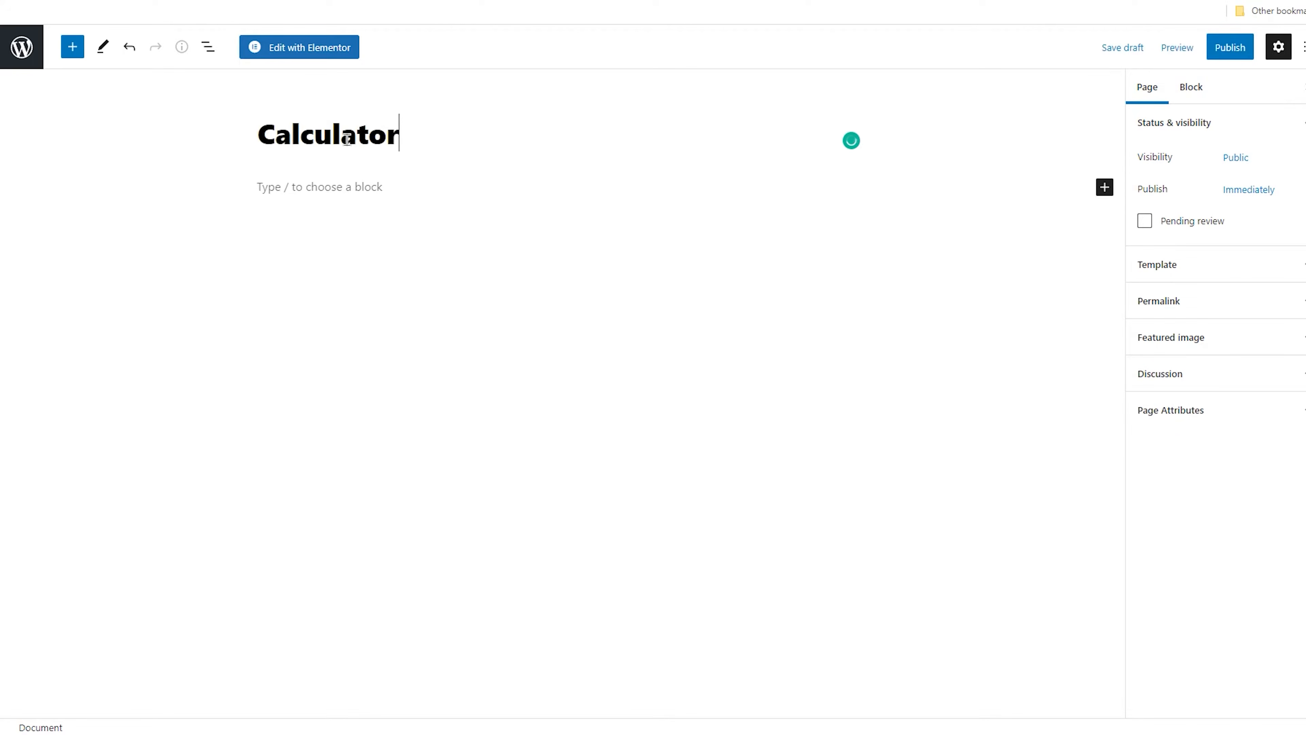
left_click(1230, 48)
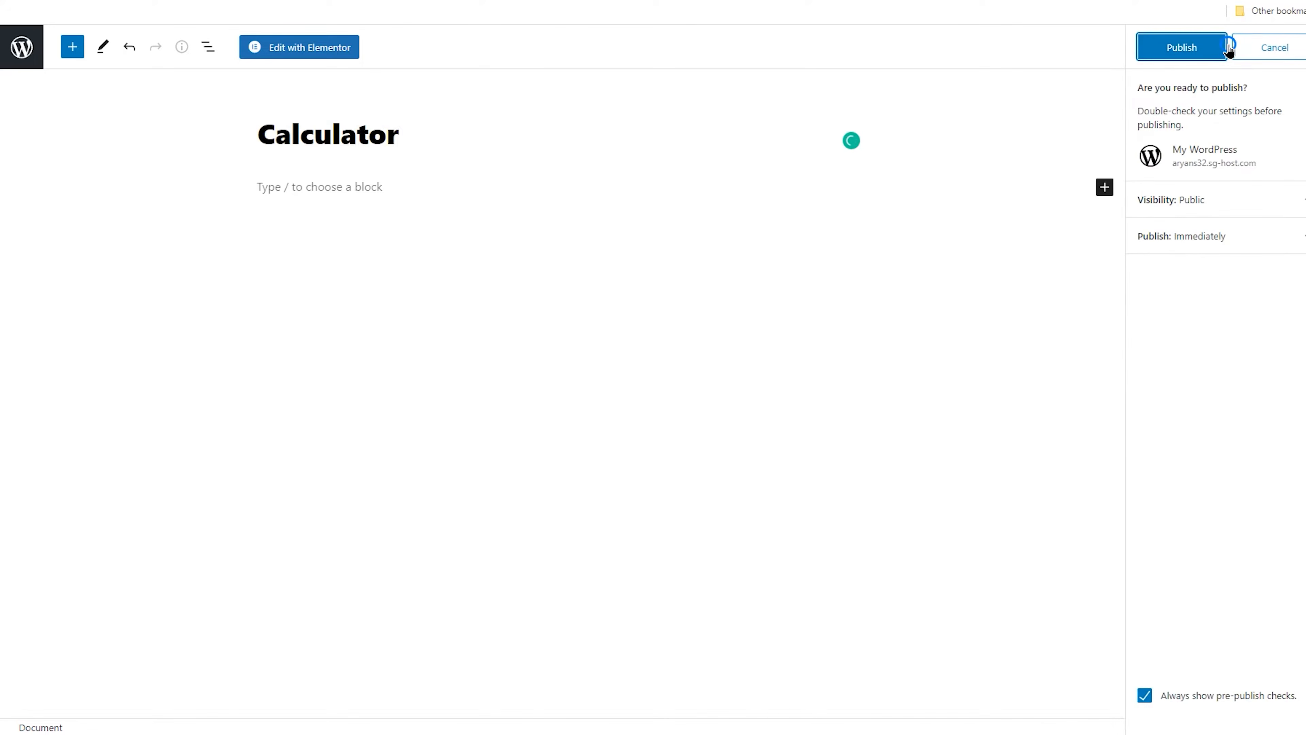
left_click(1206, 47)
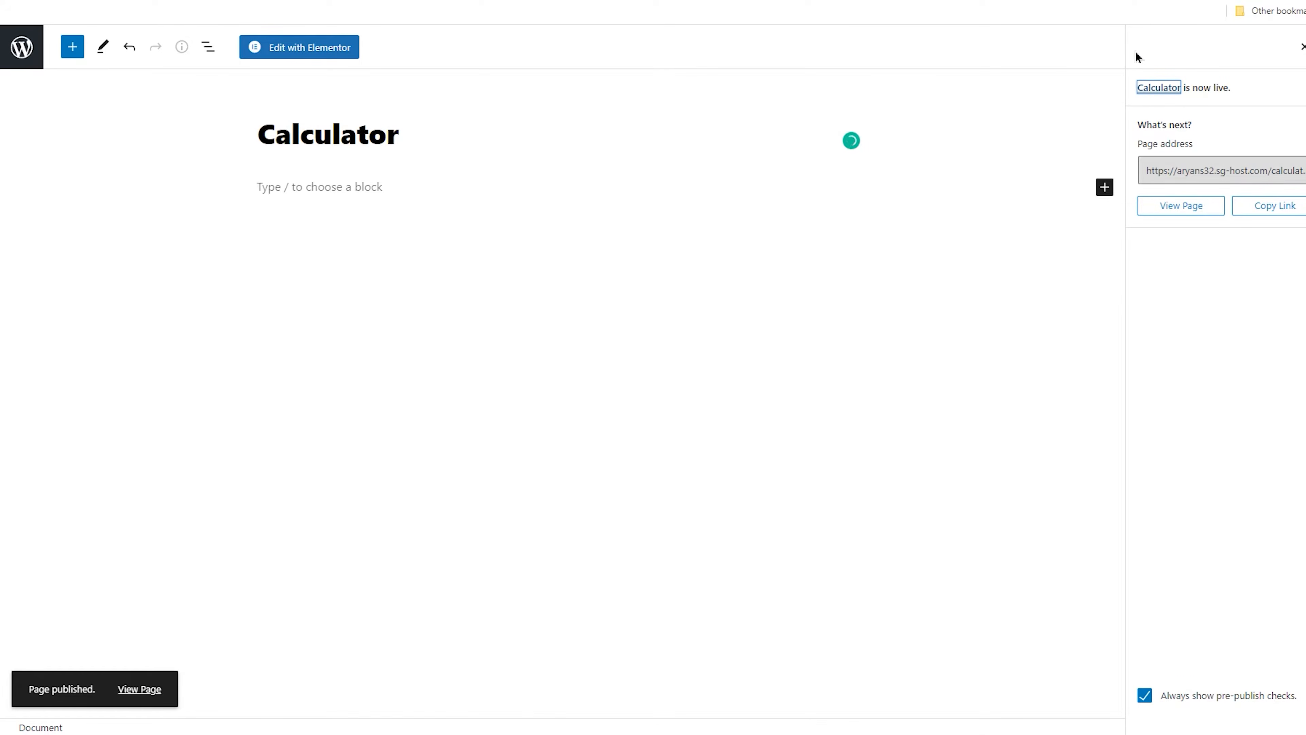
left_click(22, 47)
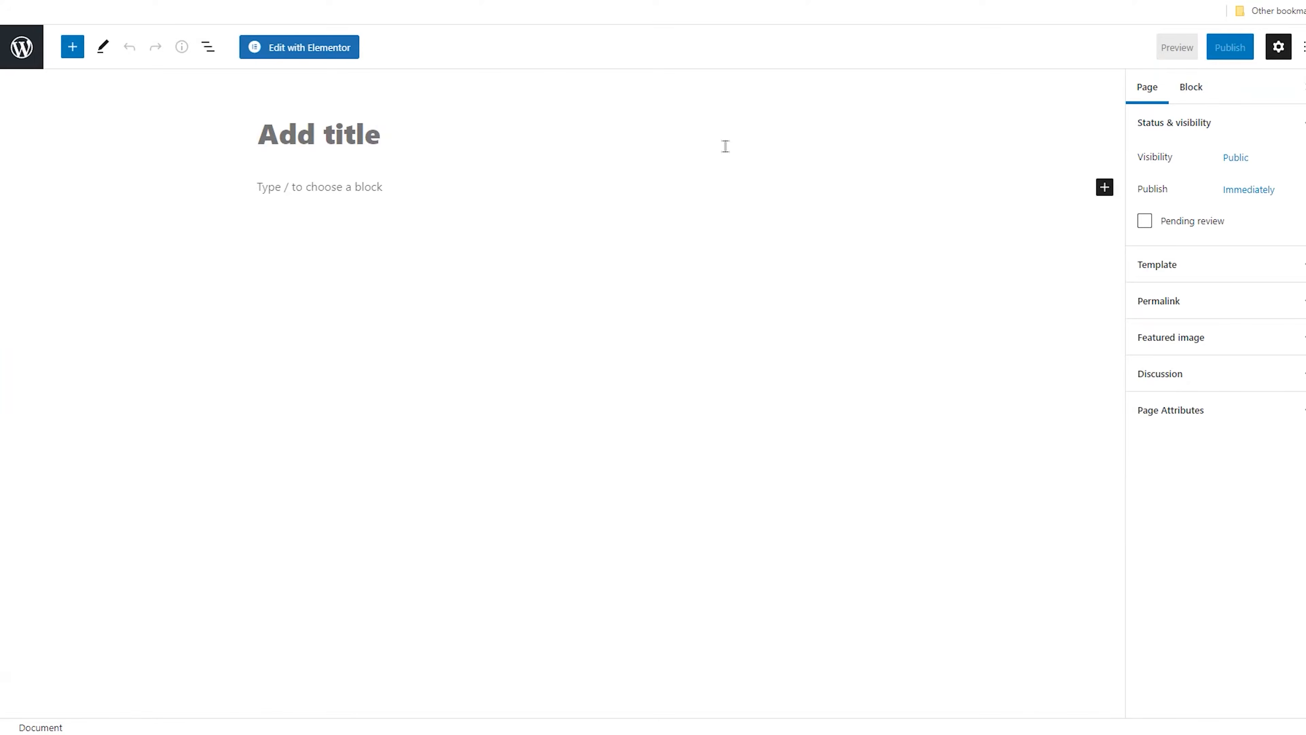
Create and publish a new page titled ICO
left_click(342, 136)
type("ICO")
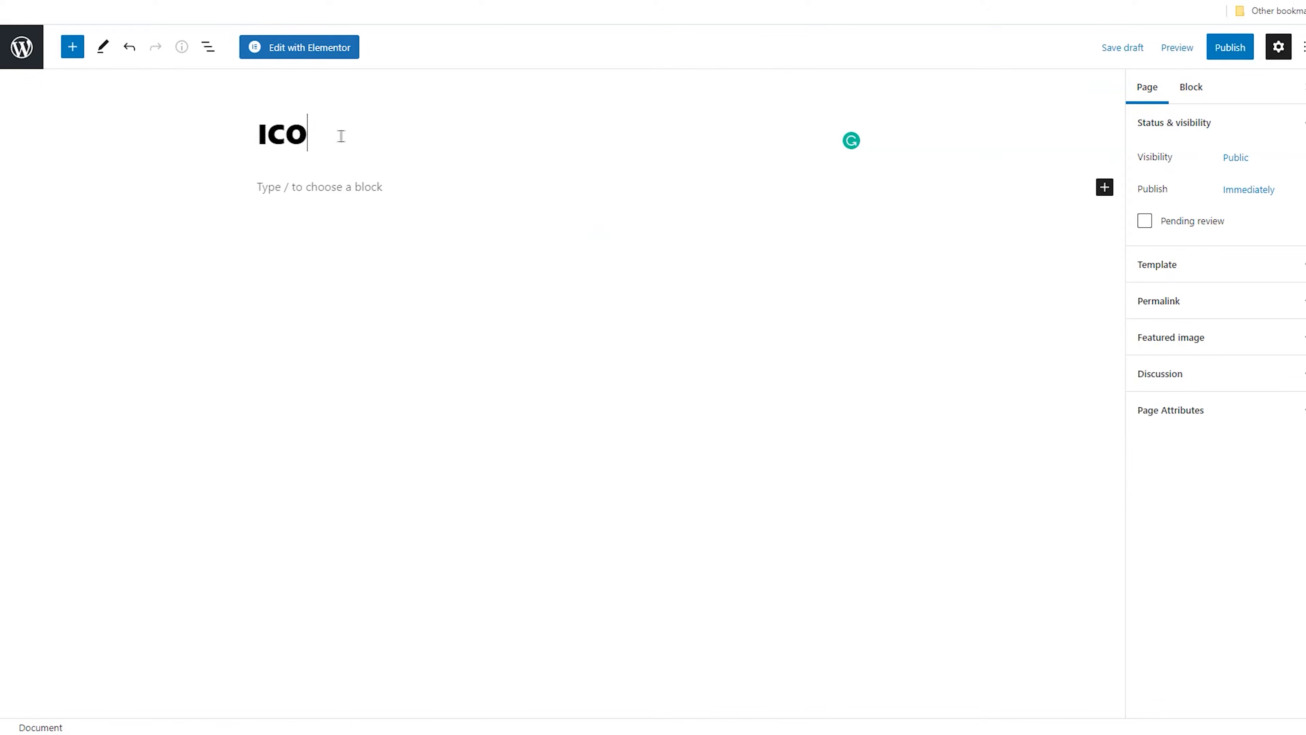
left_click(1230, 50)
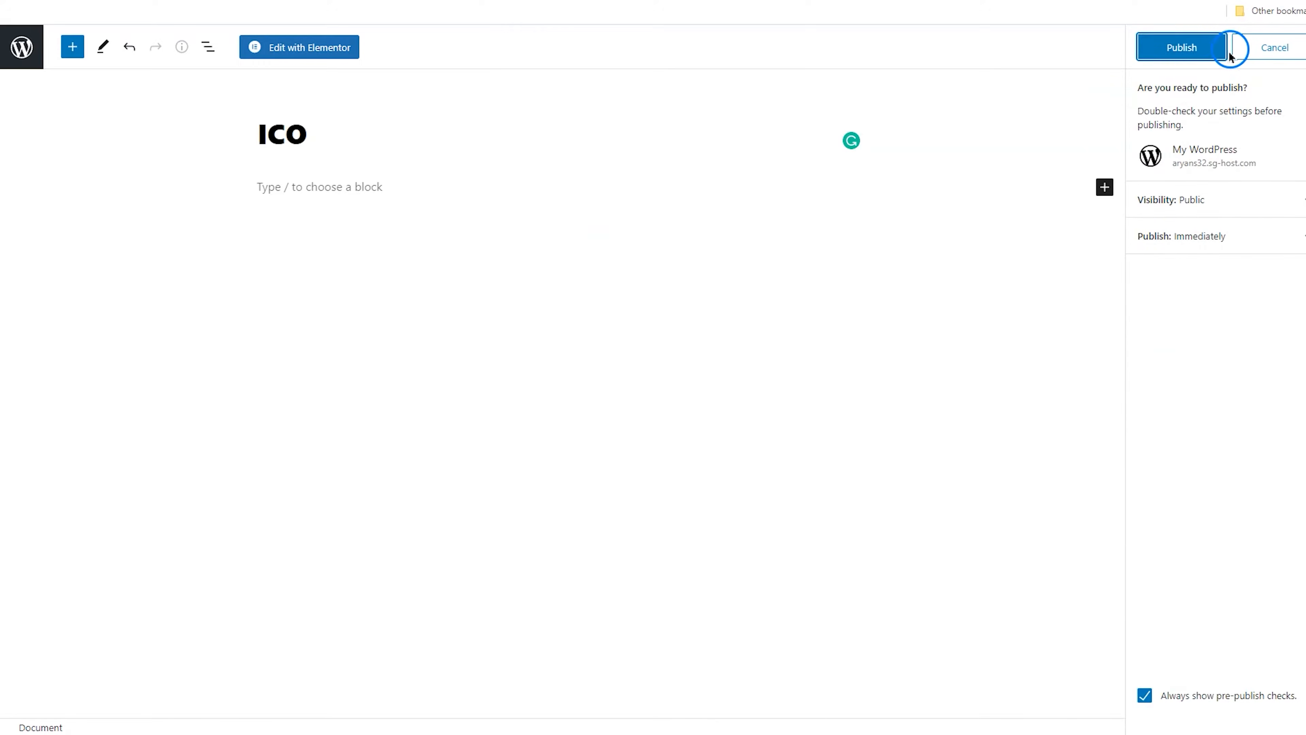
left_click(1189, 51)
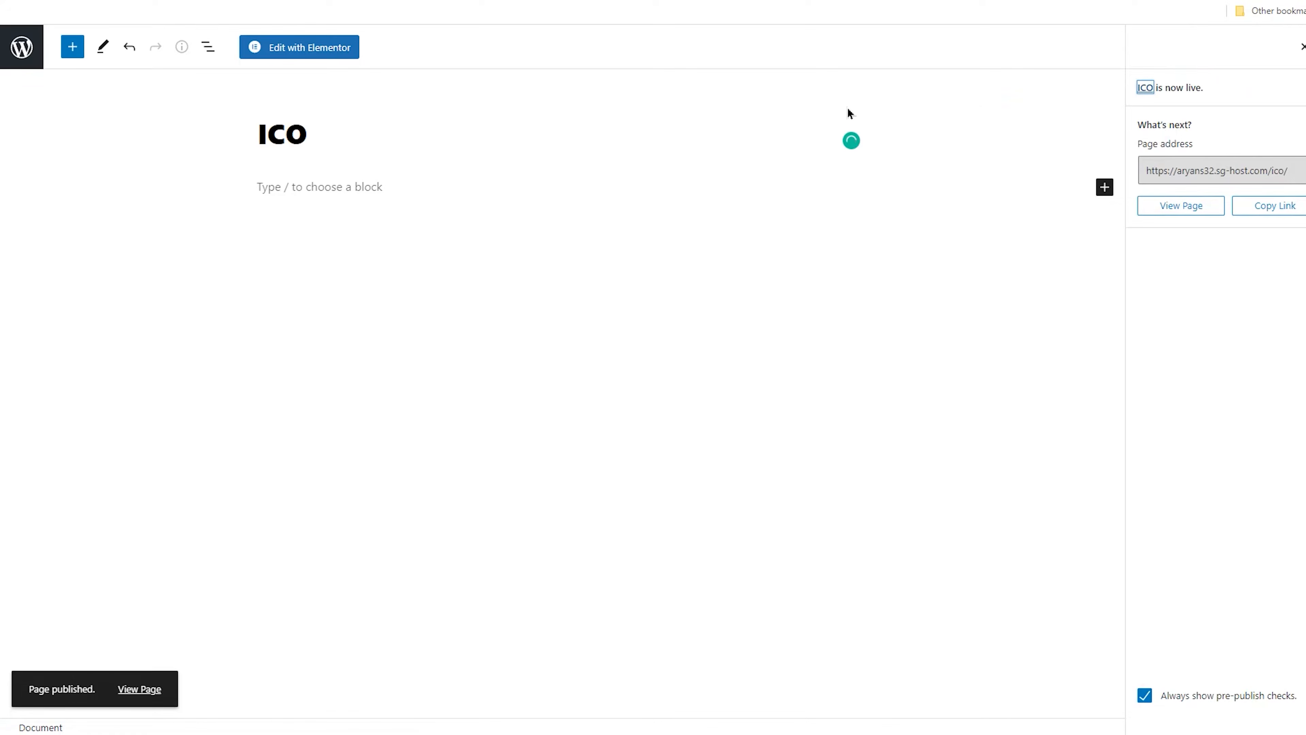
left_click(23, 49)
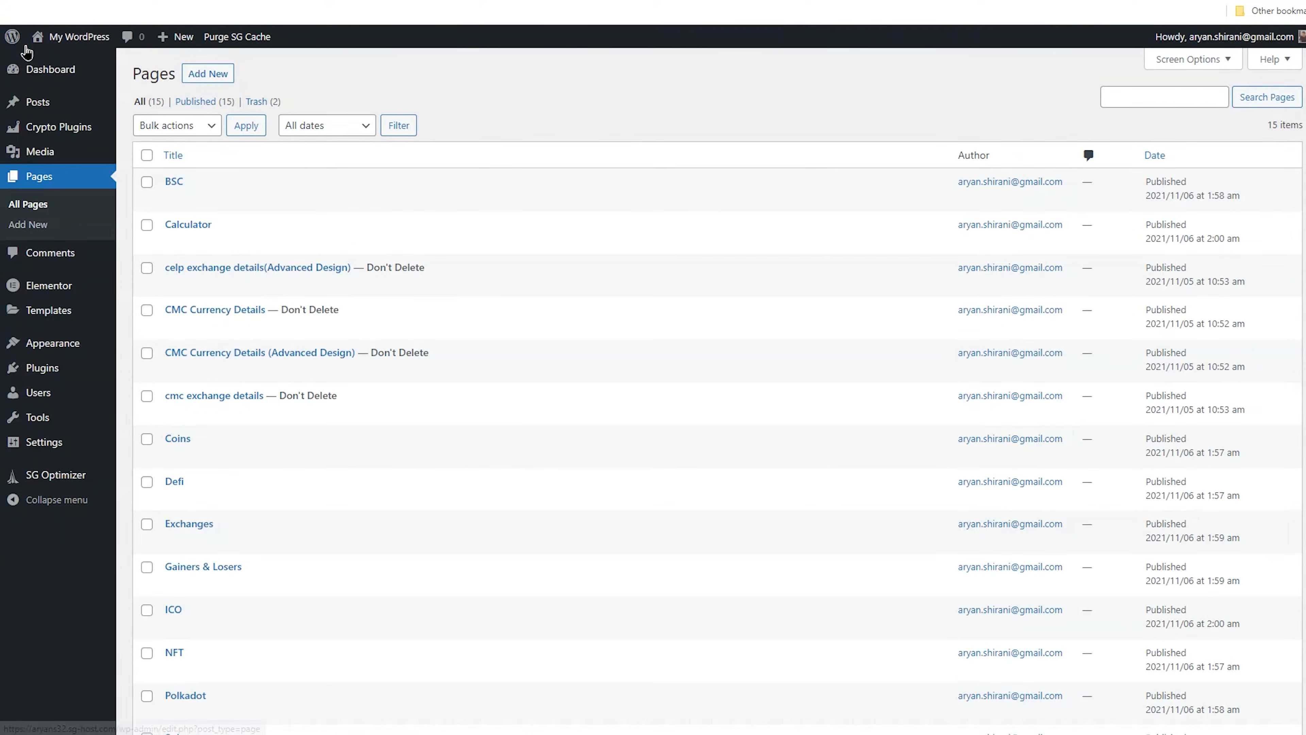
Create and publish a new page titled Block Explorer
left_click(207, 74)
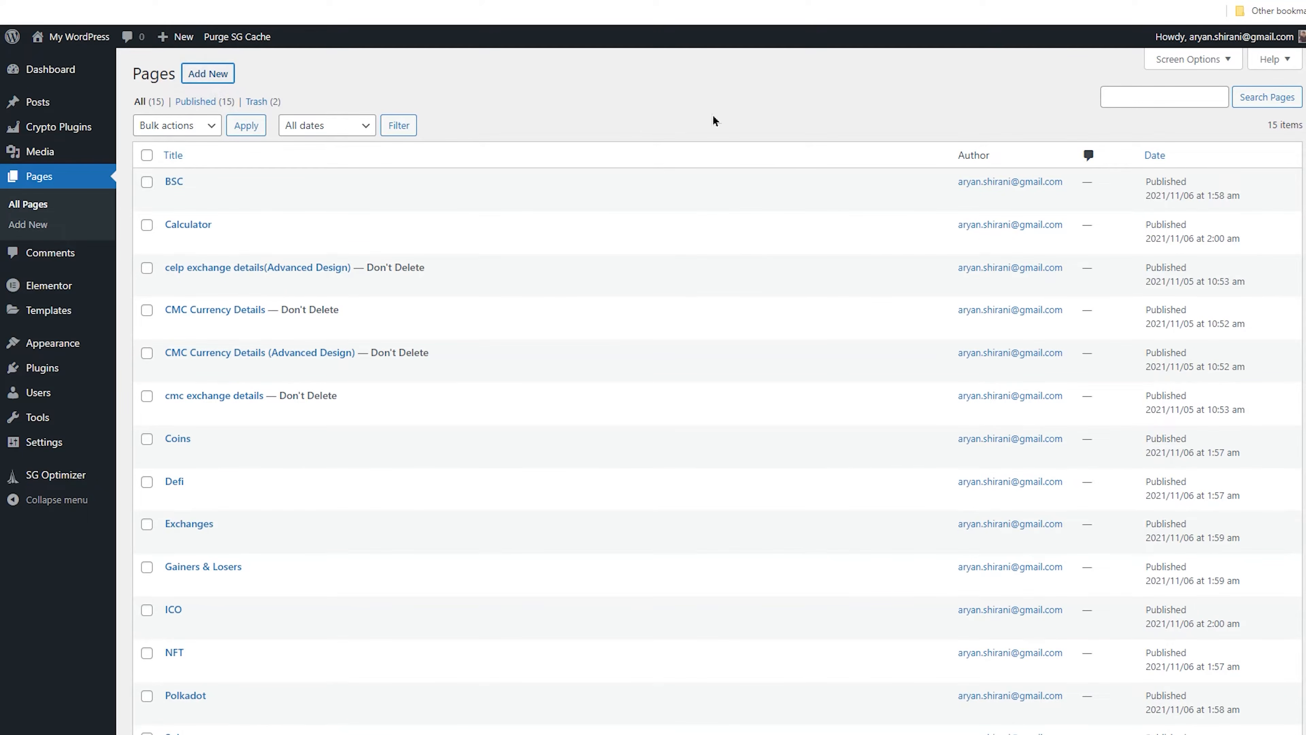
left_click(352, 136)
type("Block Explorer")
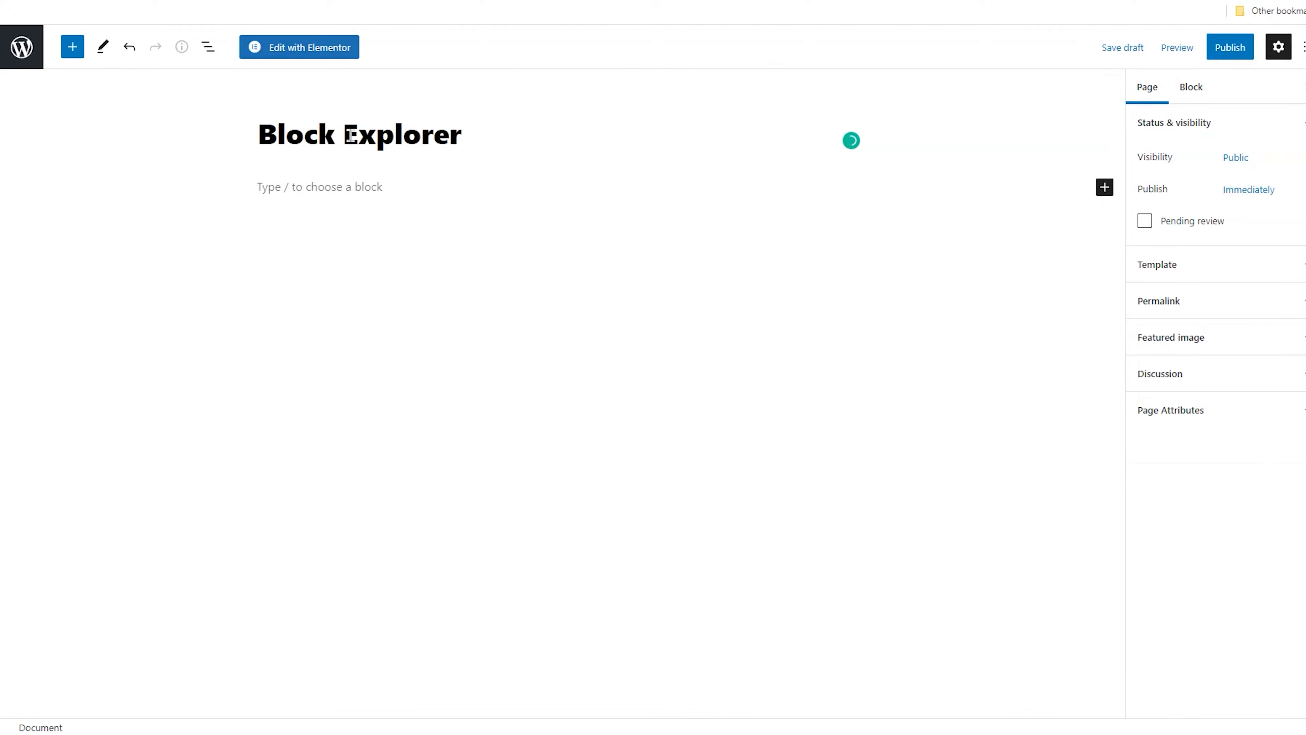
left_click(1227, 51)
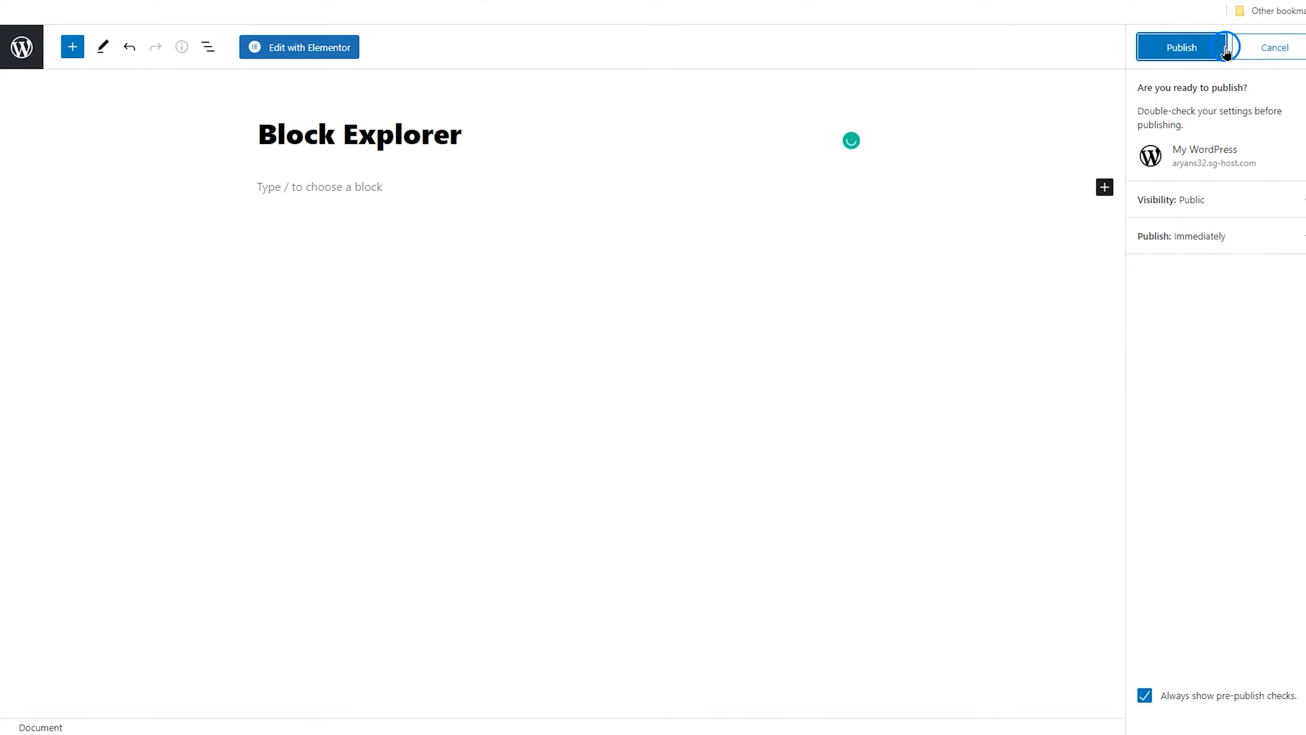
left_click(1189, 49)
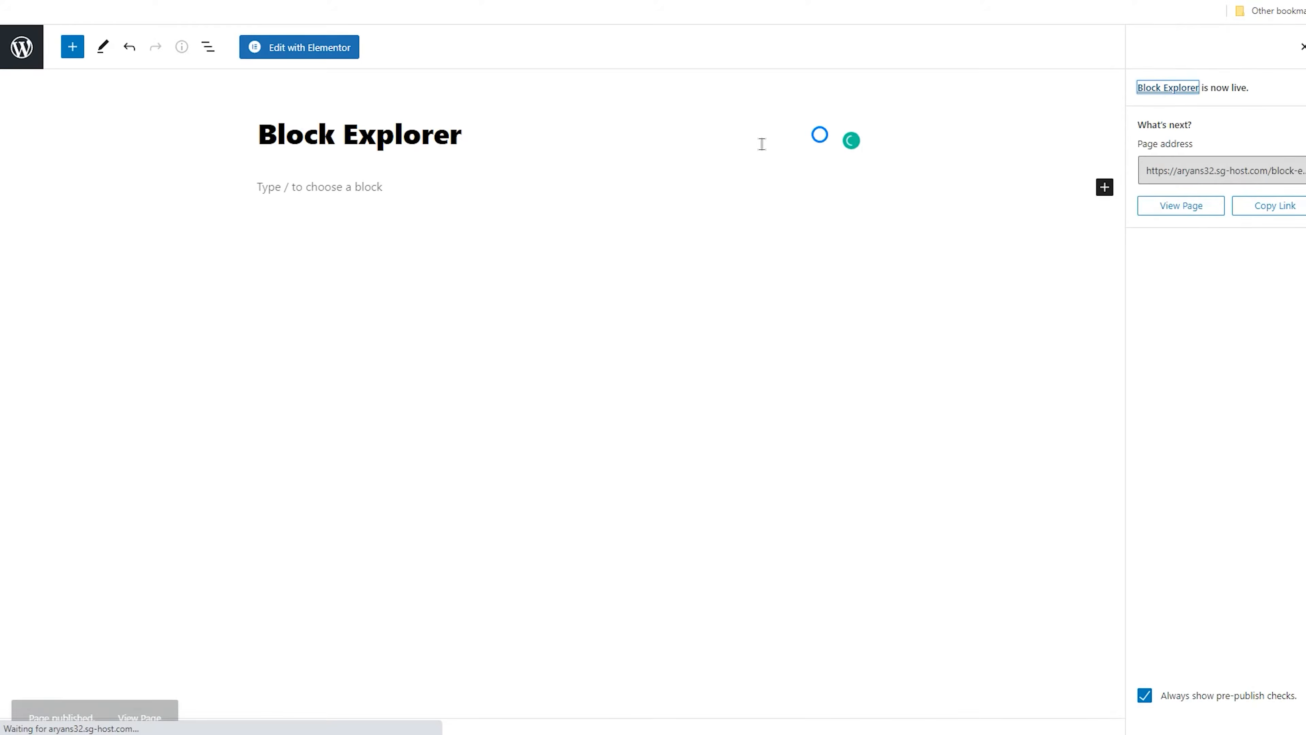
left_click(19, 48)
Create and publish a new page titled Blog
left_click(229, 68)
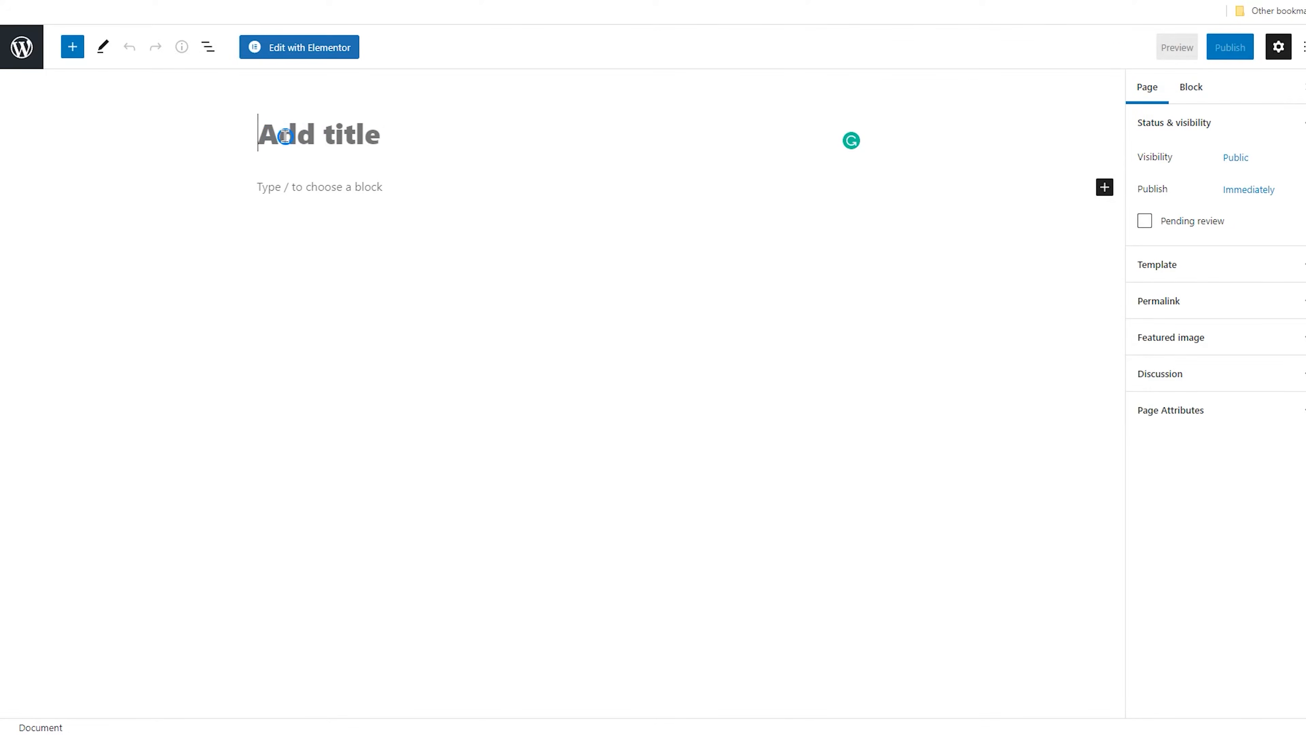
type("Blog")
left_click(1227, 49)
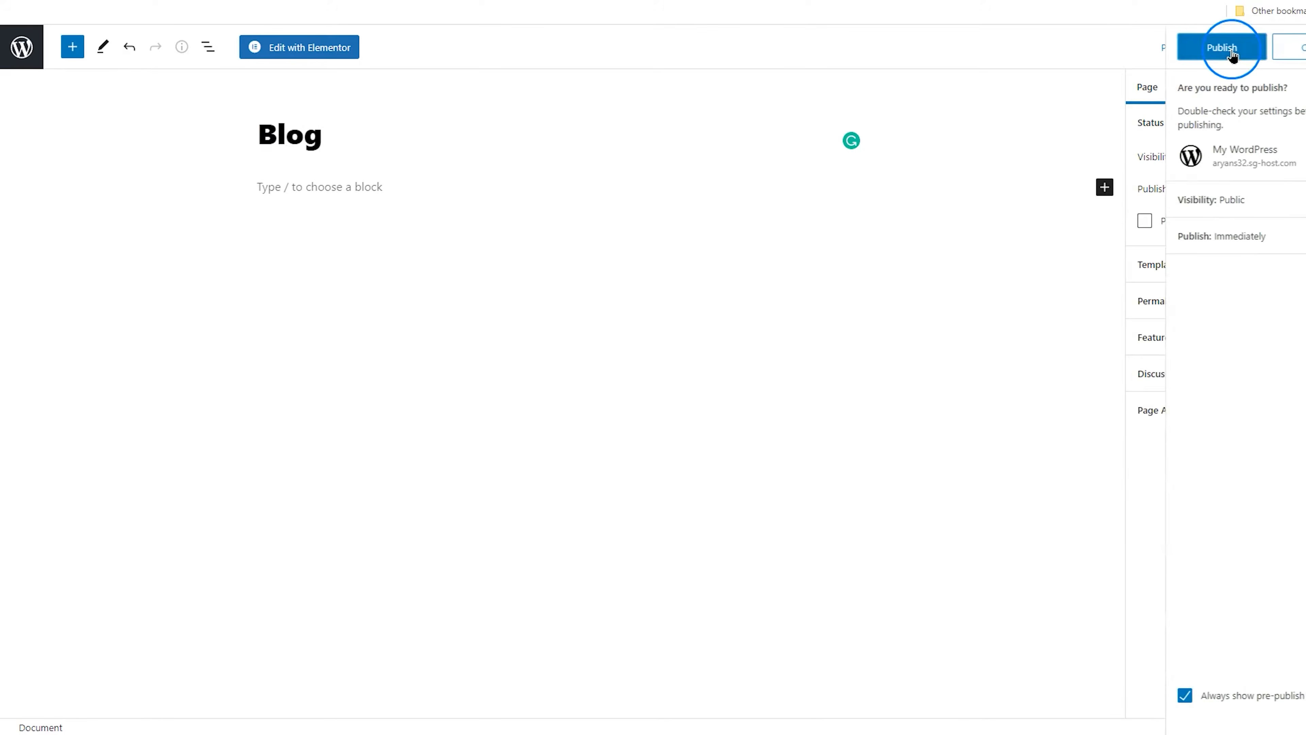
left_click(1173, 54)
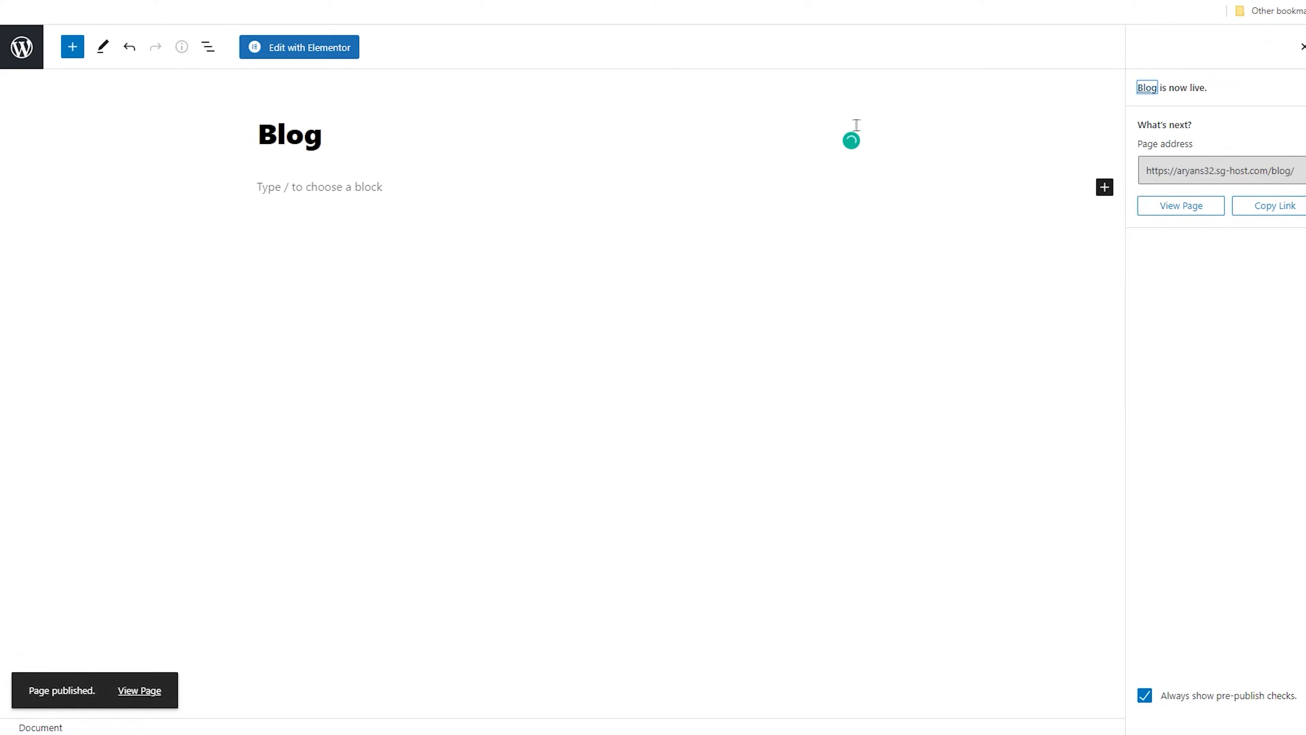
left_click(15, 57)
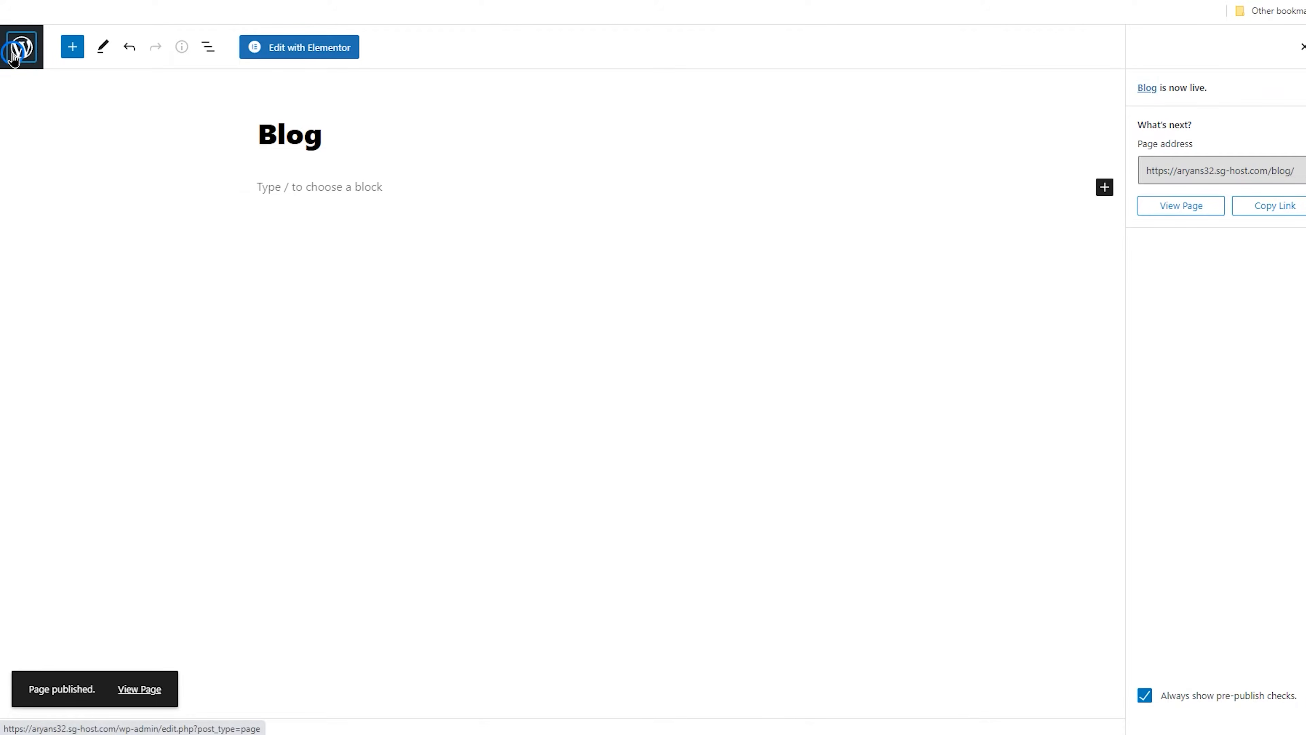
Create and publish a new page titled Contact us
scroll(246, 188, "down", 5)
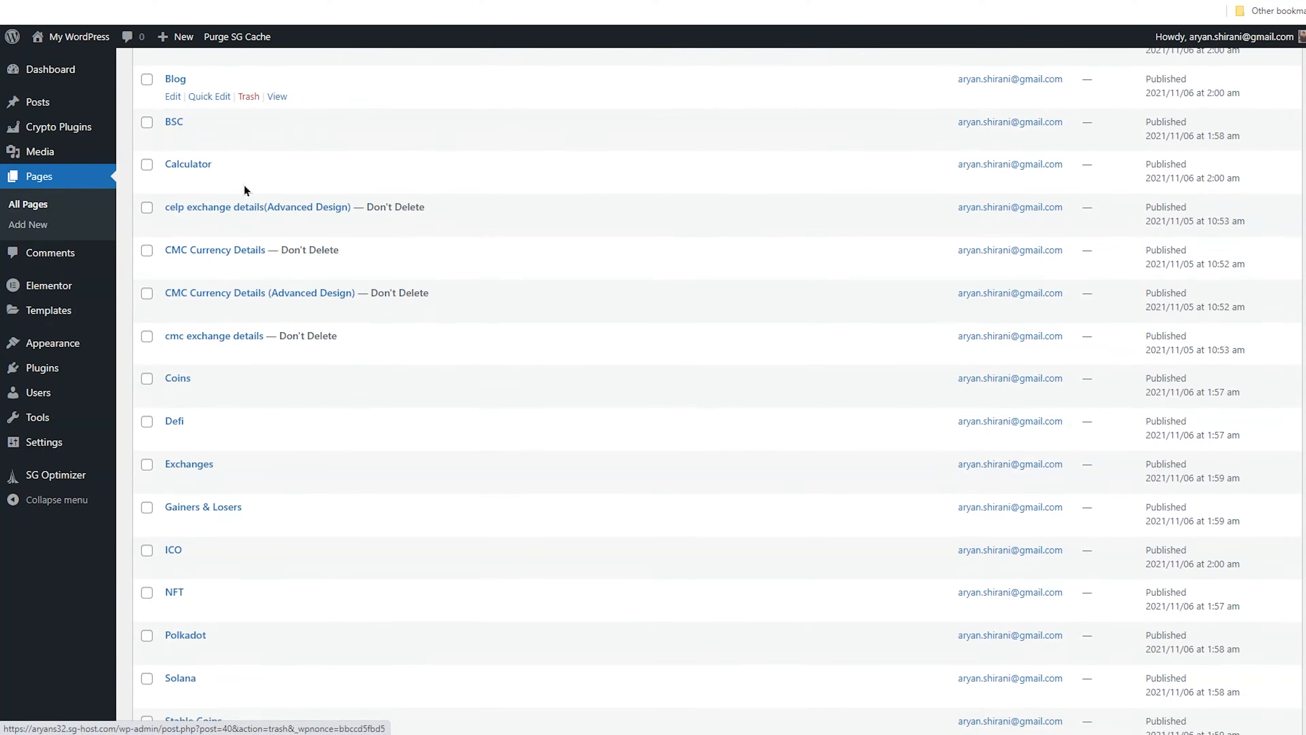
scroll(253, 200, "up", 5)
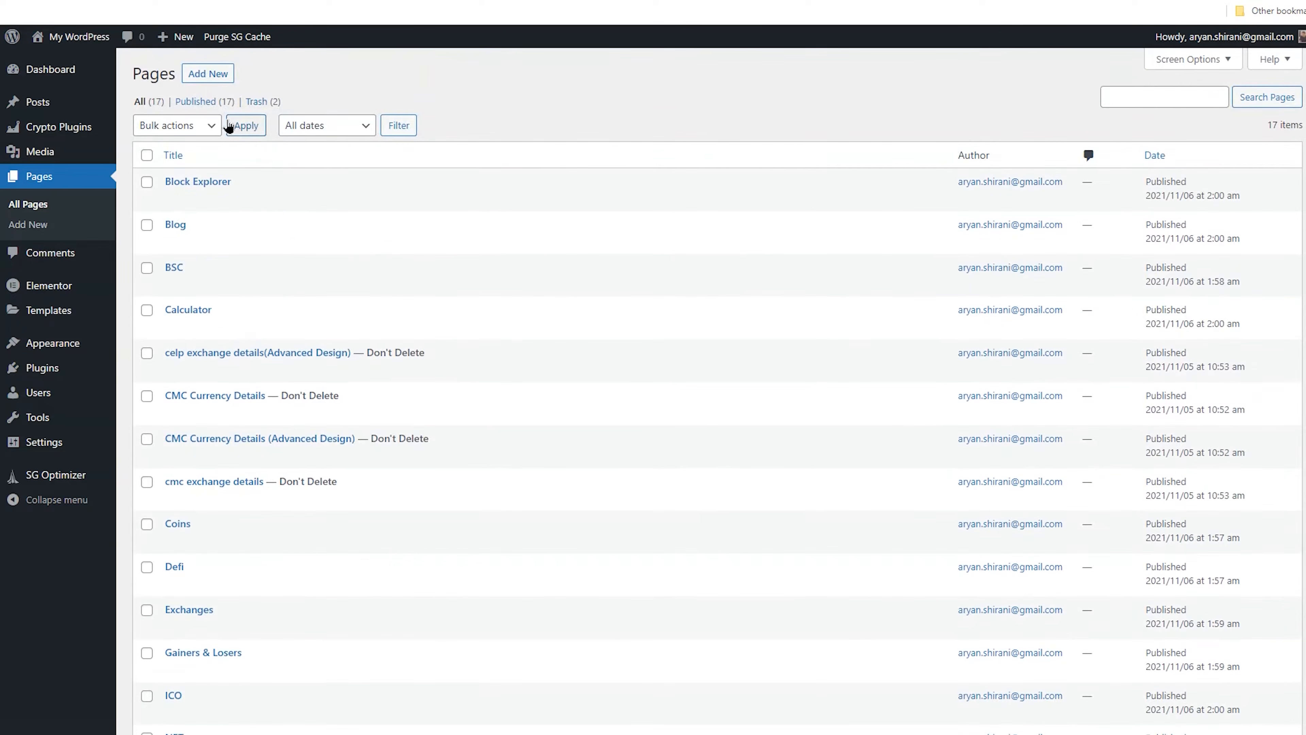
left_click(204, 76)
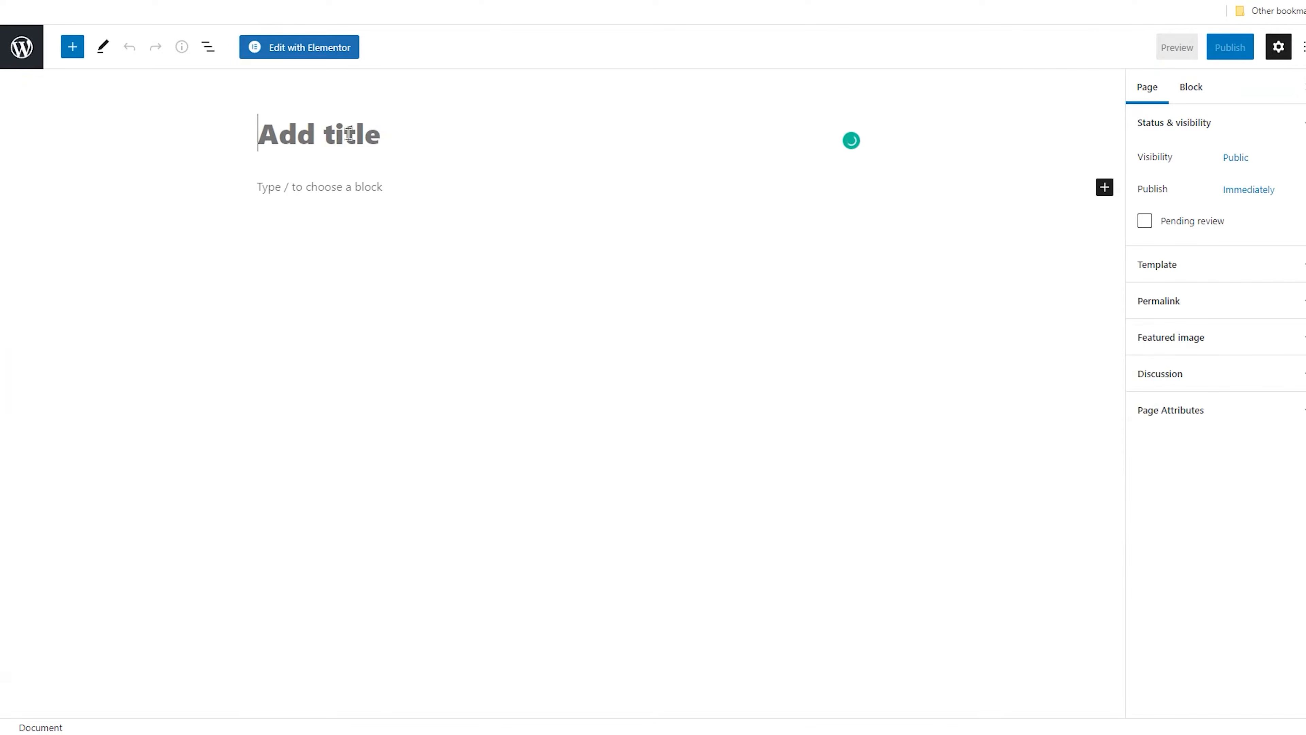
type("Contact us")
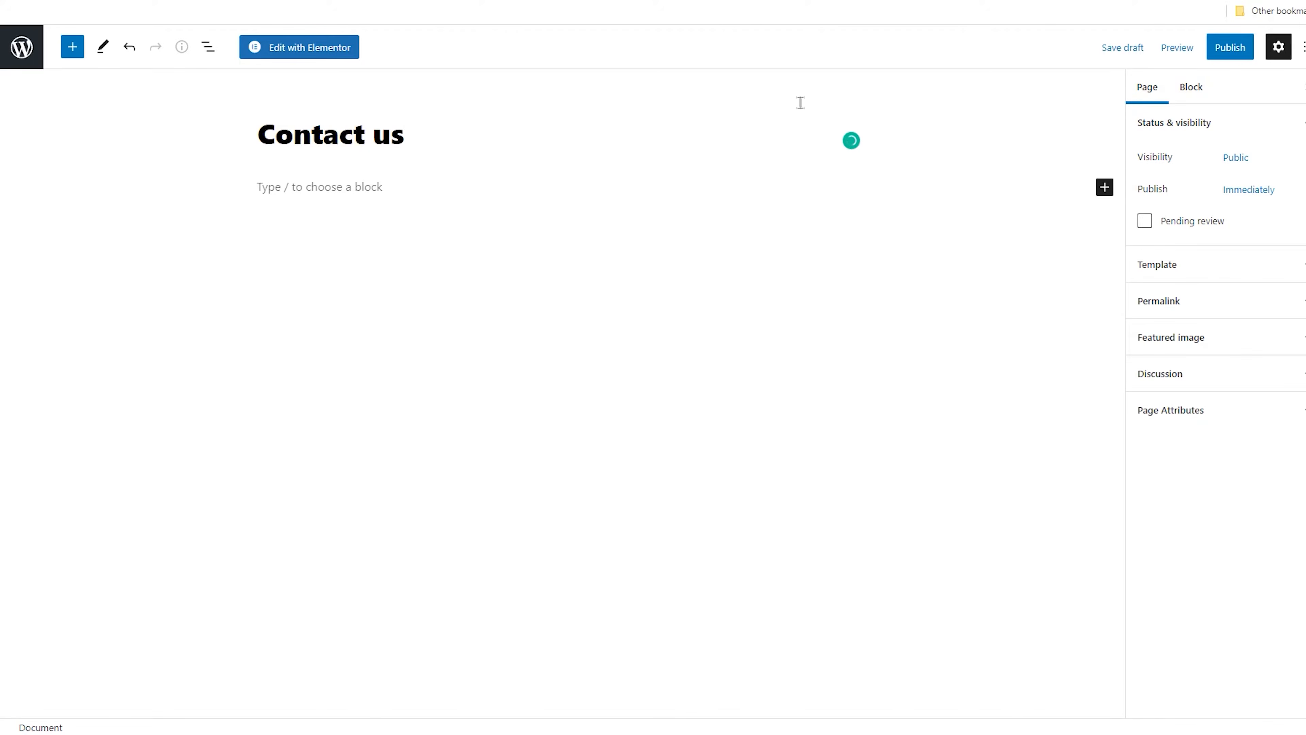
left_click(1230, 49)
left_click(1192, 48)
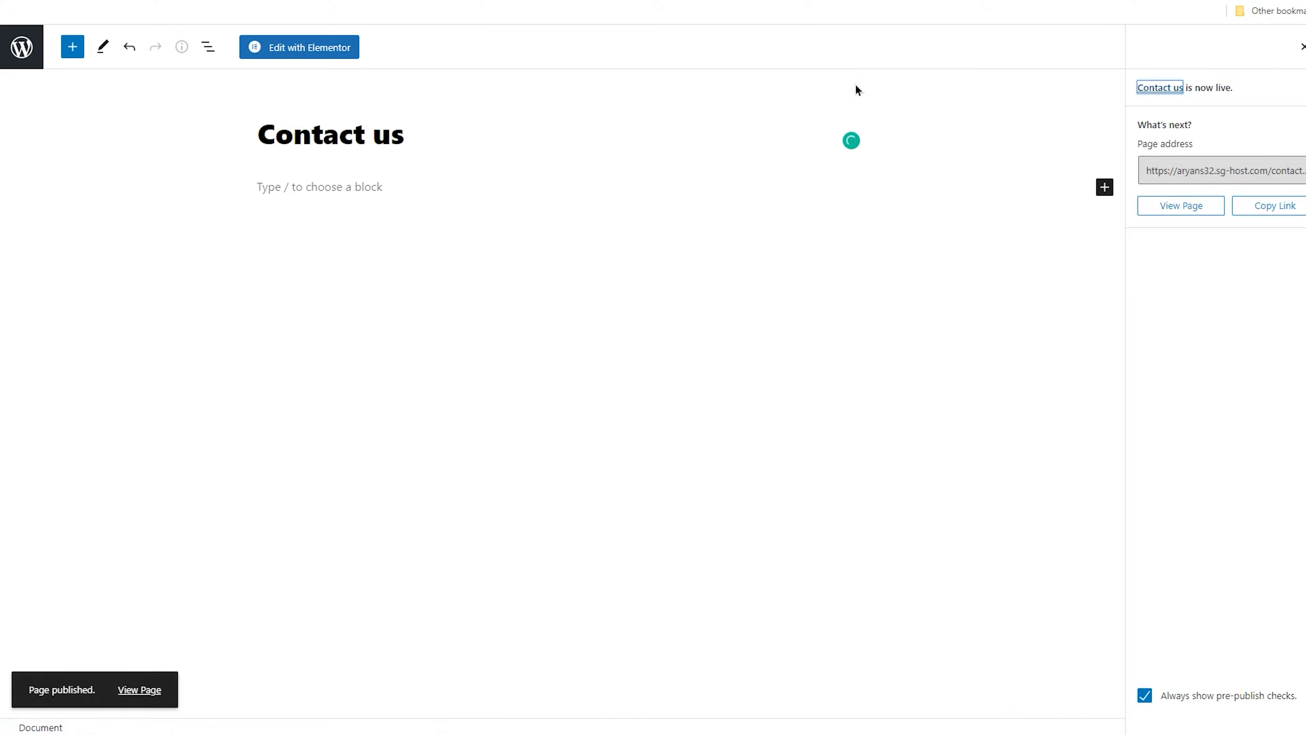
left_click(21, 47)
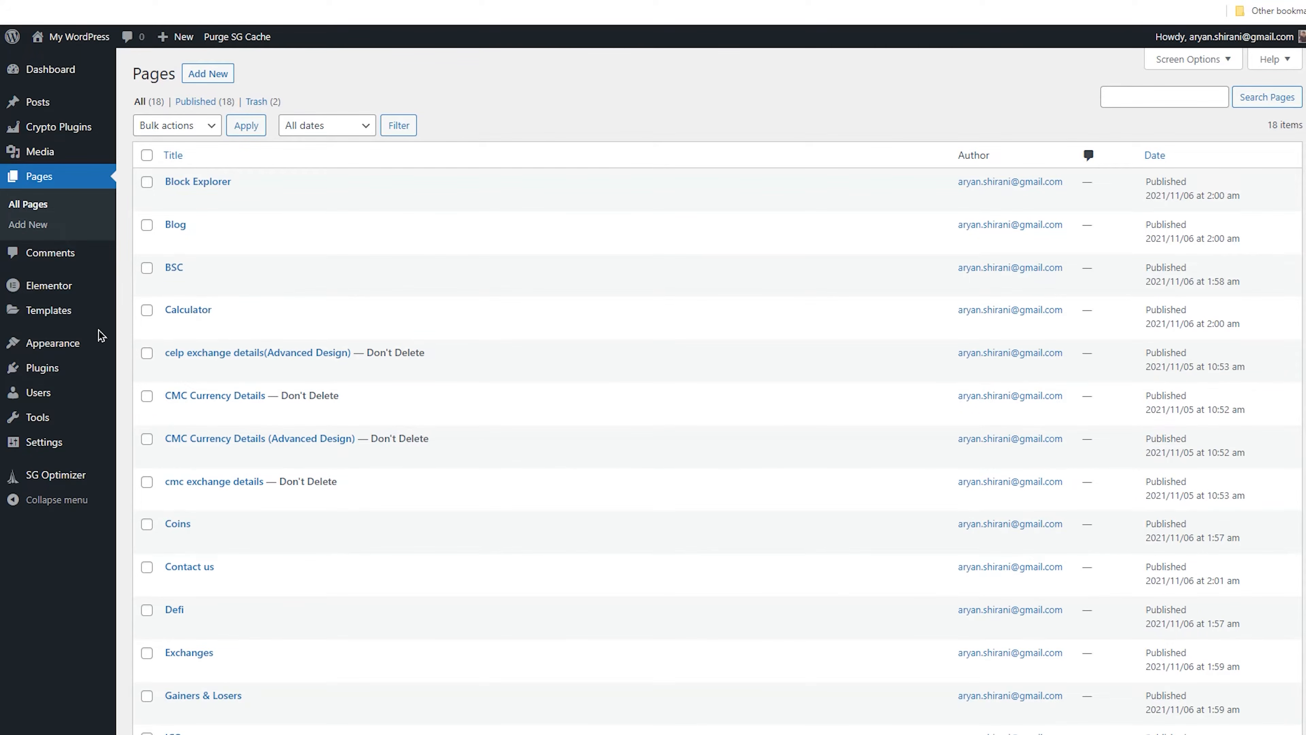
Create a new navigation menu named Header Menu
mouse_move(103, 343)
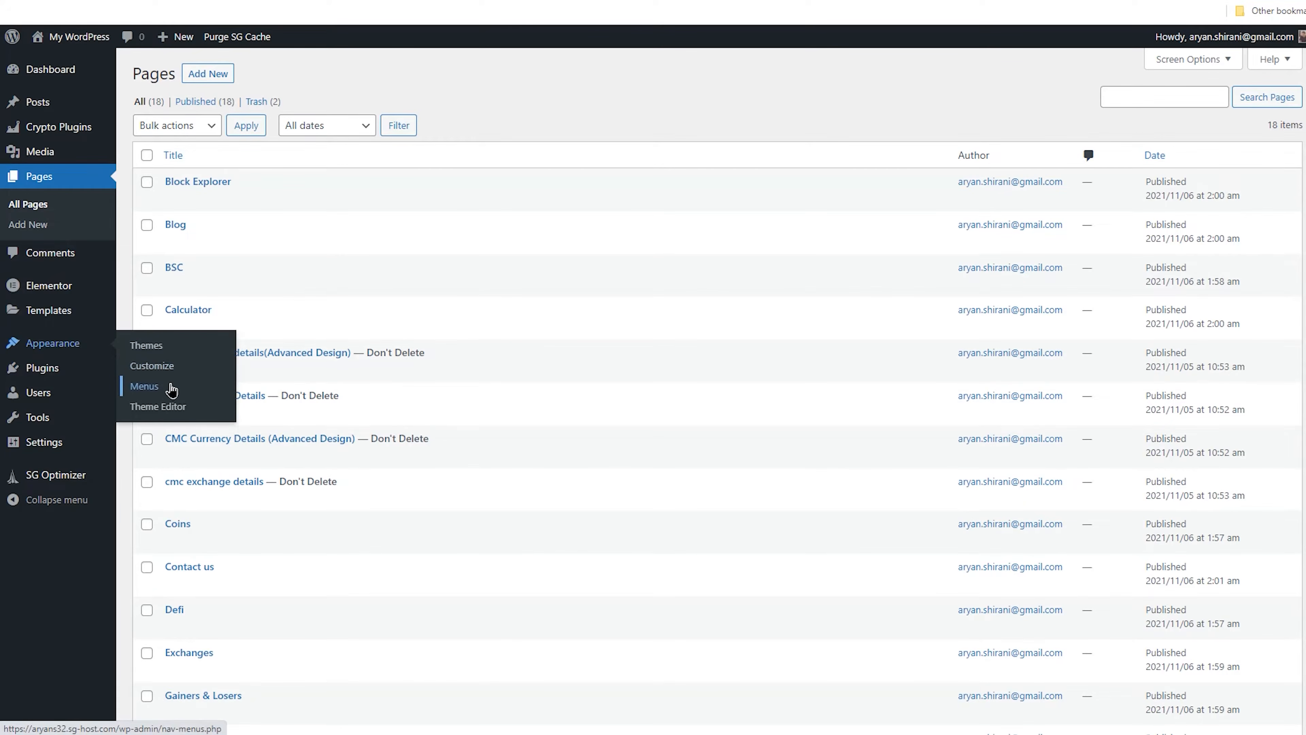
left_click(163, 383)
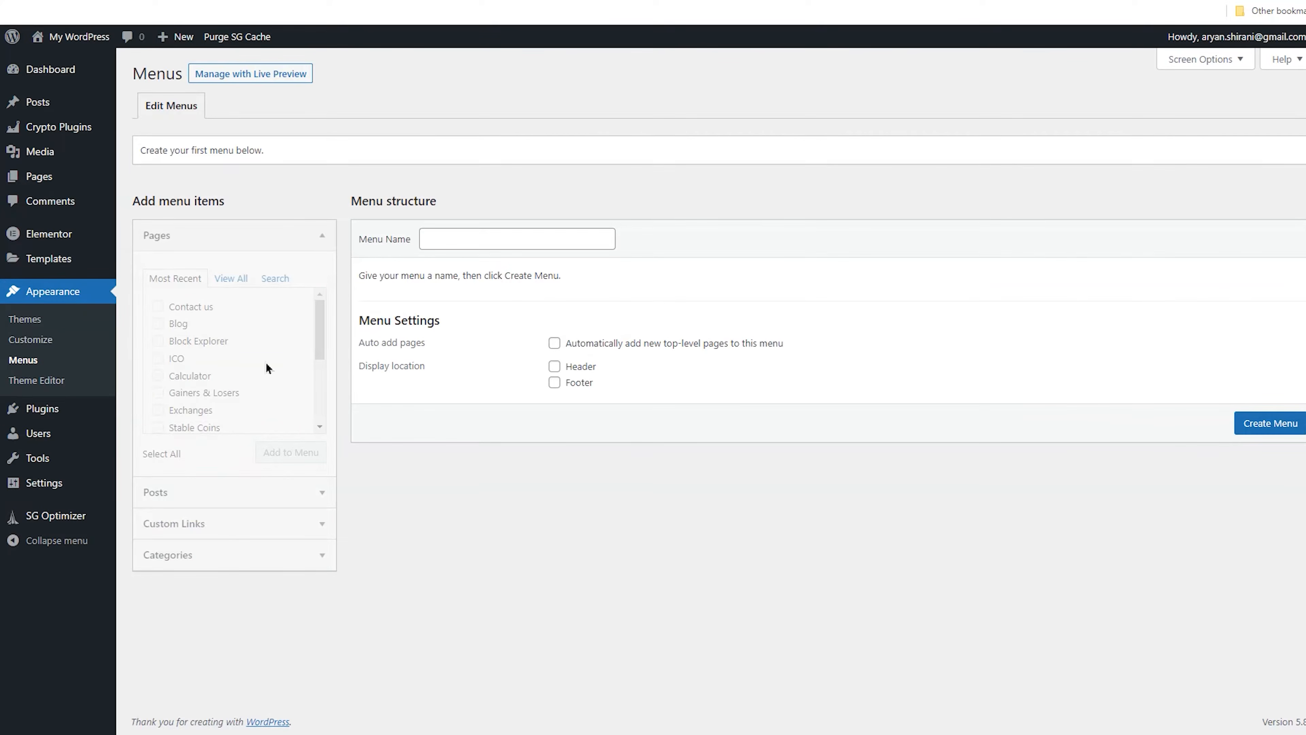
left_click(458, 240)
type("Header Menu")
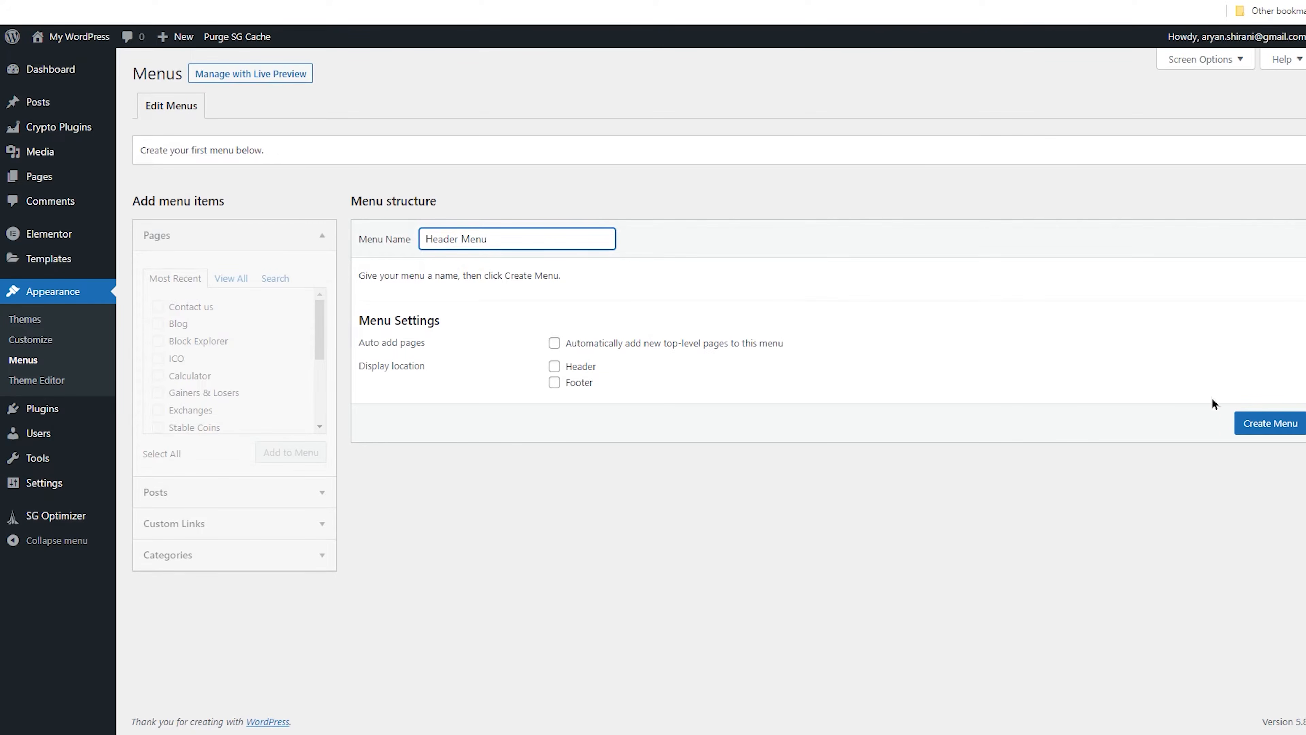
left_click(1262, 422)
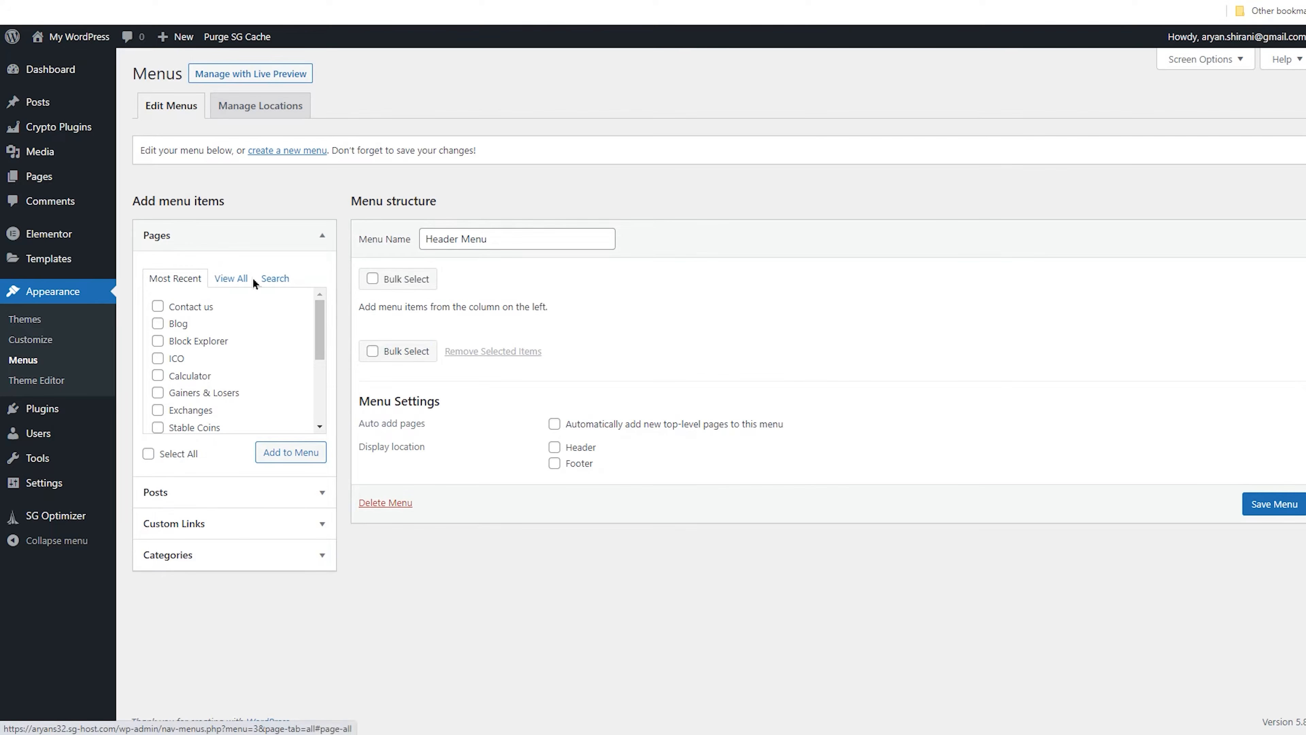
Tick the Coins, Defi, NFT, BSC, Solana, Polkadot, Stable Coins, Exchanges, Gainers & Losers, Calculator, ICO and Block Explorer pages
left_click(320, 309)
left_click_drag(320, 324, 327, 392)
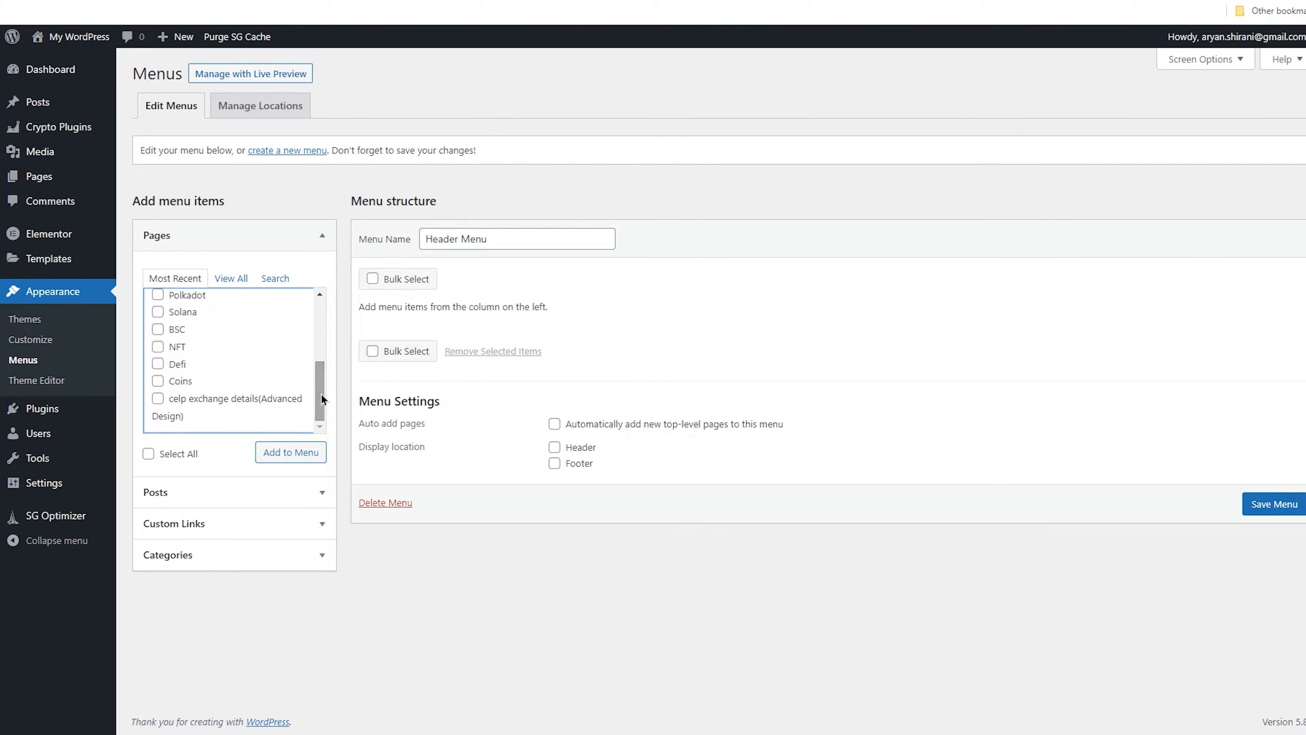
left_click(184, 381)
left_click(178, 365)
left_click(180, 344)
left_click(177, 329)
left_click(182, 312)
left_click(186, 295)
left_click(324, 369)
left_click_drag(320, 368, 320, 321)
left_click(182, 381)
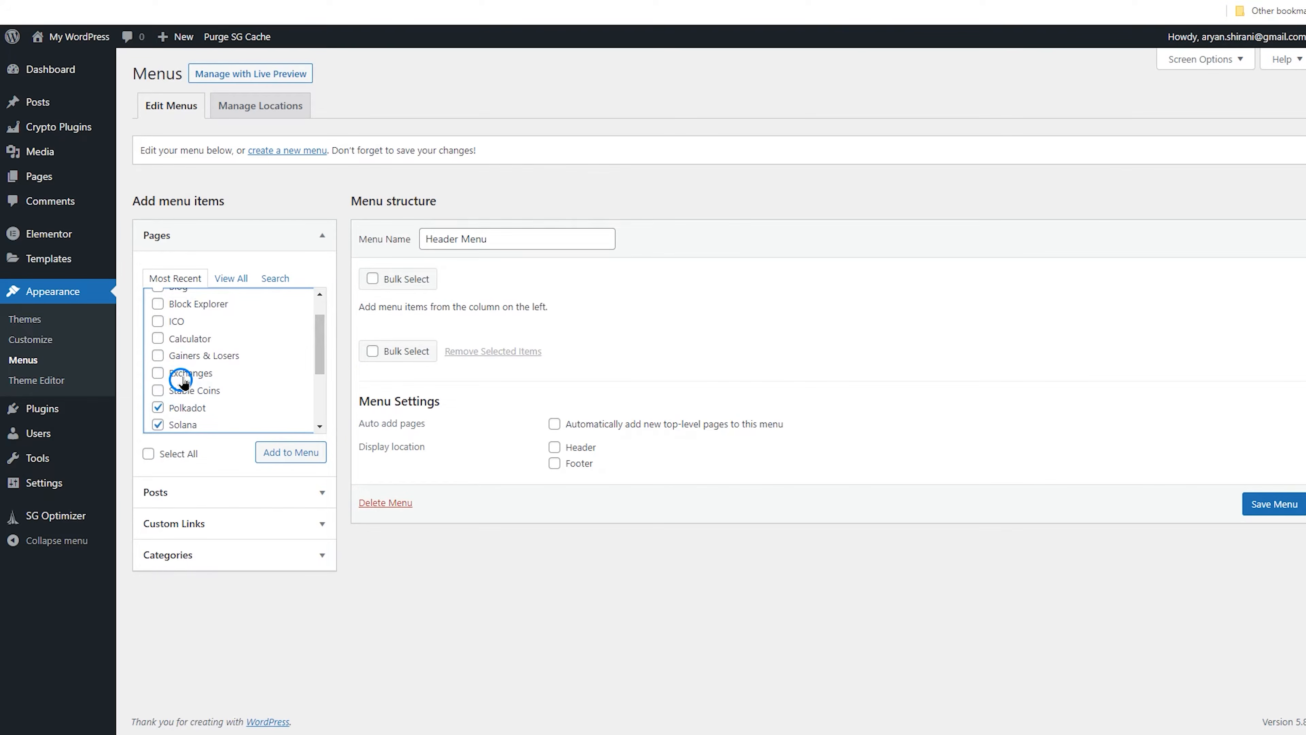
left_click(157, 374)
left_click(157, 356)
left_click(158, 340)
left_click(157, 321)
left_click(158, 304)
left_click(225, 313)
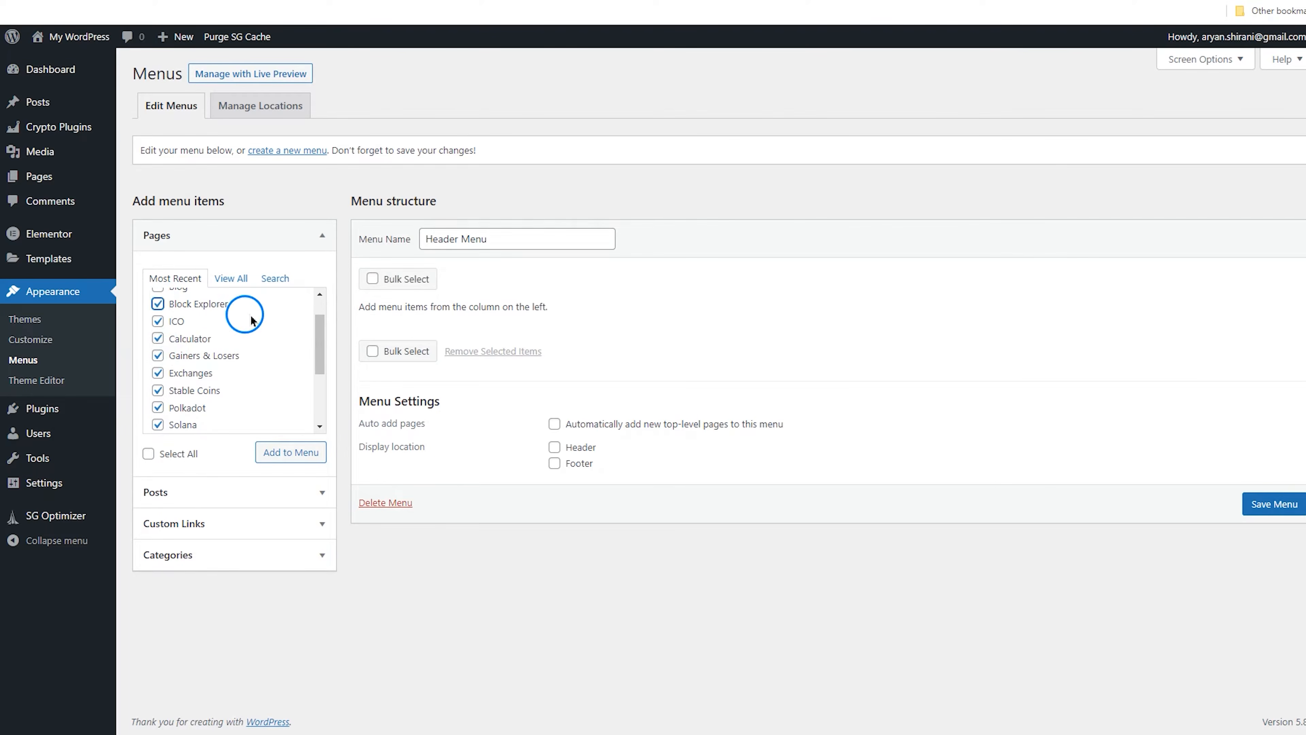
Tick the Blog and Contact us pages and add all selected pages to the Header Menu
left_click(321, 319)
left_click(319, 298)
left_click(318, 299)
left_click(159, 324)
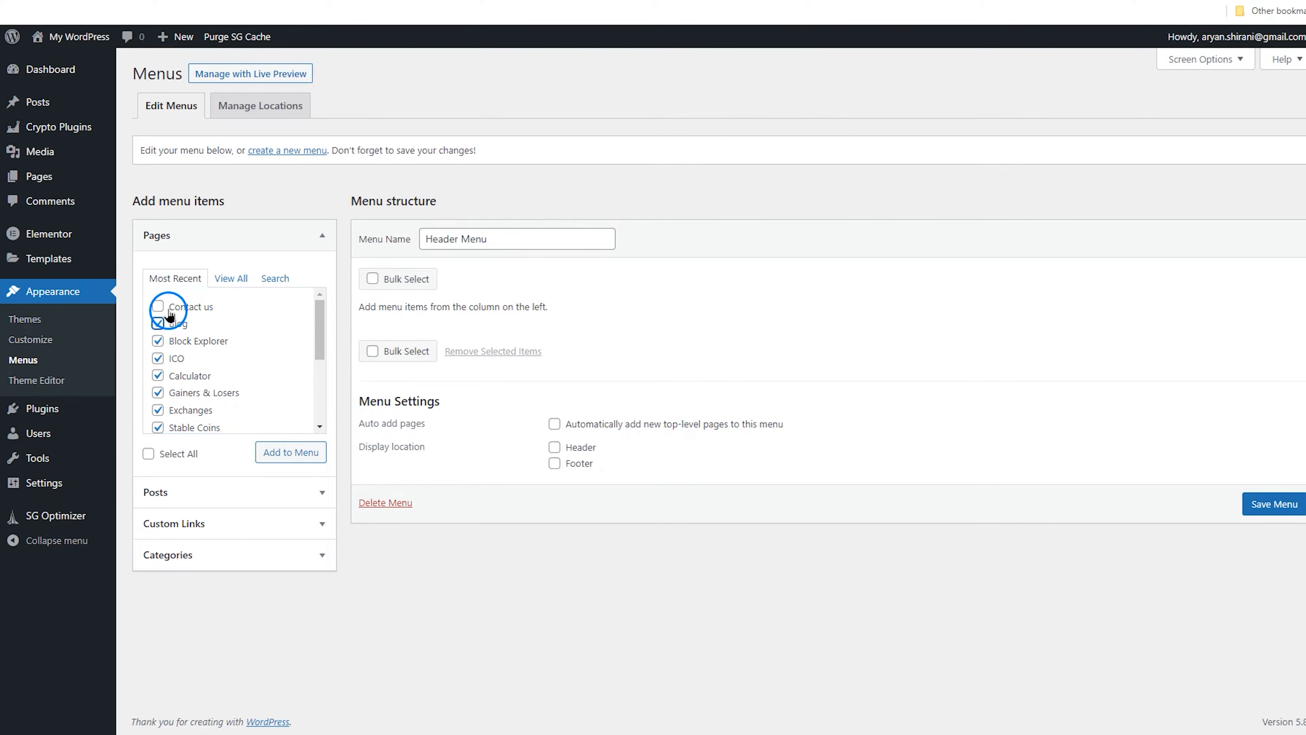
left_click(158, 307)
left_click(320, 327)
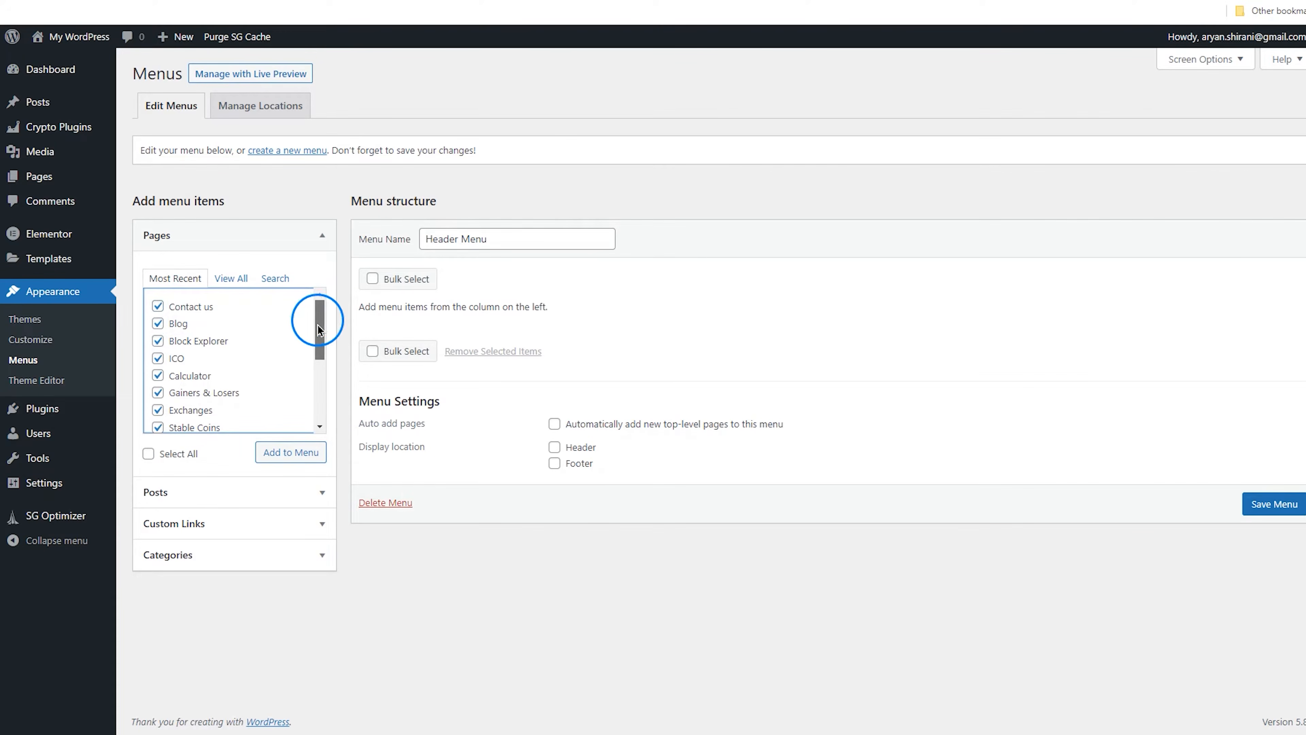
mouse_move(317, 351)
left_mouse_down()
mouse_move(329, 423)
mouse_move(331, 340)
left_mouse_up()
left_click(302, 449)
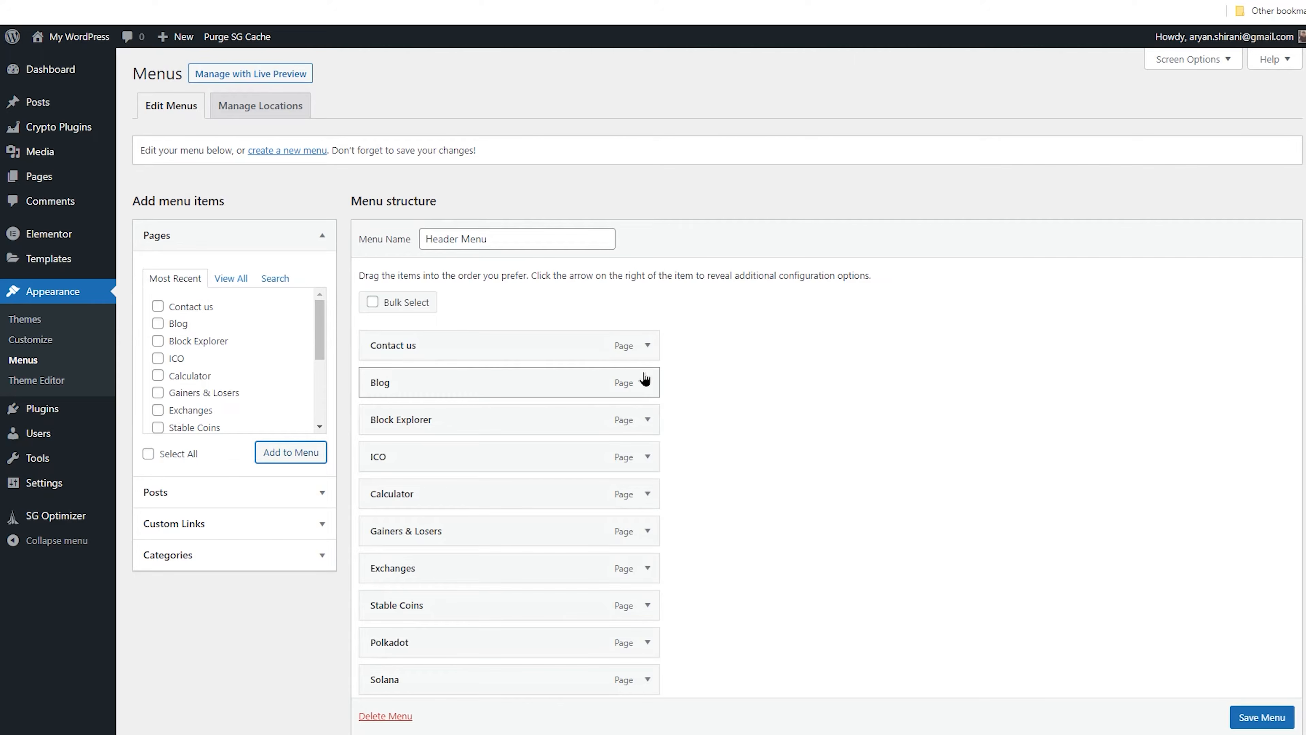
Move Coins to the top of the Header Menu and nest Defi, NFT, BSC, Solana, Polkadot and Stable Coins as its sub items
scroll(667, 358, "down", 3)
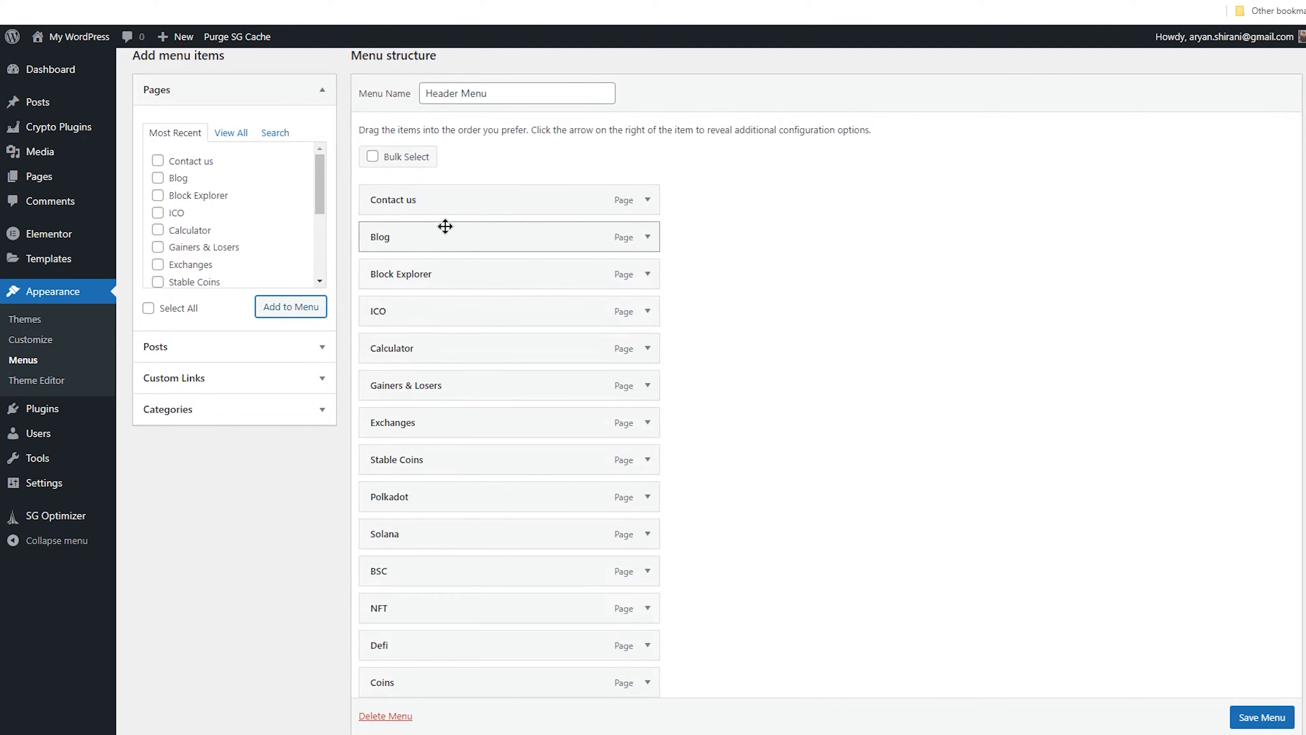
left_click_drag(422, 206, 430, 257)
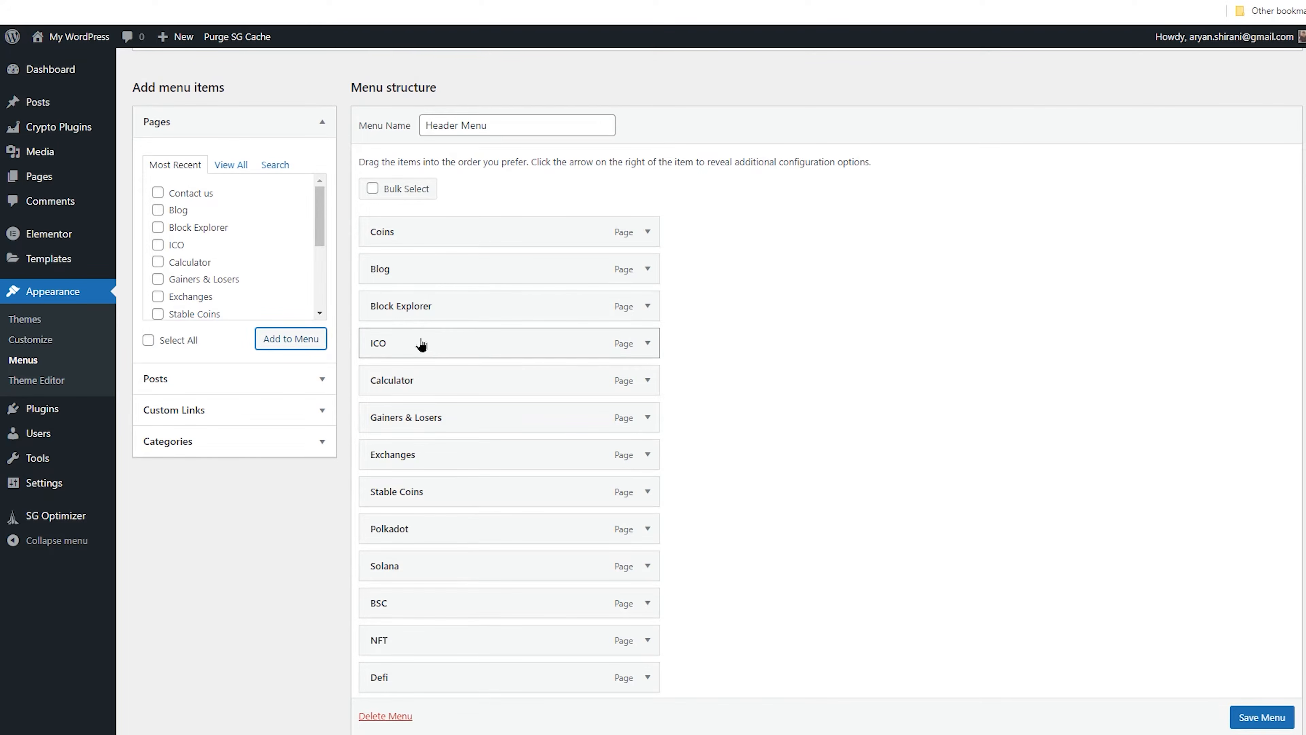
left_click_drag(434, 347, 434, 277)
left_click_drag(432, 344, 458, 260)
left_click_drag(456, 247, 456, 247)
left_click_drag(510, 676, 466, 306)
left_click_drag(489, 639, 485, 341)
left_click_drag(440, 675, 472, 346)
scroll(472, 345, "down", 1)
left_click_drag(455, 567, 507, 345)
left_click_drag(465, 597, 495, 383)
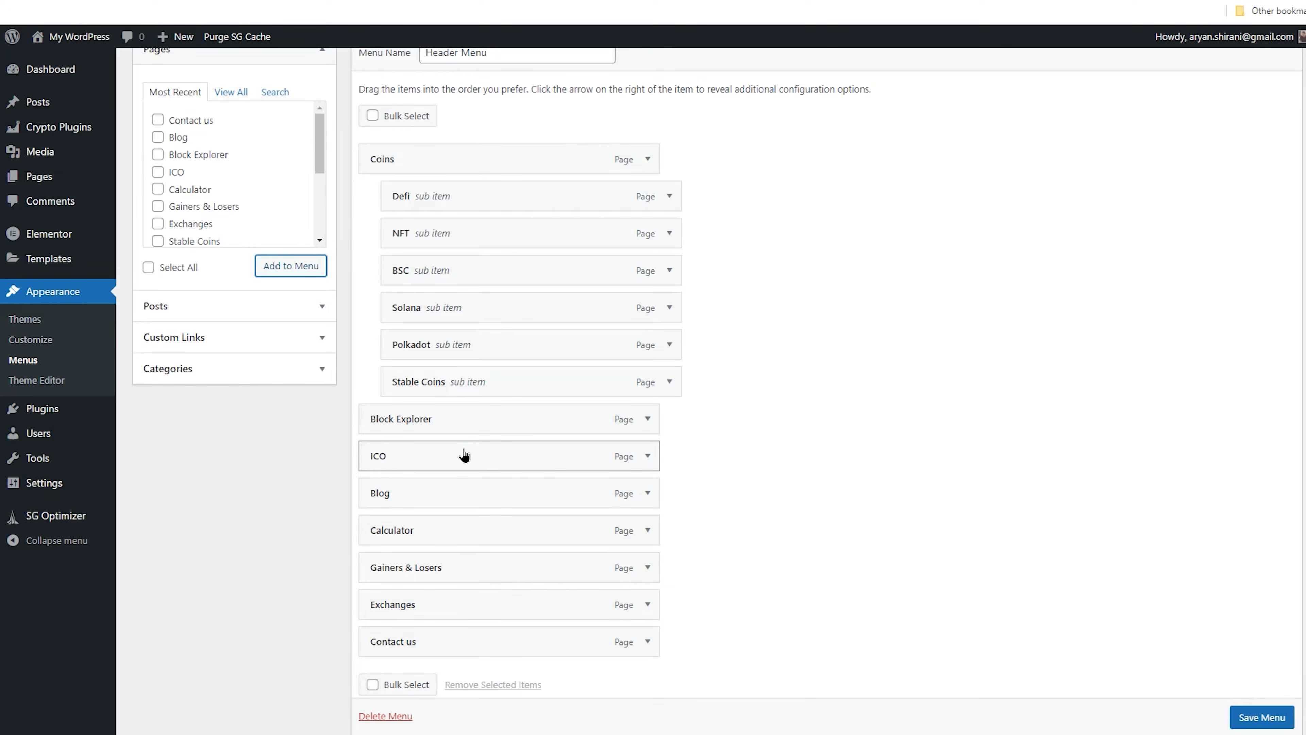
Reorder the remaining top-level items, moving Blog down and Gainers & Losers up, and save the menu
left_click_drag(461, 496, 465, 607)
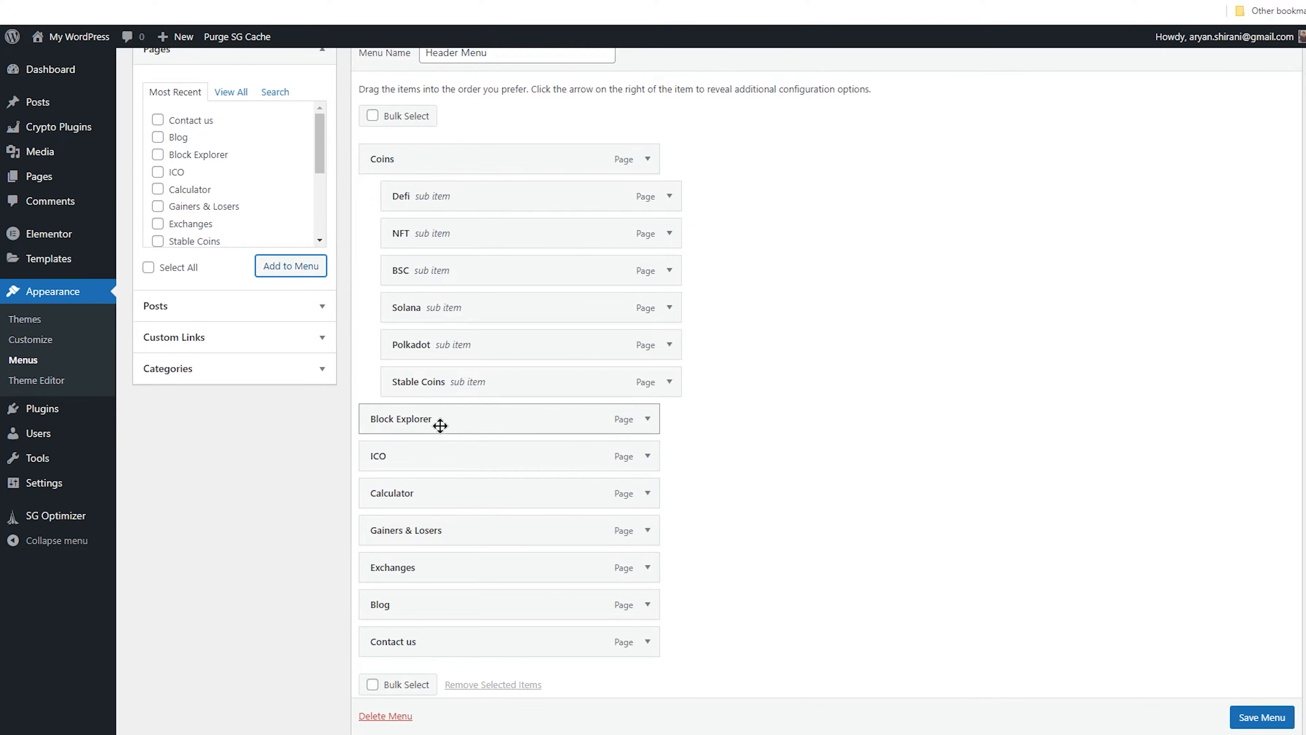
scroll(531, 589, "down", 1)
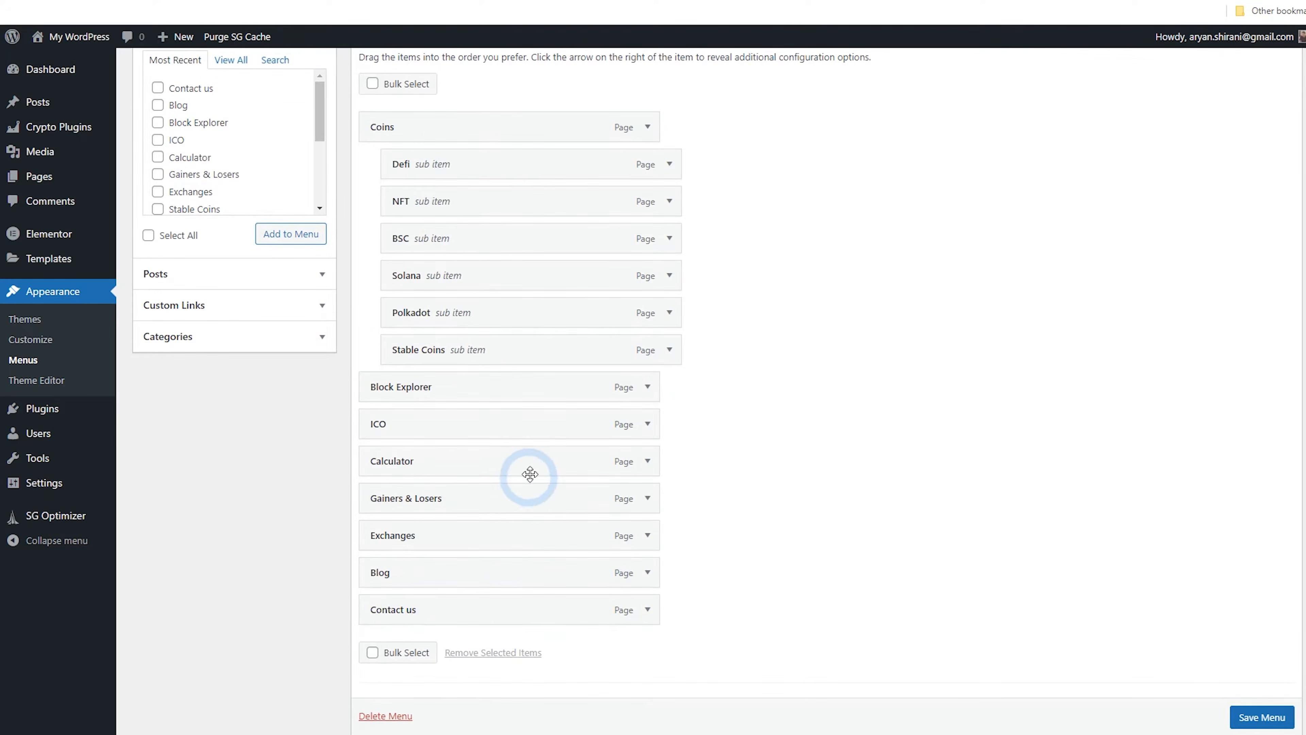
left_click_drag(420, 510, 422, 391)
left_click_drag(458, 437, 460, 466)
left_click(1277, 725)
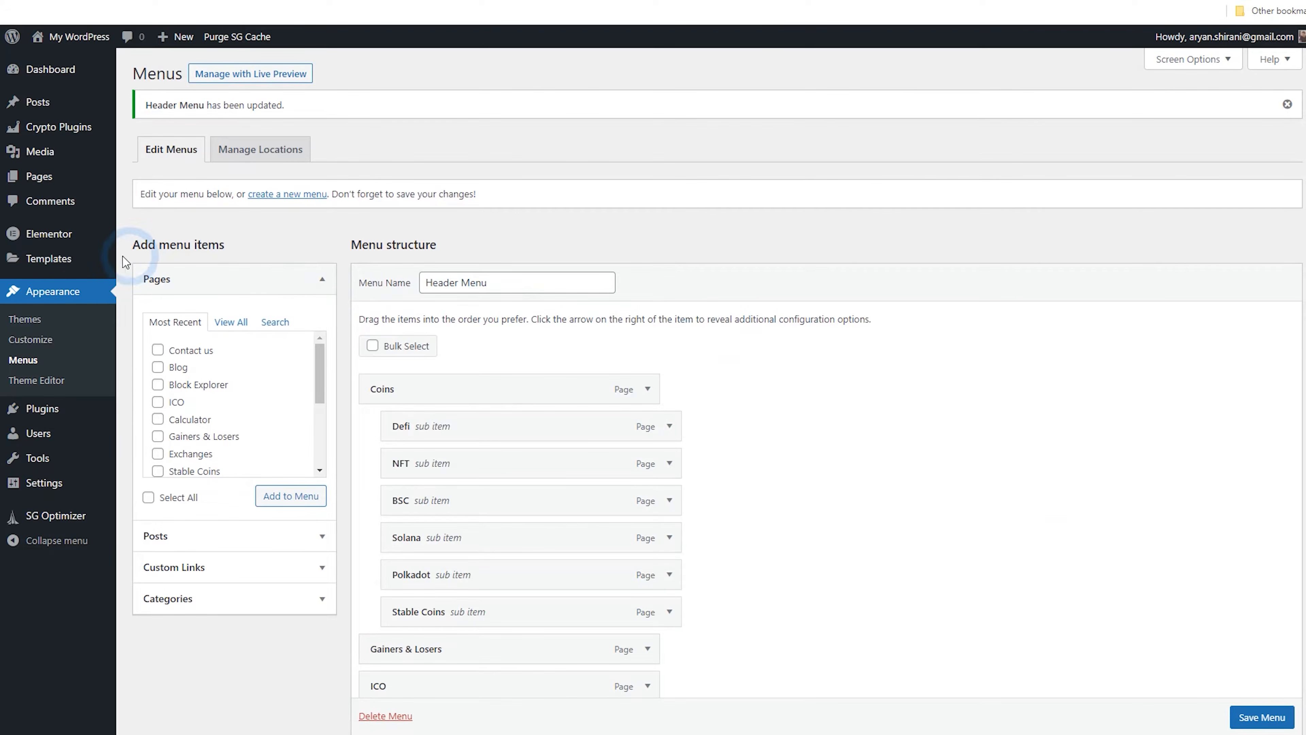
Open the Theme Builder and start a new Header template, closing the block library
mouse_move(41, 257)
left_click(177, 303)
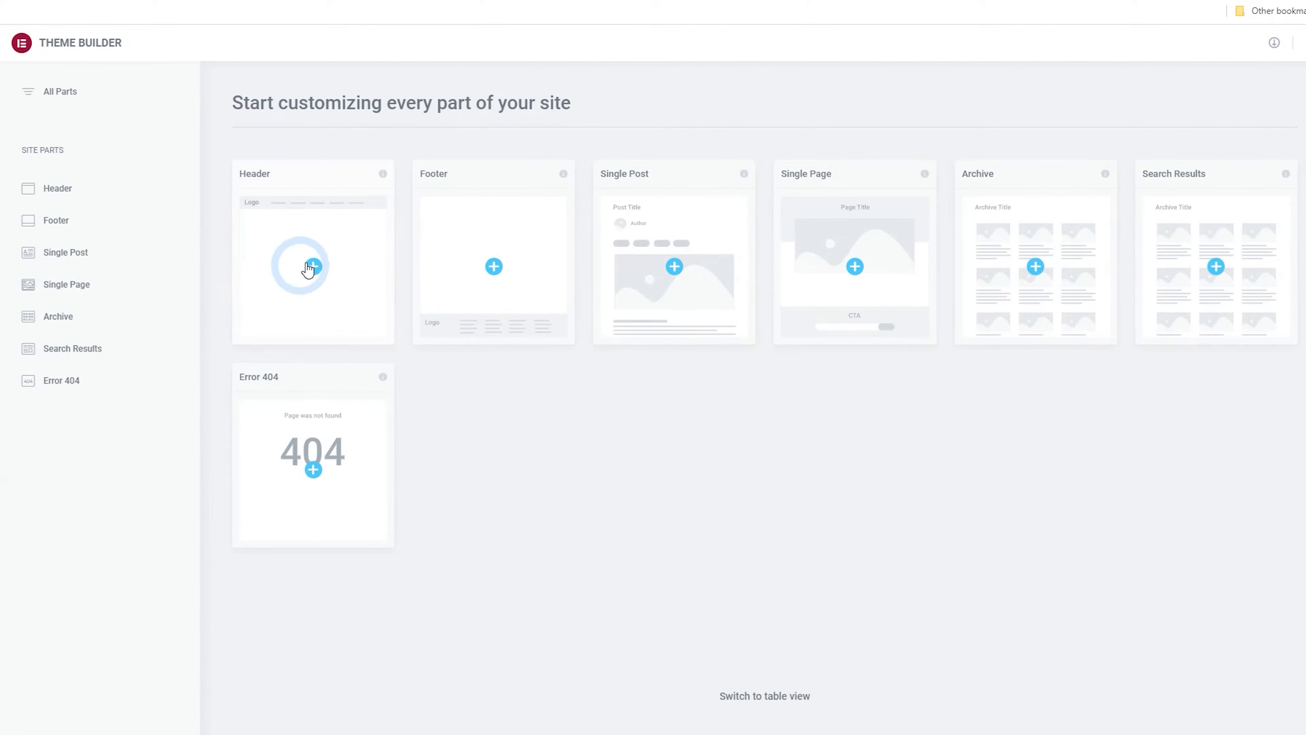
left_click(314, 266)
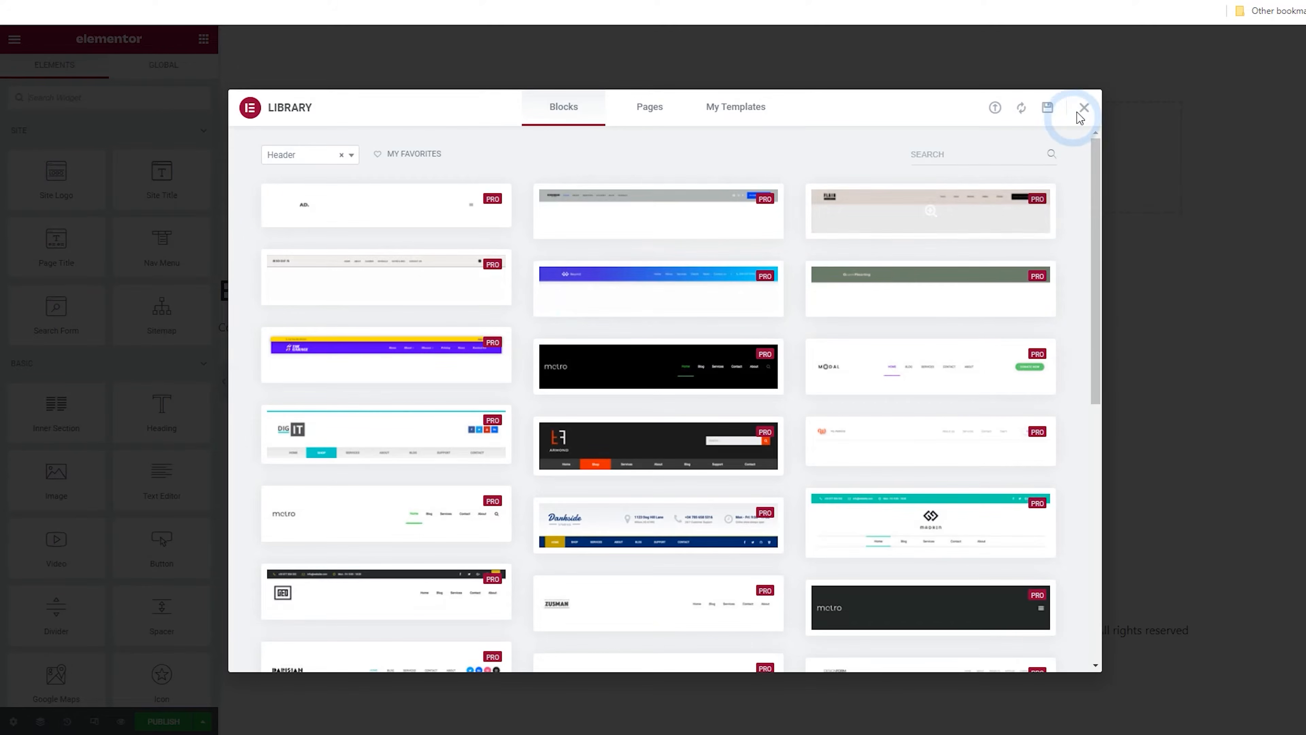
left_click(1084, 109)
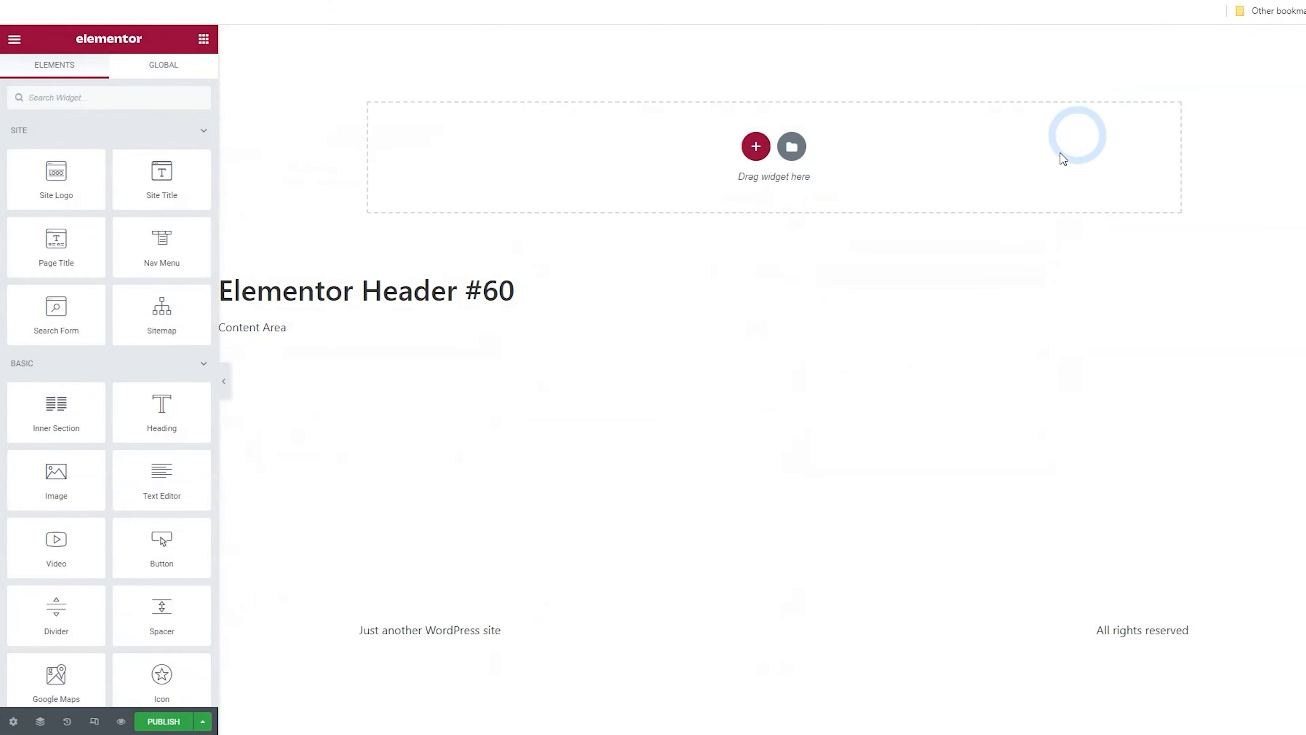
Add a single-column section to the header and add a second column to it
left_click(755, 149)
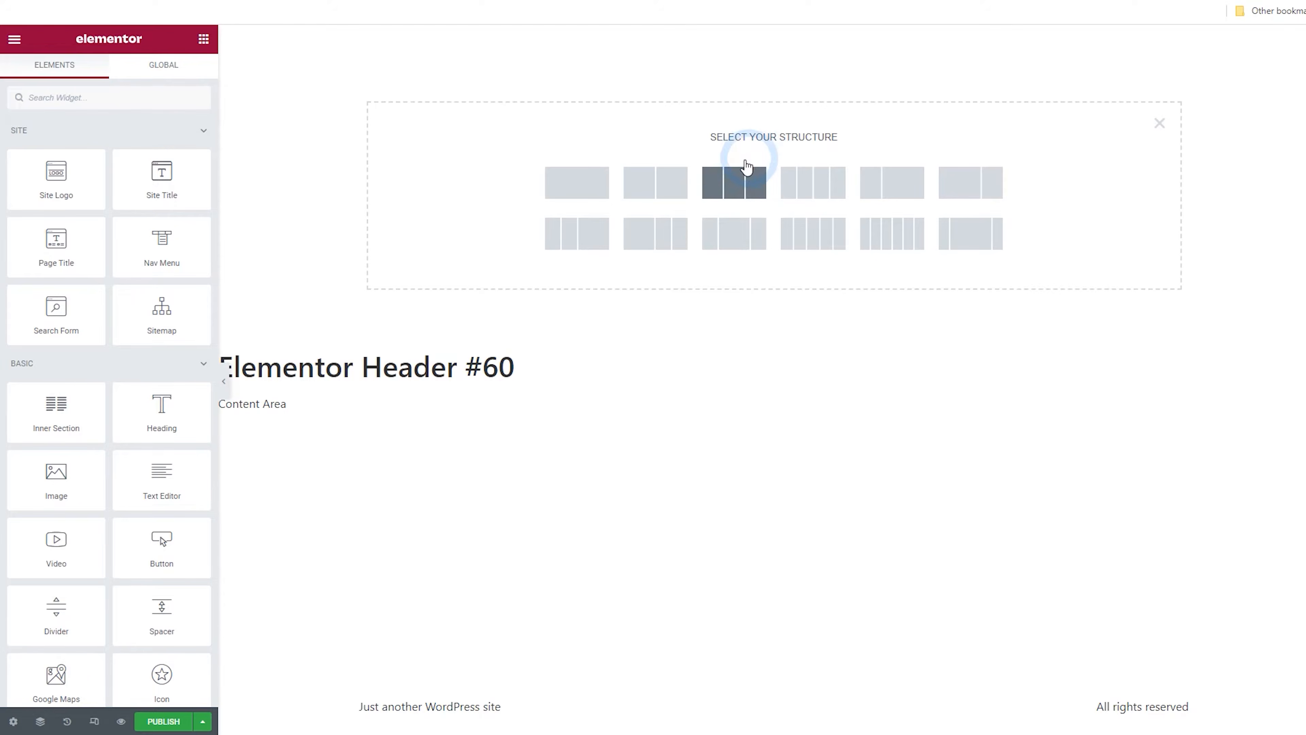
left_click(593, 195)
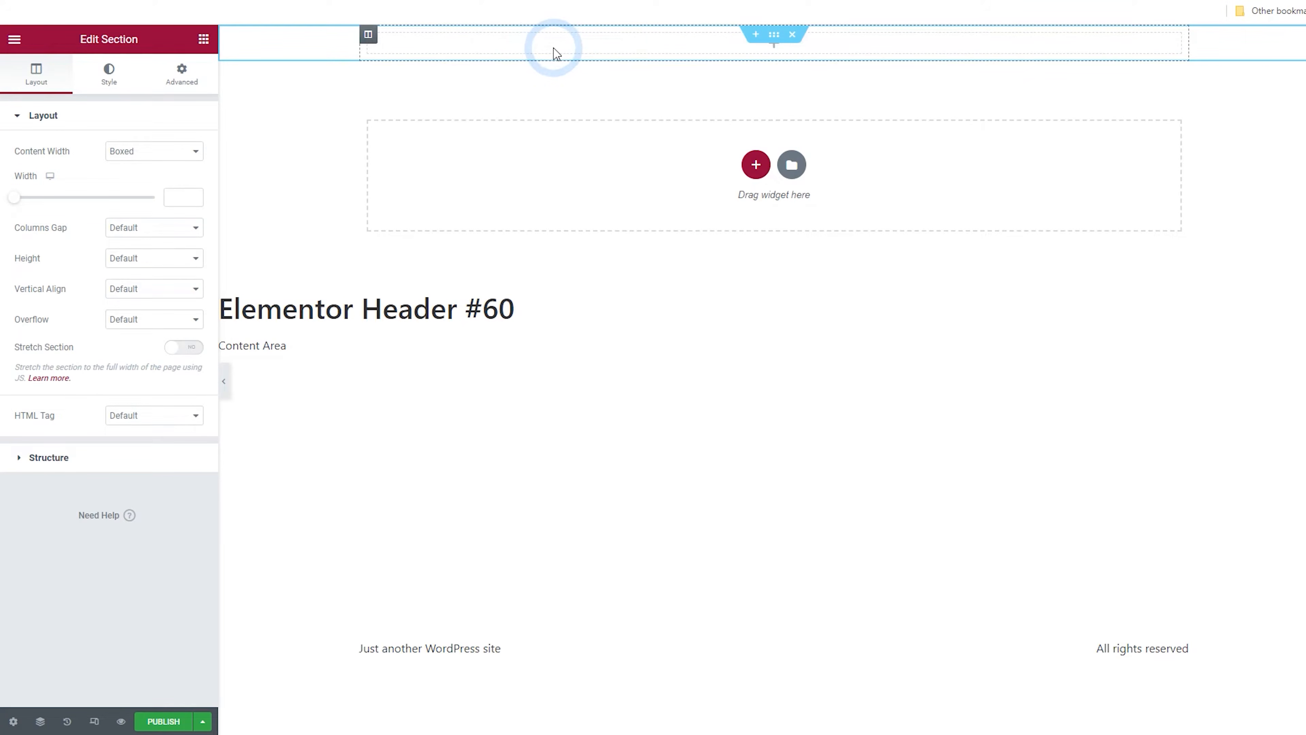
right_click(372, 42)
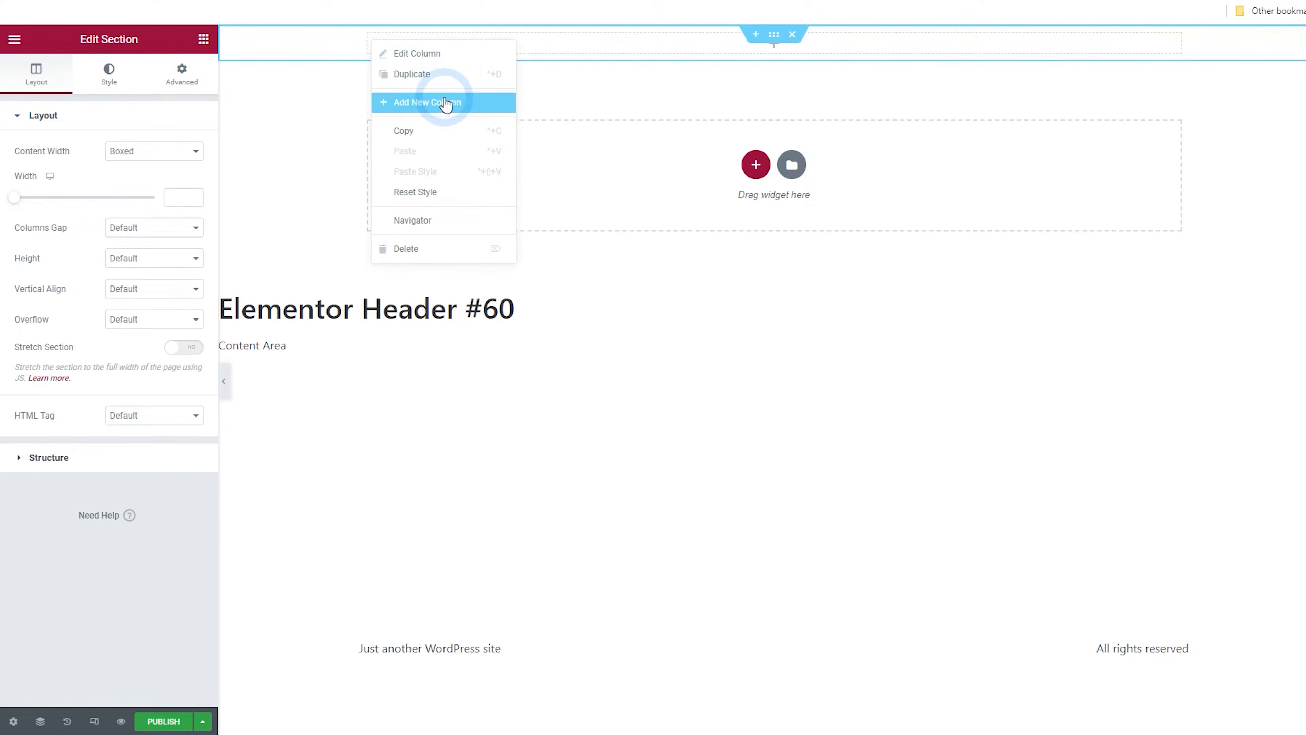
left_click(426, 75)
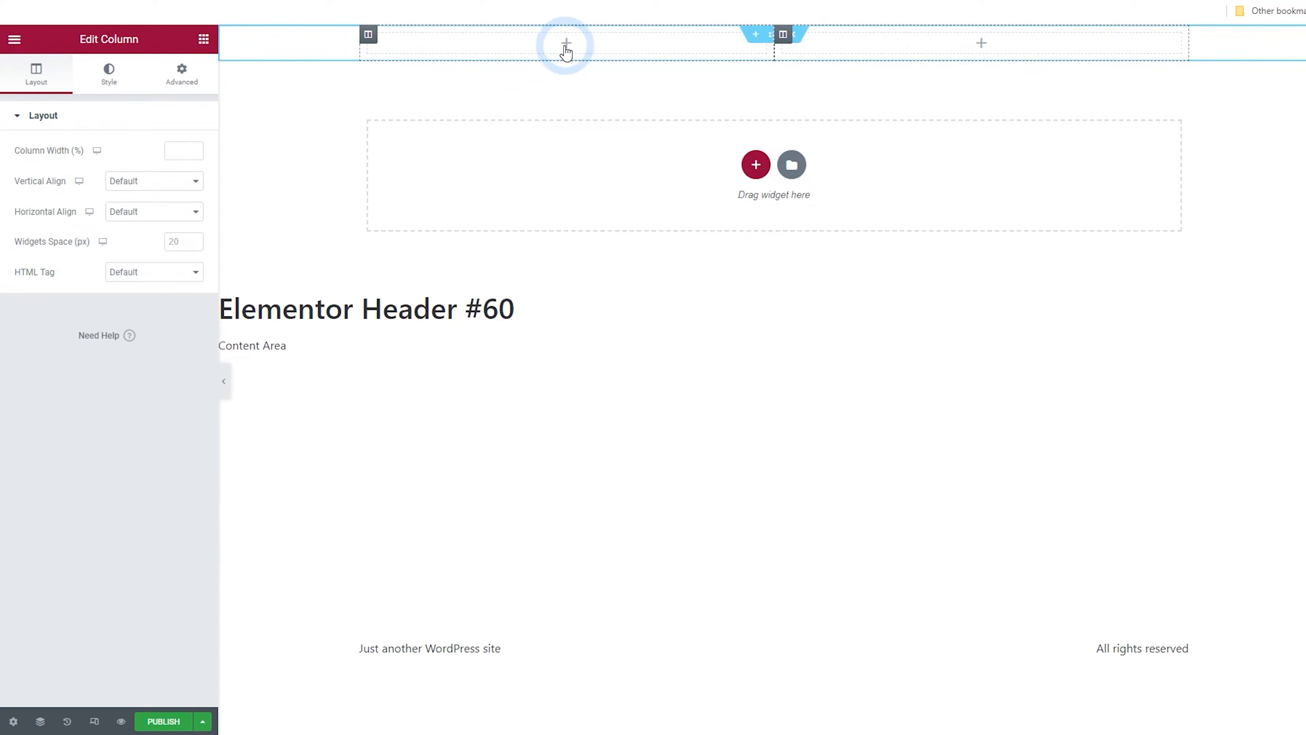
Place a Heading widget in the first column with the title Coinmarket
left_click(15, 46)
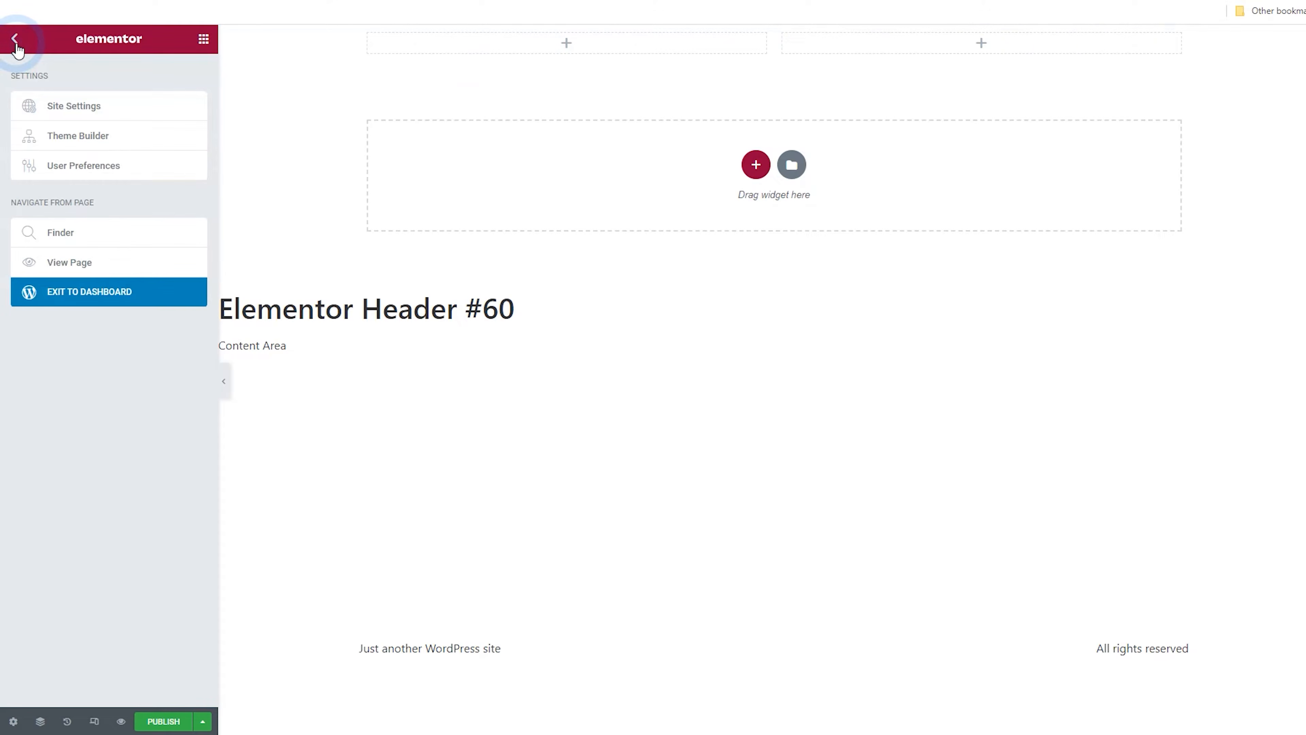
left_click(17, 47)
left_click(95, 92)
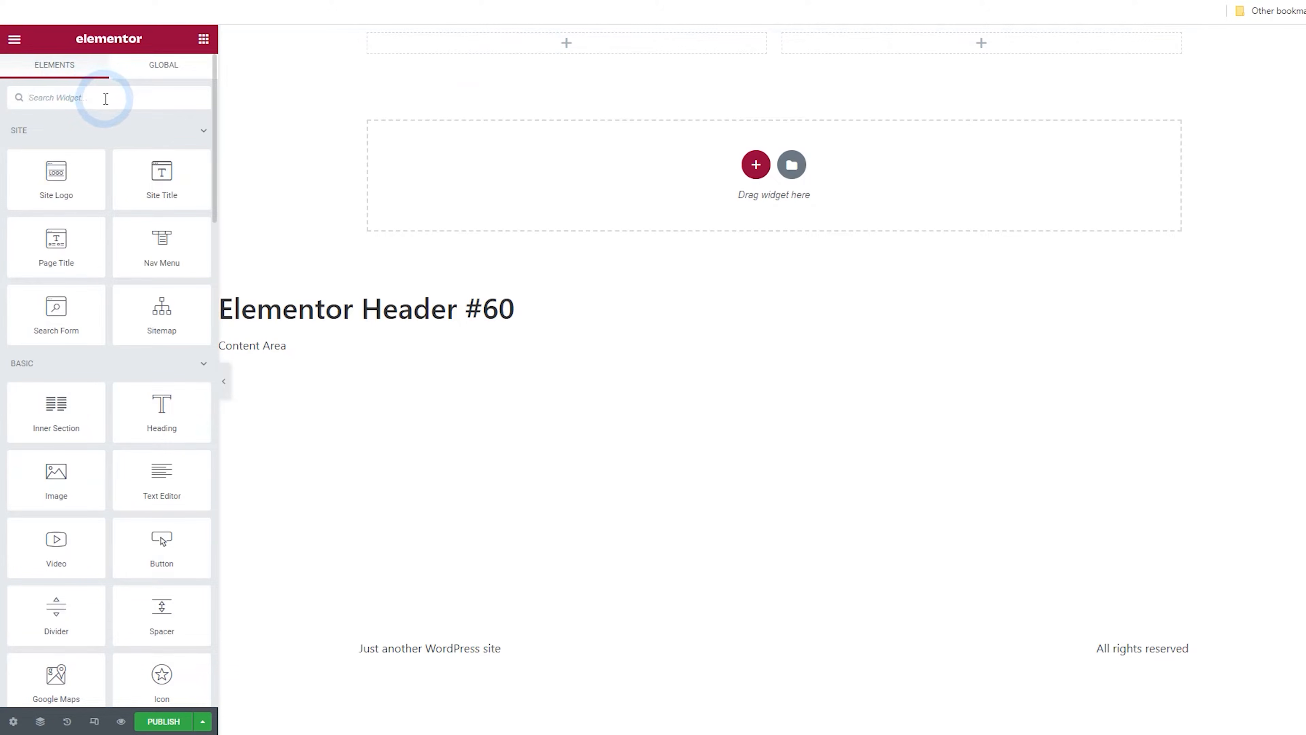
left_click_drag(162, 406, 417, 52)
left_click(162, 160)
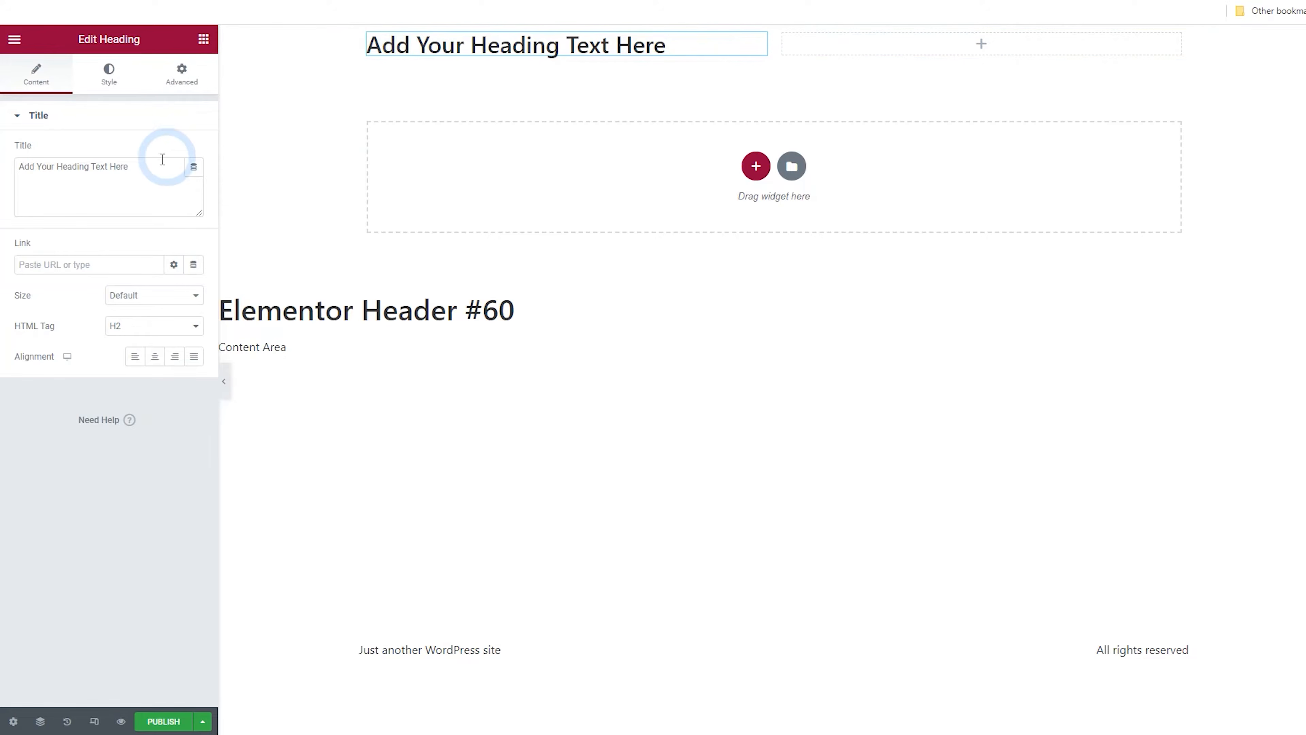
left_click_drag(115, 169, 7, 177)
type("Coinmarket")
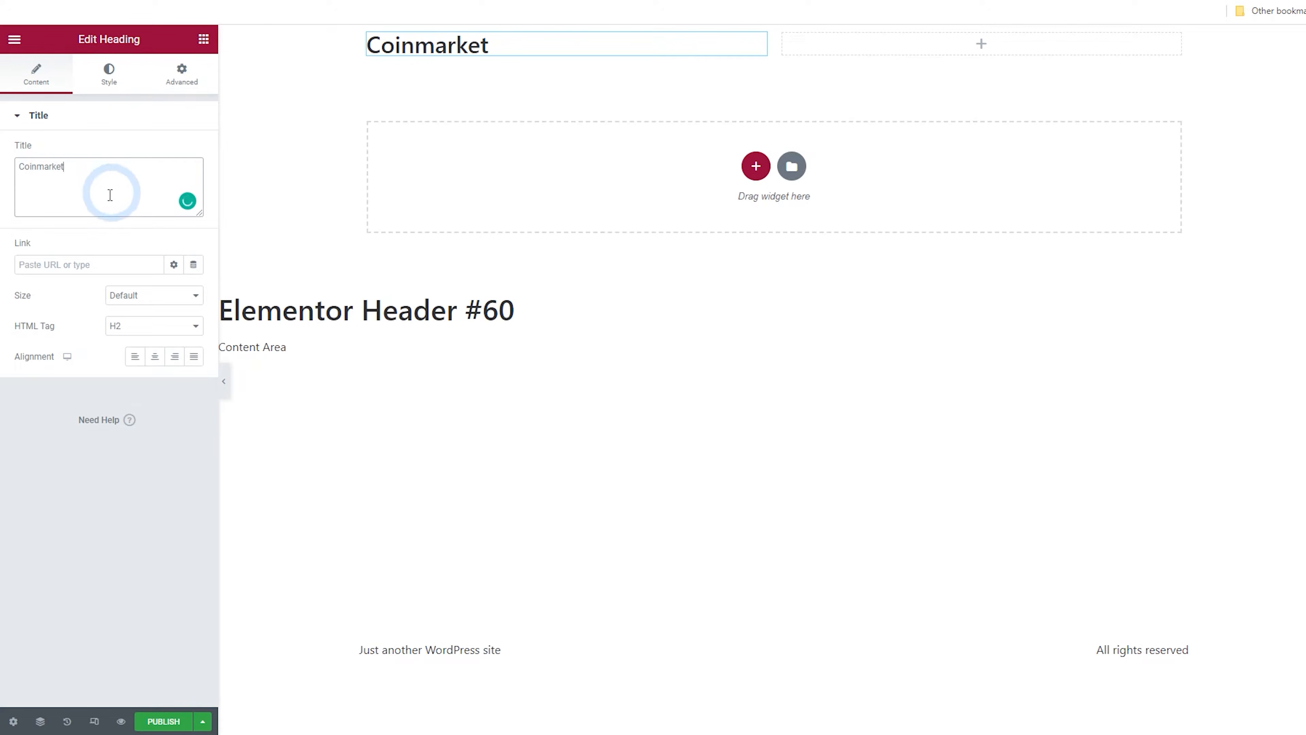
Set the heading's typography size to 24
left_click(108, 74)
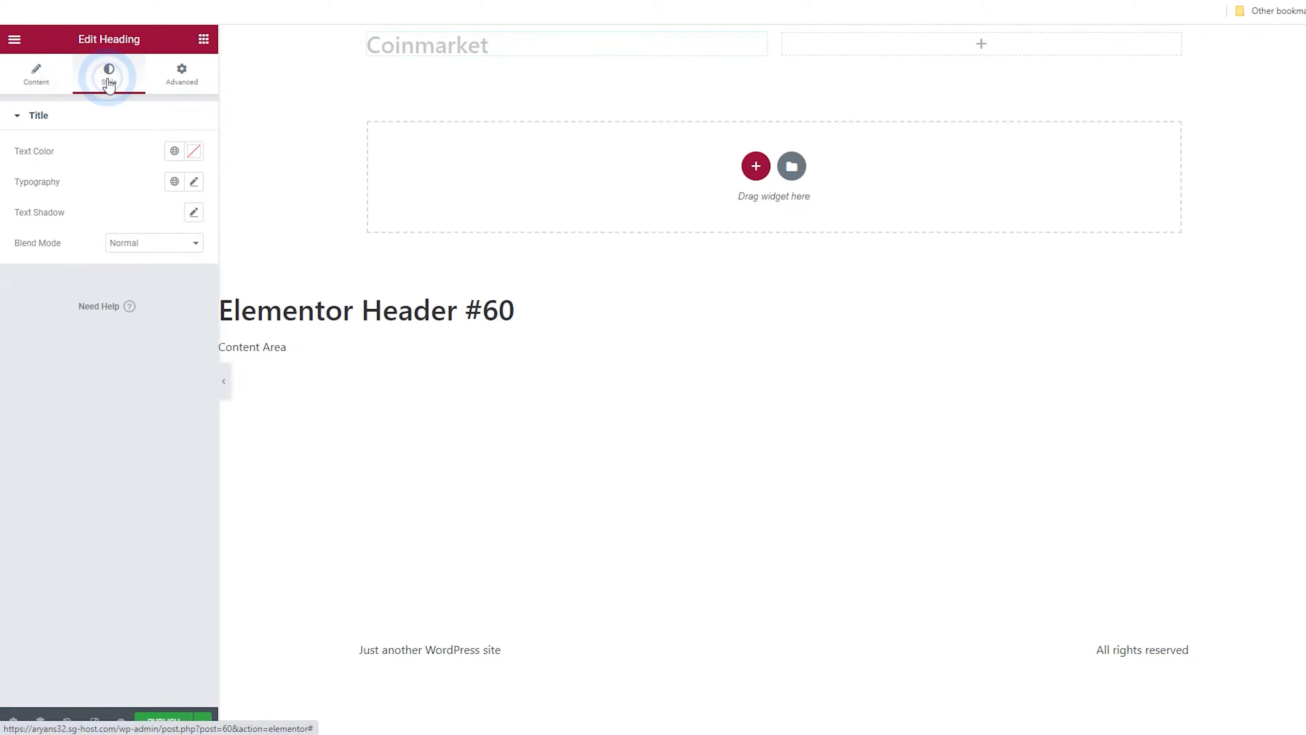
left_click(193, 182)
left_click_drag(90, 296, 37, 303)
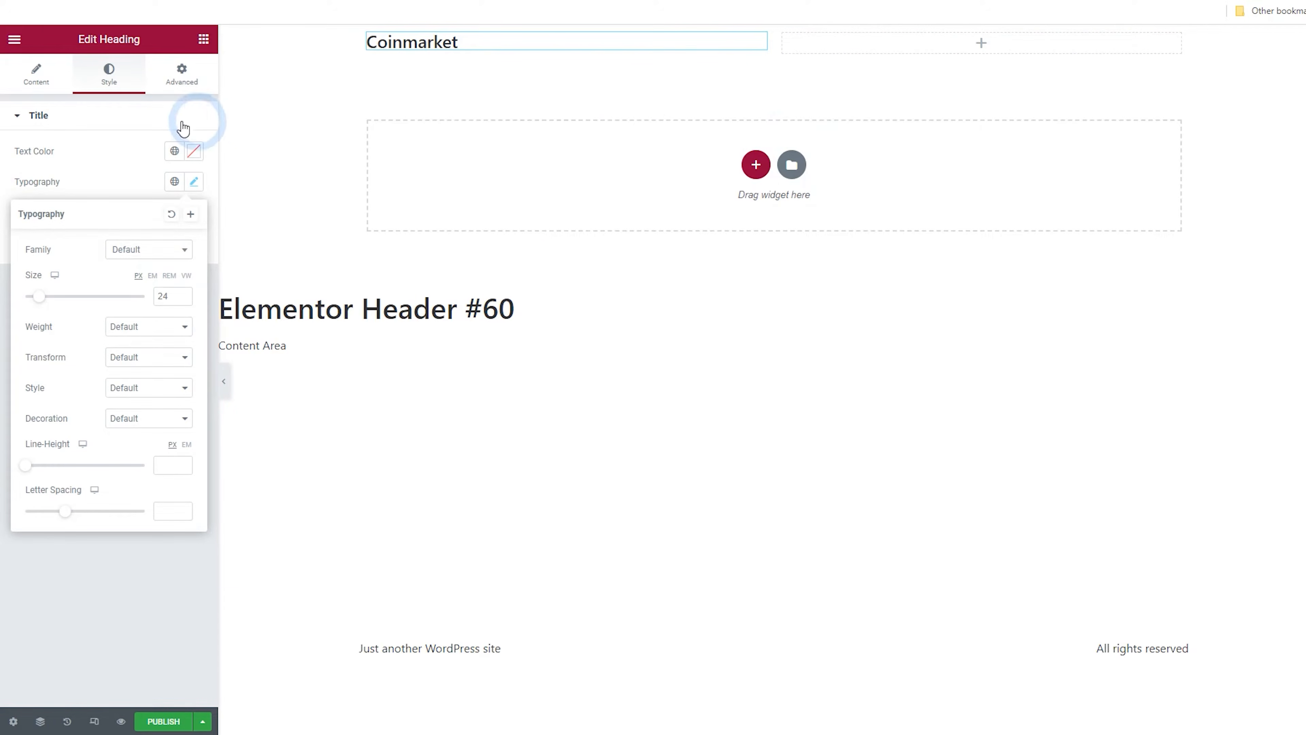
left_click(204, 41)
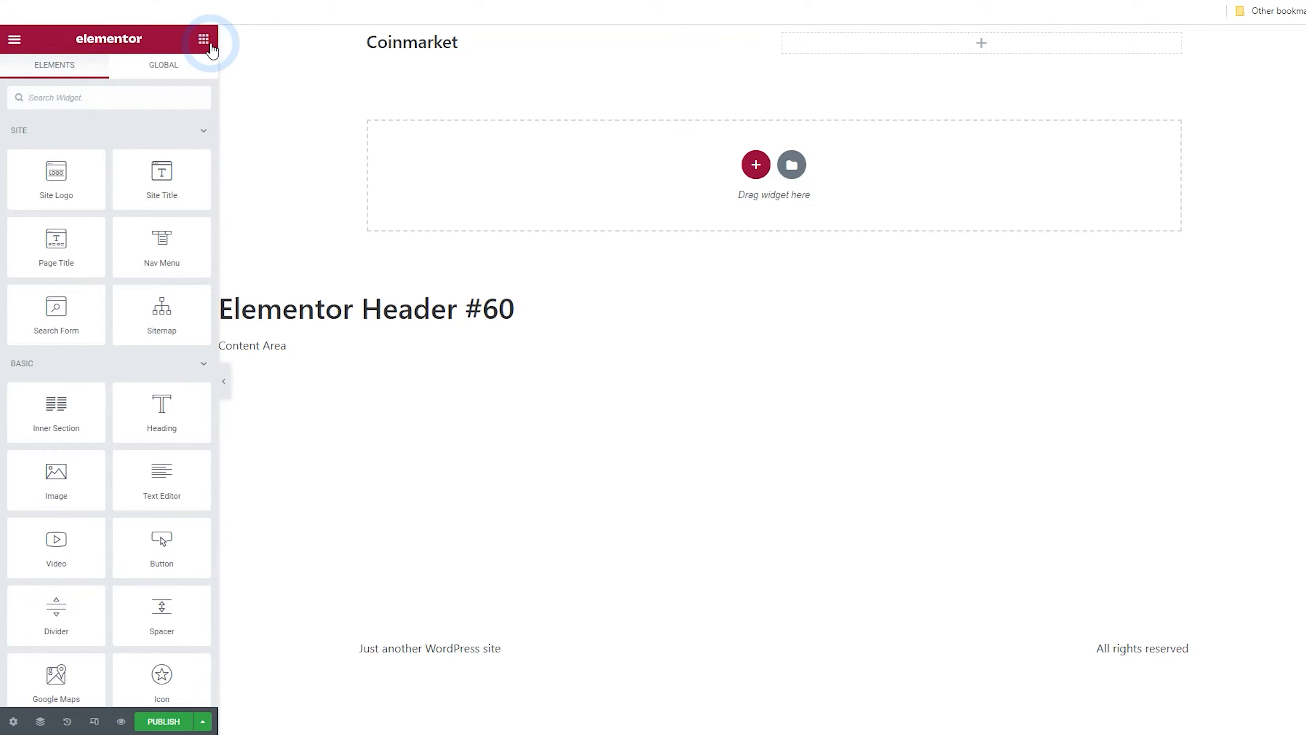
Search for a menu widget, place a Nav Menu in the second column and widen that column
left_click(102, 98)
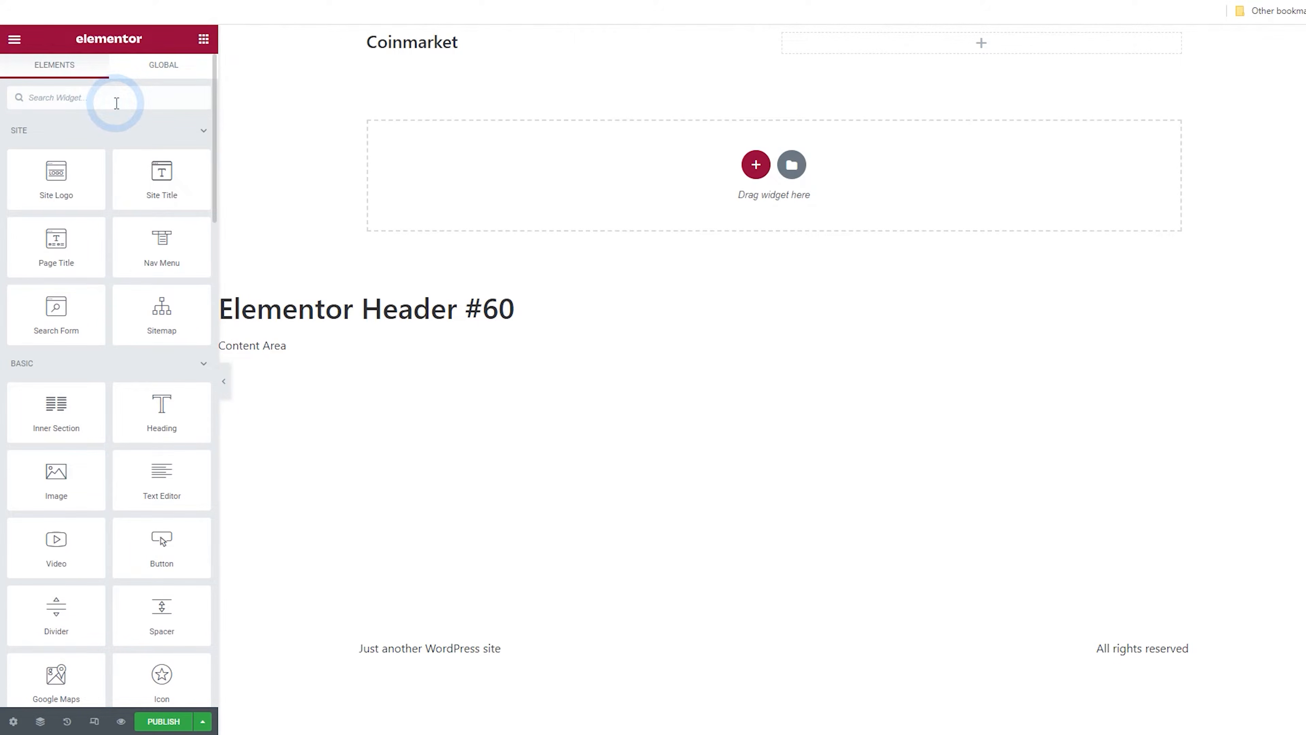
type("menu")
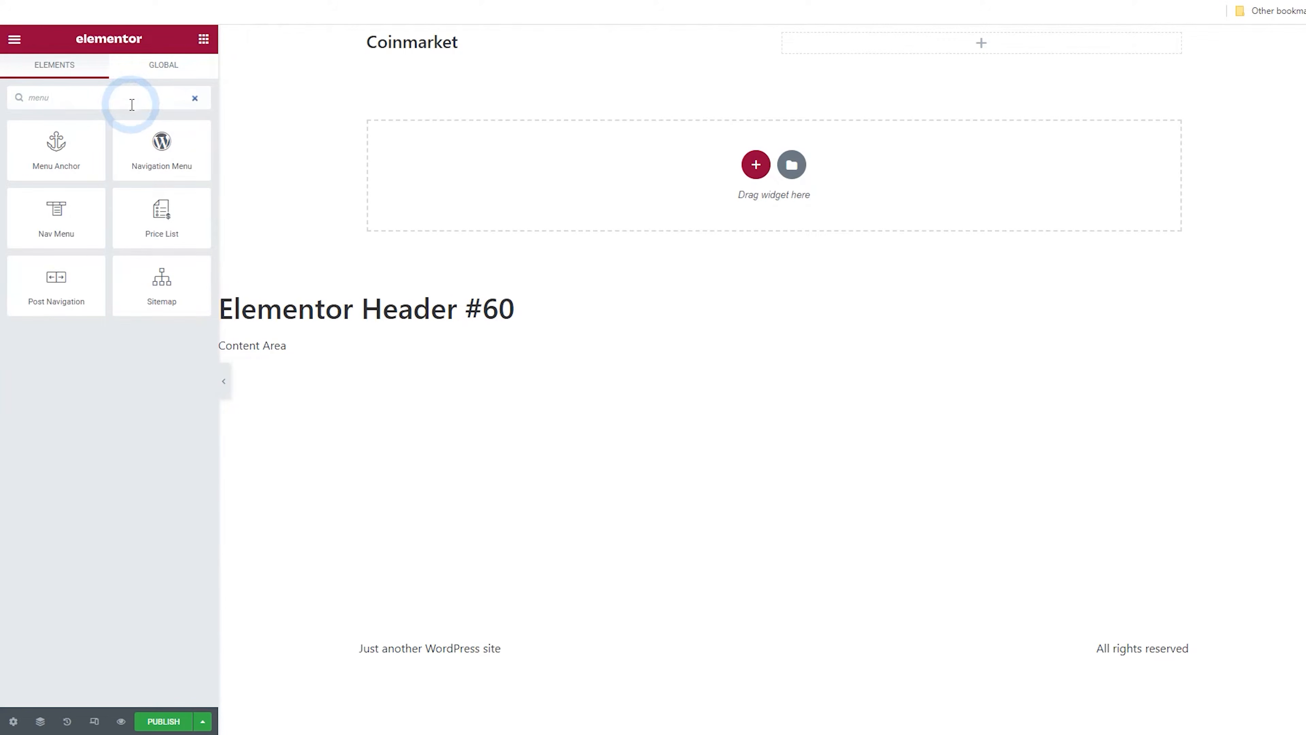
left_click_drag(55, 211, 875, 51)
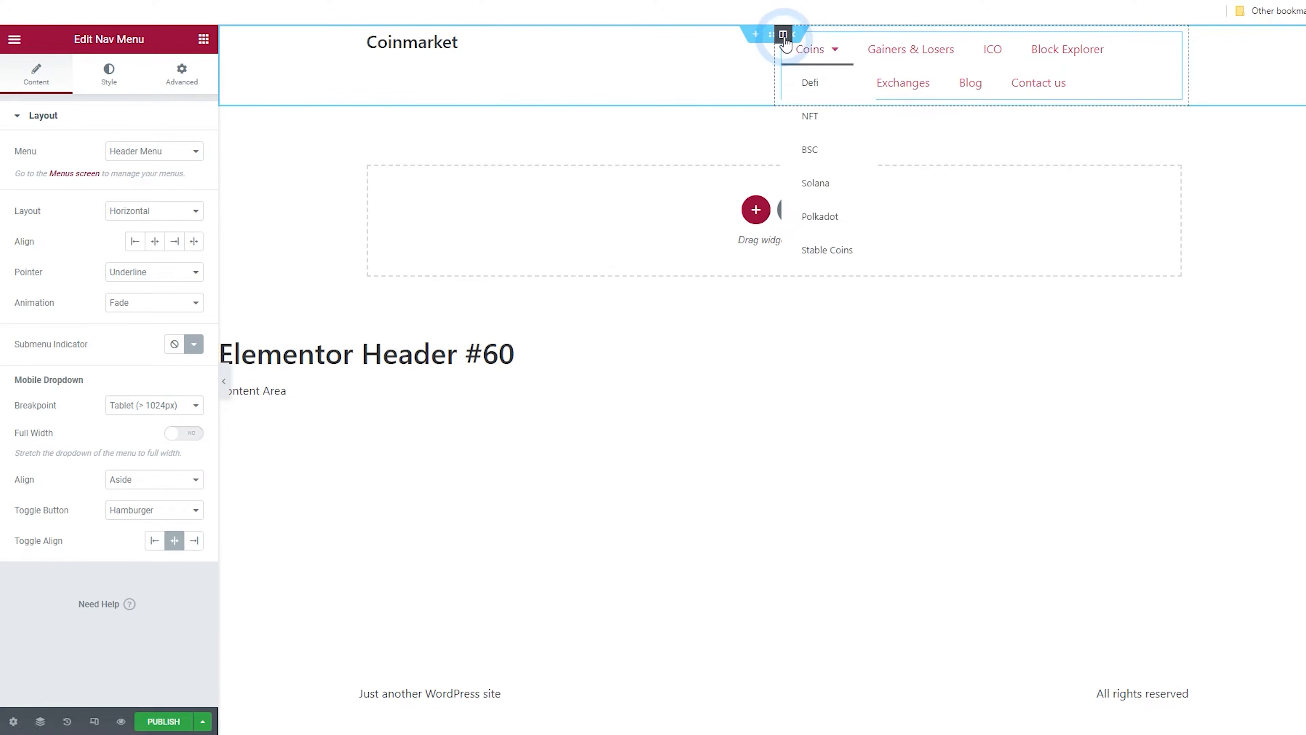
left_click_drag(774, 66, 517, 56)
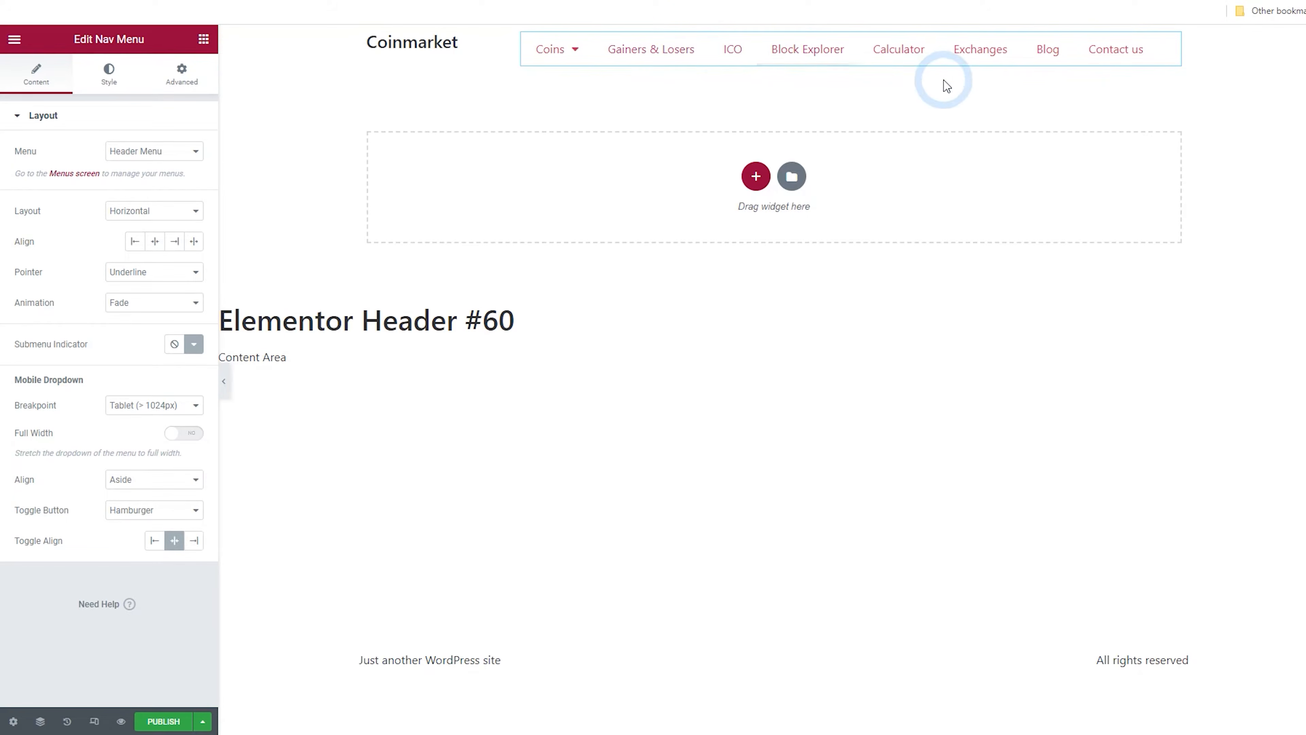
Set the header section's width to 1400
left_click(775, 36)
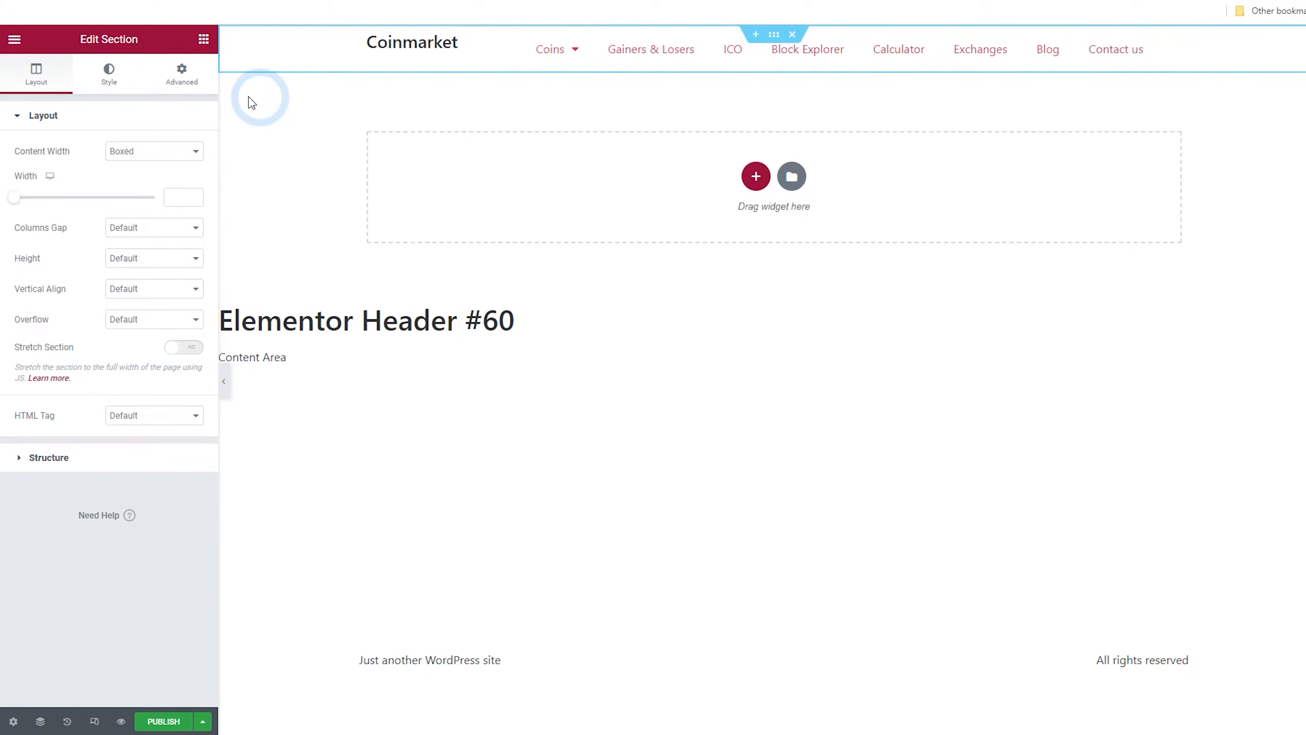
left_click(180, 203)
type("1400")
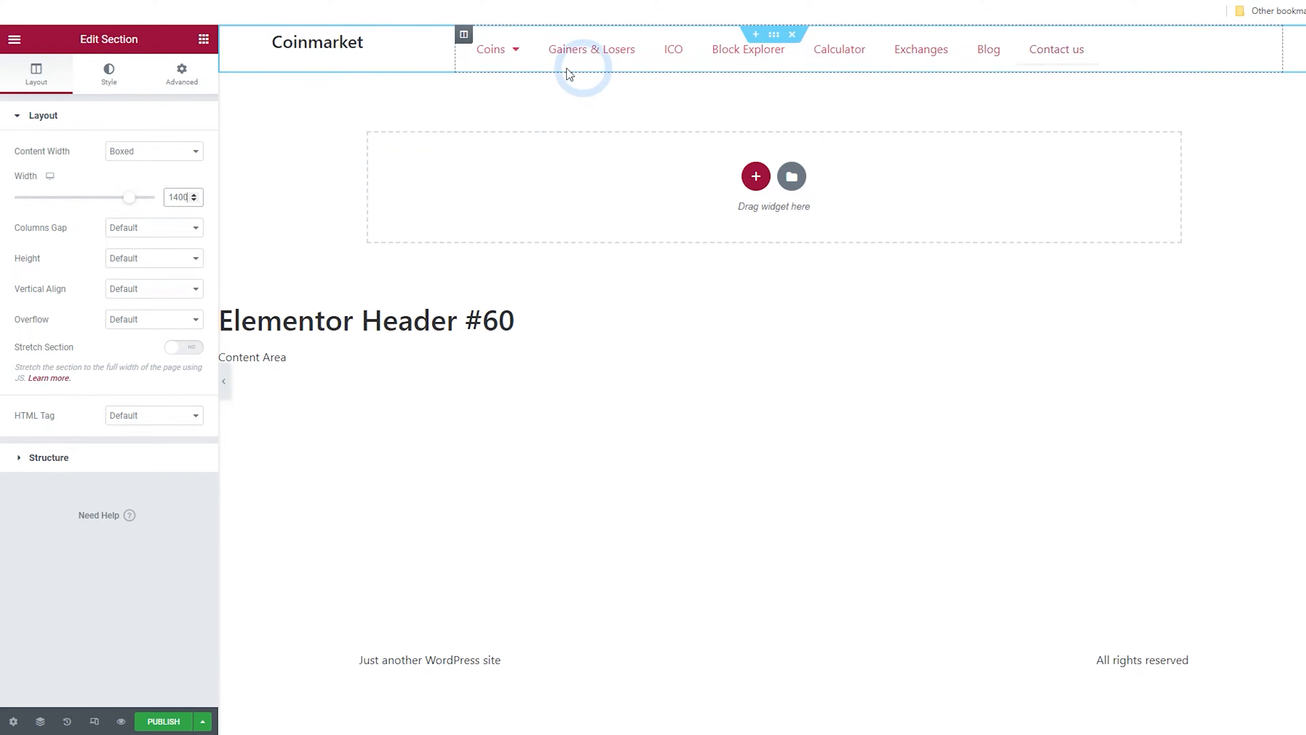
Add a third column to the section and resize the columns so the menu column fills most of the width
right_click(464, 36)
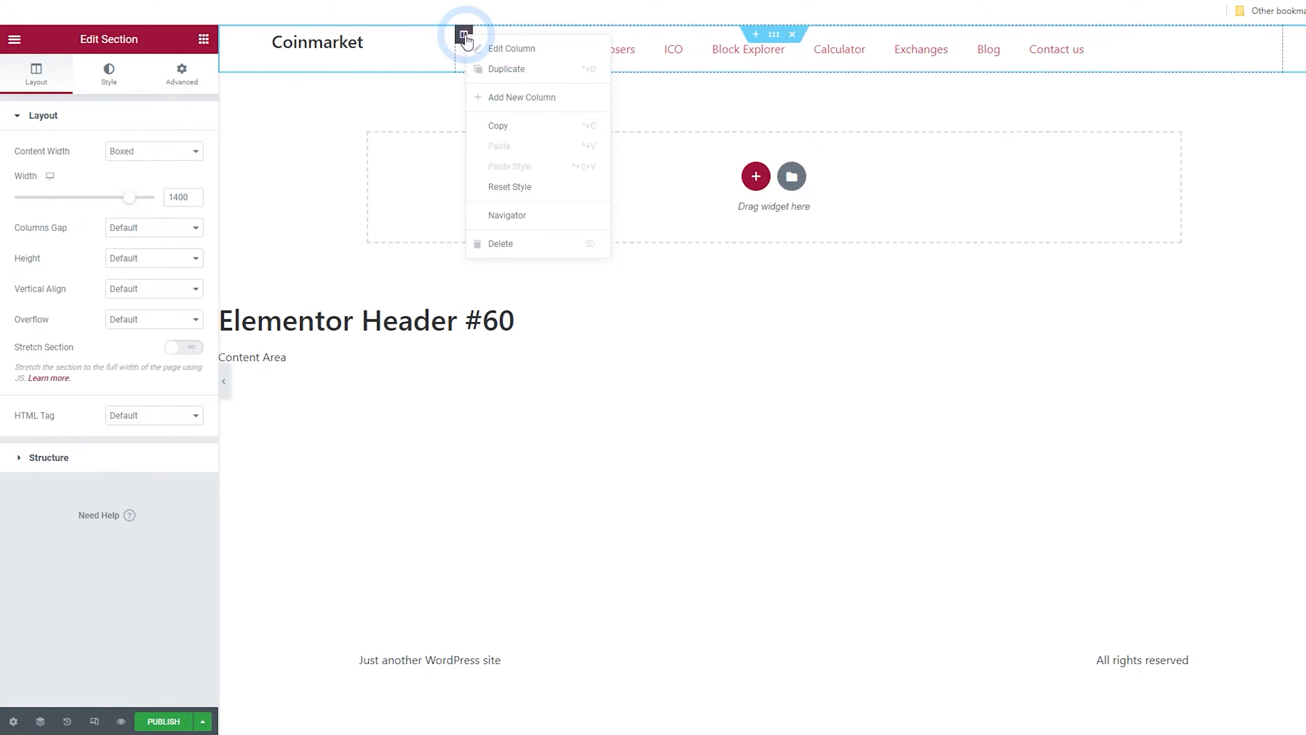
left_click(508, 98)
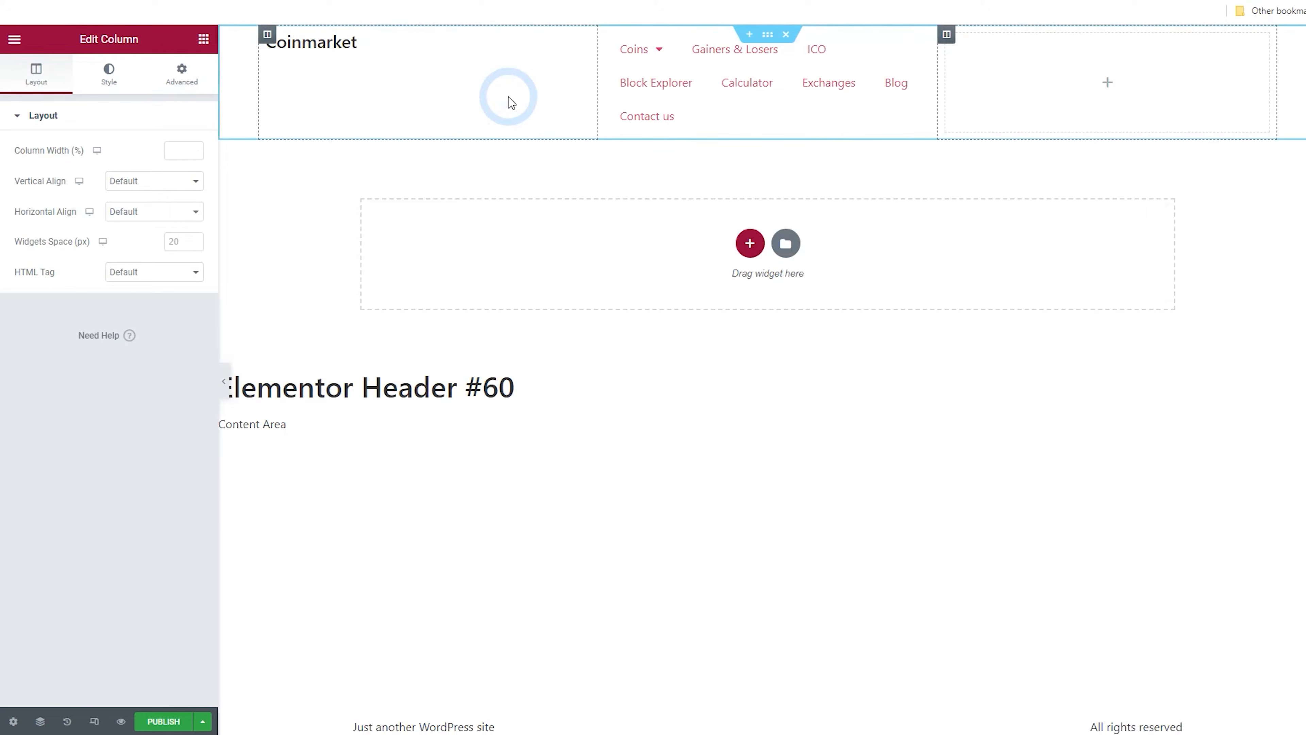
left_click_drag(599, 81, 370, 82)
left_click_drag(941, 71, 1090, 67)
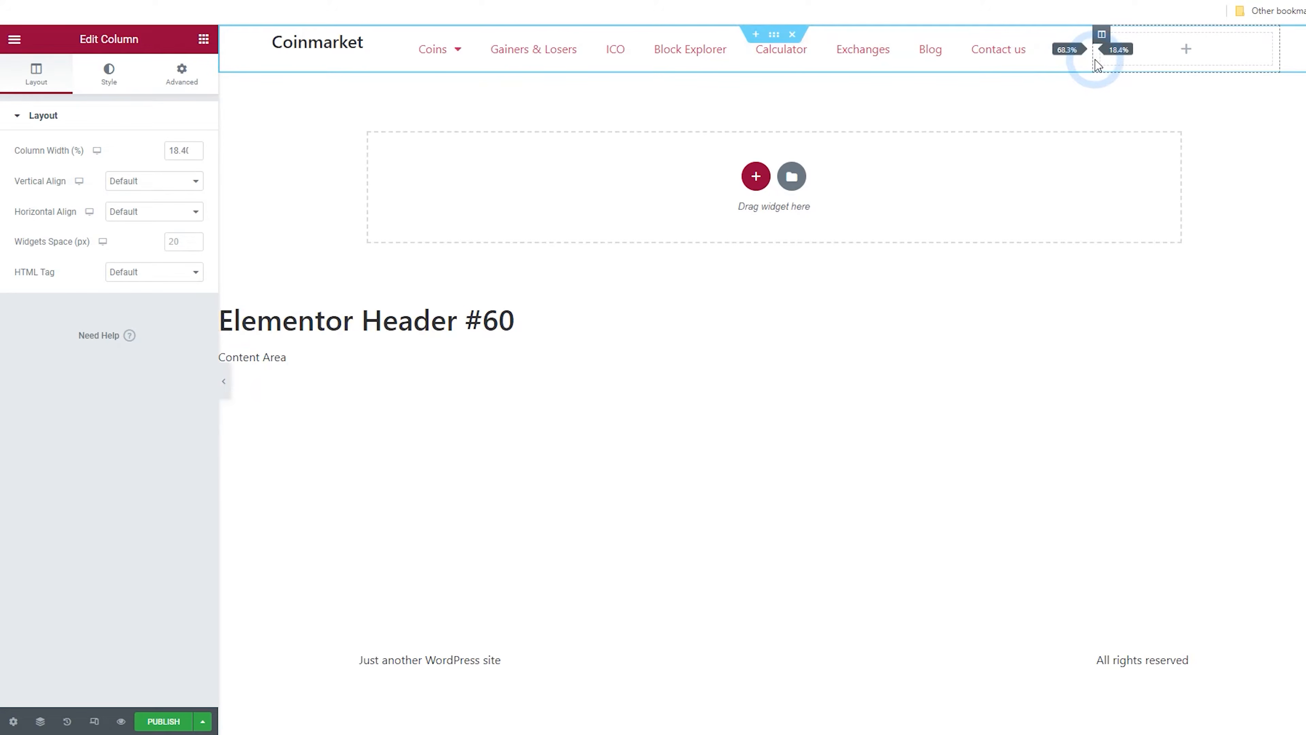
left_click_drag(1102, 65, 1101, 65)
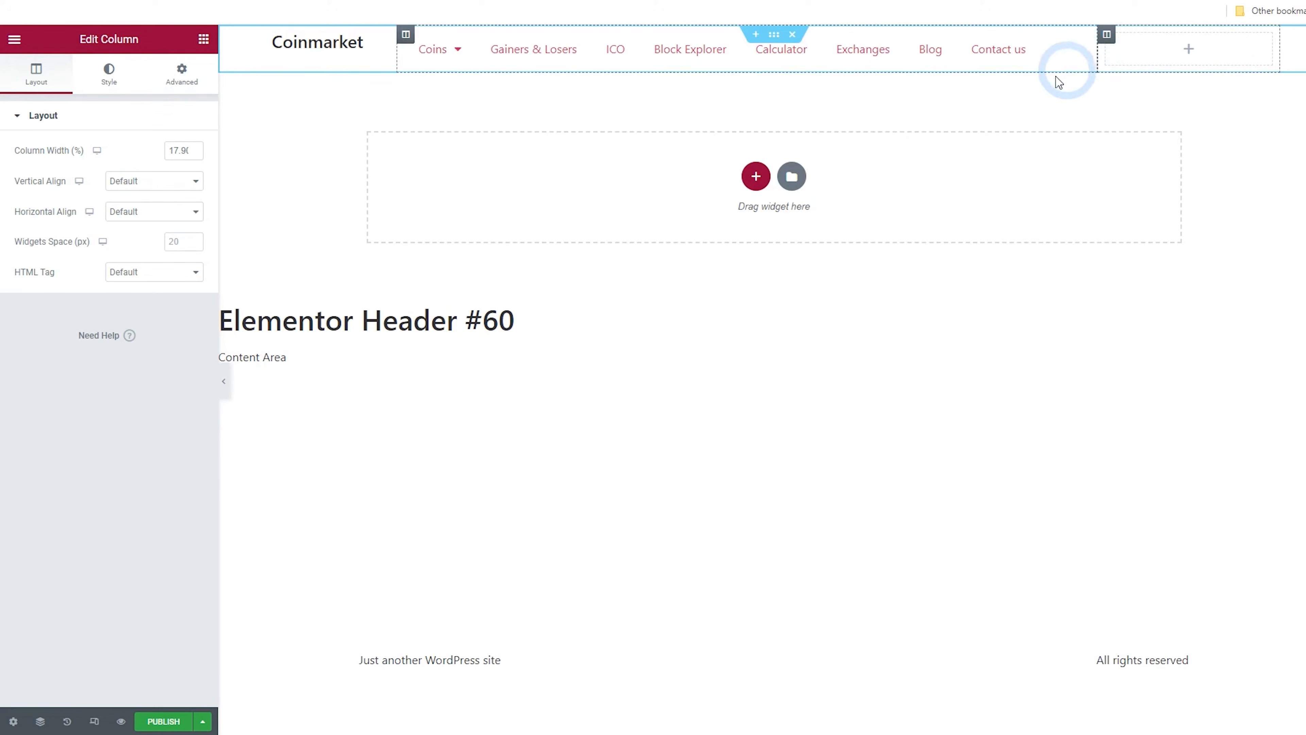
Set the Coinmarket column's vertical alignment to Middle
left_click(226, 382)
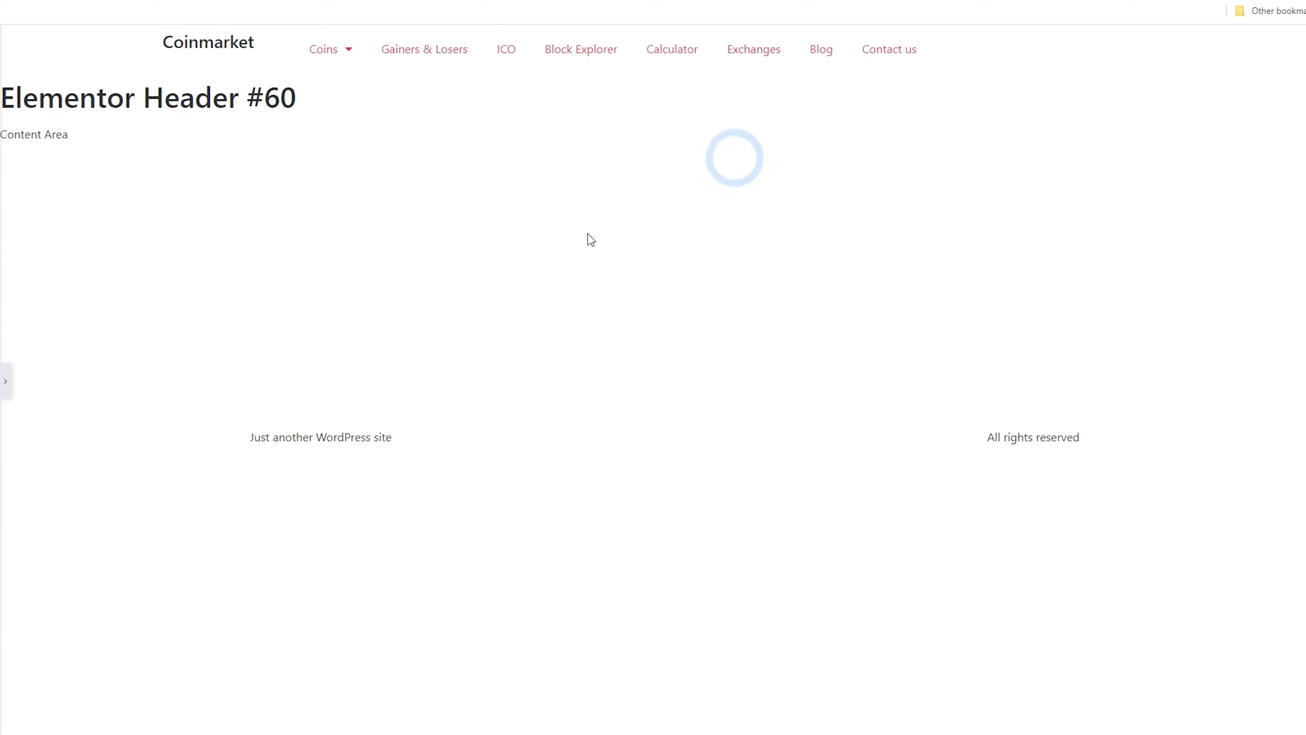
left_click(6, 383)
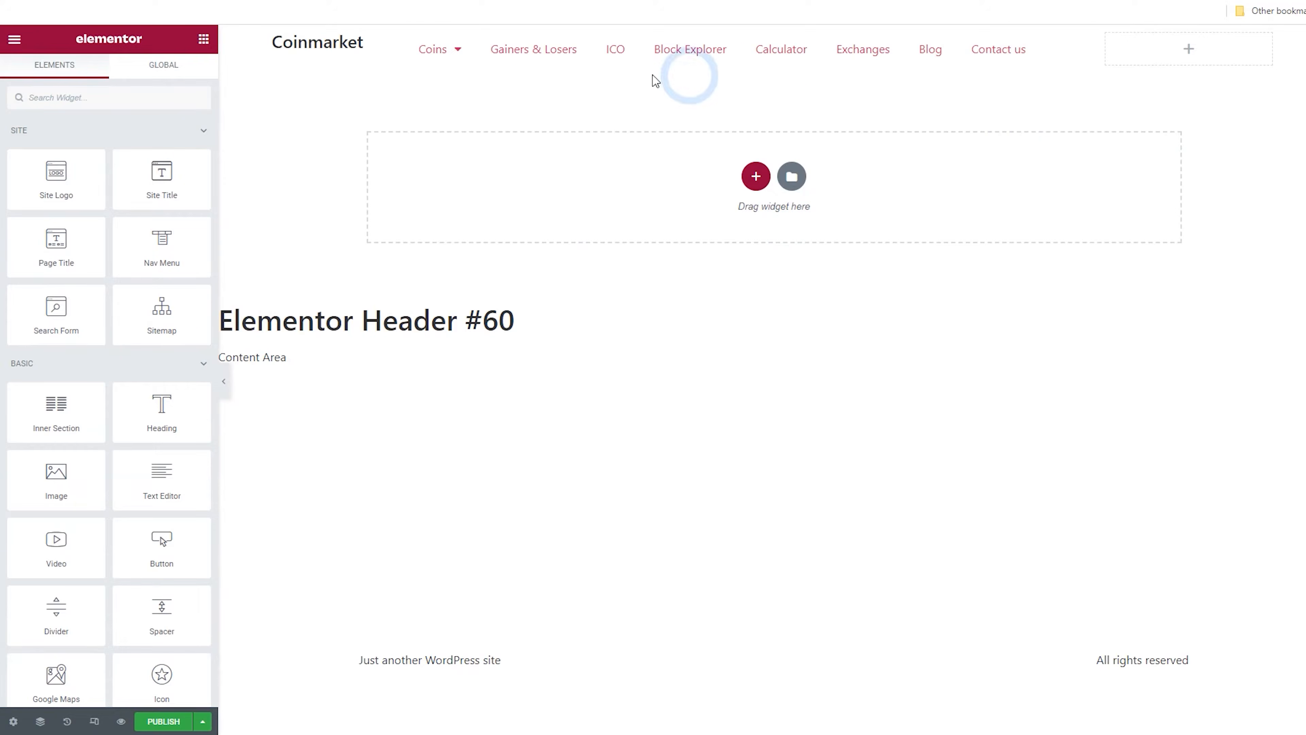
left_click(274, 35)
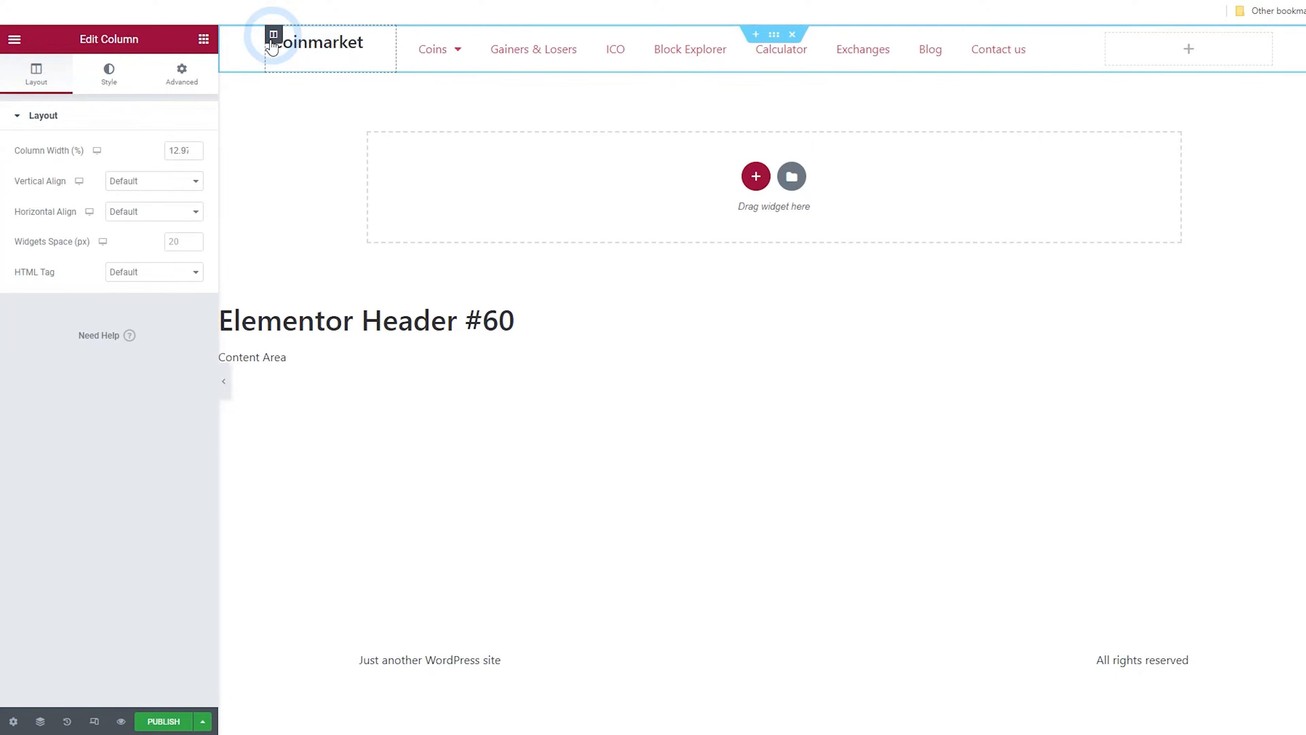
left_click(135, 180)
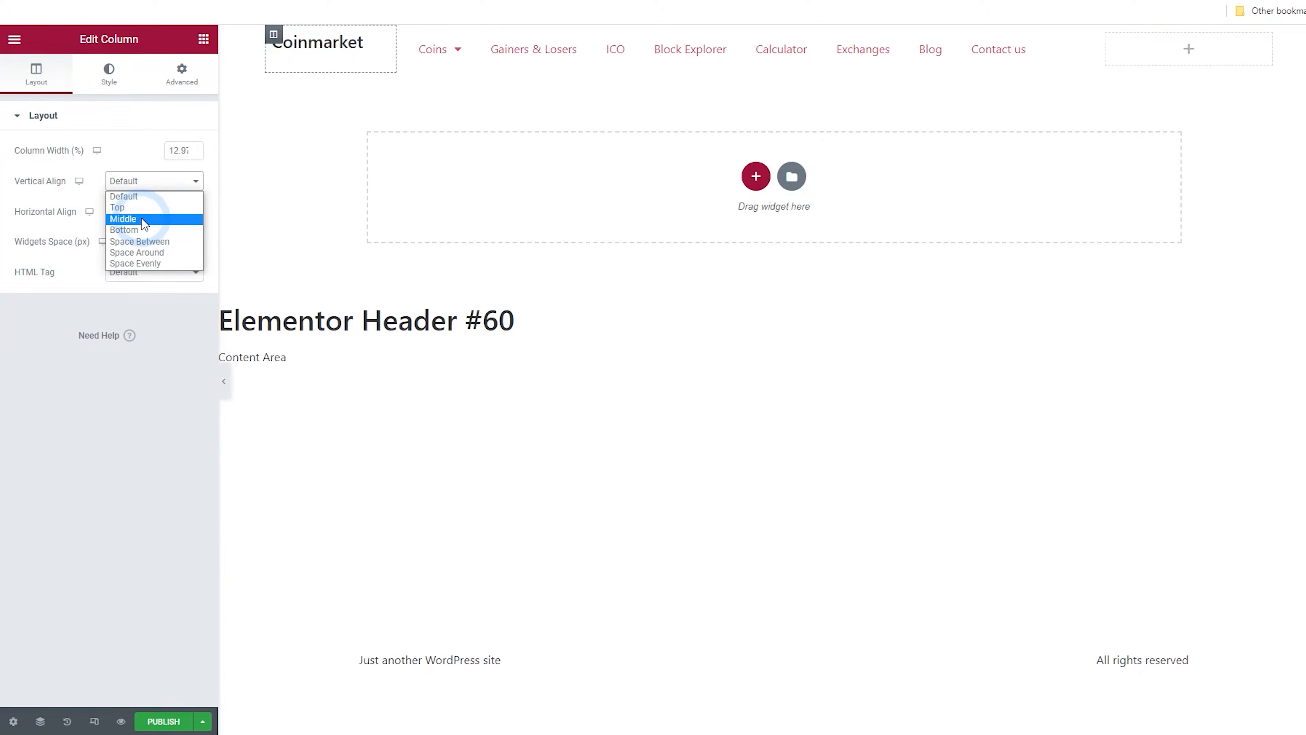
left_click(138, 218)
Set the Nav Menu column's vertical alignment to Middle
left_click(406, 35)
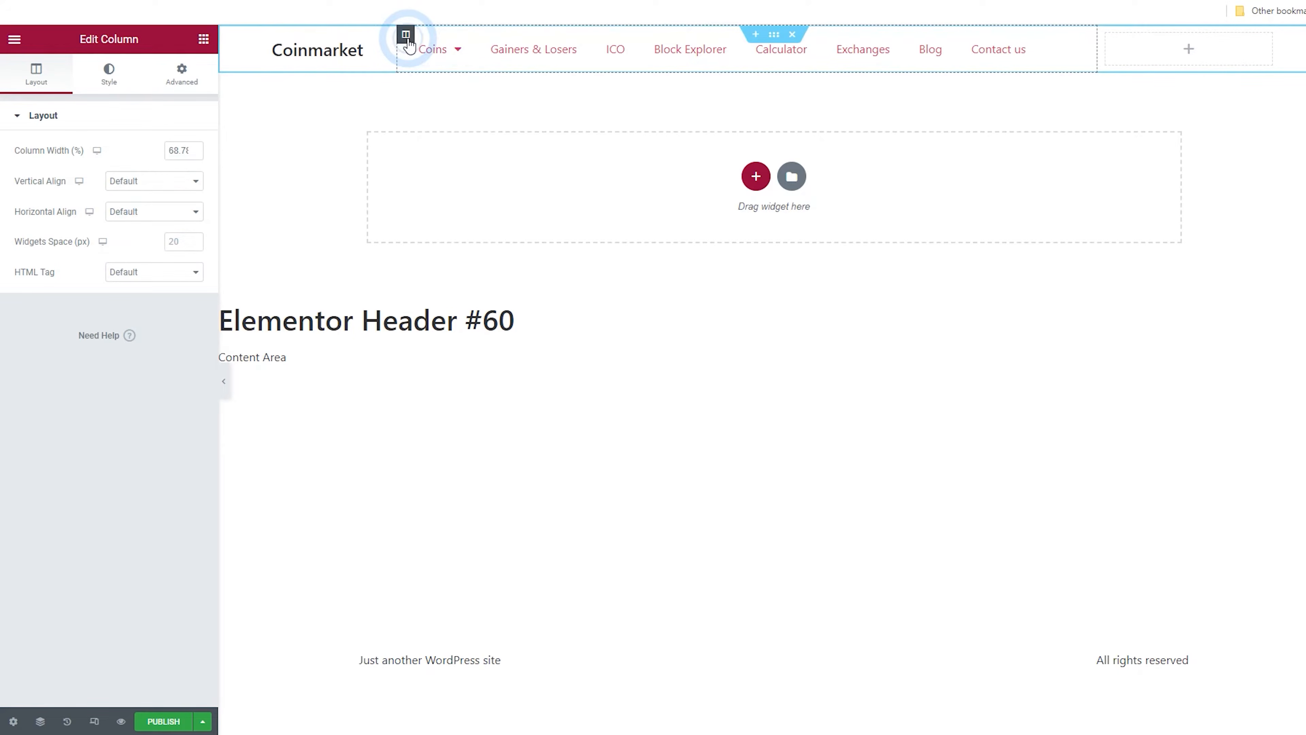
left_click(135, 181)
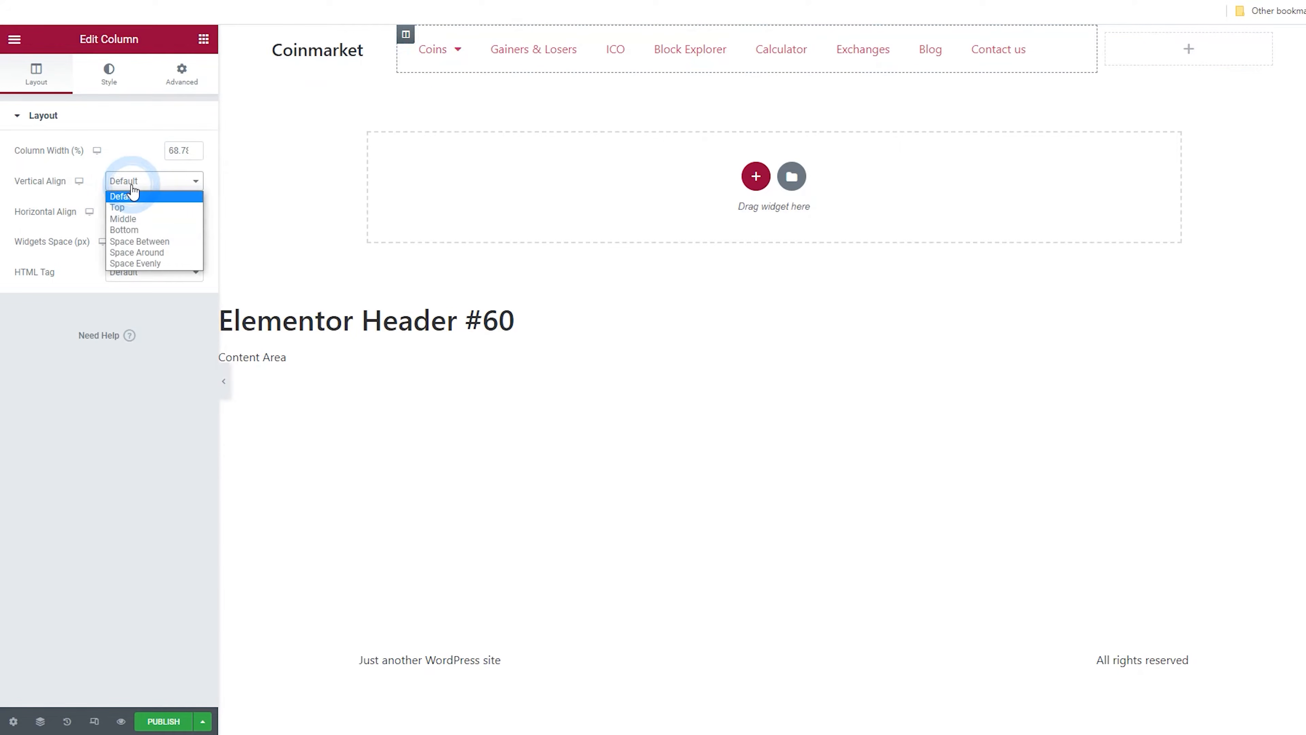
left_click(135, 219)
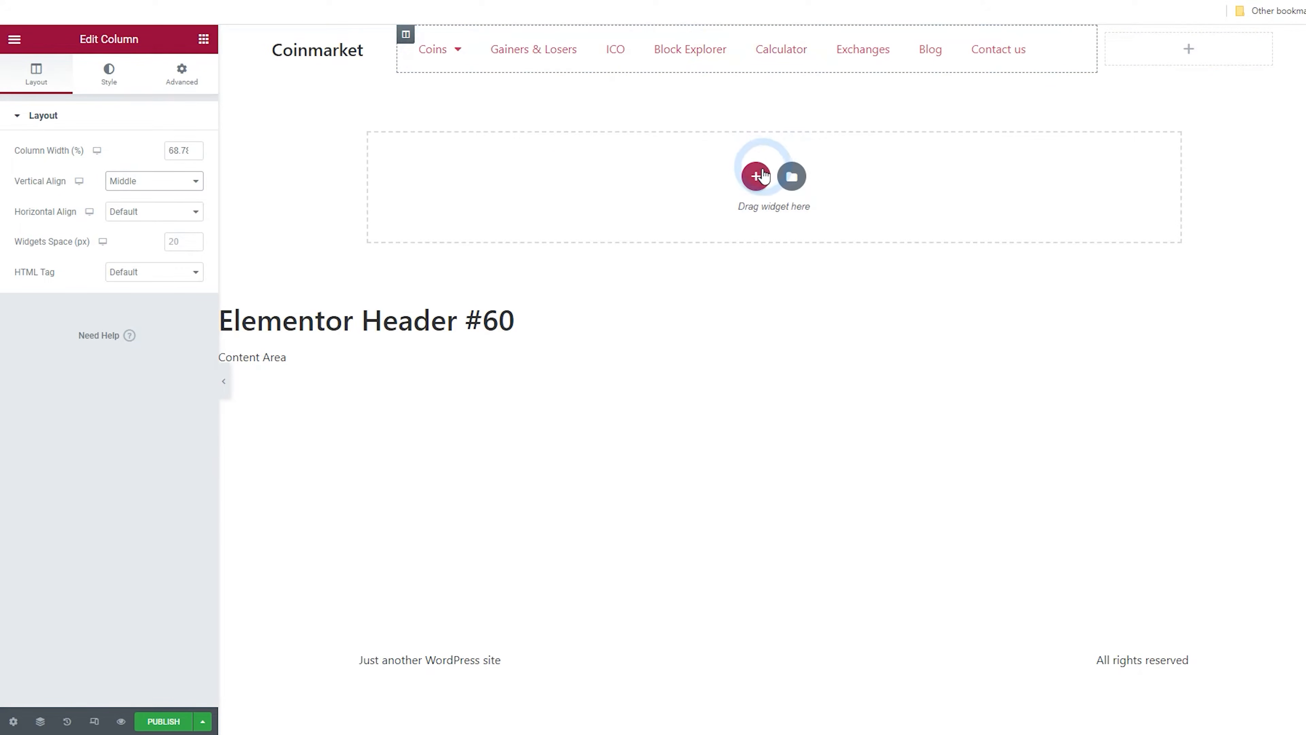
Add a one-column section below the header and place a Shortcode widget in it
left_click(755, 177)
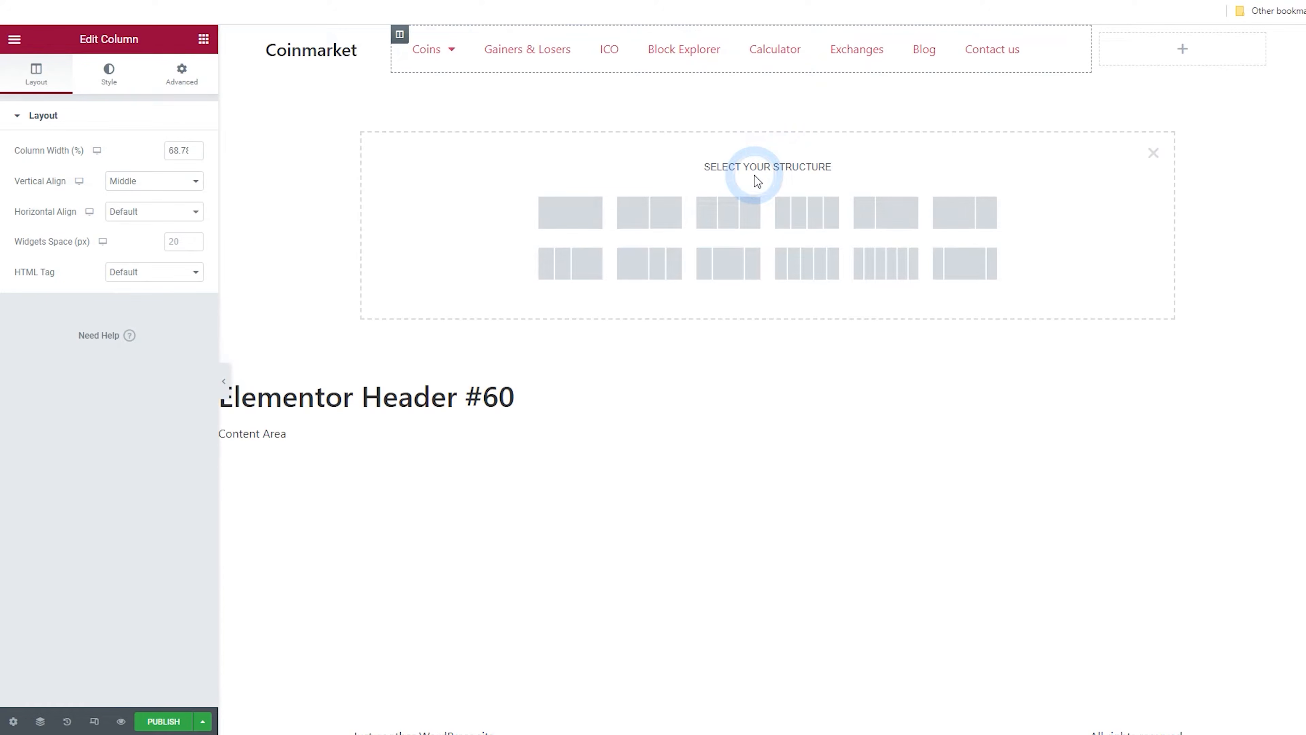
left_click(571, 213)
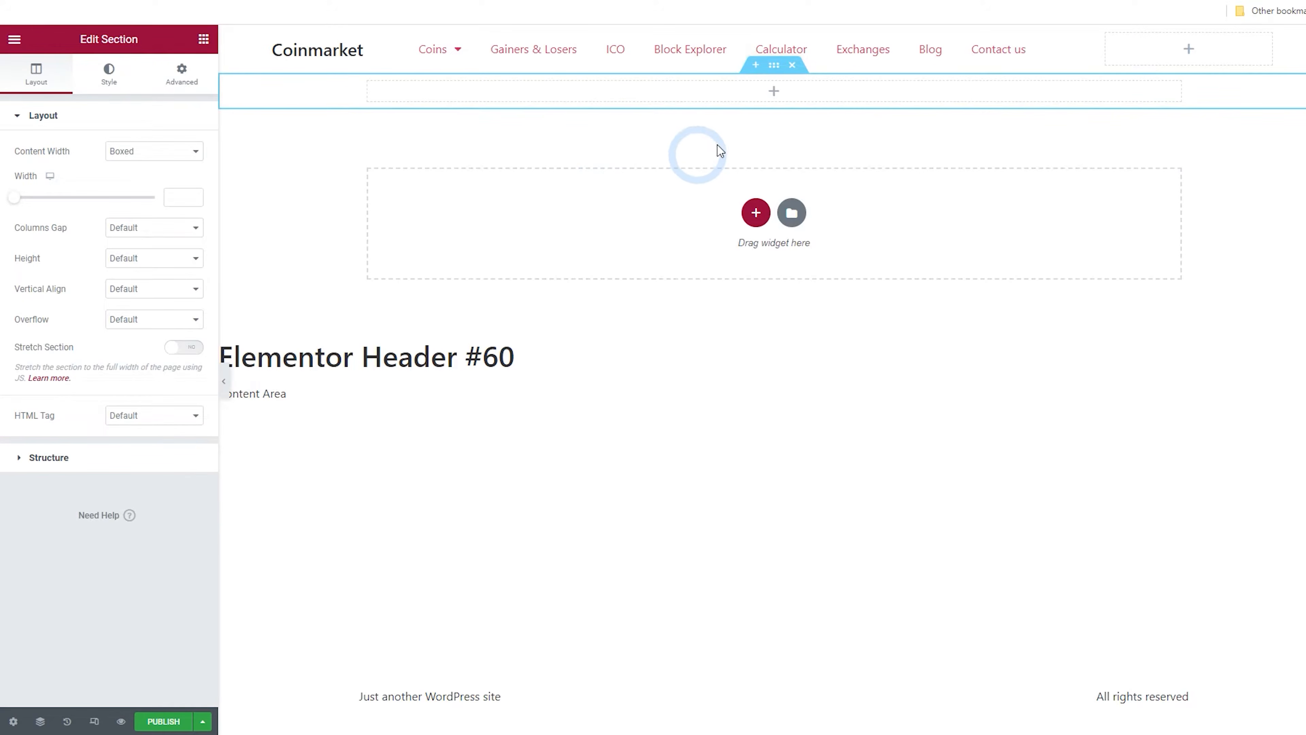
left_click(27, 69)
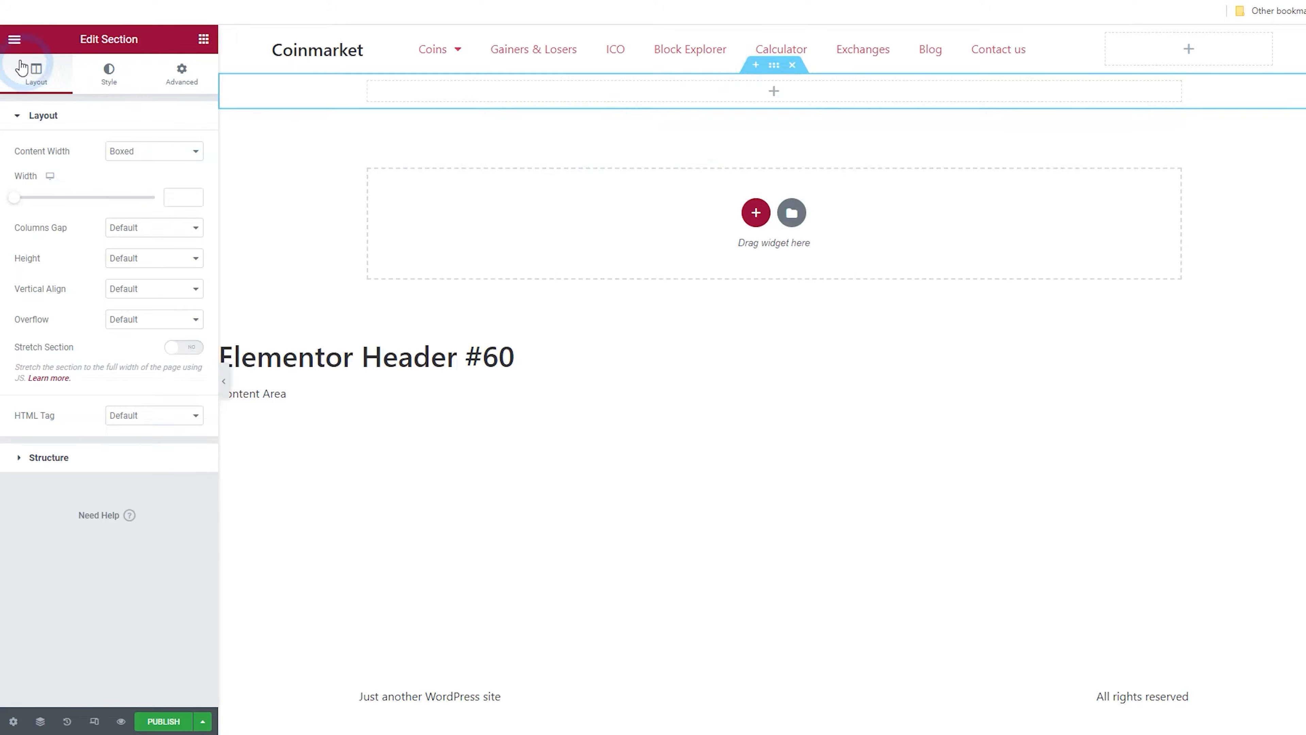
left_click(202, 38)
left_click(116, 93)
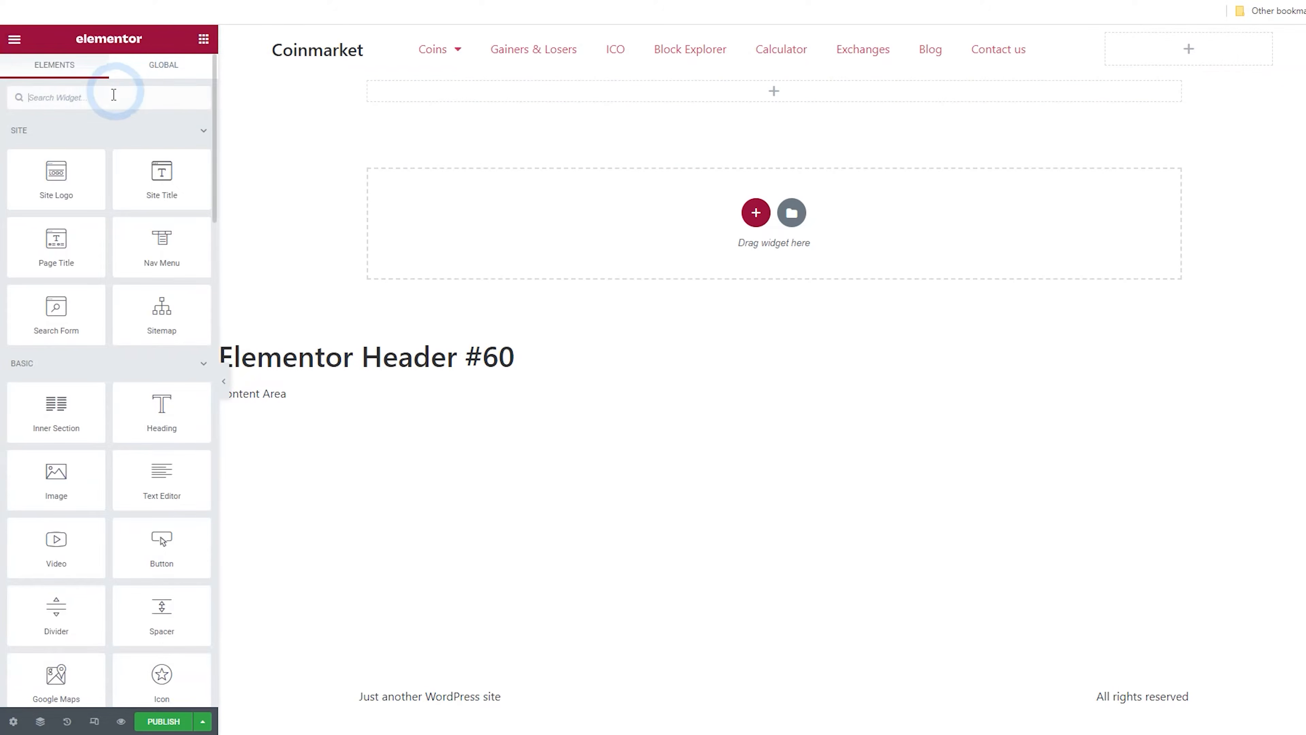
type("short")
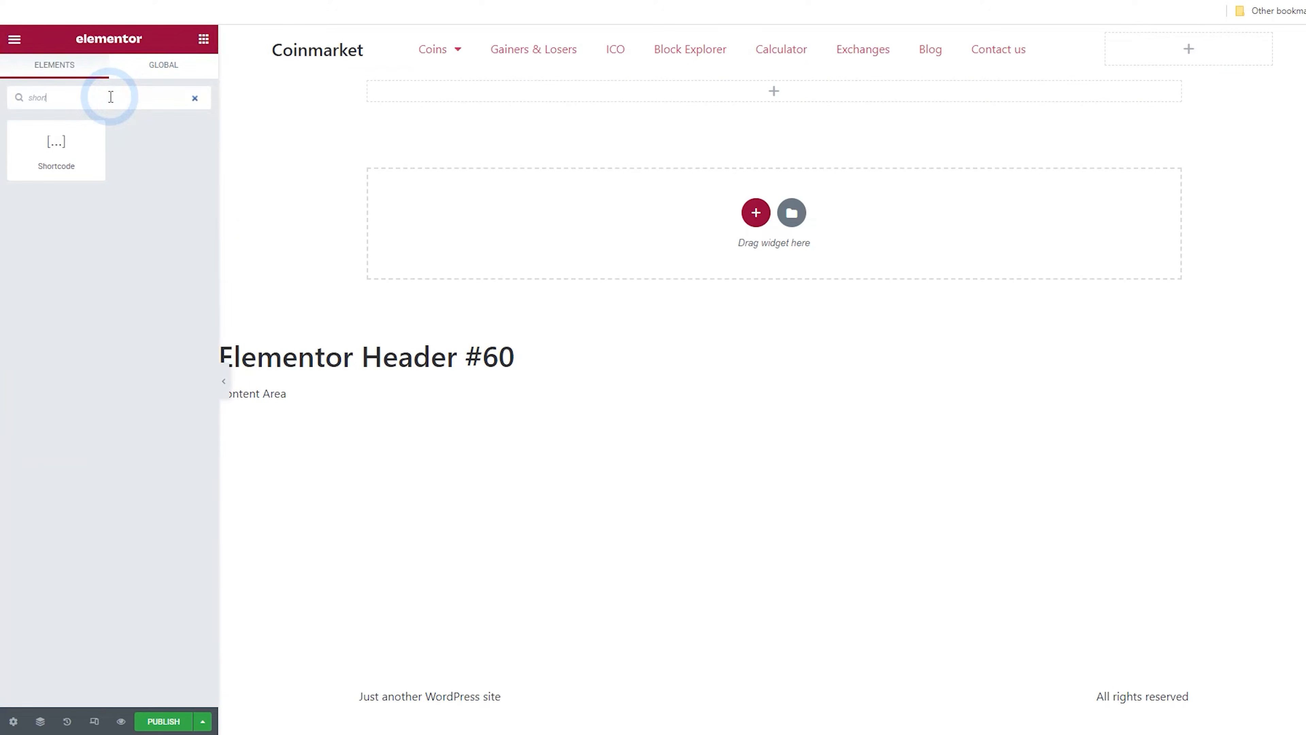
left_click_drag(82, 149, 634, 97)
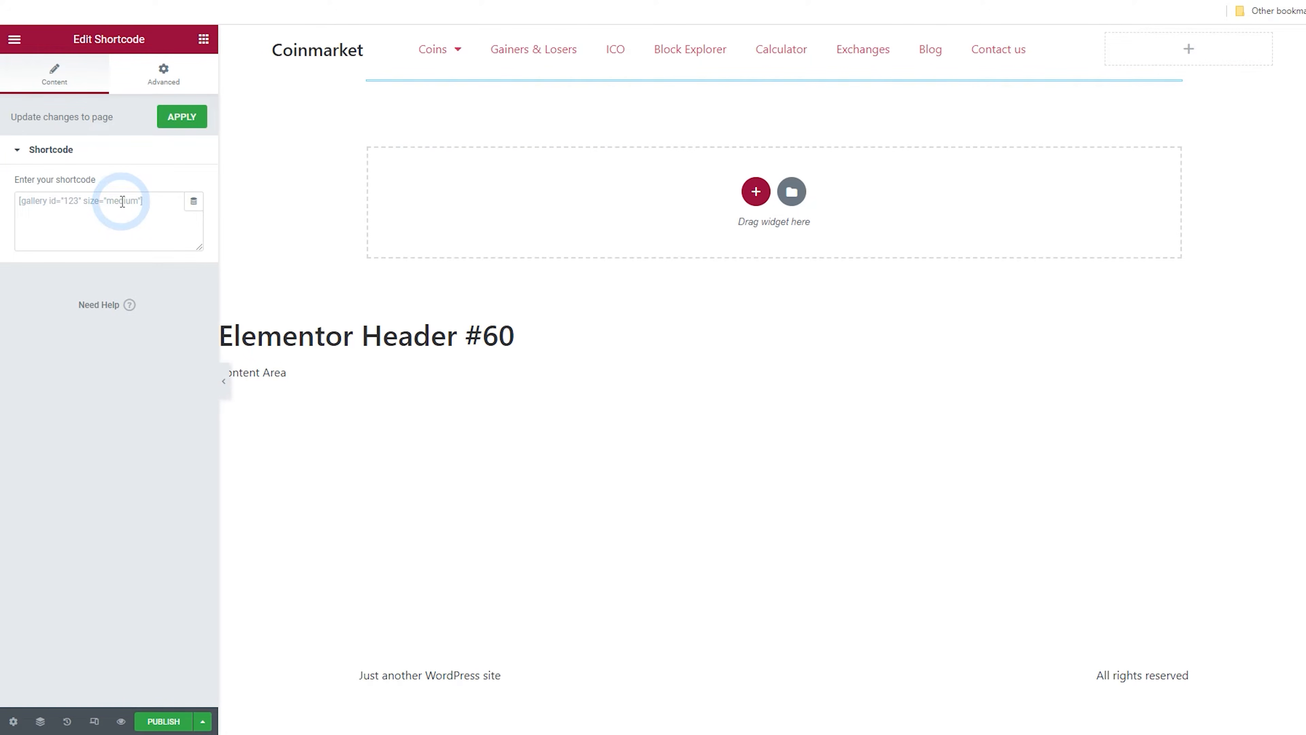
Open the dashboard in a new tab and copy the [global-coin-market-cap] shortcode from the Coin Settings documentation
left_click(15, 39)
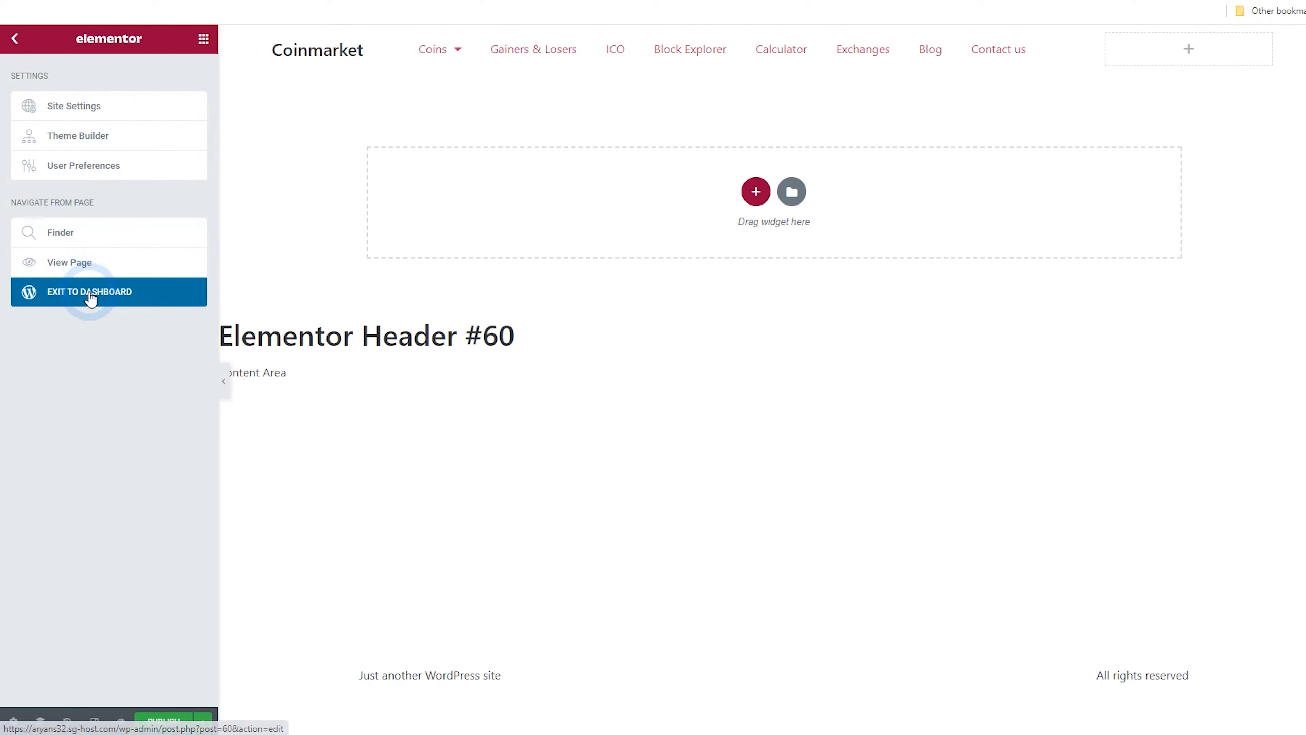
right_click(98, 292)
left_click(147, 301)
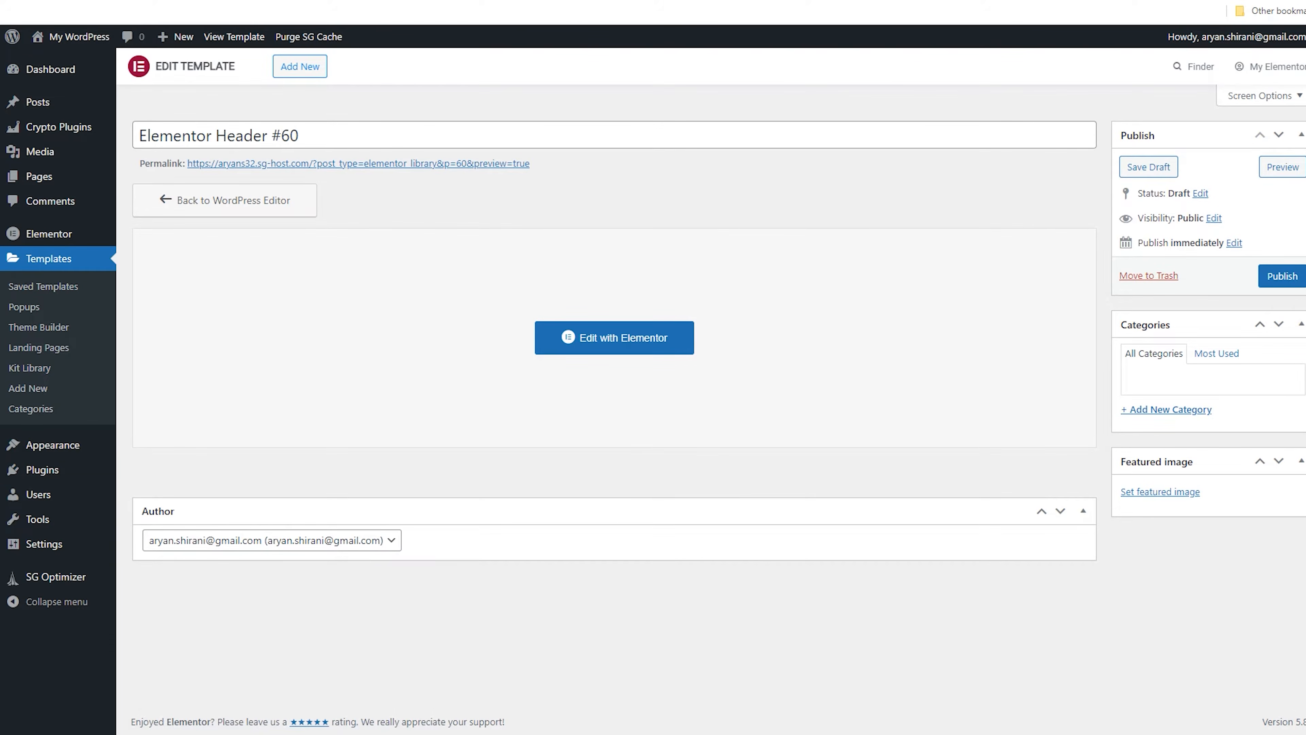
left_click(59, 127)
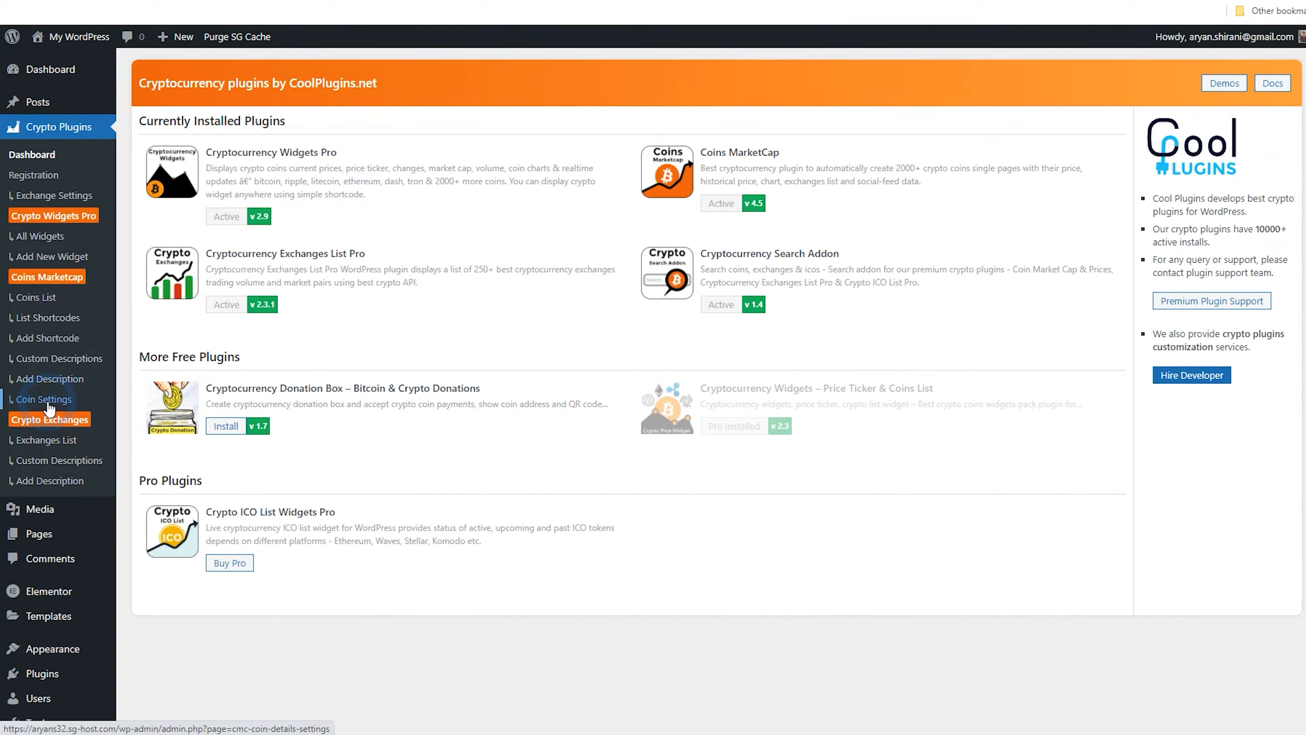
left_click(46, 402)
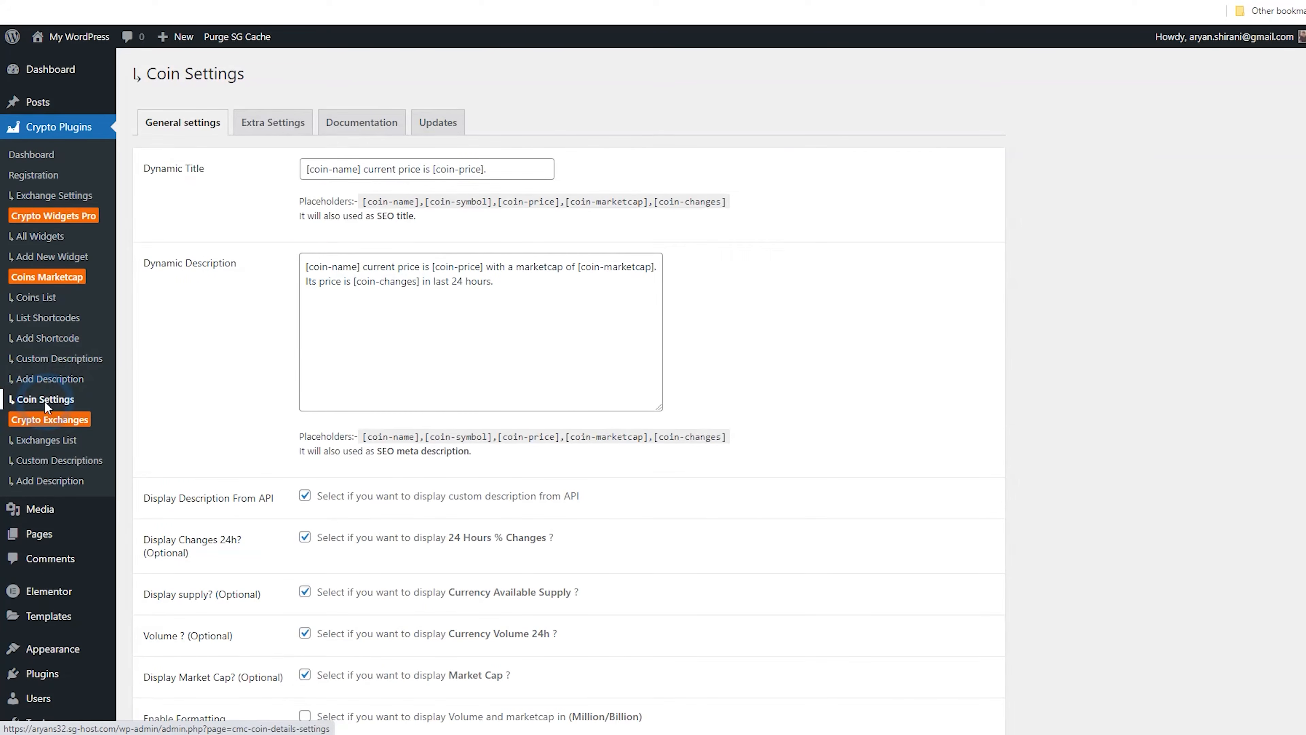
left_click(363, 129)
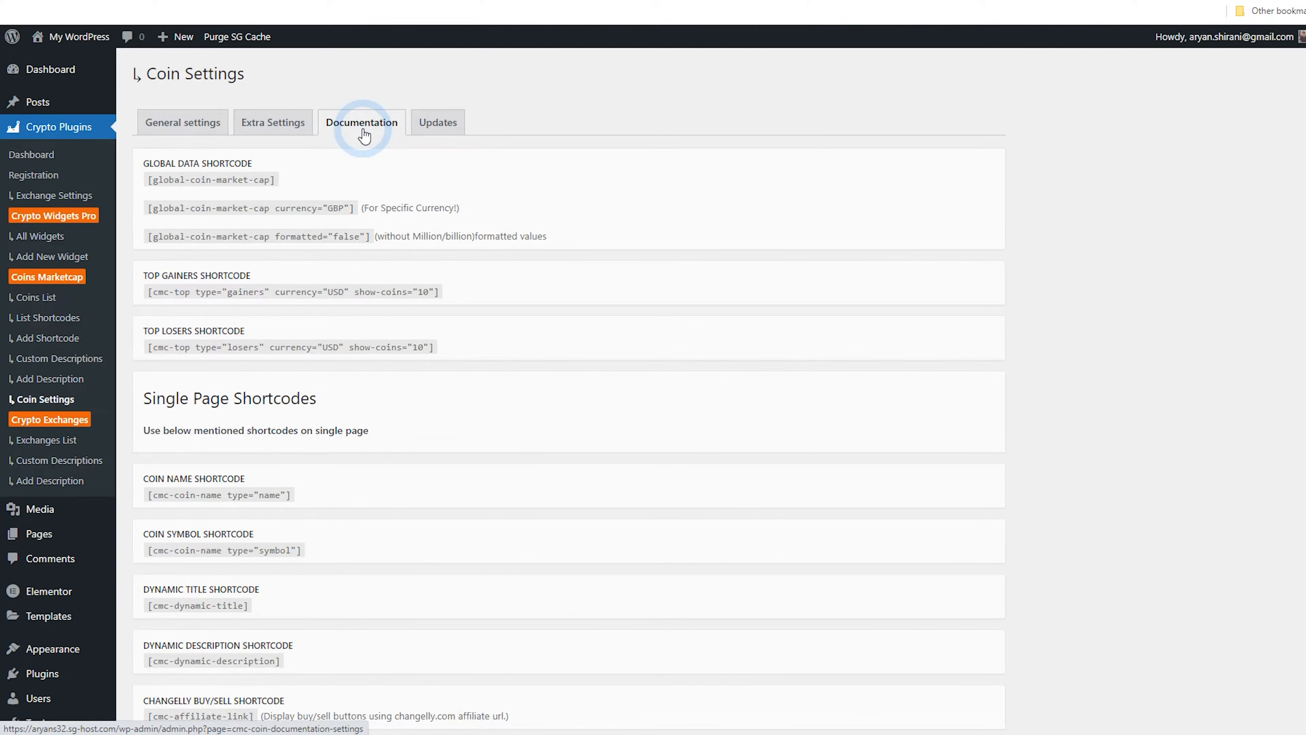
left_click_drag(280, 183, 165, 183)
right_click(165, 182)
left_click(186, 195)
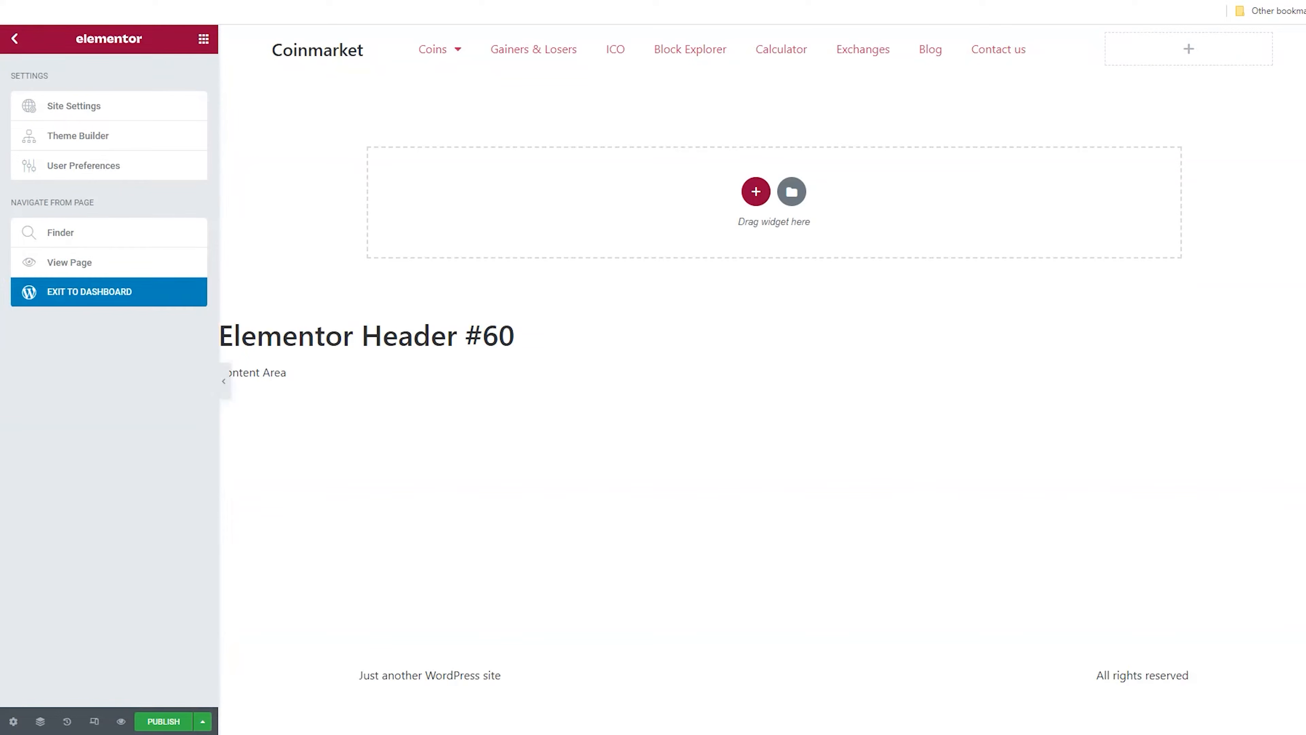
Paste [global-coin-market-cap] into the new Shortcode widget's shortcode field
left_click(411, 85)
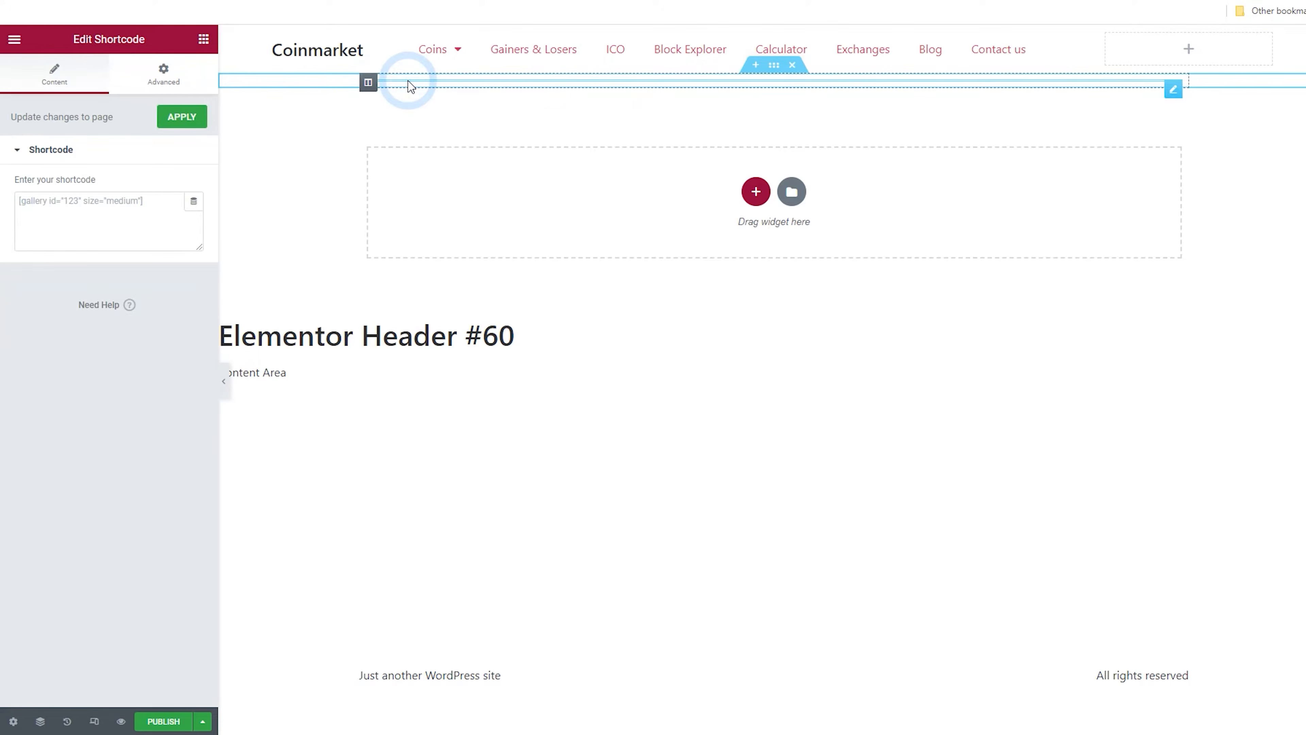
right_click(916, 96)
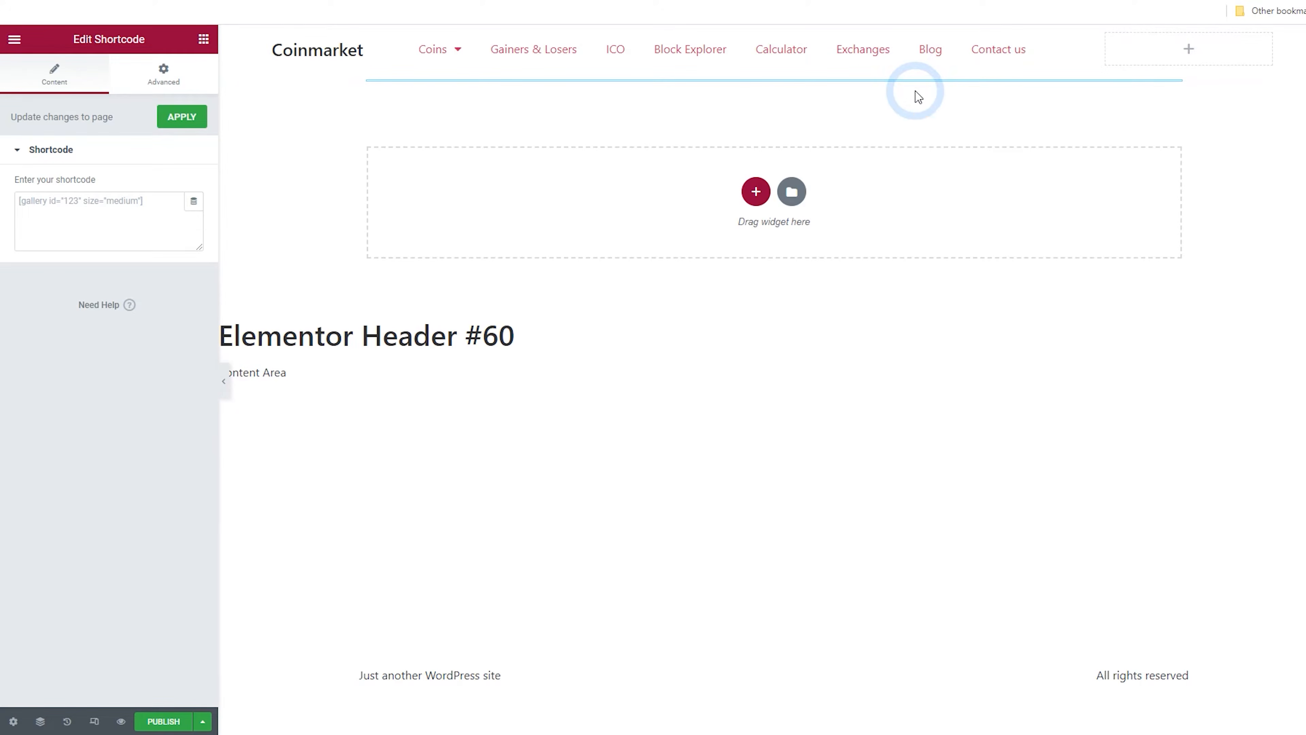
right_click(898, 80)
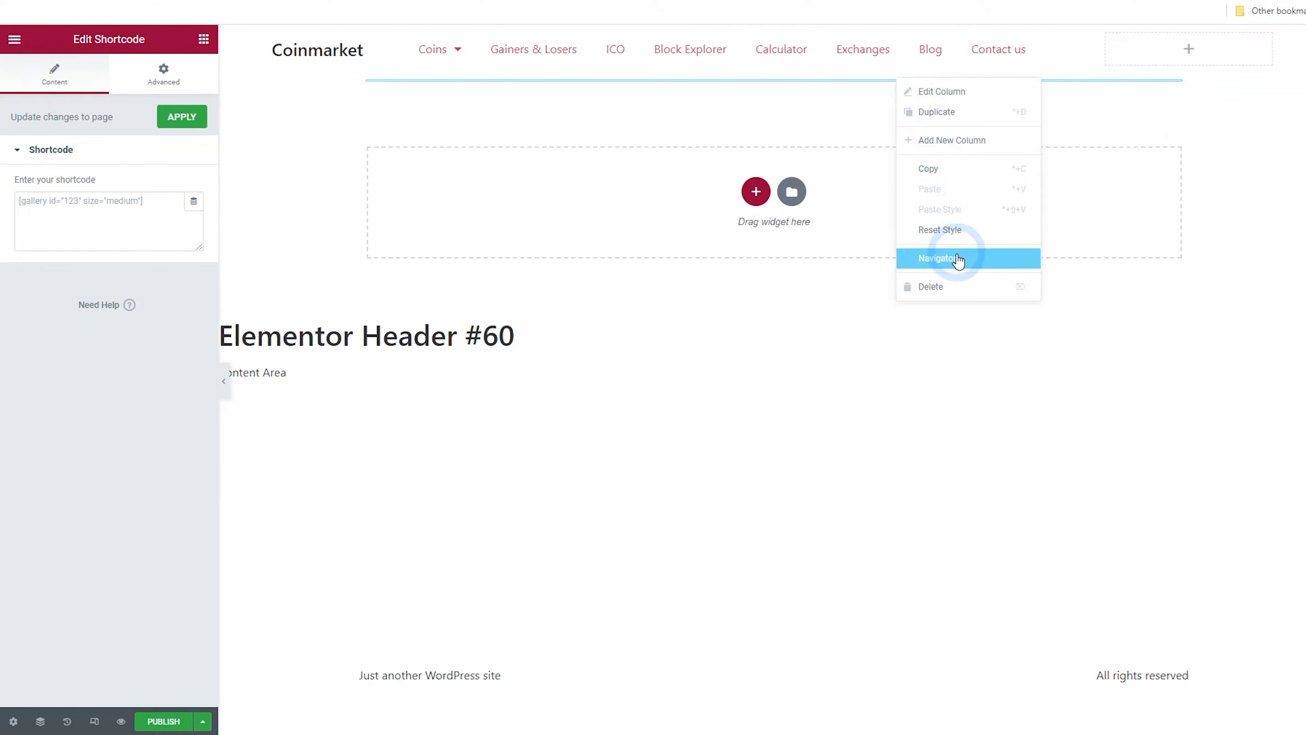
left_click(937, 258)
left_click(1201, 322)
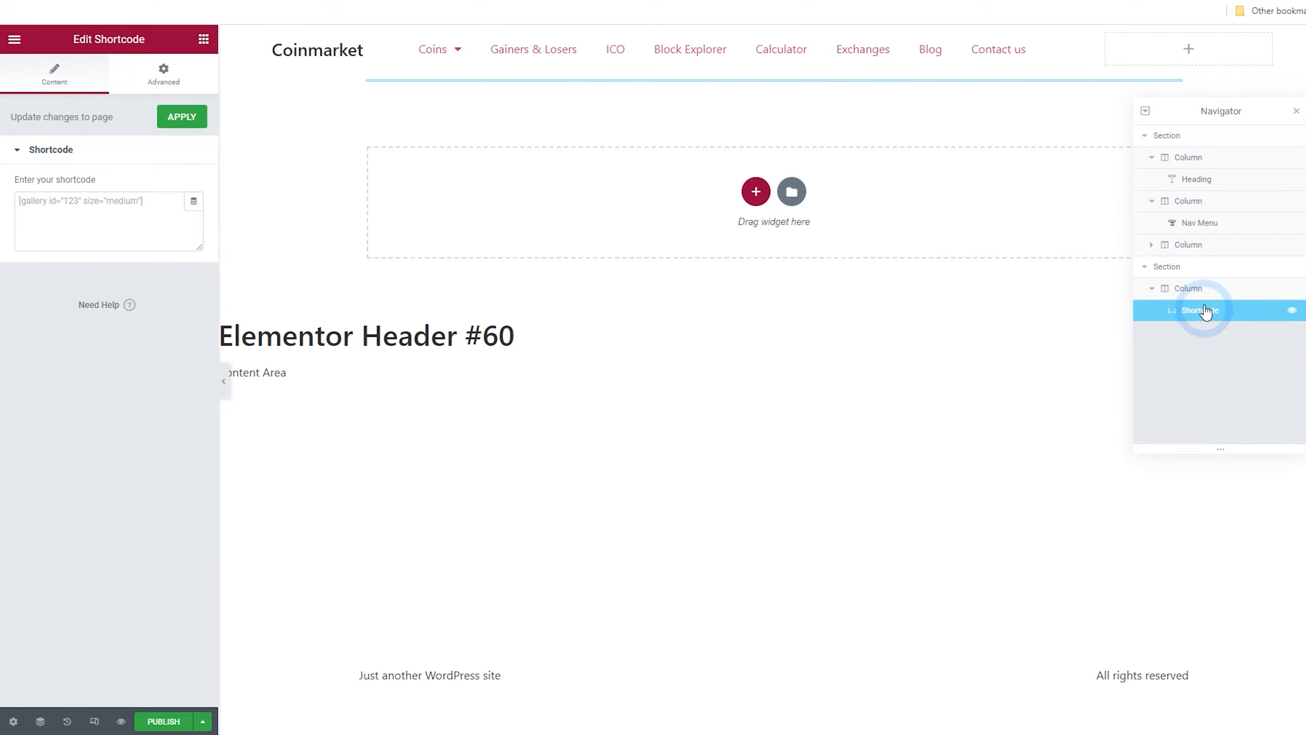
right_click(111, 215)
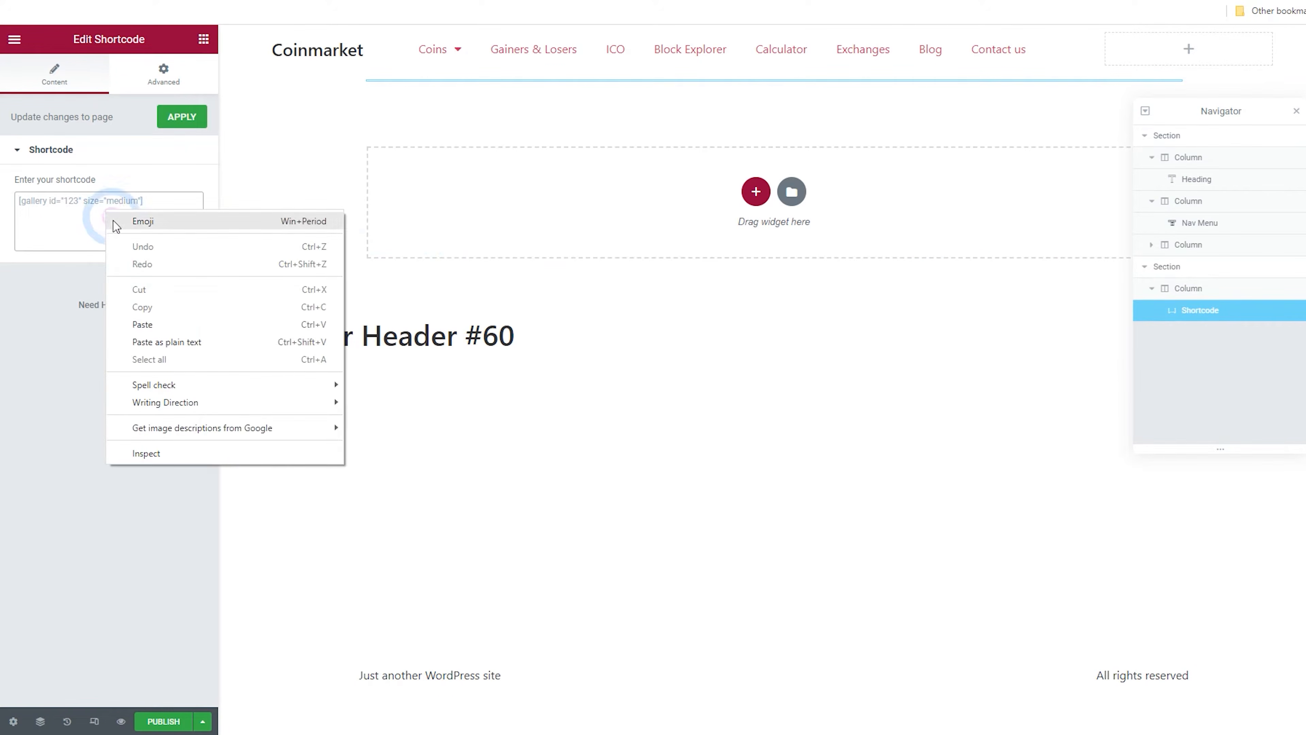
left_click(158, 324)
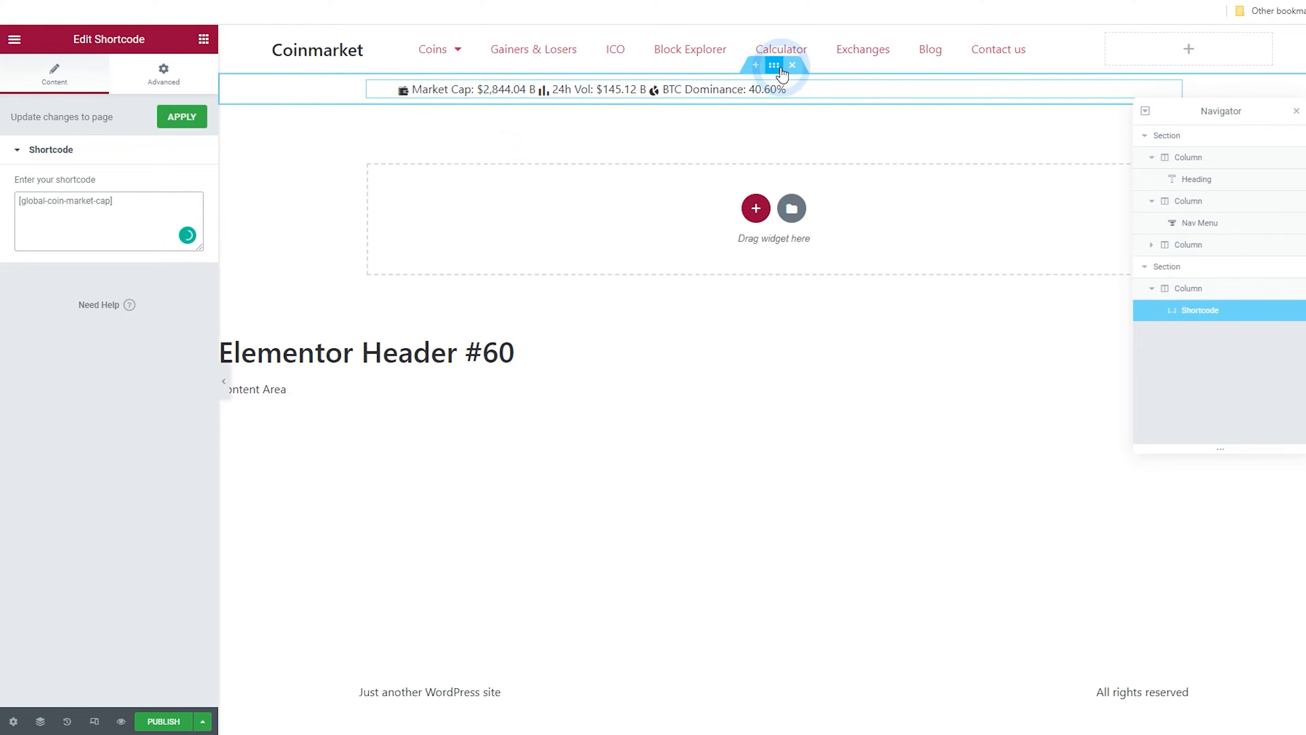
Set the shortcode section's width to 1400 and move the section above the header section
left_click(778, 71)
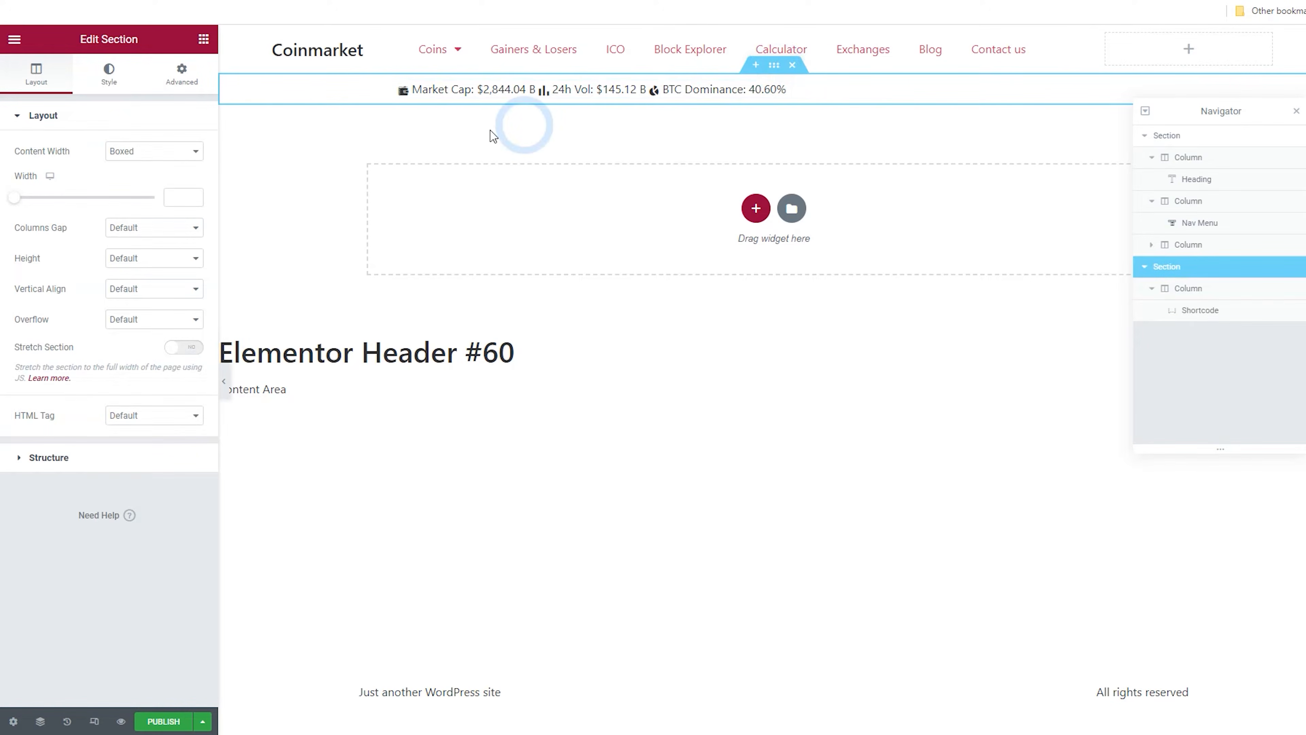
type("1400")
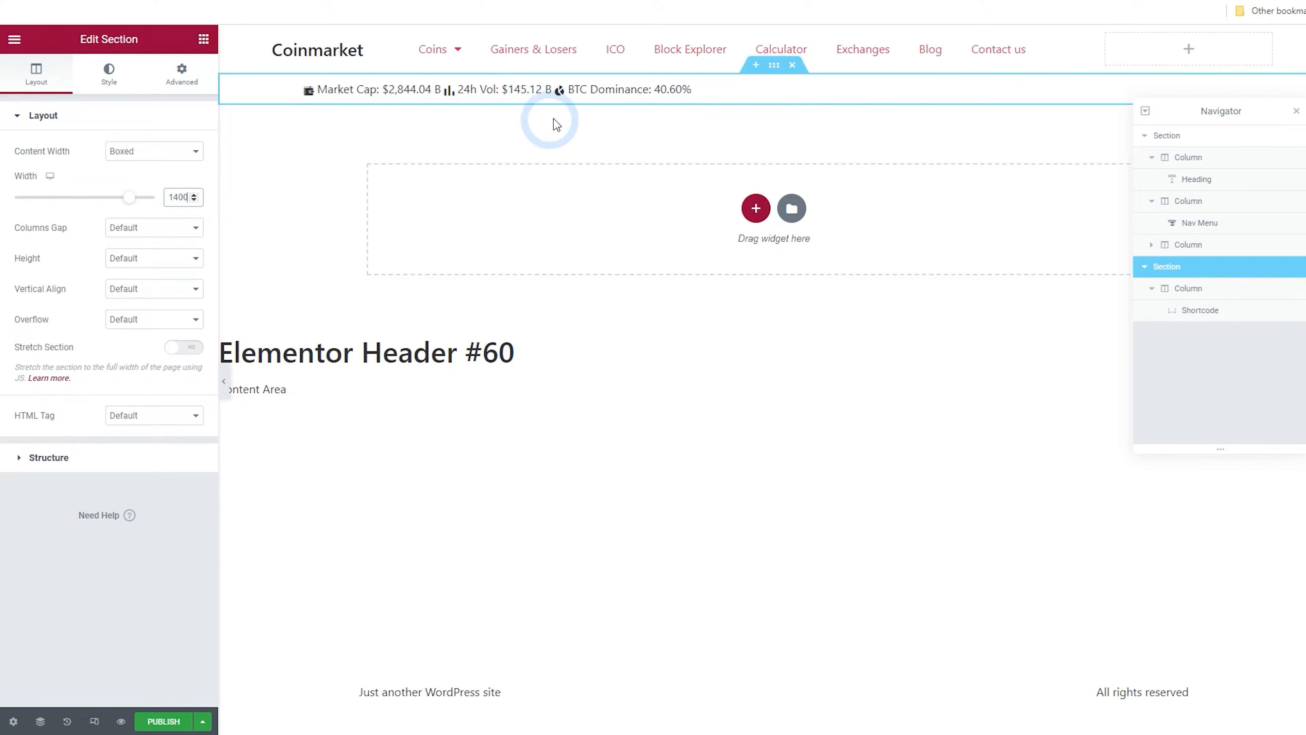
left_click(773, 68)
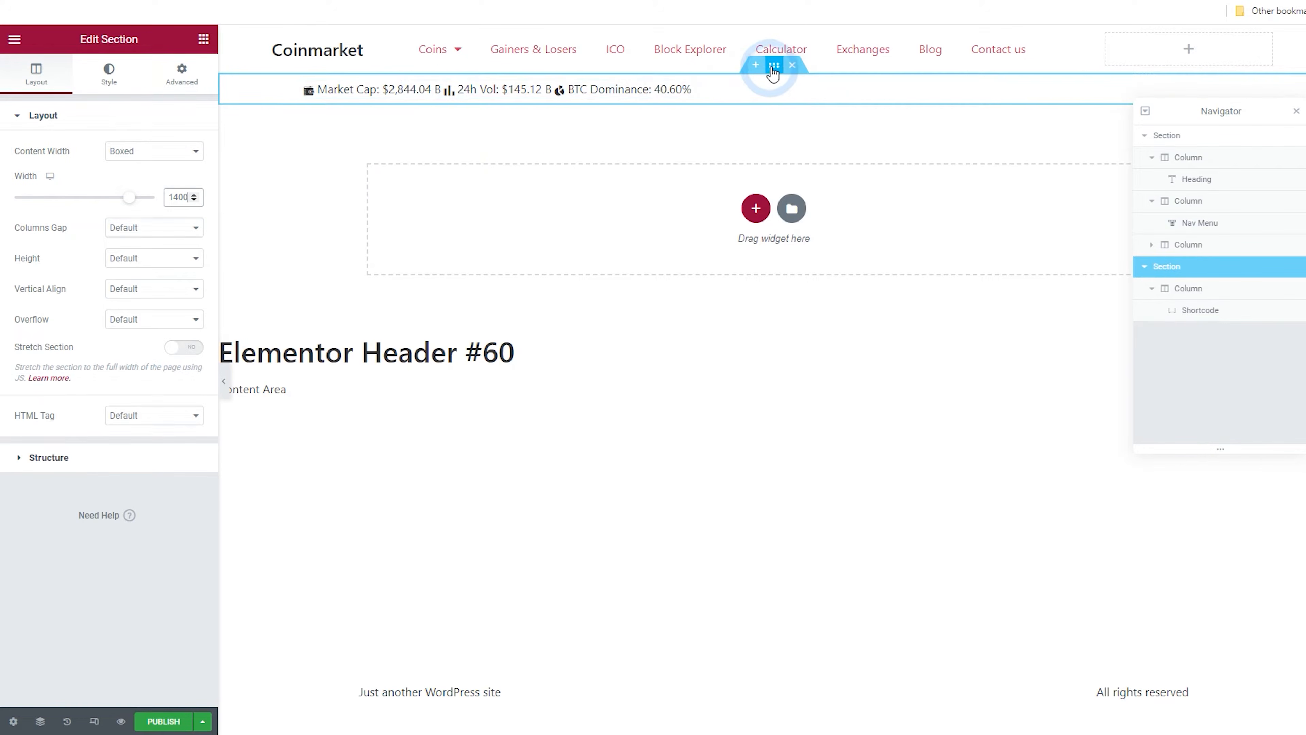
left_click_drag(773, 62, 772, 35)
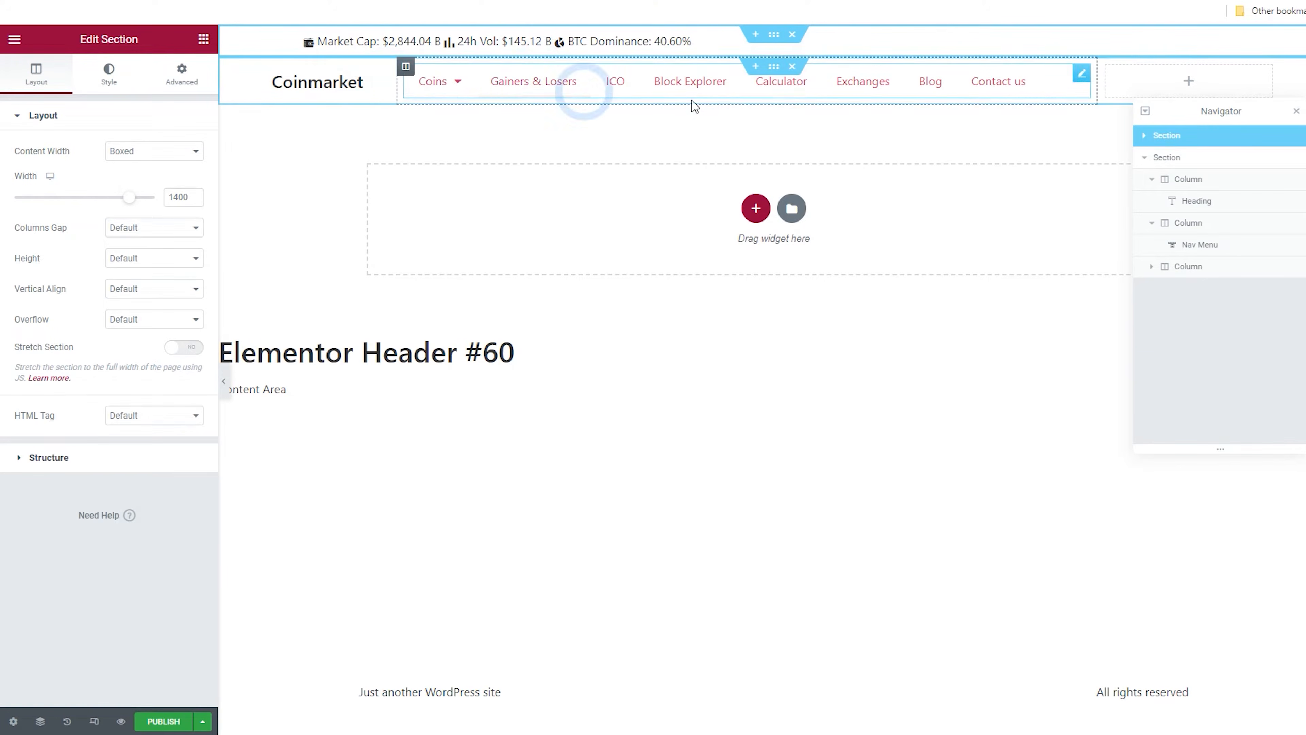
left_click(1296, 112)
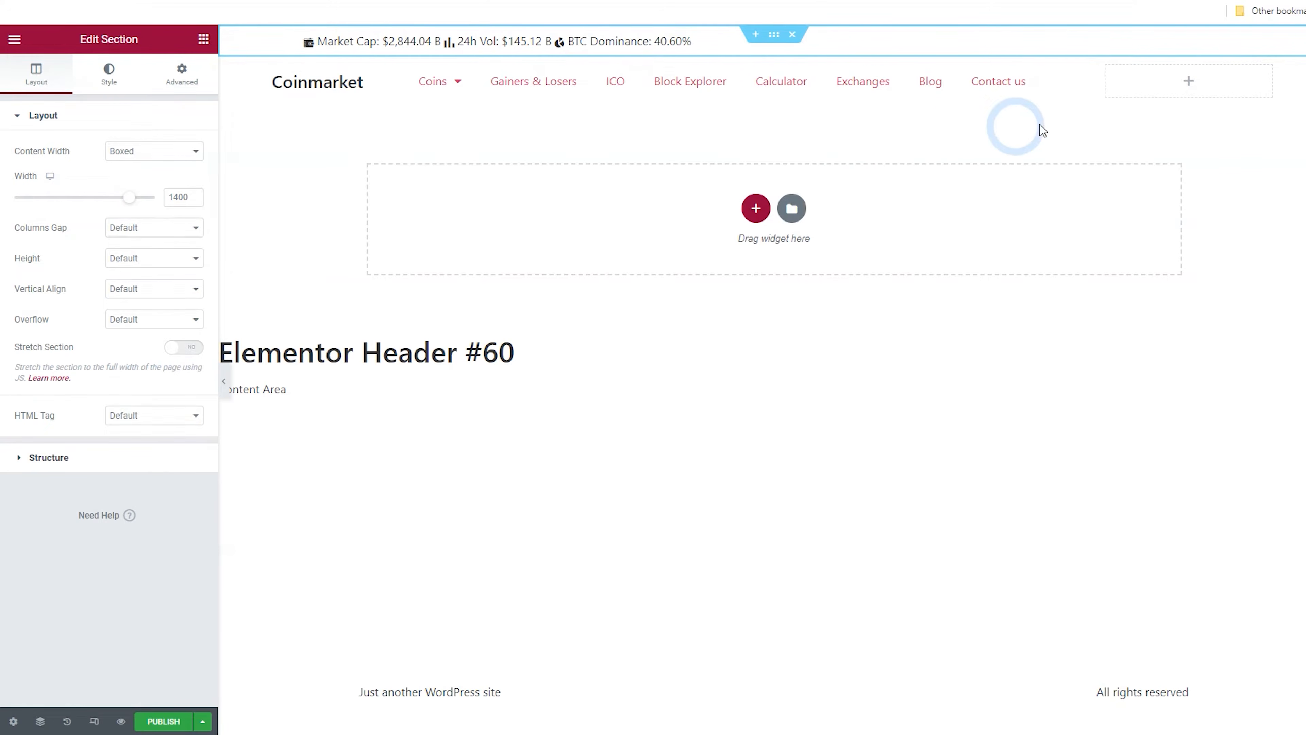
Place a Shortcode widget in the header's empty third column and start editing its shortcode field
left_click(1188, 85)
left_click(118, 100)
type("shor")
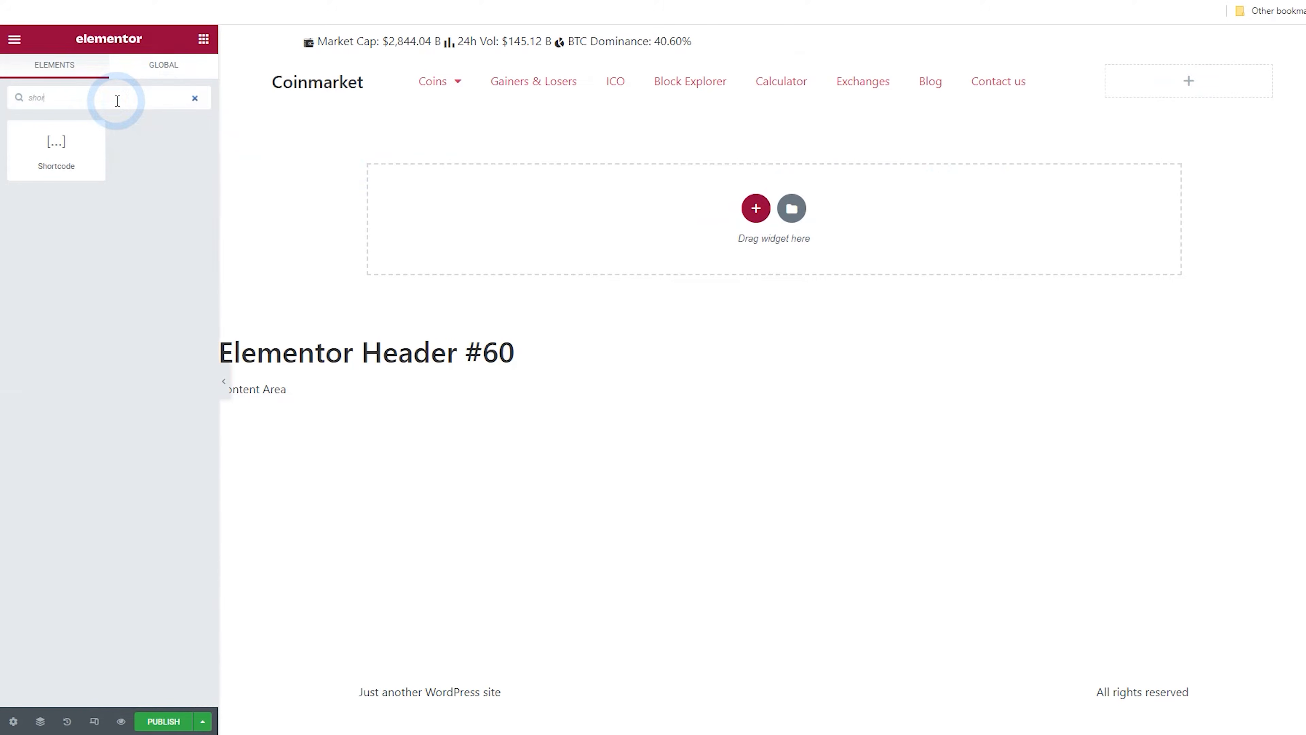
left_click_drag(58, 146, 1174, 91)
left_click(111, 211)
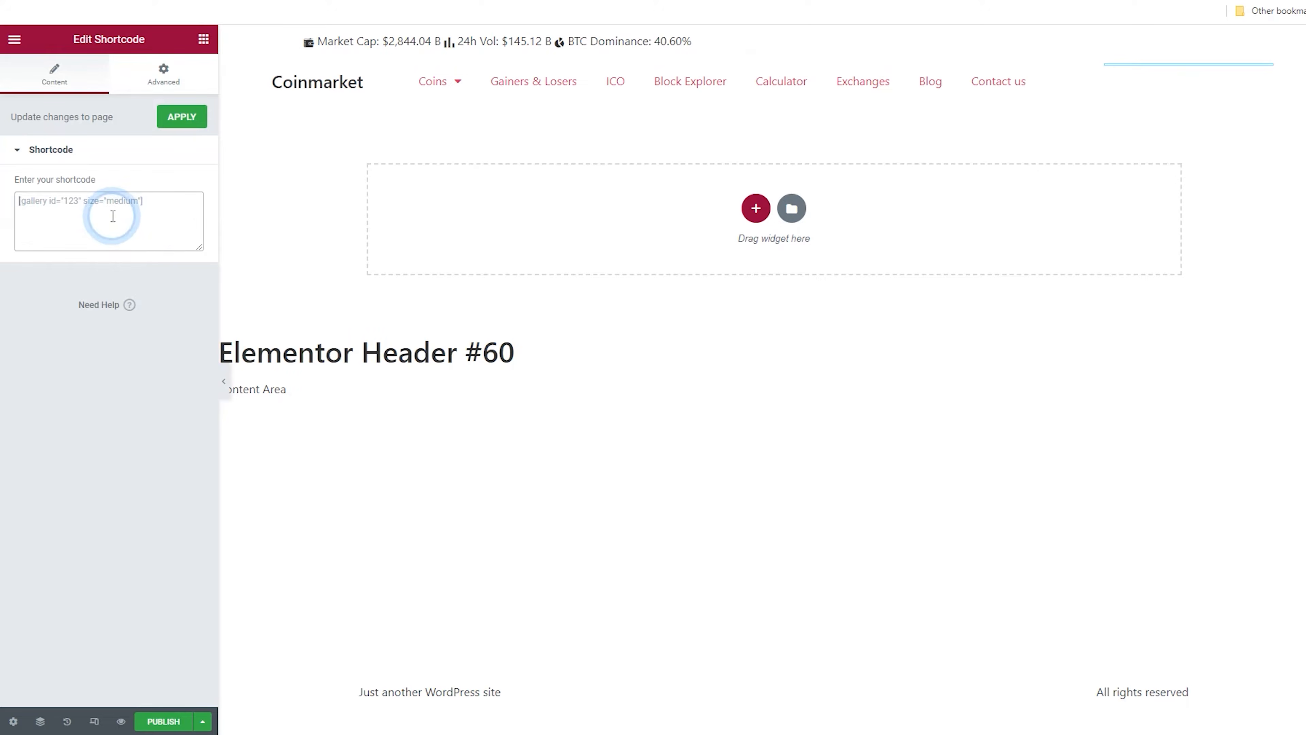
Return to the dashboard tab and open the Plugins section
left_click(138, 1)
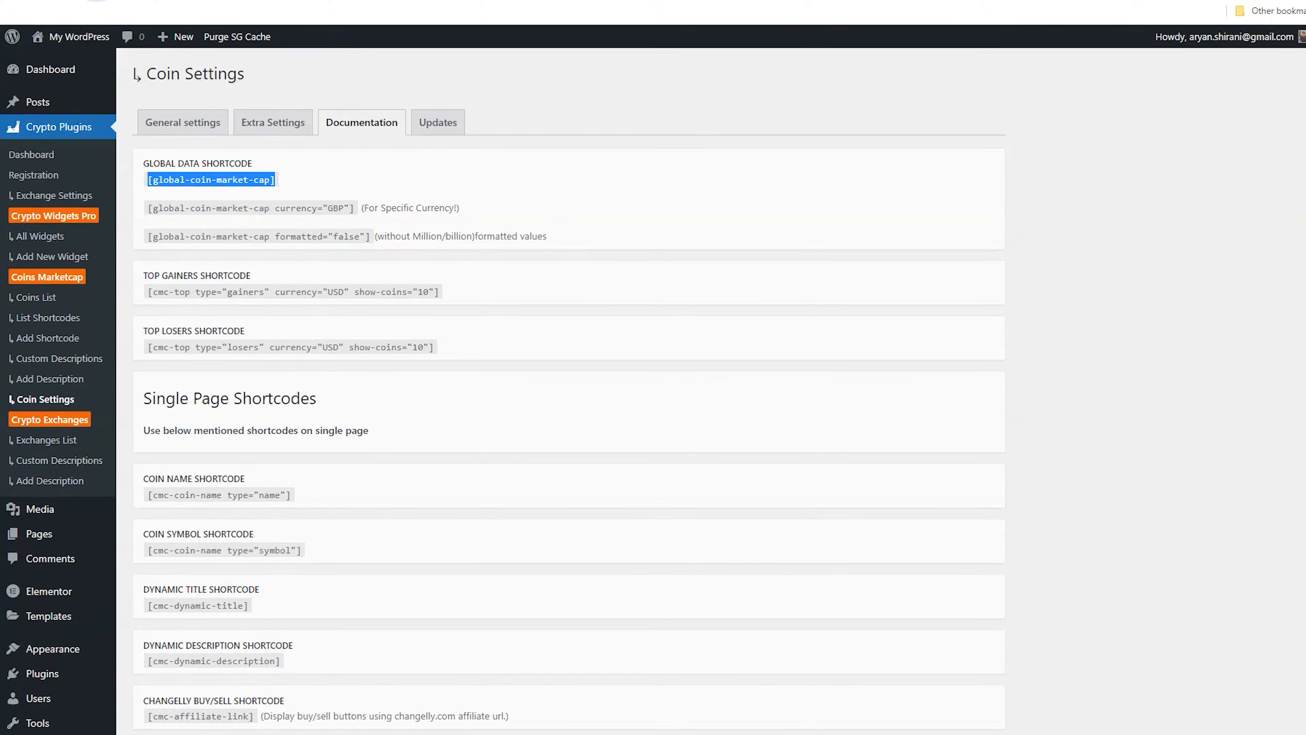
scroll(55, 404, "down", 2)
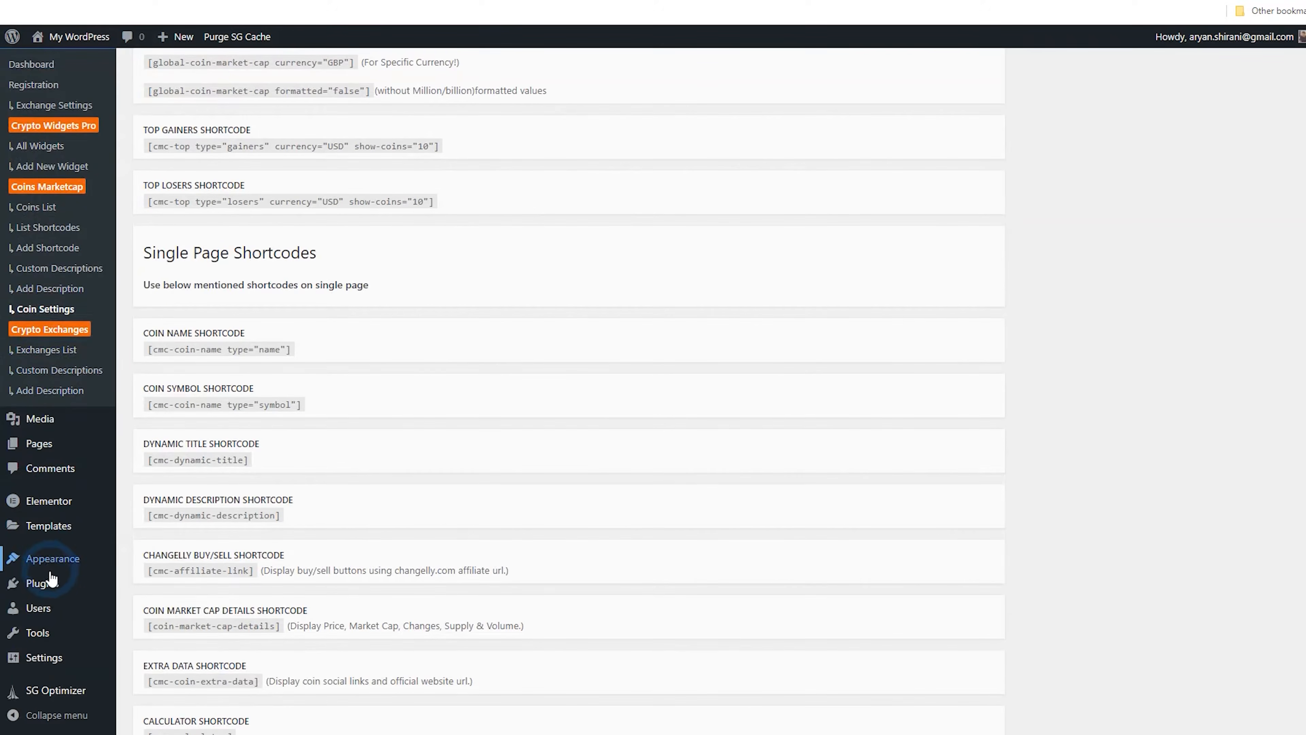
left_click(49, 585)
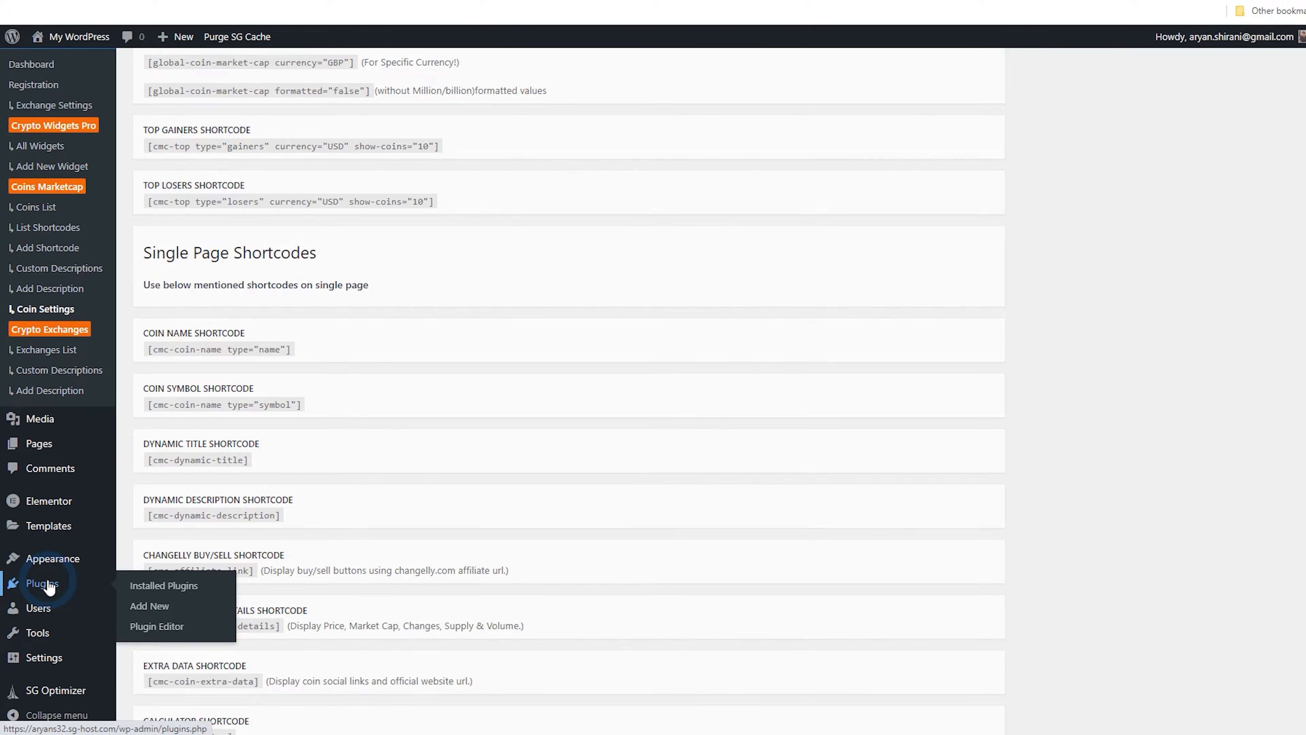
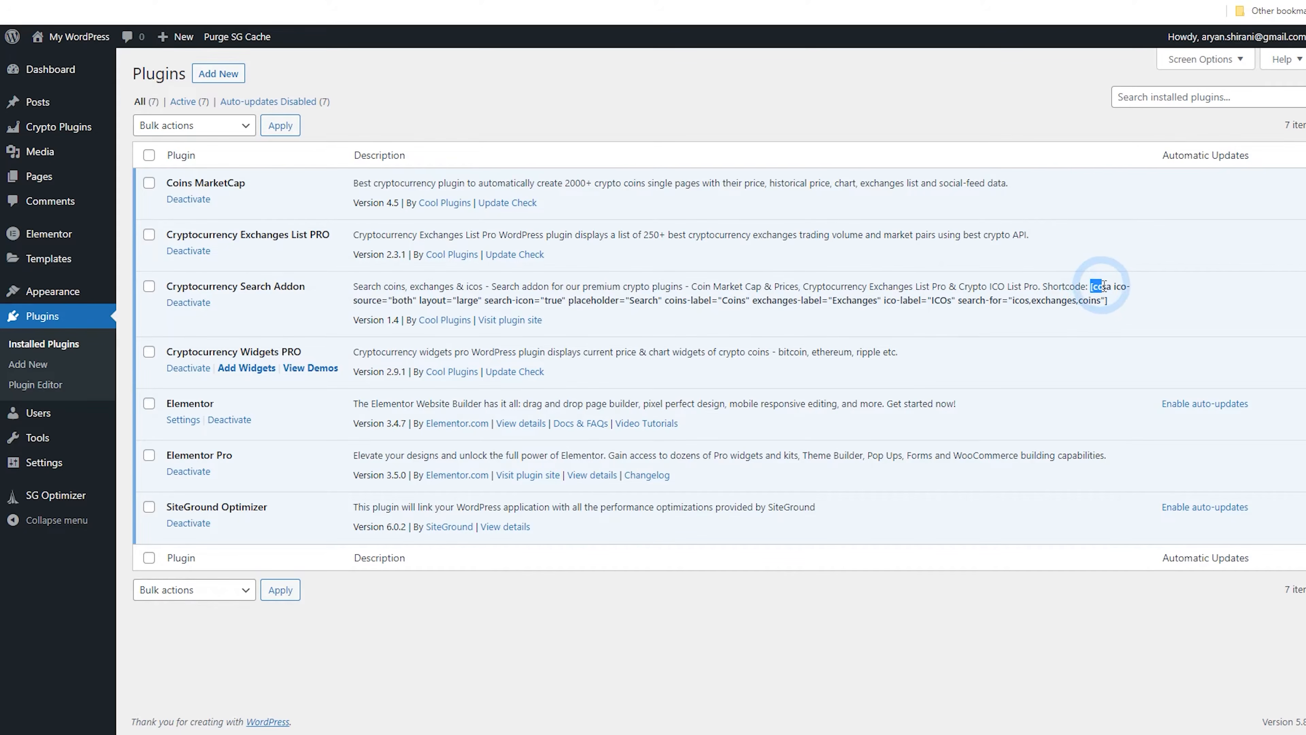
Copy the Cryptocurrency Search Addon's [ccsa …] shortcode from the plugins list
left_click_drag(1102, 286, 1114, 303)
right_click(1105, 304)
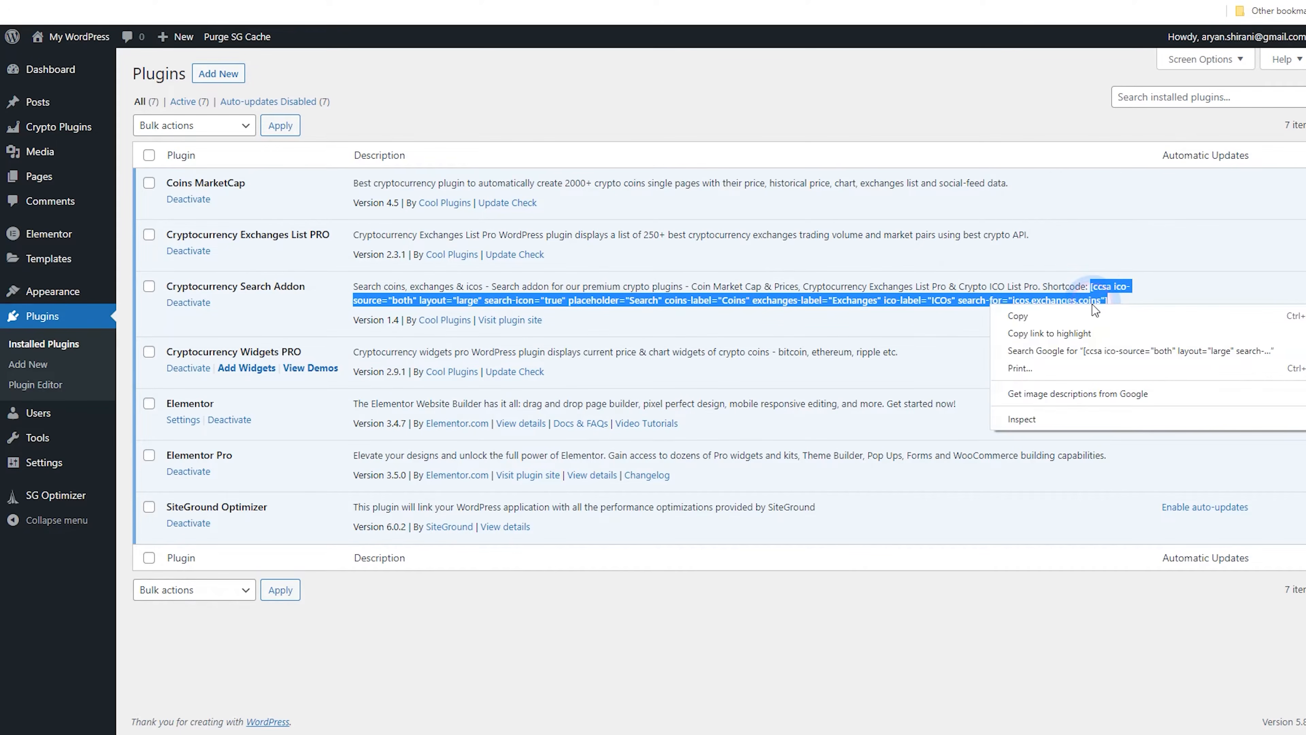
left_click(1111, 316)
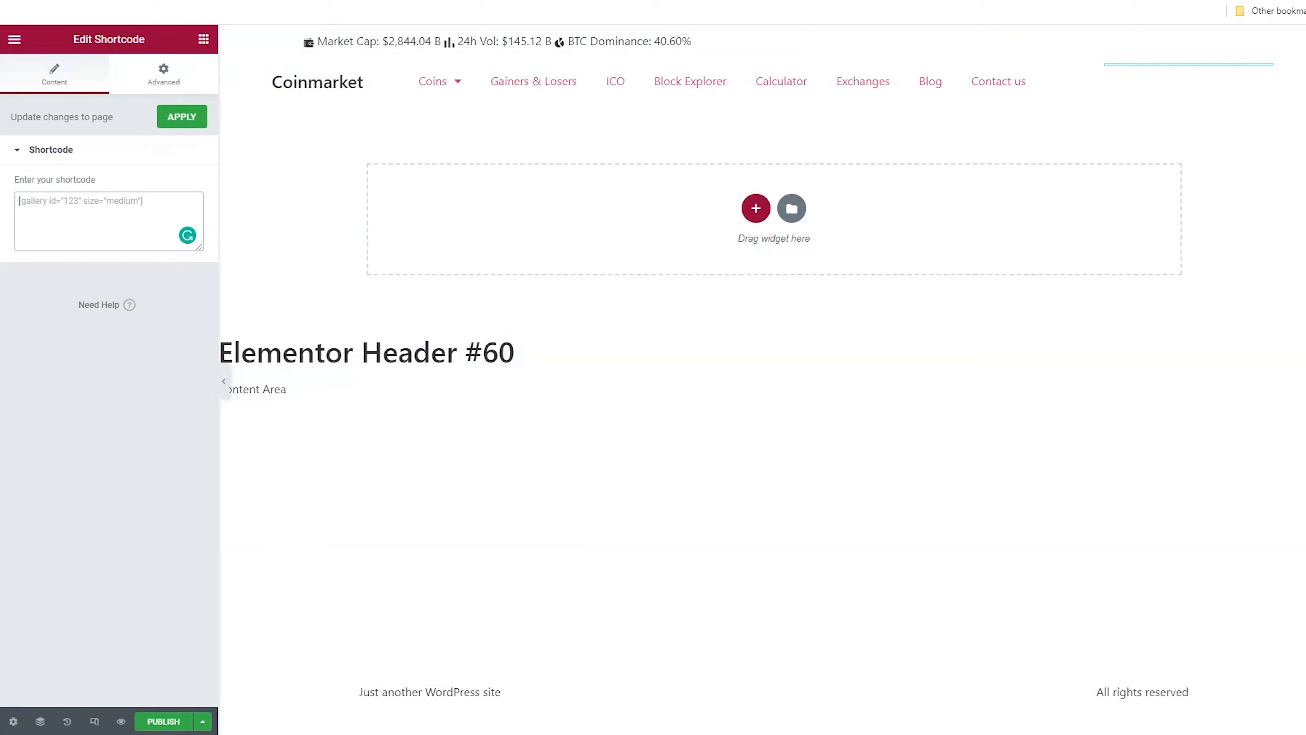
Paste the copied search shortcode into the header's third-column Shortcode widget
left_click(67, 209)
right_click(69, 215)
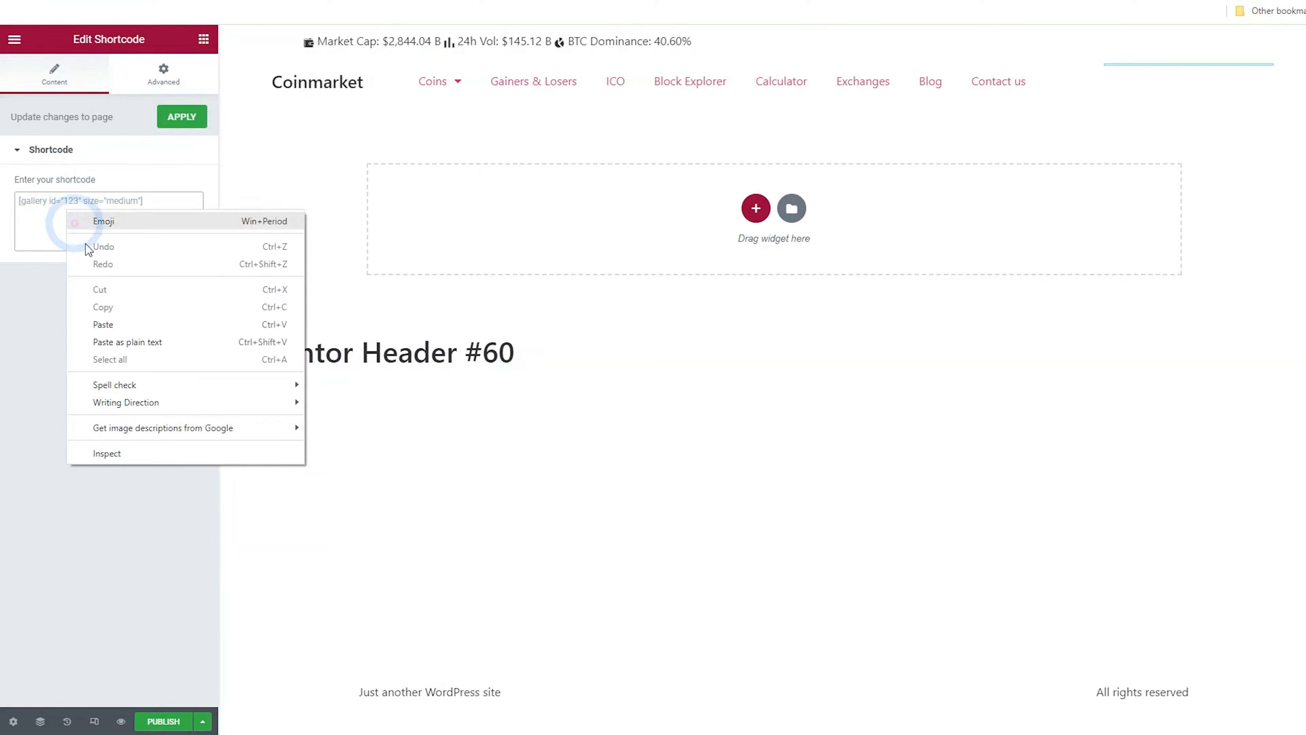
left_click(117, 325)
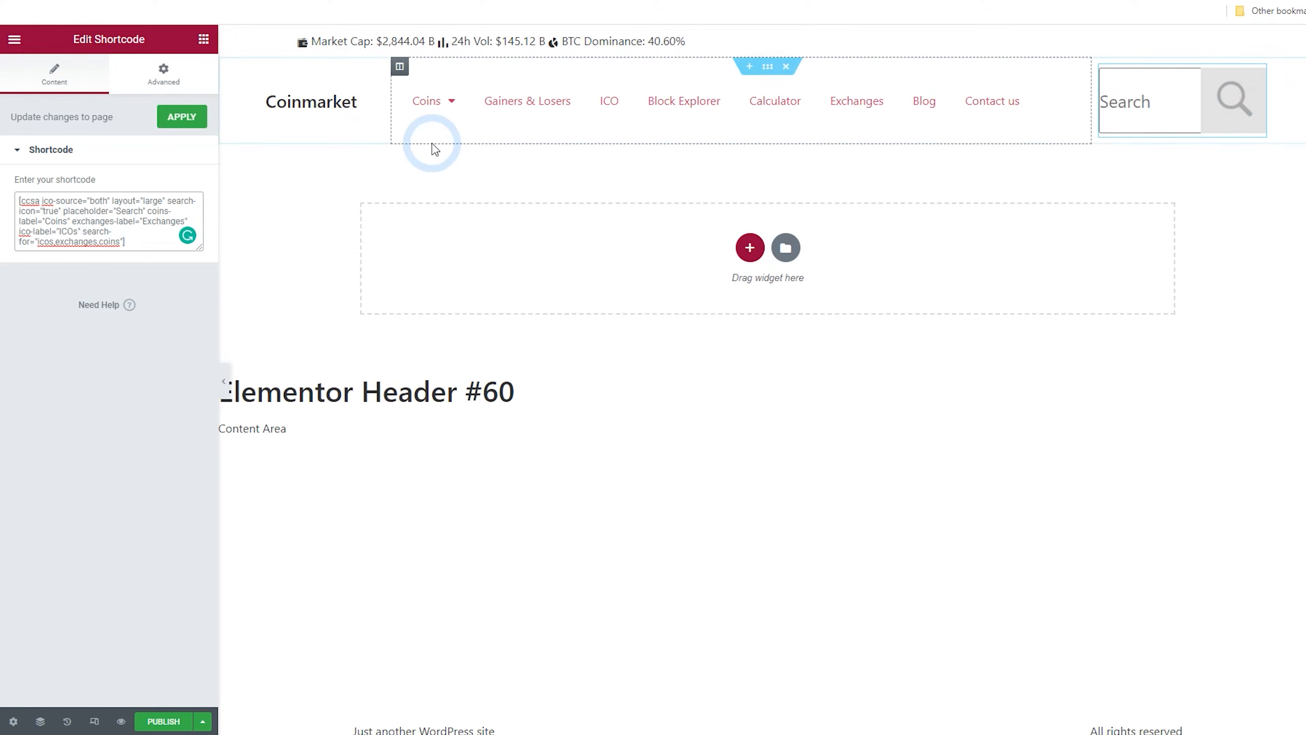
Publish the header template with an Include condition for the Entire Site
left_click(163, 721)
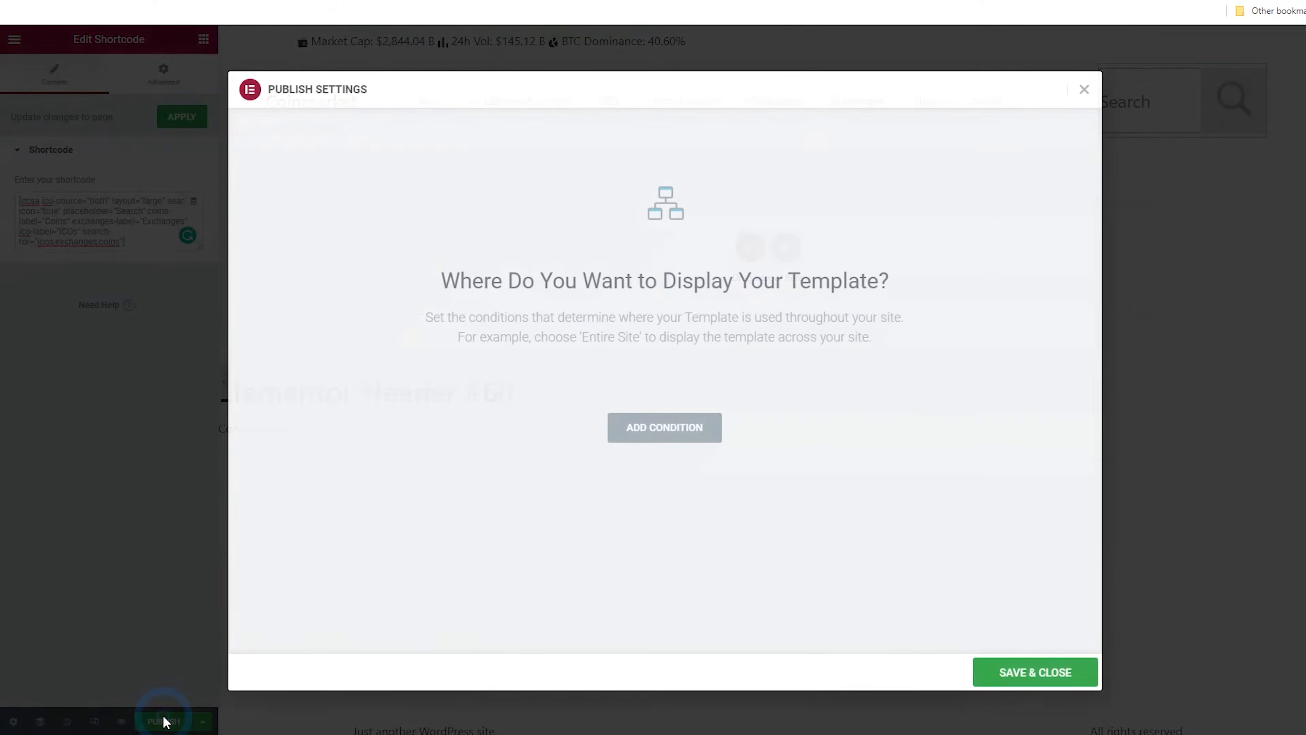
left_click(653, 437)
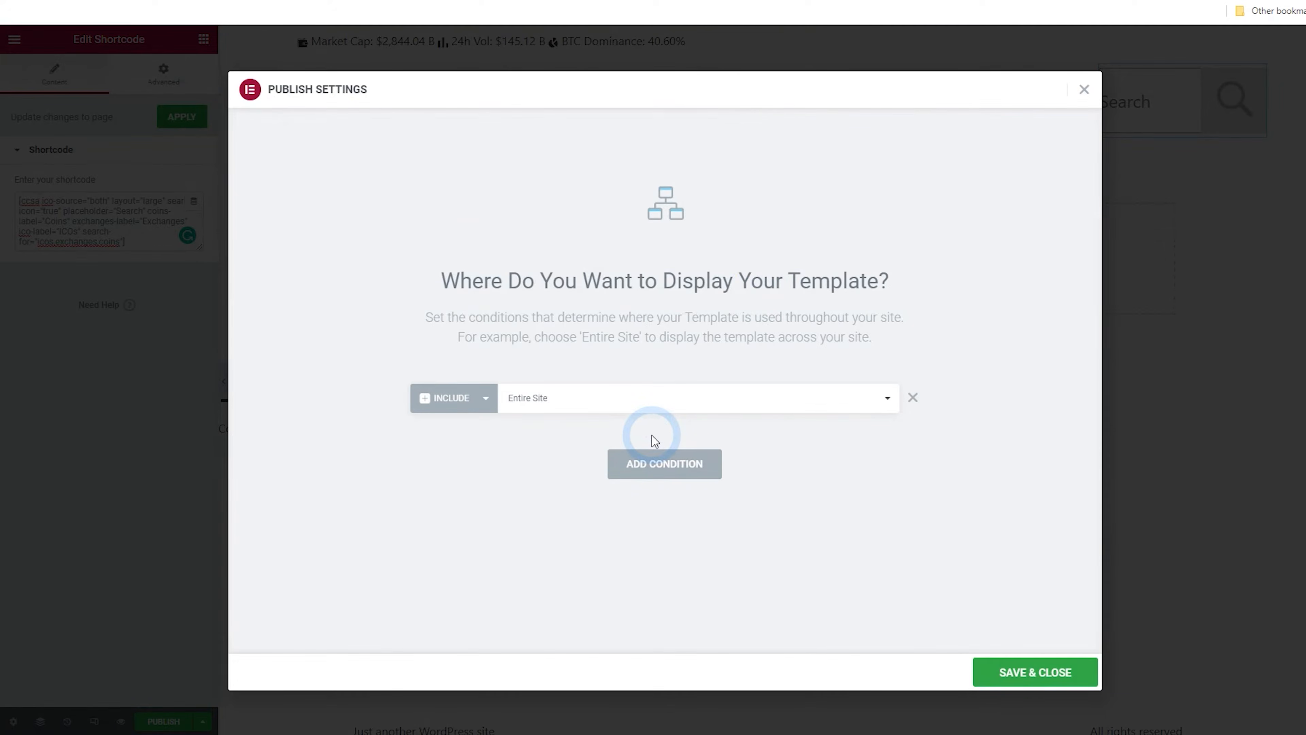
left_click(1023, 673)
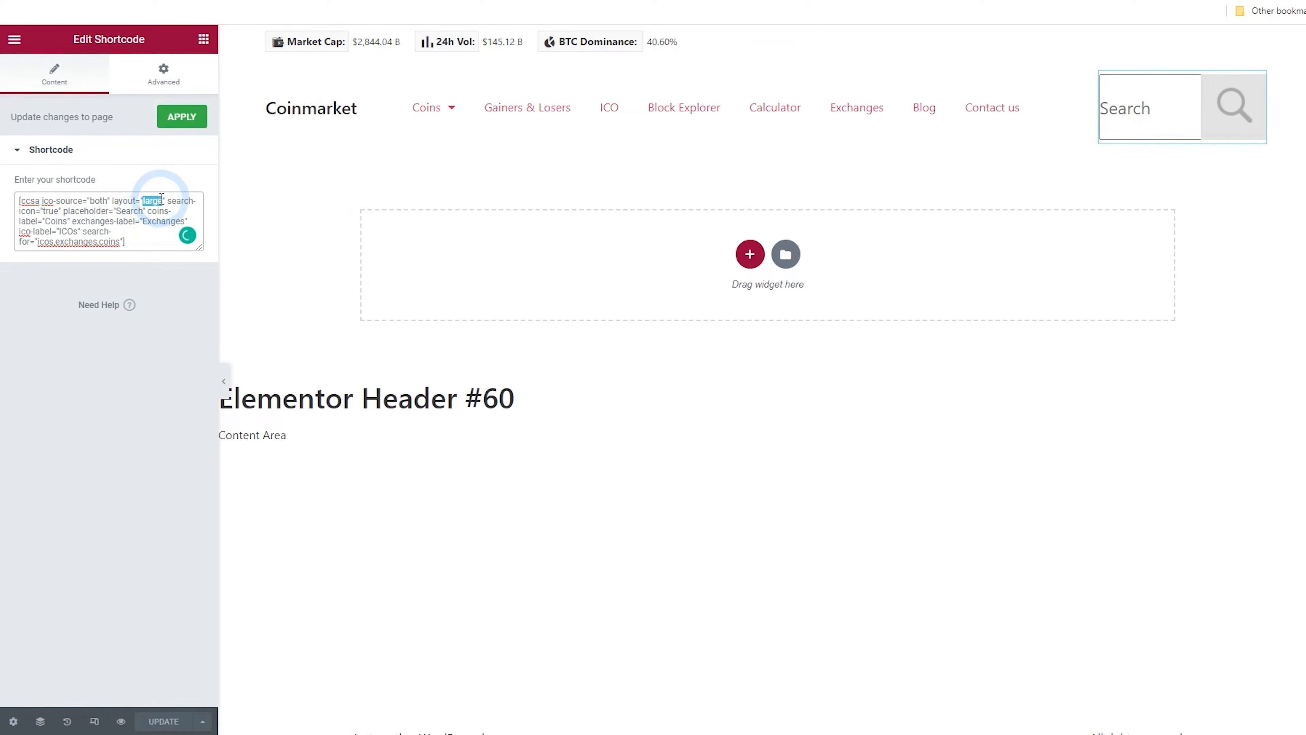
Change the search shortcode's layout value to small
type("small")
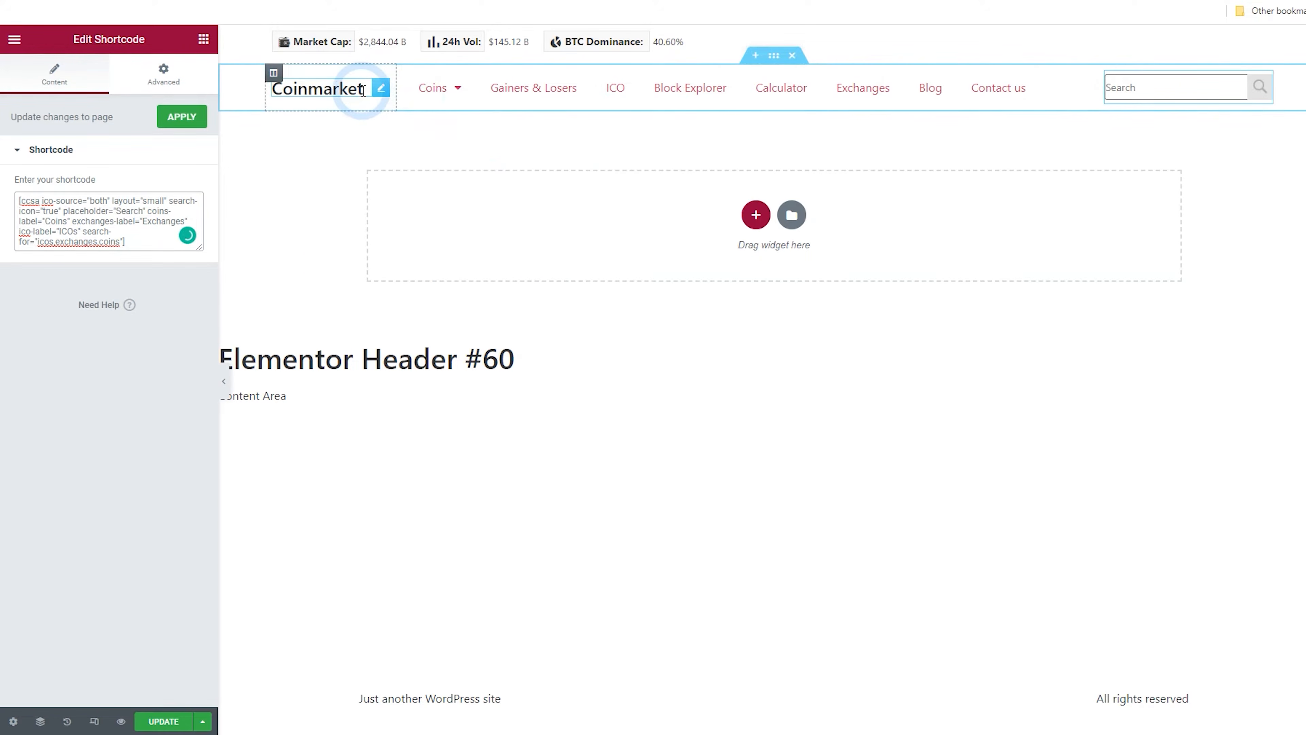
Link the Coinmarket heading to the Site URL dynamic tag and update the template
left_click(381, 92)
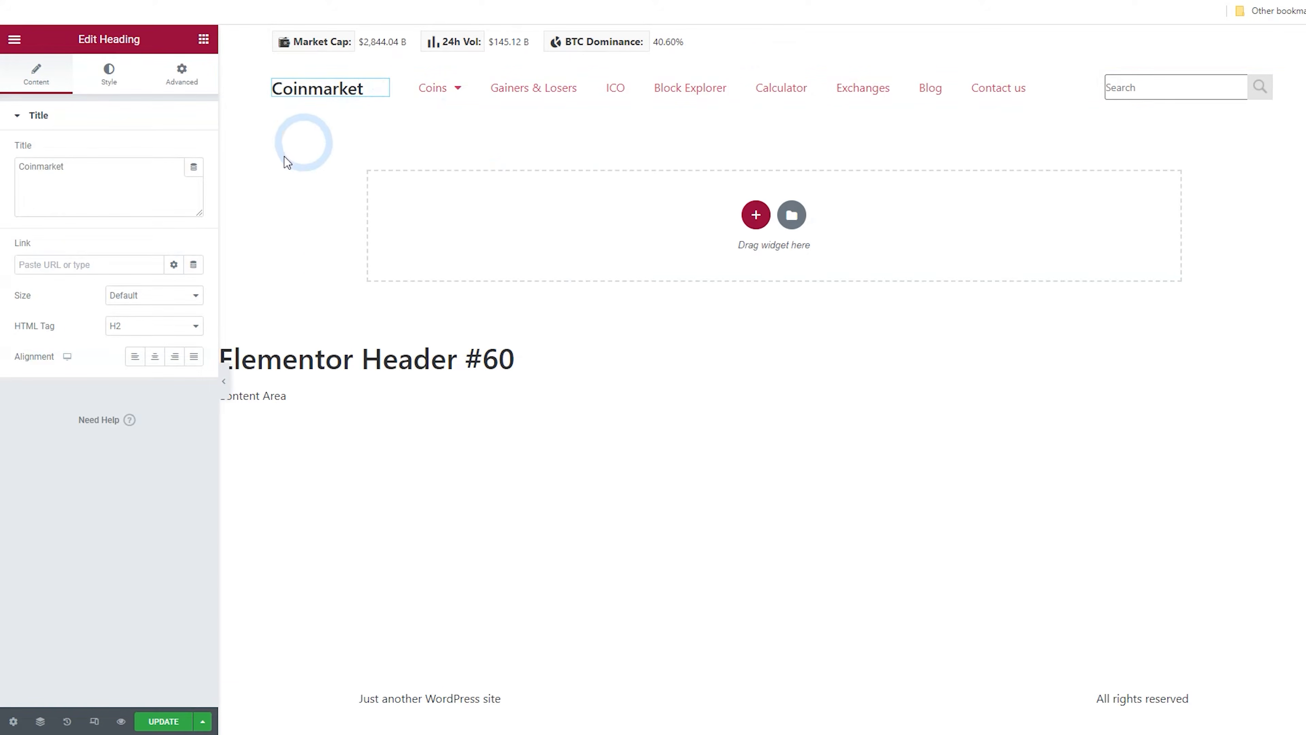
left_click(194, 266)
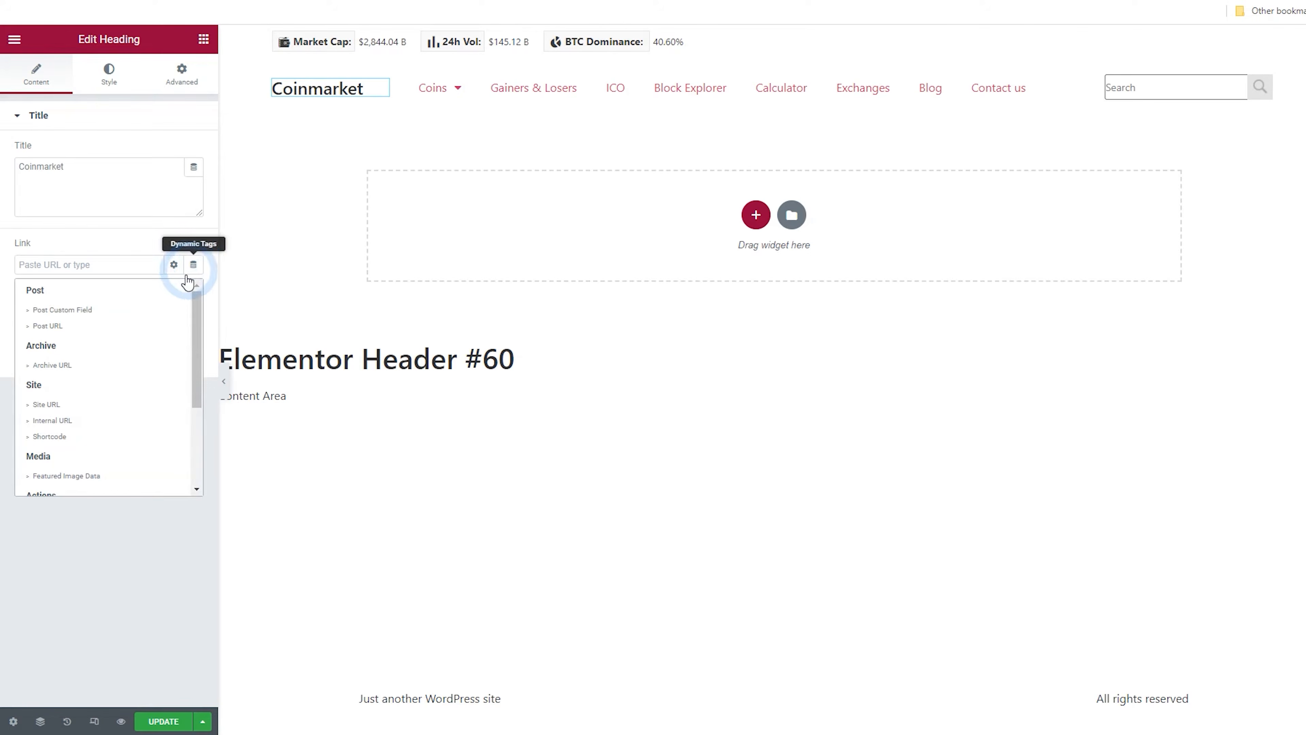
scroll(144, 332, "down", 2)
left_click(87, 339)
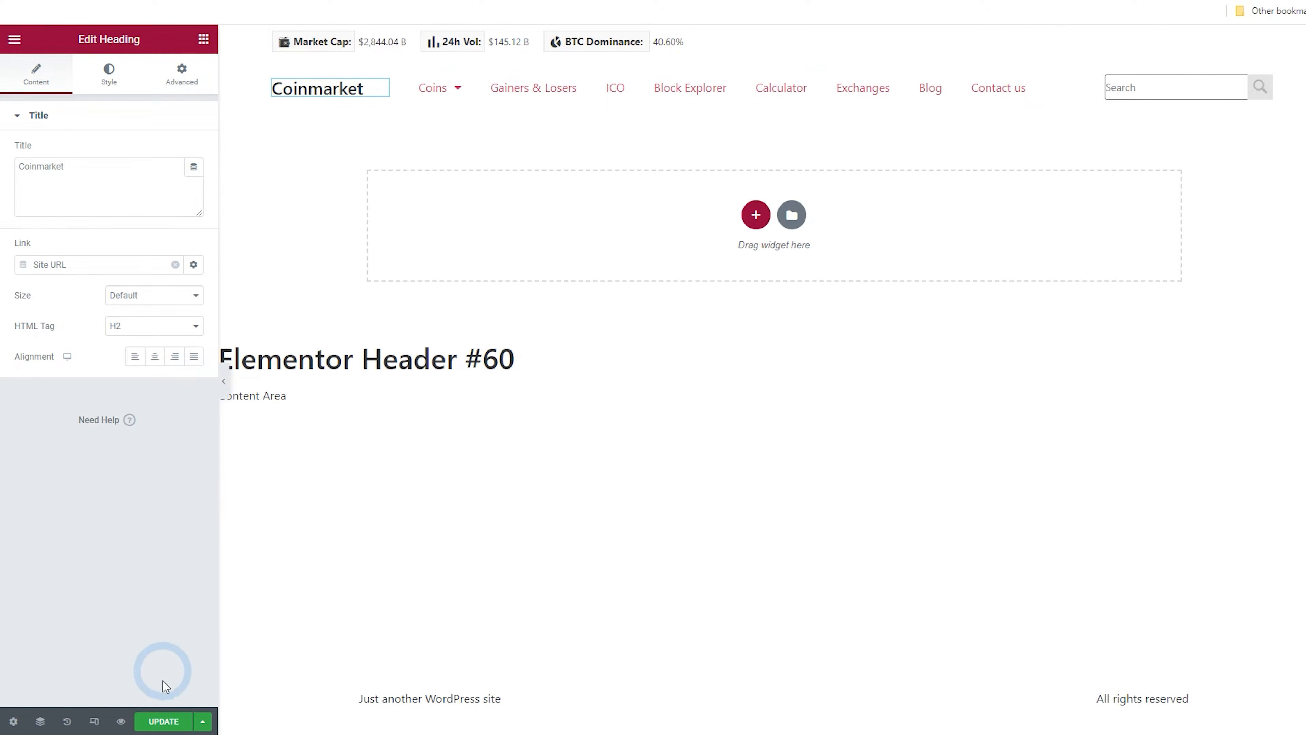
left_click(164, 721)
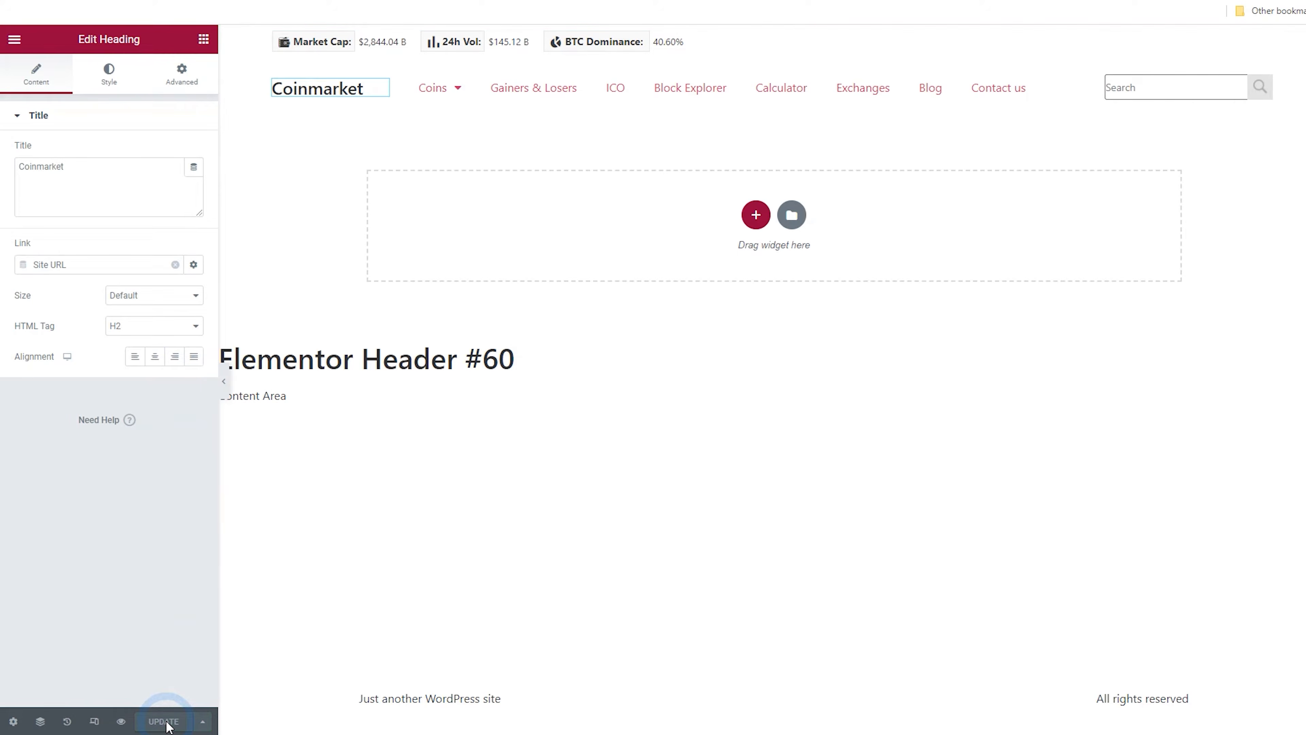
View the live page and test the Coinmarket heading link
left_click(19, 49)
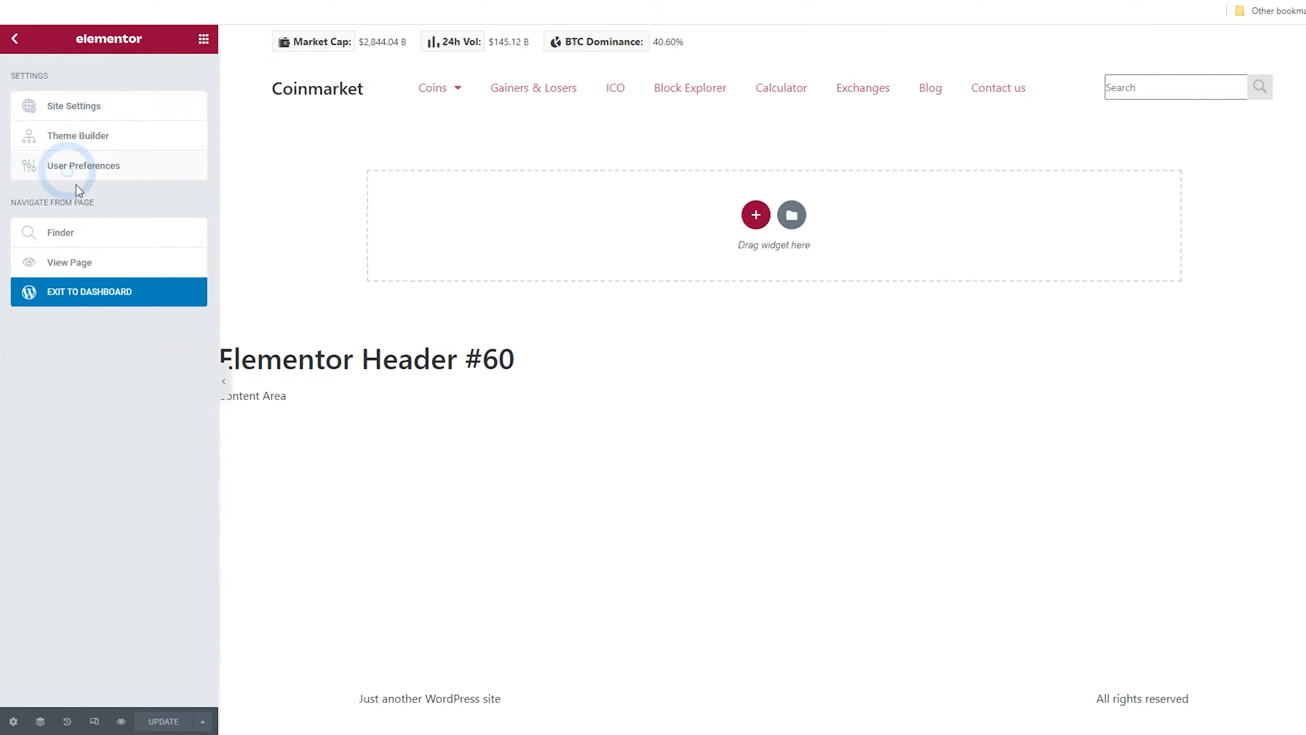
left_click(72, 260)
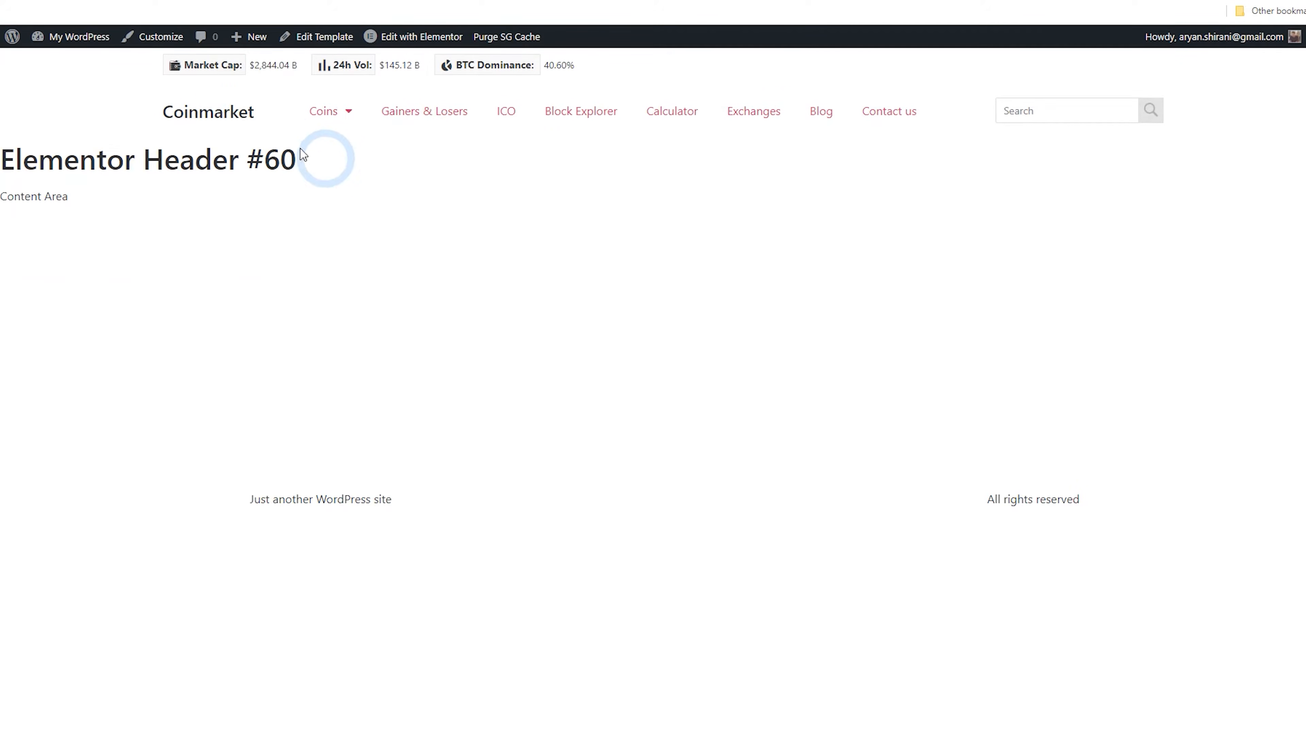
left_click(226, 113)
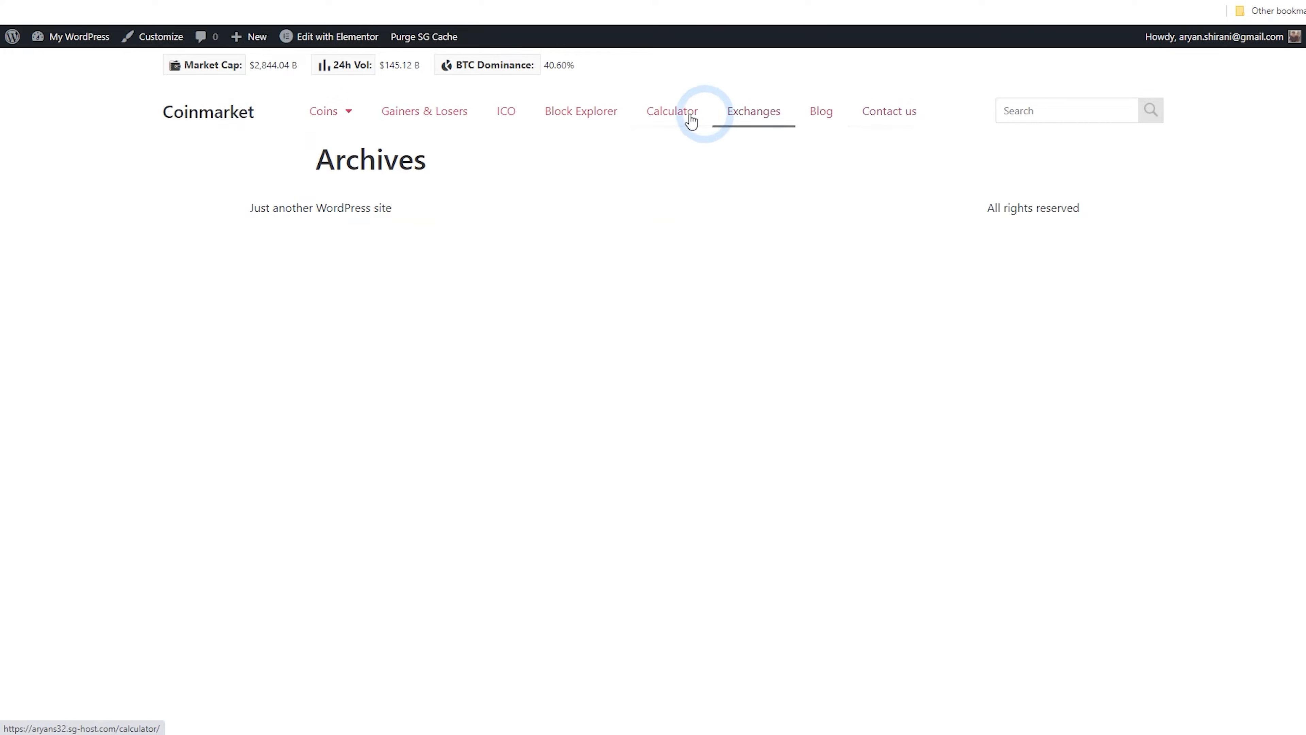
mouse_move(332, 120)
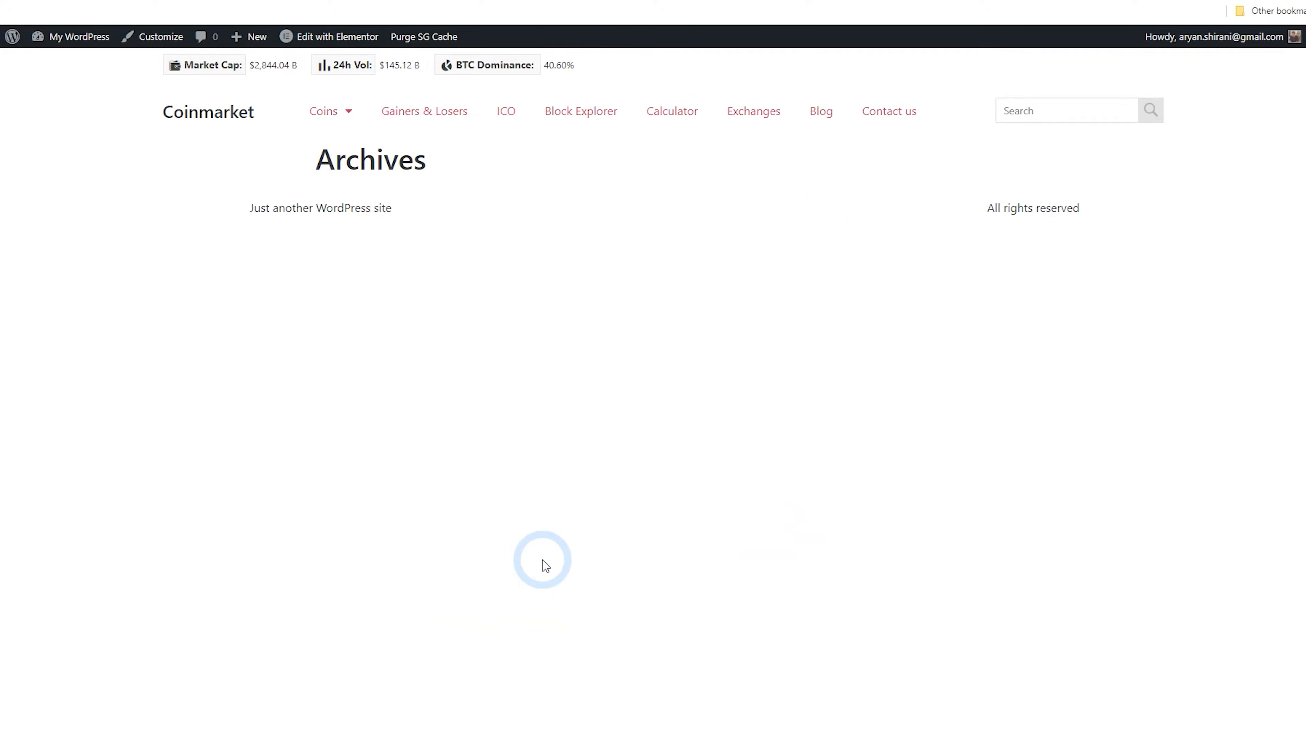
Create a new Footer template from the Theme Builder, closing the block library
left_click(9, 43)
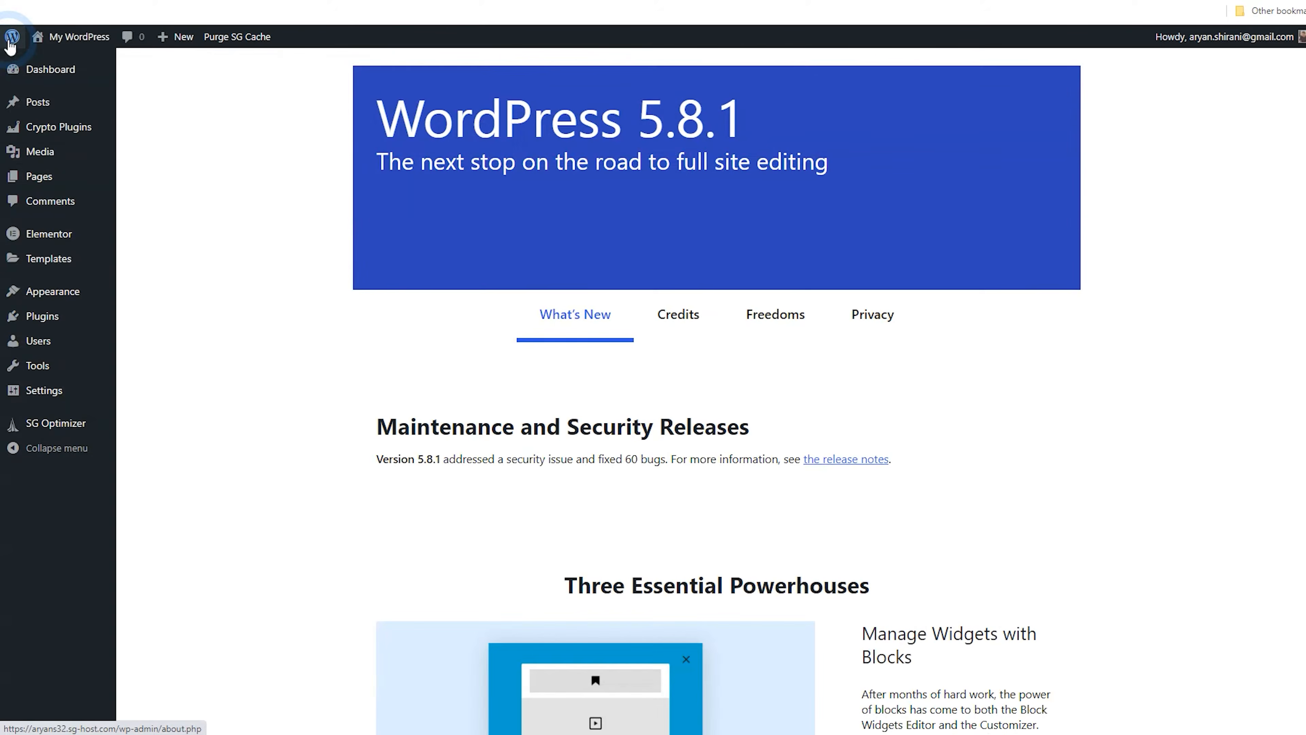
mouse_move(65, 270)
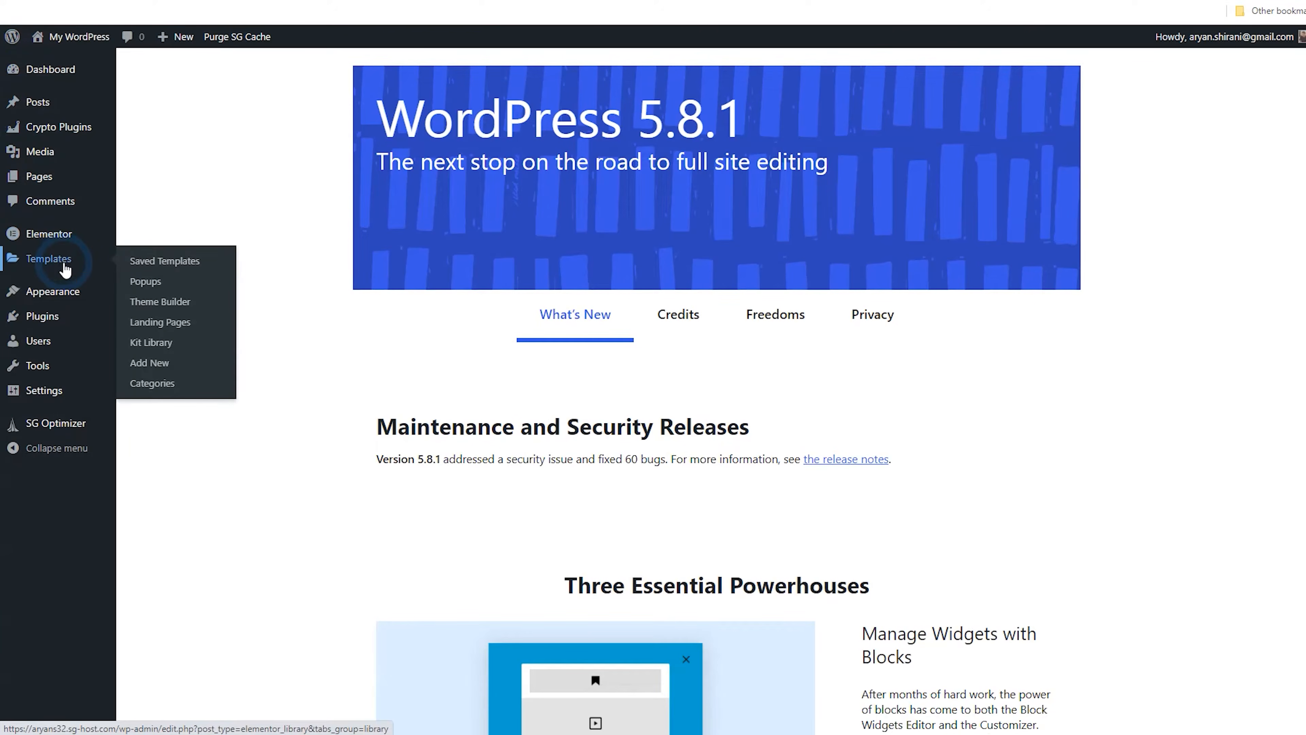
left_click(157, 283)
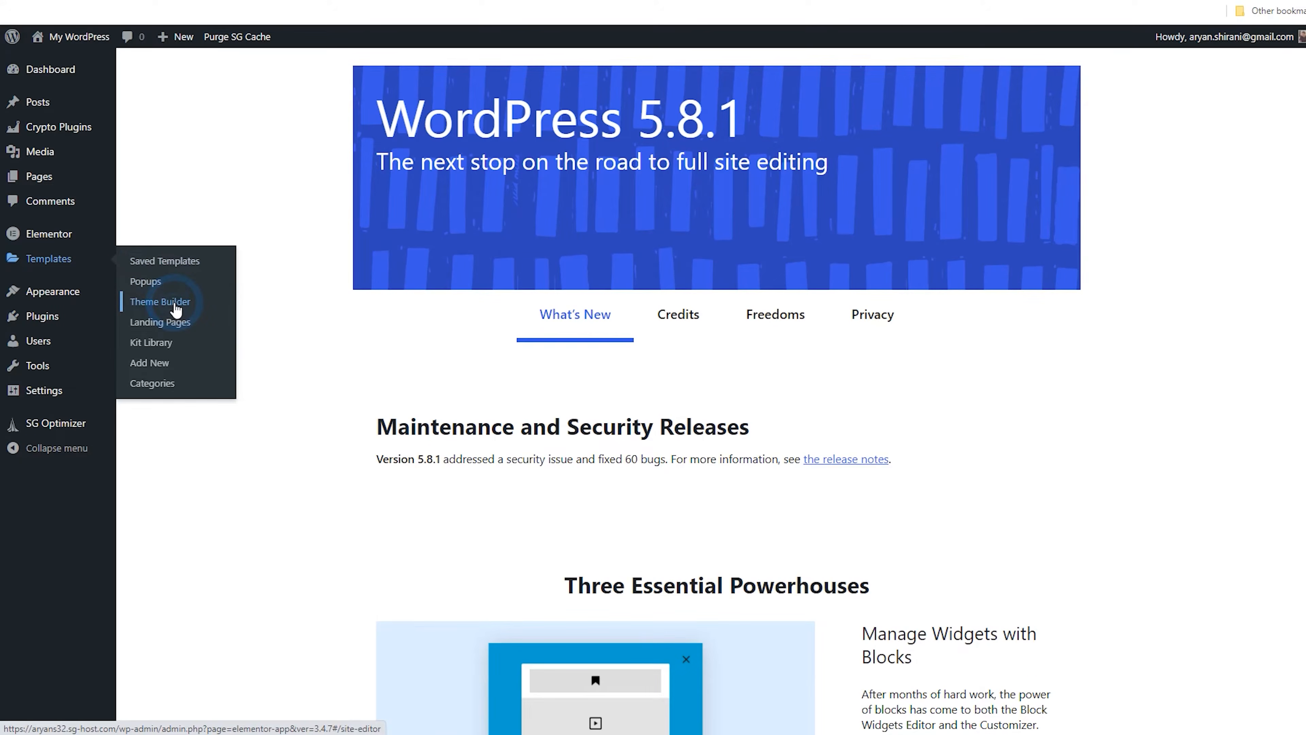
left_click(161, 302)
left_click(67, 227)
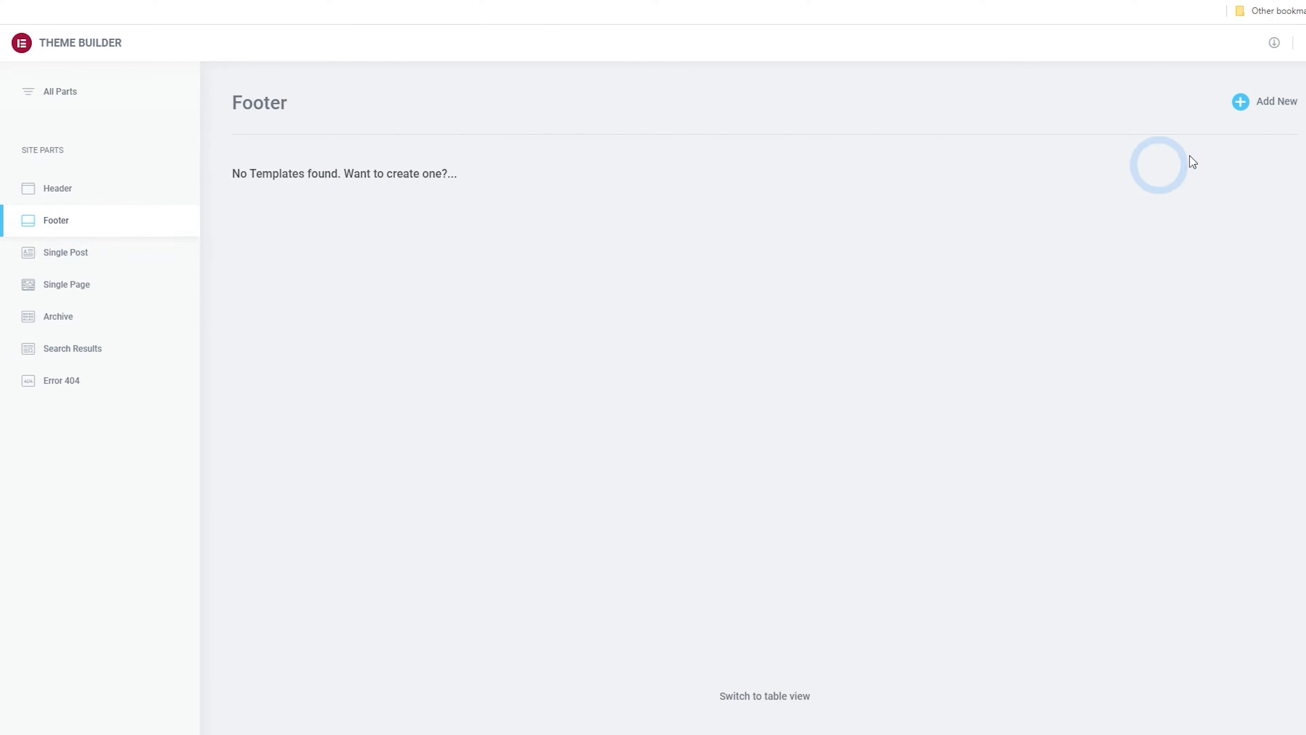
left_click(1276, 115)
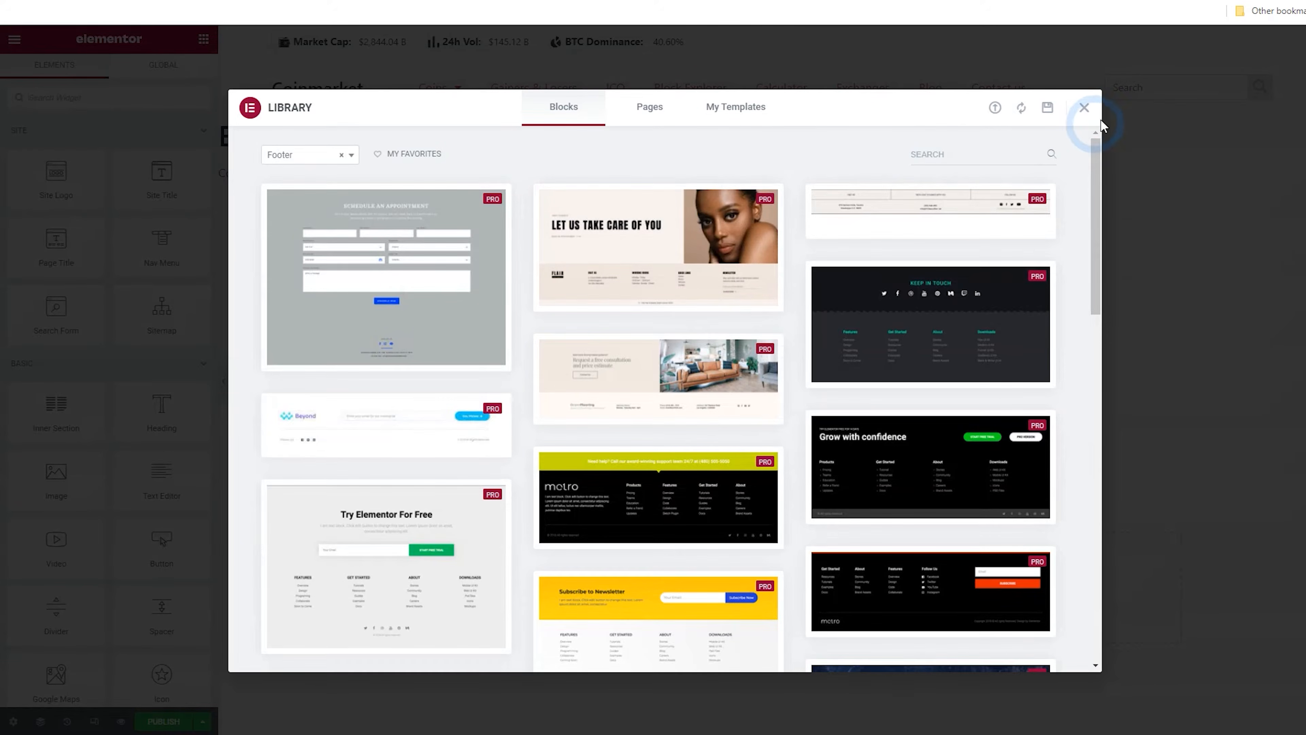
left_click(1093, 109)
Add a four-column section to the footer template and return to the widgets panel
left_click(754, 575)
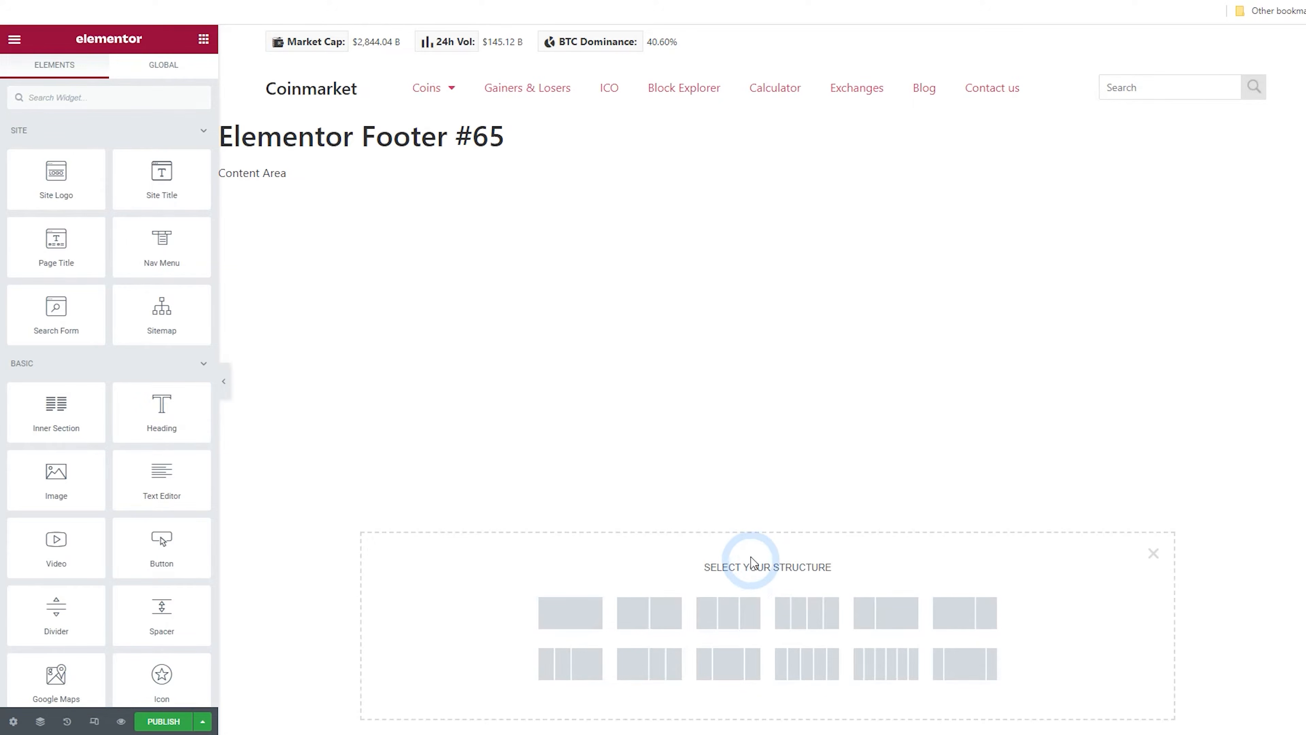
left_click(801, 624)
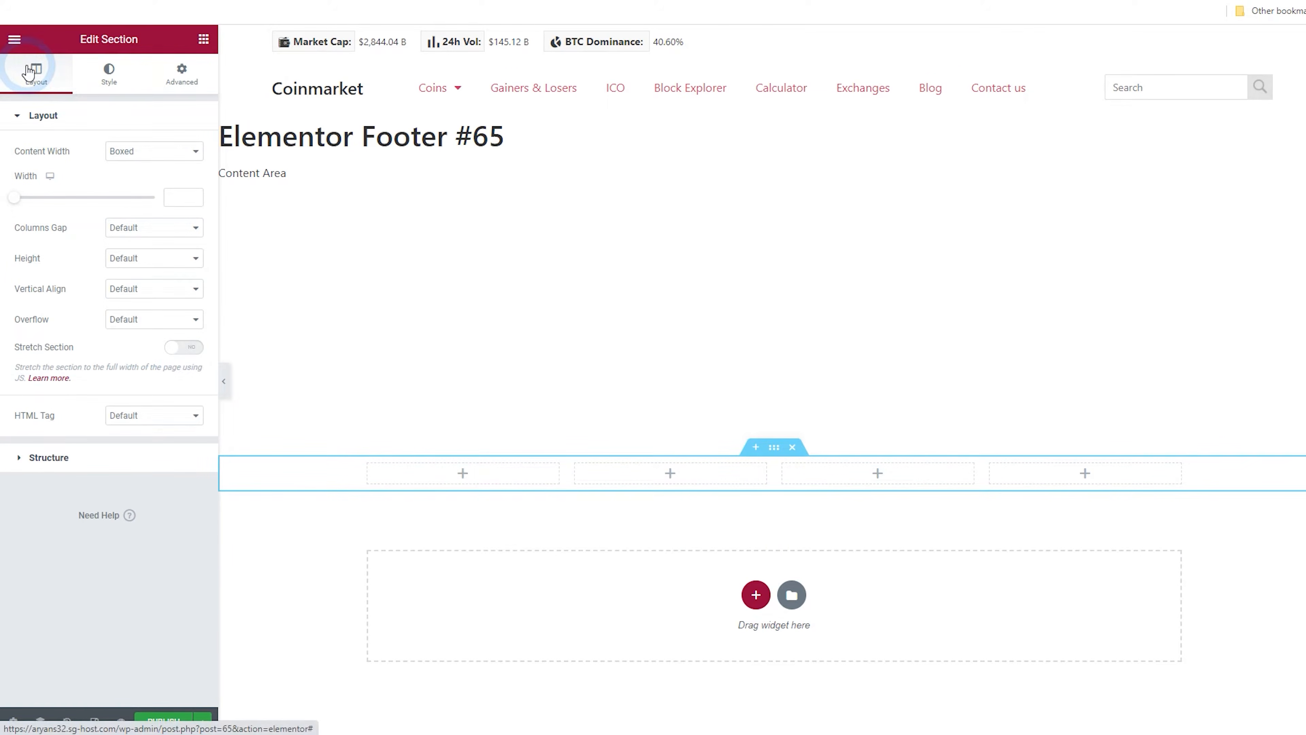
left_click(162, 72)
left_click(19, 43)
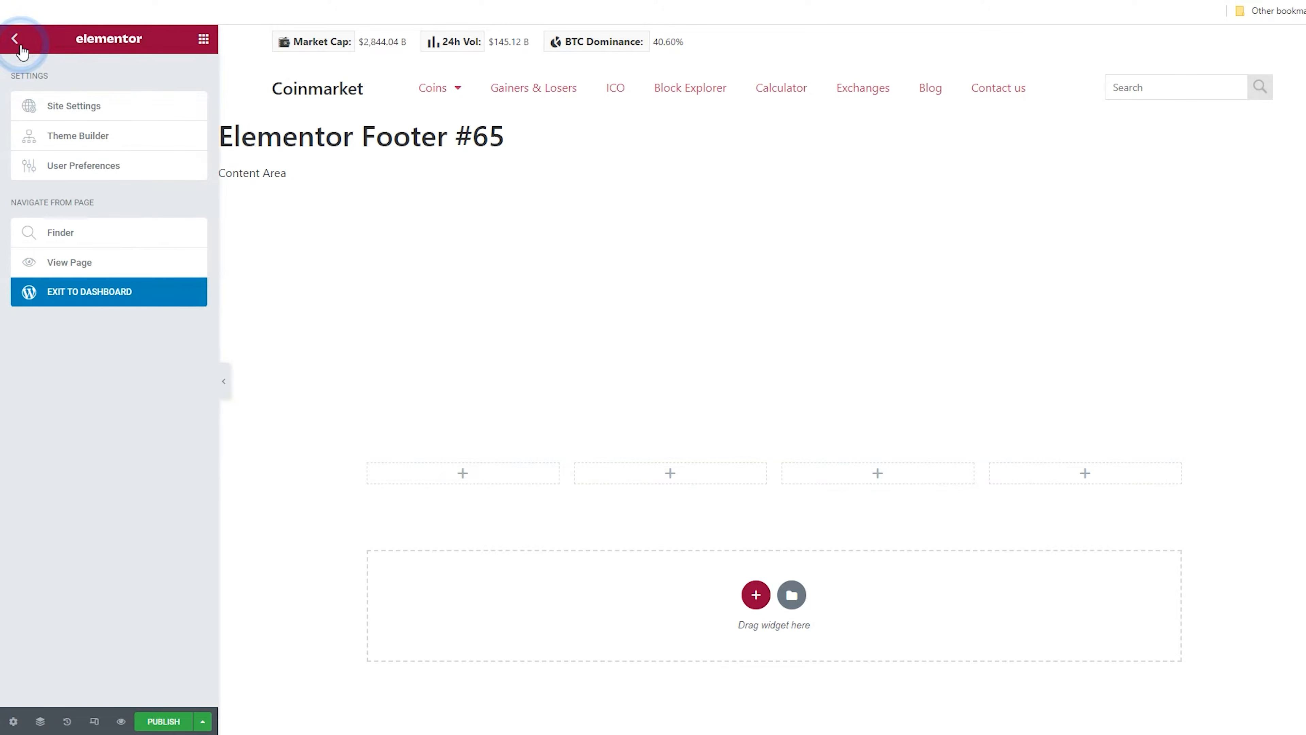
left_click(16, 37)
Place a Heading widget in the first footer column and title it Coinmarket
left_click_drag(180, 405, 432, 478)
left_click_drag(107, 183, 142, 176)
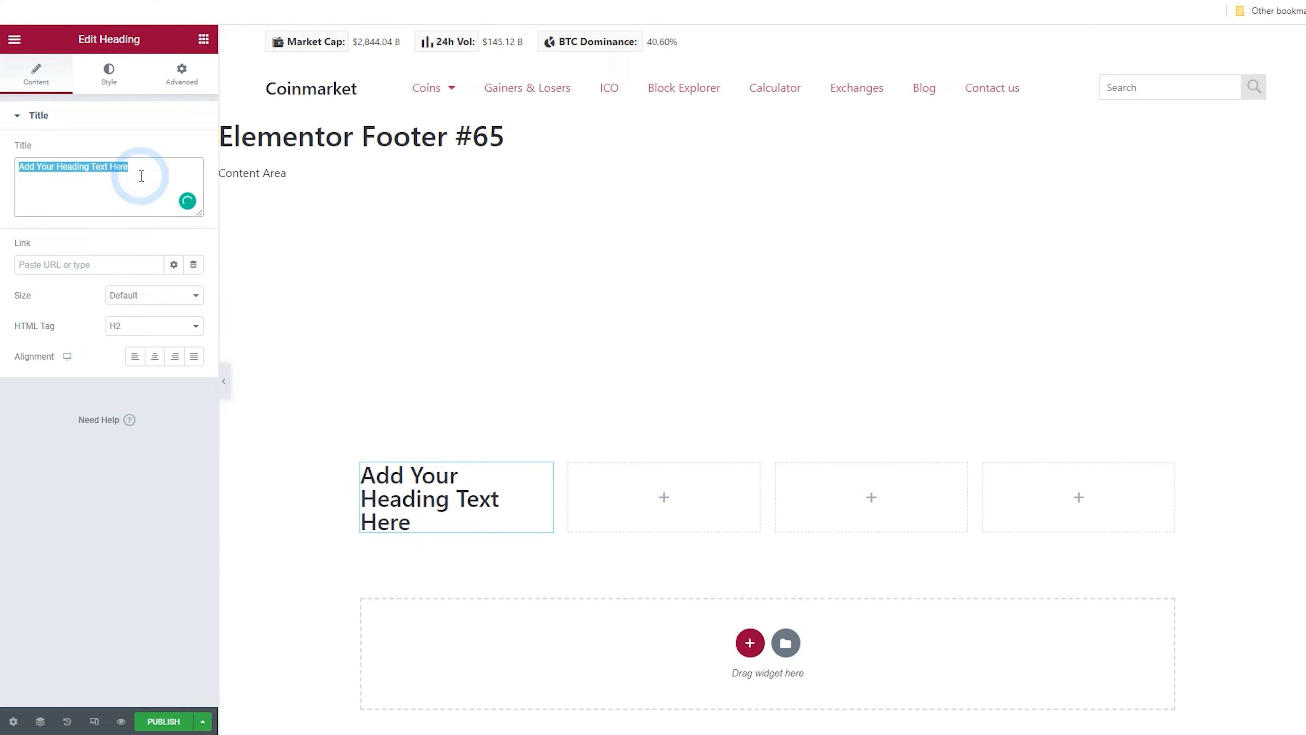
type("Coinmarket")
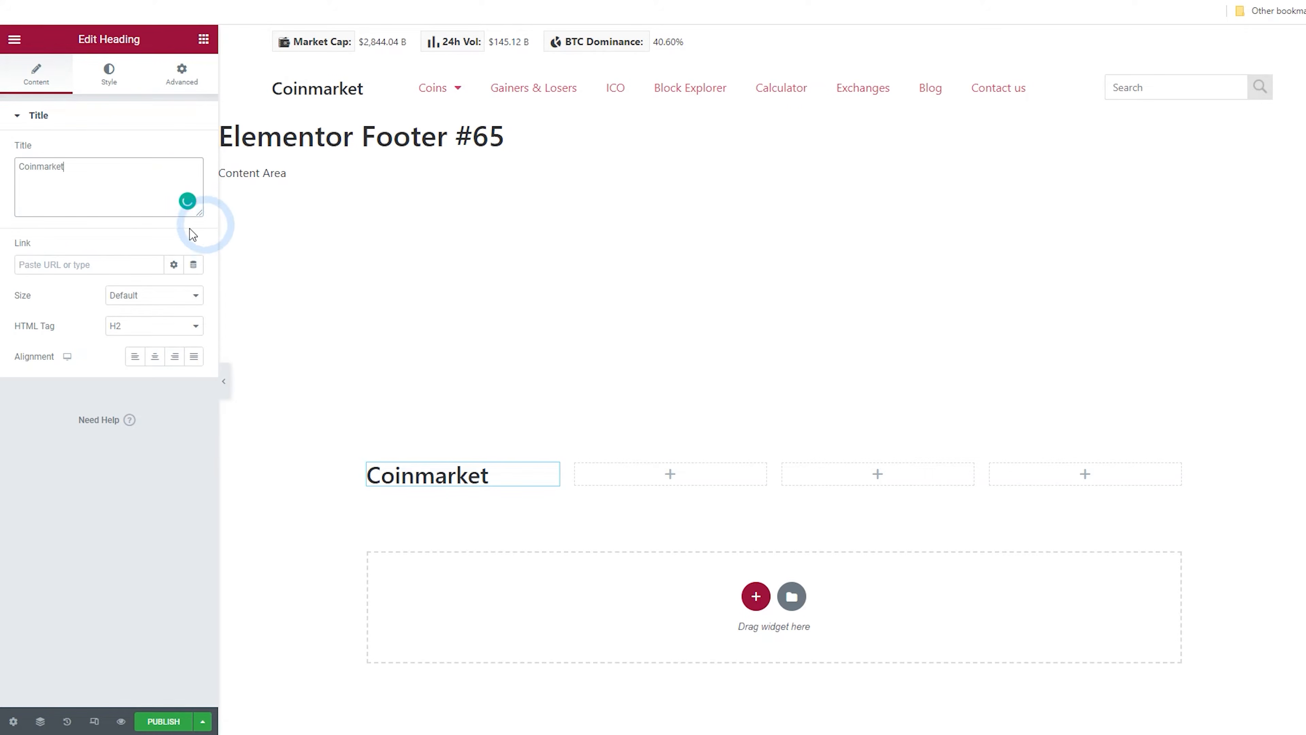
Add a Text Editor widget below the Coinmarket heading in the first column
left_click(204, 39)
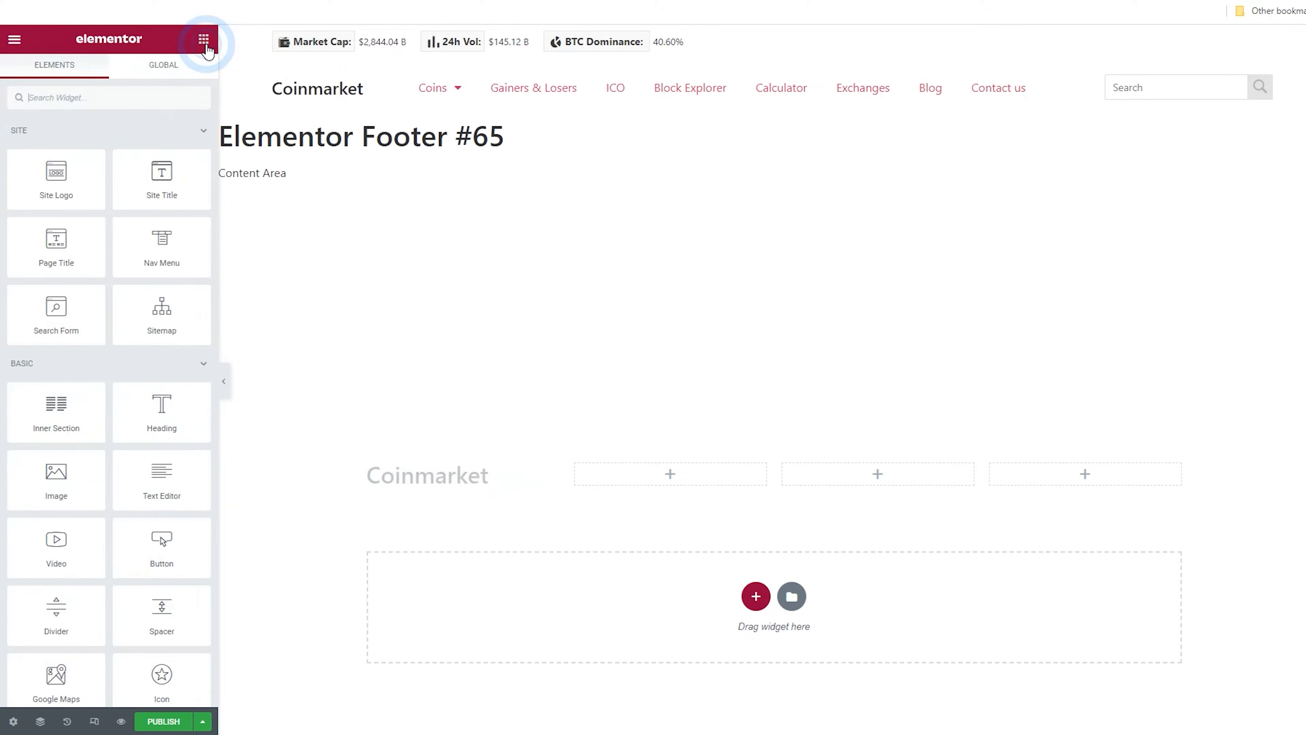
left_click_drag(189, 453, 446, 487)
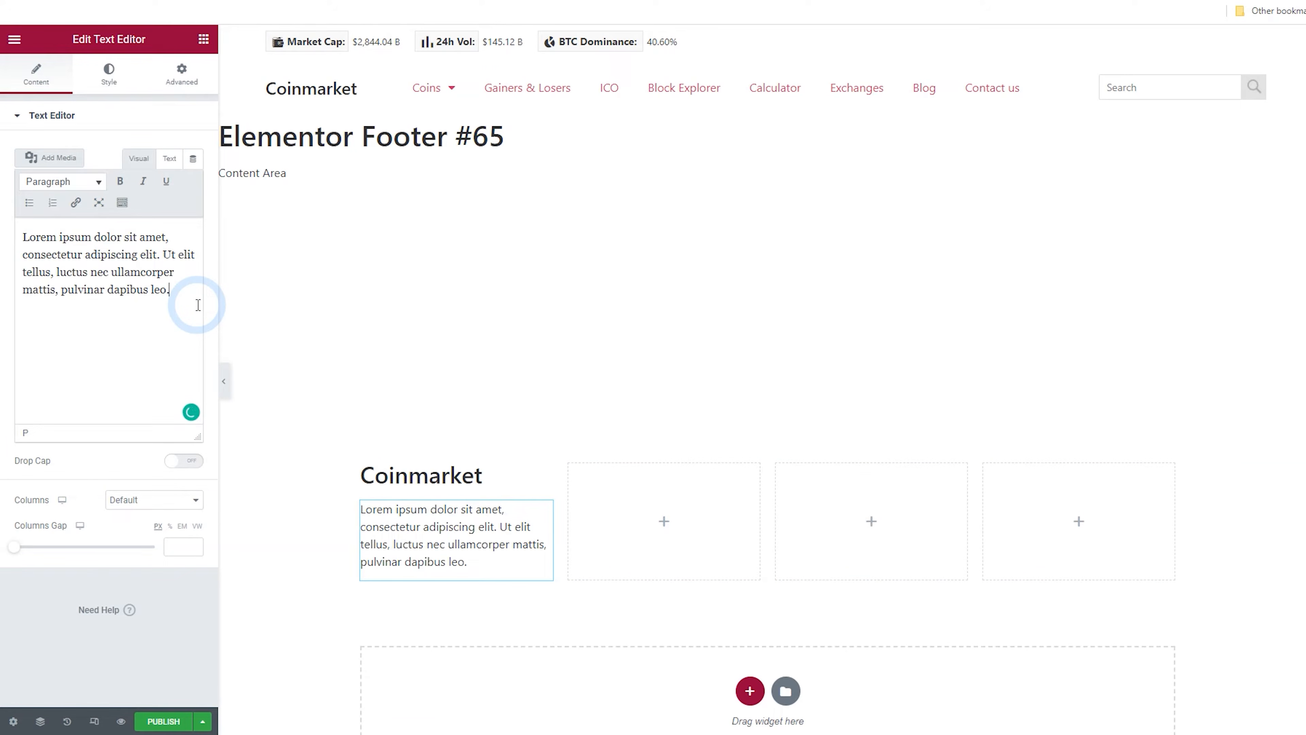
left_click(169, 159)
left_click(155, 274)
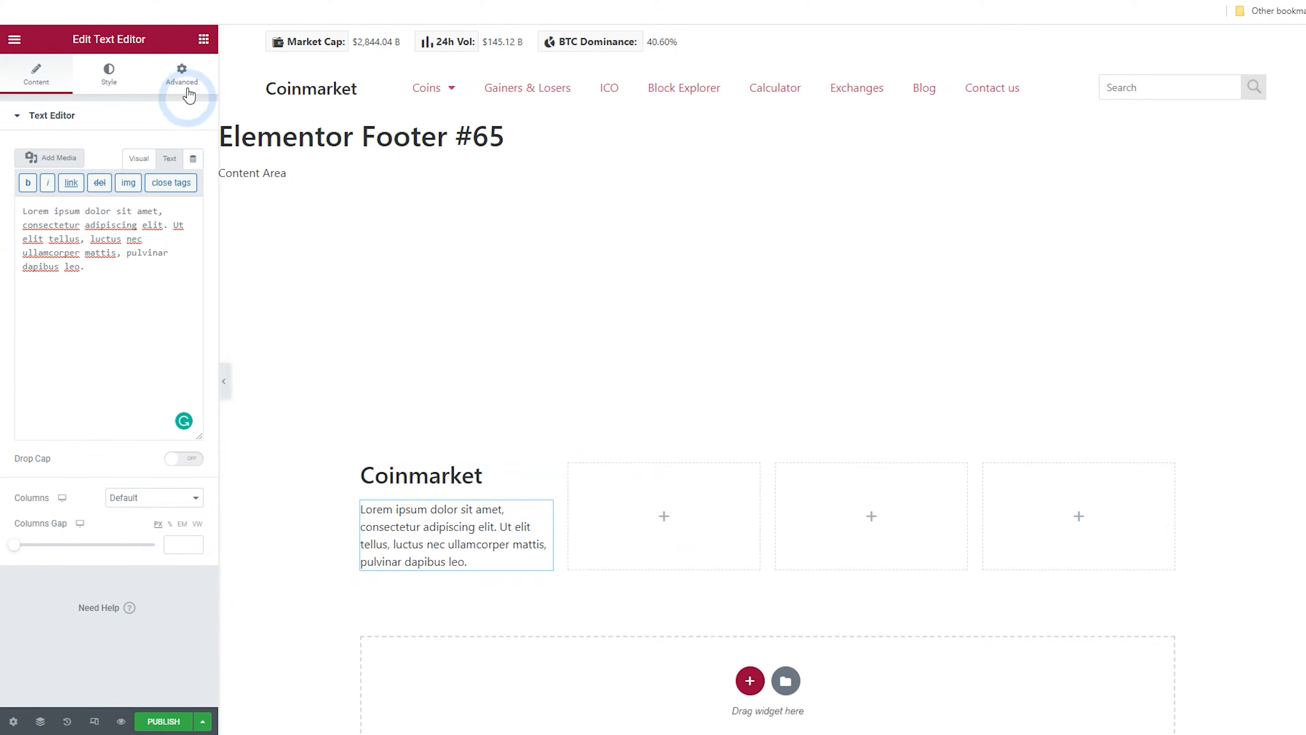
left_click(204, 46)
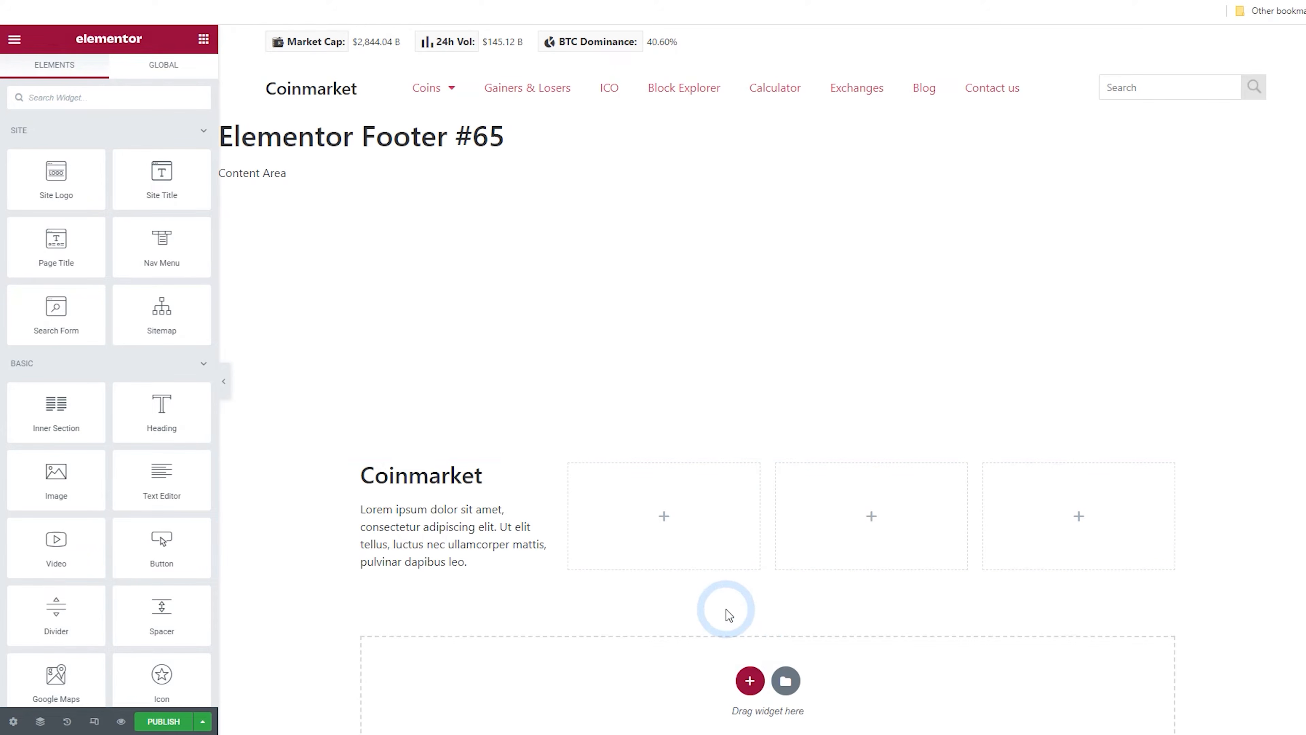
Switch to the dashboard tab and start adding a new page
key("ctrl+Tab")
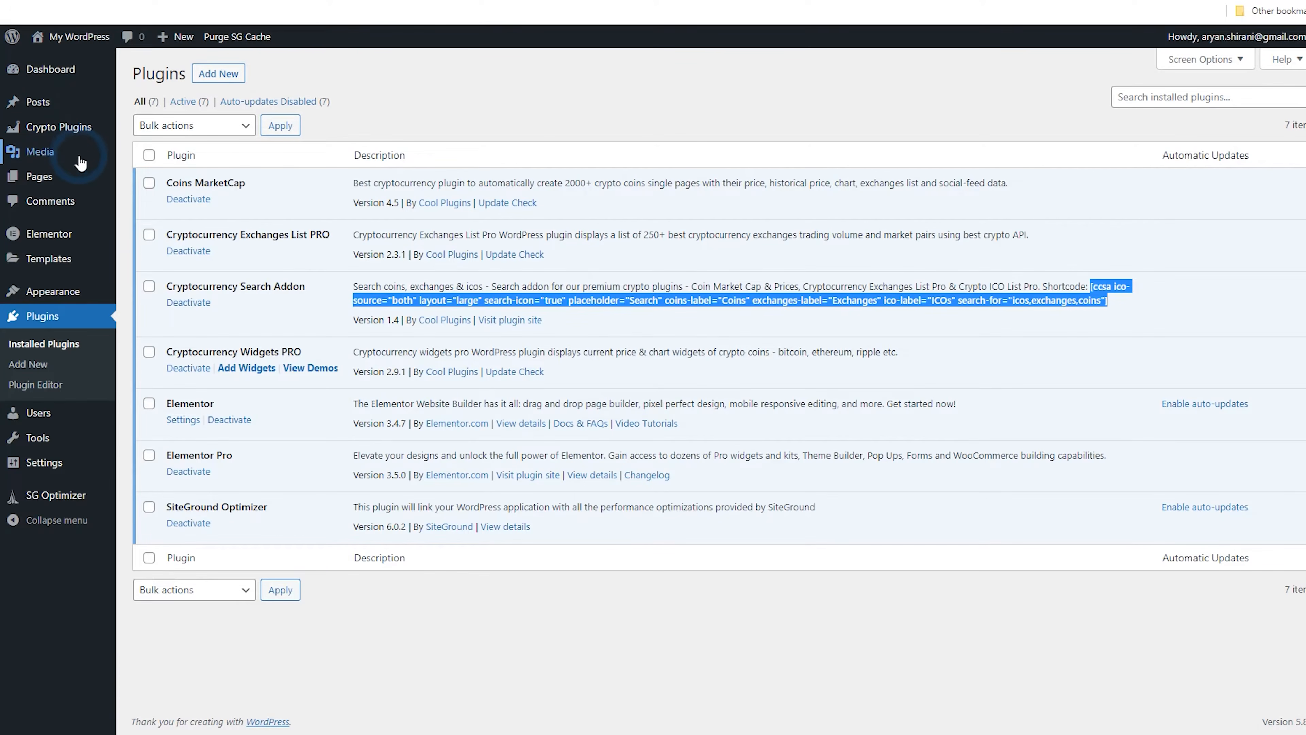
mouse_move(75, 175)
left_click(131, 179)
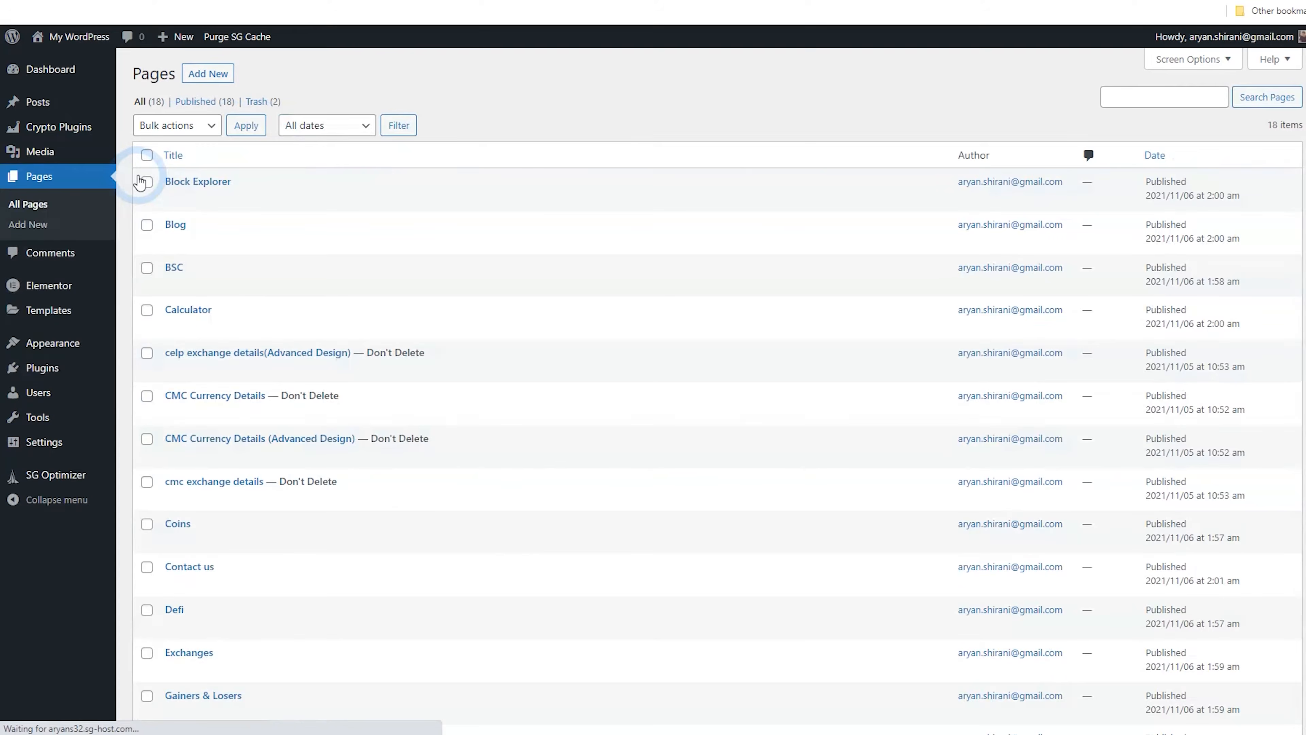
left_click(217, 78)
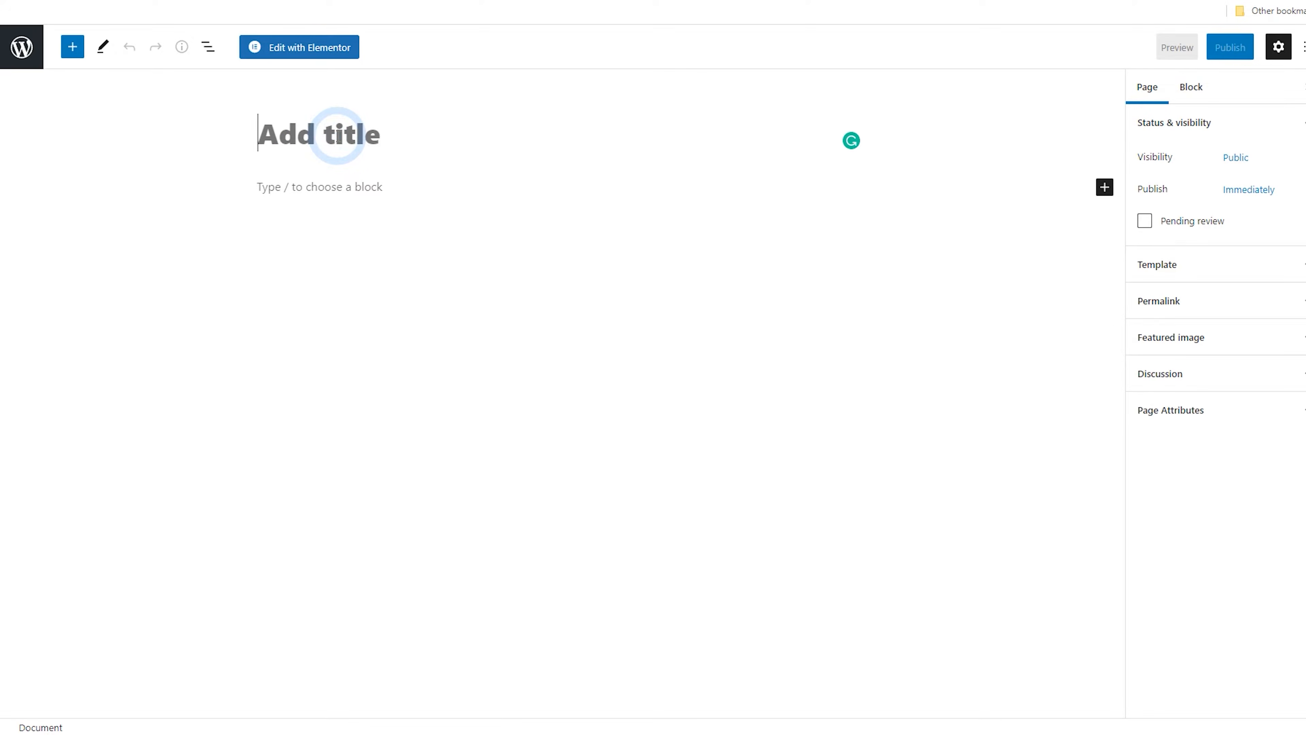
Title the new page About us and publish it
left_click(337, 135)
type("About us")
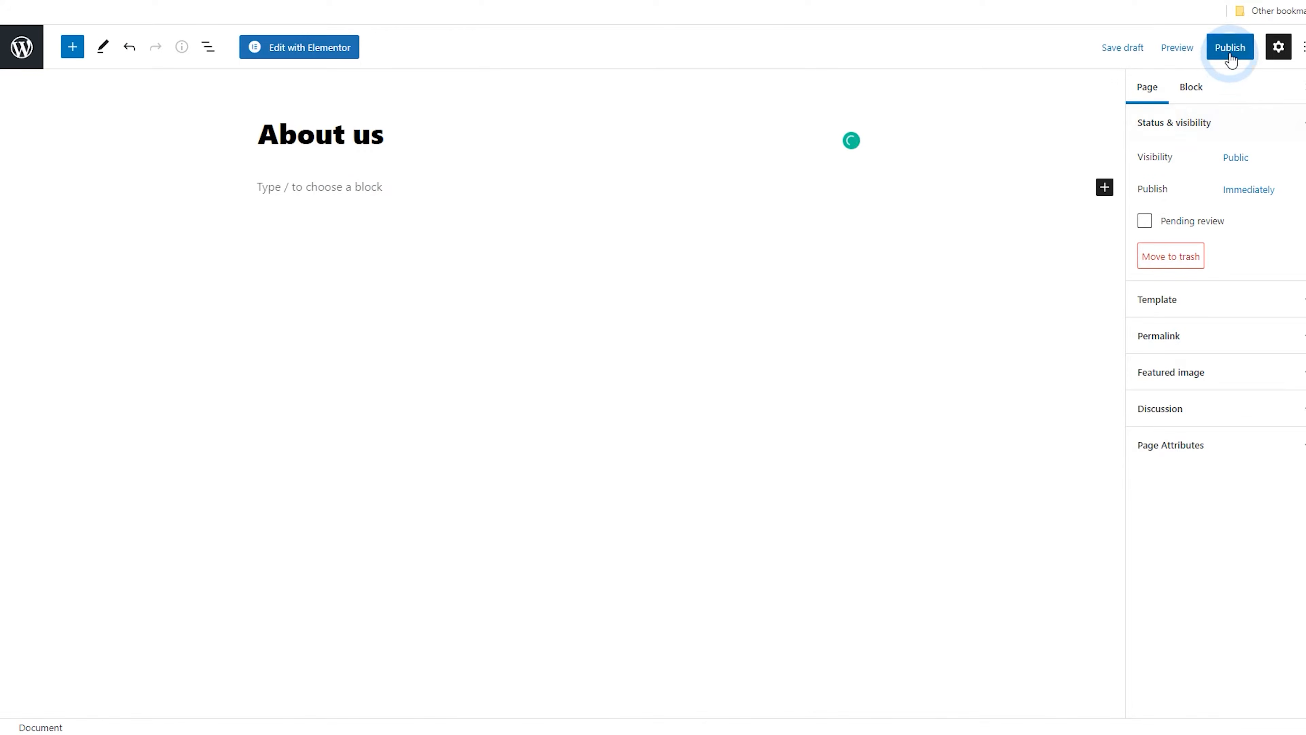
left_click(1230, 47)
left_click(1230, 47)
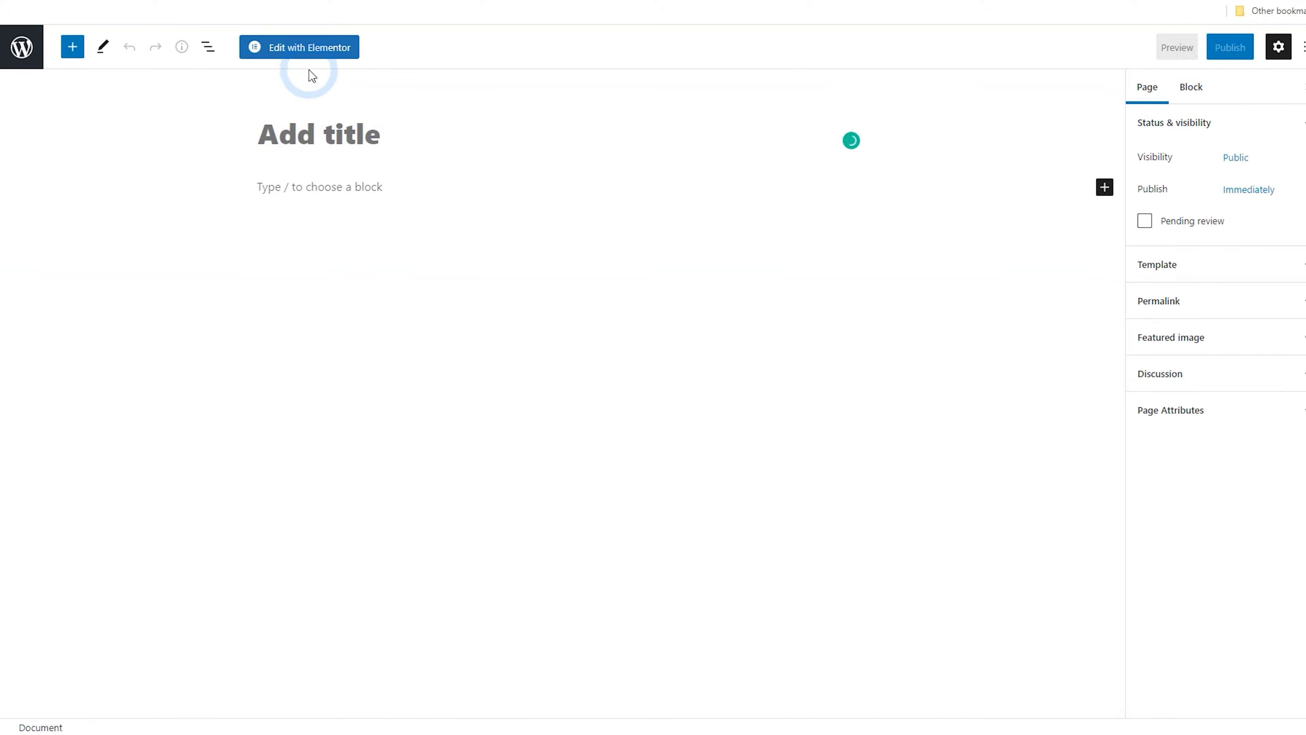
Title the new page Terms and Conditions and publish it
type("Terms and Conditions")
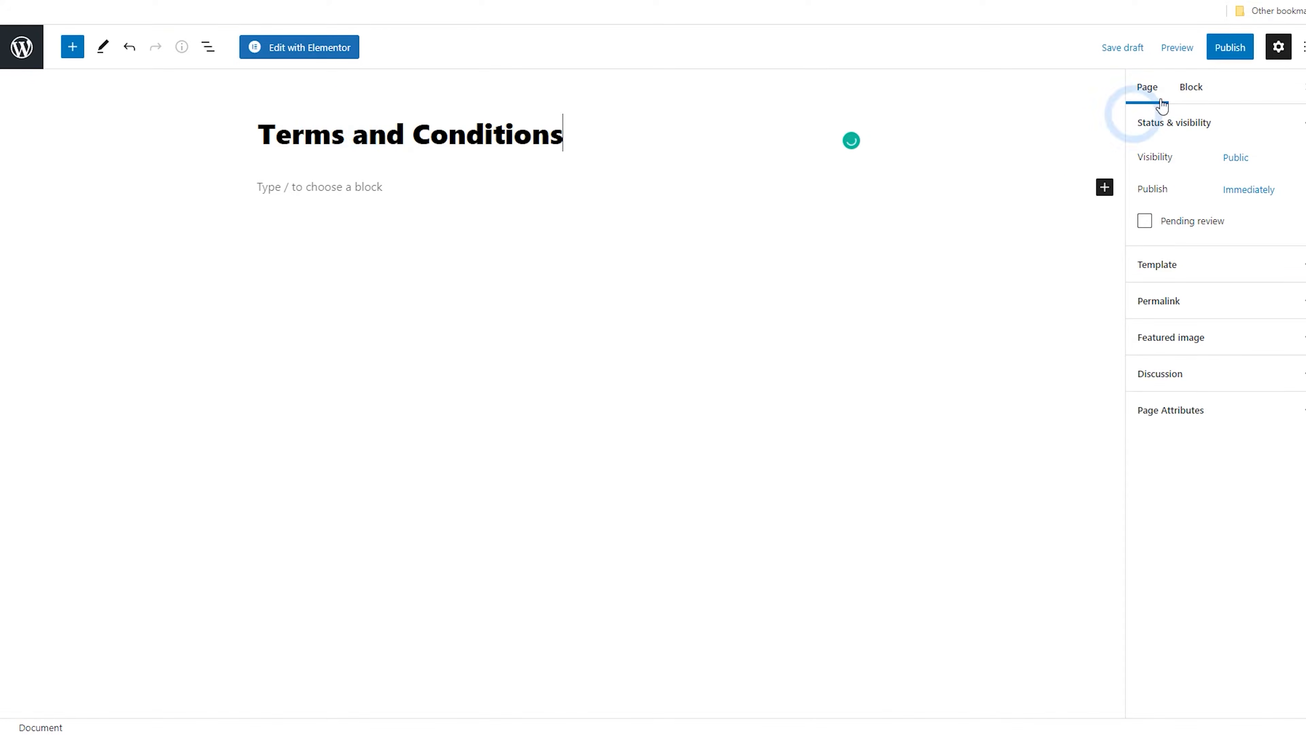
left_click(1230, 47)
left_click(1230, 47)
left_click(21, 47)
Add another new page titled Disclaimer and publish it
left_click(125, 78)
type("Disclaimer")
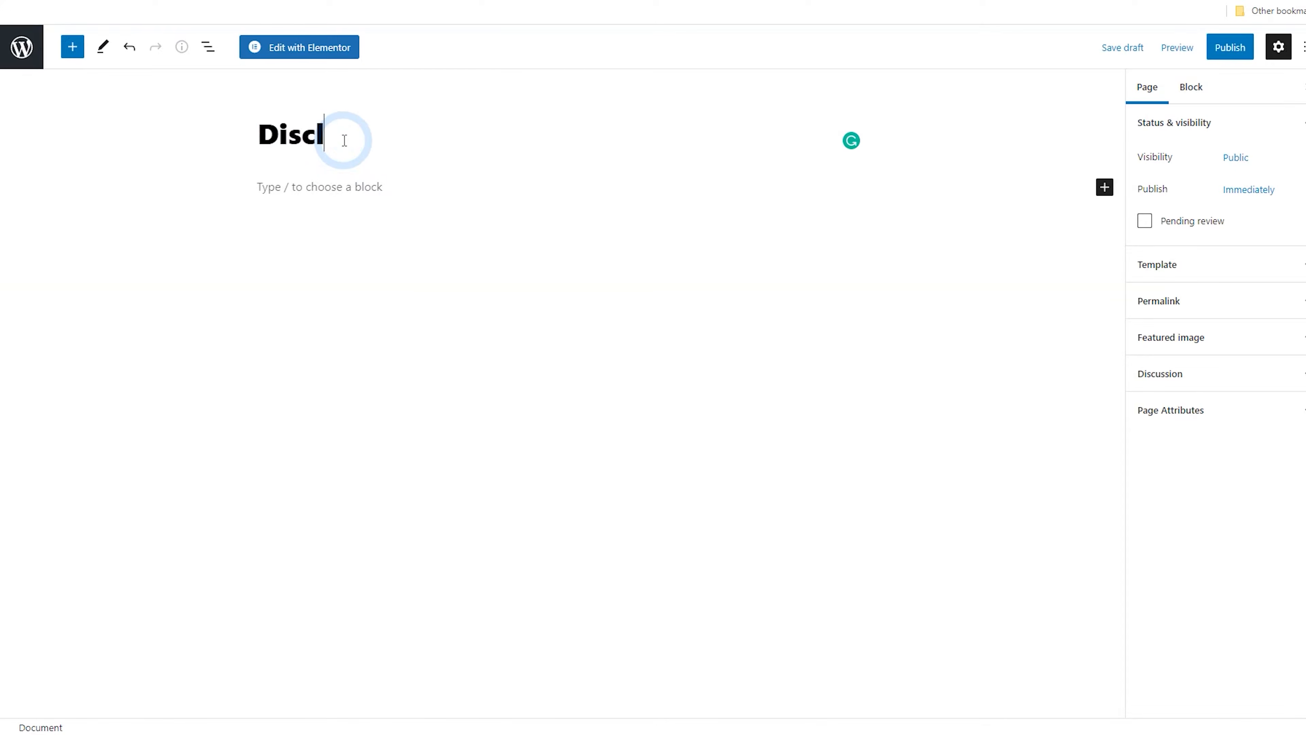
left_click(1230, 47)
left_click(1180, 47)
left_click(26, 61)
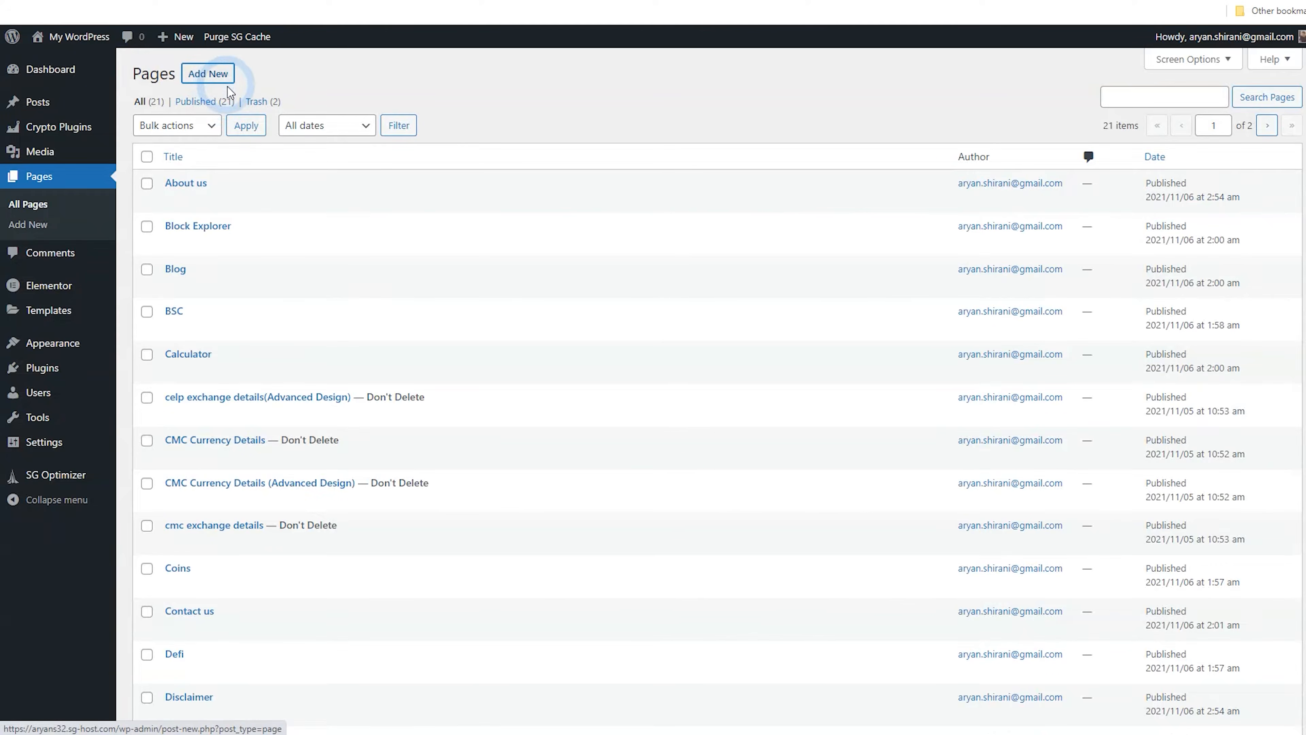
Add a new page titled Privacy Policy and publish it
left_click(126, 77)
left_click(486, 120)
left_click(395, 139)
type("Privacy Policy")
left_click(1230, 46)
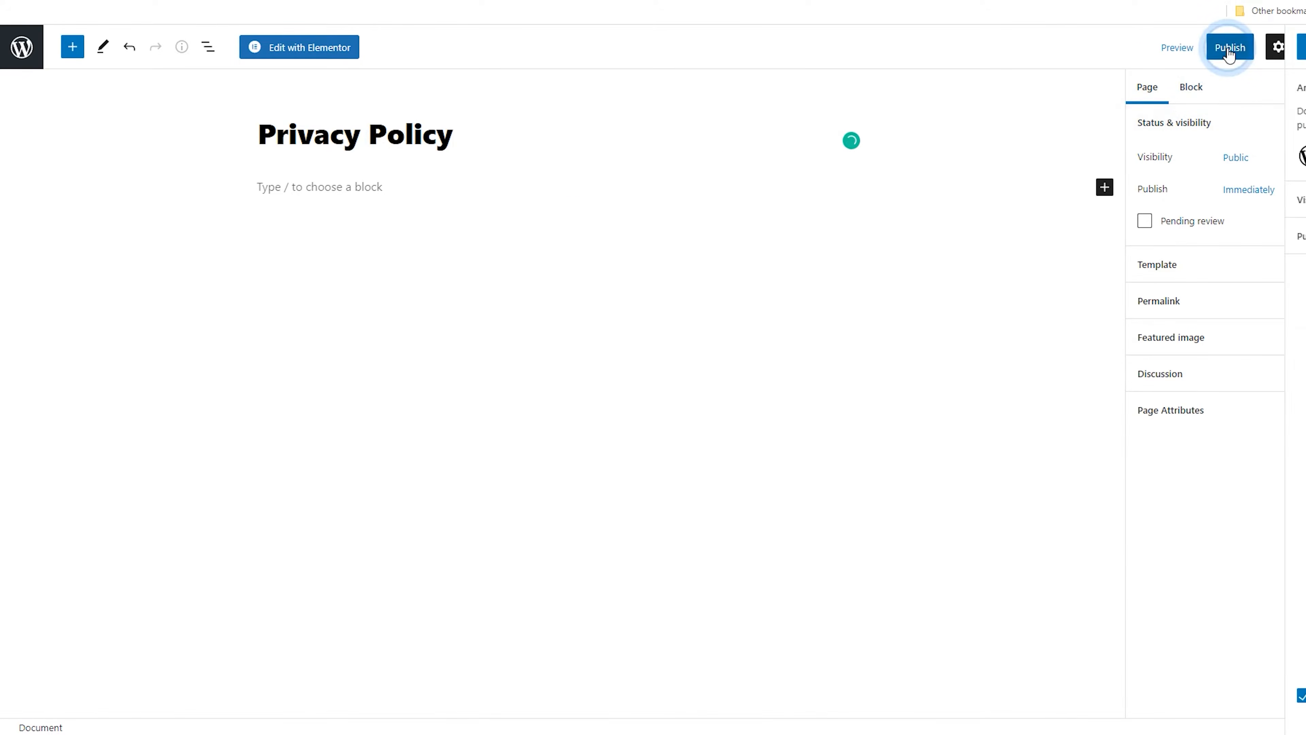
left_click(1181, 47)
left_click(21, 47)
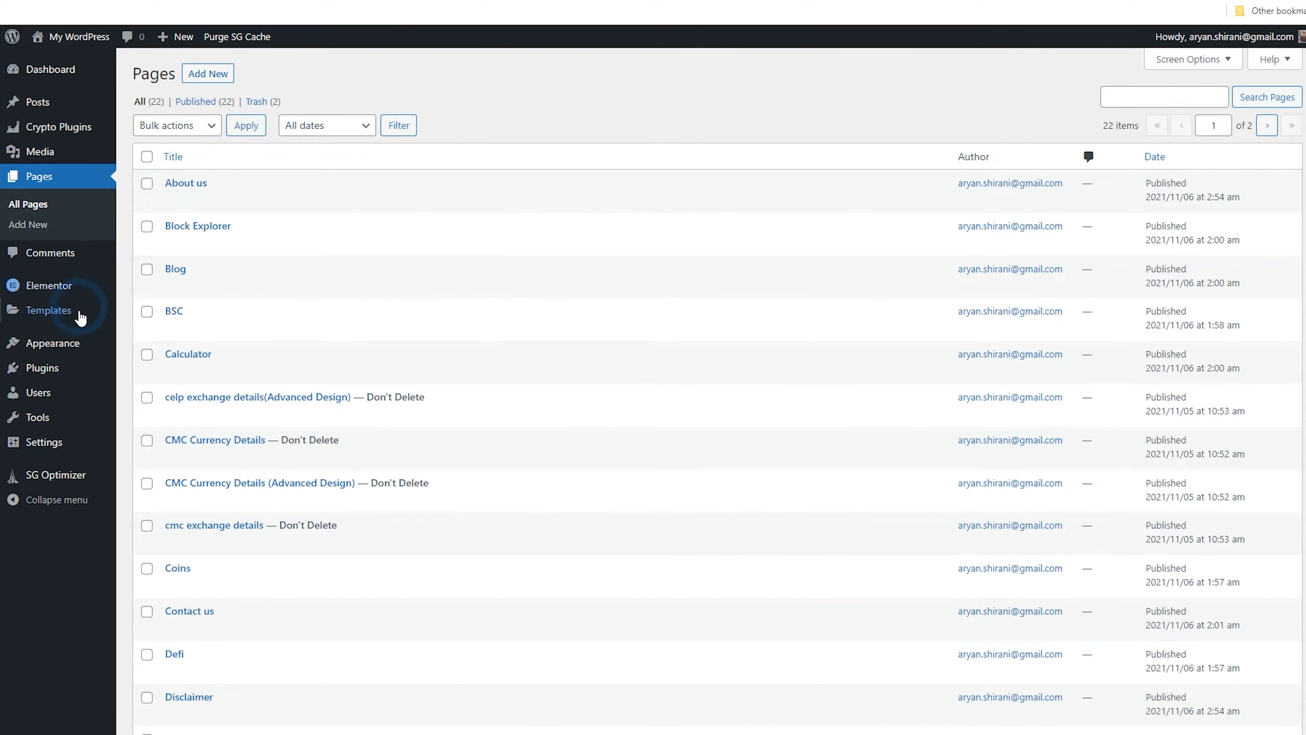
Open the navigation menus and create a new menu named Footer1
mouse_move(77, 344)
left_click(151, 392)
left_click(161, 392)
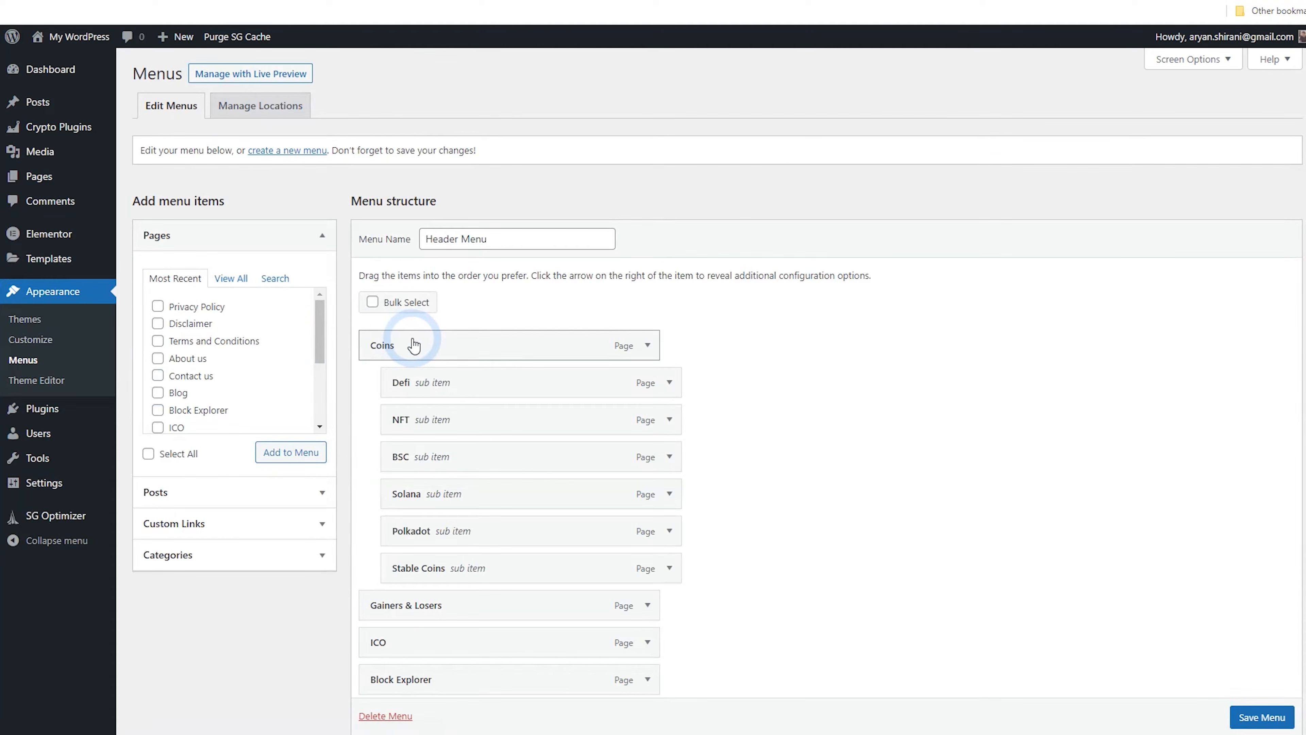
left_click(283, 154)
left_click(467, 238)
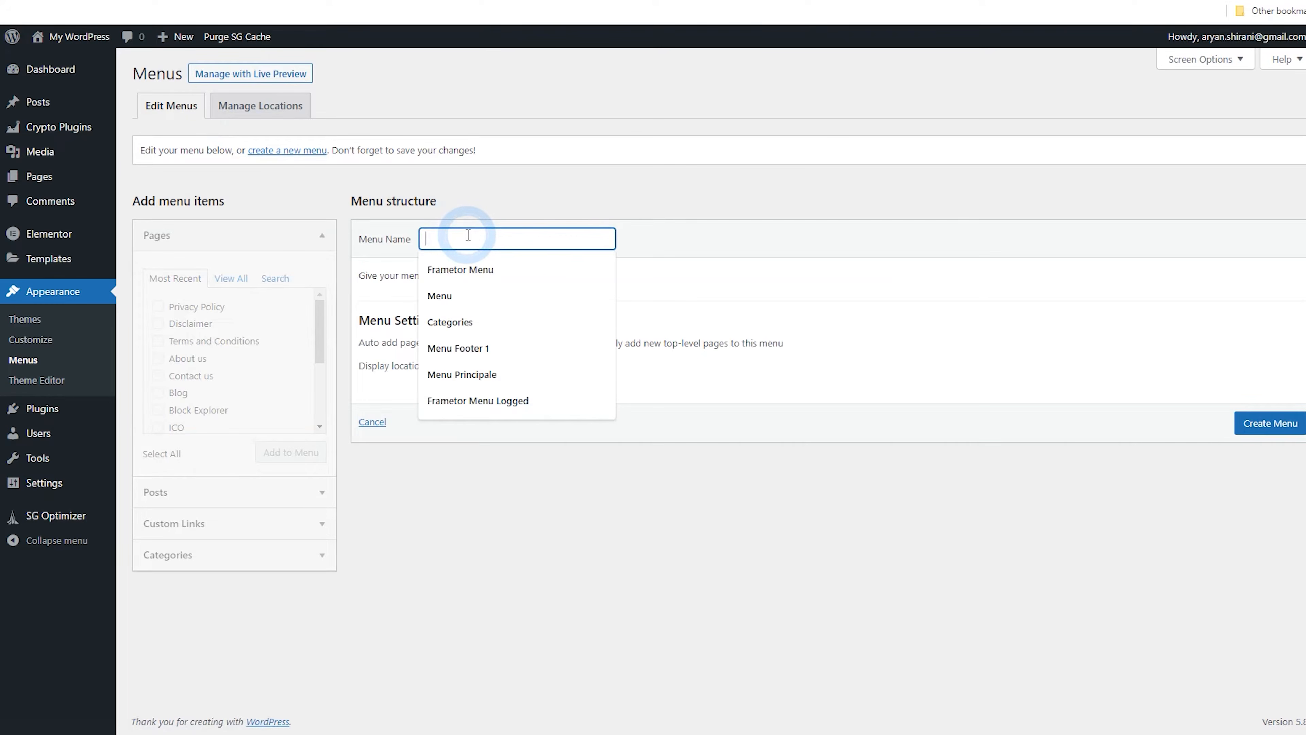
type("Footer1")
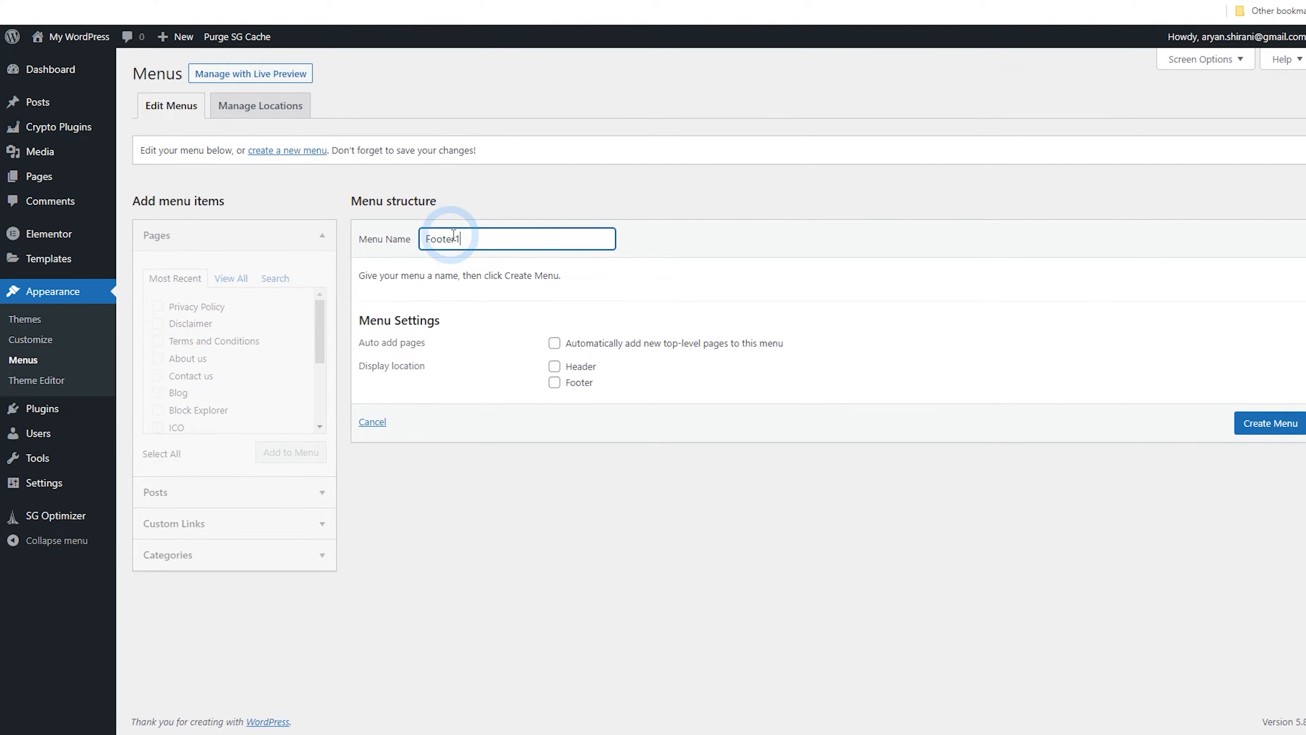
left_click(1289, 432)
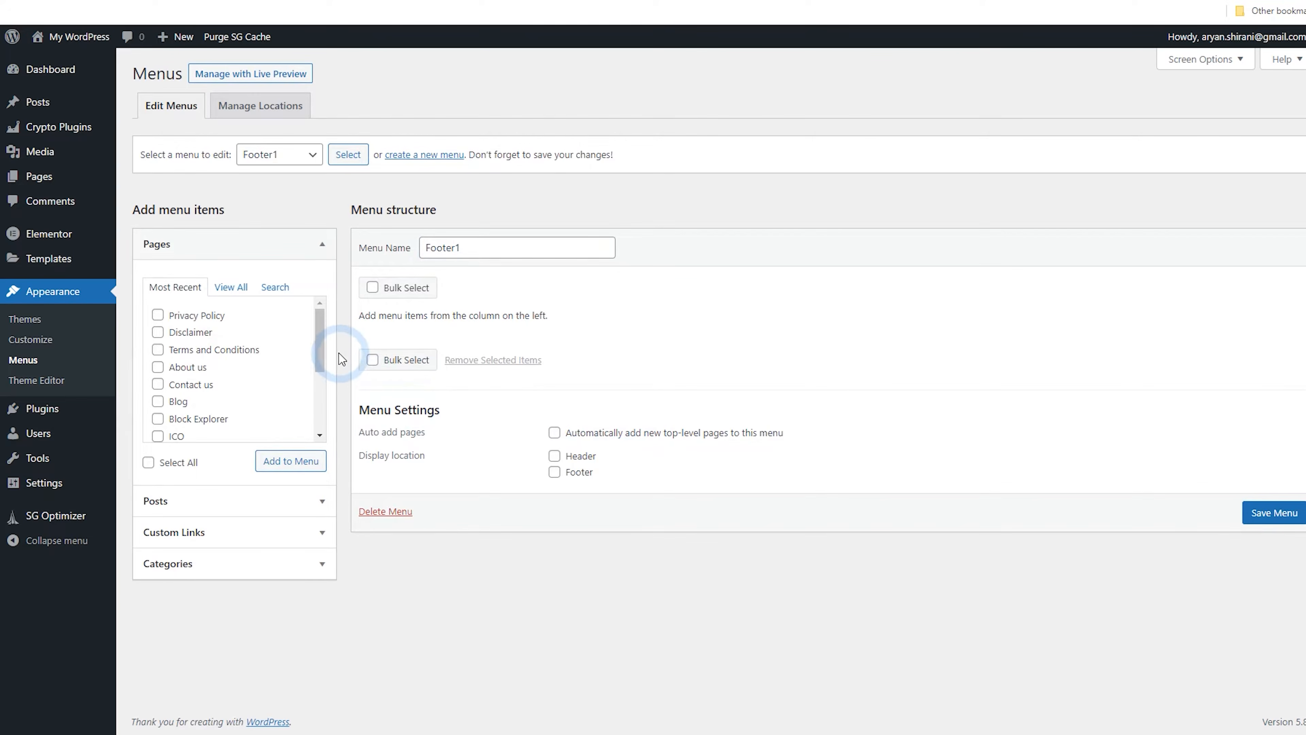
Add the Block Explorer, Calculator, Coins, Exchanges, Gainers & Losers and ICO pages to the Footer1 menu
scroll(298, 355, "down", 1)
left_click(231, 287)
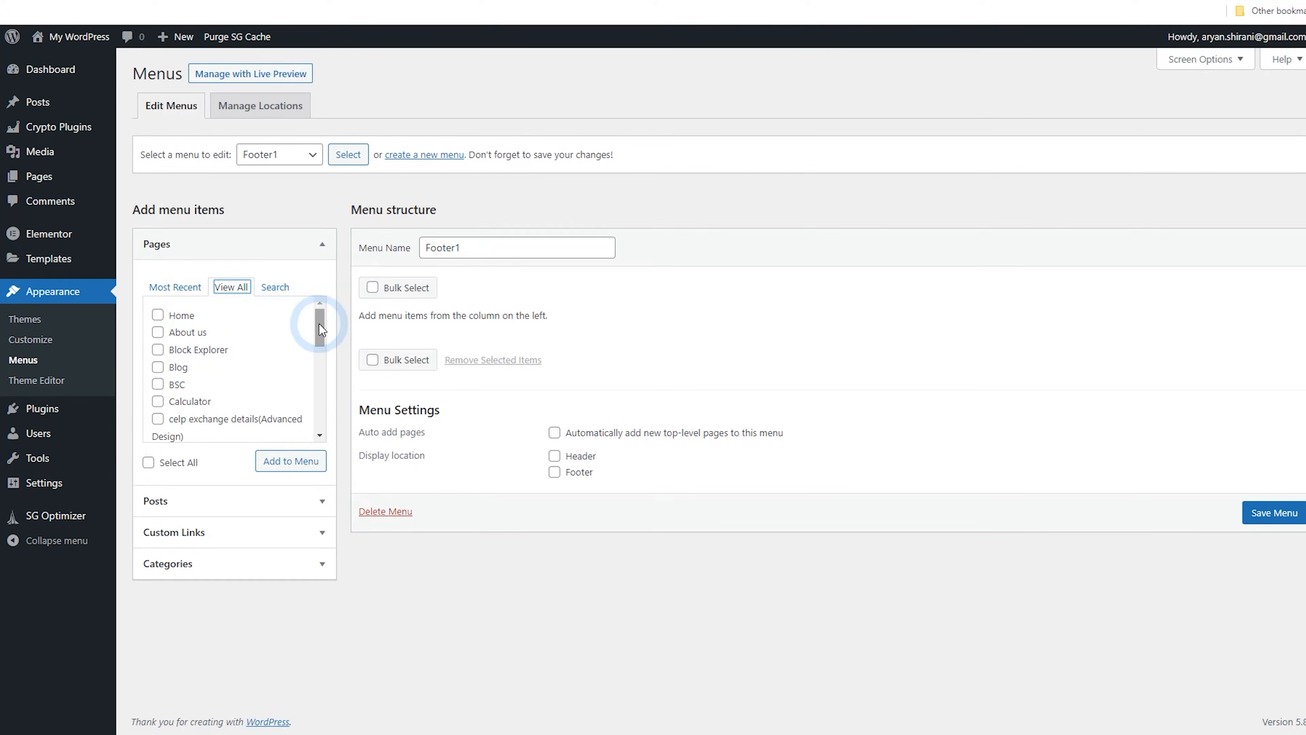
left_click_drag(317, 335, 316, 382)
left_click(158, 341)
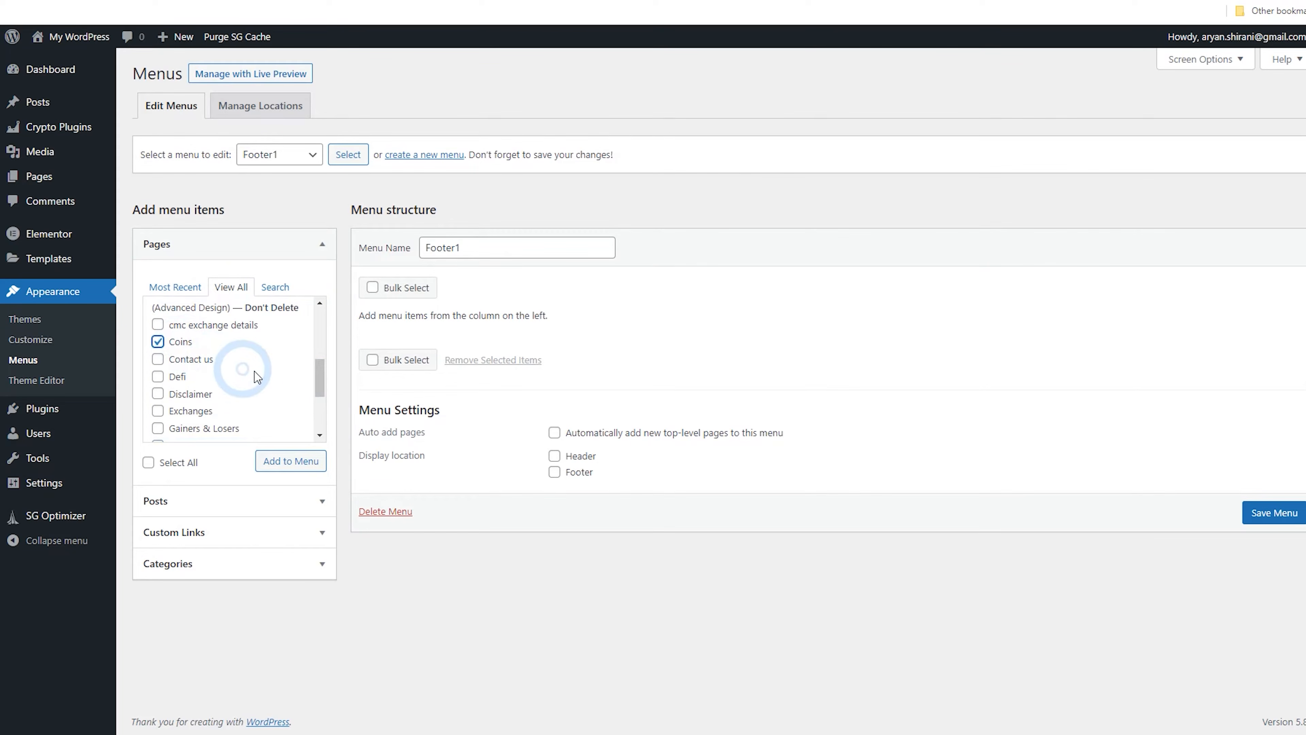
left_click(321, 383)
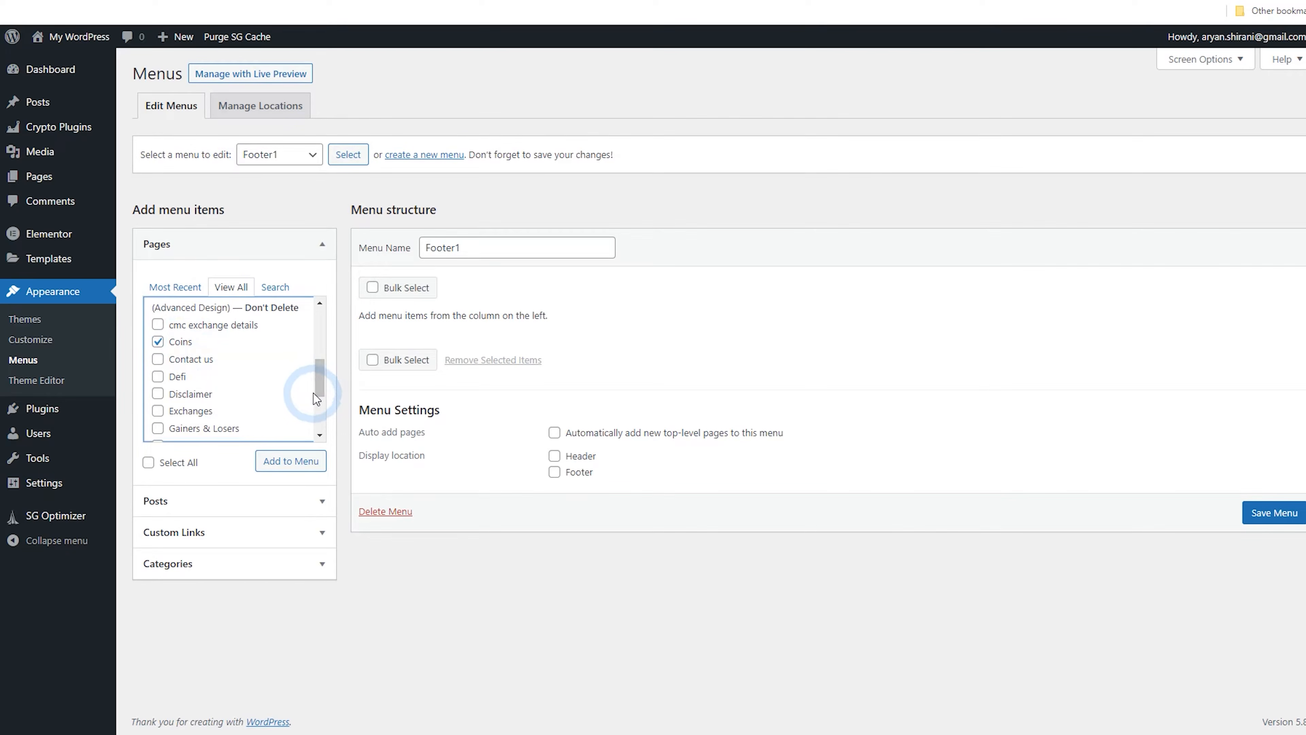
scroll(315, 400, "down", 3)
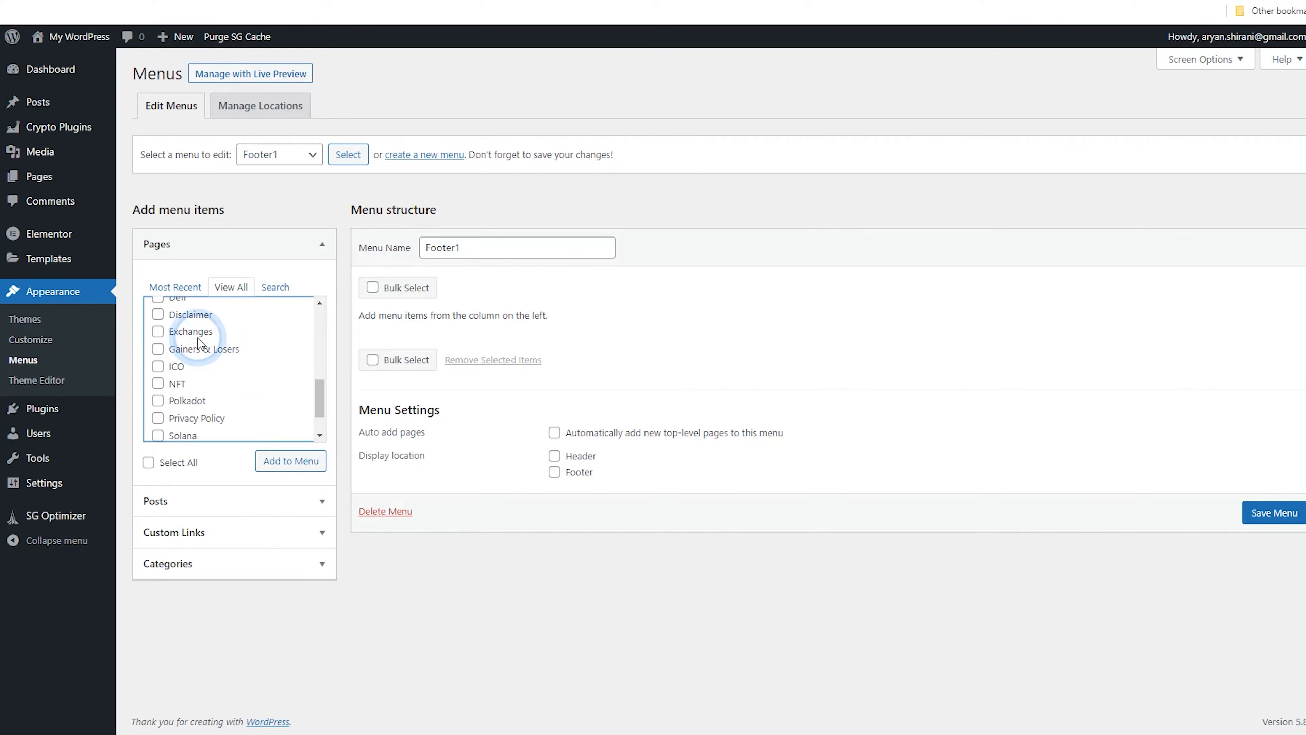
left_click(159, 332)
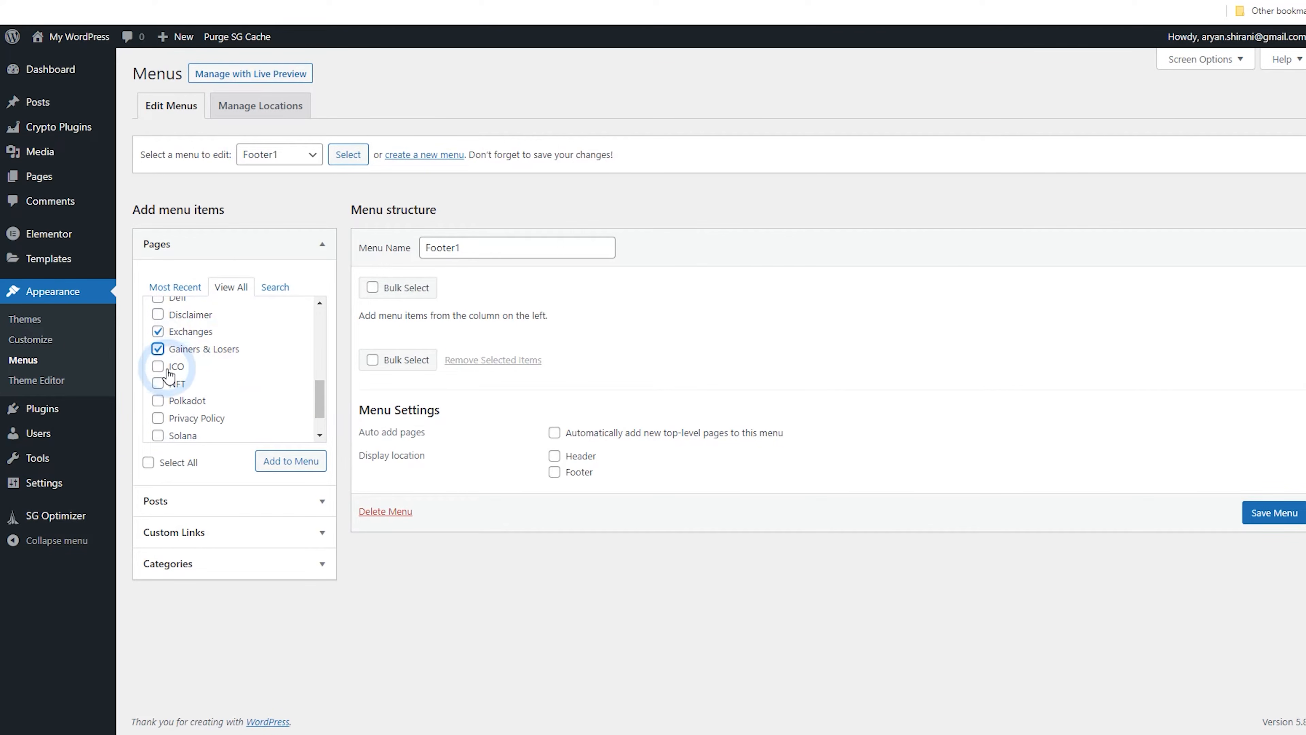
left_click(317, 400)
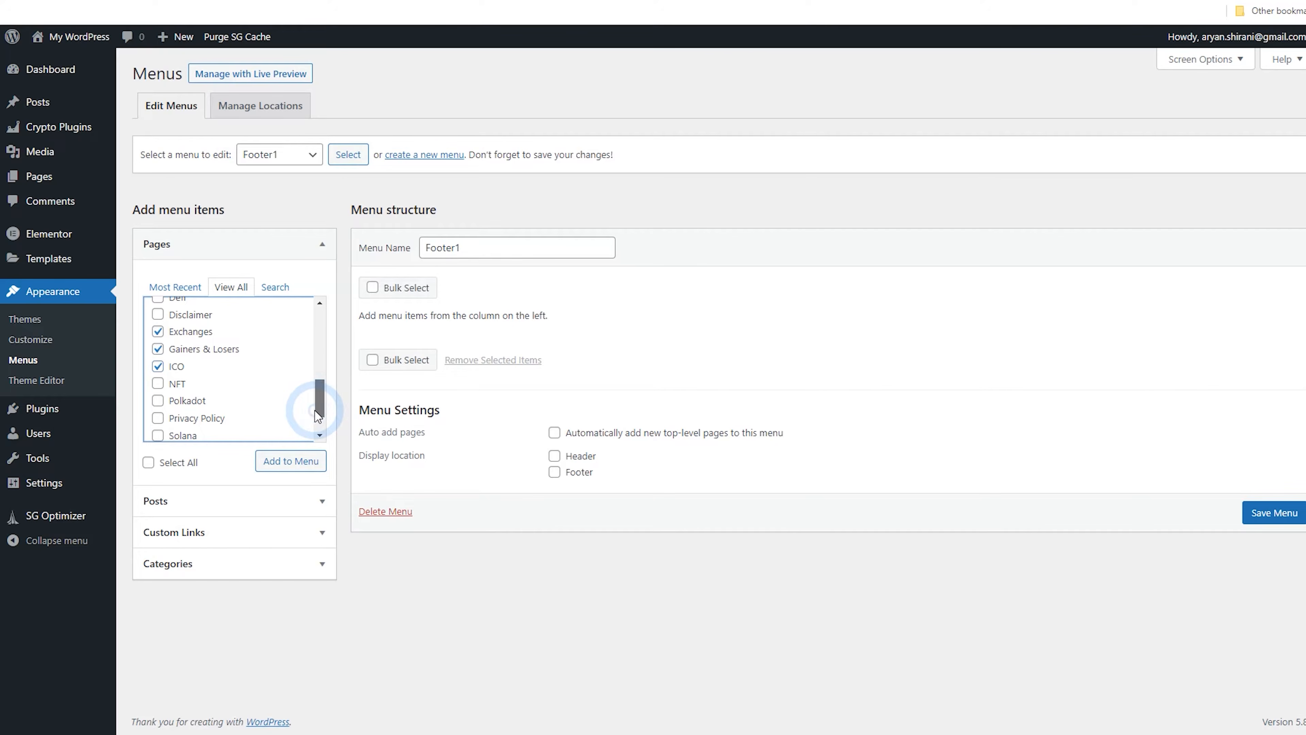
triple_click(318, 419)
left_click(324, 426)
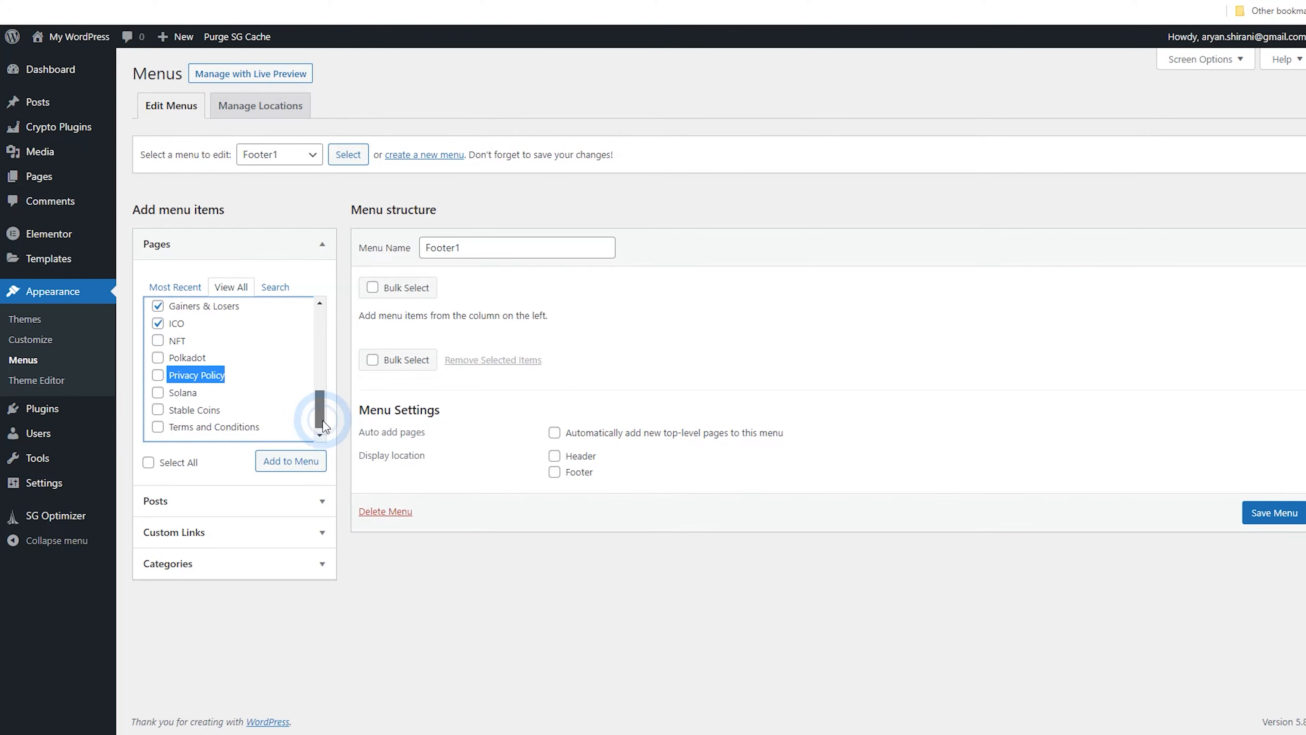
left_click(188, 414)
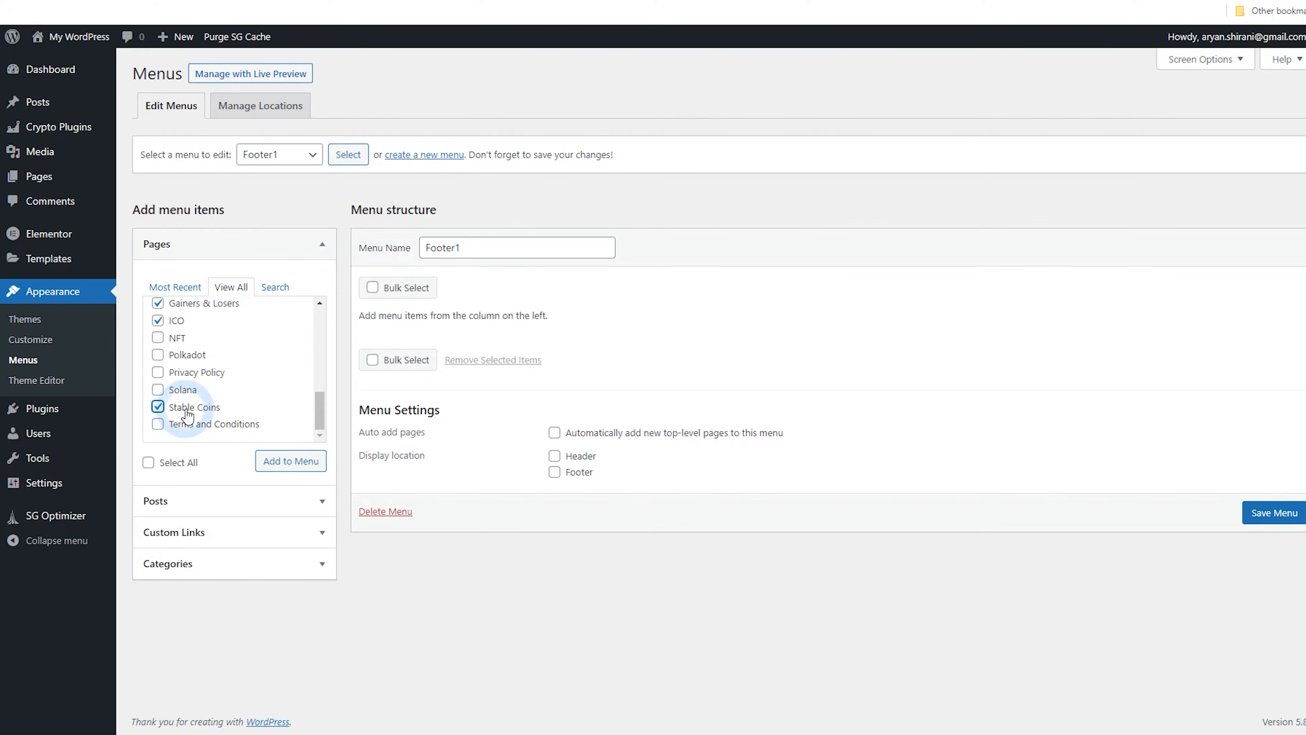
left_click(204, 414)
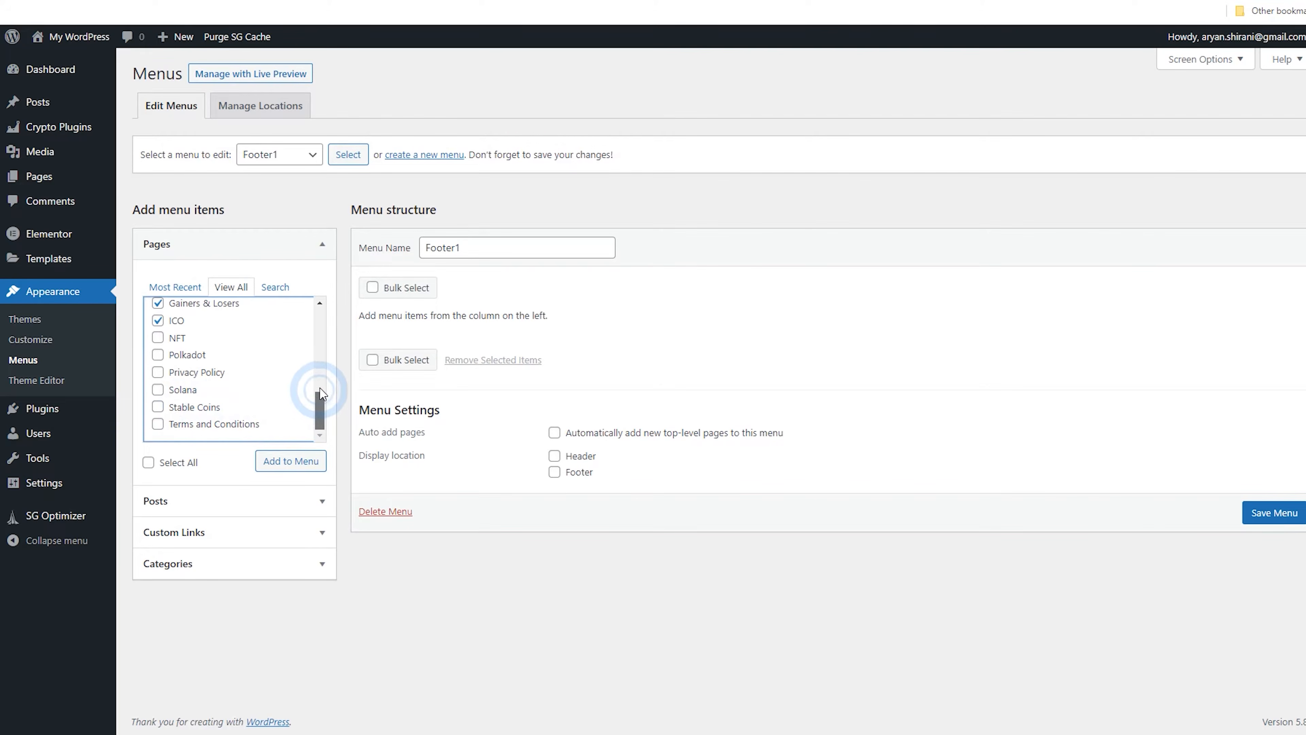
left_click_drag(320, 393, 297, 331)
left_click(203, 324)
left_click(198, 375)
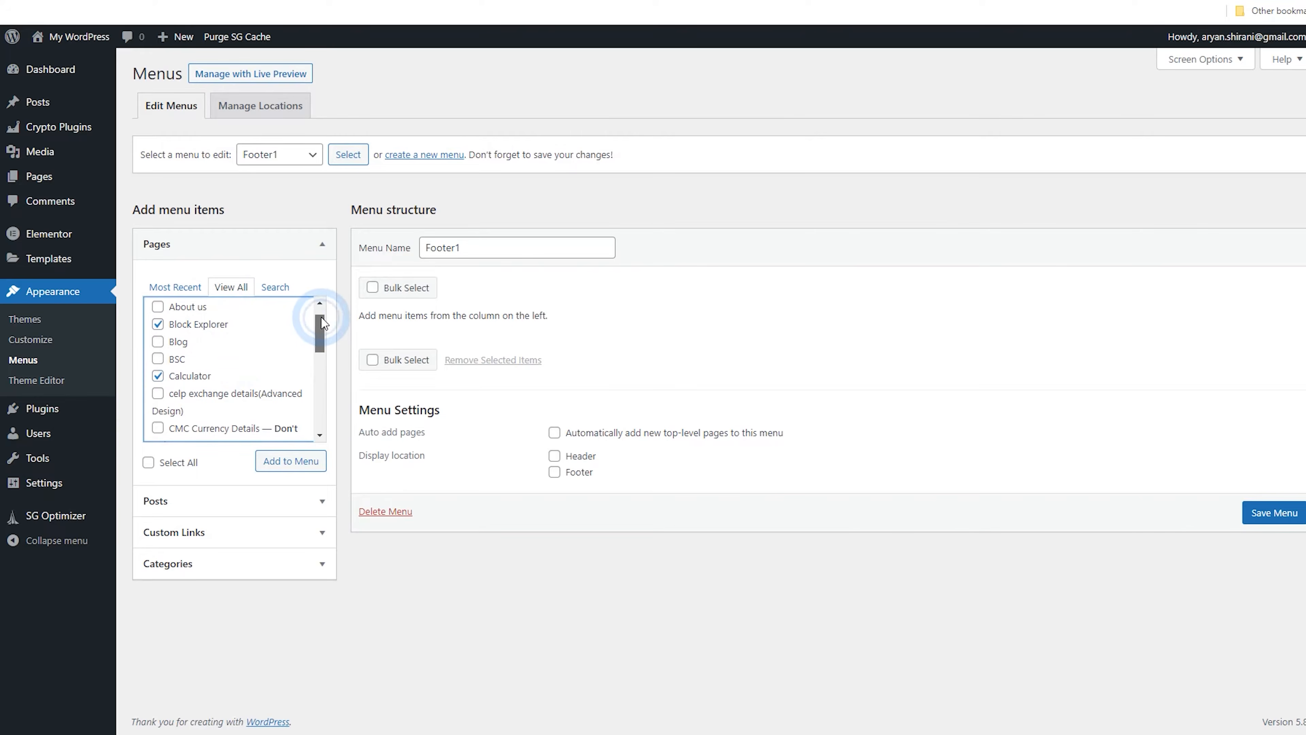
left_click_drag(318, 326, 319, 404)
left_click(290, 462)
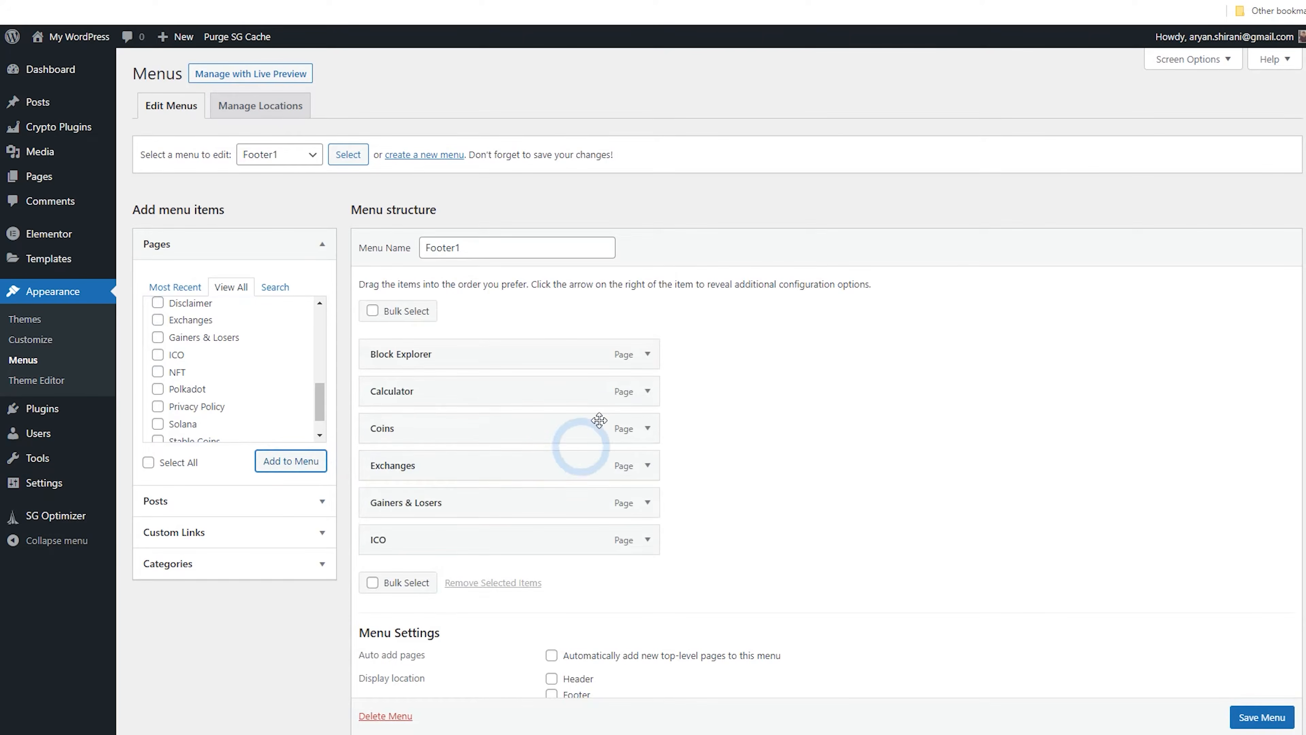
Remove the ICO item from the Footer1 menu
scroll(646, 550, "down", 1)
left_click(647, 466)
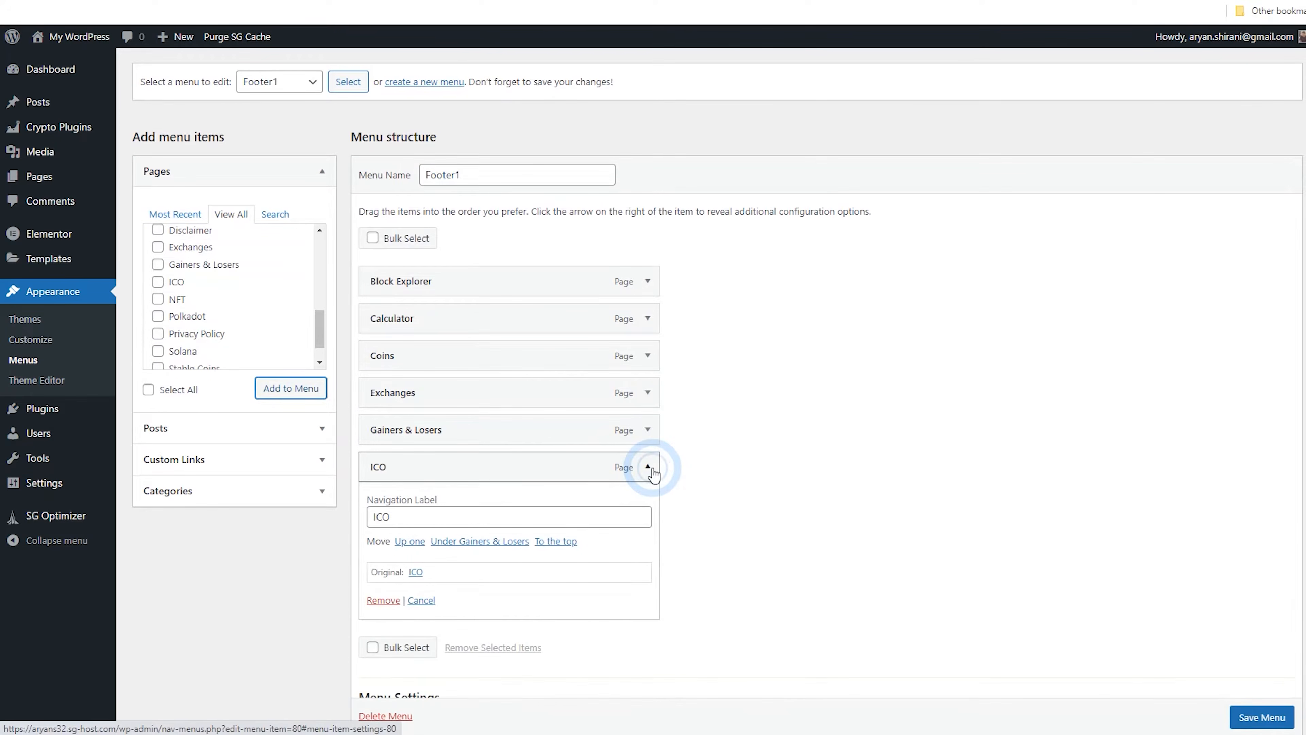
left_click(381, 599)
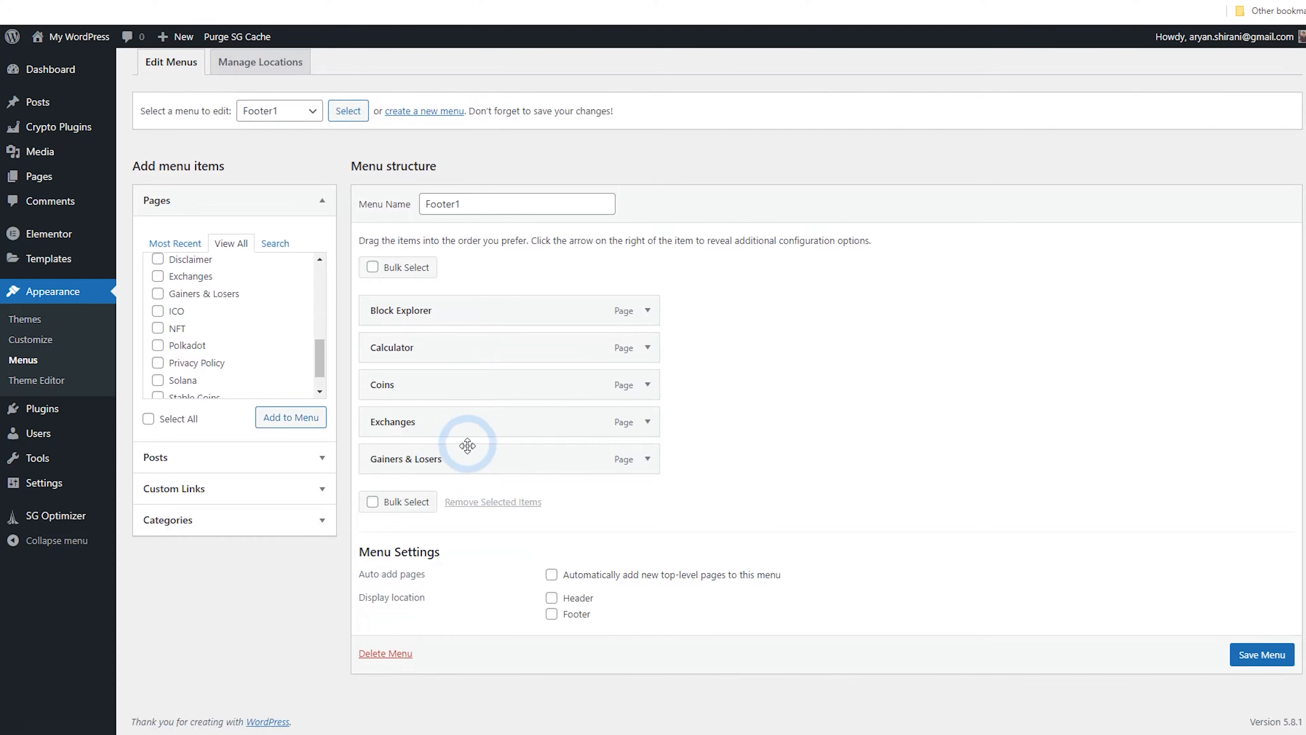
Reorder the Footer1 items as Coins, Calculator, Gainers & Losers, Exchanges, Block Explorer and save the menu
left_click_drag(514, 384, 501, 354)
left_click_drag(540, 415, 502, 383)
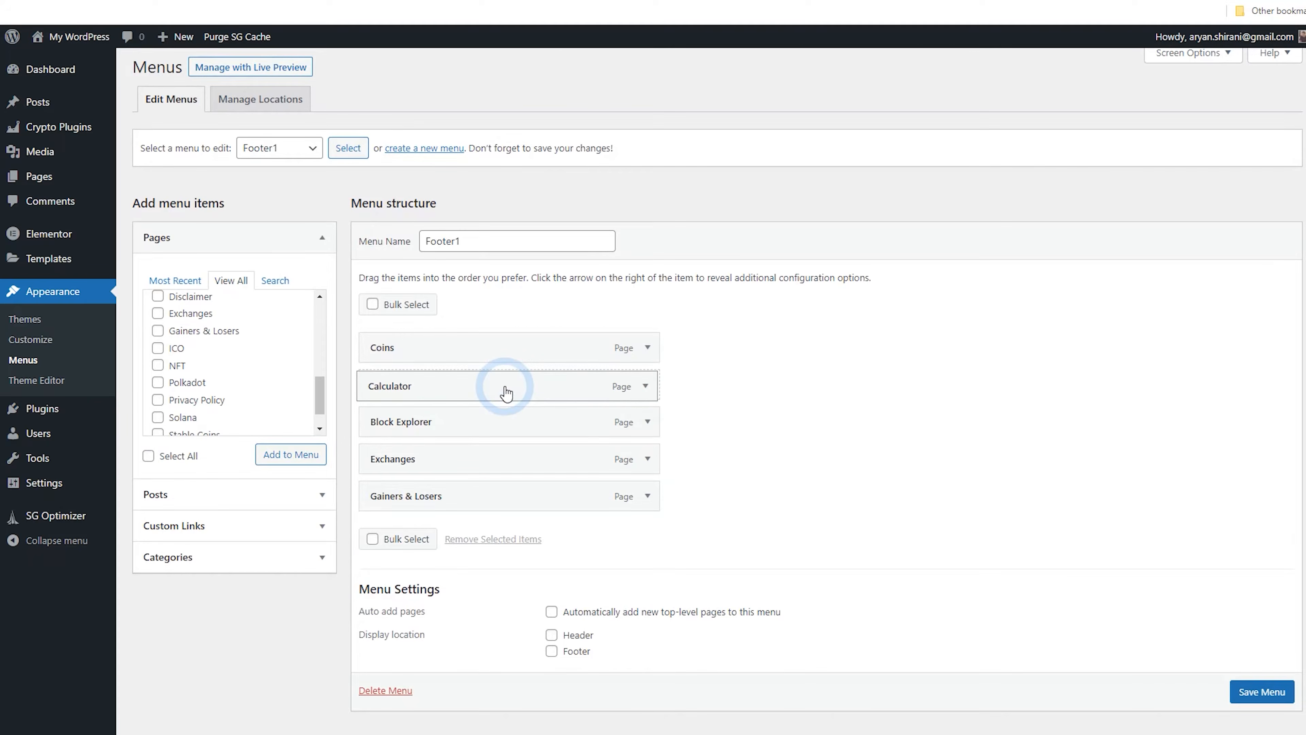
left_click_drag(514, 465, 469, 428)
left_click_drag(476, 502, 530, 418)
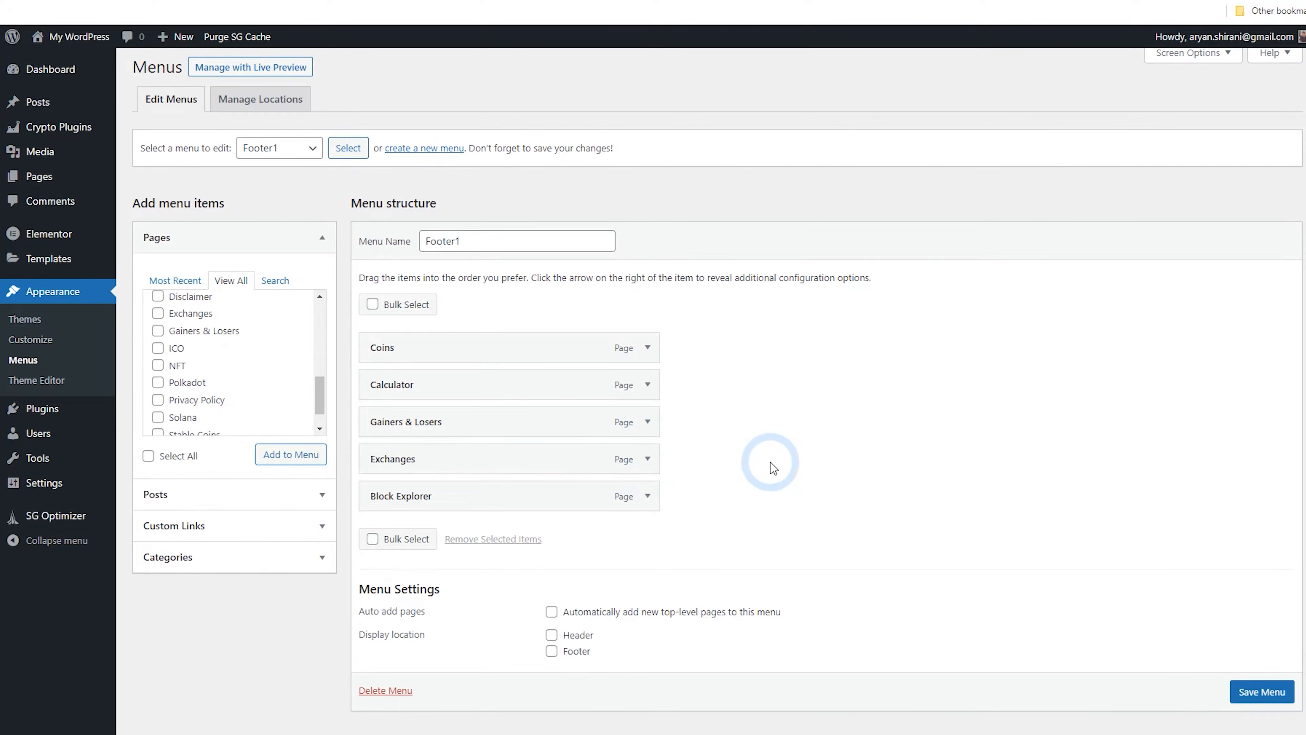
left_click(1273, 699)
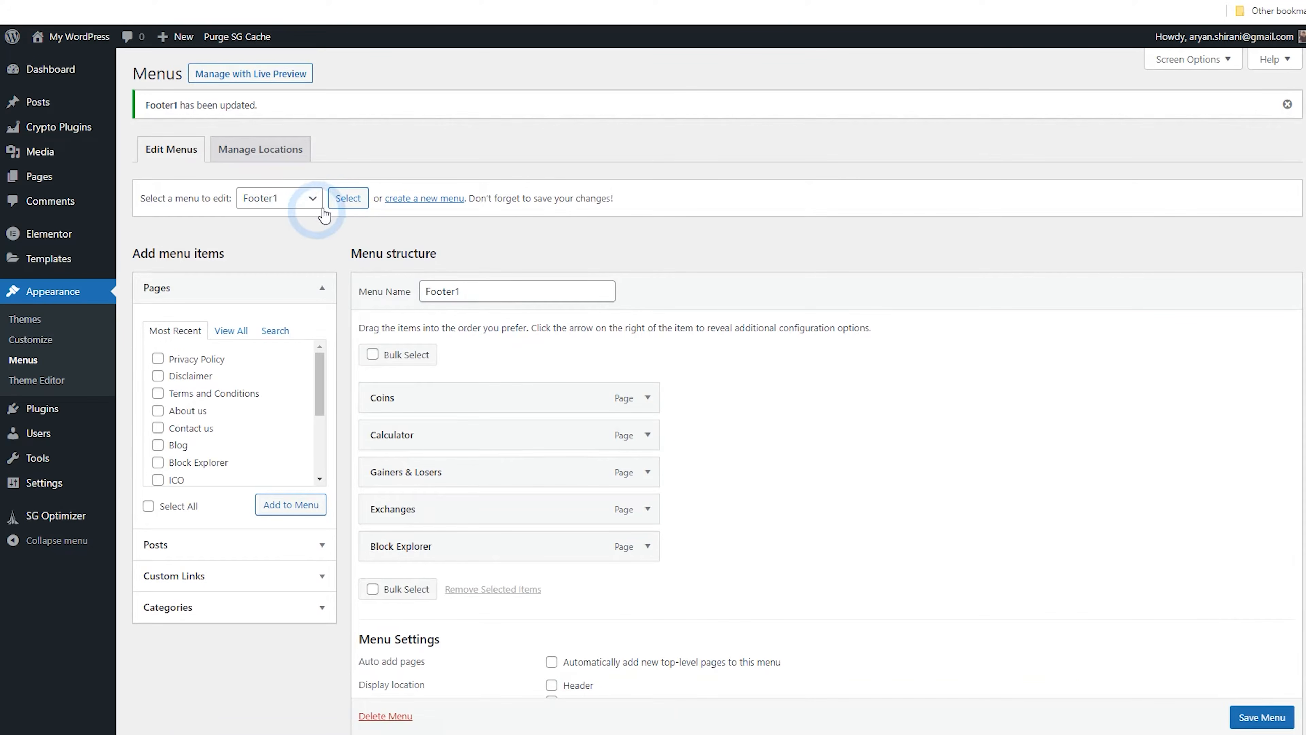
Create another new menu named Footer2
left_click(410, 206)
left_click(469, 242)
type("Footer2")
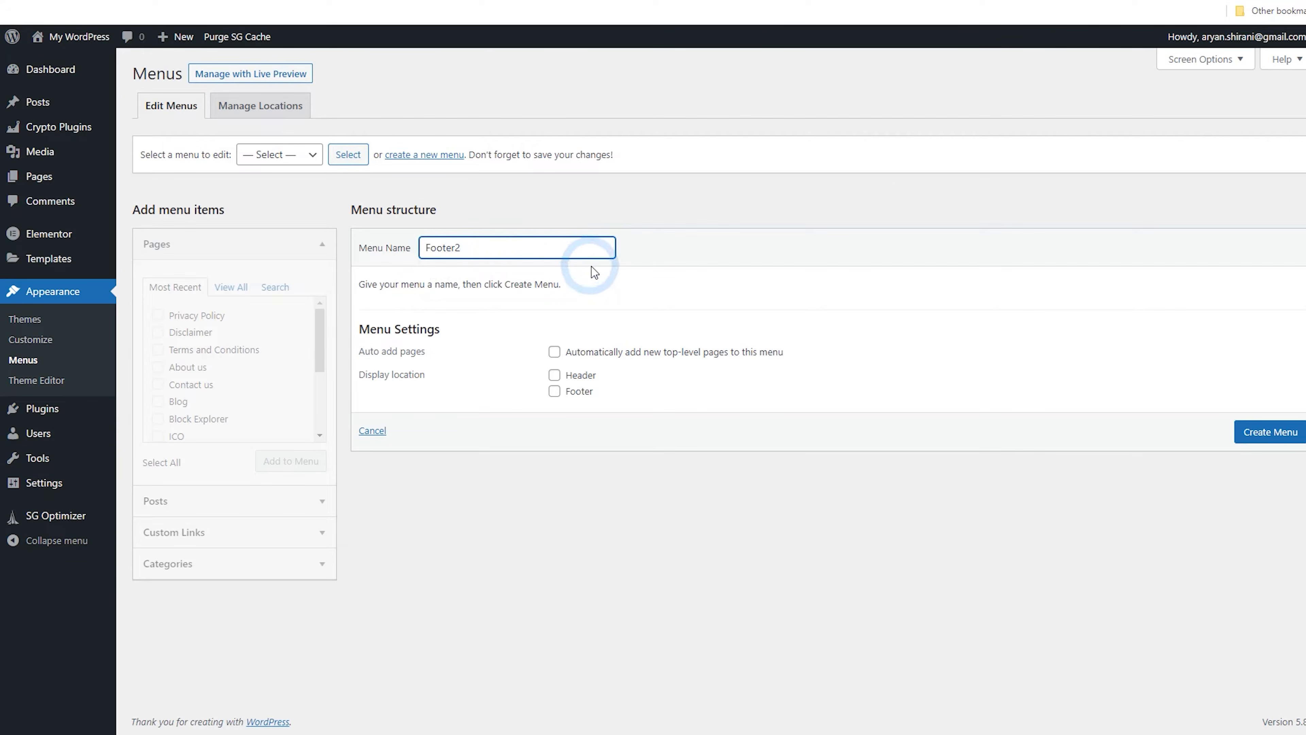
left_click(1277, 445)
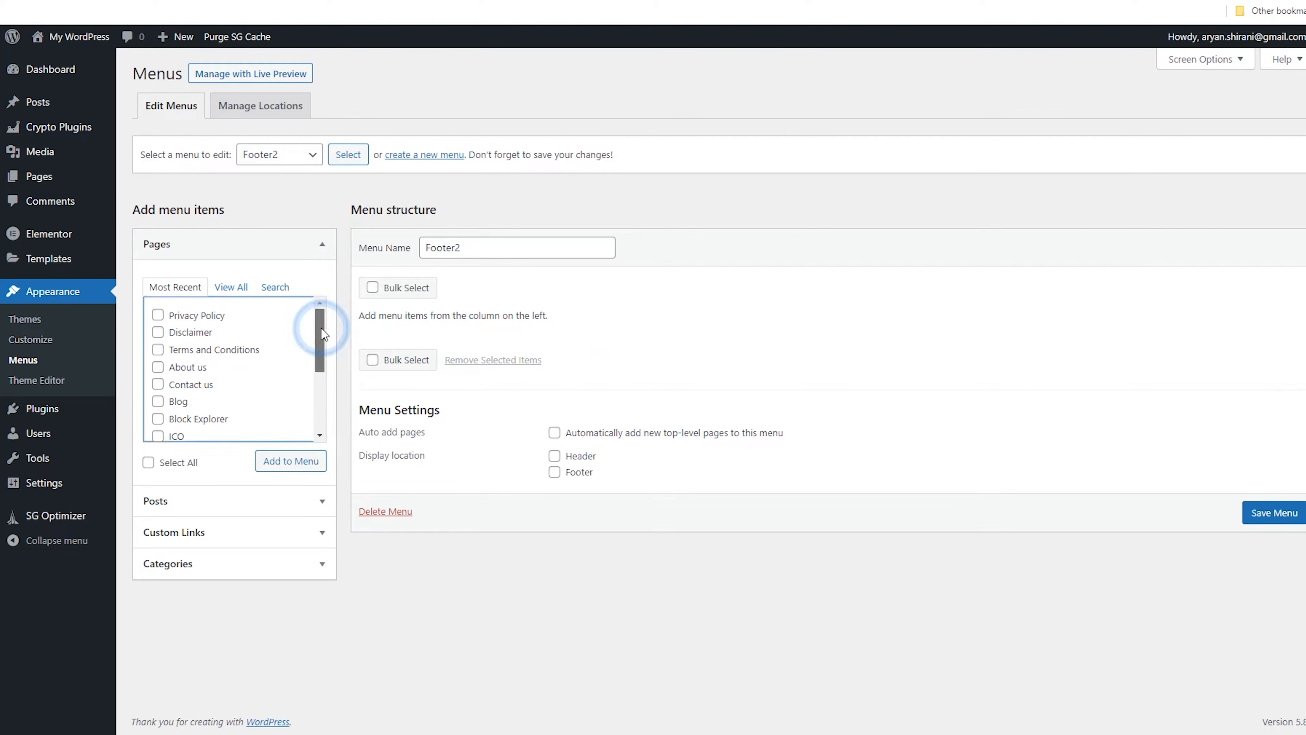
Add the Privacy Policy, Disclaimer, Terms and Conditions, About us and Contact us pages to Footer2
left_click(198, 316)
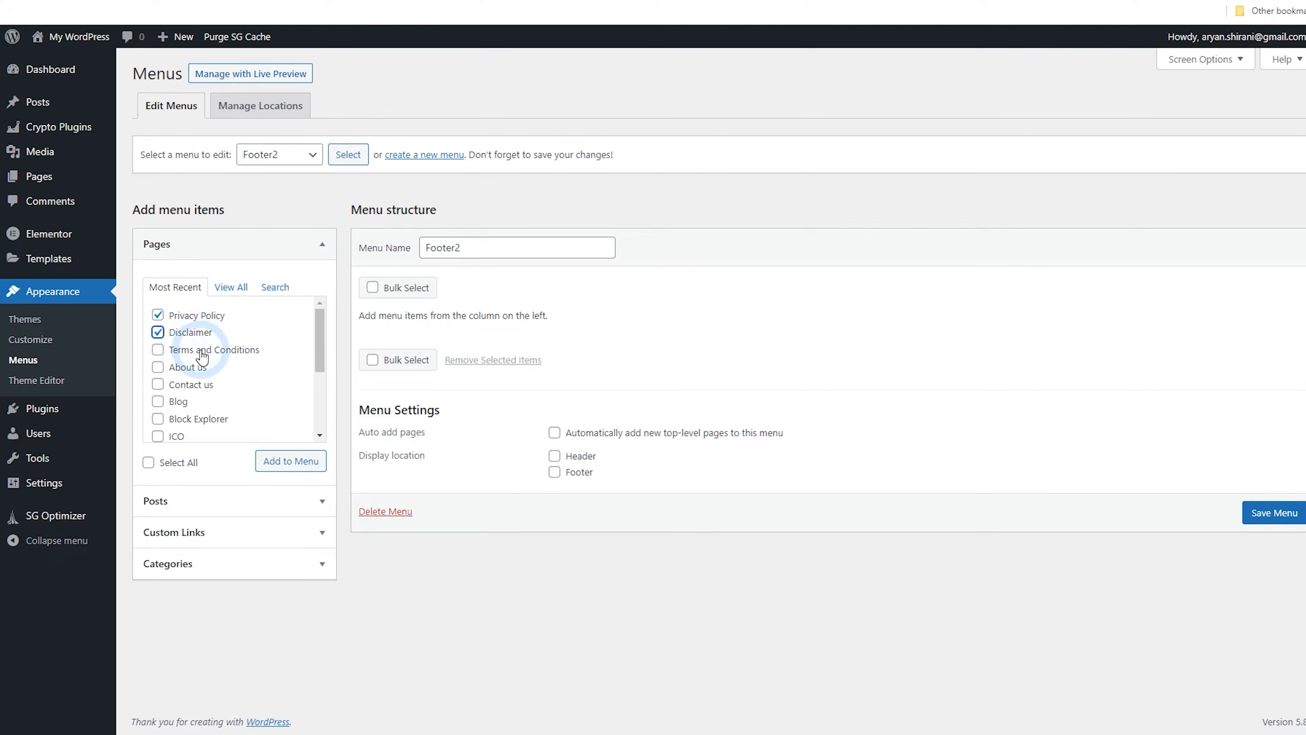
left_click(201, 371)
left_click(318, 356)
mouse_move(315, 360)
left_mouse_down()
mouse_move(320, 406)
mouse_move(327, 343)
left_mouse_up()
left_click(186, 385)
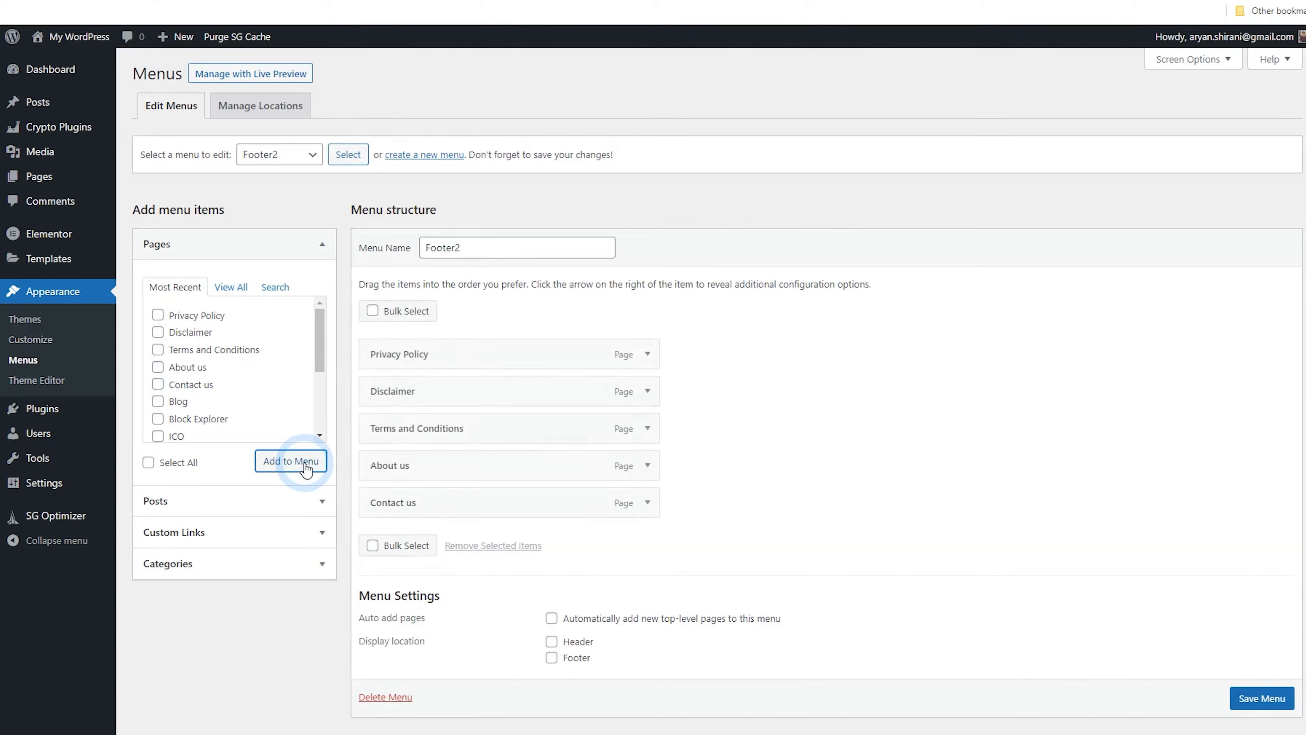
Reorder Footer2 as About us, Contact us, Privacy Policy, Disclaimer, Terms and Conditions and save the menu
left_click_drag(542, 461, 443, 355)
left_click_drag(475, 502, 483, 398)
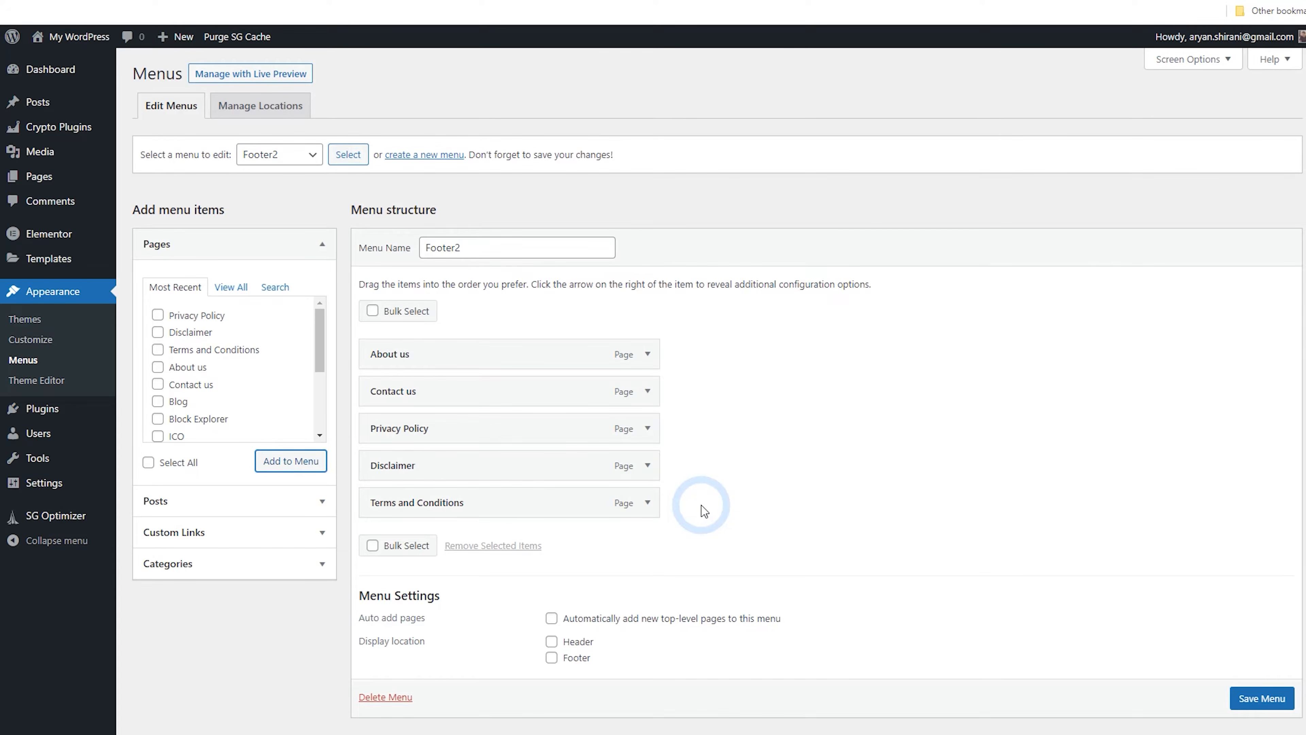
left_click(1259, 700)
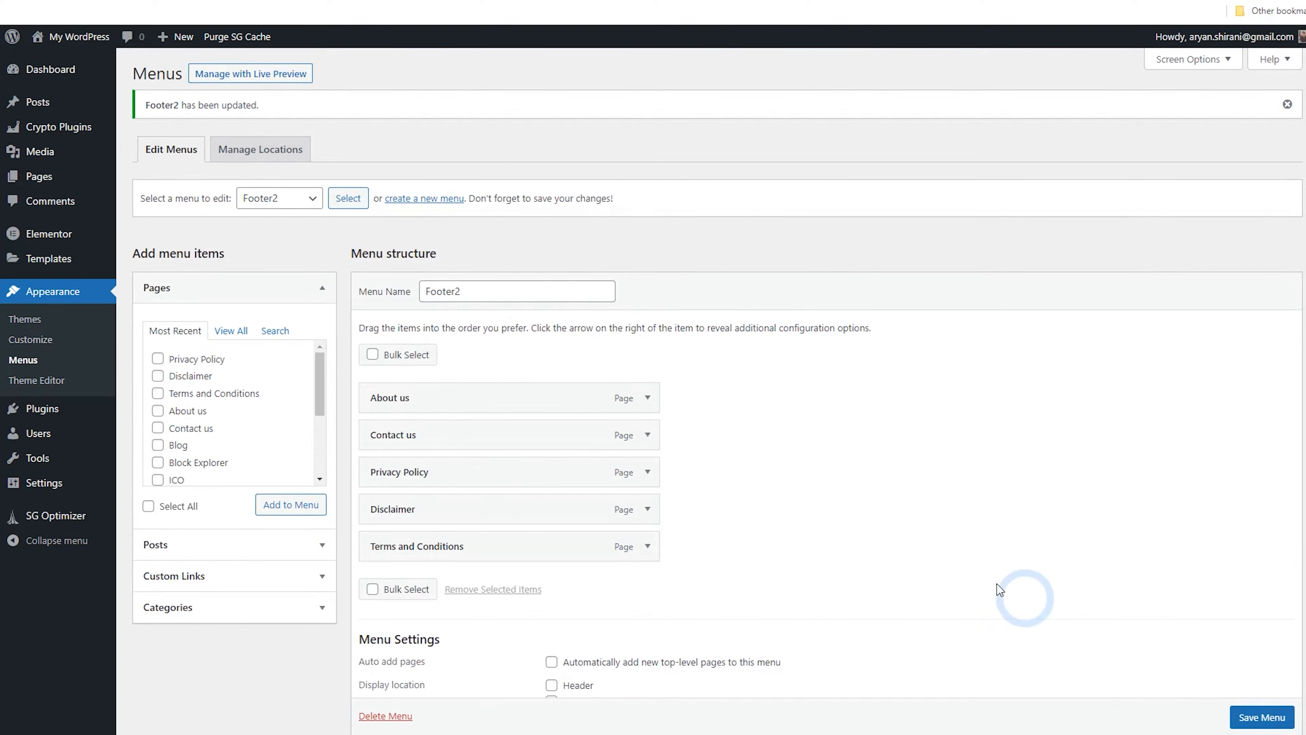
Create a third new menu named Footer3
left_click(417, 205)
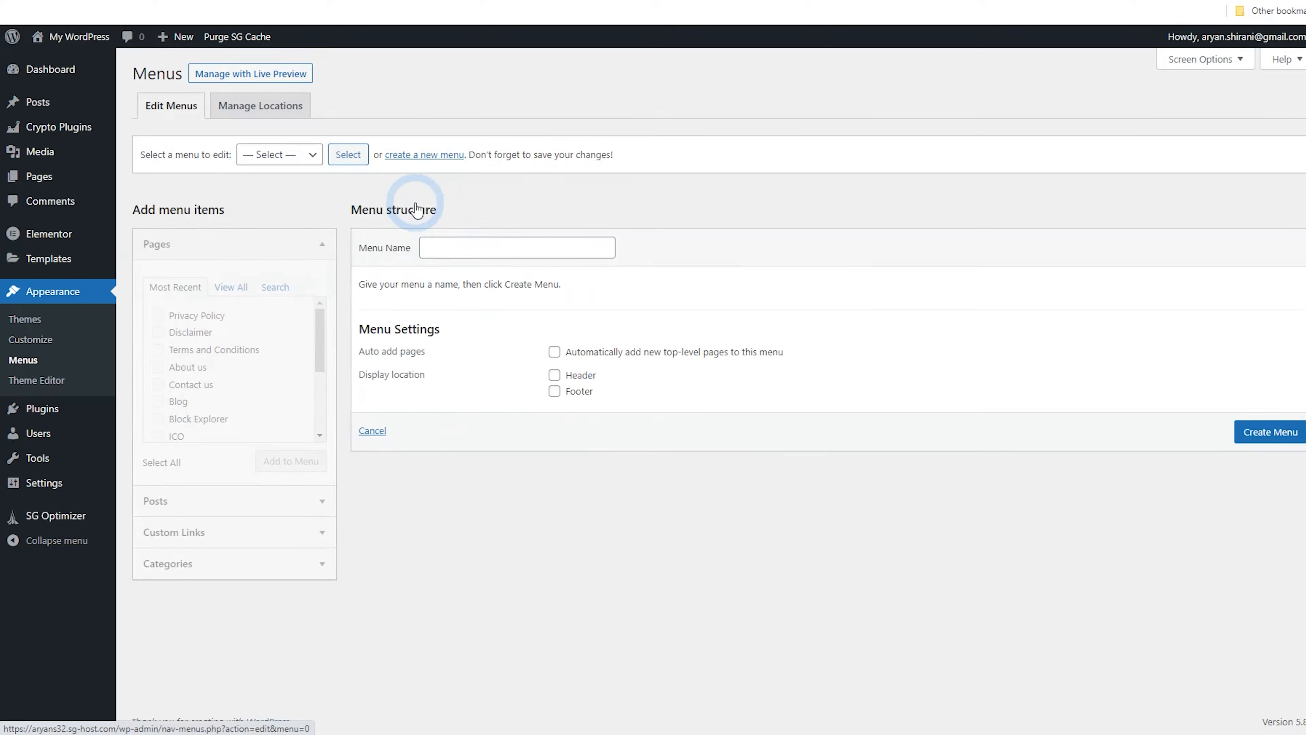
left_click(443, 257)
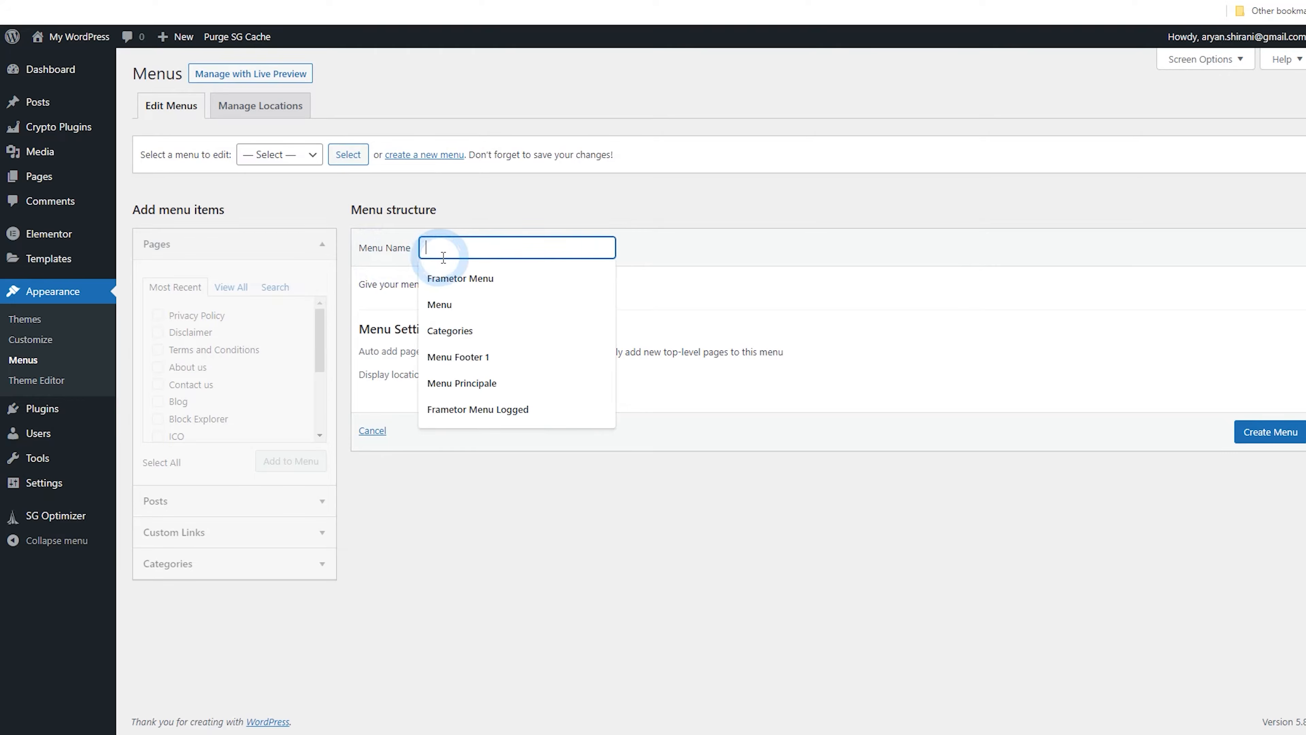
type("Footer3")
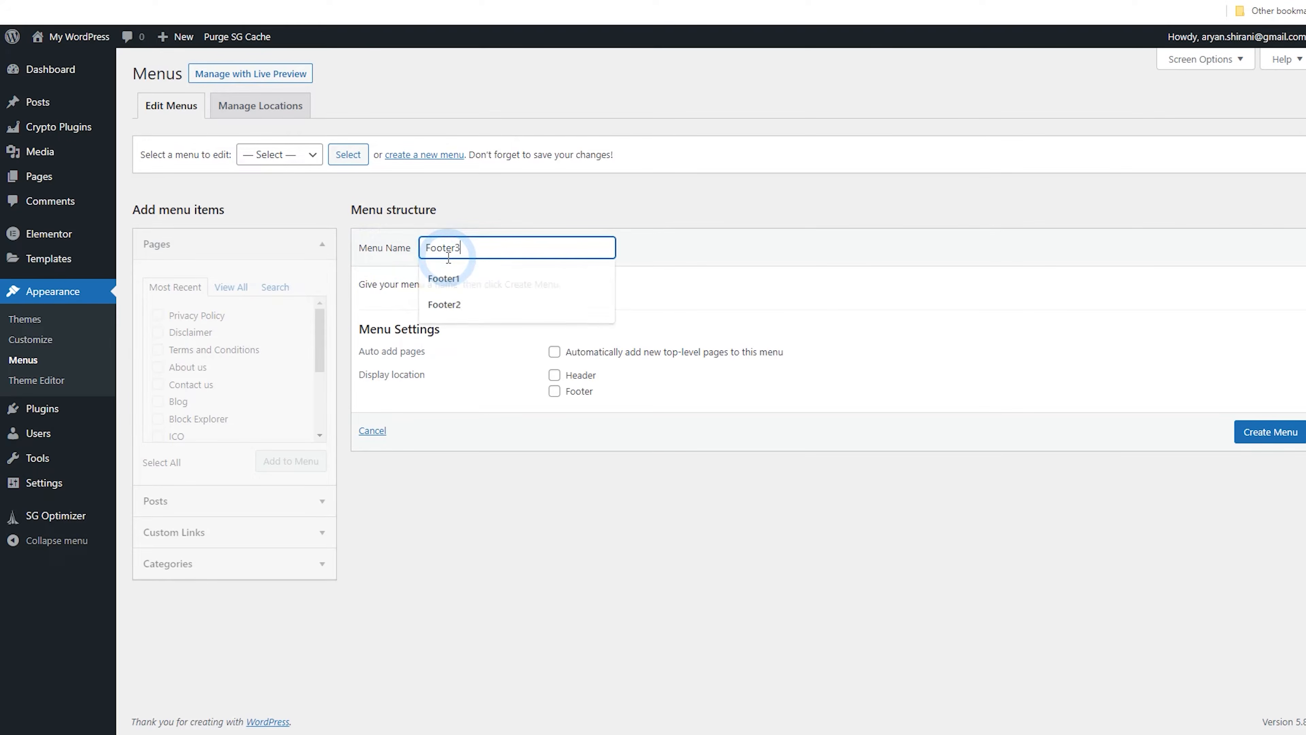
left_click(1257, 438)
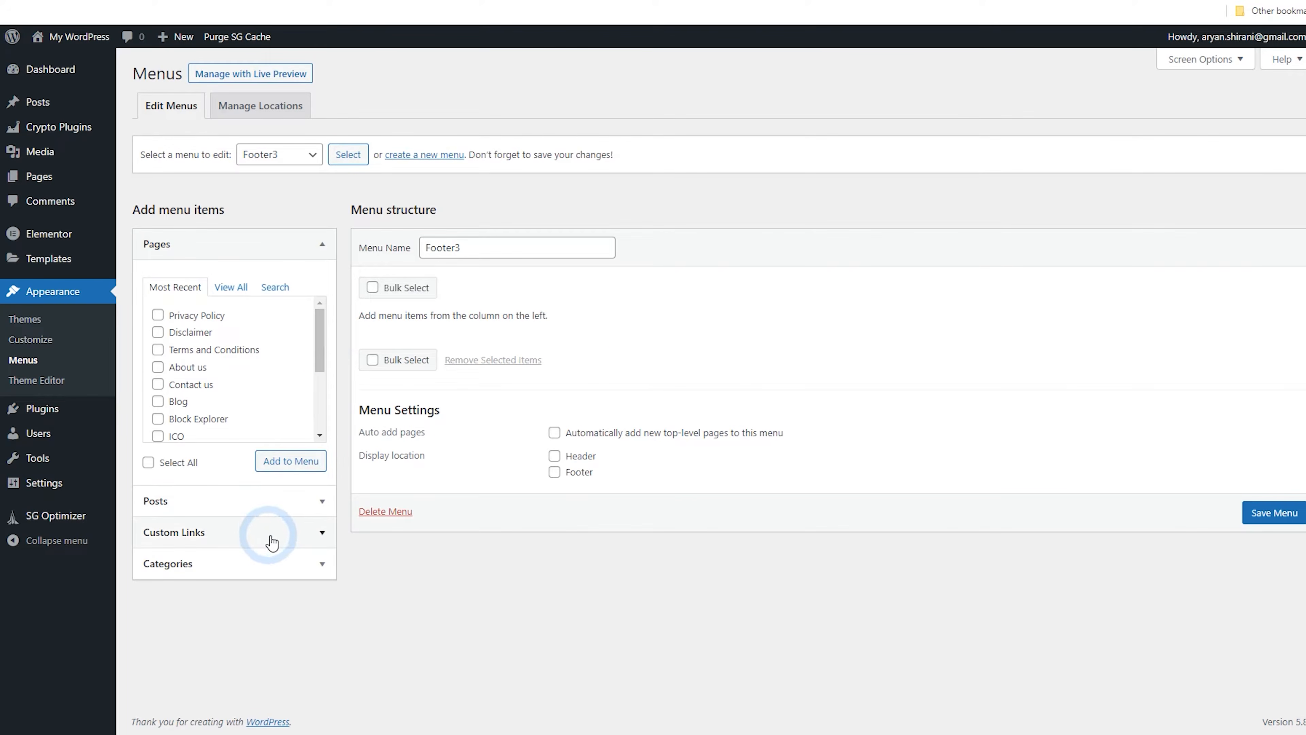
Add the Blog page and a Facebook custom link with URL # to the Footer3 menu
left_click(175, 402)
left_click(286, 466)
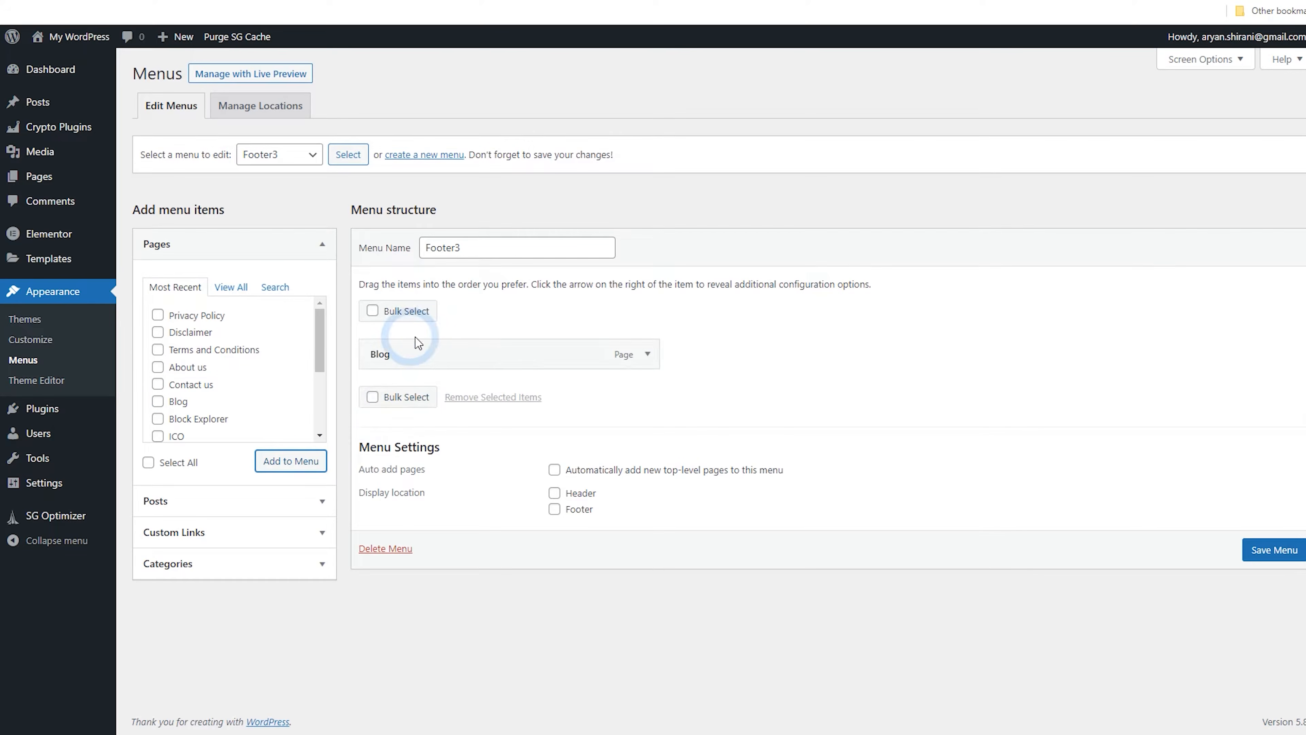
left_click(280, 529)
left_click(261, 350)
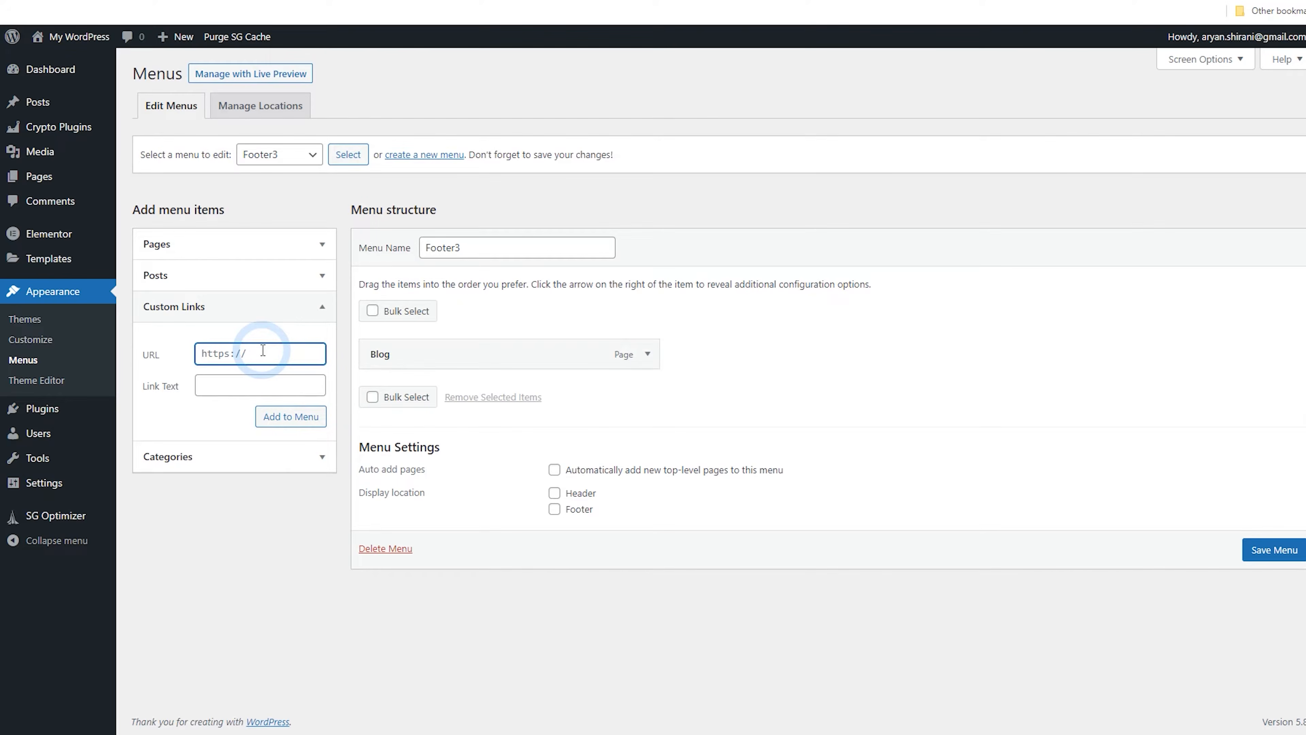
left_click(244, 354)
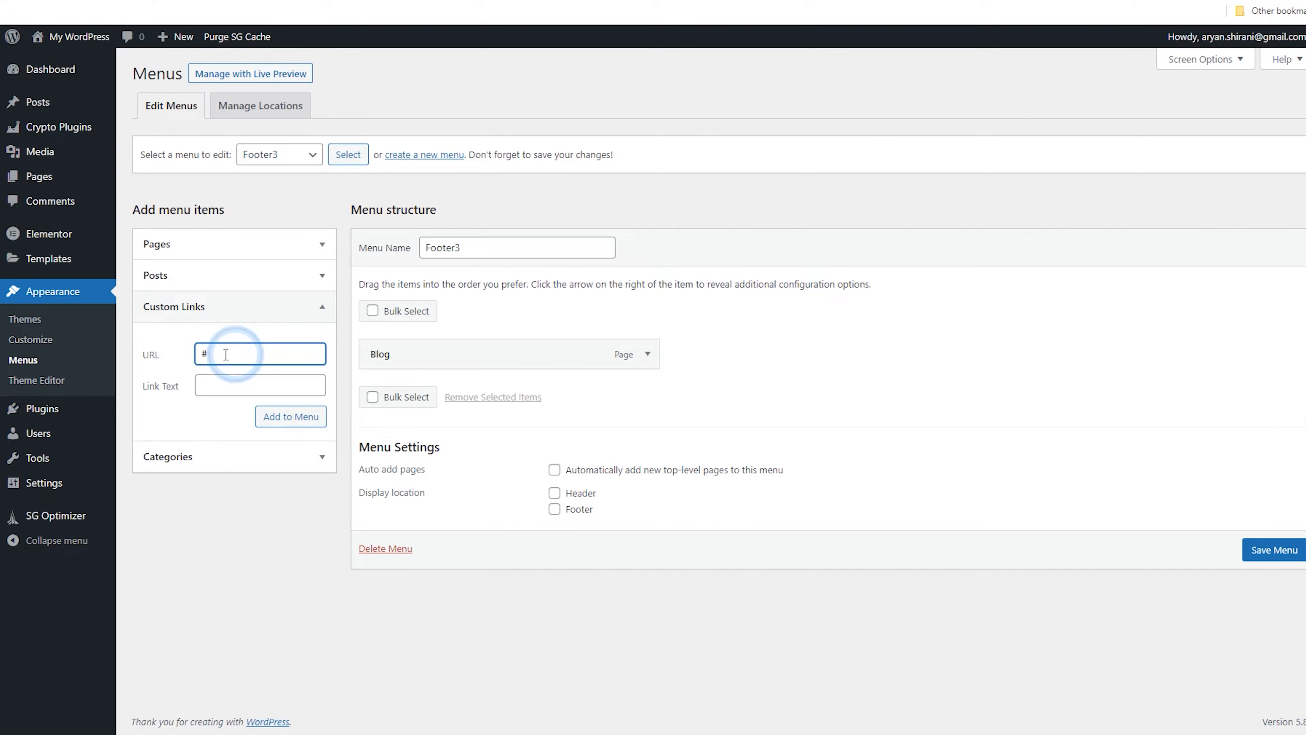
left_click(232, 376)
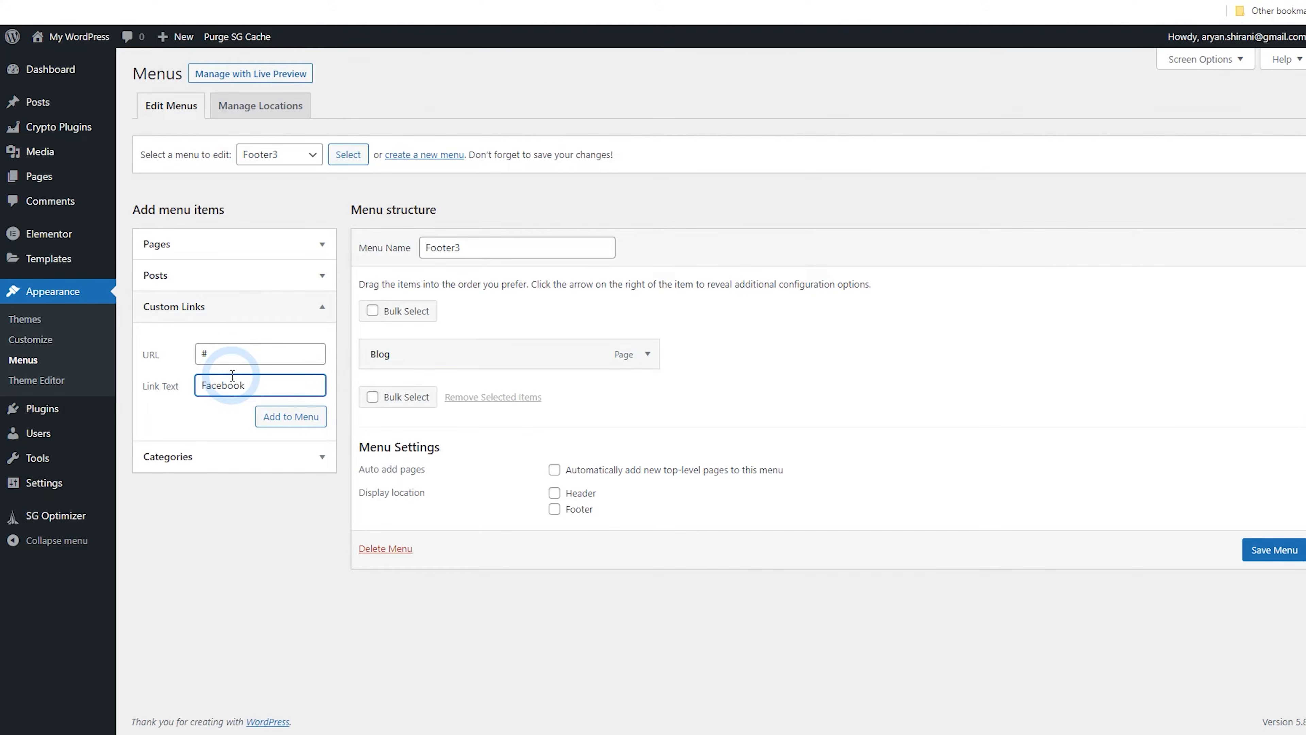
left_click(290, 418)
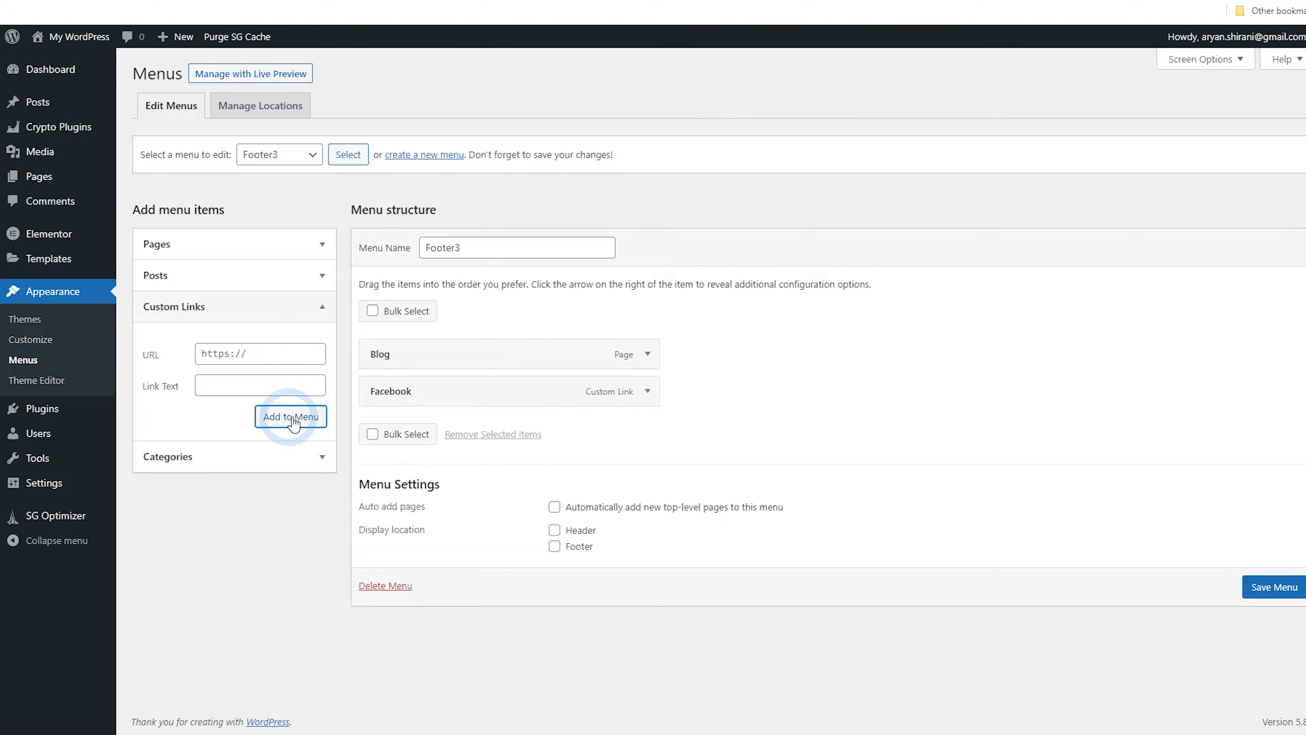
Add Instagram and Youtube custom links, both with URL #, to Footer3
left_click(236, 360)
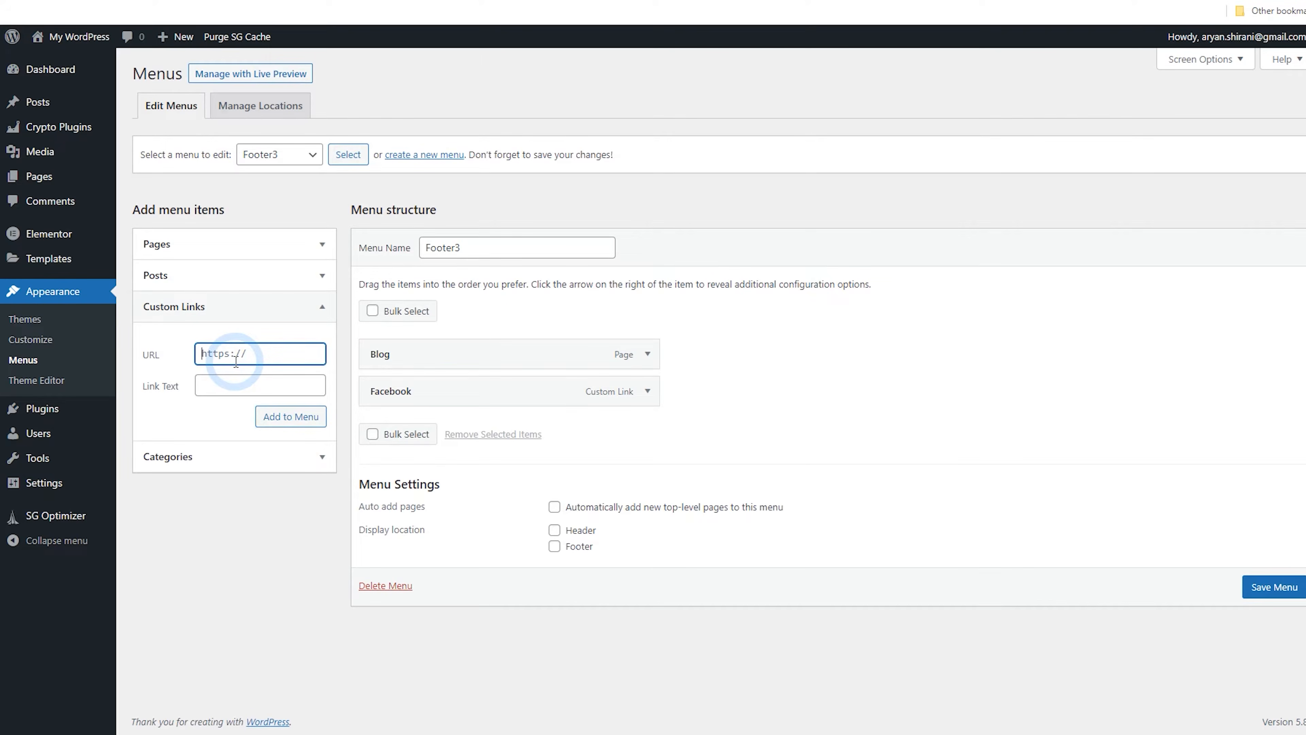
left_click(253, 381)
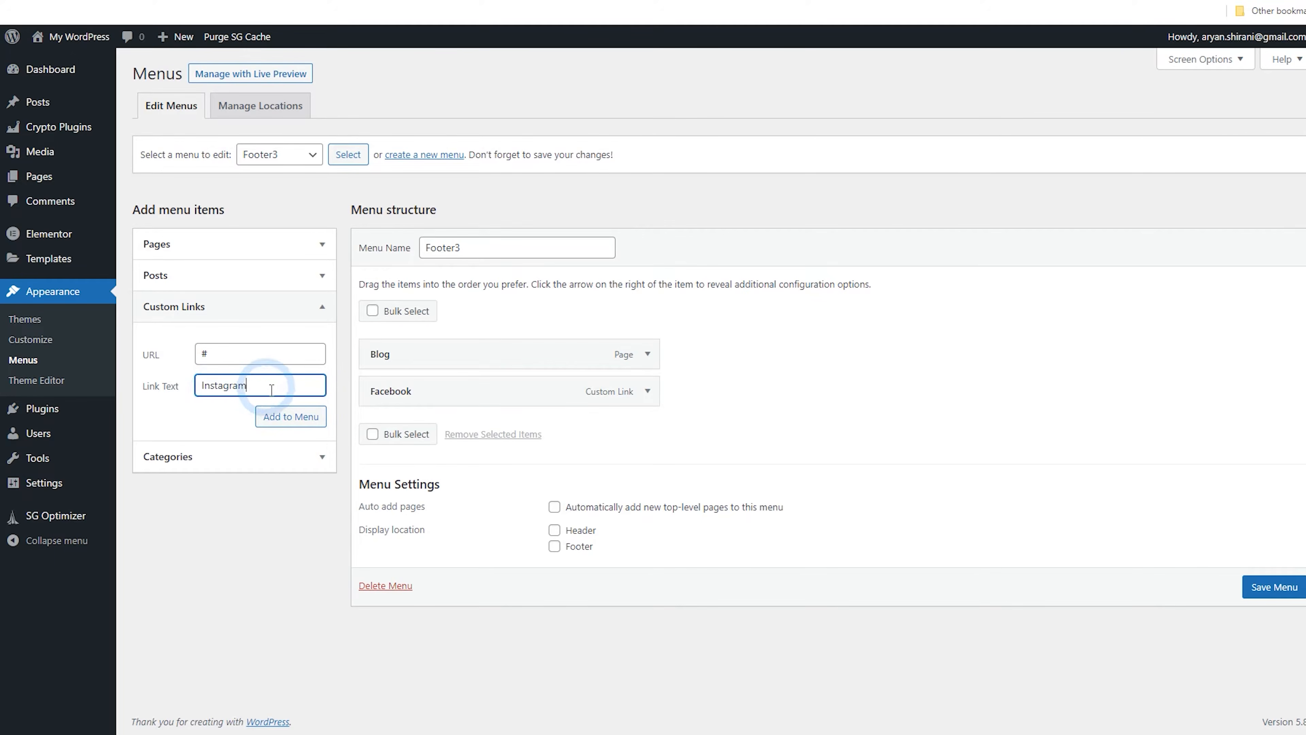
left_click(286, 417)
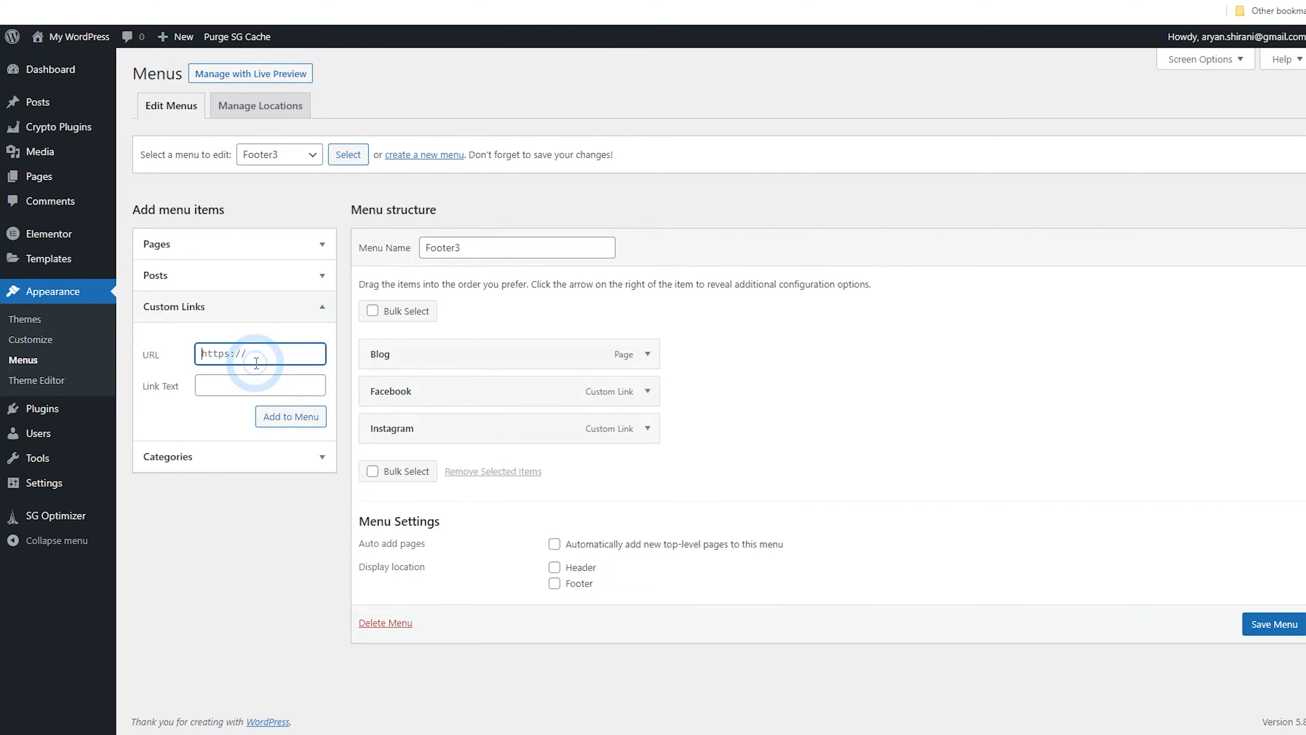
left_click(252, 386)
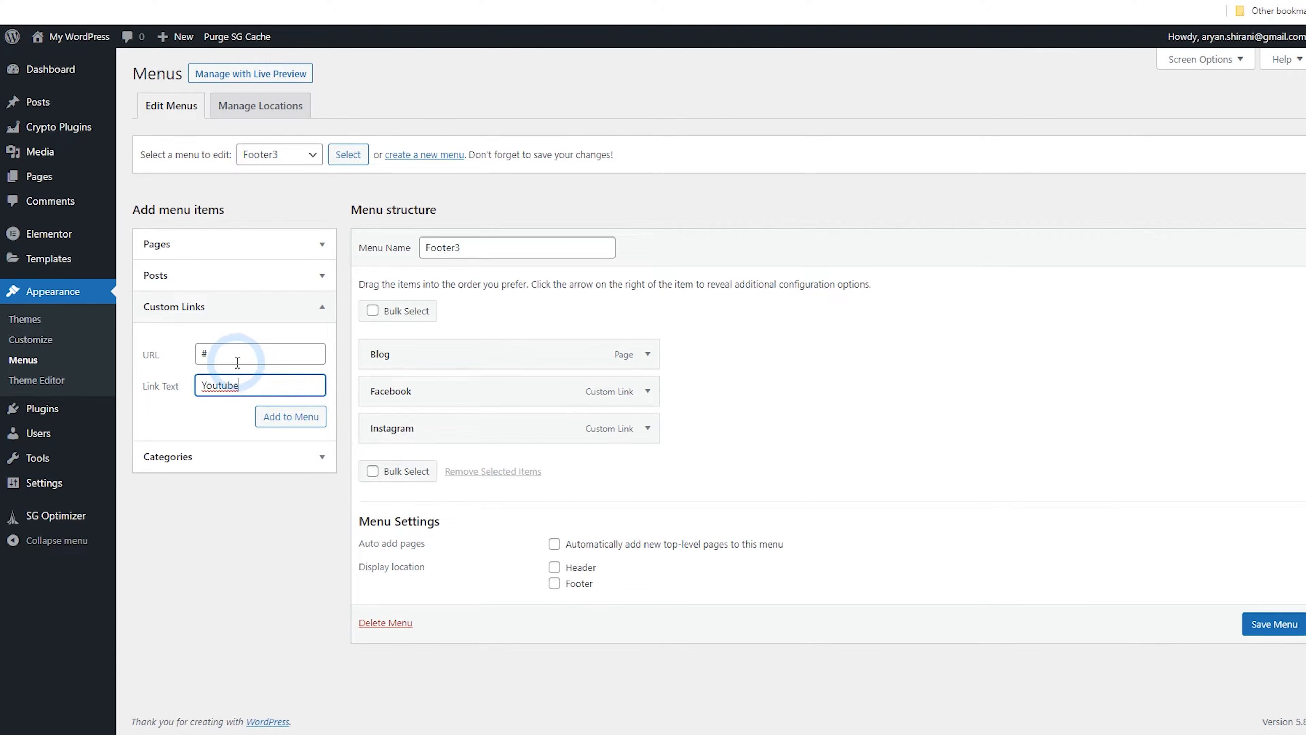
left_click(299, 420)
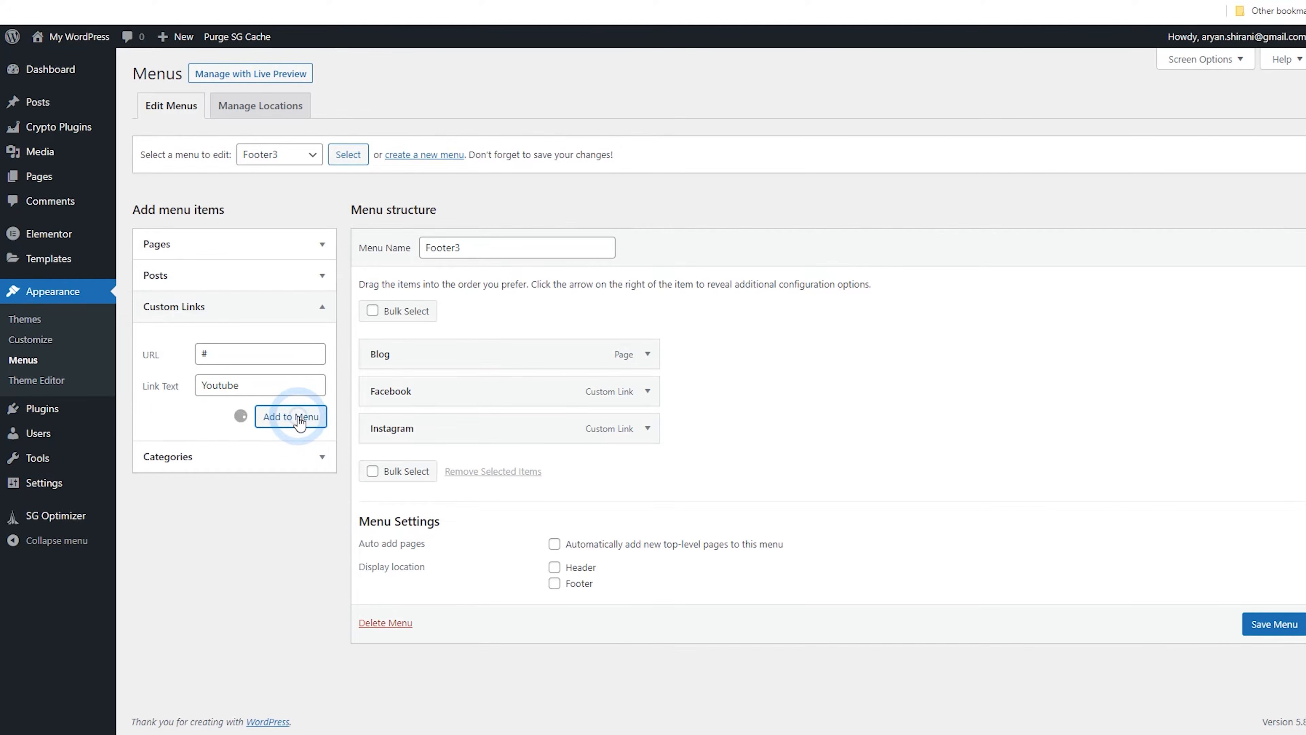
Add a Twitter custom link with URL # to Footer3 and save the menu
left_click(267, 360)
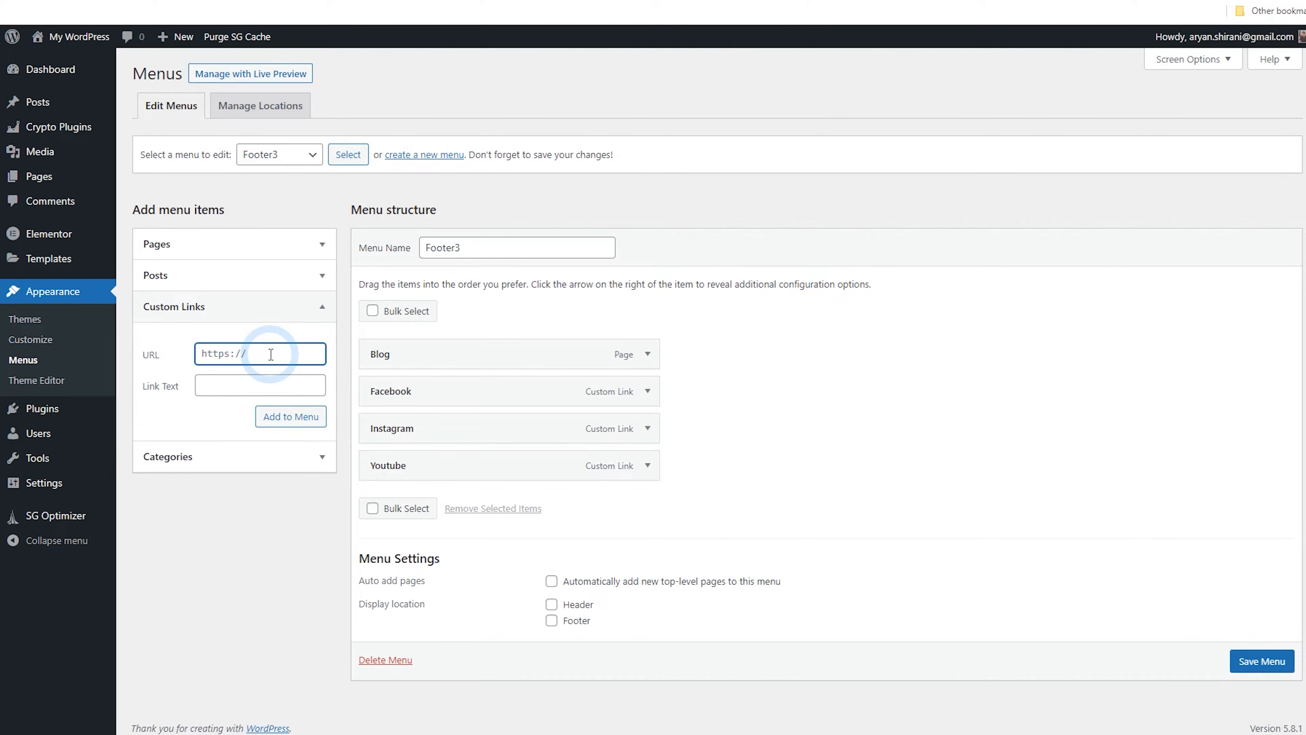
type("#")
left_click(244, 388)
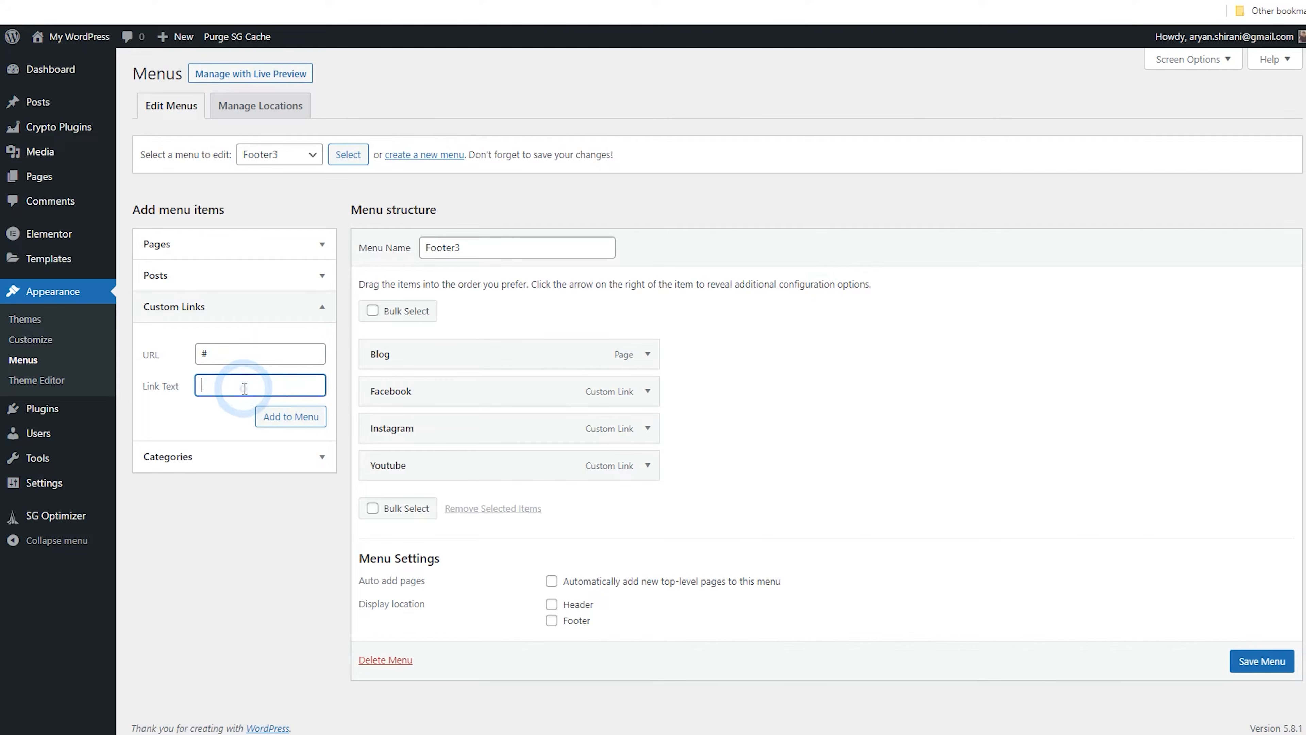
left_click(284, 415)
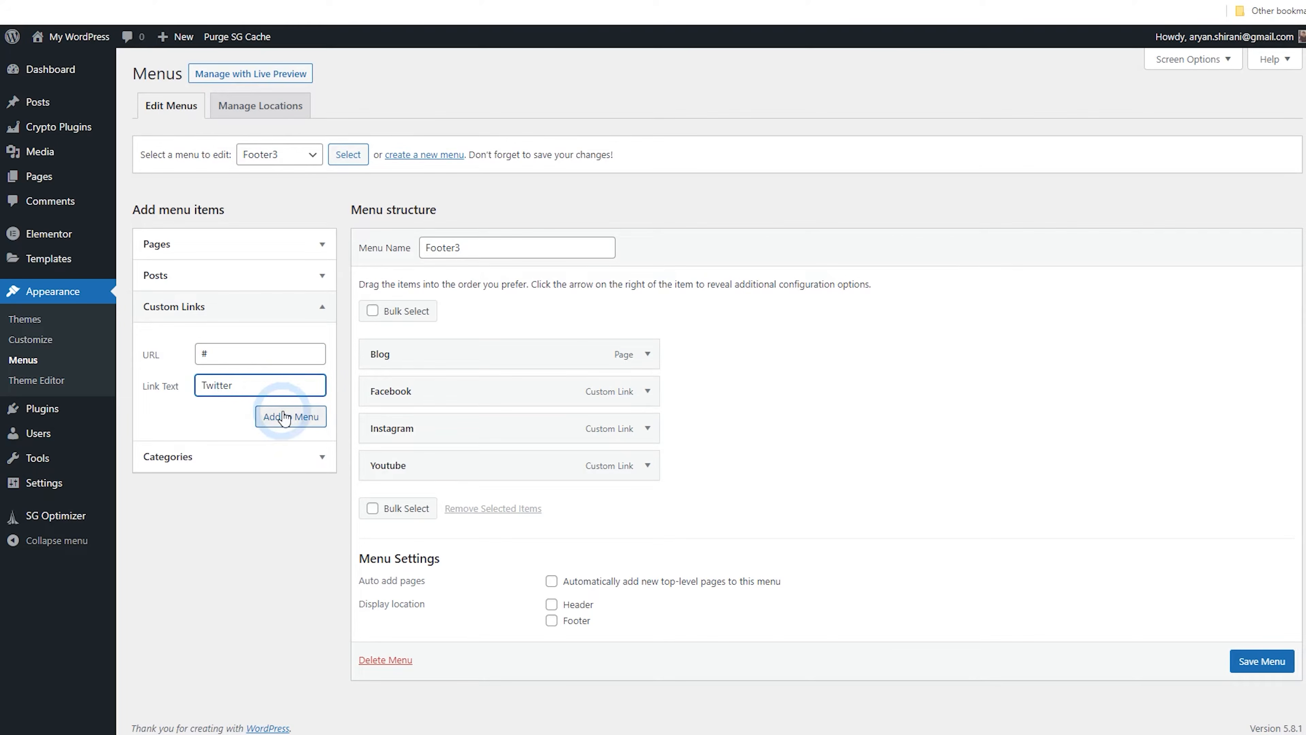
left_click(283, 345)
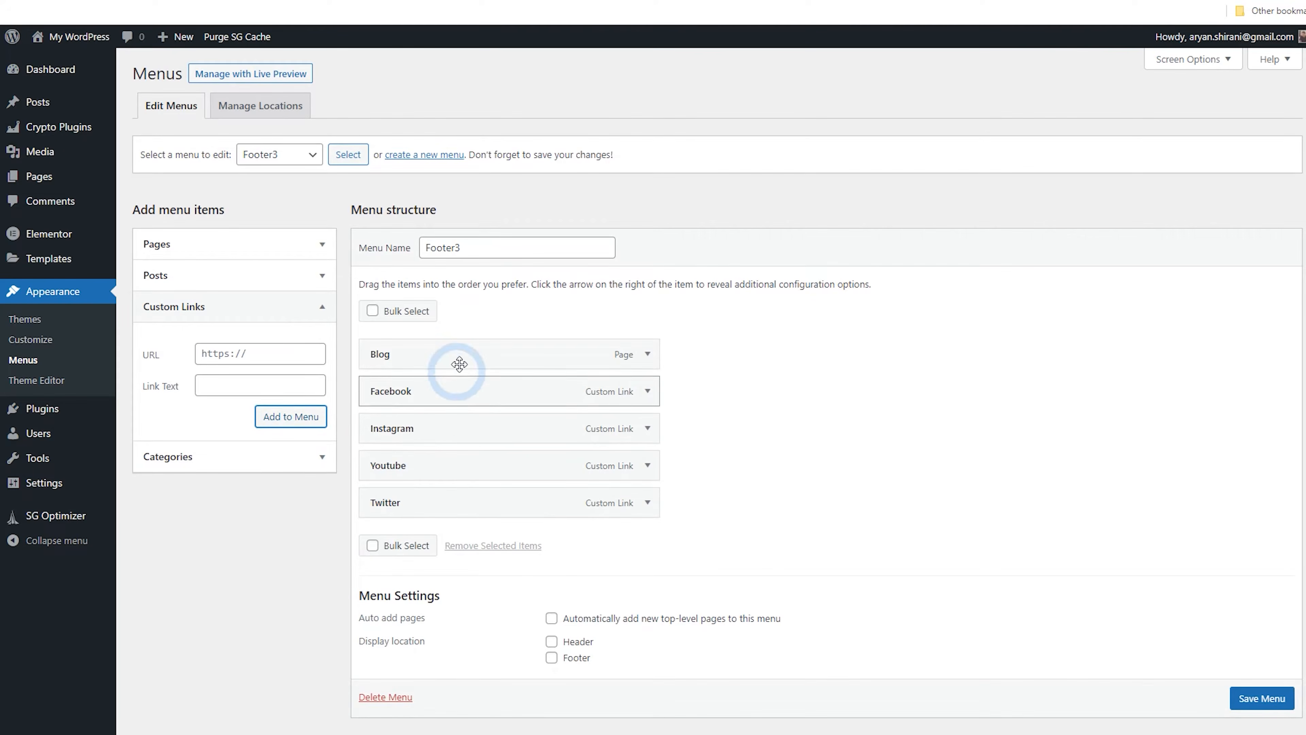
scroll(1143, 566, "down", 1)
left_click(1262, 654)
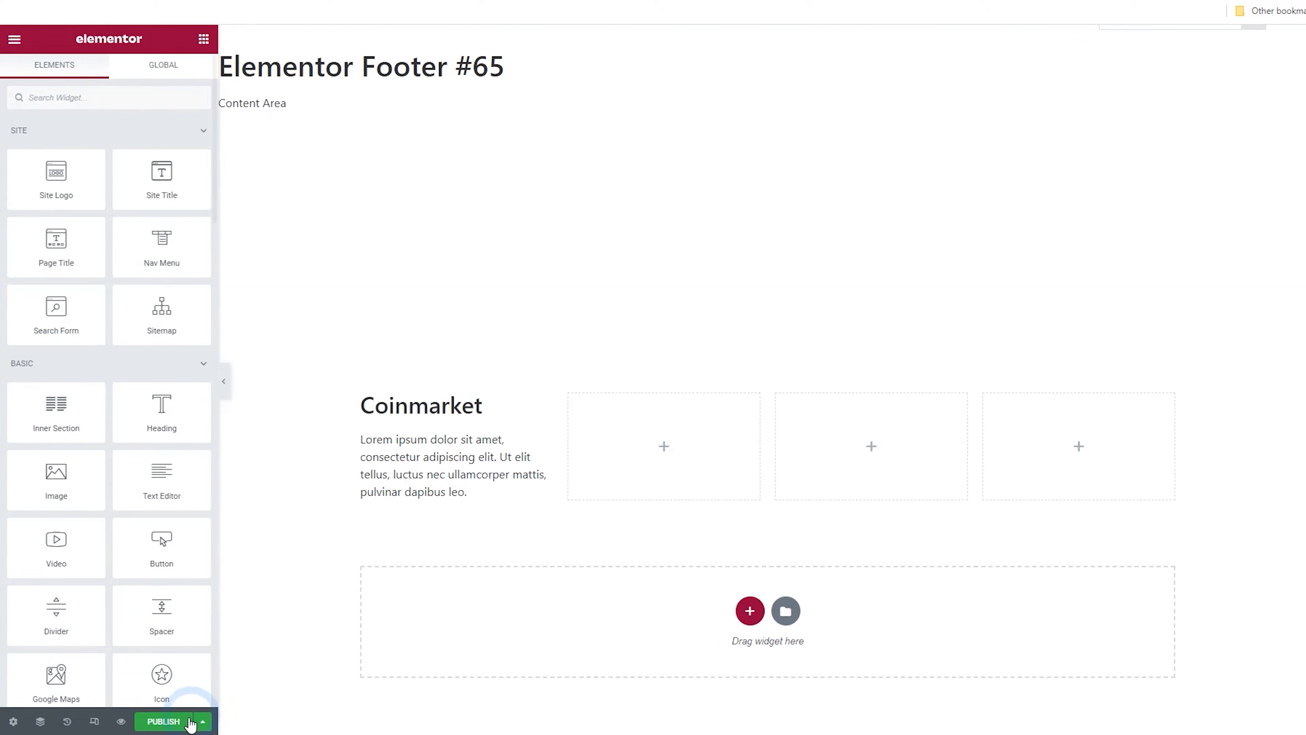
Publish the footer template with the Entire Site display condition
left_click(164, 722)
left_click(648, 426)
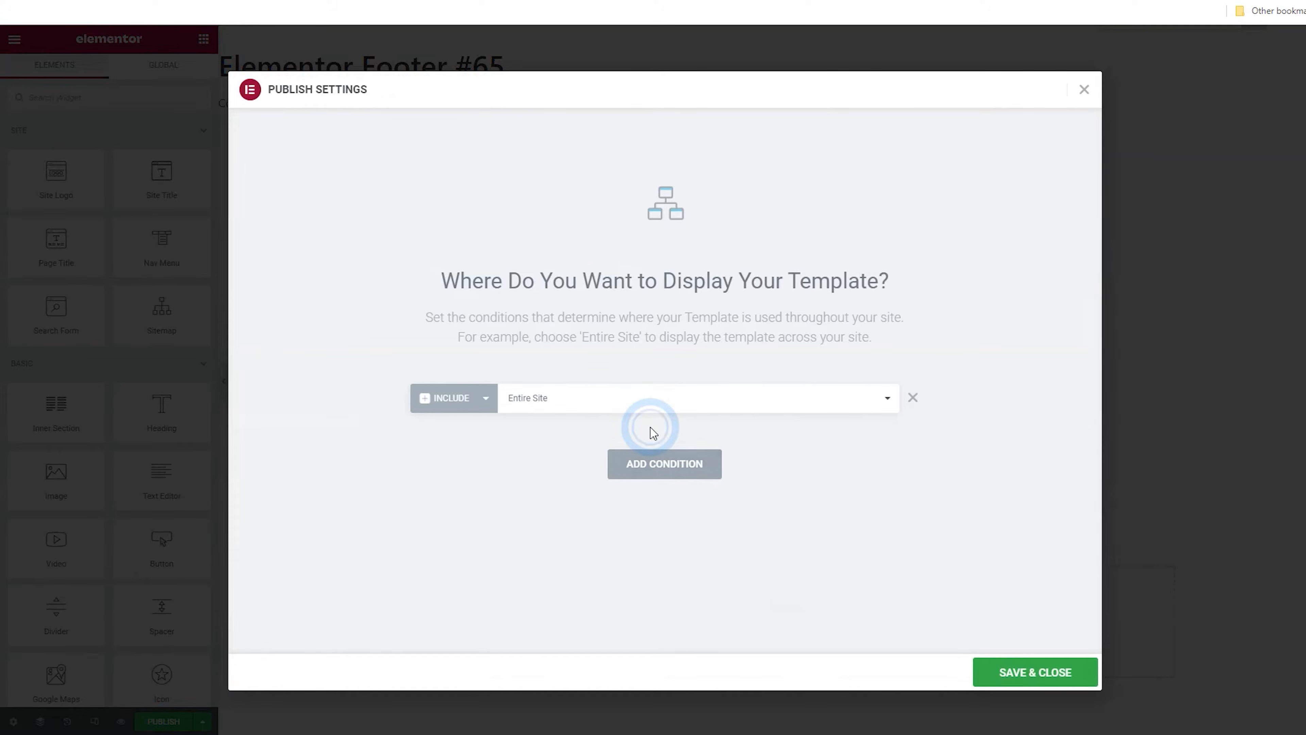
left_click(1009, 673)
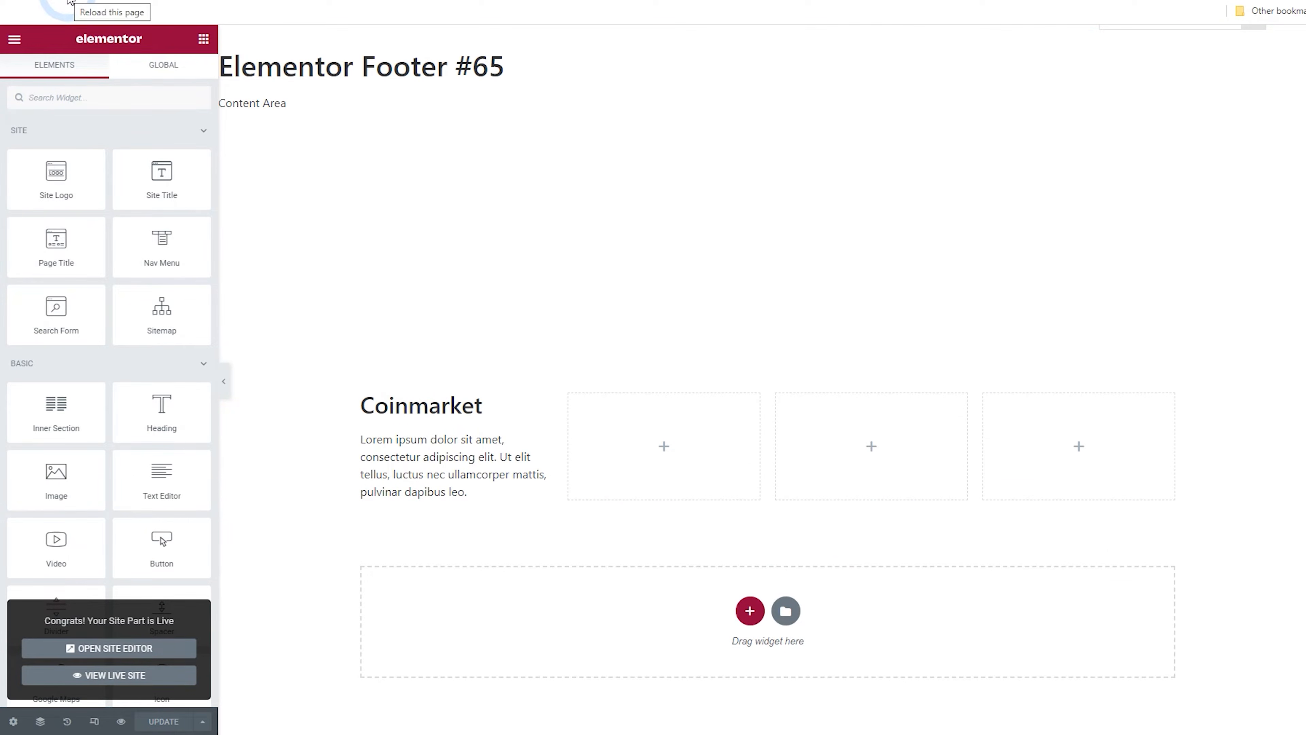
Reload the editor and add a new column to the footer section
left_click(70, 3)
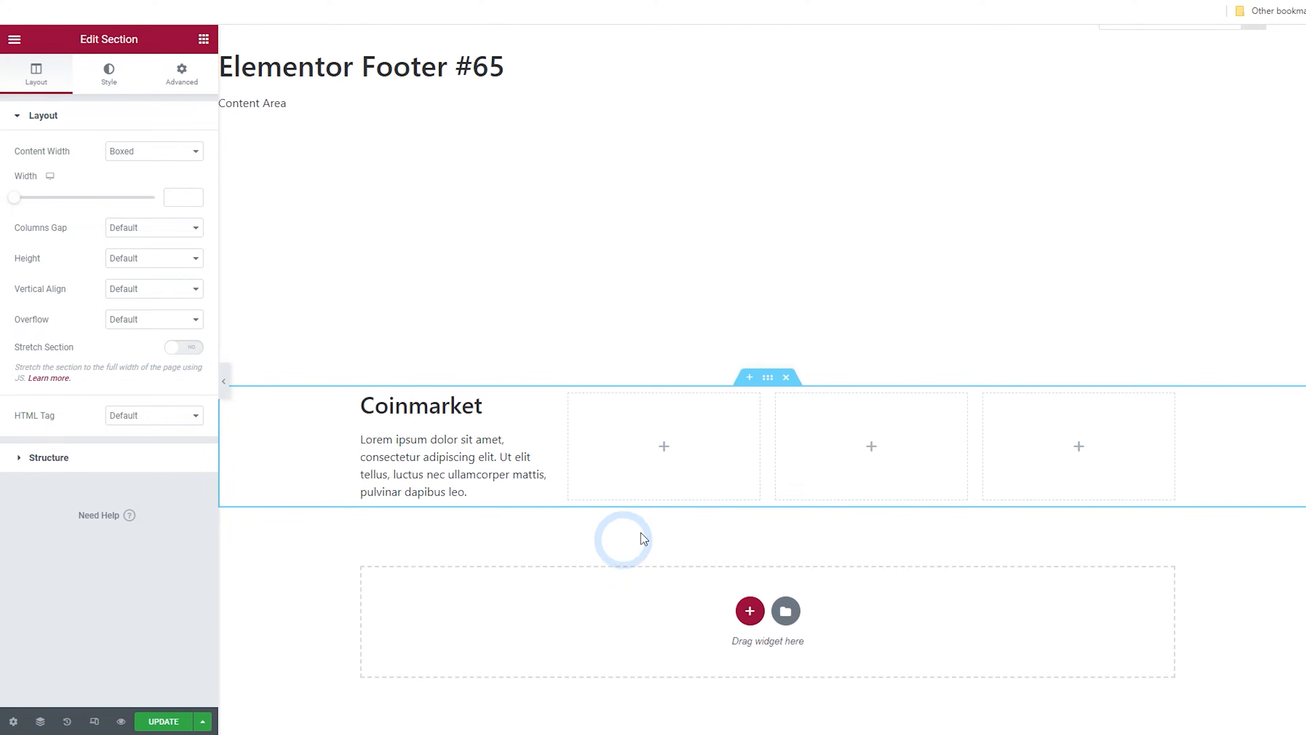
right_click(570, 394)
left_click(633, 467)
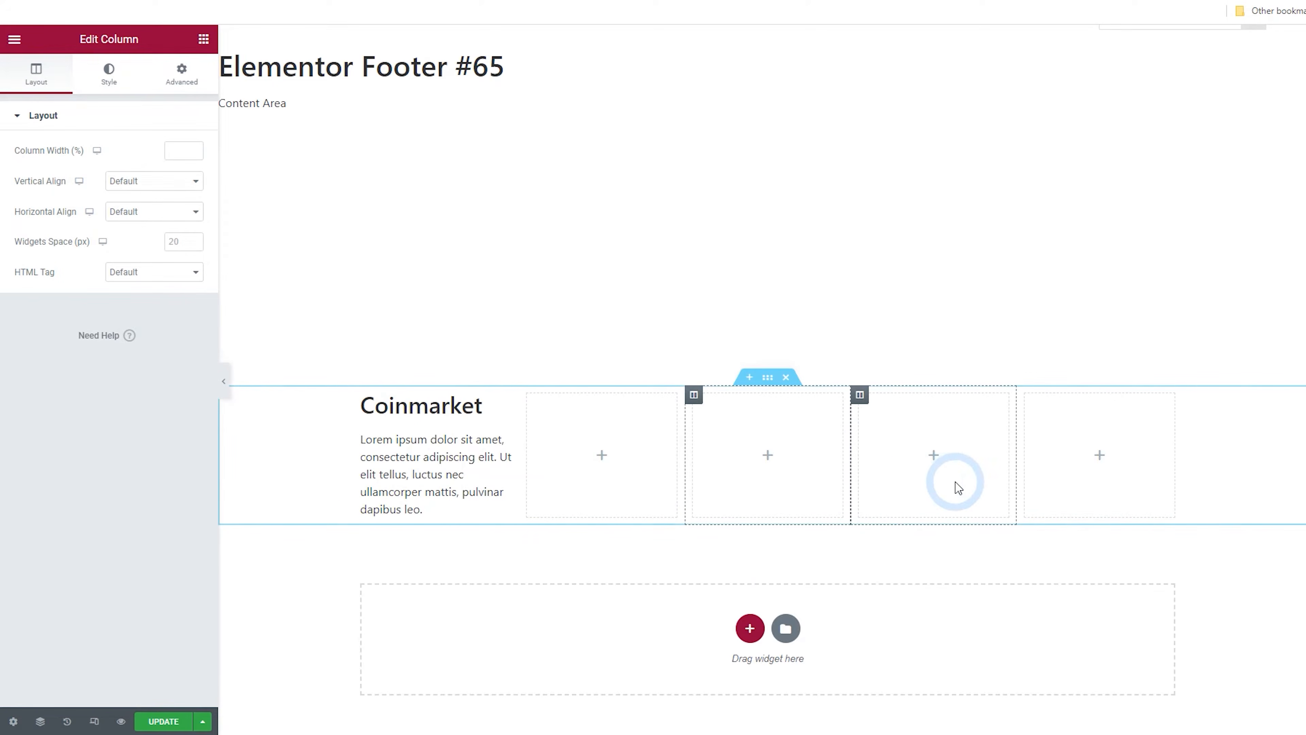
Set the footer section's boxed content width to 1400
left_click(767, 377)
left_click(176, 202)
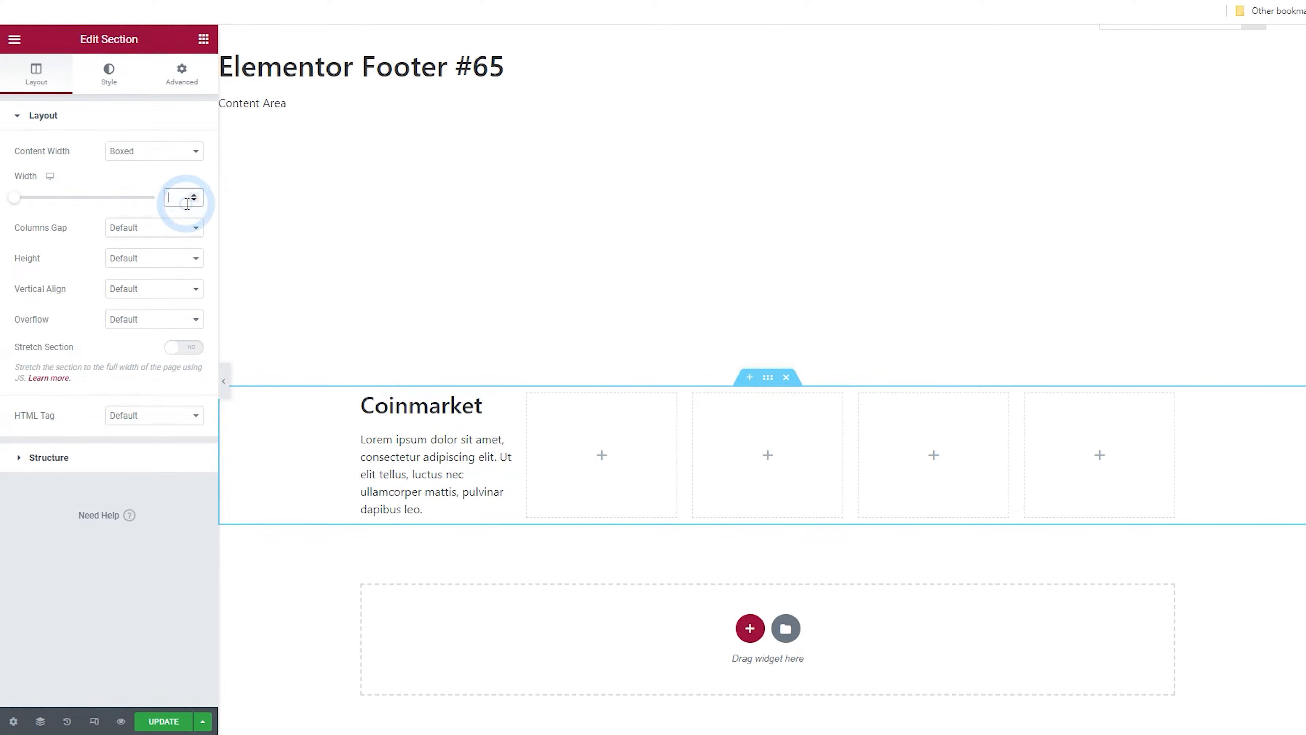
type("1400")
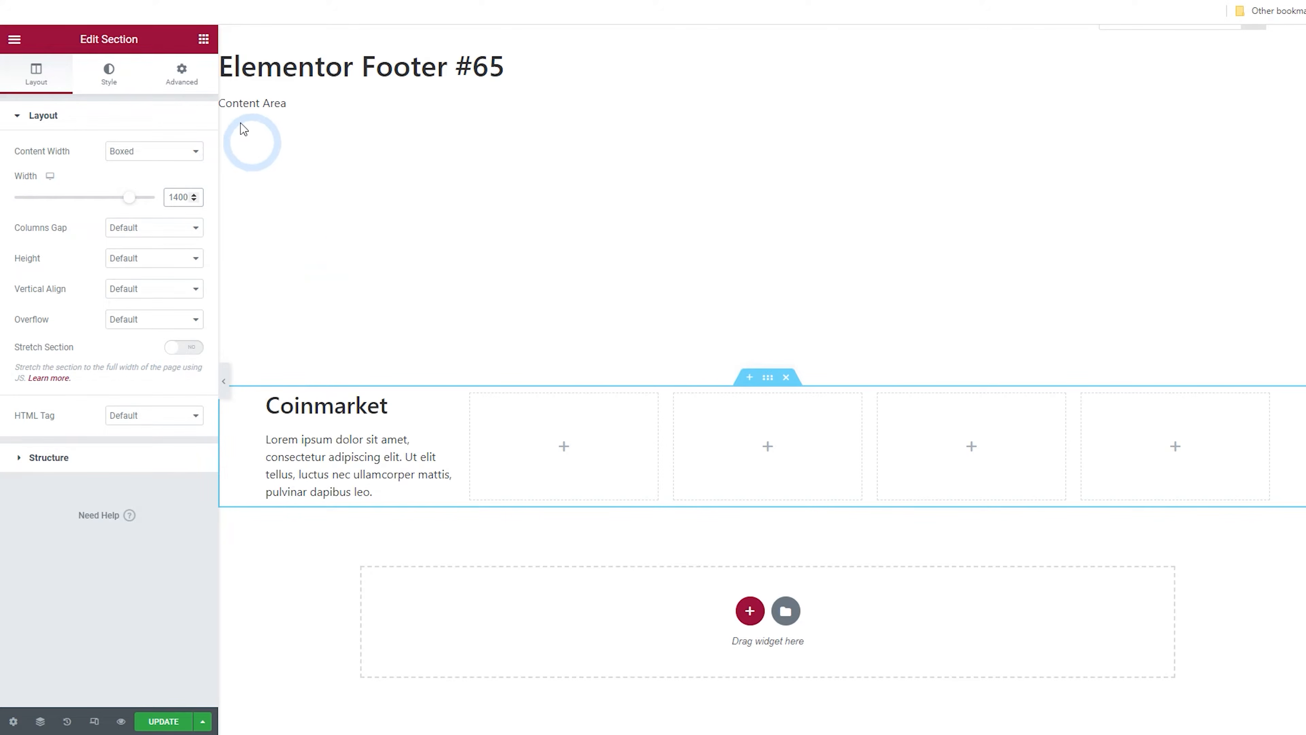
Add a Nav Menu widget to the third footer column and set its layout to Vertical
left_click(206, 44)
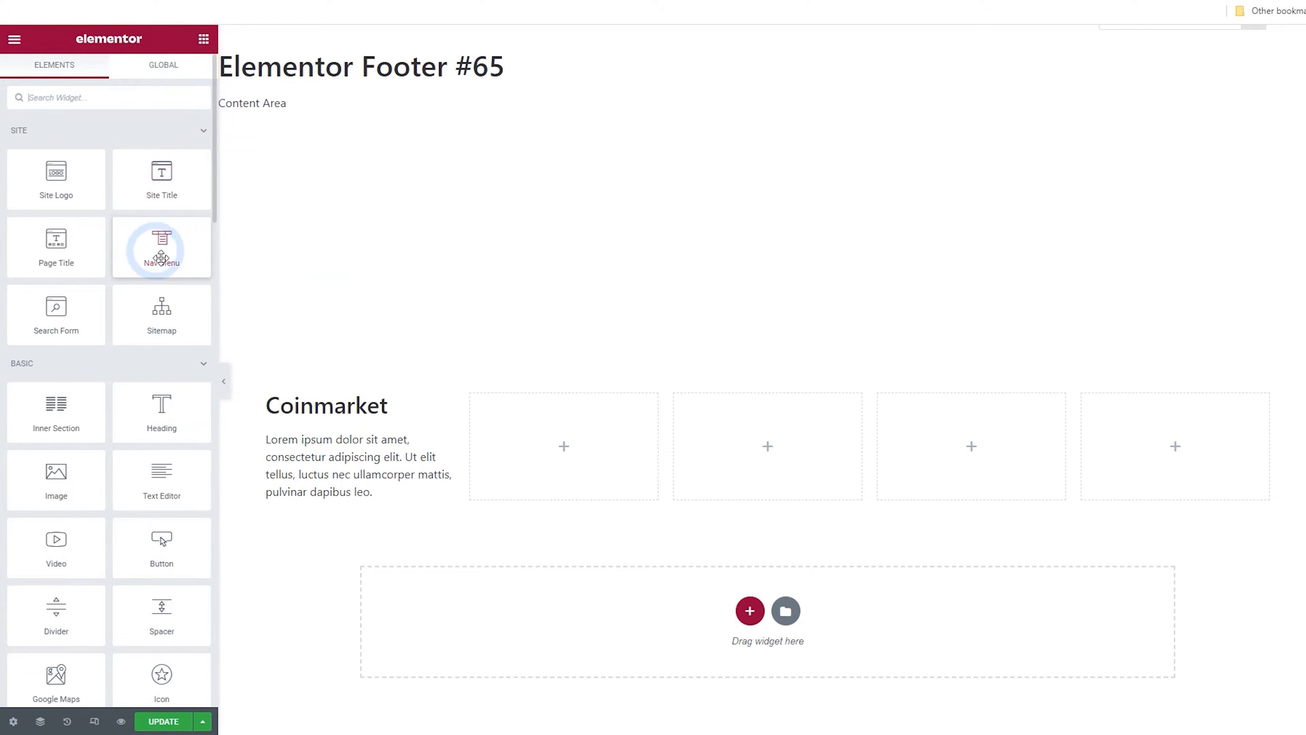
left_click_drag(162, 246, 725, 434)
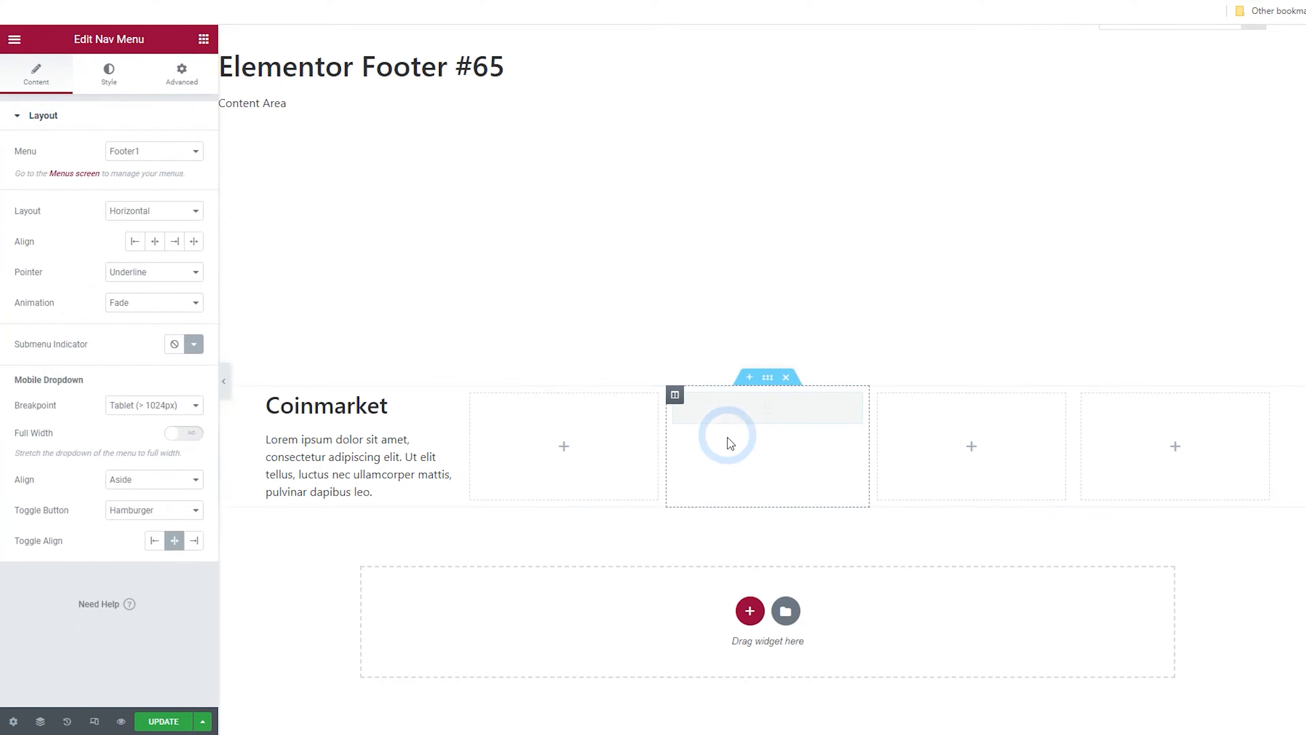
left_click(138, 220)
left_click(147, 235)
Copy the nav menu widget and paste it into the fourth and fifth footer columns
left_click(717, 440)
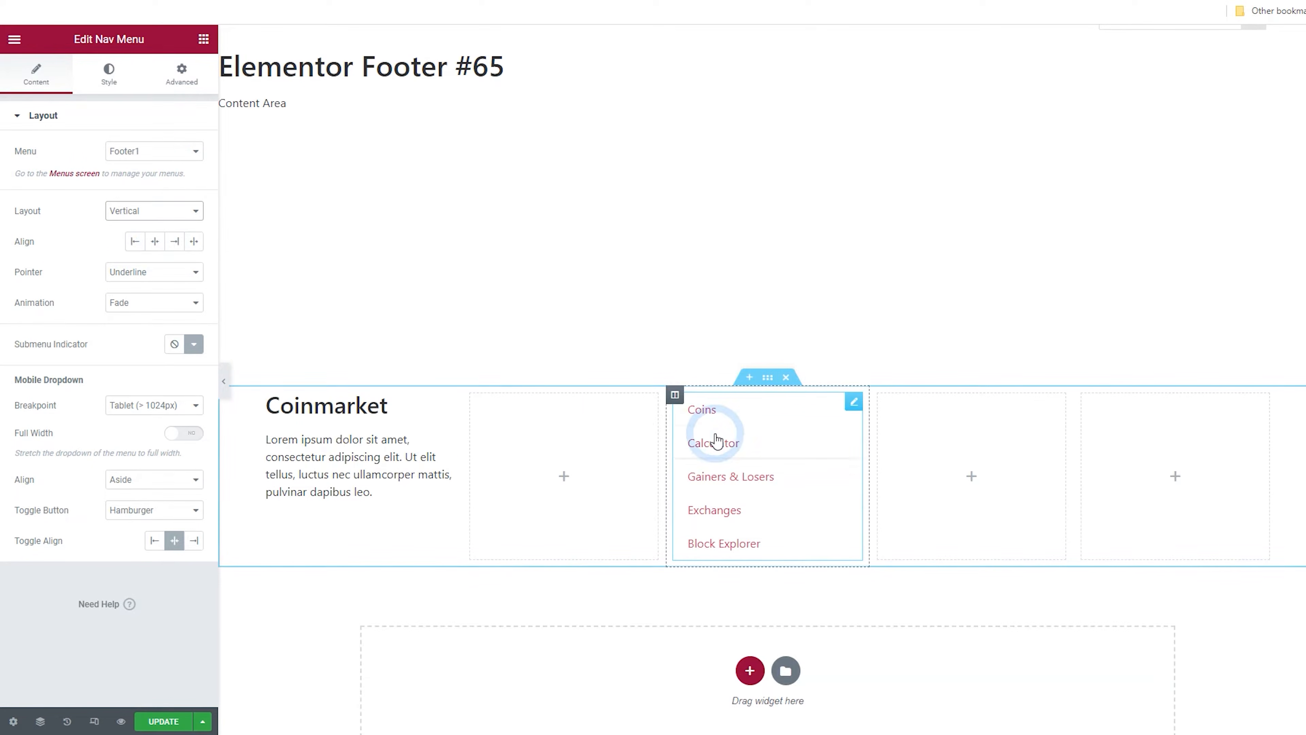
right_click(717, 440)
left_click(764, 496)
right_click(970, 488)
left_click(1025, 597)
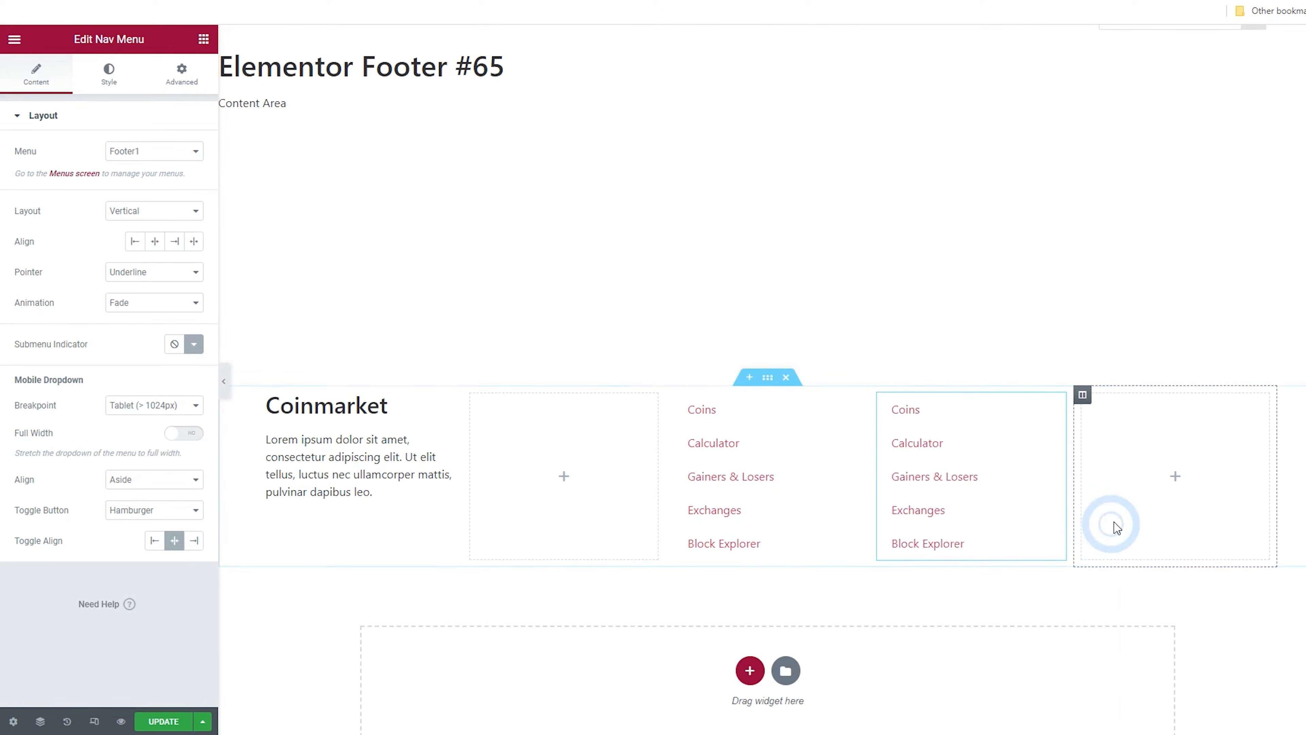
right_click(1158, 462)
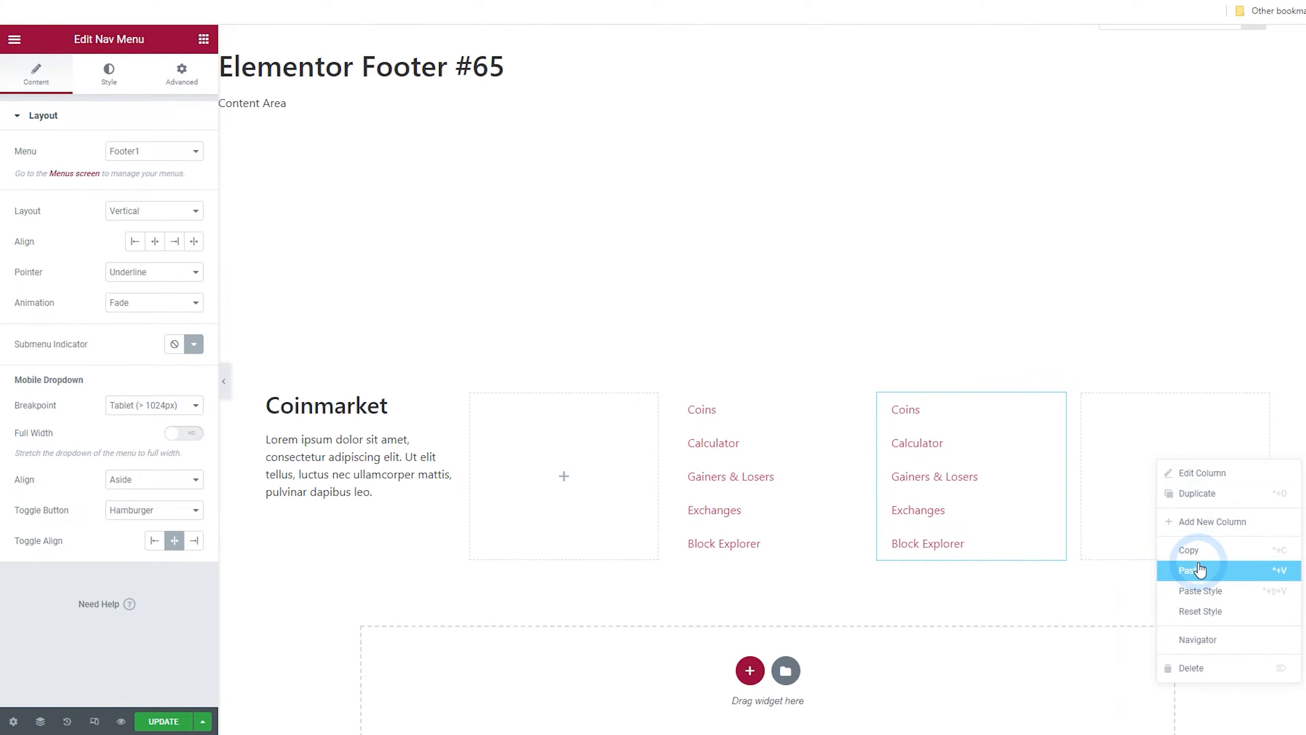
left_click(1200, 569)
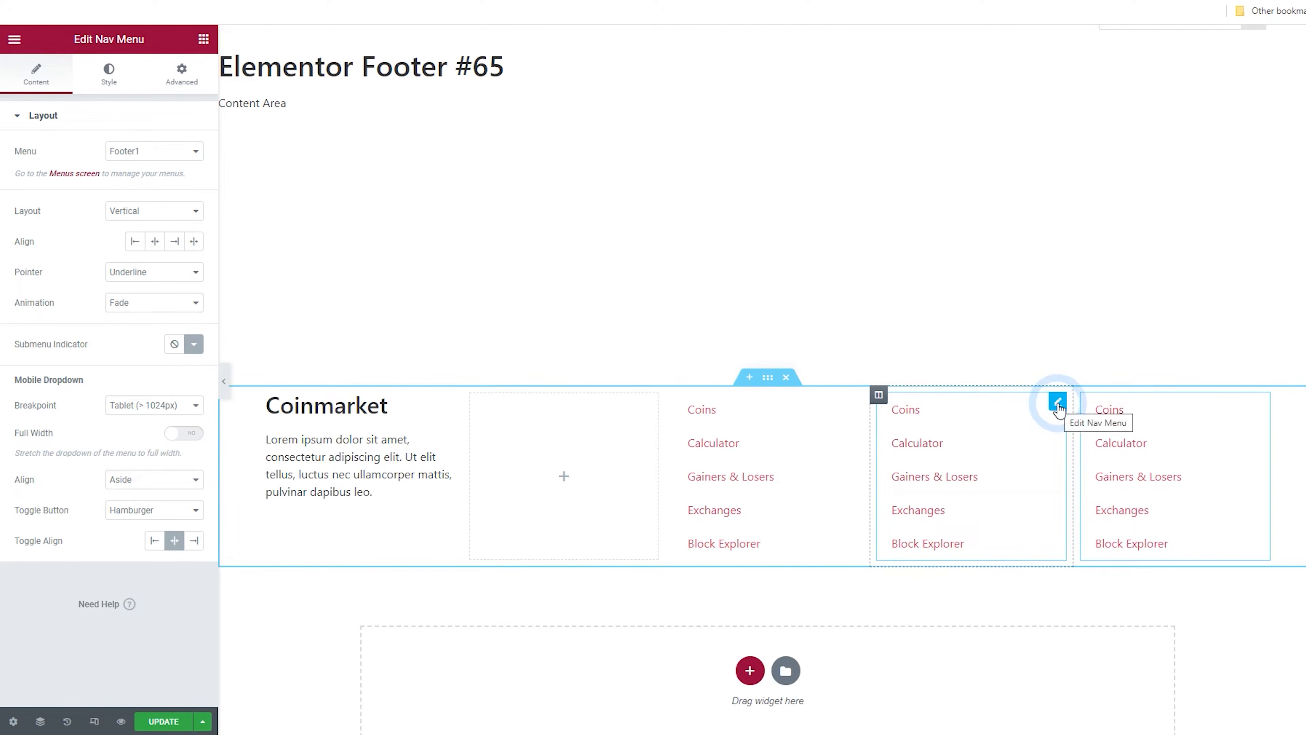
Assign the Footer2 menu to the fourth column's nav menu and Footer3 to the fifth column's
left_click(148, 150)
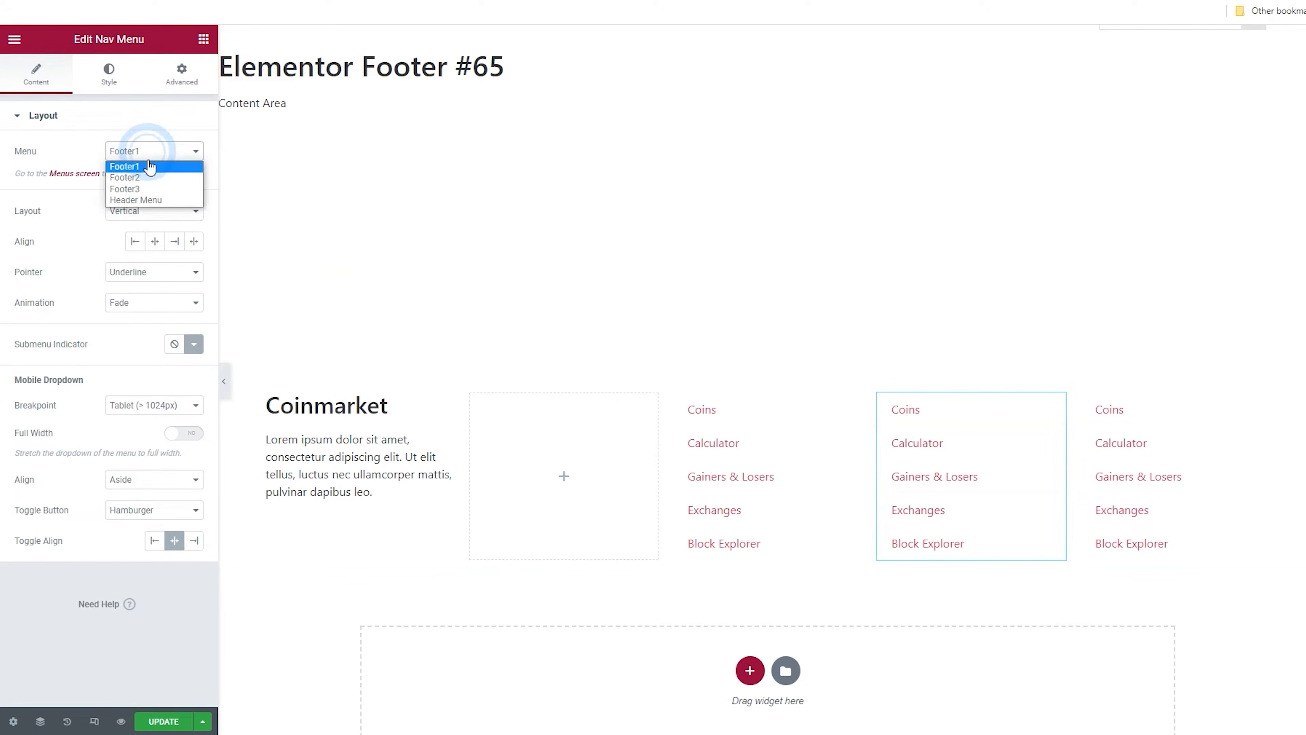
left_click(125, 177)
left_click(1261, 402)
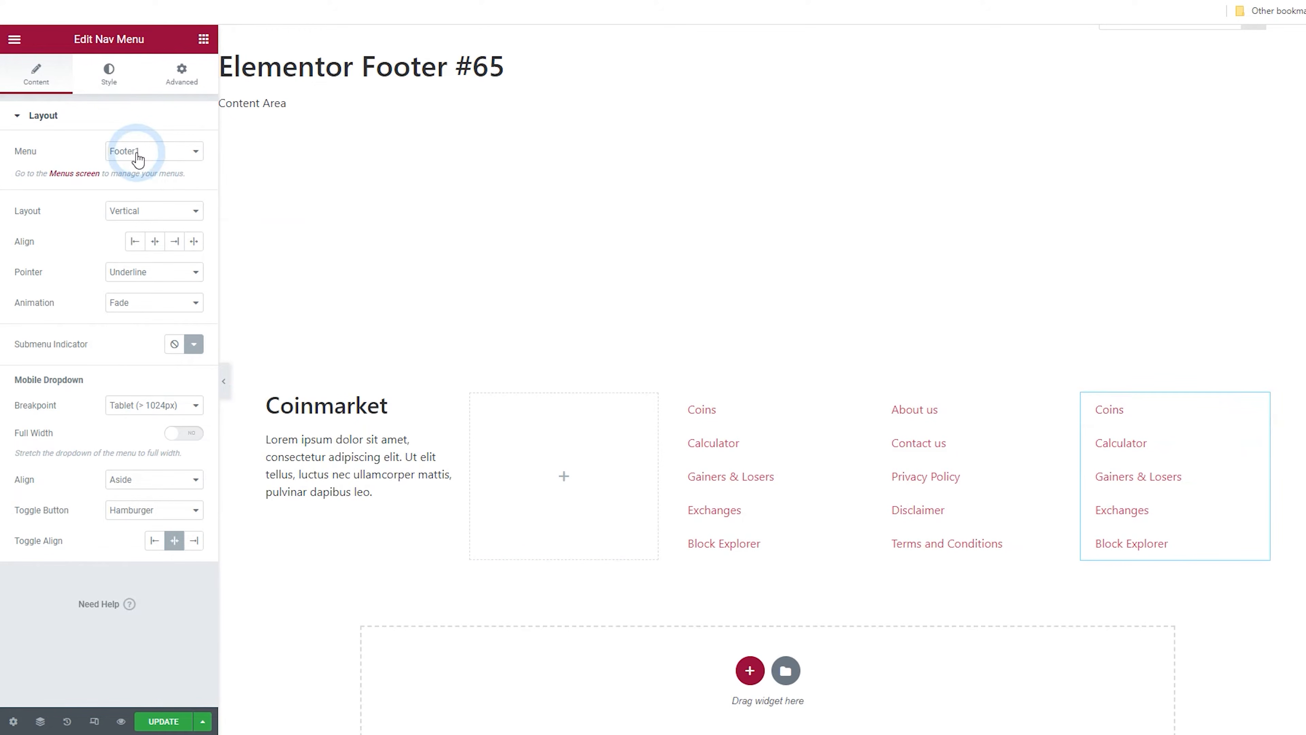
left_click(139, 153)
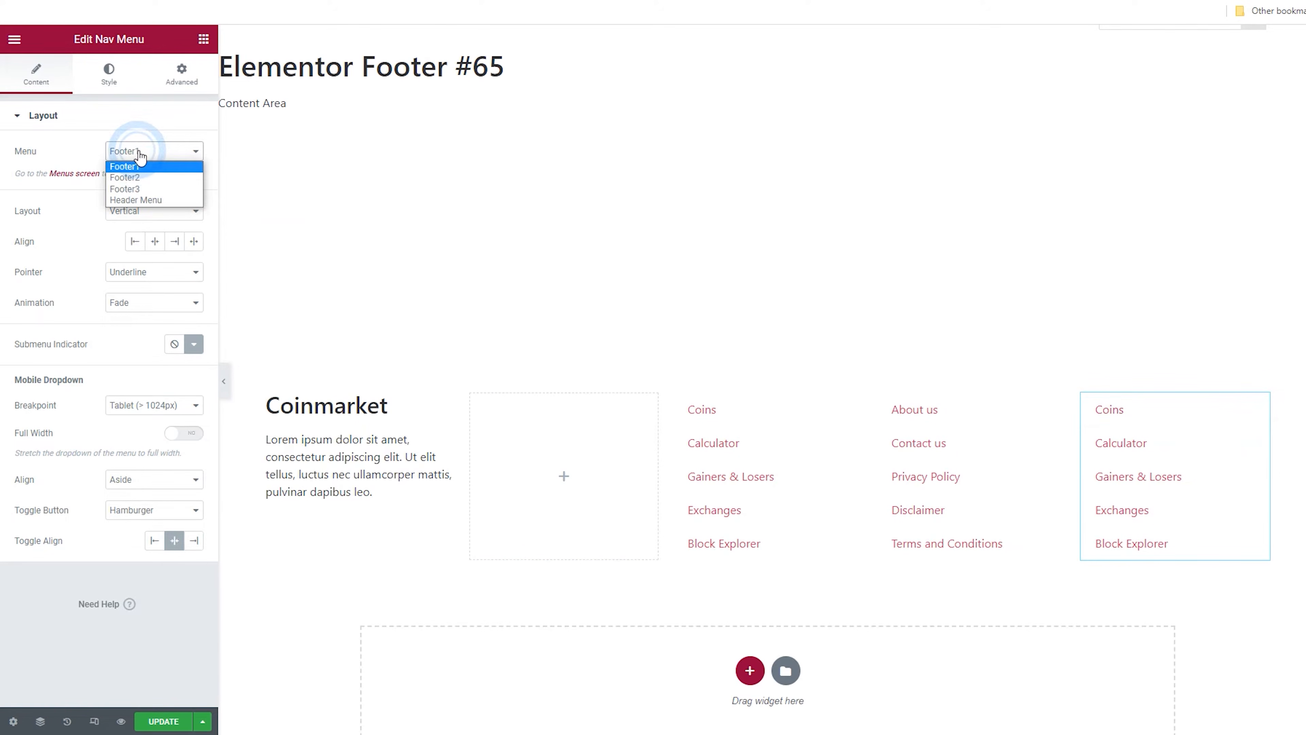
left_click(154, 186)
left_click(259, 262)
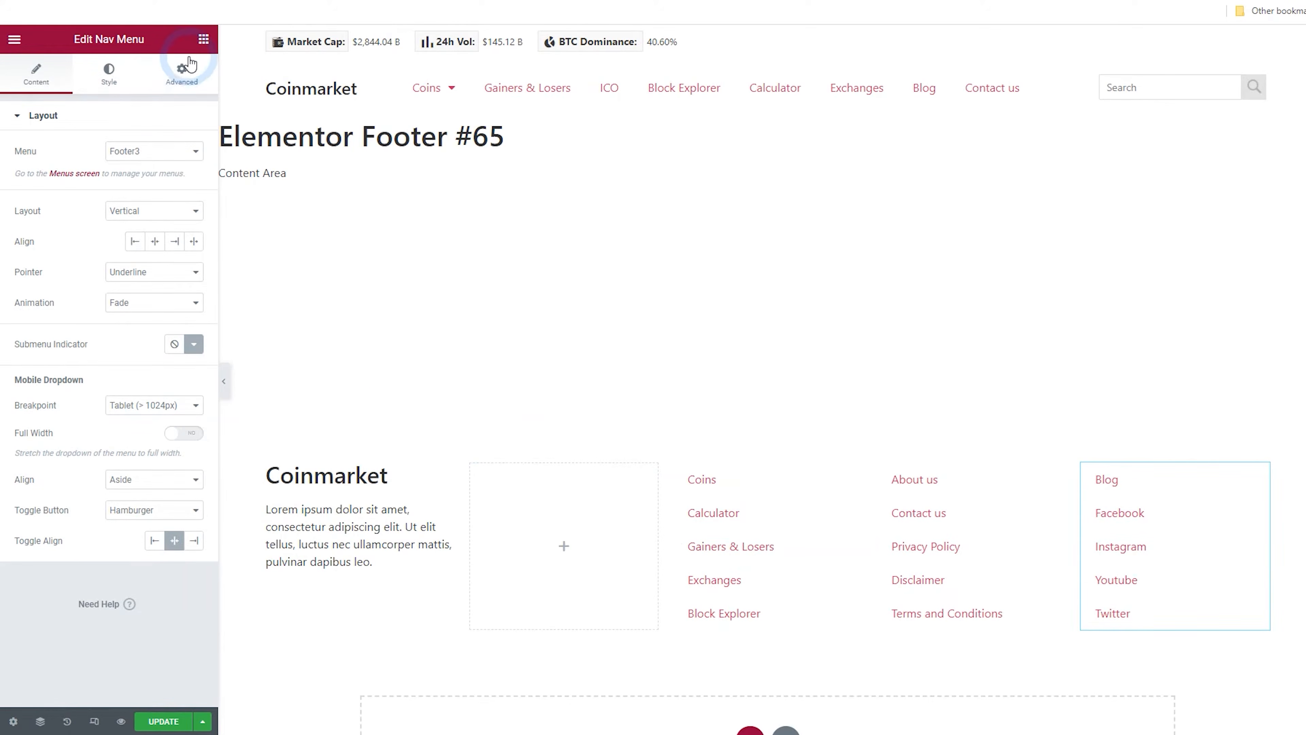
Add a Heading widget titled Useful Links above the third column's nav menu
left_click(203, 39)
left_click_drag(161, 412, 726, 496)
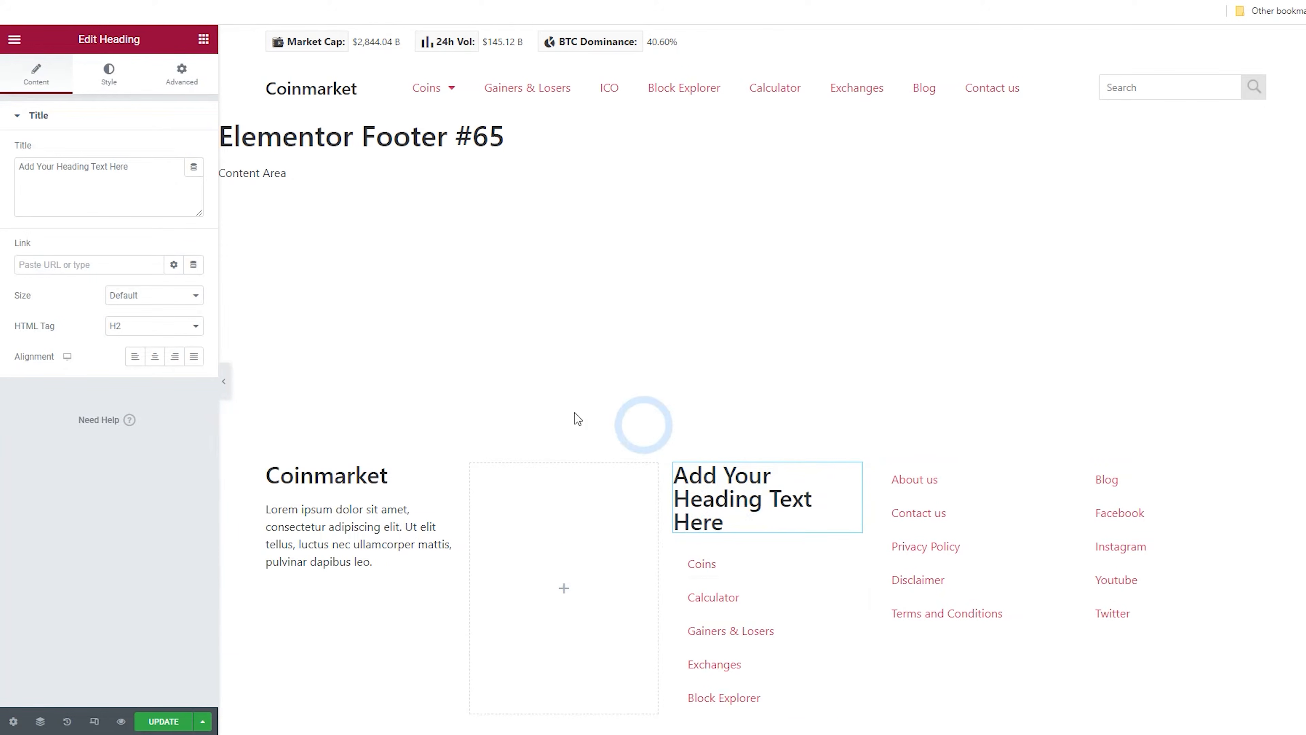
left_click(98, 216)
type("Useful Links")
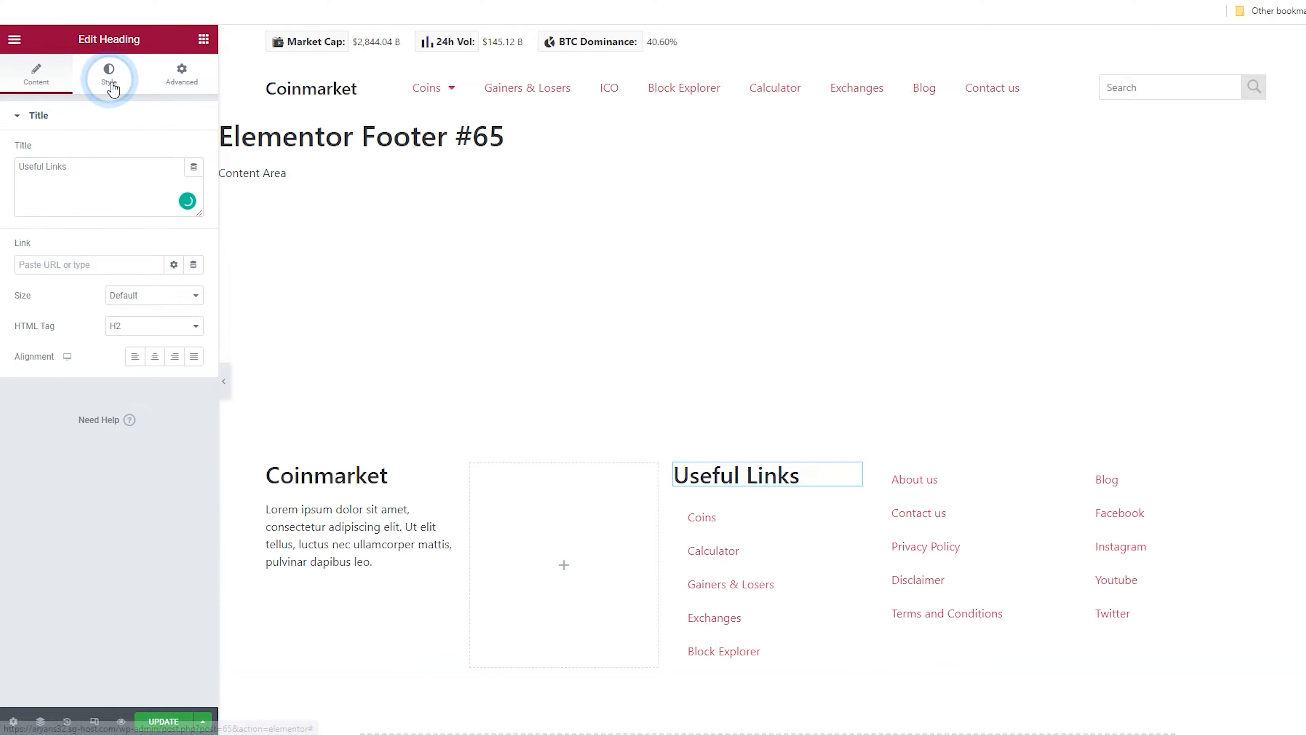
Set the Useful Links heading's typography size to 19
left_click(109, 72)
left_click(194, 182)
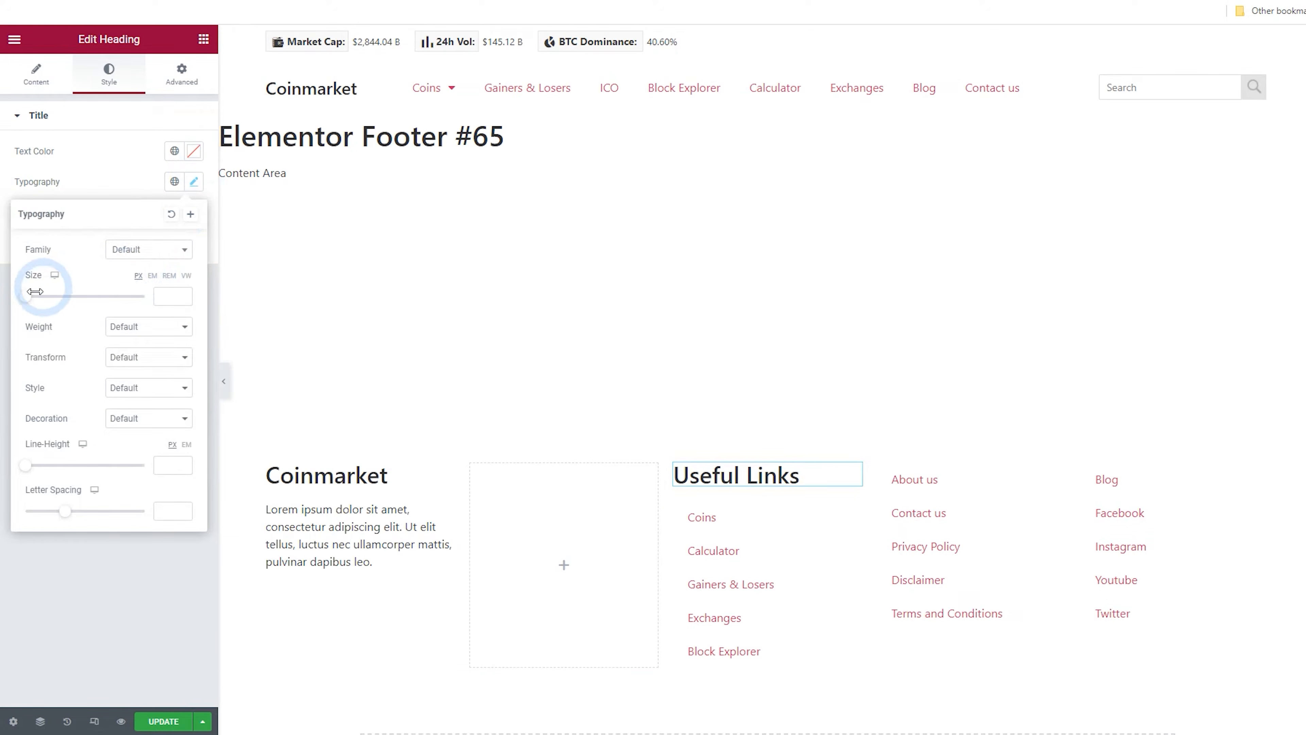
left_click_drag(31, 303, 40, 303)
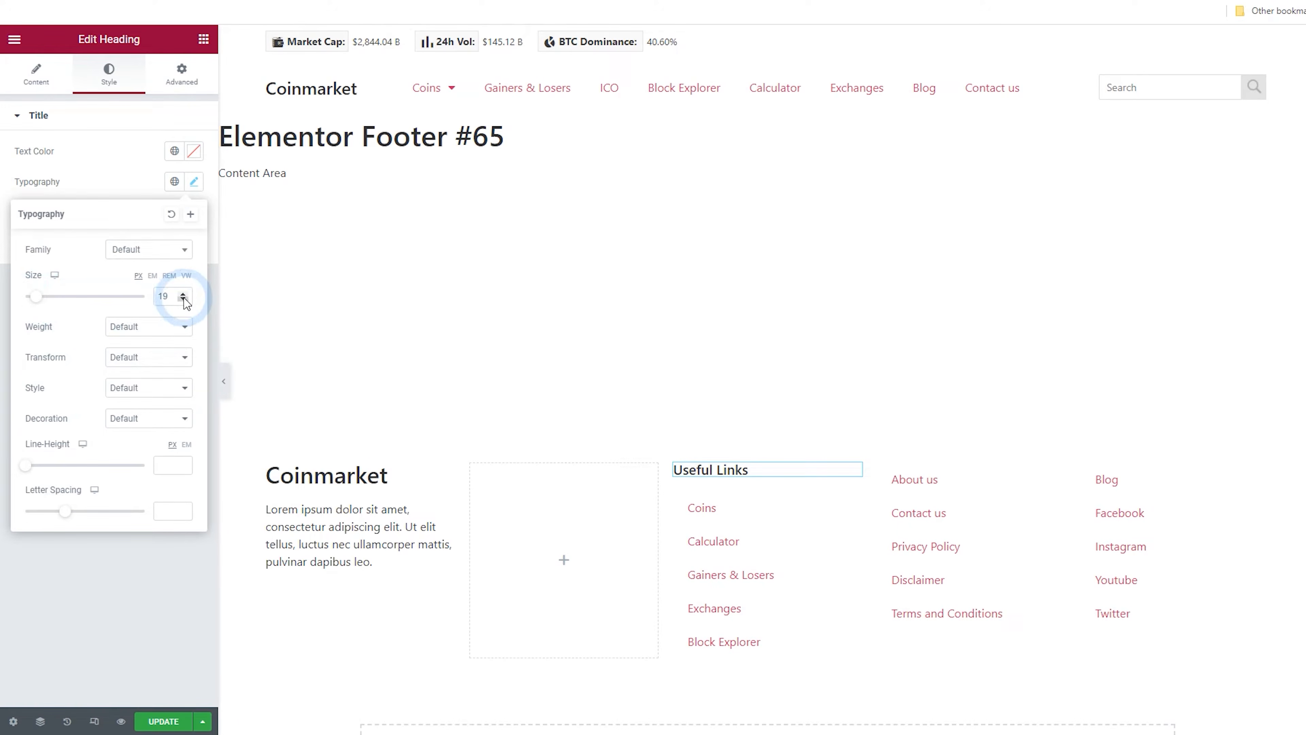
Copy the Useful Links heading and paste it into the fourth and fifth footer columns
right_click(753, 476)
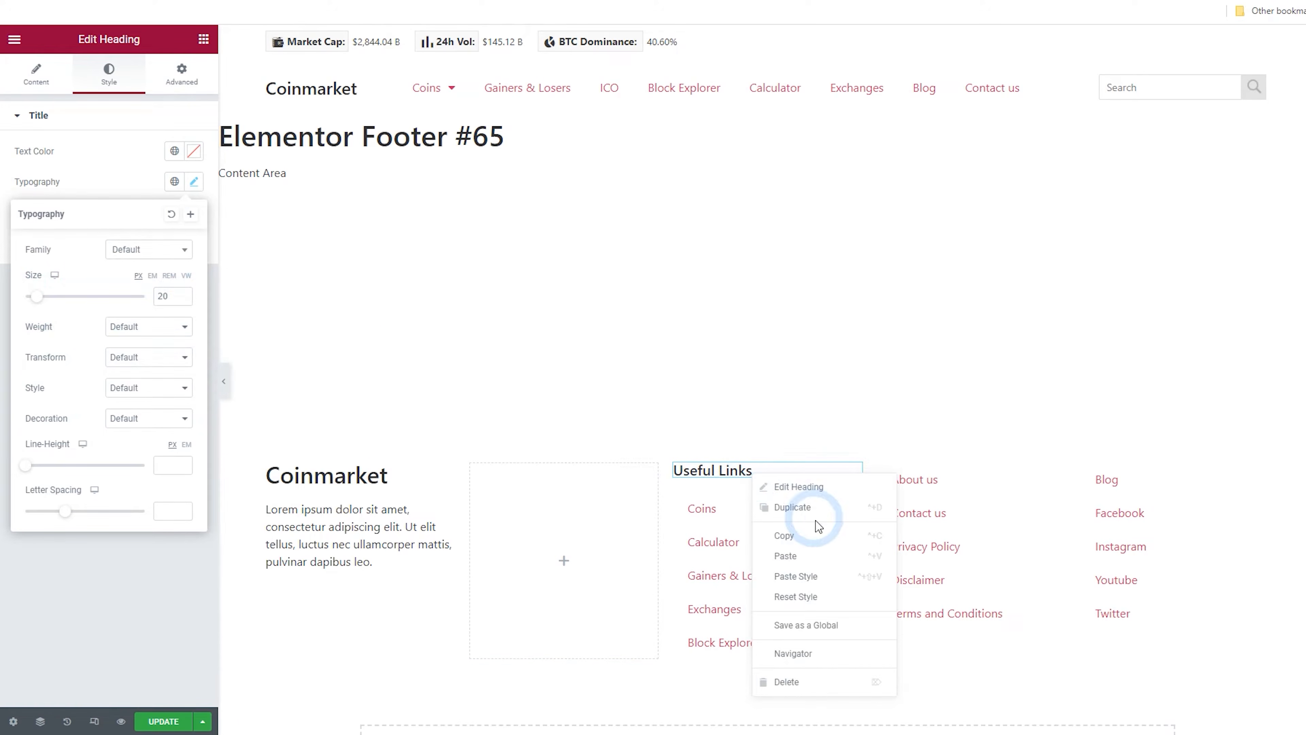
left_click(816, 538)
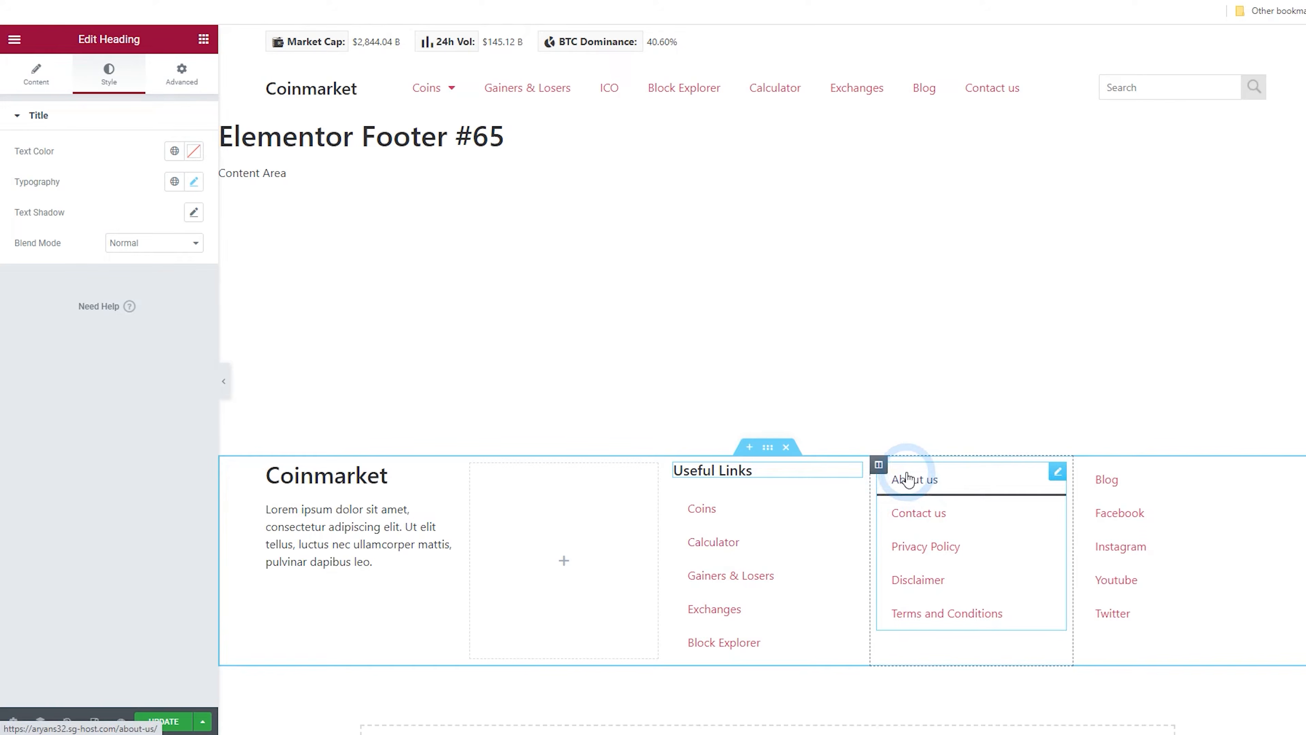
right_click(878, 465)
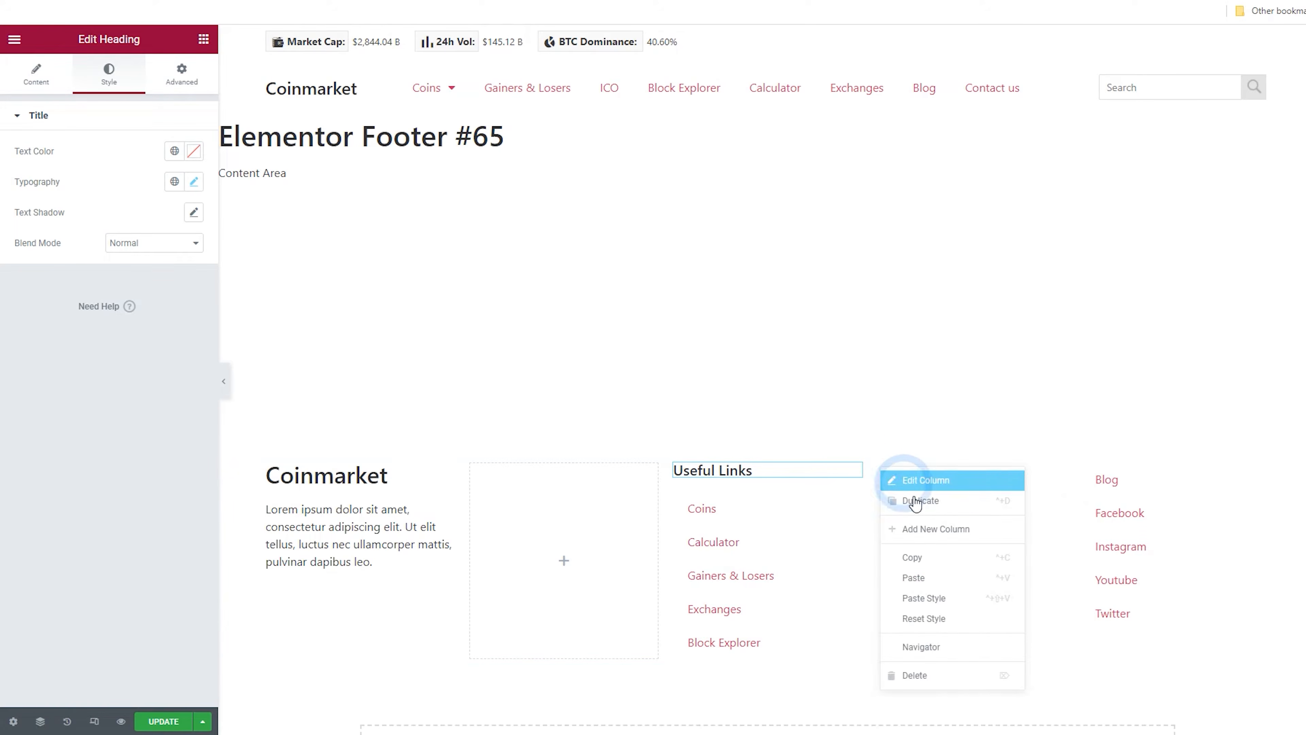
left_click(941, 577)
right_click(1134, 528)
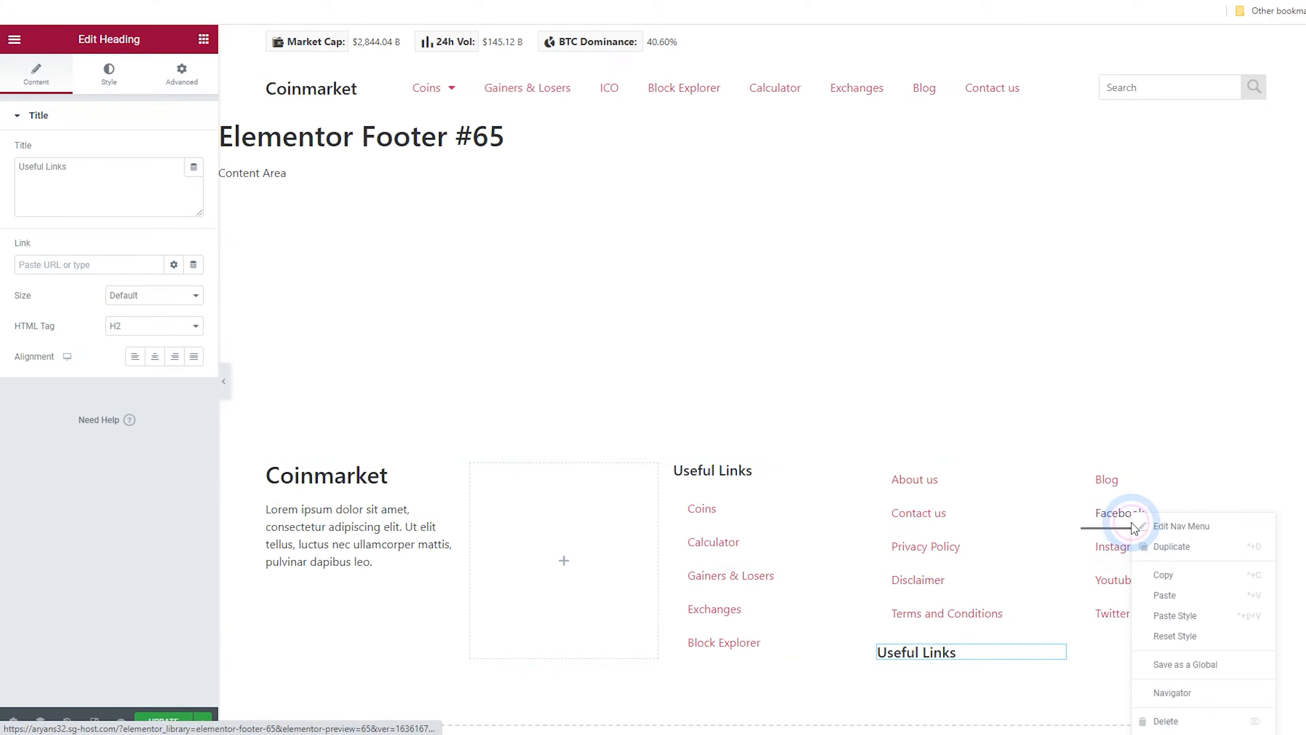
left_click(1165, 595)
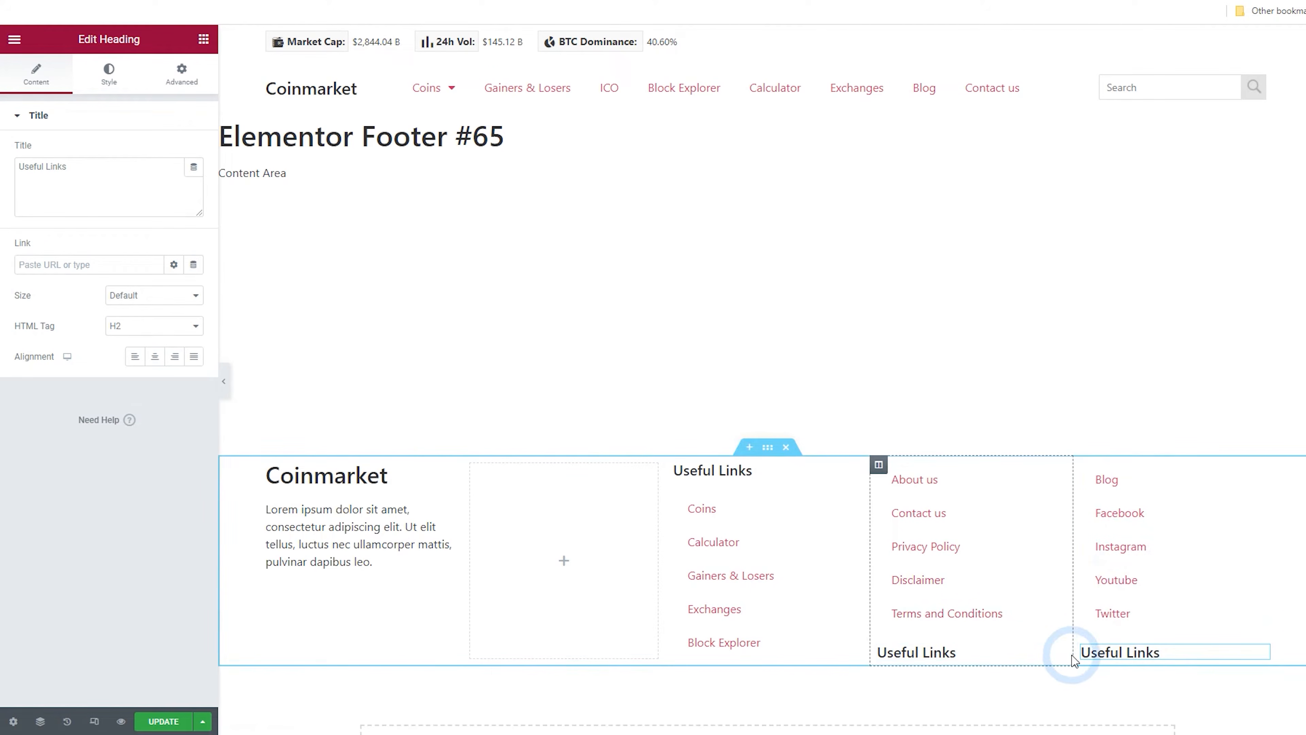
Move the pasted headings above the nav menus in the fourth and fifth columns
left_click_drag(1055, 651, 1013, 503)
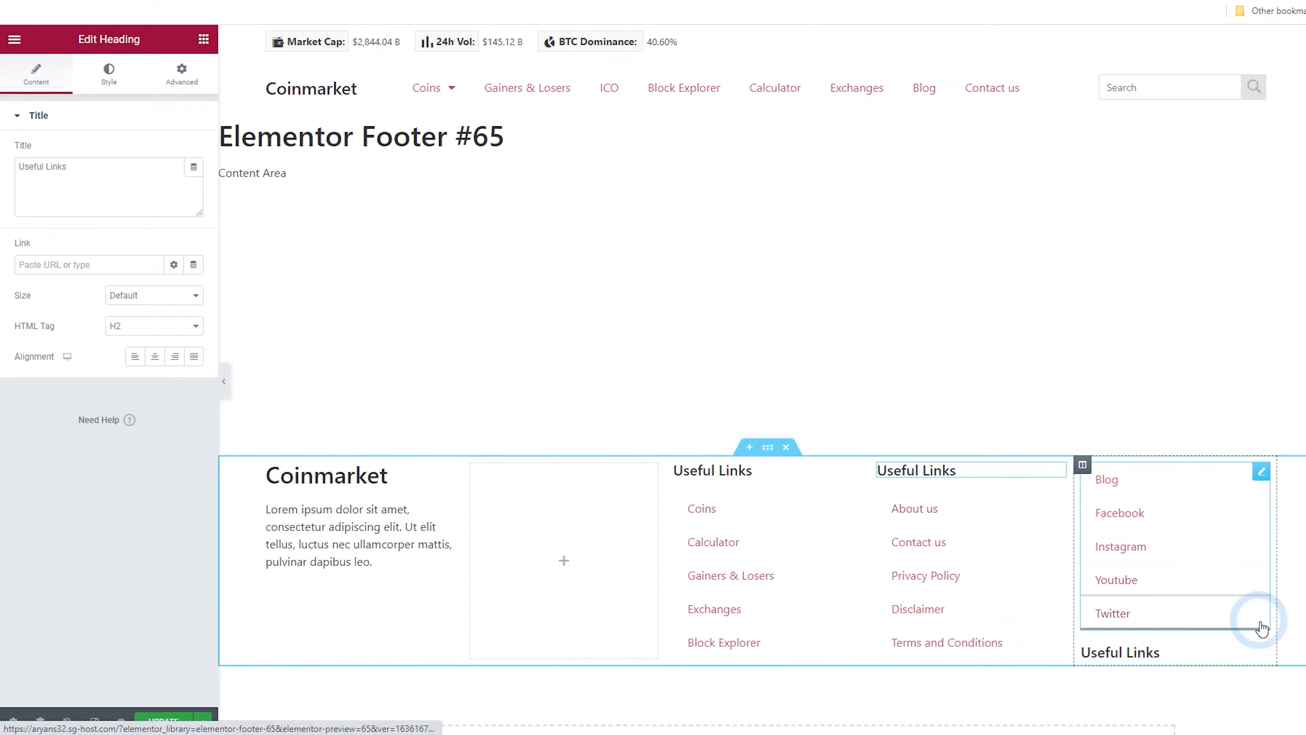
left_click_drag(1259, 648, 1203, 488)
Rename the fourth column's heading to Company and the fifth column's heading to Social
left_click(967, 472)
left_click(965, 470)
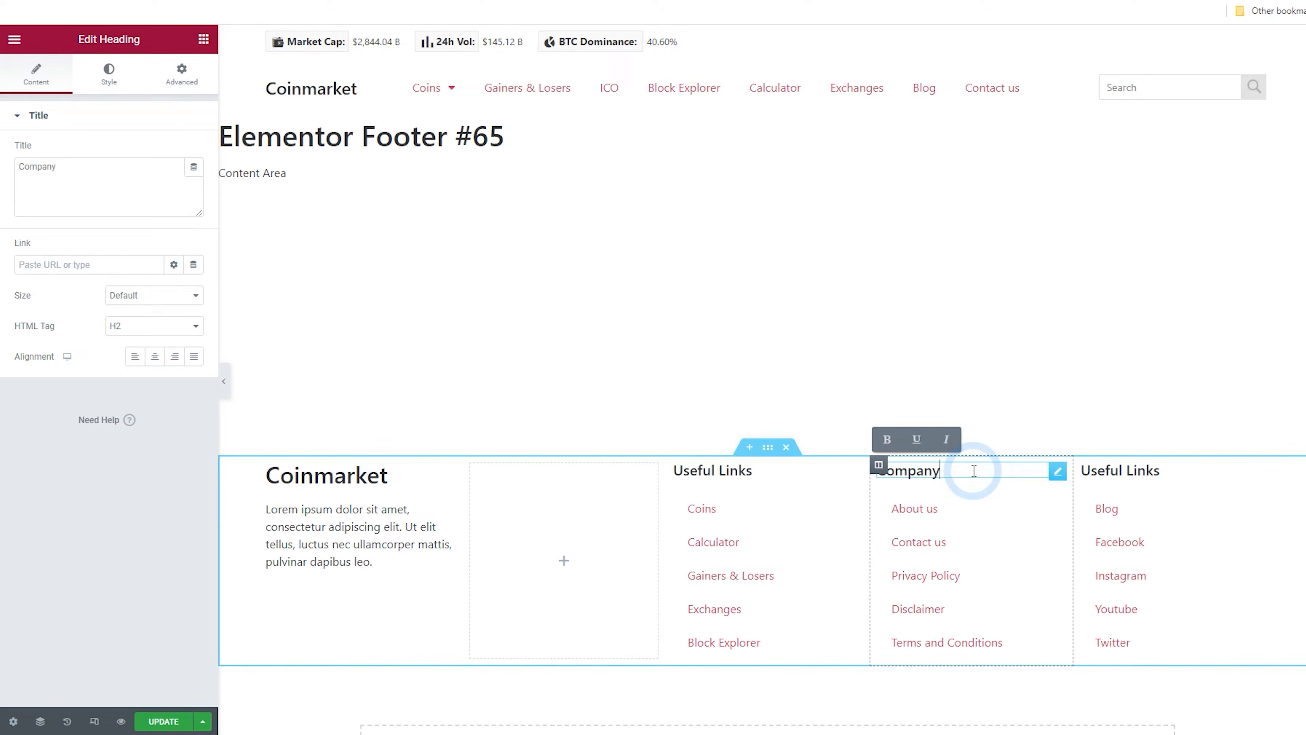
left_click(1132, 472)
left_click(1134, 476)
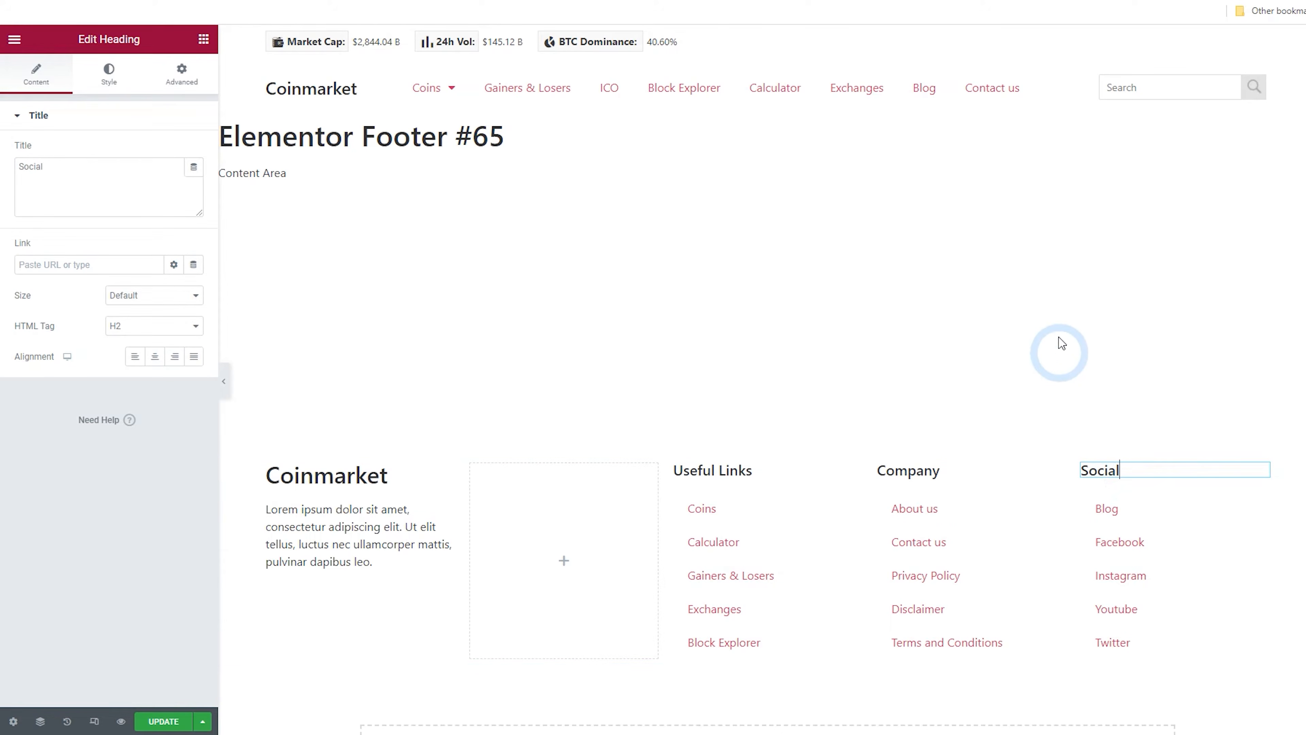
Add a new one-column section below the footer columns
scroll(925, 617, "down", 1)
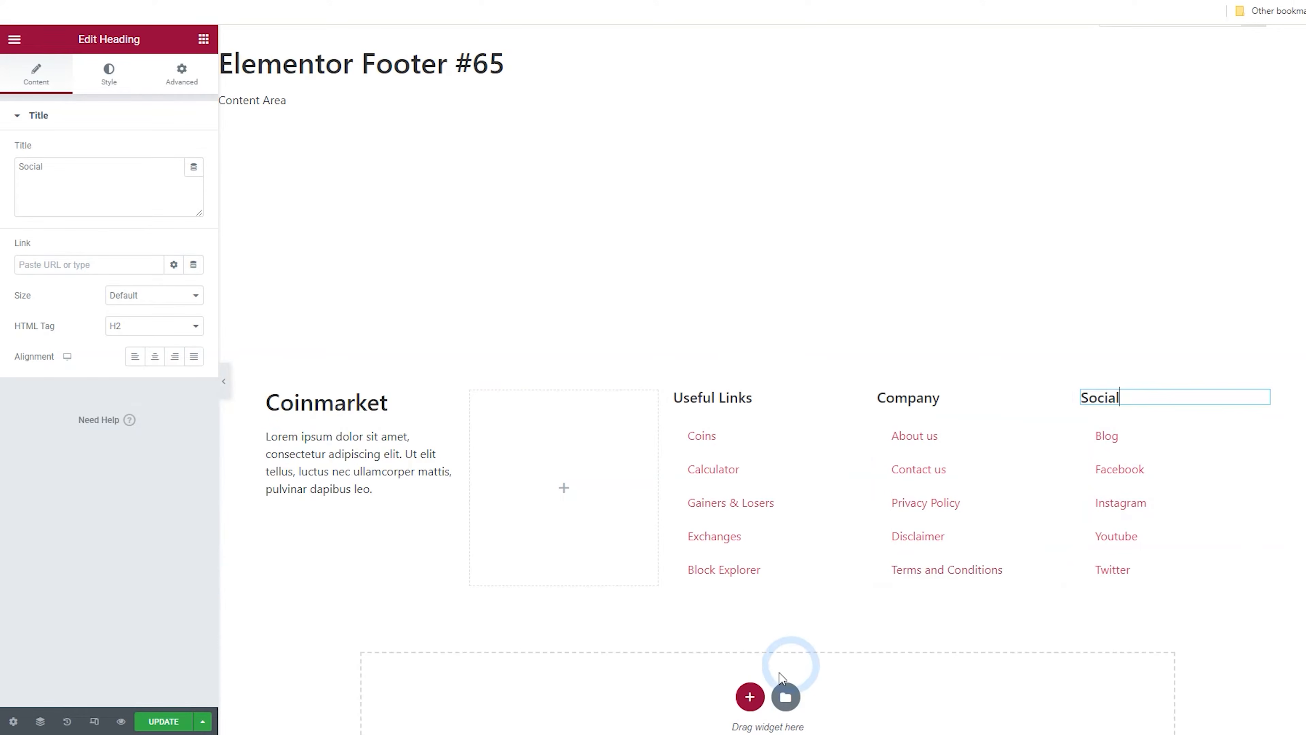
left_click(750, 698)
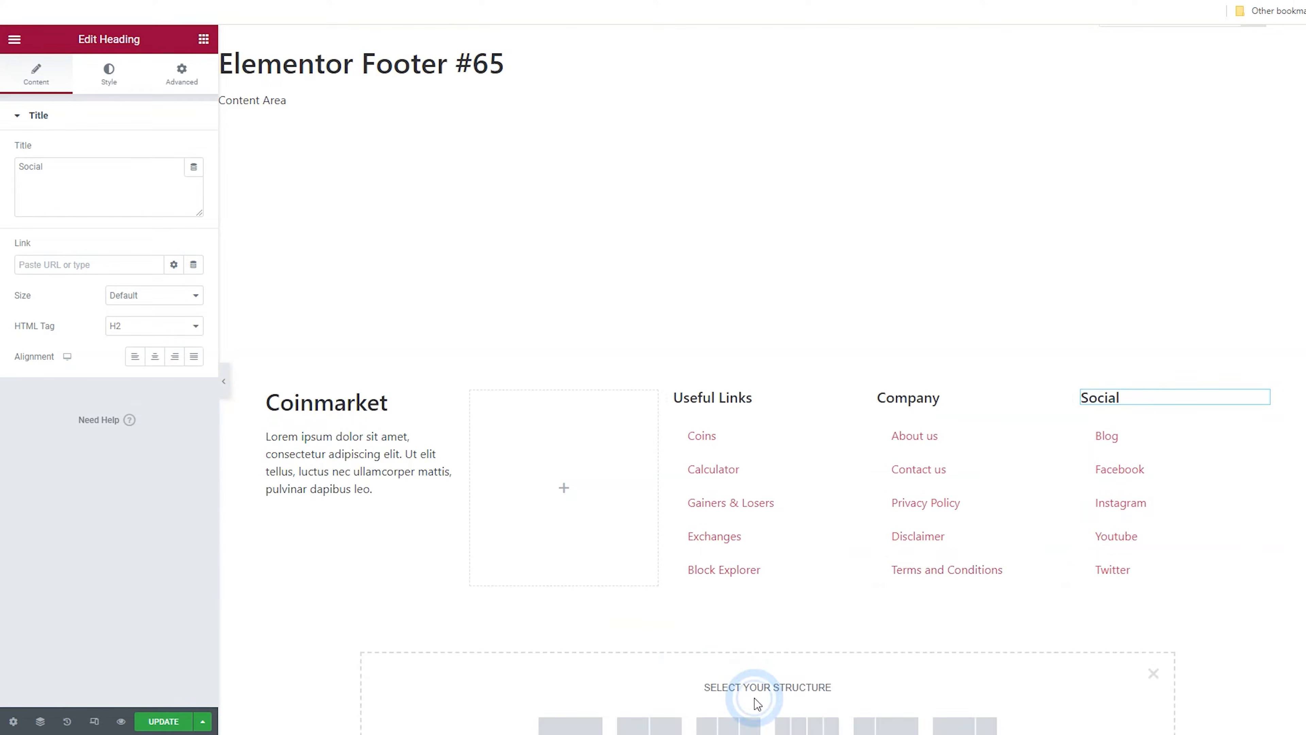
left_click(593, 589)
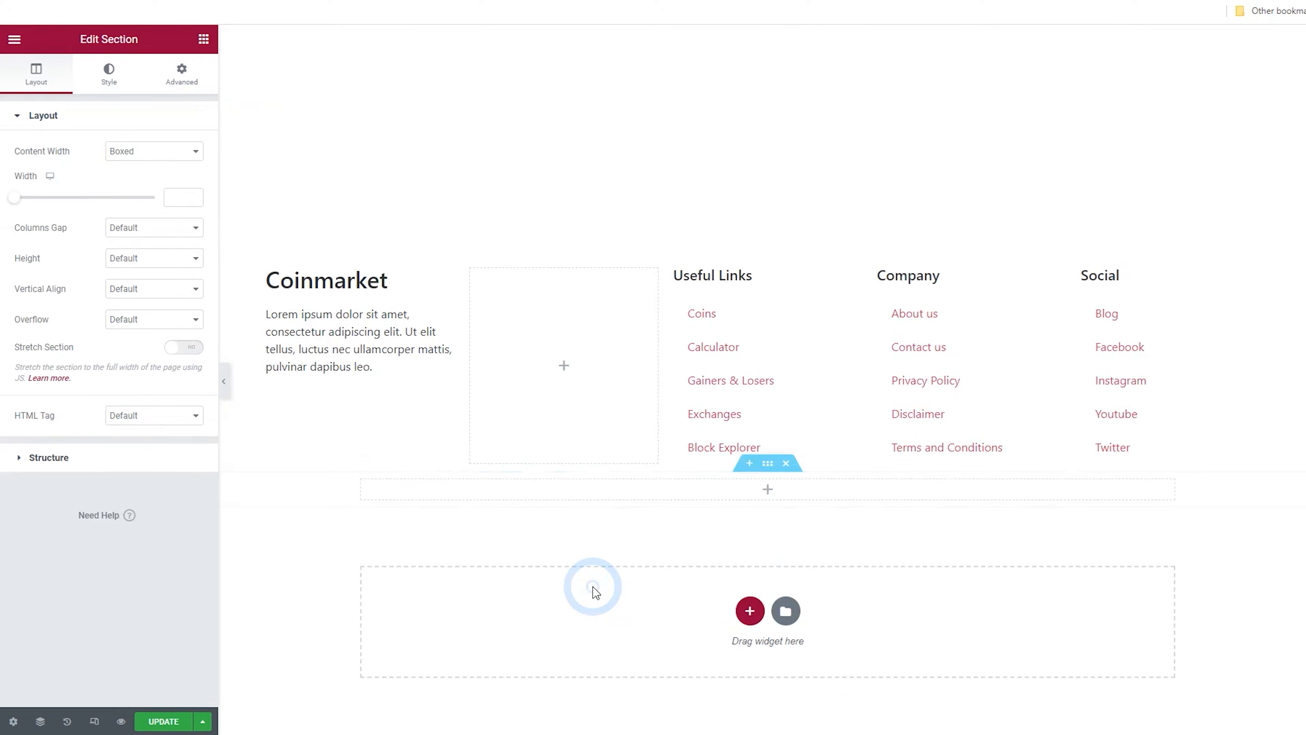
left_click(768, 472)
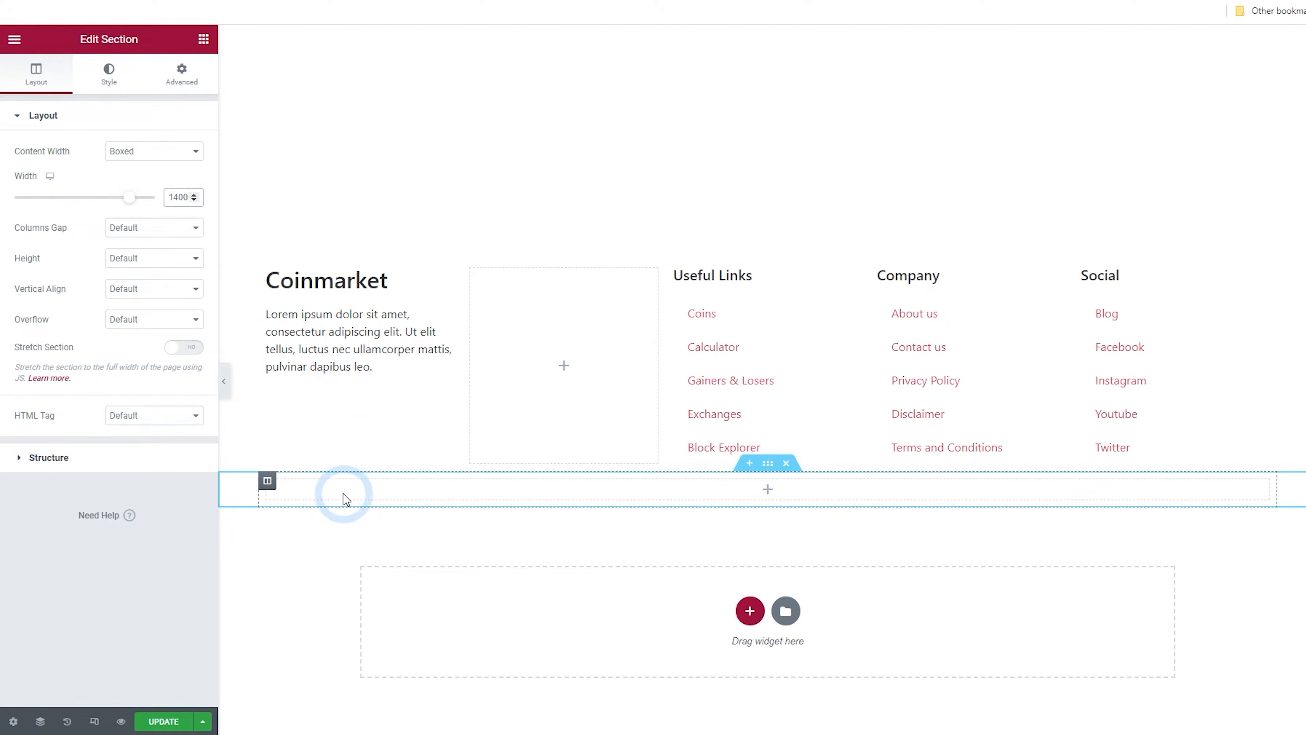
Add a Text Editor widget to the new section and replace its text with "@ Copyright CoinsMarket. All rights reserved"
left_click(203, 46)
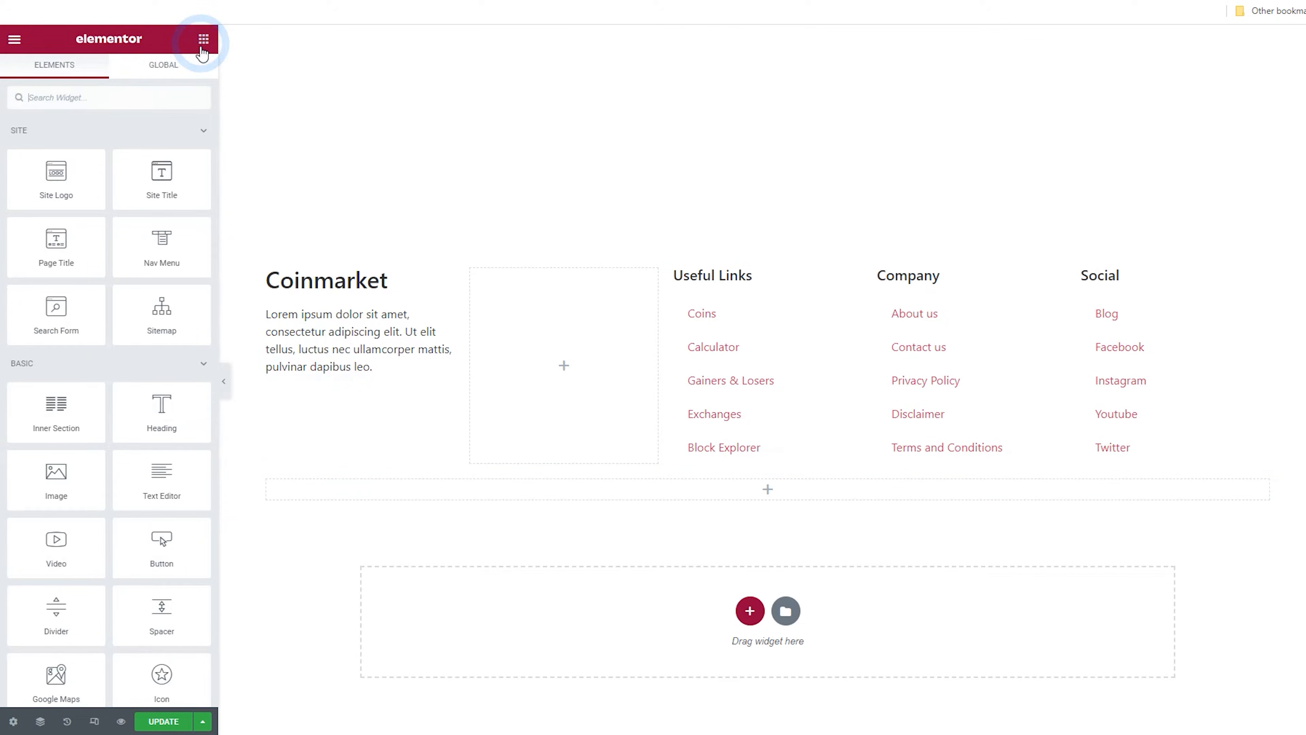
left_click_drag(161, 474, 350, 498)
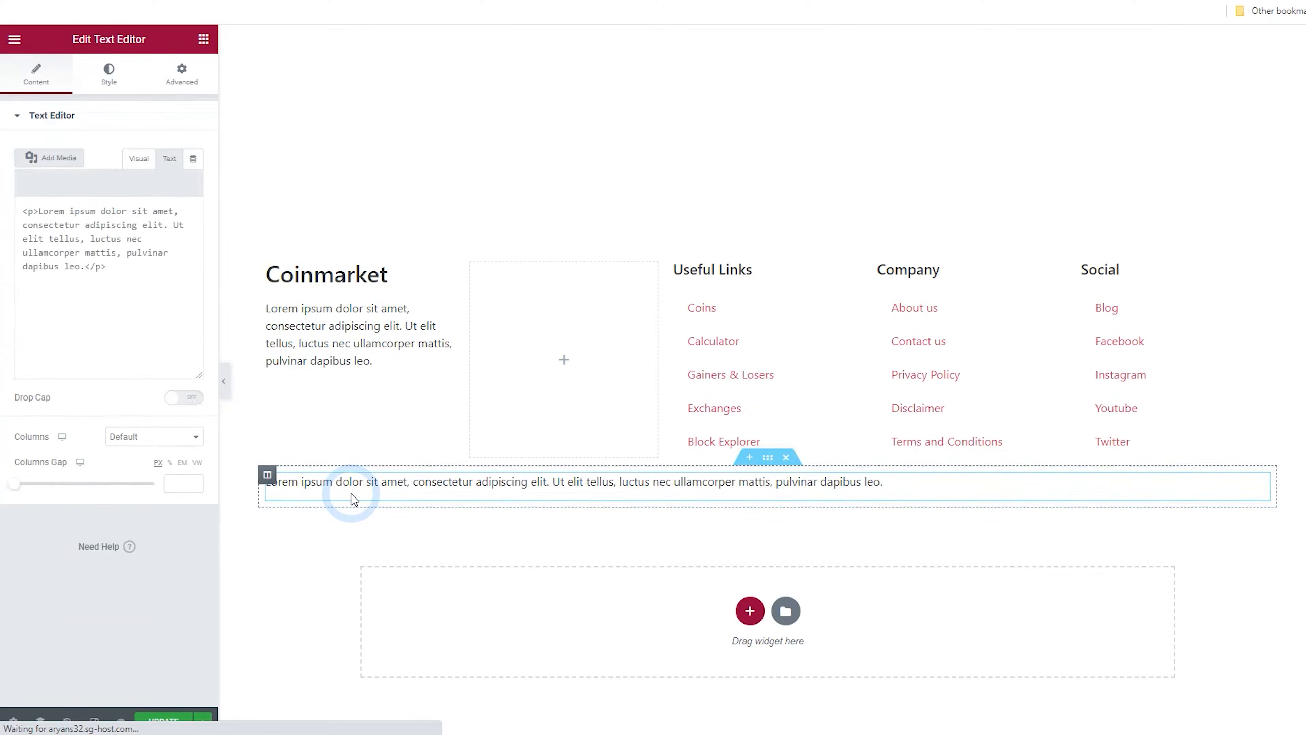
key("ctrl+a")
key("ctrl+v")
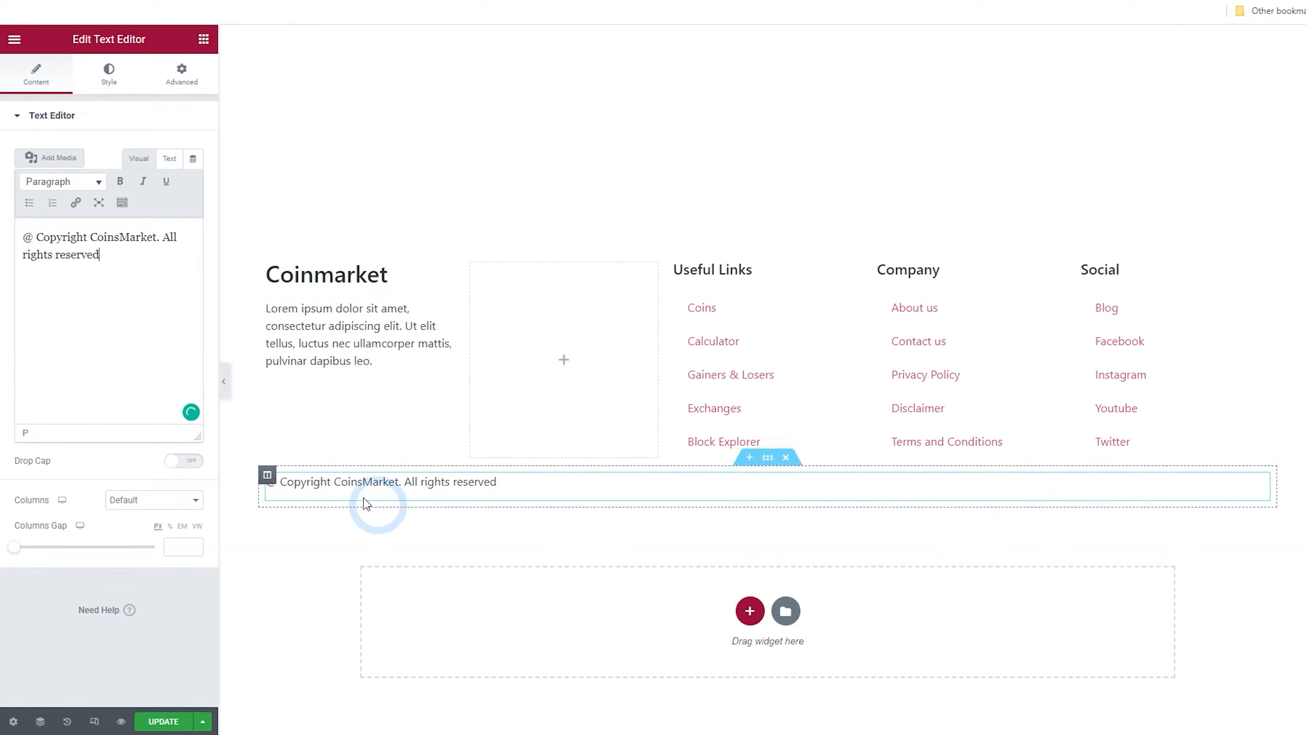
Preview the footer layout with the editor panel hidden, then restore the panel
left_click(170, 159)
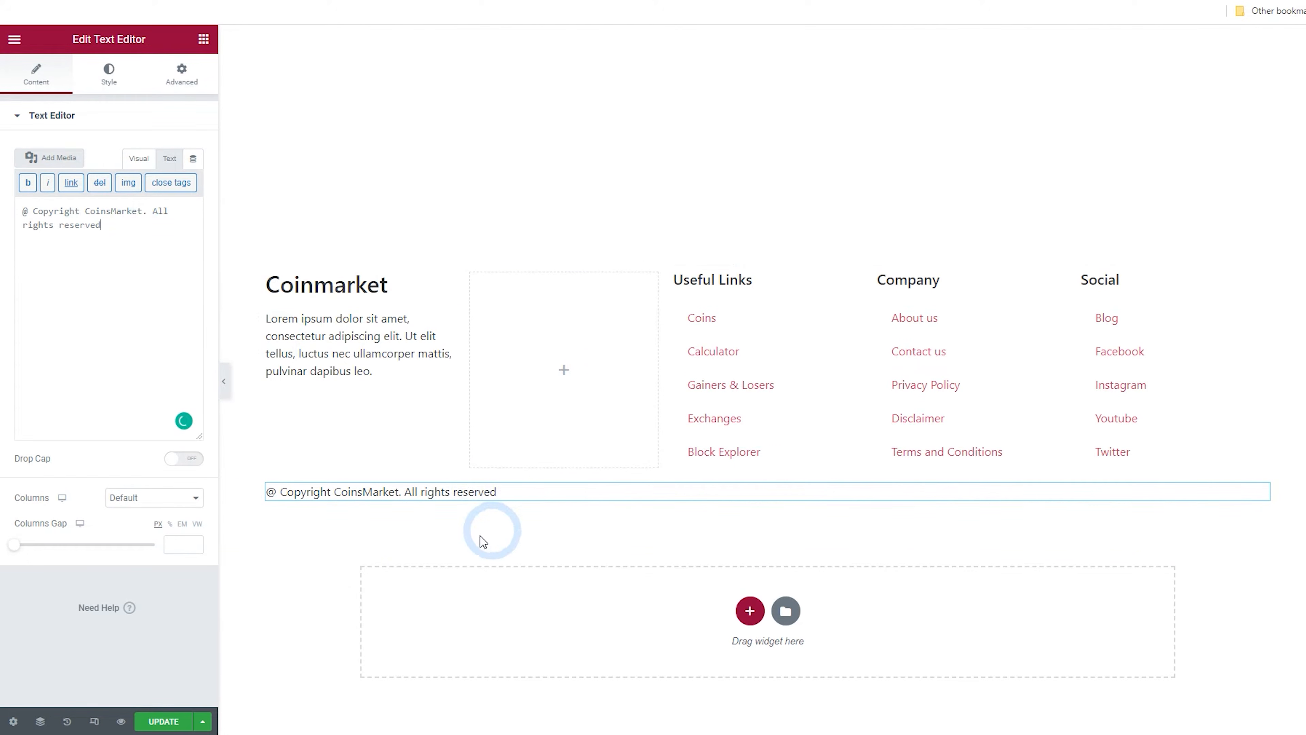
left_click(224, 381)
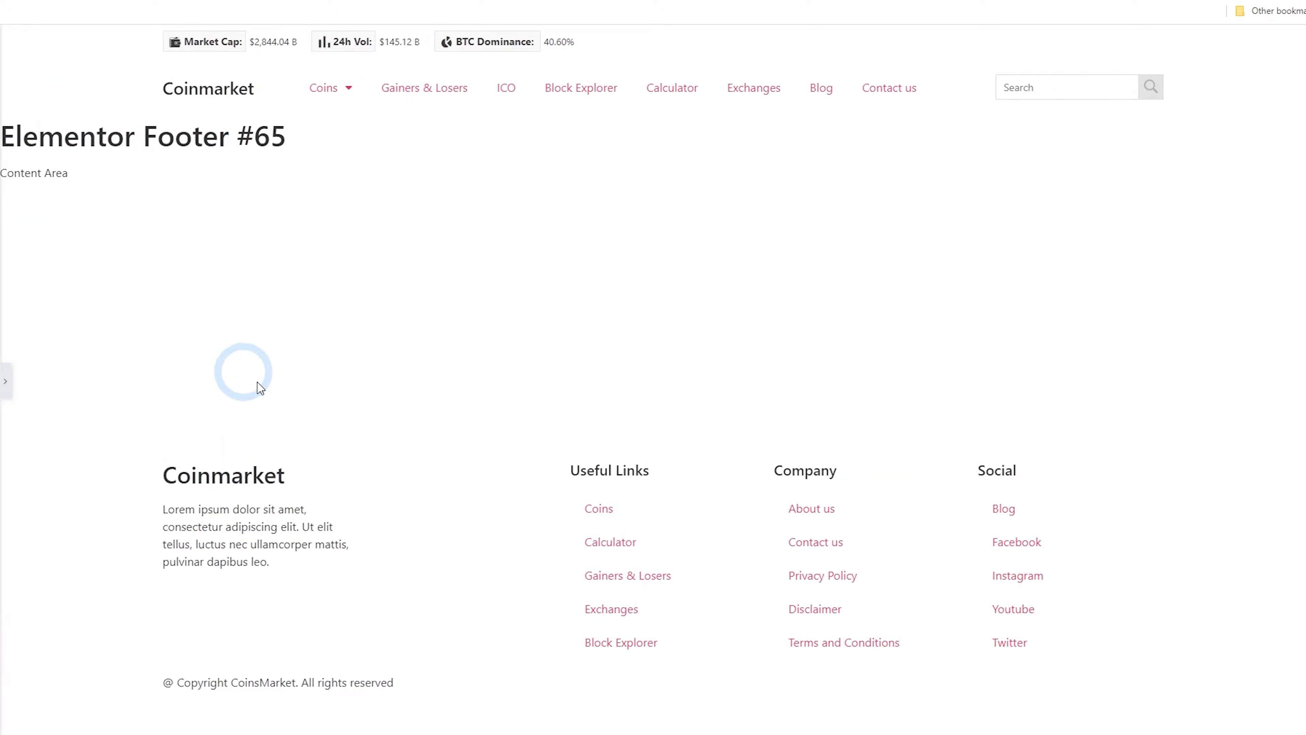
left_click(5, 383)
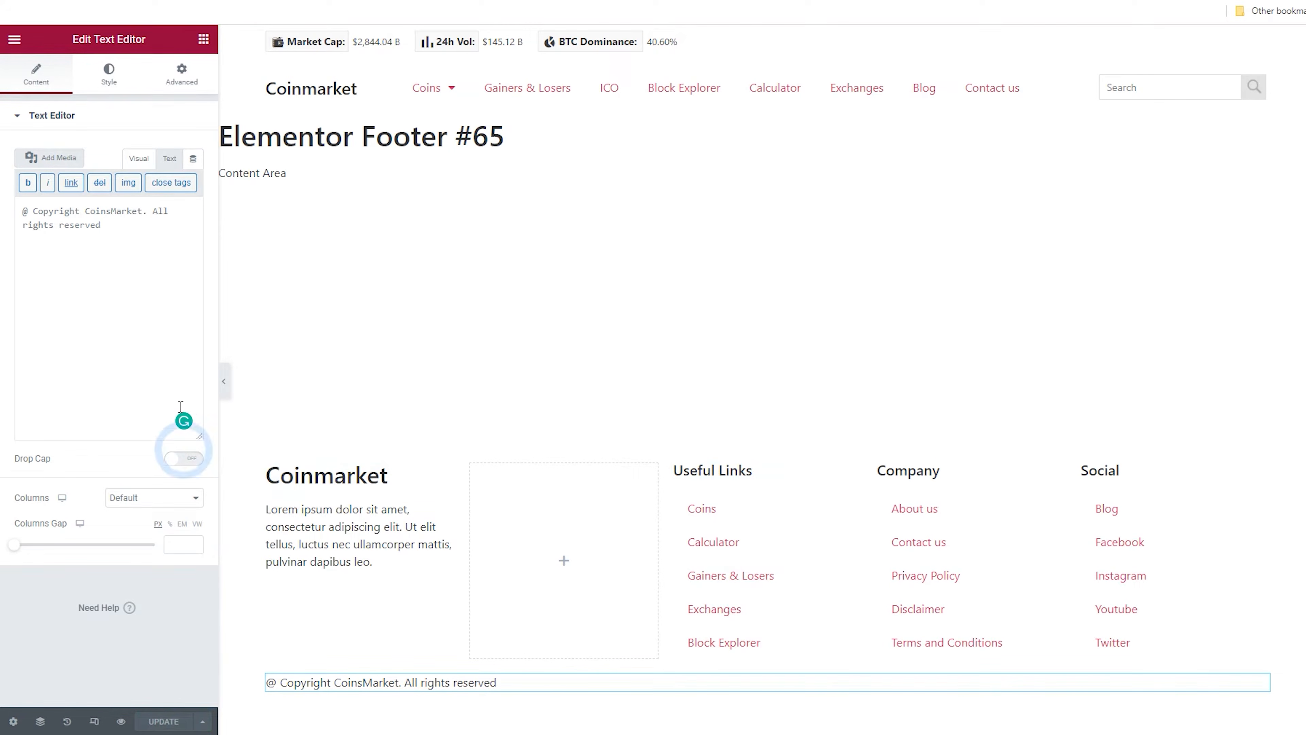
View the footer template page on the live site and open the site's front page
left_click(12, 41)
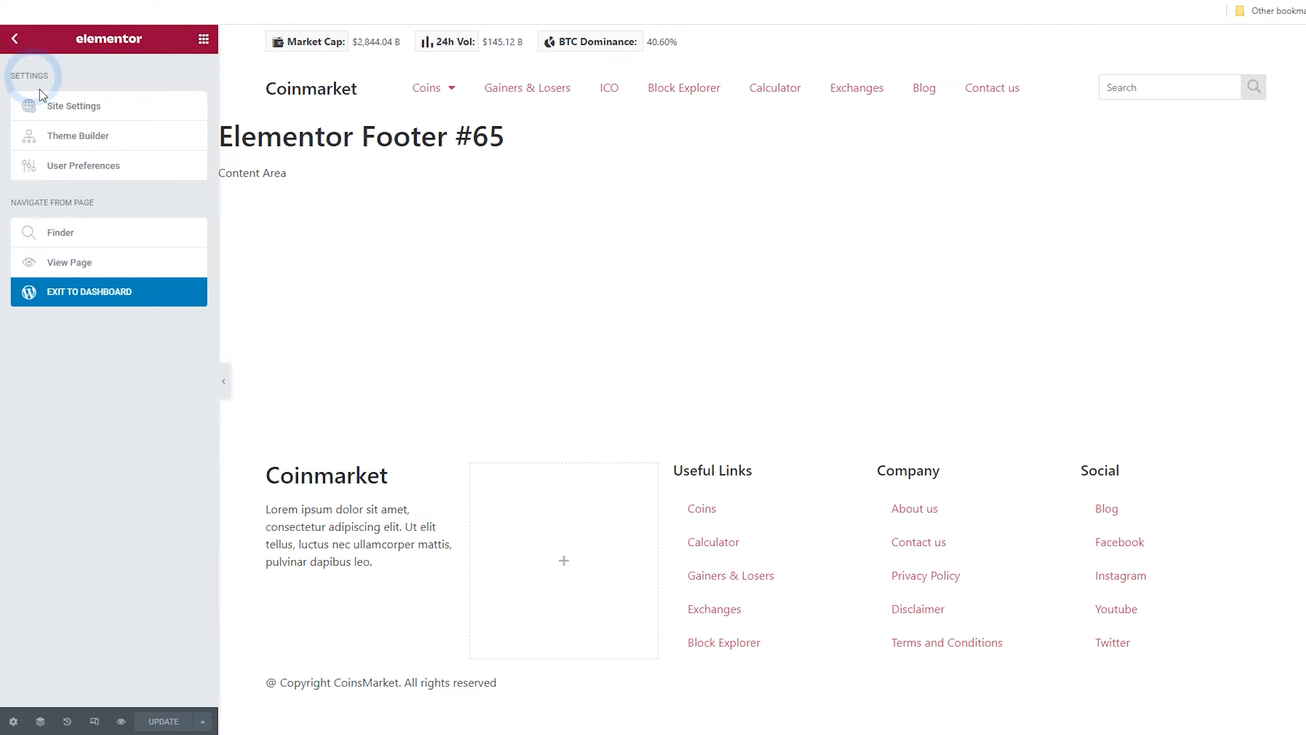
left_click(72, 262)
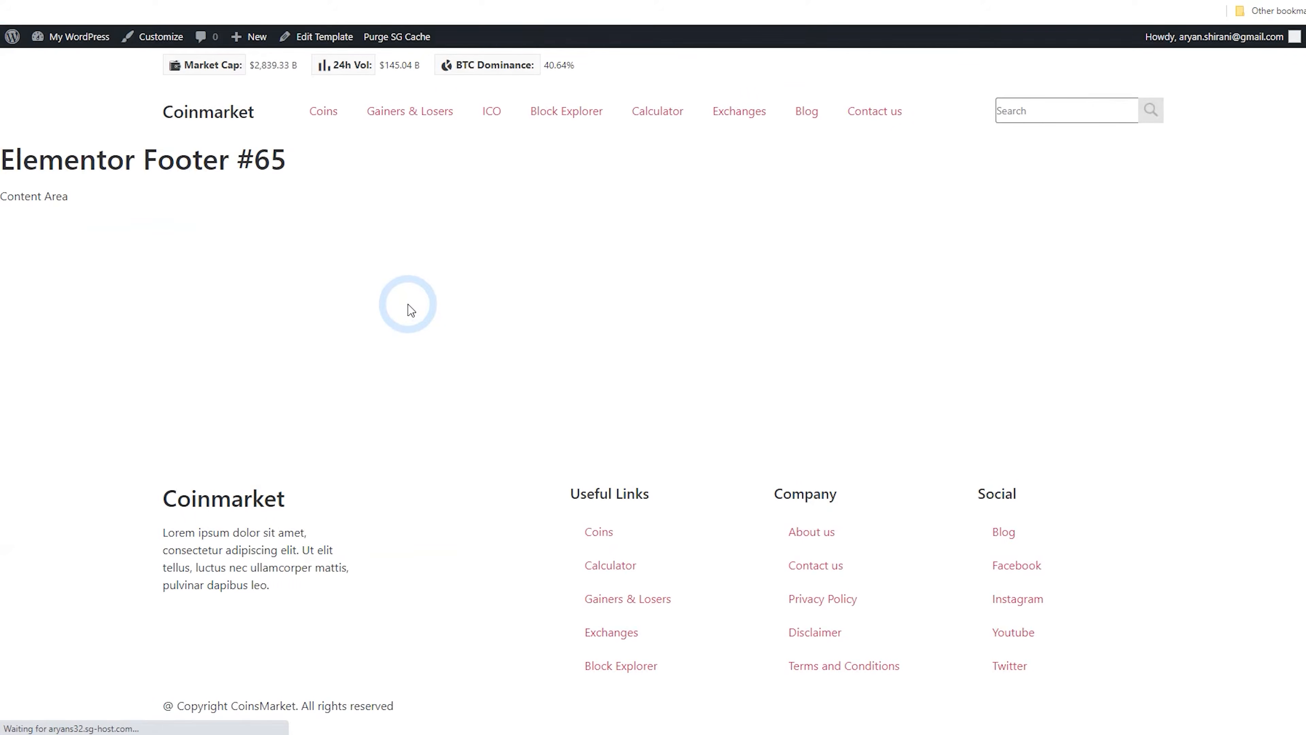
left_click(231, 127)
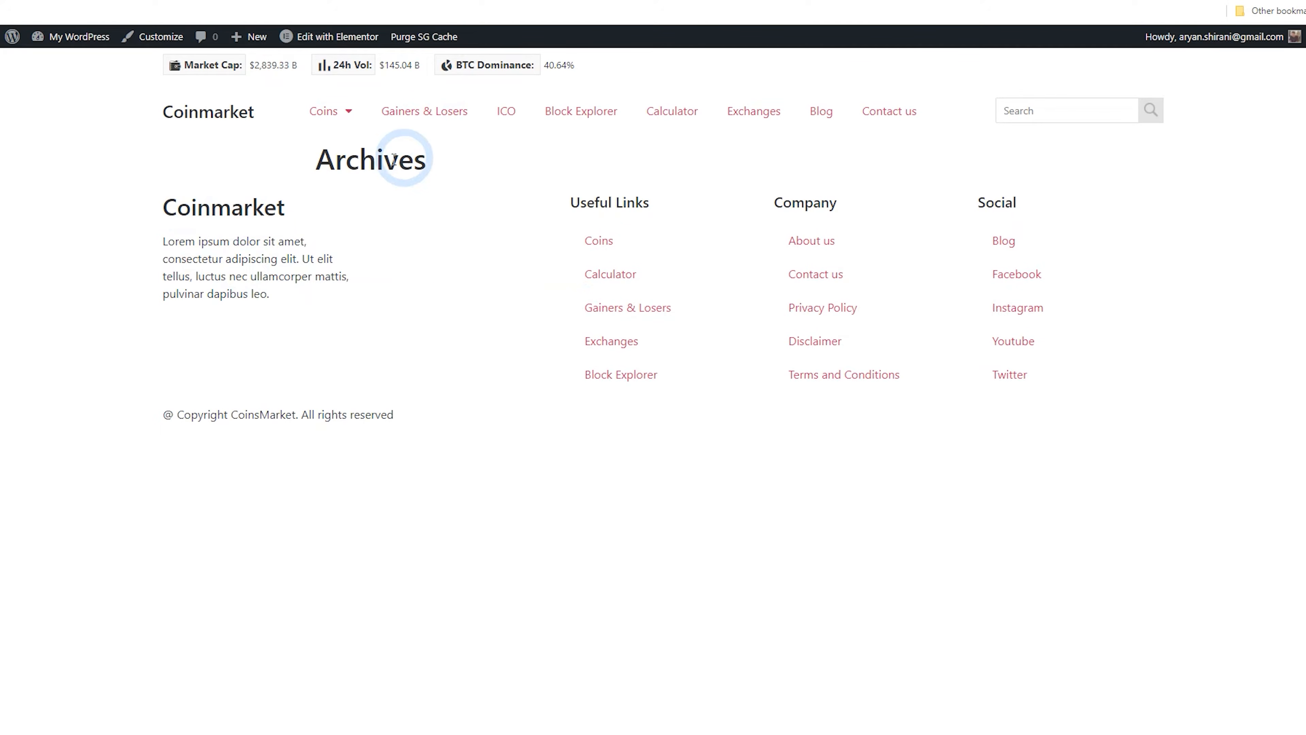
Create and publish a new page titled Homepage from the dashboard
mouse_move(19, 47)
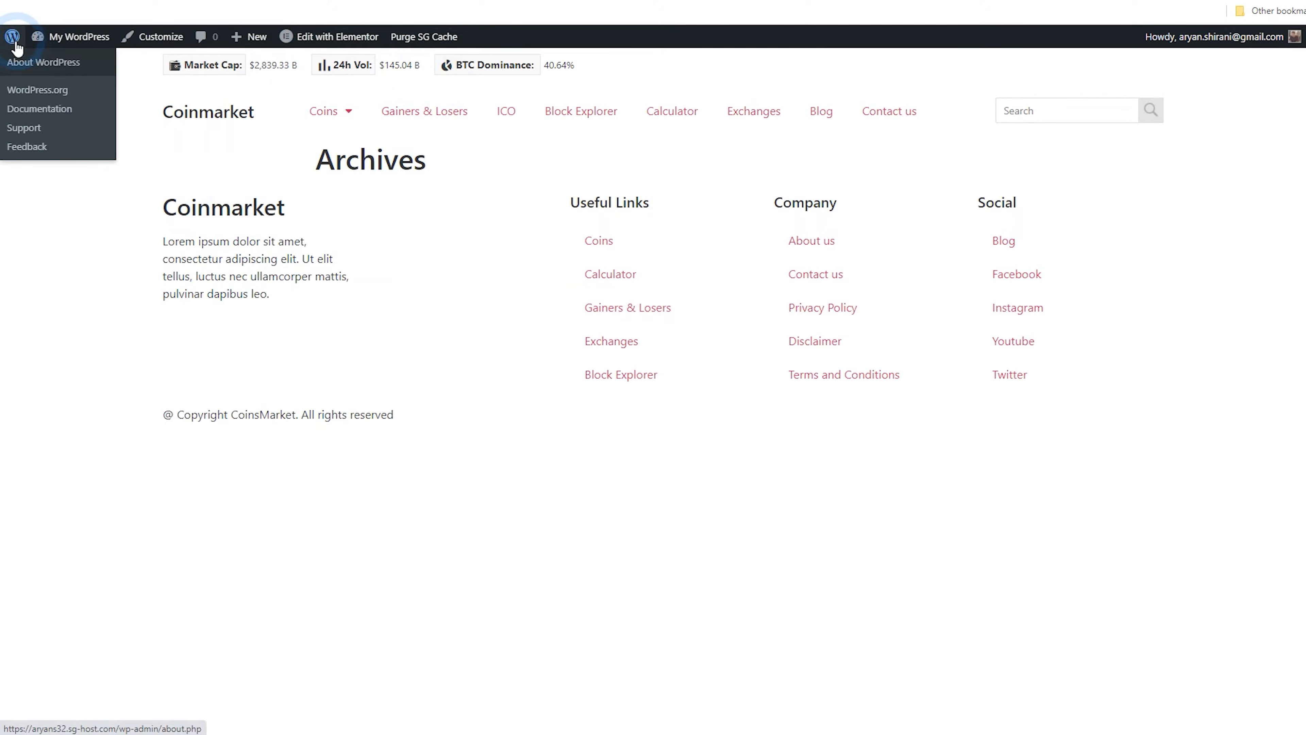
left_click(16, 44)
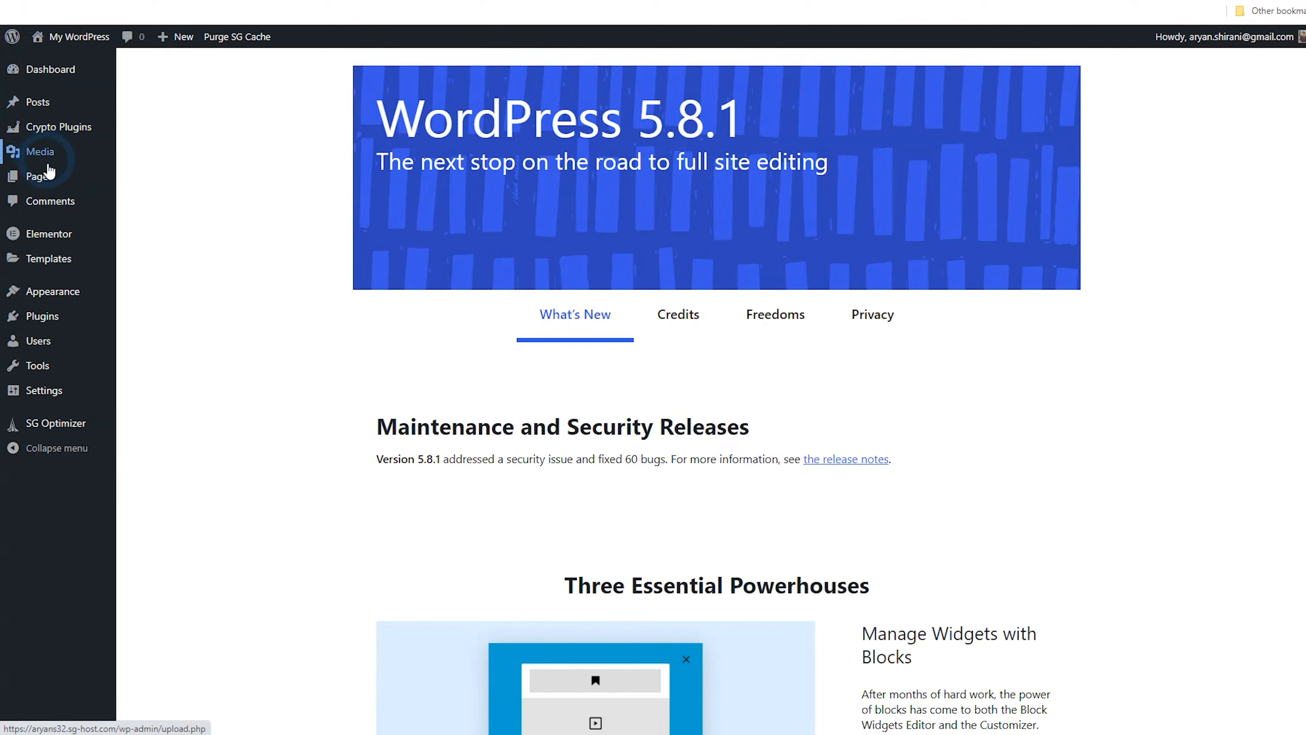
mouse_move(64, 183)
left_click(147, 184)
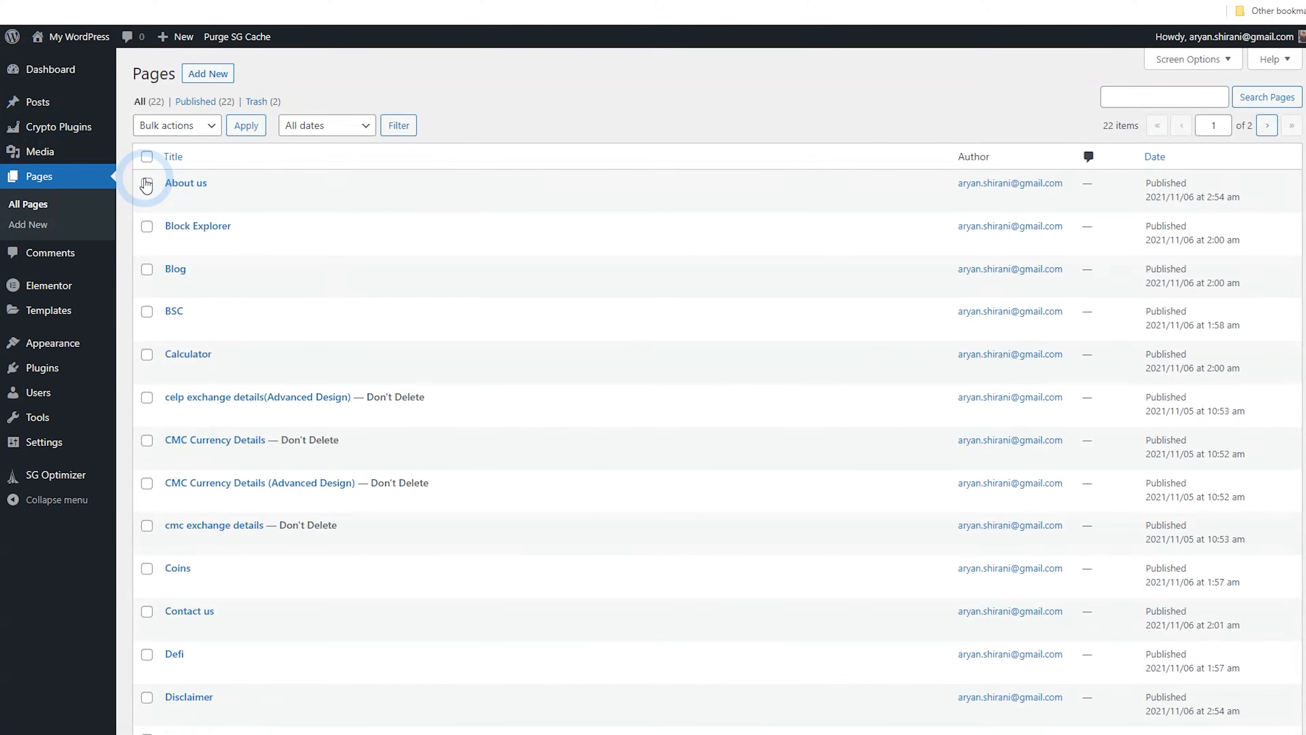
scroll(330, 245, "down", 8)
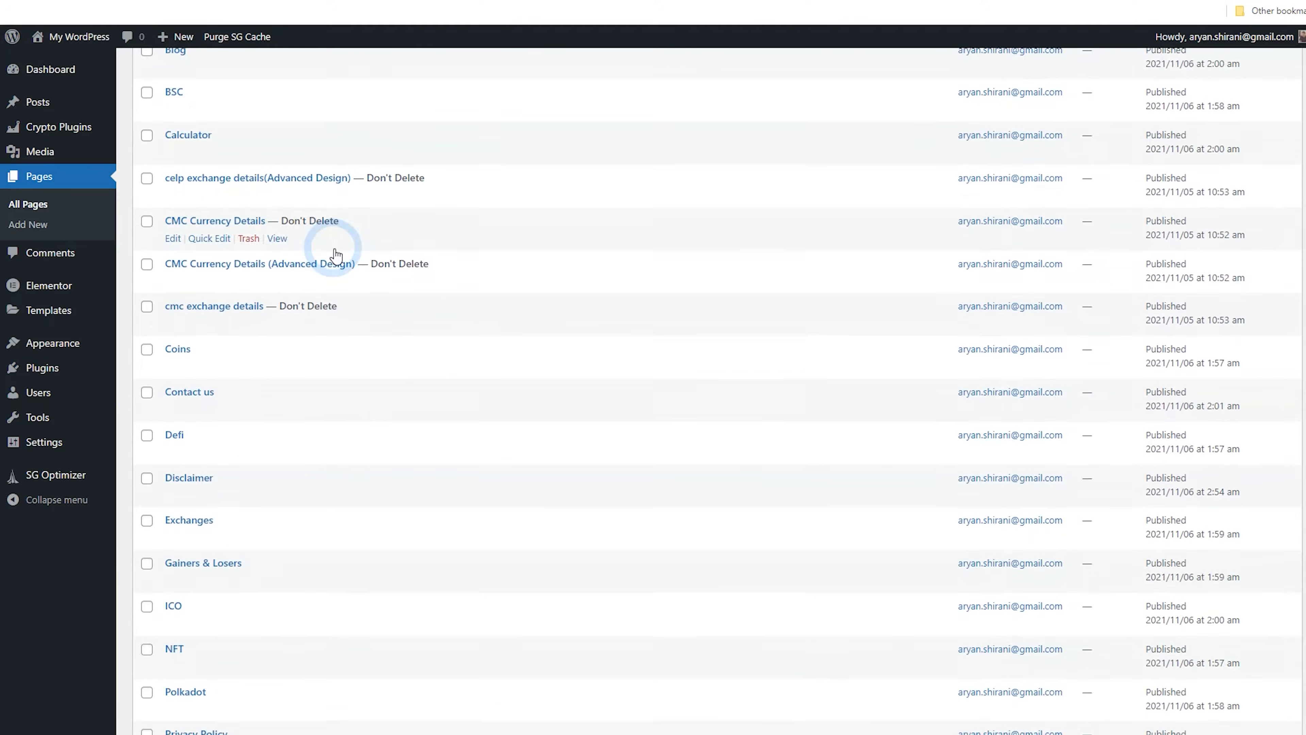
scroll(337, 260, "up", 8)
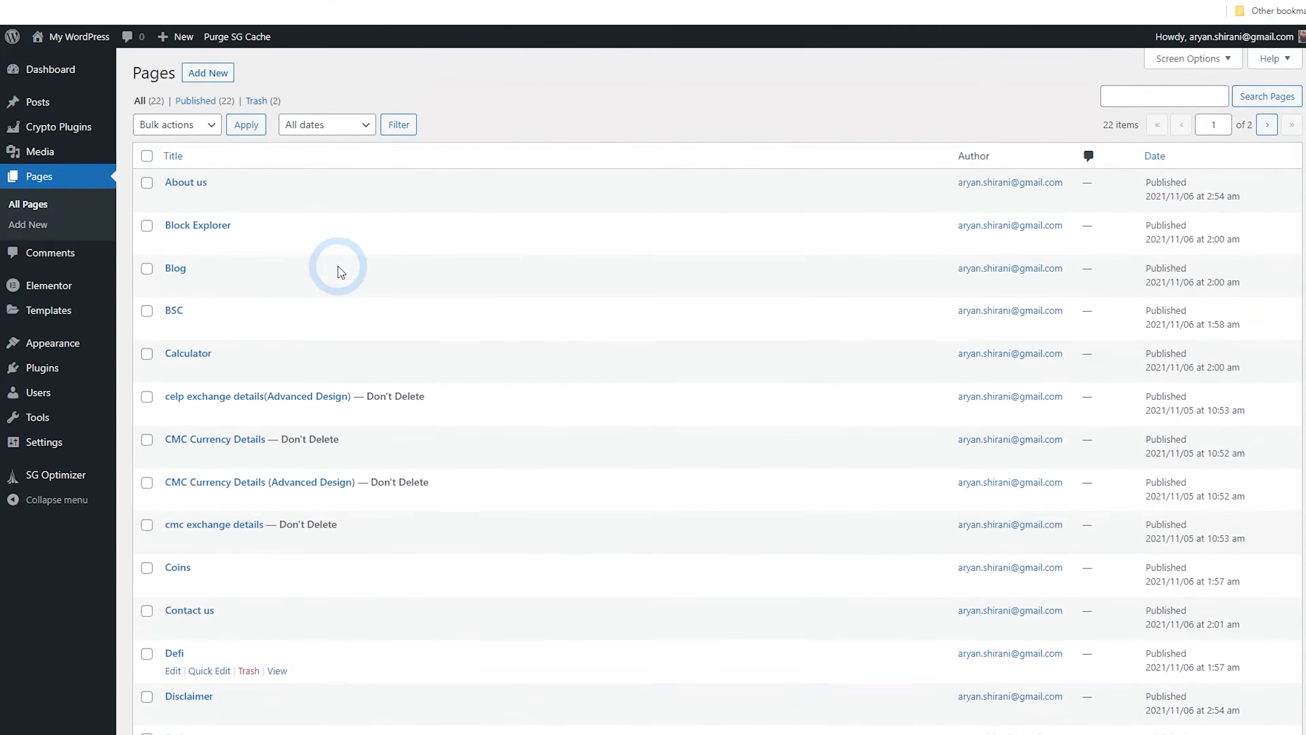
left_click(220, 75)
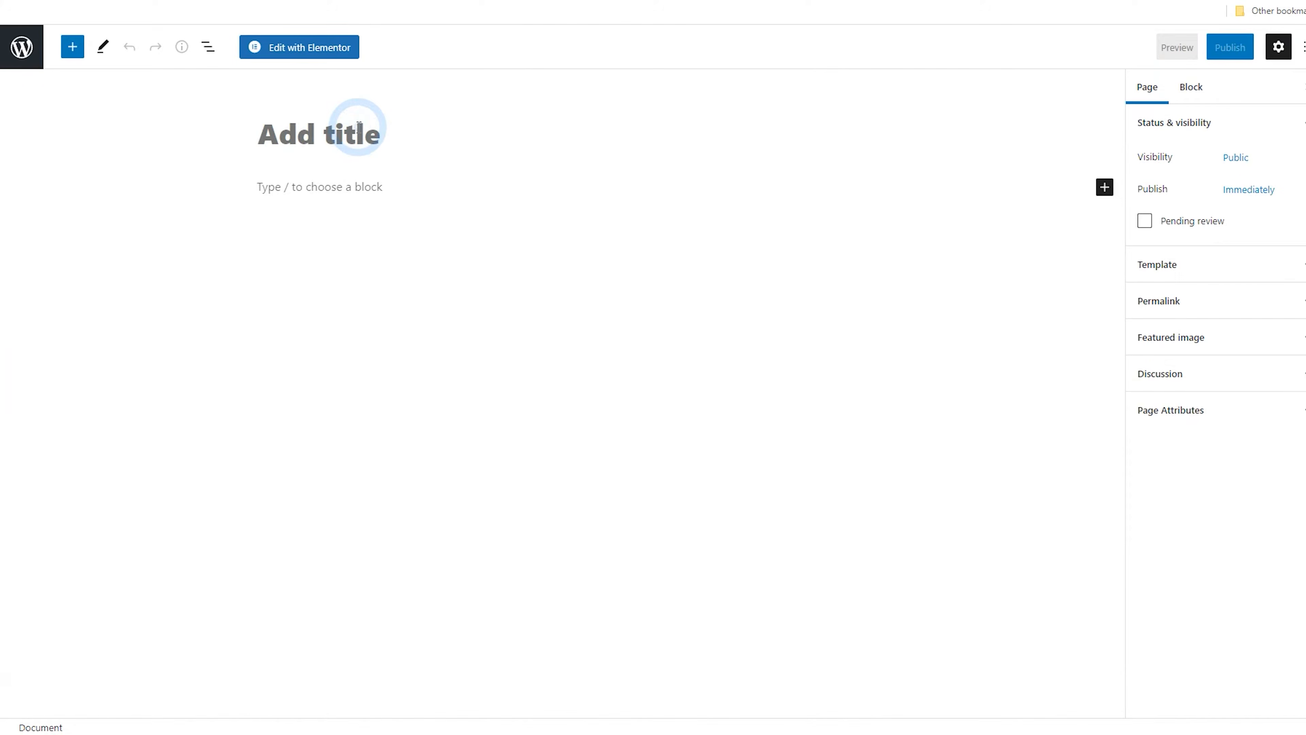
type("Homepage")
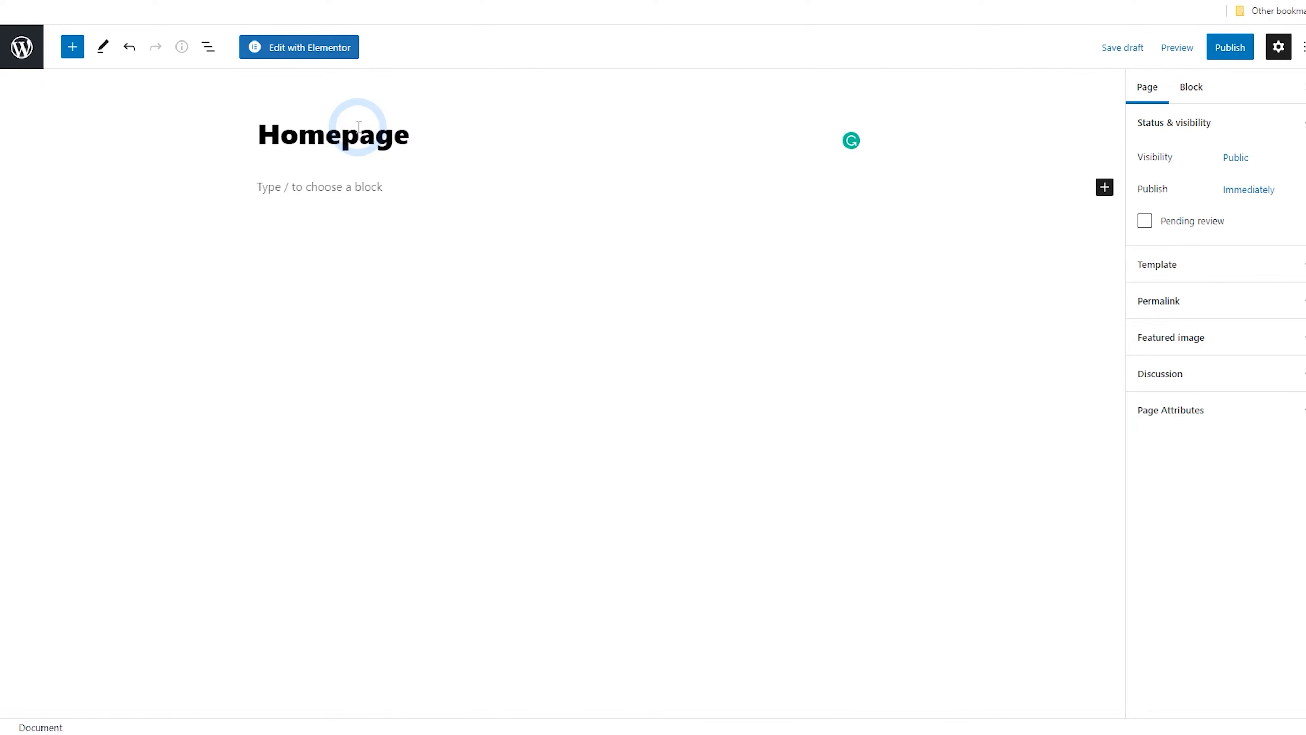
left_click(1234, 55)
left_click(1203, 48)
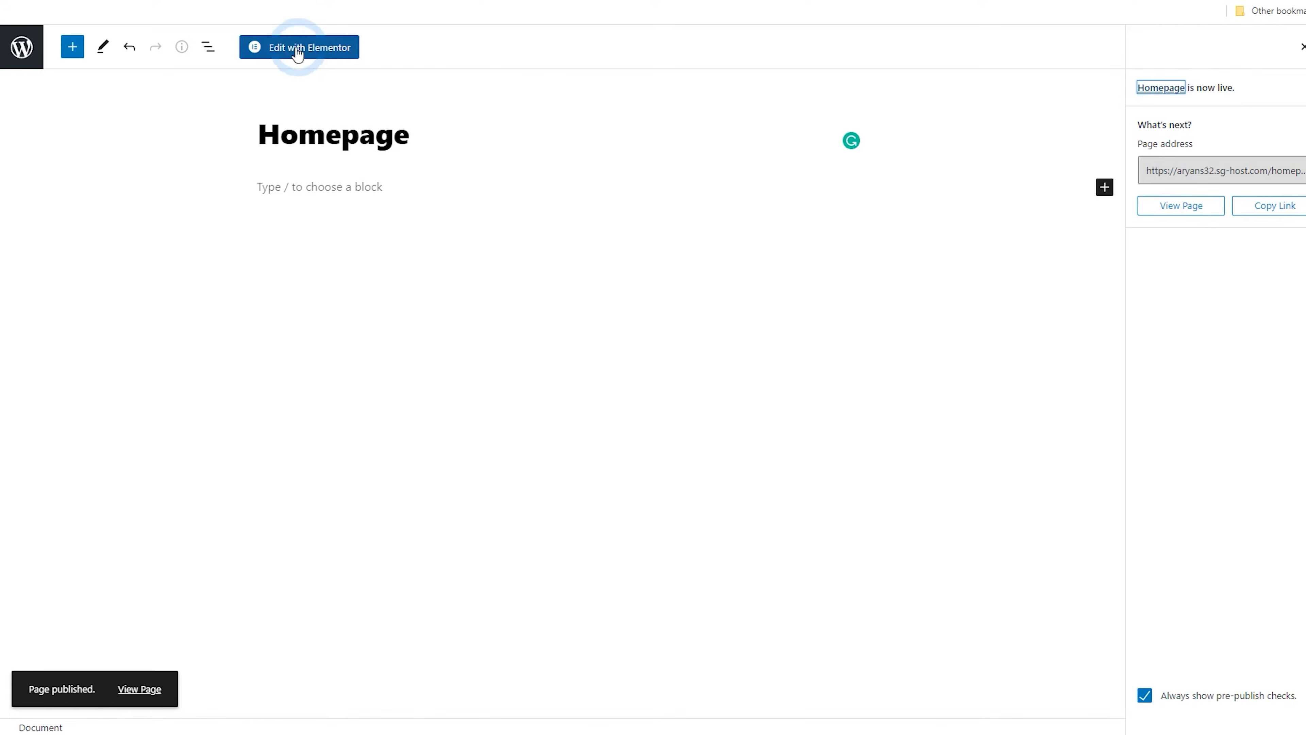
Set the site's homepage to display the static Homepage page in Reading Settings and save
left_click(18, 51)
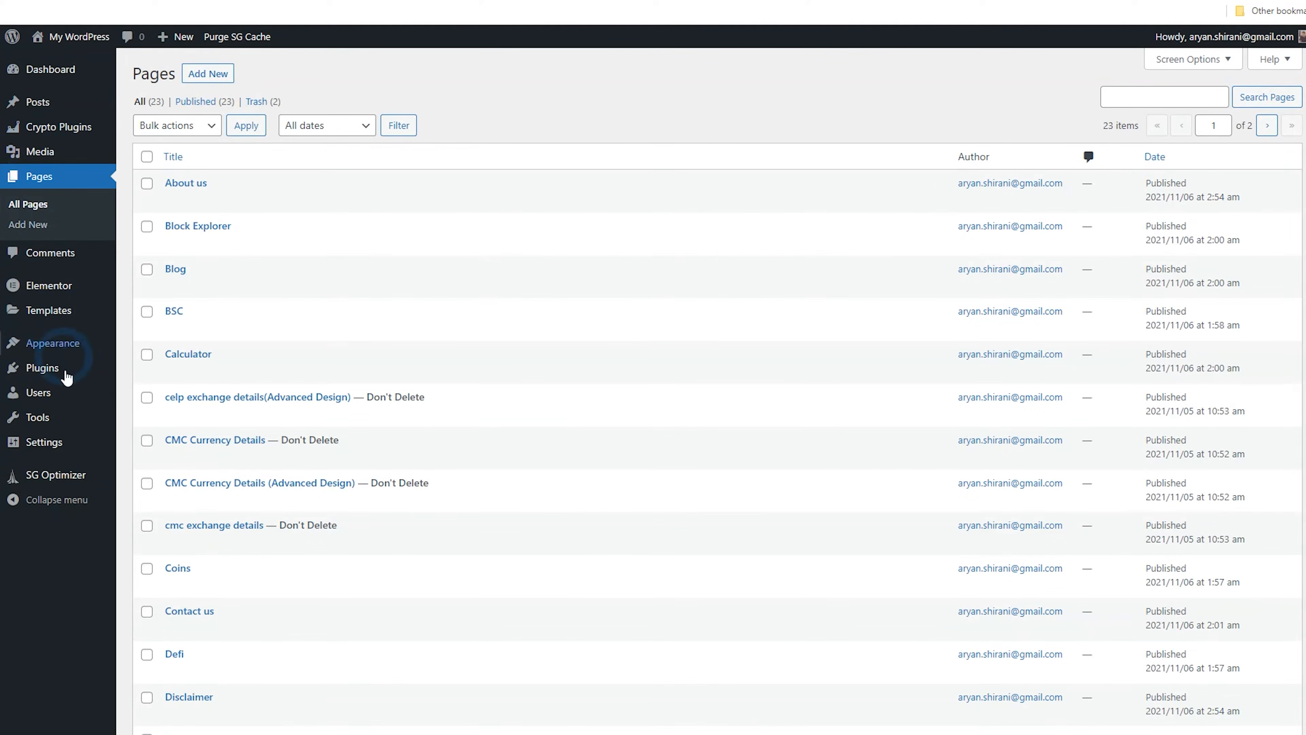
mouse_move(58, 453)
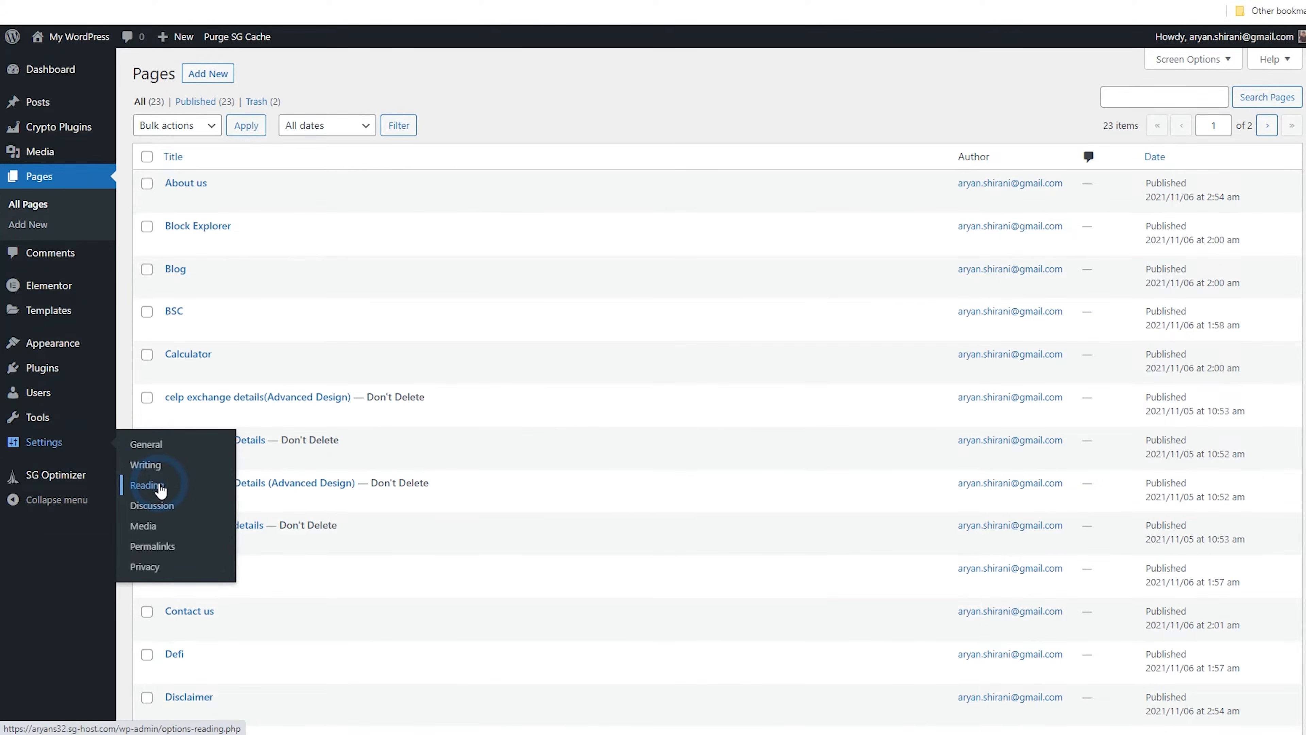
left_click(149, 485)
left_click(300, 137)
left_click(383, 171)
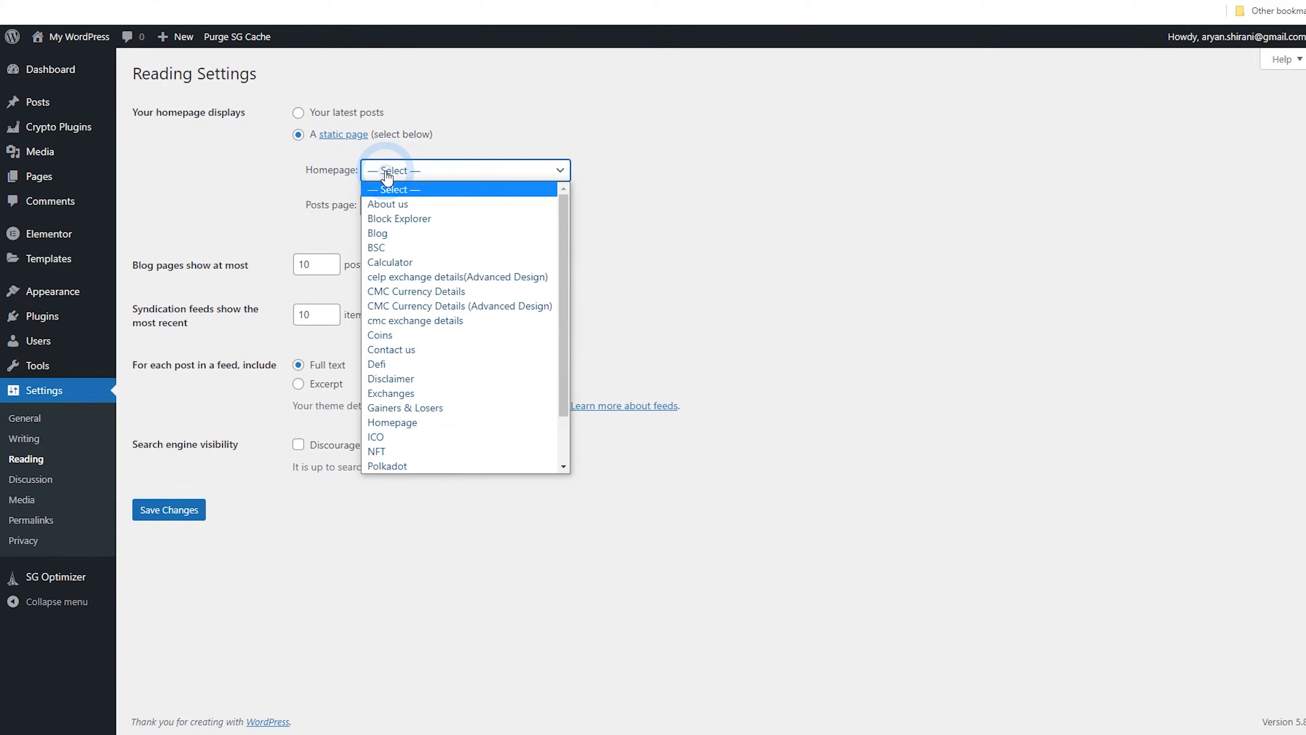
left_click_drag(561, 228, 571, 283)
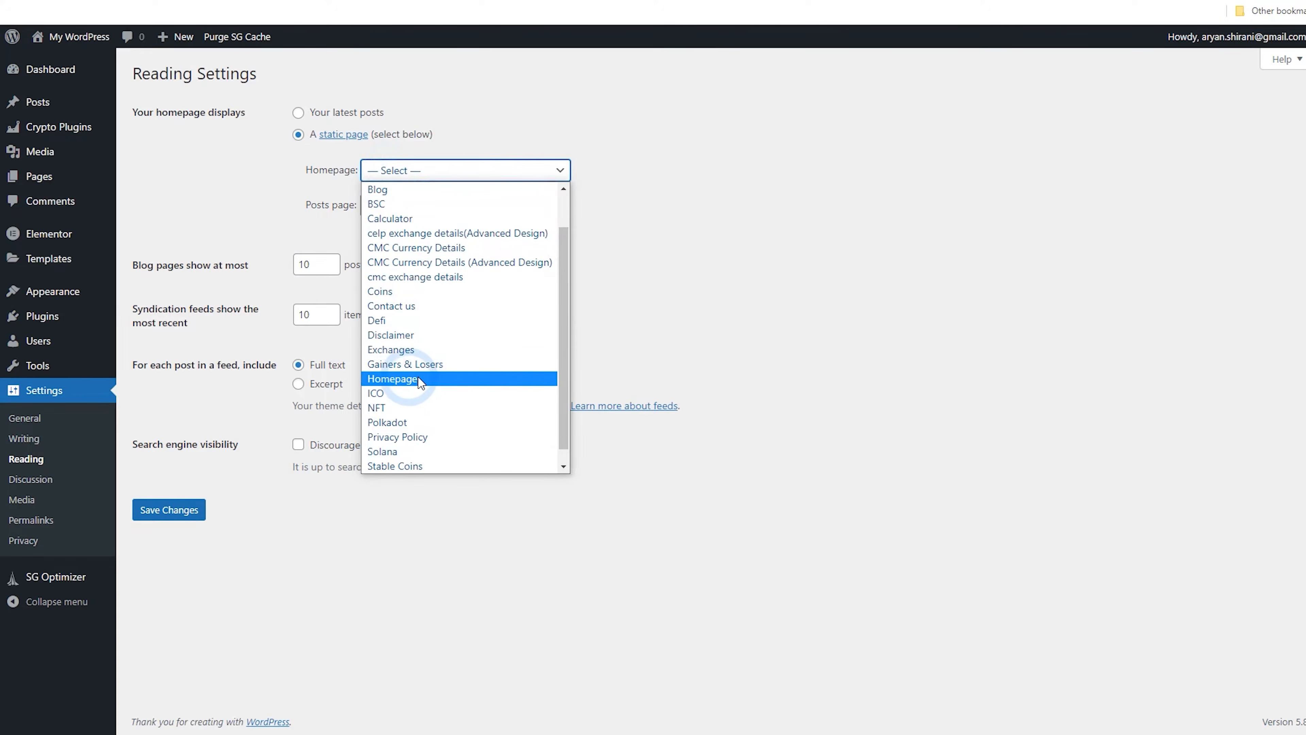
left_click(405, 379)
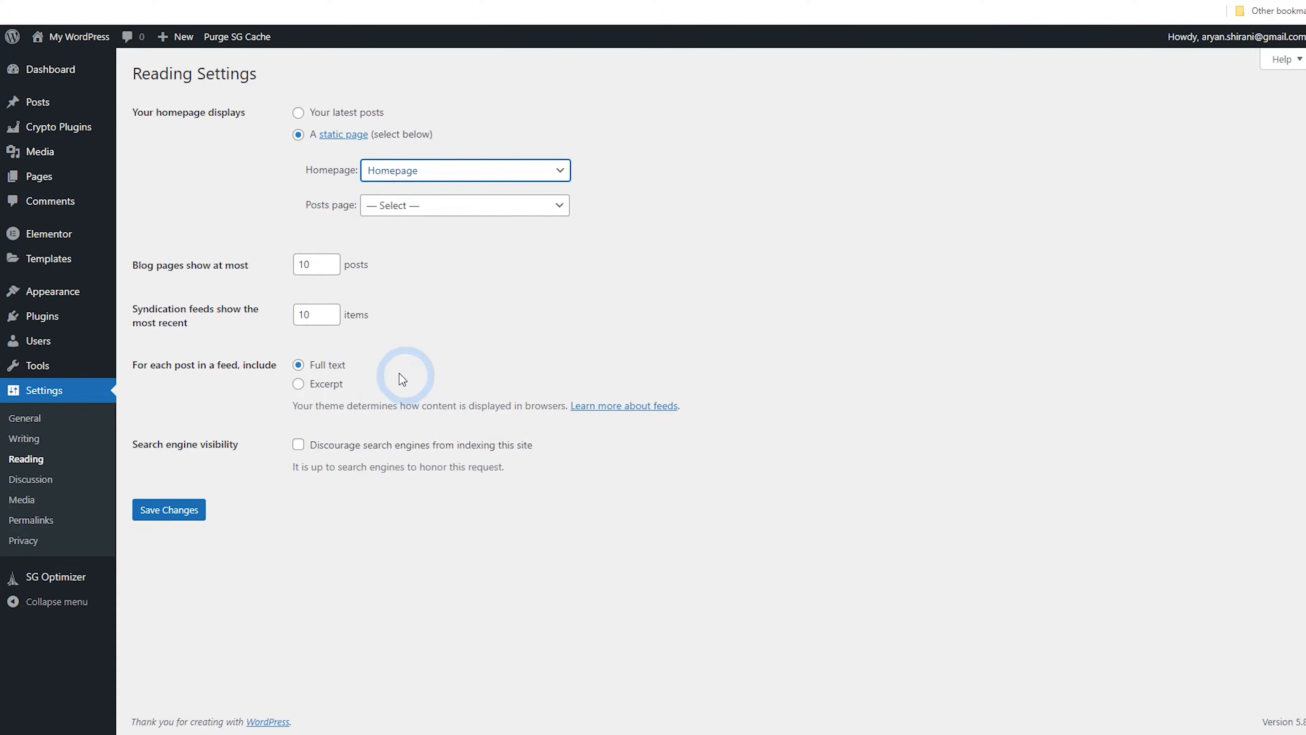
left_click(173, 516)
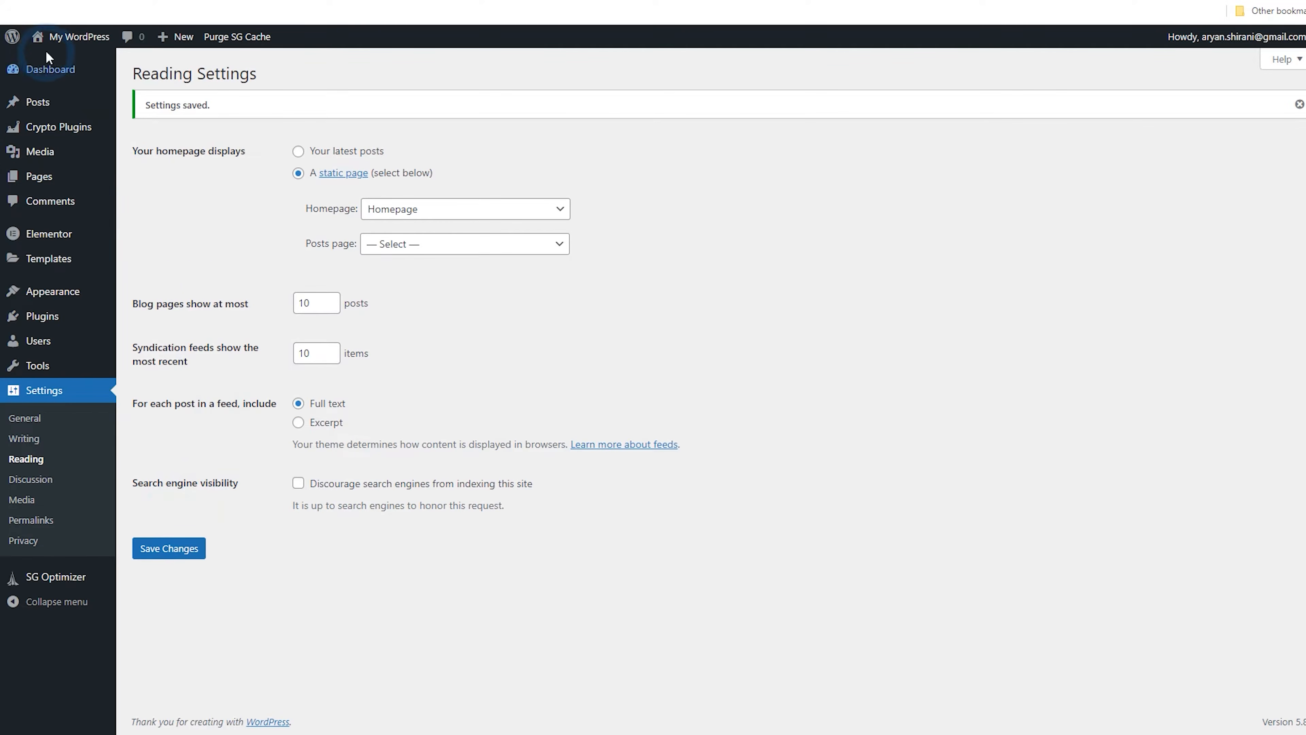
Open the live site's front page to check the Homepage page
left_click(70, 62)
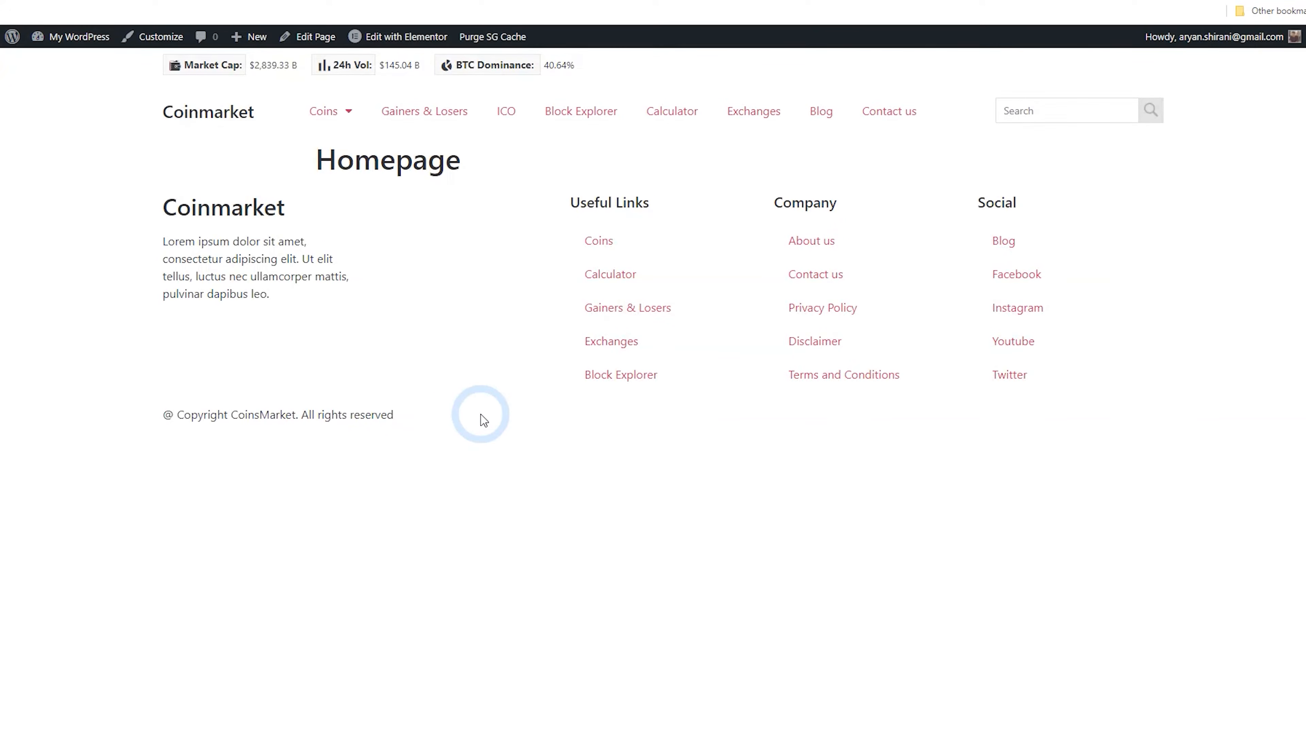
left_click_drag(328, 167, 467, 155)
left_click(472, 169)
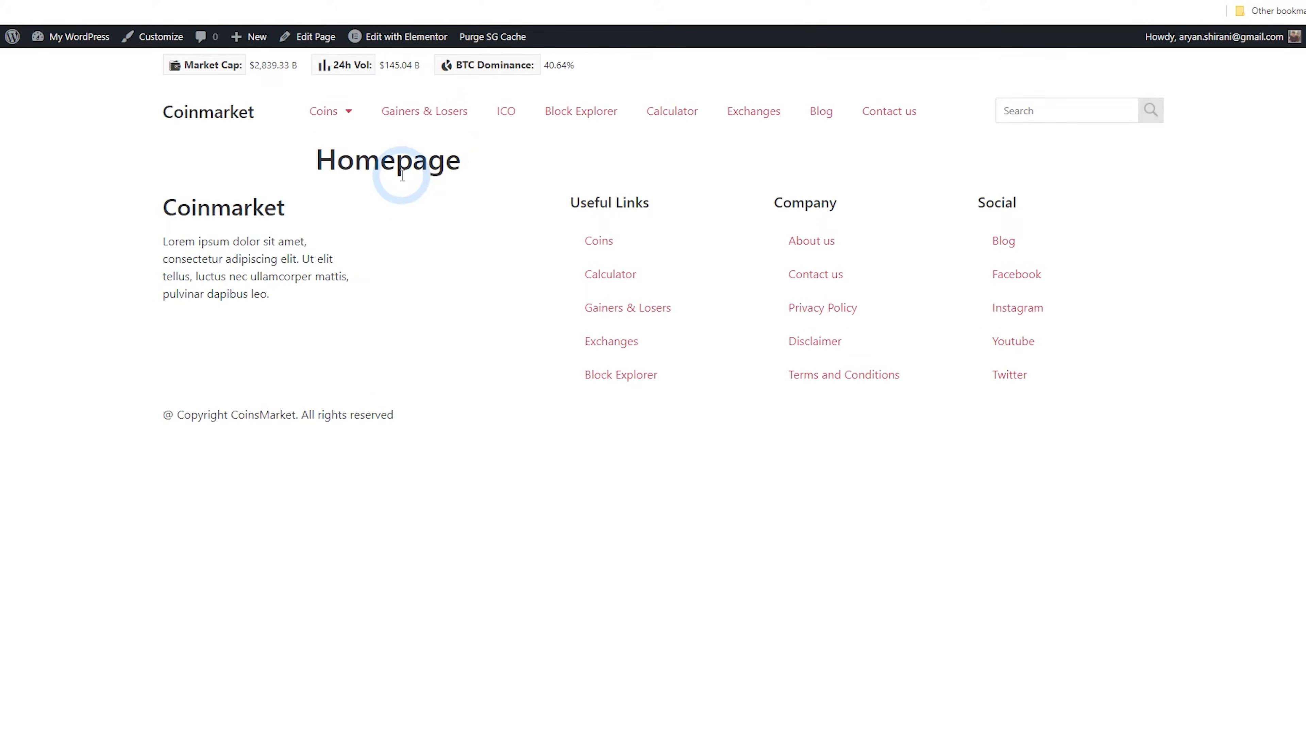
left_click(17, 45)
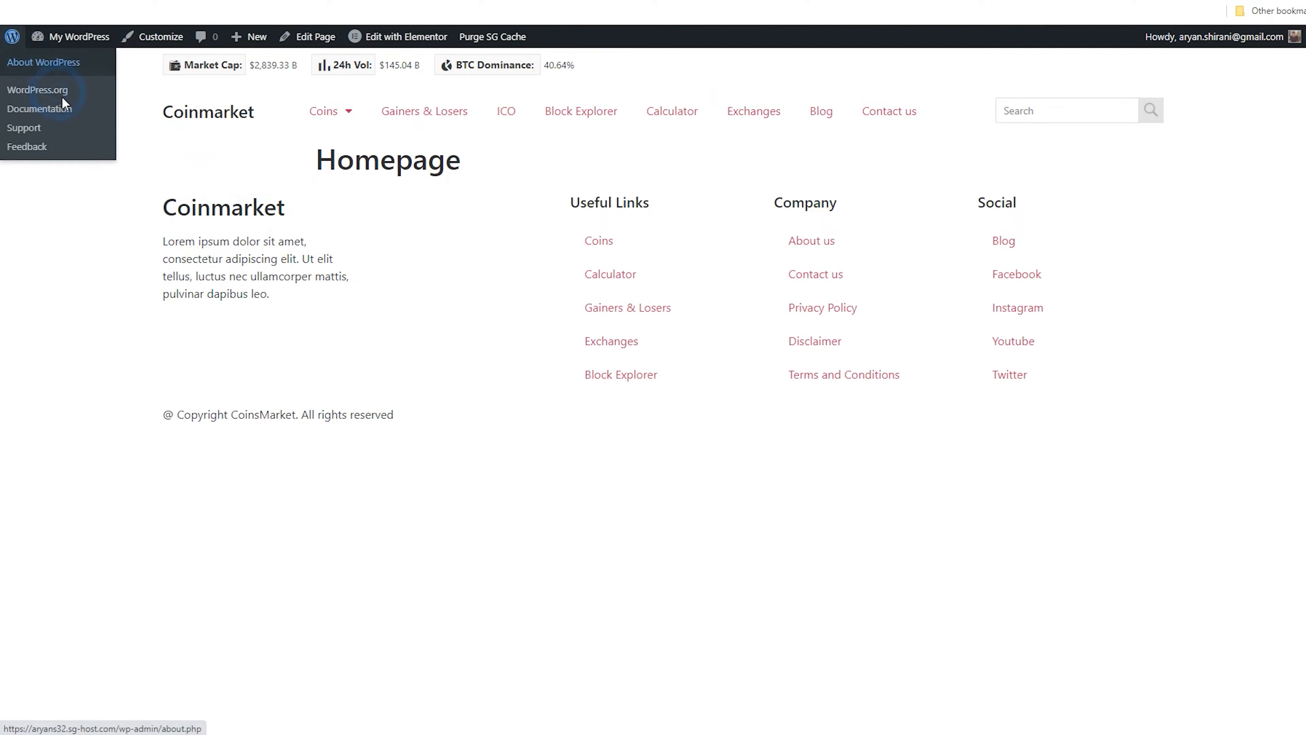
Find the Homepage front page in the pages list and open it in Elementor
mouse_move(122, 181)
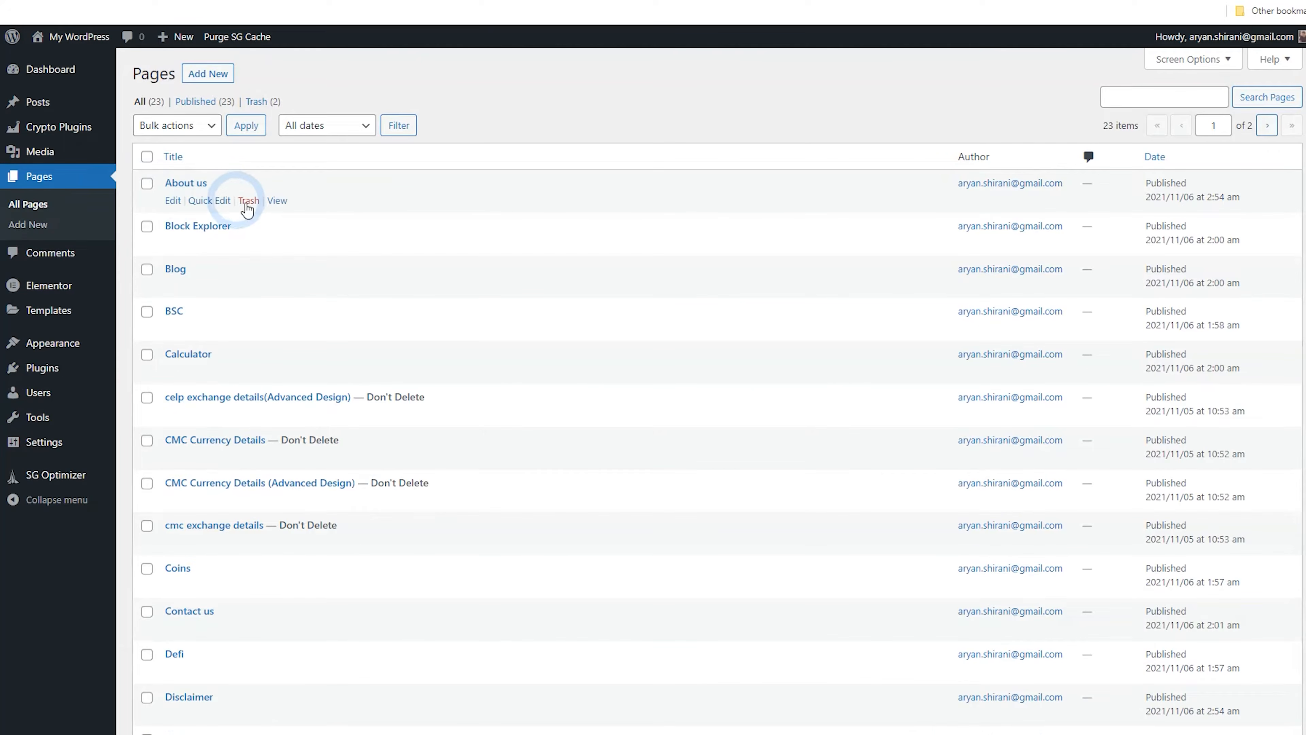
scroll(320, 233, "down", 6)
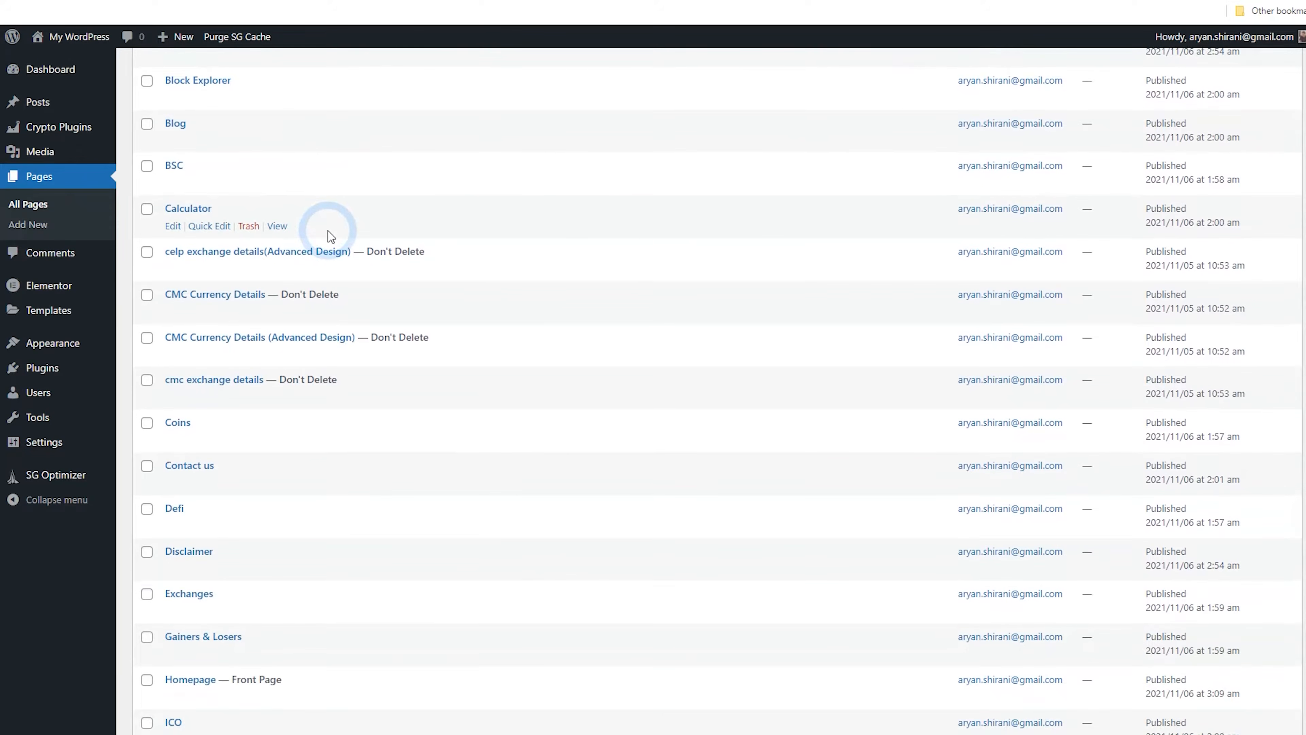
scroll(329, 237, "down", 2)
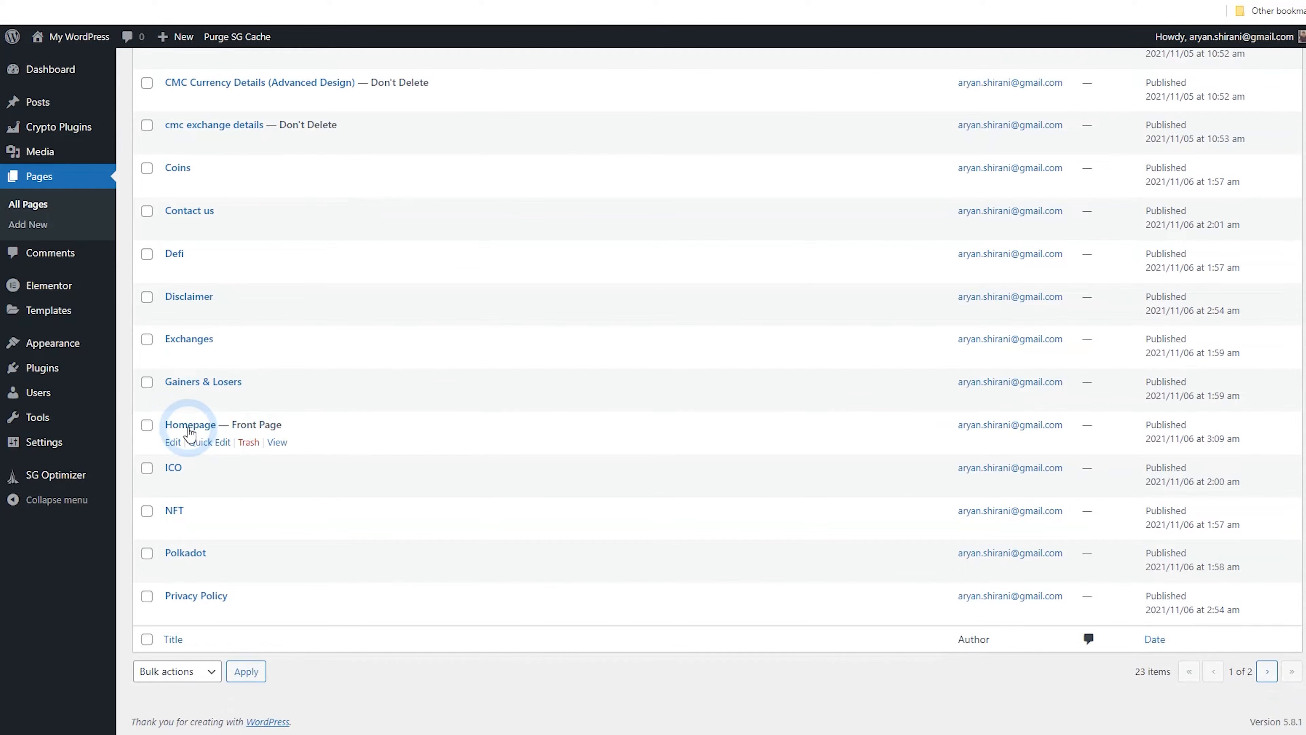
left_click_drag(272, 419, 237, 418)
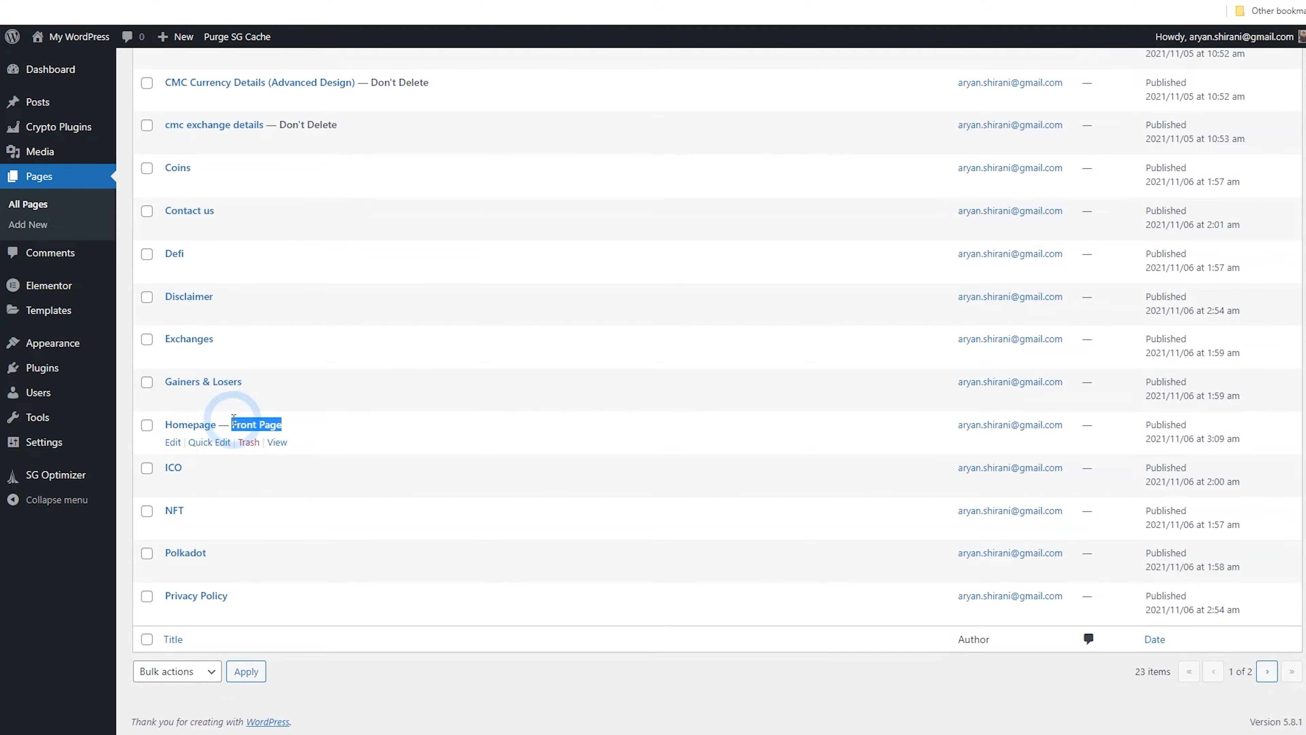
left_click(201, 435)
left_click(291, 49)
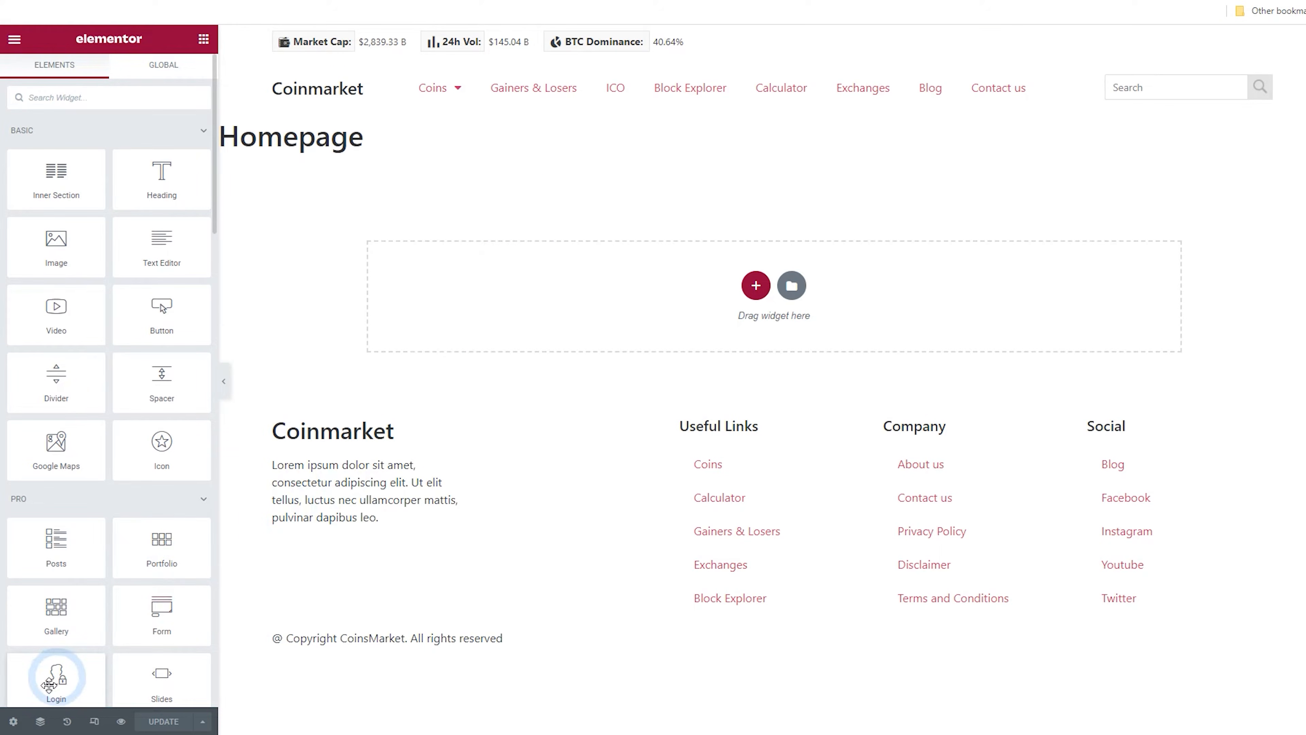
Hide the page title in page settings and add a new two-column section to the Homepage
left_click(14, 722)
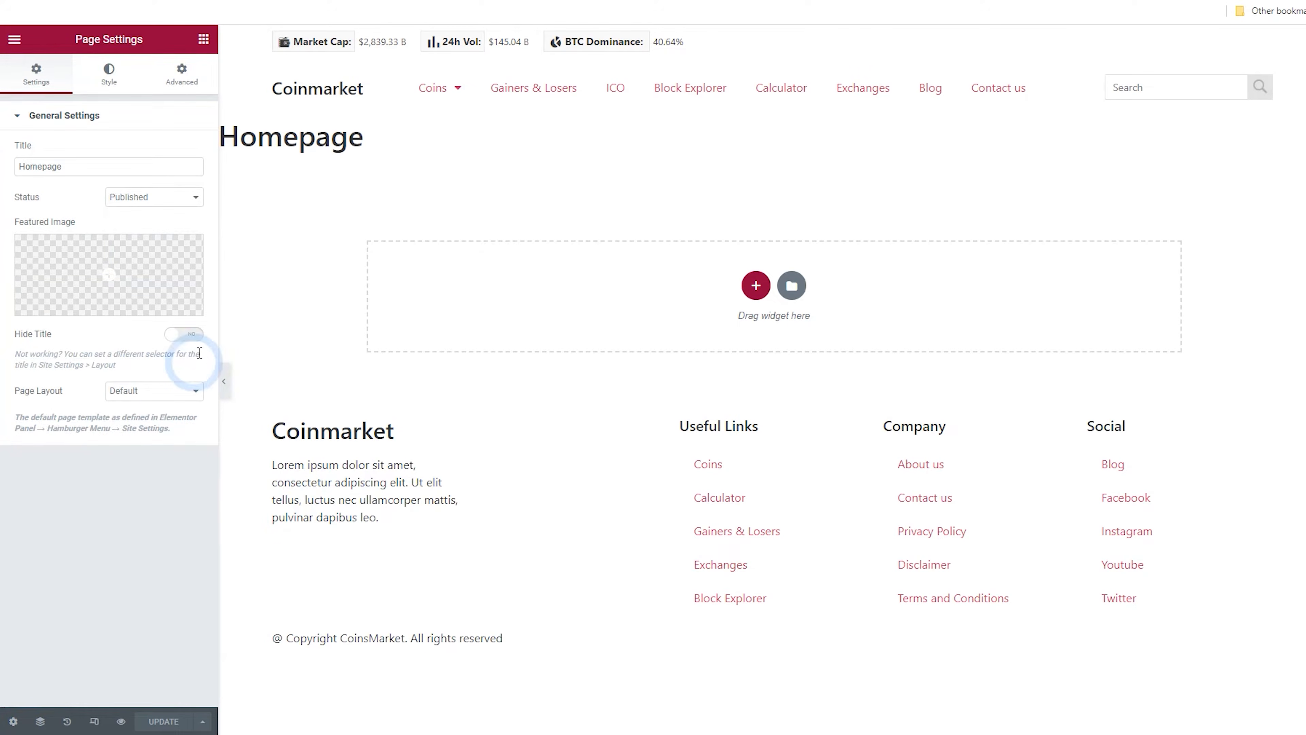
left_click(195, 335)
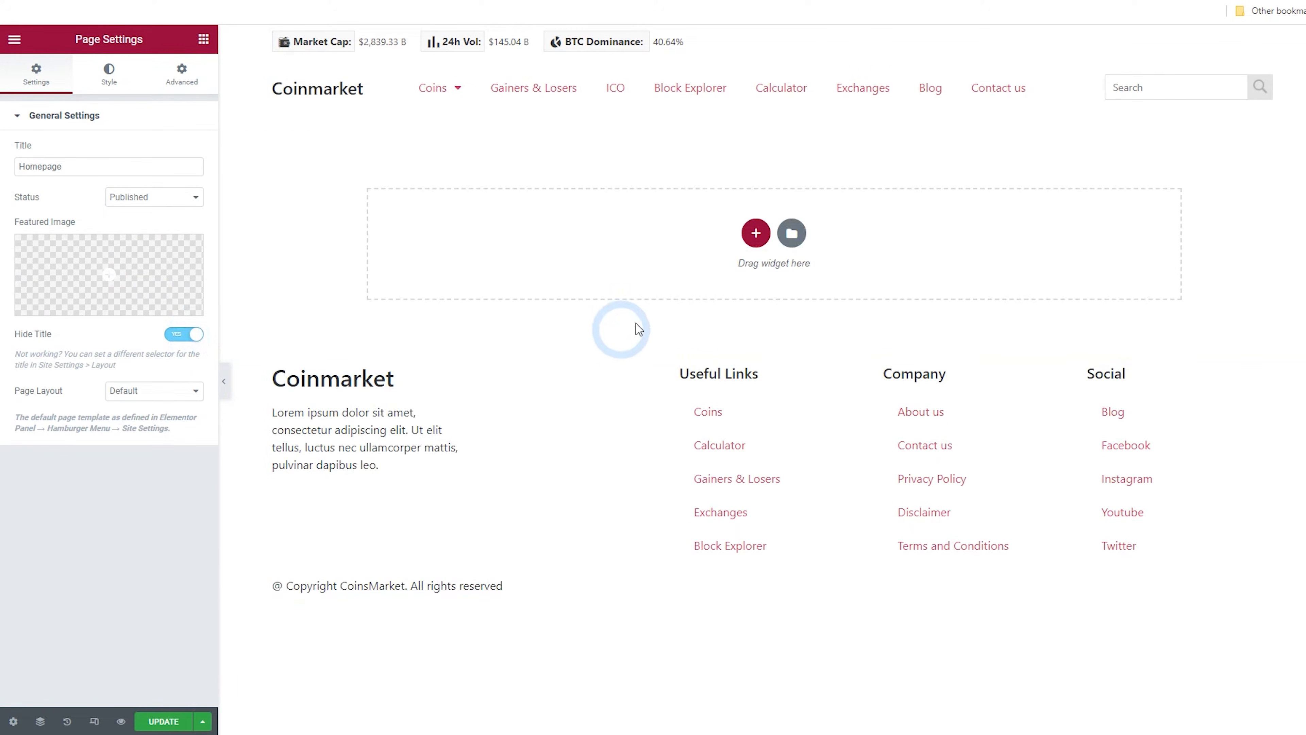
left_click(753, 233)
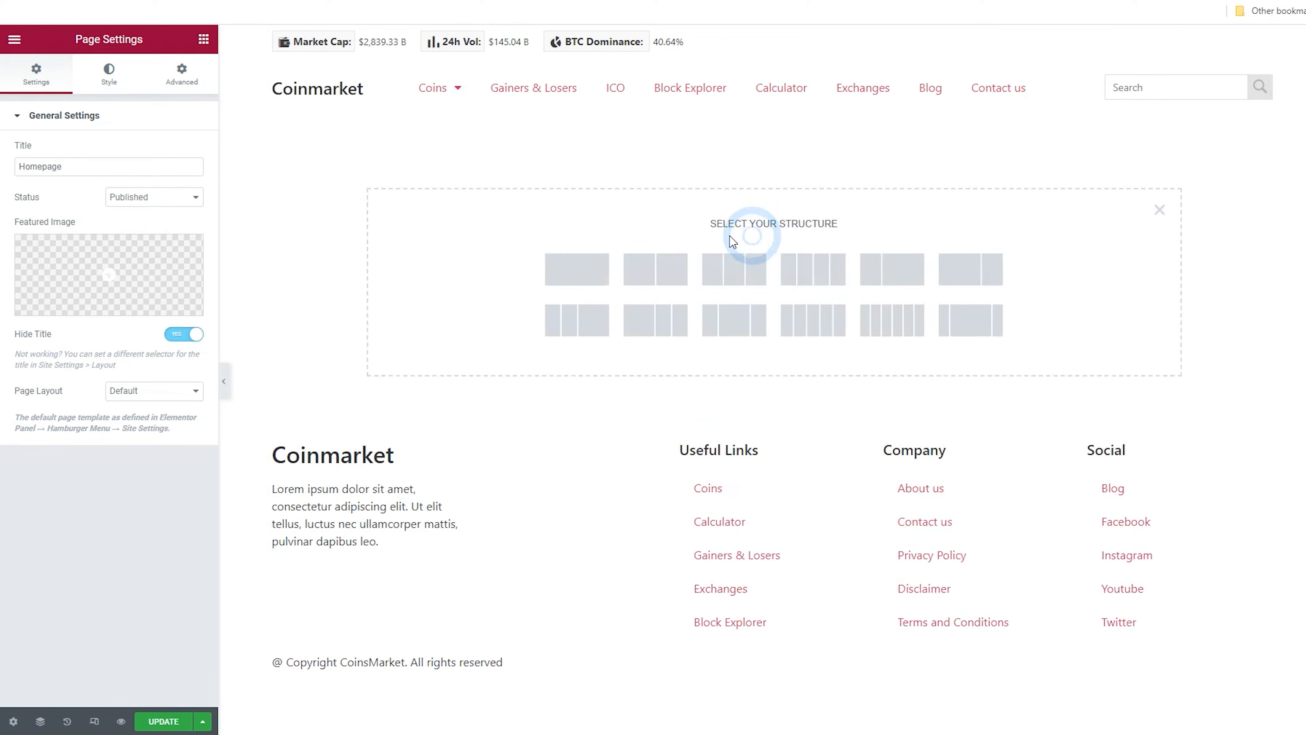
left_click(584, 272)
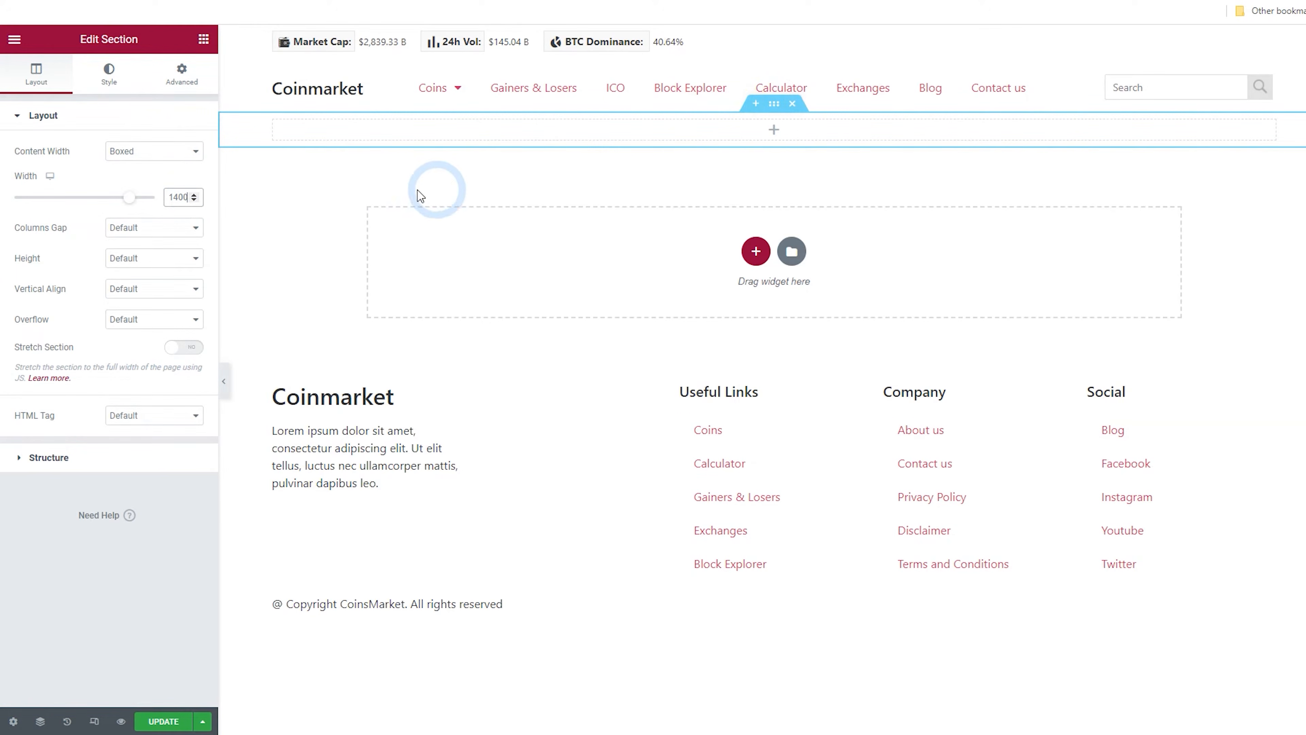
Add a Heading widget to the left column titled Today's Cryptocurrency Prices by Market Cap
left_click(185, 196)
right_click(280, 123)
left_click(337, 183)
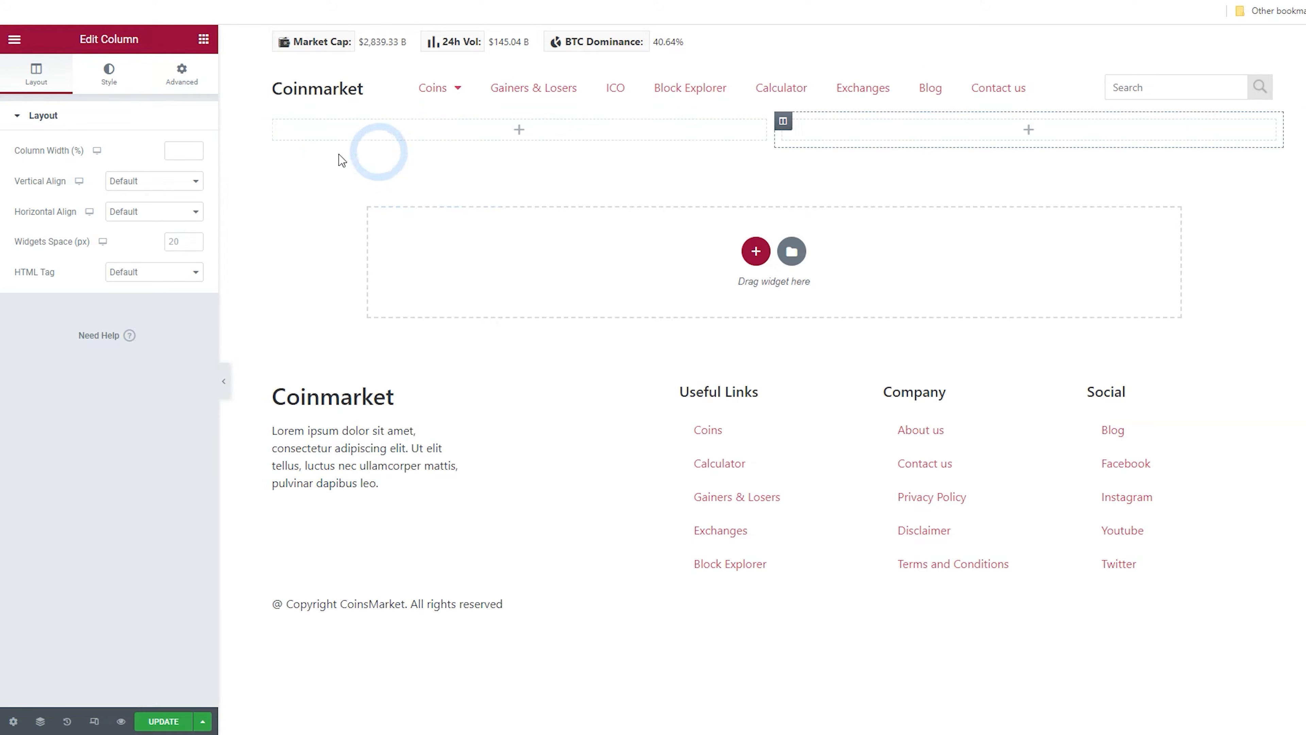
left_click(193, 45)
left_click_drag(159, 165, 417, 133)
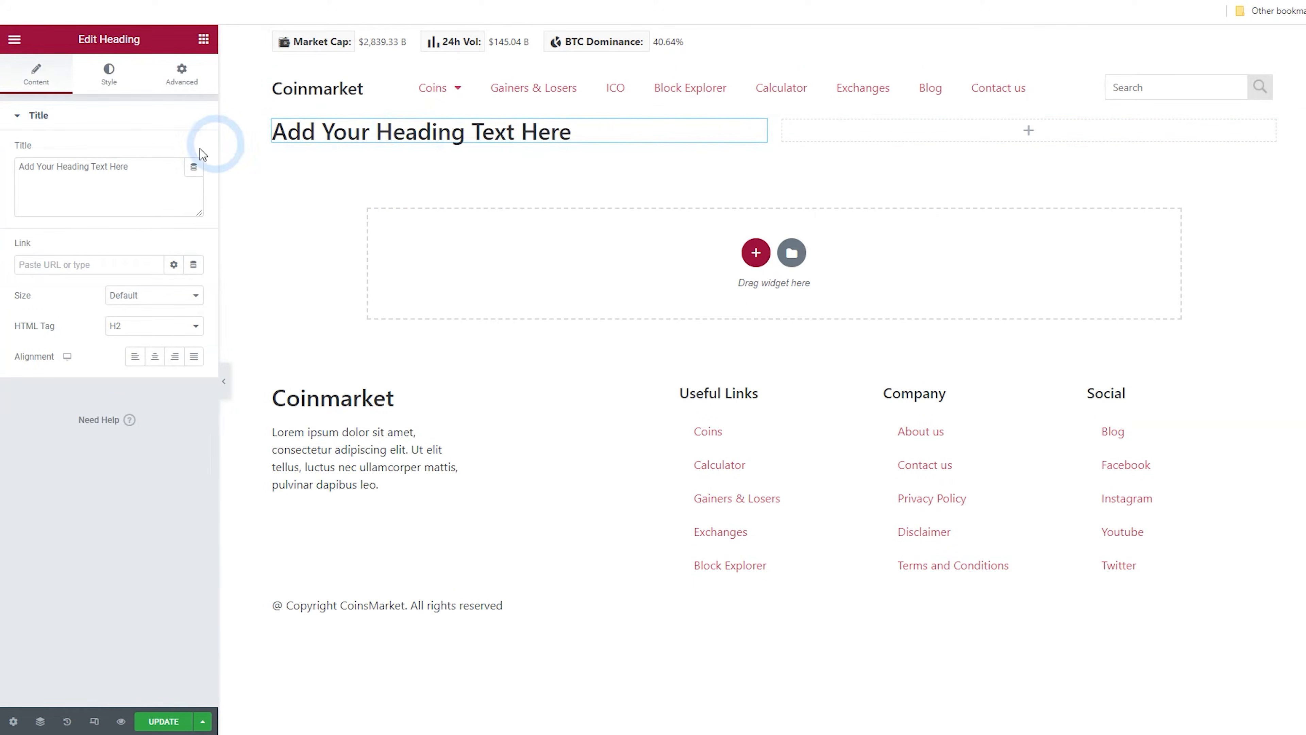
left_click_drag(146, 175, 18, 176)
type("Today's Cryptocurrency Prices by Market Cap")
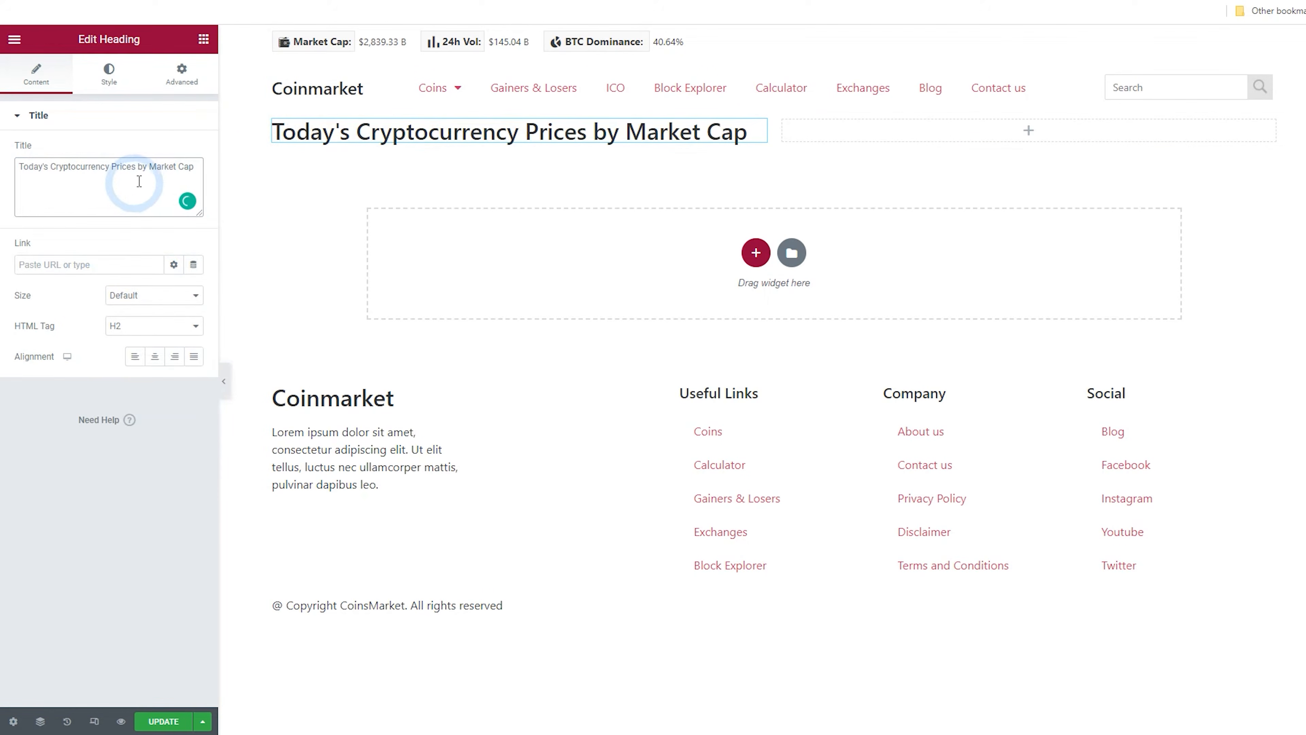
Add a Text Editor widget below the heading reading 'Coins Marketcap ranks and scores coins based on marketcap, trading volumes, and price.'
left_click(203, 39)
left_click_drag(365, 139, 364, 141)
left_click(175, 292)
key("ctrl+a")
type("Today's Cryptocurrency Prices by Market Cap")
left_click_drag(160, 369, 23, 242)
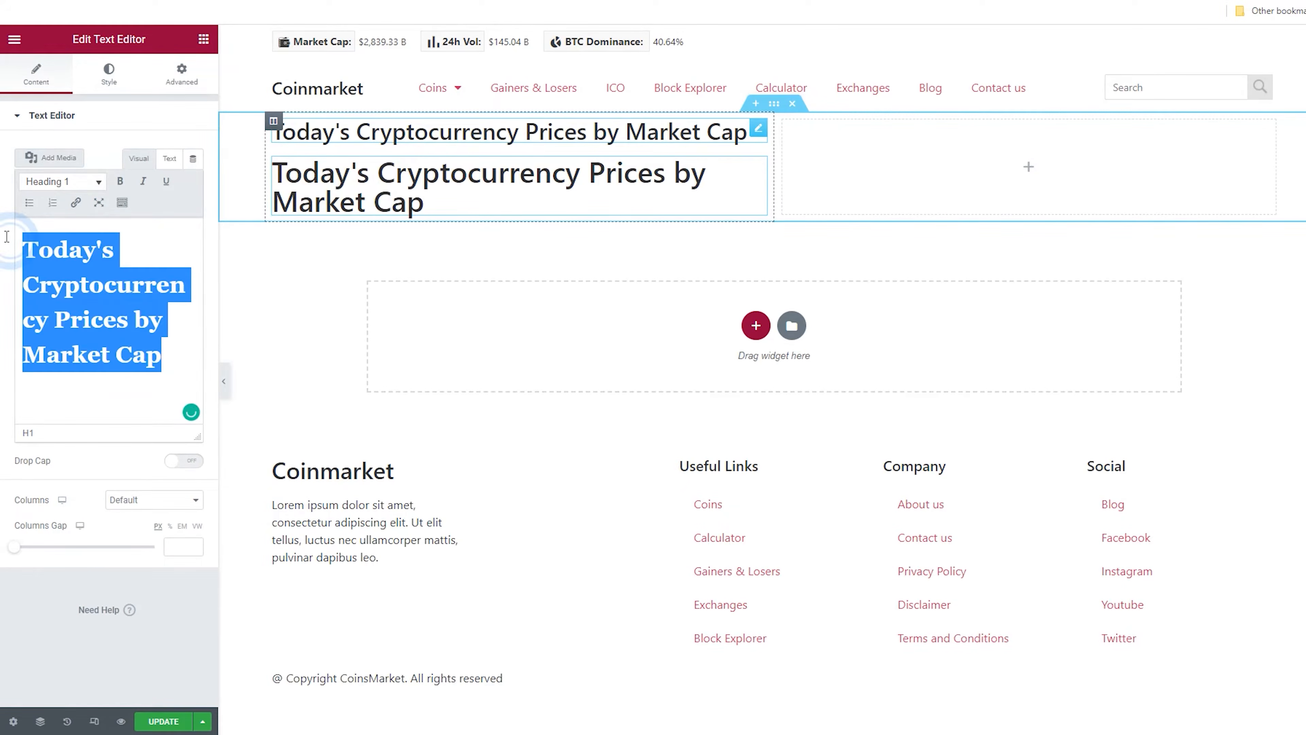
left_click(169, 157)
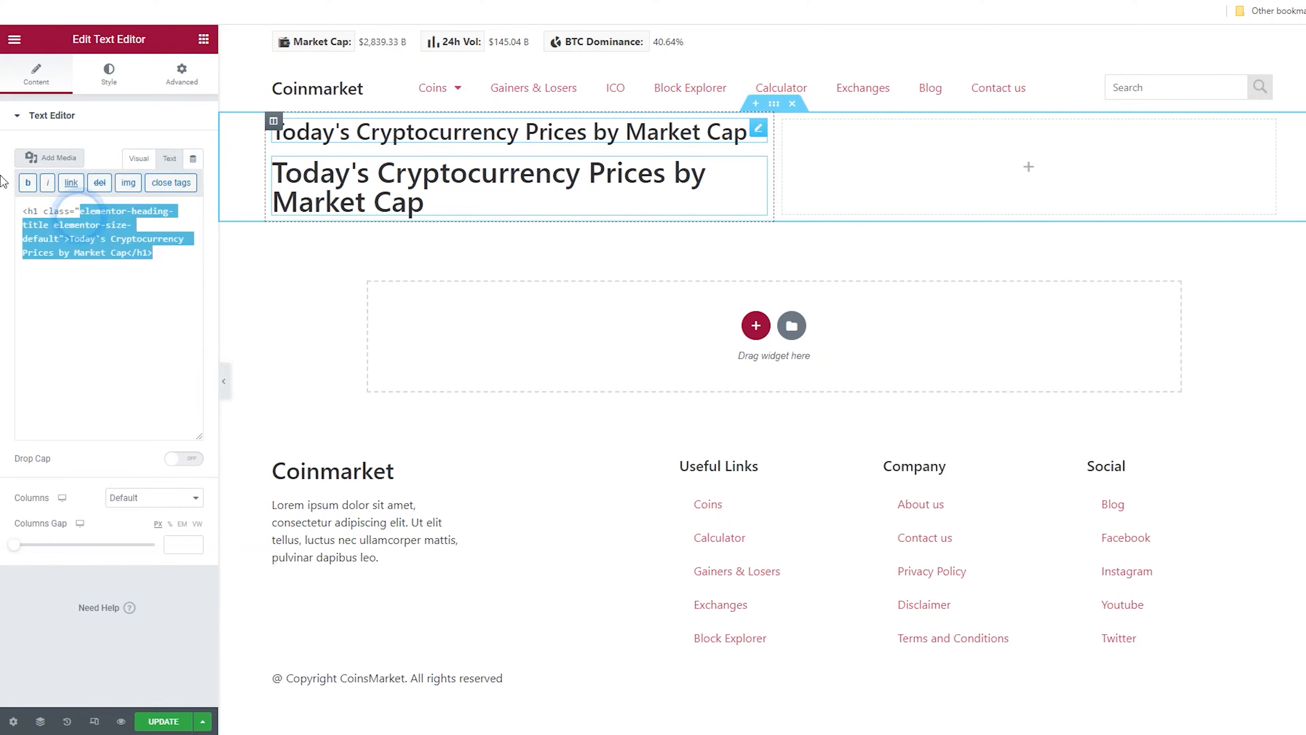
left_click(133, 324)
key("ctrl+a")
type("Coins Marketcap ranks and scores coins based on marketcap, trading volumes, and price.")
Set the left column's padding to 12 px on all sides
left_click(274, 128)
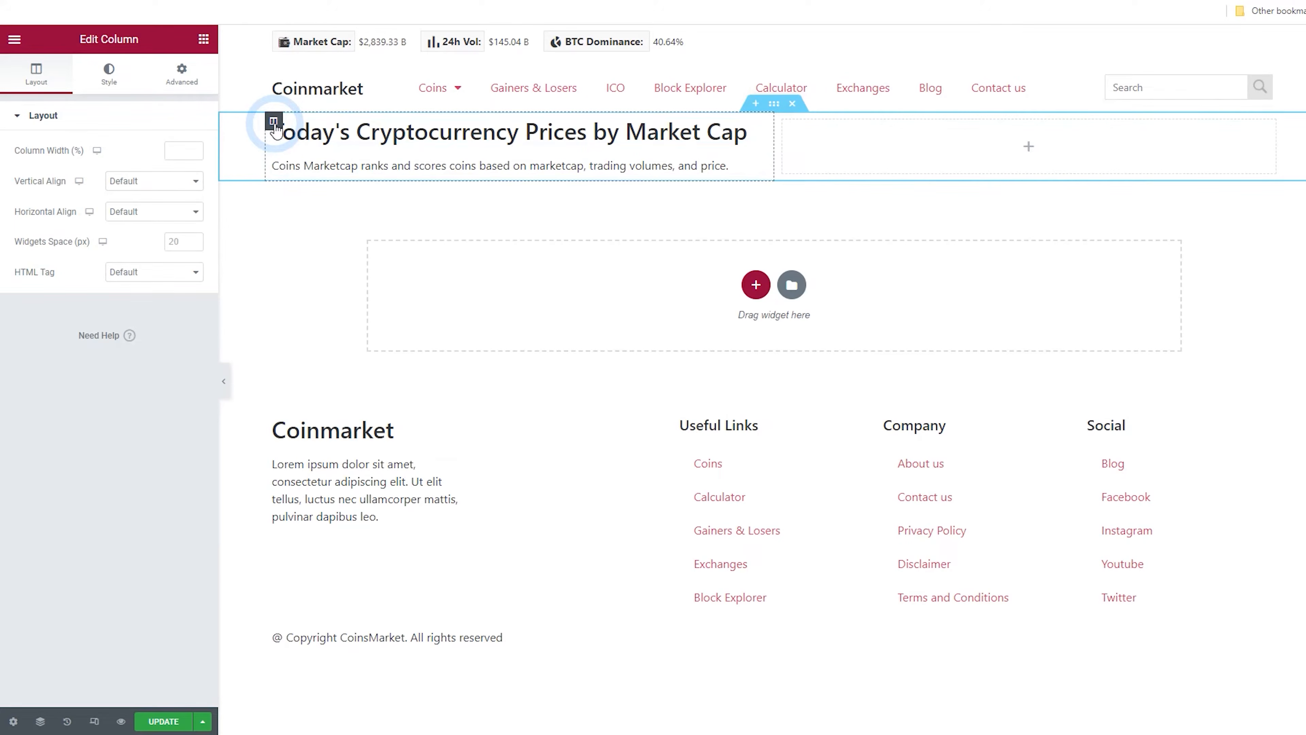
left_click(182, 74)
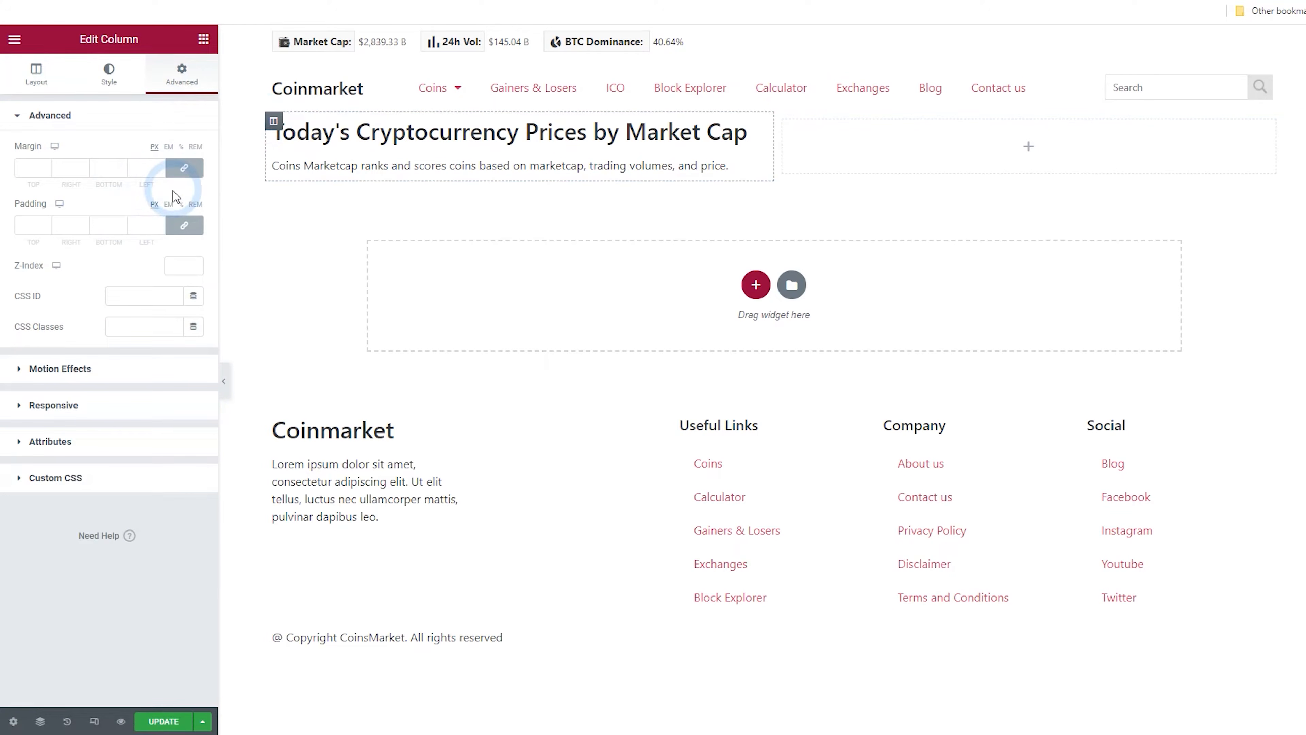
left_click(58, 218)
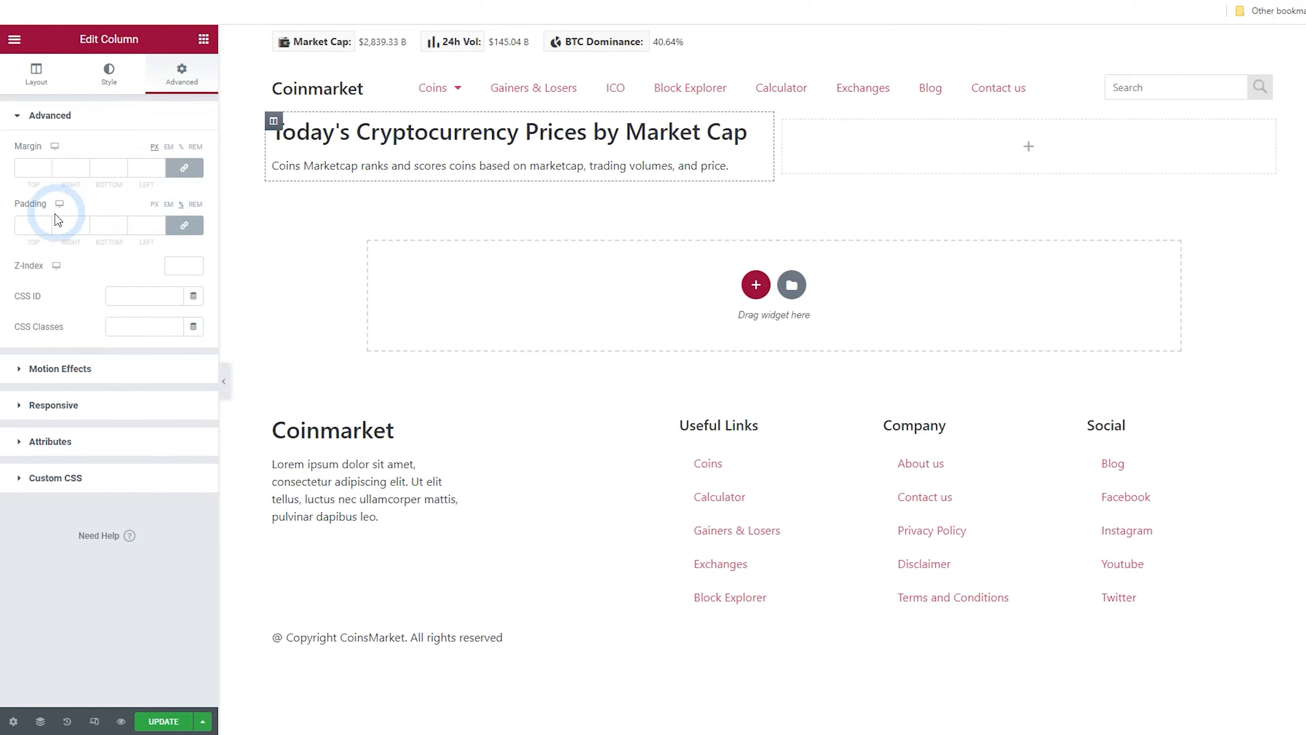
left_click(46, 222)
left_click(46, 223)
left_click(46, 223)
left_click(46, 222)
left_click(46, 223)
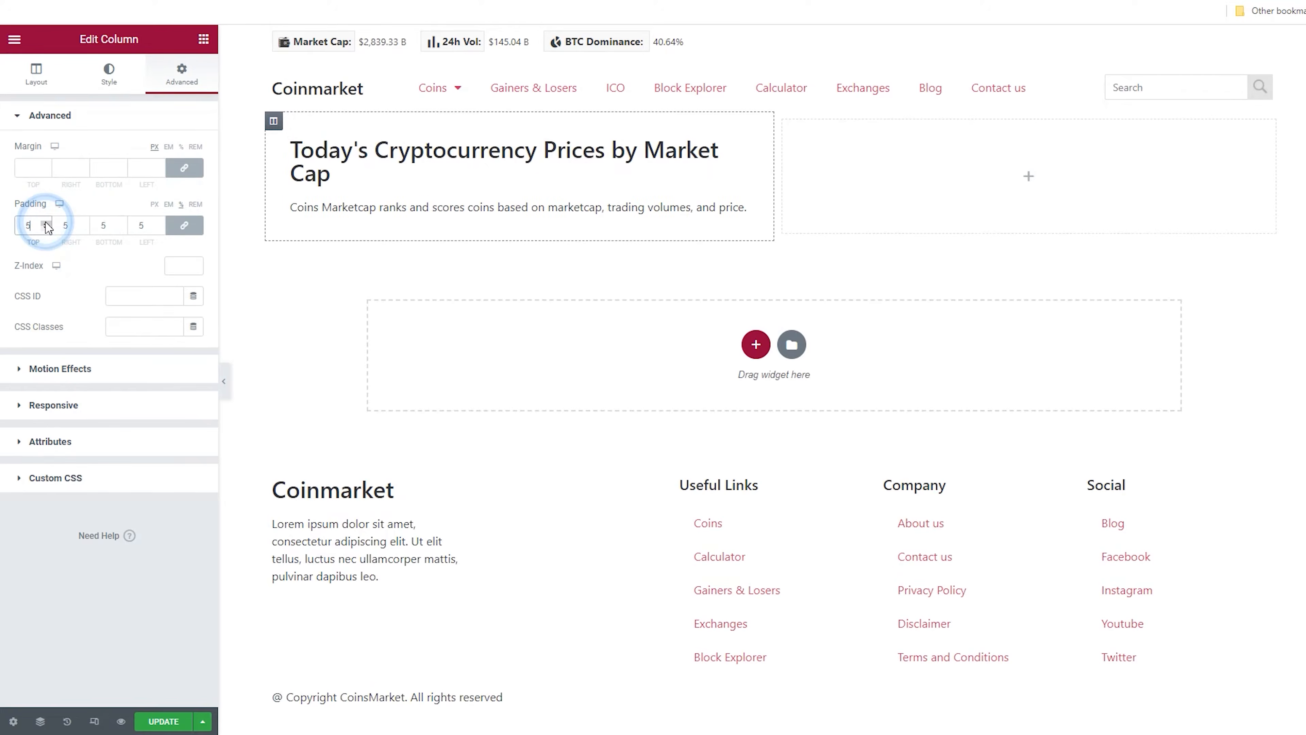
left_click(46, 223)
left_click(46, 223)
left_click(46, 222)
left_click(46, 223)
left_click(46, 223)
left_click(46, 222)
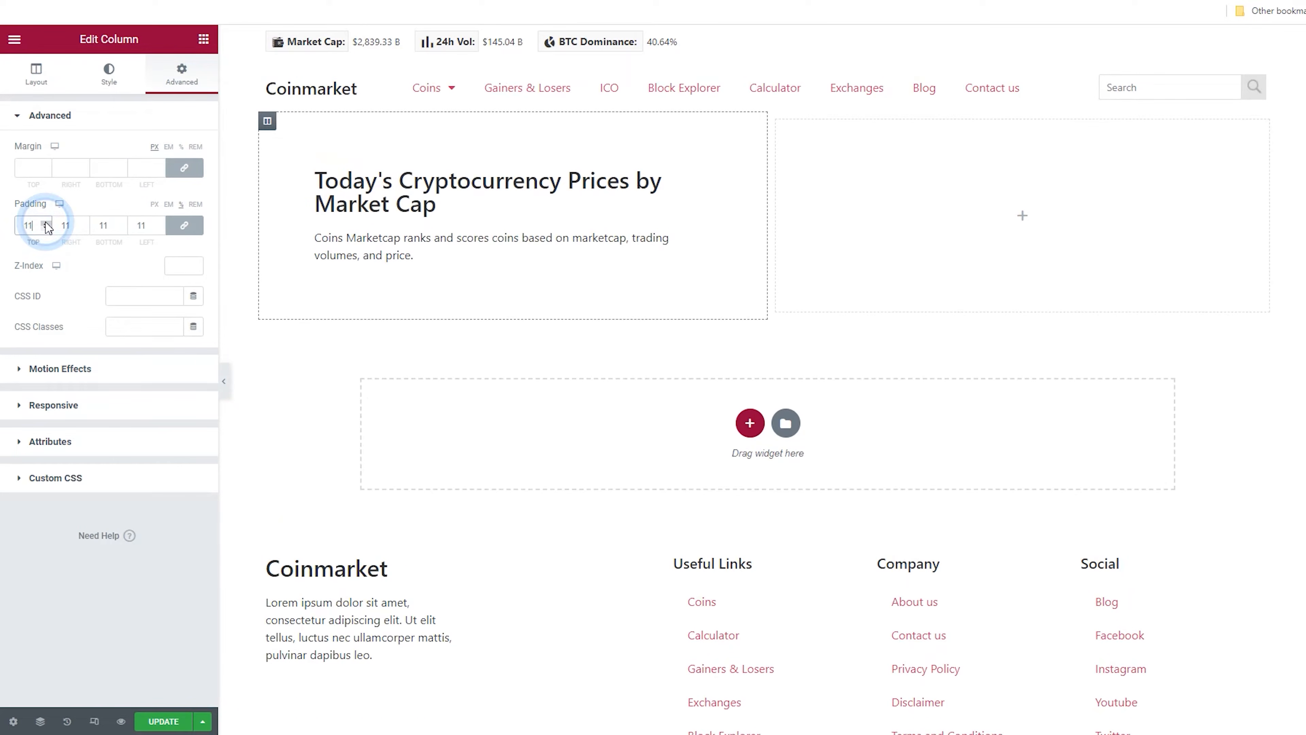
left_click(46, 223)
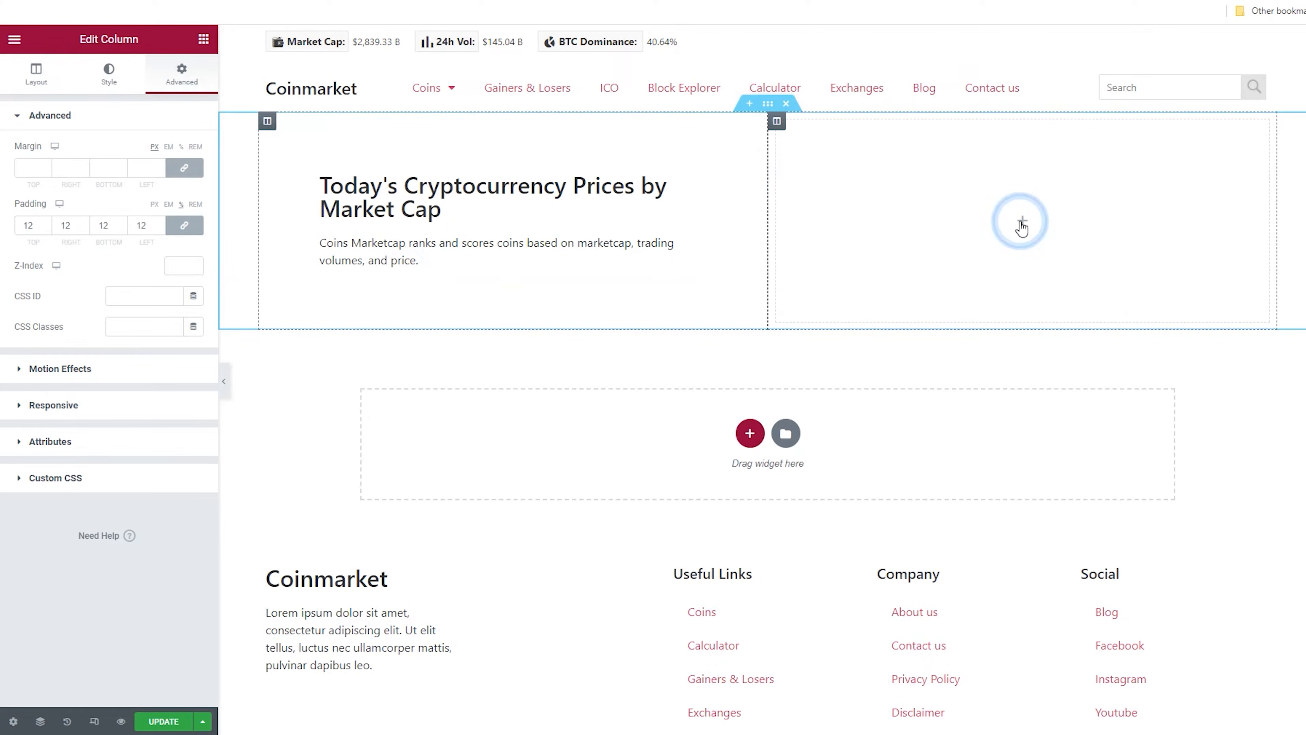
Add a Shortcode widget to the empty right column
left_click(1022, 222)
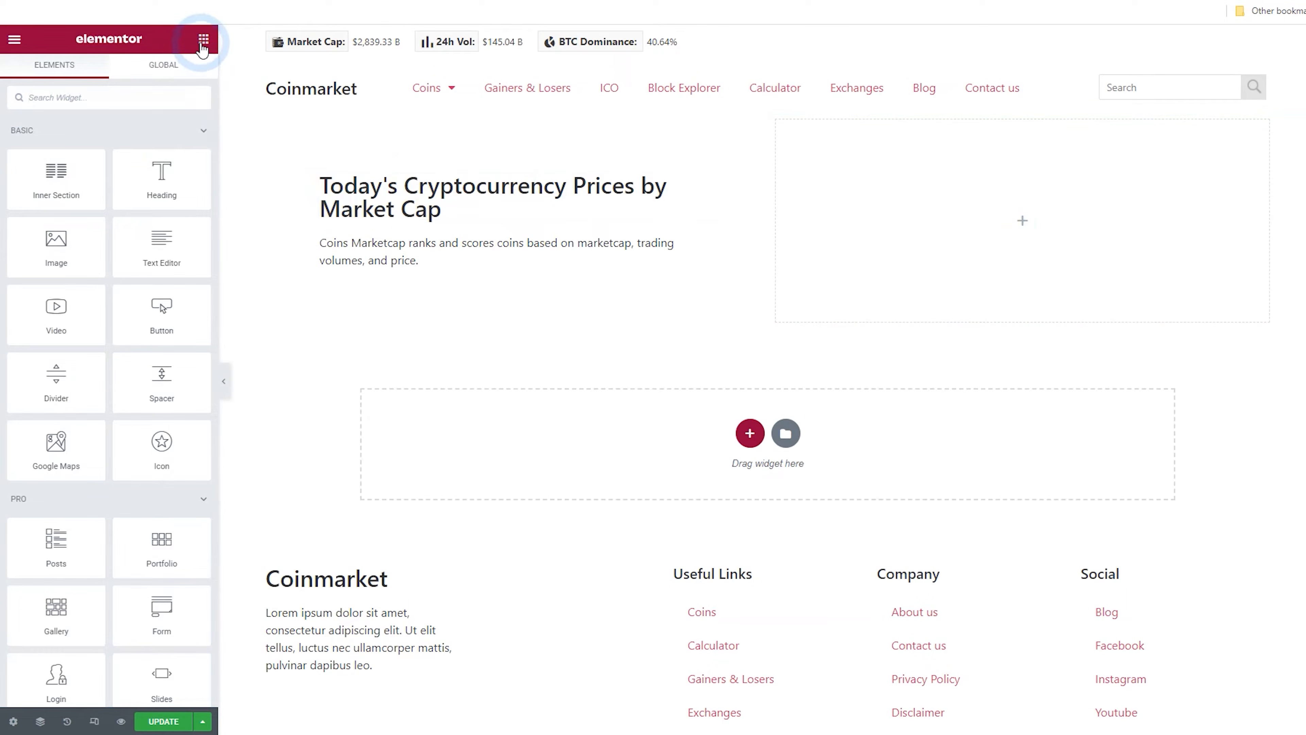
left_click(109, 94)
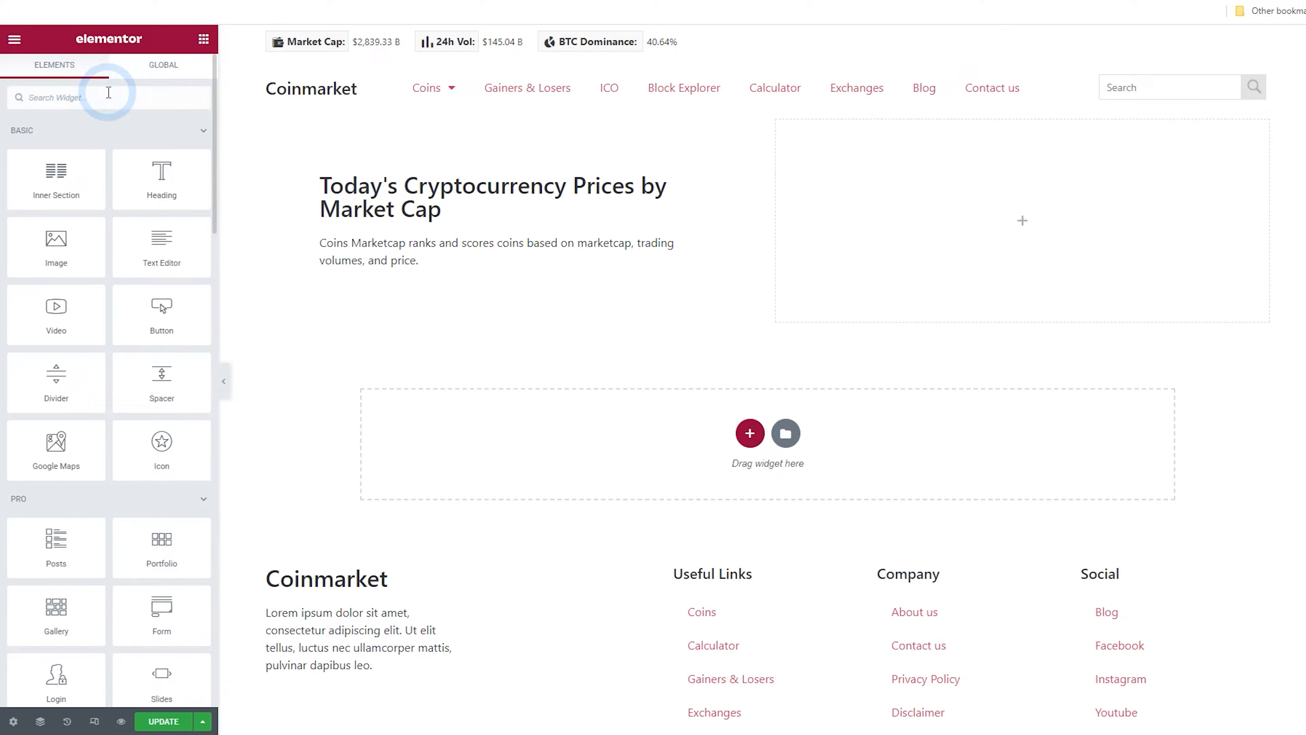
type("shortcode")
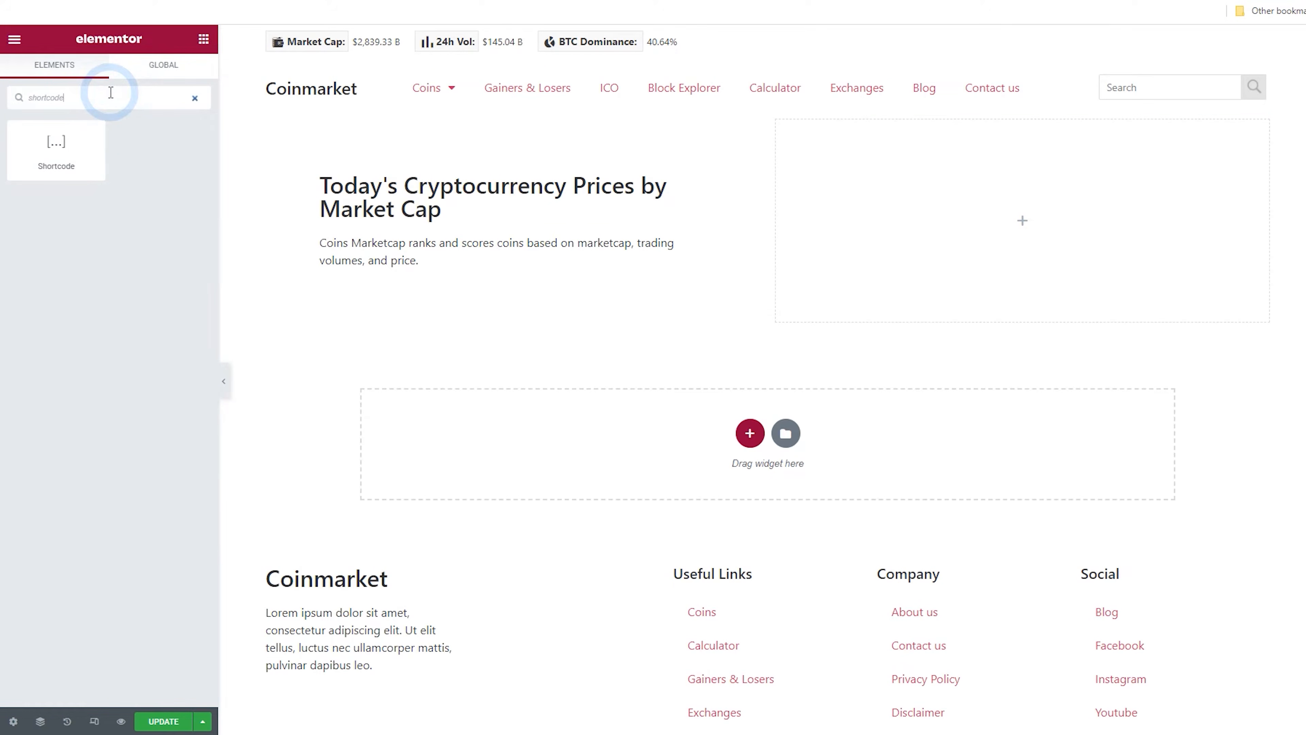
left_click_drag(62, 145, 964, 216)
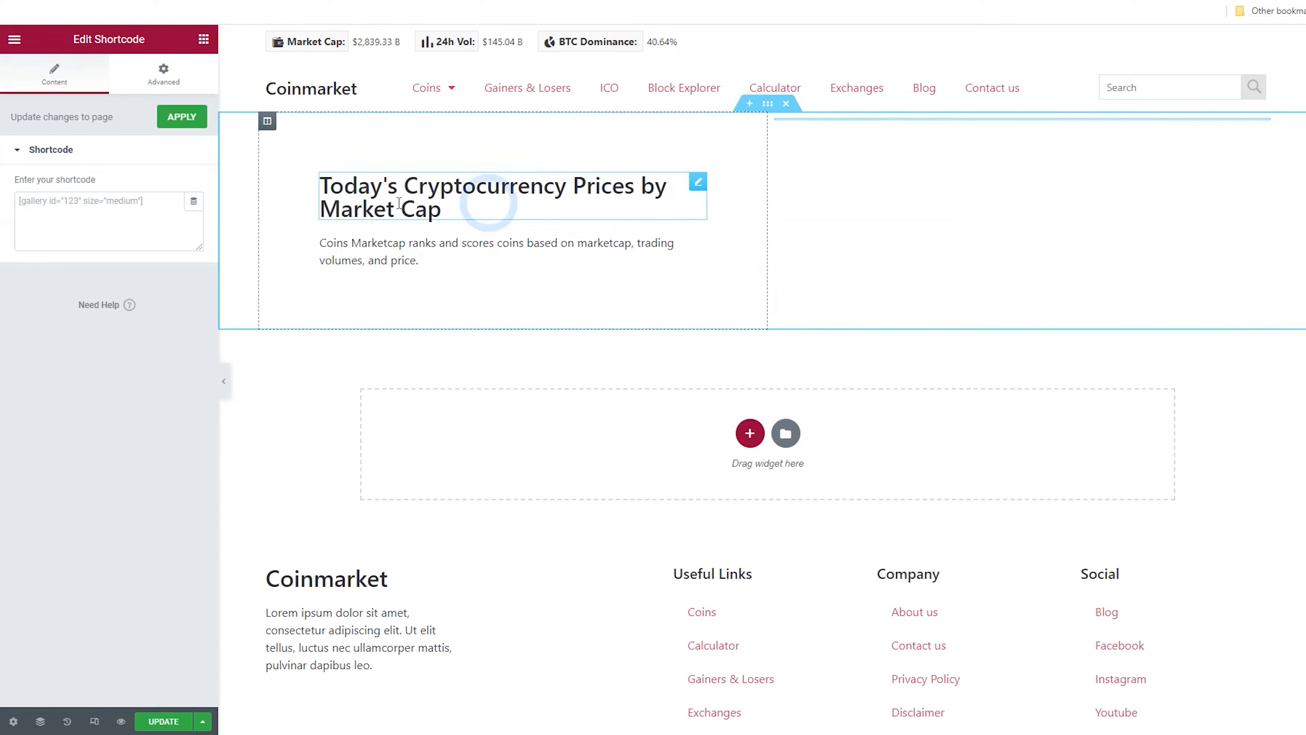
left_click(118, 212)
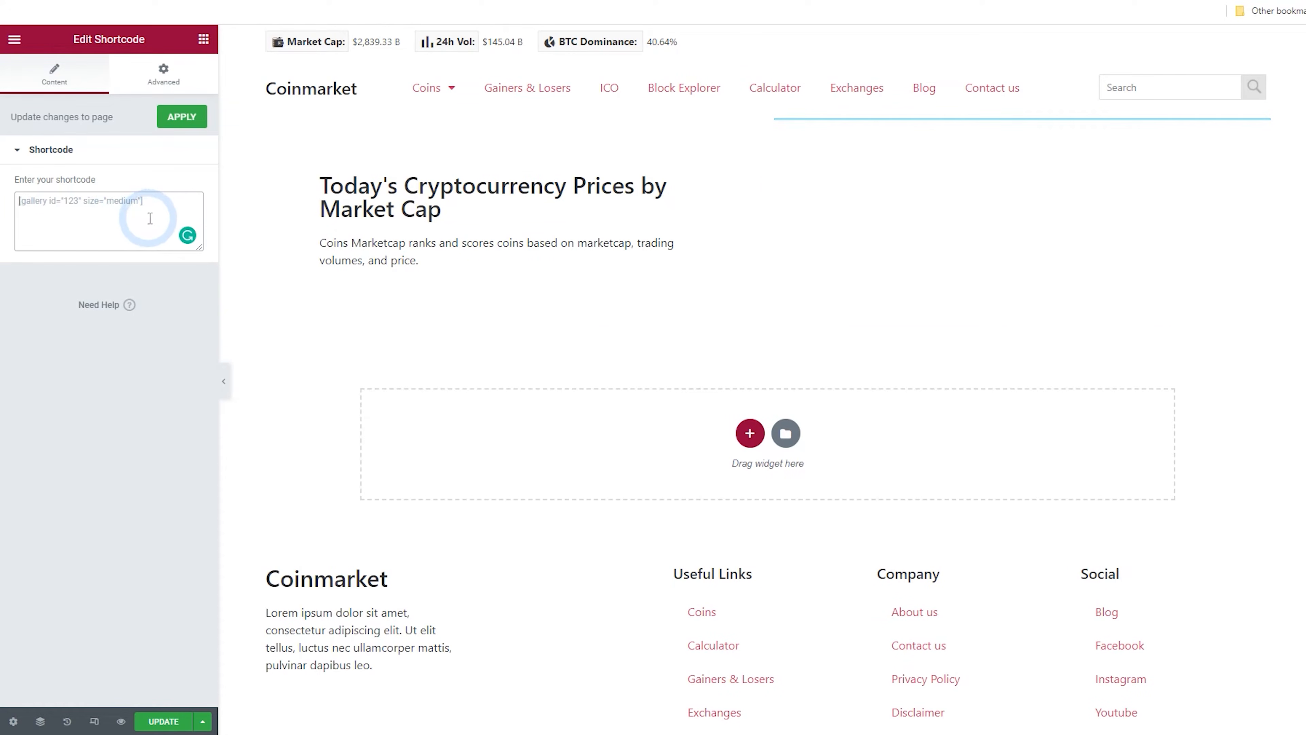
Start adding a new widget under Crypto Plugins in the dashboard
left_click(139, 129)
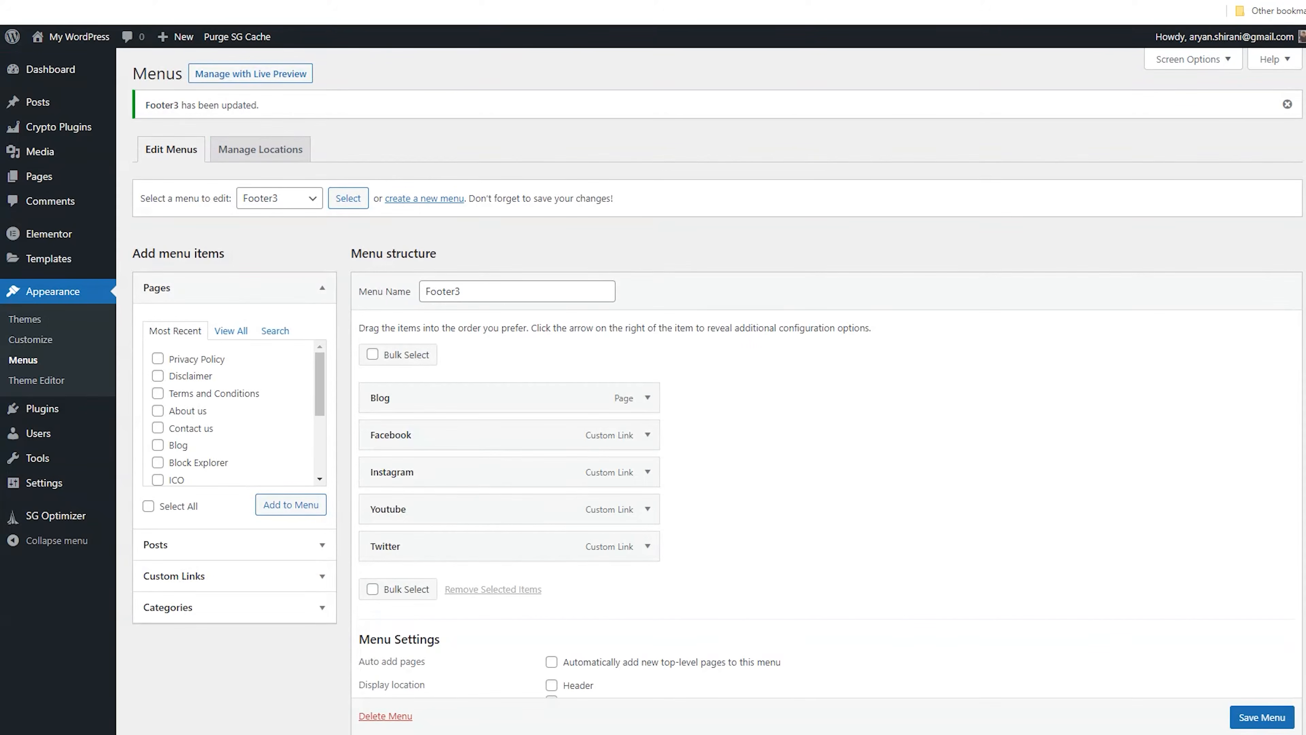
left_click(47, 133)
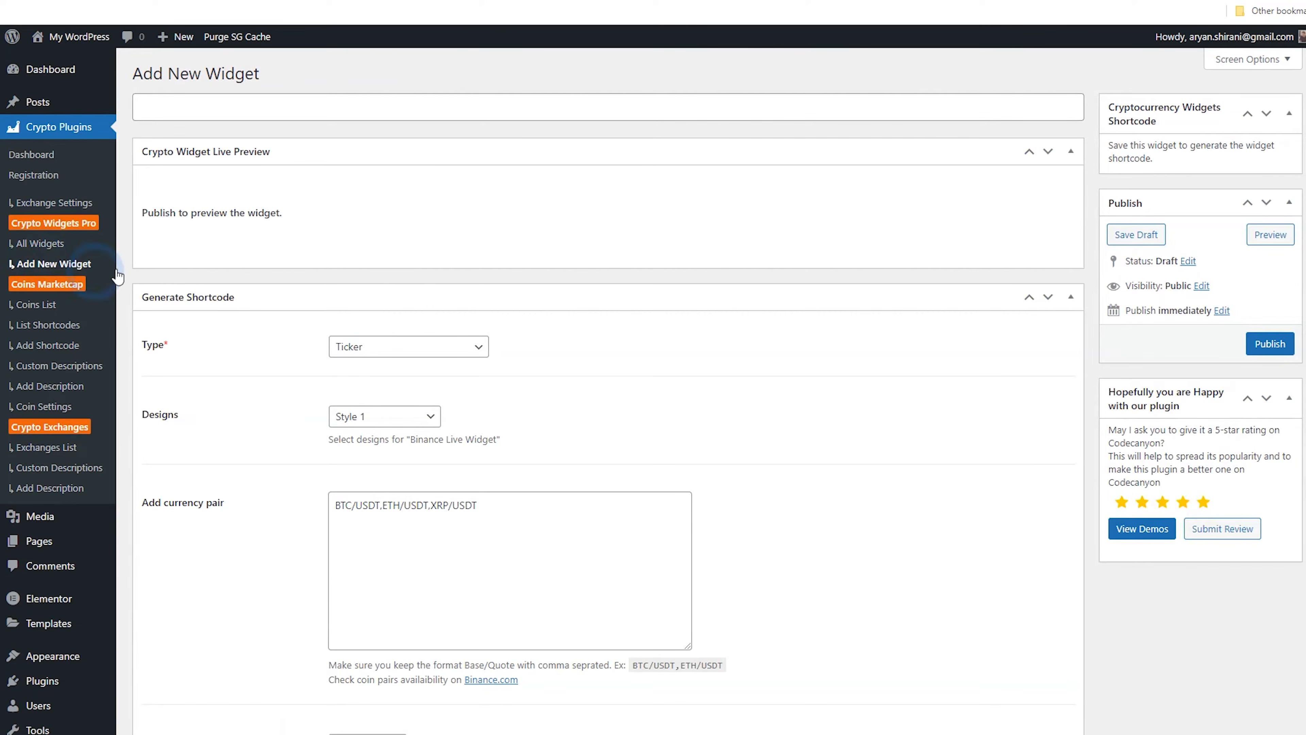
left_click(191, 118)
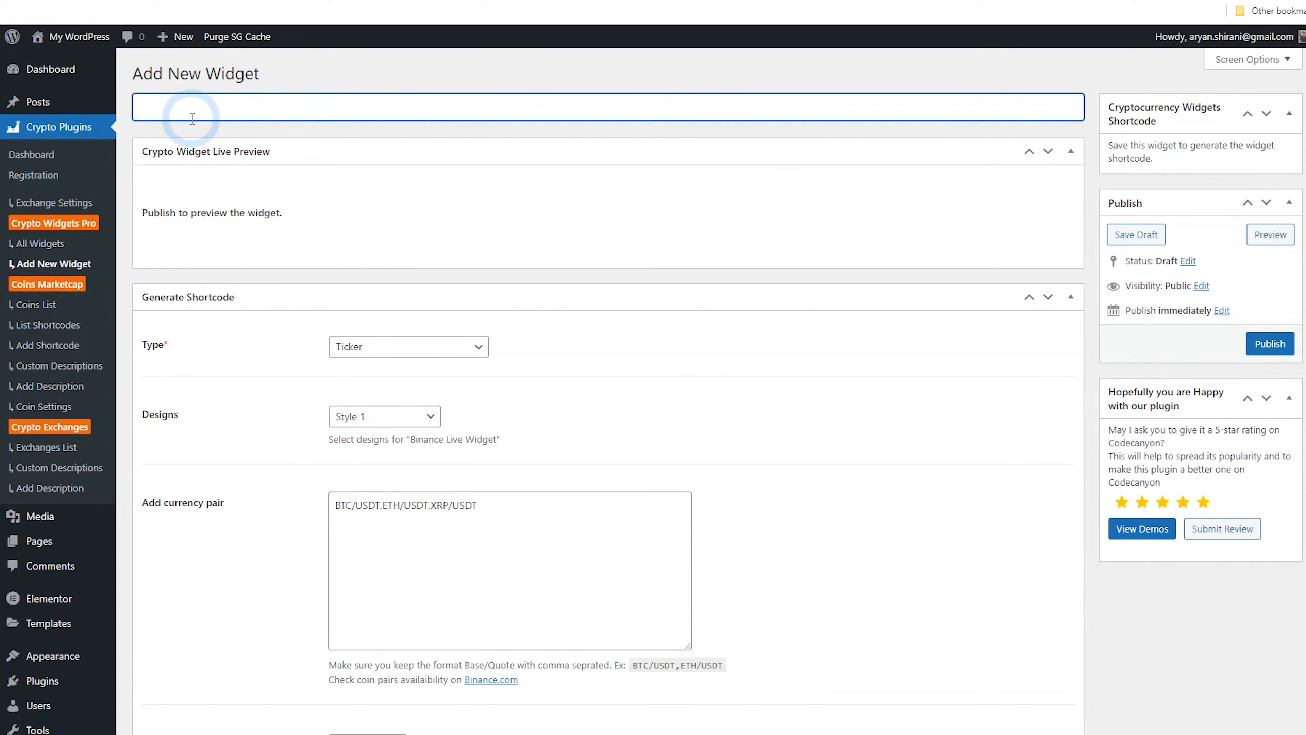
Title the new widget Newss Feed Top and set its type to News Feed
type("New")
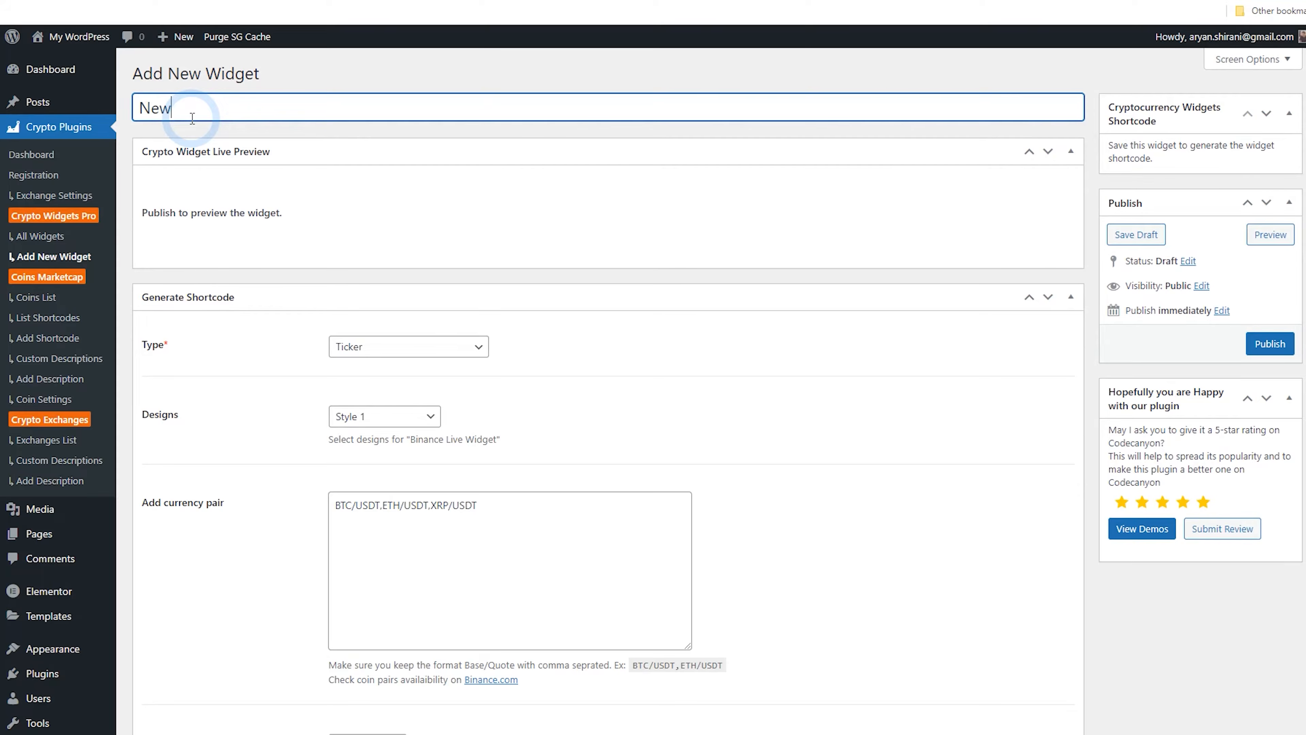
type("ss Feed Top")
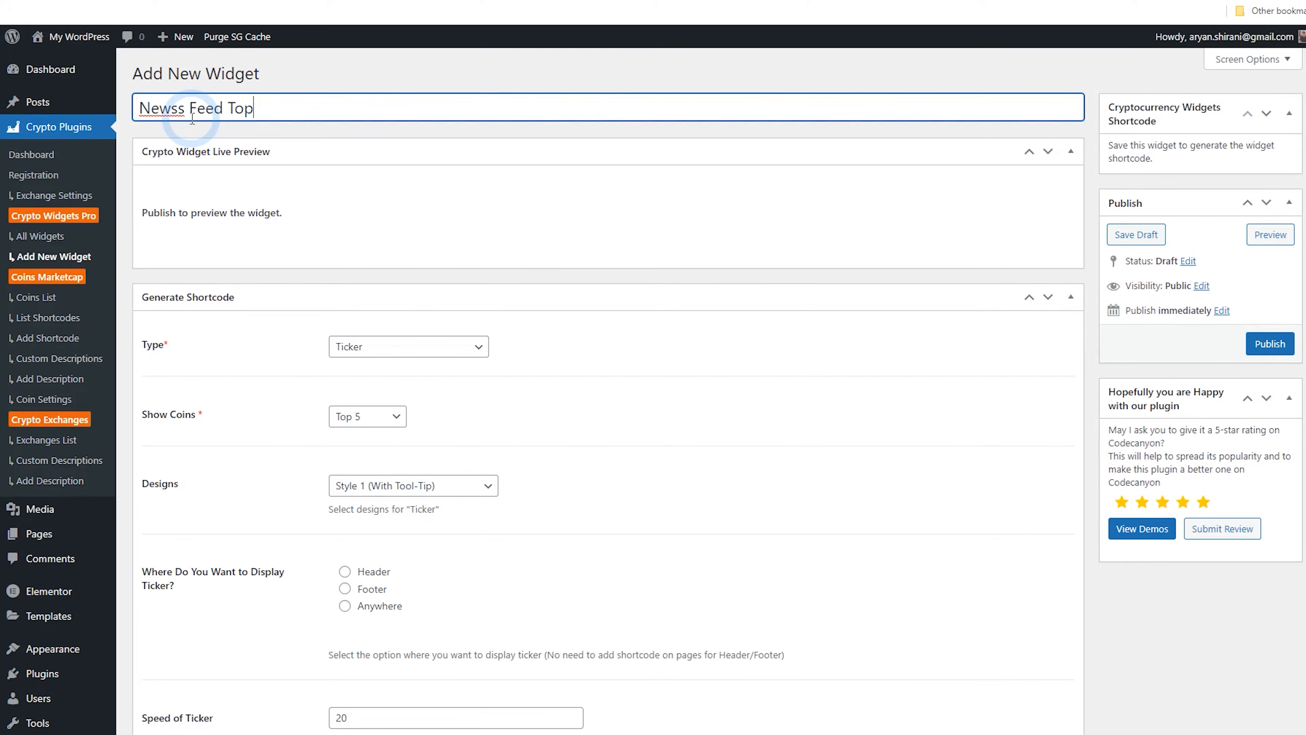
left_click(424, 353)
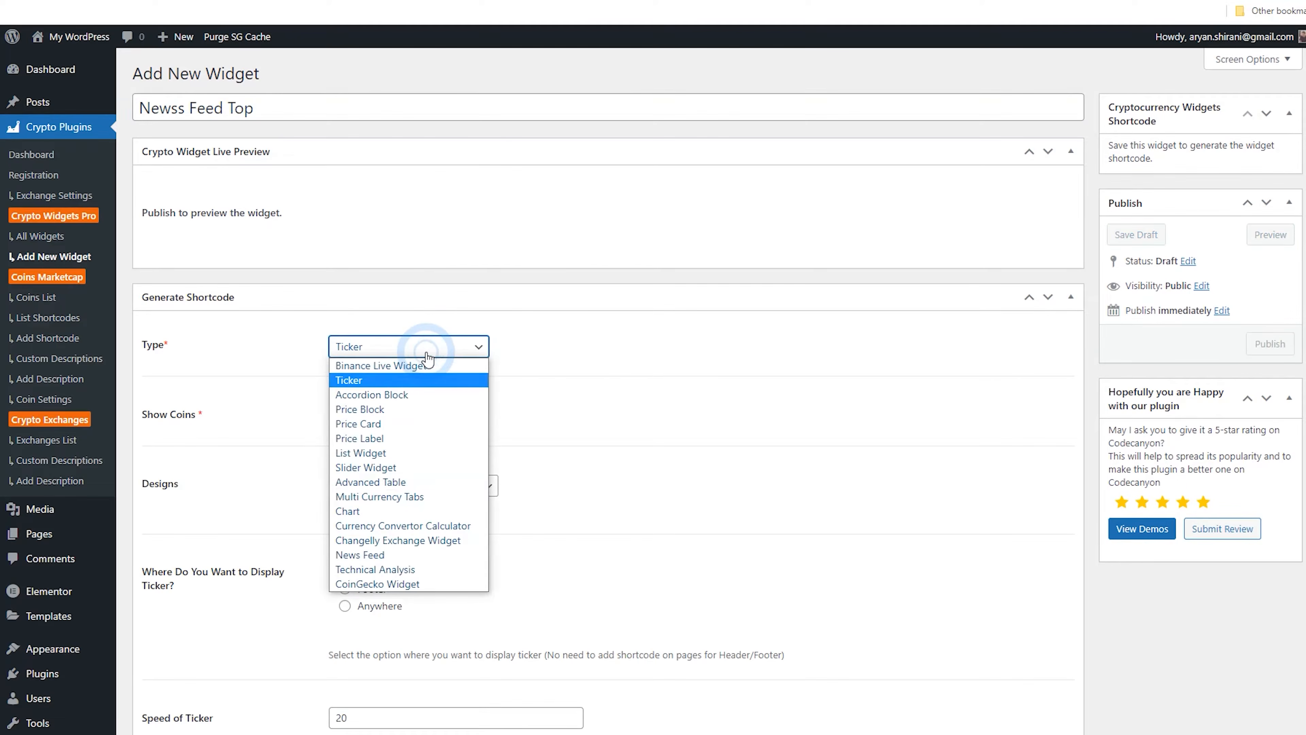
left_click(421, 555)
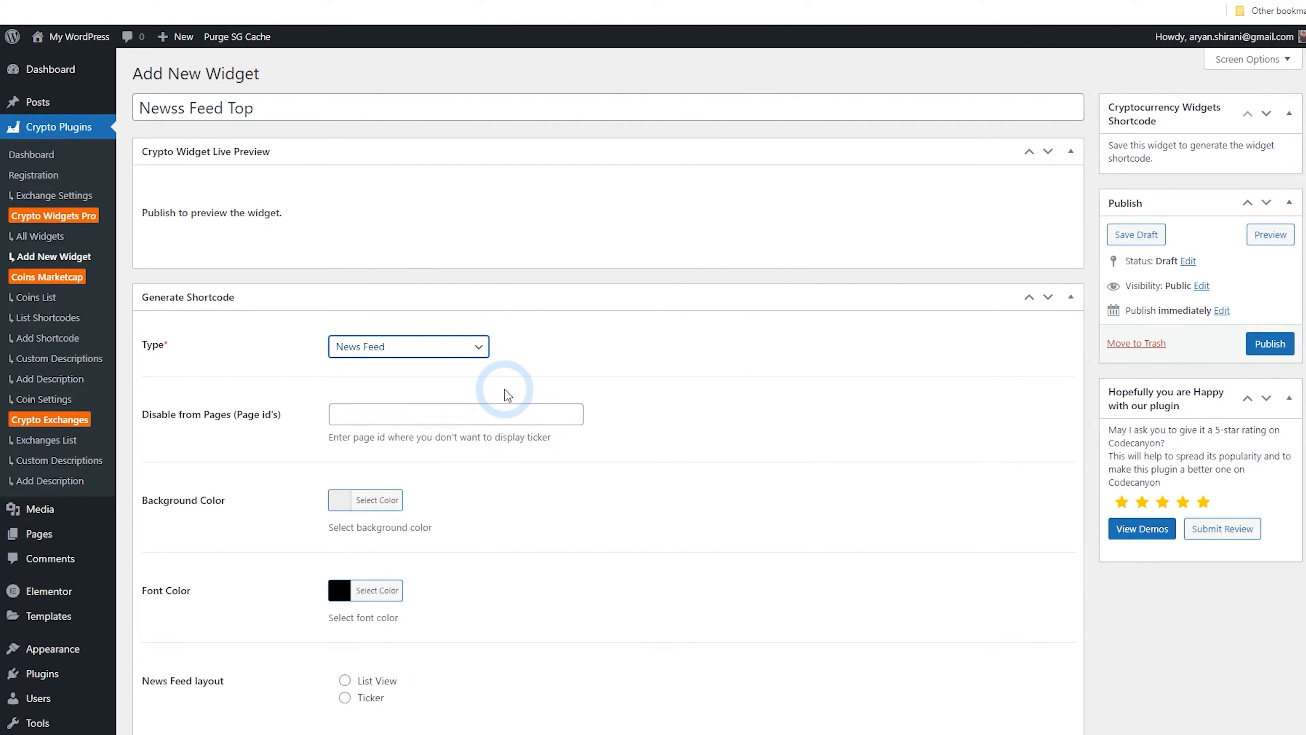
Set the news feed layout to Ticker
left_click(444, 415)
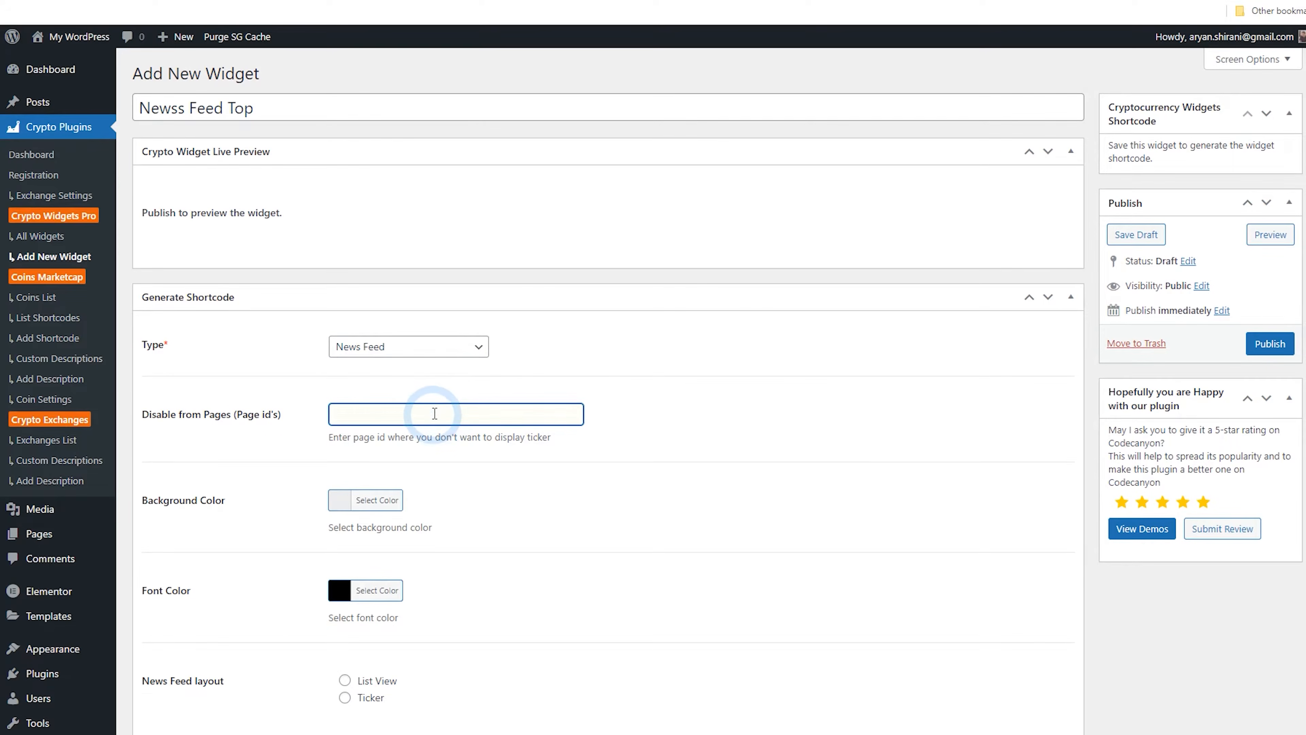
scroll(434, 414, "down", 1)
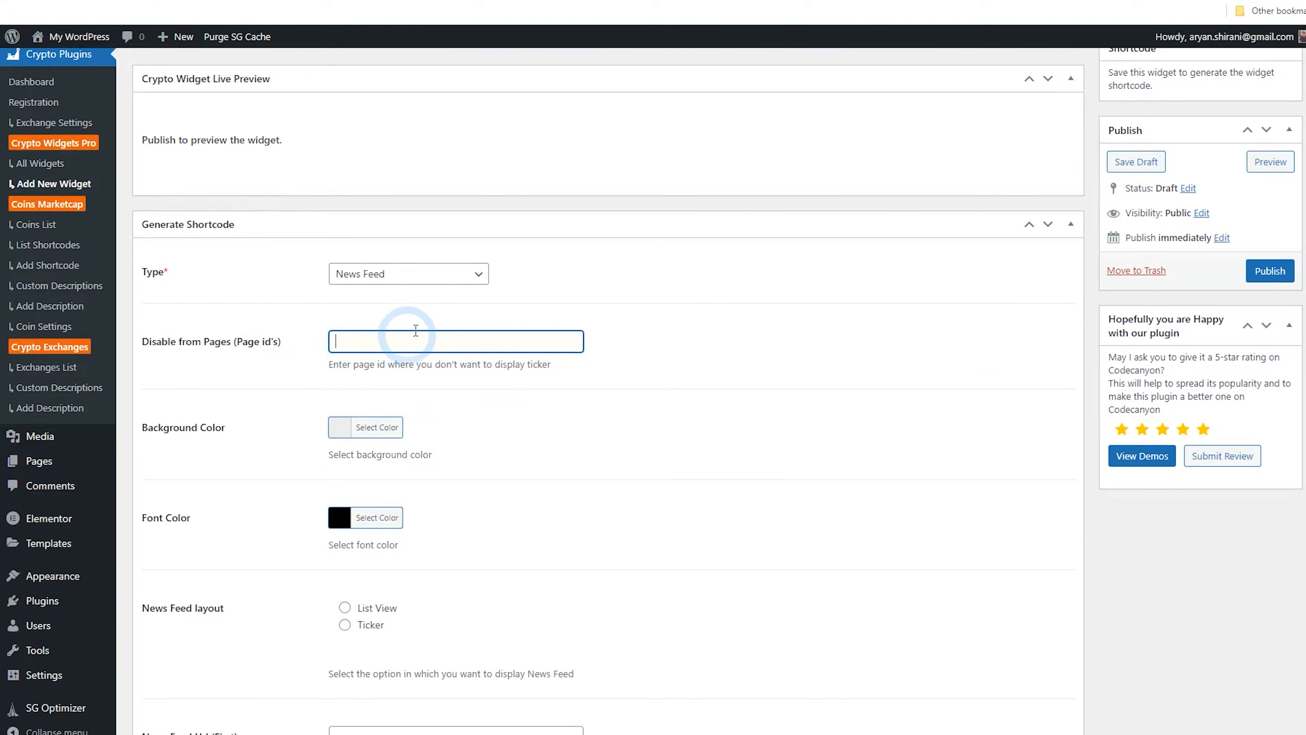
scroll(489, 375, "down", 2)
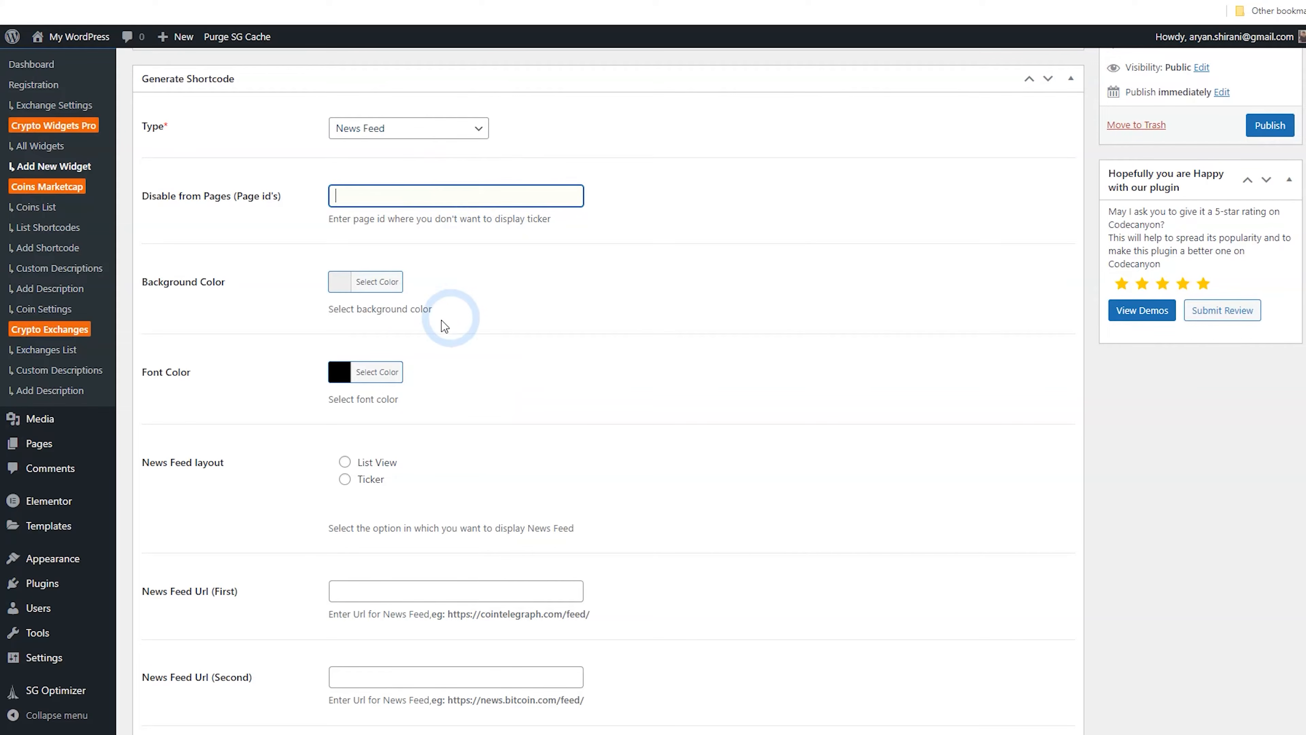
left_click(345, 288)
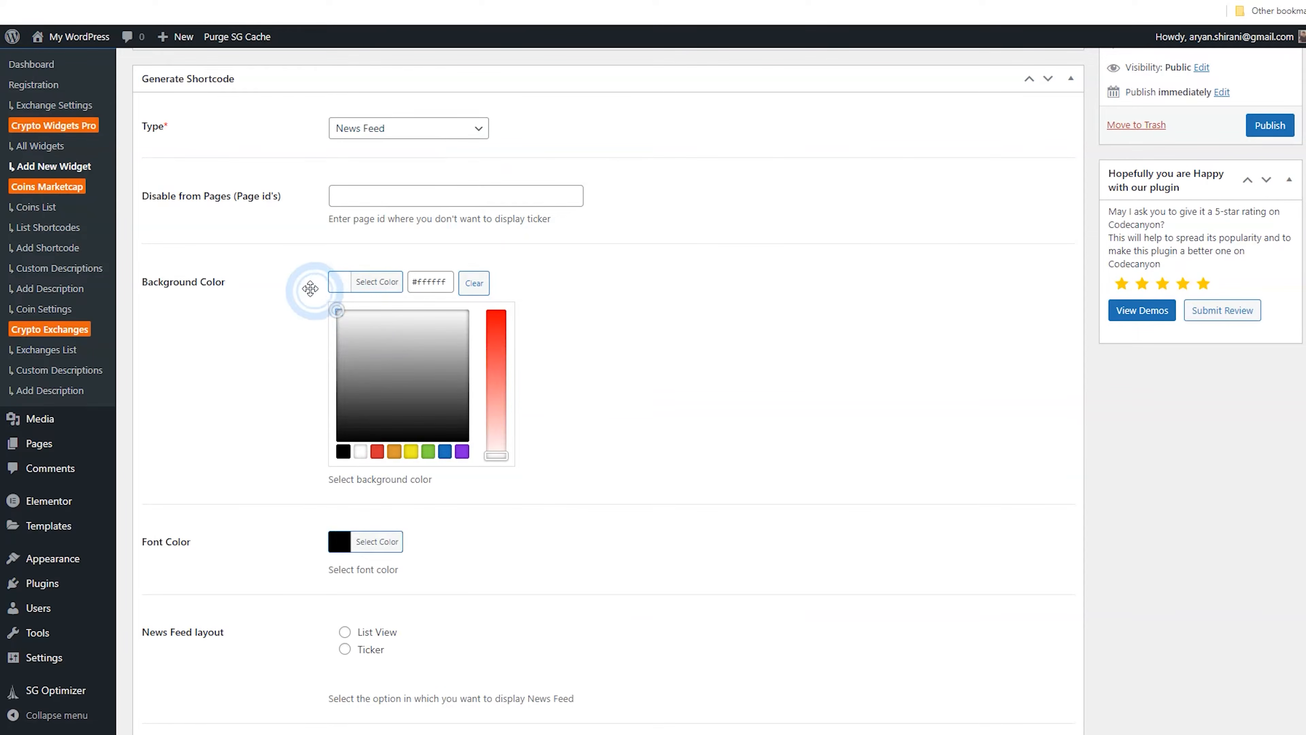
left_click(293, 304)
scroll(284, 302, "down", 3)
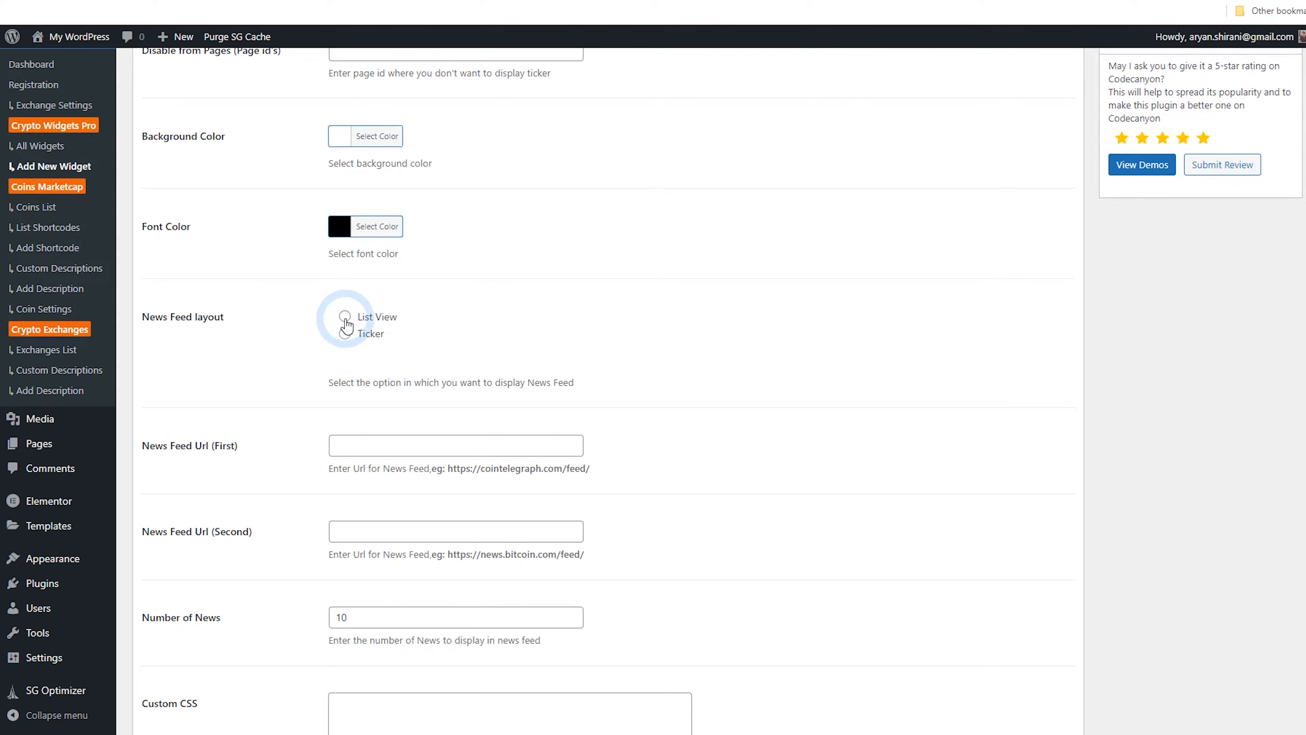
left_click(345, 334)
scroll(288, 357, "down", 3)
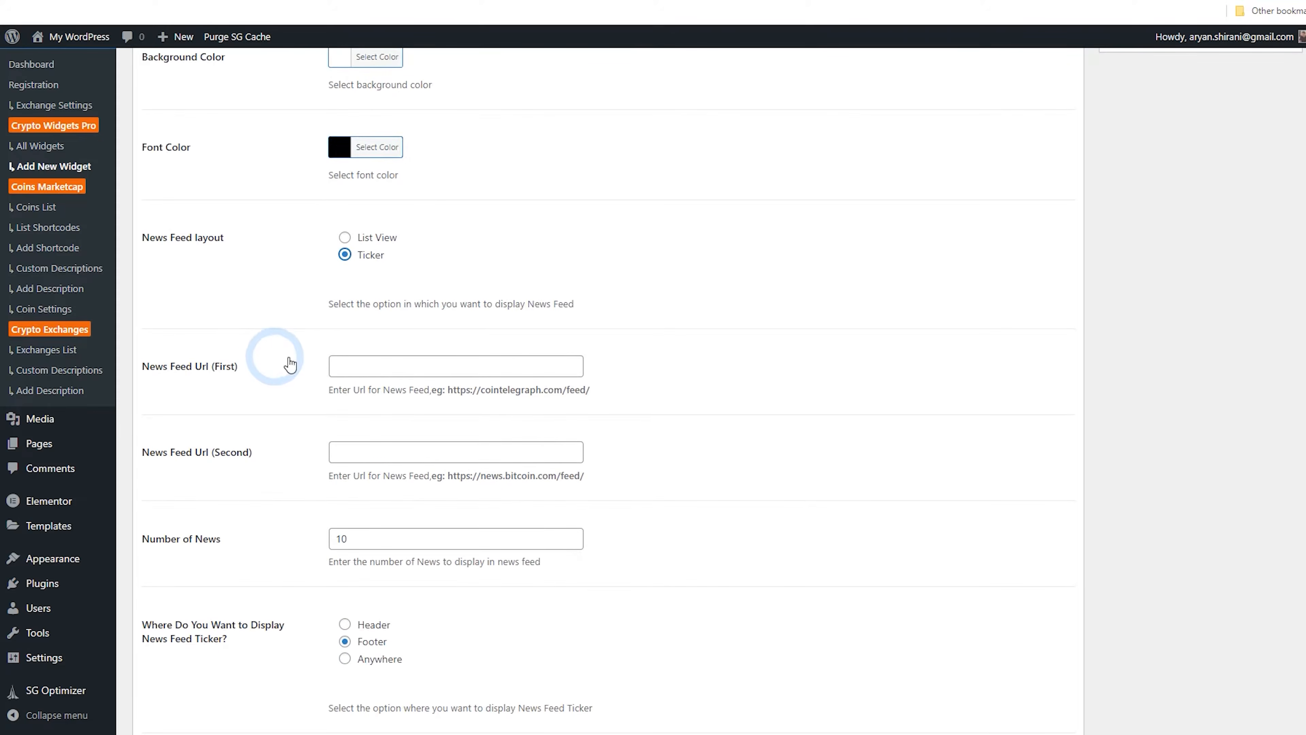
scroll(301, 337, "down", 2)
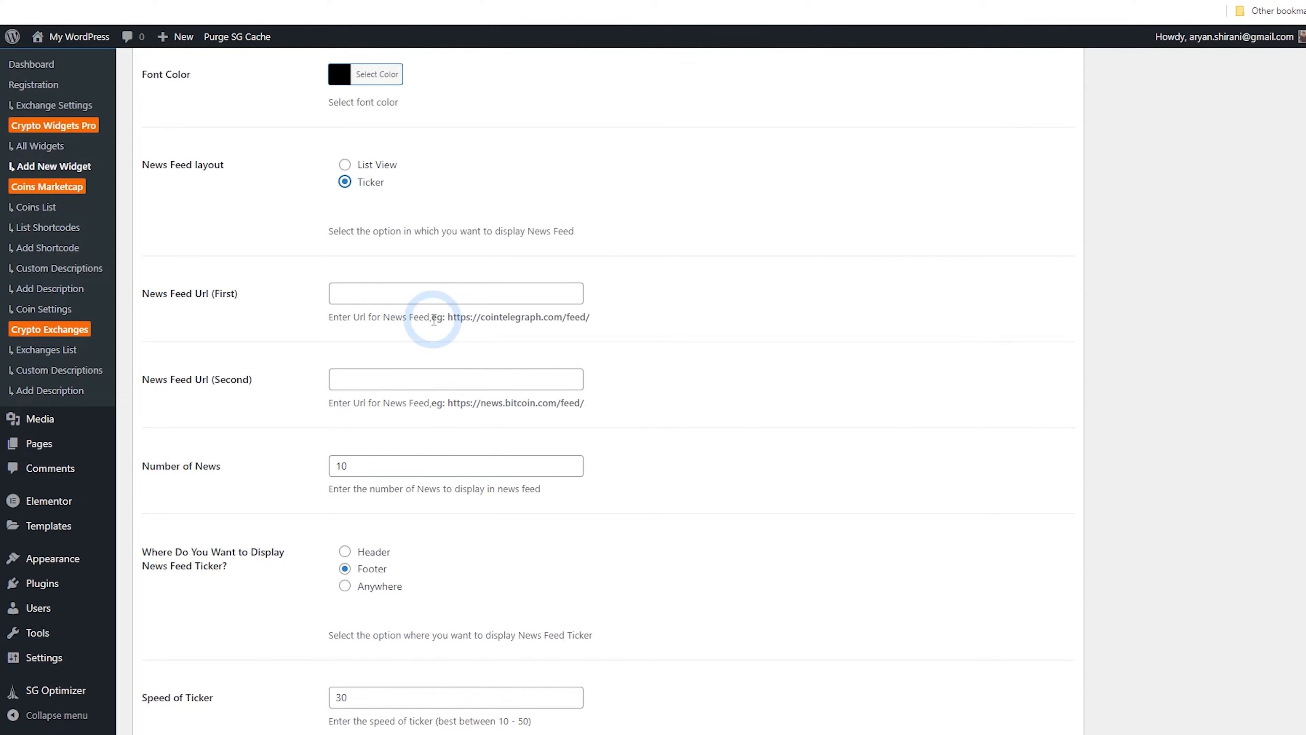
left_click_drag(451, 319, 594, 320)
right_click(571, 315)
left_click(592, 327)
left_click(540, 293)
right_click(537, 301)
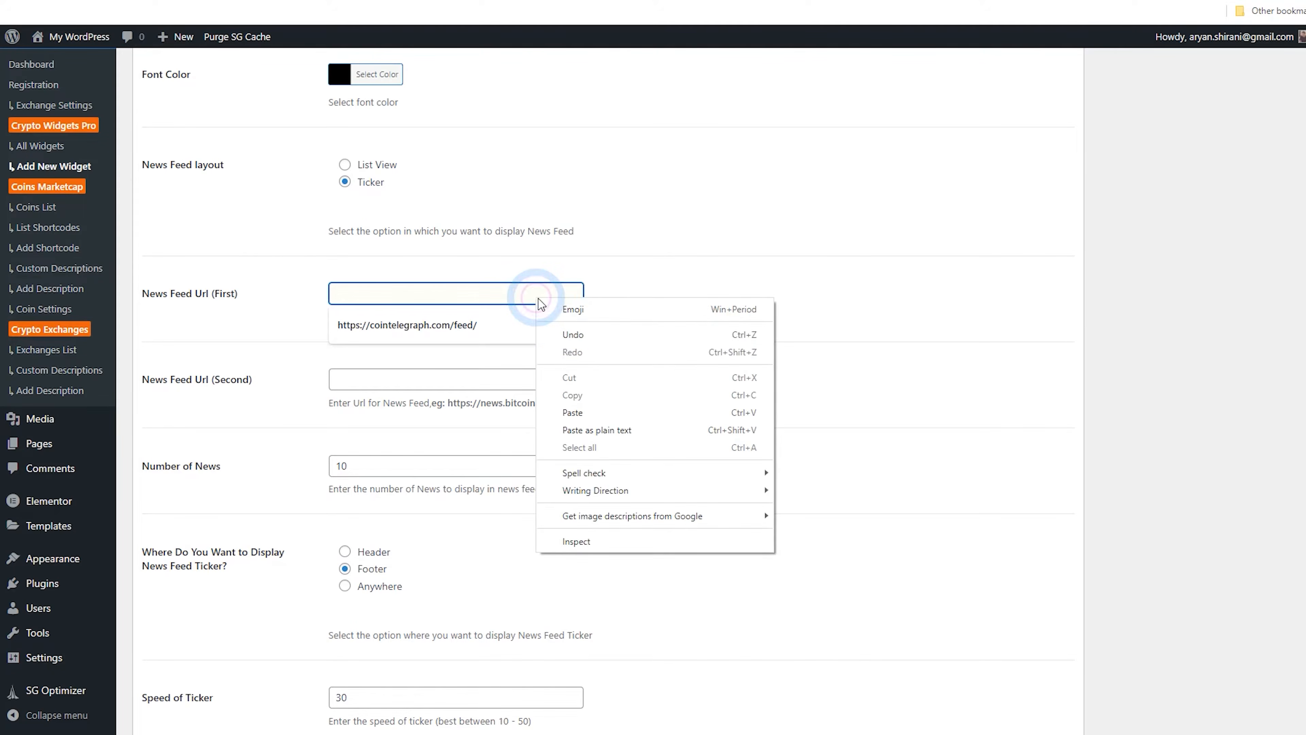
left_click(592, 412)
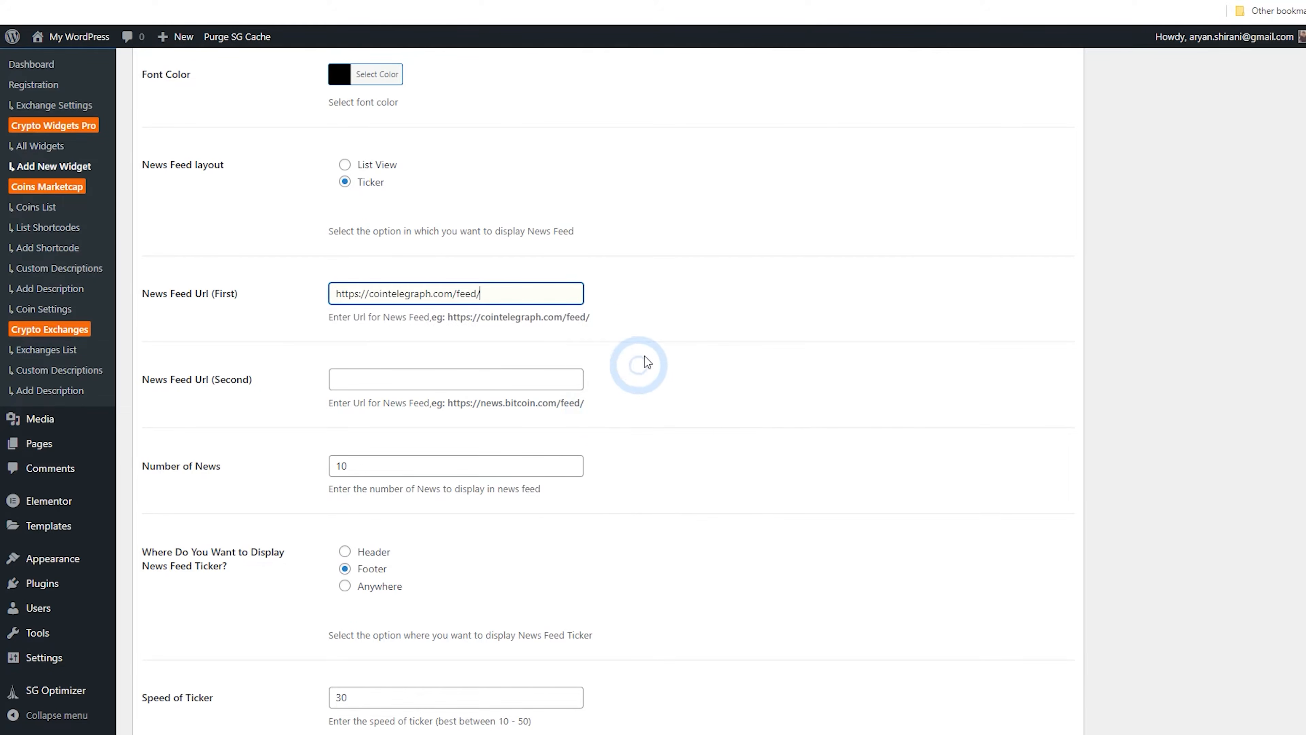
left_click_drag(451, 403, 583, 403)
right_click(562, 406)
left_click(585, 417)
left_click(529, 385)
right_click(529, 386)
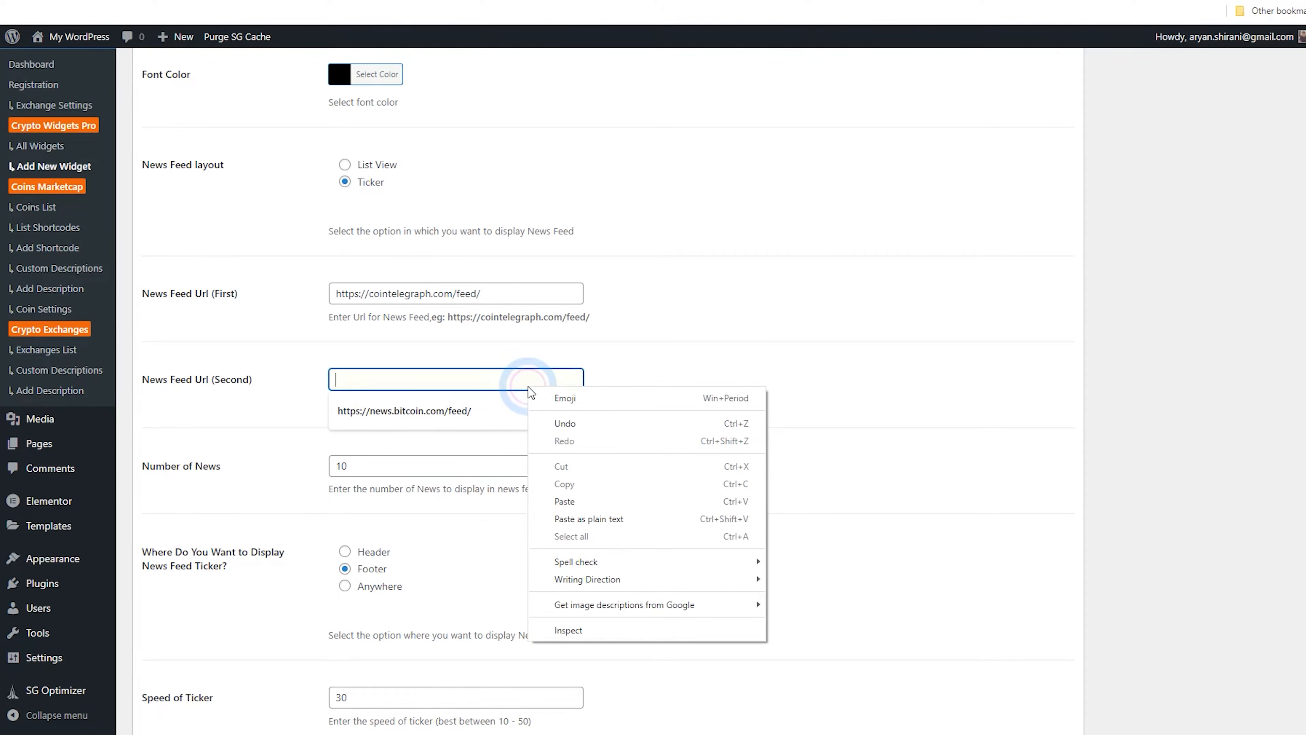
left_click(603, 499)
Set the news feed ticker display location to Anywhere
scroll(643, 380, "down", 3)
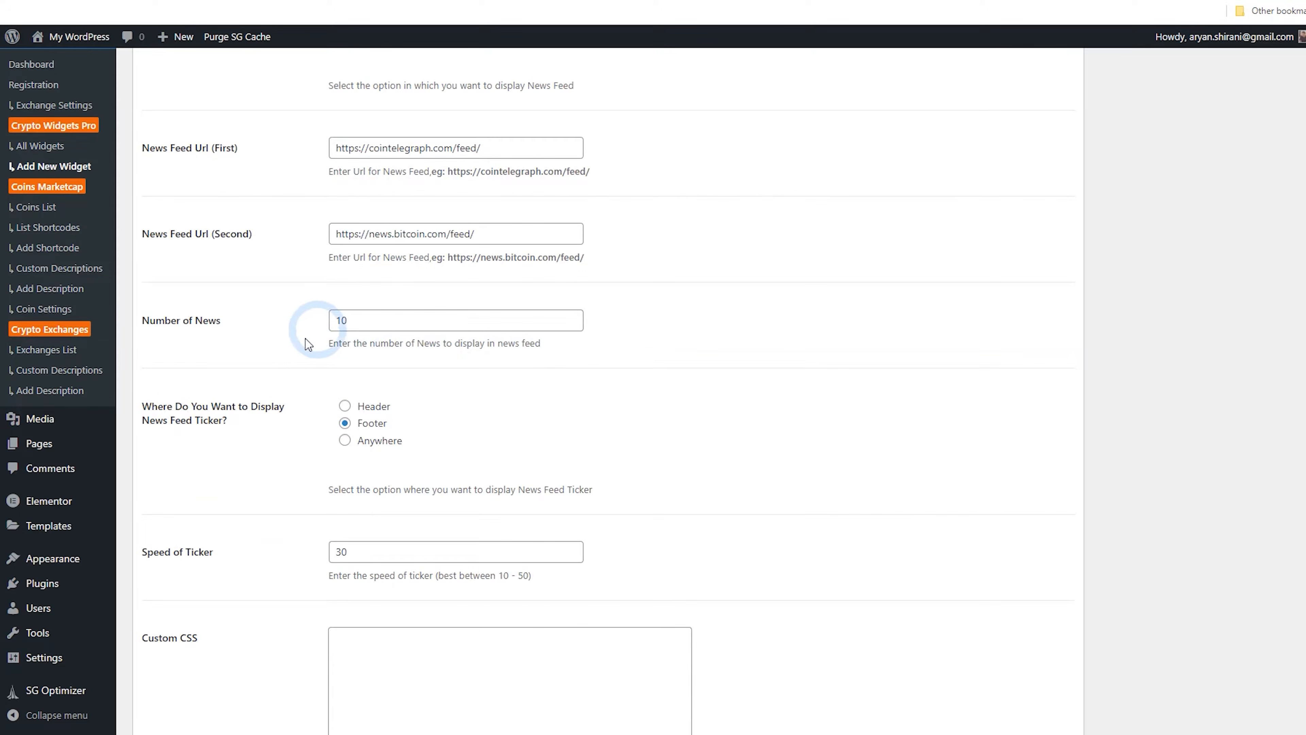
scroll(293, 368, "down", 2)
scroll(292, 369, "down", 1)
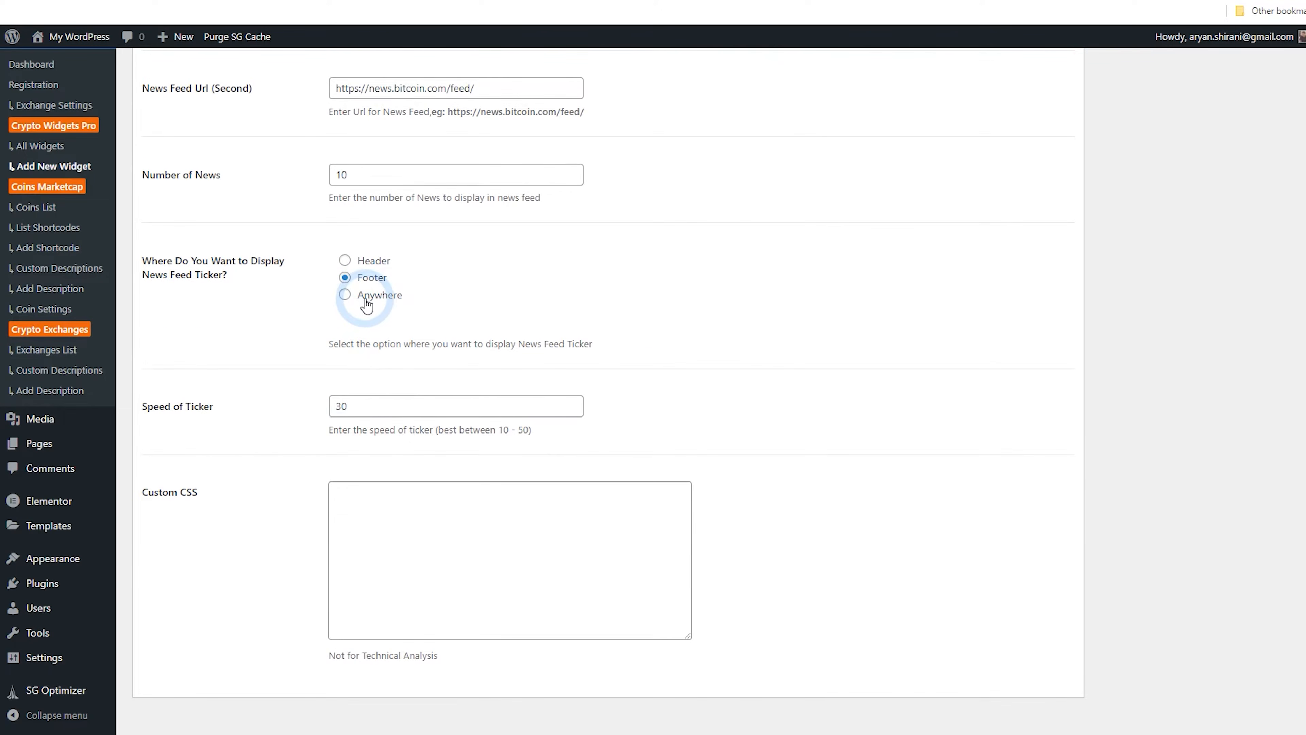
left_click(344, 300)
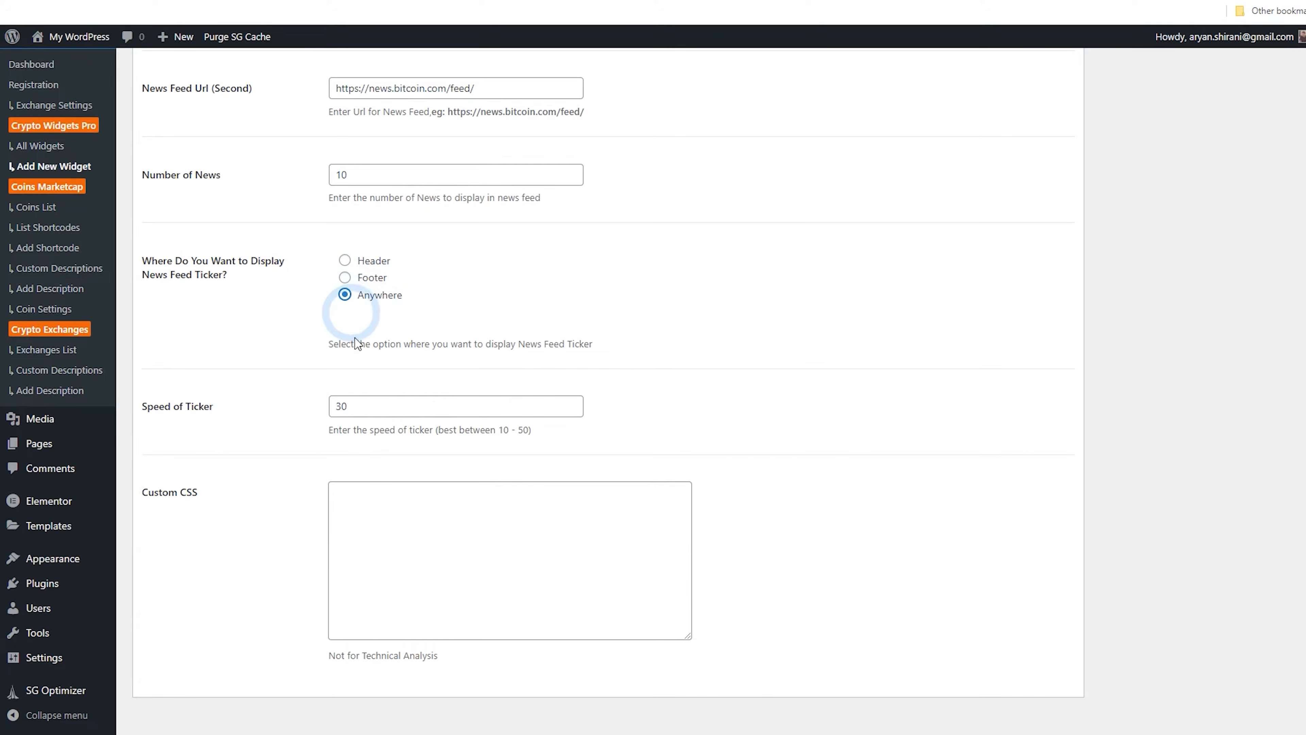
Publish the Newss Feed Top widget
scroll(278, 371, "down", 1)
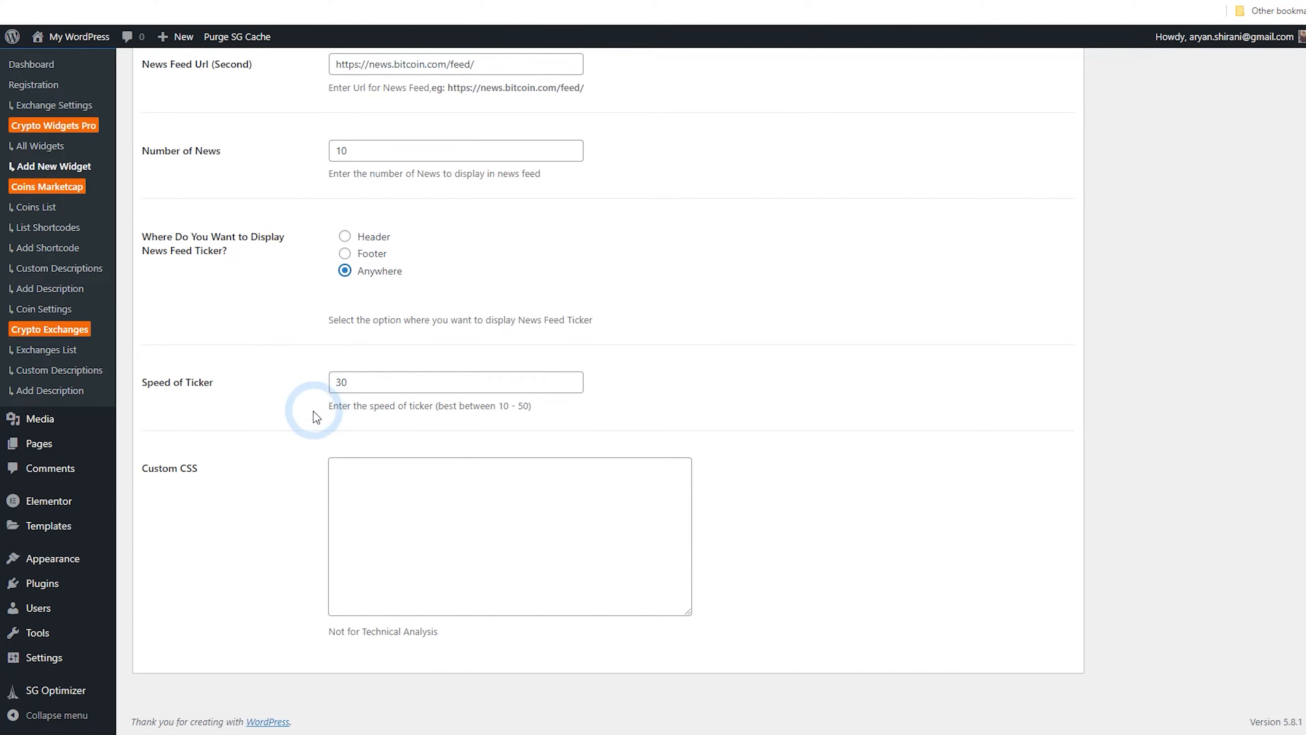
left_click(350, 463)
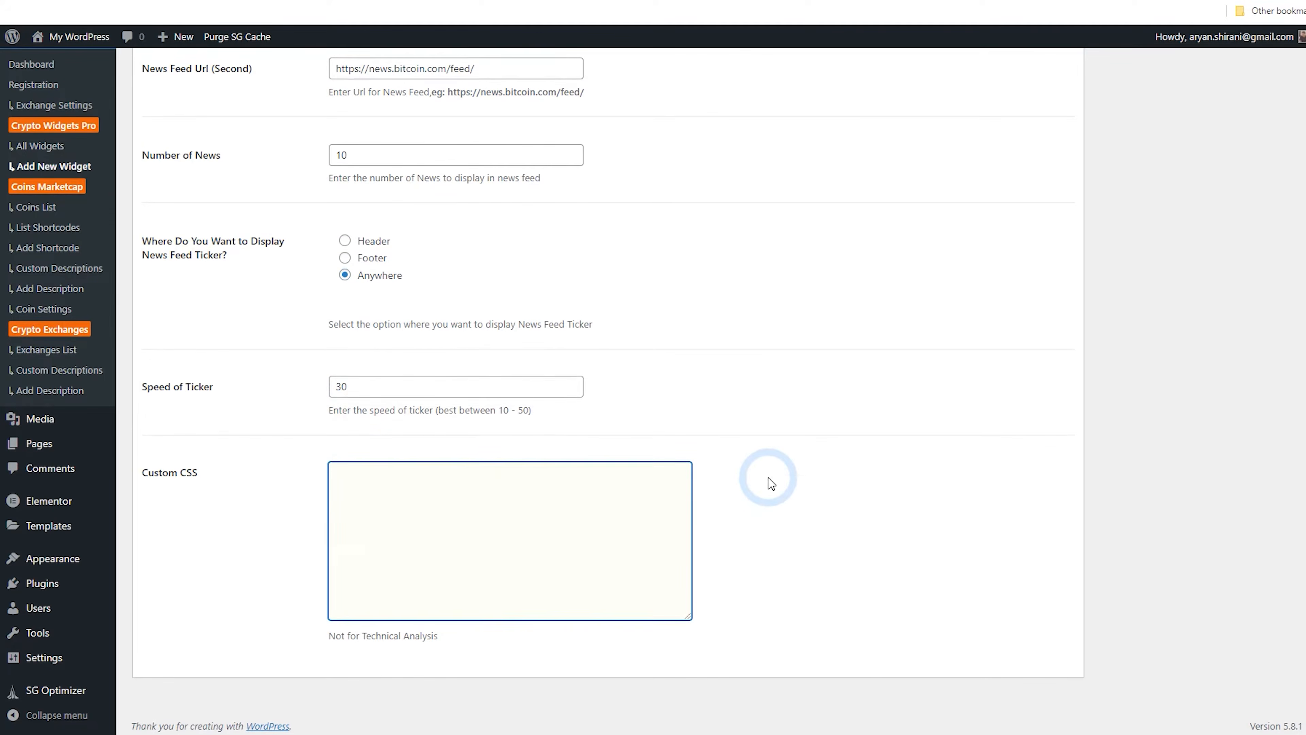
scroll(767, 476, "up", 10)
scroll(773, 481, "up", 8)
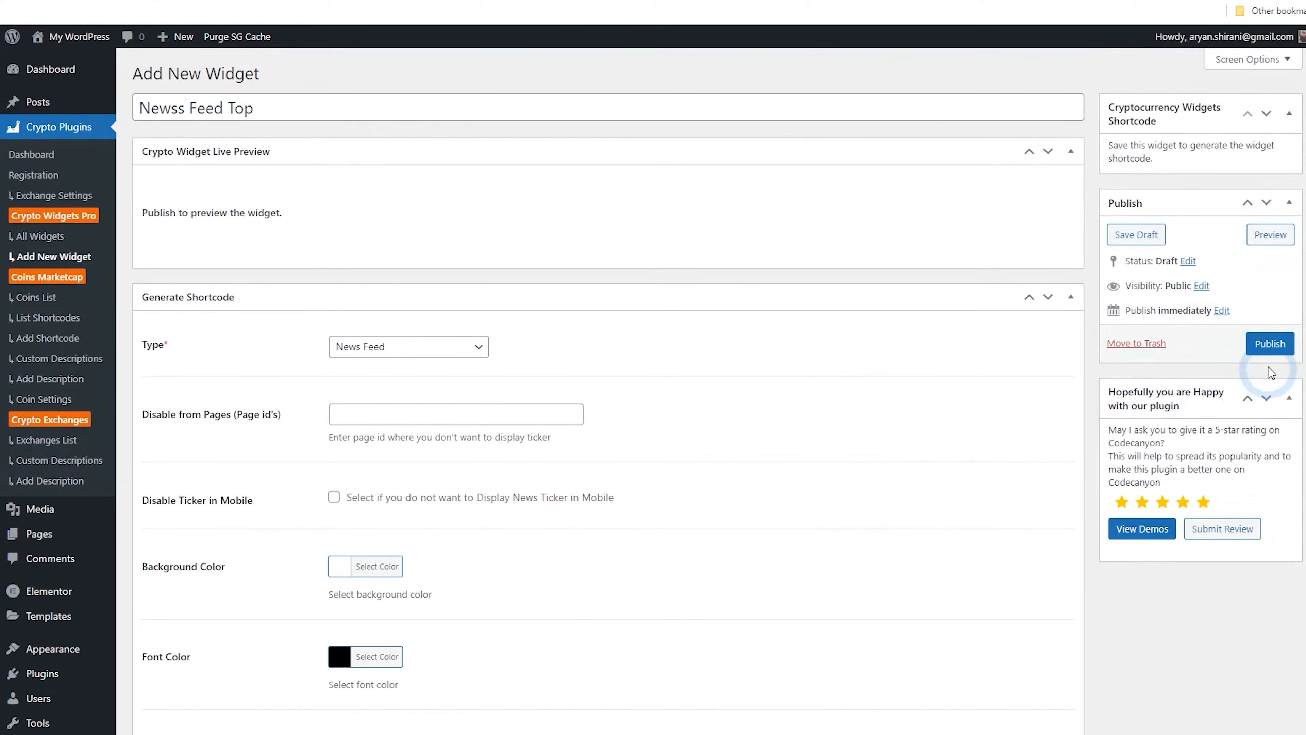
left_click(1266, 344)
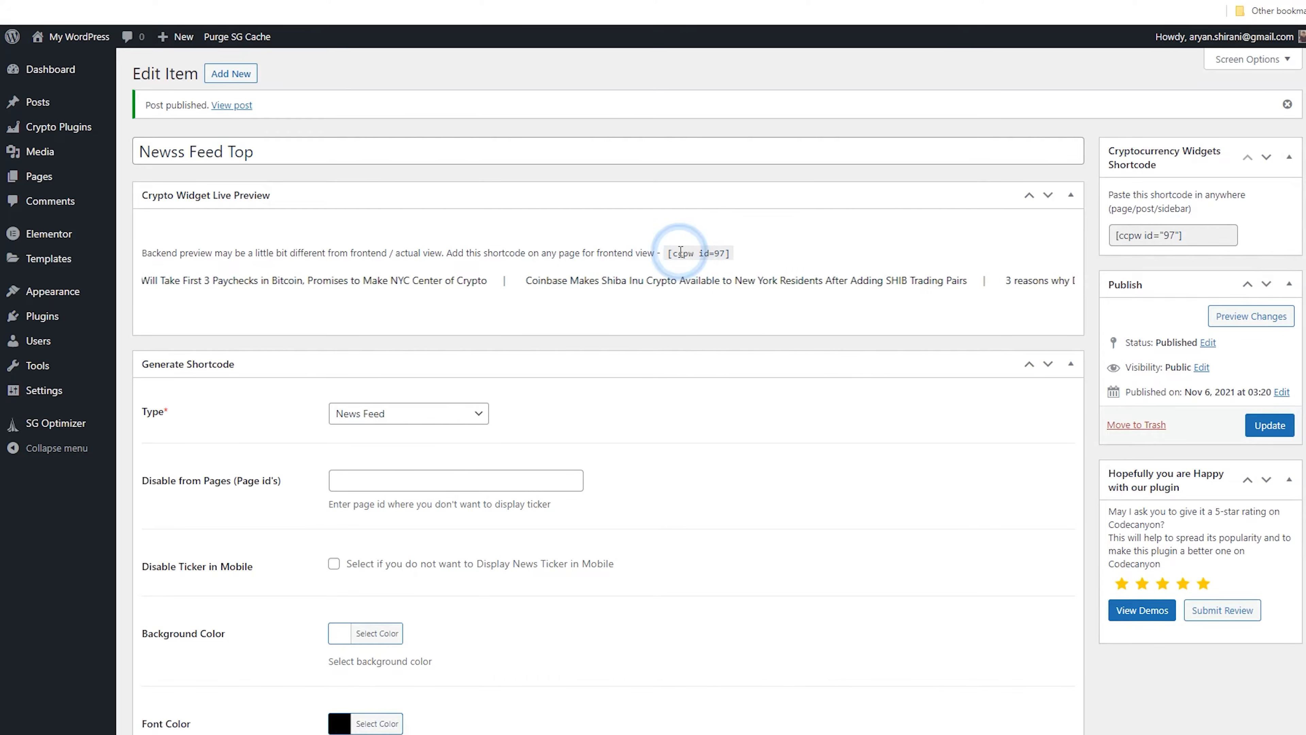
Copy the generated shortcode [ccpw id="97"]
left_click_drag(668, 253, 730, 253)
right_click(716, 251)
left_click(735, 263)
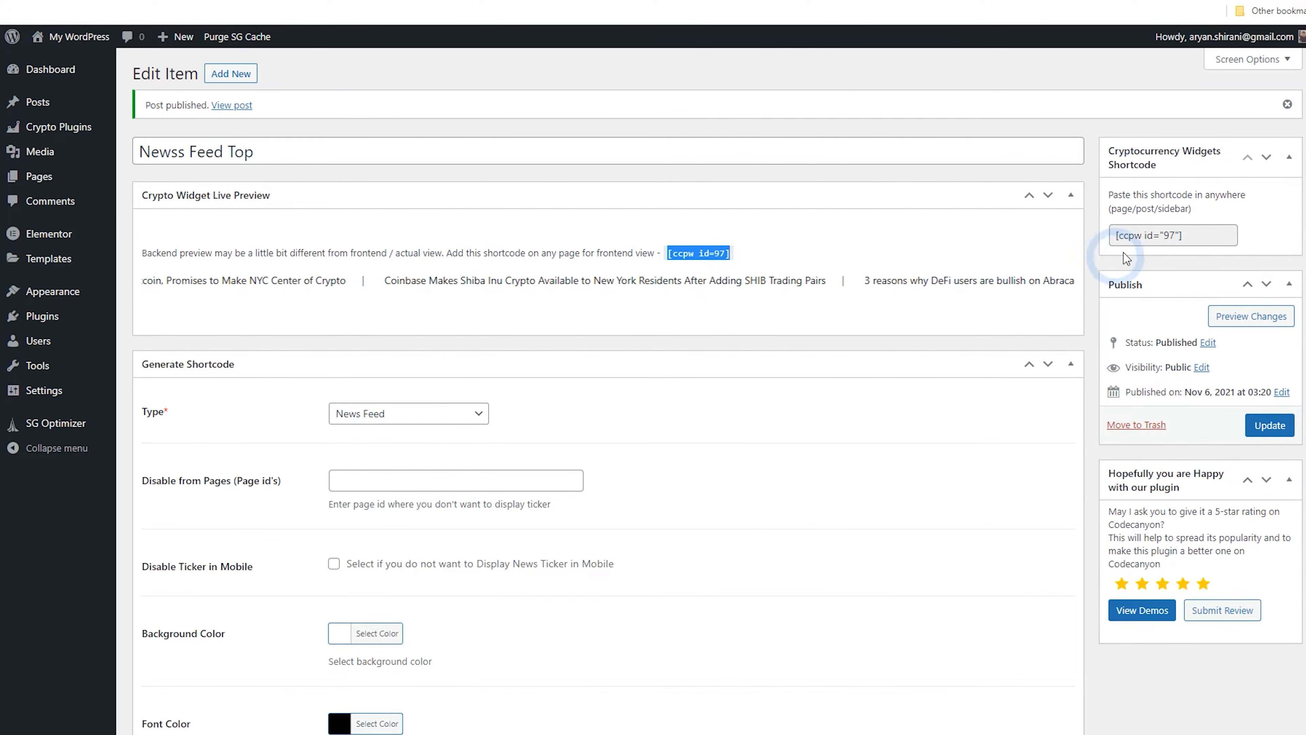
left_click_drag(1180, 235, 1111, 235)
right_click(1121, 237)
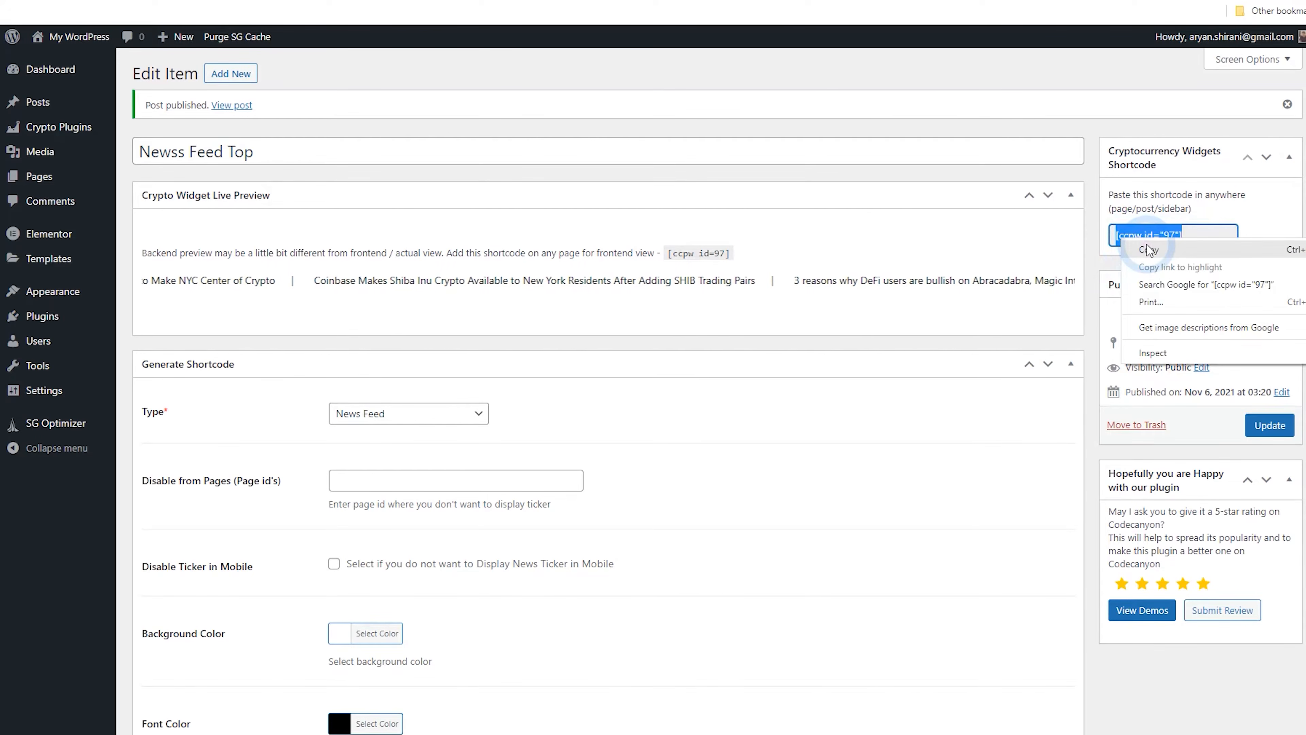
left_click(1148, 249)
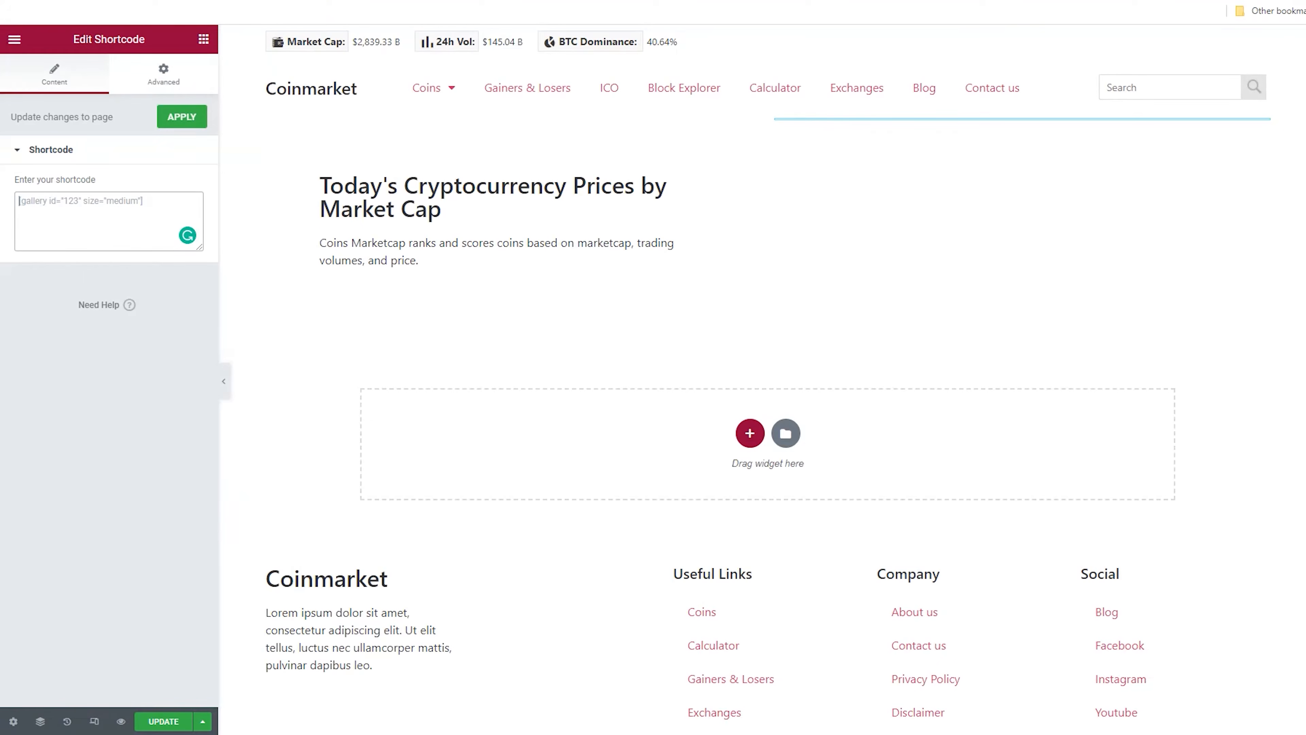
Paste the shortcode into the right column's Shortcode widget in Elementor and open the page view in a new tab
right_click(94, 207)
left_click(128, 315)
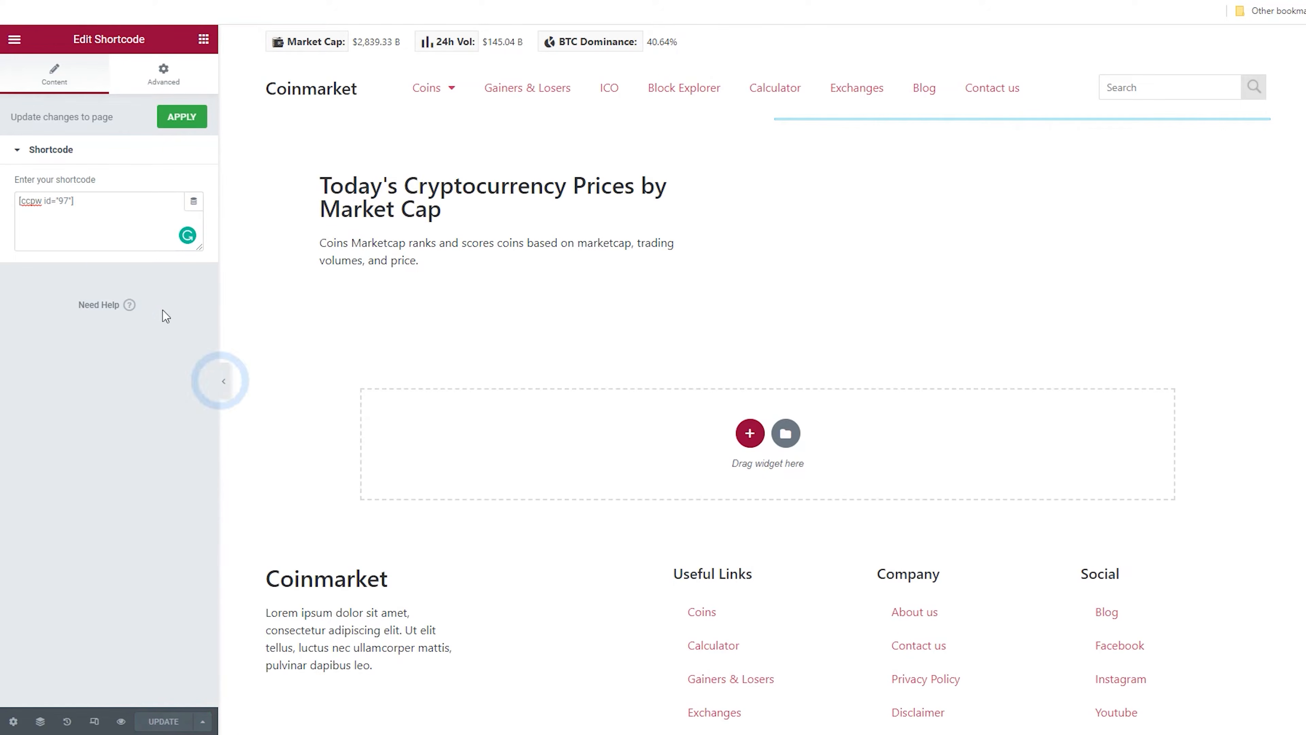
left_click(14, 49)
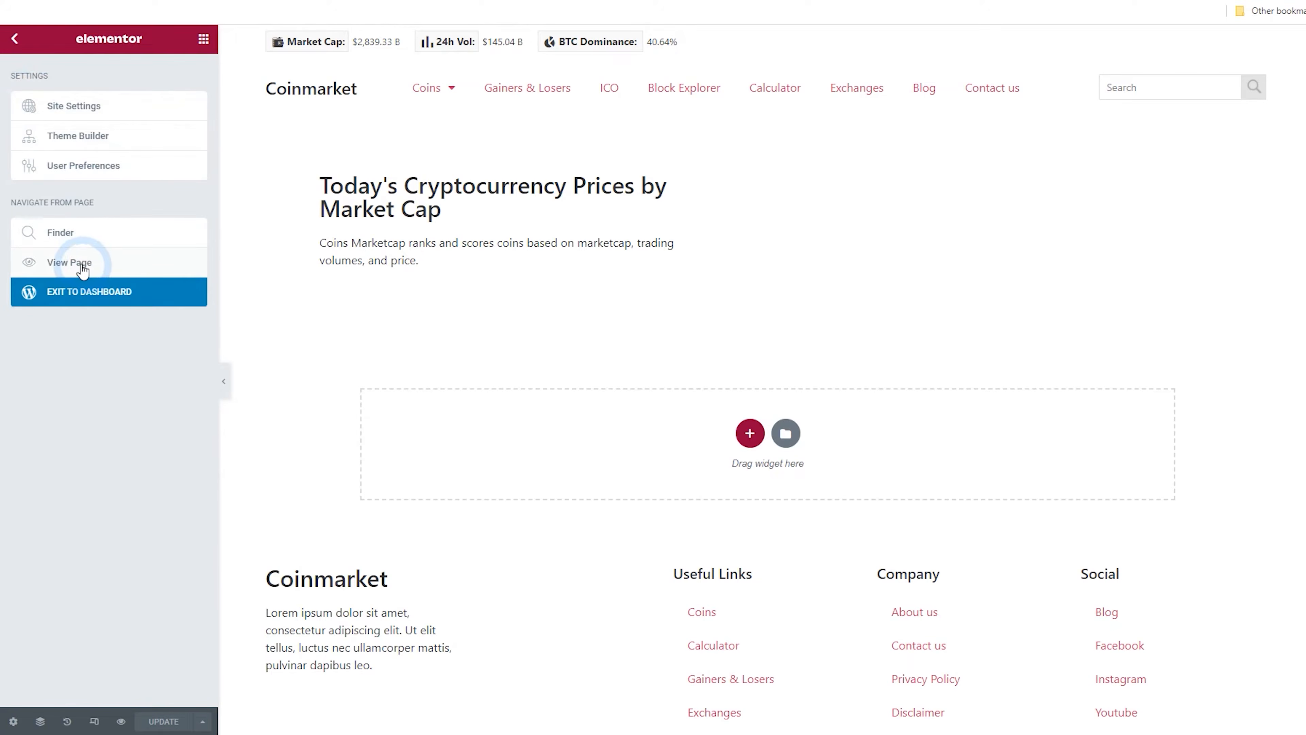
right_click(96, 262)
left_click(112, 274)
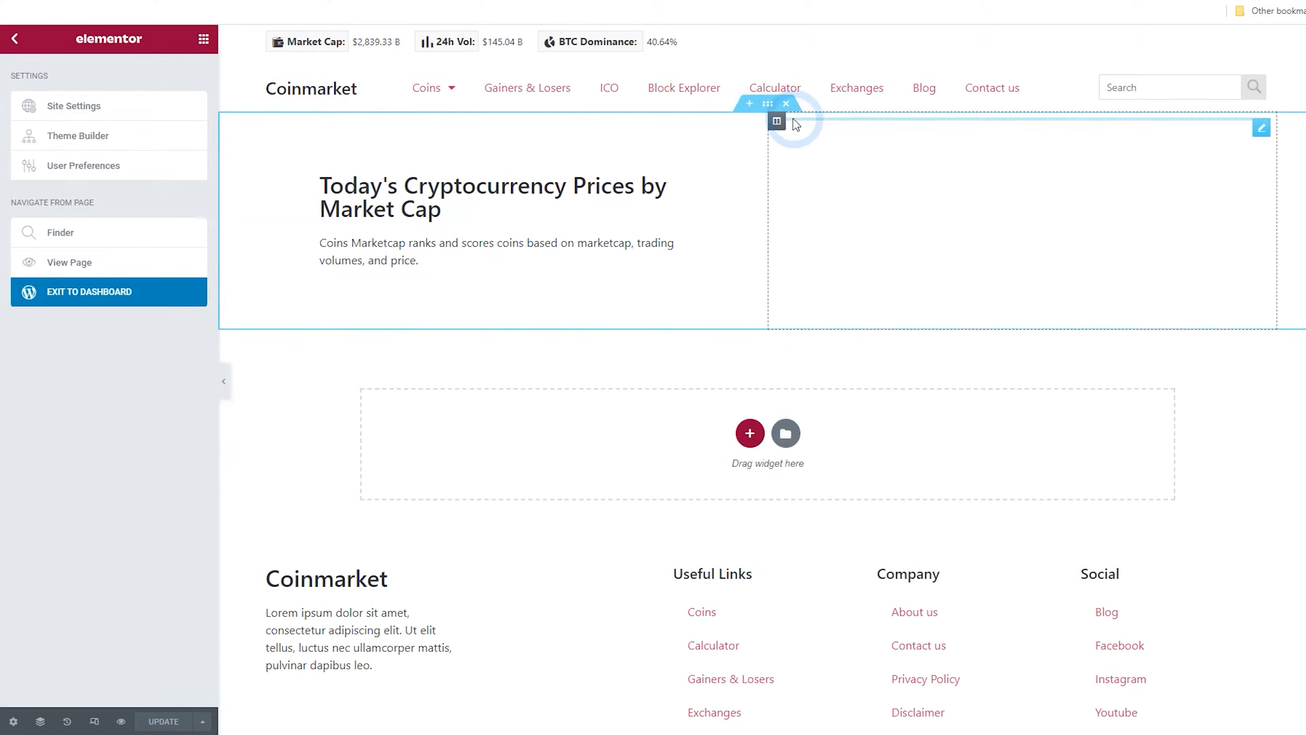
Set the right column's vertical alignment to Middle
left_click(777, 122)
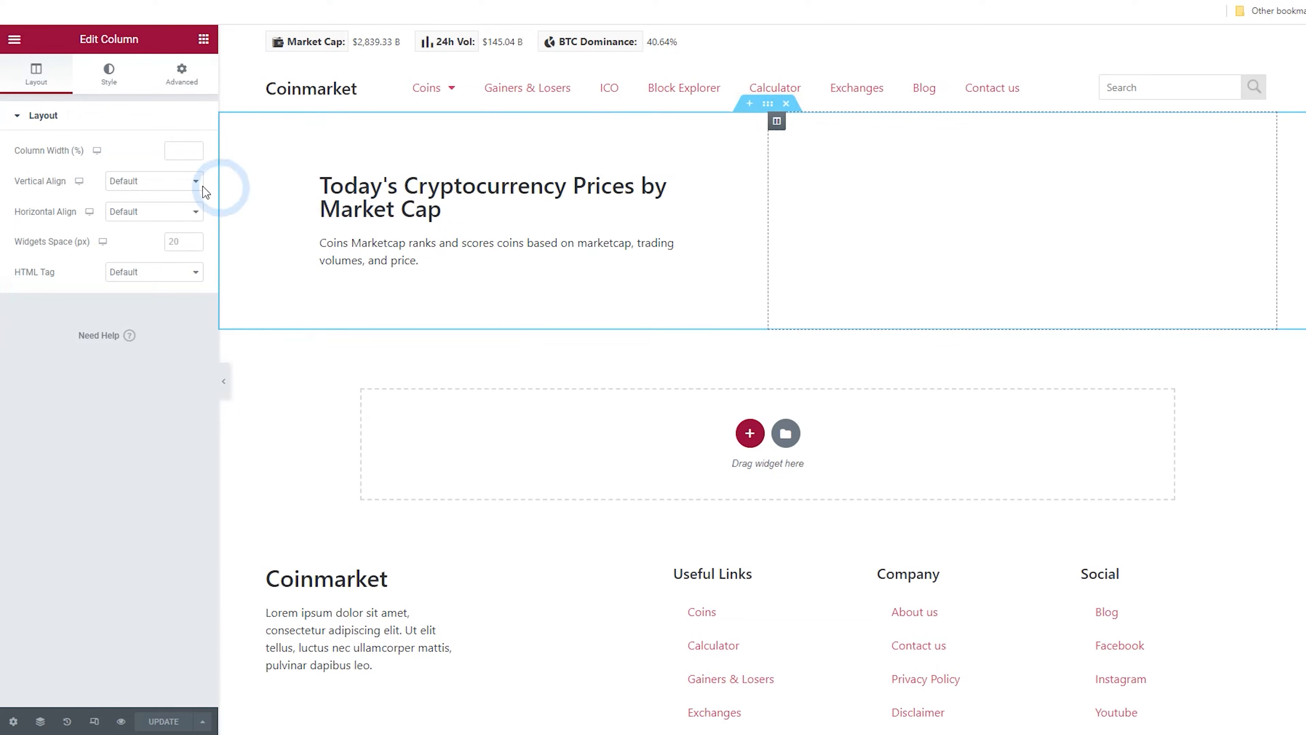
left_click(137, 180)
left_click(137, 218)
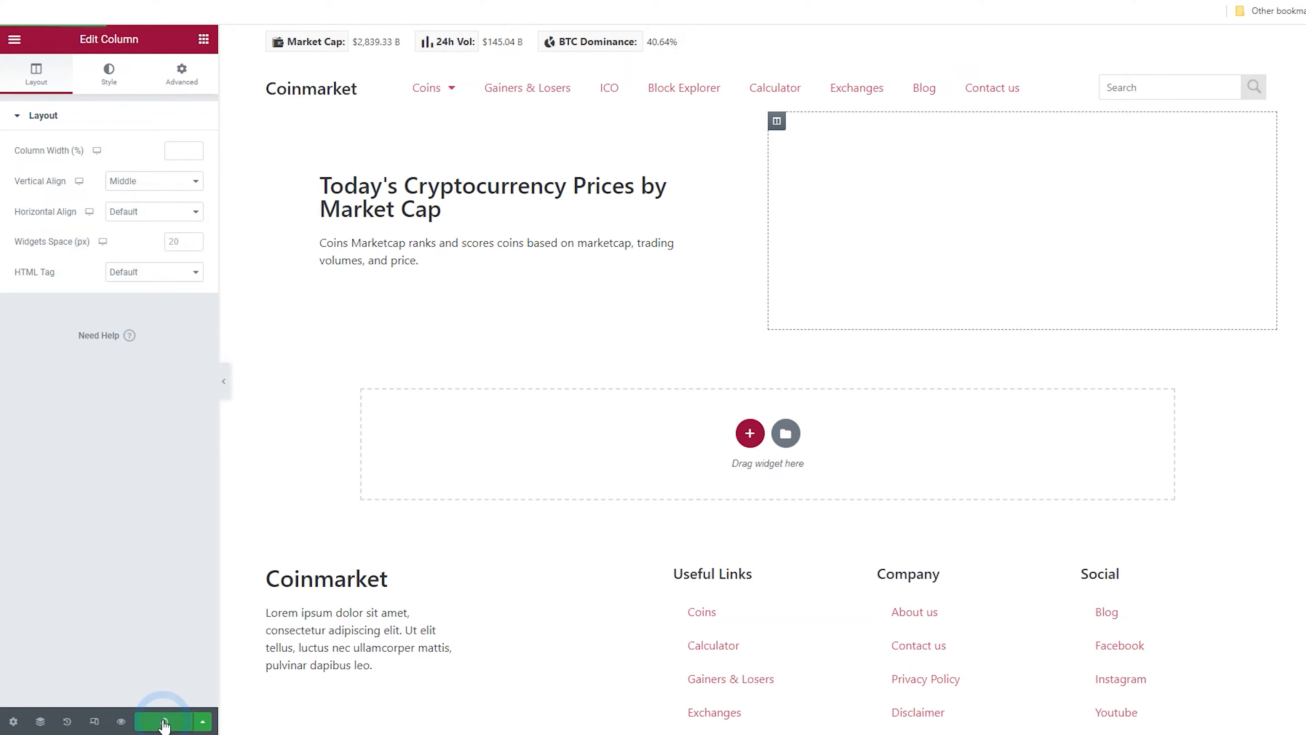
Open the page in a new tab to check the ticker, then return to the editor
left_click(20, 46)
right_click(80, 265)
left_click(110, 271)
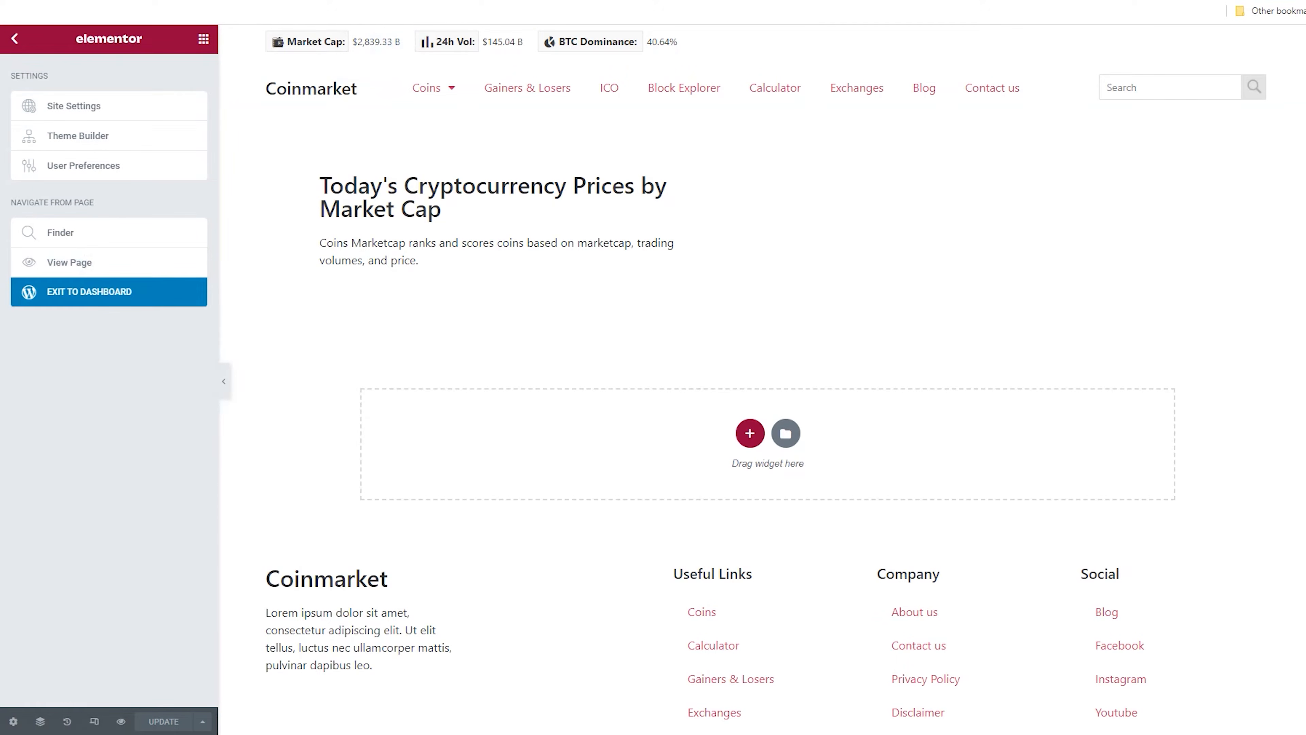
left_click(463, 2)
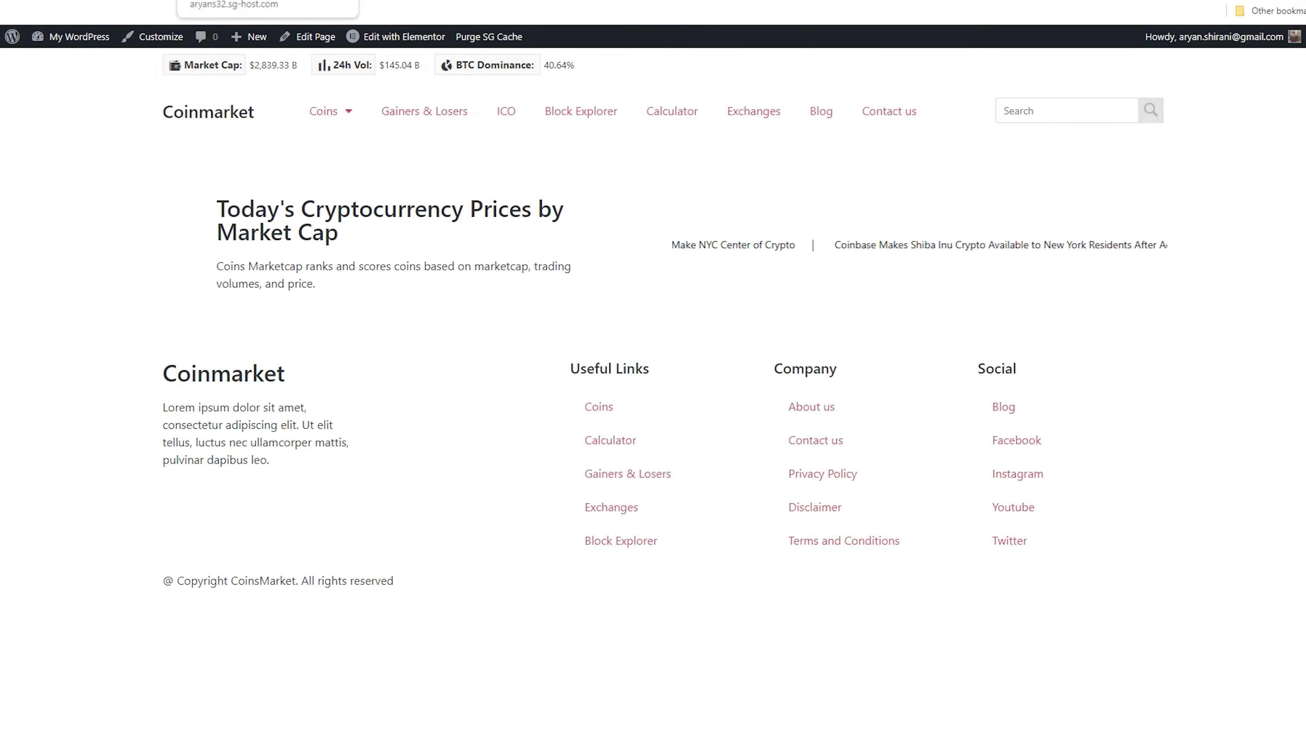
left_click(231, 1)
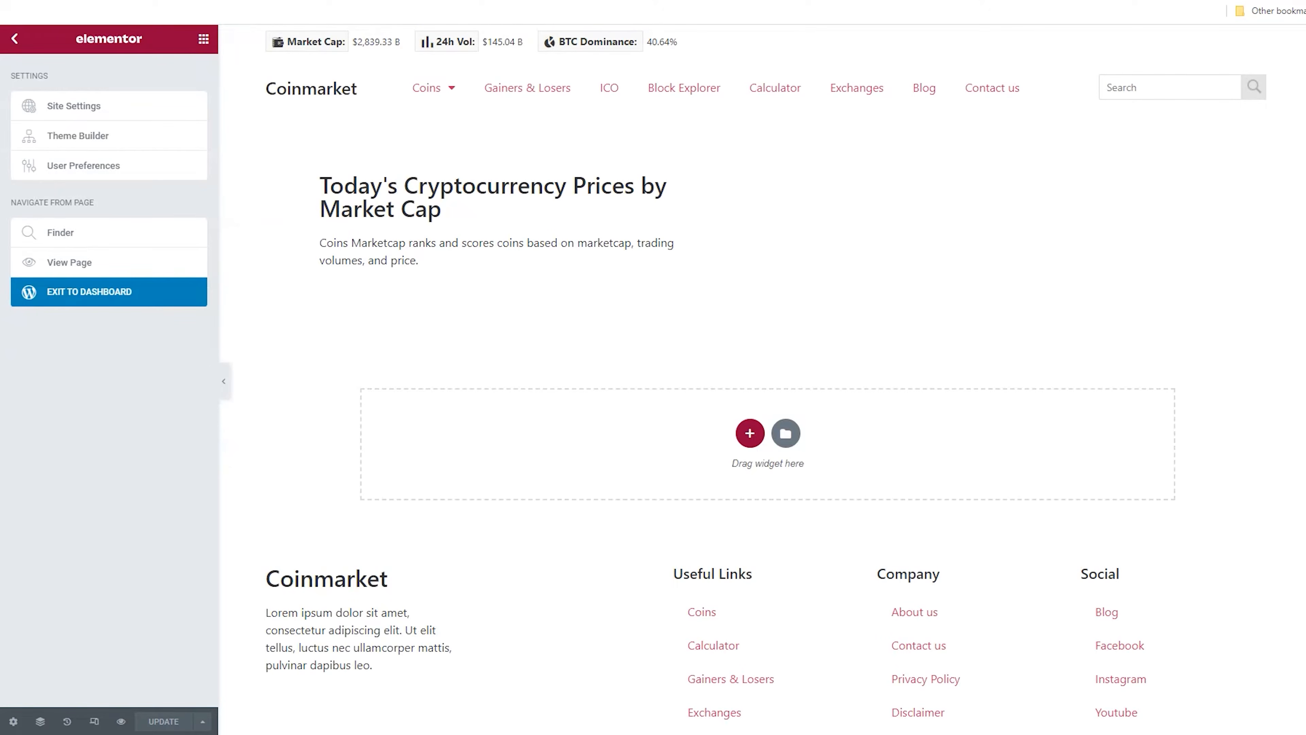
Add a one-column section below the hero and set its width to 1400
left_click(750, 433)
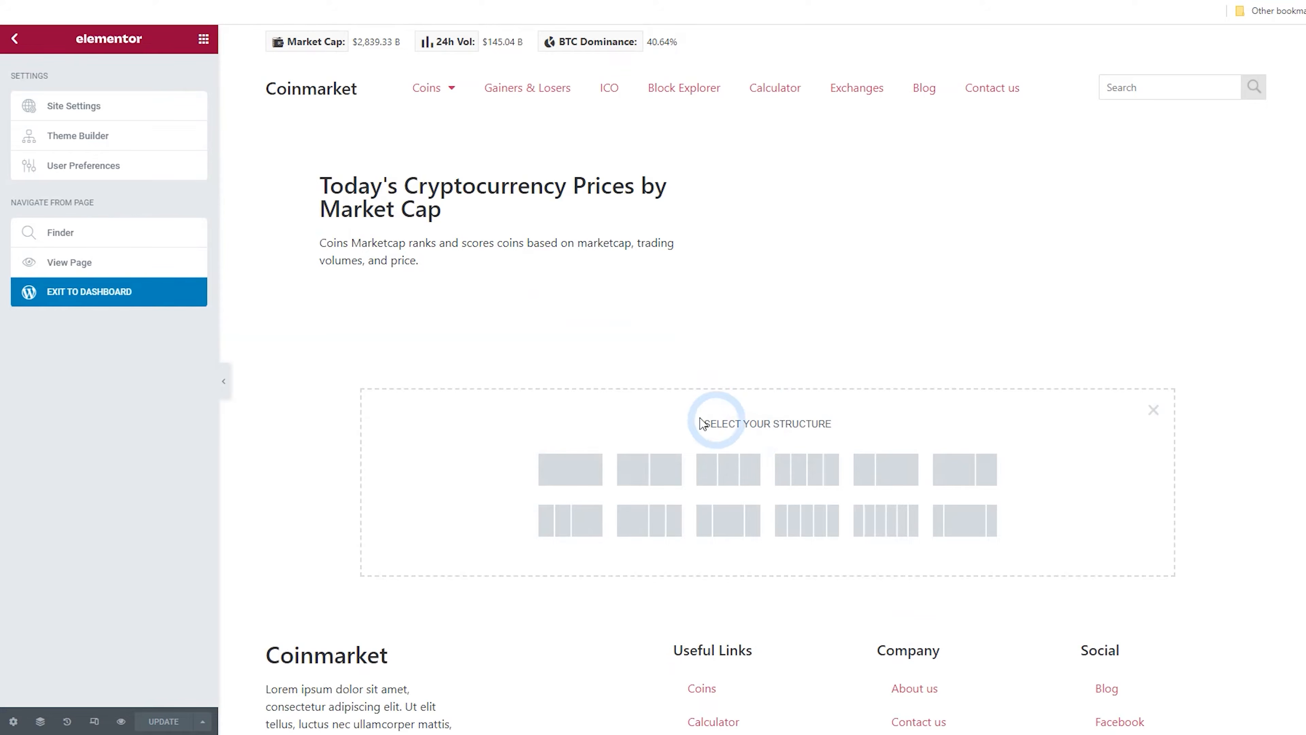
left_click(579, 476)
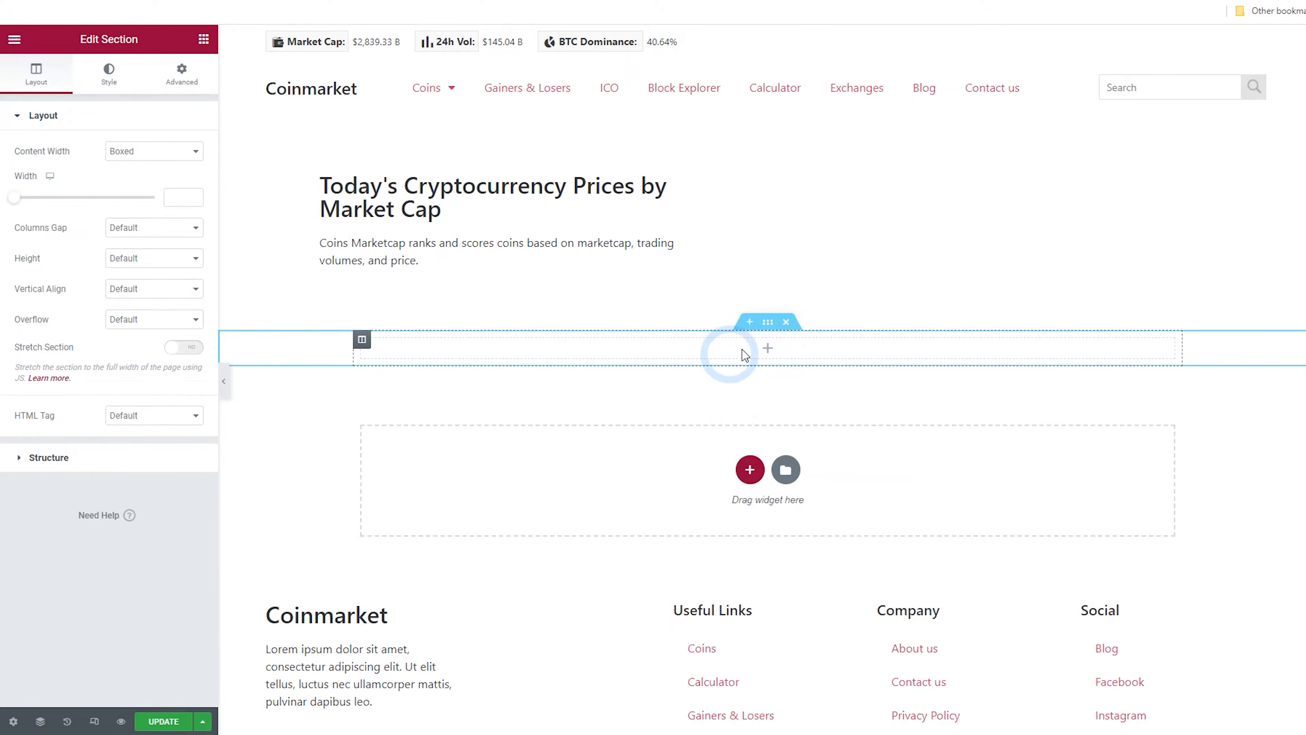
left_click(769, 324)
left_click(188, 204)
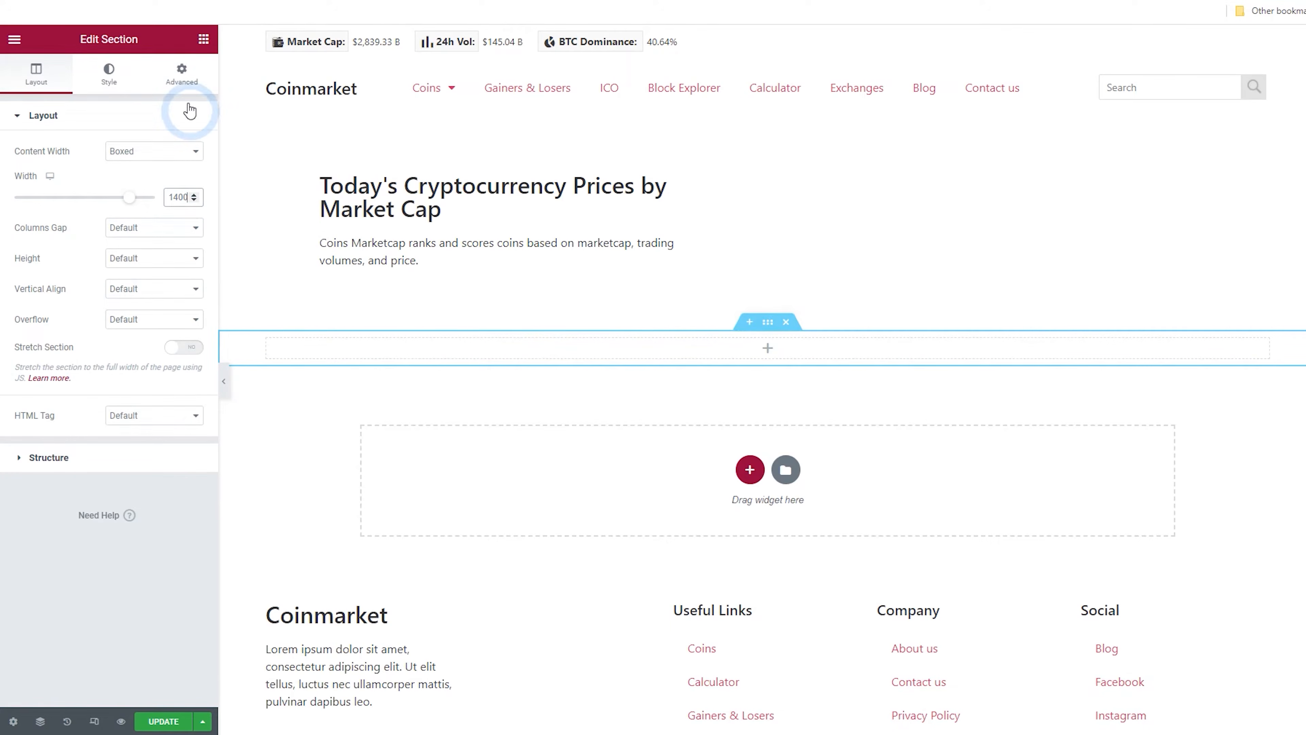
Add a Shortcode widget into the new one-column section below the hero
left_click(203, 41)
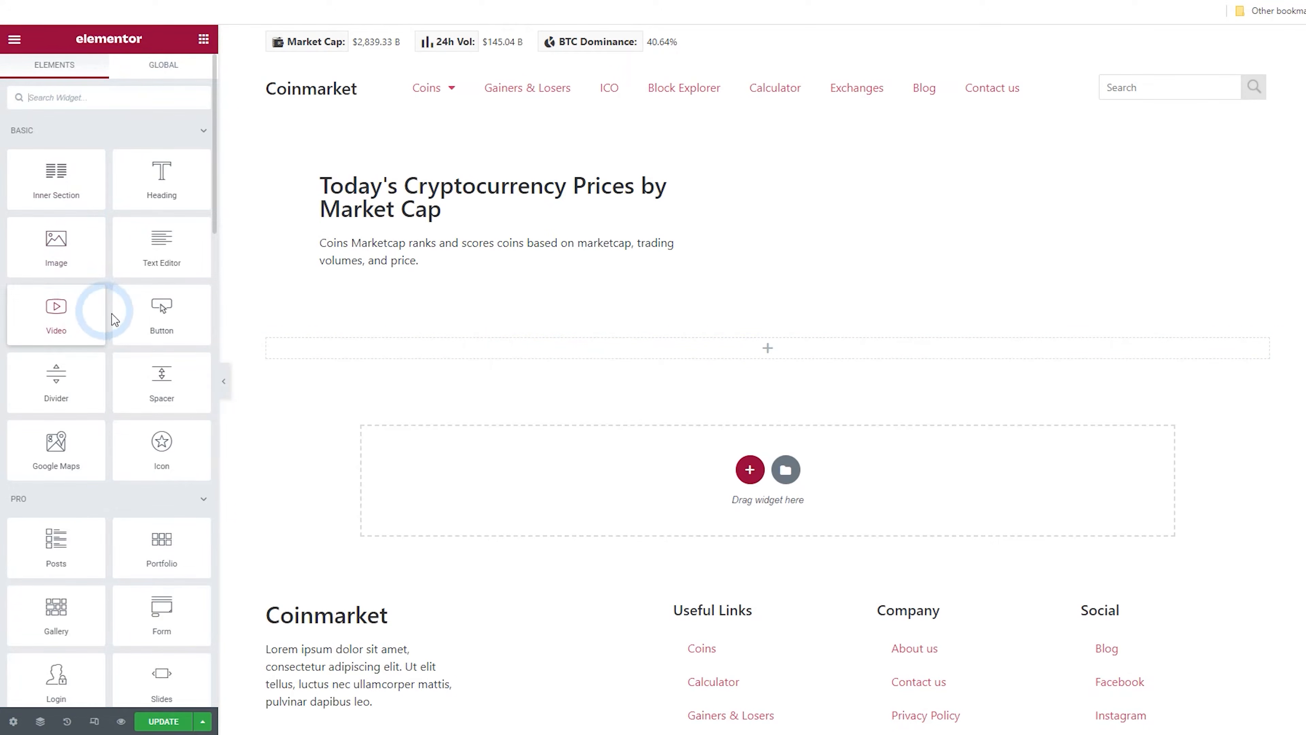
left_click(80, 99)
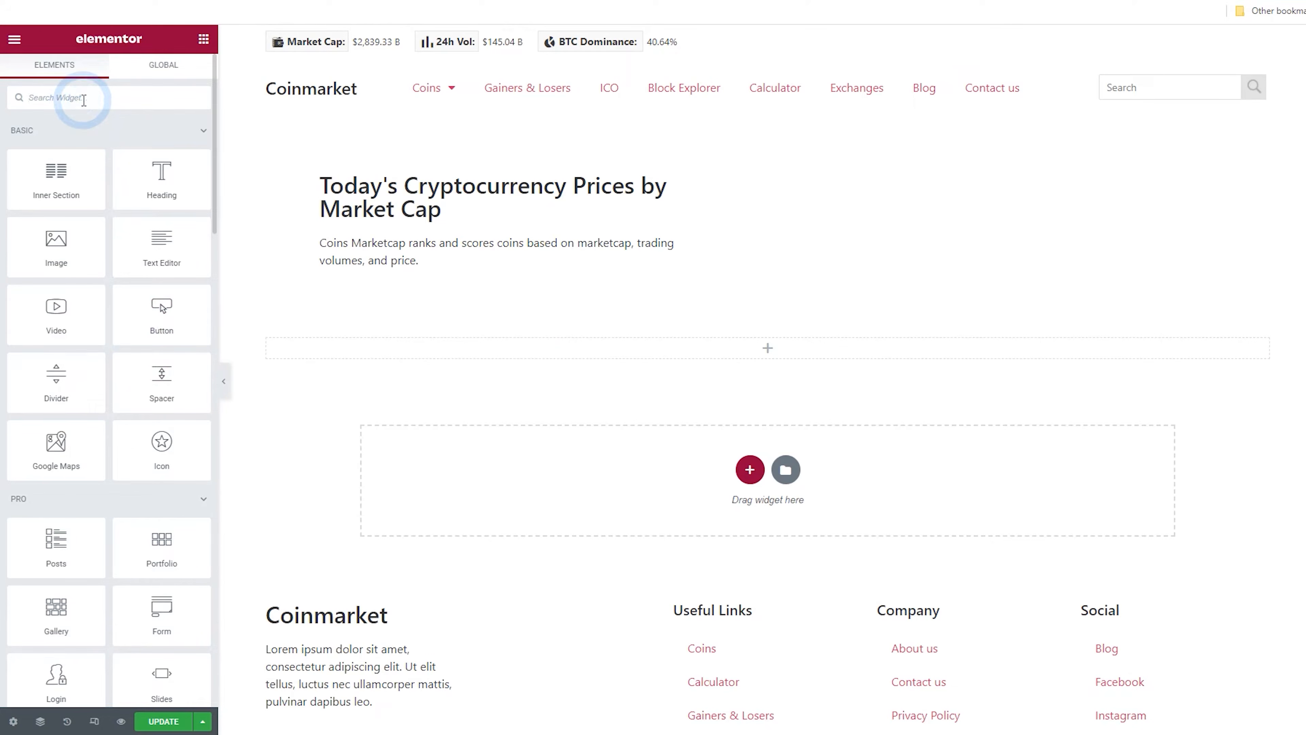
type("short")
left_click_drag(80, 127, 635, 362)
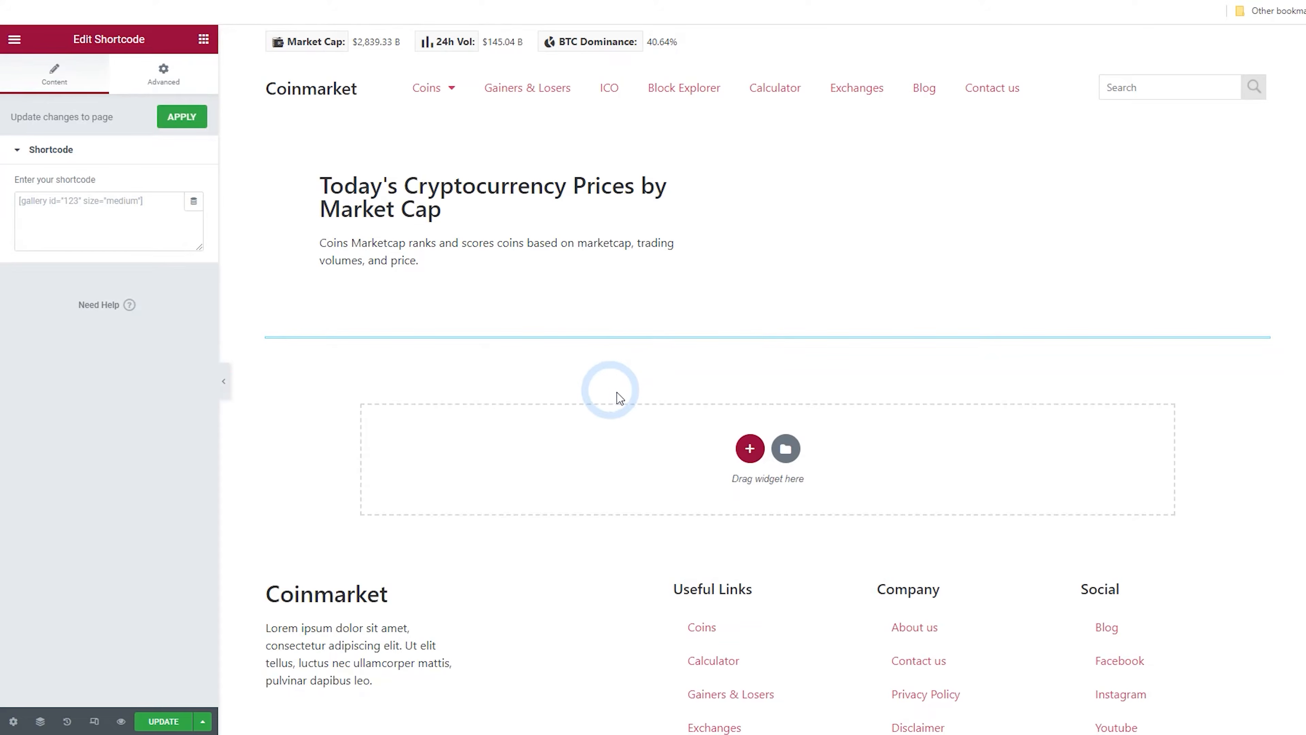
Copy the Top Gainers shortcode from the Coins MarketCap Coin Settings documentation and paste it into the Shortcode widget
left_click(128, 209)
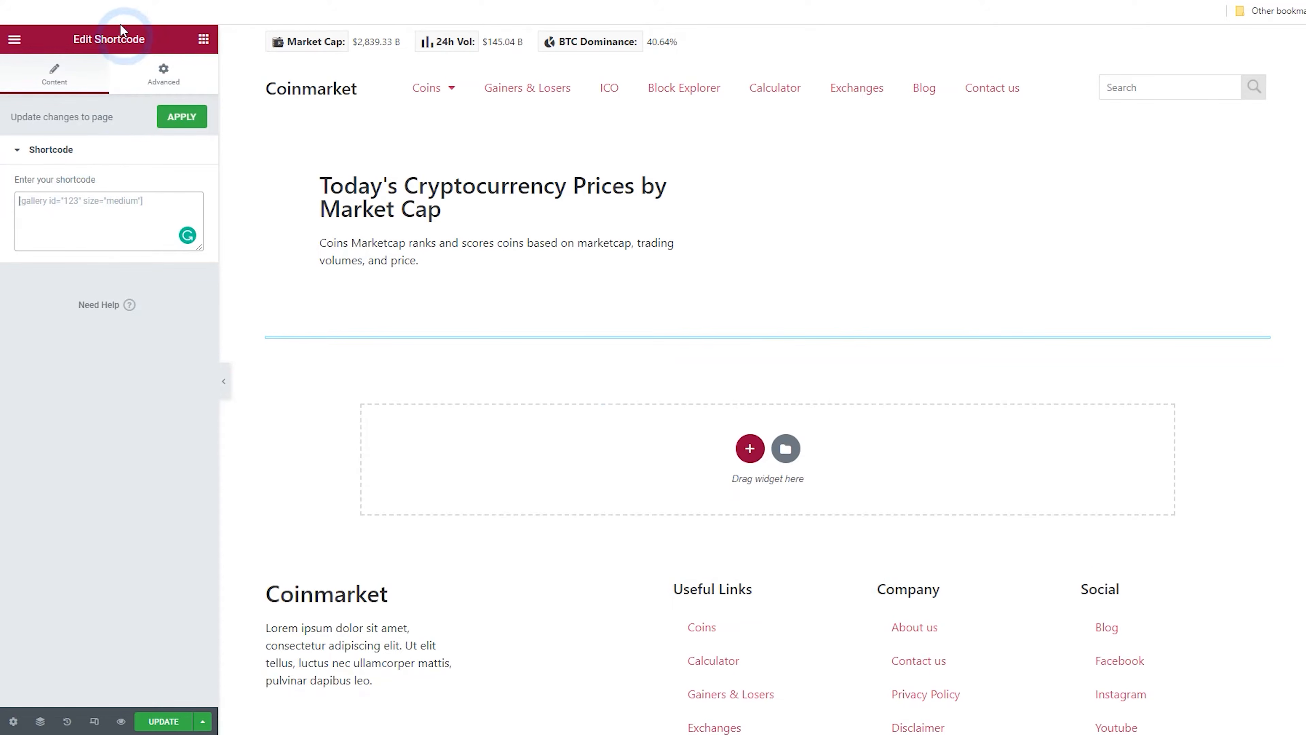
left_click(139, 2)
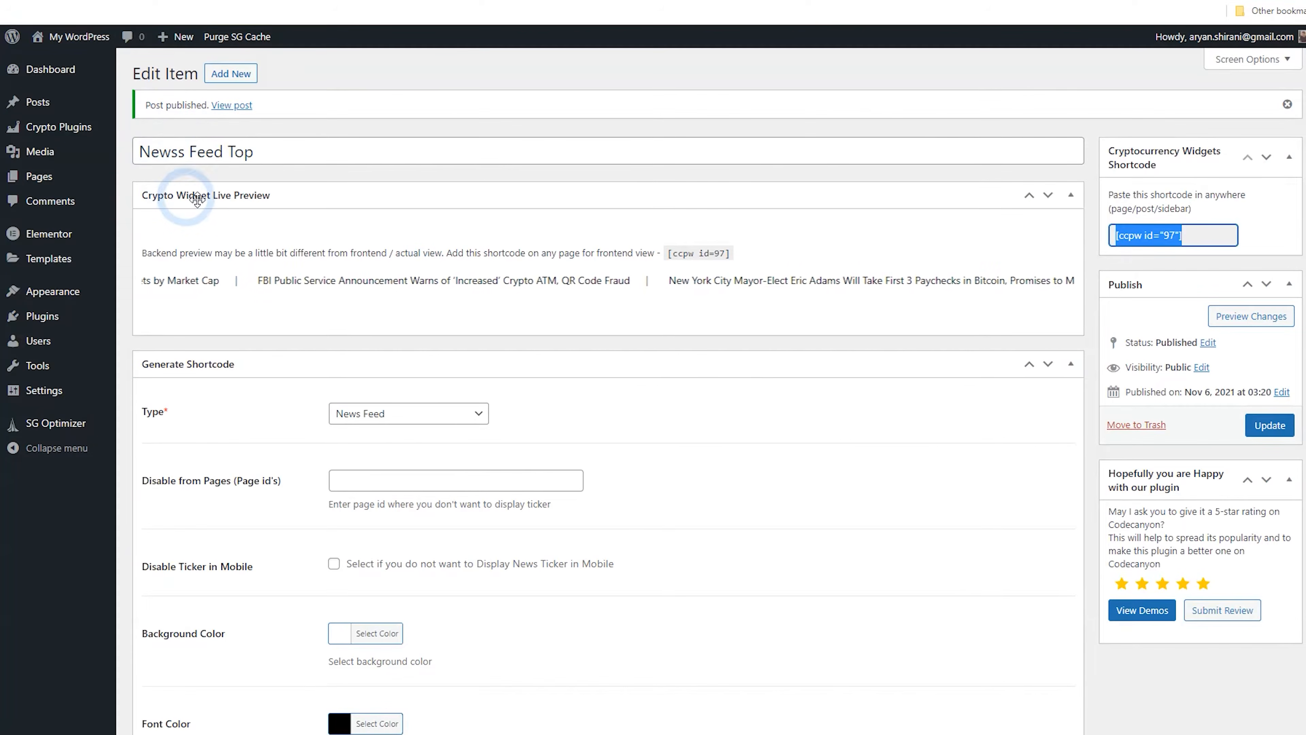
left_click(66, 135)
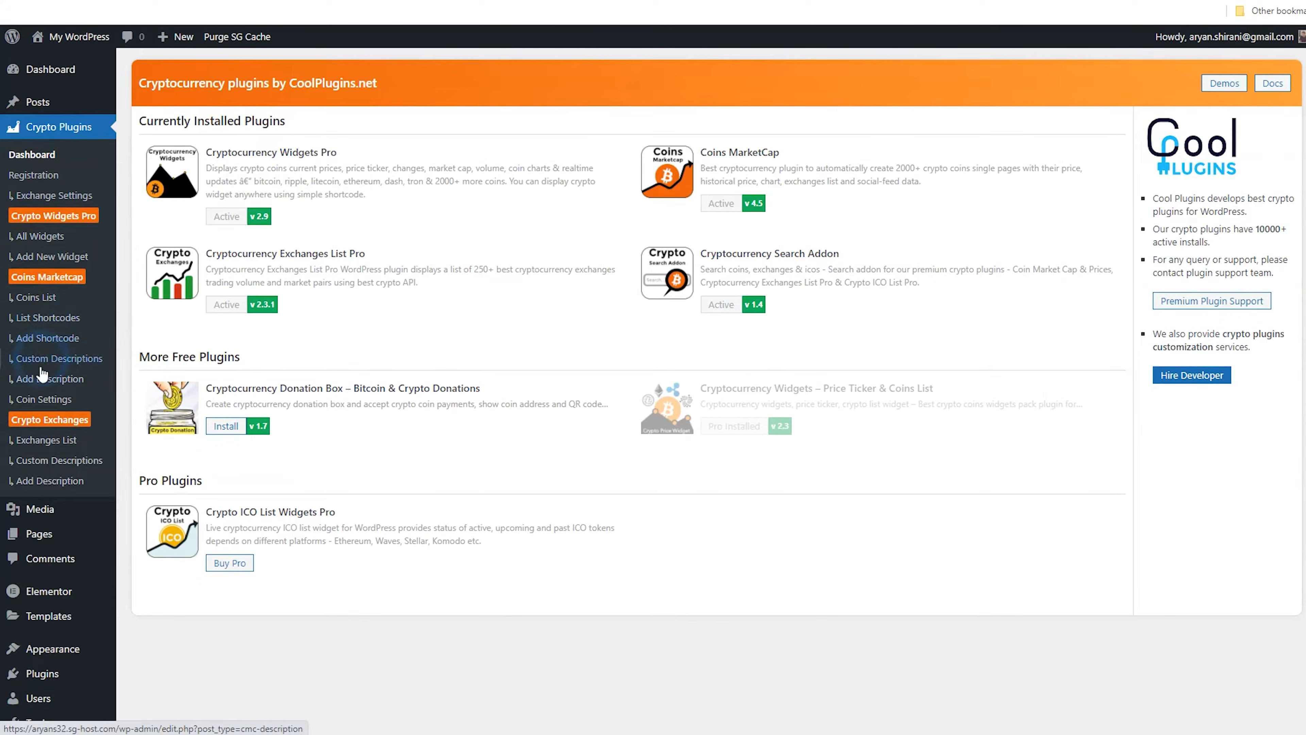
left_click(77, 400)
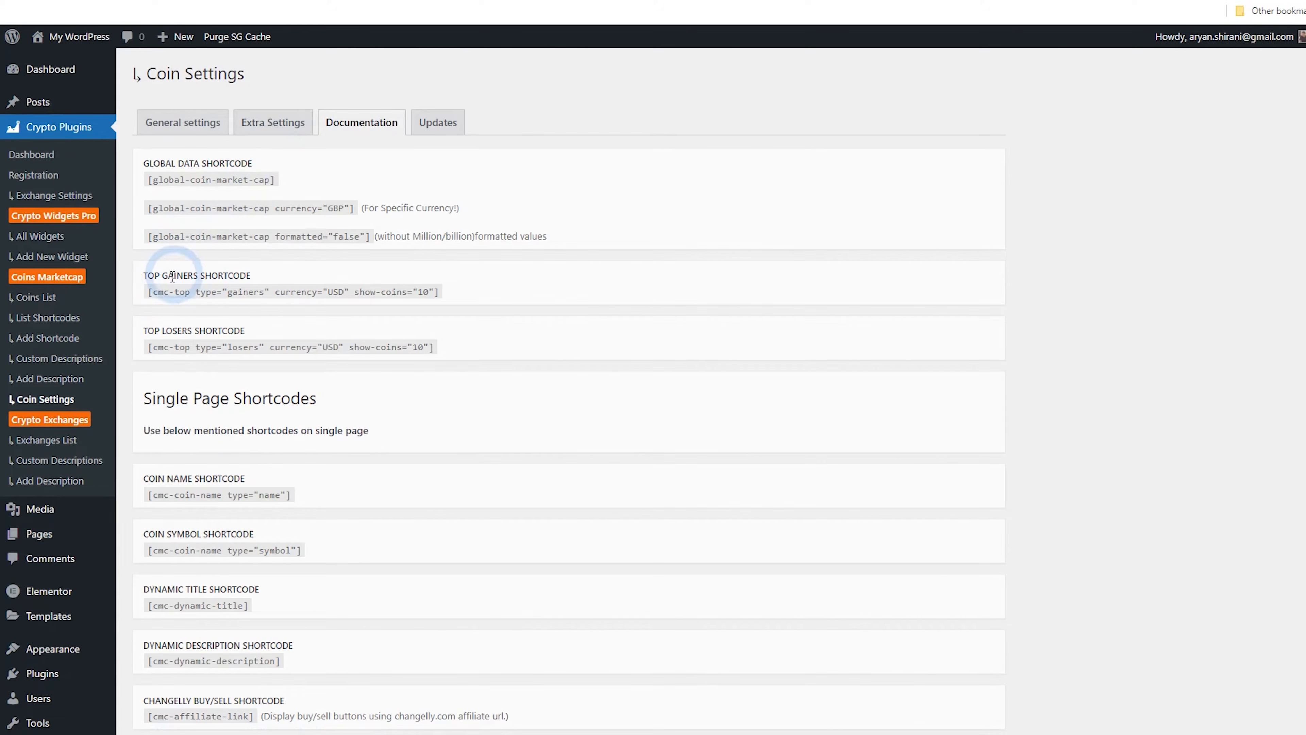
left_click_drag(150, 291, 437, 291)
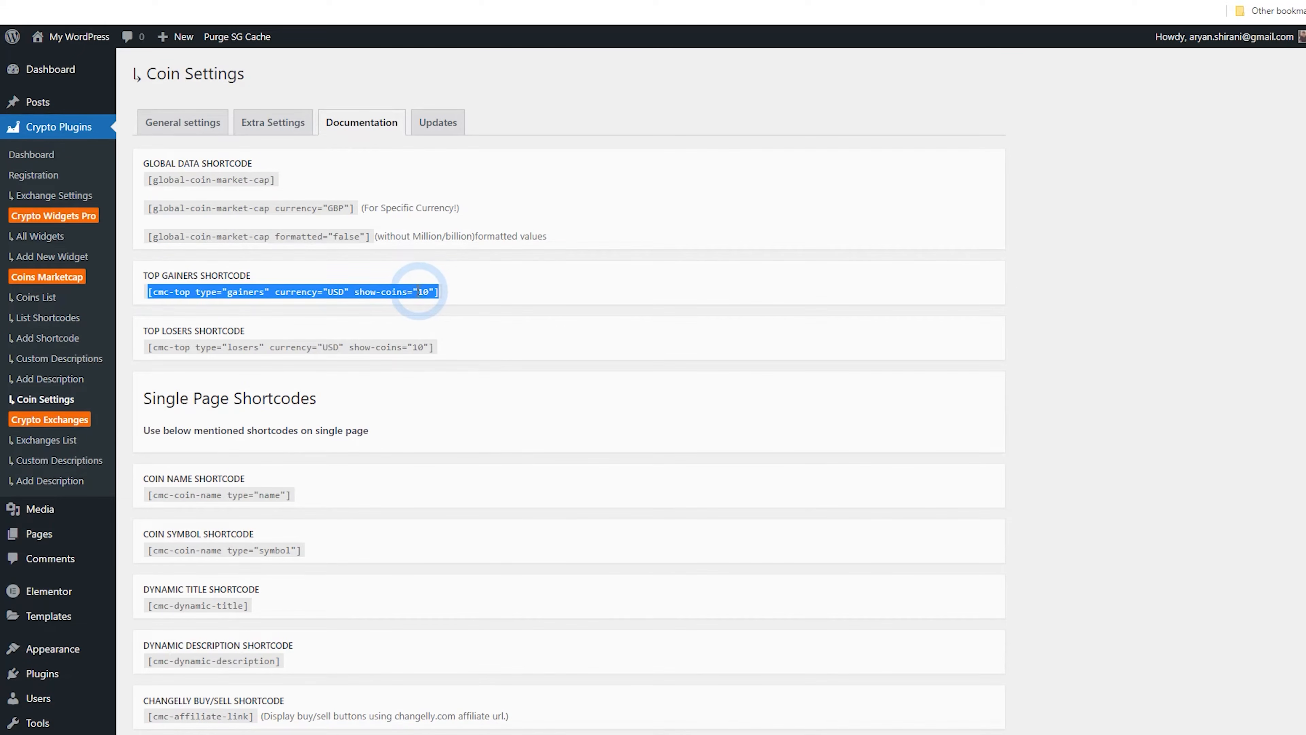
right_click(420, 292)
left_click(437, 301)
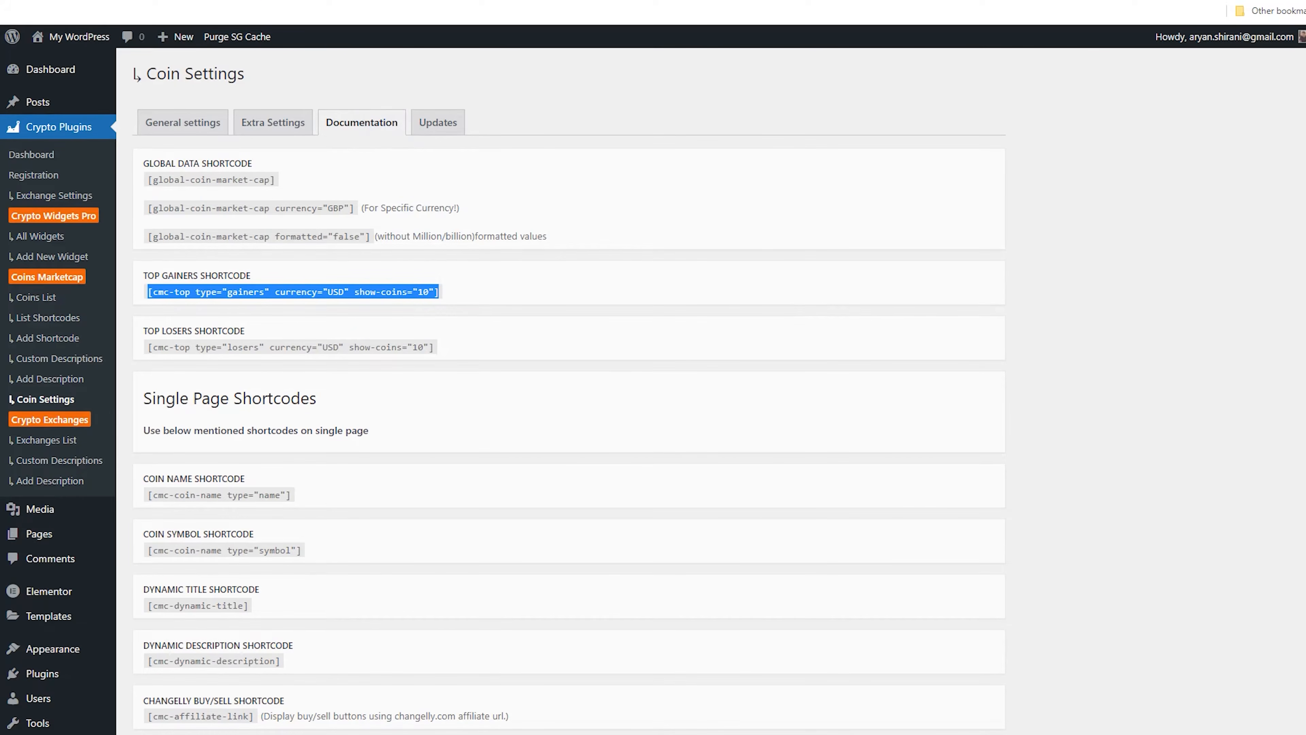
key("ctrl+Tab")
right_click(129, 201)
left_click(192, 312)
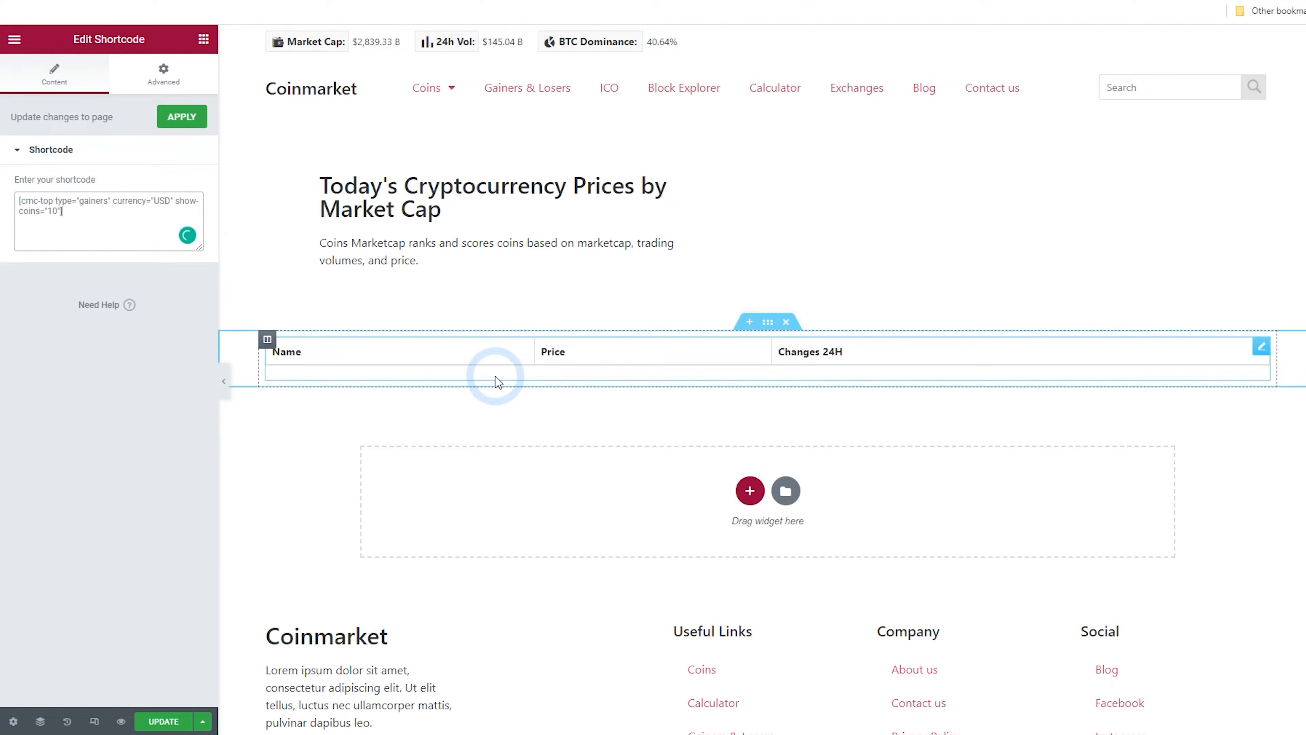
Change the gainers shortcode's show-coins value to 3
left_click(162, 213)
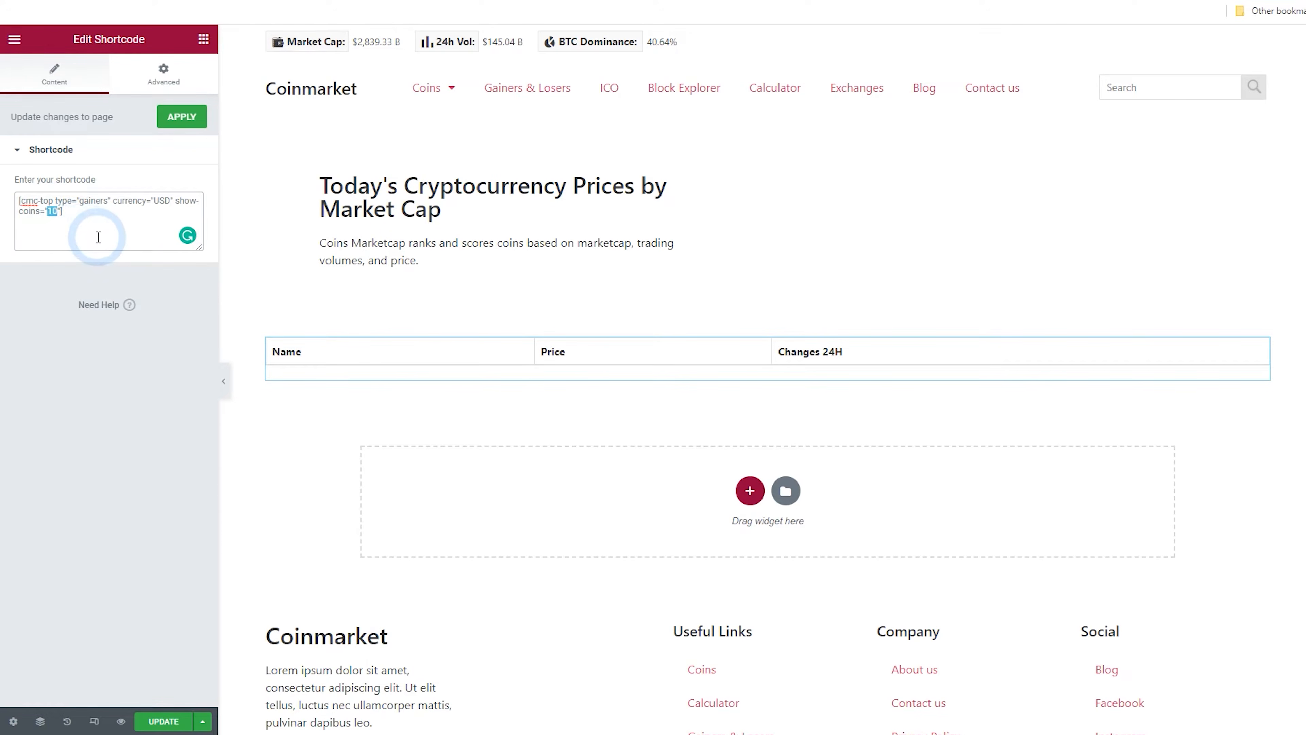
left_click(51, 210)
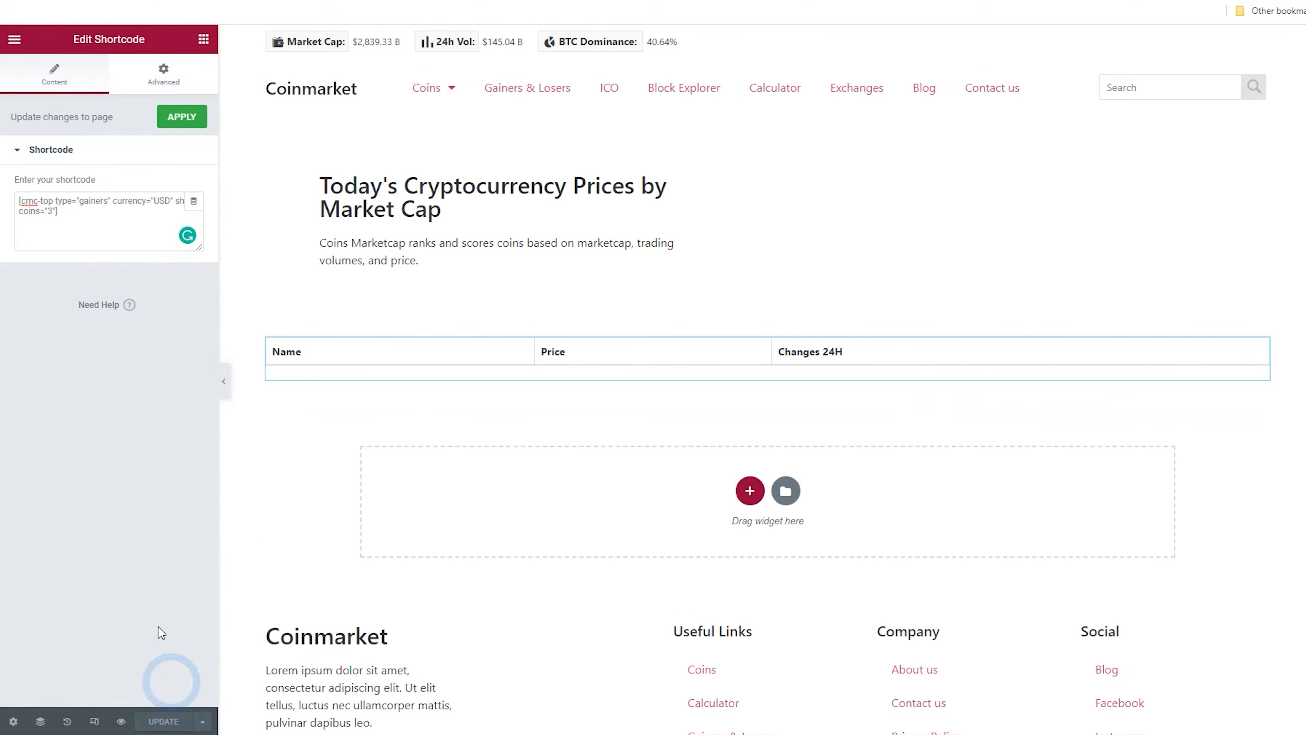
left_click(14, 39)
right_click(67, 262)
left_click(372, 15)
left_click(385, 1)
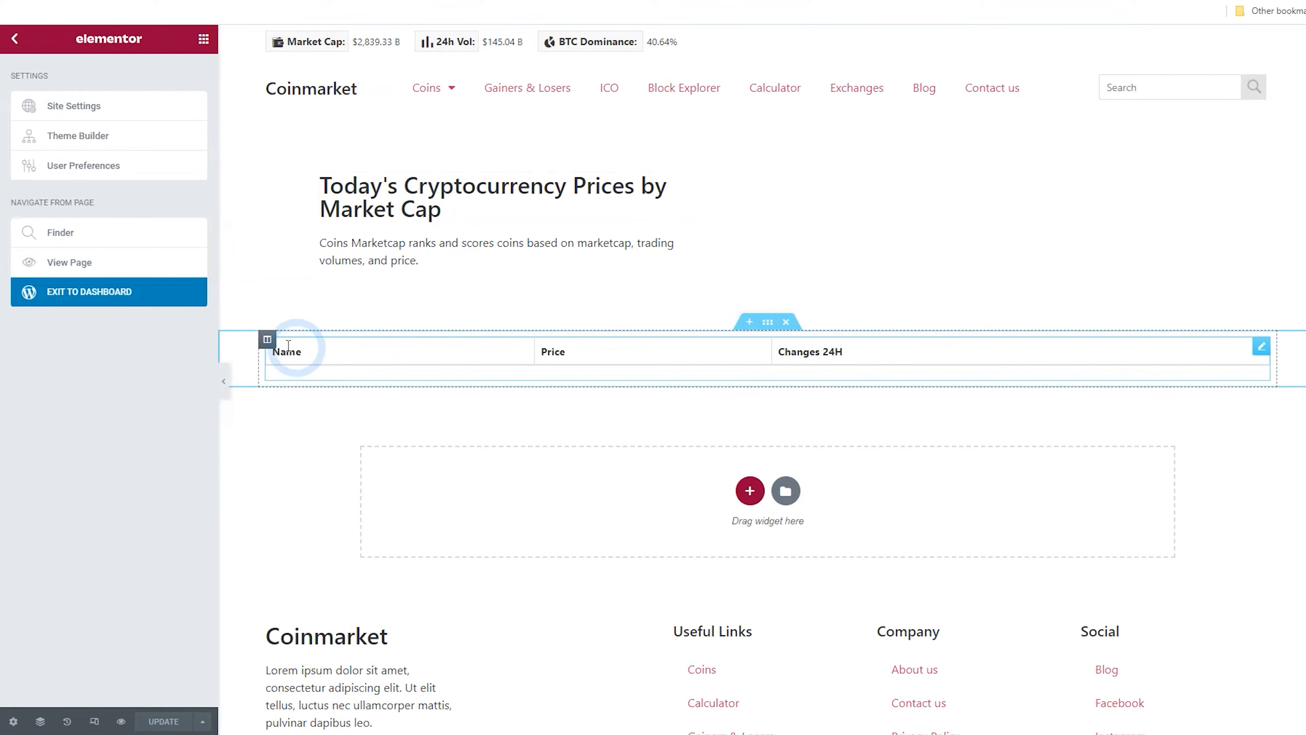
Add a second column to the section and paste a copy of the gainers Shortcode widget into it
right_click(268, 341)
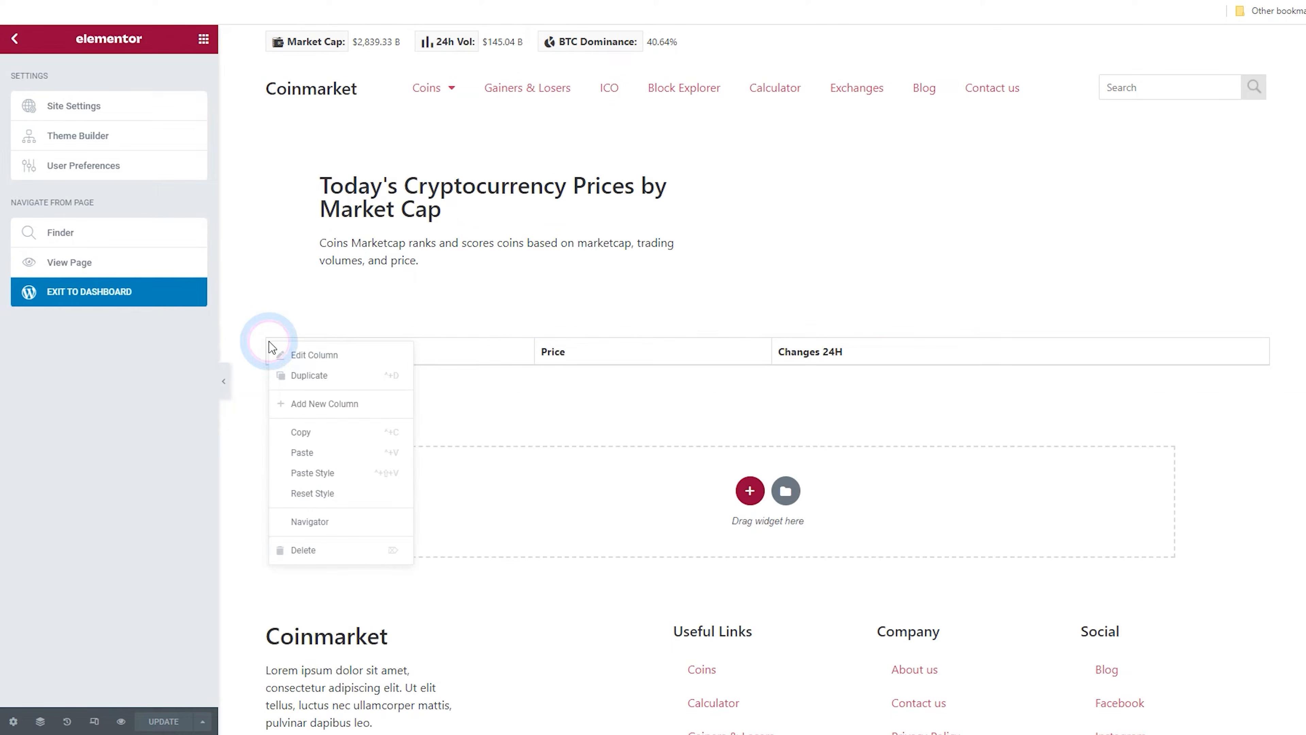
left_click(327, 404)
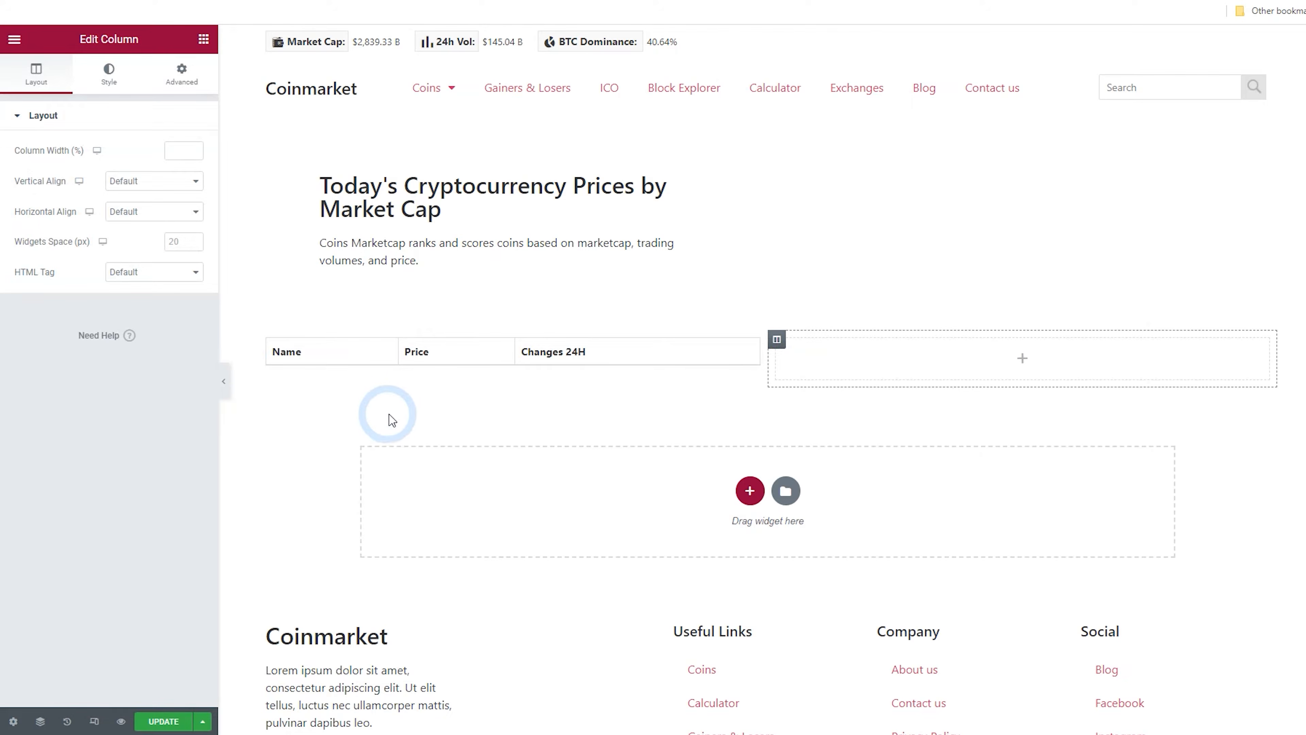
right_click(475, 363)
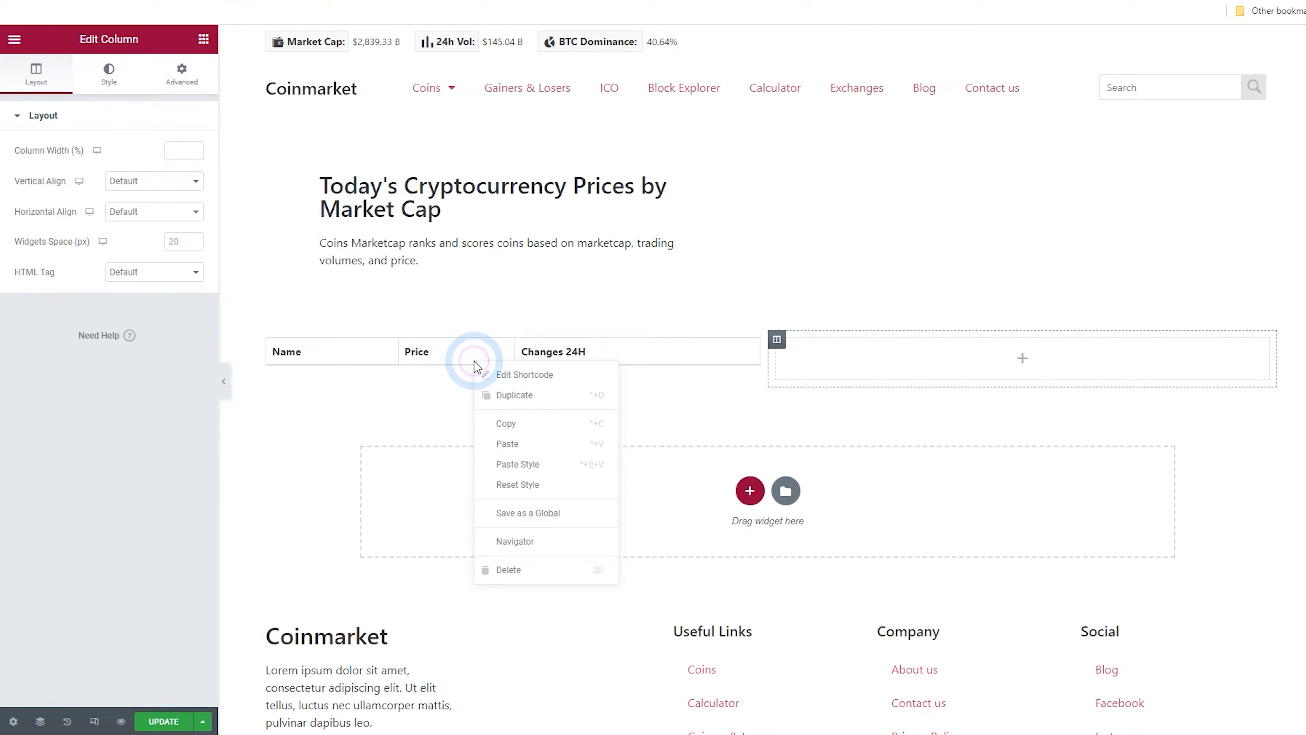
left_click(525, 433)
right_click(825, 363)
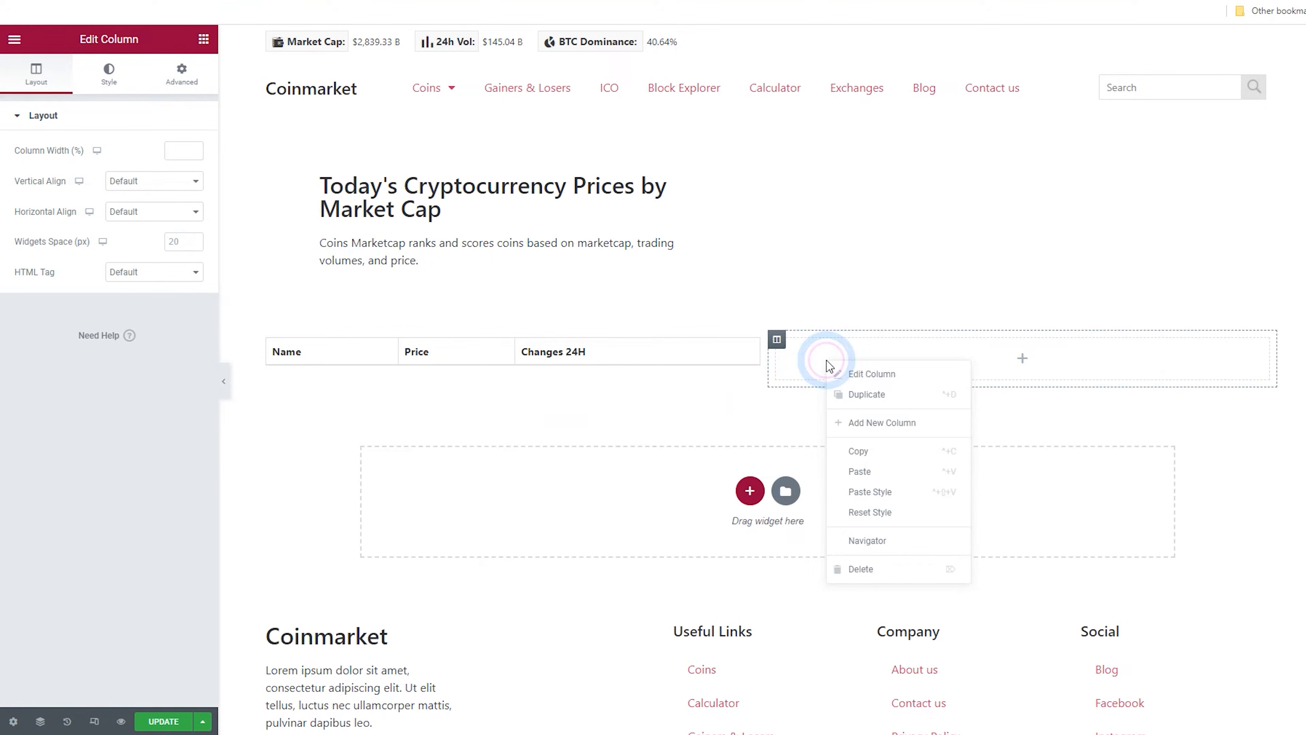
left_click(893, 472)
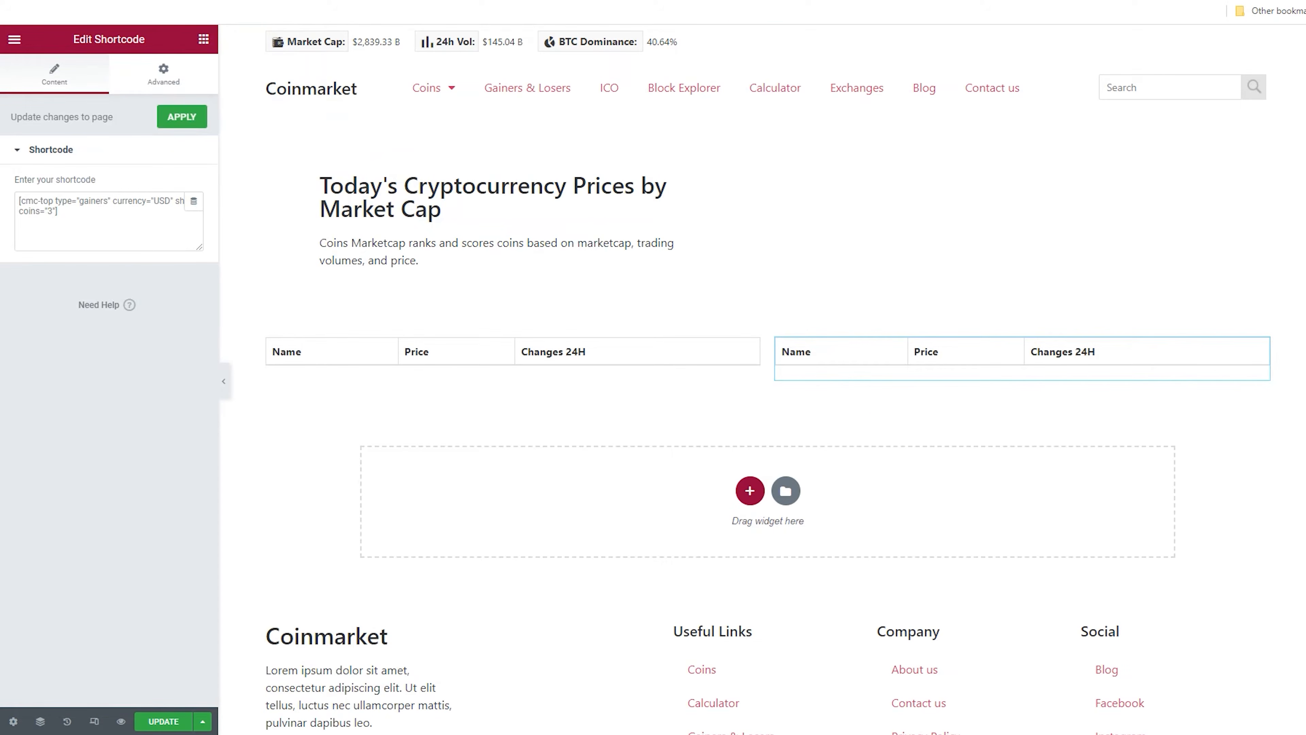
Replace the second widget's shortcode with the Top Losers shortcode copied from the Coin Settings documentation
left_click(44, 212)
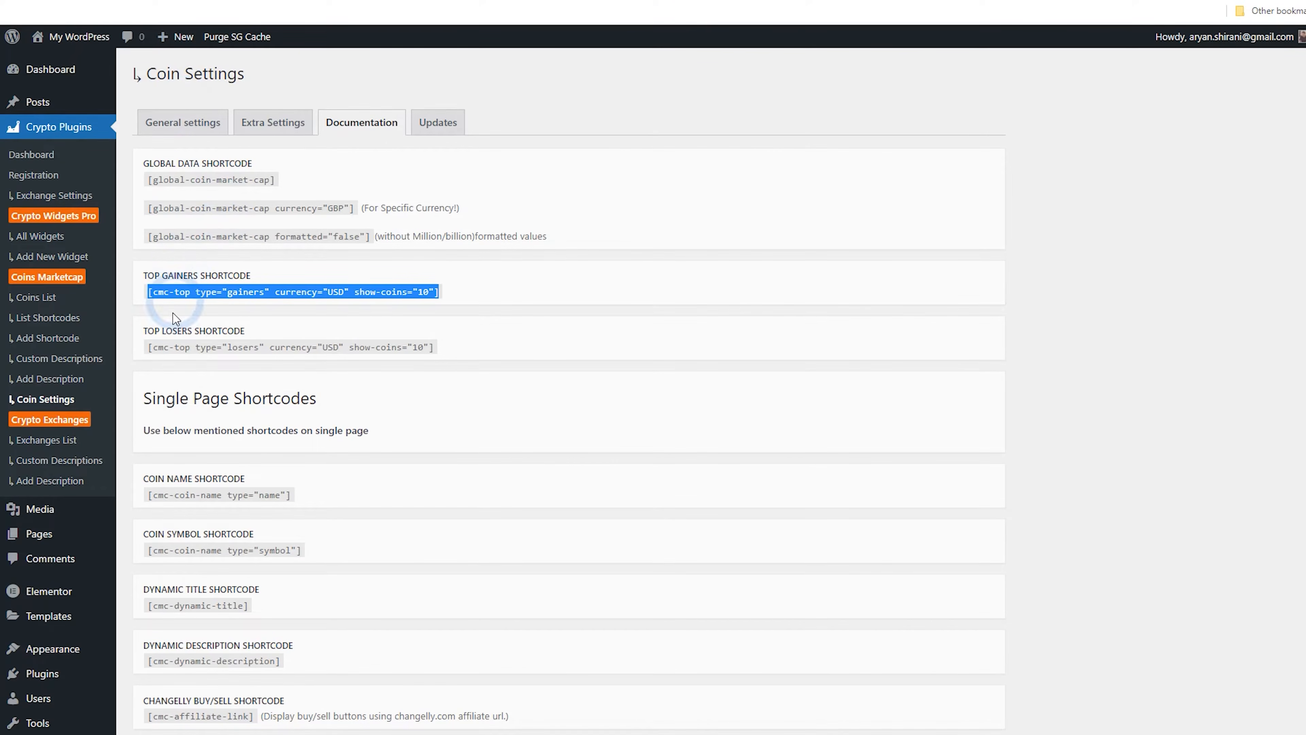
left_click_drag(150, 342, 460, 354)
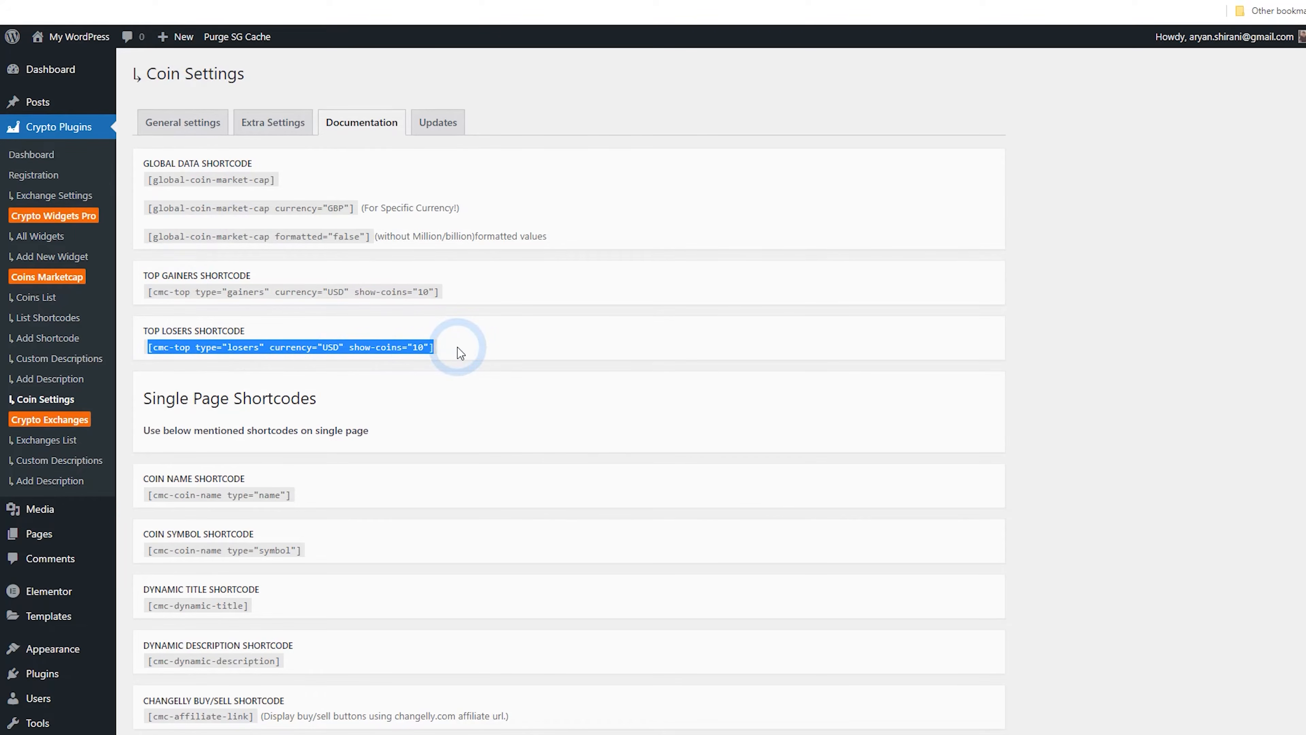
right_click(416, 342)
left_click(434, 357)
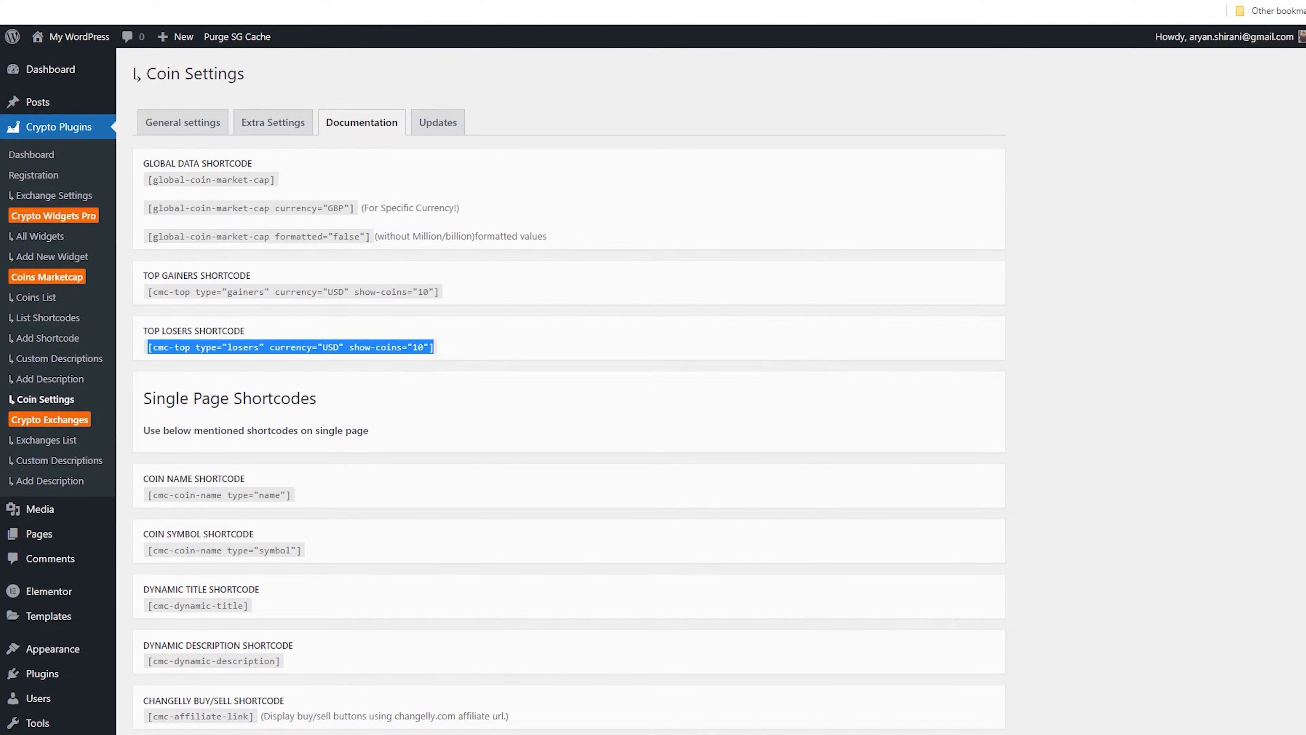
key("ctrl+shift+Tab")
left_click(100, 207)
key("ctrl+a")
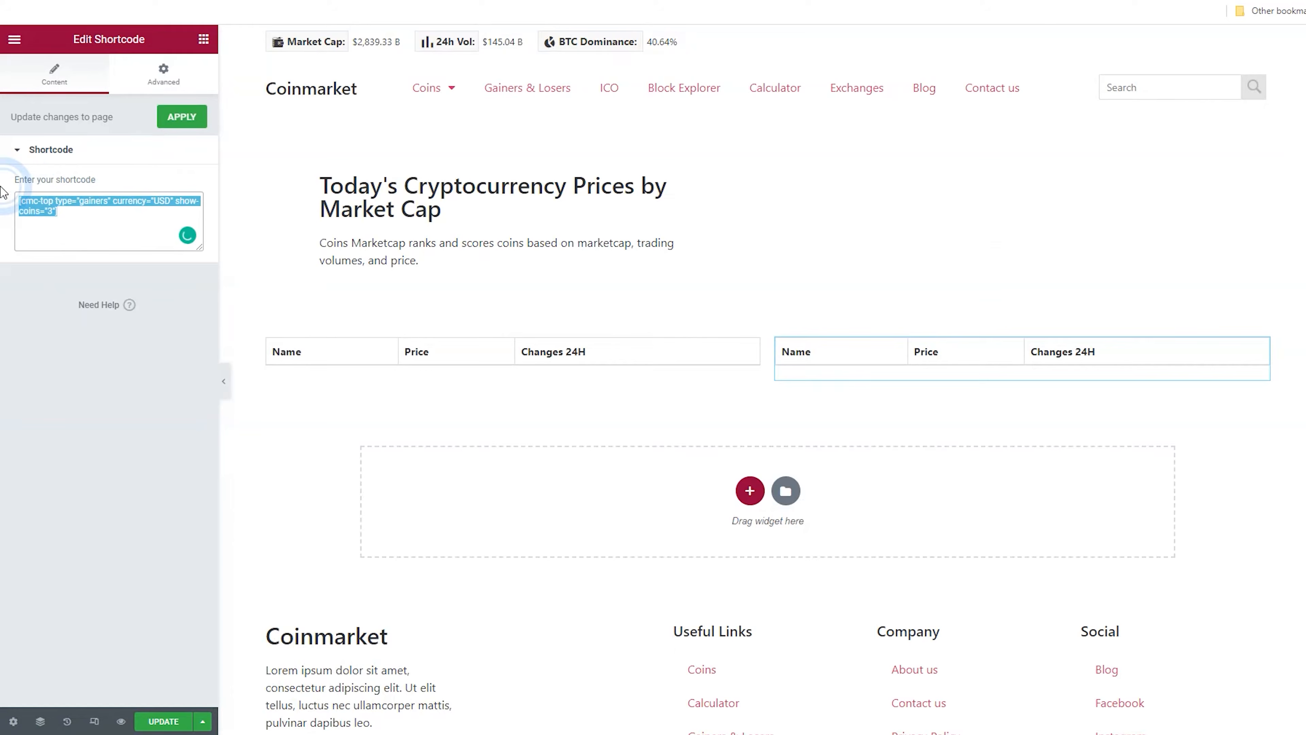
right_click(48, 211)
left_click(101, 280)
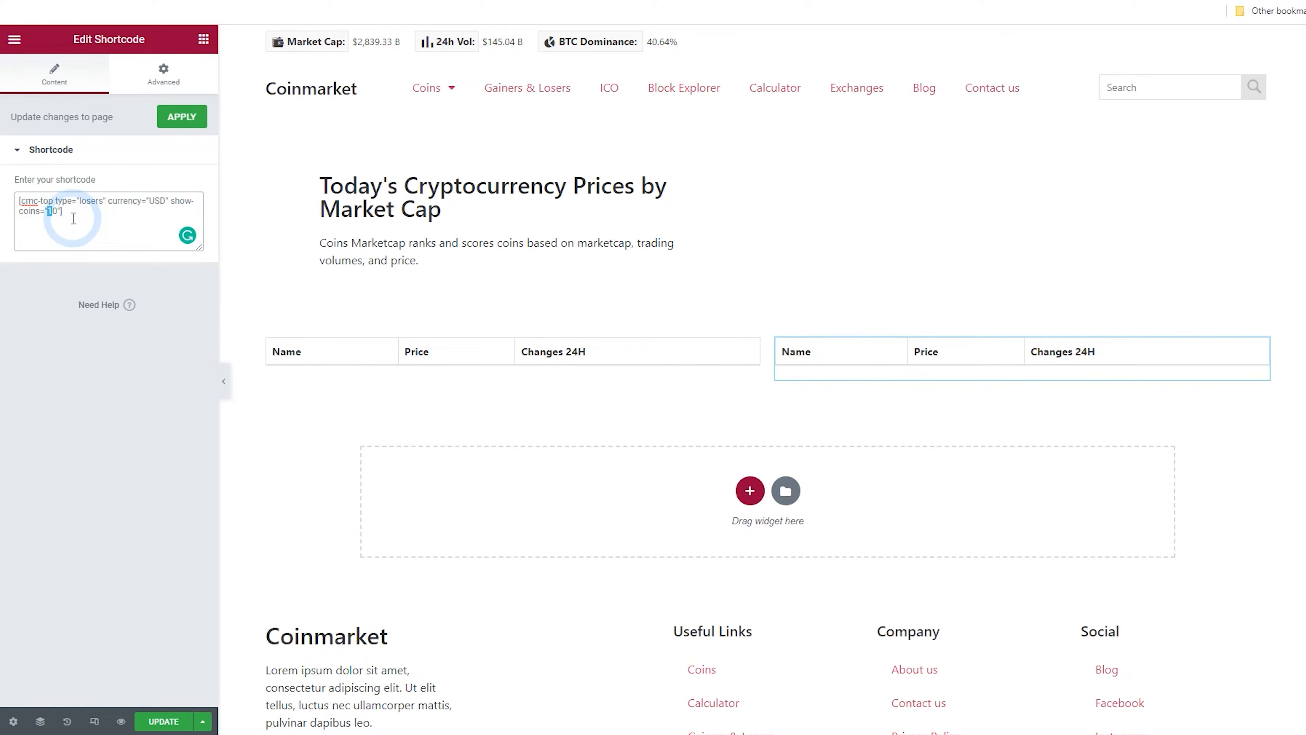
Set the losers shortcode's show-coins value to 3
key("BackSpace")
key("BackSpace")
left_click(158, 200)
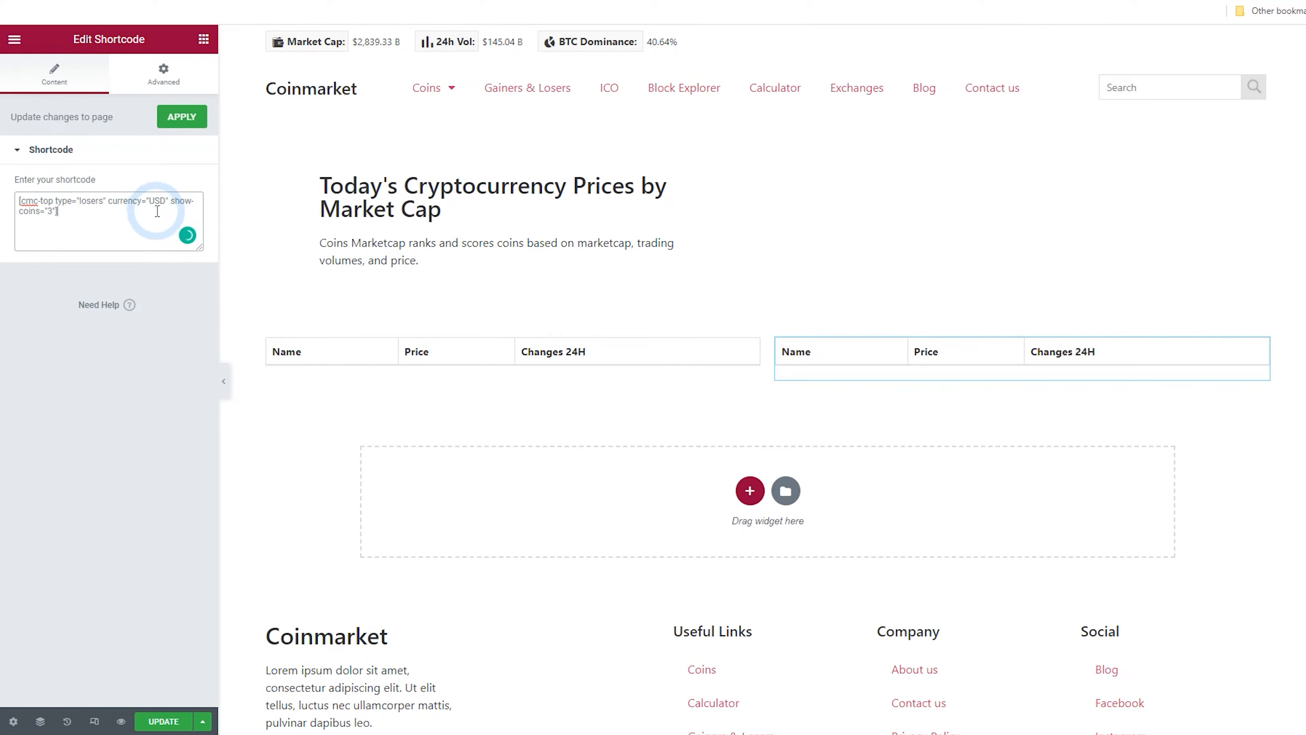
Apply the shortcode changes and update the page
left_click(178, 118)
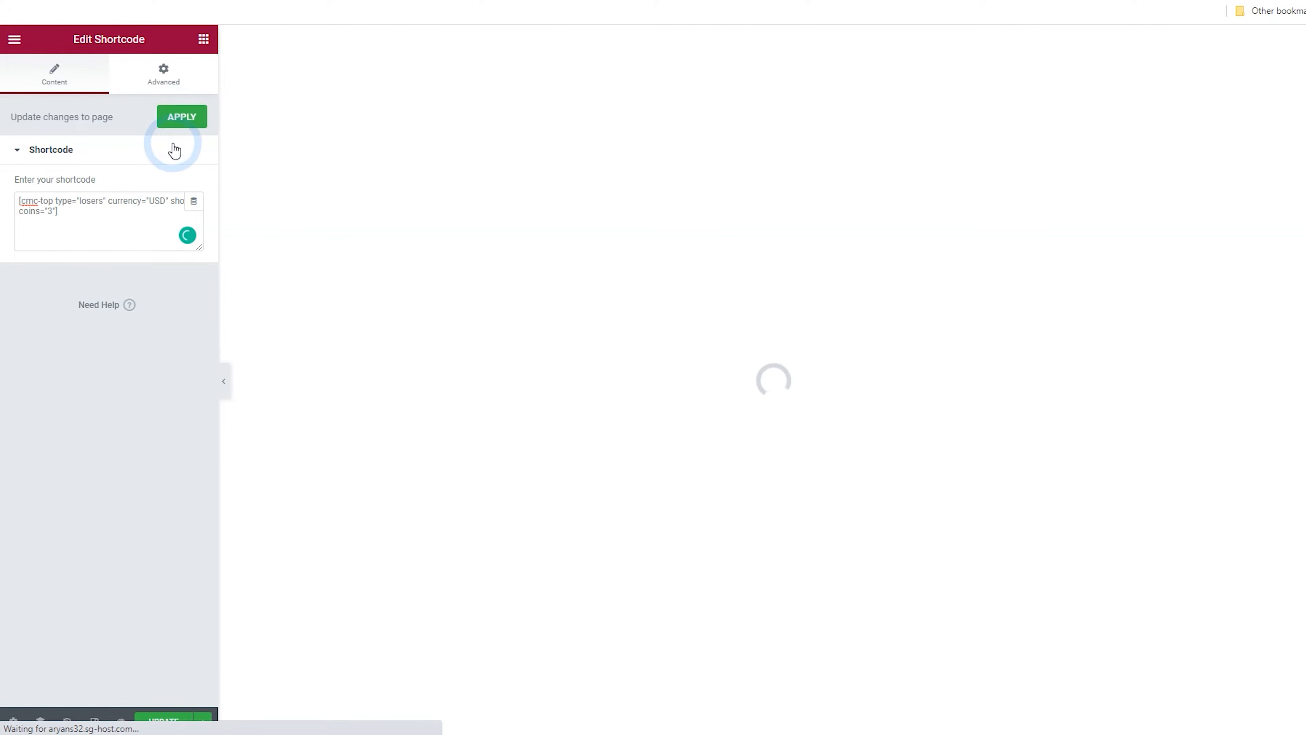
left_click(752, 344)
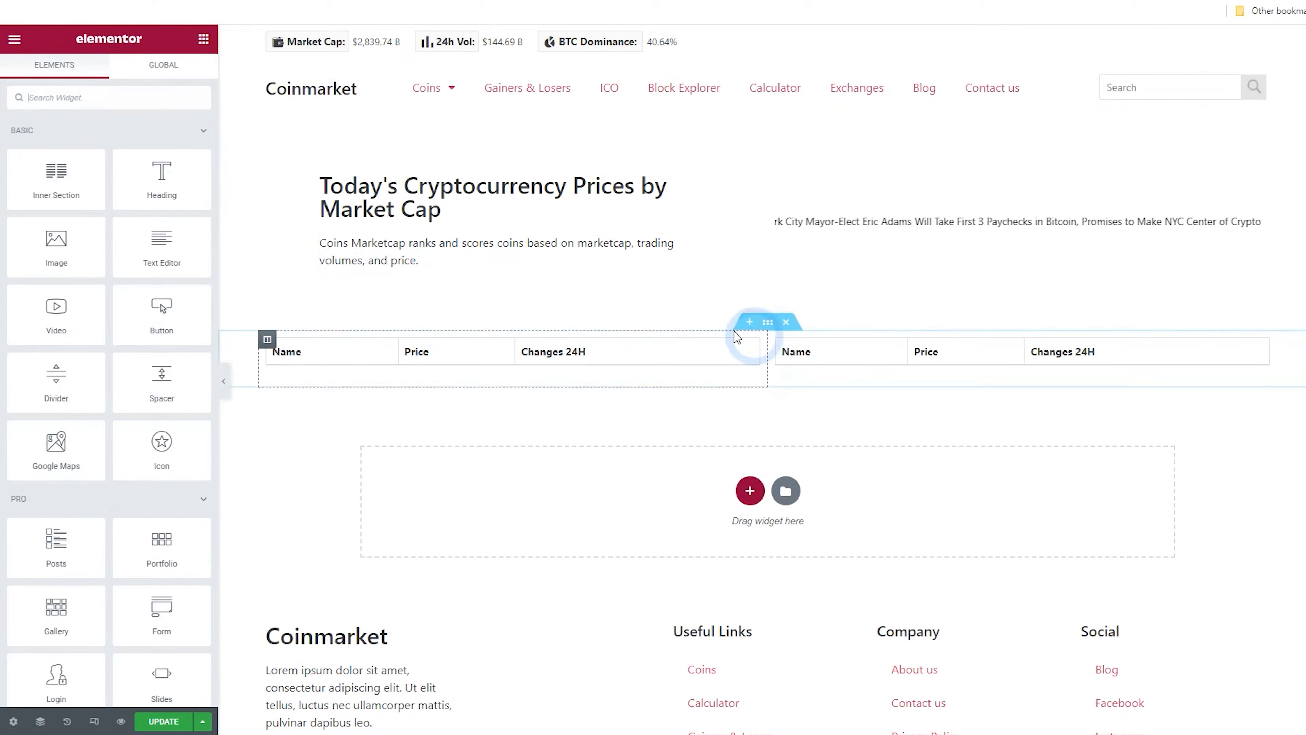
left_click(174, 722)
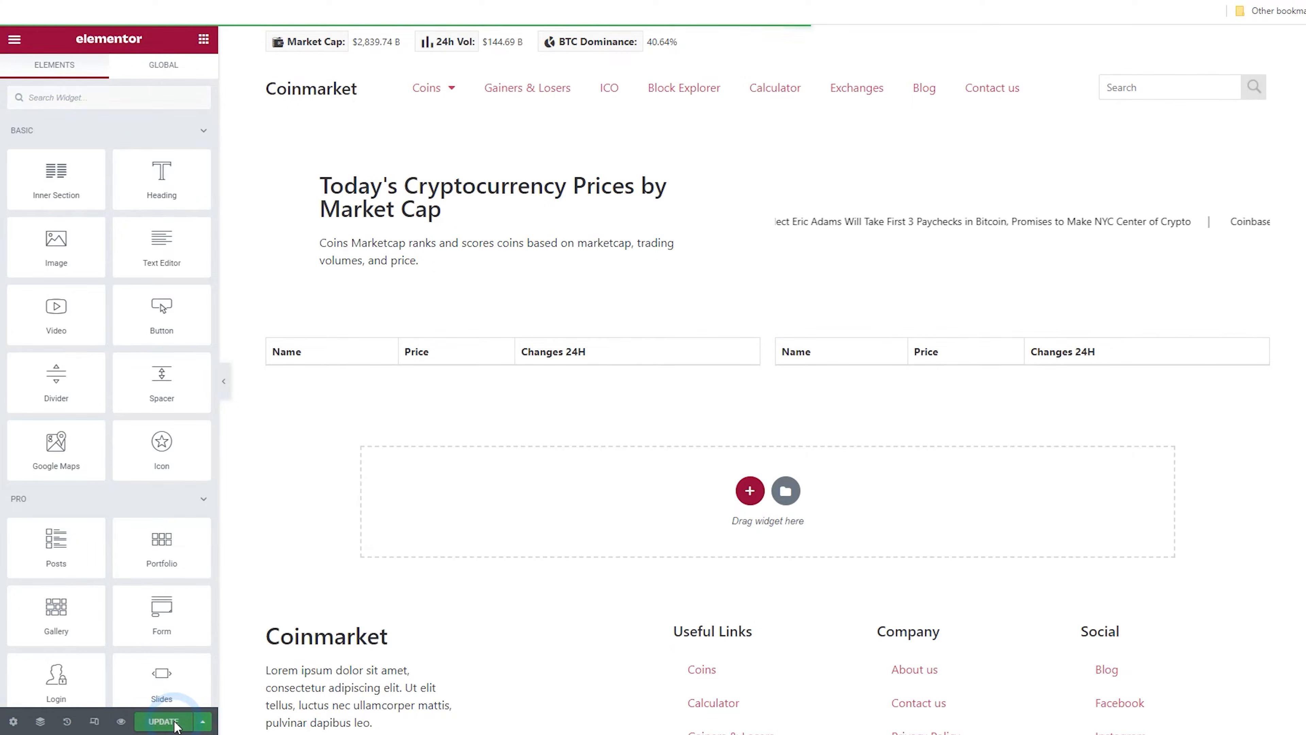
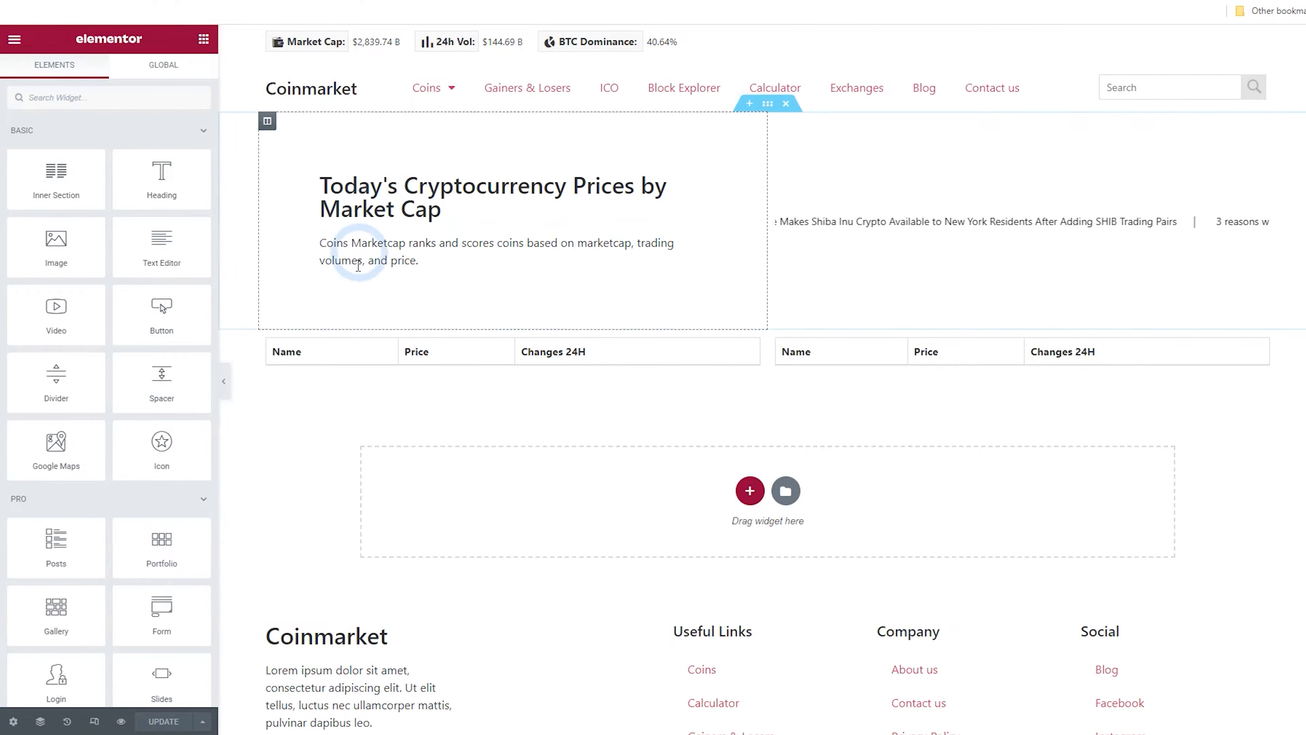
Add a Heading widget above the gainers table and title it Top Gainers
left_click_drag(186, 207, 340, 350)
left_click_drag(144, 190, 11, 182)
type("Top Gainers")
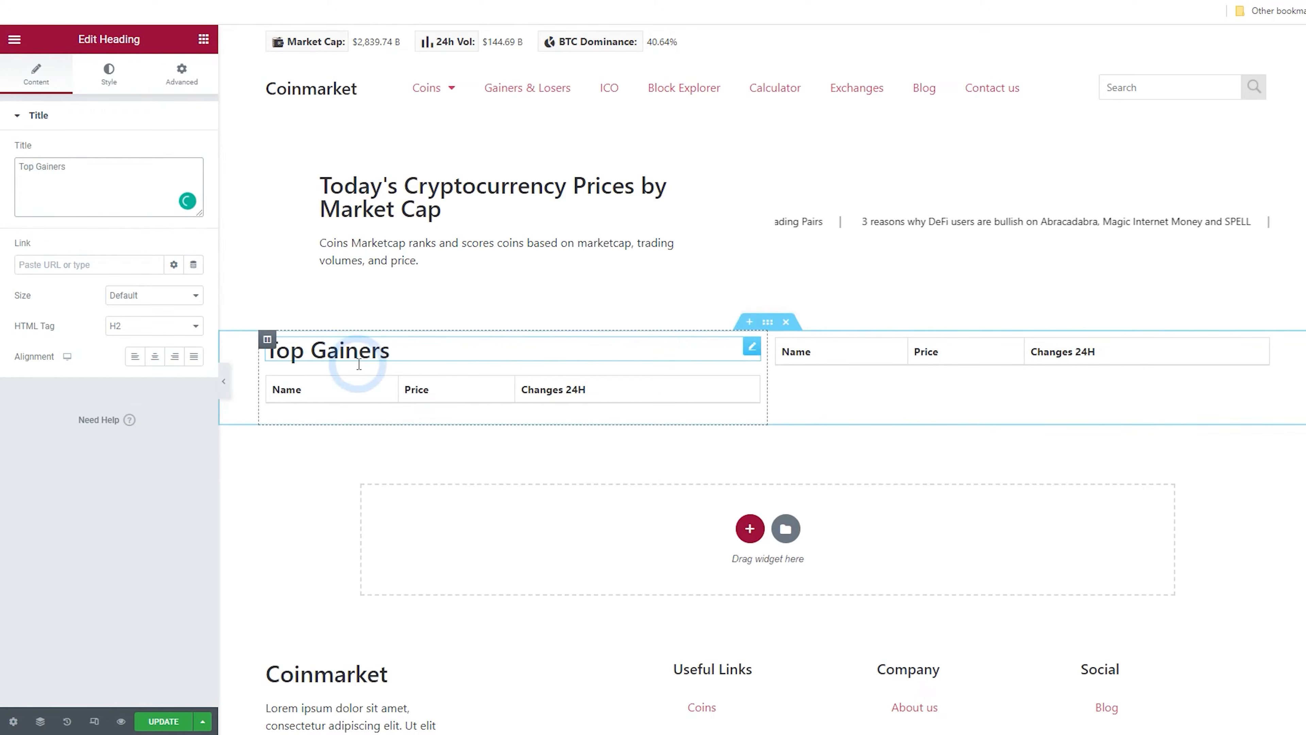
Copy the heading into the losers column, move it above that table, and retitle it Top Losers
right_click(412, 351)
left_click(465, 416)
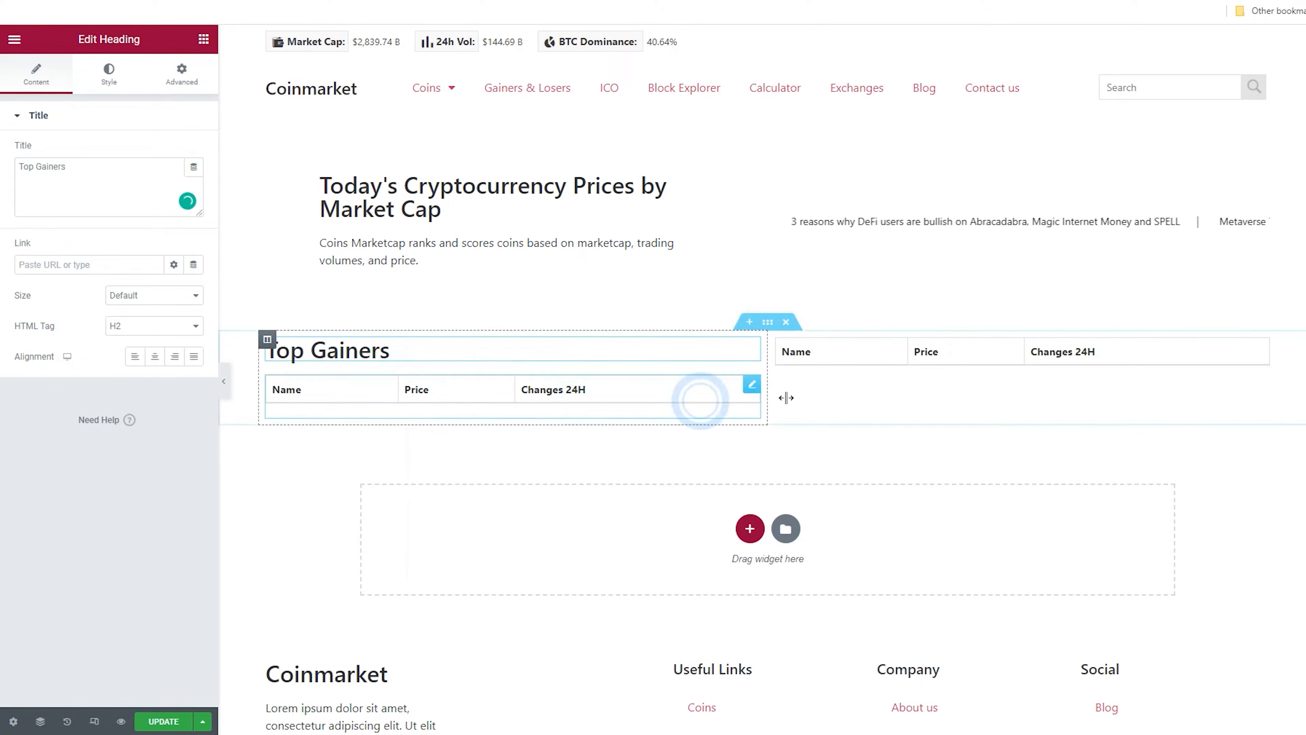
right_click(866, 356)
left_click(937, 438)
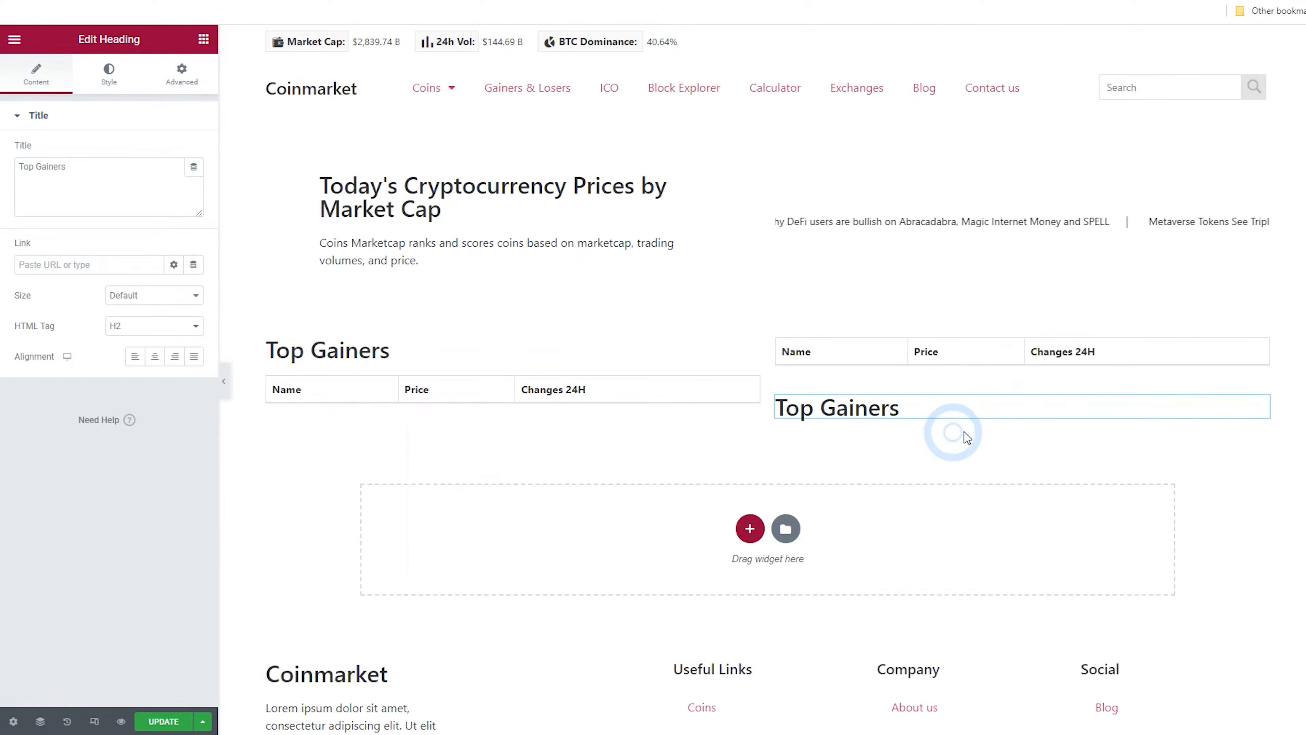
left_click_drag(1253, 400, 1134, 356)
left_click_drag(83, 171, 40, 179)
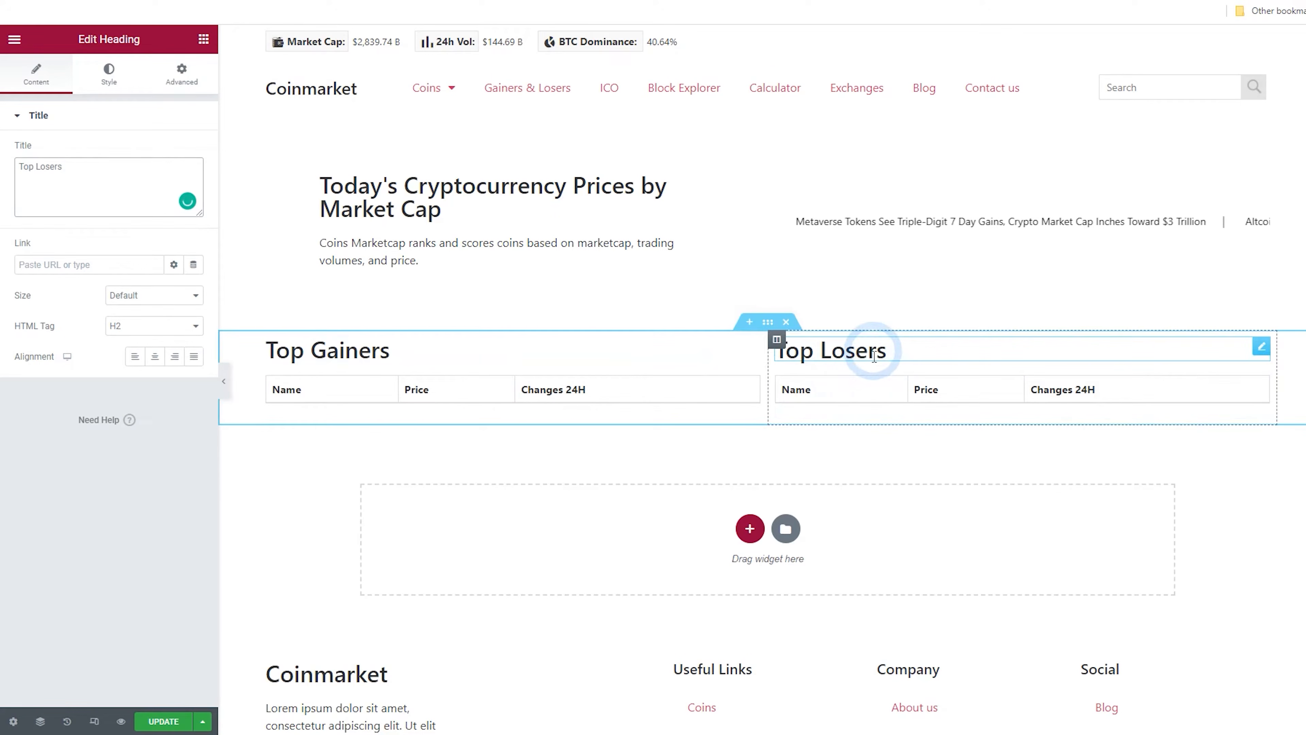
left_click(763, 533)
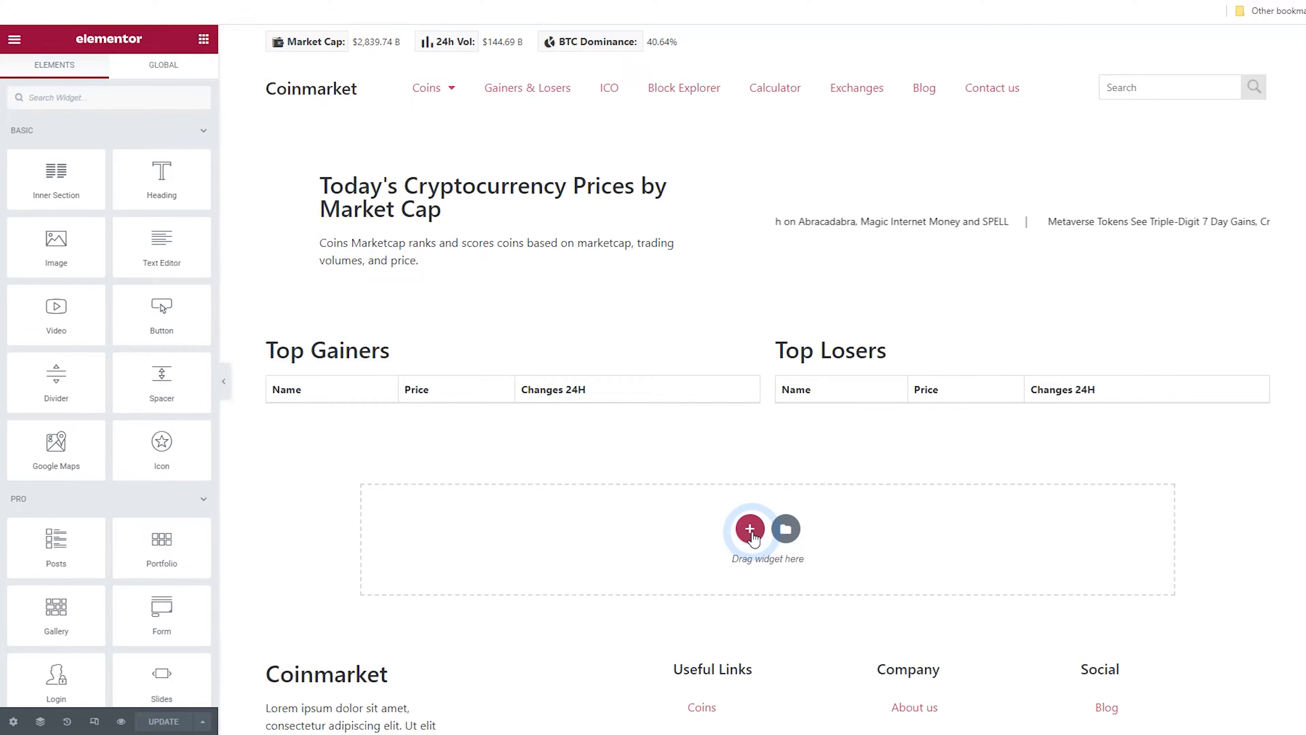
Add a new one-column section below the tables and place a Shortcode widget in it
left_click(749, 529)
scroll(723, 473, "down", 3)
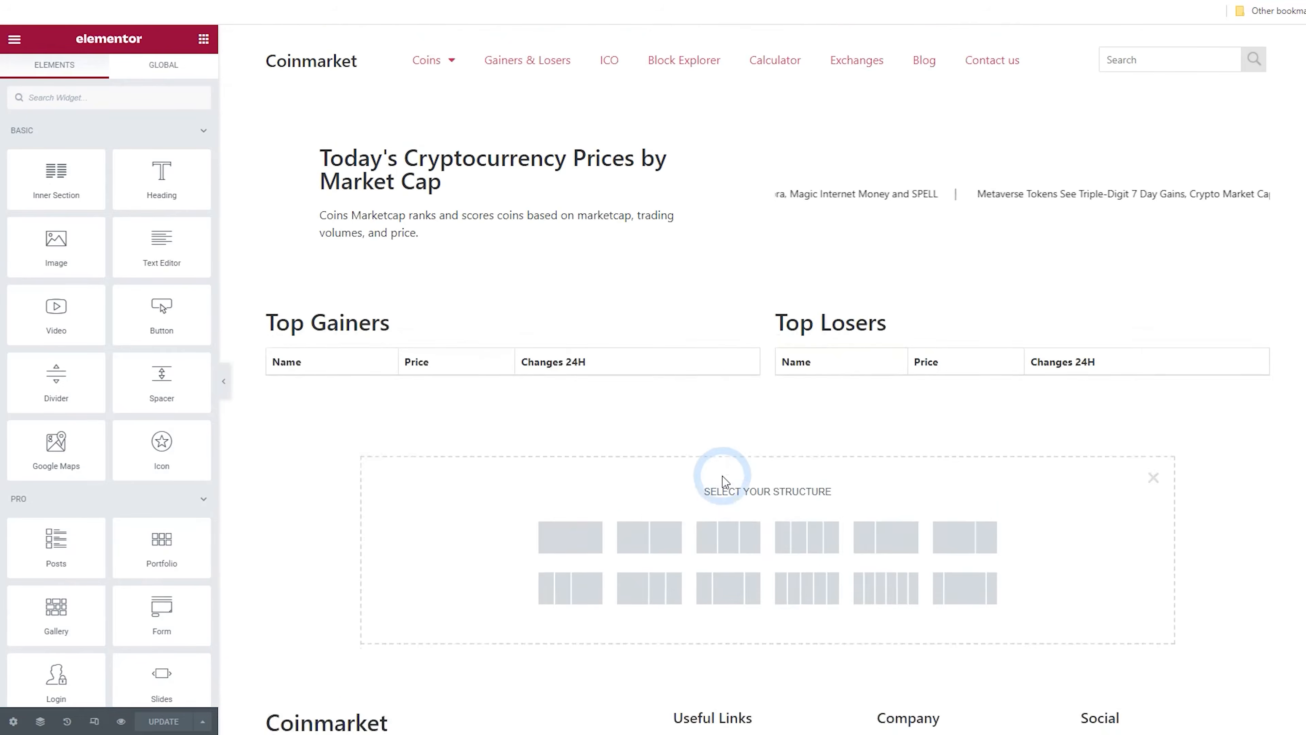
left_click(575, 434)
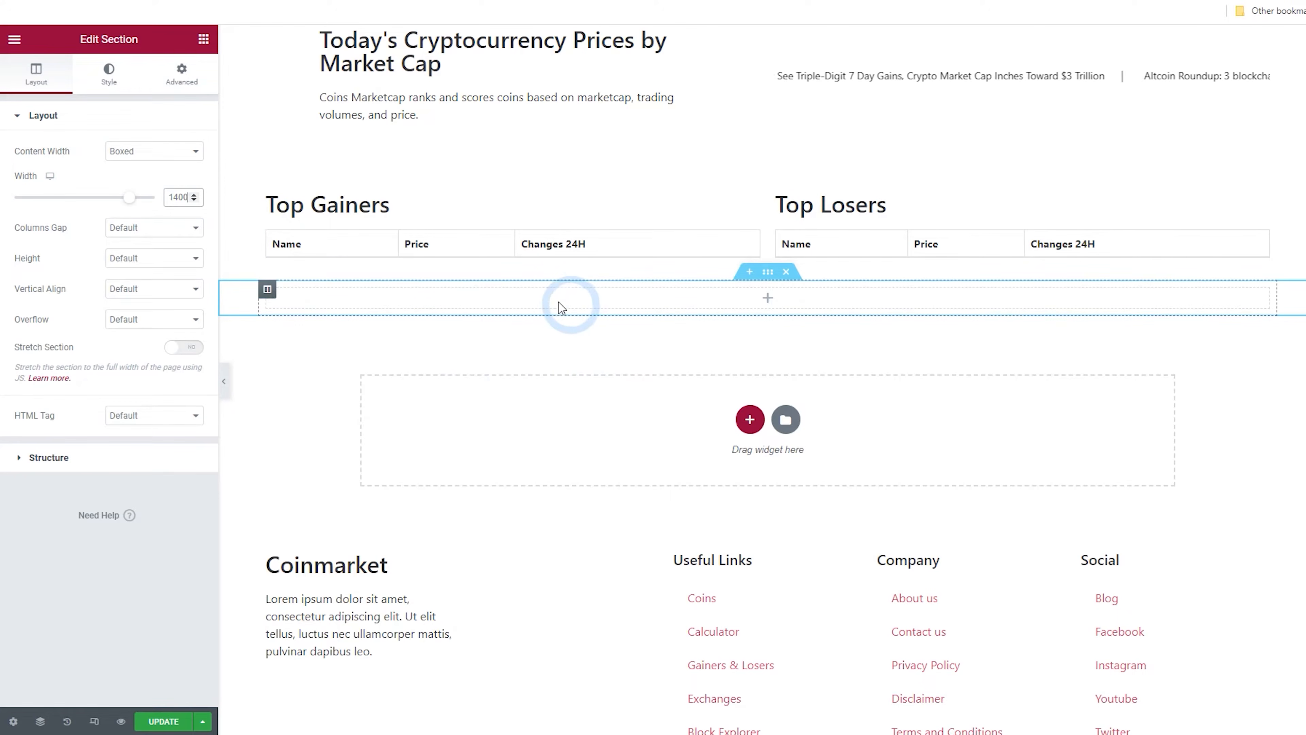
left_click(767, 301)
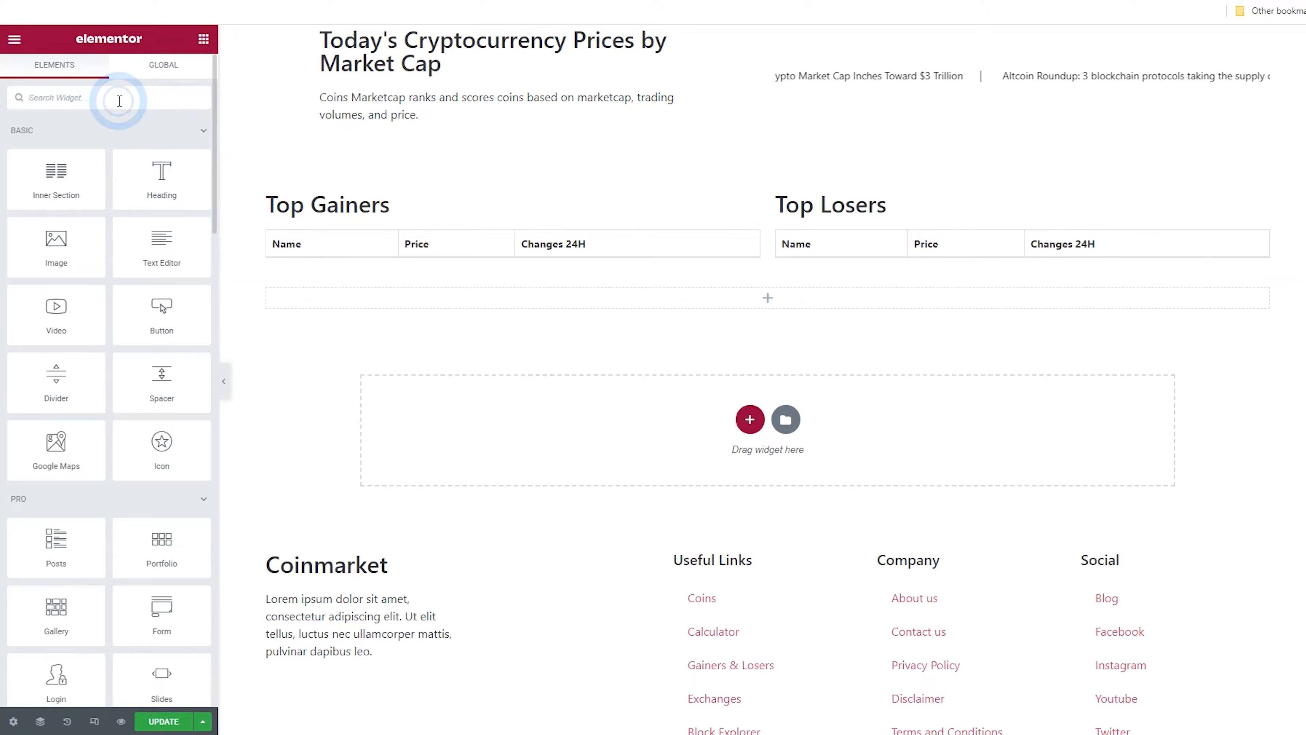
type("short")
left_click_drag(60, 140, 656, 300)
left_click(117, 207)
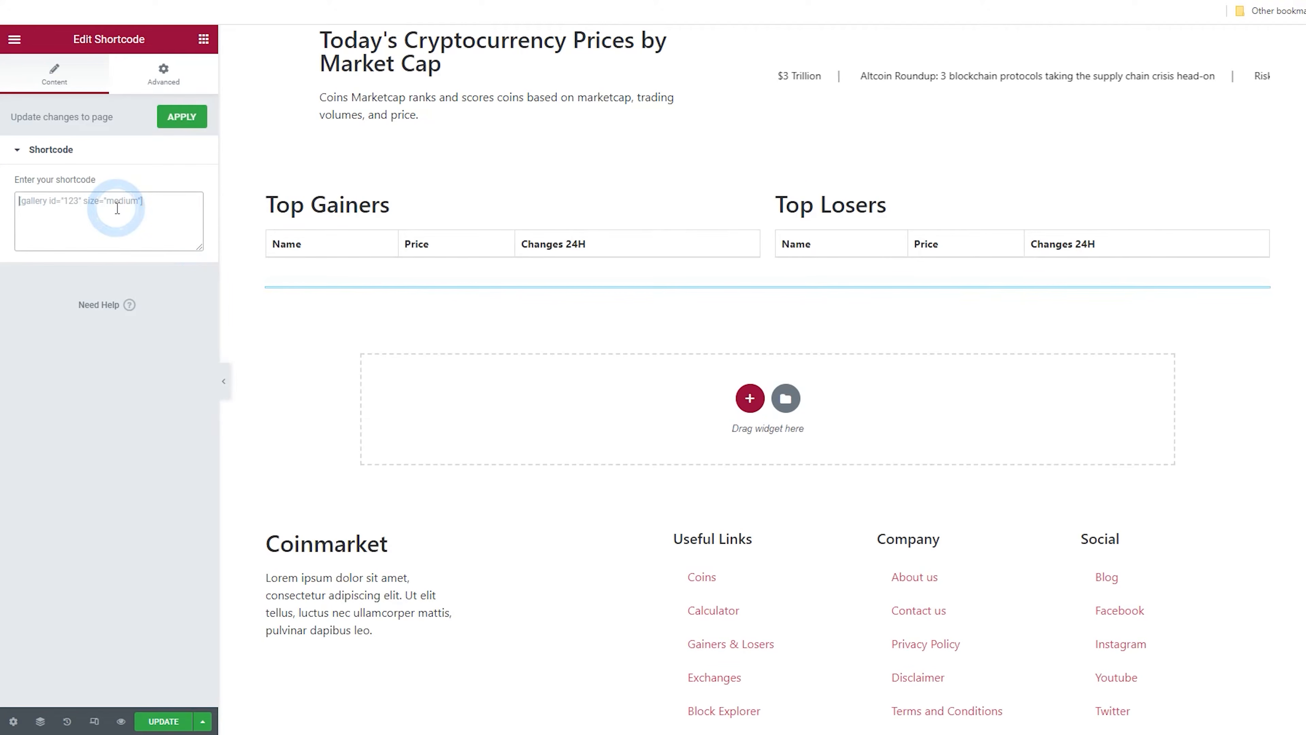
Switch to the WordPress admin and create a new Coin Market Cap shortcode titled Coin Main List
left_click(231, 1)
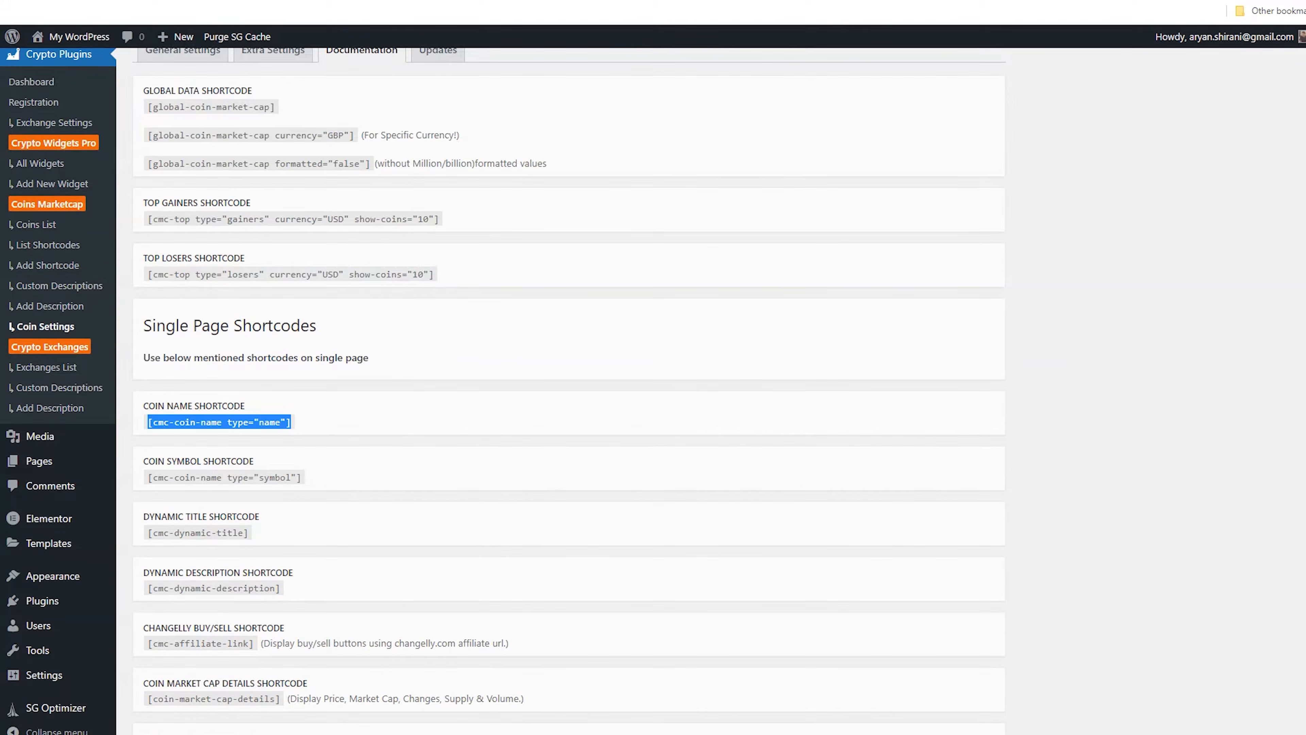
scroll(275, 303, "up", 2)
left_click(358, 383)
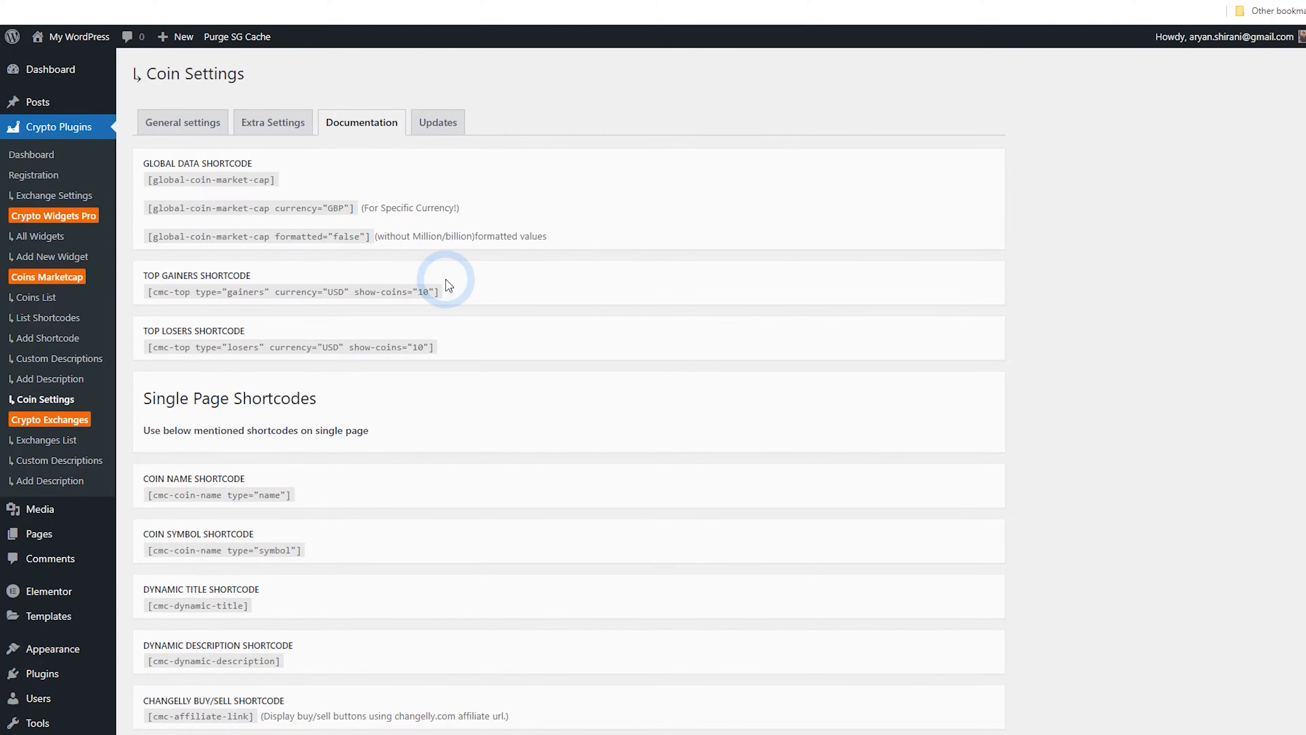
left_click(49, 298)
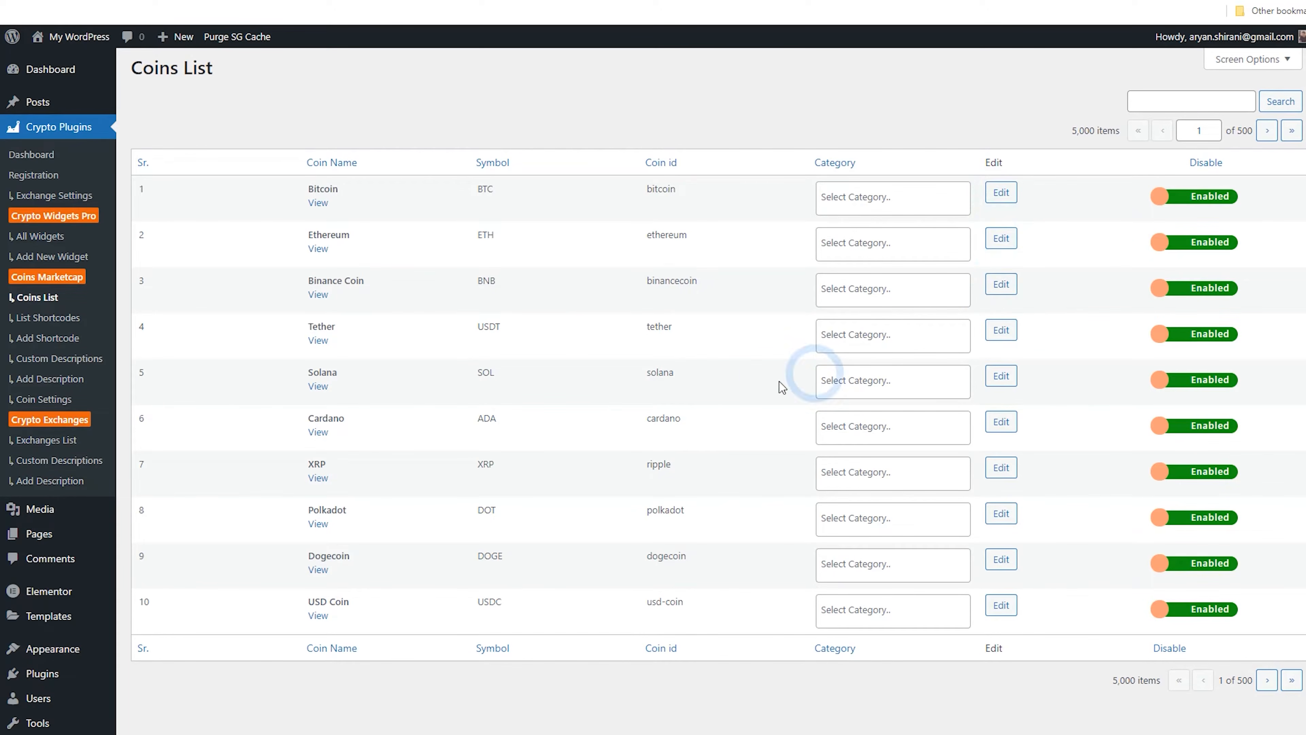
left_click(31, 318)
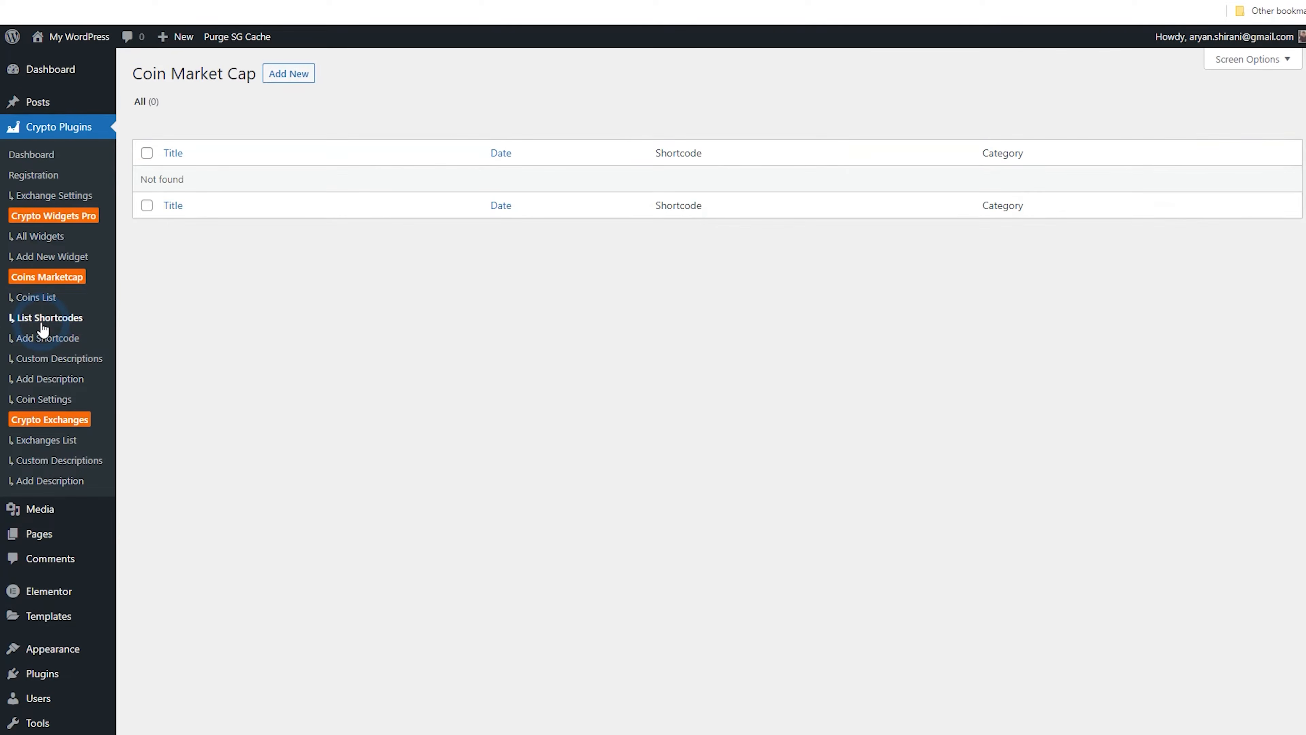
left_click(288, 74)
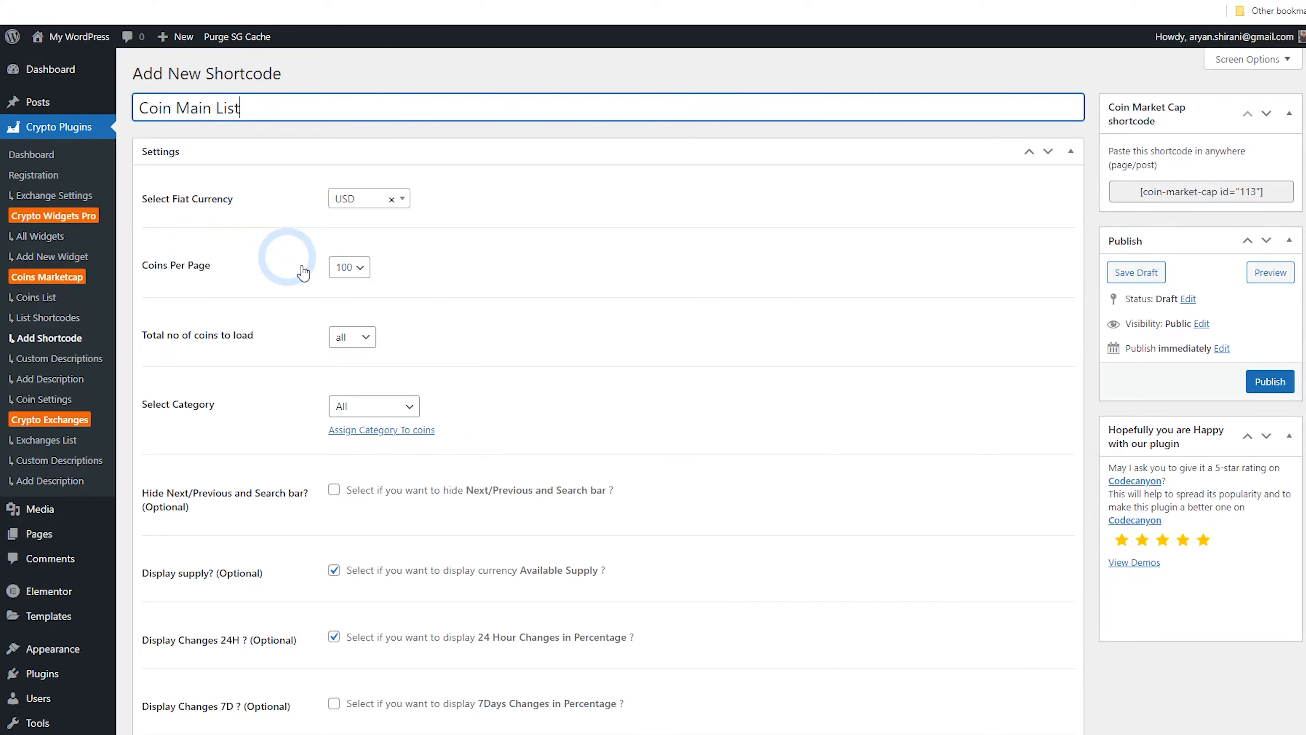
Enable search results in the table and live updates in the shortcode's settings
left_click(344, 267)
left_click(342, 268)
scroll(283, 280, "down", 2)
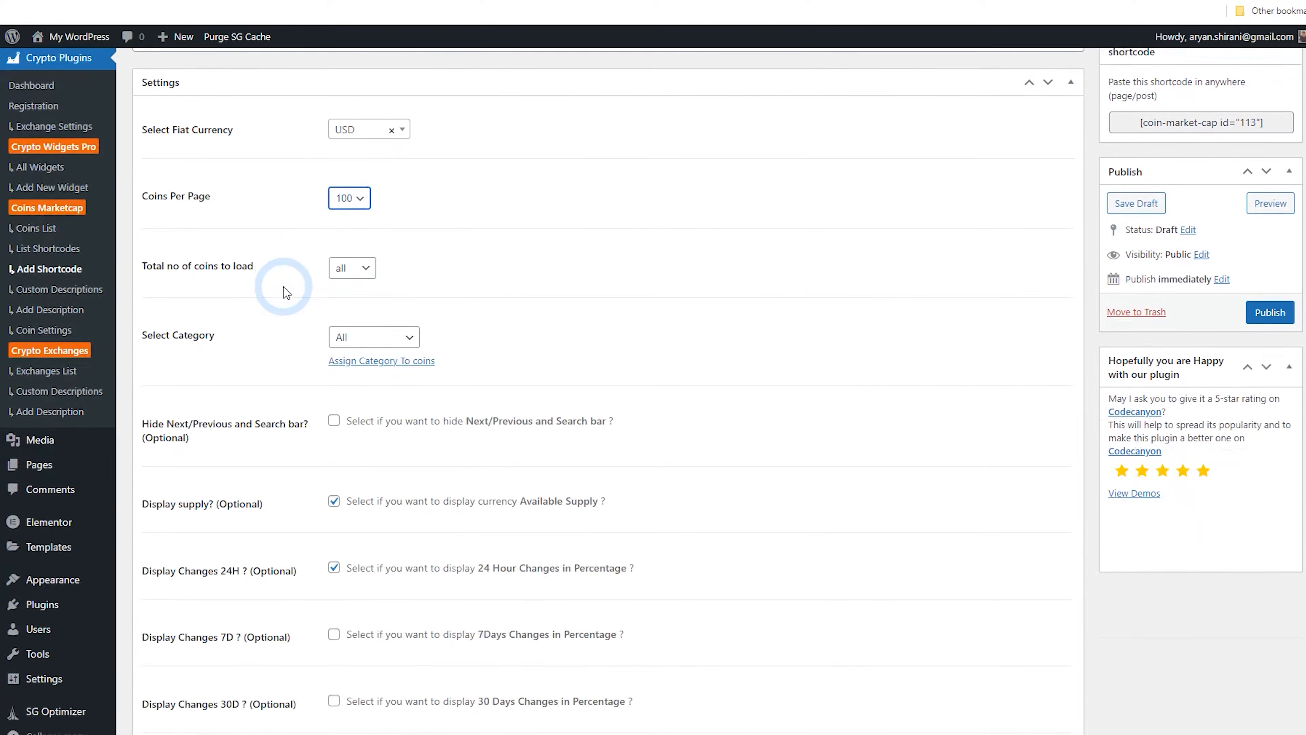
scroll(337, 280, "down", 4)
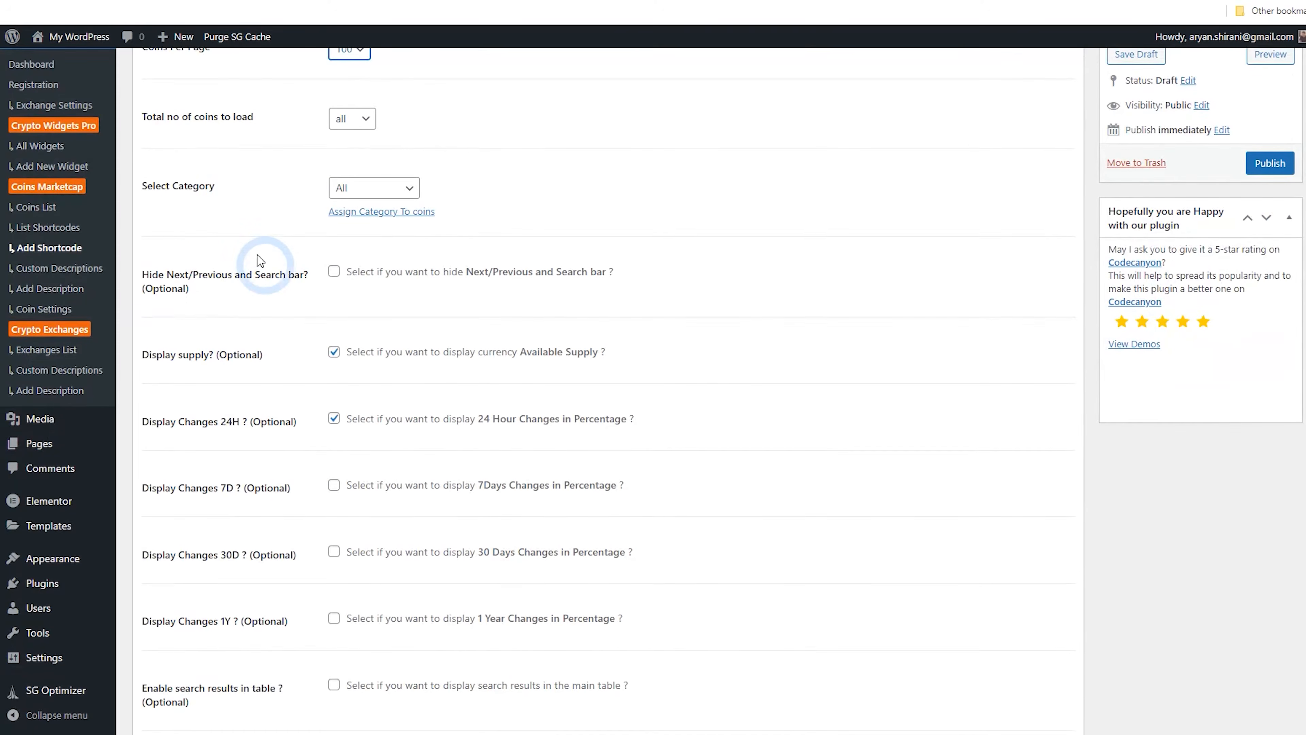
left_click(370, 189)
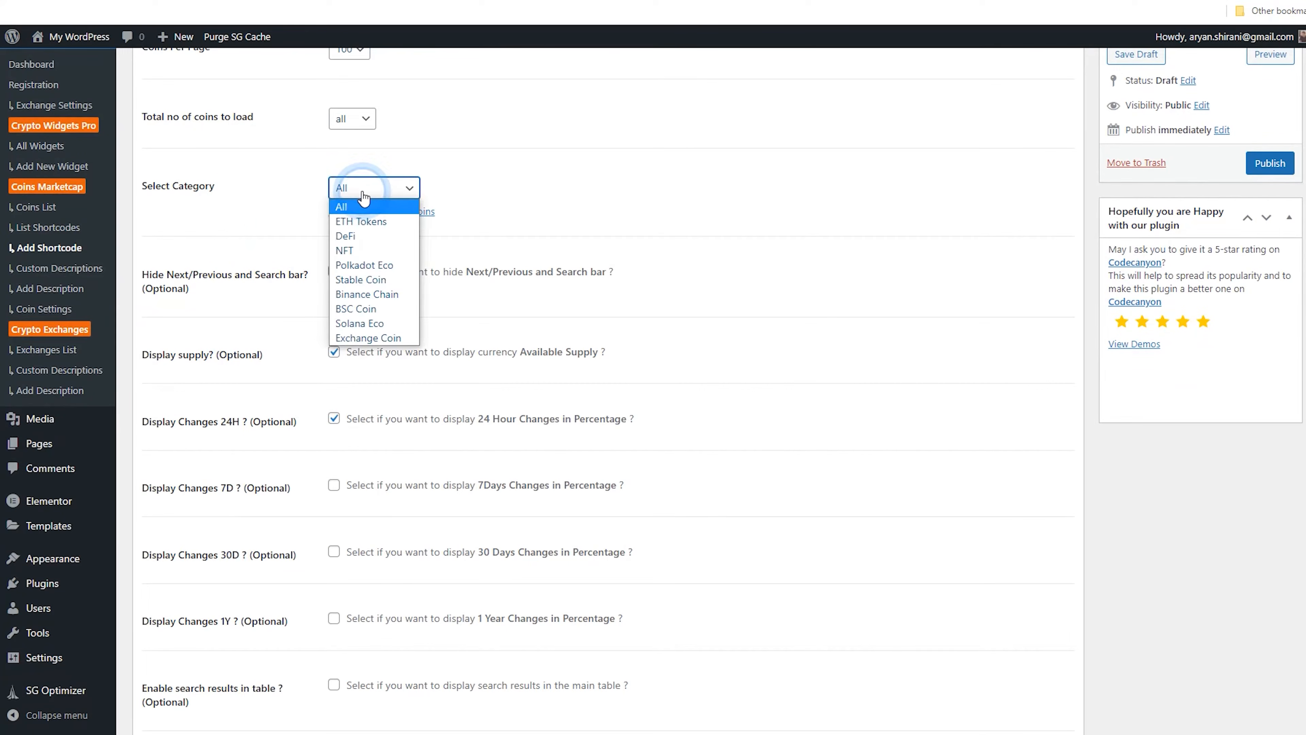
left_click(401, 188)
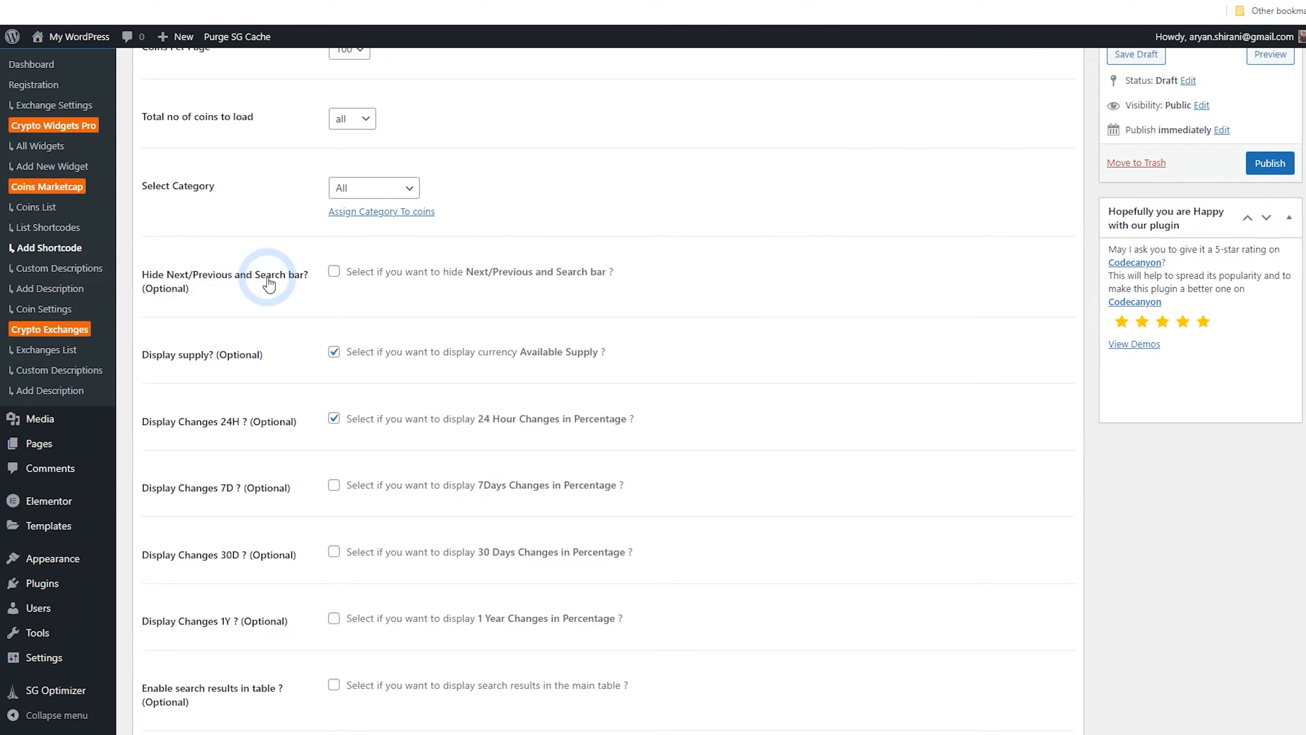
scroll(378, 296, "down", 1)
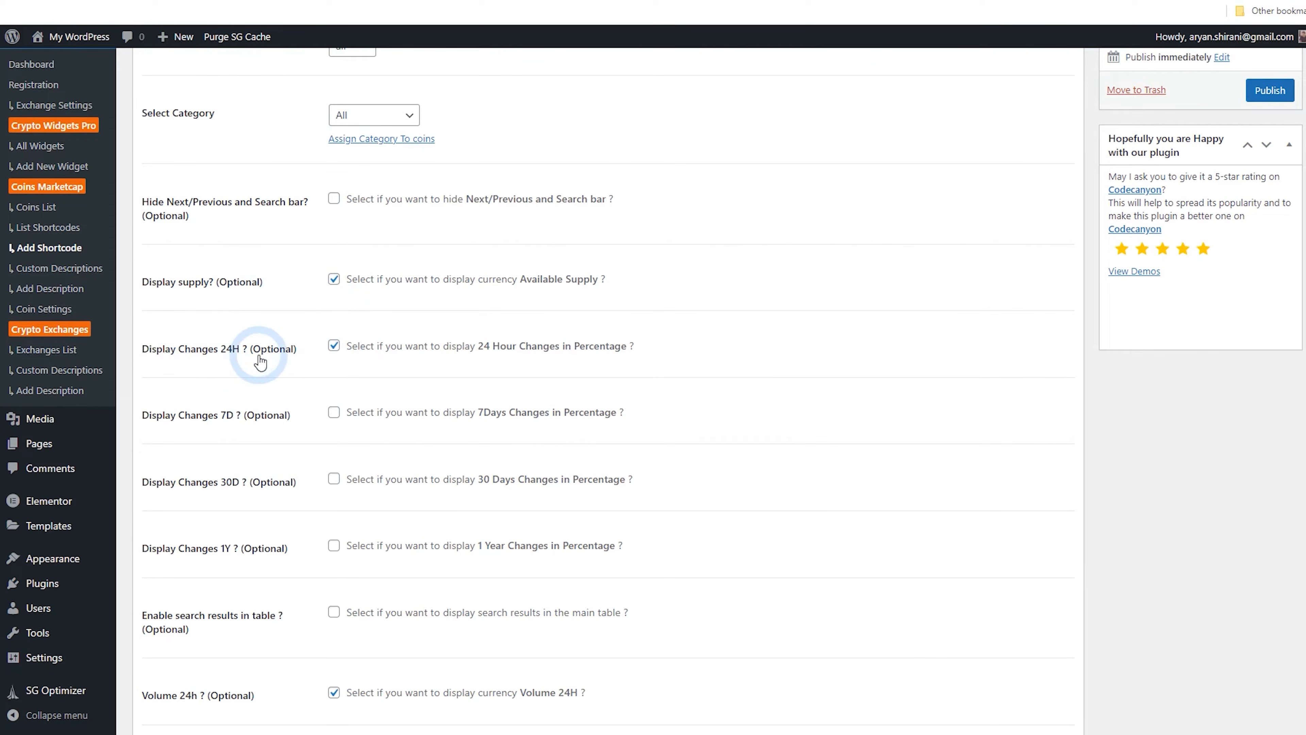
scroll(261, 355, "down", 2)
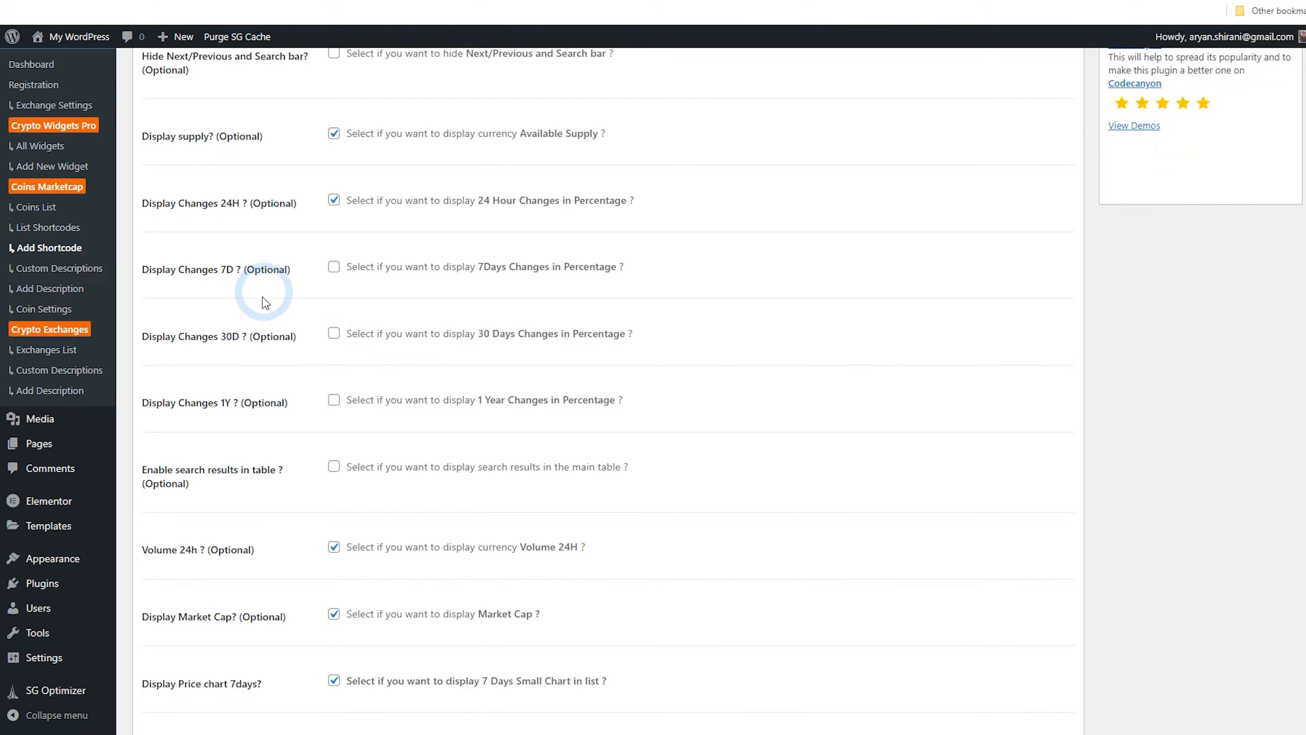
scroll(264, 298, "down", 1)
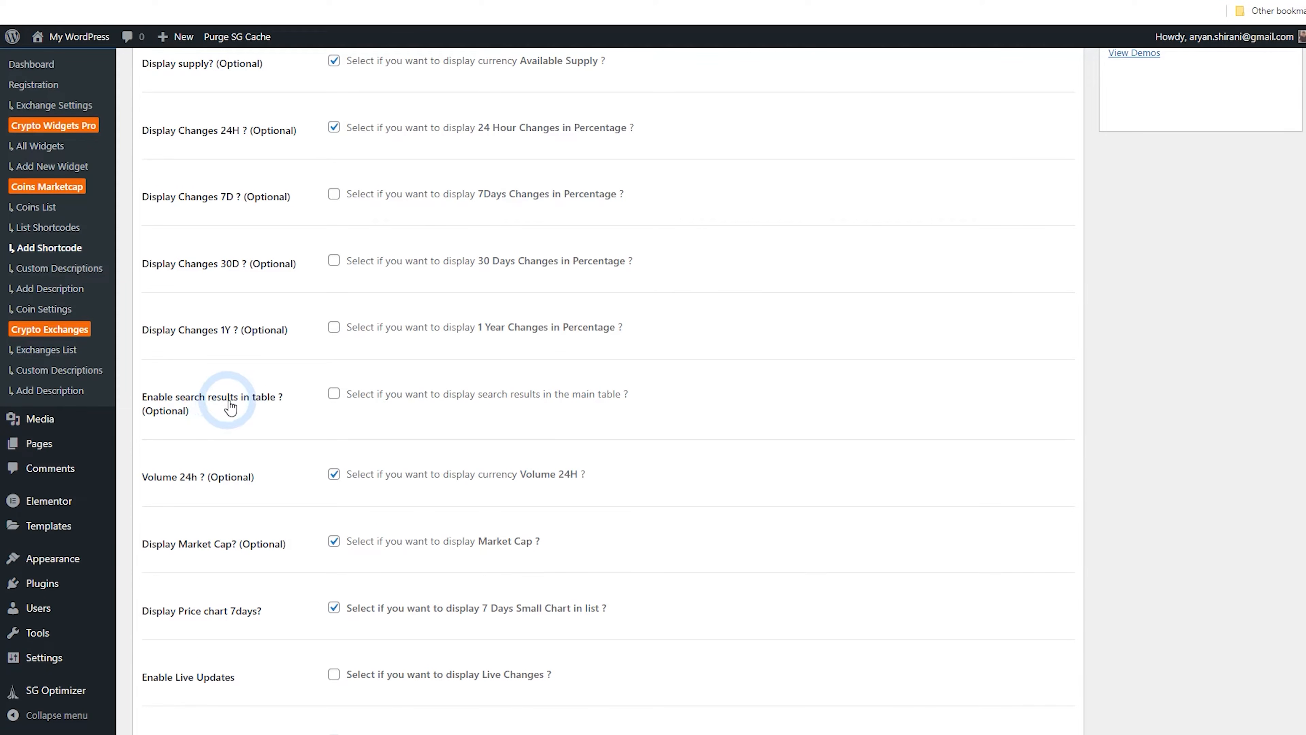
left_click(334, 394)
scroll(292, 383, "down", 3)
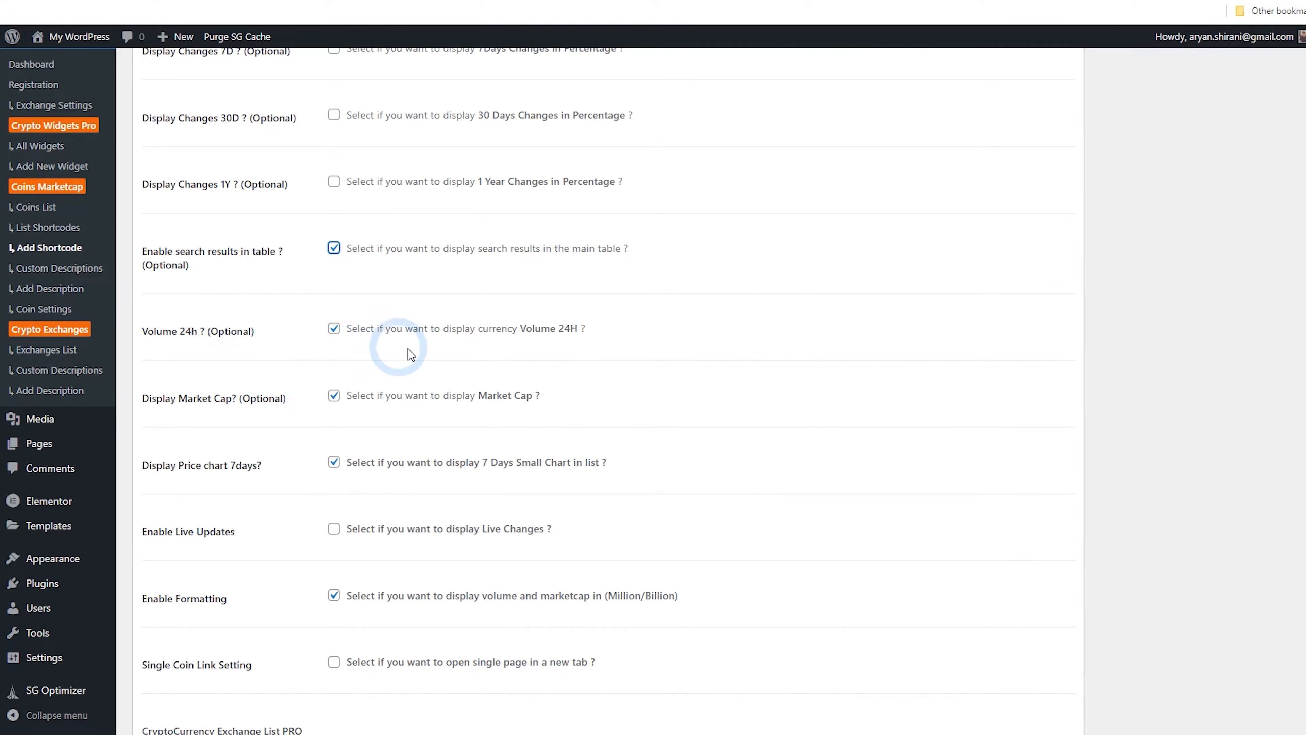
scroll(455, 368, "down", 1)
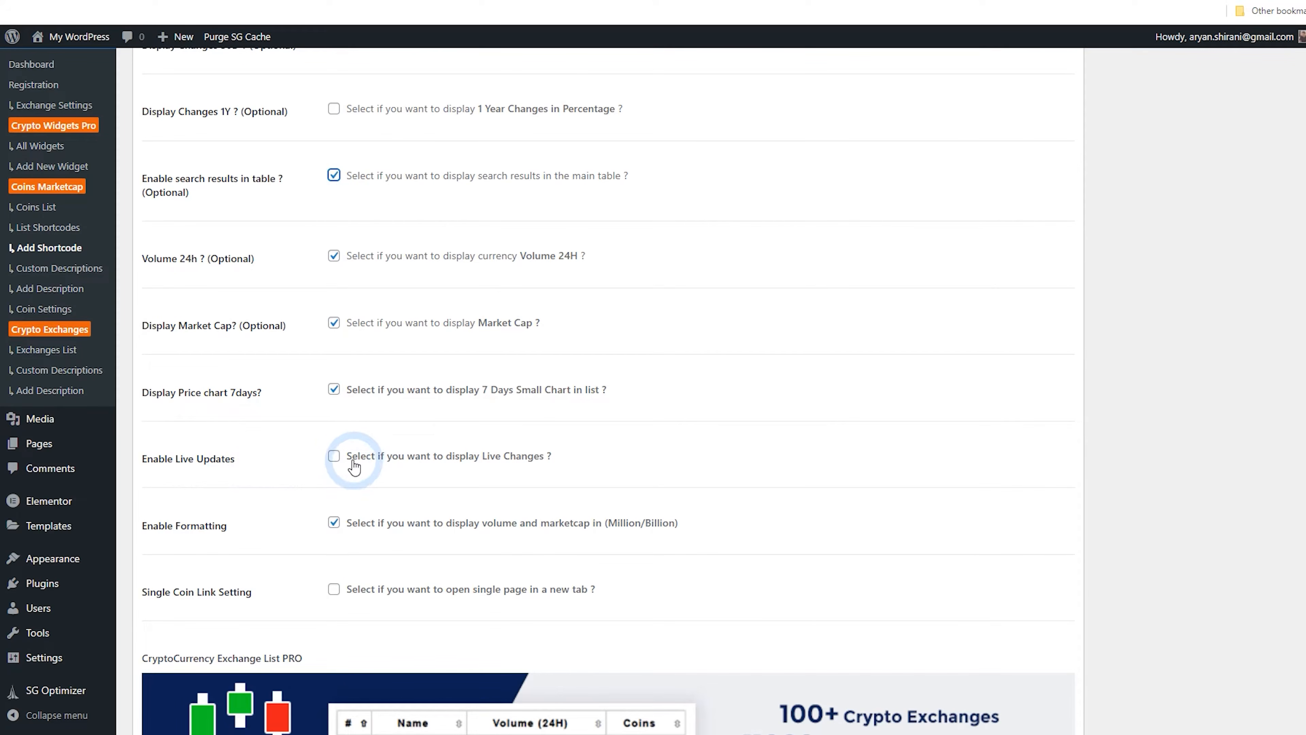
scroll(347, 457, "down", 2)
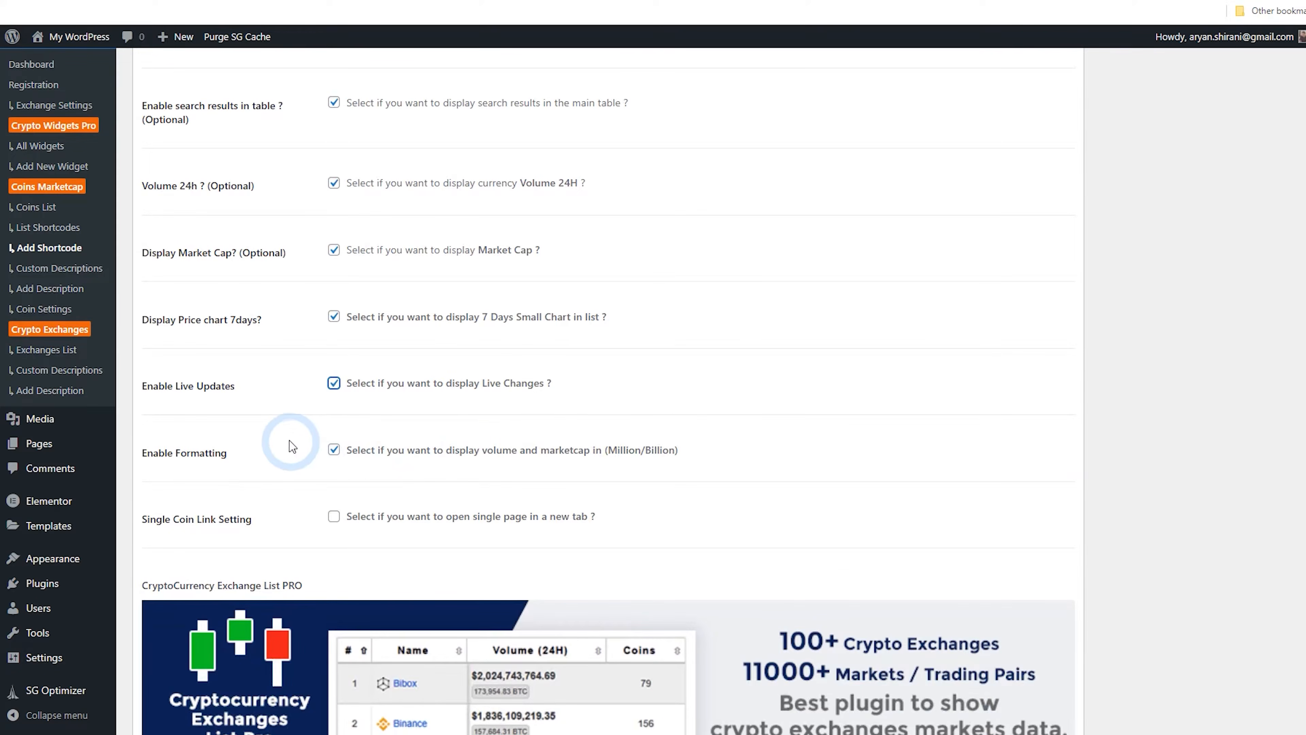
Publish the Coin Main List shortcode
scroll(254, 434, "down", 2)
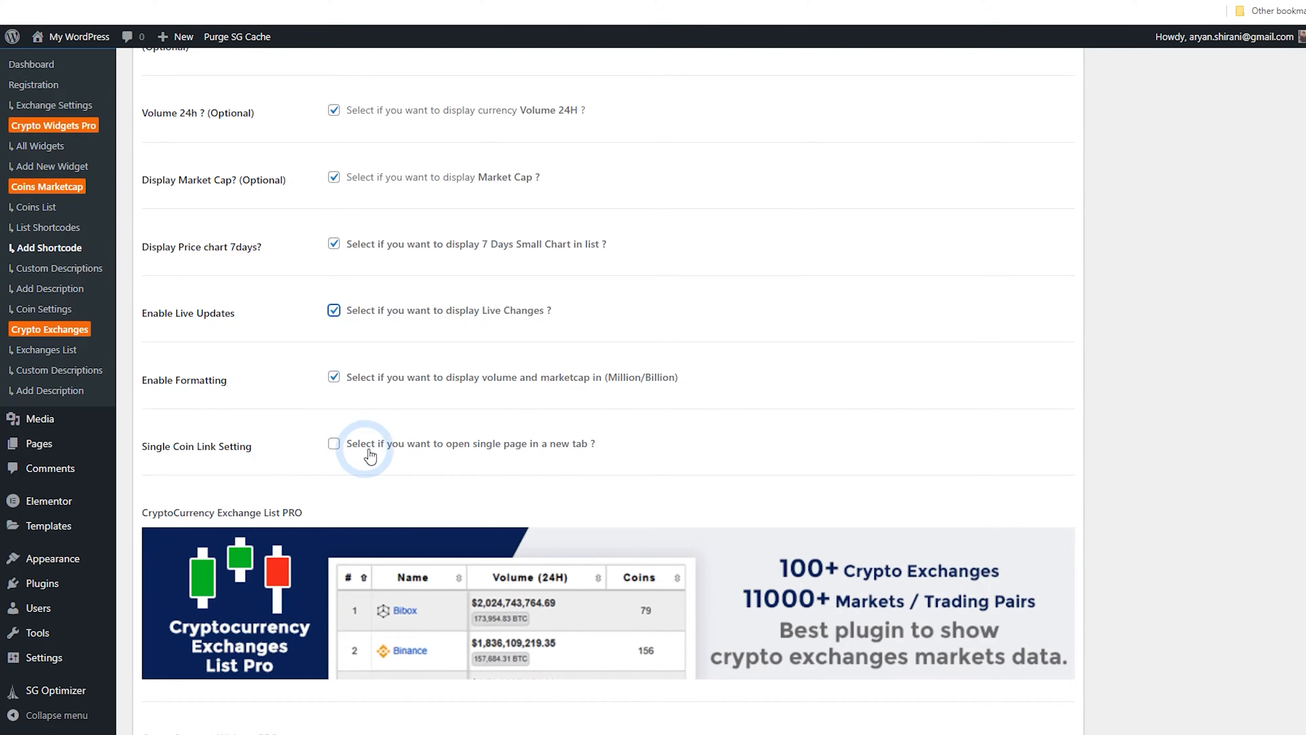
scroll(566, 463, "down", 4)
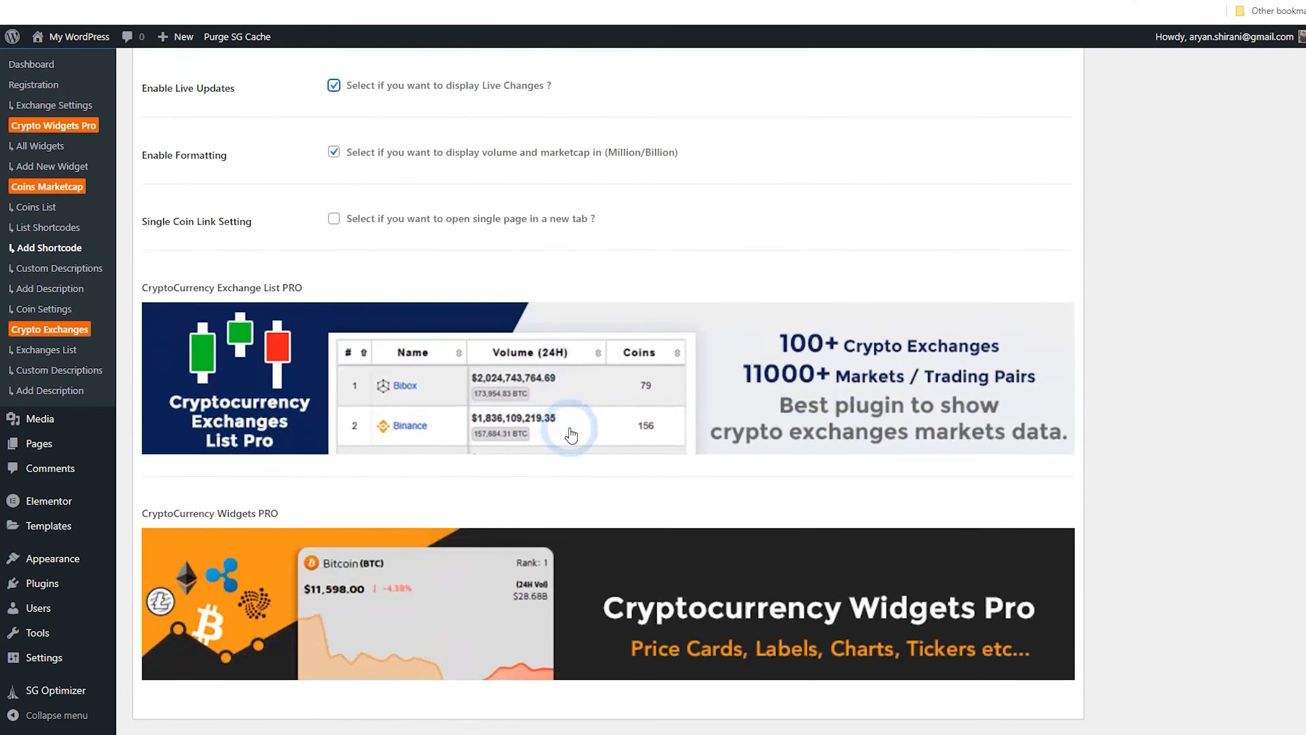
scroll(583, 423, "up", 10)
scroll(730, 389, "up", 10)
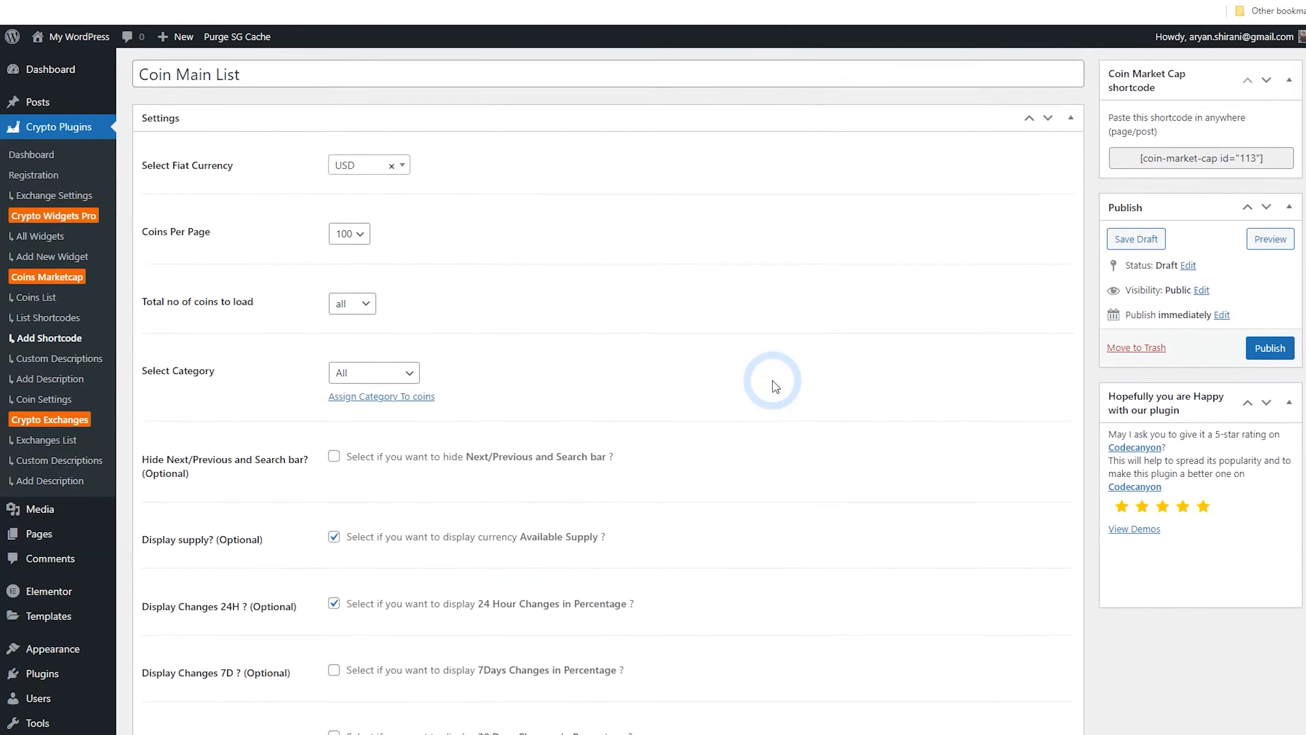
left_click(1270, 382)
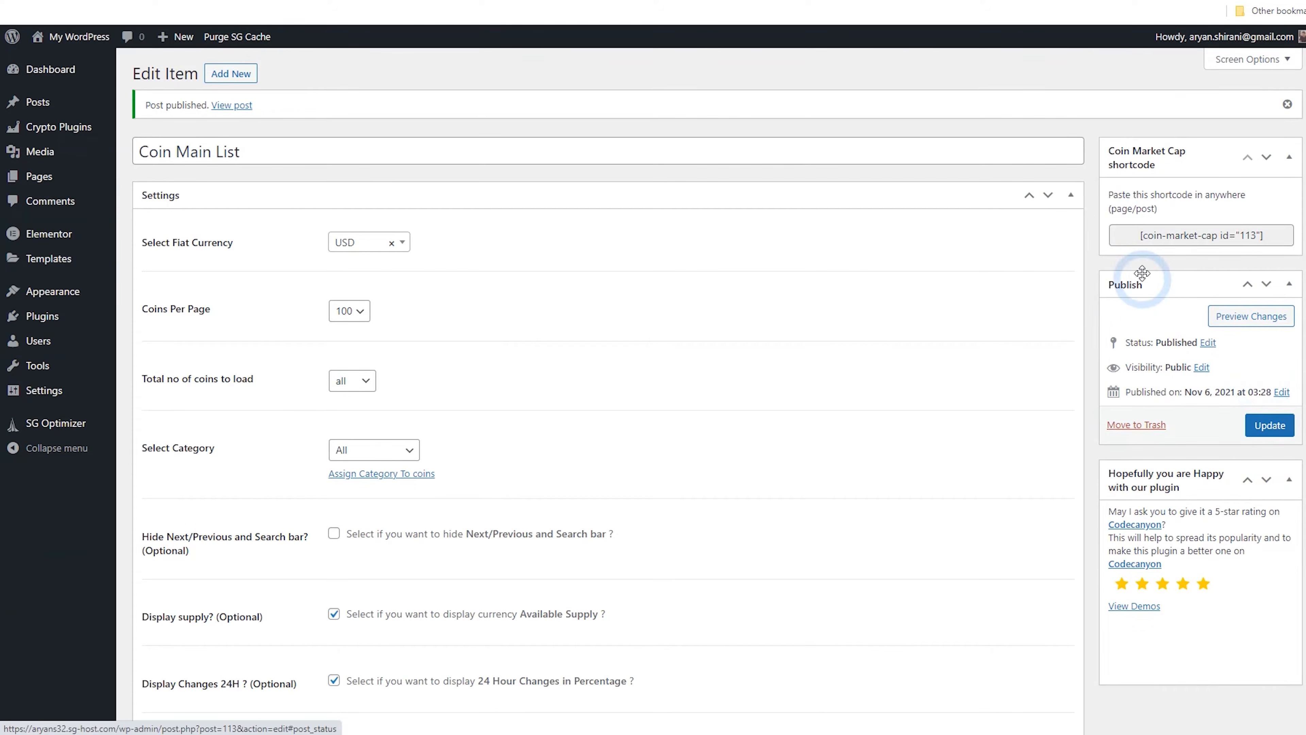
Copy the generated coin-market-cap shortcode and paste it into the new Shortcode widget in Elementor
left_click_drag(1135, 234, 1258, 236)
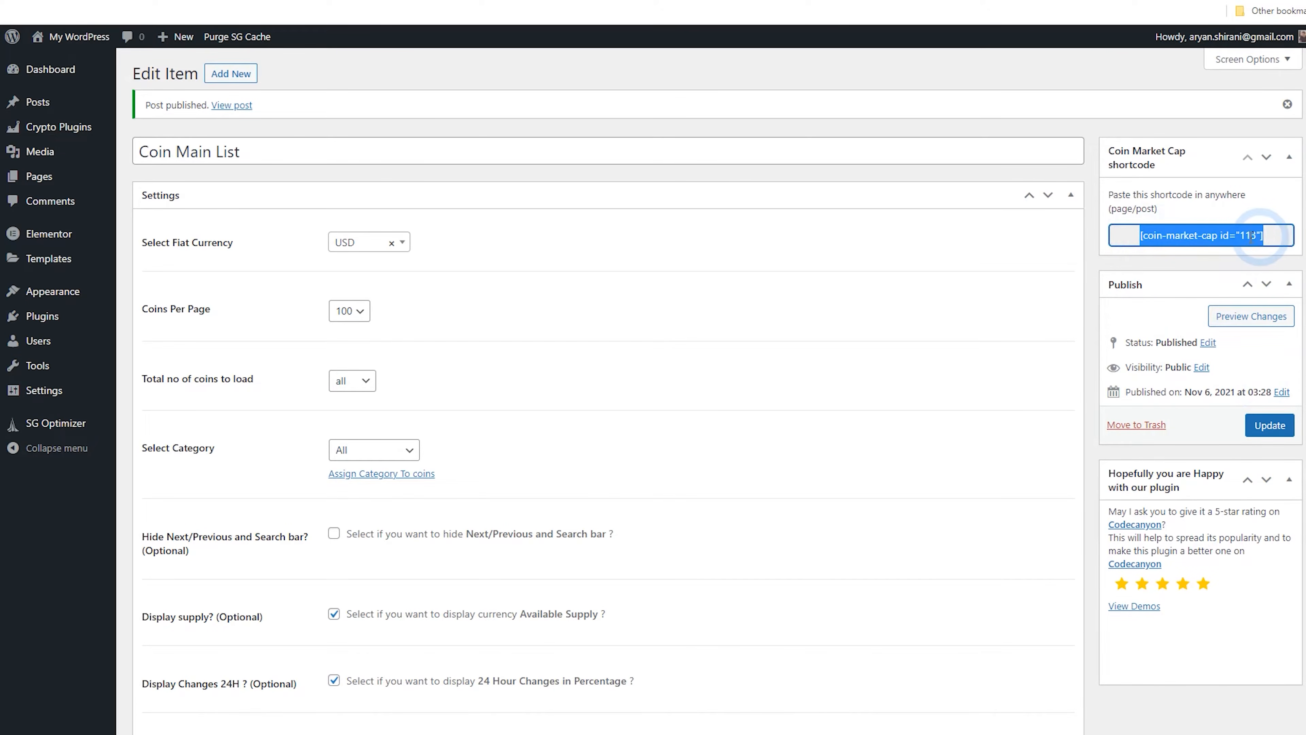
right_click(1198, 244)
left_click(1208, 249)
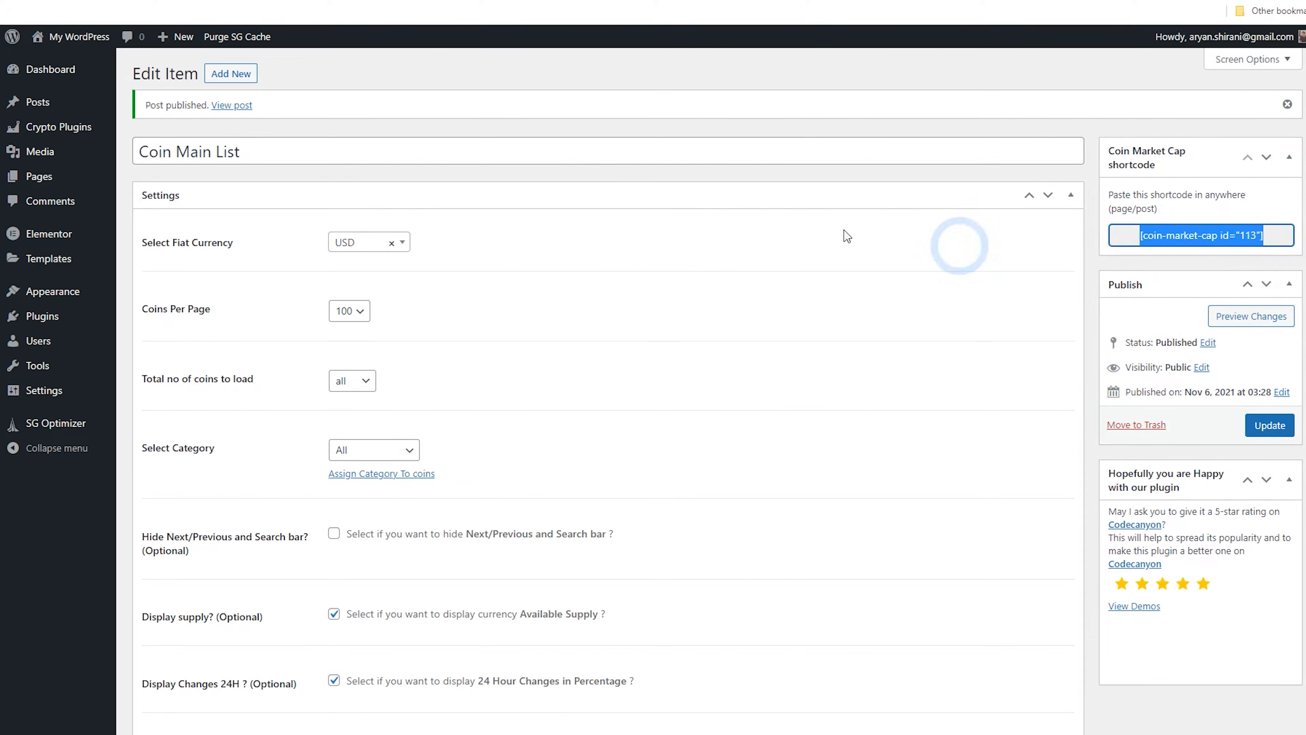
left_click(285, 1)
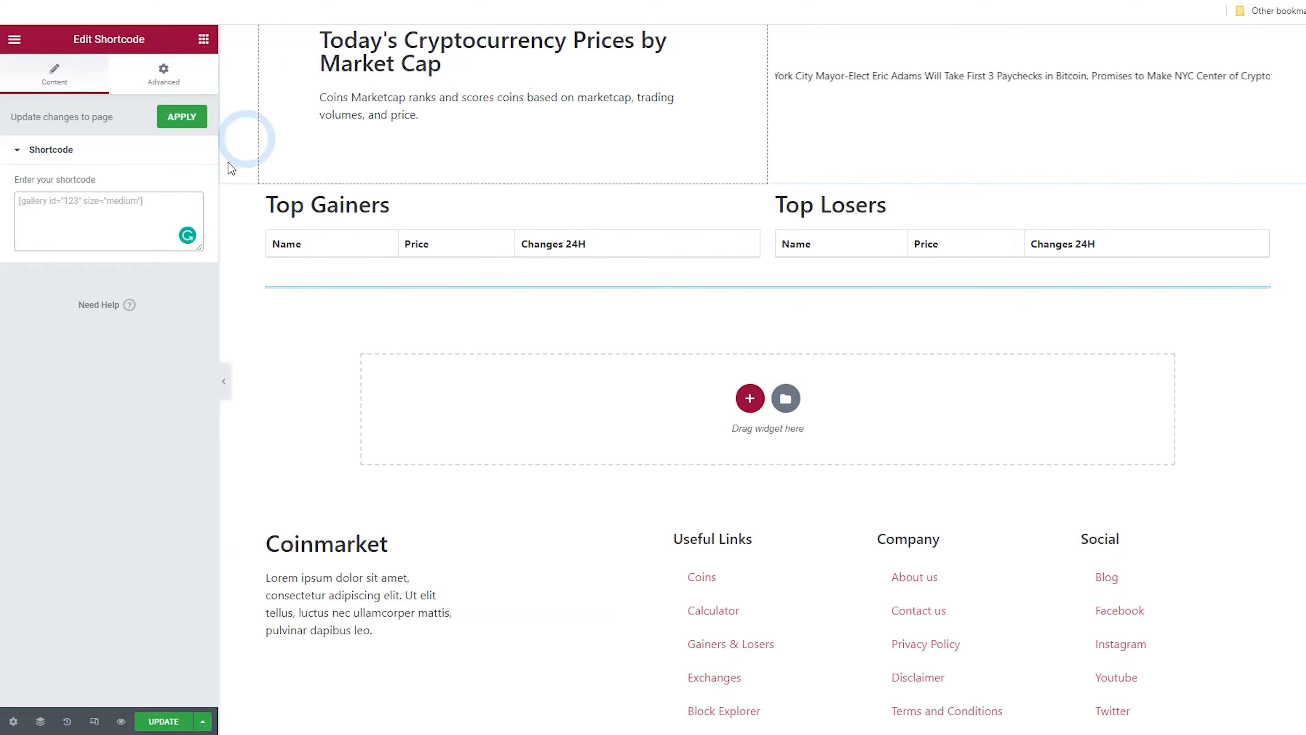
right_click(57, 214)
left_click(97, 327)
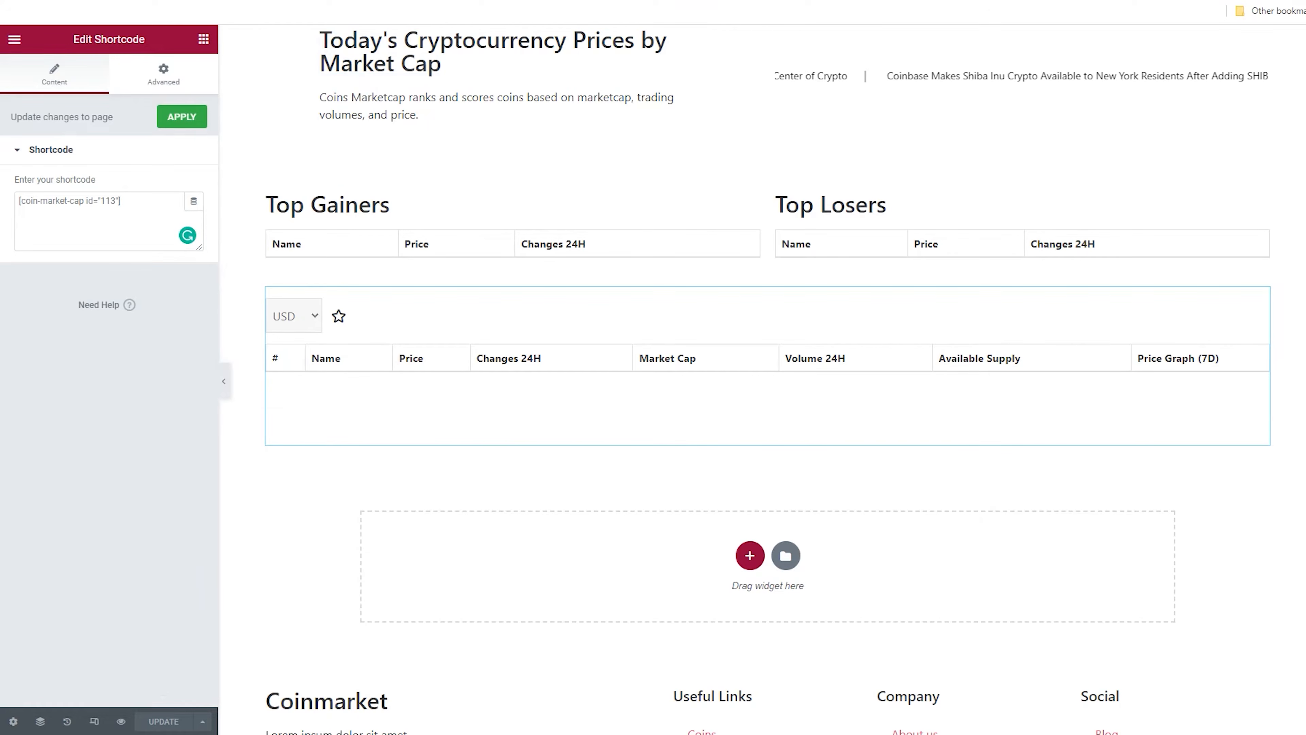
Open the live homepage and review the gainers, losers and full coin list tables
left_click(309, 1)
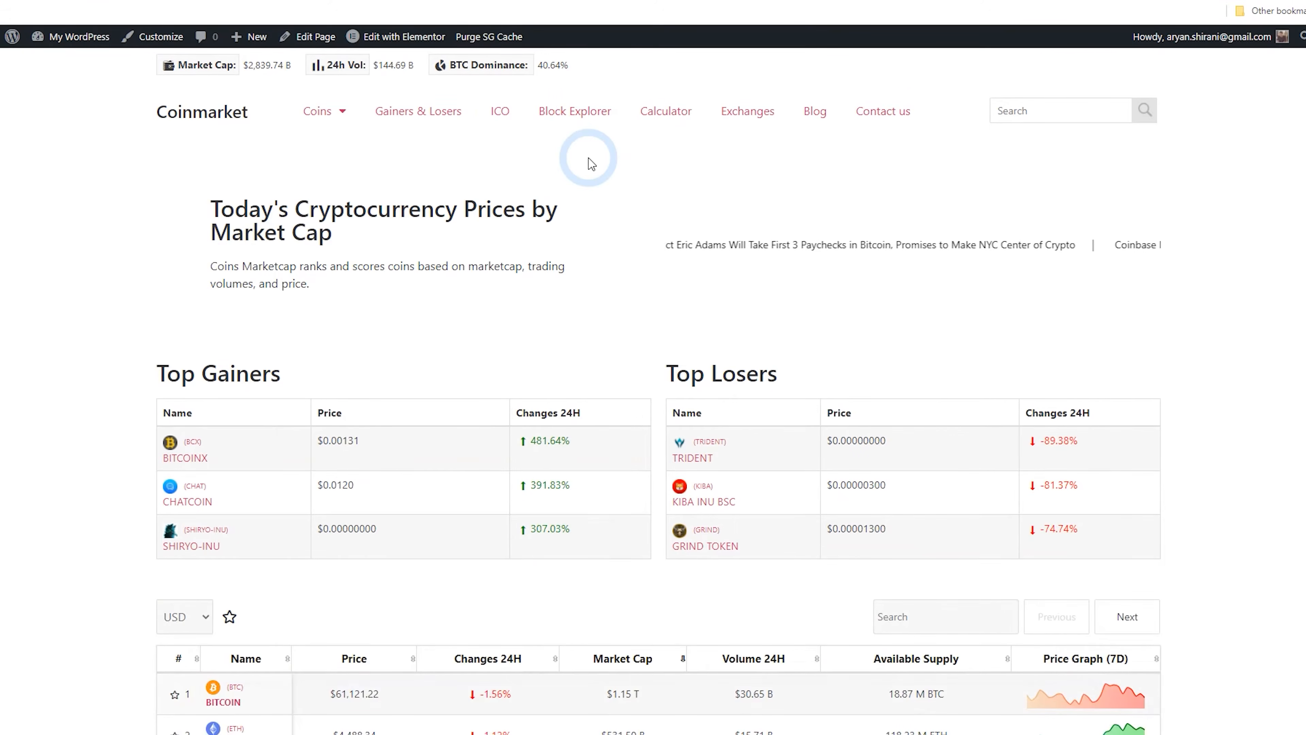
scroll(611, 183, "down", 3)
scroll(622, 186, "down", 4)
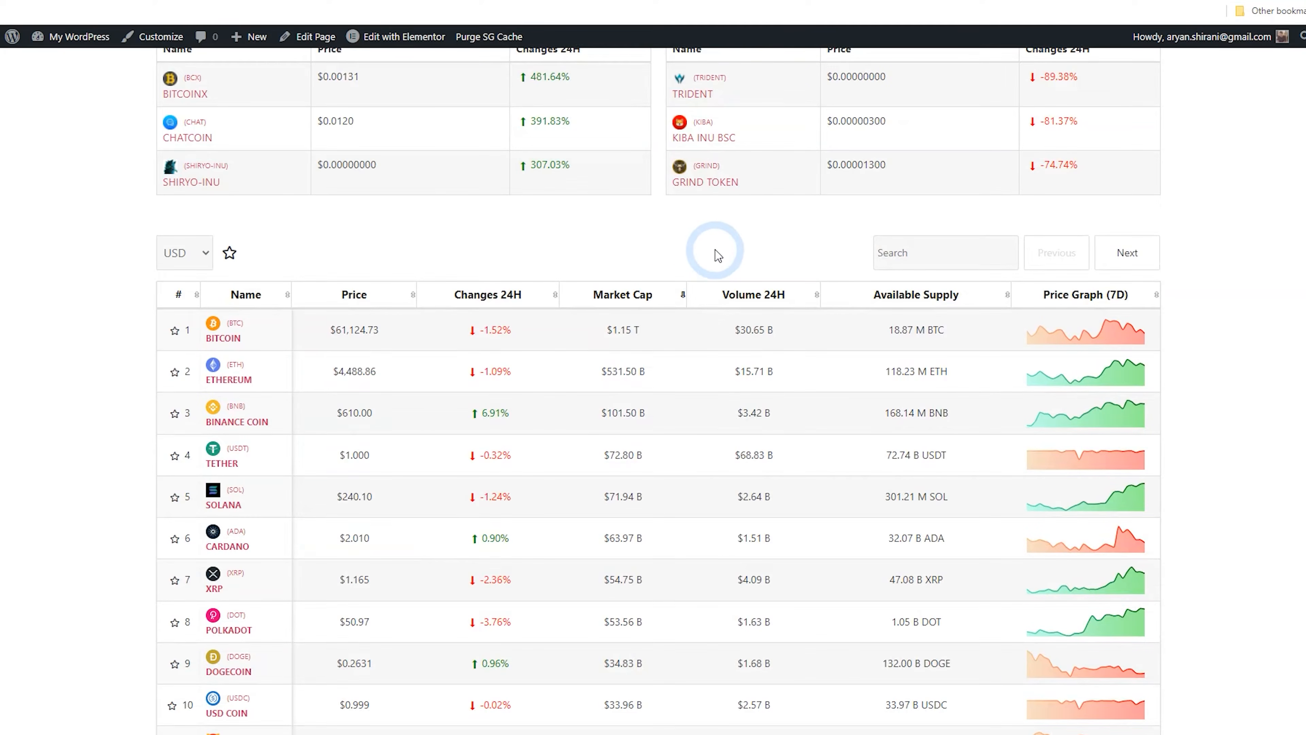
scroll(688, 264, "down", 5)
scroll(678, 249, "down", 9)
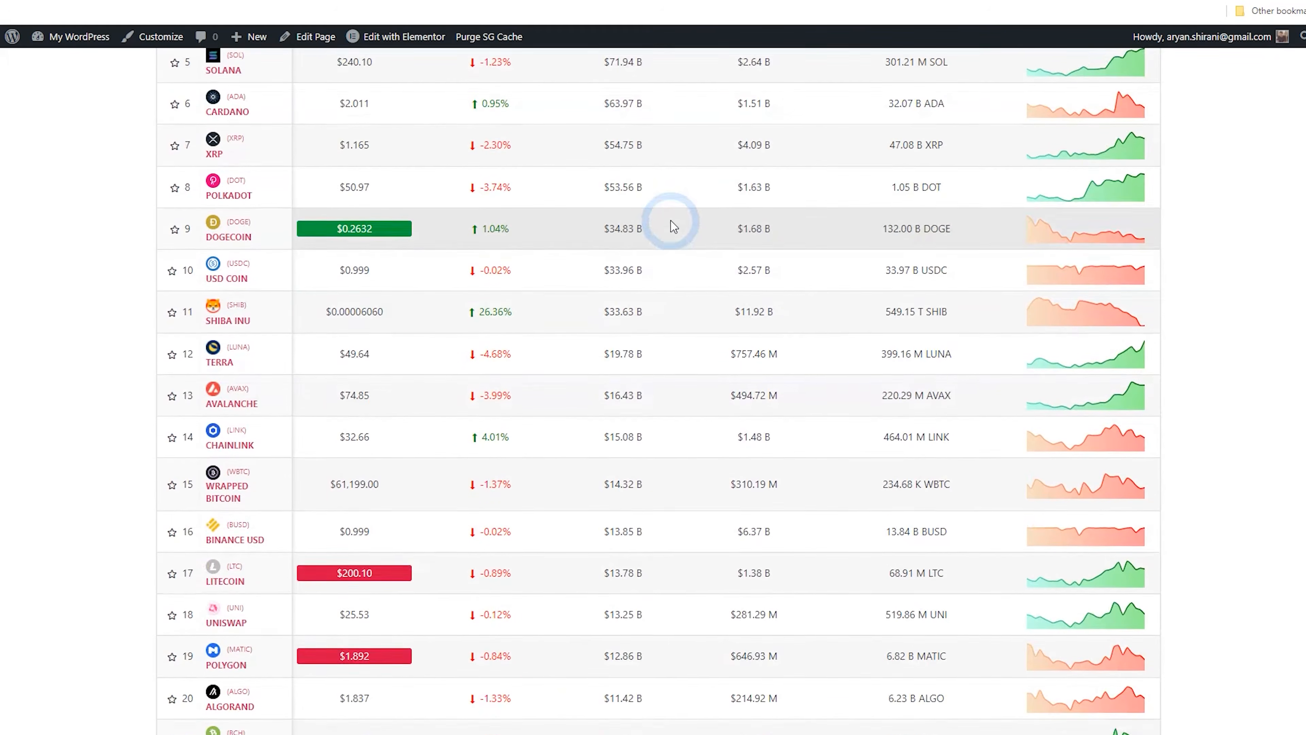
Scroll through the full coin list on the live homepage to examine its rows
scroll(674, 228, "down", 12)
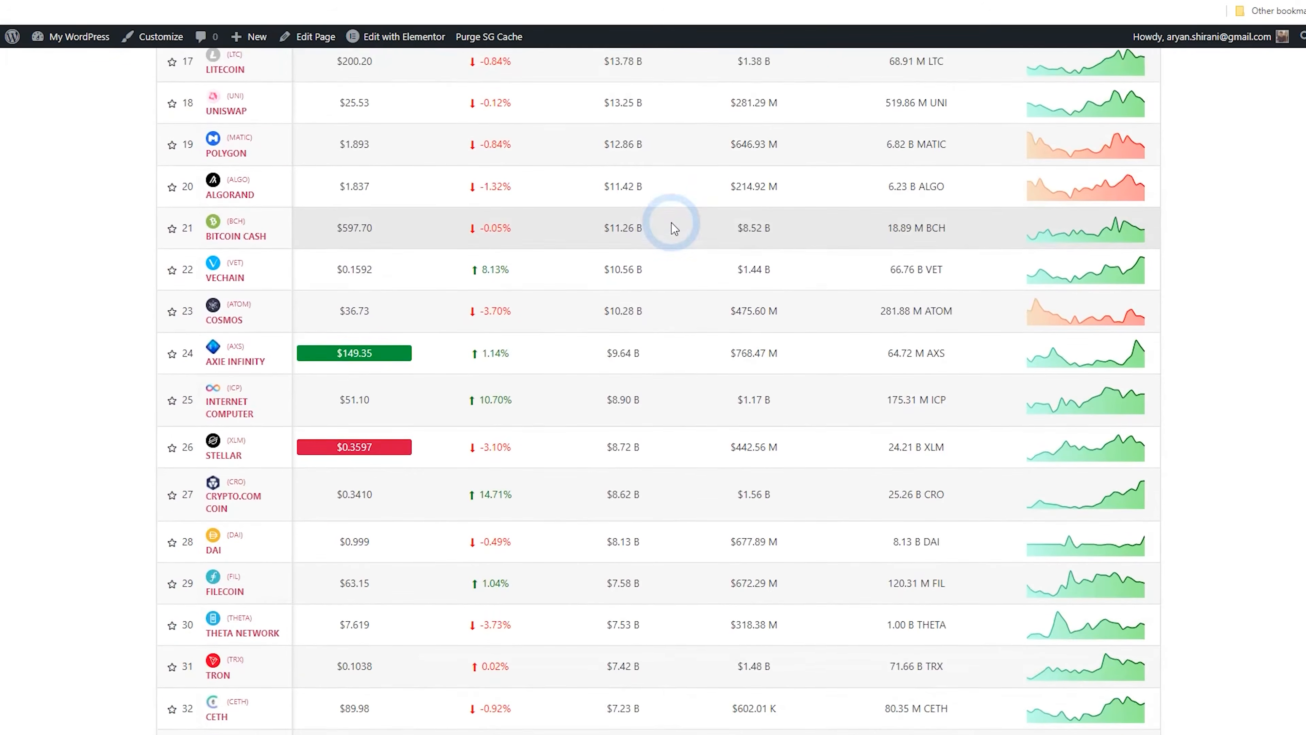
scroll(674, 228, "down", 13)
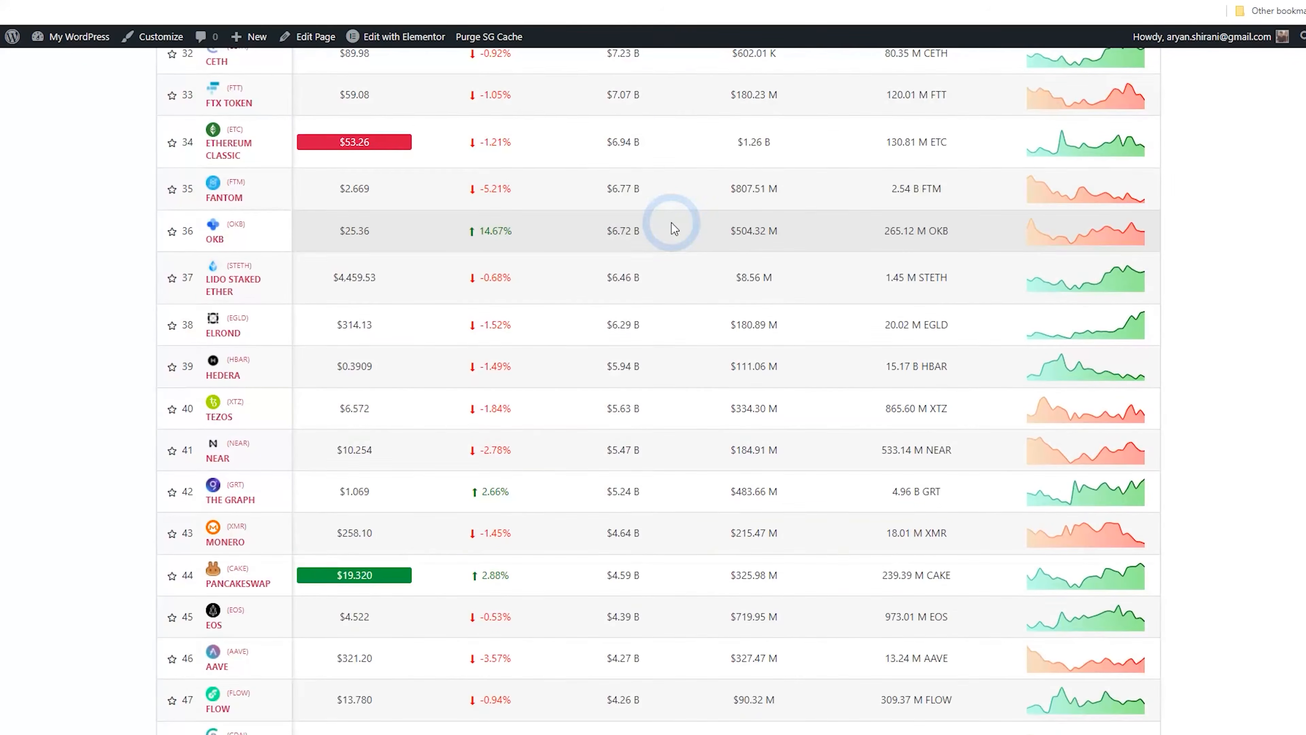
scroll(675, 230, "down", 18)
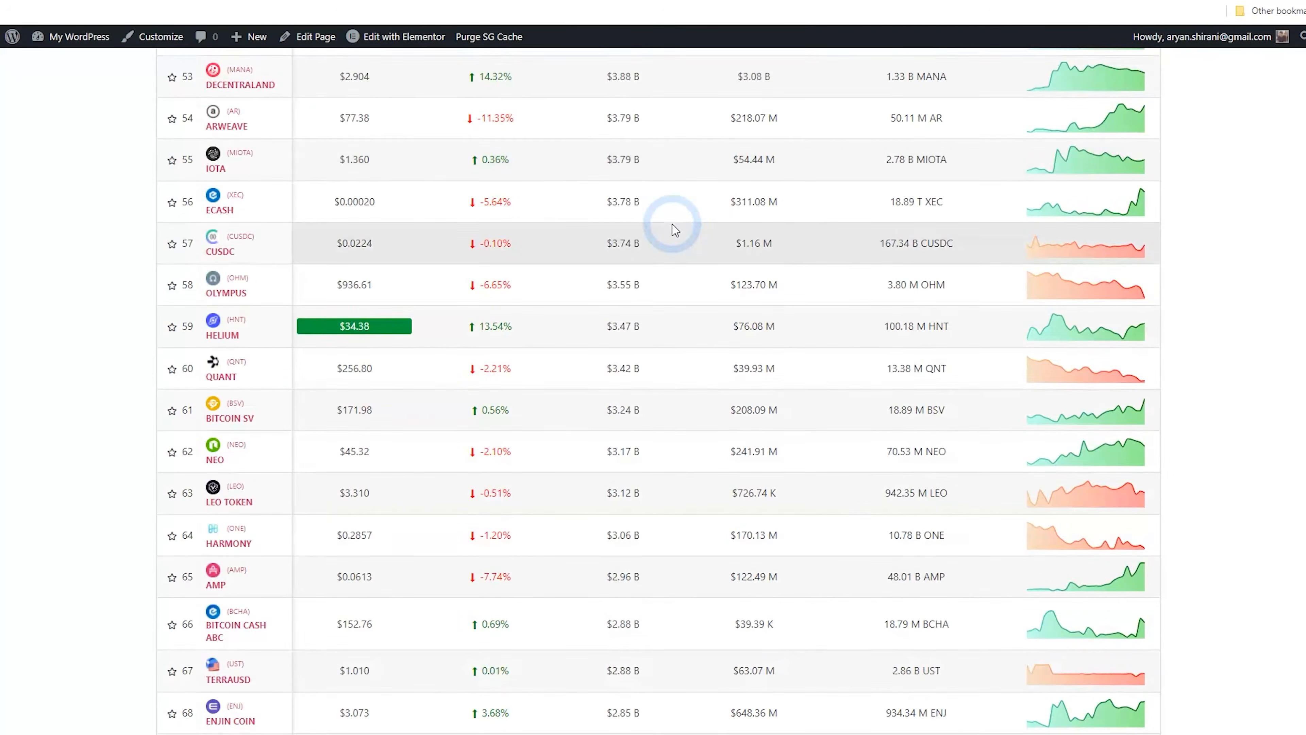
scroll(675, 230, "down", 7)
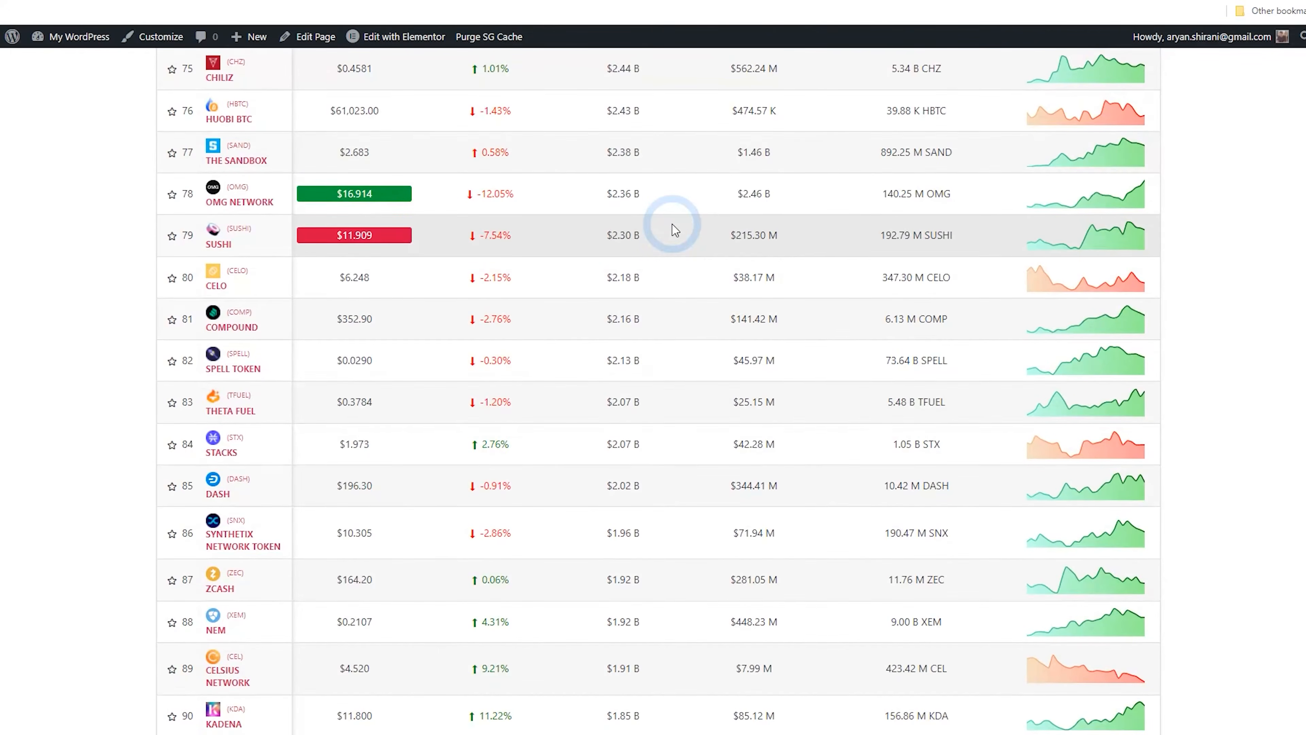
scroll(679, 247, "up", 20)
scroll(682, 267, "up", 20)
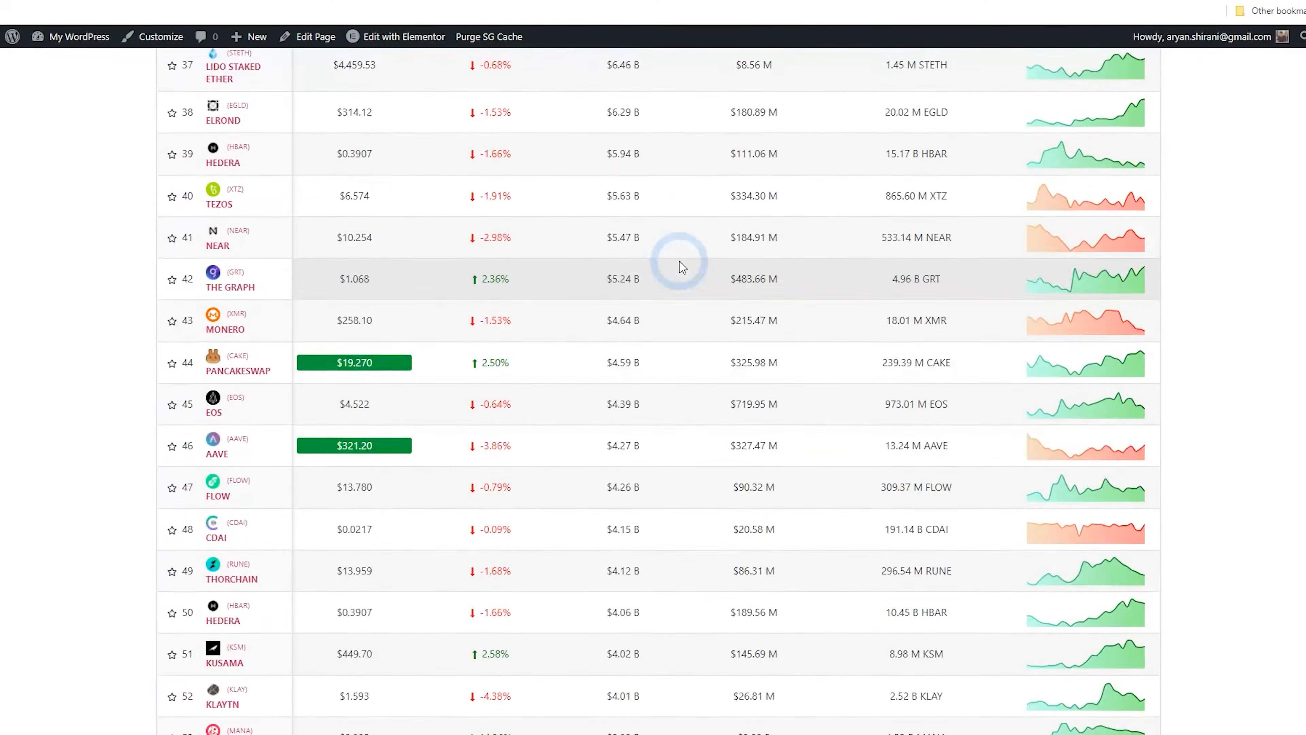
scroll(679, 268, "up", 12)
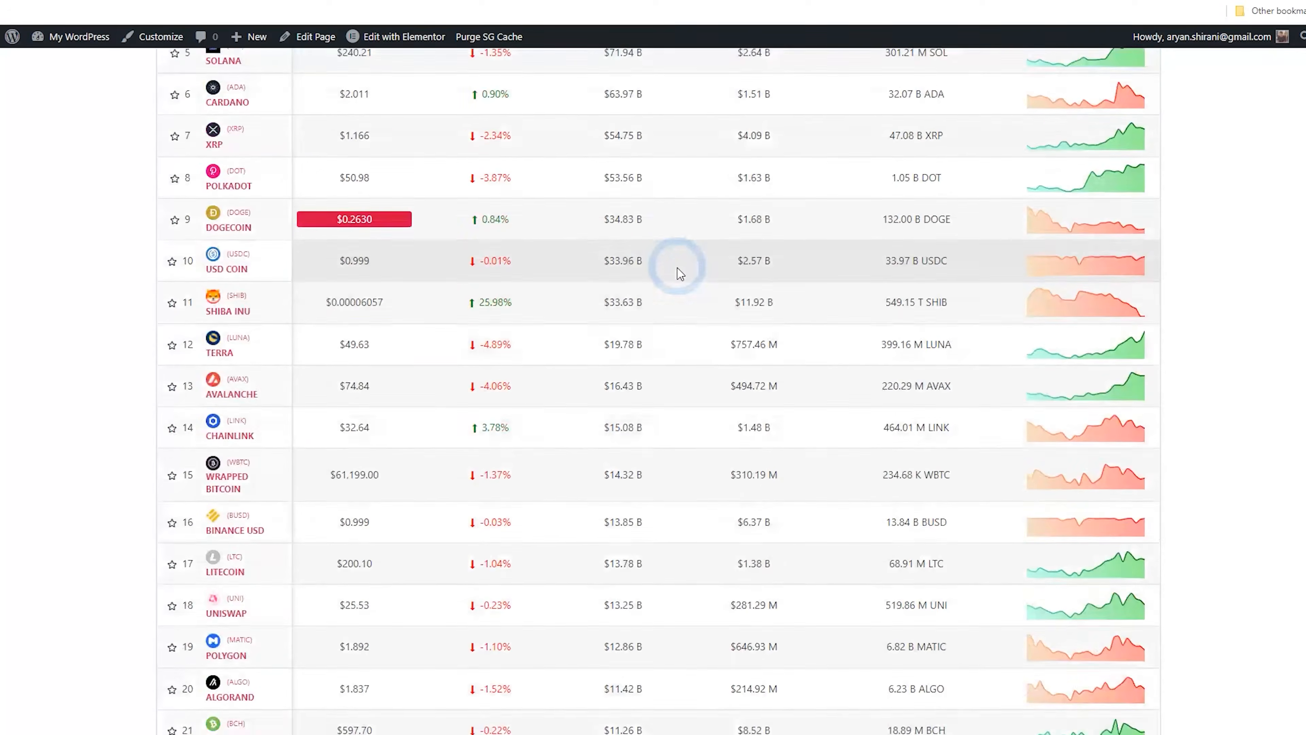
scroll(679, 268, "up", 8)
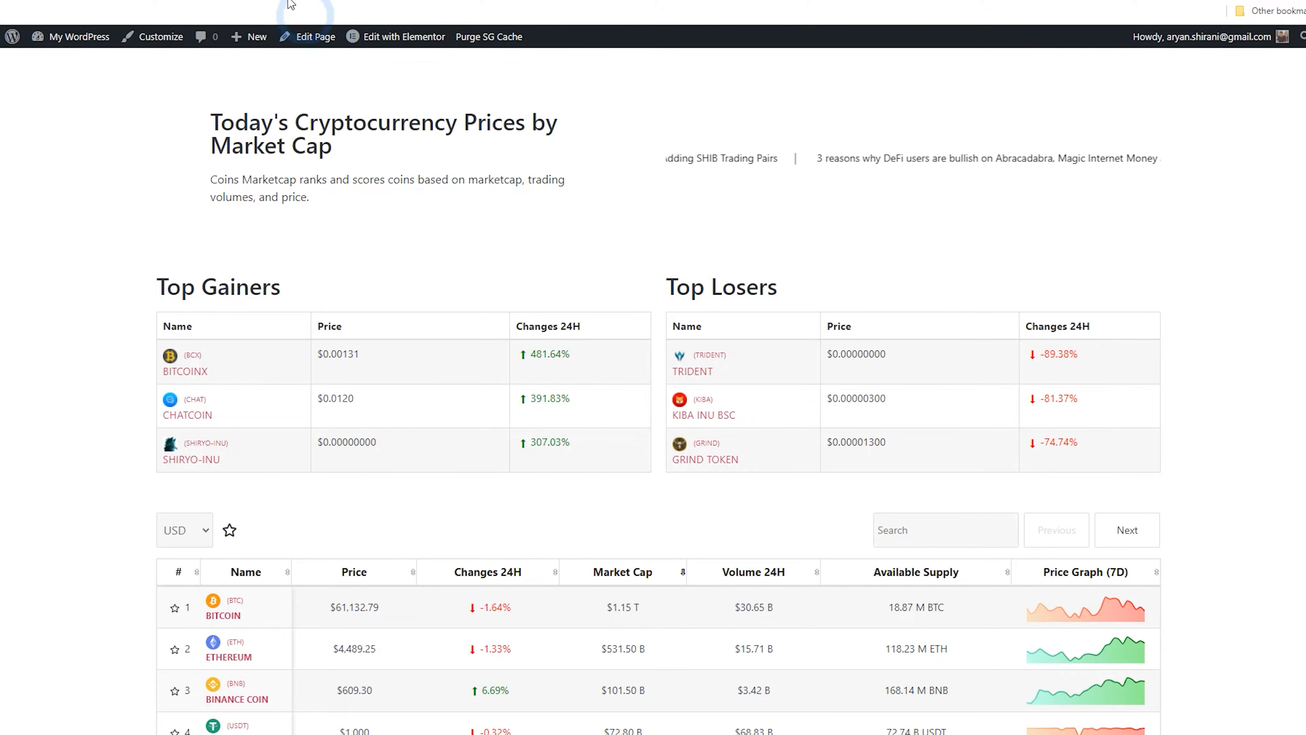
Set the Coin Main List shortcode to show 25 coins per page and update it
left_click(149, 17)
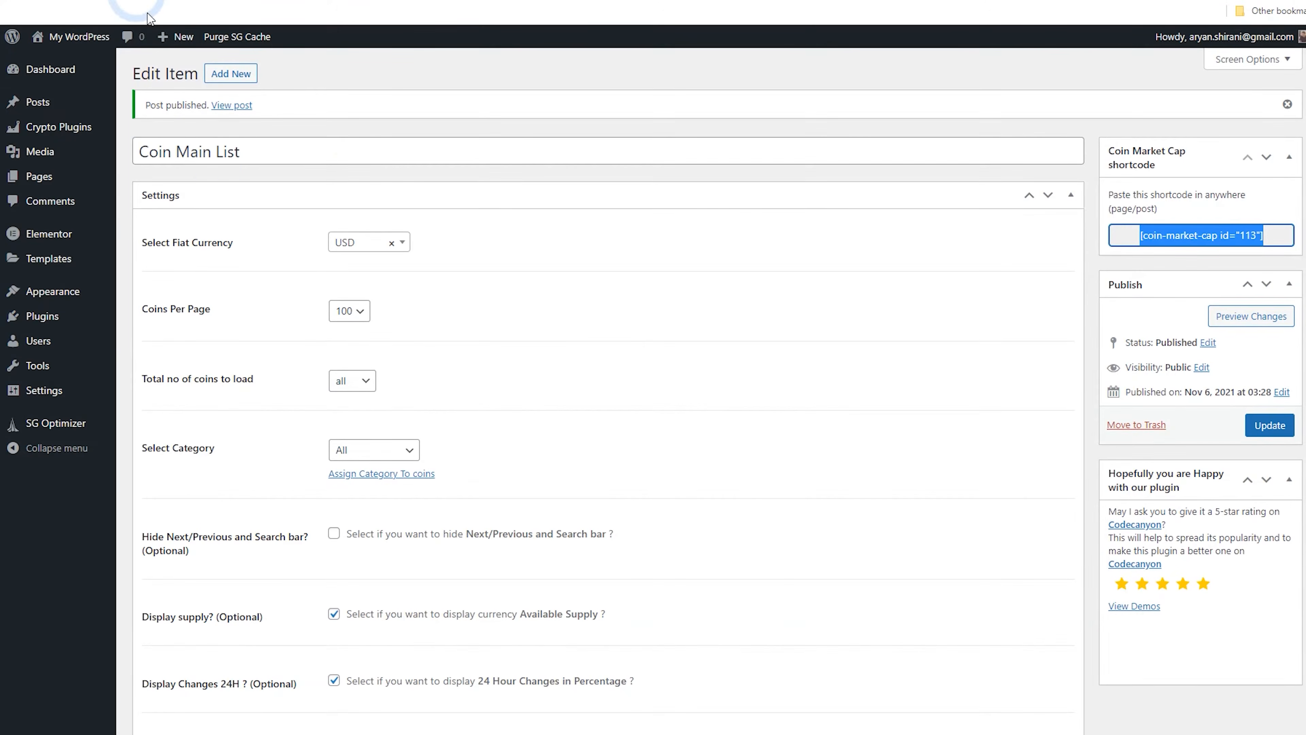
left_click(343, 319)
left_click(350, 343)
left_click(1277, 429)
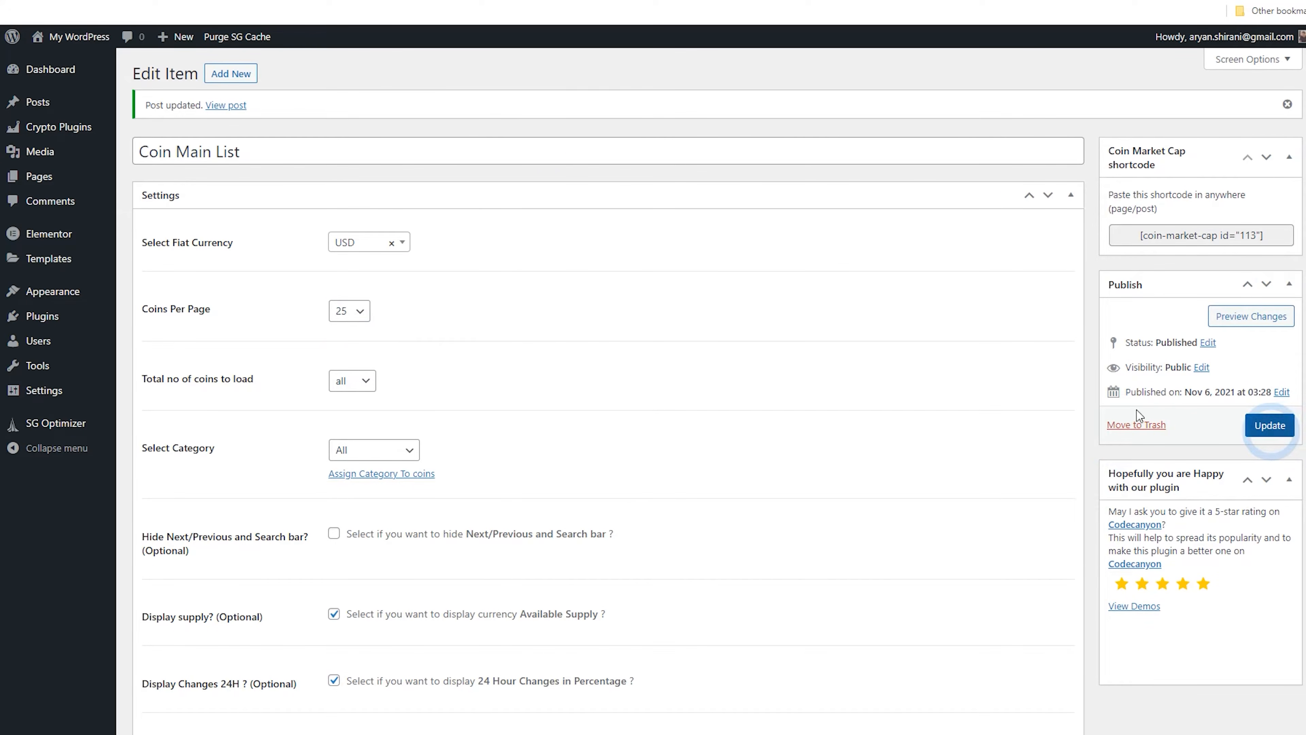
Reload the live homepage and page through the coin list using its Next pagination
left_click(288, 0)
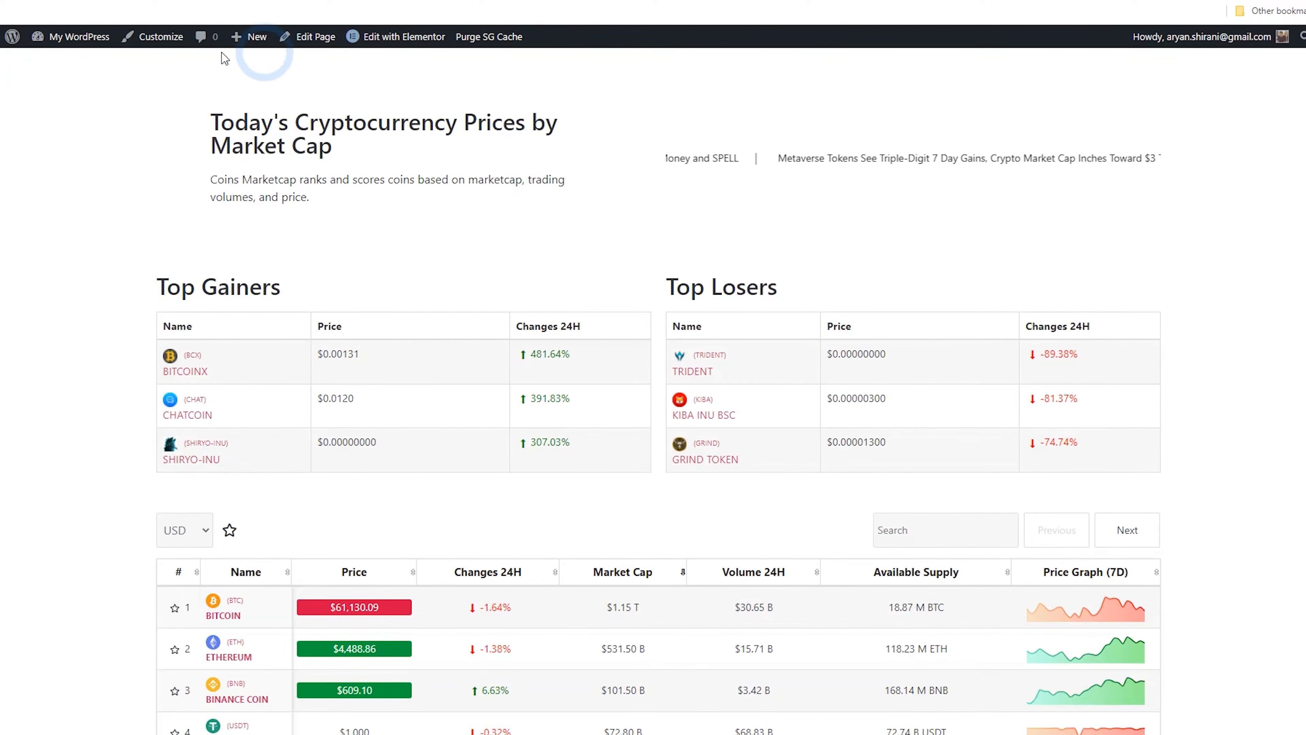
scroll(63, 165, "down", 4)
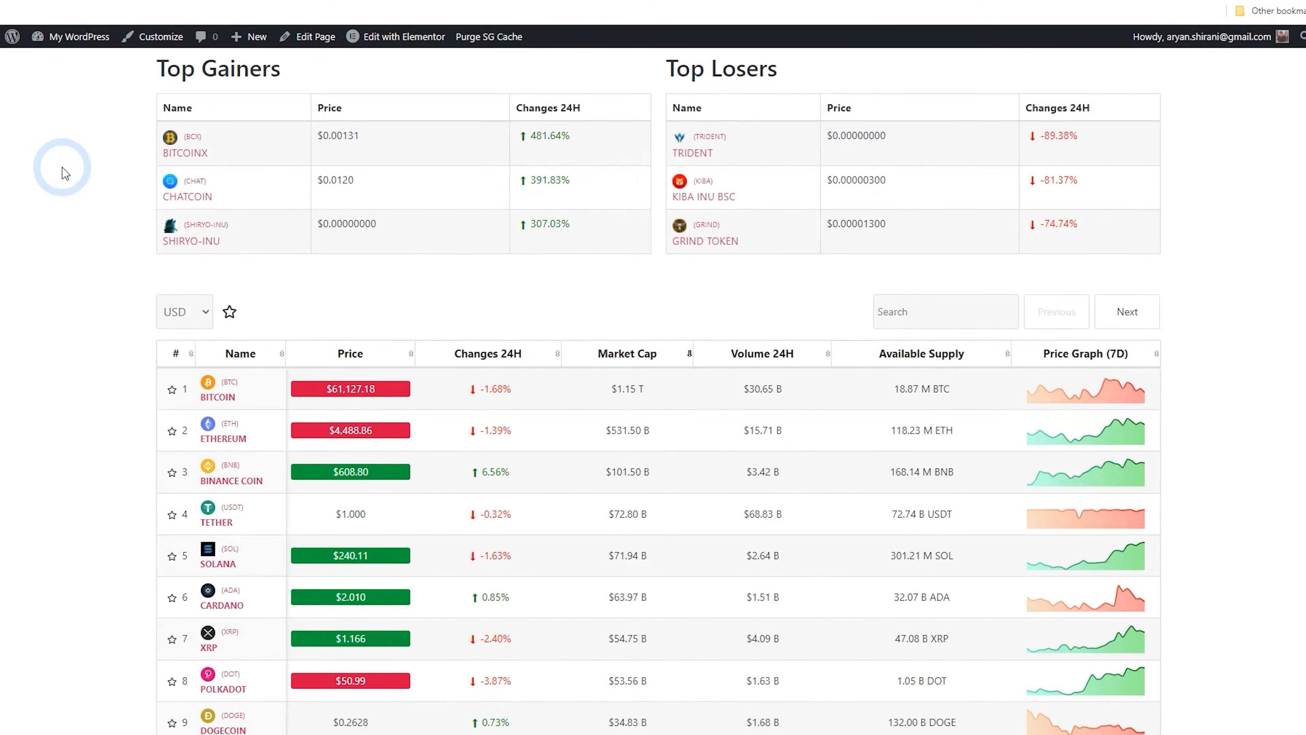
scroll(52, 192, "down", 15)
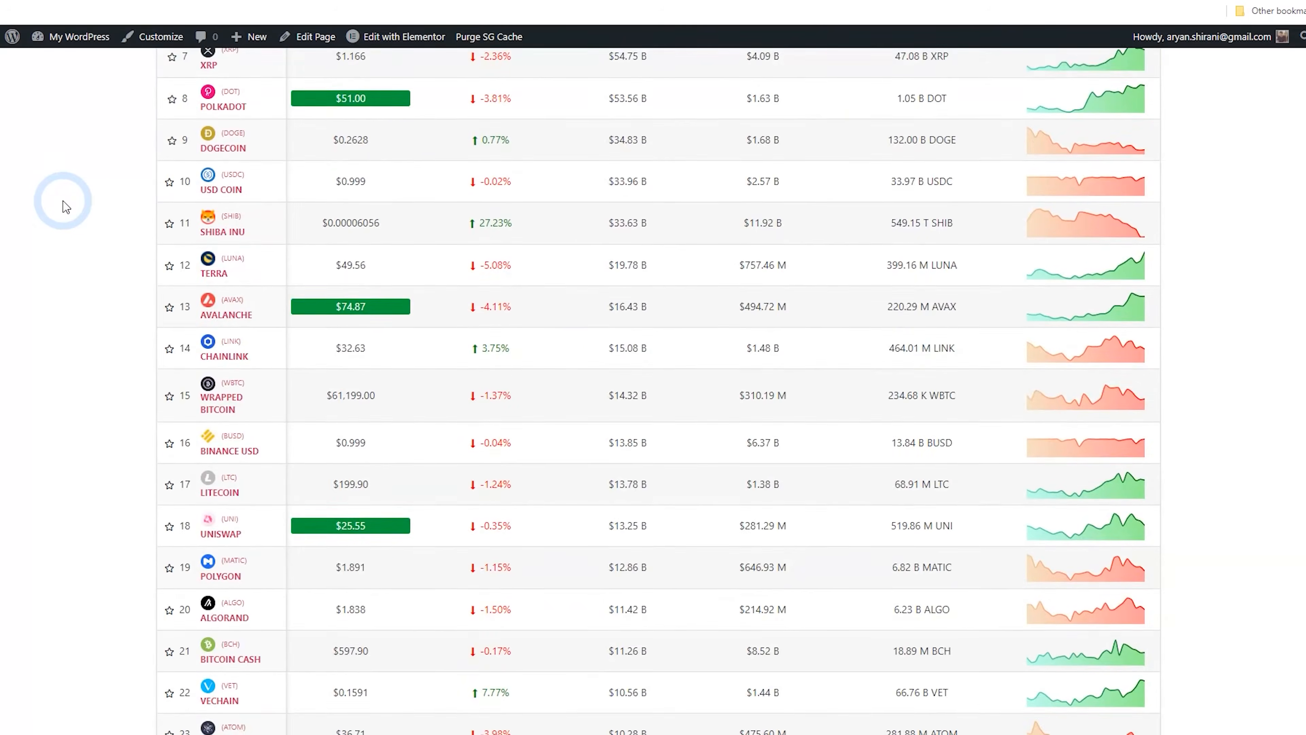
scroll(68, 208, "down", 1)
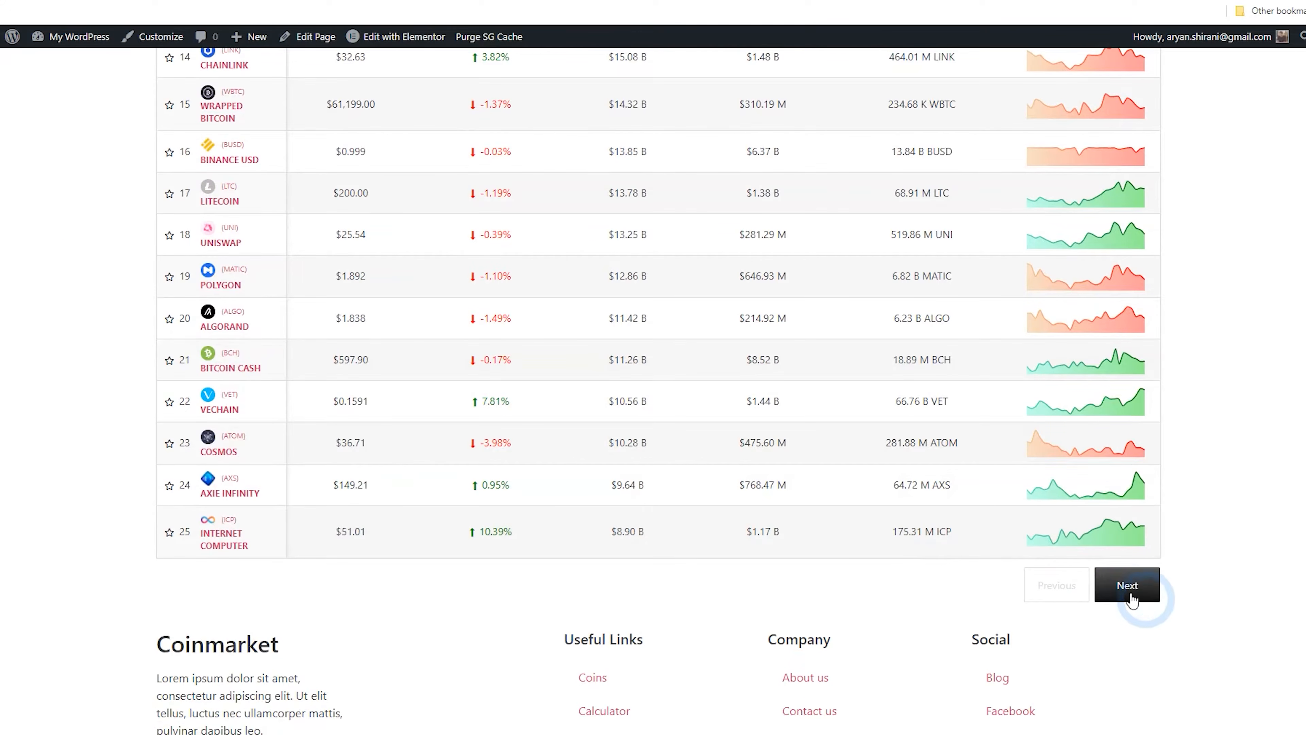
left_click(1122, 592)
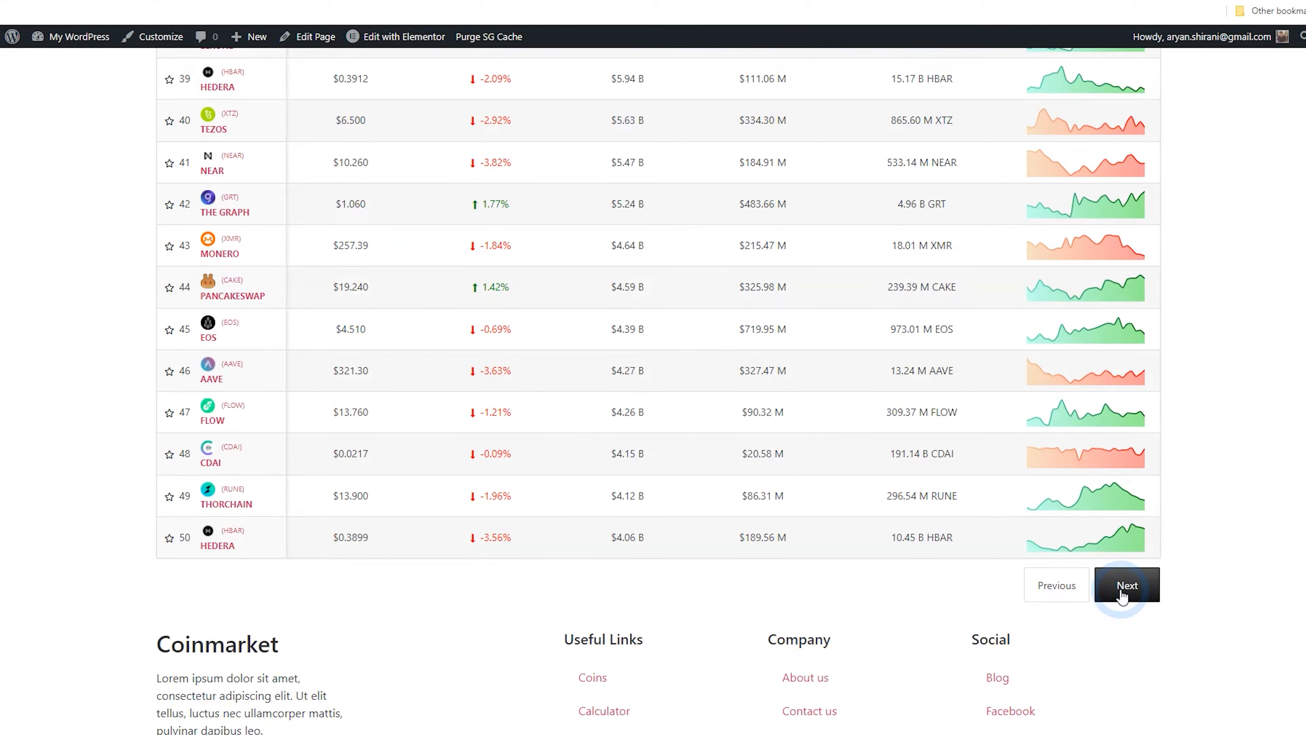
left_click(1126, 586)
scroll(422, 412, "up", 5)
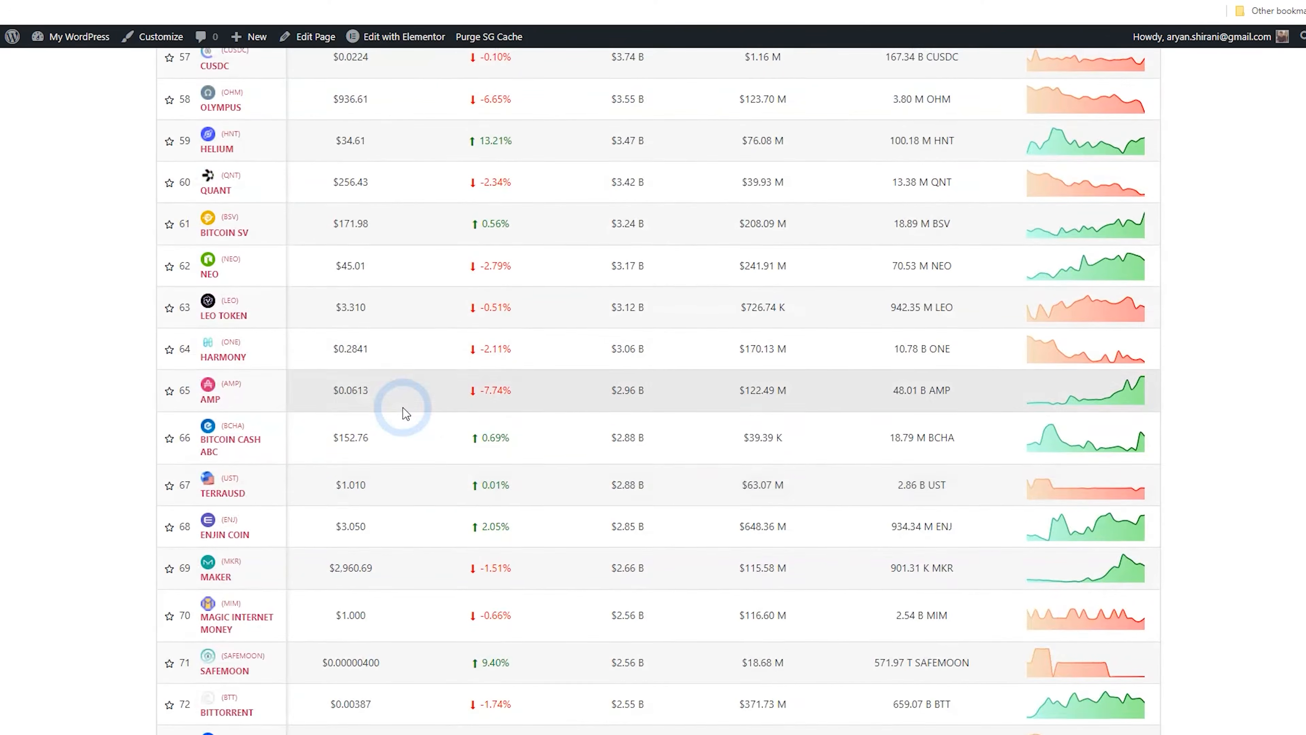
scroll(403, 409, "up", 9)
scroll(467, 340, "down", 2)
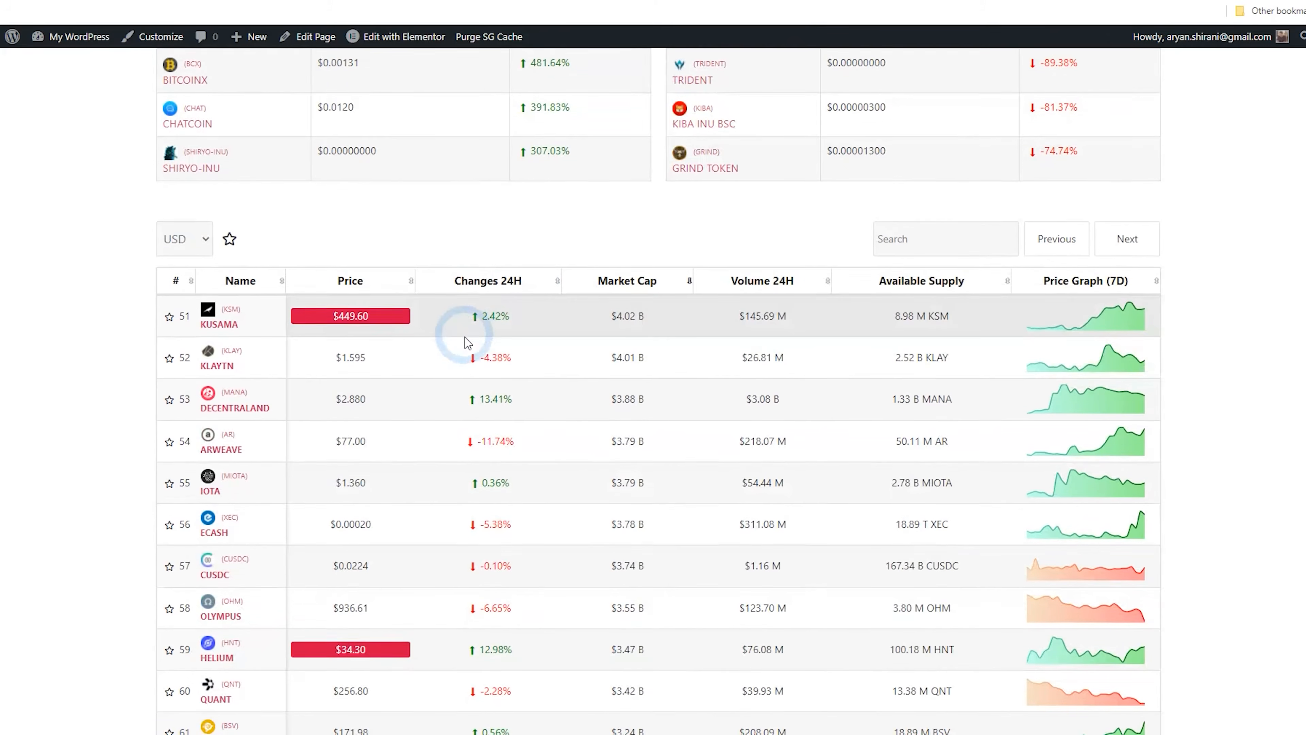
Search the coin list on the homepage for bitcoin
left_click(970, 237)
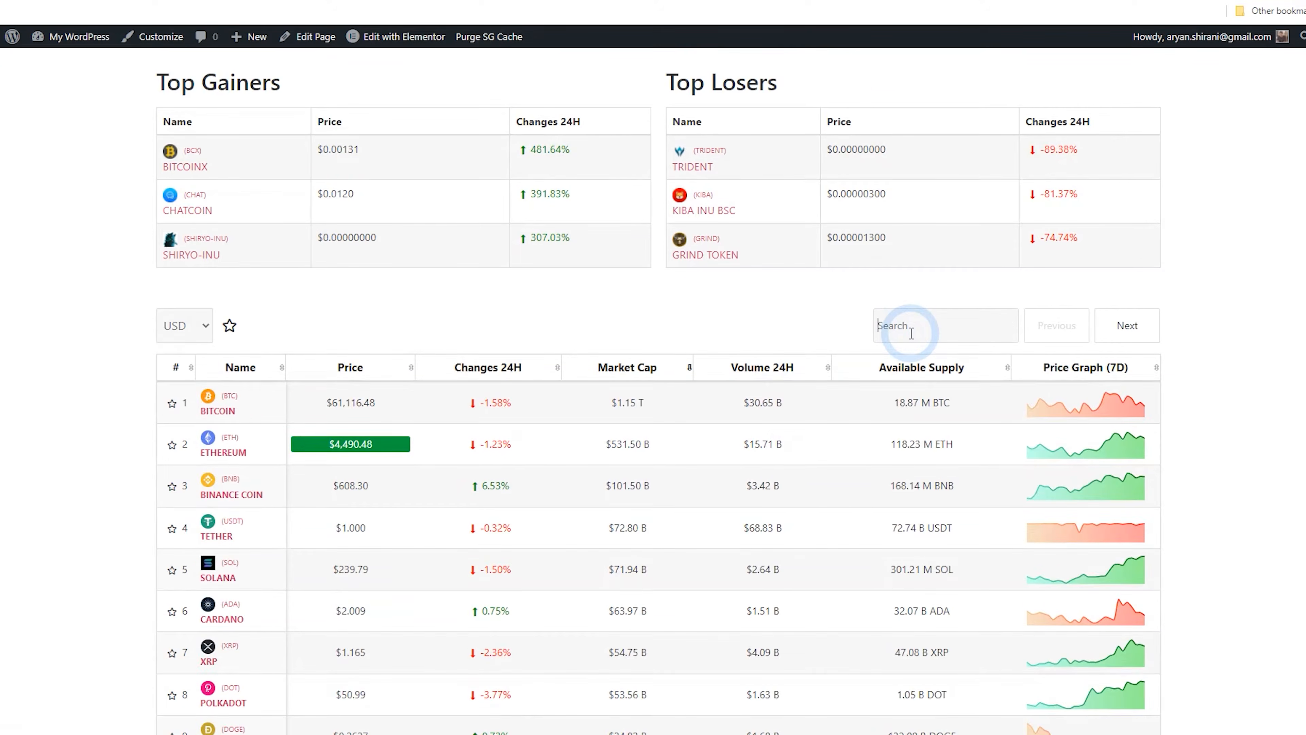
type("bit")
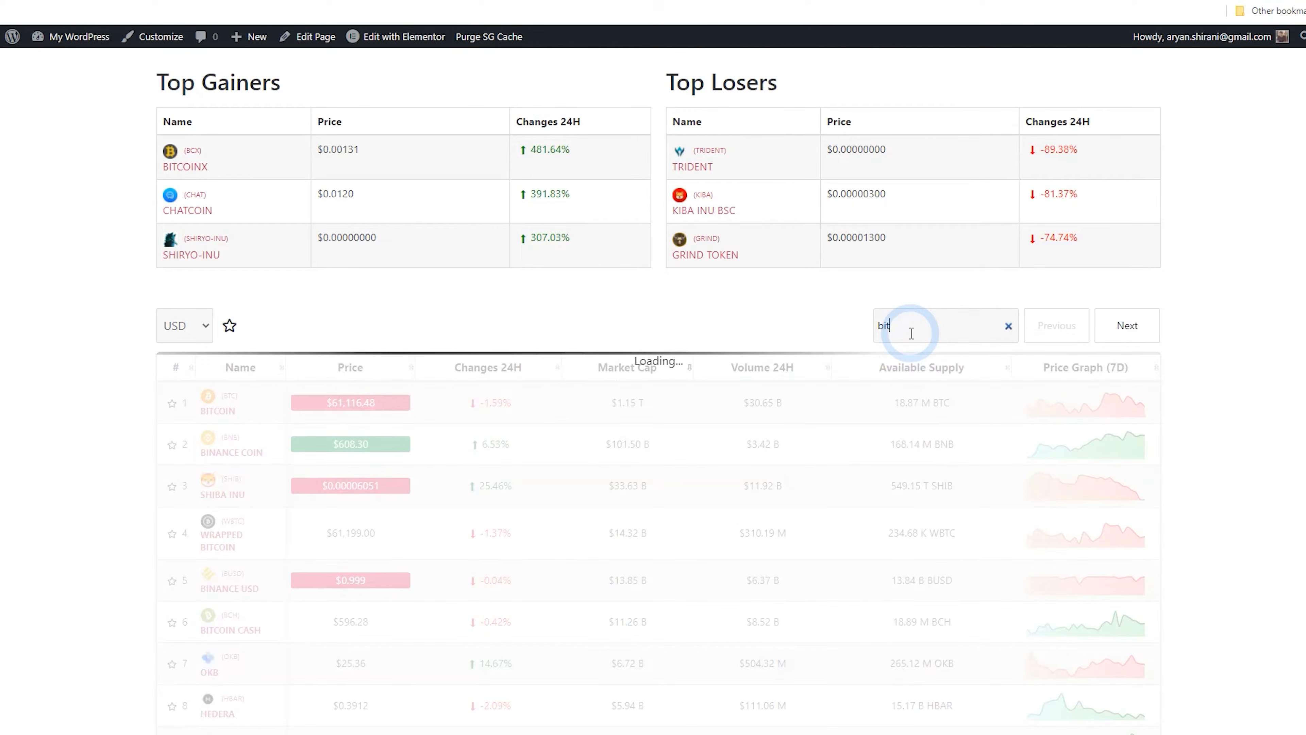
type("coin")
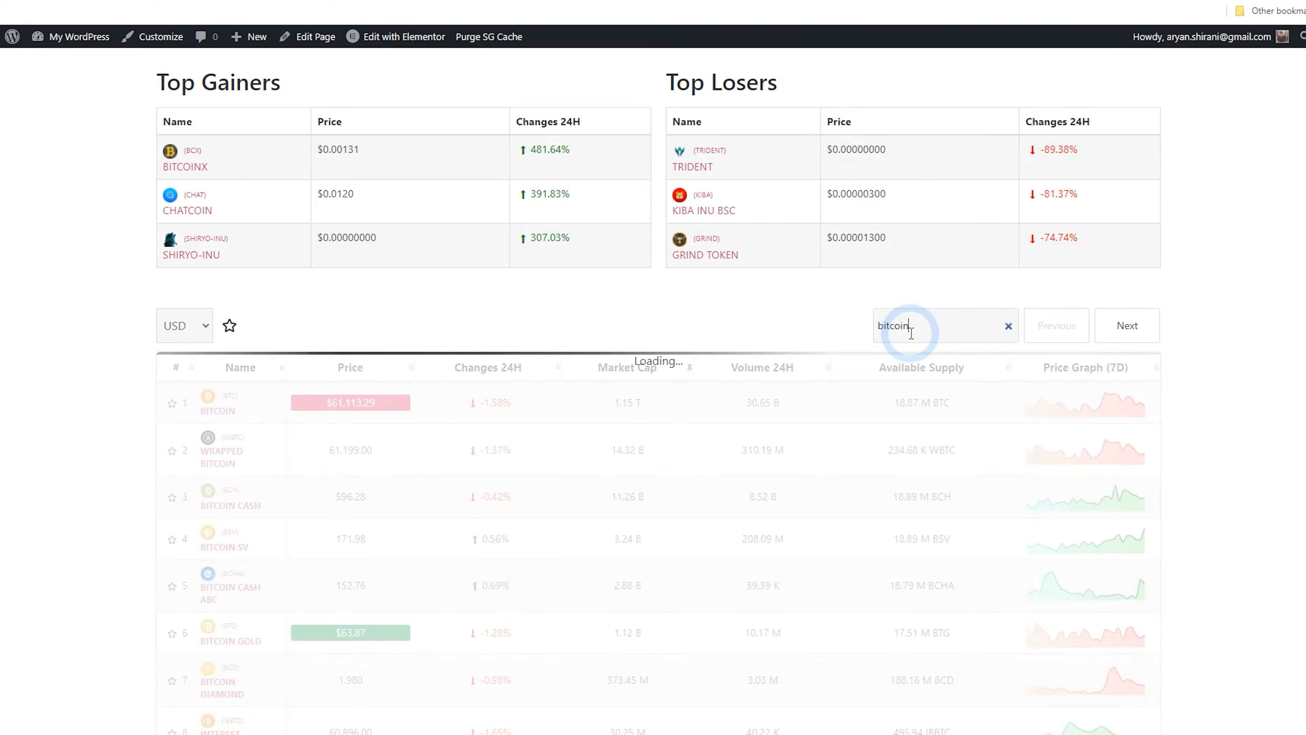
scroll(806, 343, "down", 5)
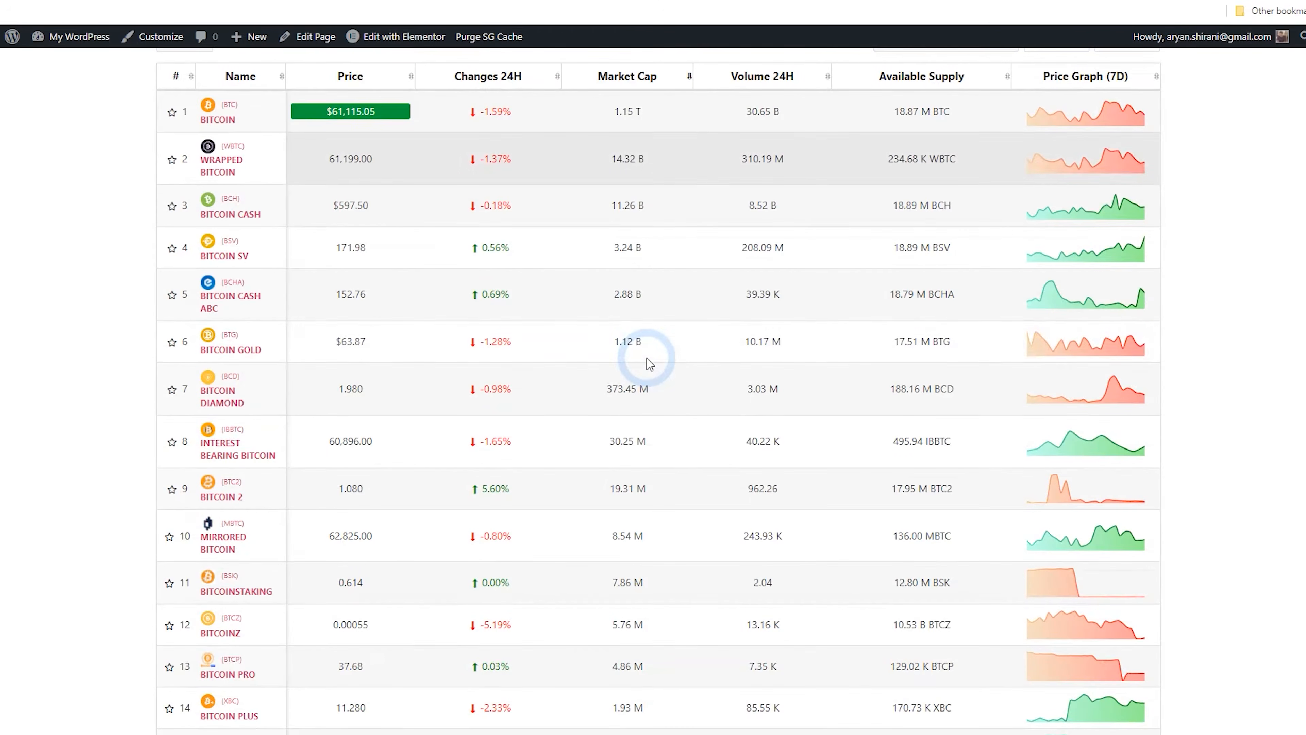
scroll(246, 390, "up", 6)
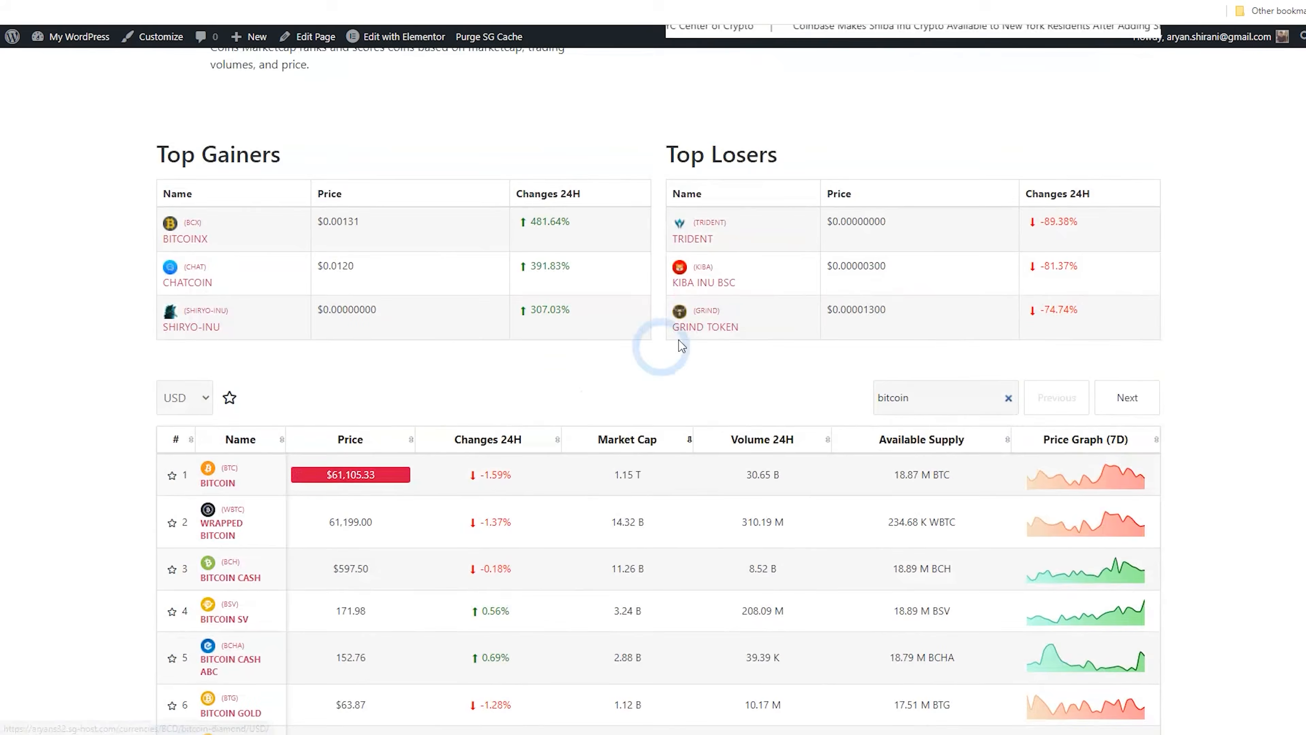
Replace the search term and search the coin list for ether
left_click_drag(907, 396, 868, 402)
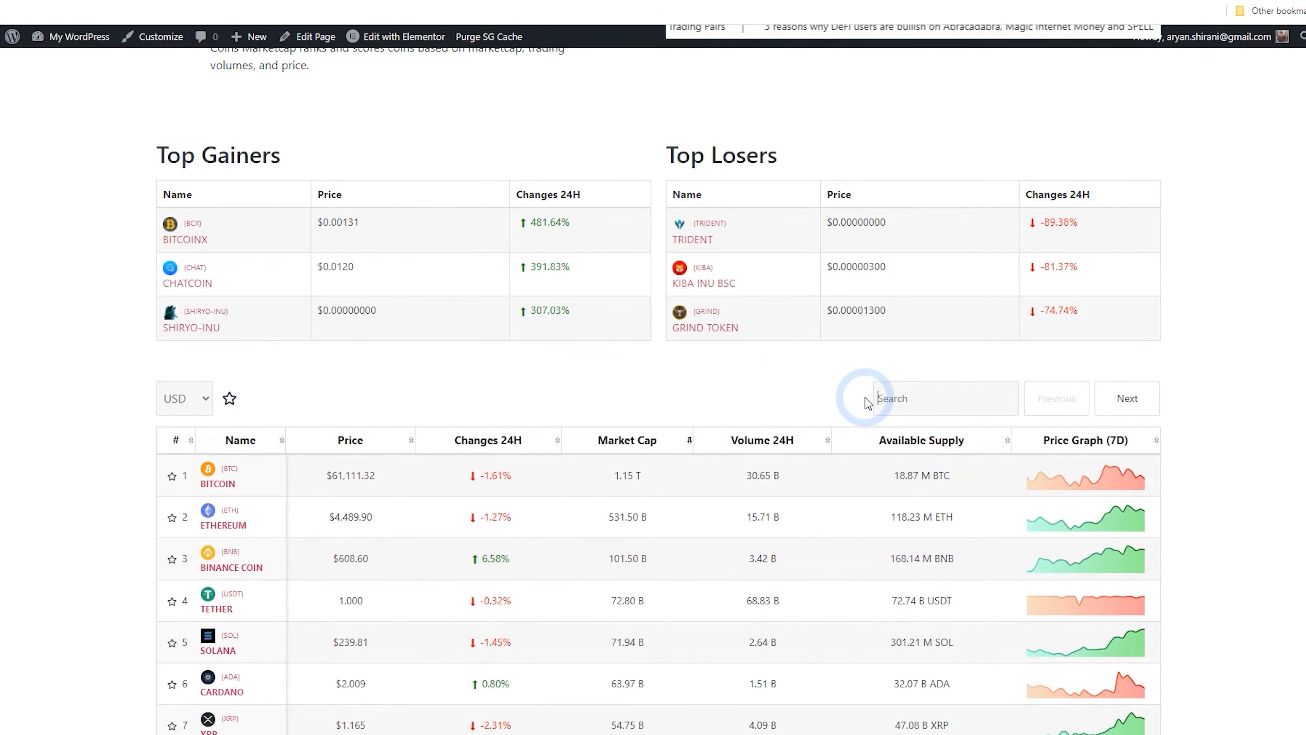
type("ethe")
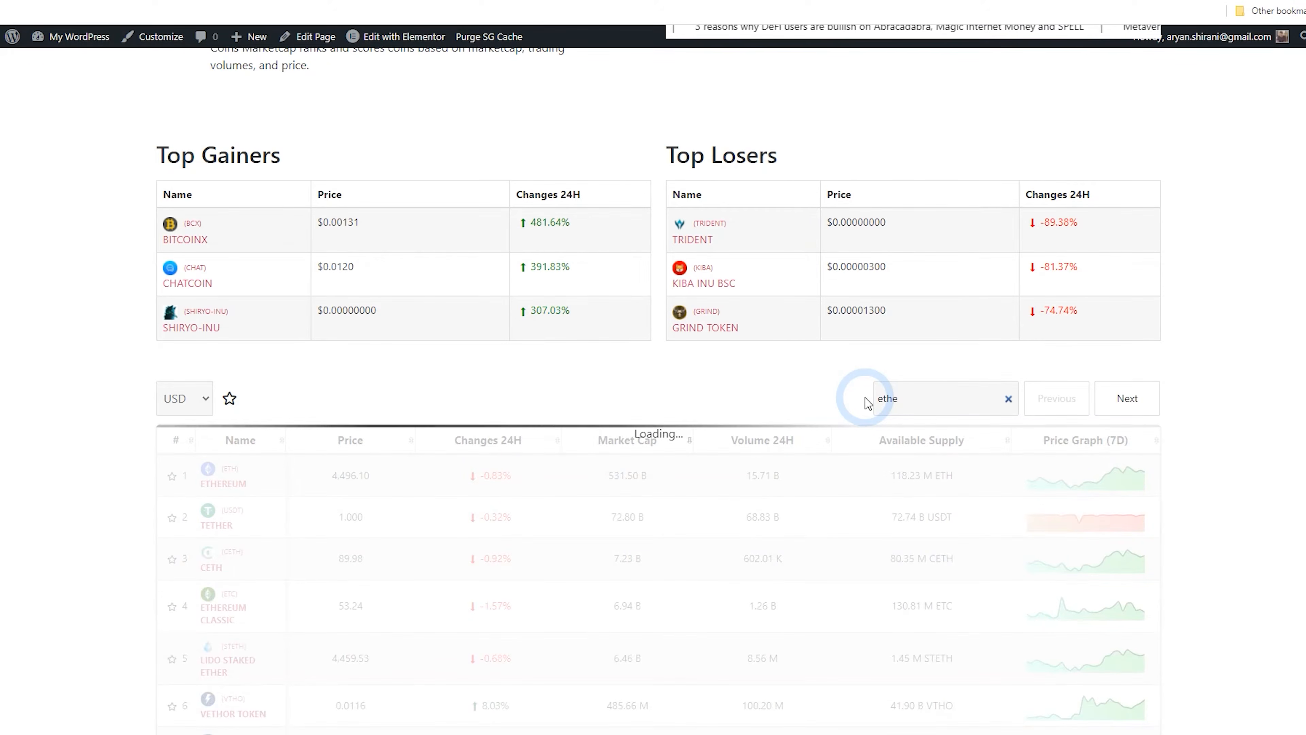
type("r")
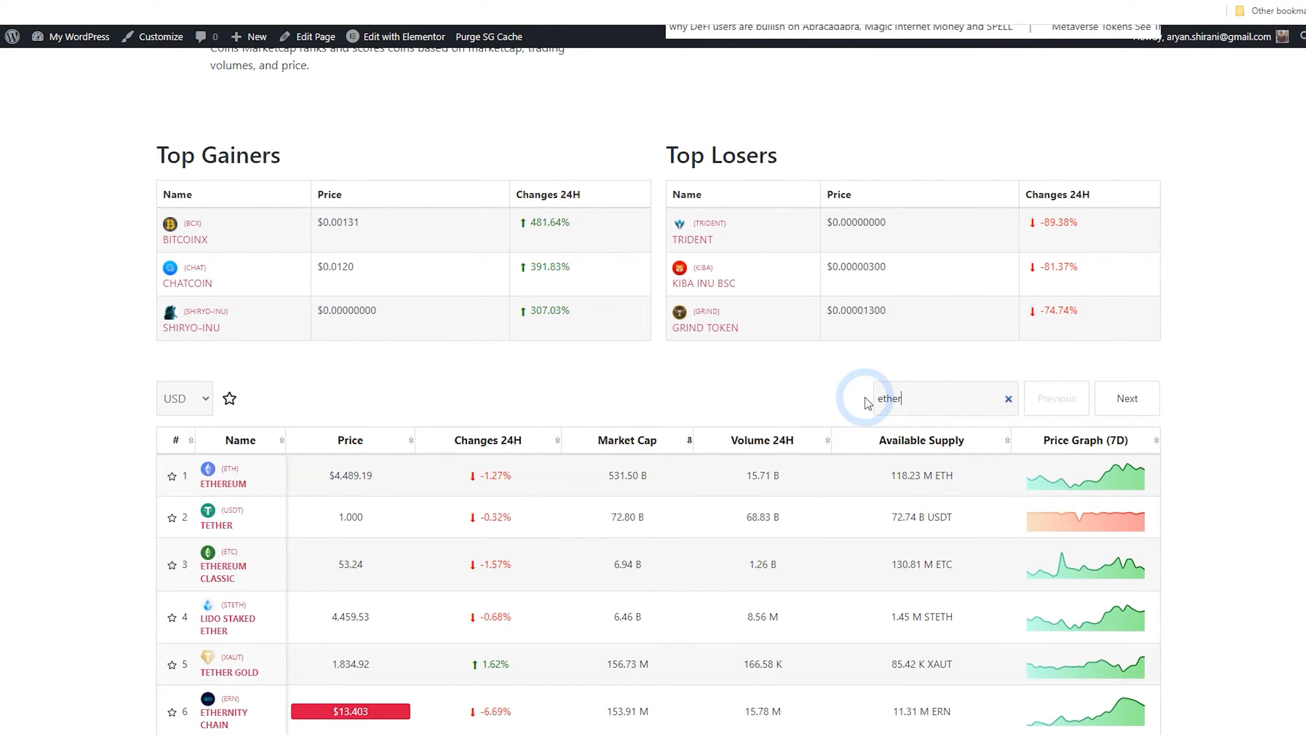
scroll(843, 399, "down", 3)
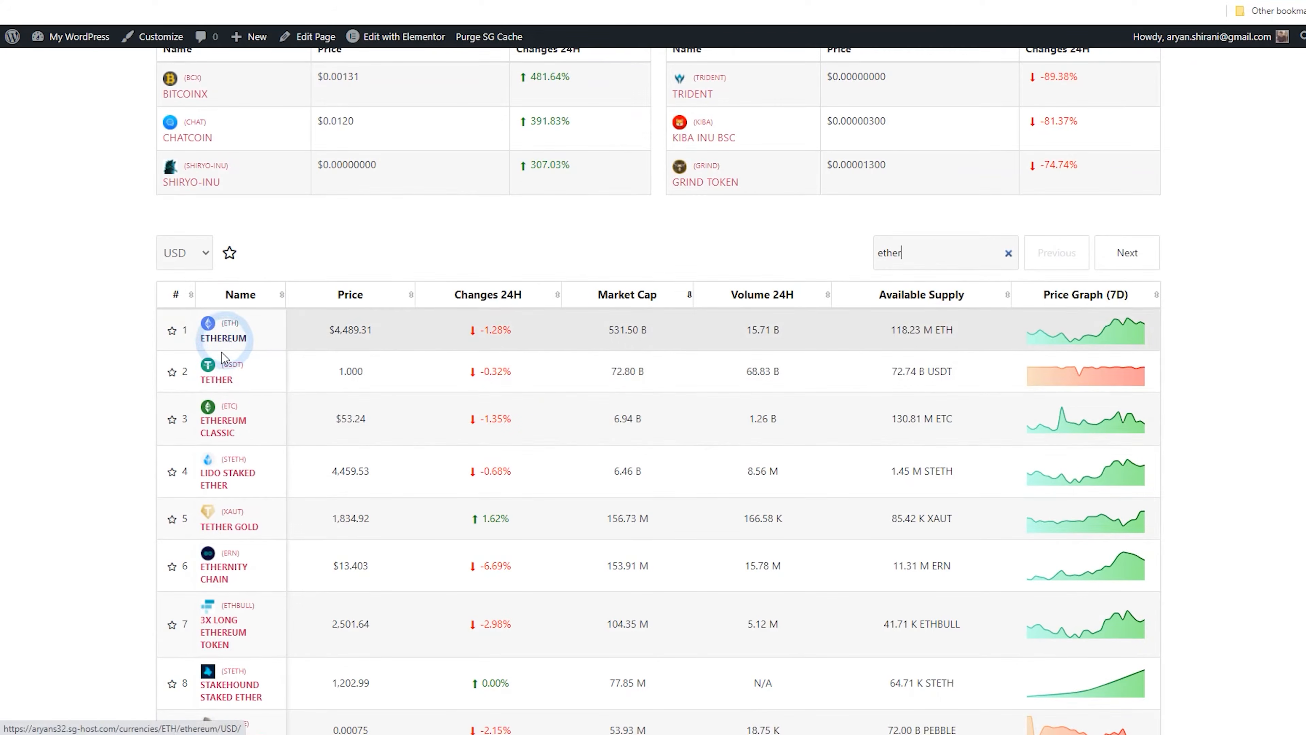
scroll(257, 391, "down", 4)
scroll(278, 427, "down", 3)
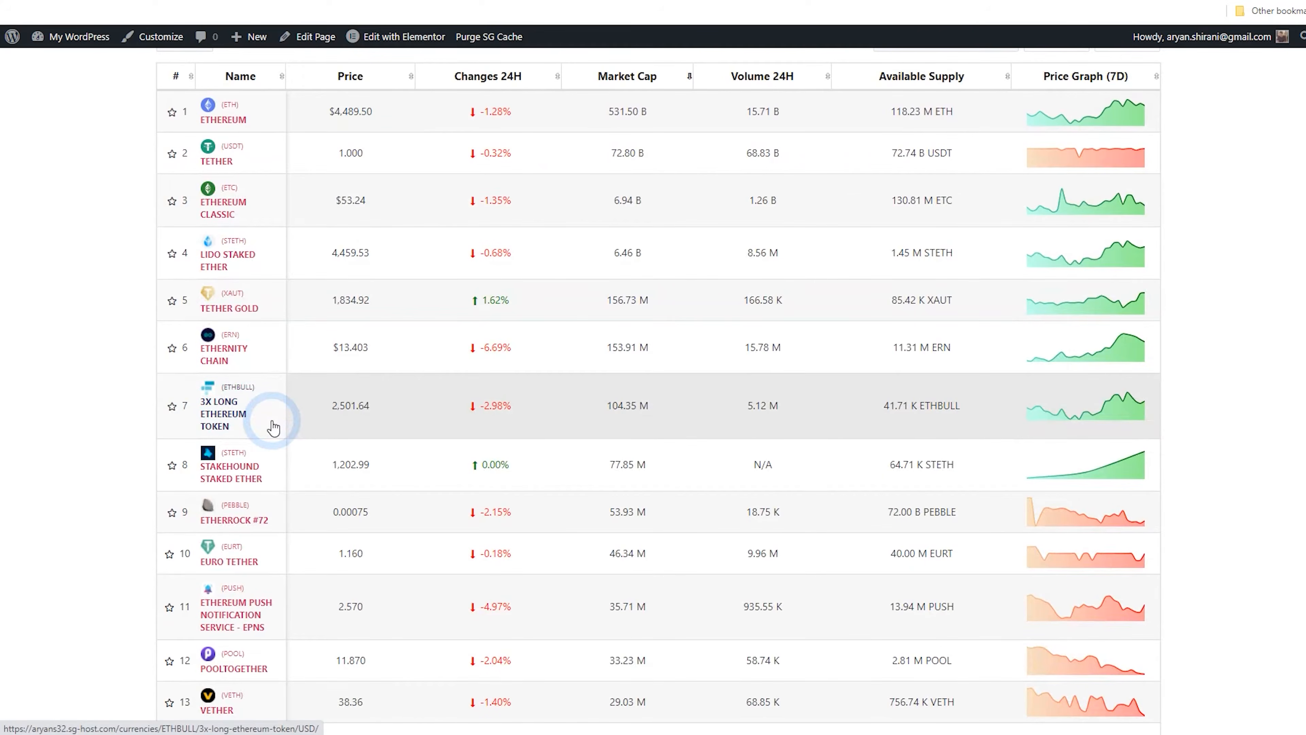
scroll(271, 458, "up", 5)
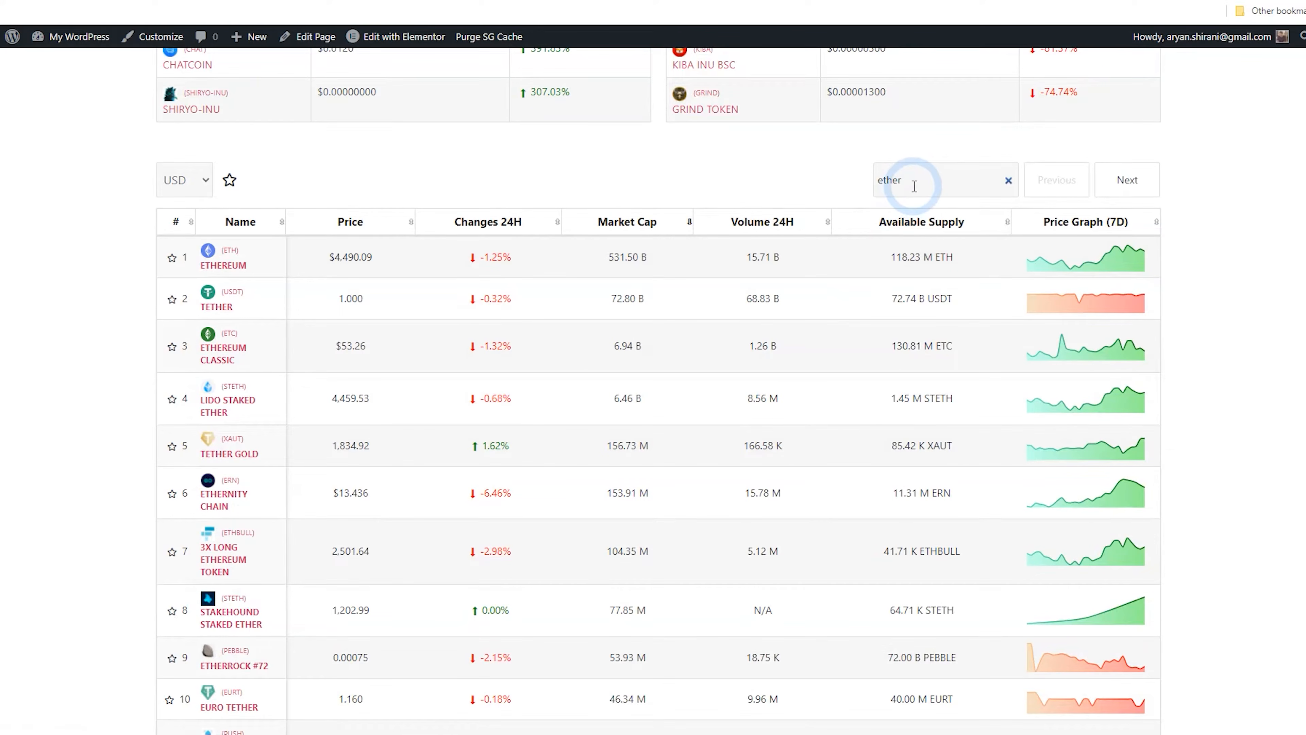
Replace the search term and search the coin list for cardano
left_click_drag(908, 180, 881, 180)
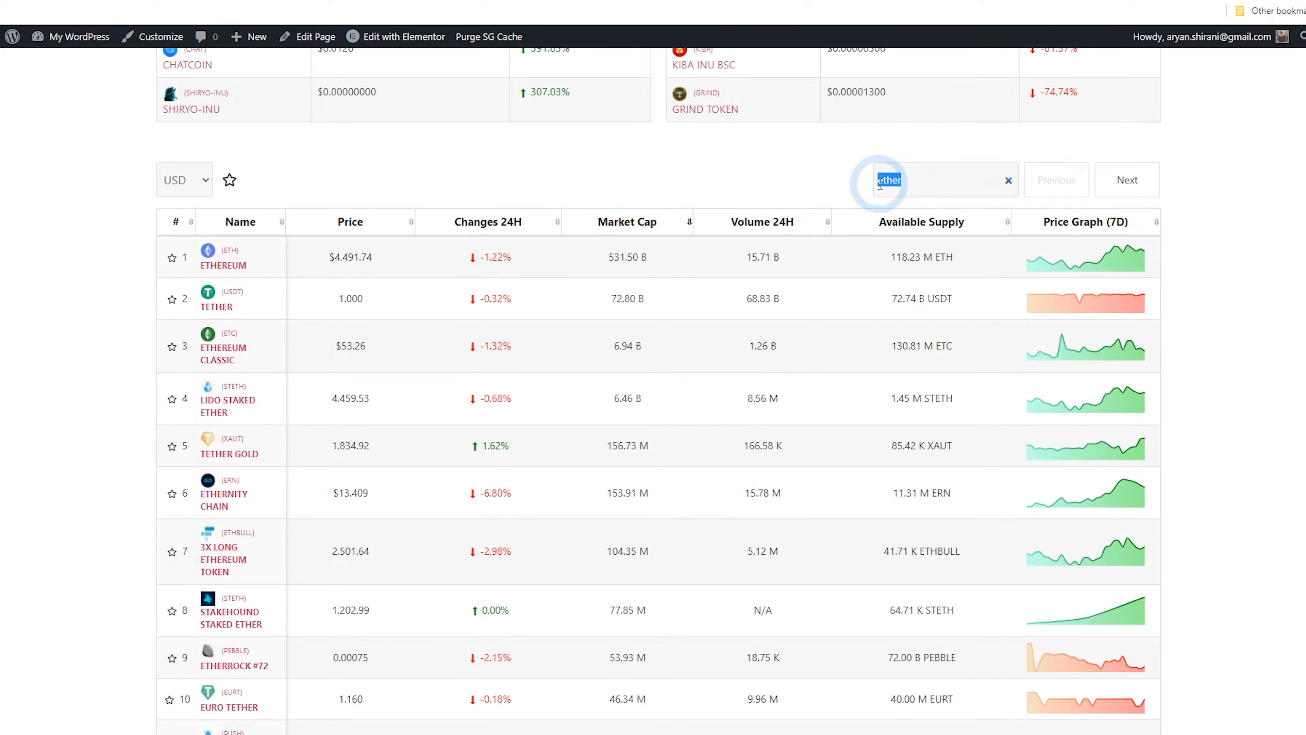
type("cardano")
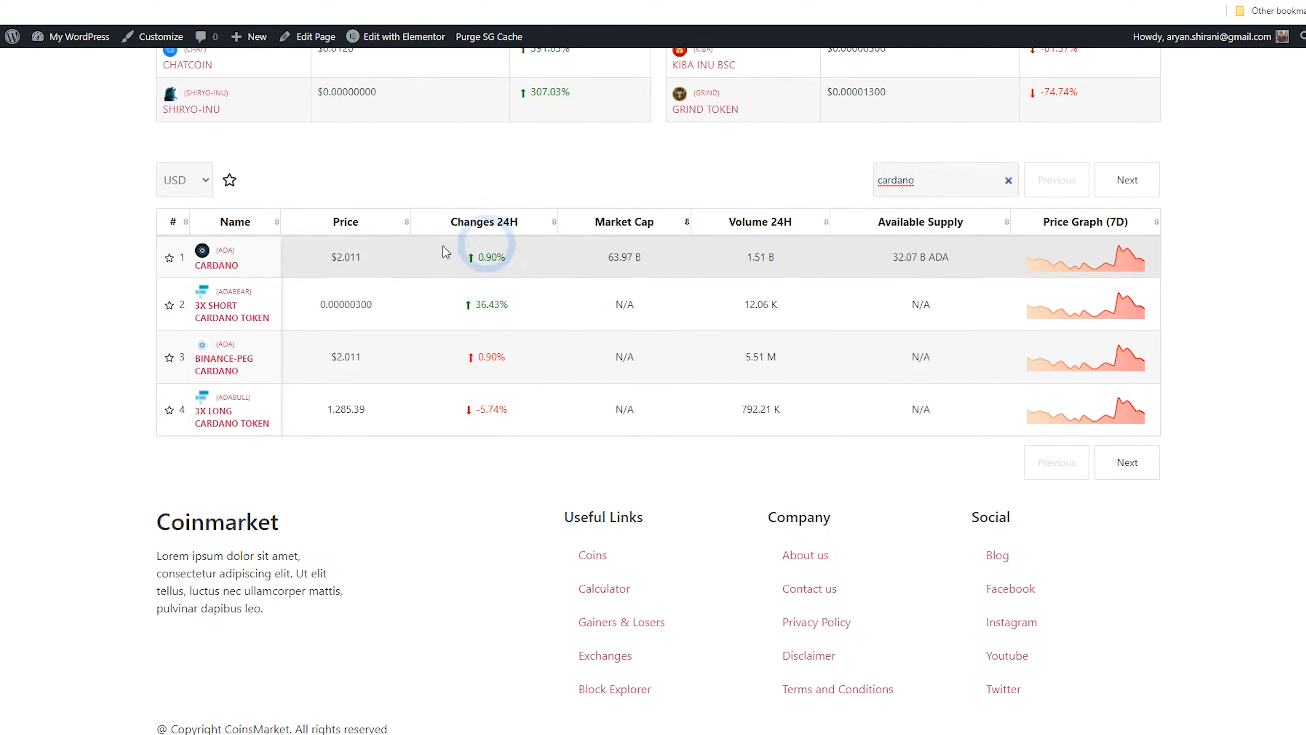
scroll(349, 342, "up", 1)
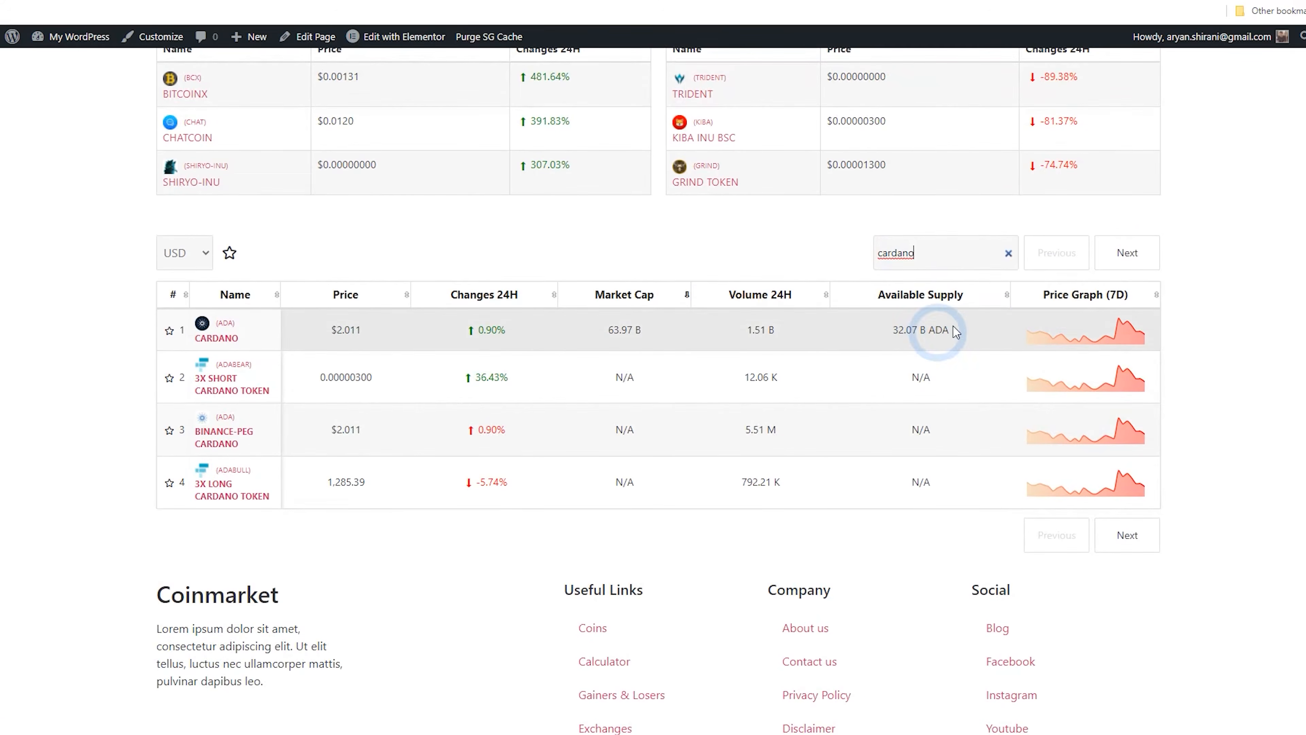
Mark Cardano as a favourite with its star and clear the search field
left_click(170, 332)
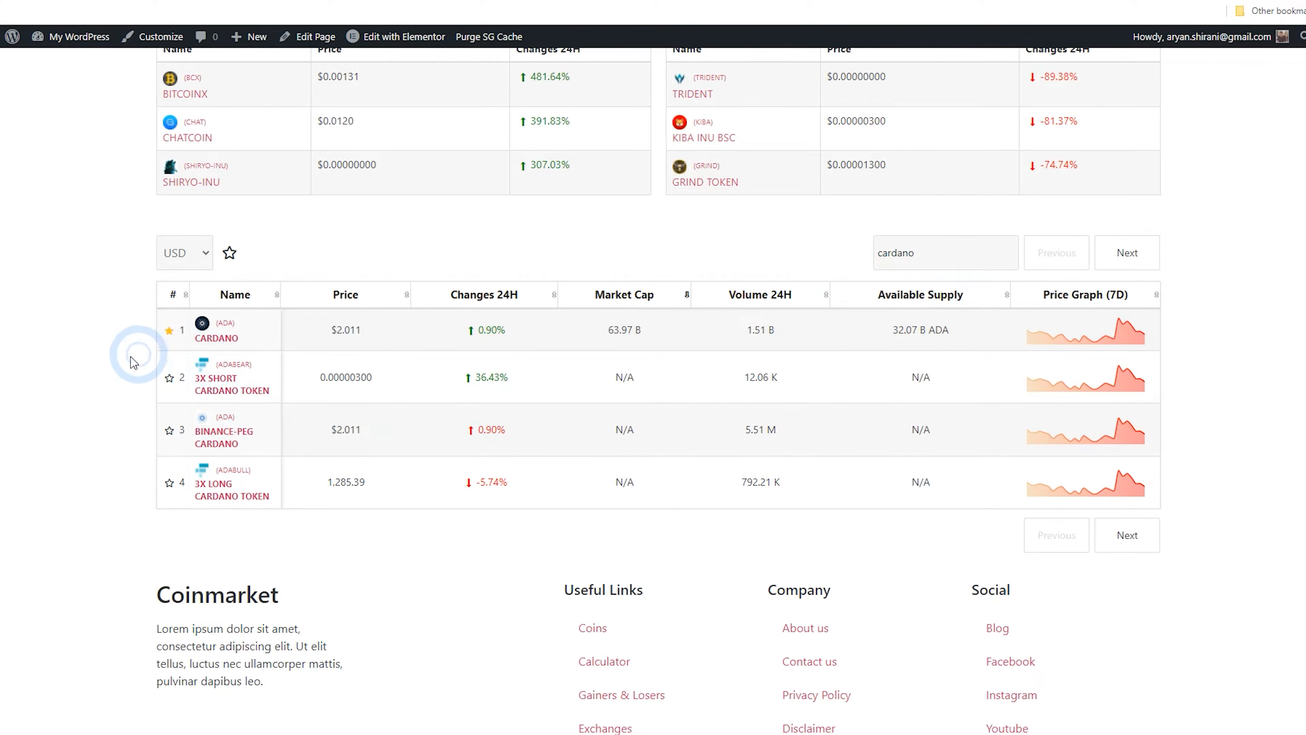
double_click(998, 254)
left_click(1008, 254)
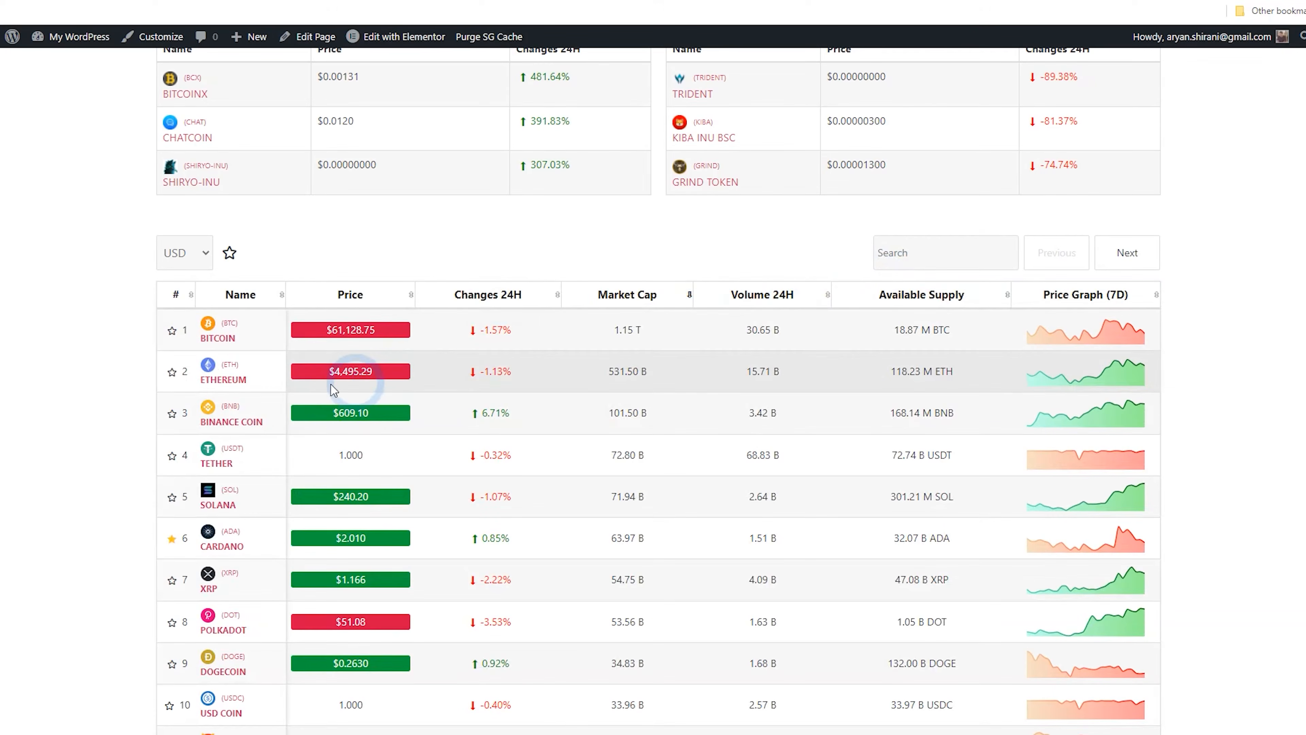
Star Ethereum, Bitcoin, Dogecoin and Chainlink as favourites in the full coin list
left_click(171, 372)
left_click(172, 331)
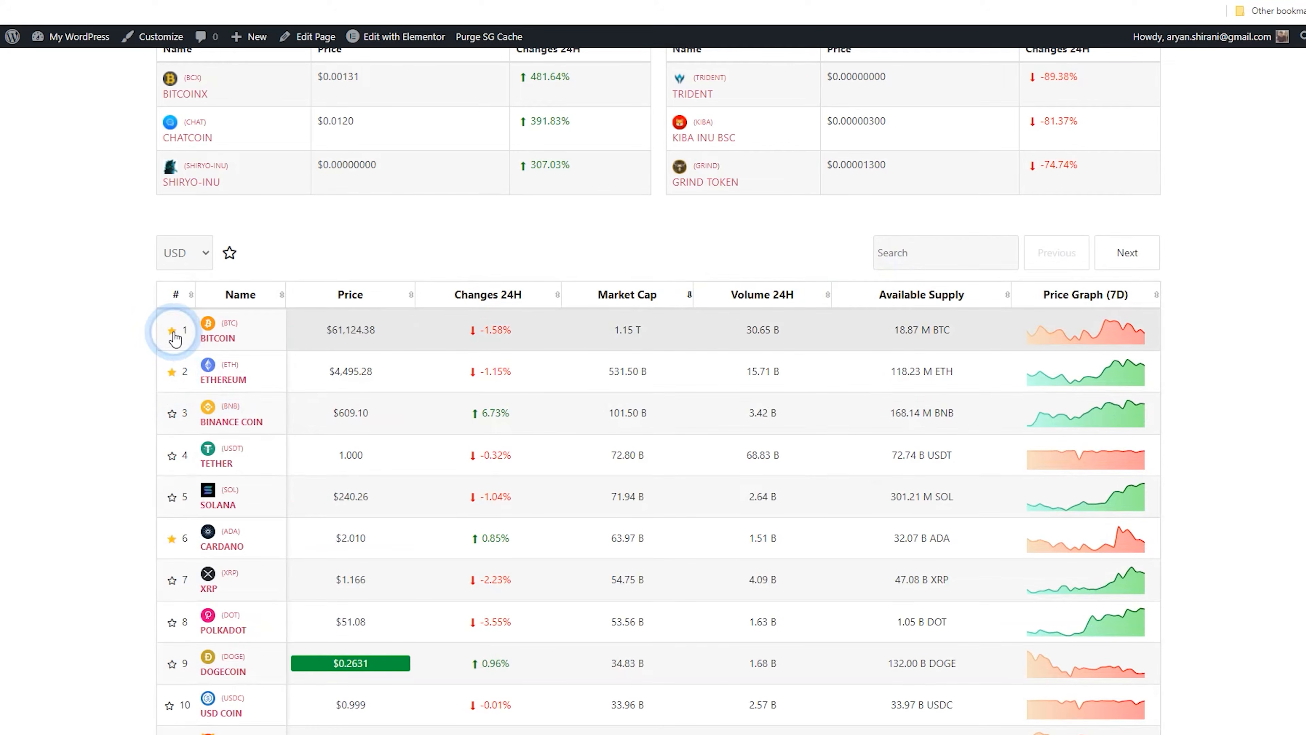
scroll(195, 361, "down", 4)
scroll(216, 419, "down", 4)
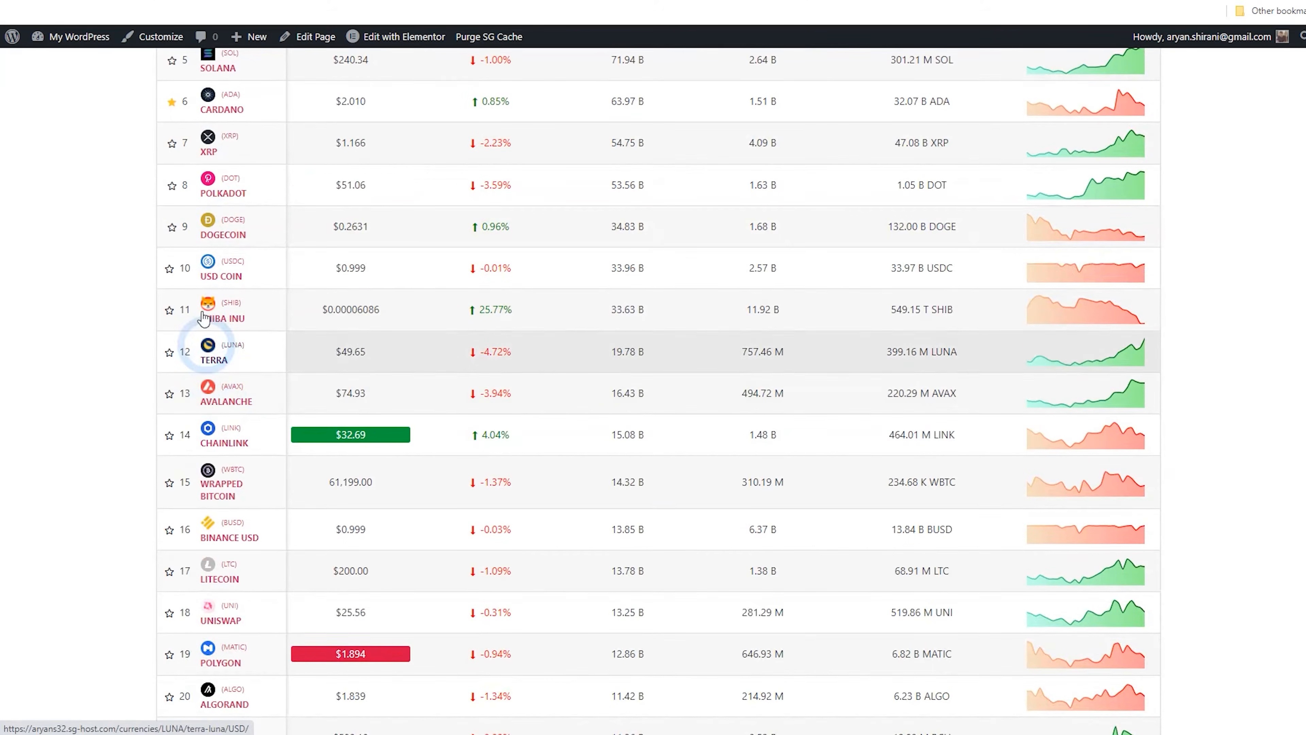
left_click(173, 229)
left_click(168, 434)
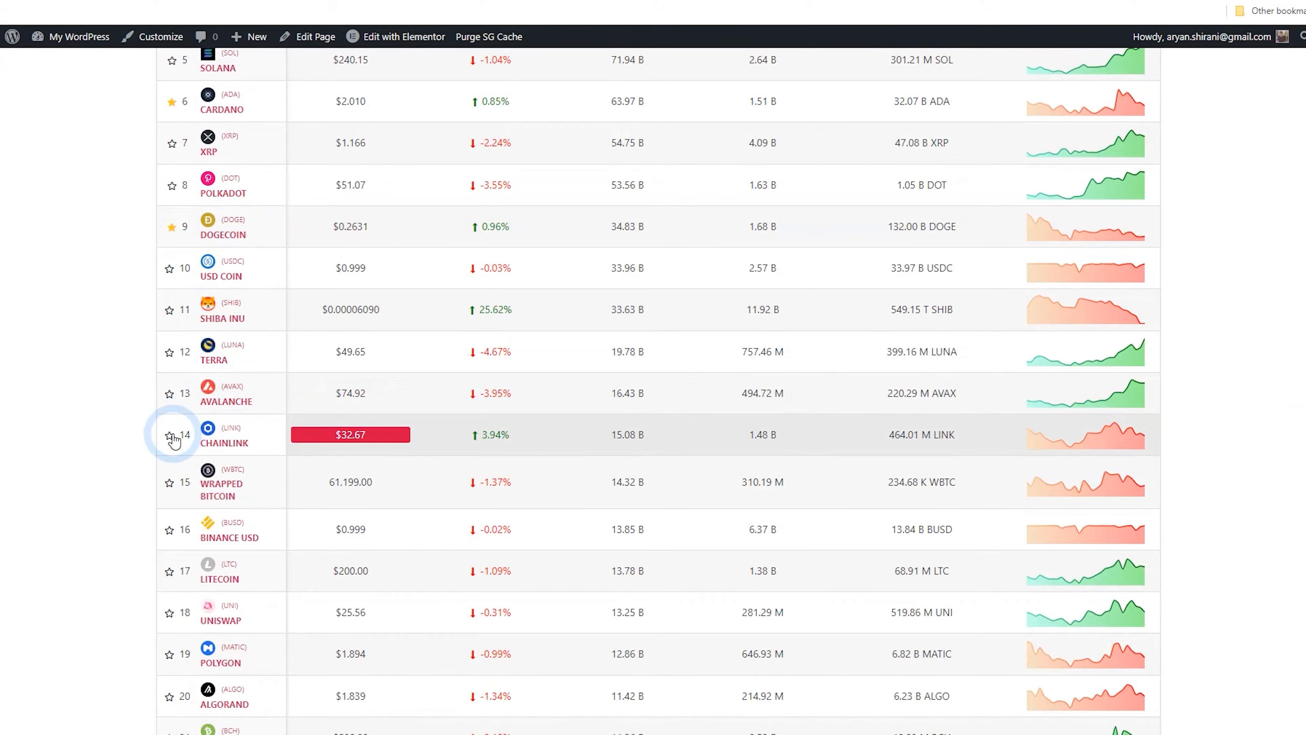
Star Avalanche as a favourite and filter the coin list to show only favourites
left_click(183, 399)
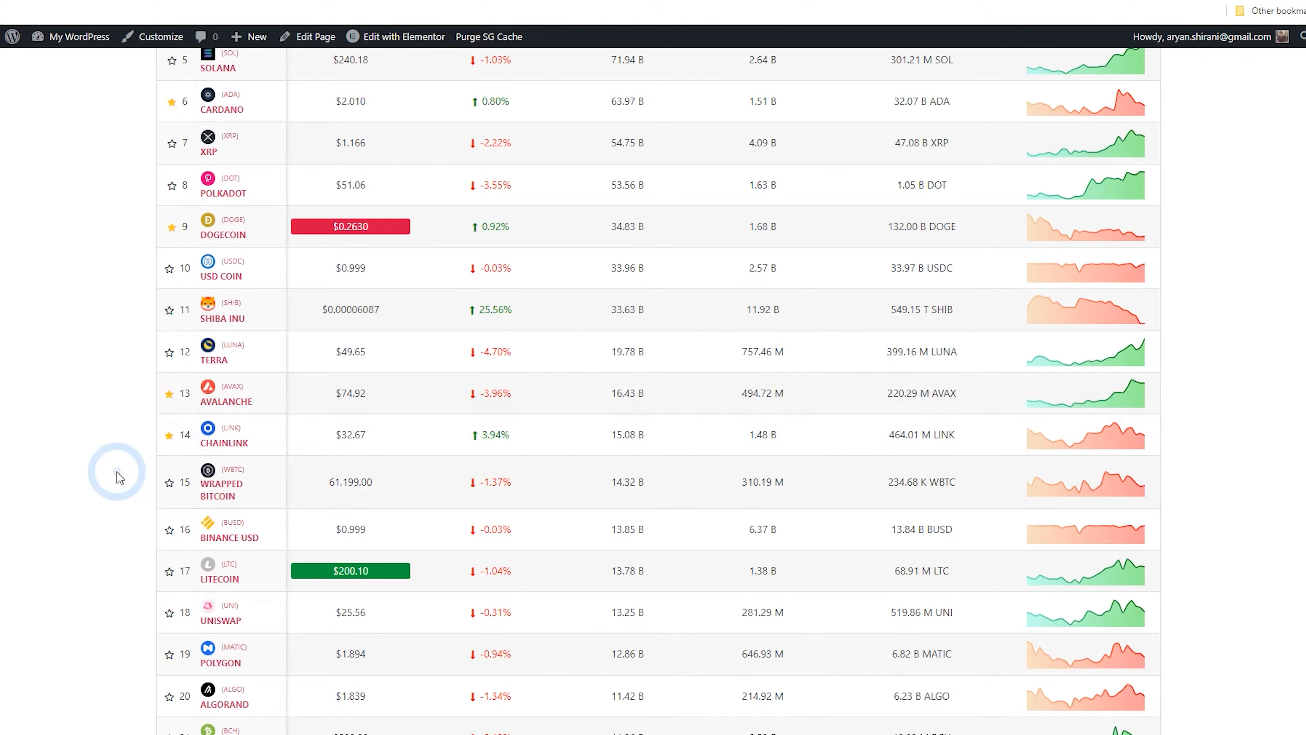
scroll(117, 473, "up", 8)
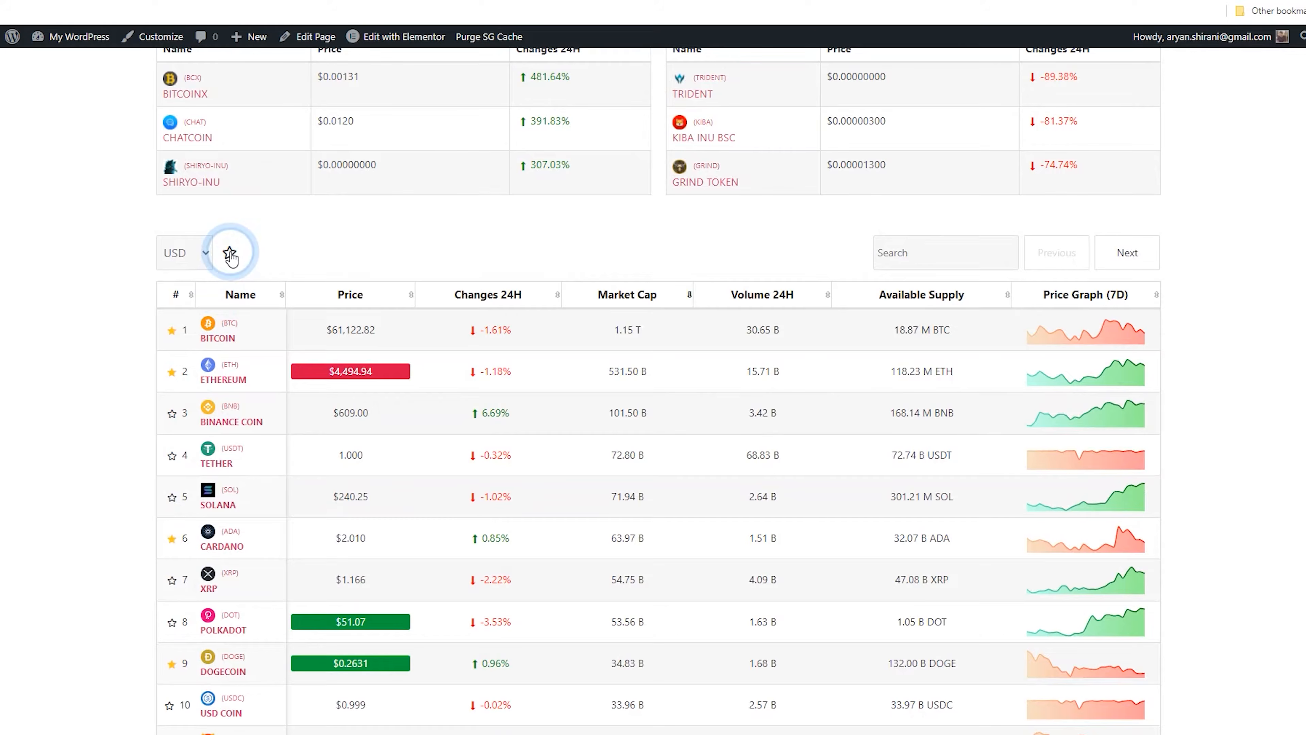
left_click(230, 253)
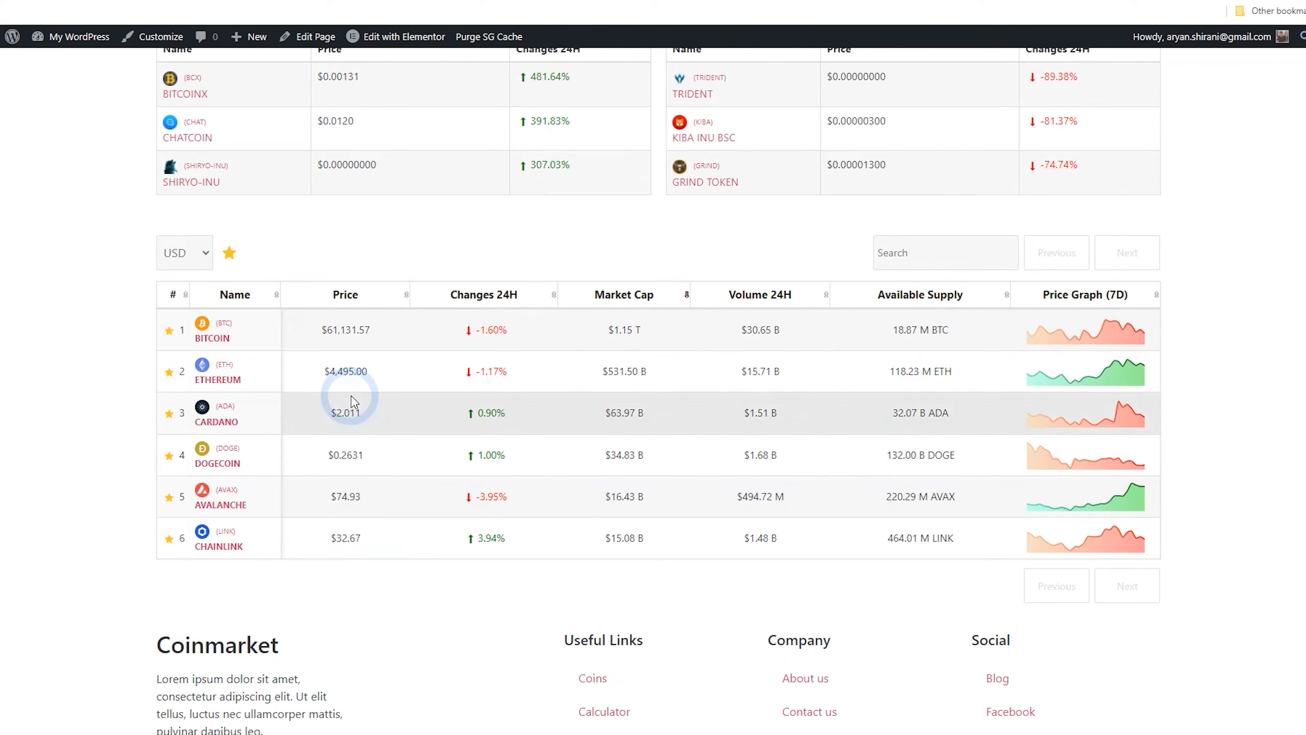
Unstar Chainlink and Avalanche, then toggle the favourites filter off and back on
left_click(170, 539)
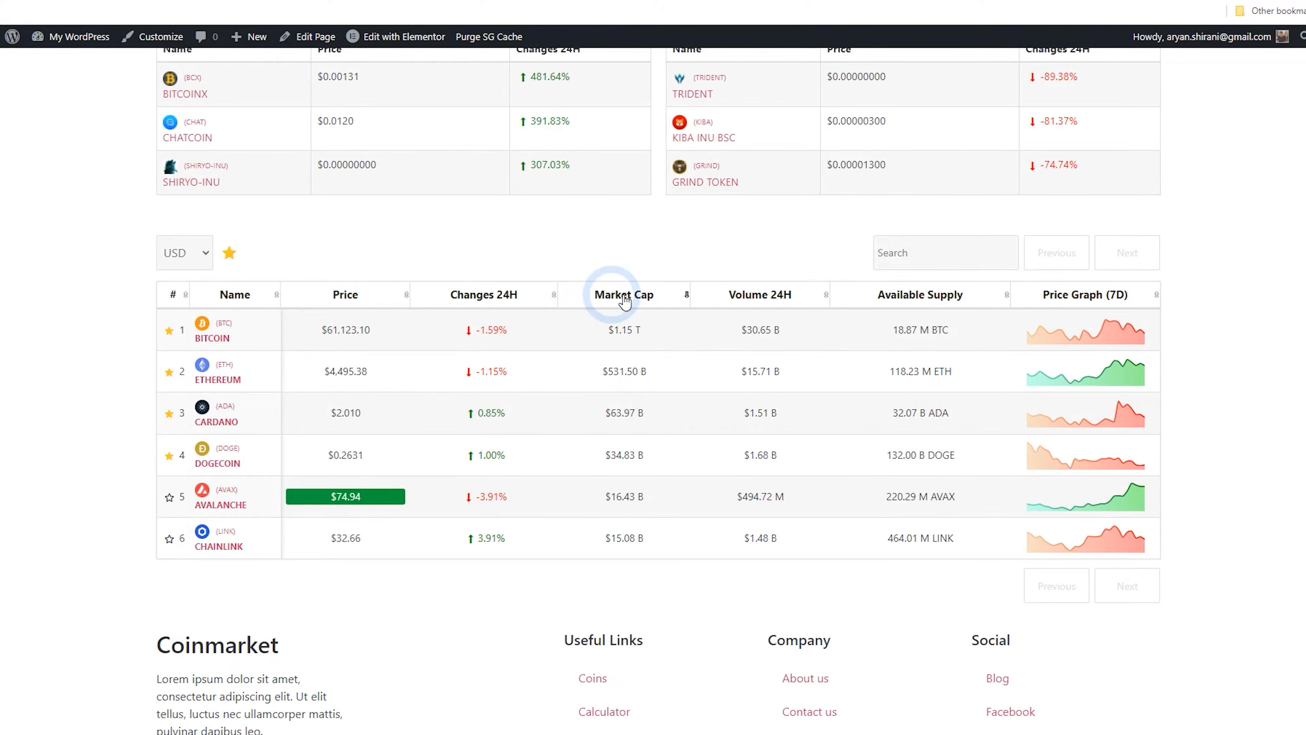
left_click(230, 253)
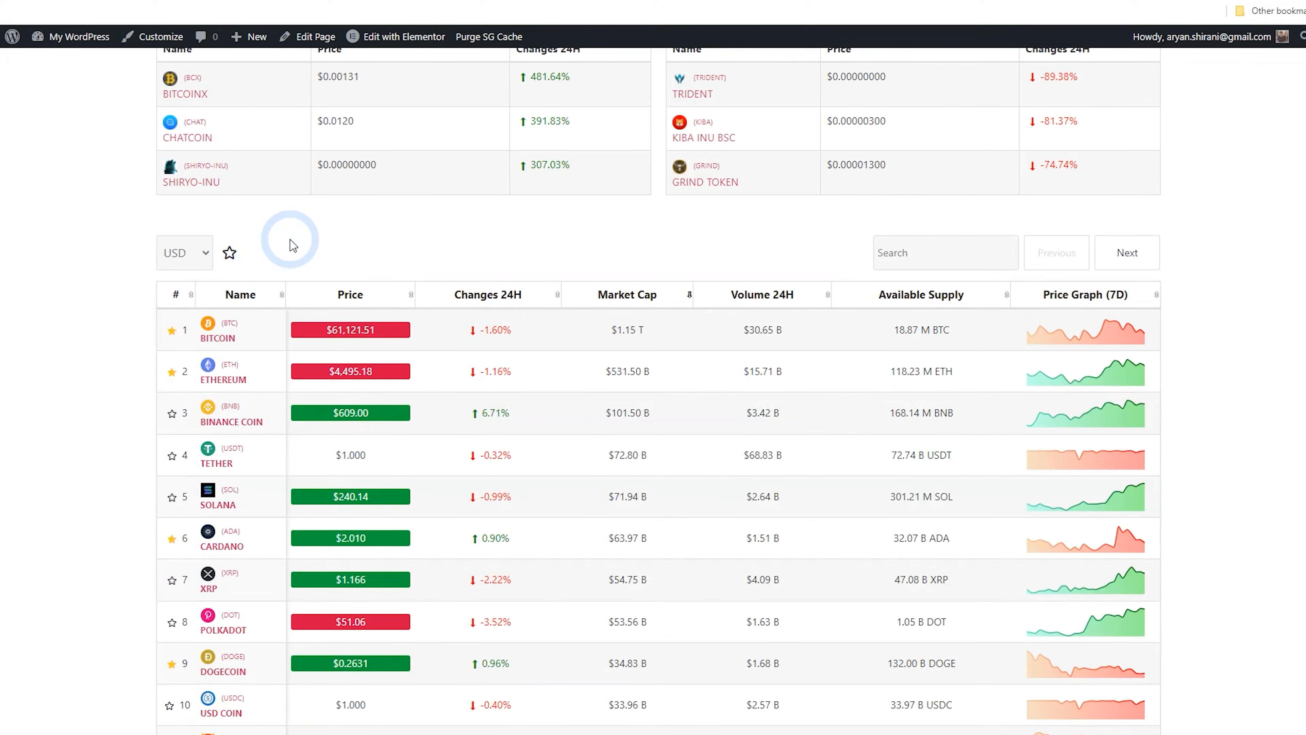
left_click(231, 254)
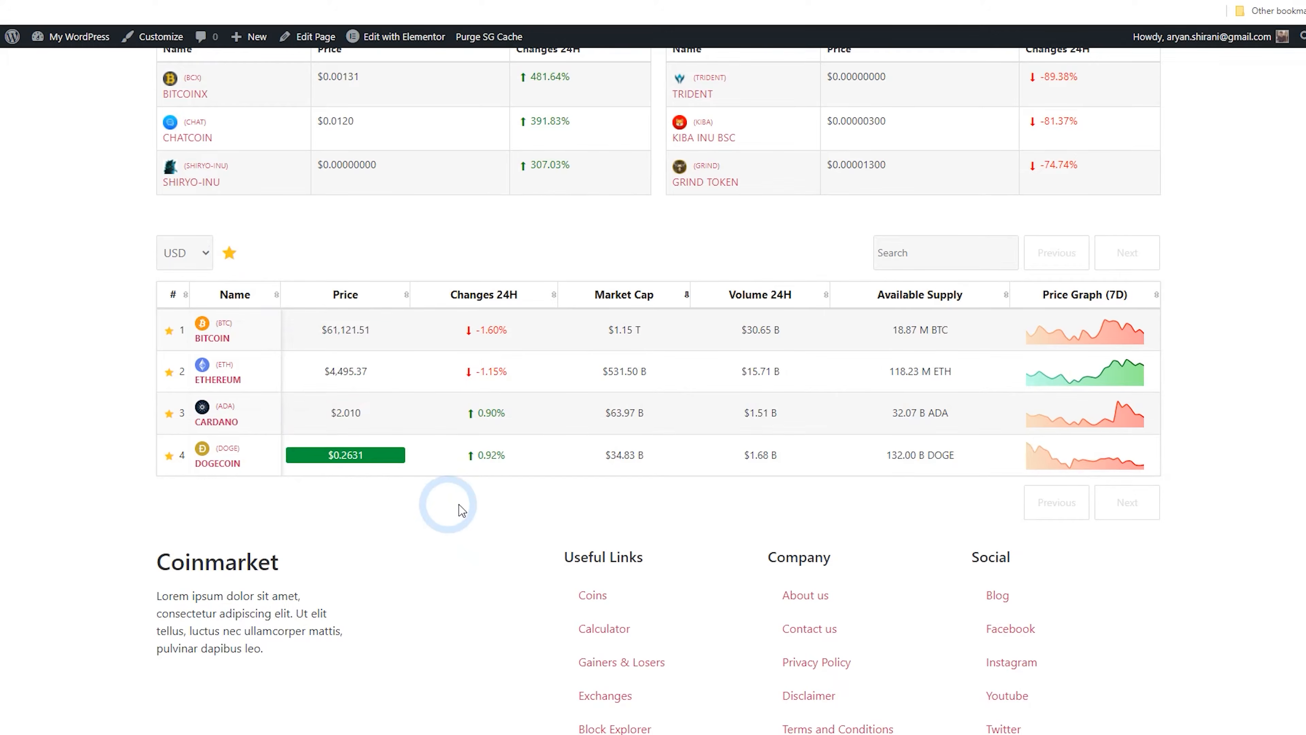
Unstar Dogecoin, Cardano, Ethereum and Bitcoin, and switch back to the full coin list
left_click(182, 456)
left_click(169, 414)
left_click(169, 371)
left_click(169, 330)
left_click(229, 252)
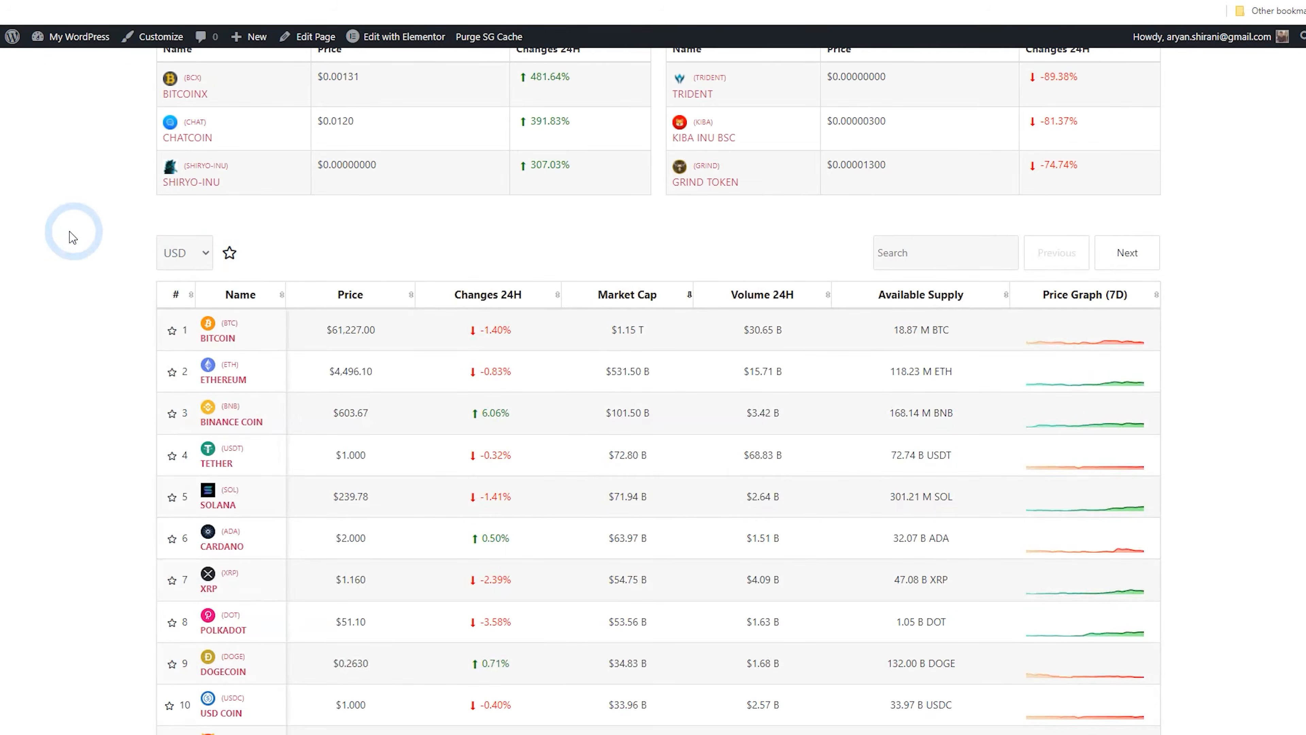
left_click(230, 253)
left_click(230, 356)
Star Bitcoin, Ethereum and Cardano as favourites in the full coin list
scroll(268, 366, "down", 2)
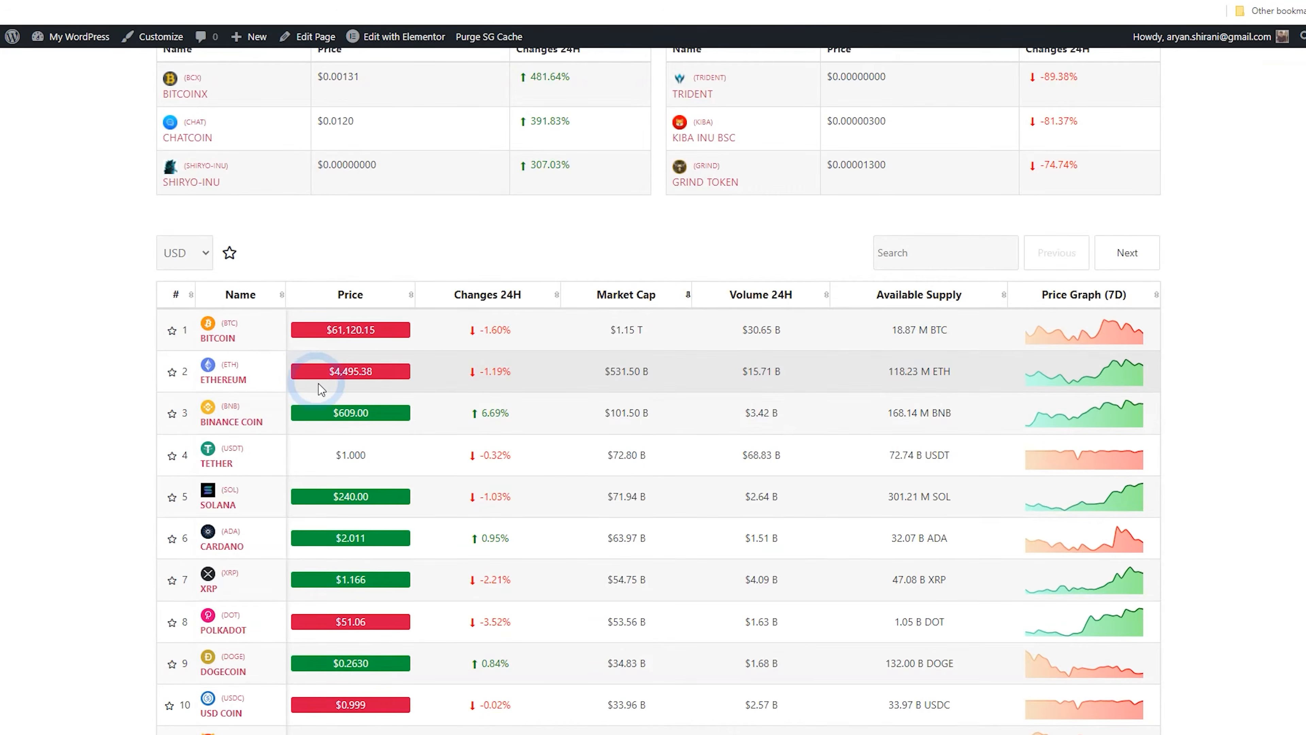
scroll(330, 365, "down", 7)
scroll(360, 370, "up", 4)
left_click(172, 185)
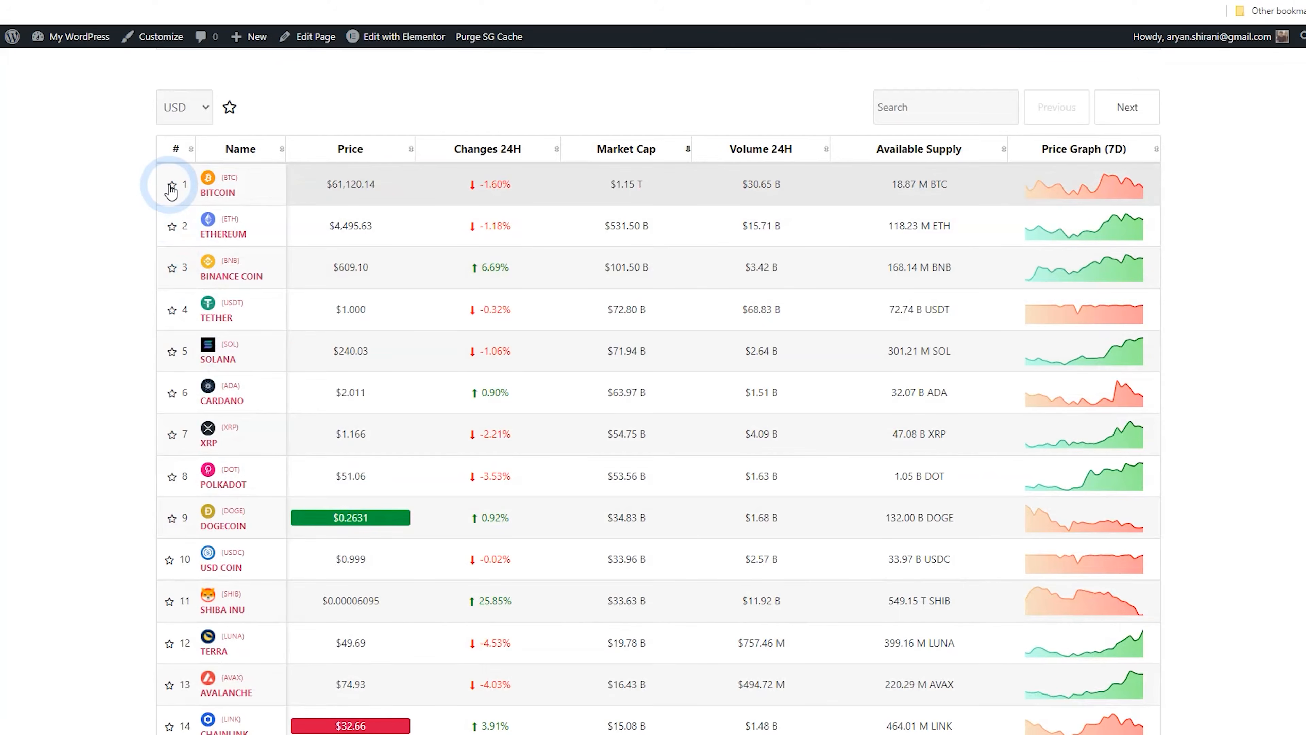
left_click(171, 225)
scroll(155, 314, "down", 3)
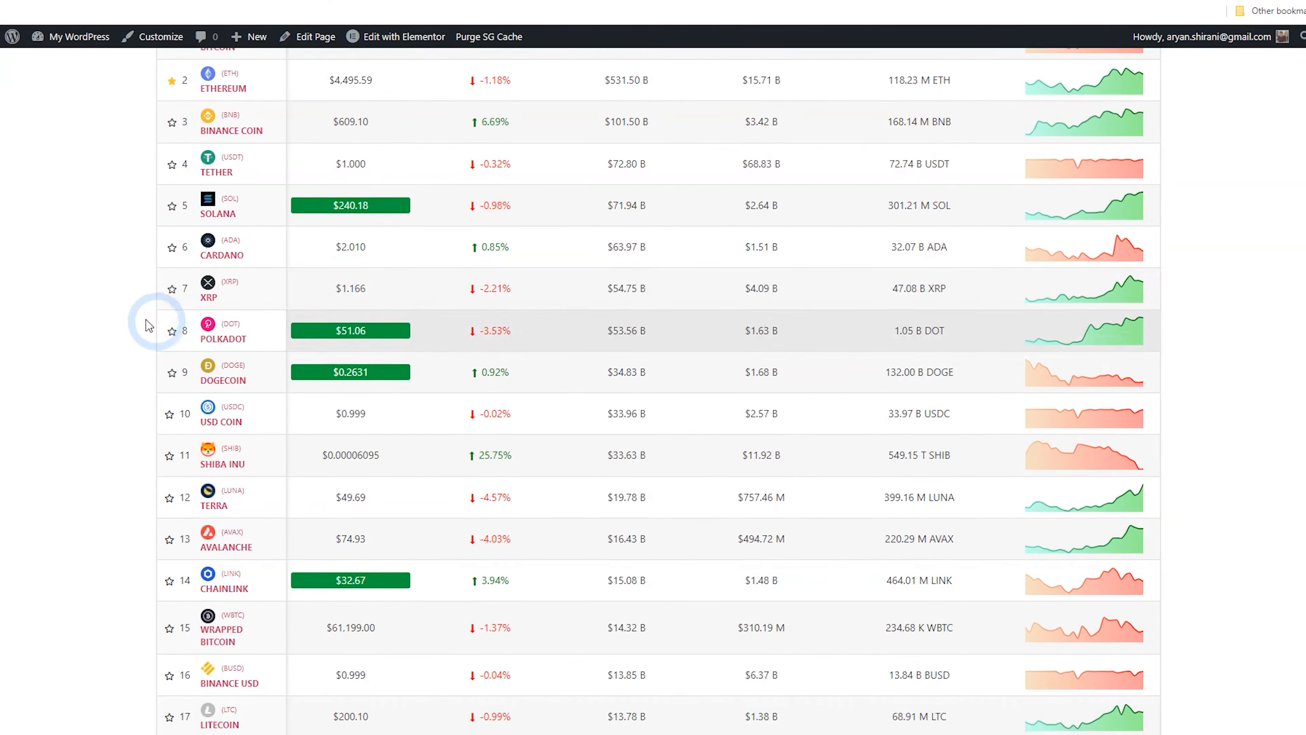
left_click(172, 247)
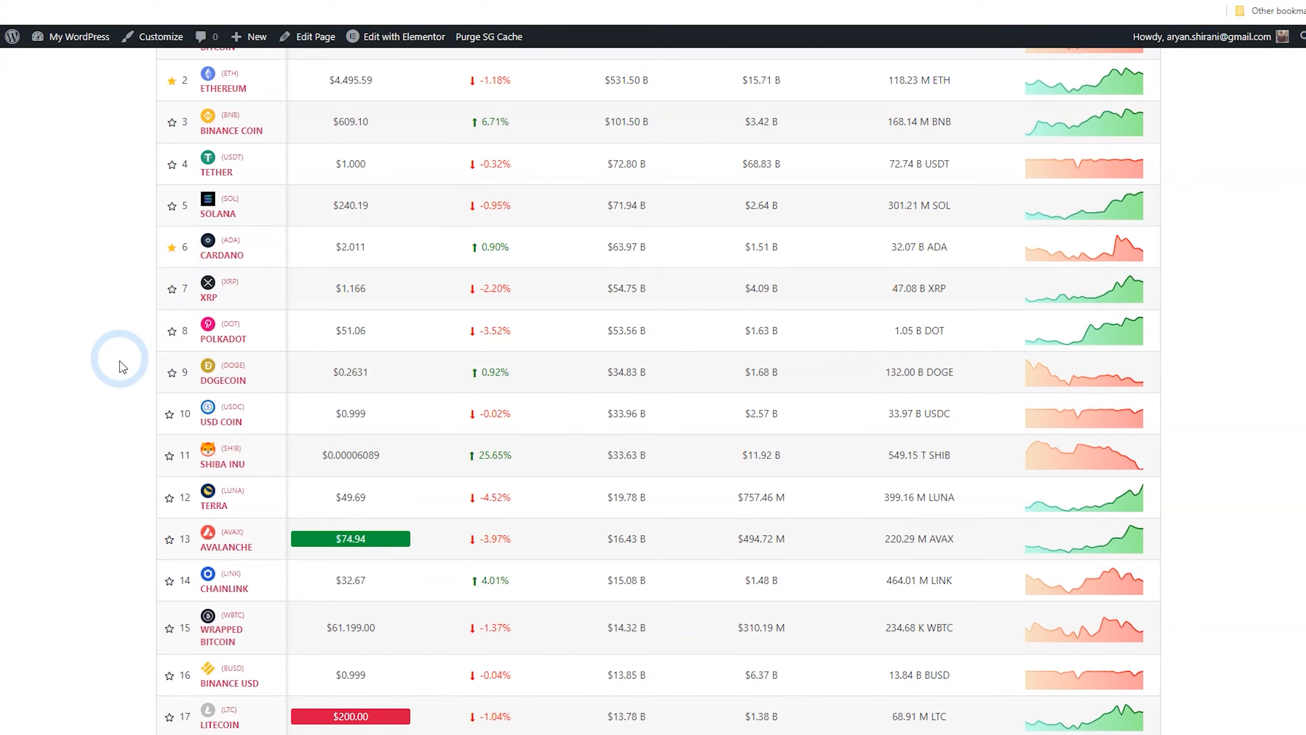
Open the Bitcoin coin details page from the coin list
scroll(124, 370, "up", 7)
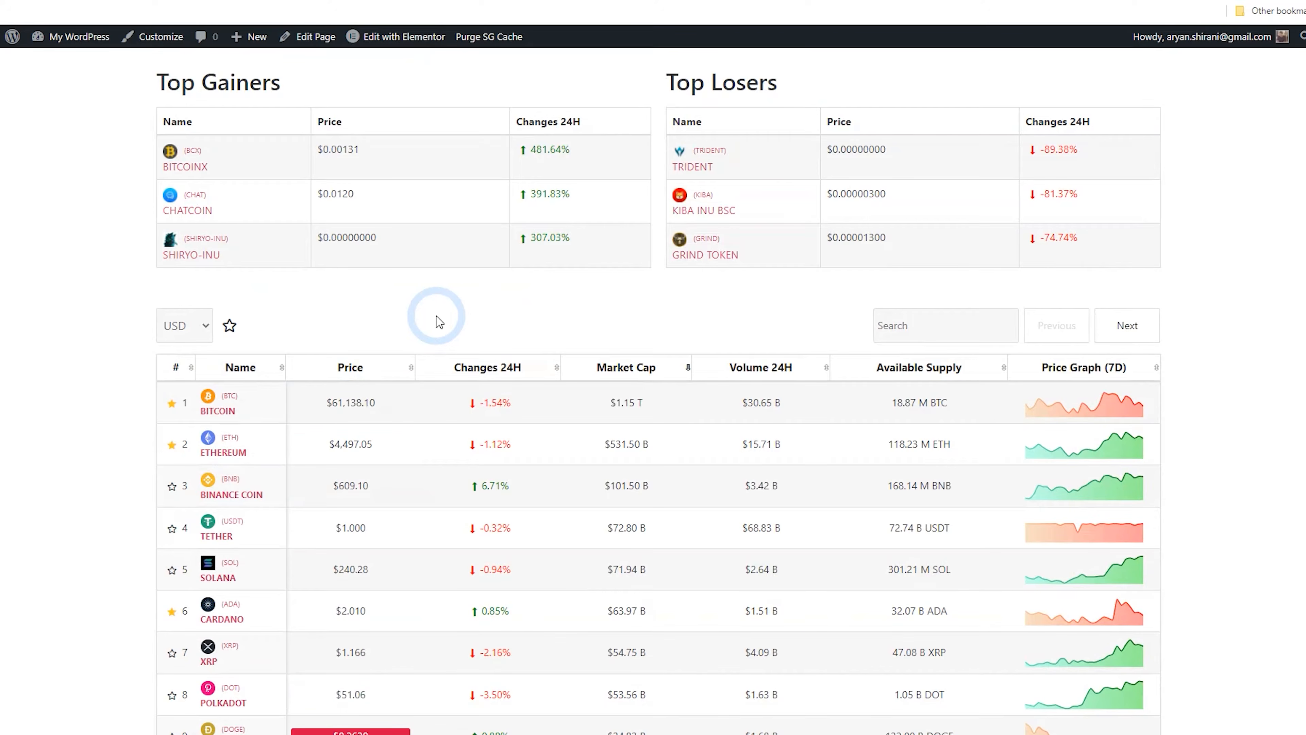
scroll(463, 321, "down", 4)
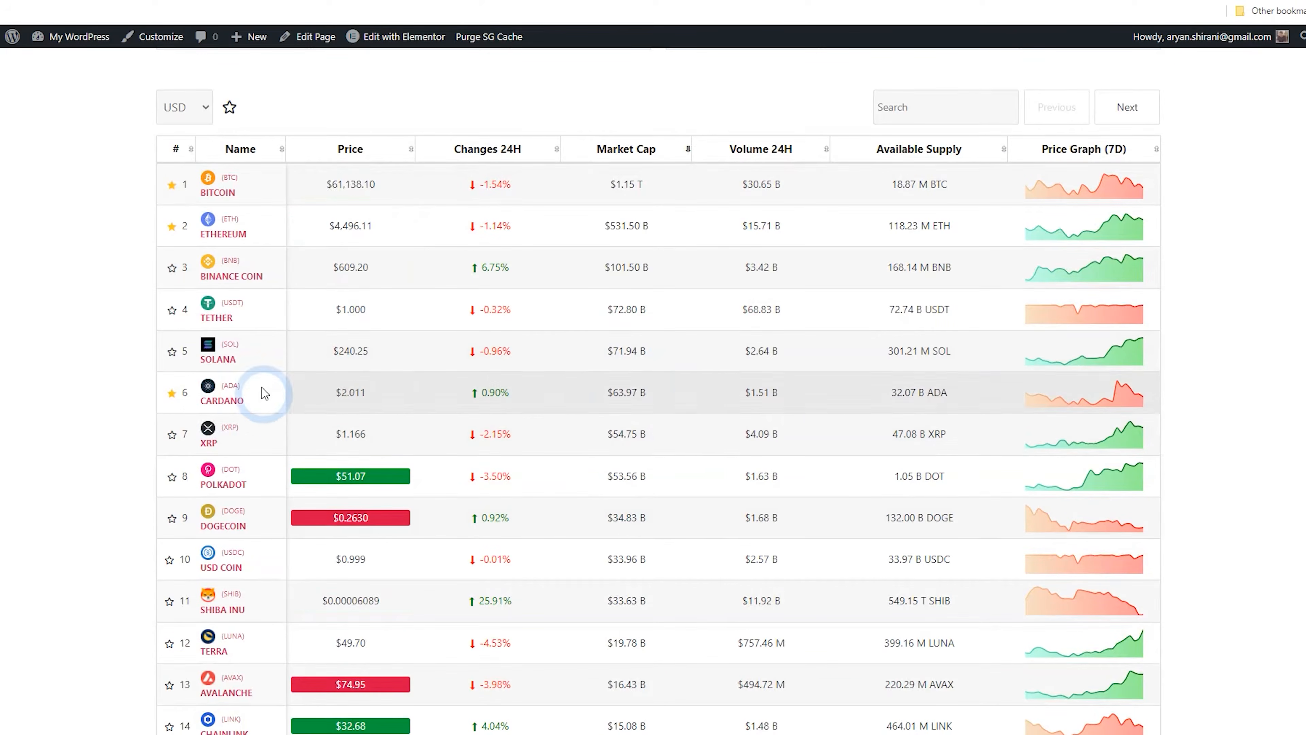
left_click(221, 197)
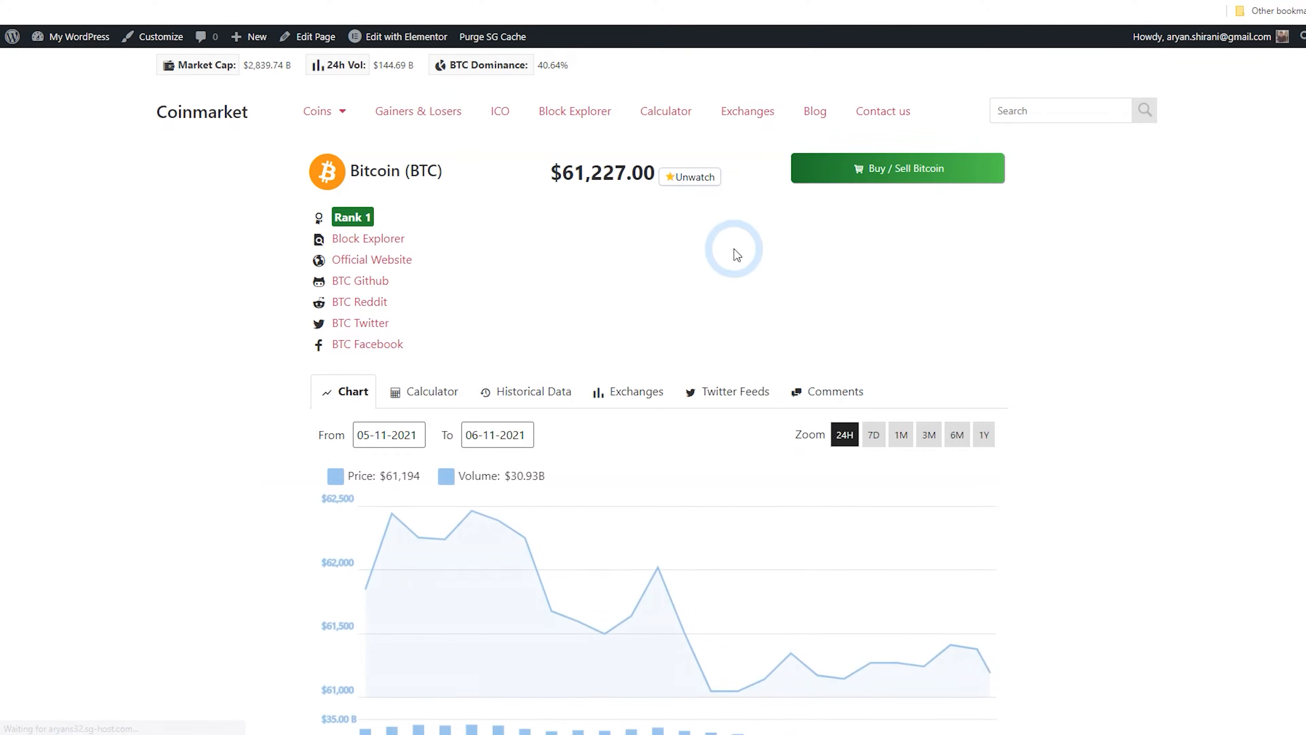
Narrow the Bitcoin price chart's range and switch its zoom to 7D and then 1M
scroll(735, 248, "down", 3)
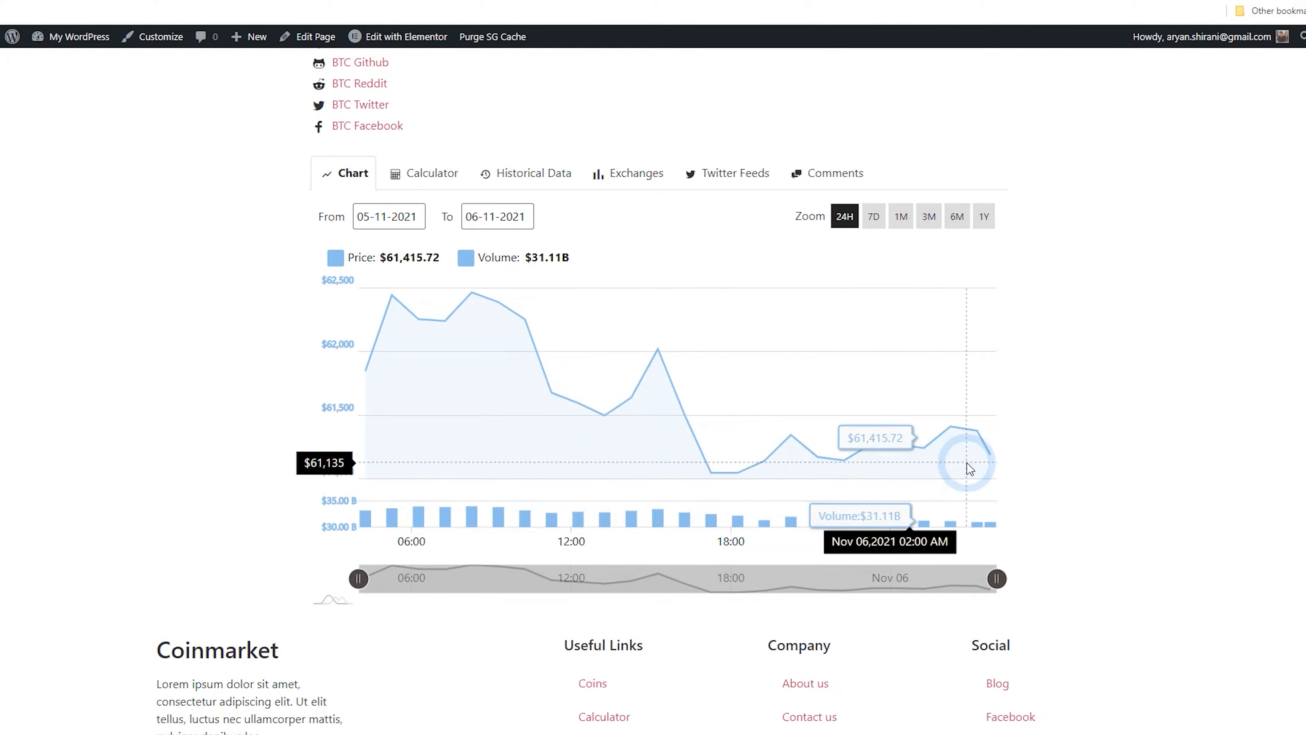
left_click_drag(998, 578, 629, 578)
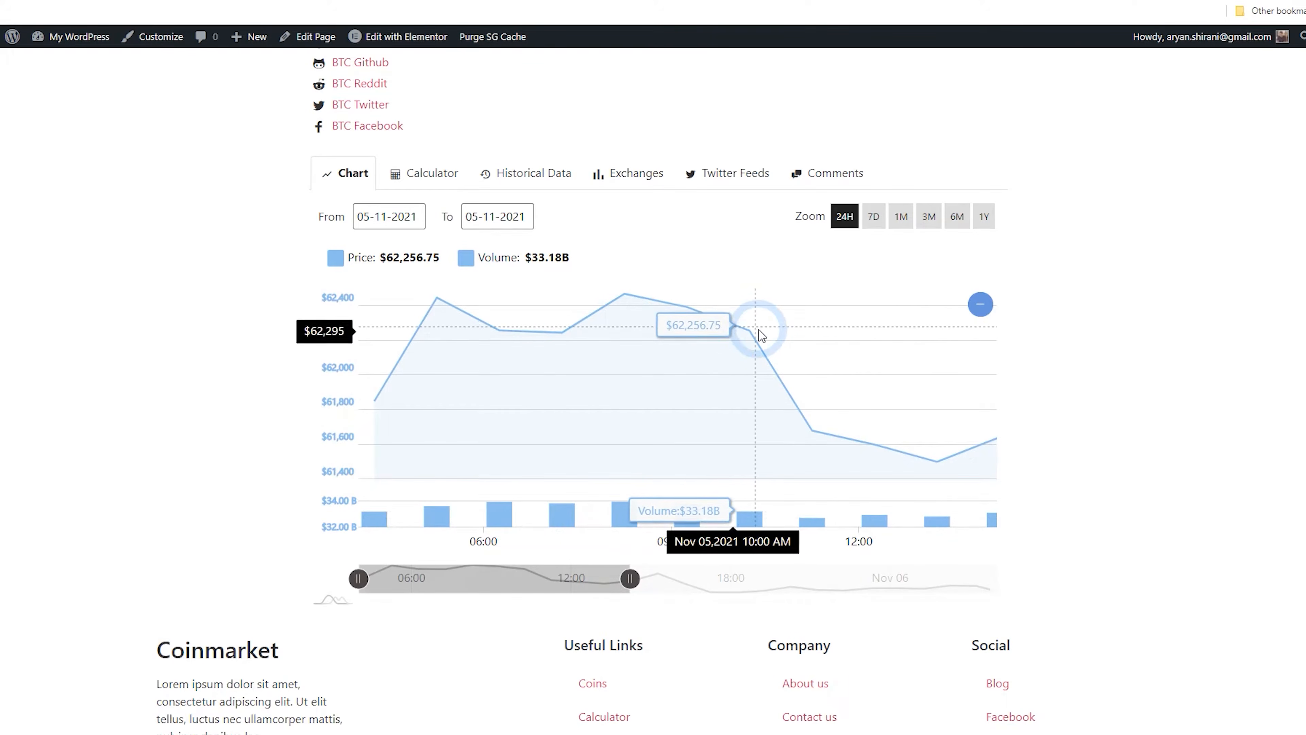
scroll(837, 384, "up", 1)
scroll(837, 384, "up", 1)
left_click(873, 361)
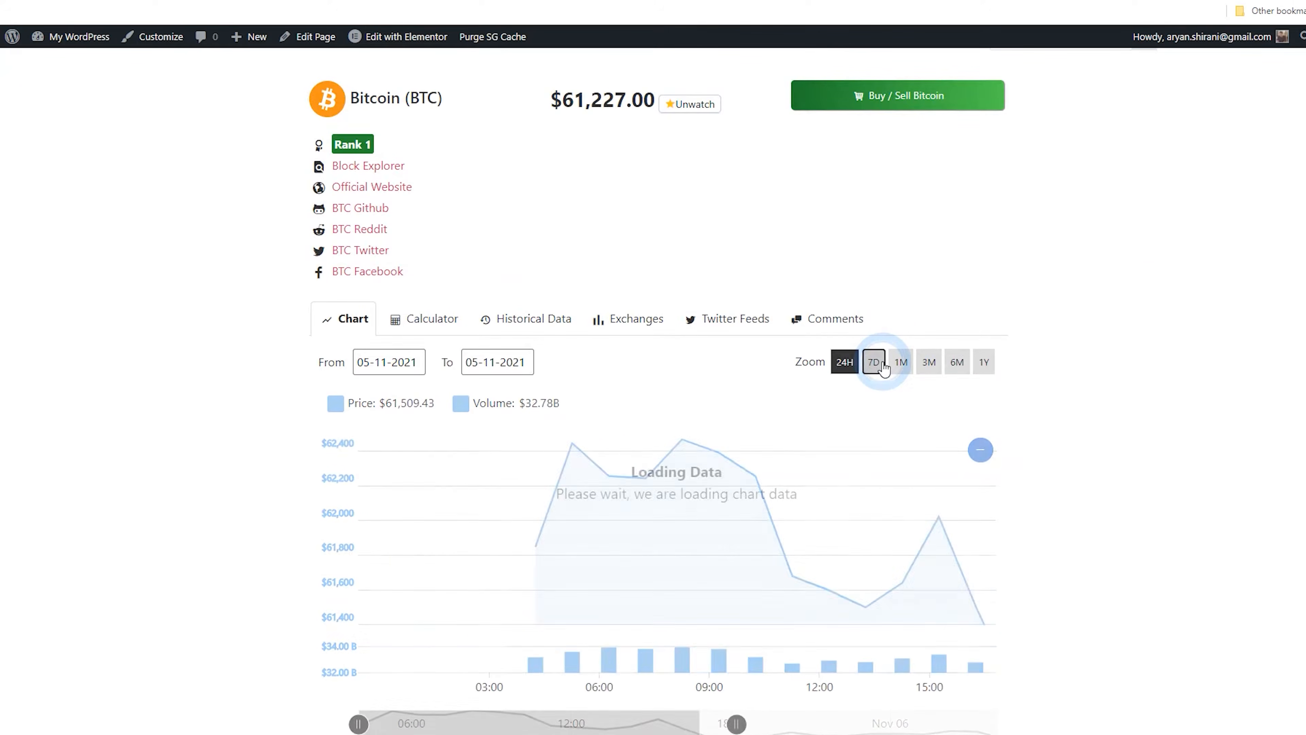
left_click(900, 363)
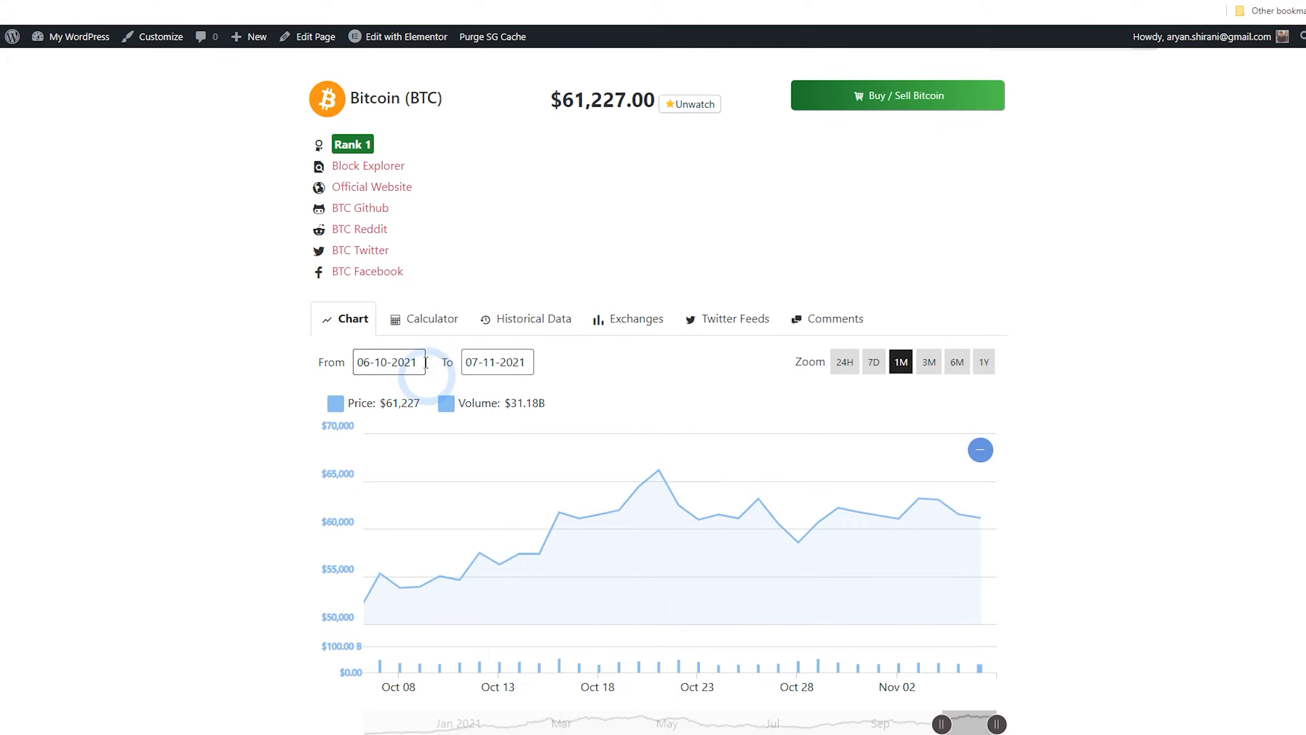
Open the Calculator tab and review the Convert To currency options for 10 Bitcoin
left_click(430, 337)
left_click(416, 366)
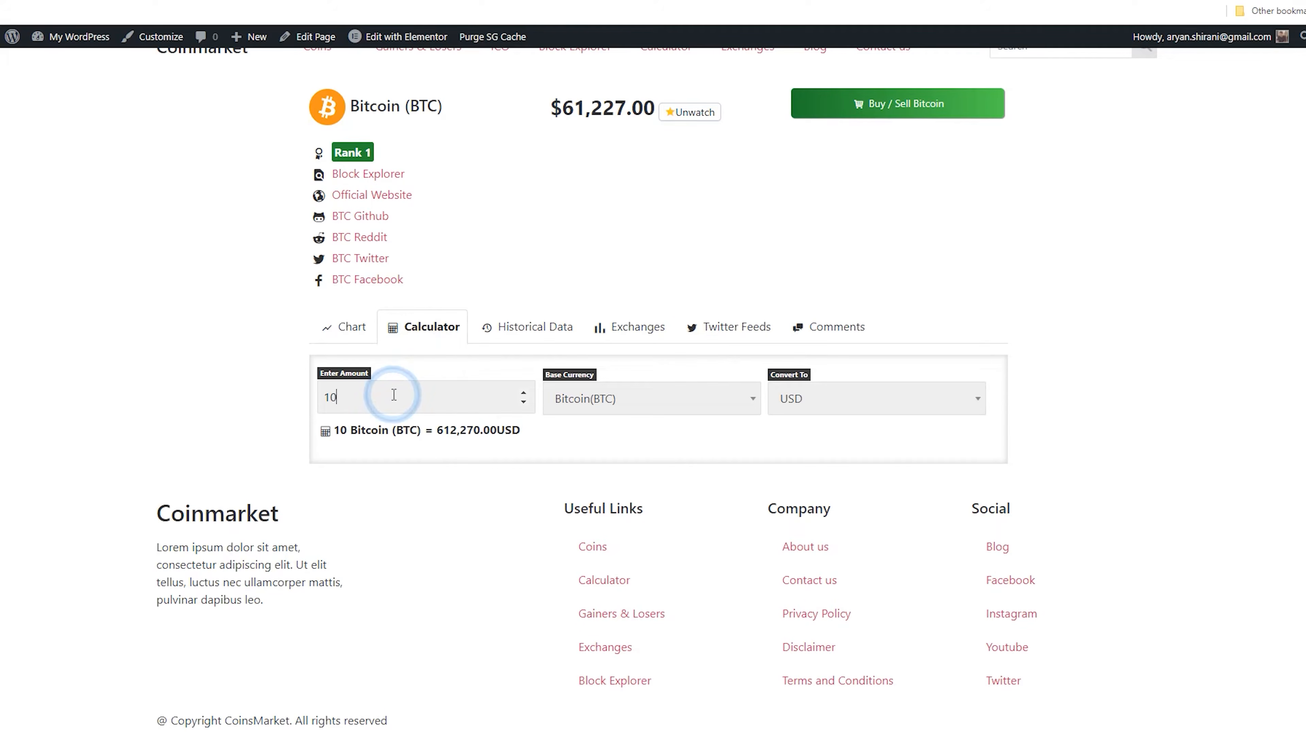
left_click(823, 399)
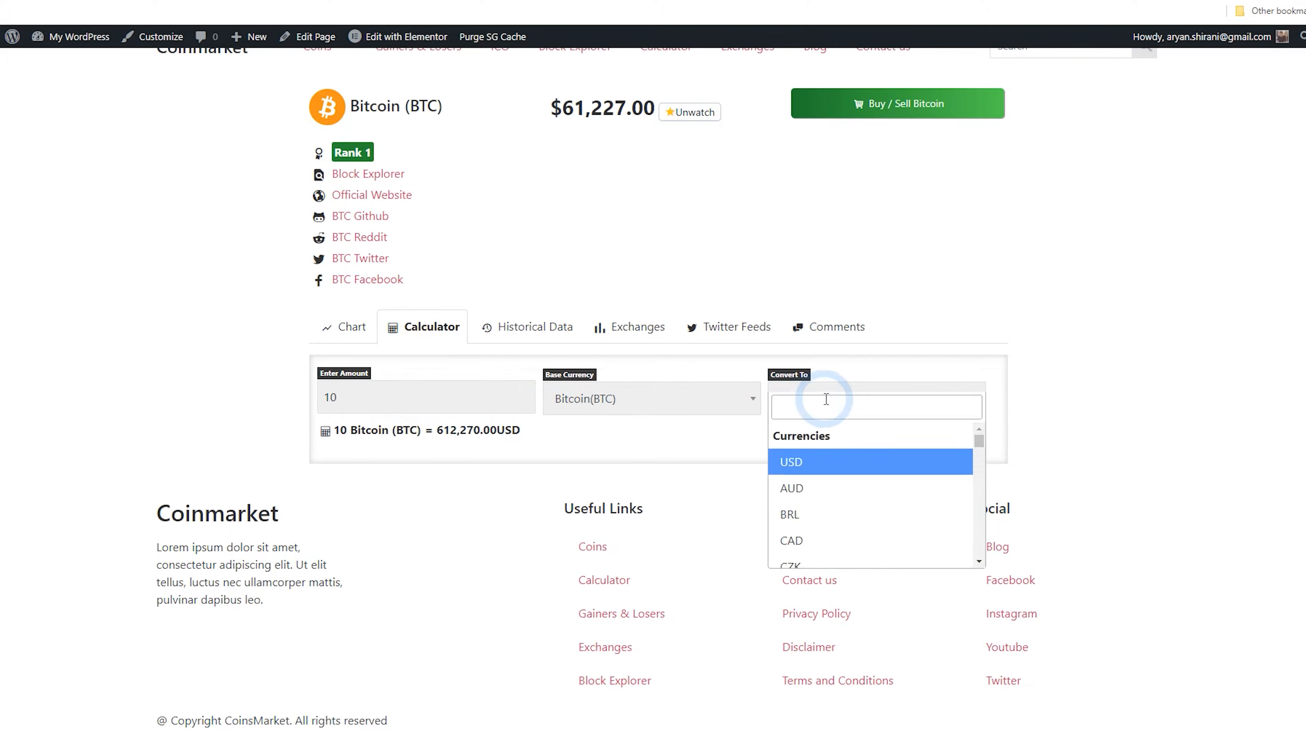
left_click(456, 419)
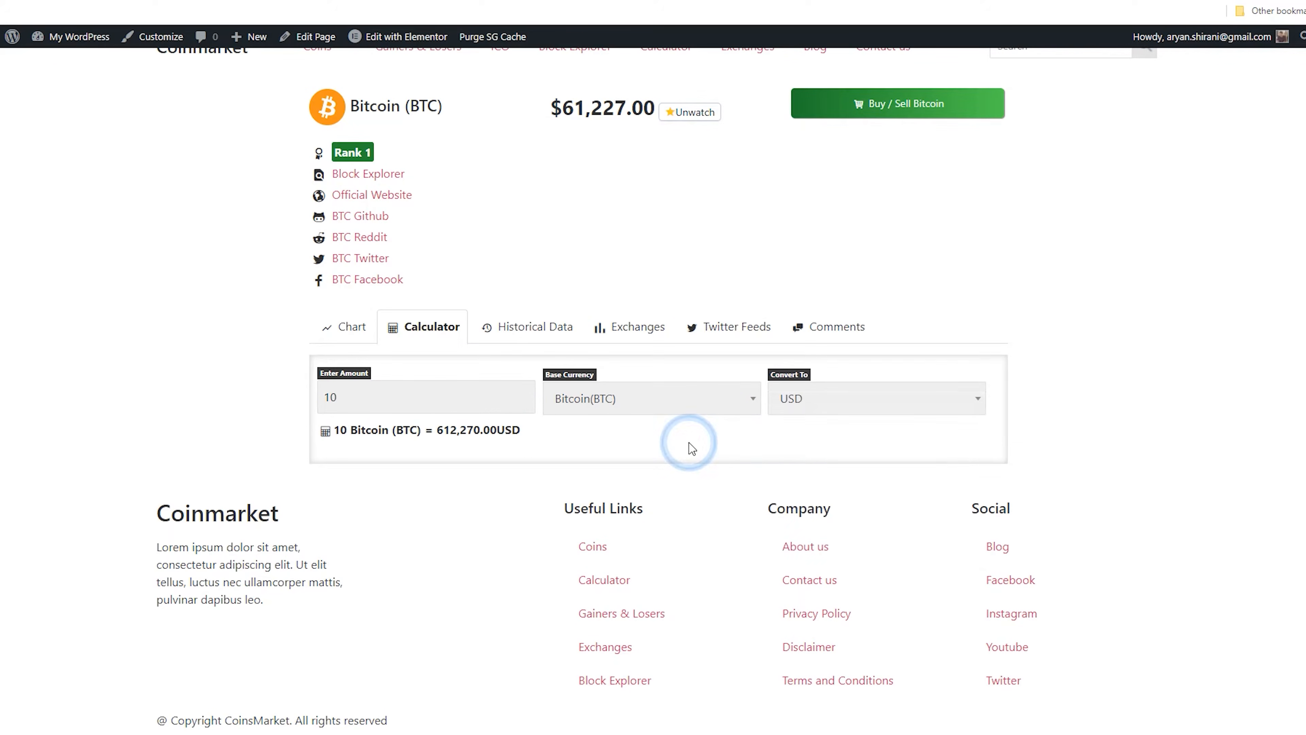
left_click_drag(338, 429, 495, 430)
left_click(516, 439)
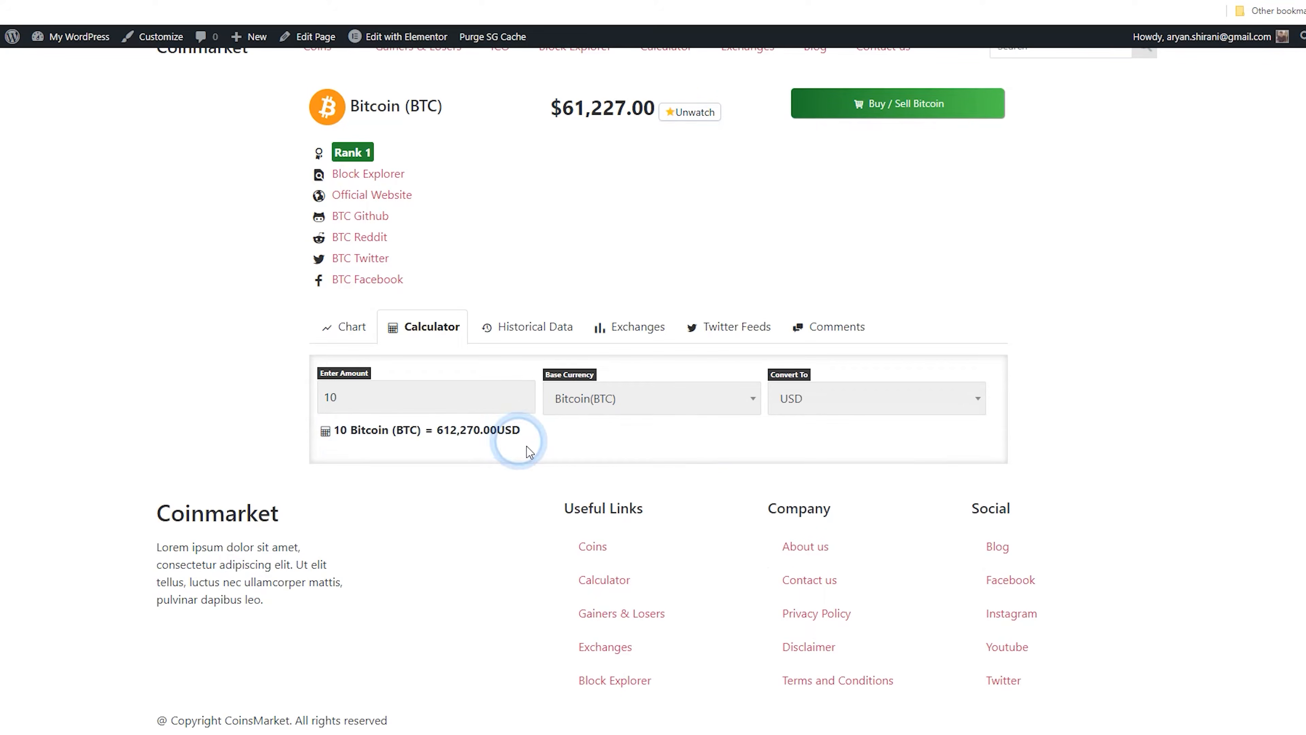
Open the Historical Data tab and show 50 entries per page
left_click(535, 328)
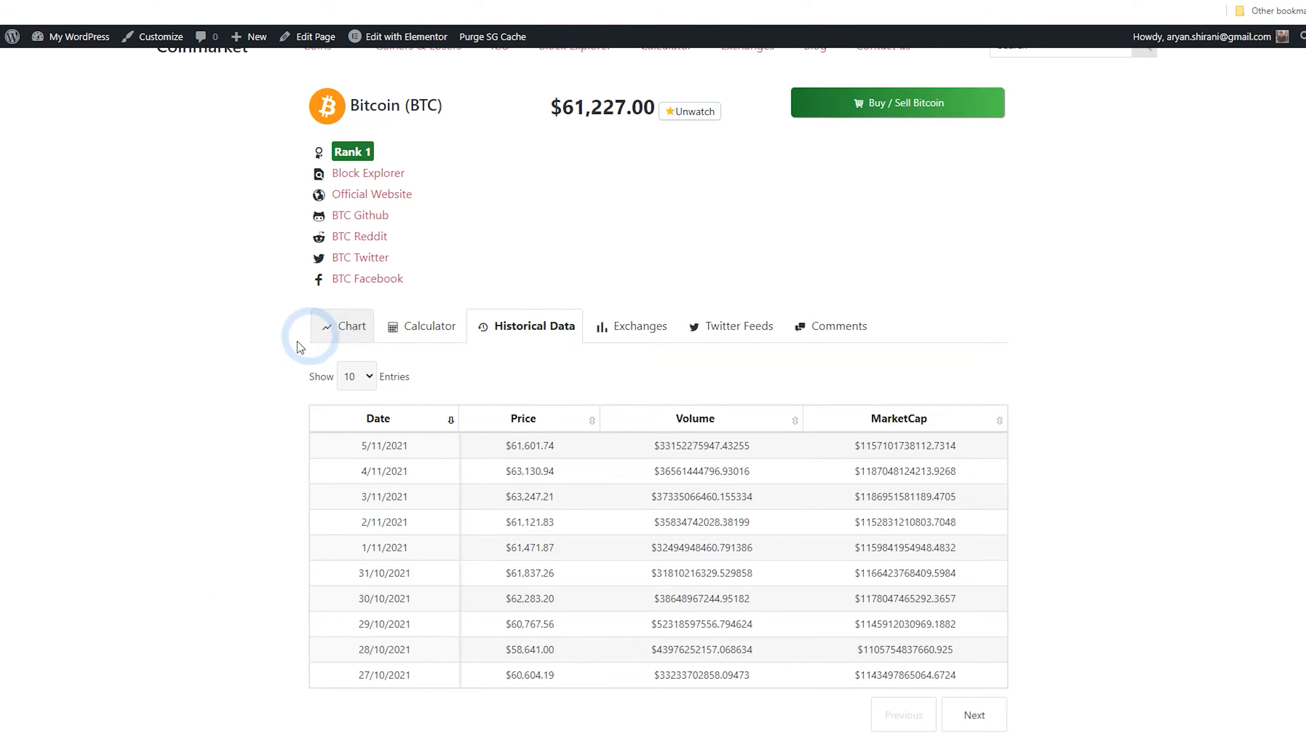
scroll(259, 381, "down", 4)
left_click(402, 206)
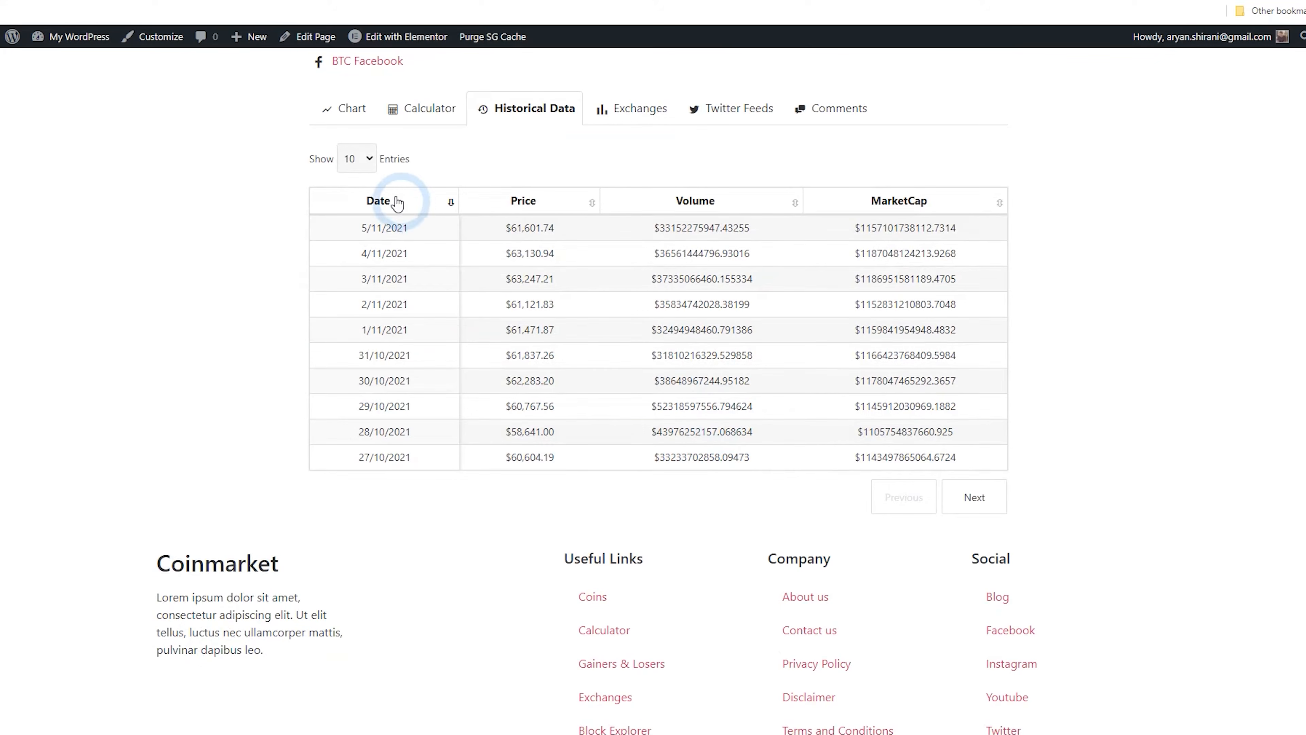
left_click(368, 210)
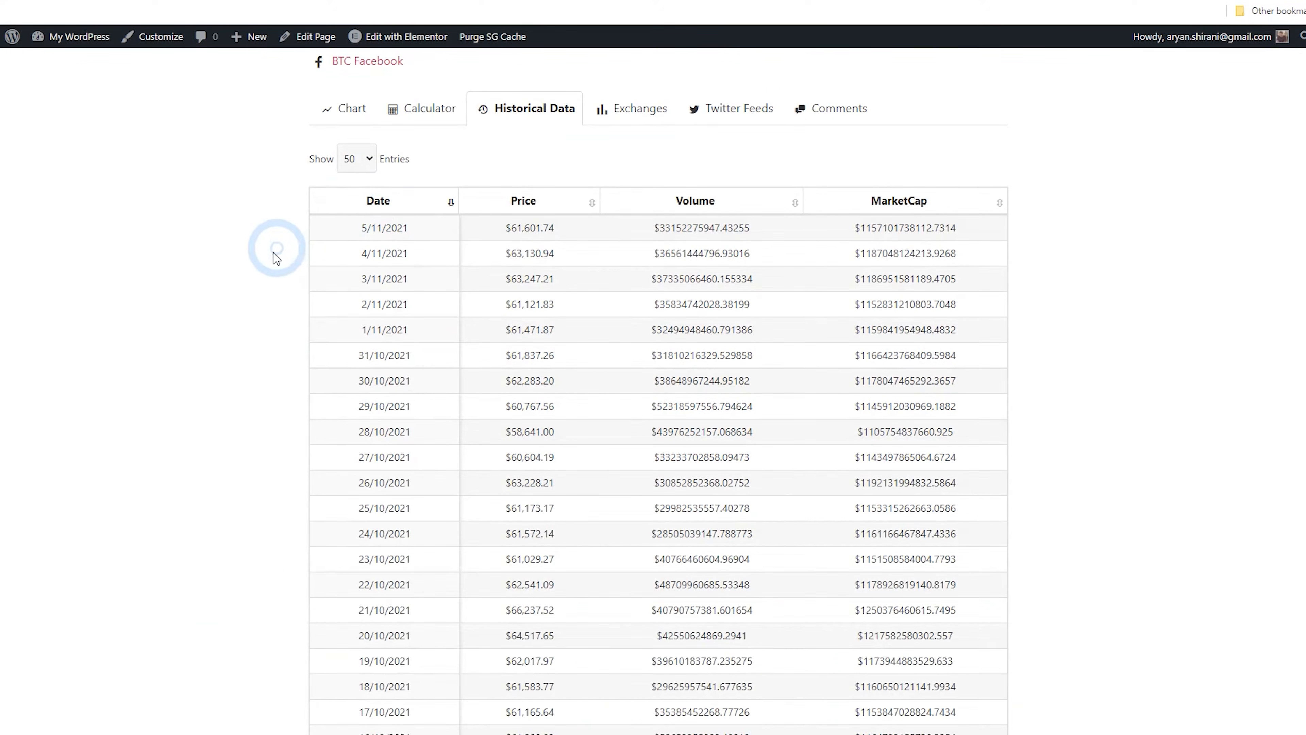
scroll(269, 268, "down", 4)
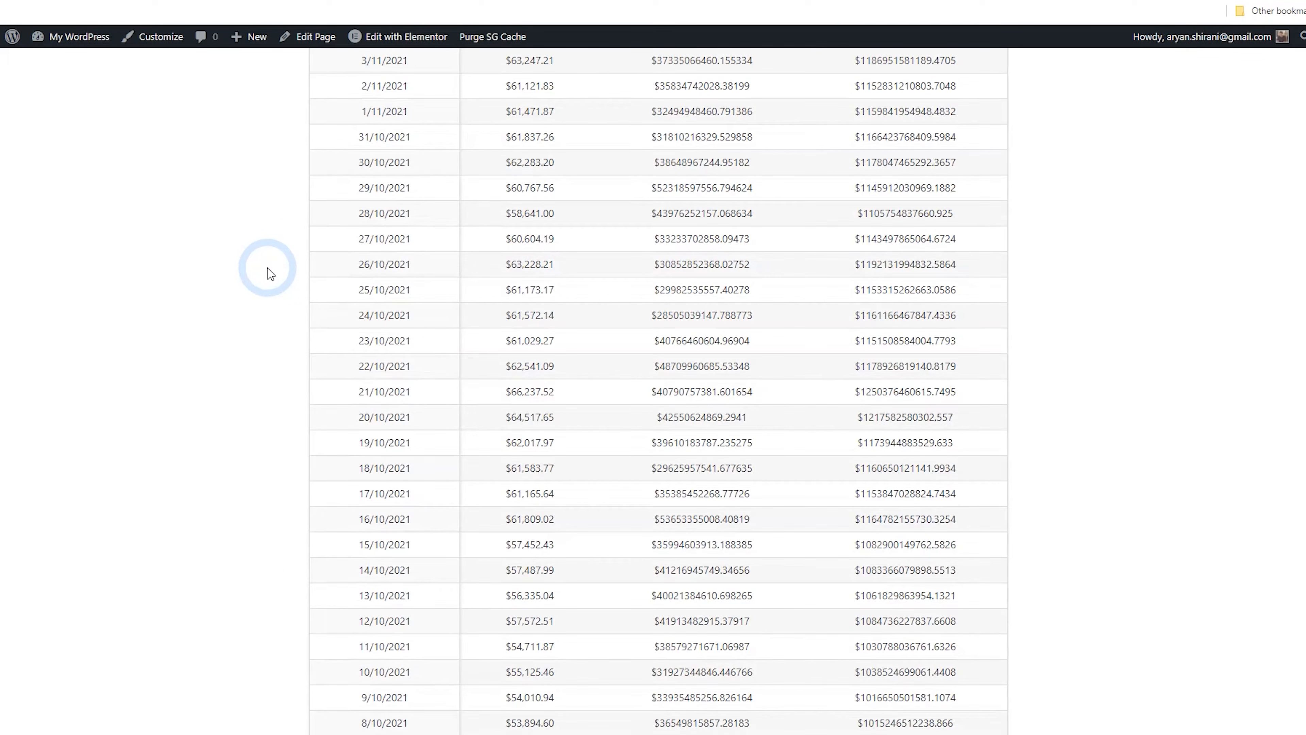
scroll(271, 275, "up", 3)
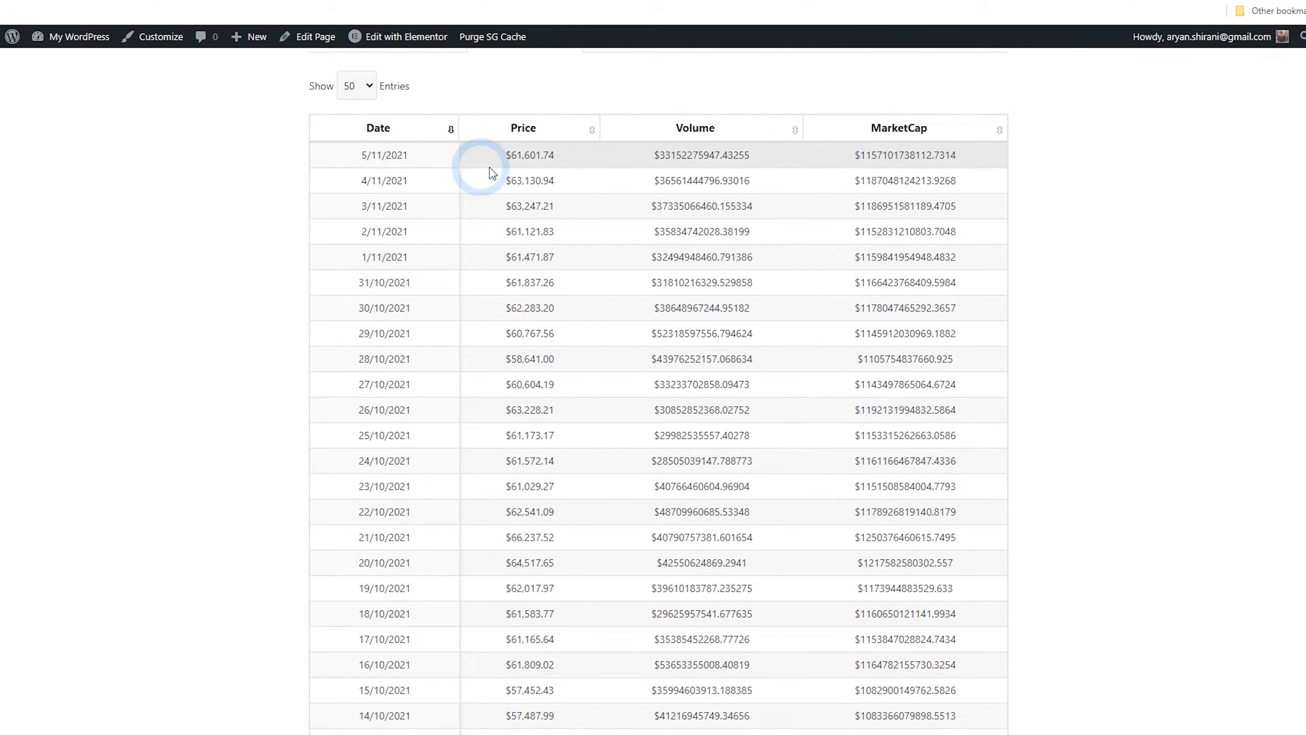
scroll(507, 412, "up", 5)
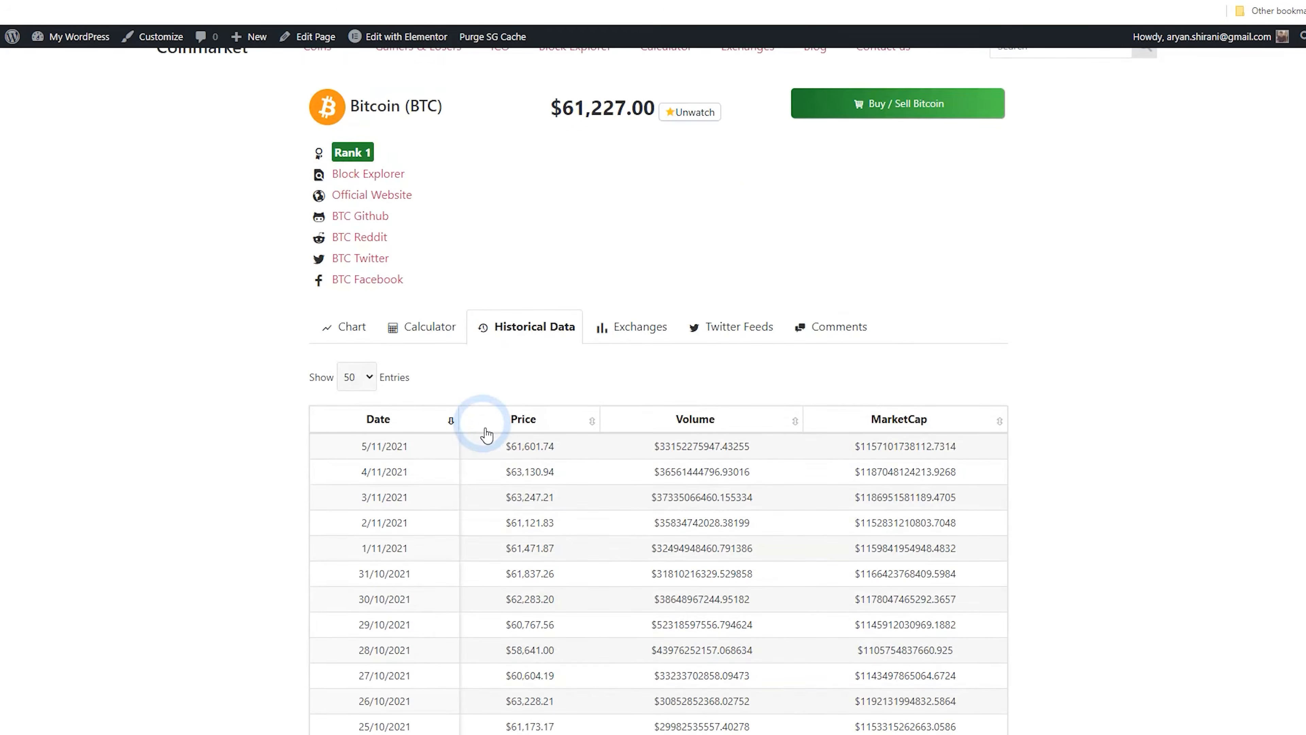
Open the Exchanges tab of the Bitcoin page and examine its exchange list
left_click(617, 395)
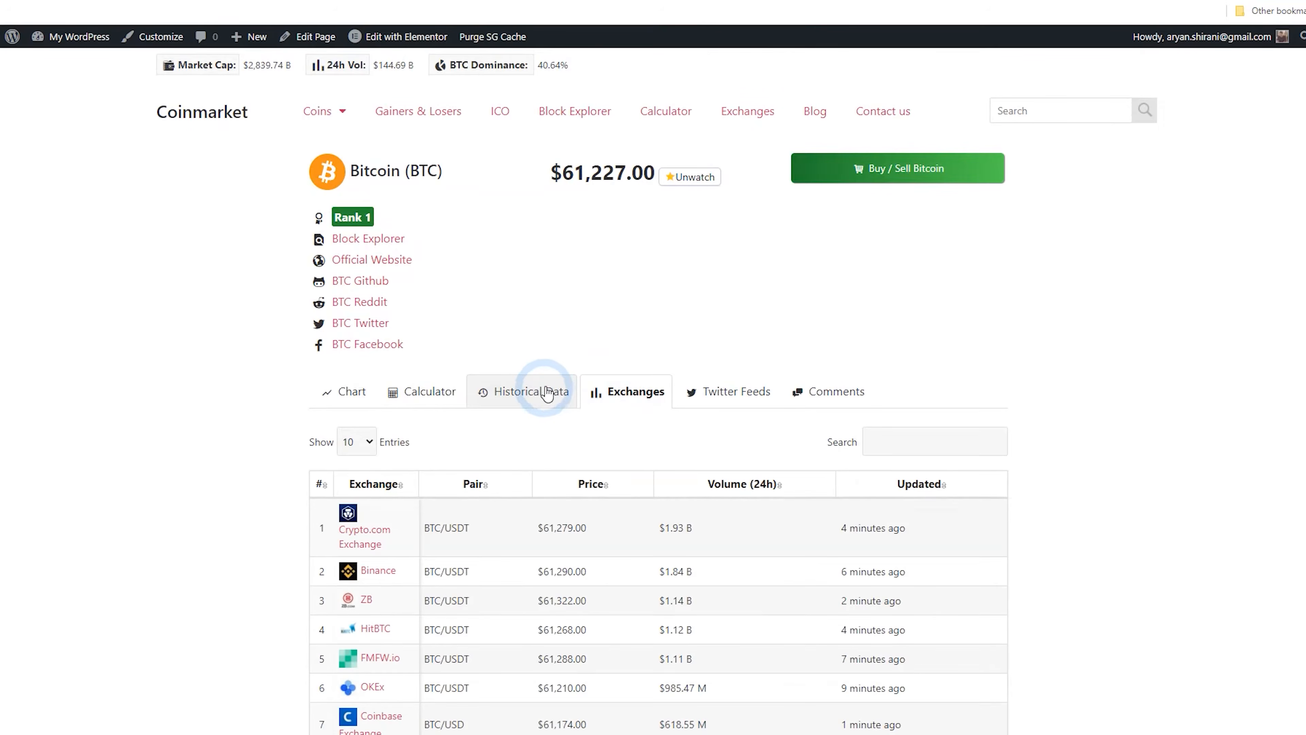
scroll(540, 371, "down", 4)
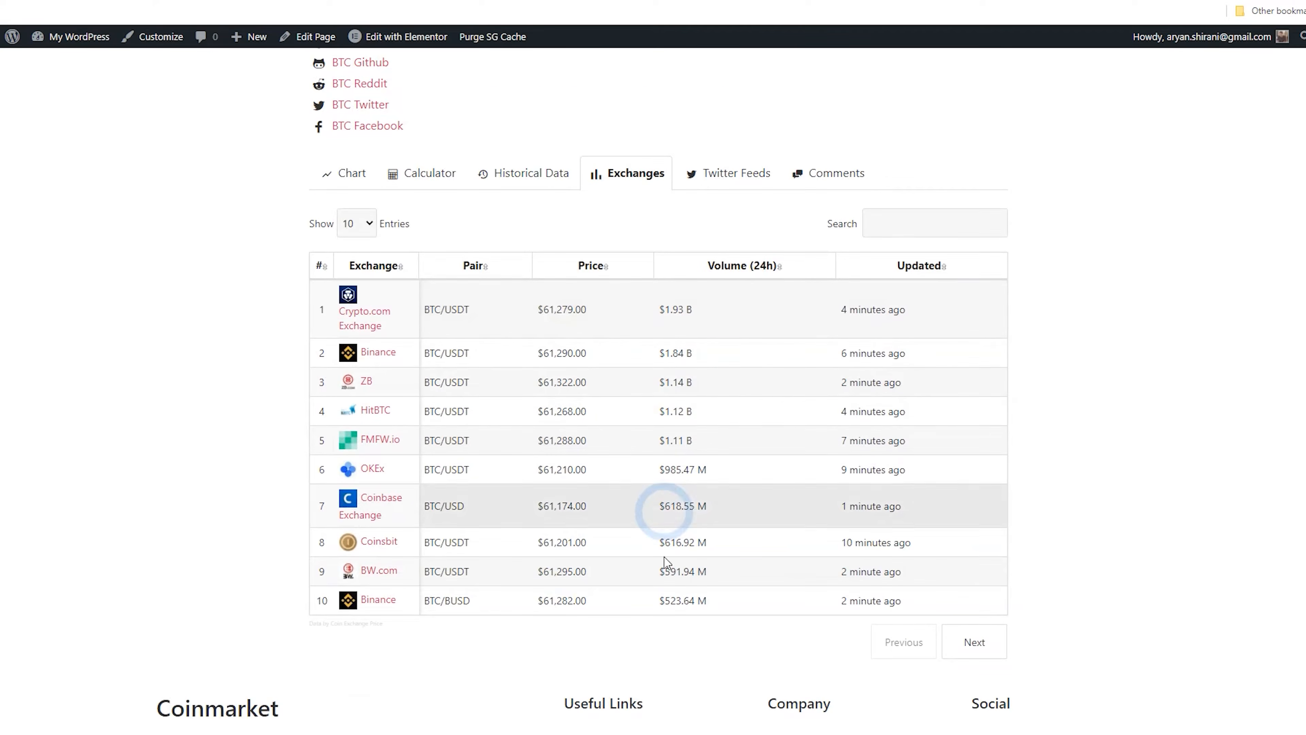
scroll(671, 601, "up", 3)
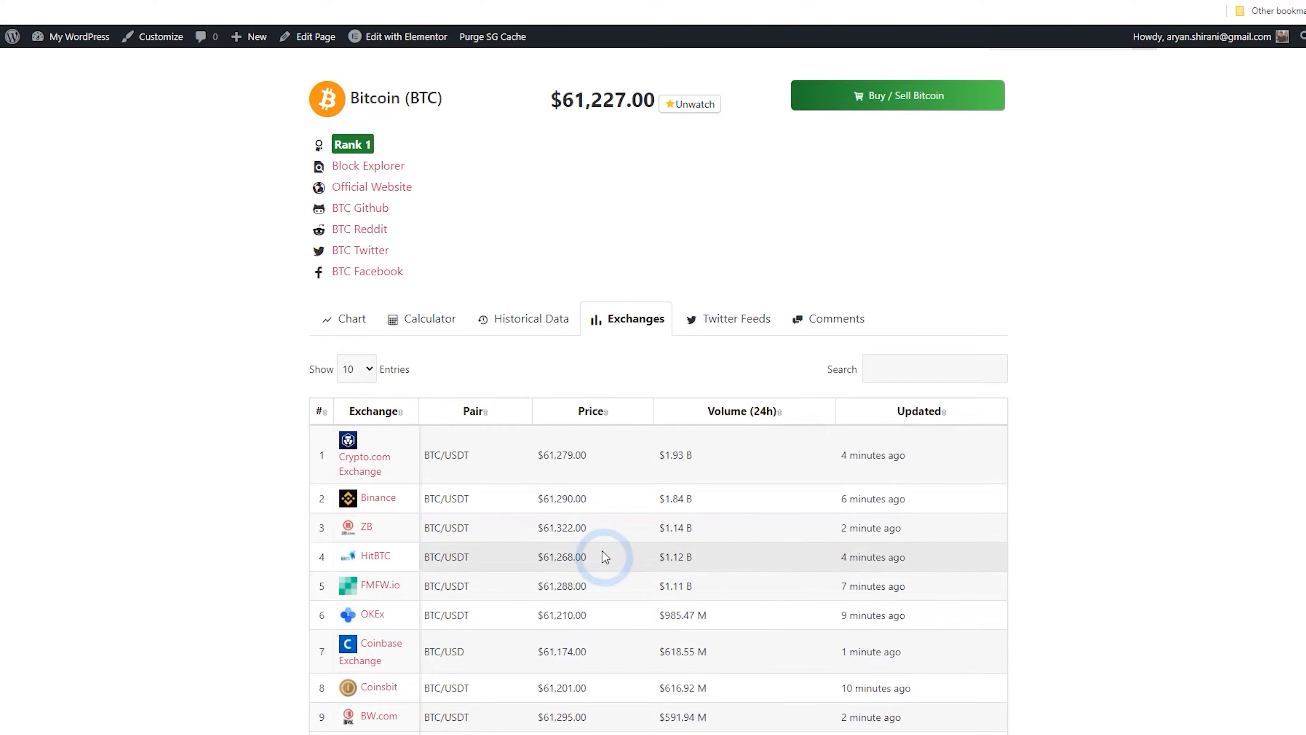
Open the Binance exchange page and examine its details and markets list
left_click(377, 499)
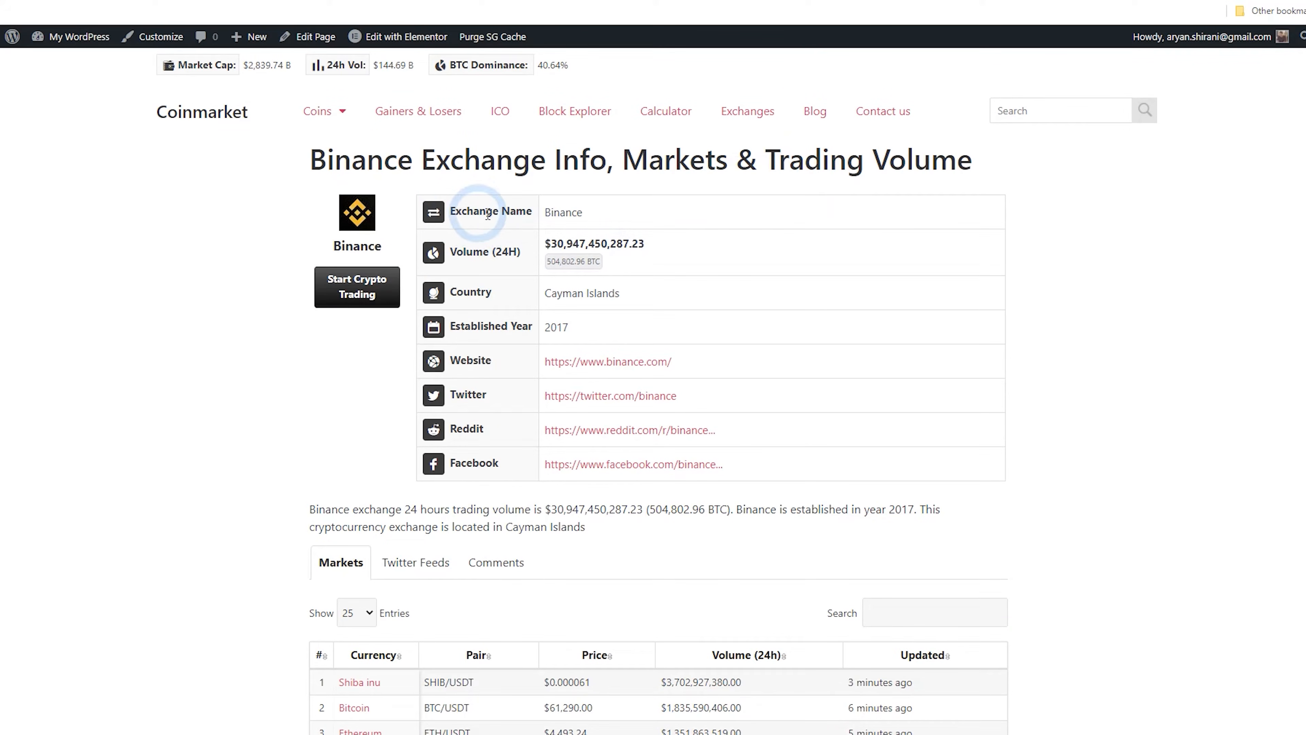
scroll(563, 265, "down", 4)
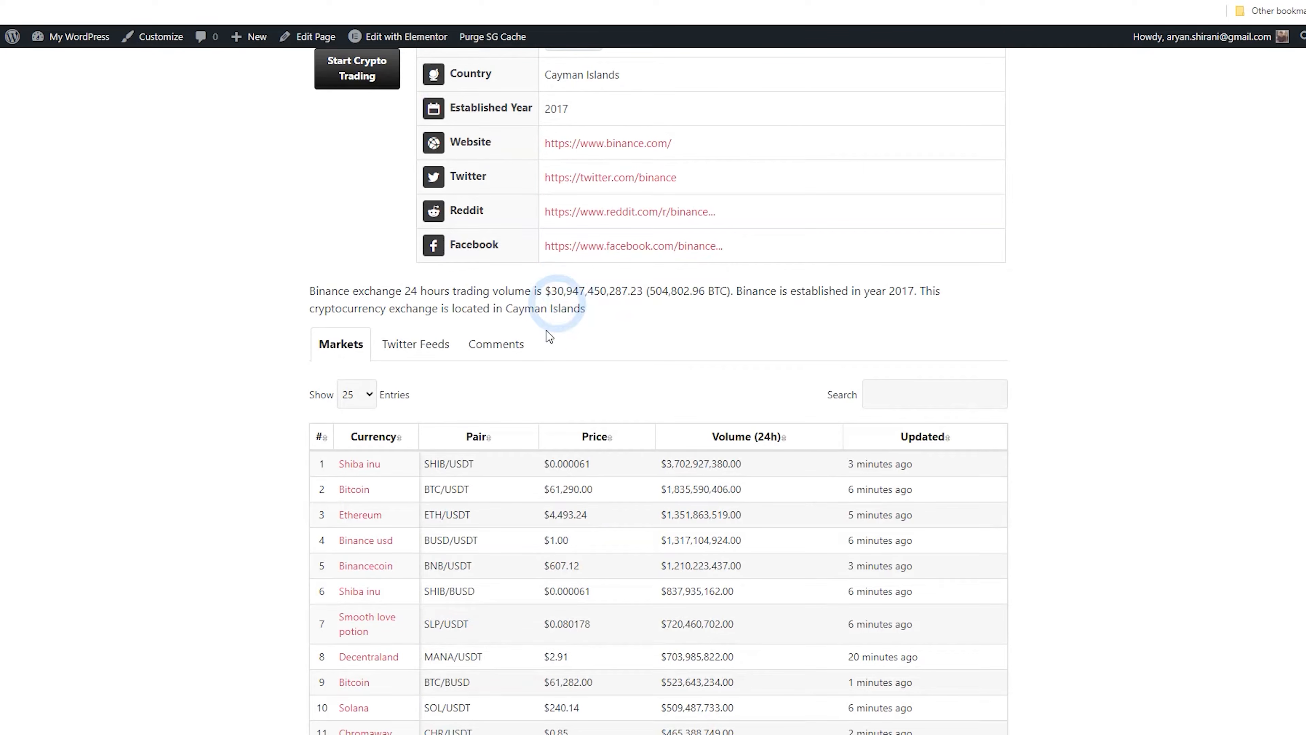
scroll(565, 355, "up", 4)
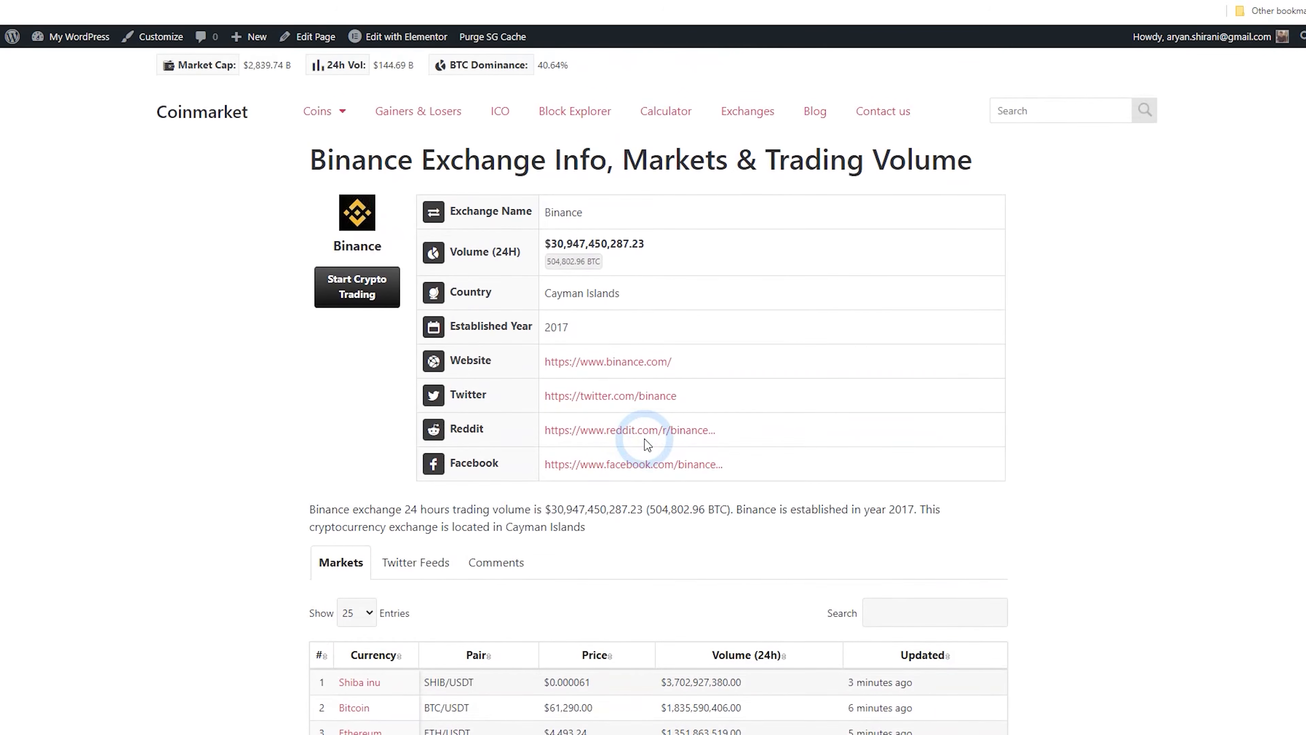
scroll(647, 446, "down", 13)
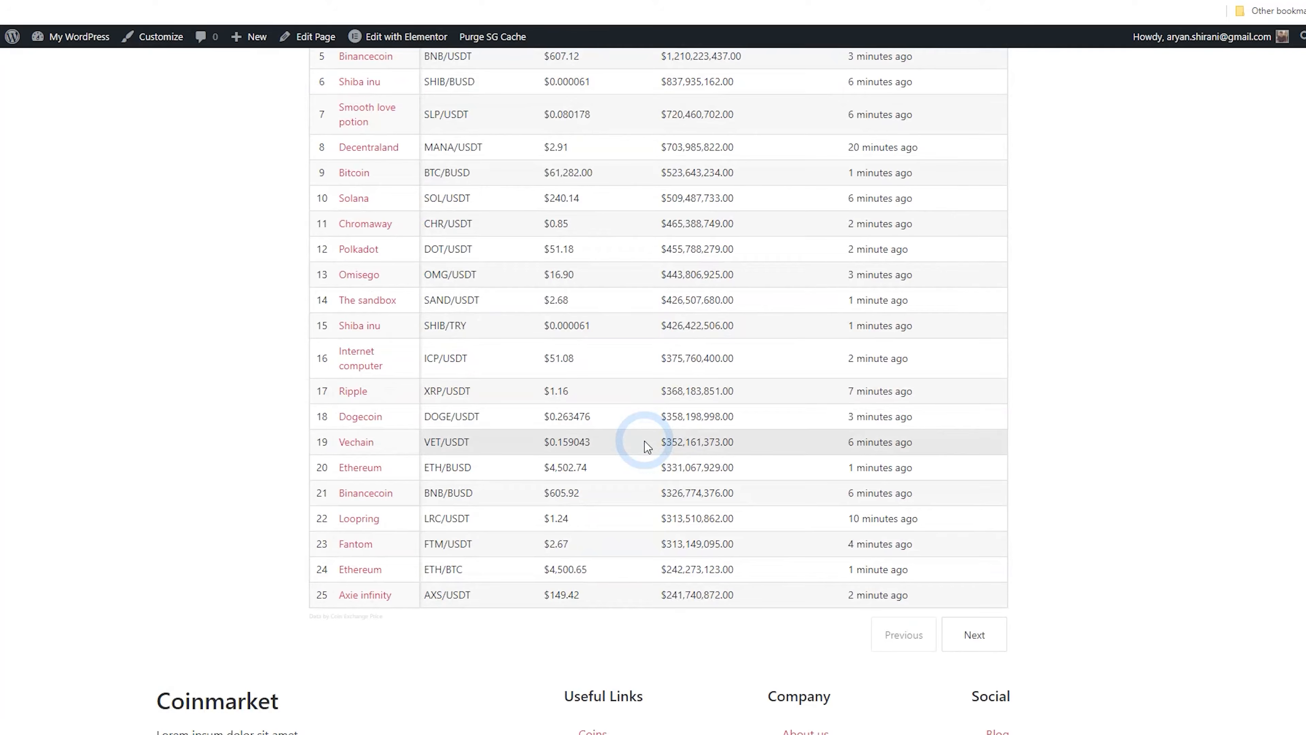
Open the XRP coin page from the Binance markets list and add XRP to the watchlist
left_click(353, 392)
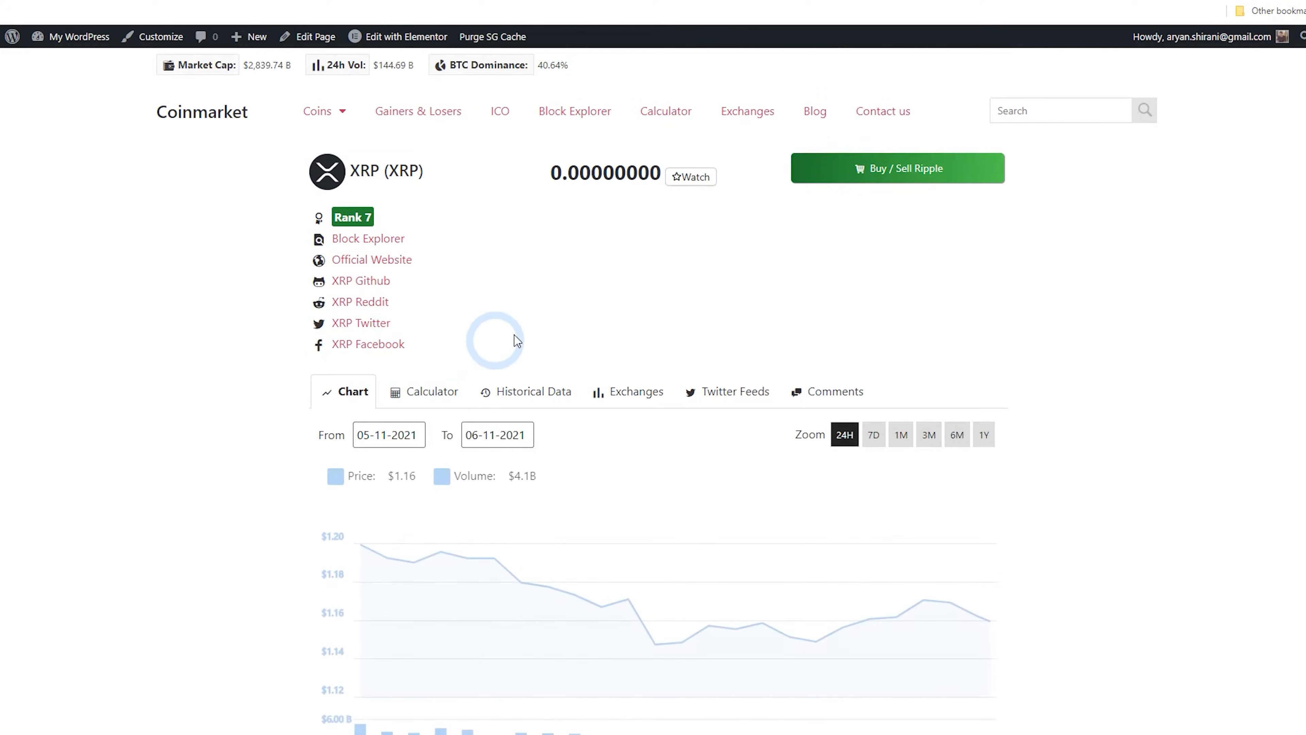
scroll(601, 330, "down", 3)
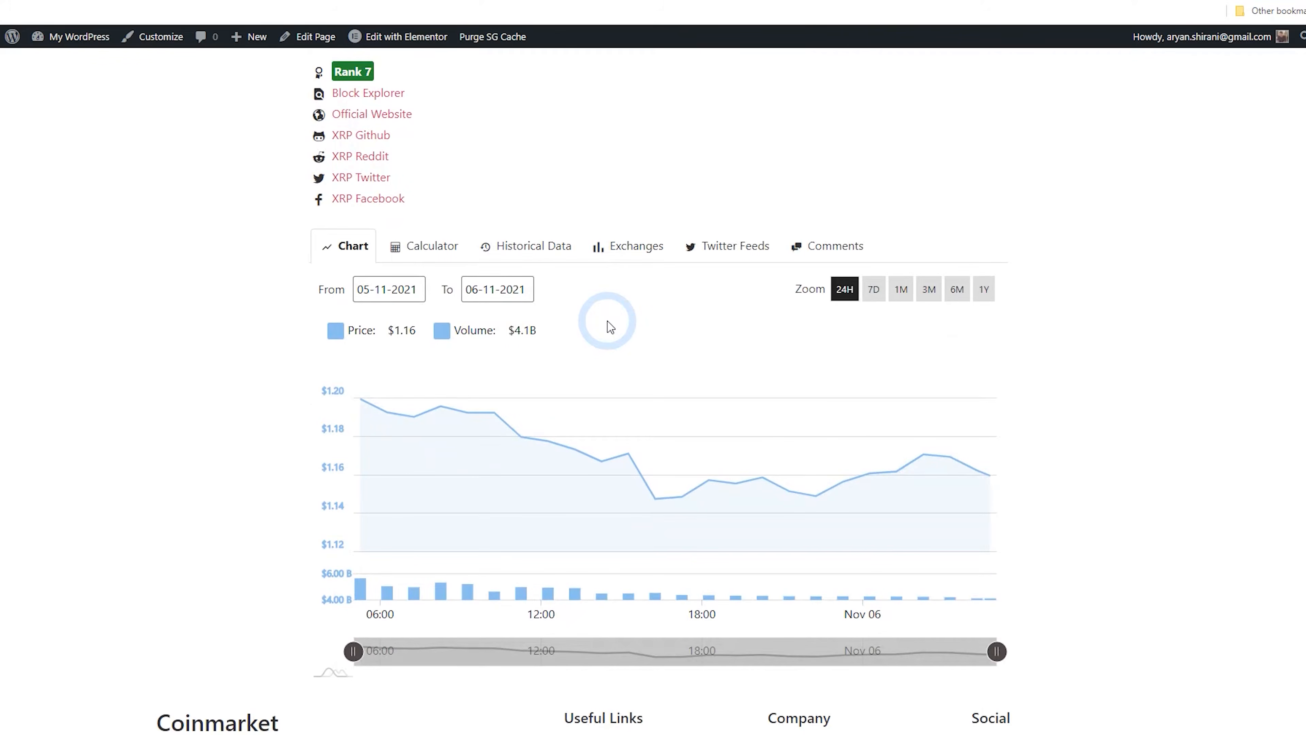
scroll(611, 327, "down", 4)
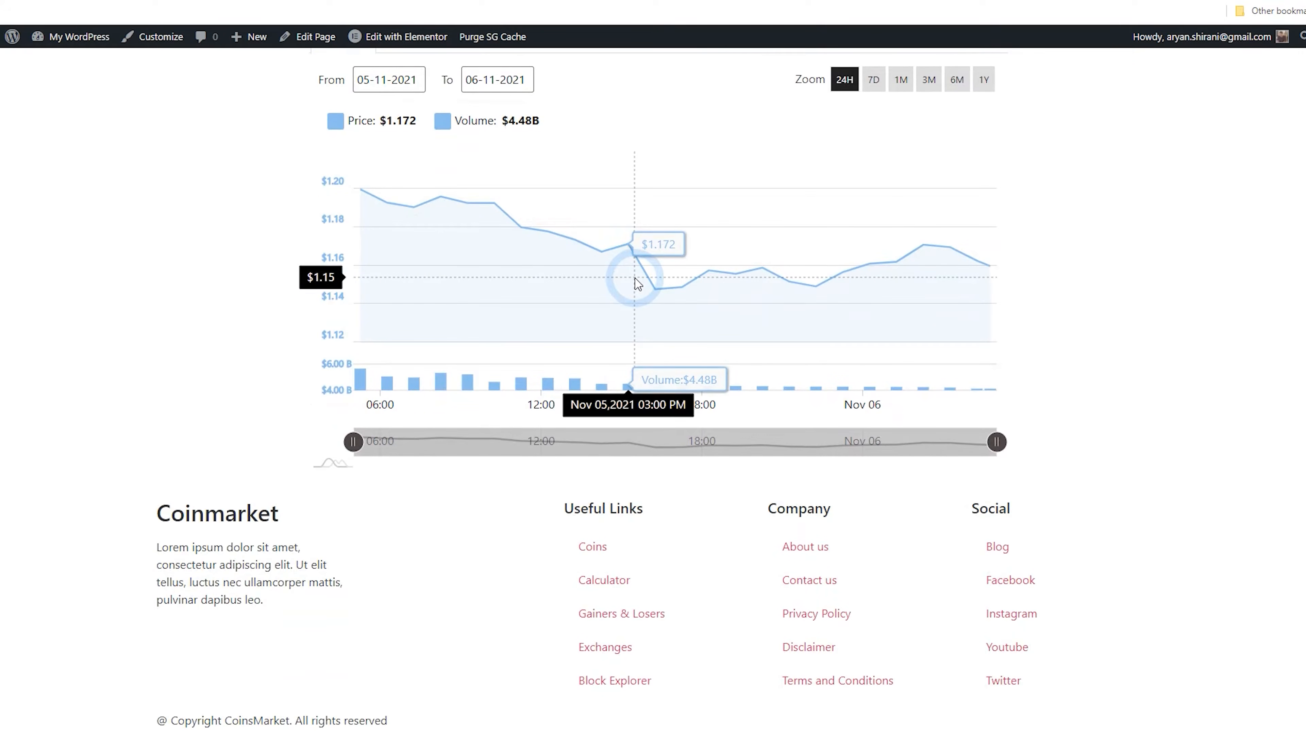
scroll(638, 283, "up", 7)
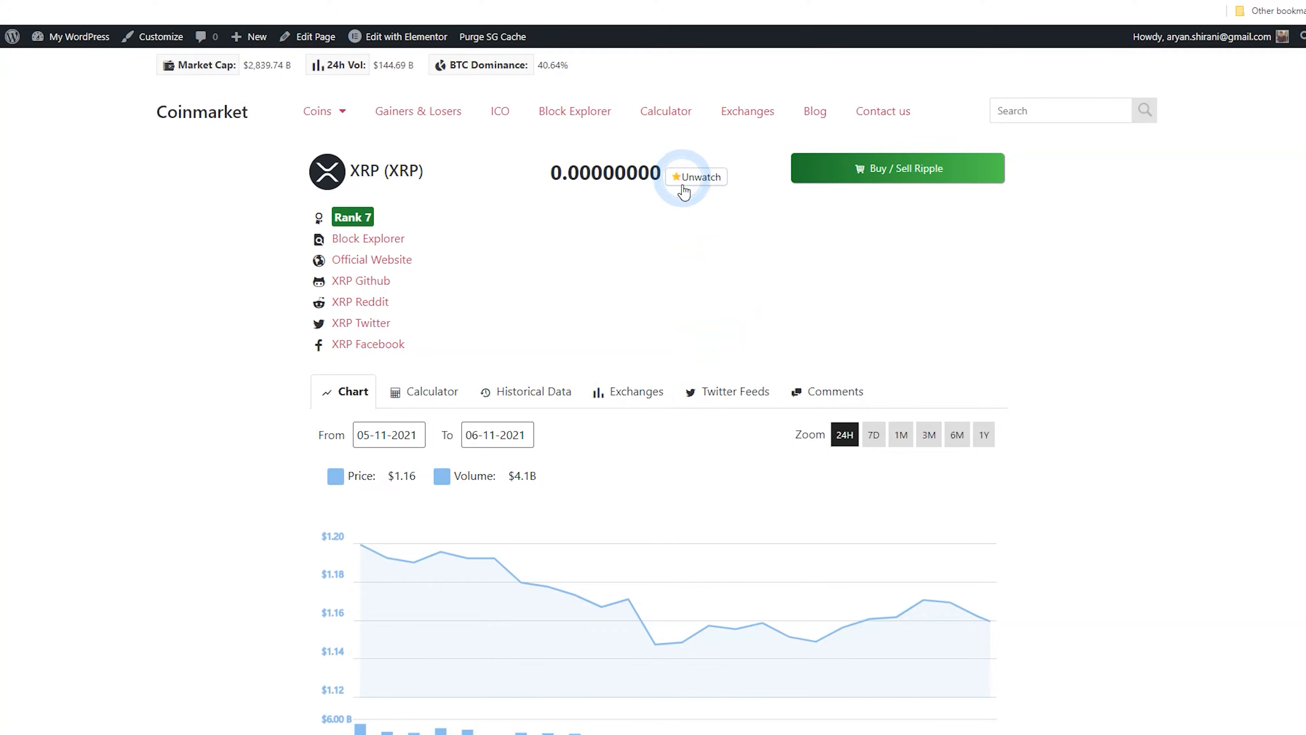
Return to the homepage and examine the favourites view of the coin table
left_click(221, 115)
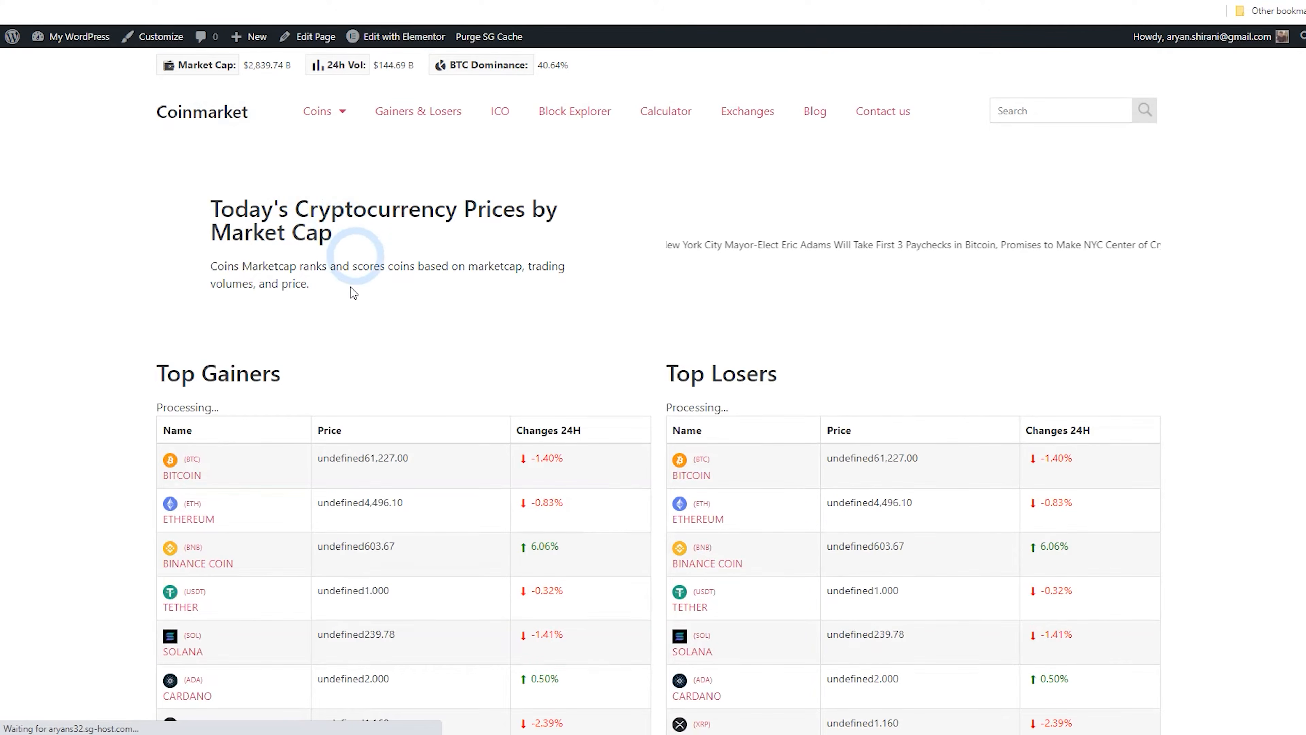
scroll(288, 376, "down", 6)
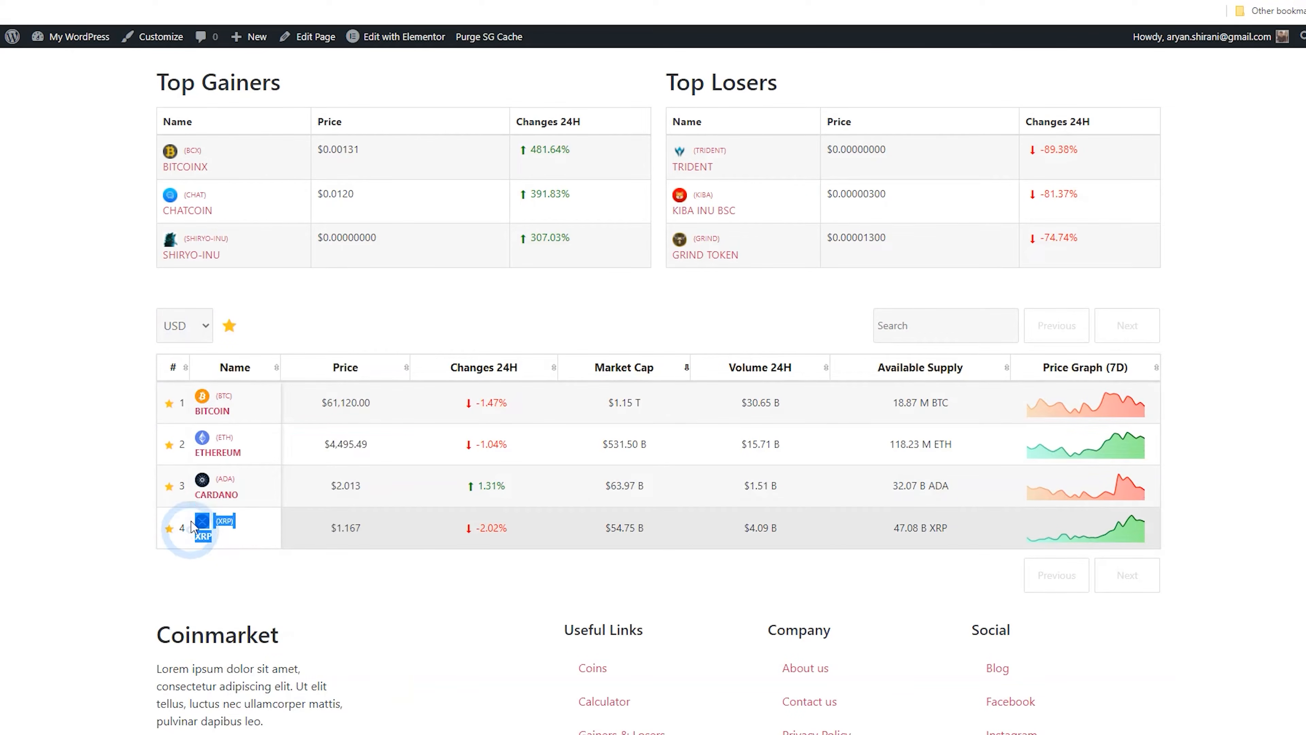
left_click_drag(190, 530, 220, 569)
left_click(240, 573)
scroll(325, 573, "up", 6)
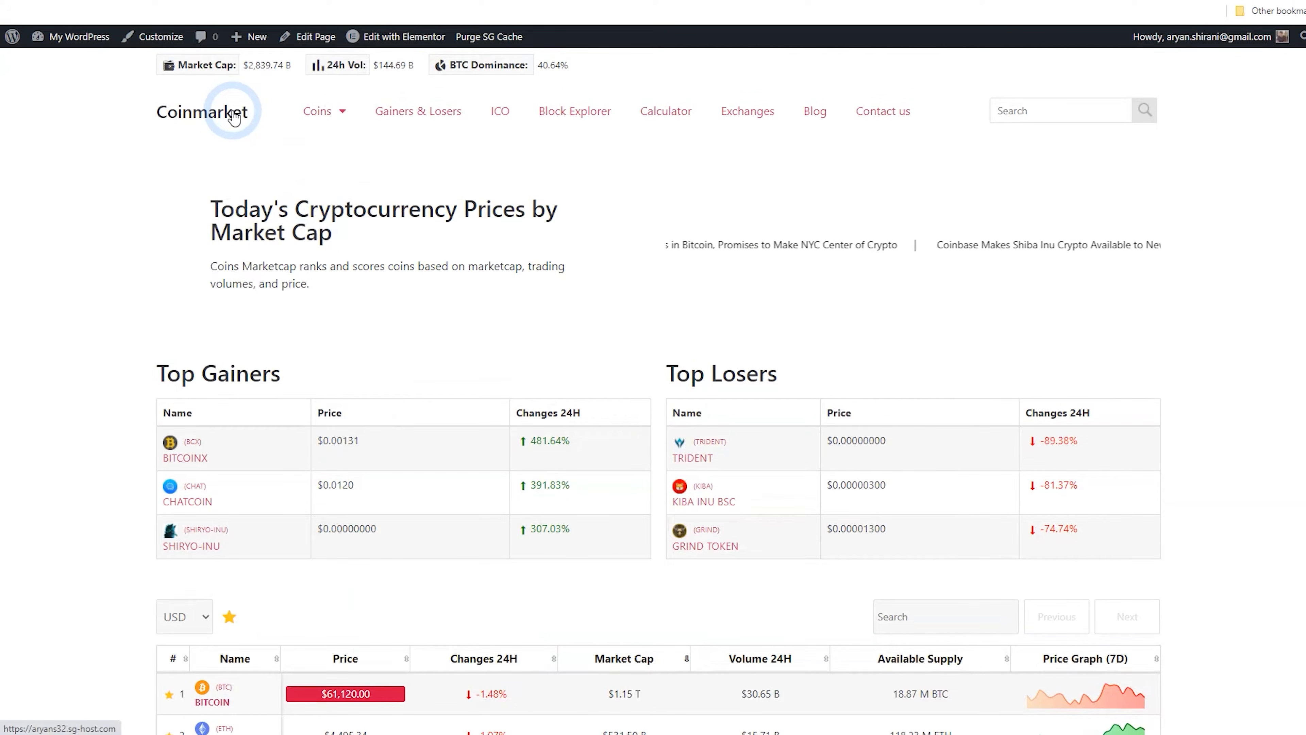
Reload the homepage and open the Bitcoin coin page from the coin table
left_click(244, 117)
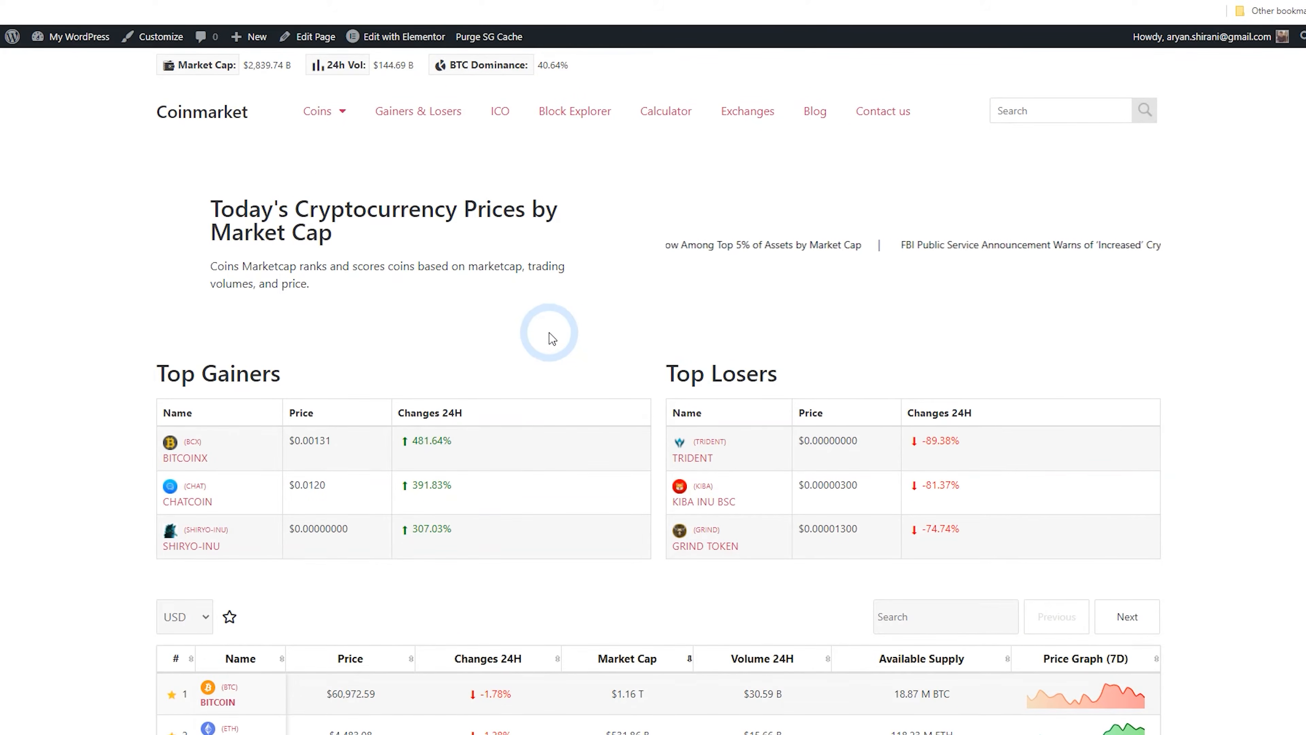
scroll(533, 320, "down", 4)
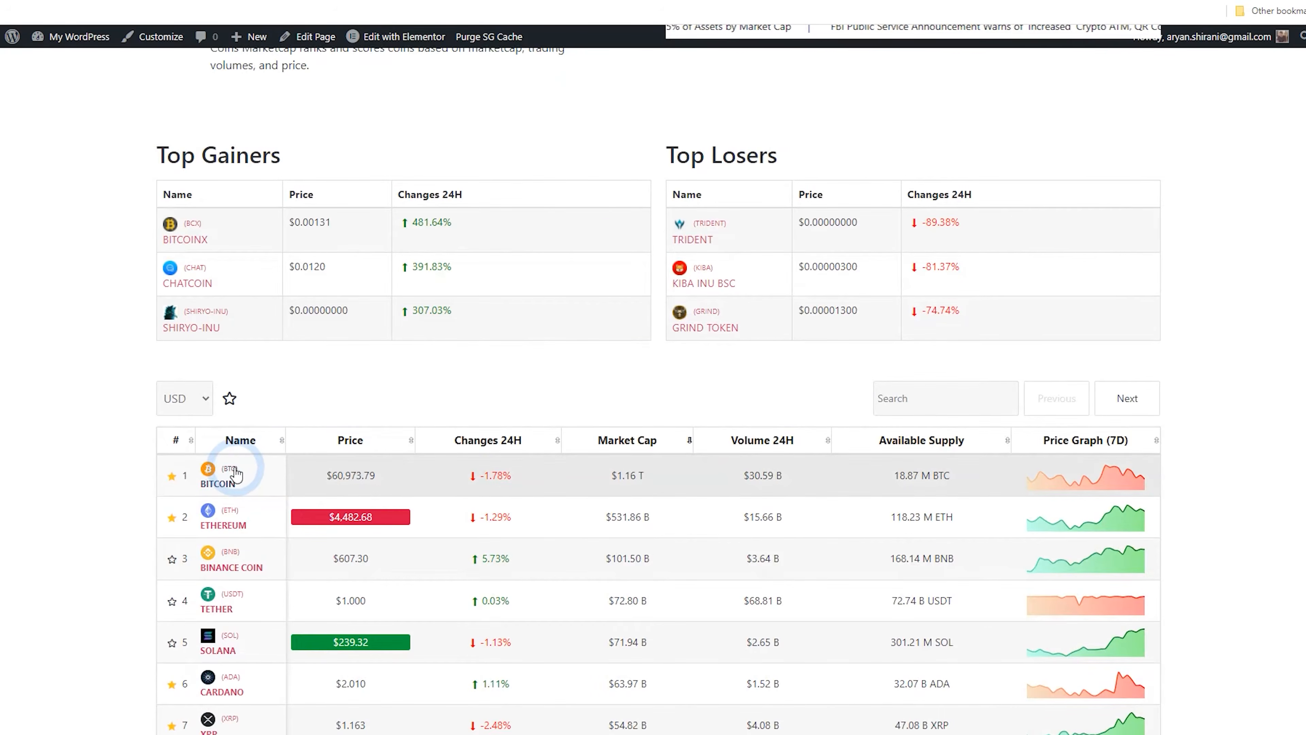
left_click(255, 471)
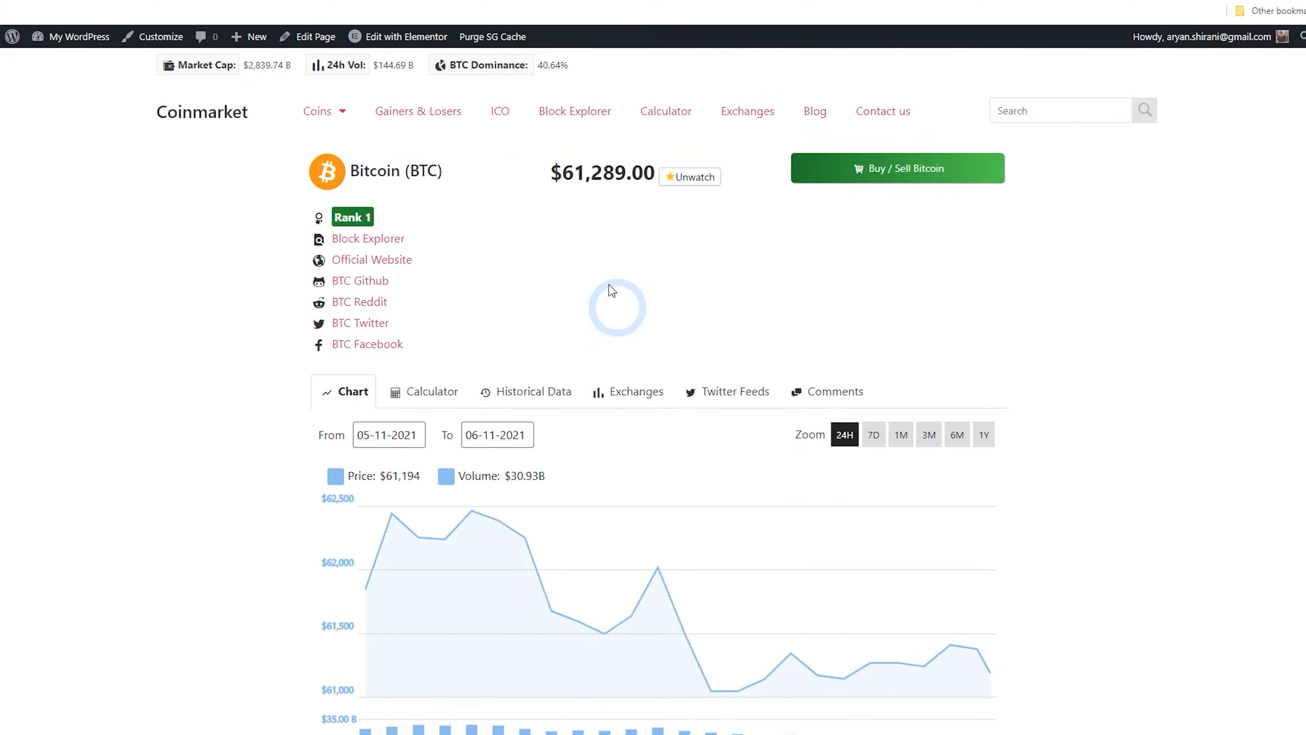
Open the CMC Currency Details (Advanced Design) page from the admin Pages list in Elementor
left_click(30, 46)
mouse_move(42, 188)
left_click(149, 180)
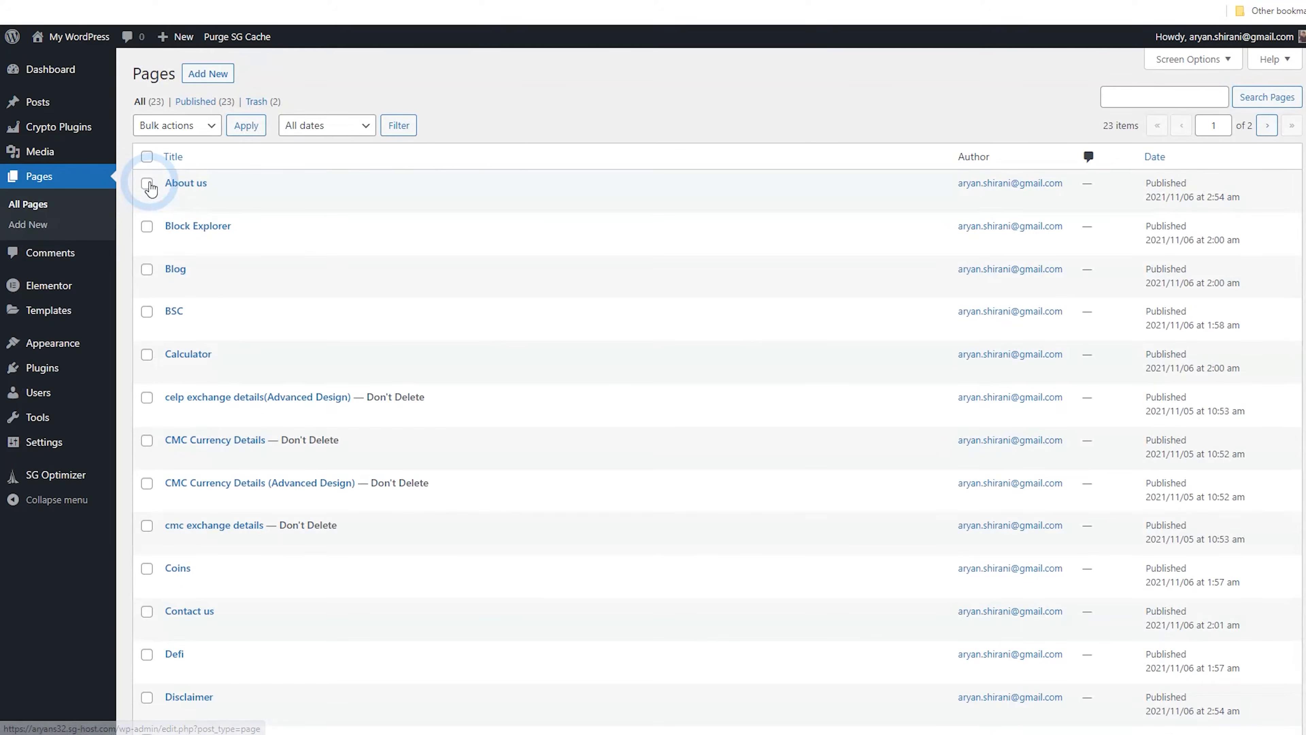
scroll(249, 241, "down", 5)
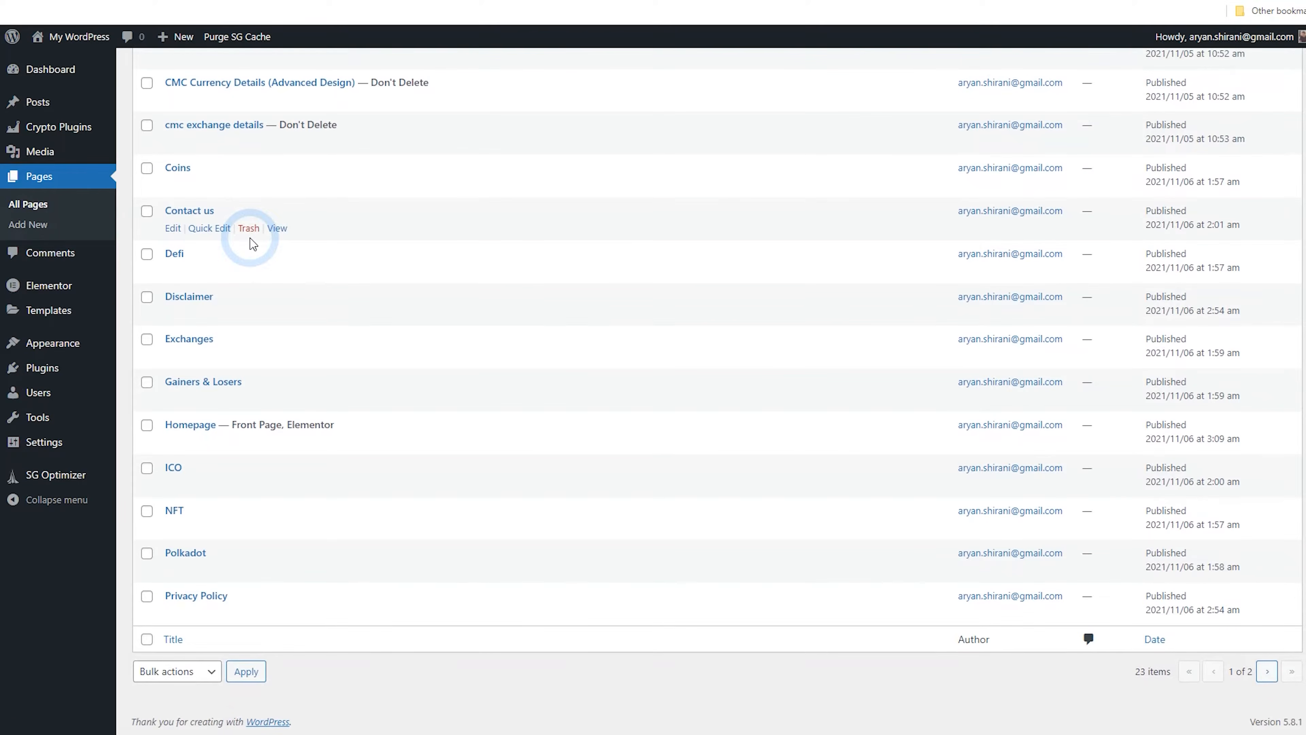
scroll(252, 244, "up", 5)
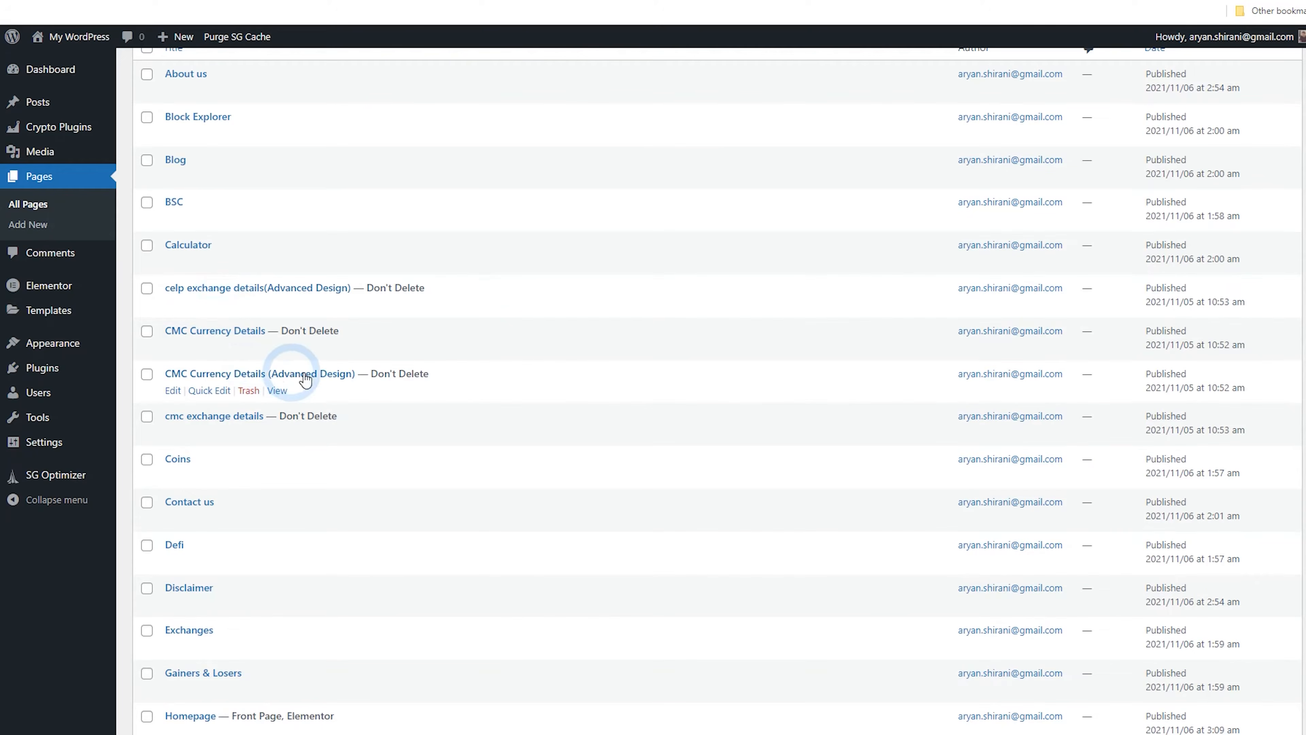
left_click(186, 383)
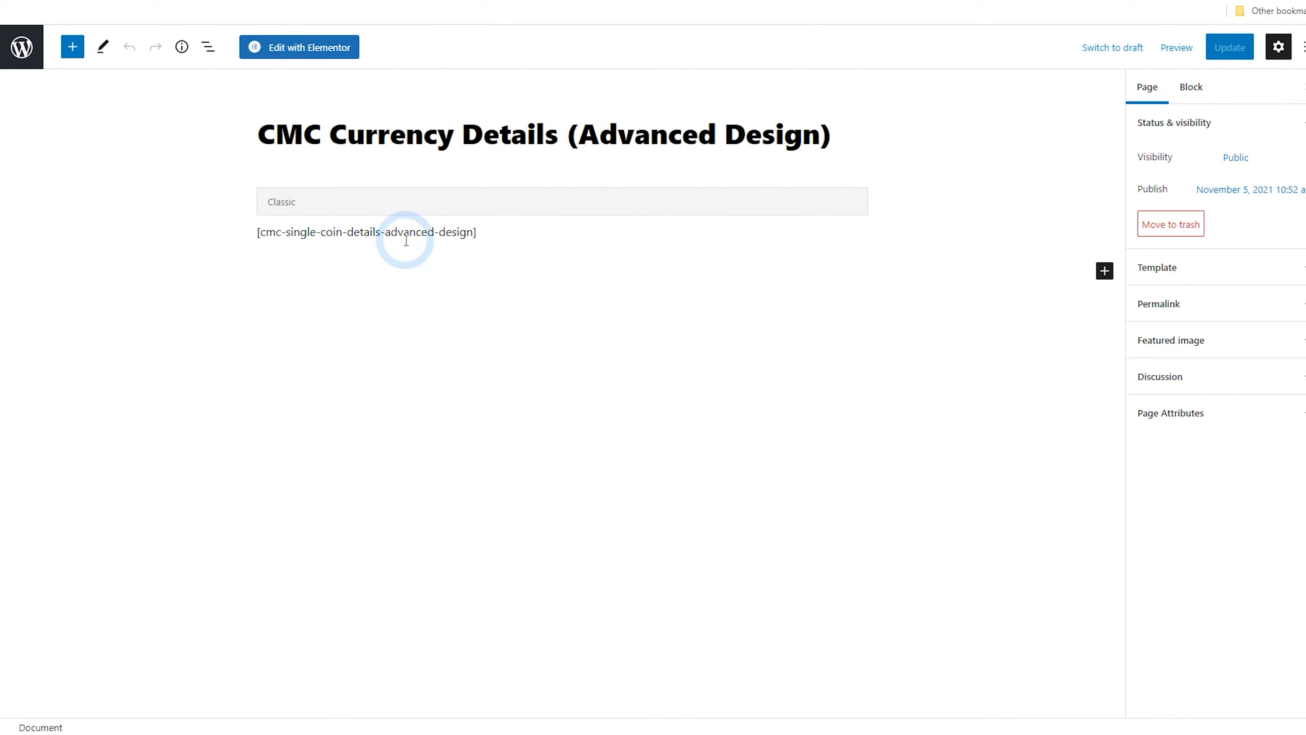
left_click(322, 49)
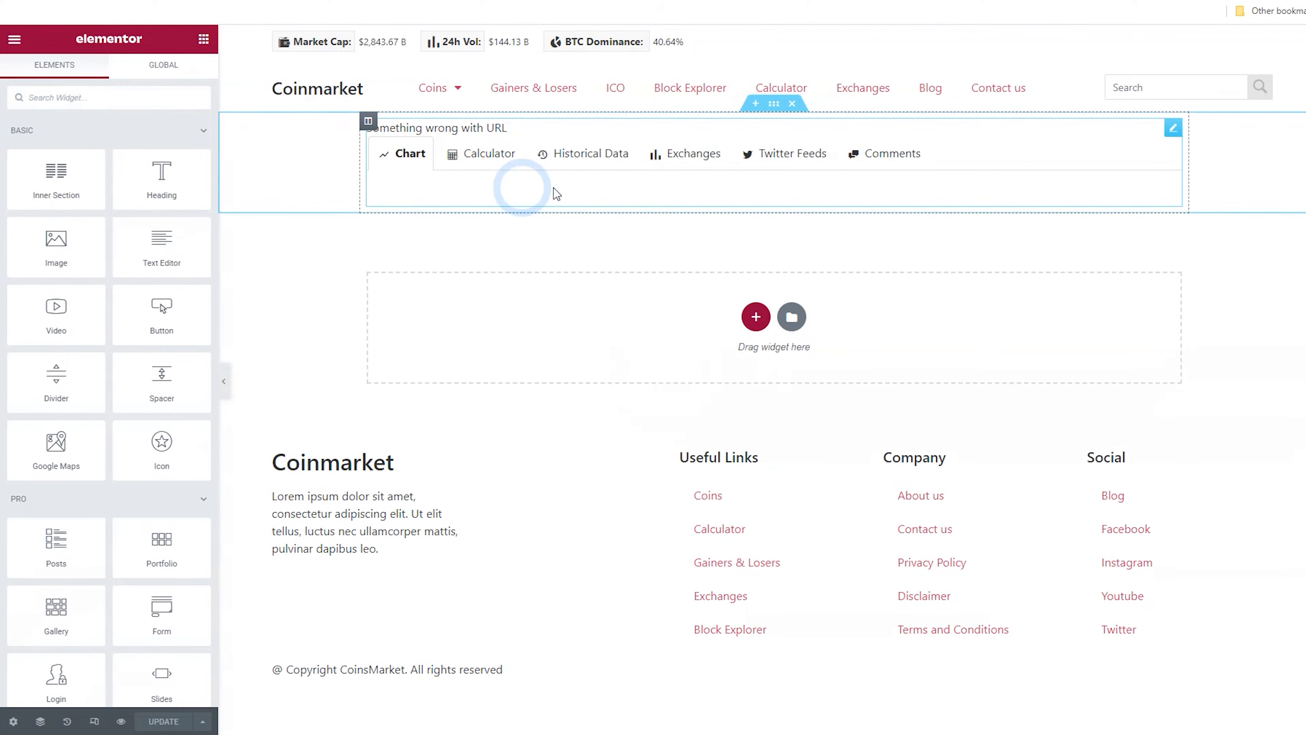
Set the coin details section's width to 1400 and reload the Bitcoin page to preview the wider layout
left_click(774, 105)
left_click(181, 194)
type("1400")
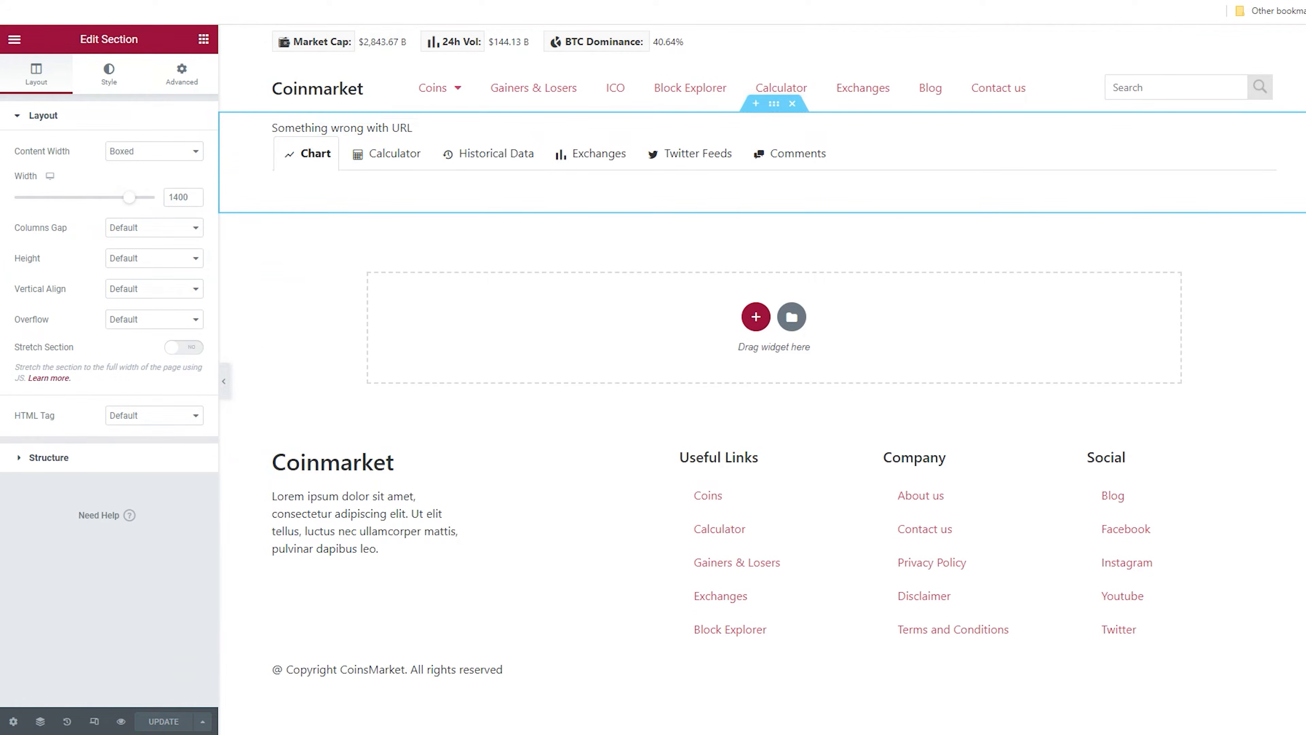
left_click(409, 0)
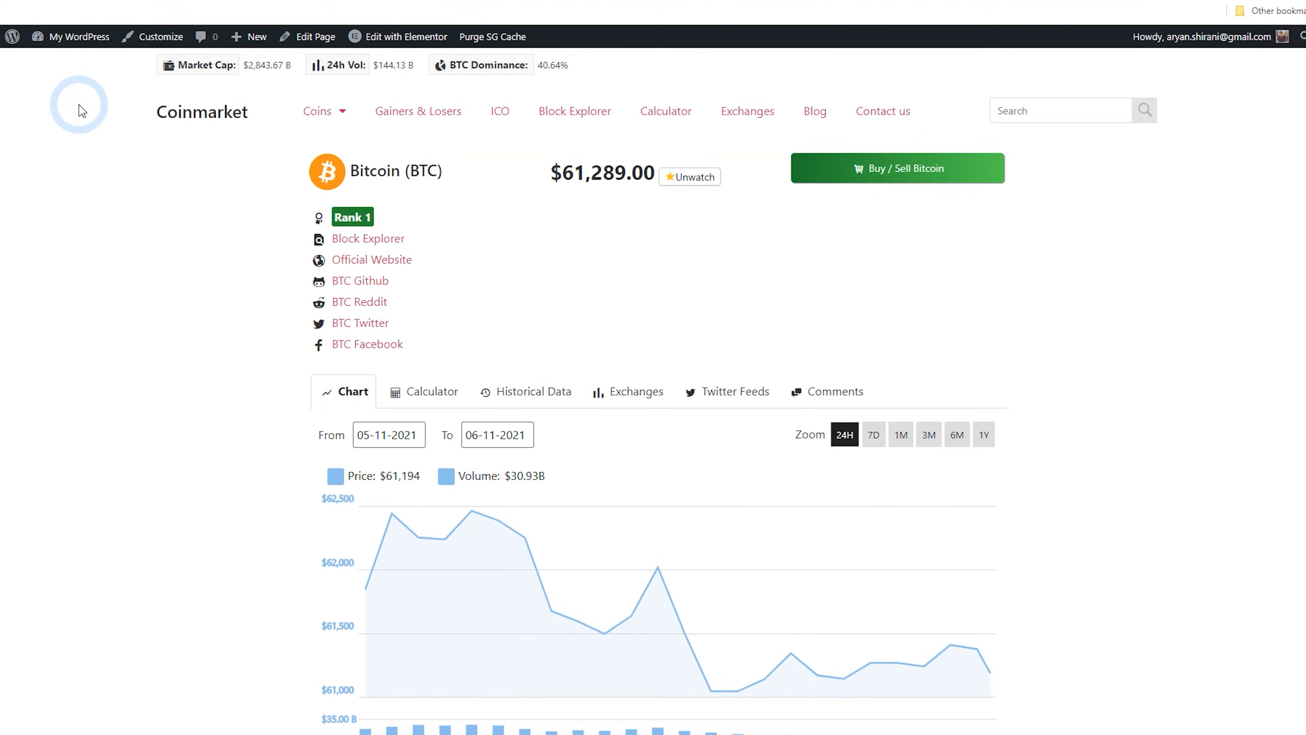
key("F5")
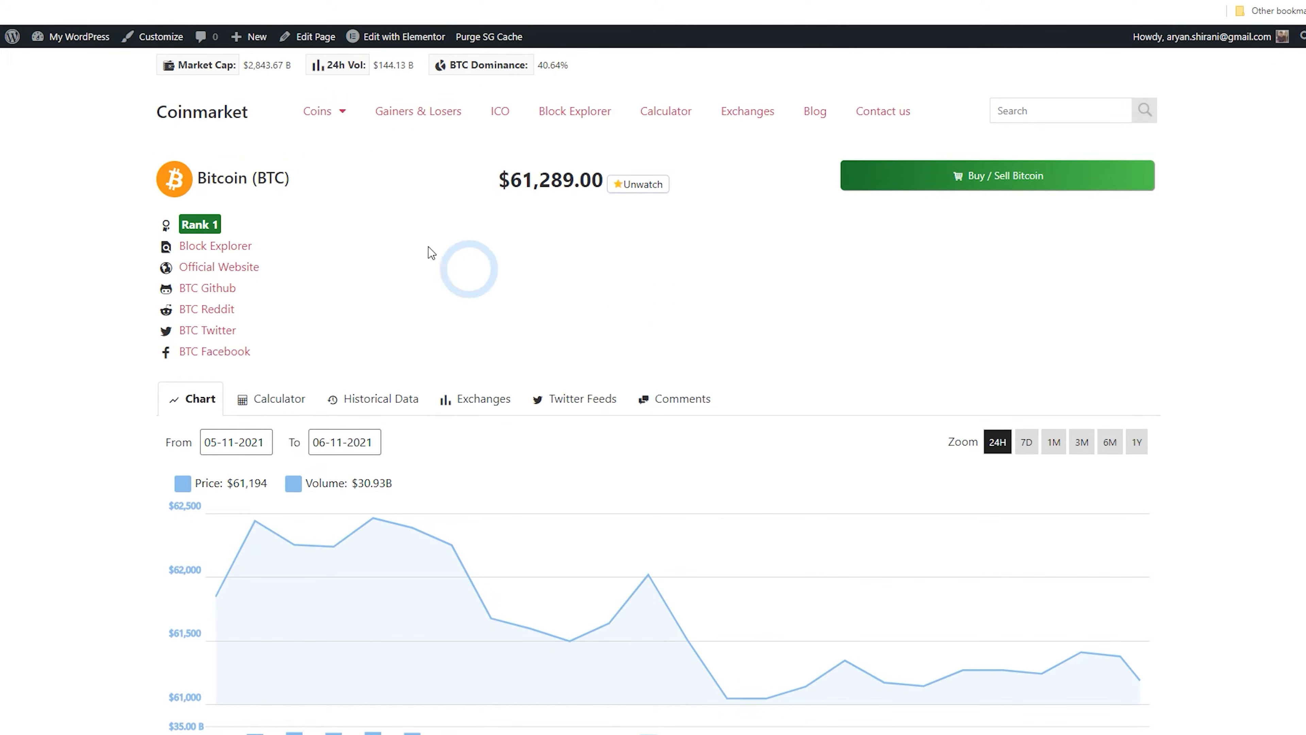
Exit Elementor back to the WordPress admin
left_click(152, 1)
left_click(678, 159)
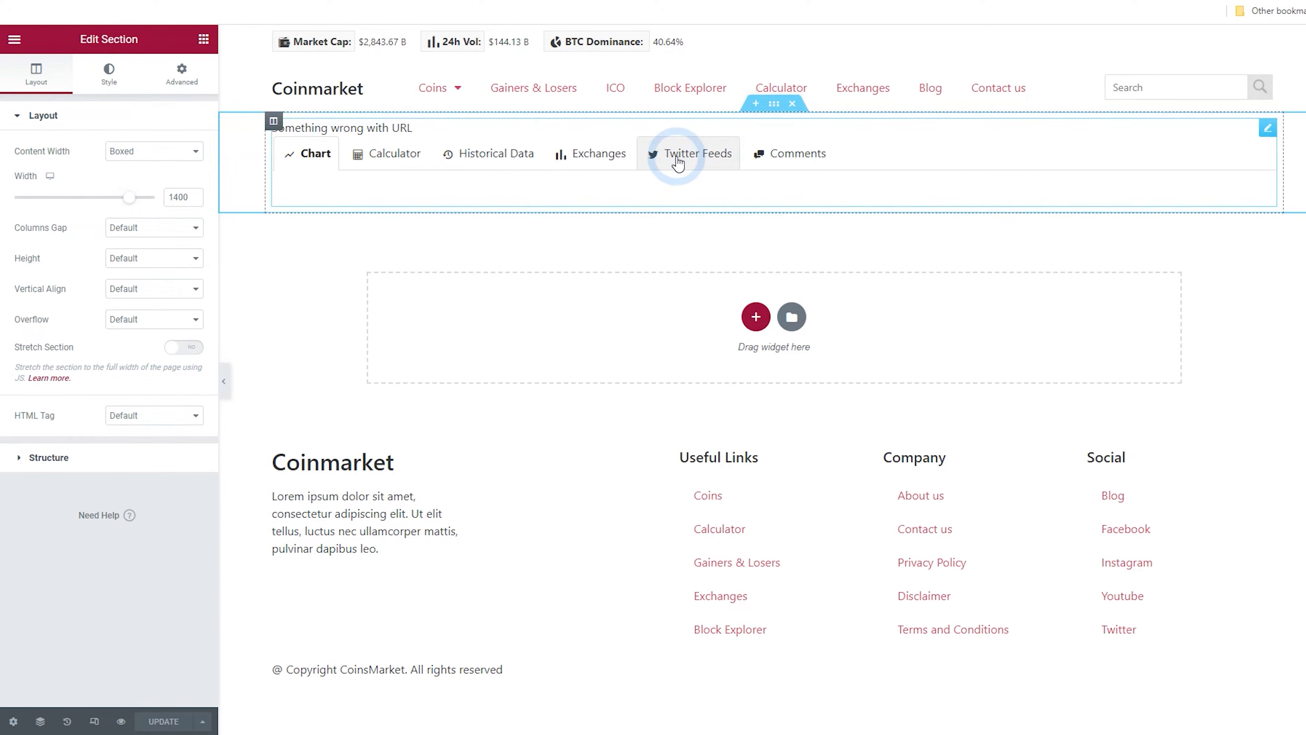
left_click(126, 147)
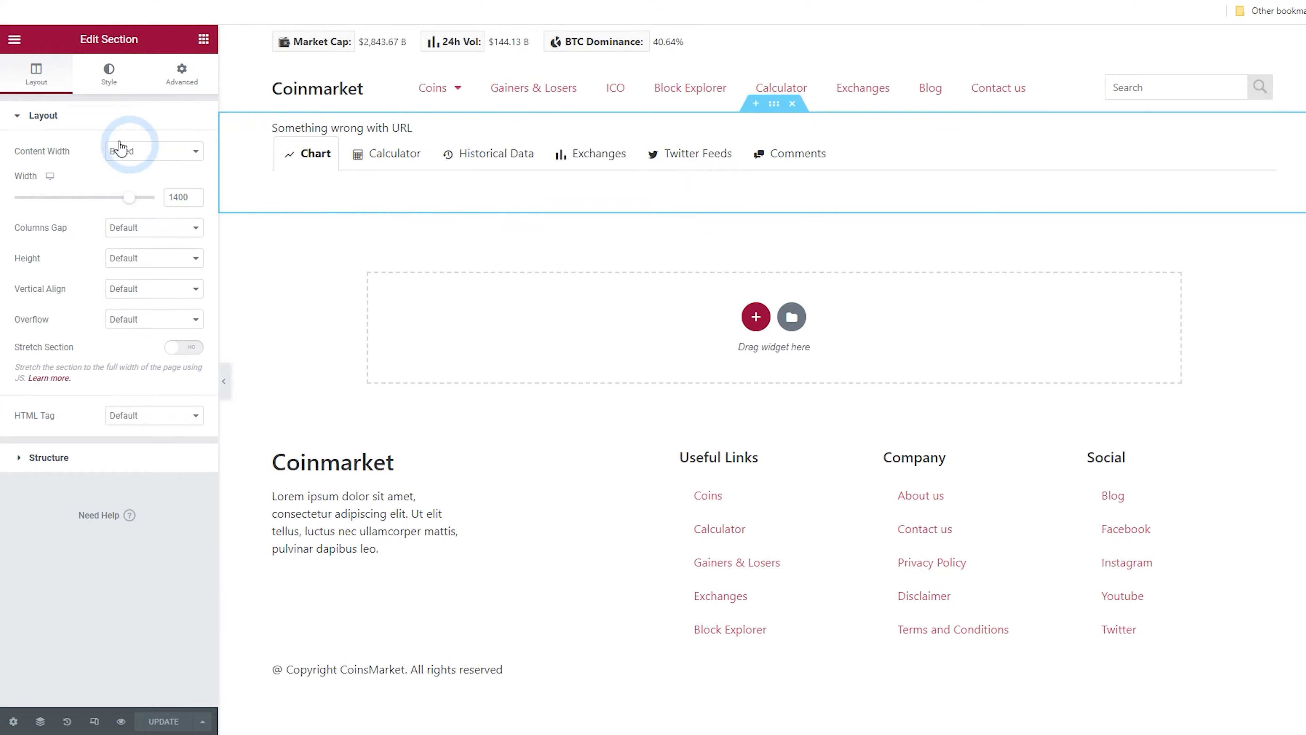
left_click(15, 40)
left_click(86, 292)
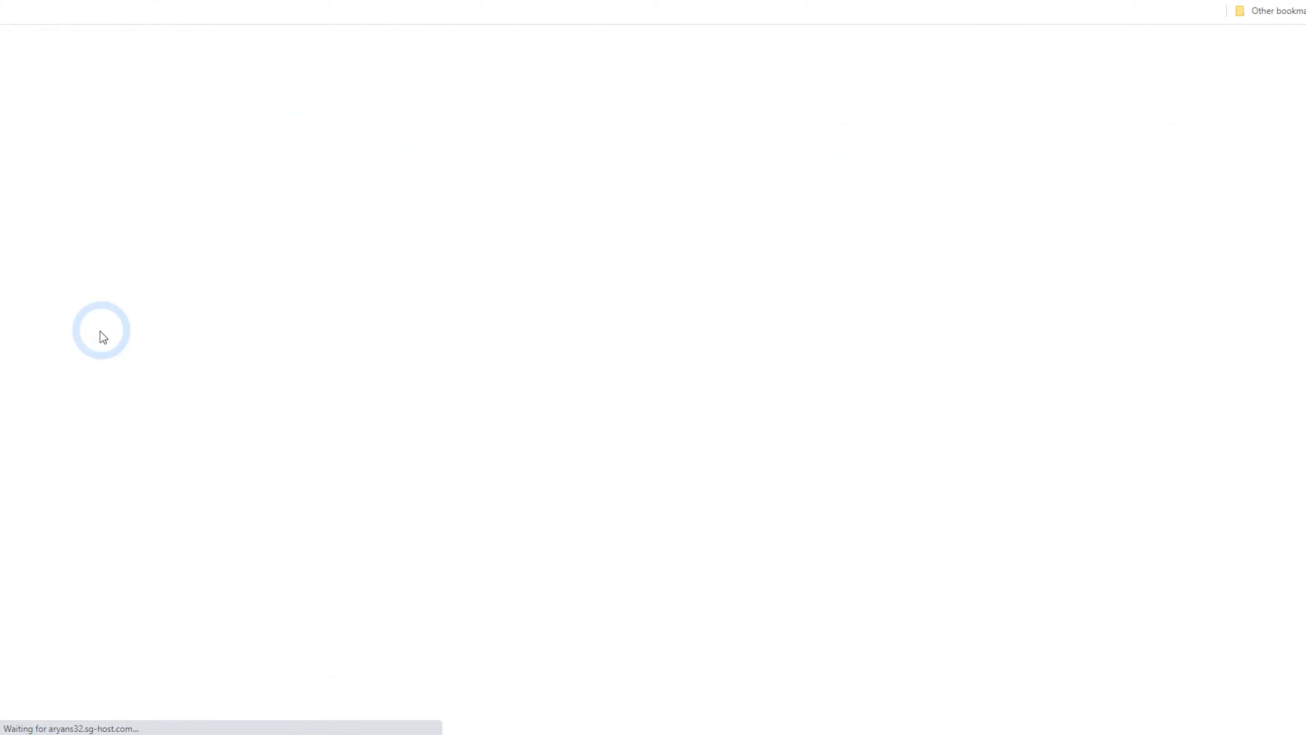
left_click(15, 51)
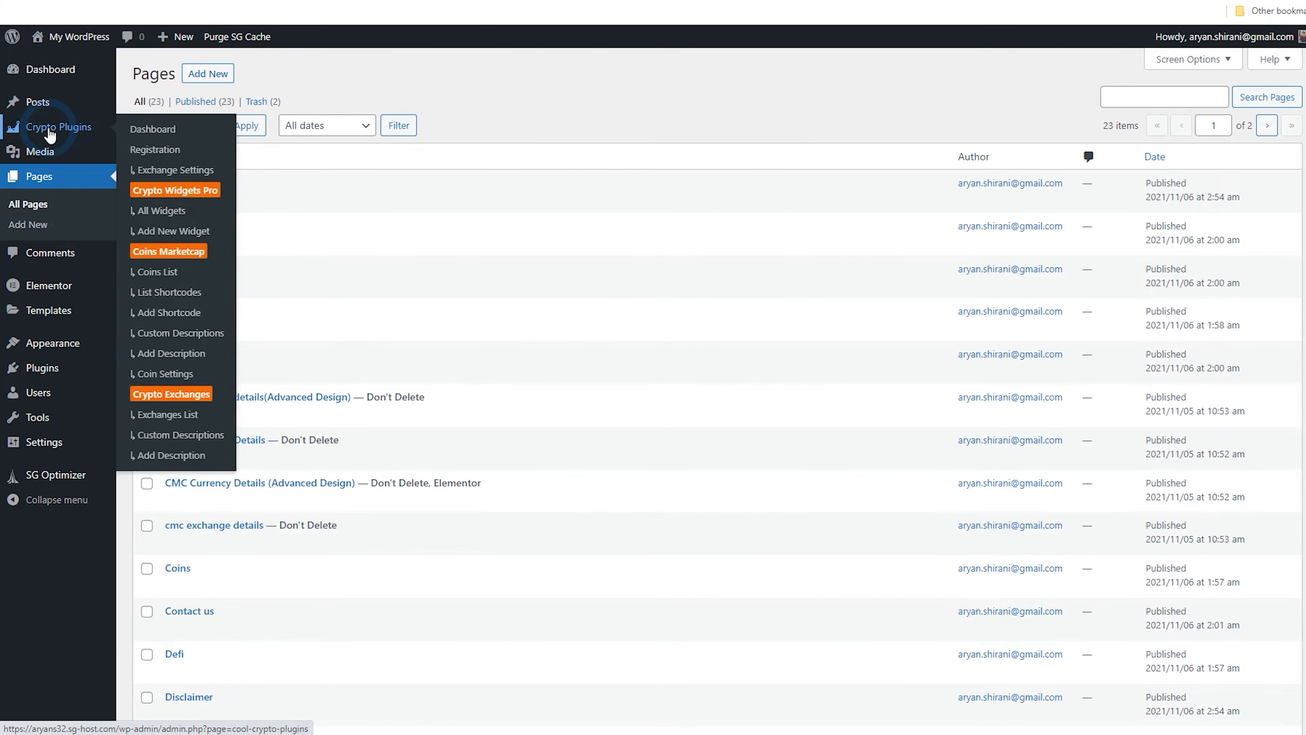
Open the Bitcoin custom coin description item, review its fields and description, and update it
left_click(50, 135)
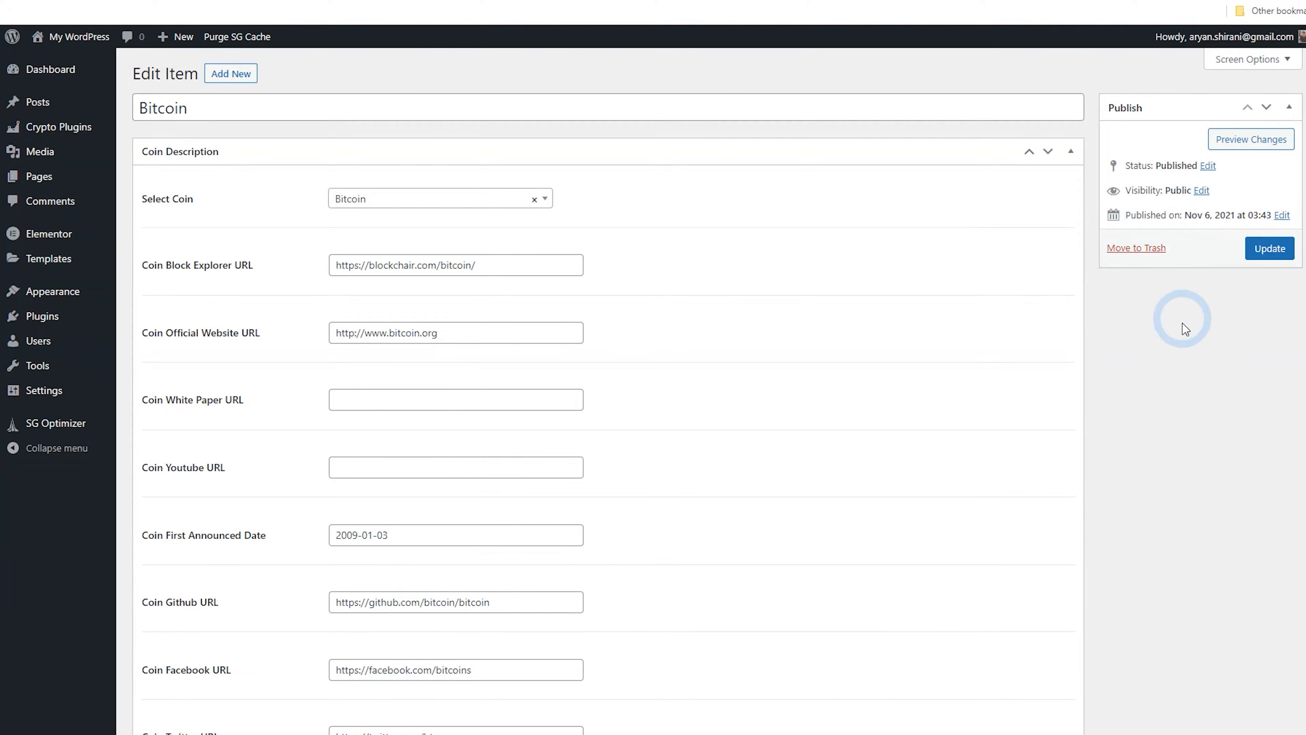
scroll(1186, 328, "down", 2)
scroll(1178, 336, "down", 8)
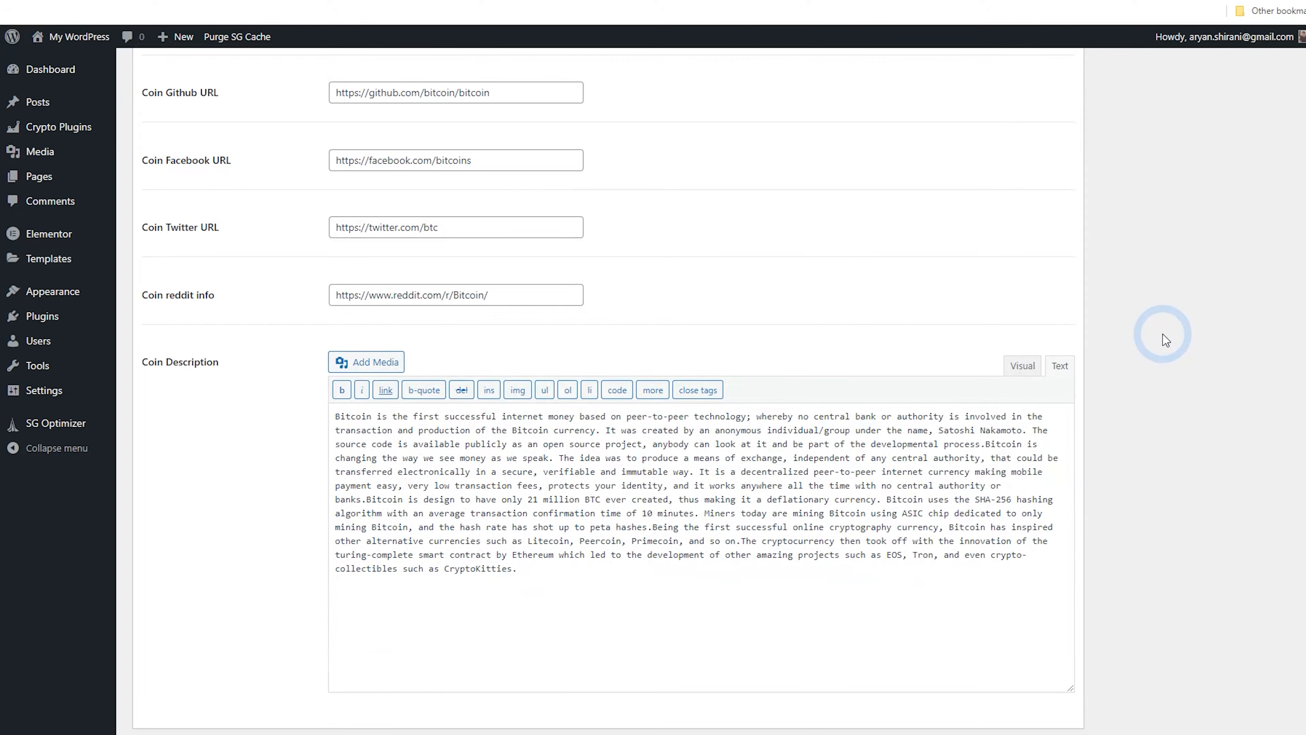
scroll(1166, 340, "up", 4)
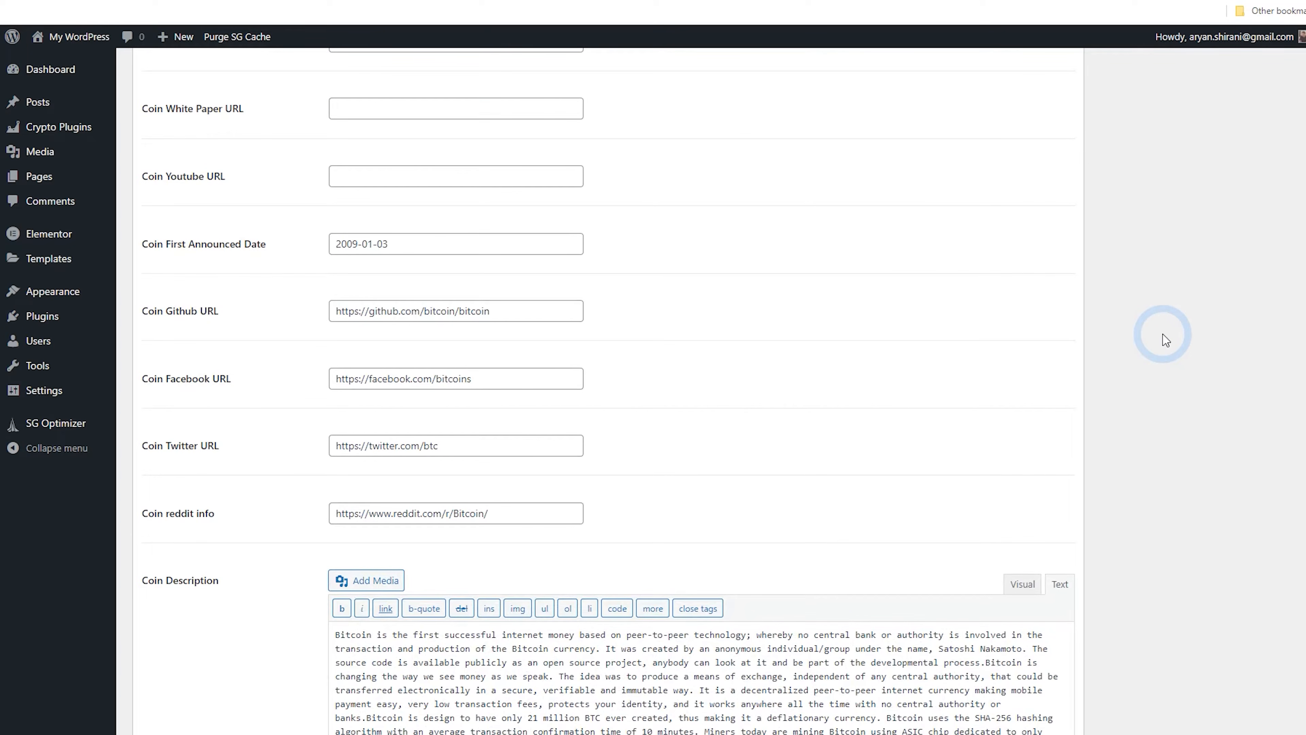
scroll(1166, 340, "up", 6)
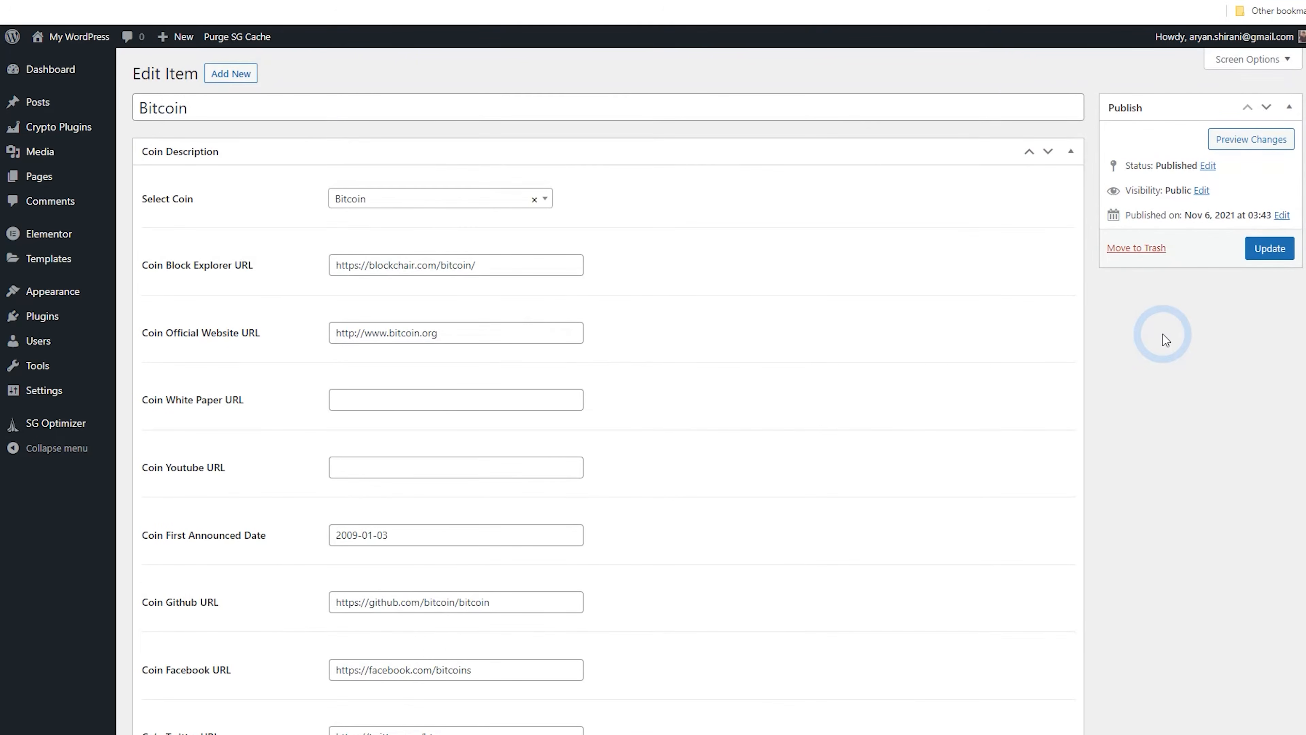
left_click(1273, 265)
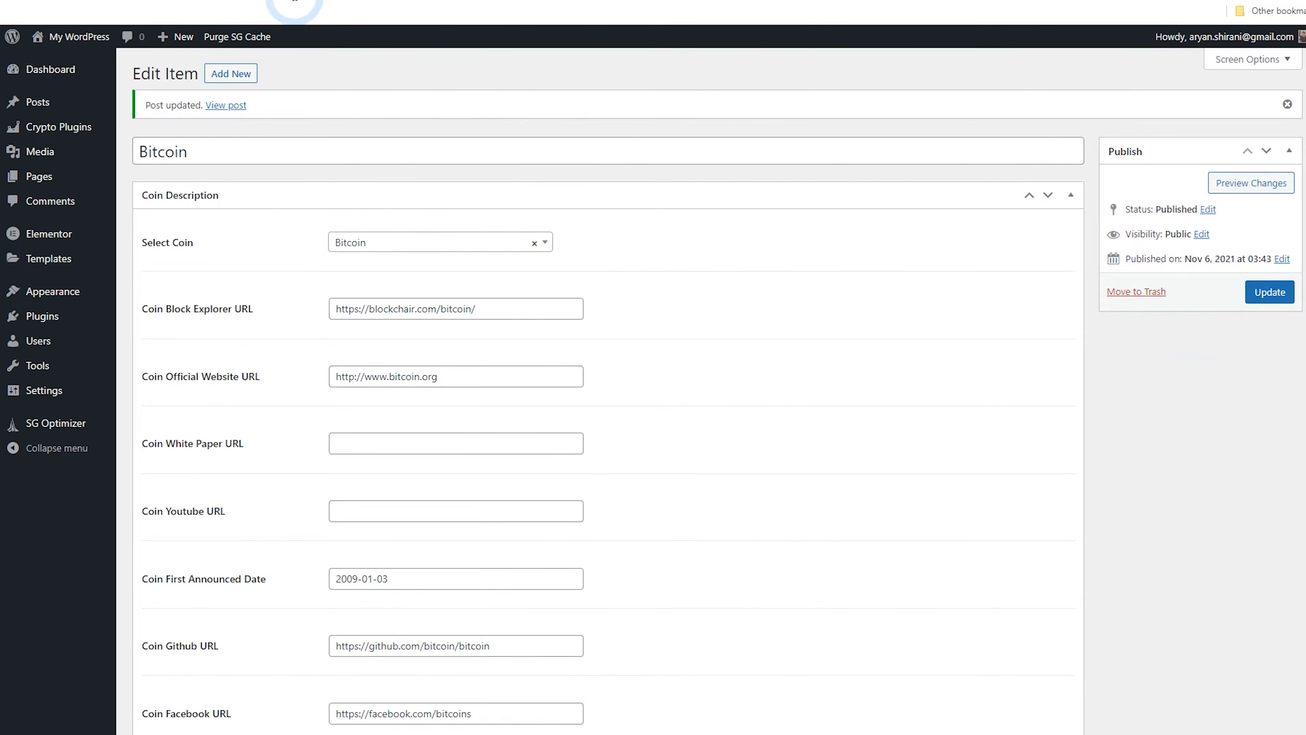
Reload the Bitcoin coin page and examine the description shown beside the coin links
left_click(303, 0)
left_click(67, 0)
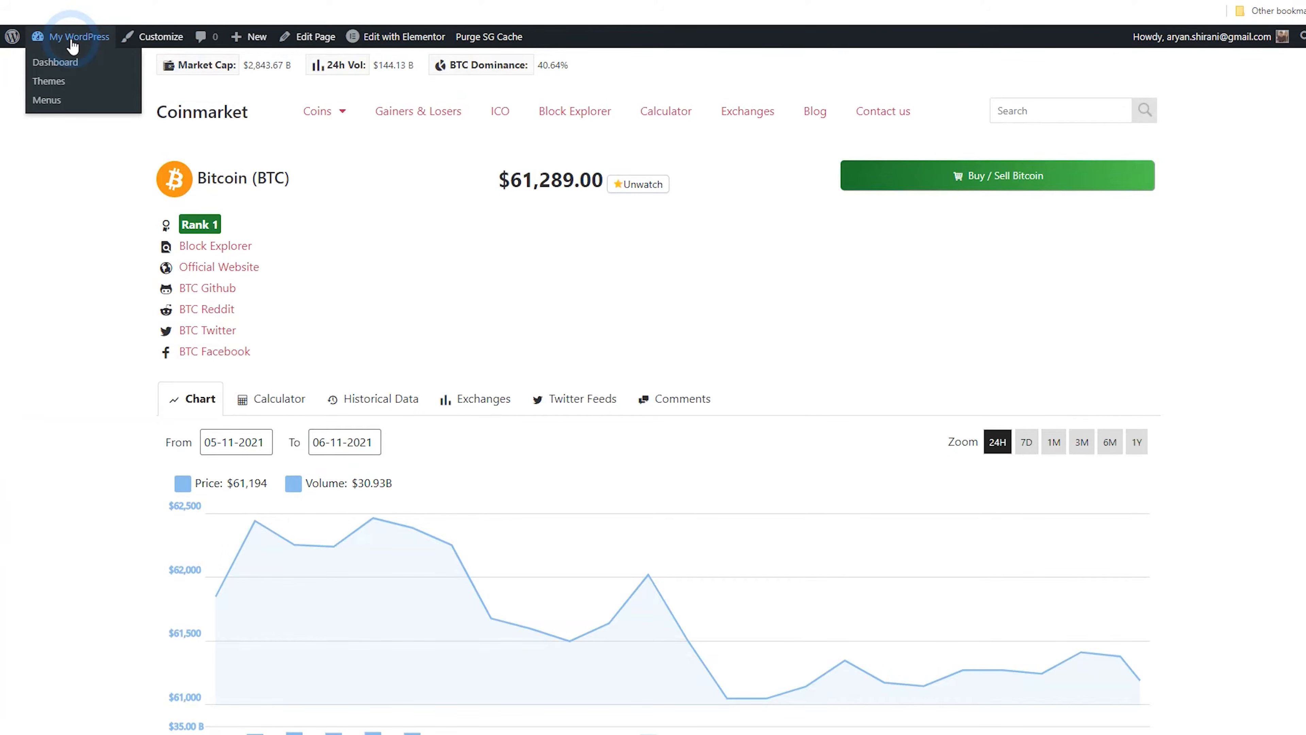
mouse_move(75, 45)
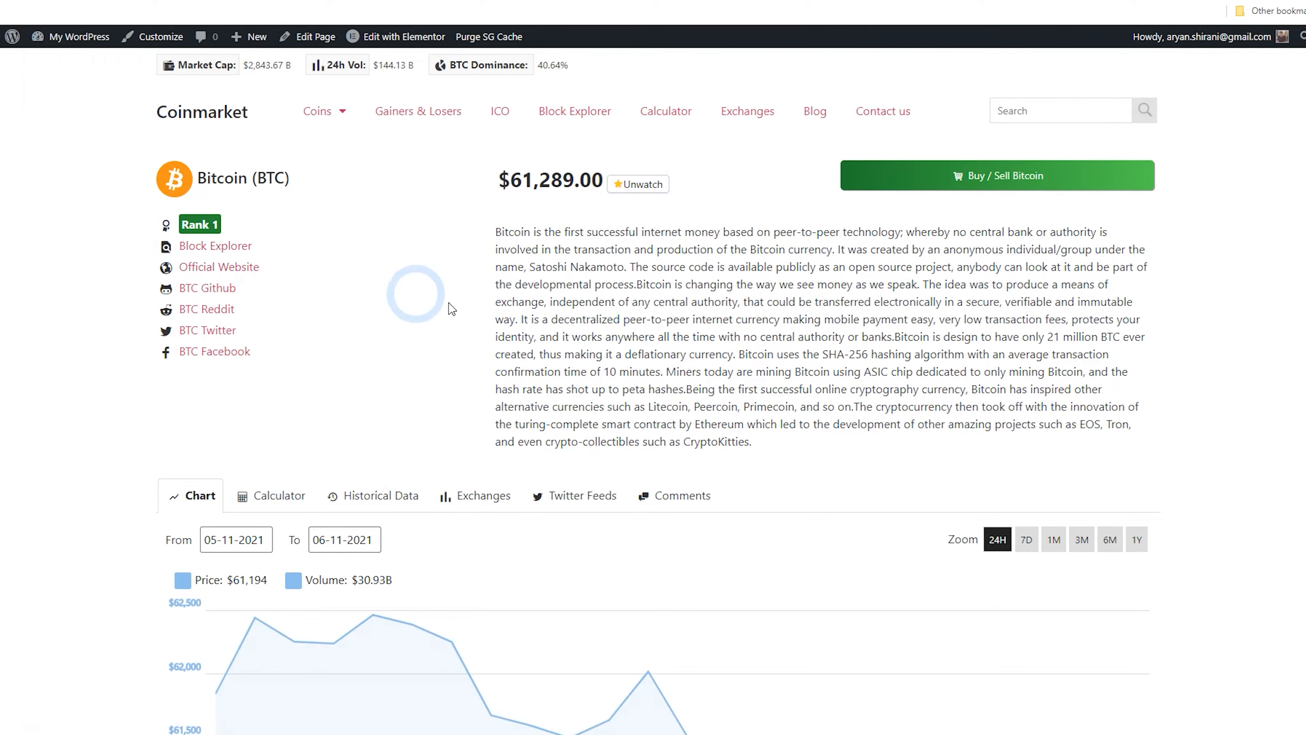
scroll(530, 263, "down", 8)
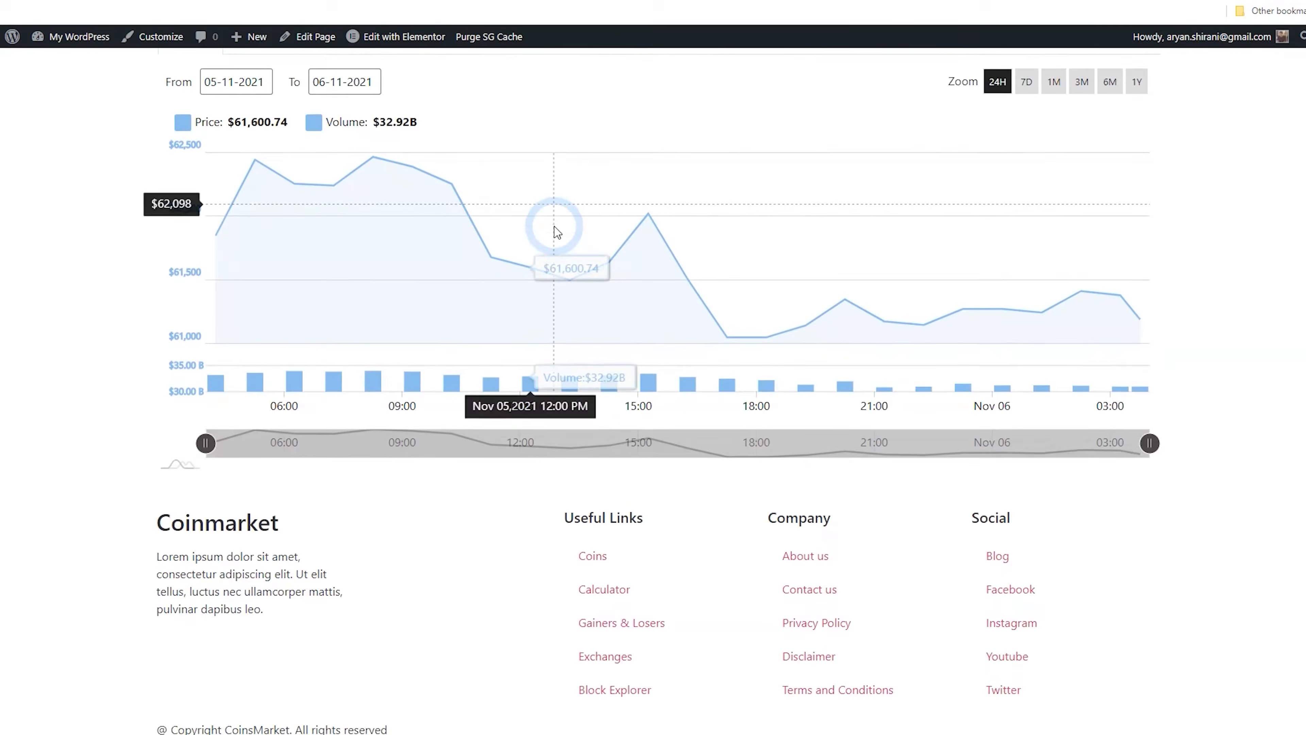
scroll(583, 169, "up", 8)
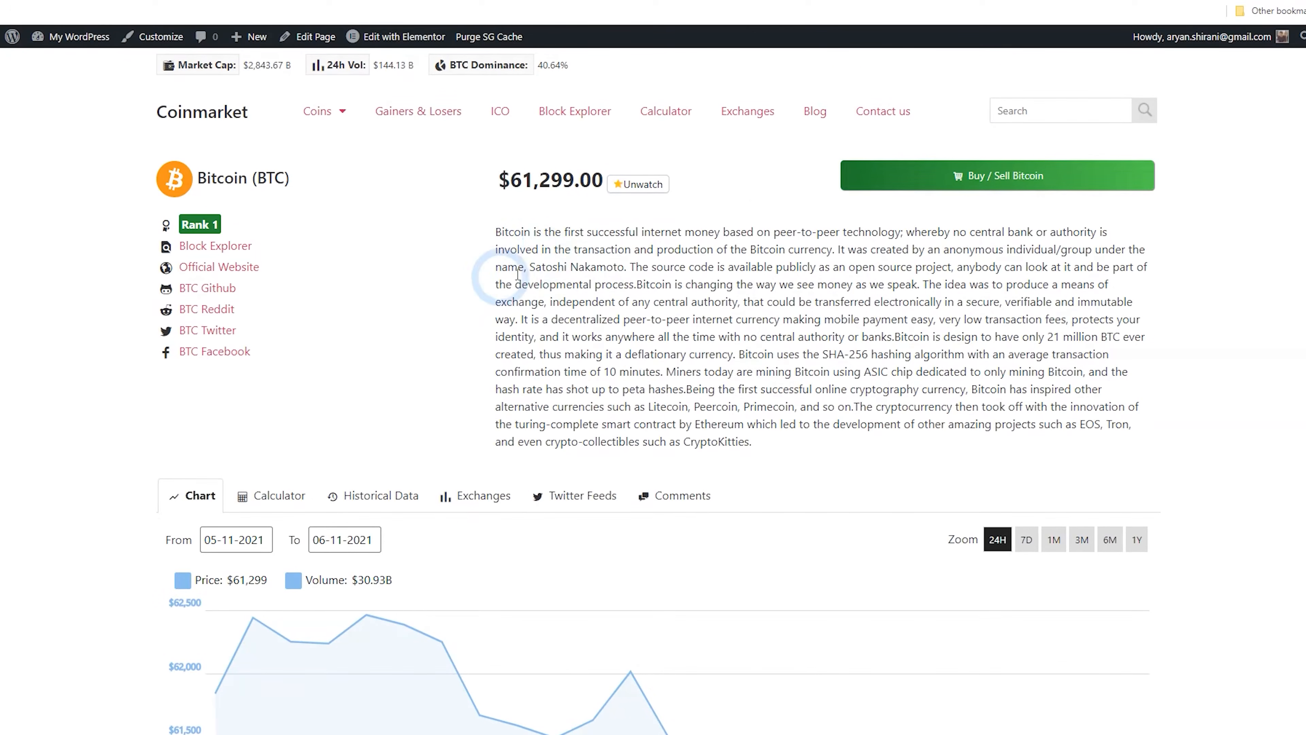
Open the Coins Marketcap Coin Settings page and examine its general display options
left_click(172, 1)
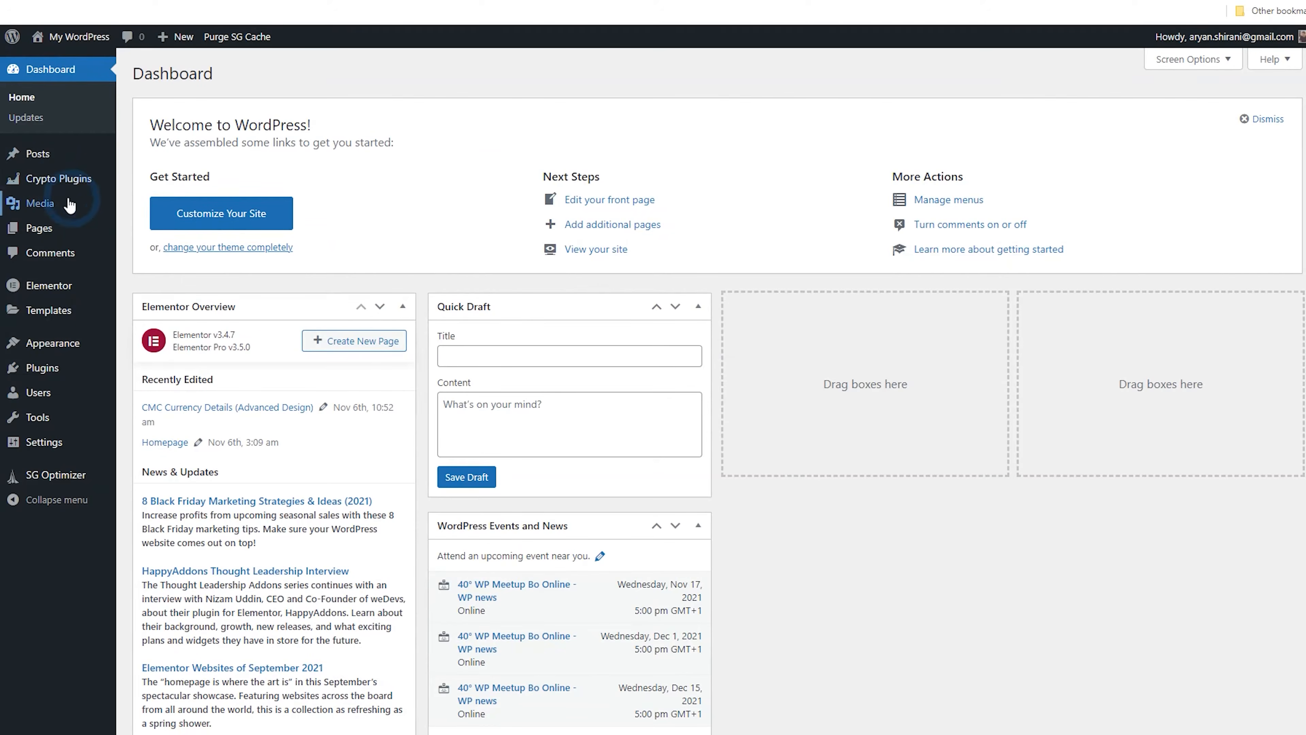
left_click(54, 188)
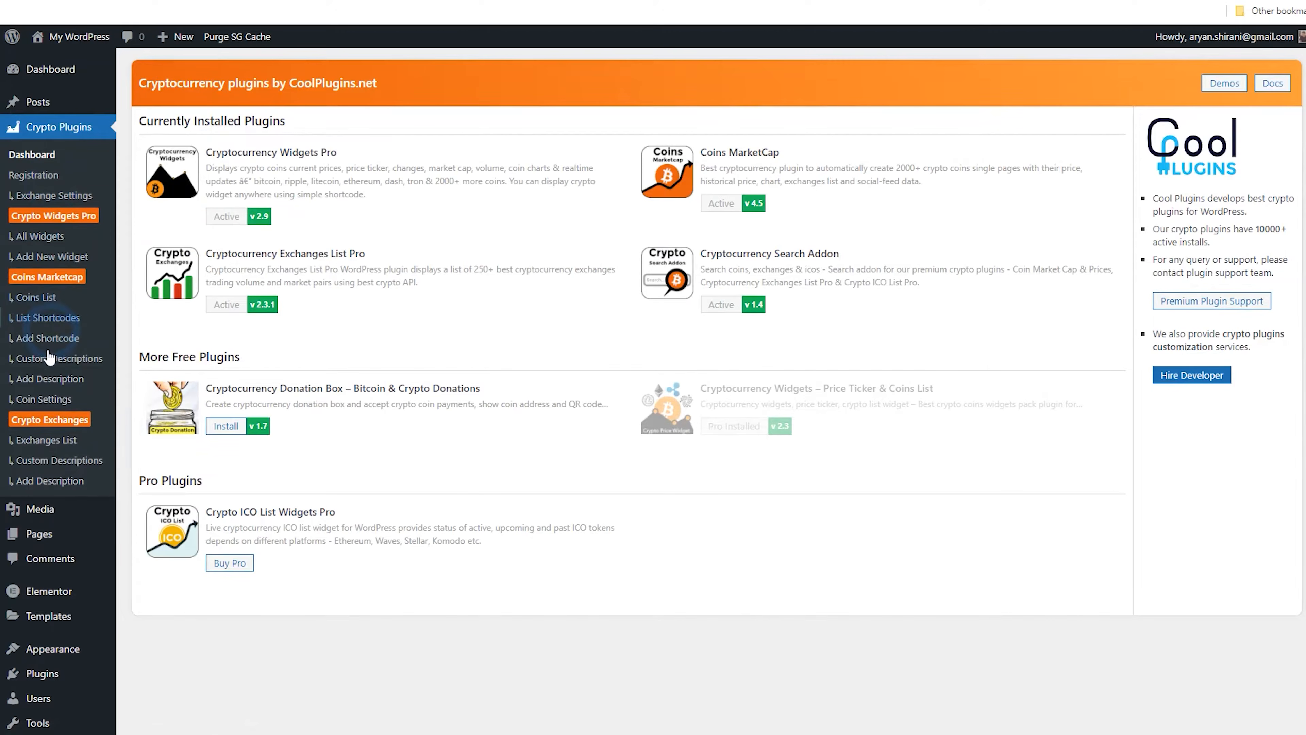
left_click(45, 400)
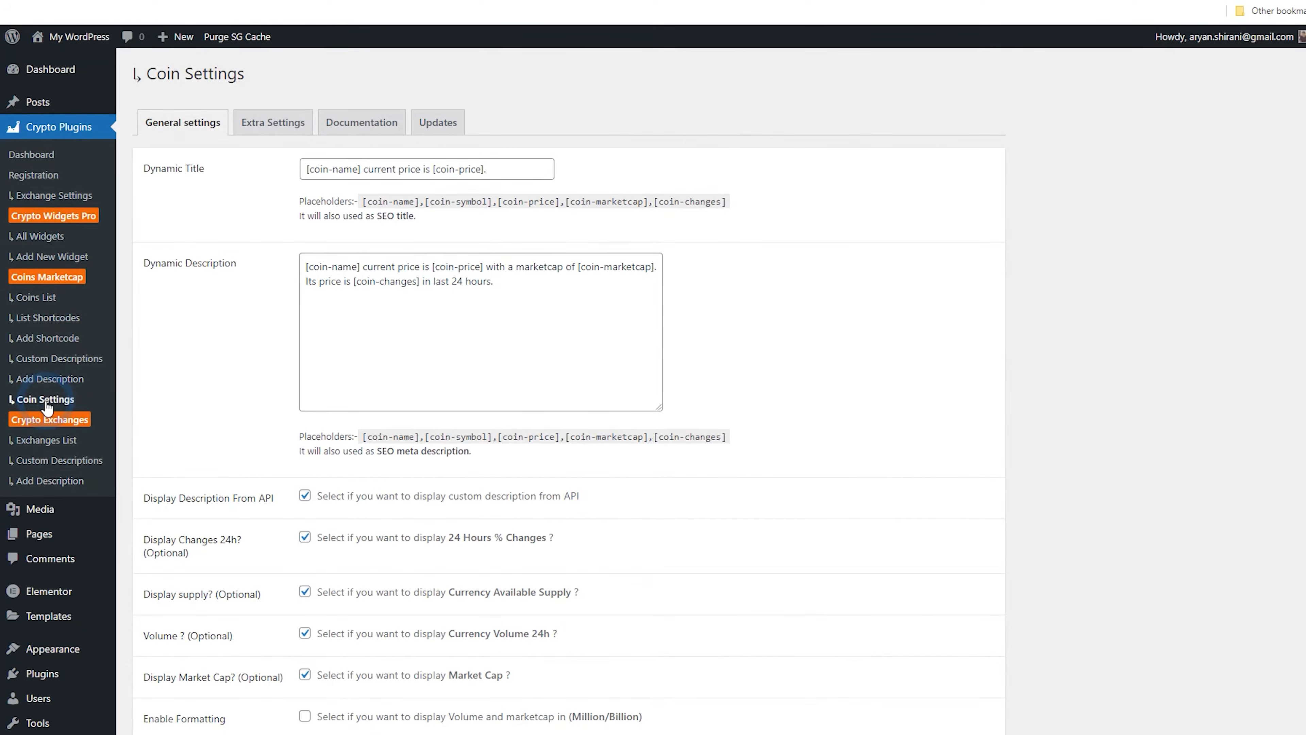
scroll(219, 330, "down", 6)
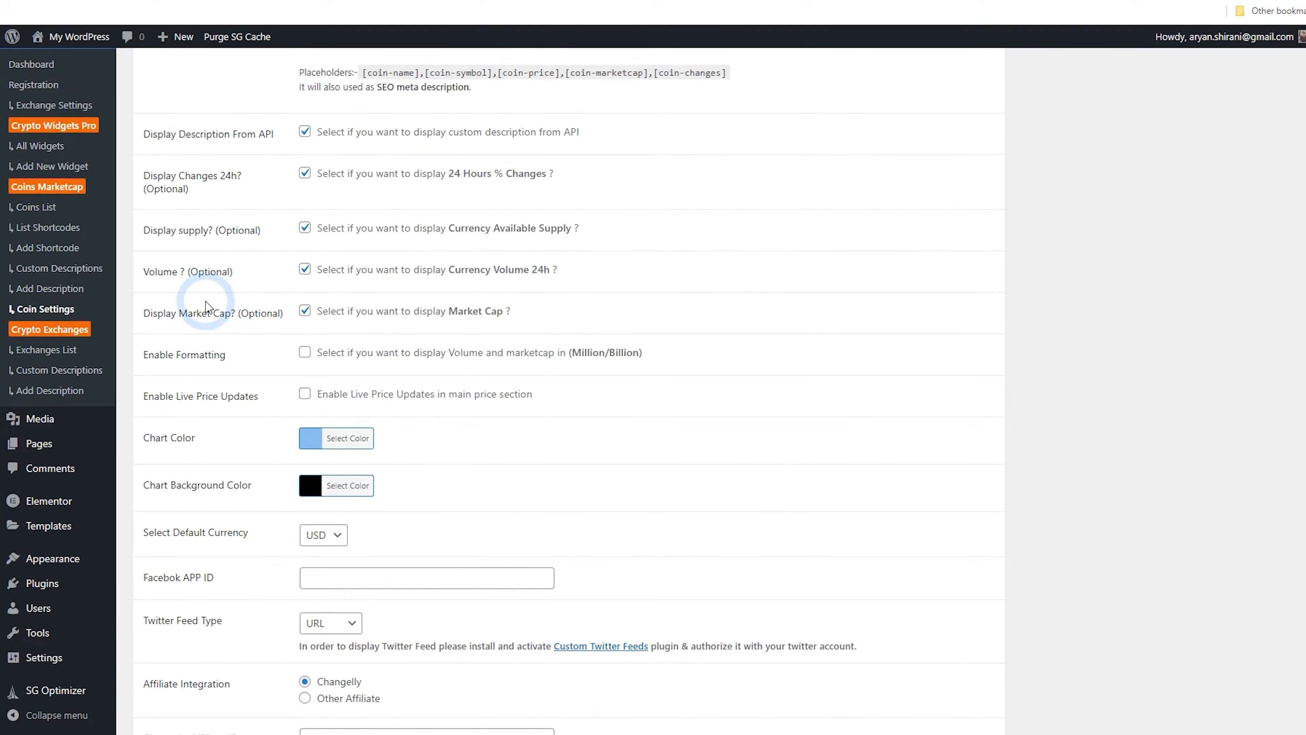
Enable Million/Billion formatting for volume and market cap and live price updates in the coin settings, then save
scroll(204, 304, "down", 3)
left_click(305, 206)
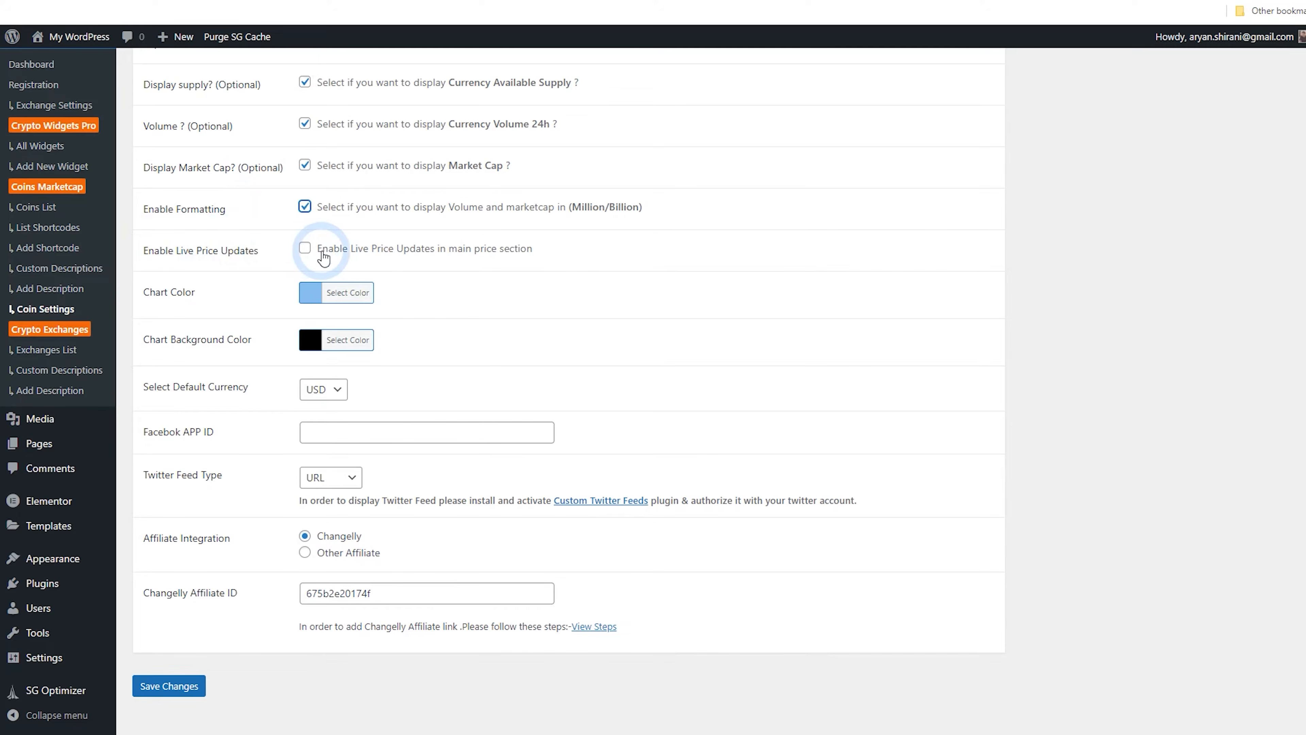
left_click(305, 249)
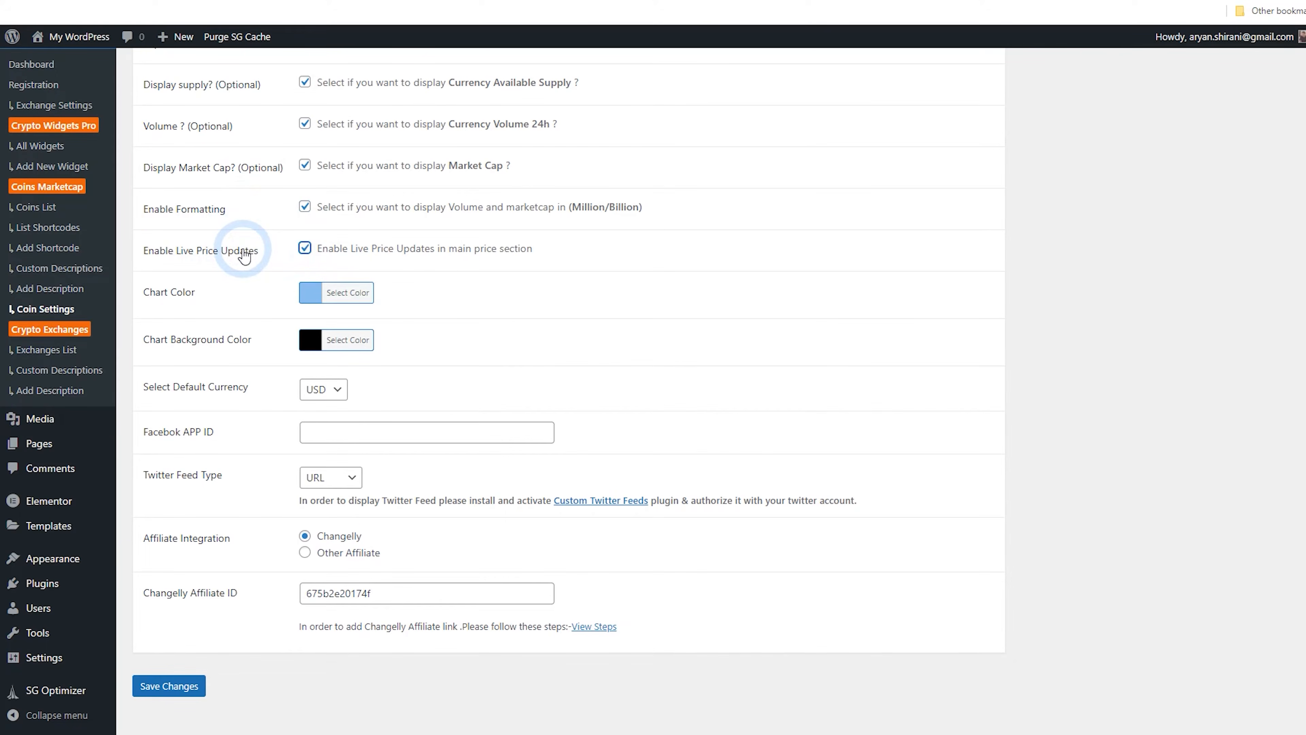
scroll(216, 286, "down", 1)
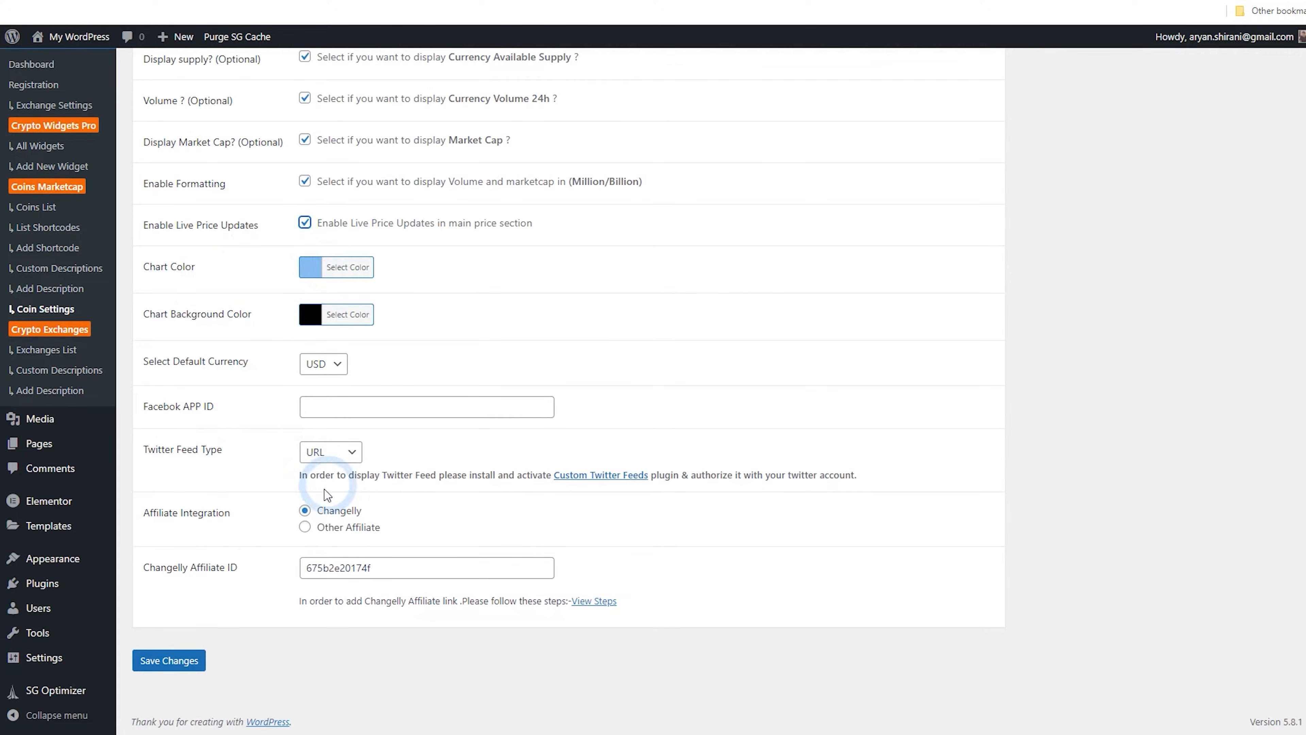
left_click(183, 659)
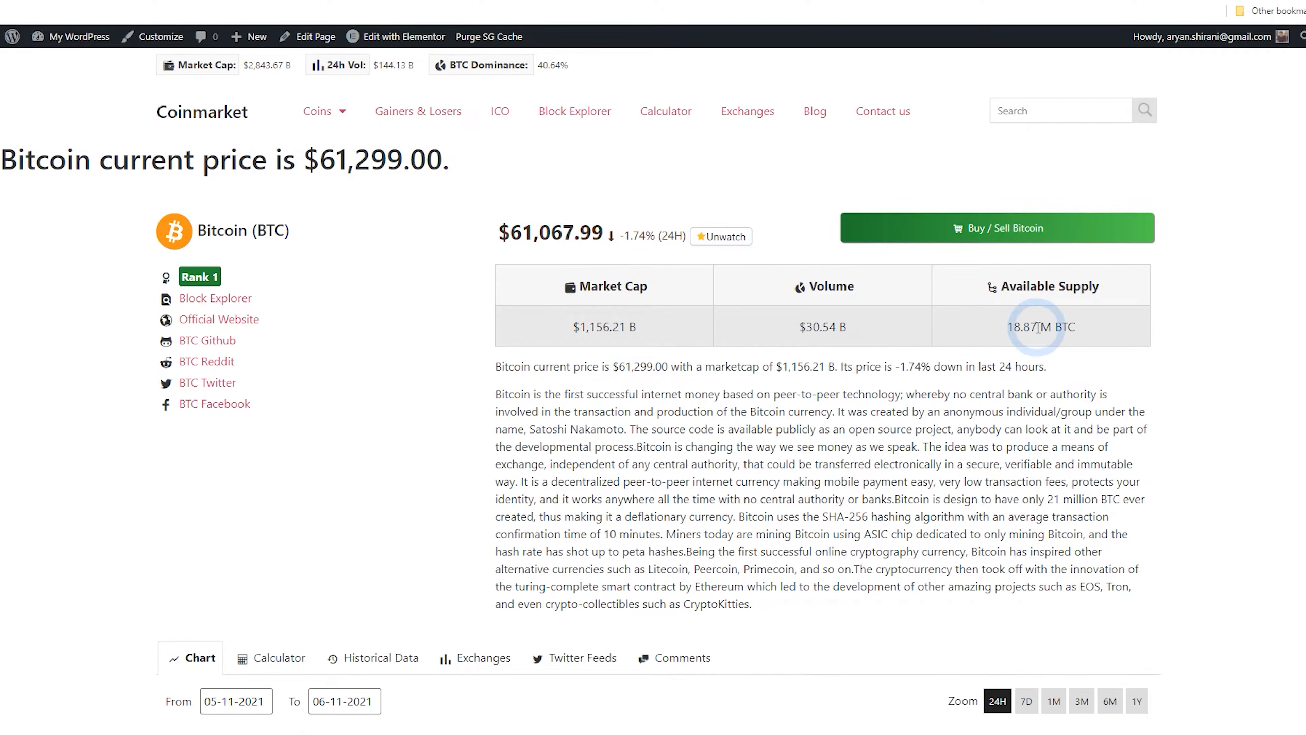
Highlight the long description paragraph on the Bitcoin coin page to gauge its length
left_click_drag(501, 394, 539, 478)
left_click(539, 477)
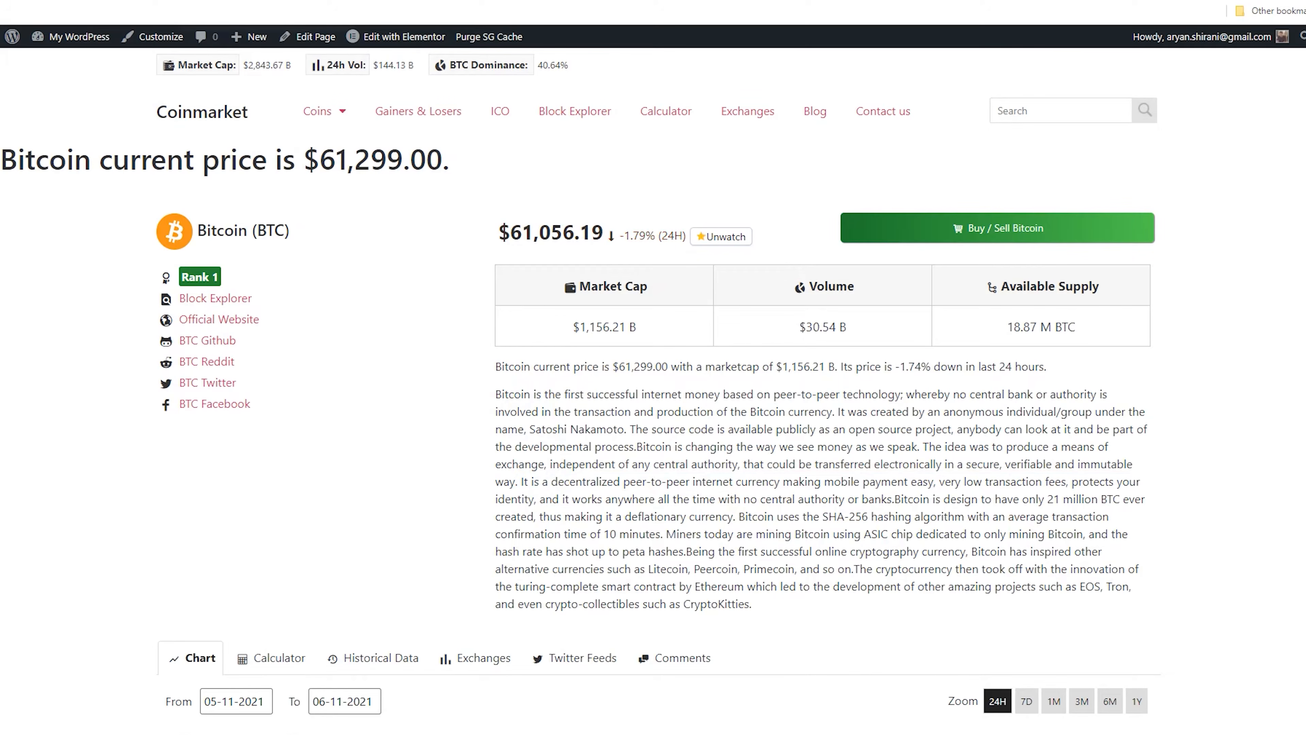
left_click(139, 1)
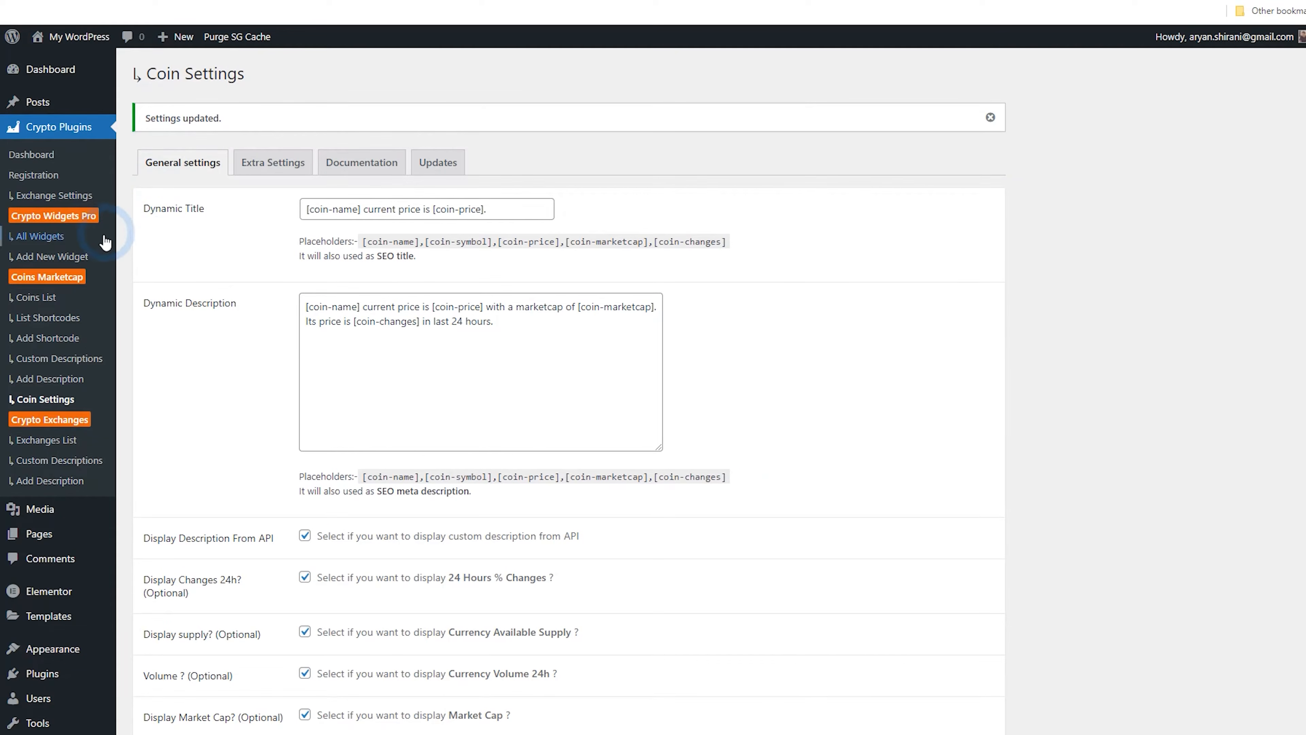
Open Bitcoin from the Coins List, cut its description down to the first sentence, and update the item
left_click(78, 254)
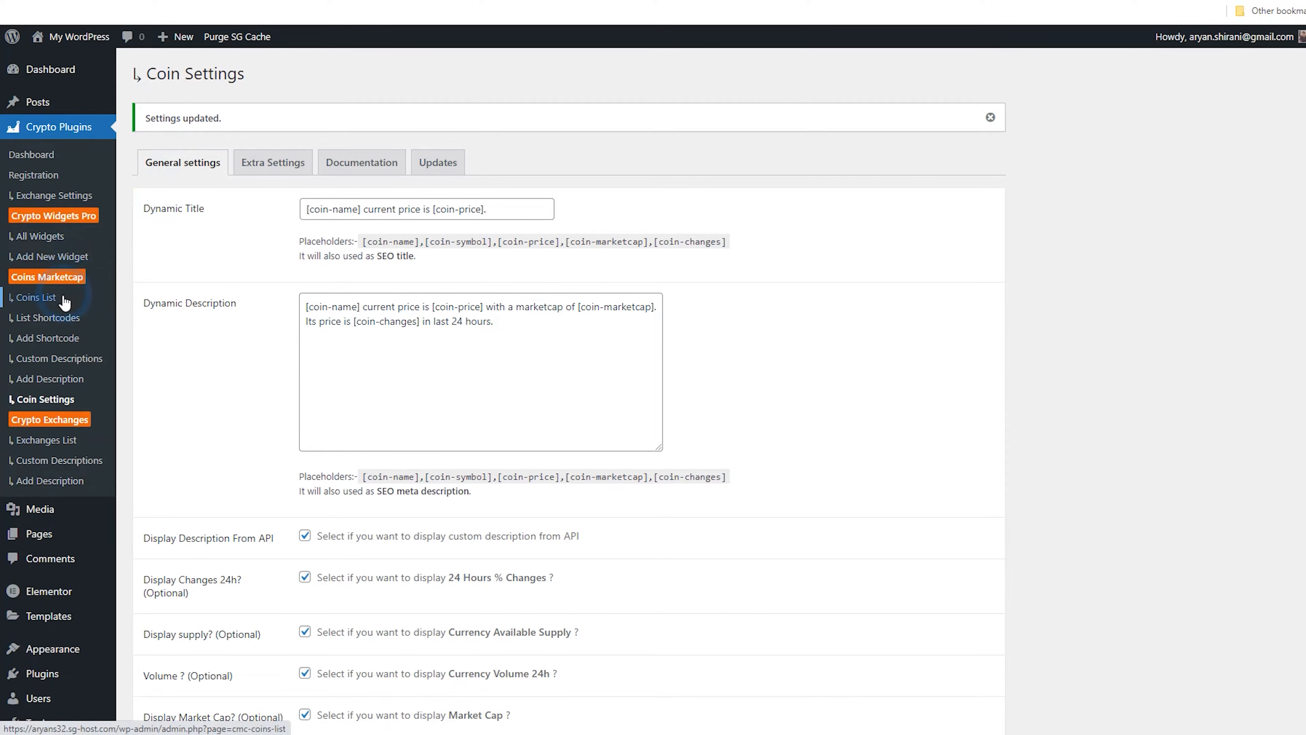
left_click(54, 303)
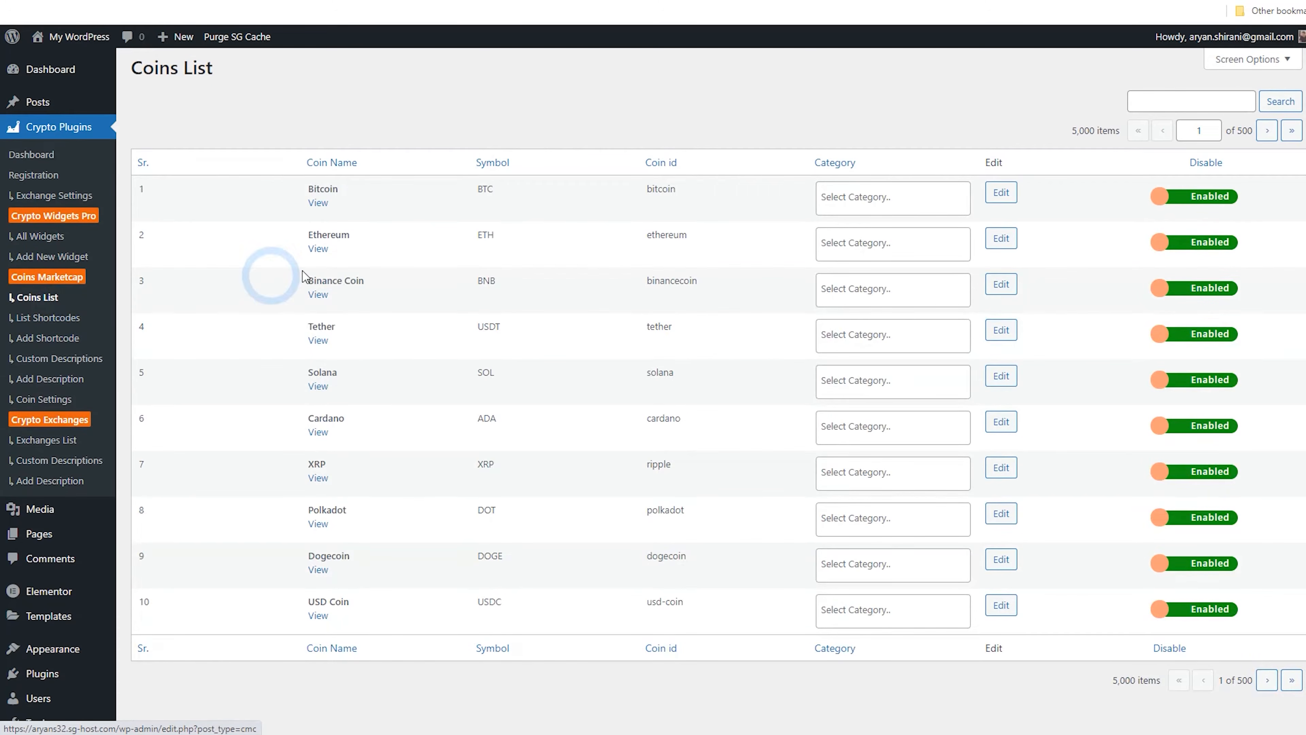
left_click(1002, 201)
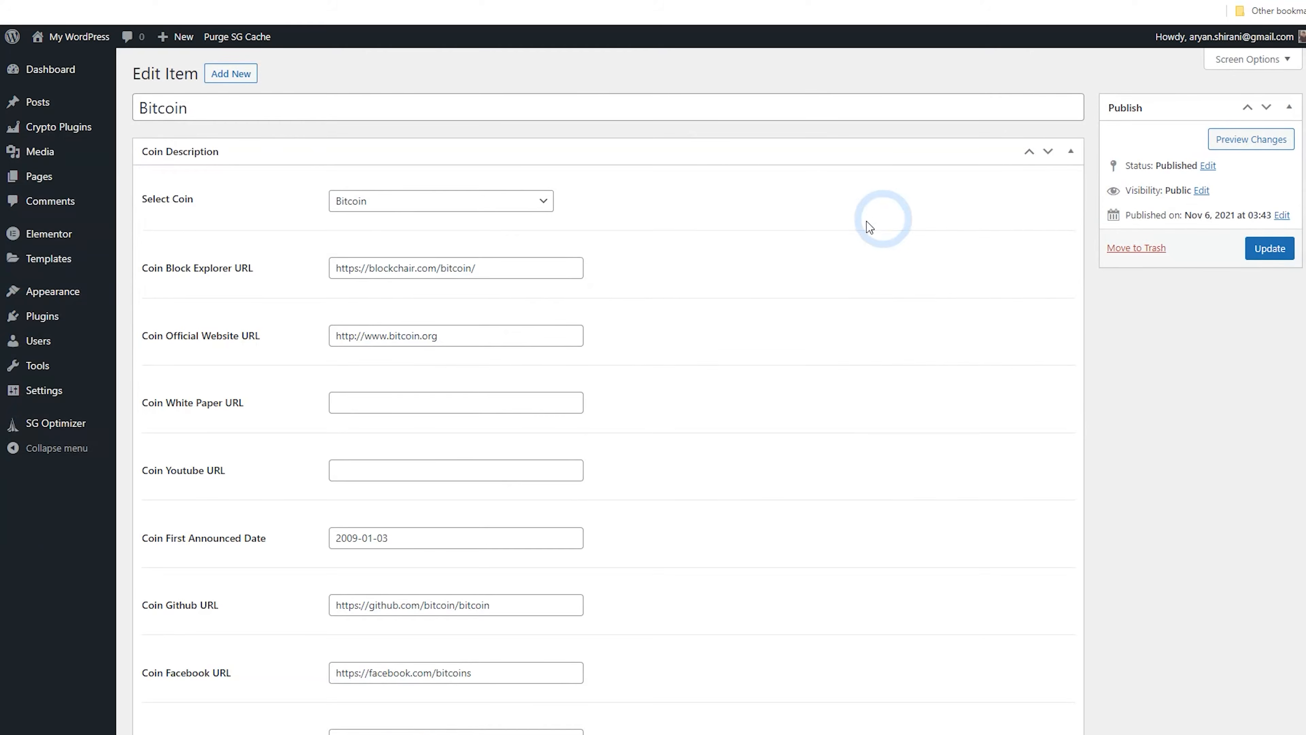
scroll(875, 222, "down", 10)
left_click_drag(586, 526, 607, 377)
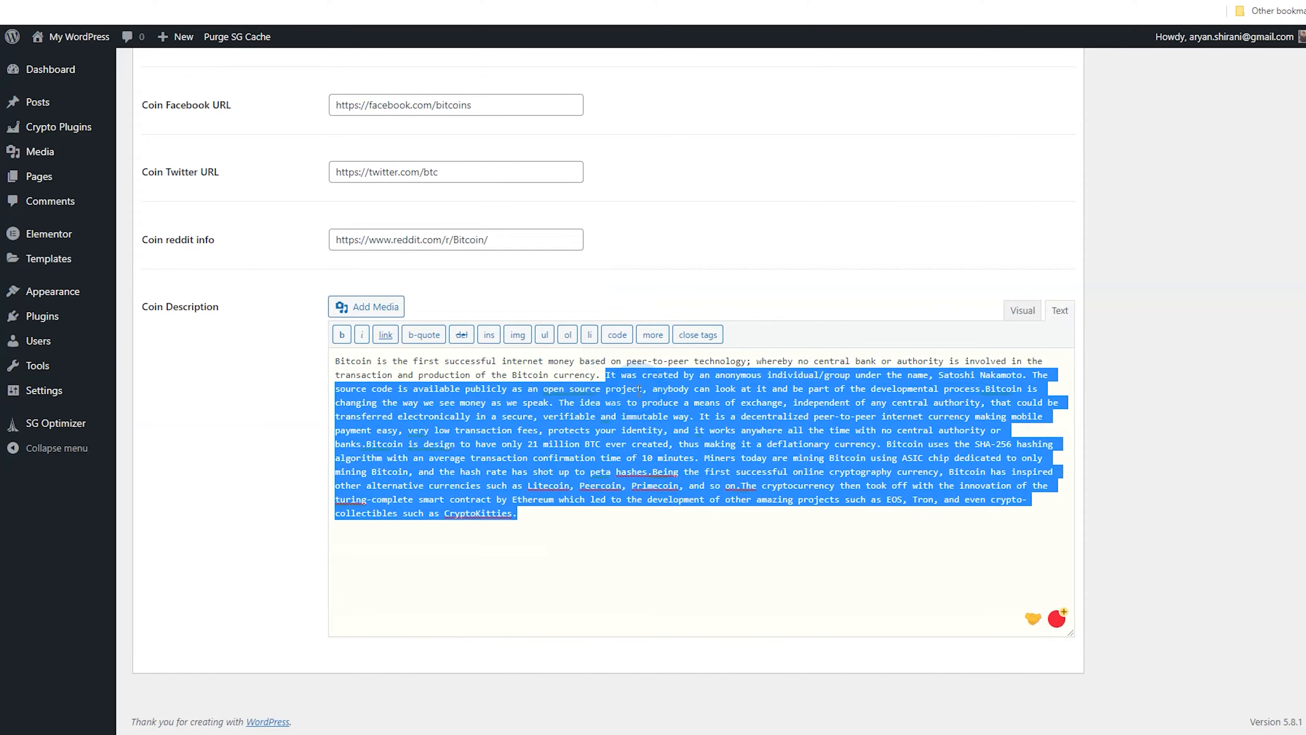
key("BackSpace")
left_click(639, 391)
scroll(651, 388, "up", 10)
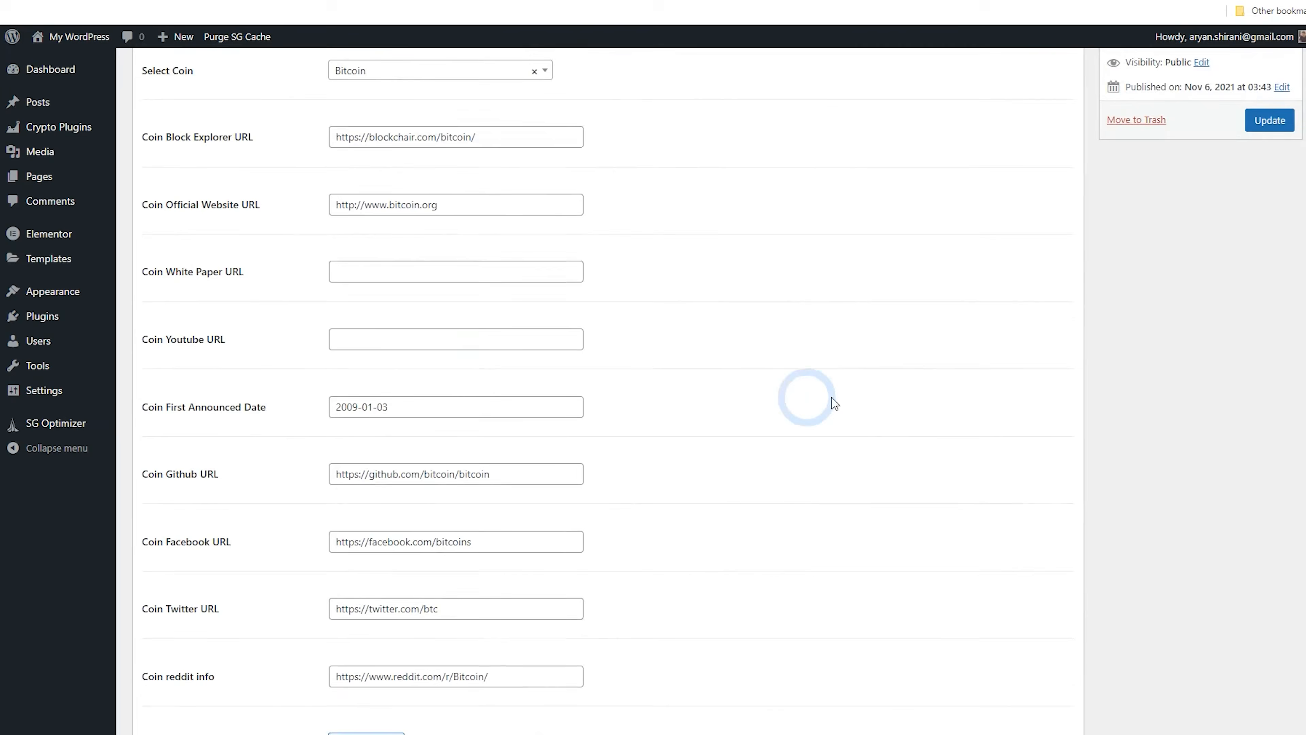
left_click(1270, 249)
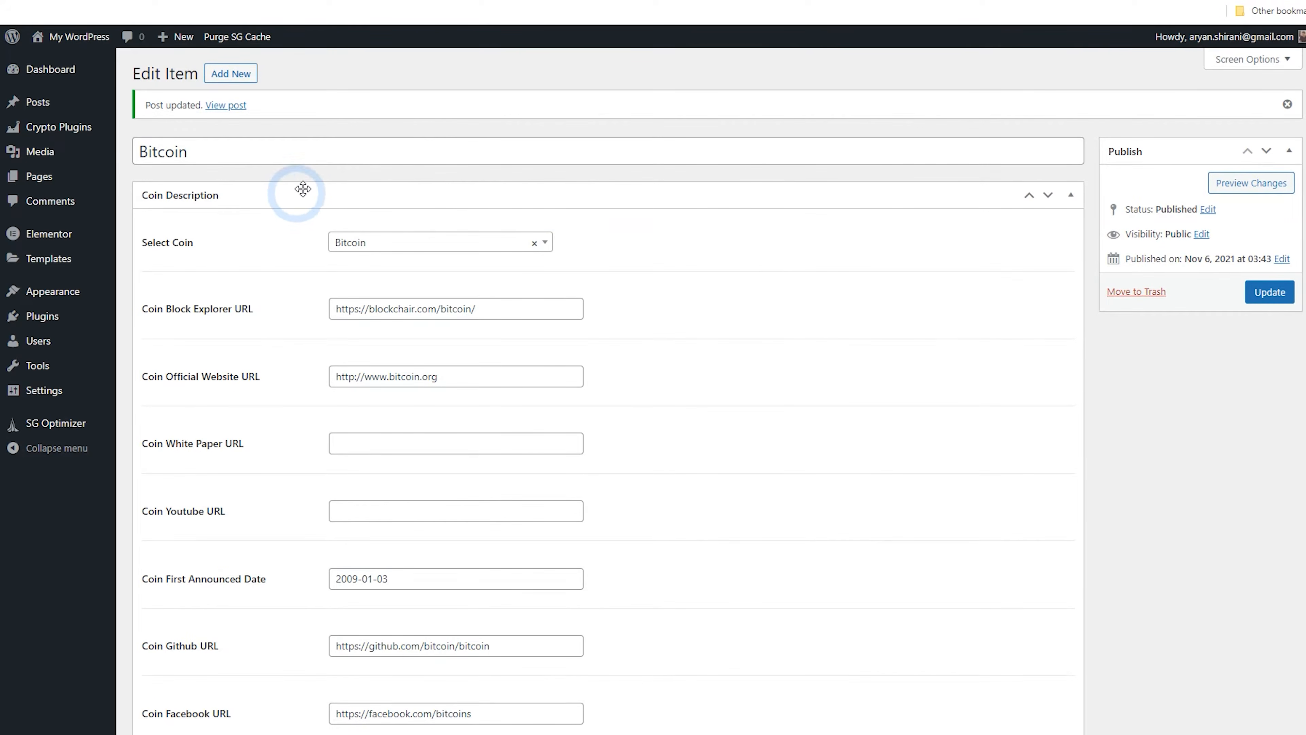
Reload the Bitcoin coin page and examine the shortened description and the page title
left_click(431, 0)
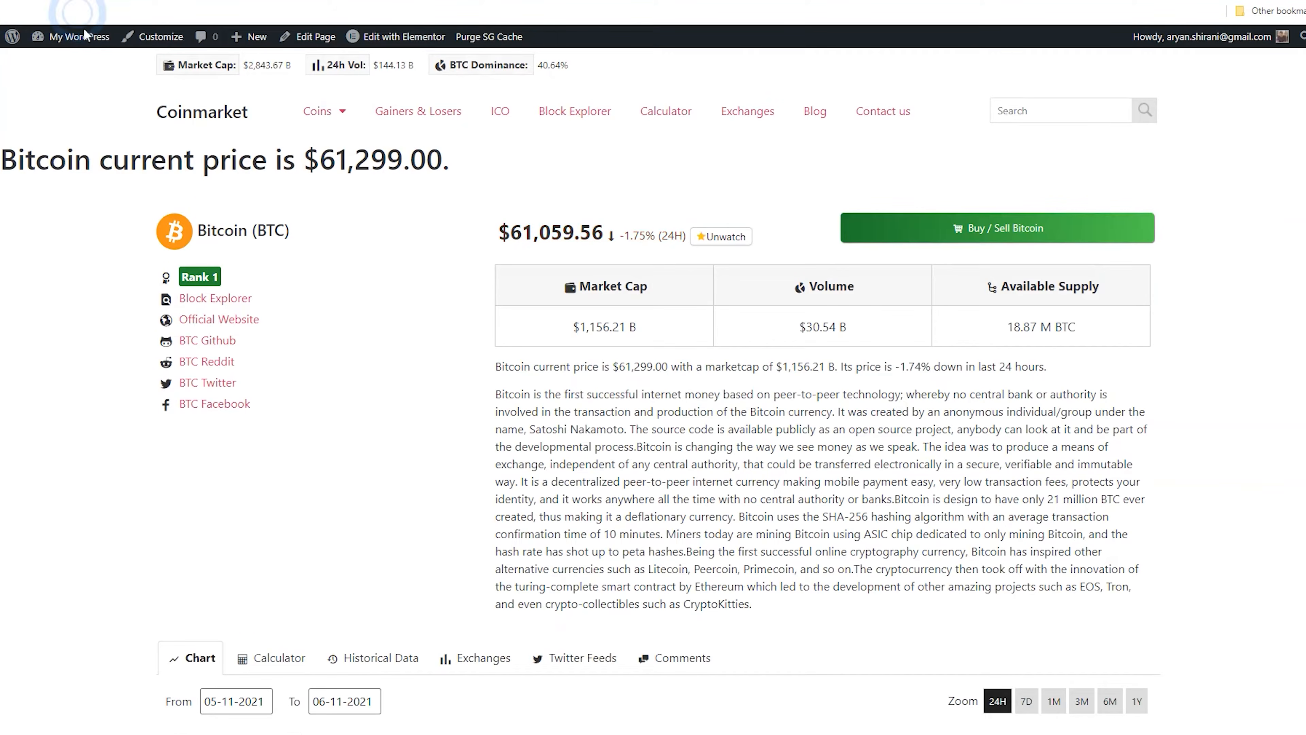
key("F5")
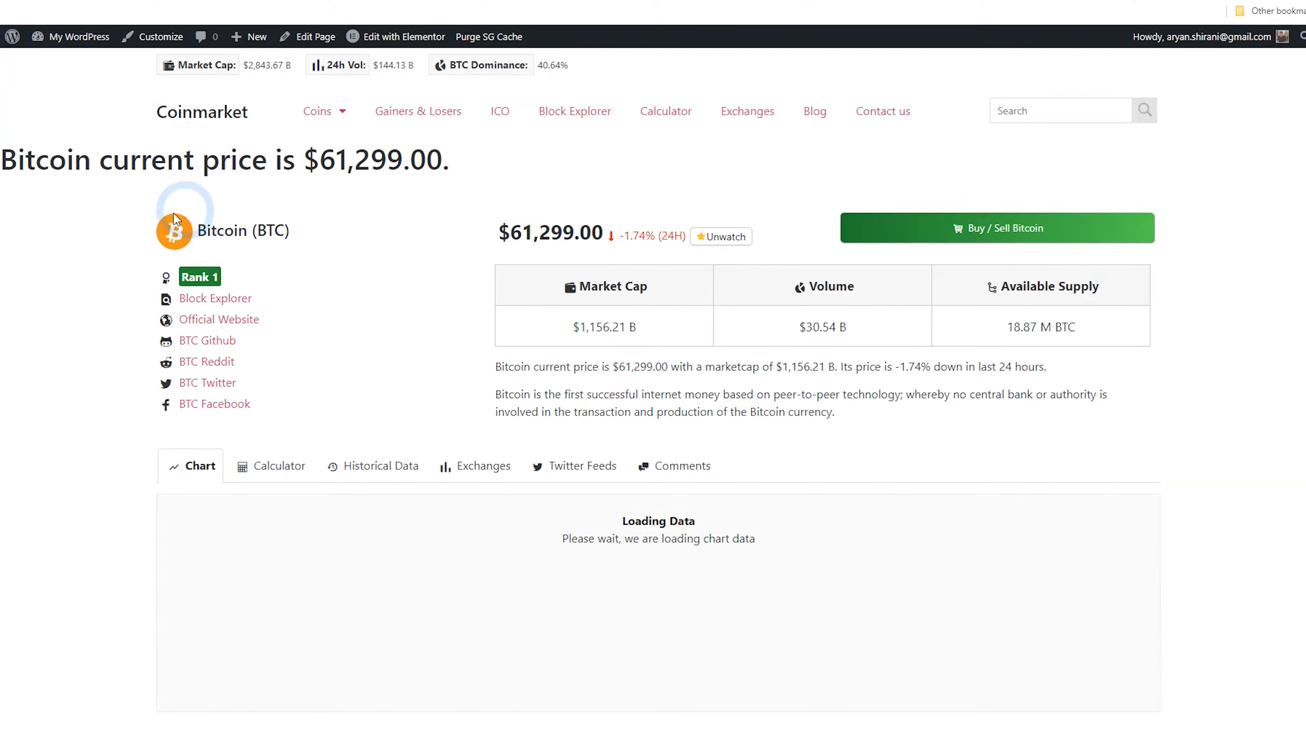
left_click_drag(449, 165, 7, 163)
left_click(224, 164)
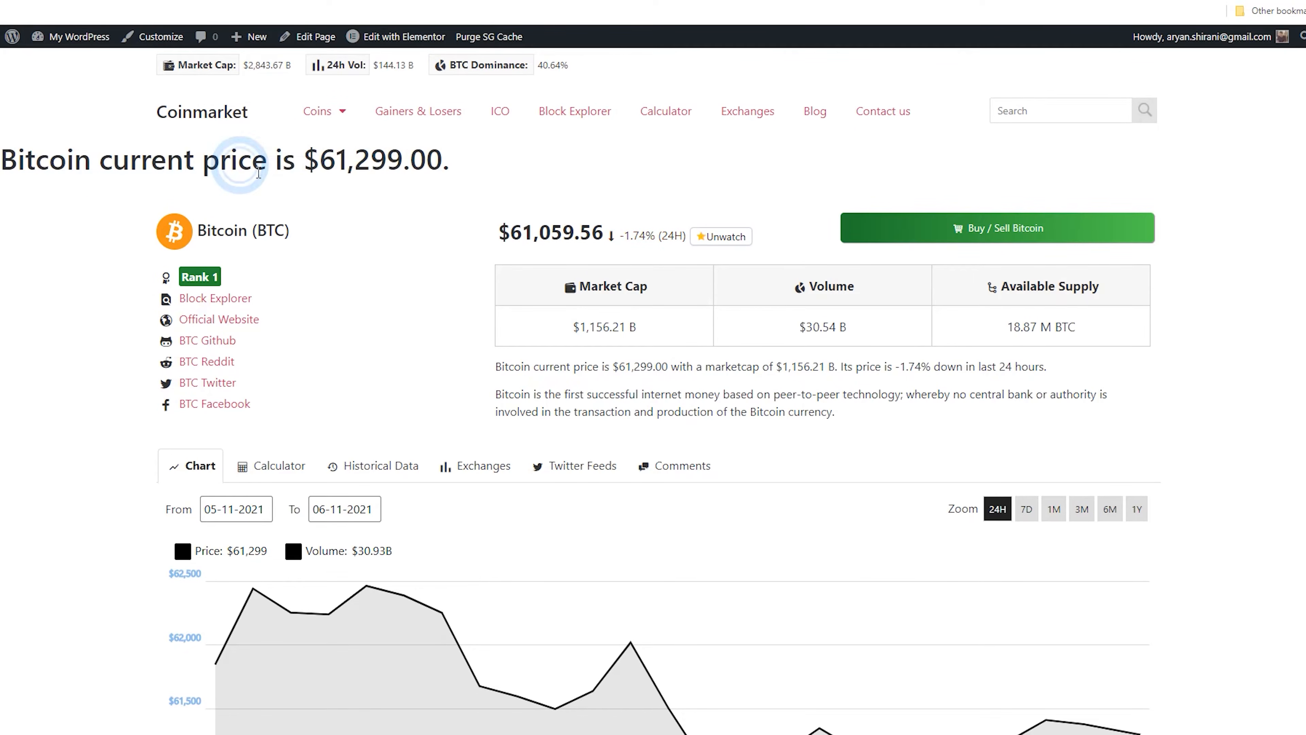
left_click_drag(469, 172, 15, 163)
left_click(360, 174)
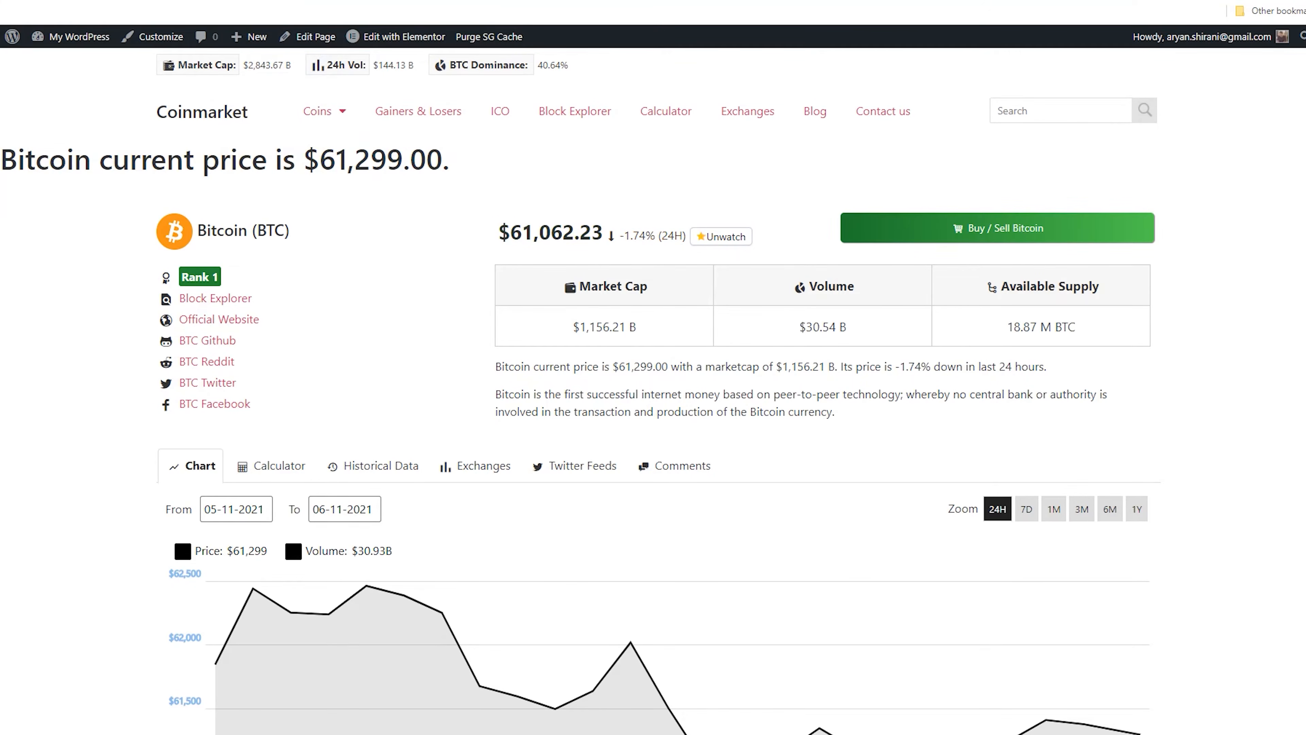
Open the CMC Currency Details (Advanced Design) page in Elementor and turn on Hide Title in its page settings
key("ctrl+shift+Tab")
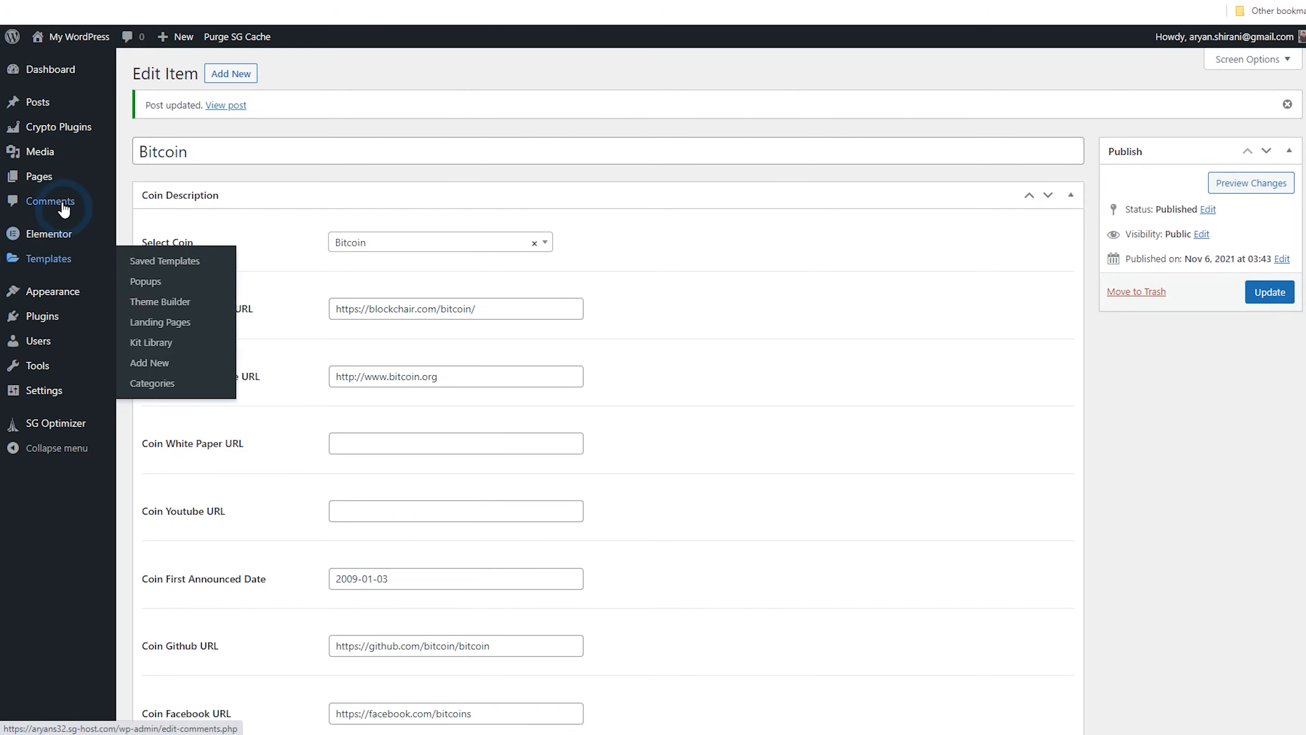
mouse_move(62, 185)
left_click(185, 181)
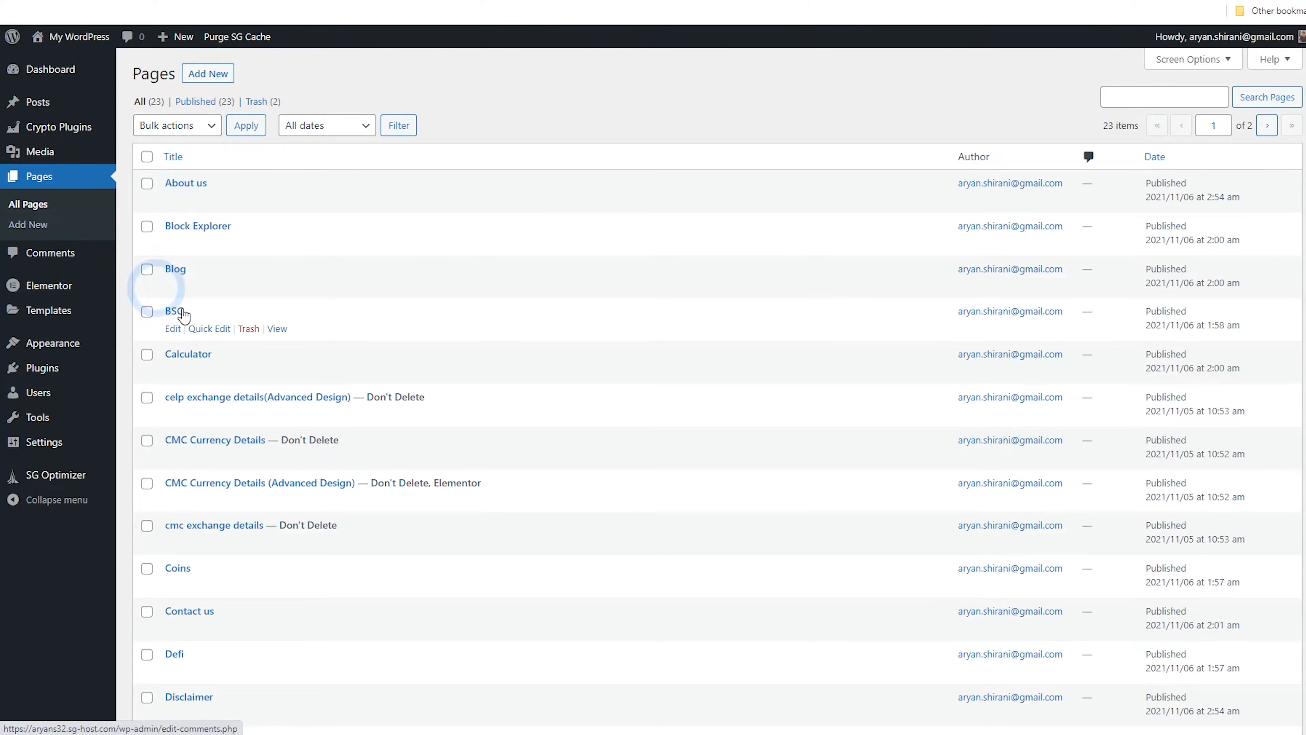
scroll(151, 280, "down", 3)
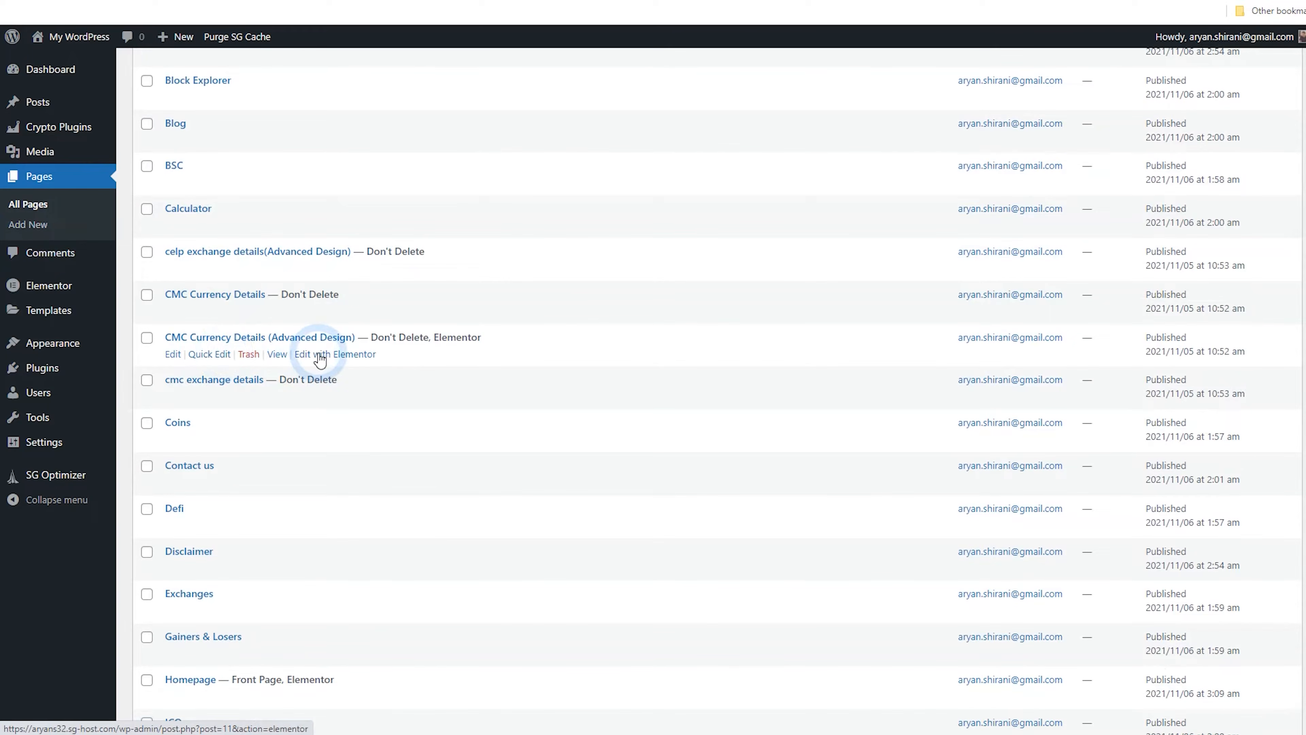
left_click(350, 354)
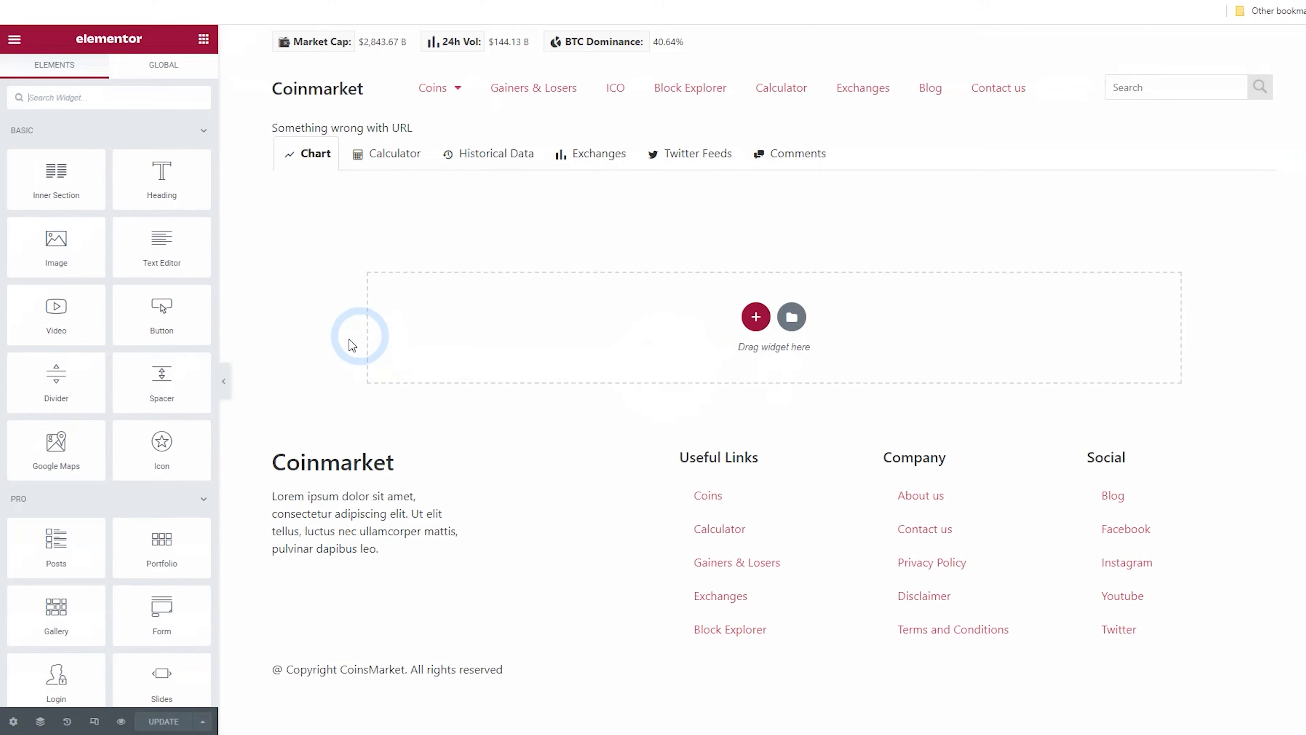
left_click(21, 723)
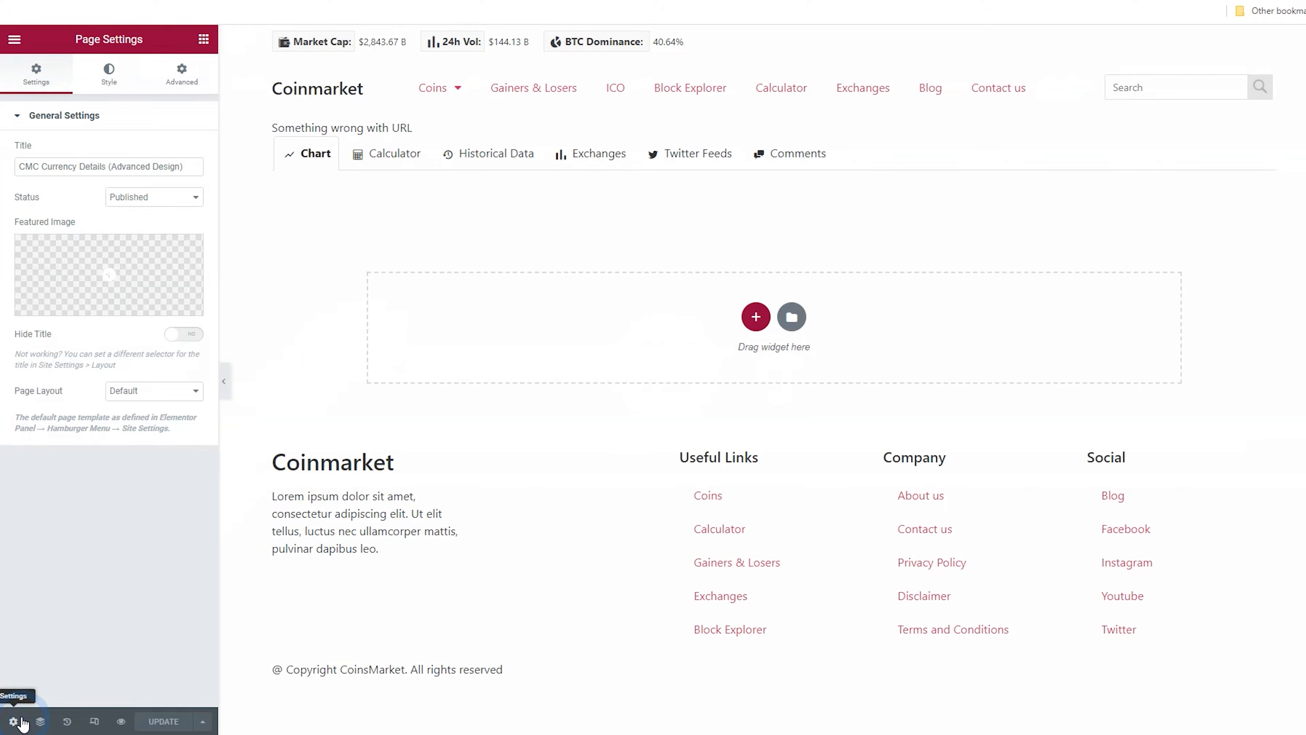
left_click(181, 340)
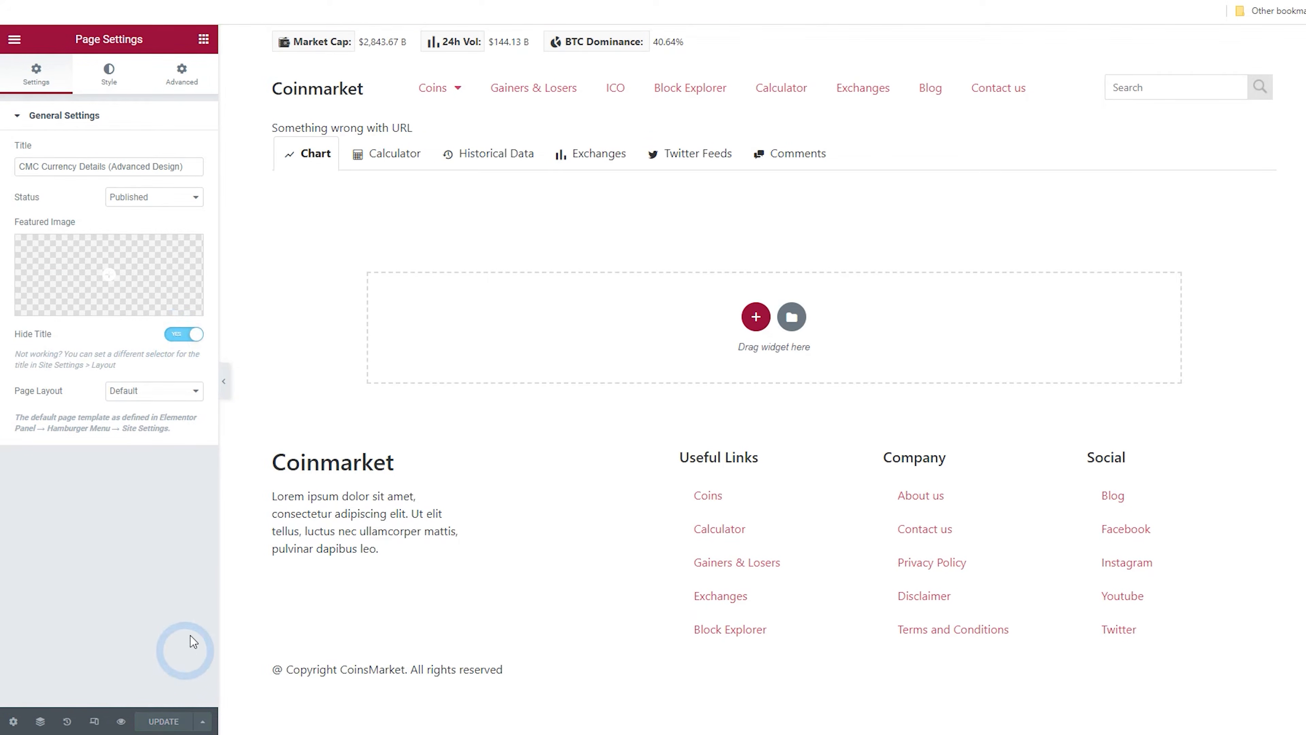
Reload the Bitcoin coin page, then return to the site homepage
left_click(393, 0)
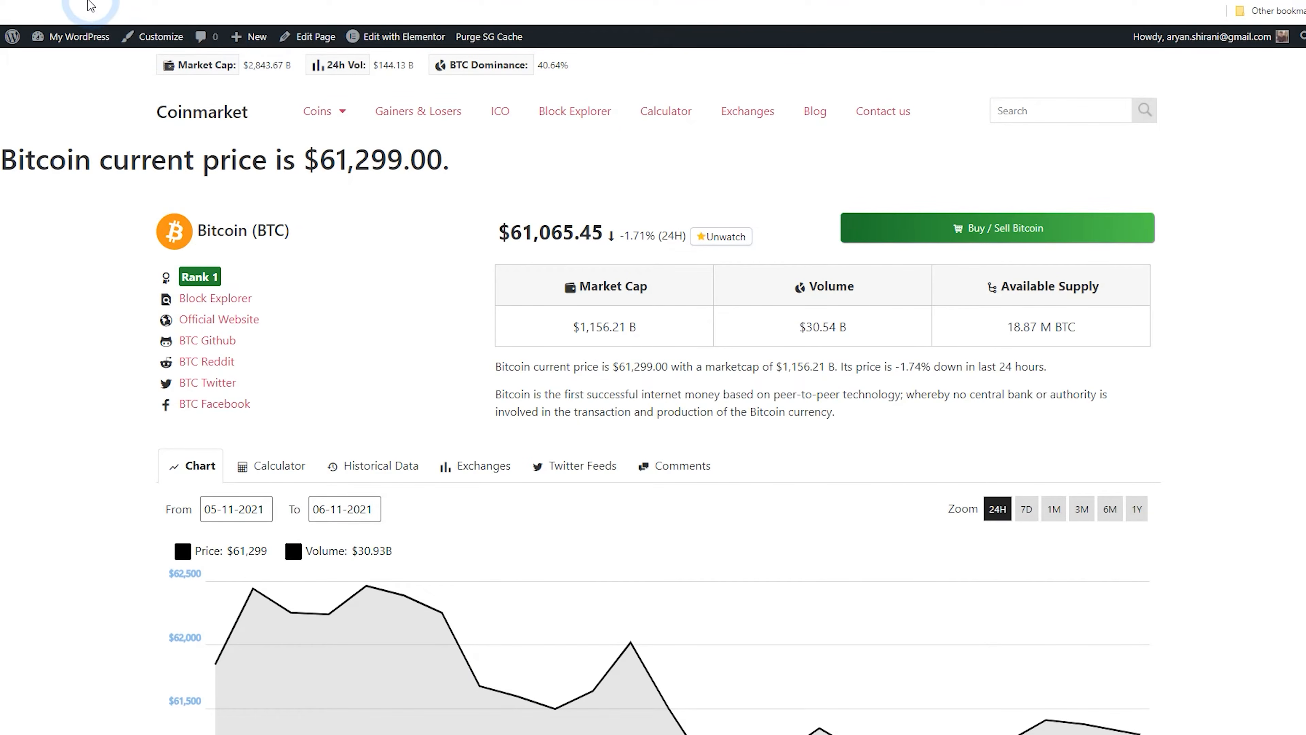
key("F5")
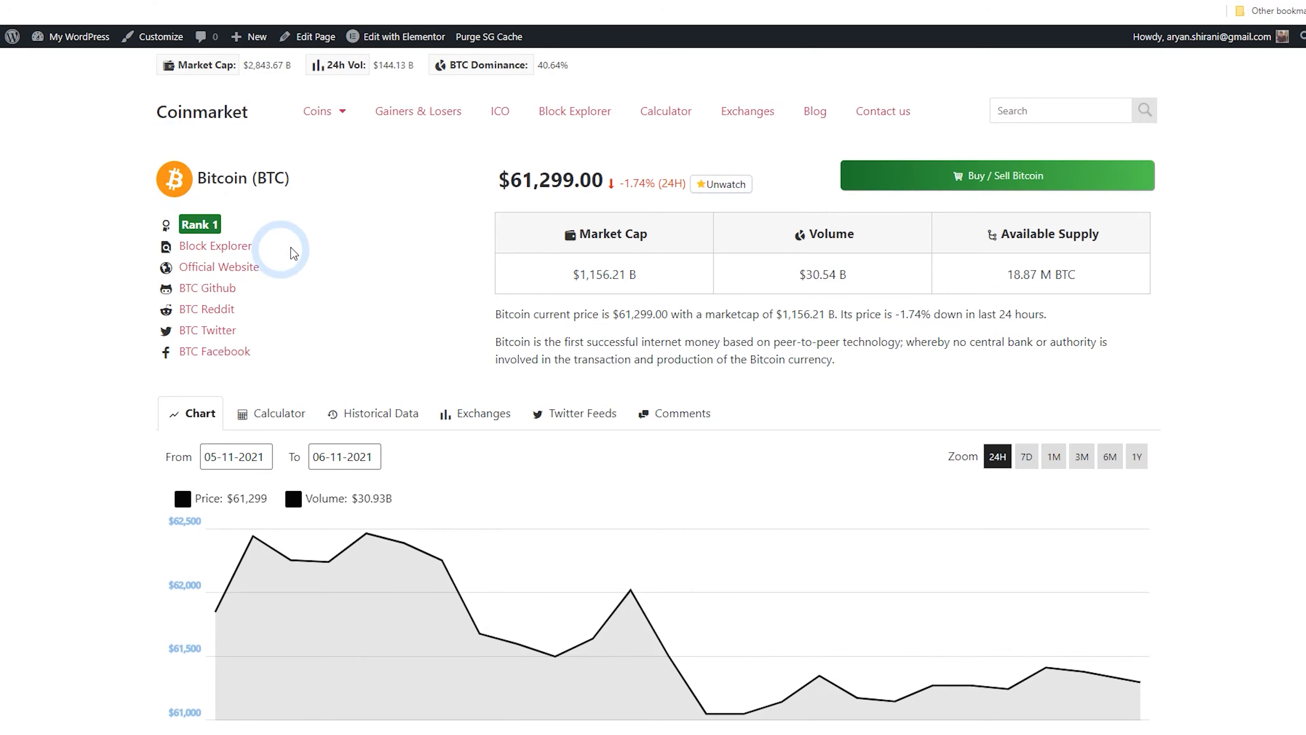
left_click(220, 121)
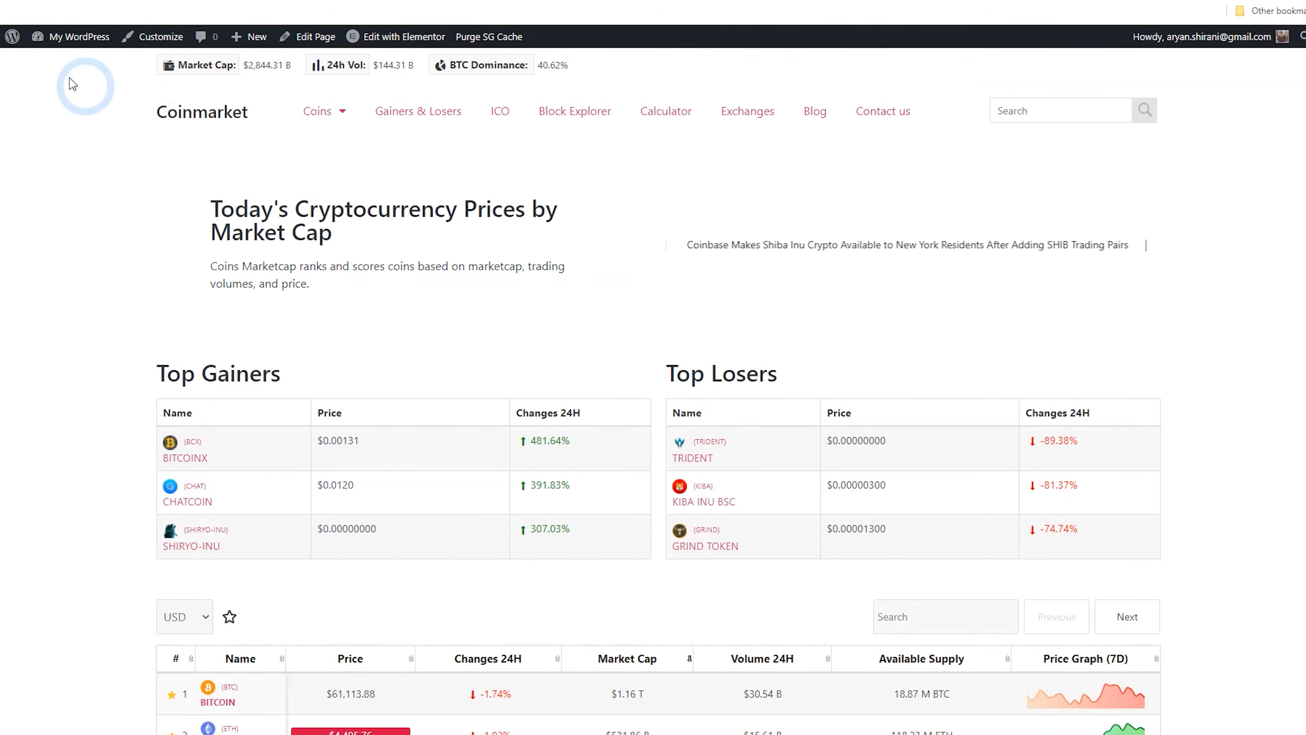
Open the Elementor Footer #65 template from the Theme Builder for editing
right_click(14, 47)
left_click(14, 47)
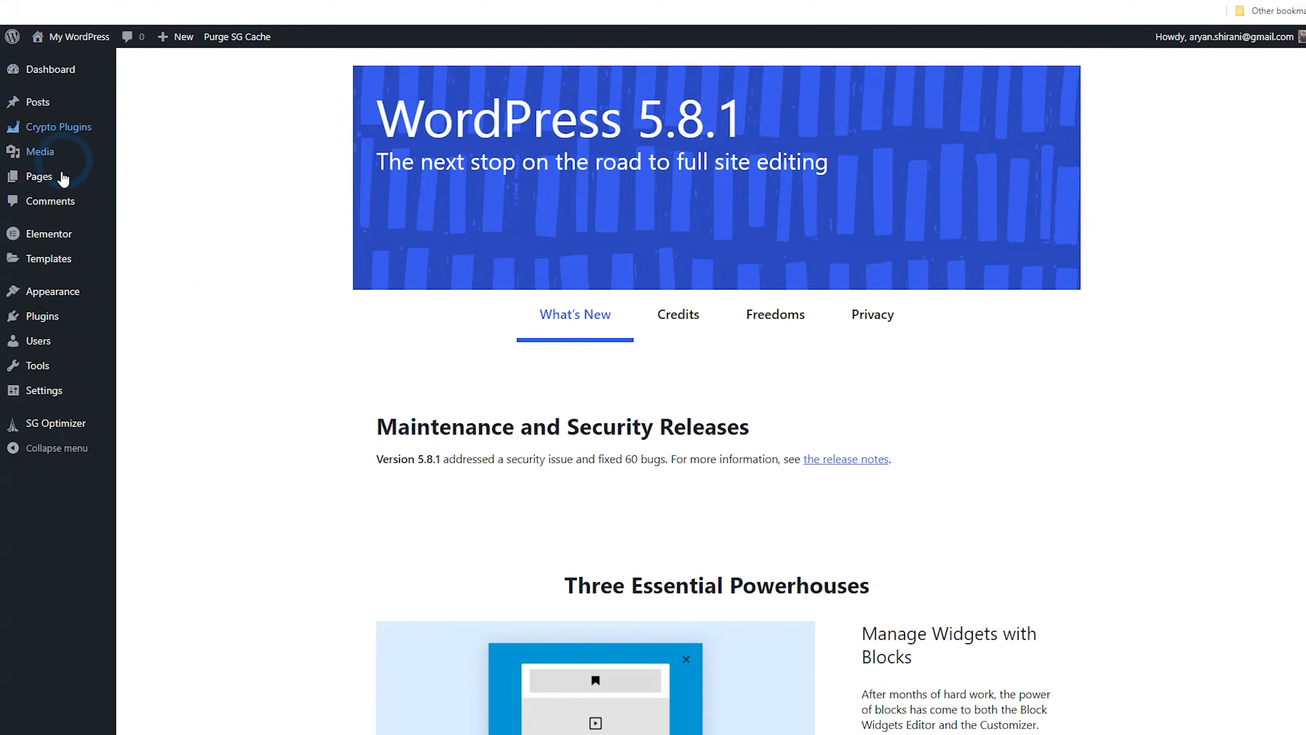
mouse_move(105, 262)
left_click(177, 292)
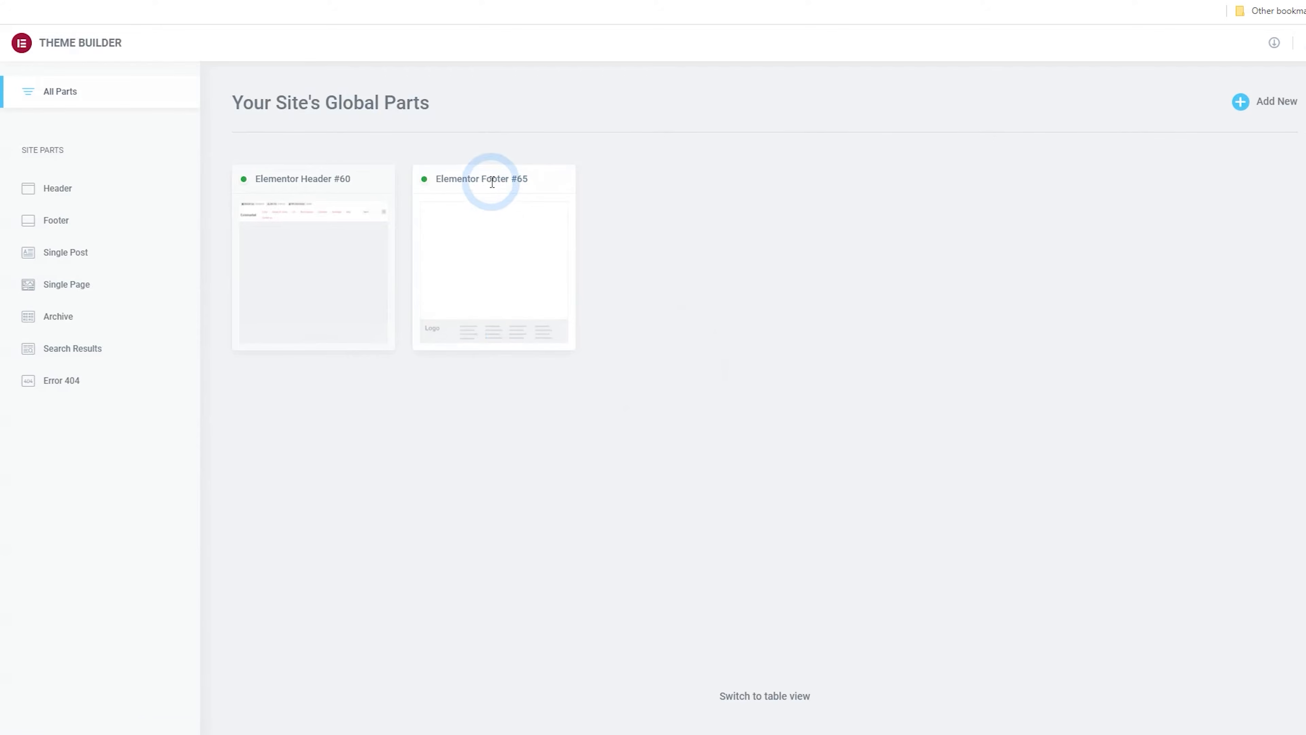
left_click(488, 268)
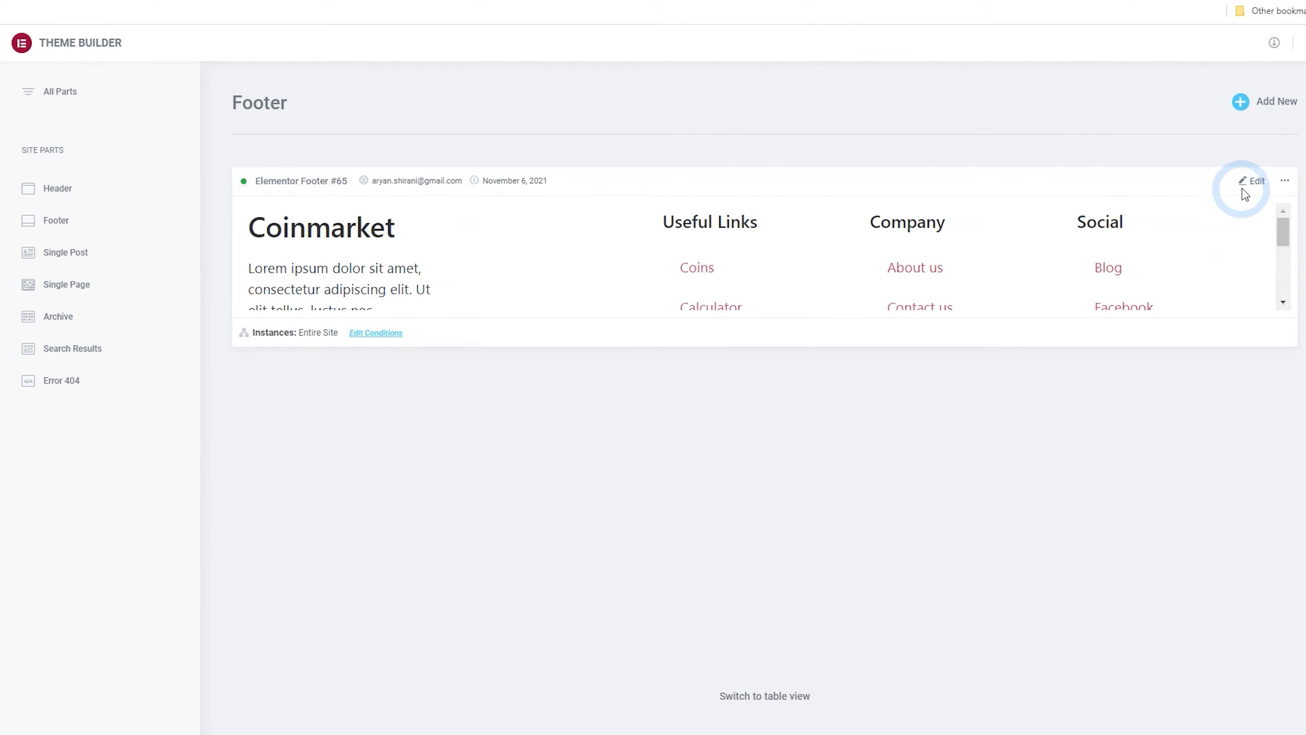
left_click(1253, 180)
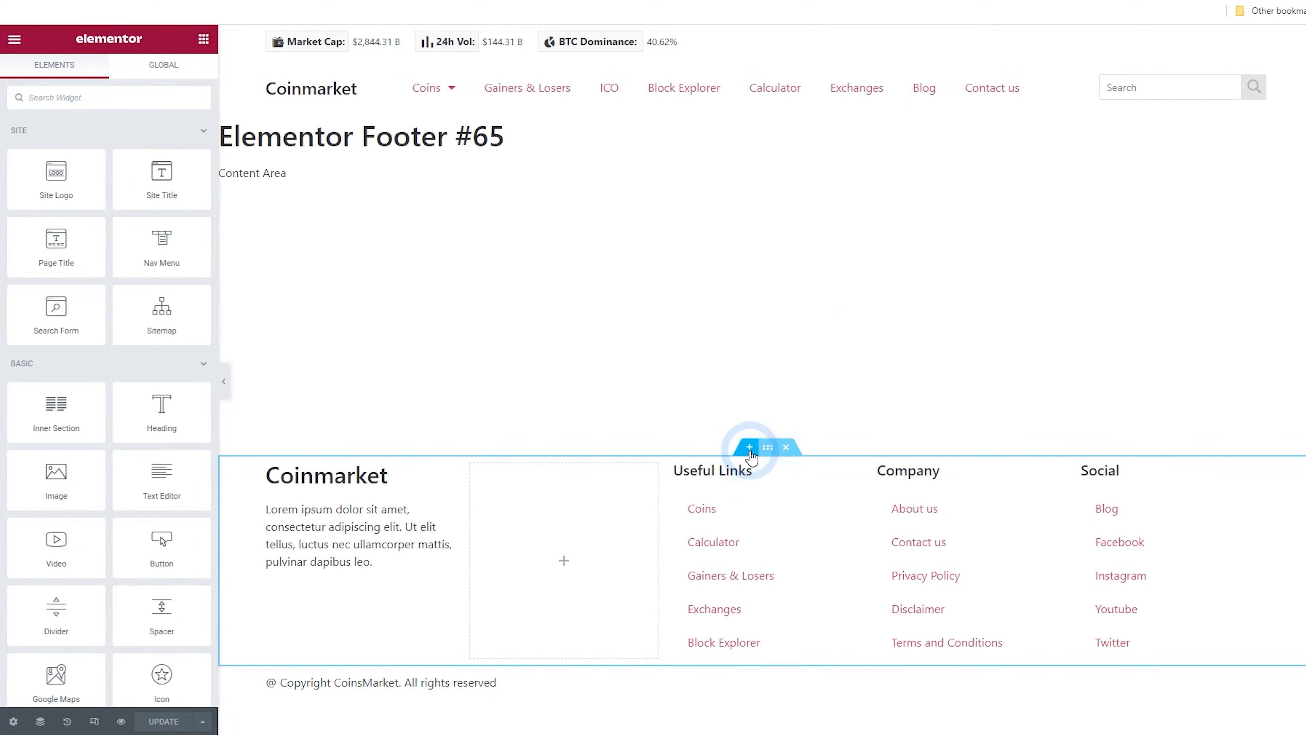
Add a one-column section above the footer content and set its content width to Full Width
left_click(750, 449)
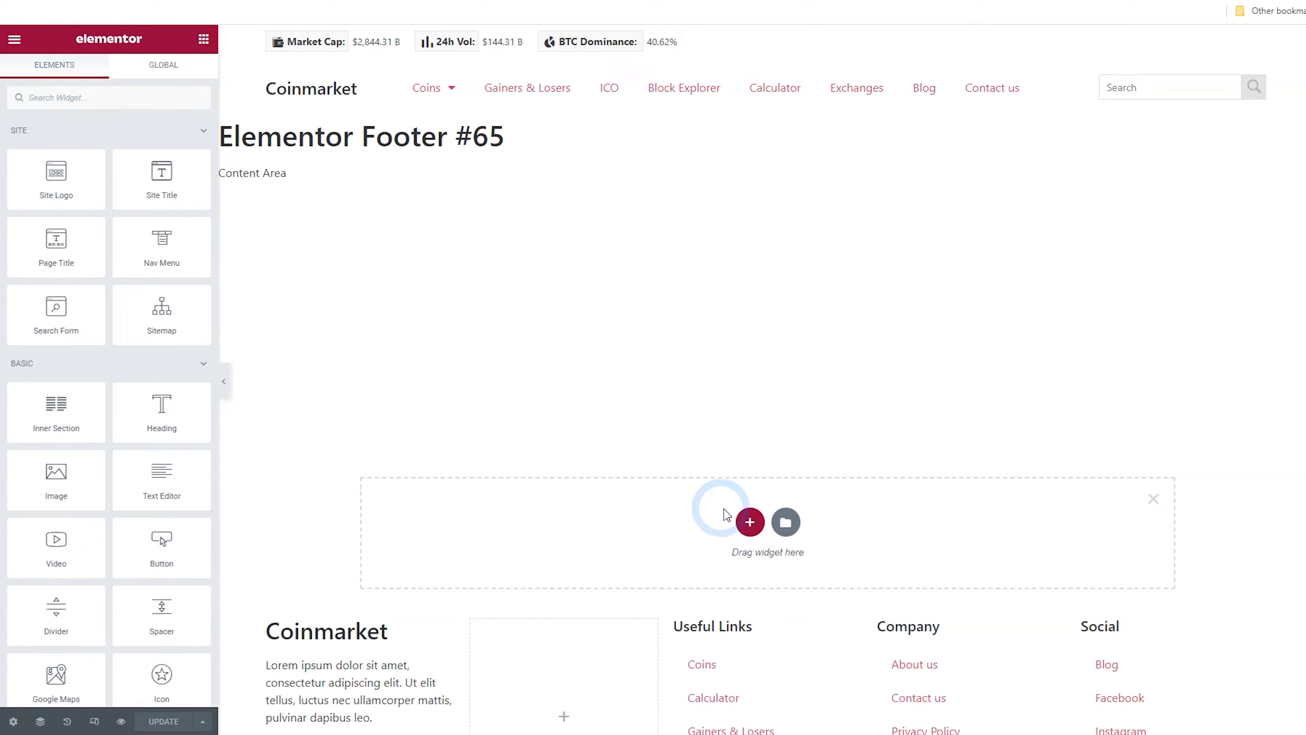
left_click(750, 522)
scroll(720, 489, "down", 2)
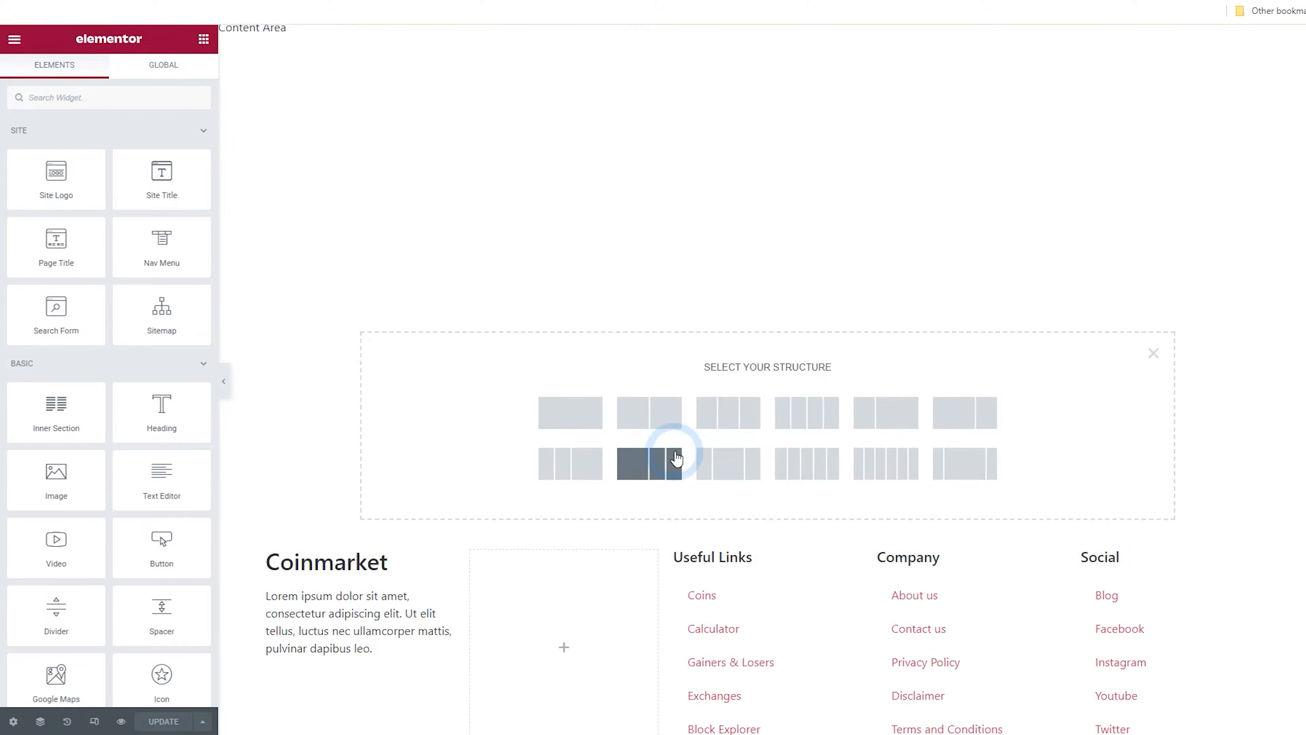
left_click(582, 427)
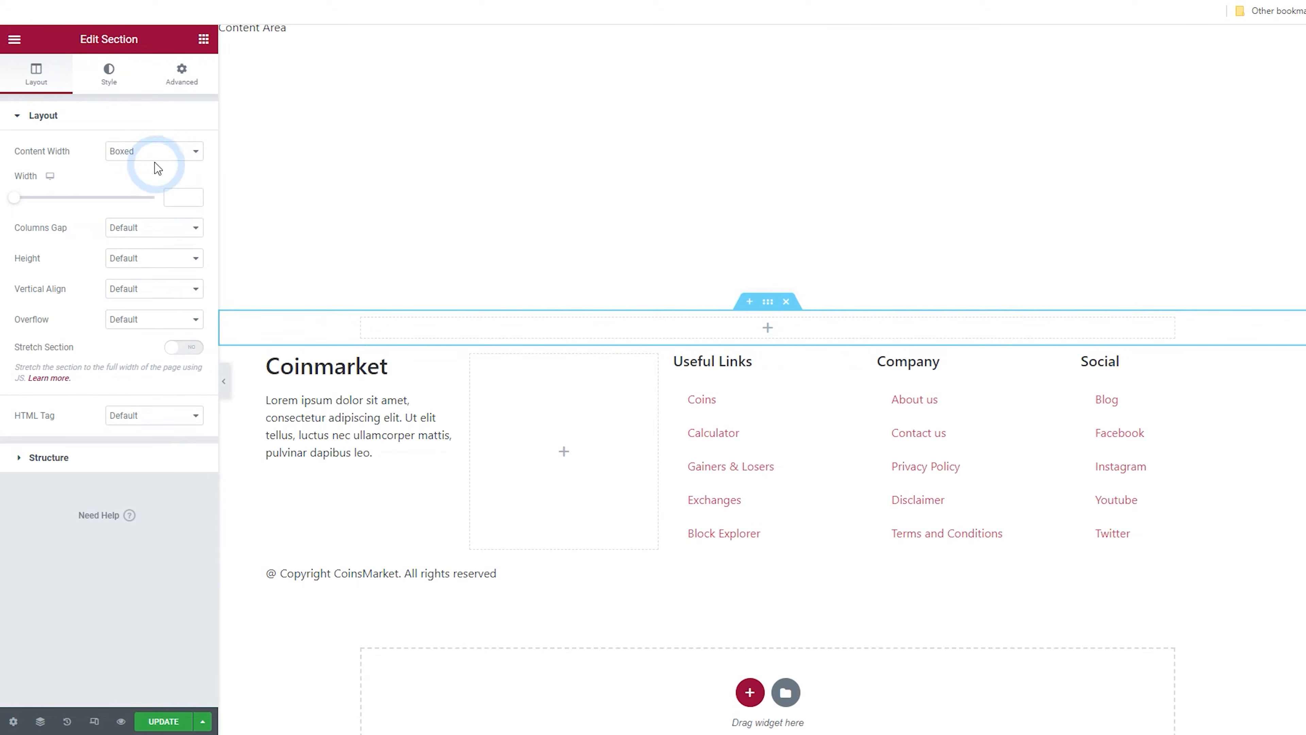
left_click(147, 155)
left_click(152, 177)
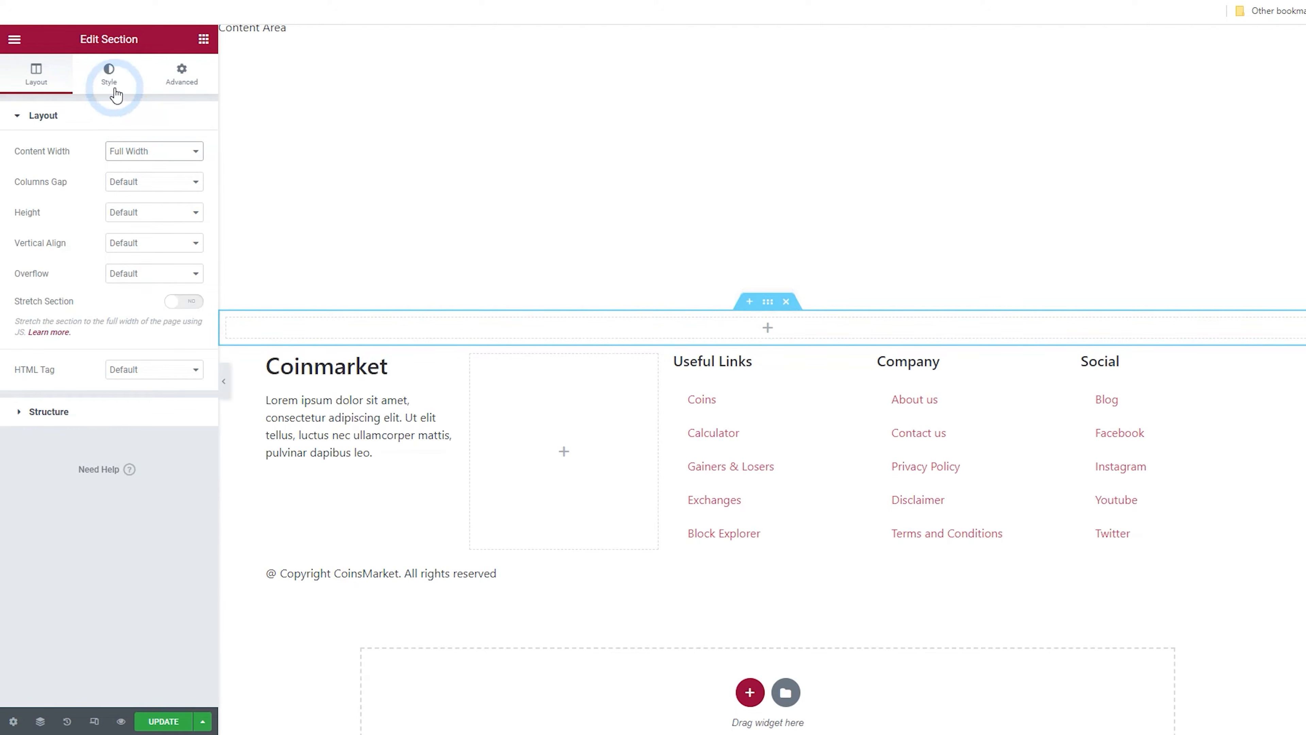
Give the new section a classic background colour #EFF2F5 and save that colour as a new global colour
left_click(111, 83)
left_click(135, 186)
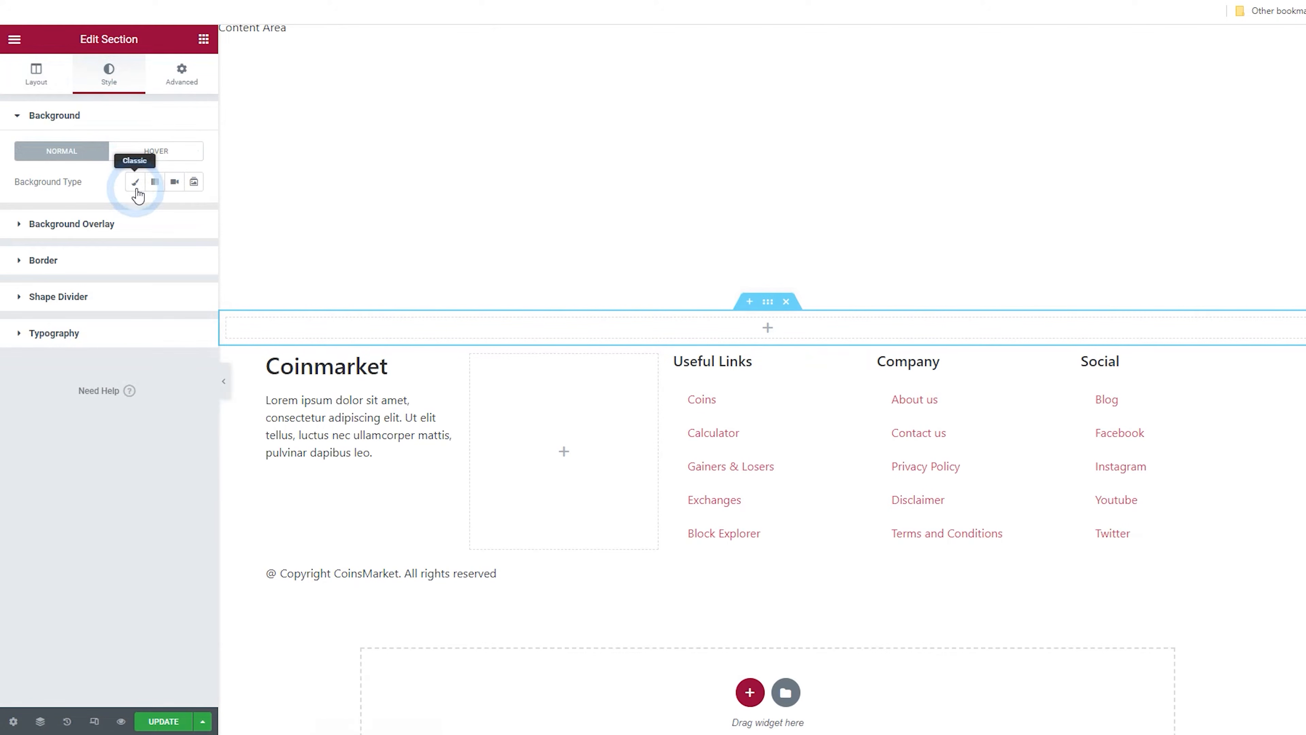
left_click(183, 215)
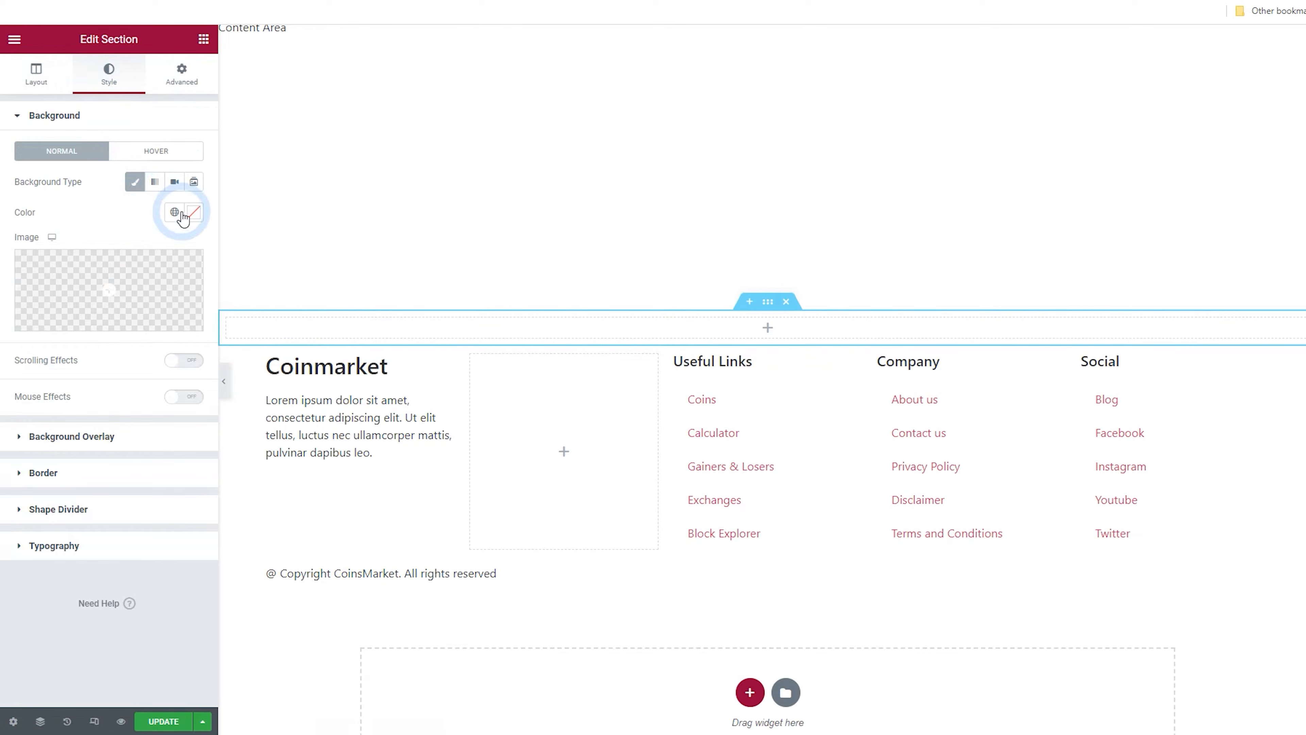
left_click(99, 434)
left_click_drag(89, 434, 38, 437)
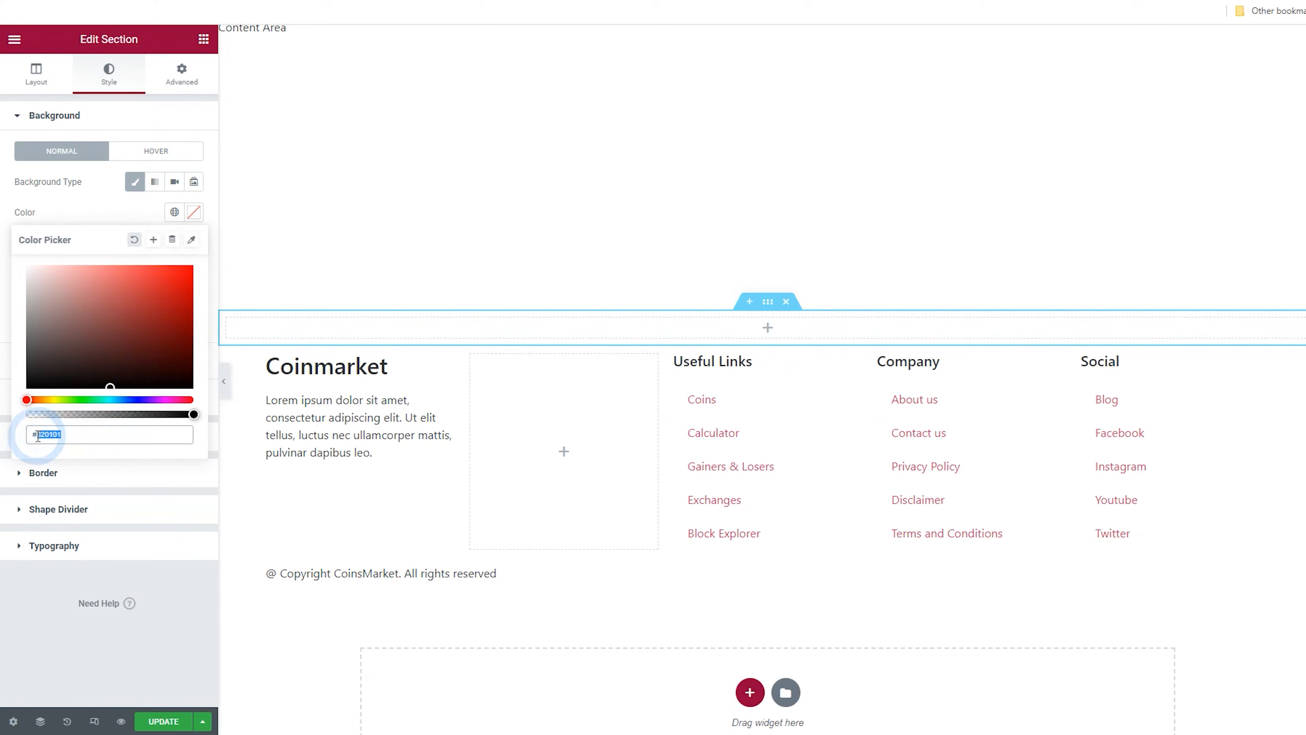
right_click(42, 435)
left_click(108, 505)
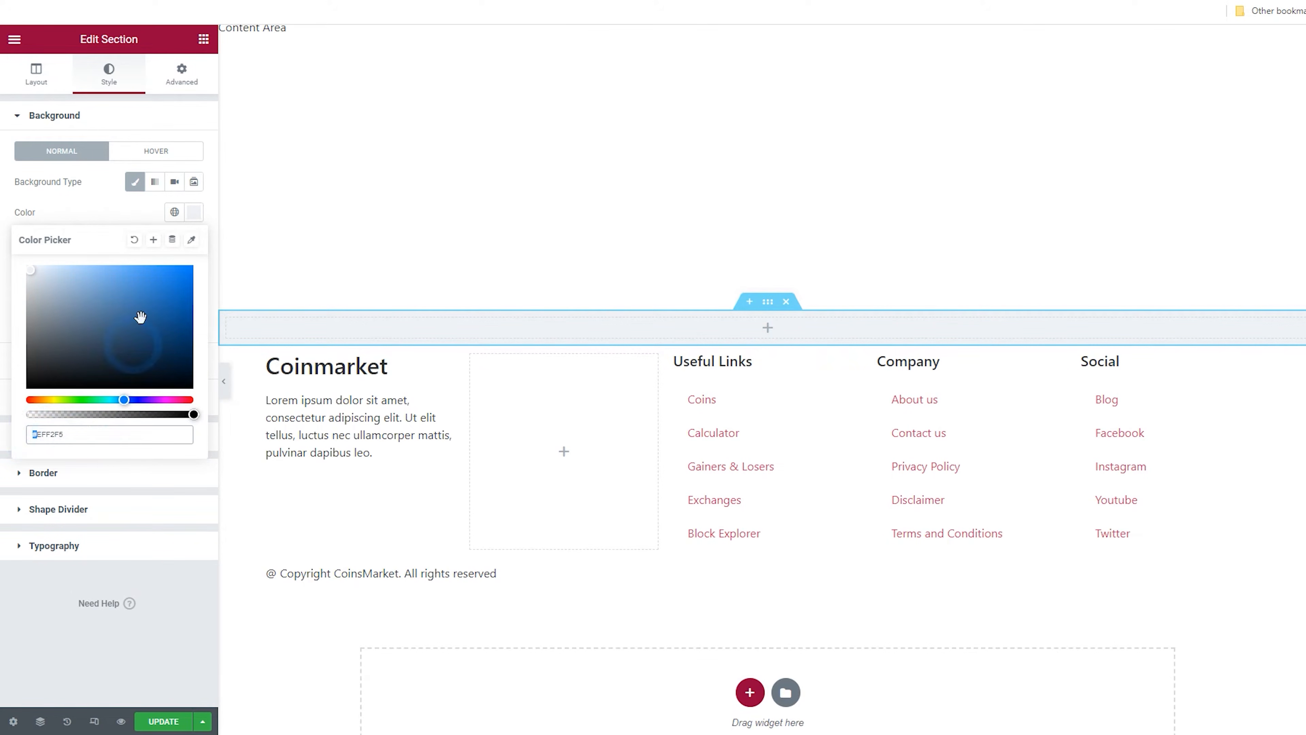
left_click(149, 246)
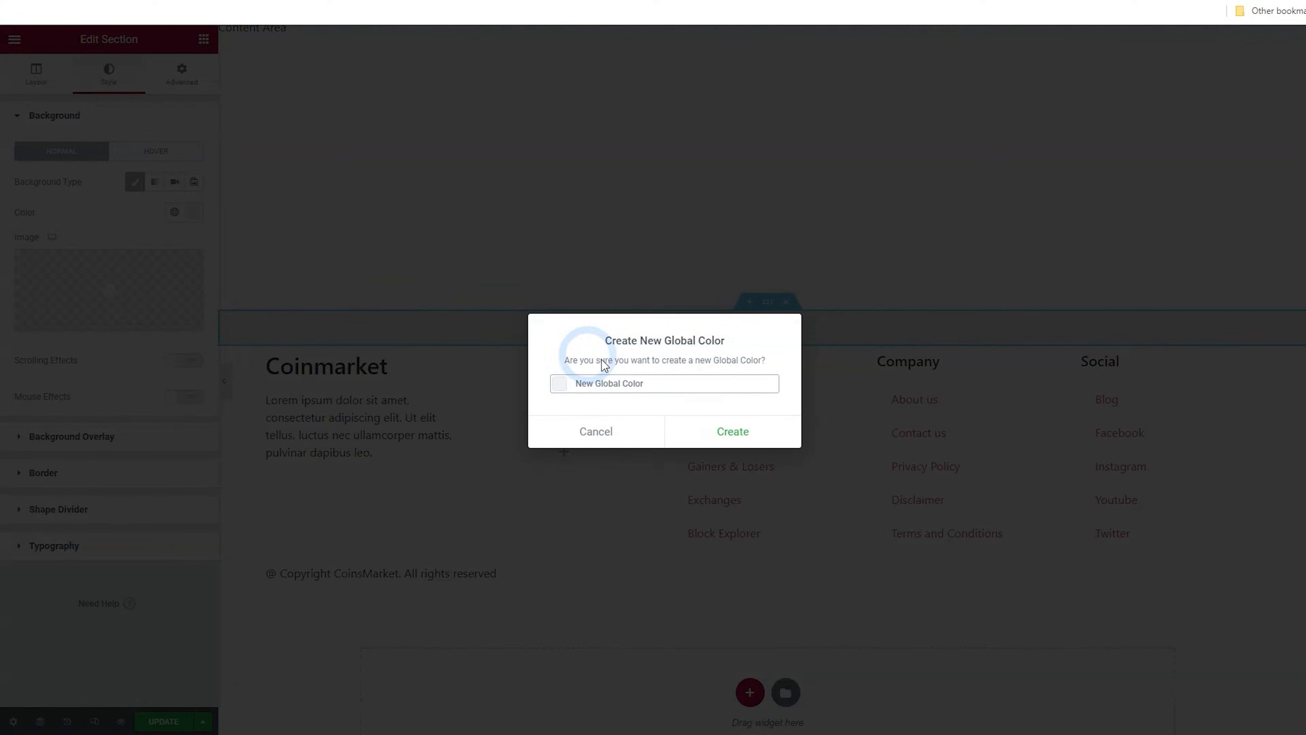
left_click_drag(665, 380, 560, 384)
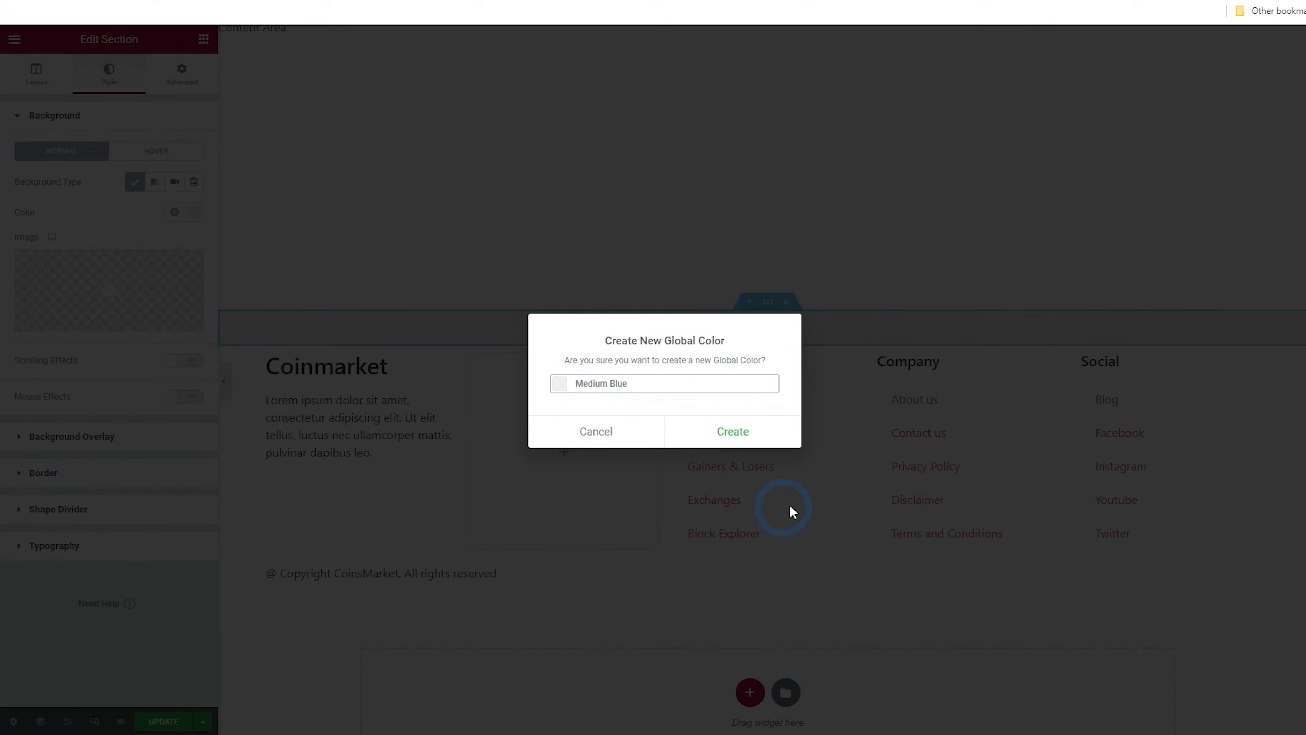
left_click(740, 439)
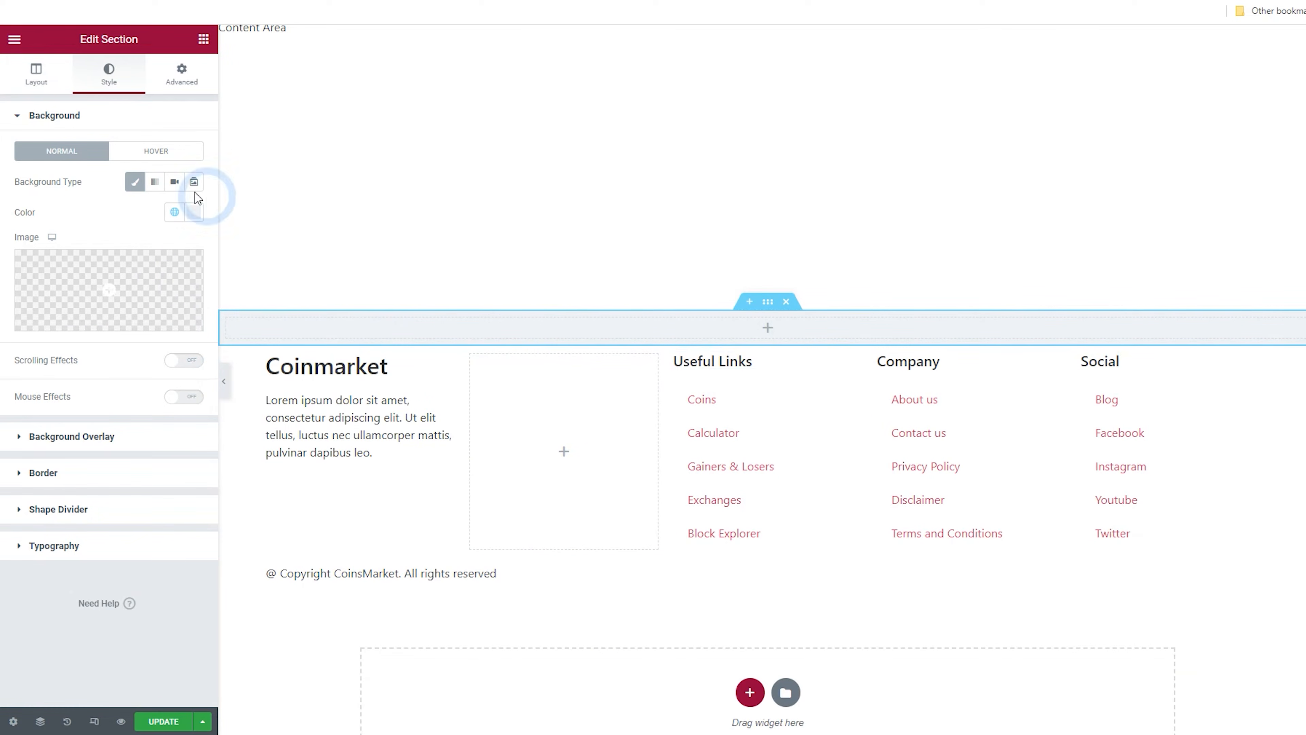
Search the widgets for form and add a Form widget into the new section
left_click(203, 43)
left_click(126, 98)
type("f")
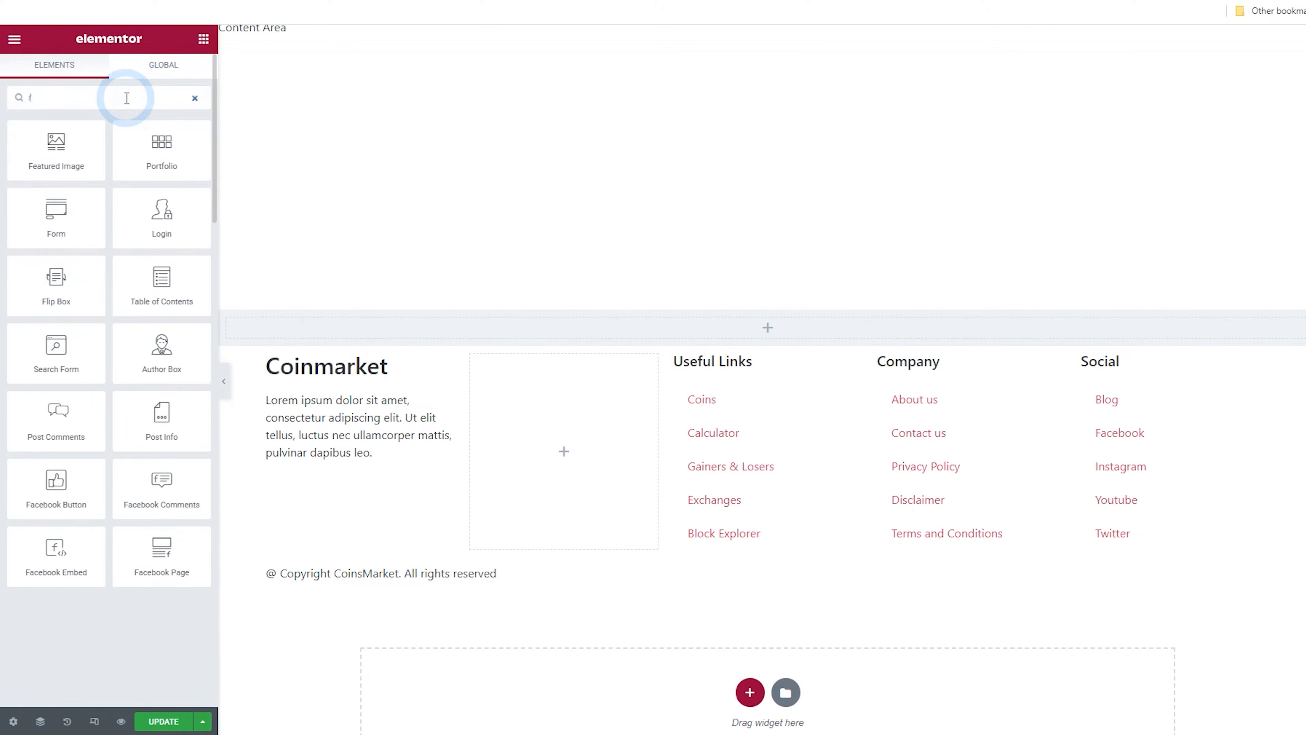
type("orm")
left_click_drag(48, 137, 717, 335)
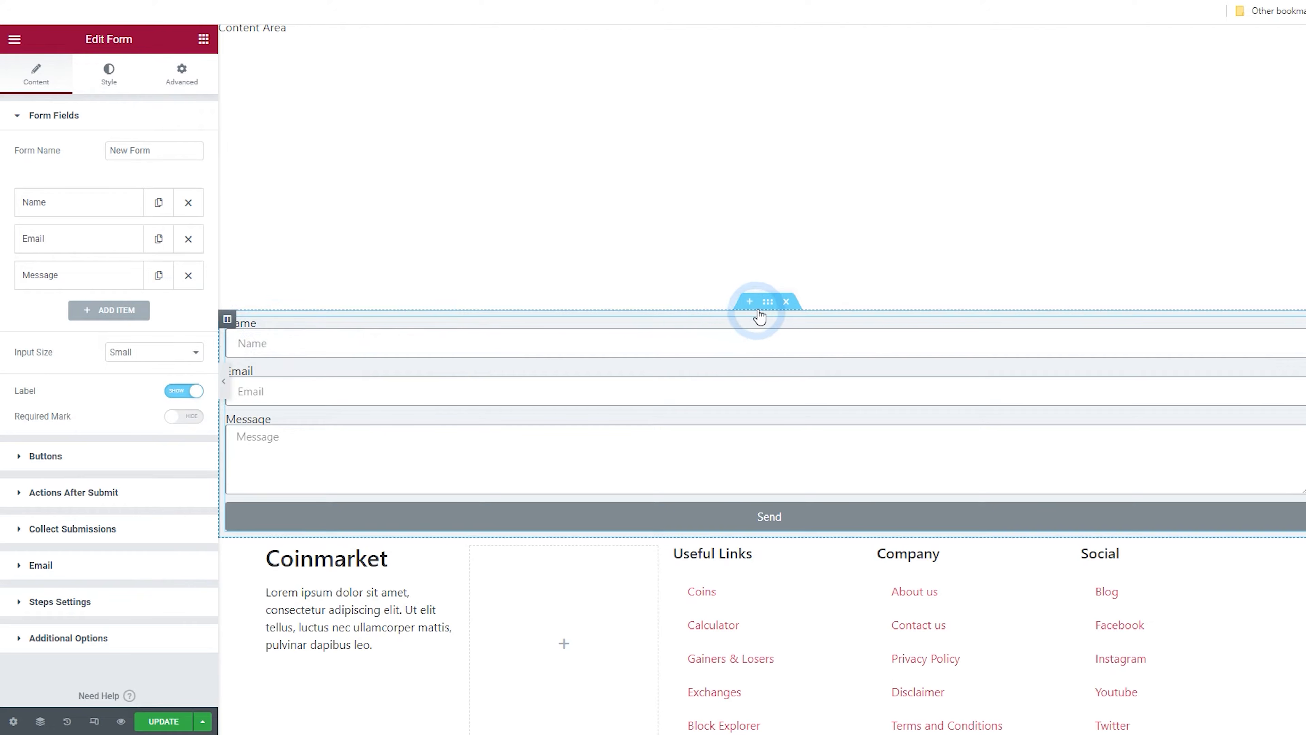
Switch the section's content width to Boxed and set its width to about 528
left_click(768, 304)
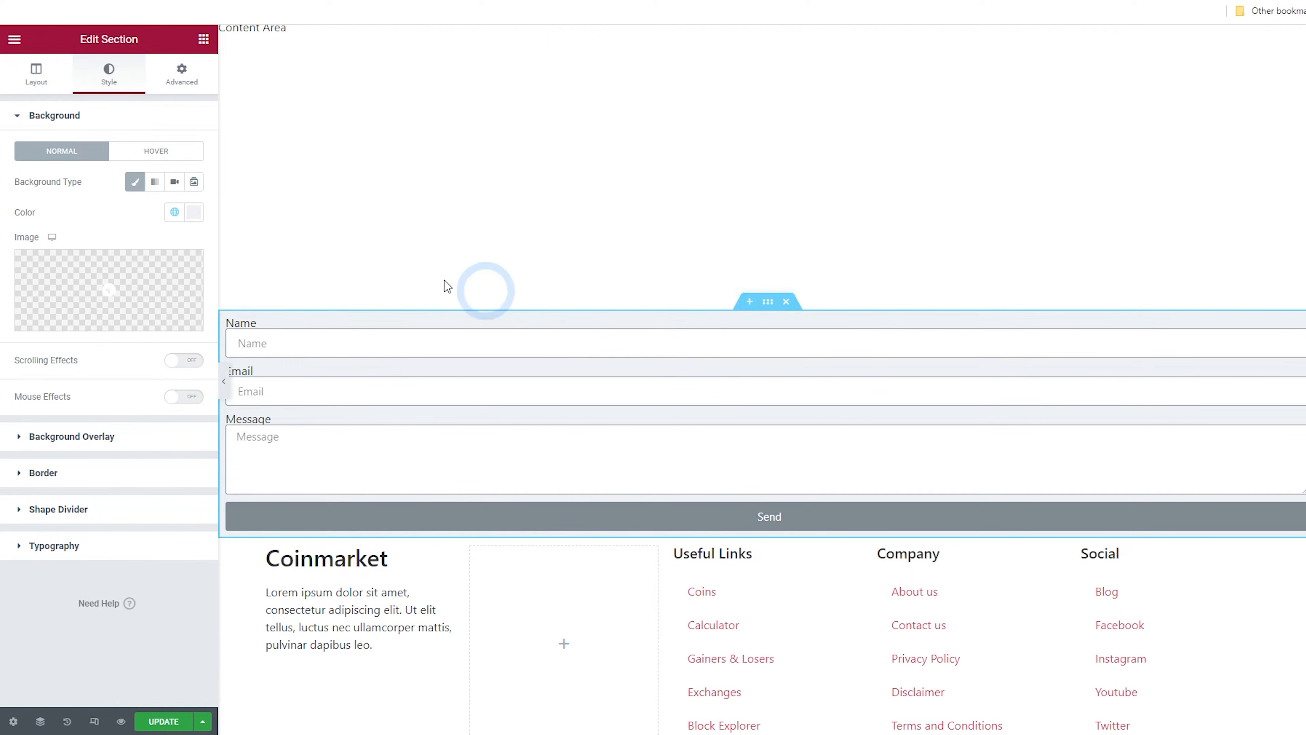
left_click(50, 79)
left_click(135, 150)
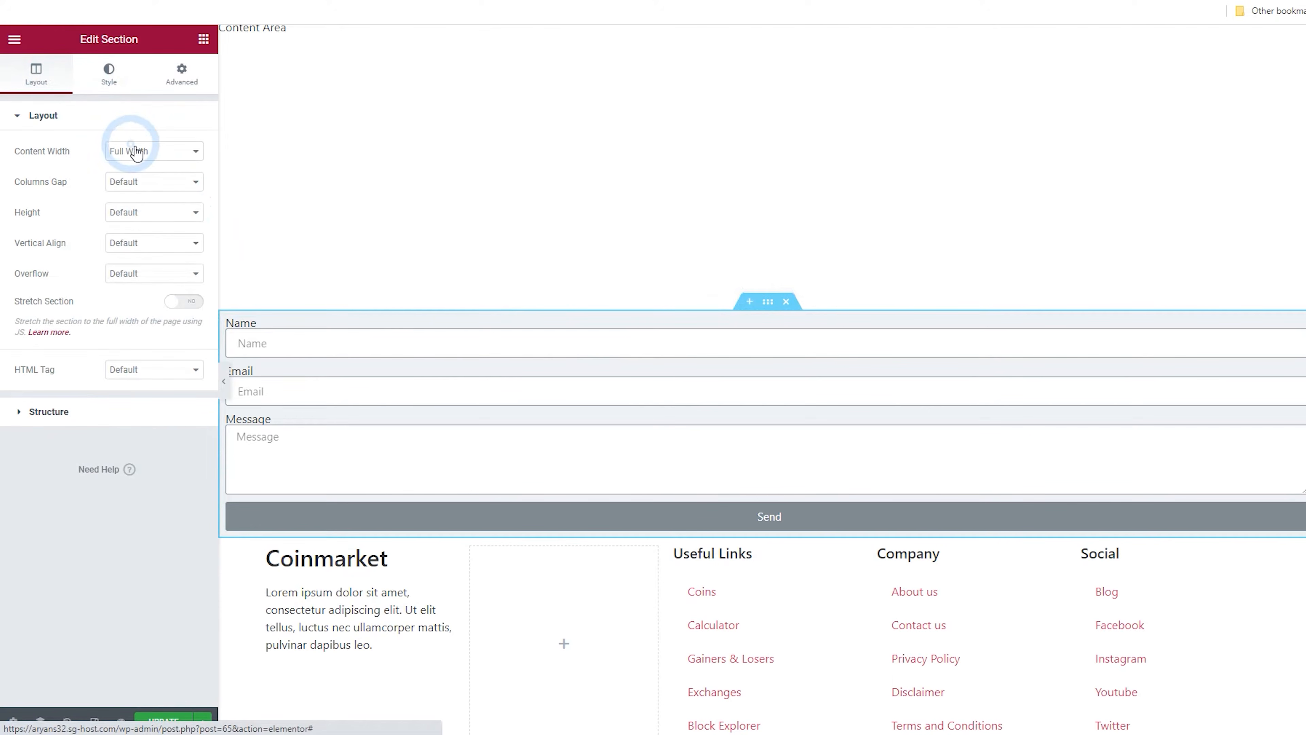
left_click(146, 167)
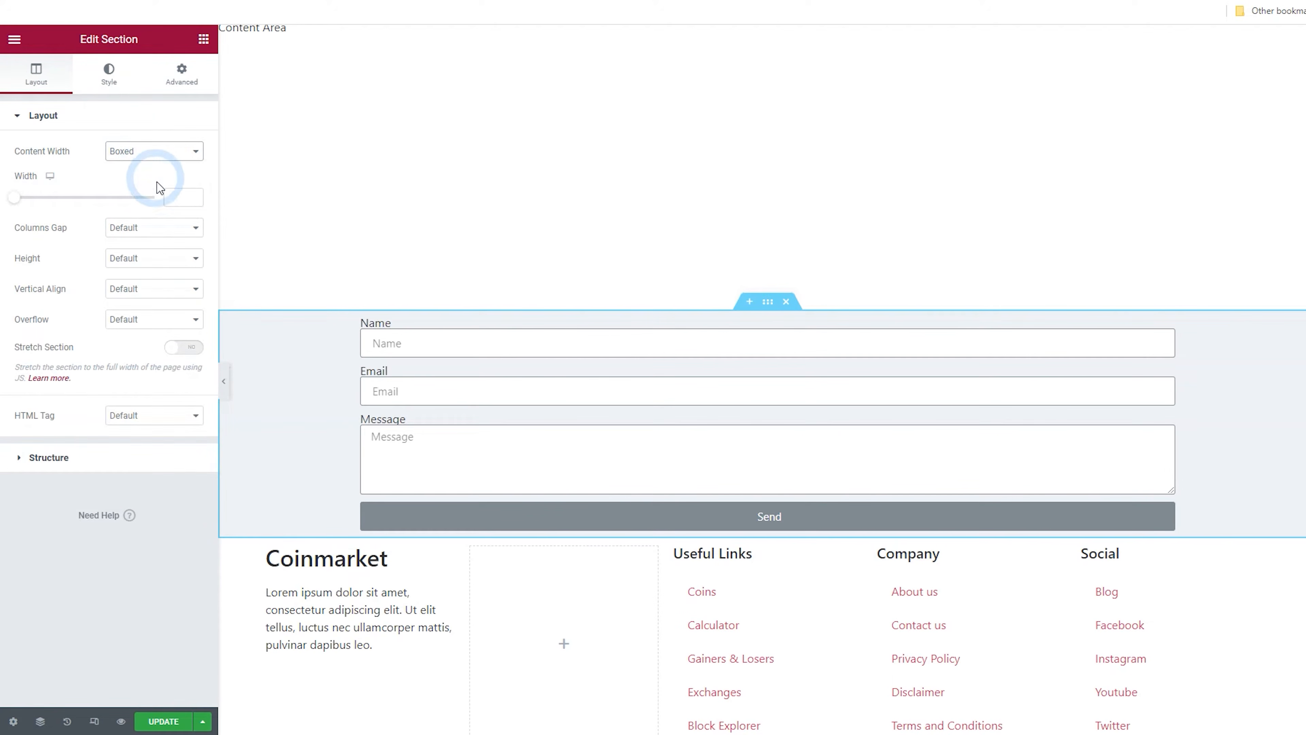
mouse_move(20, 205)
left_mouse_down()
mouse_move(41, 200)
mouse_move(22, 207)
left_mouse_up()
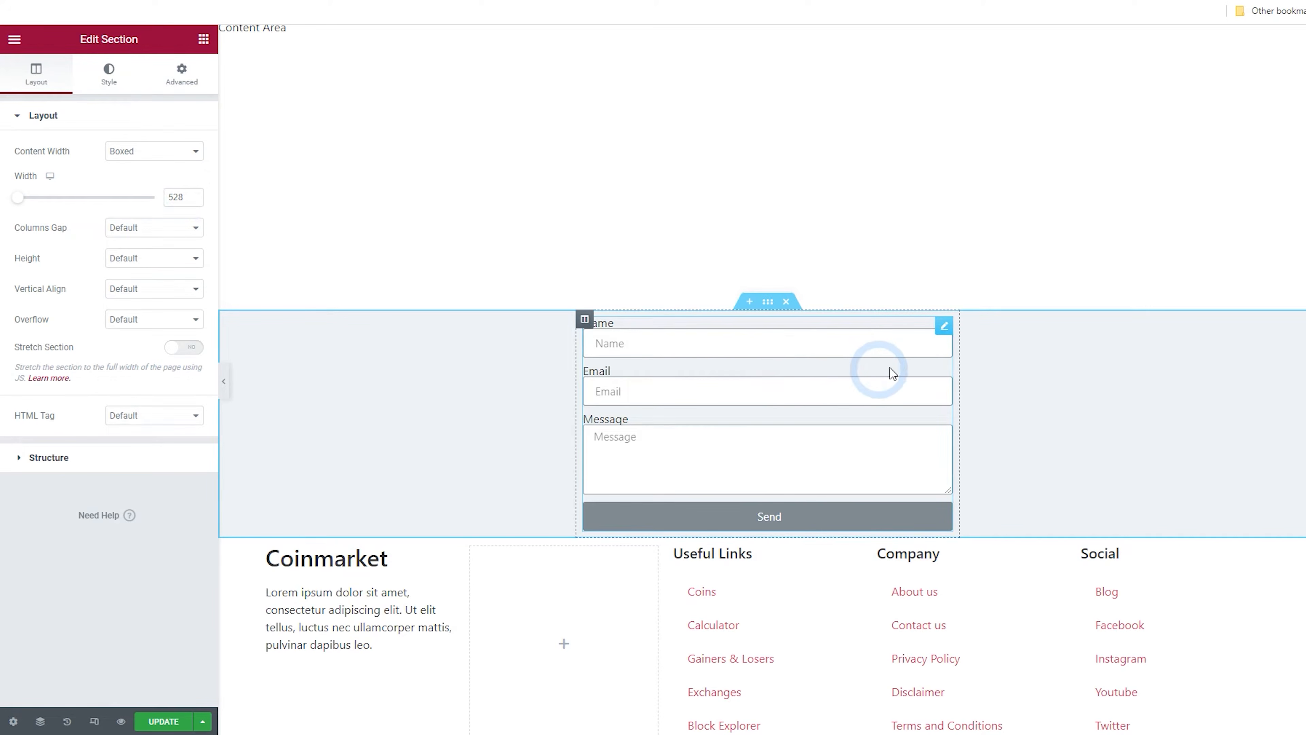
Remove the Message and Name fields from the form, keeping only Email
left_click(944, 325)
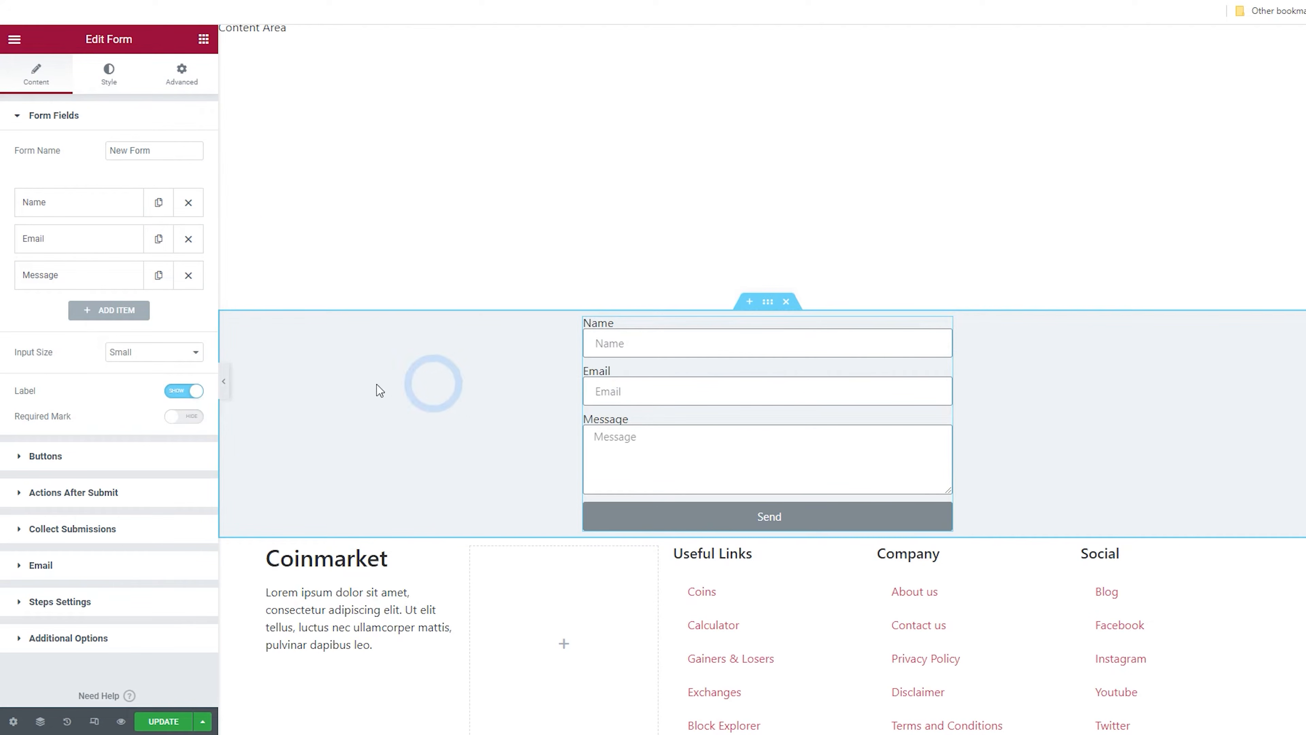
left_click(188, 276)
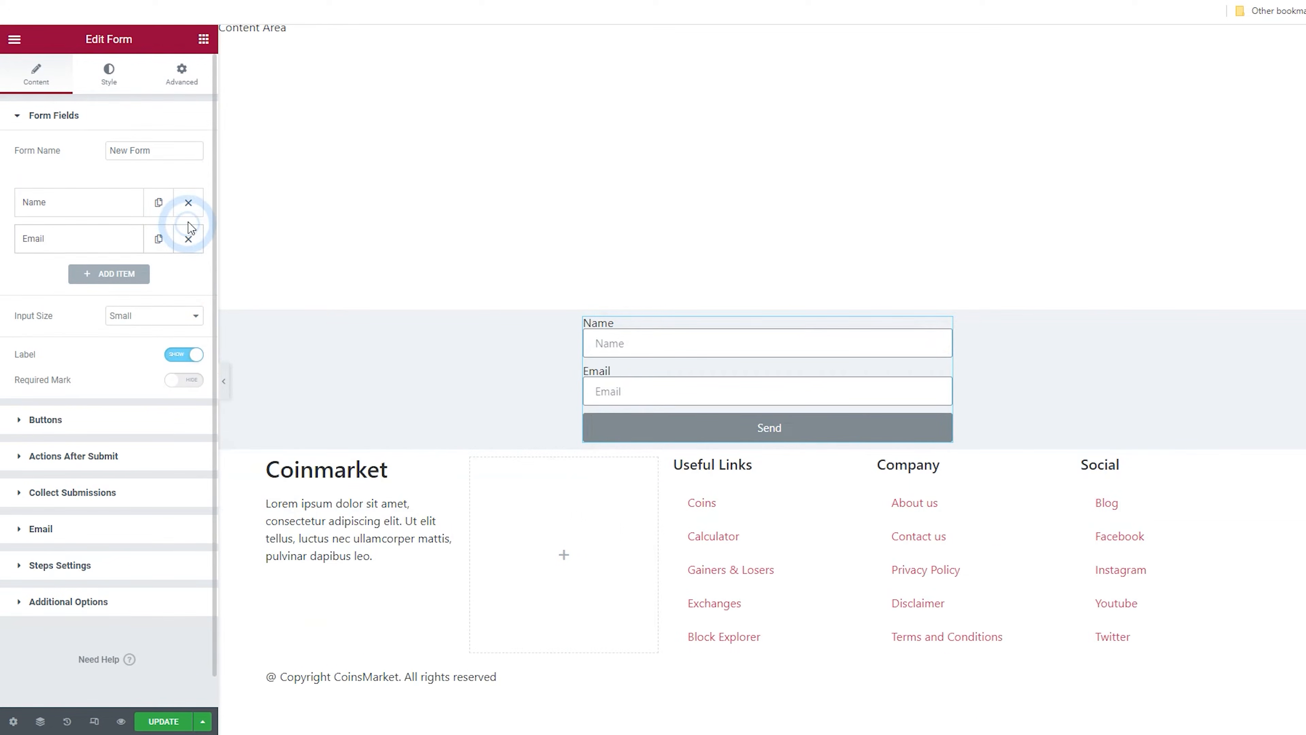
left_click(189, 206)
left_click(640, 344)
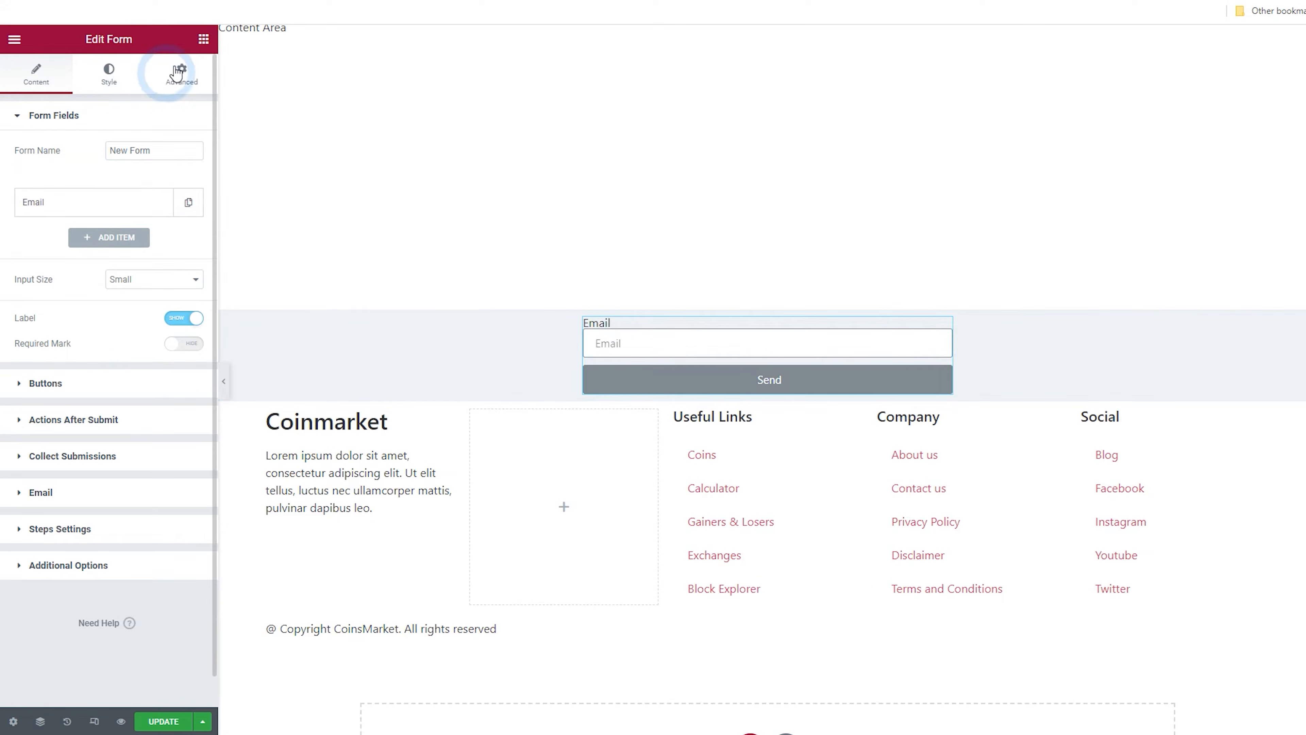
Add a Heading widget above the form and change its title to Newsletter
left_click(204, 42)
left_click_drag(161, 396, 610, 330)
left_click_drag(108, 181, 2, 178)
type("Newsletter")
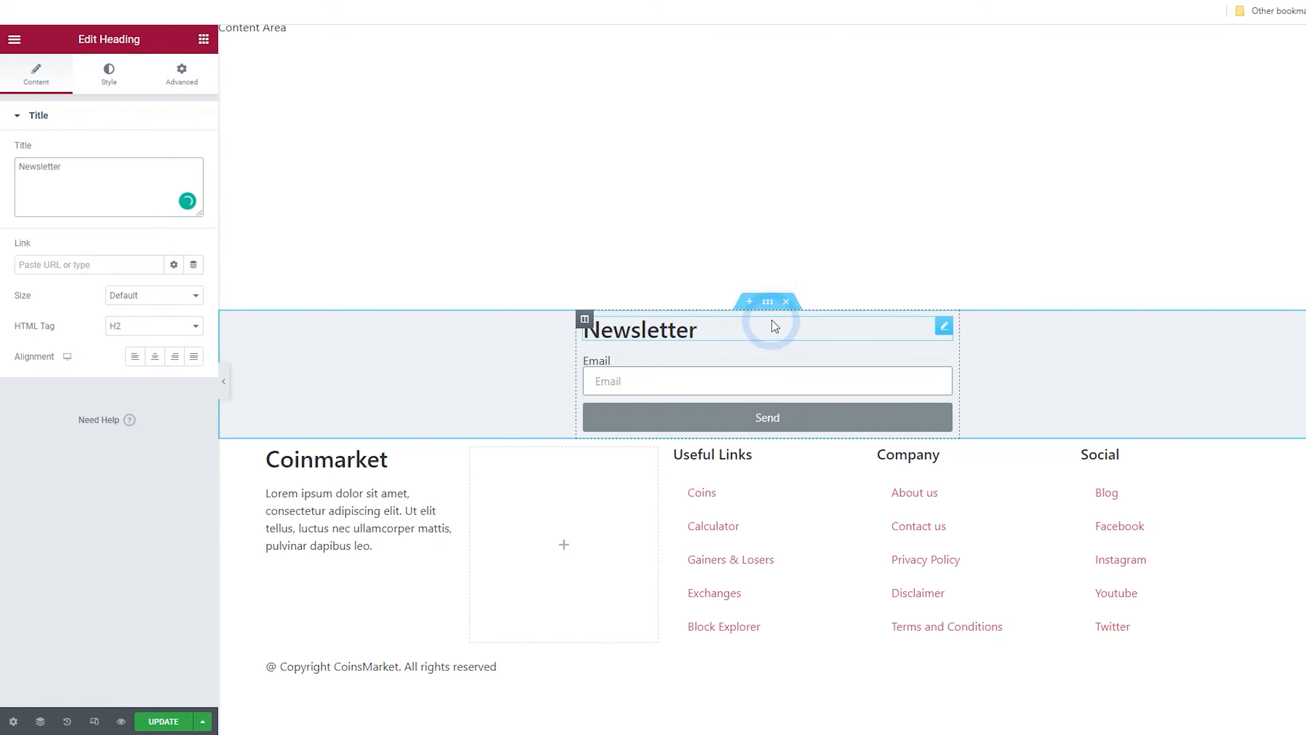
Set the section's height to Min Height with a minimum height of about 296 px
left_click(768, 307)
left_click(155, 259)
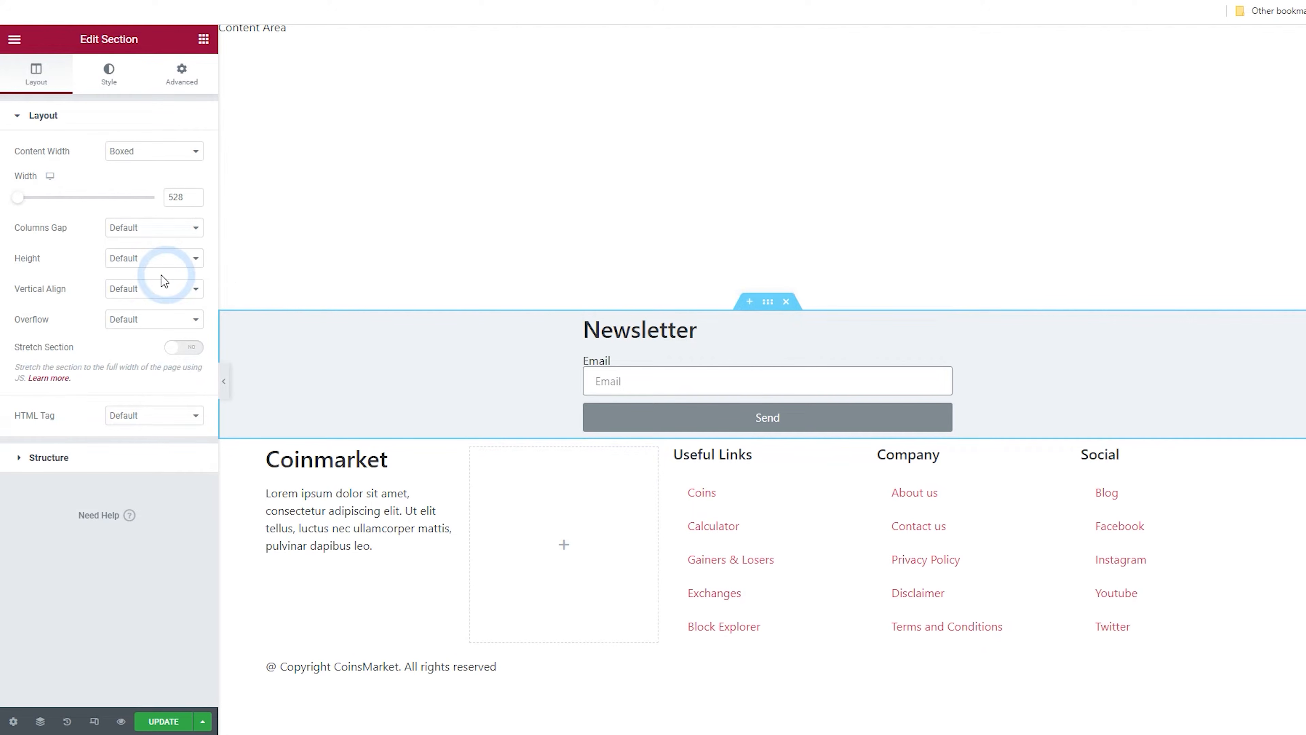
left_click(145, 298)
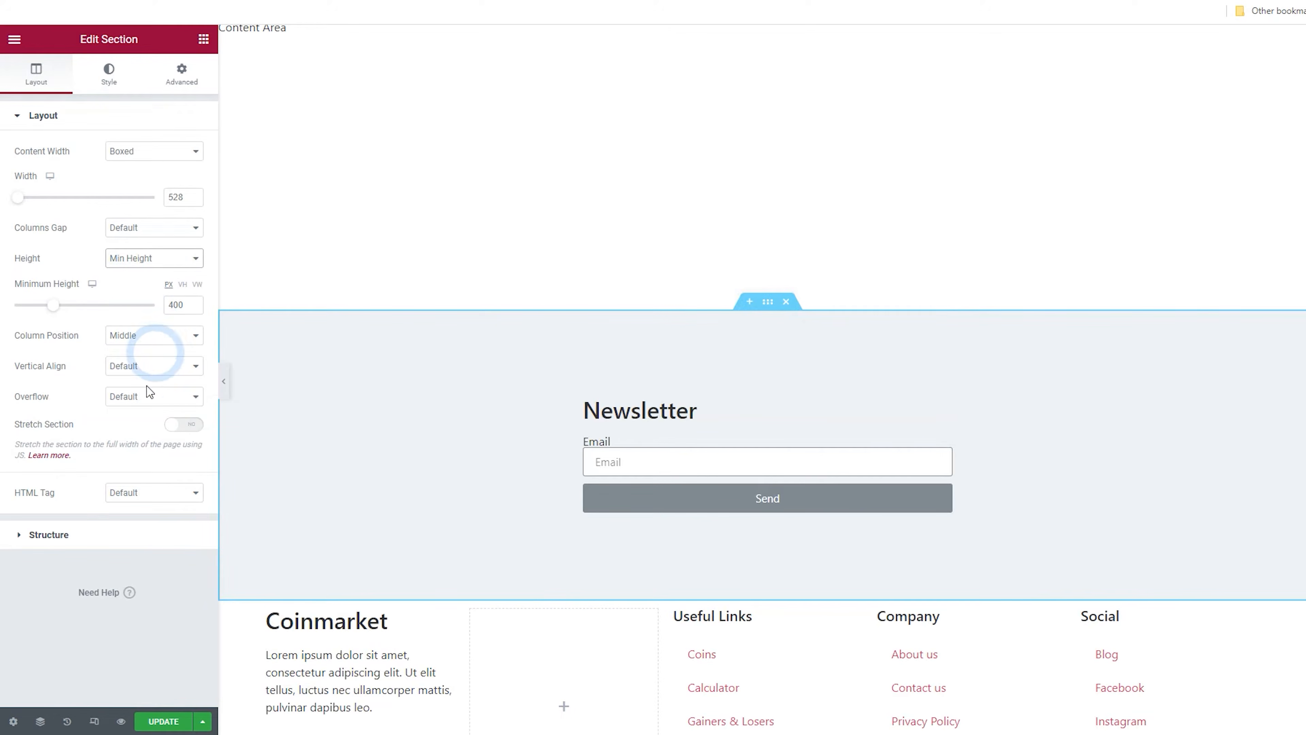
left_click(55, 307)
mouse_move(57, 312)
left_mouse_down()
mouse_move(41, 309)
mouse_move(50, 317)
left_mouse_up()
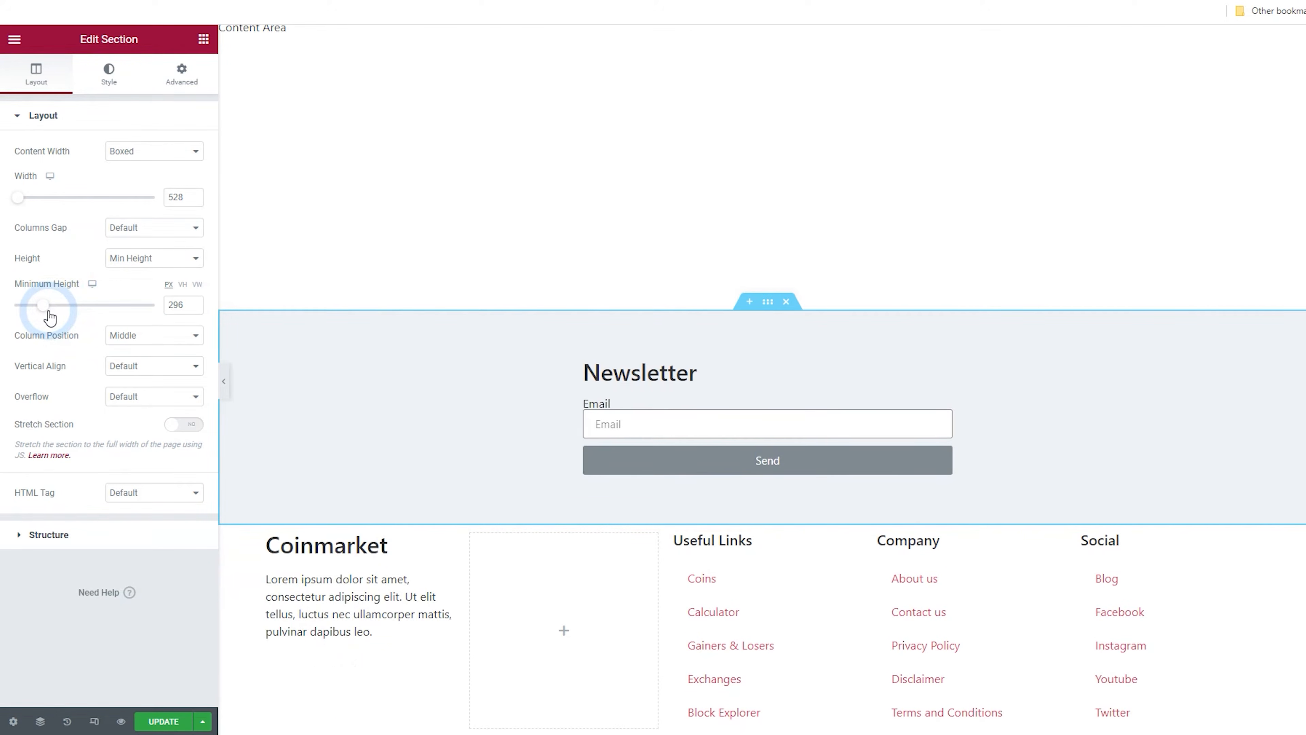
Add a Text Editor widget below the newsletter form
left_click(157, 151)
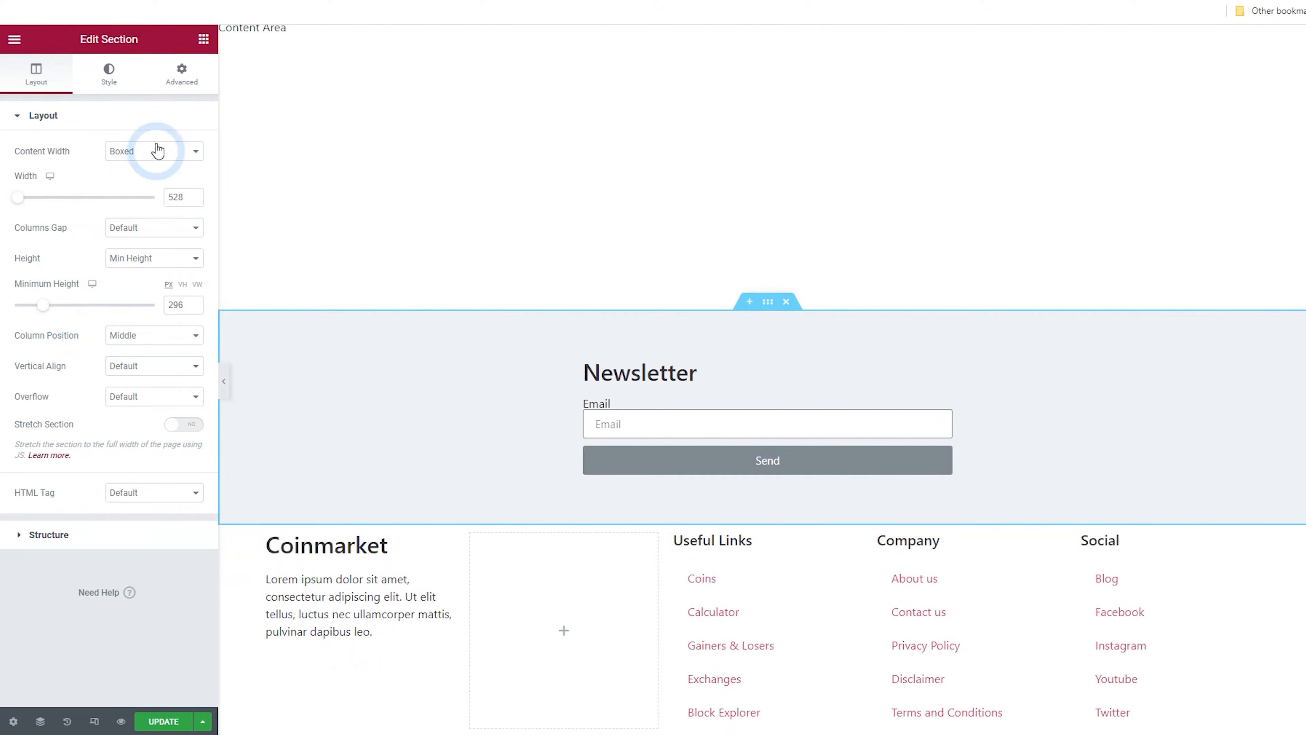
left_click(204, 51)
left_click_drag(161, 467, 651, 458)
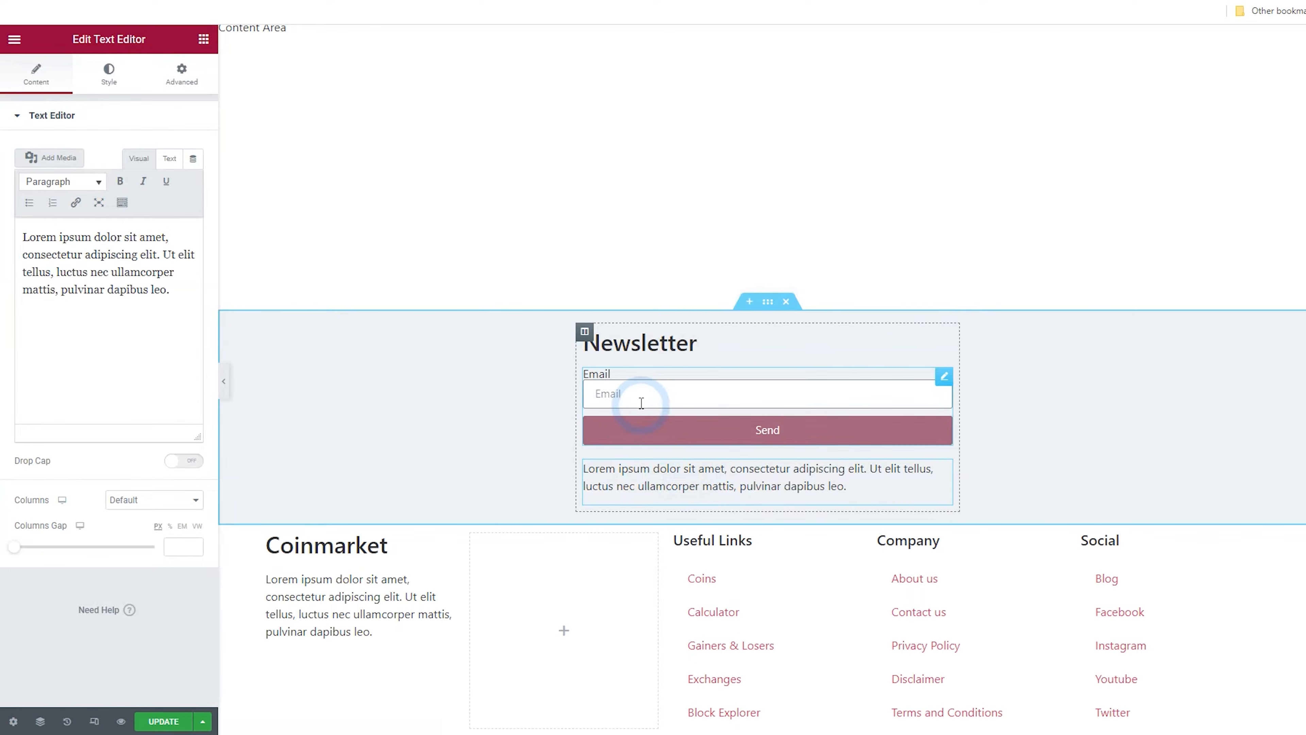
Turn off the form field labels
left_click(946, 380)
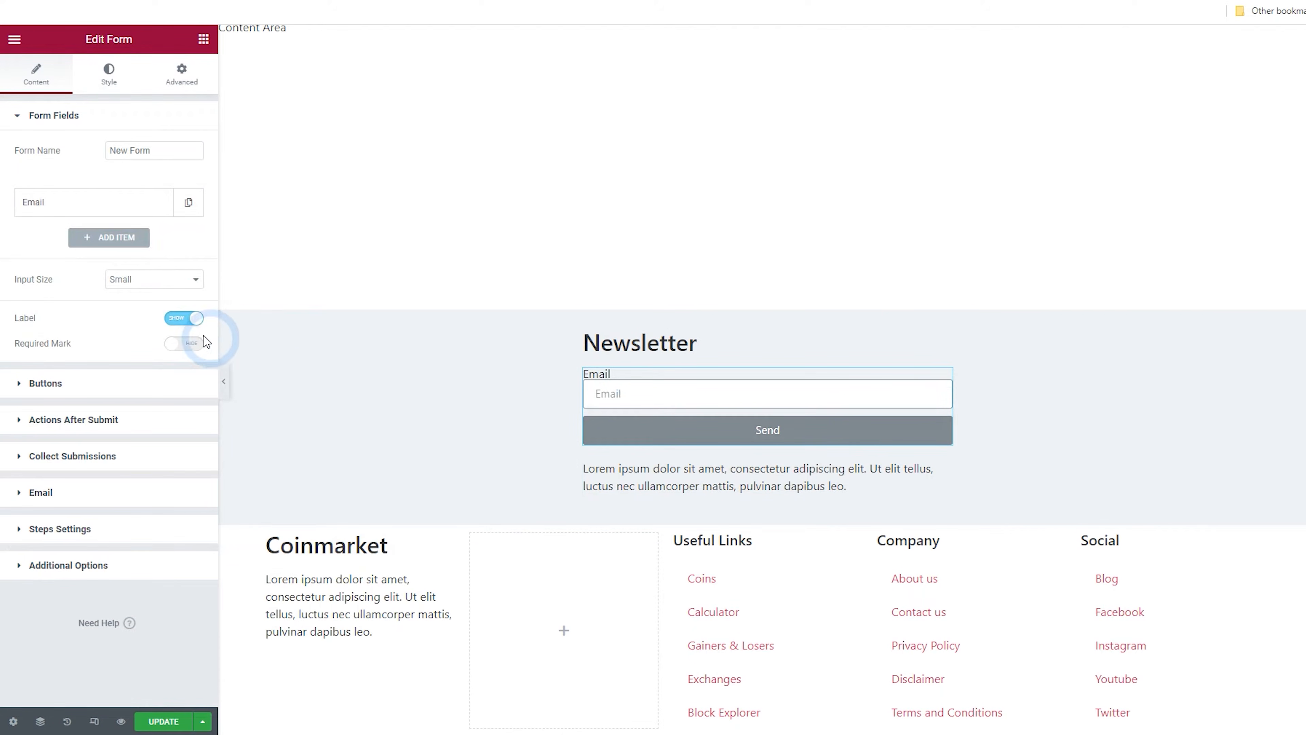
left_click(183, 319)
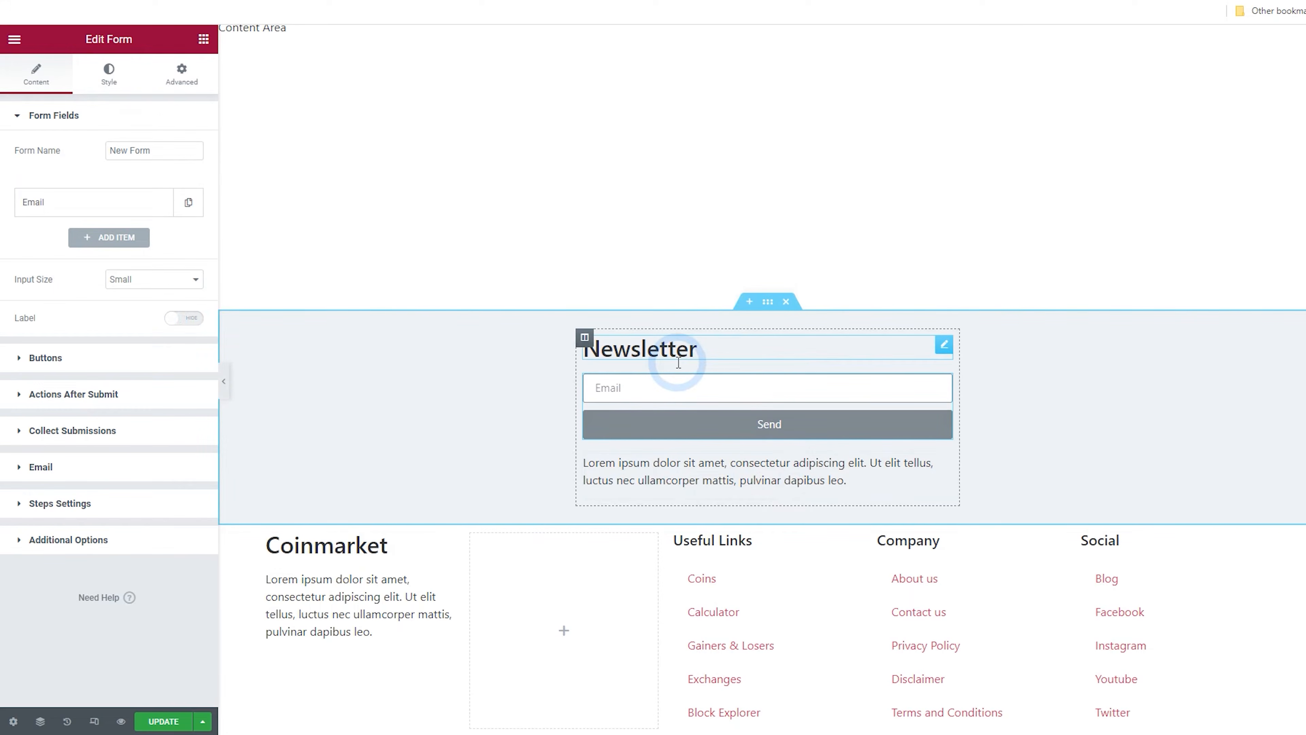
Increase the newsletter section's minimum height to about 415 px
left_click(768, 303)
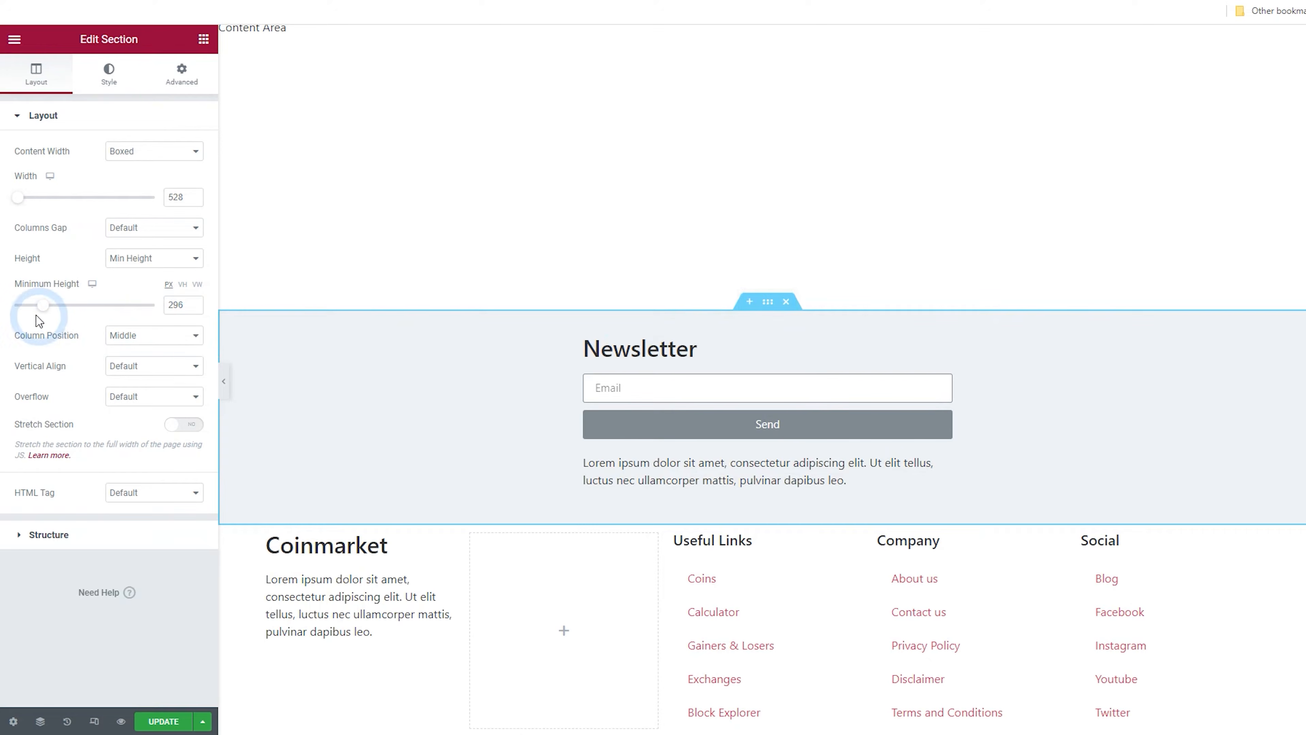
left_click_drag(51, 313, 60, 311)
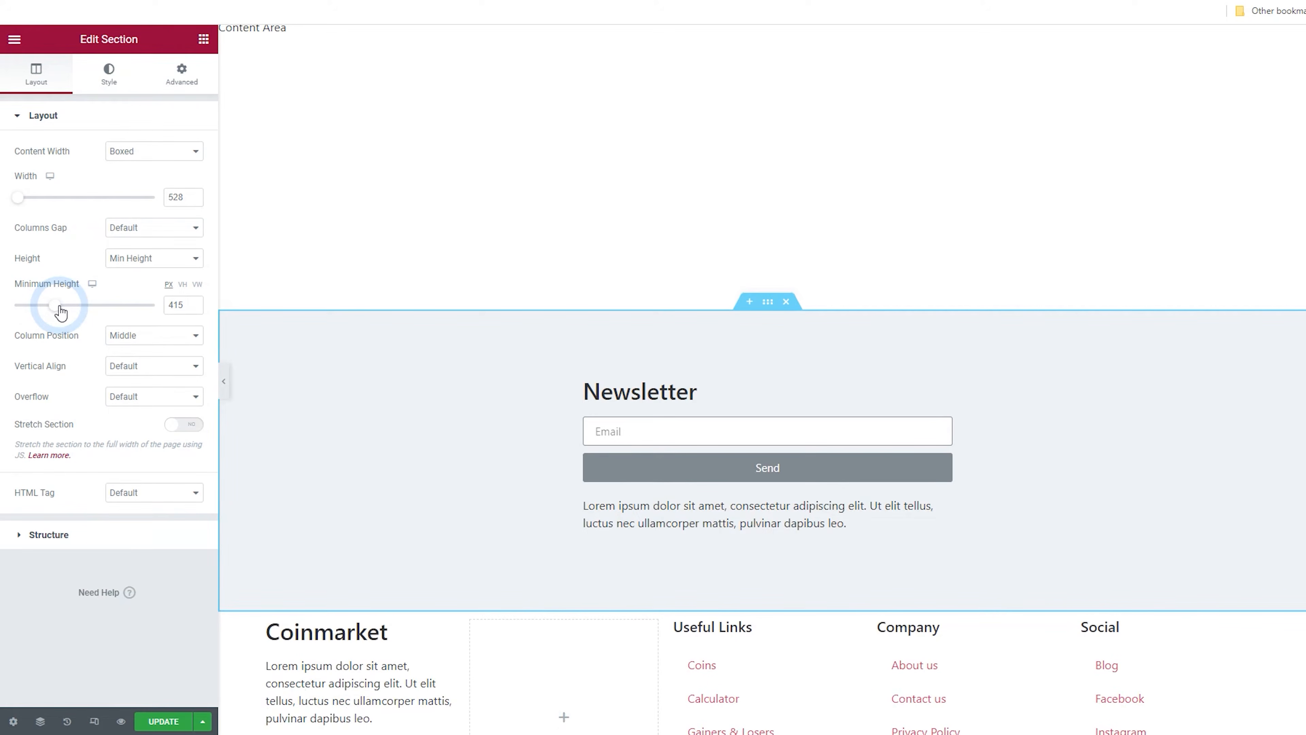
Select the footer section, unlink its padding values and set its top padding to 5
left_click(216, 380)
scroll(485, 296, "down", 2)
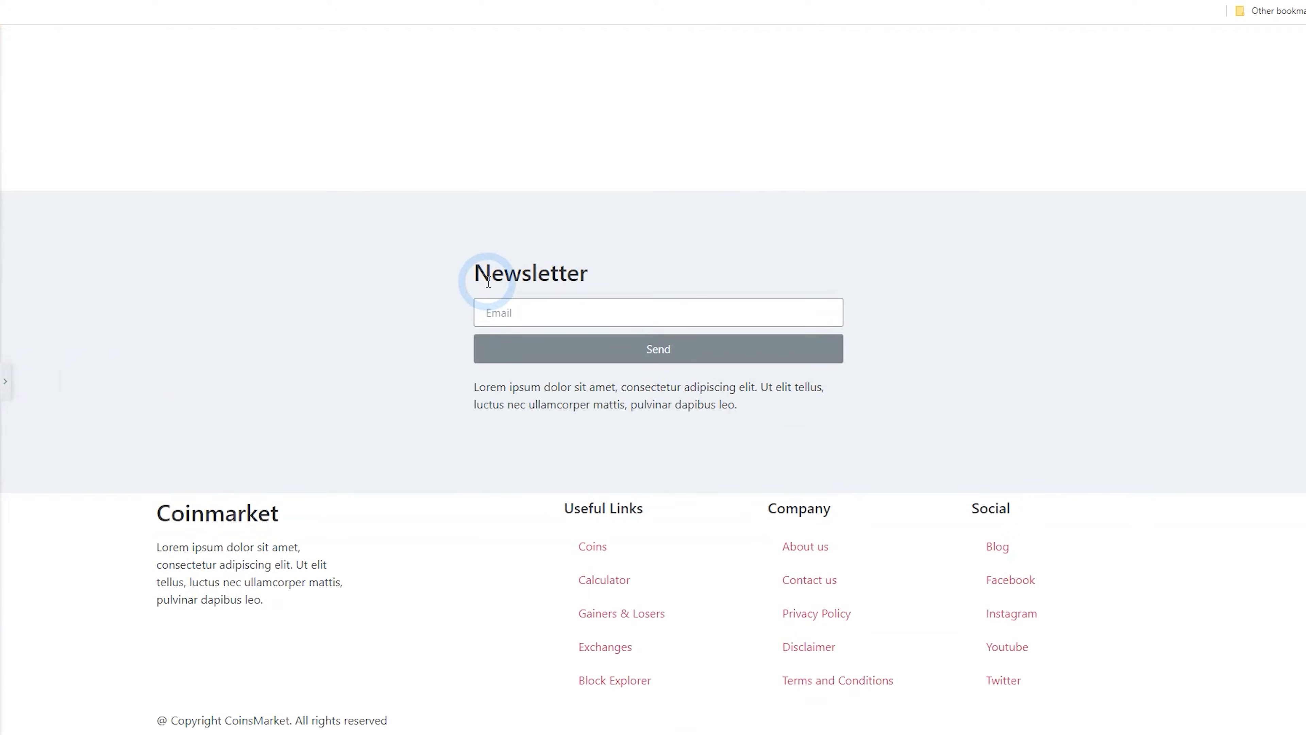
left_click(4, 383)
scroll(771, 361, "down", 2)
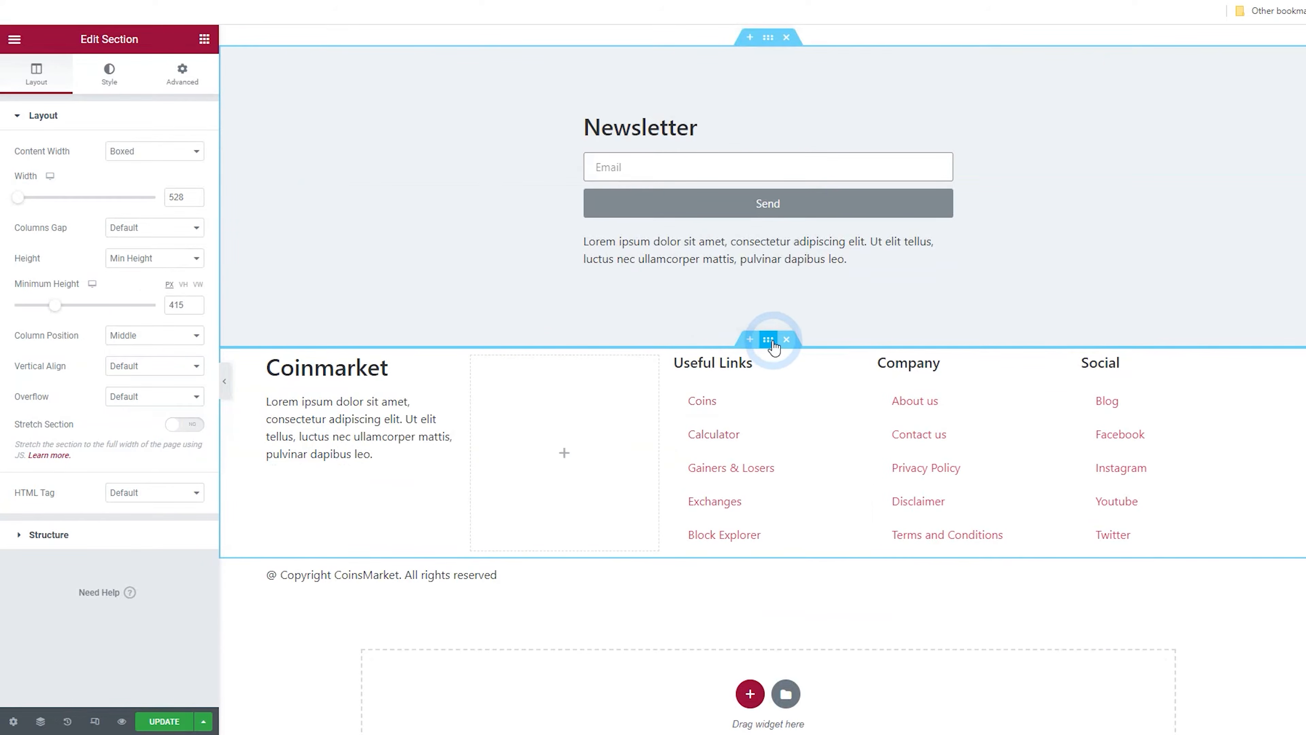
left_click(180, 84)
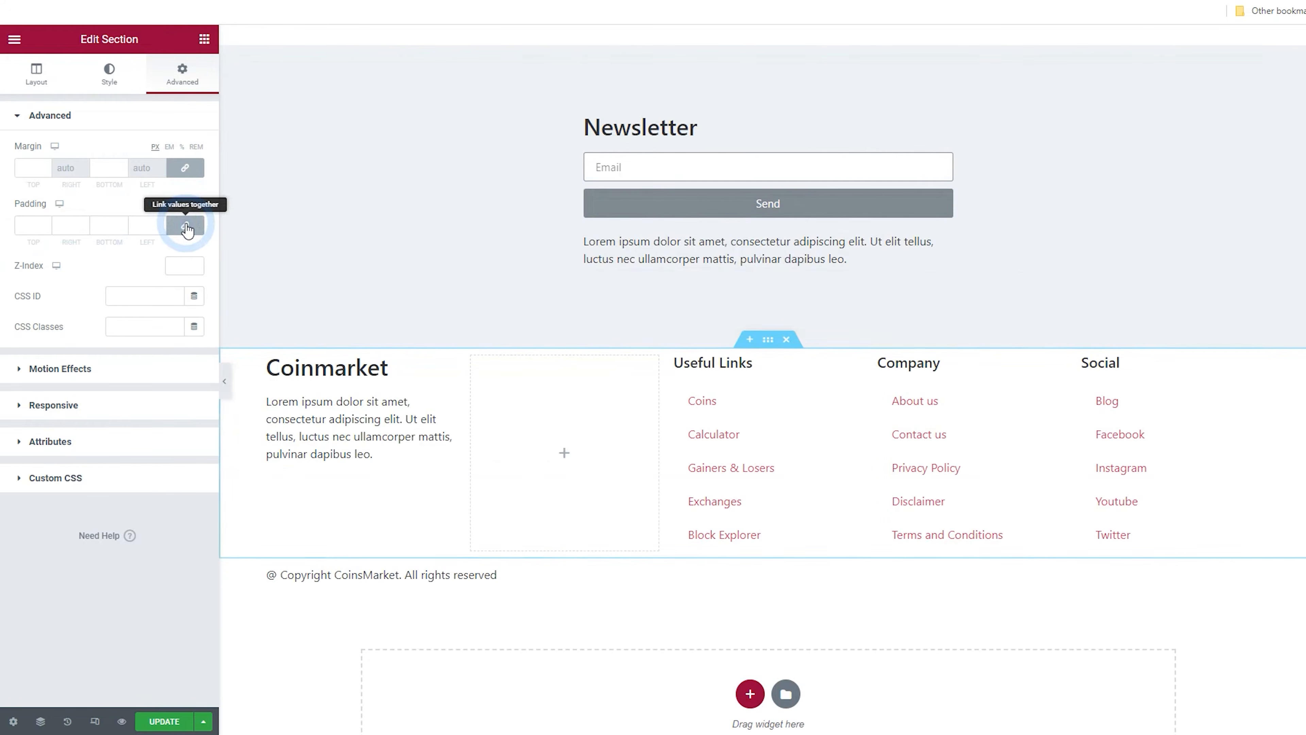
left_click(63, 225)
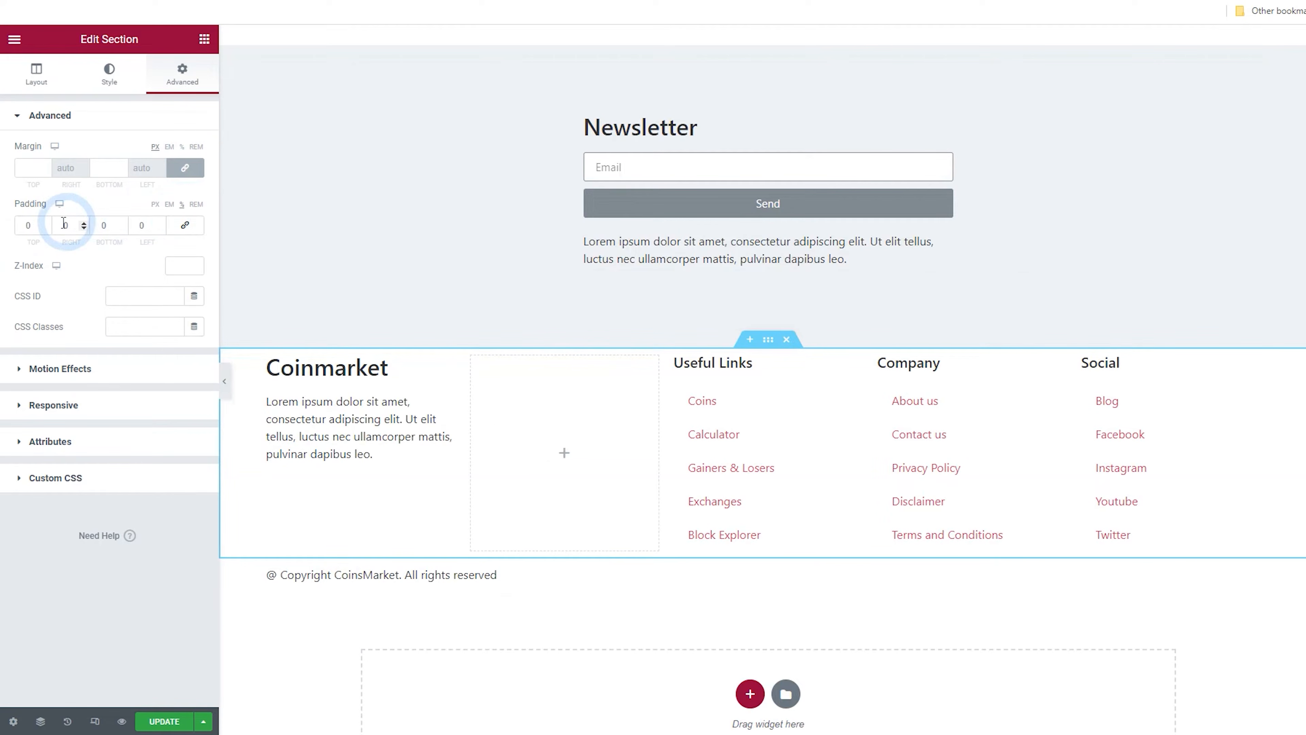
left_click(46, 224)
left_click(46, 223)
left_click(47, 223)
left_click(46, 223)
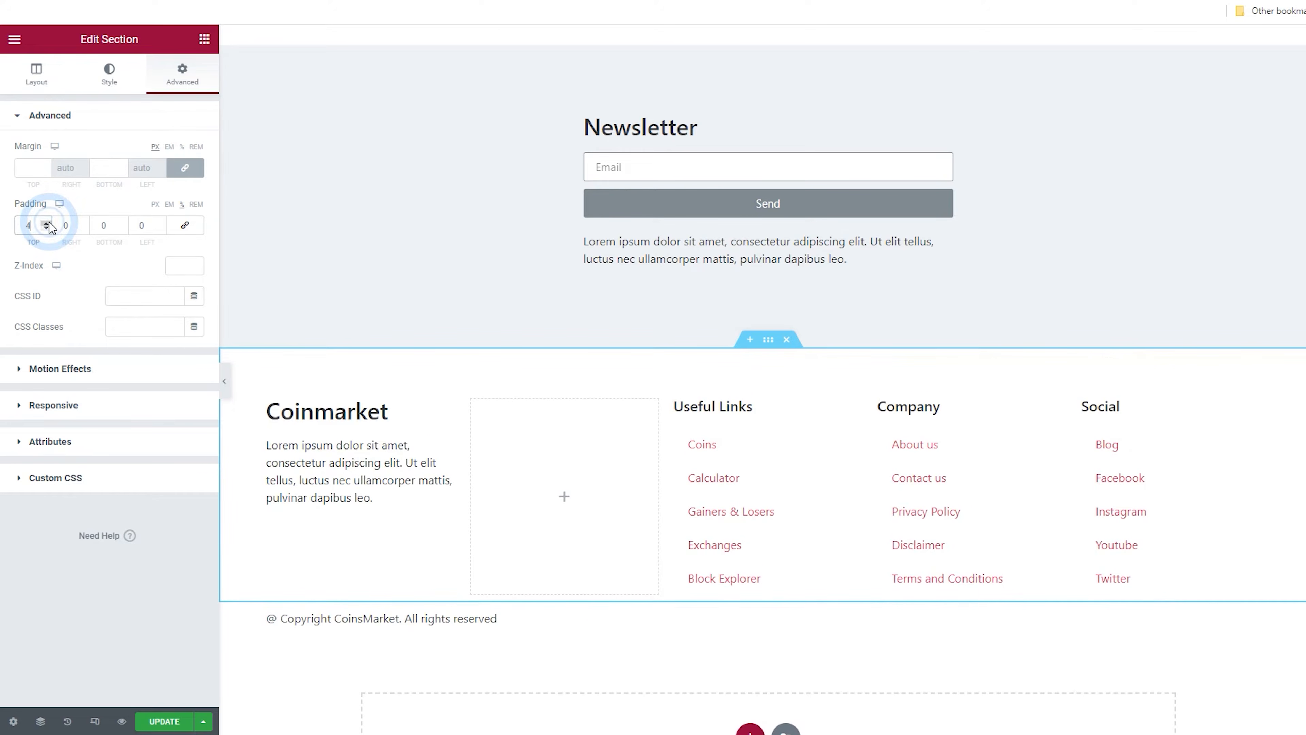
left_click(46, 223)
left_click(123, 225)
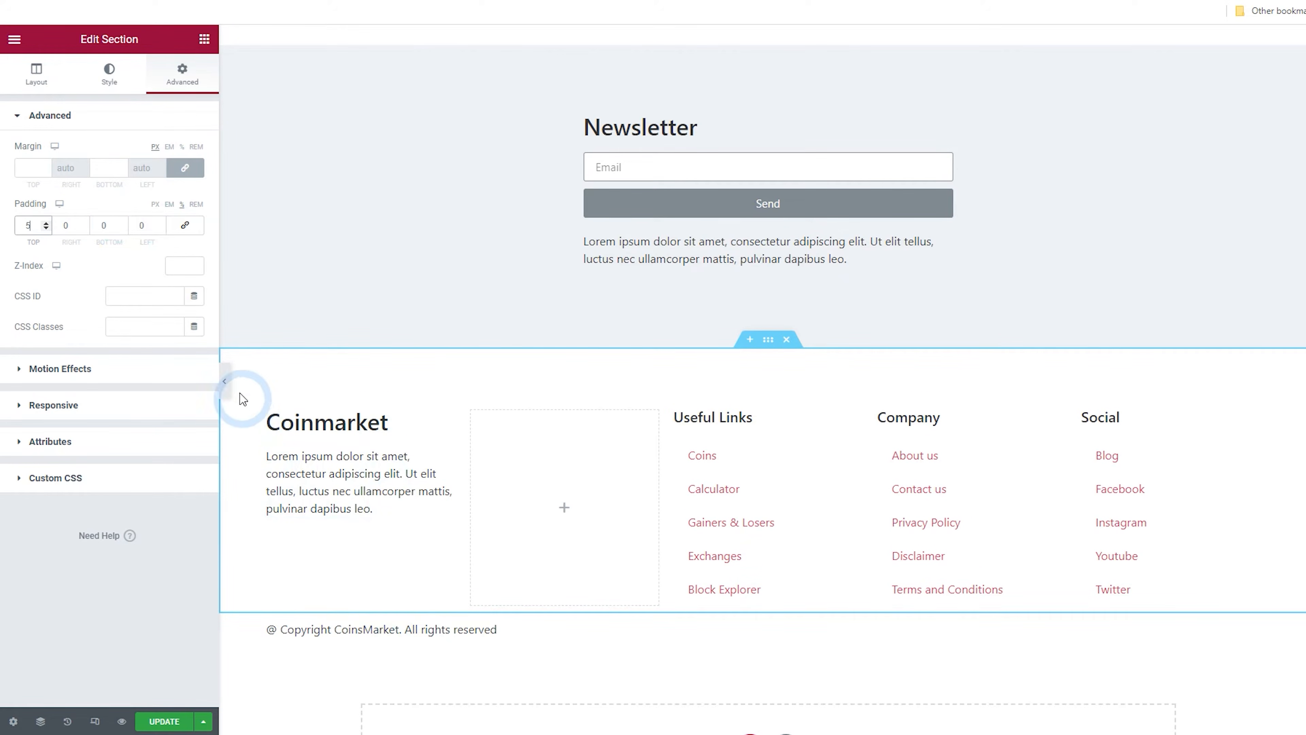
Preview the newsletter and footer with the editor panel hidden, then inspect the form's Email action settings
left_click(229, 384)
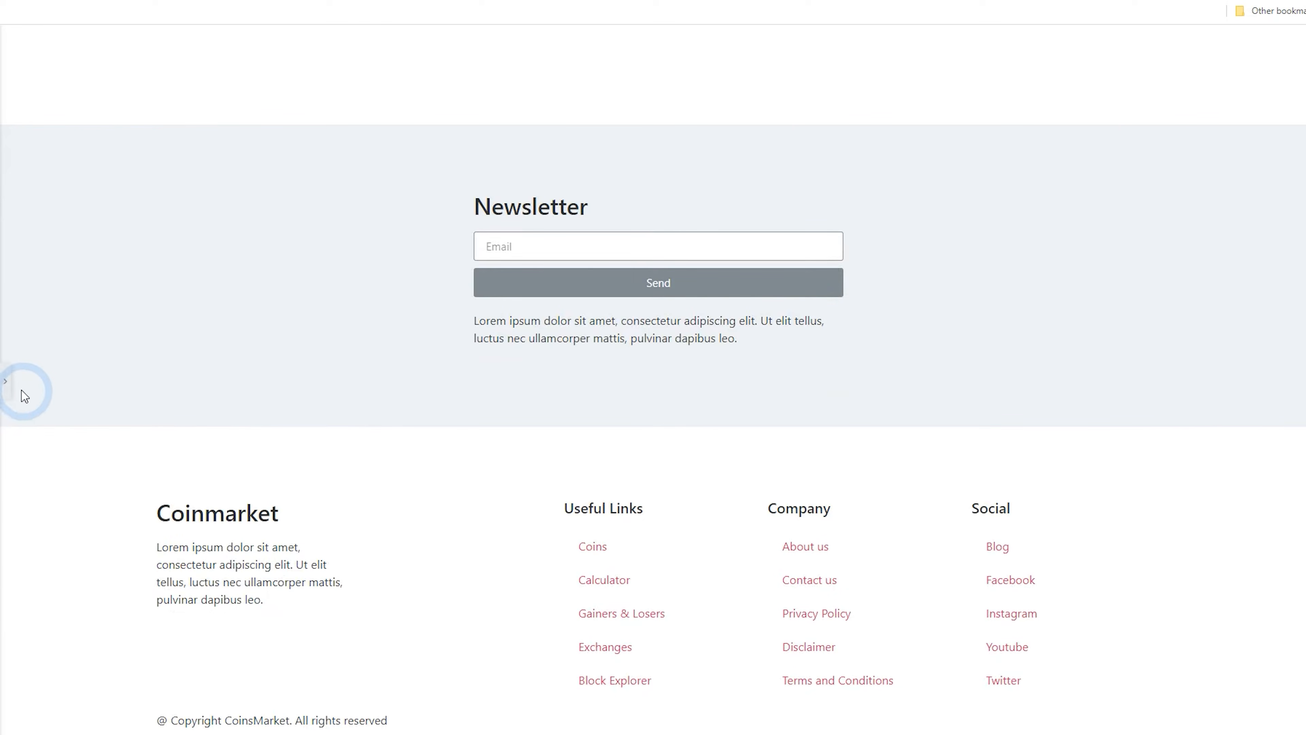
left_click(5, 383)
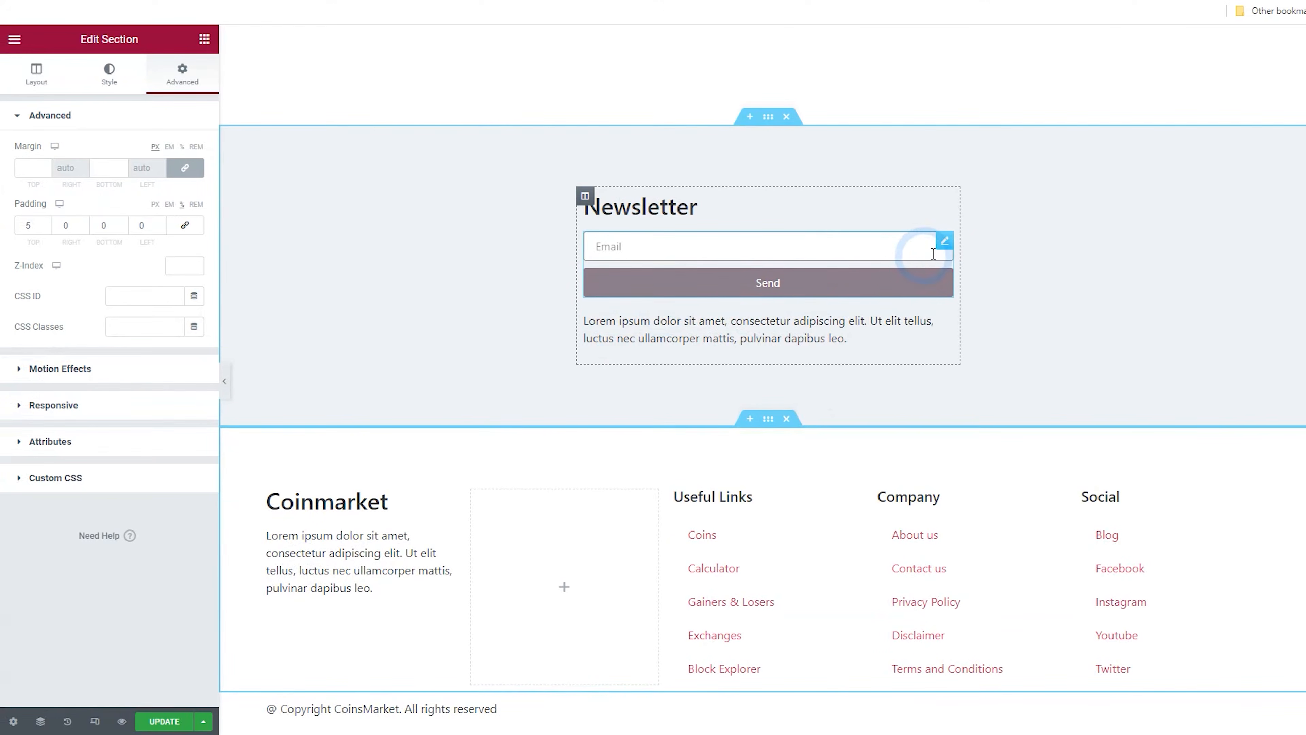
left_click(945, 242)
left_click(76, 463)
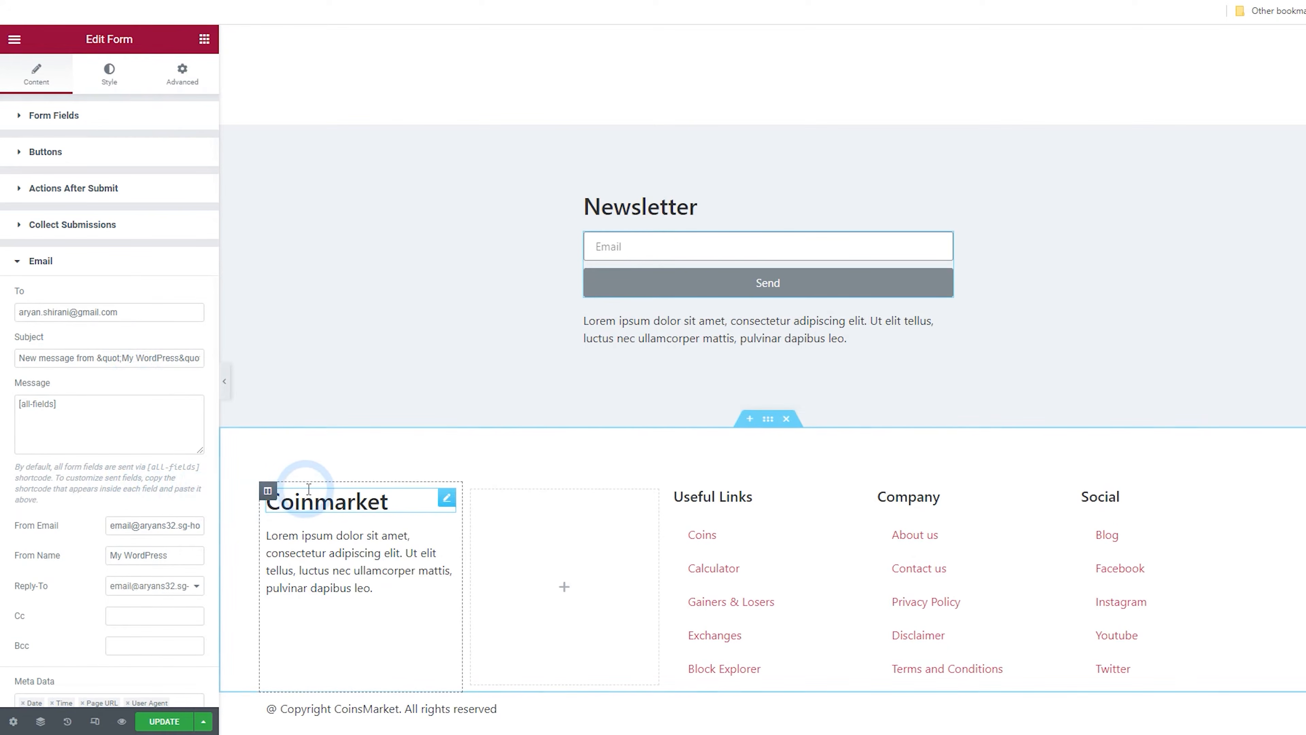
Add a new three-column section above the newsletter section of the footer template
scroll(500, 369, "up", 6)
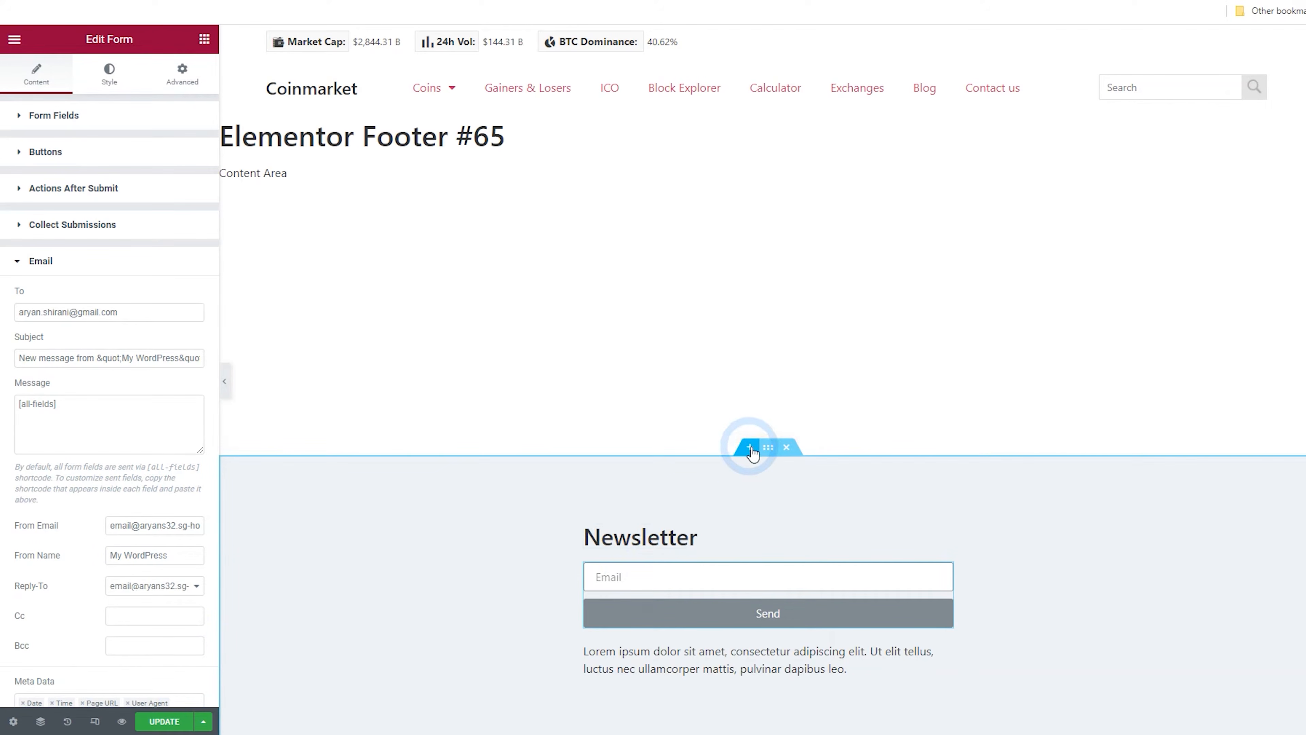
left_click(750, 450)
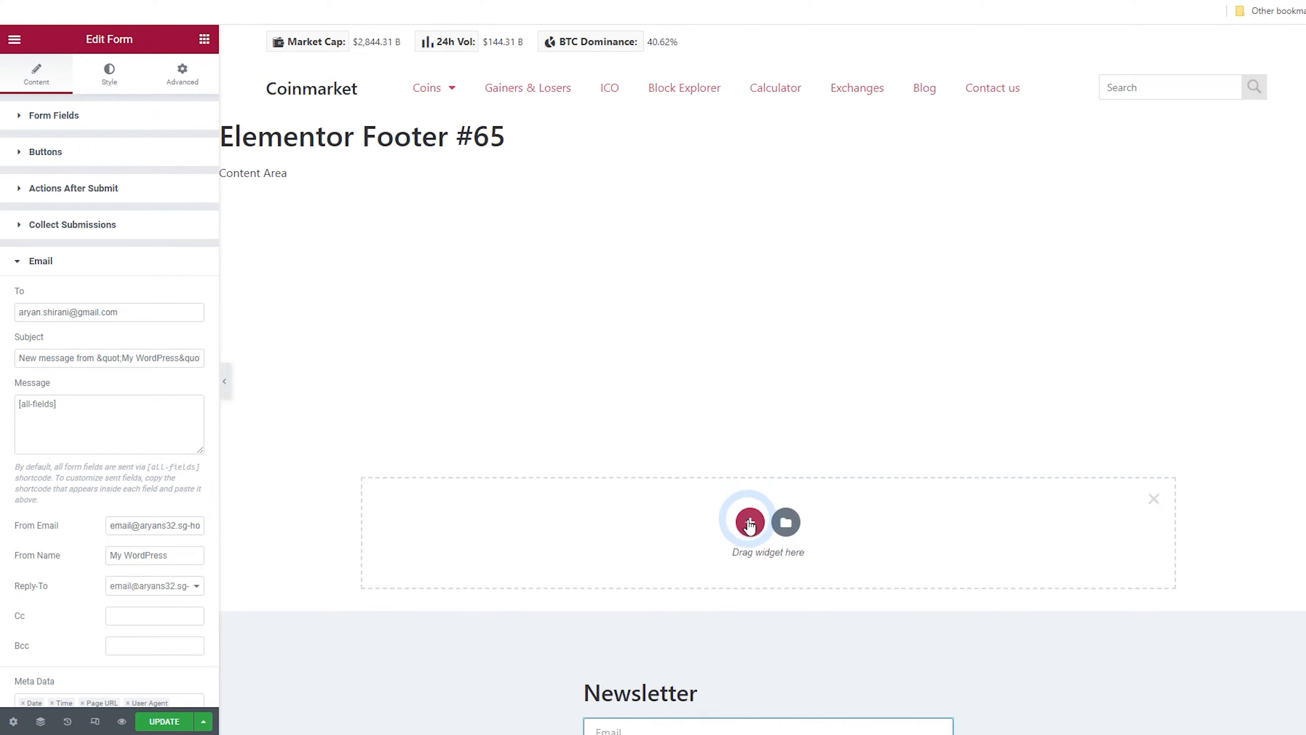
left_click(750, 520)
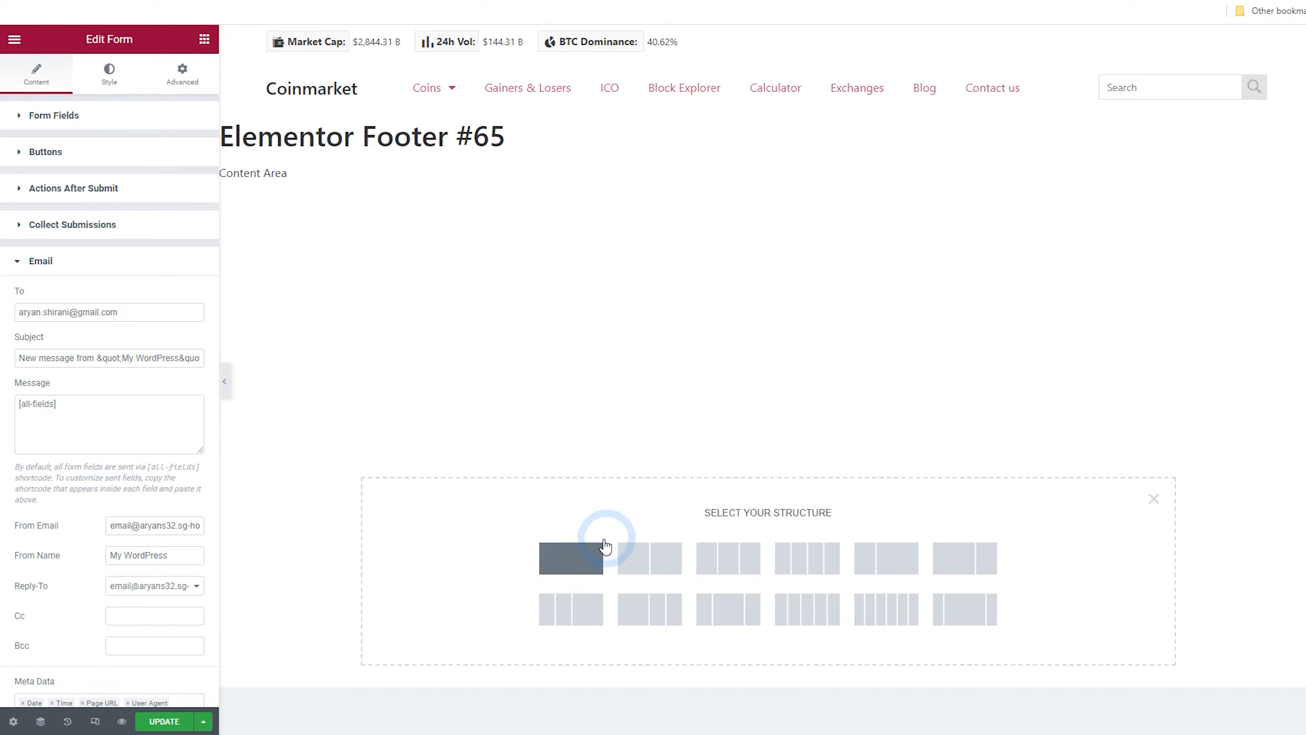
left_click(707, 564)
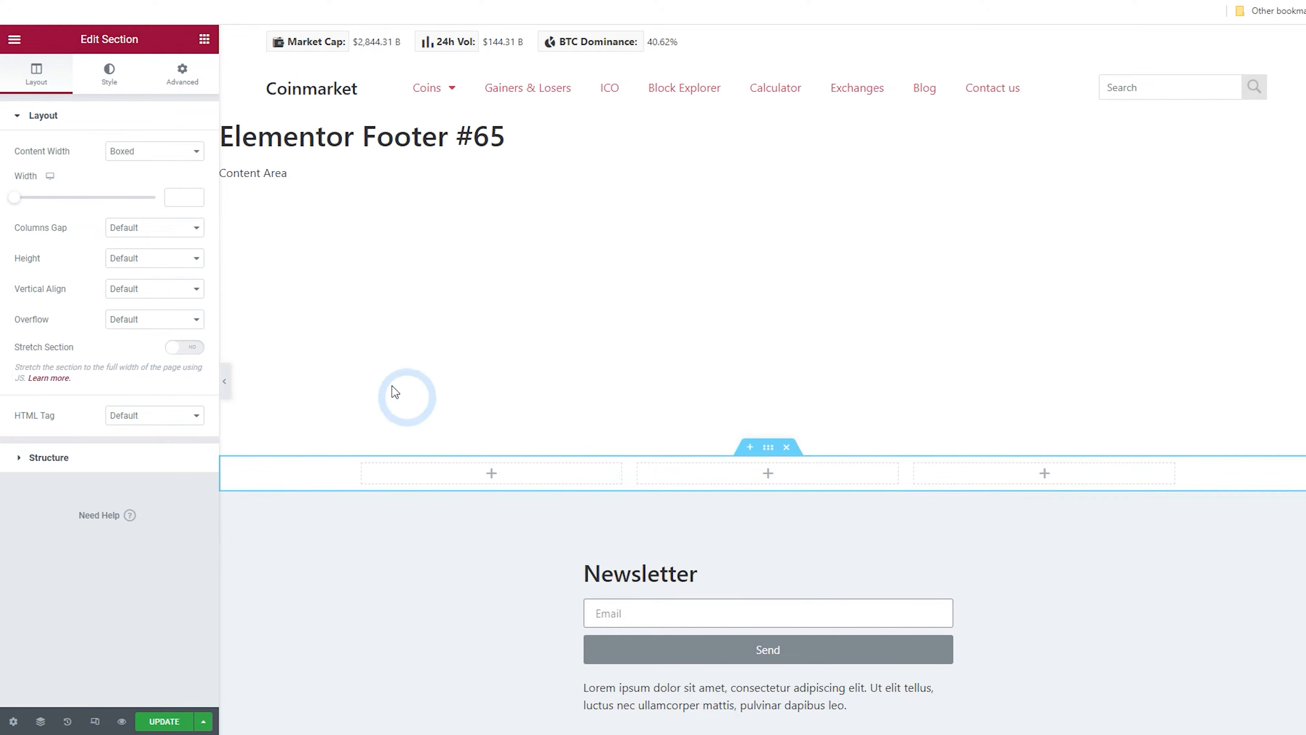
Exit the Elementor editor in a new tab and go to the WordPress dashboard
left_click(205, 40)
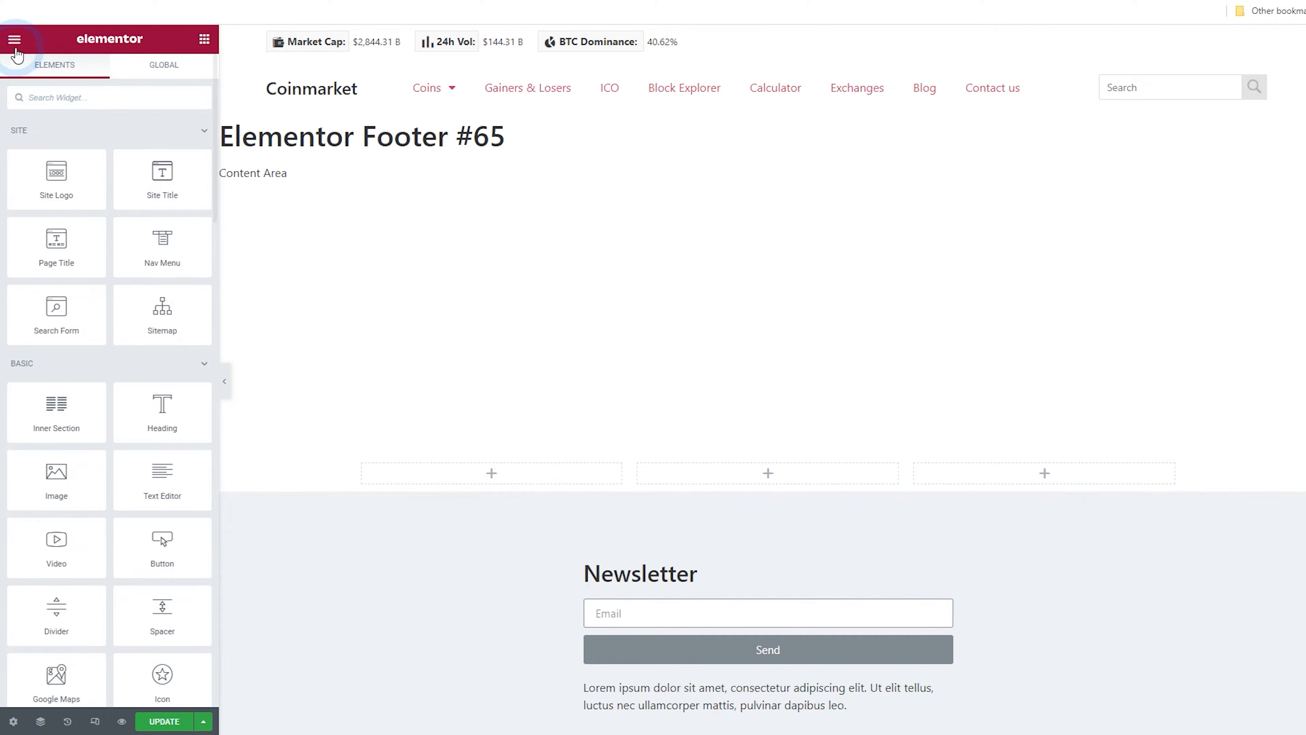
left_click(14, 39)
right_click(68, 293)
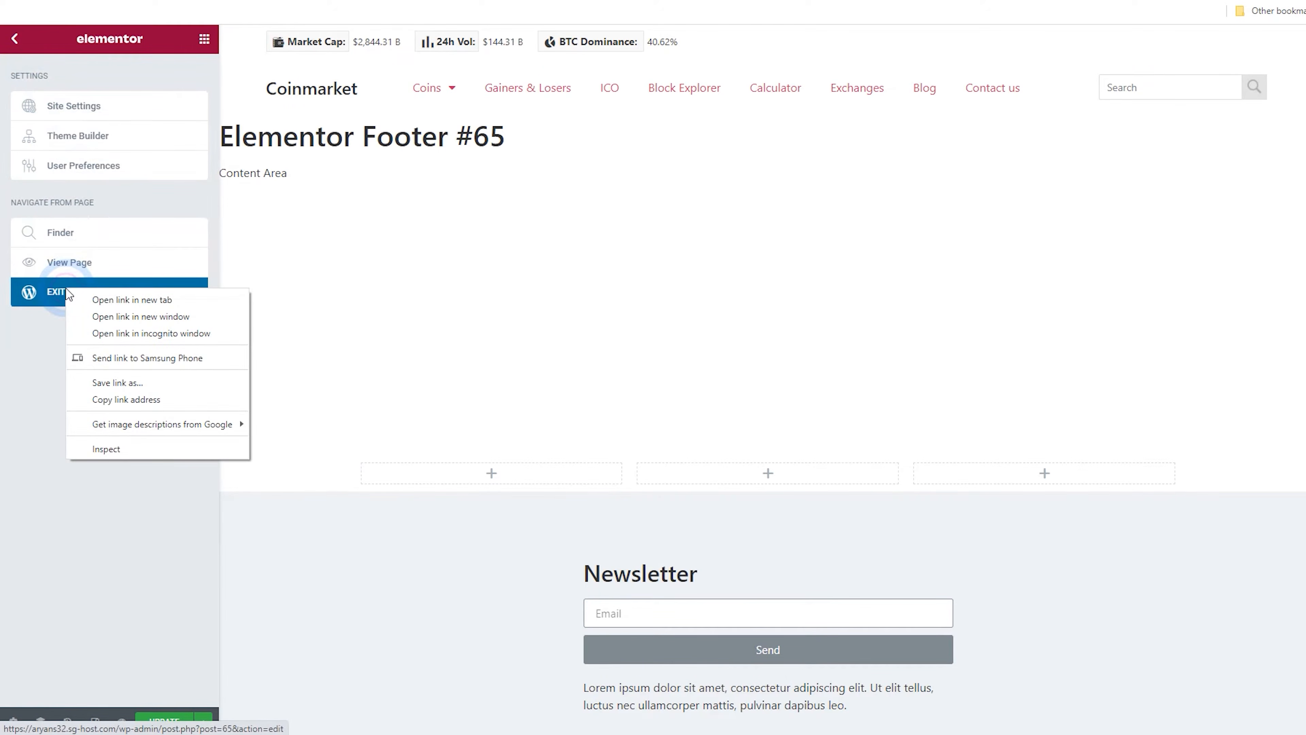
left_click(107, 299)
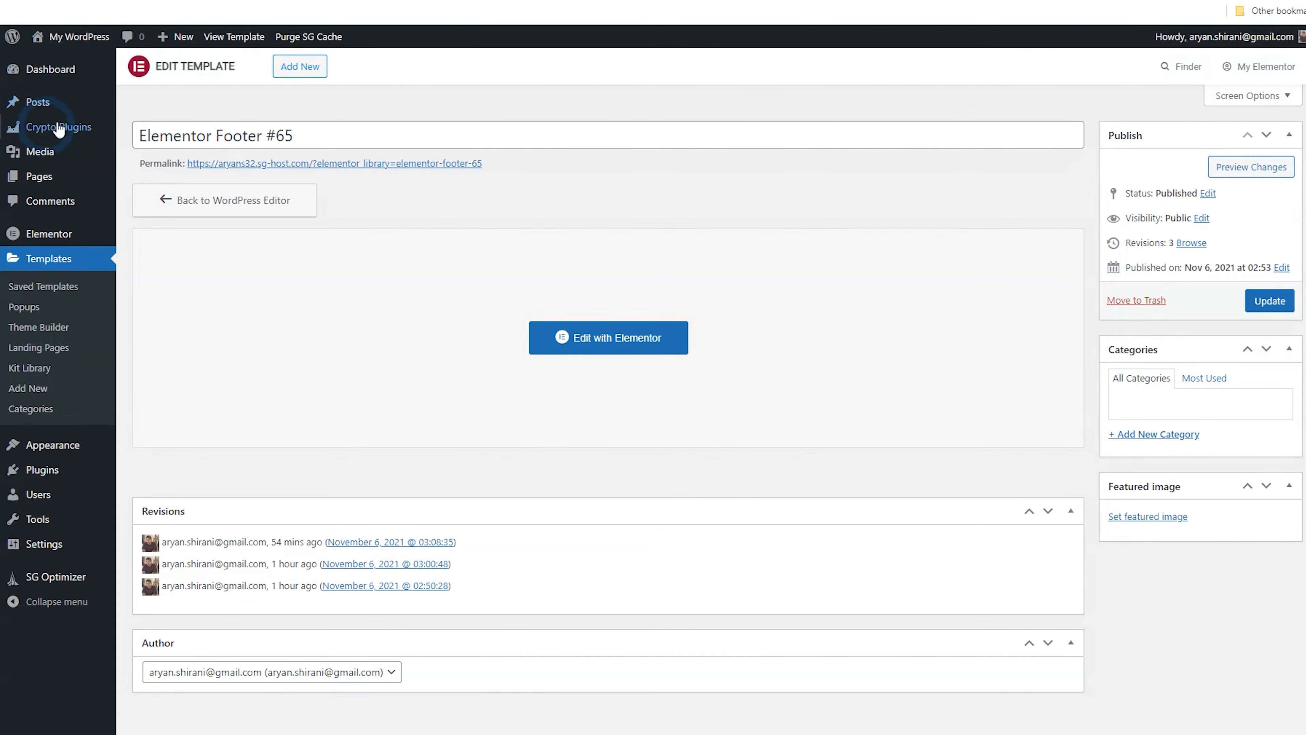
left_click(46, 68)
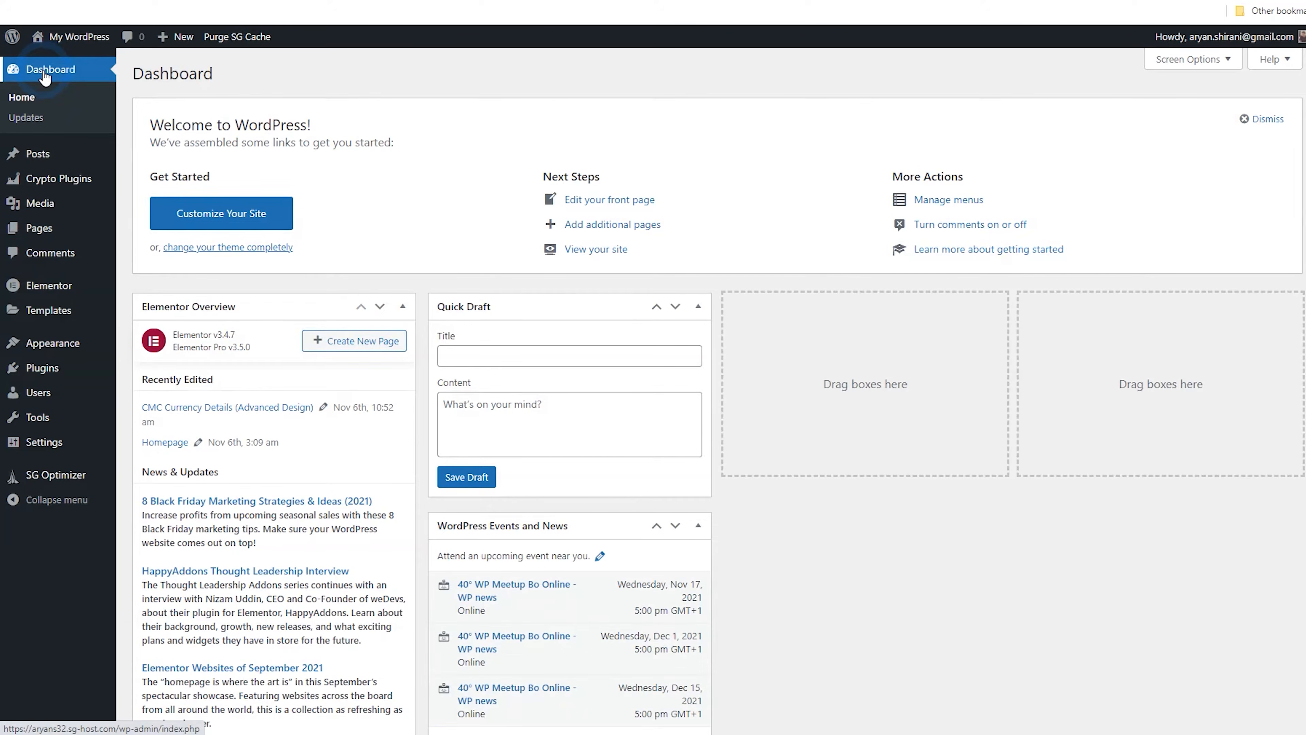
Create a new crypto widget titled Ticker
left_click(52, 192)
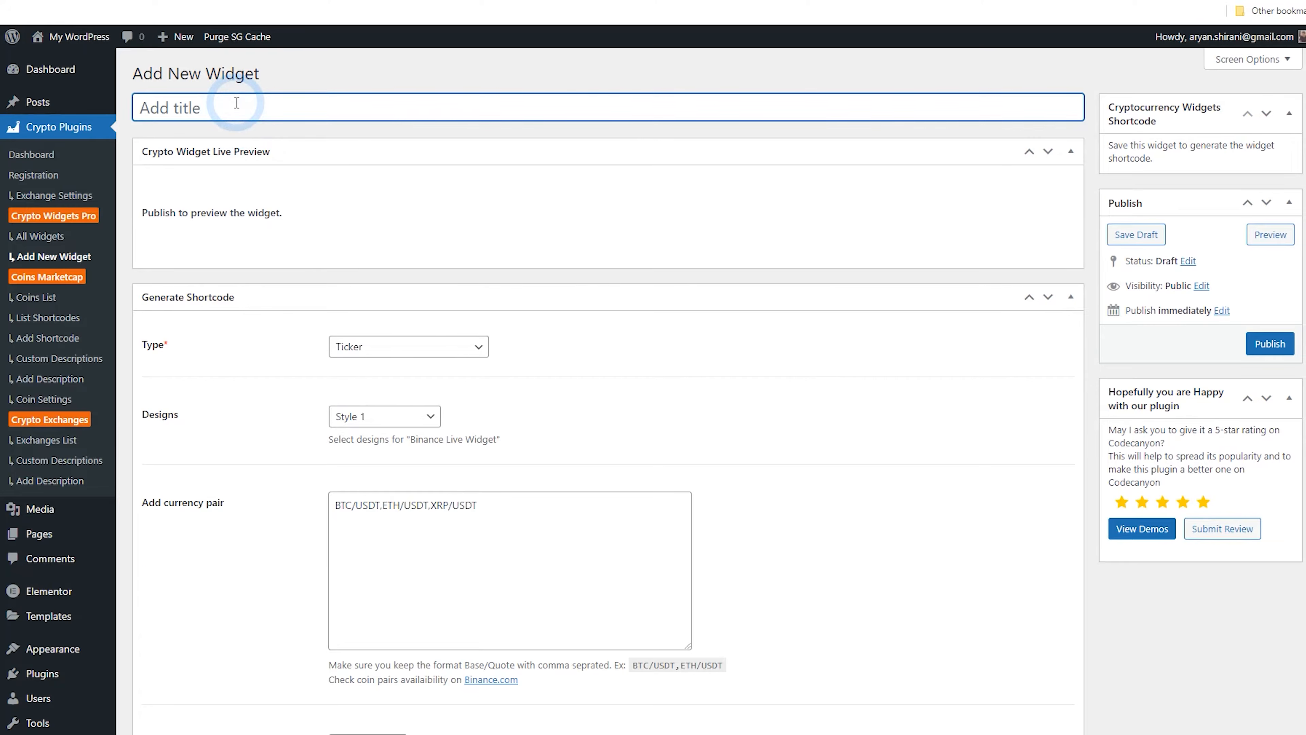
type("Ticker")
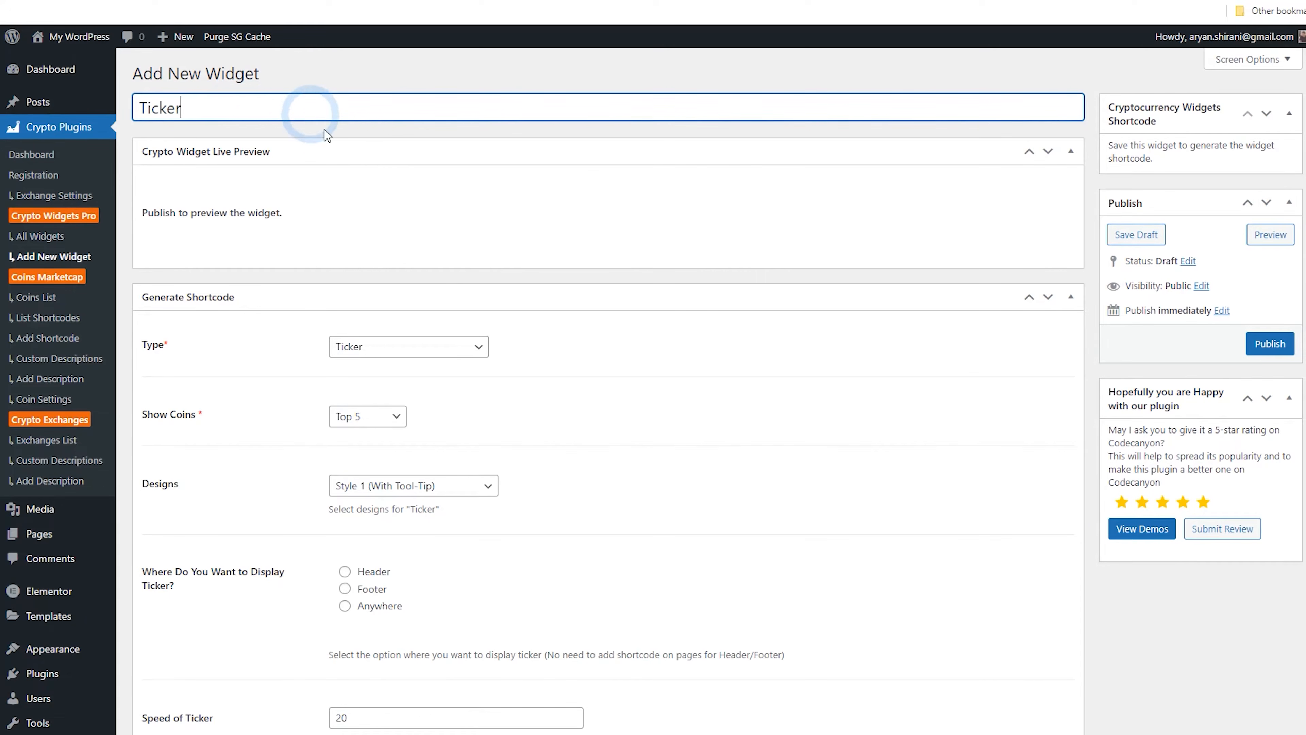
Set the ticker to show the top 10 coins and display it in the footer
left_click(362, 416)
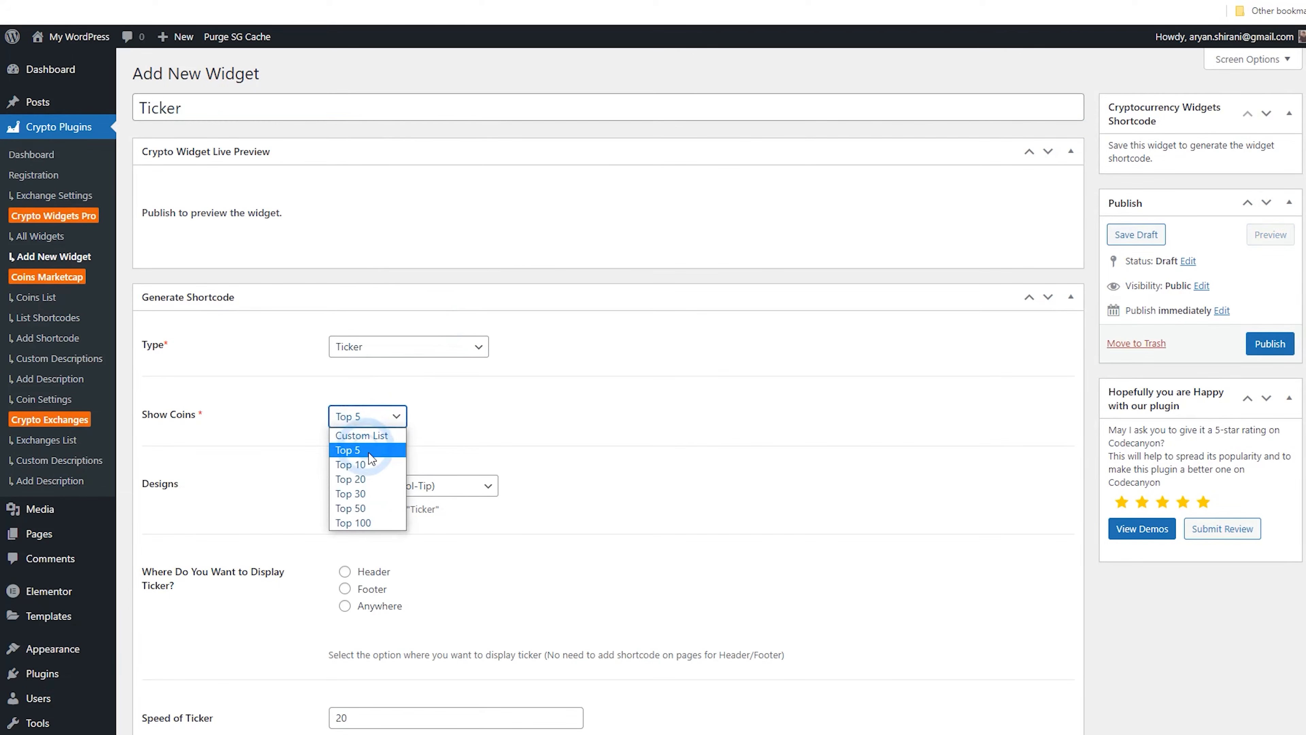
left_click(363, 461)
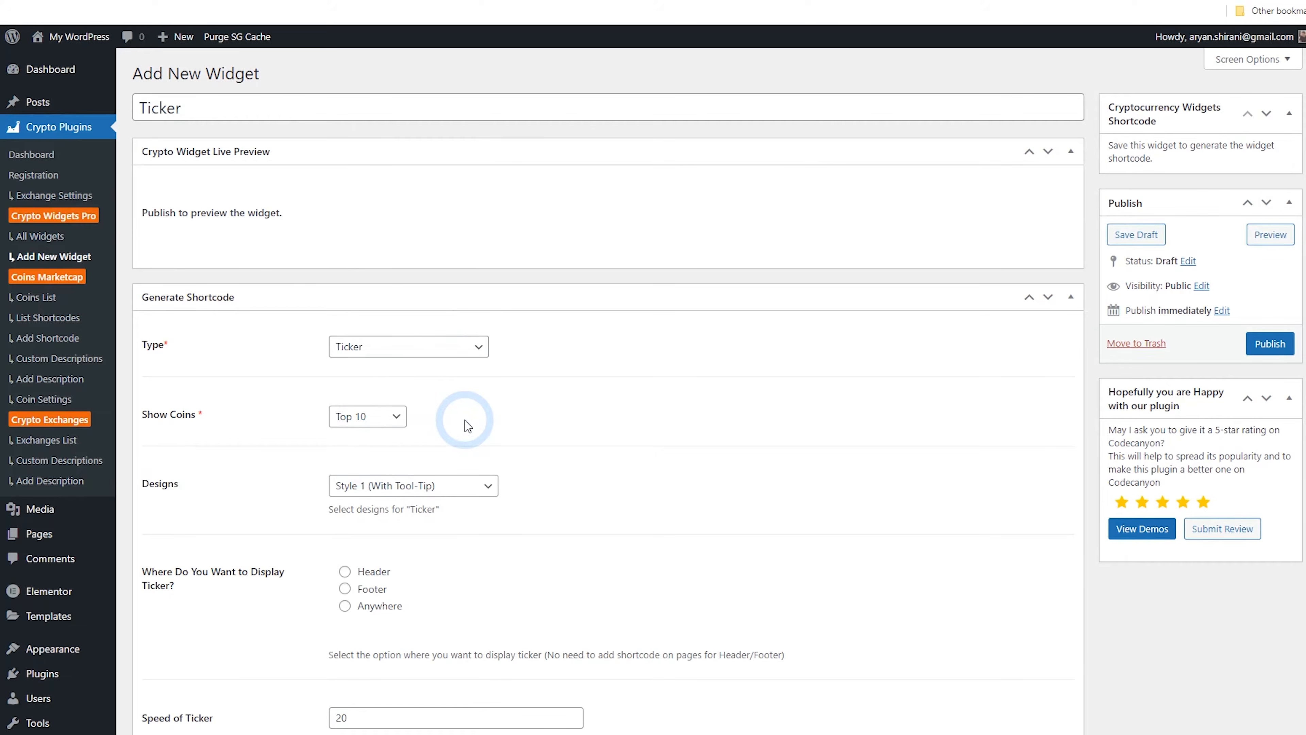
scroll(466, 425, "down", 5)
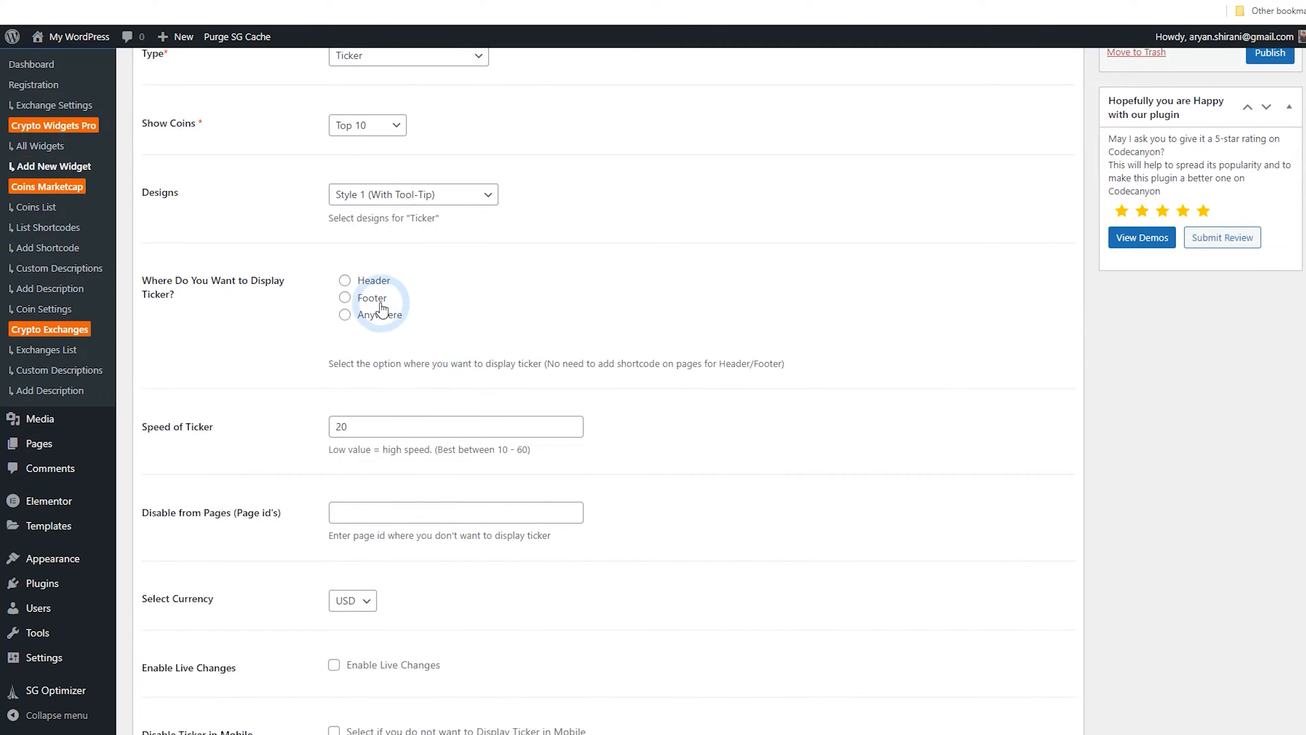
left_click(375, 300)
Set the ticker's background colour to #eff2f5
scroll(515, 360, "up", 3)
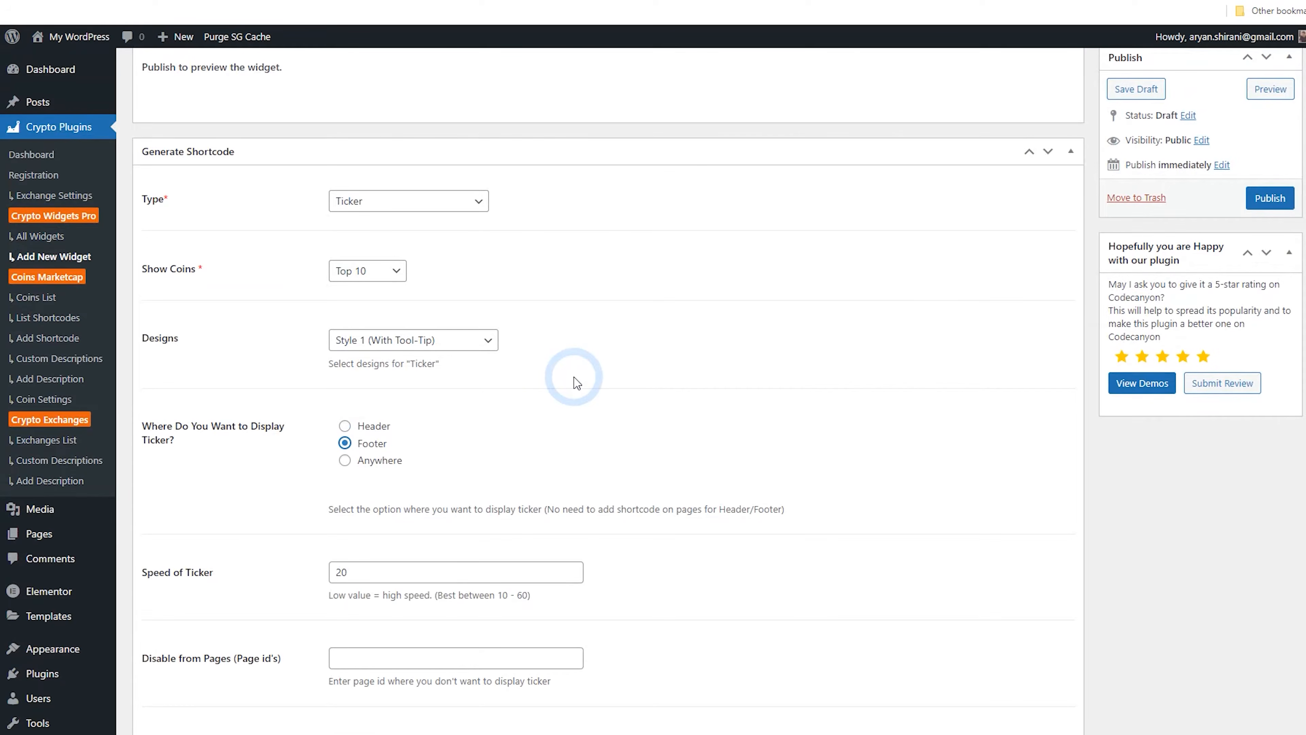
scroll(576, 382, "down", 10)
scroll(578, 375, "down", 3)
left_click(355, 367)
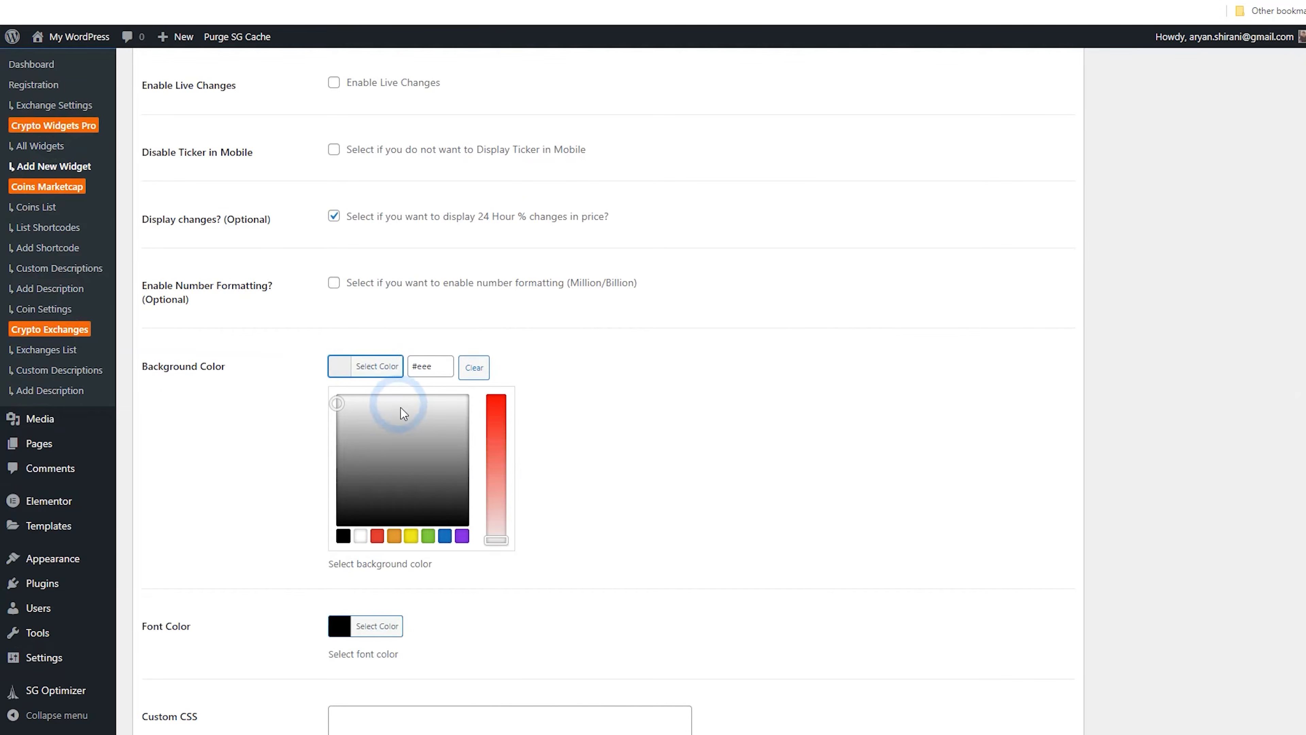
left_click_drag(436, 366, 404, 372)
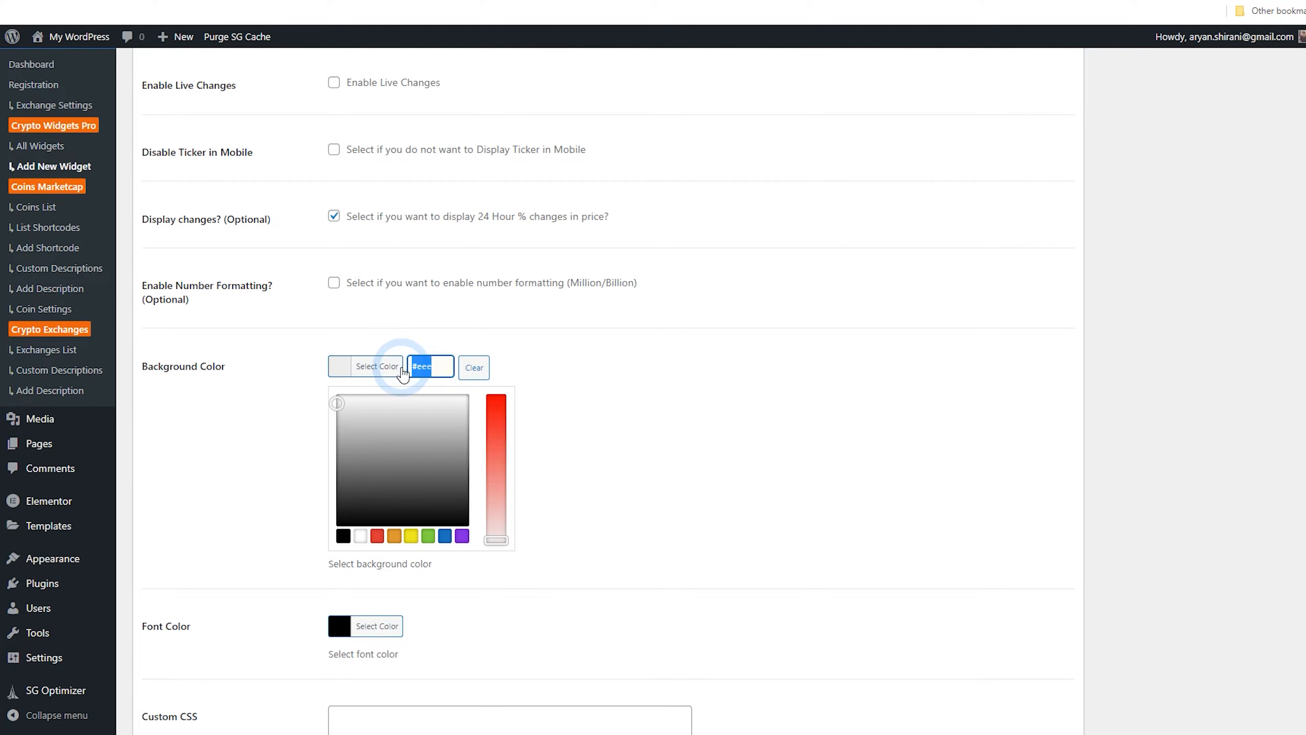
key("super+v")
left_click(486, 428)
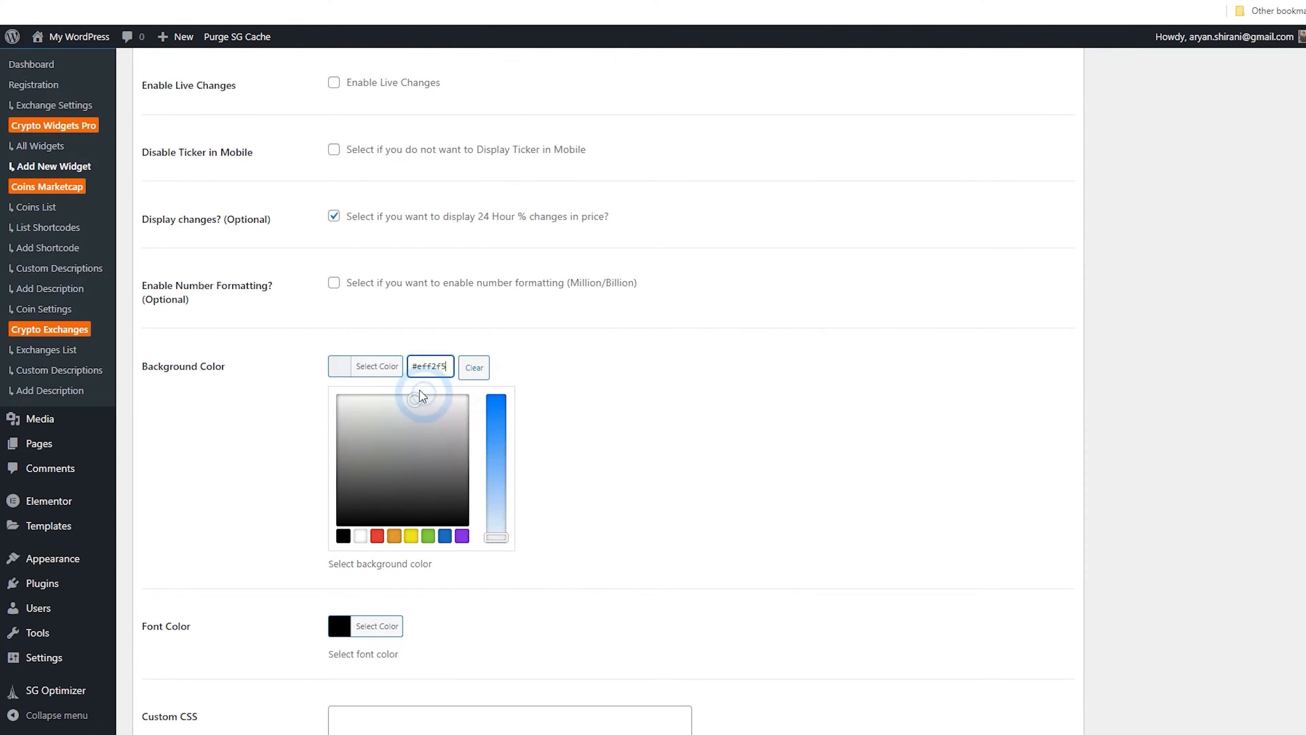
left_click(556, 382)
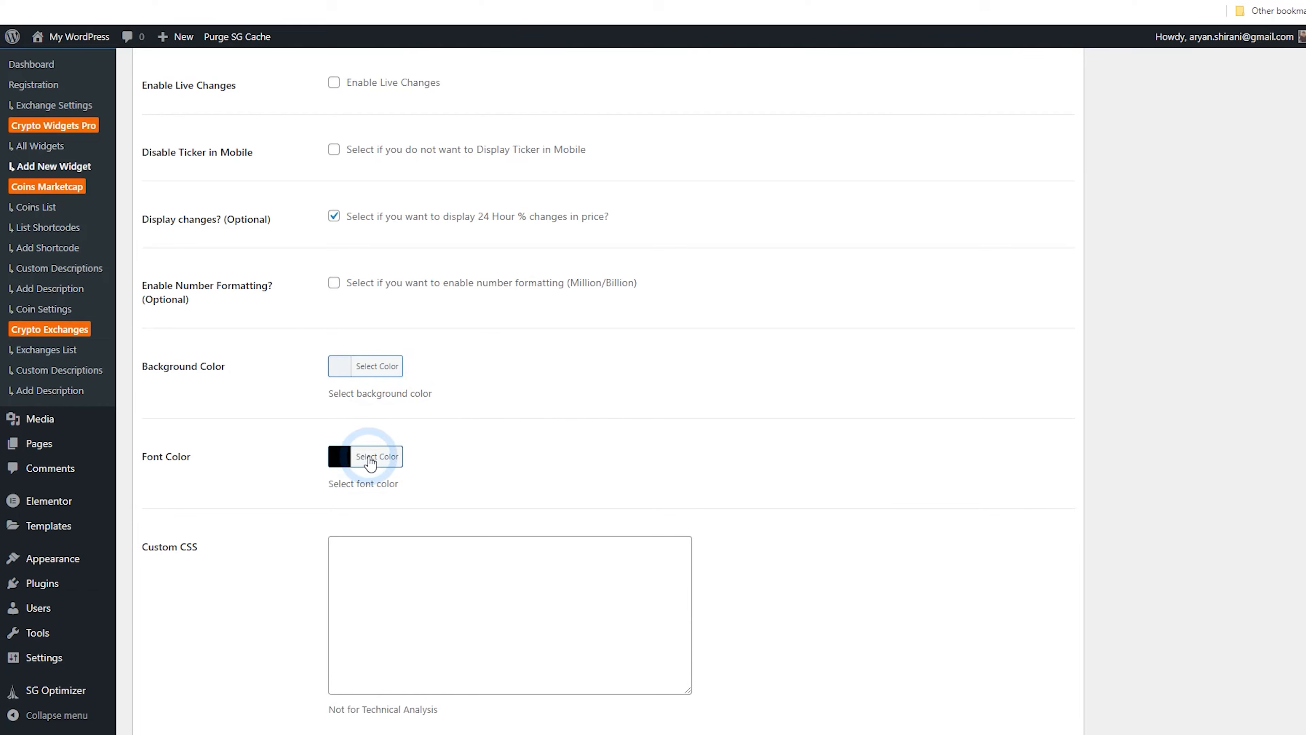
Set the ticker's font colour to blue
scroll(501, 383, "down", 2)
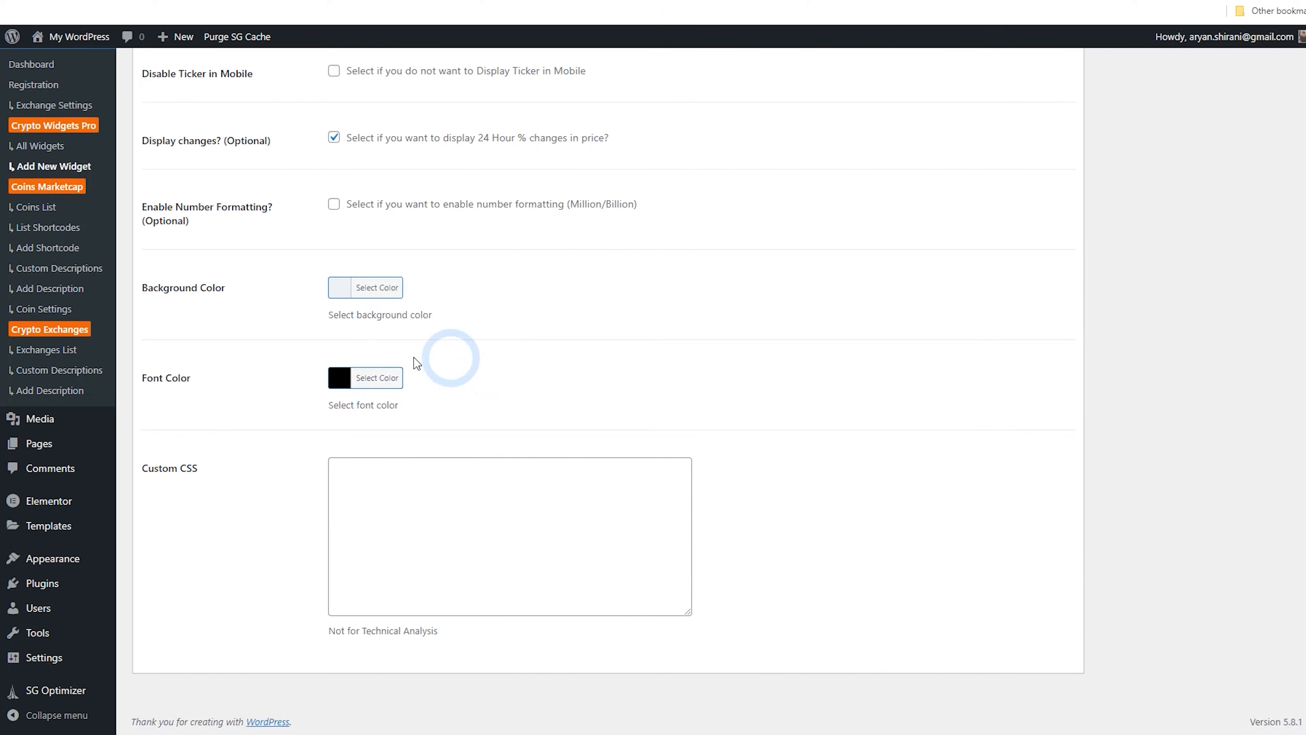
left_click(360, 389)
left_click_drag(432, 379, 409, 383)
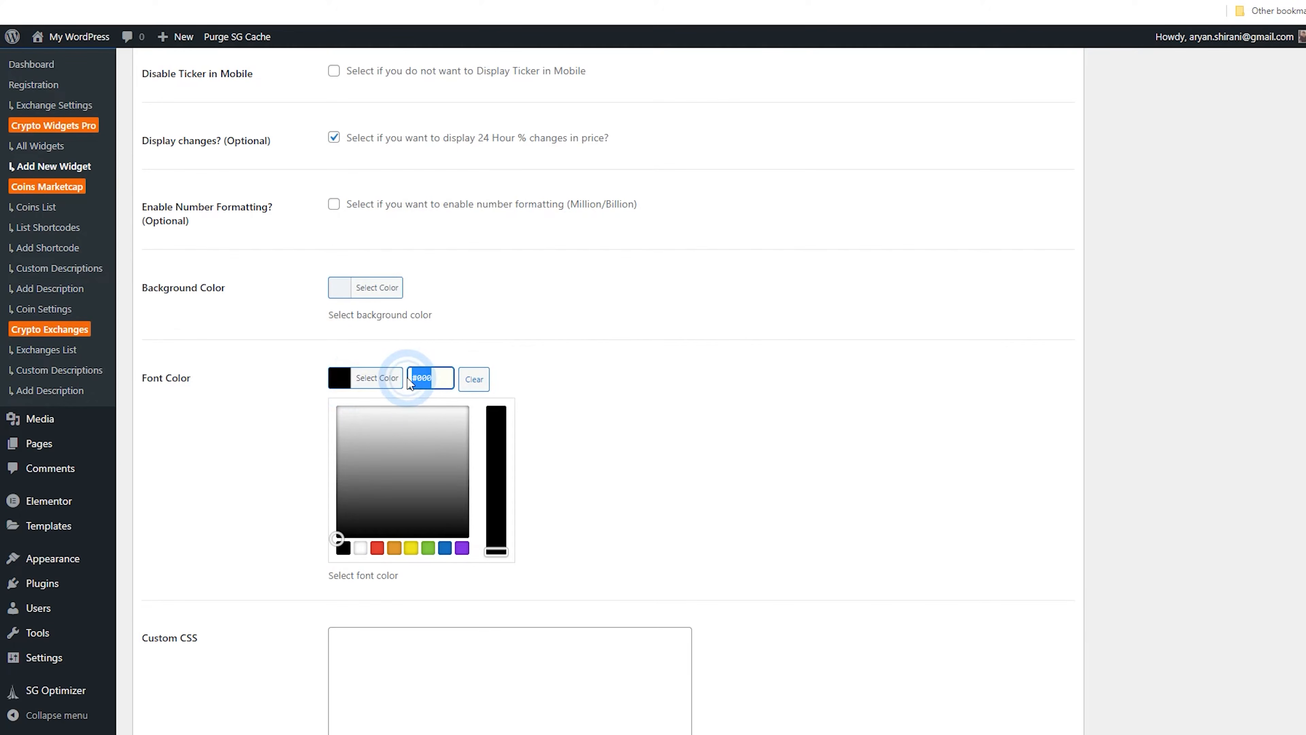
left_click(490, 344)
left_click(518, 361)
Publish the Ticker widget
scroll(532, 396, "up", 15)
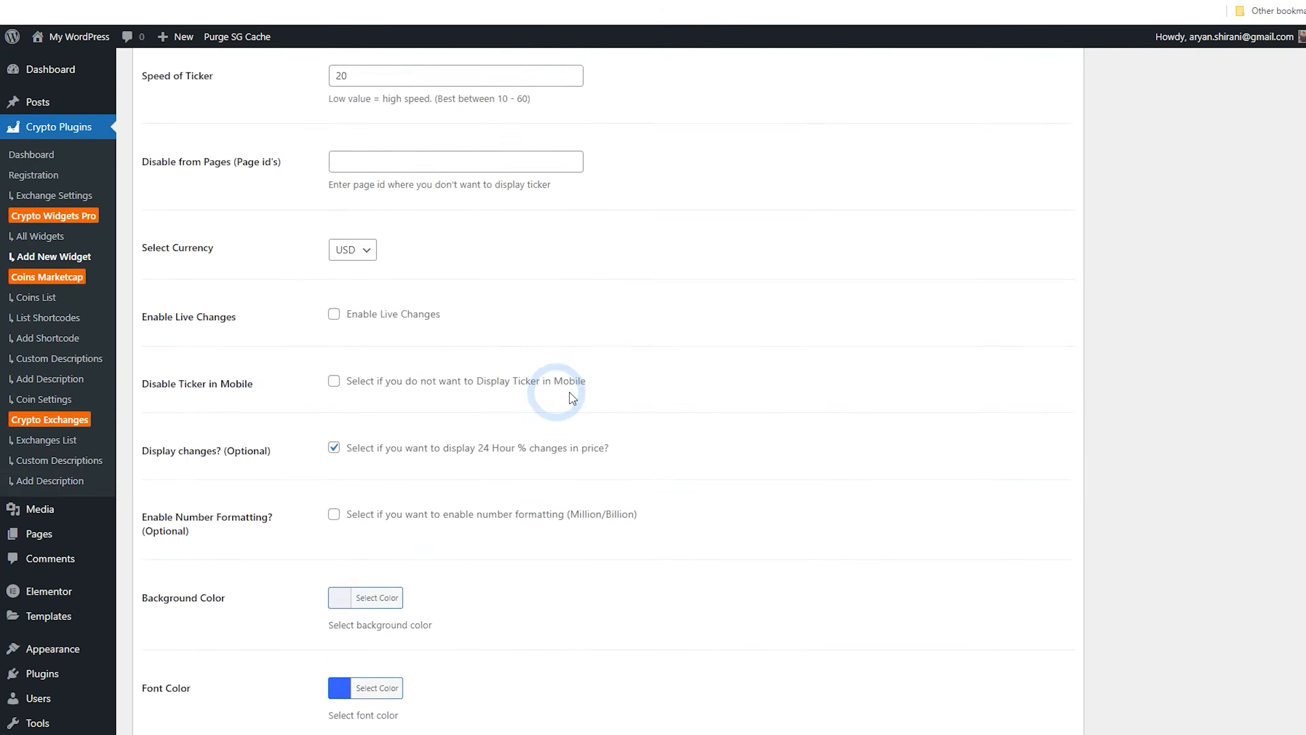
left_click(1269, 265)
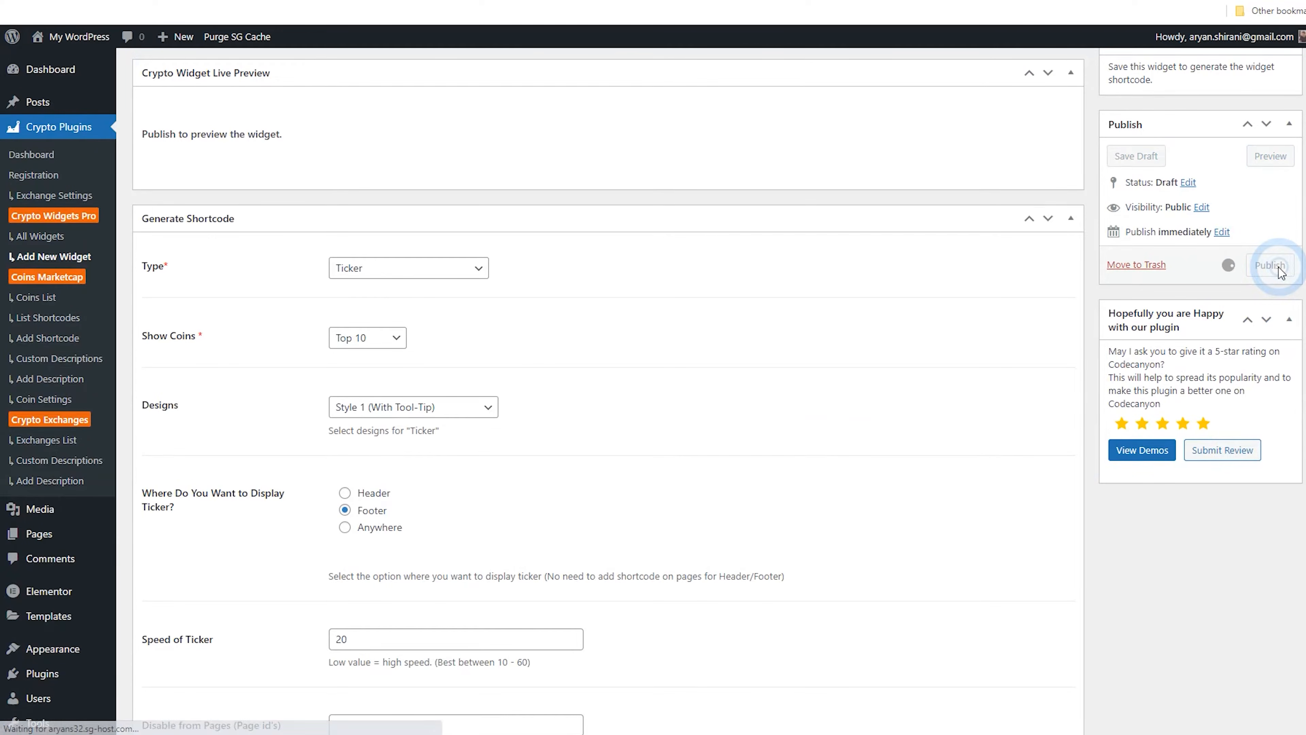
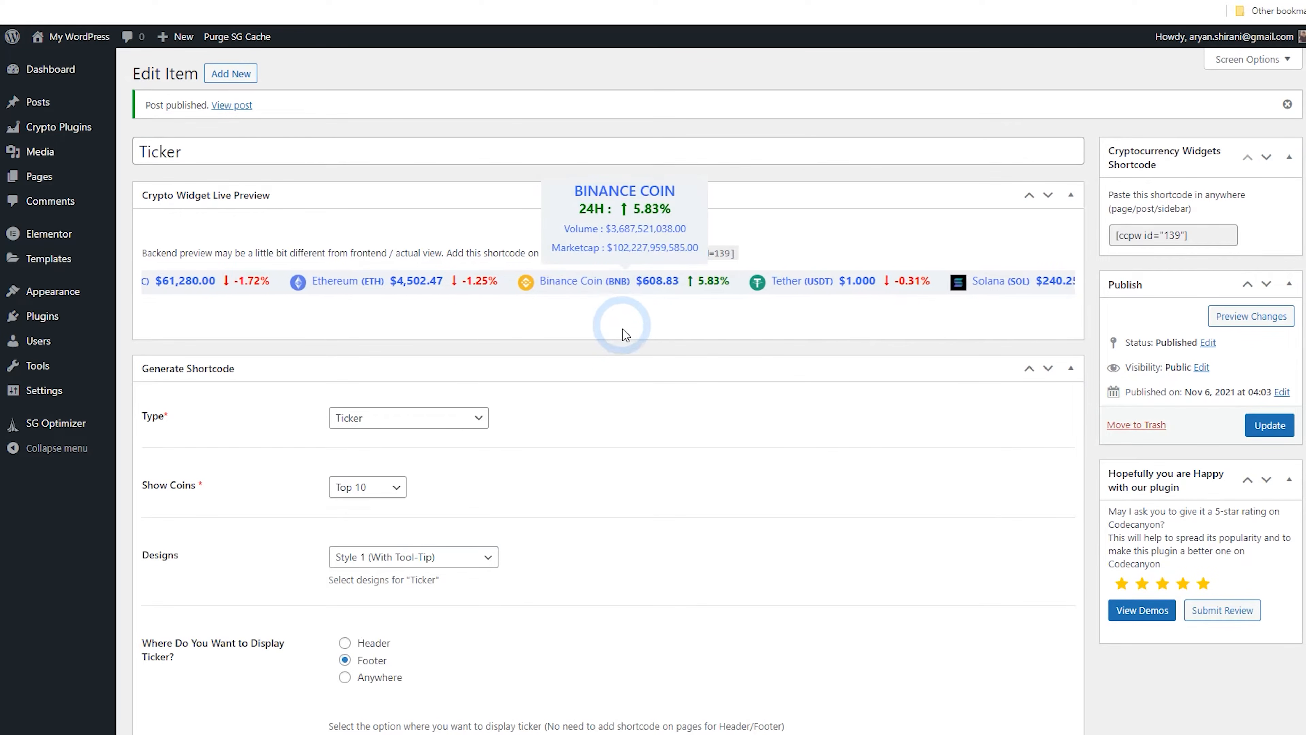
Rename the ticker widget to "Ticker Footer" and update it
mouse_move(806, 290)
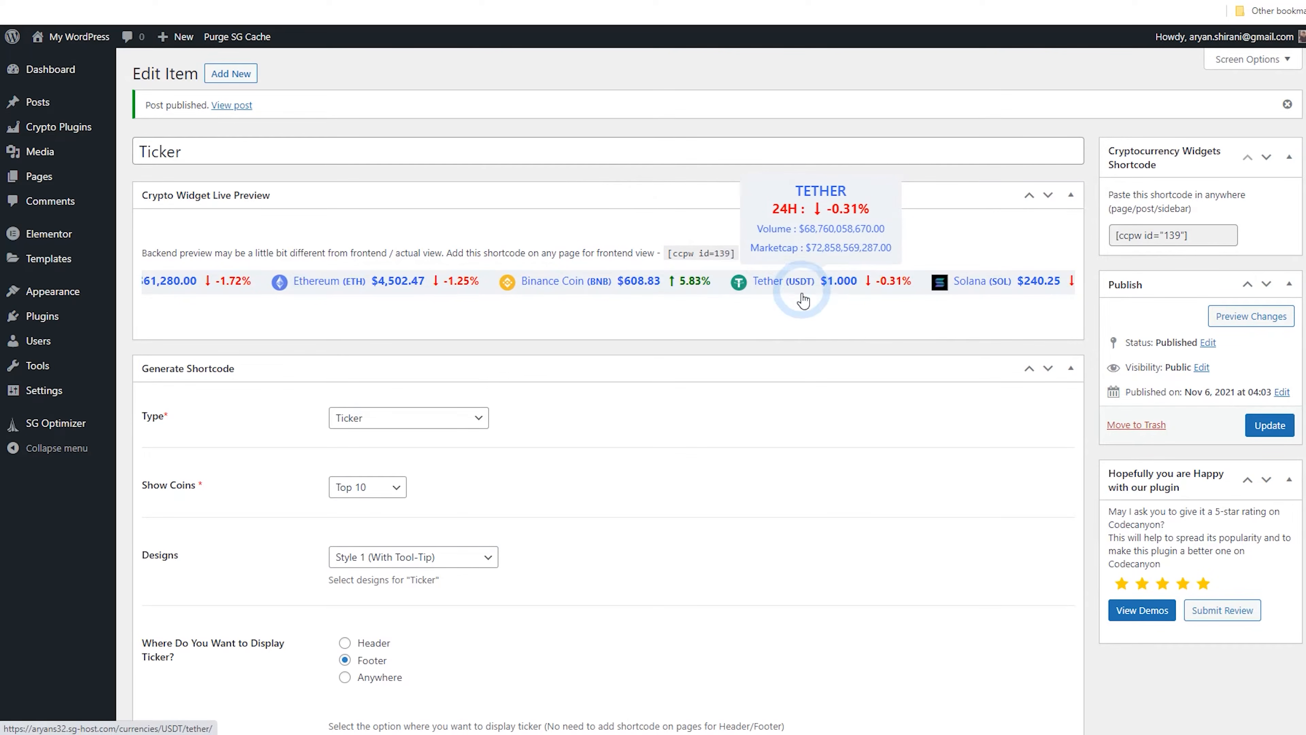
left_click(228, 151)
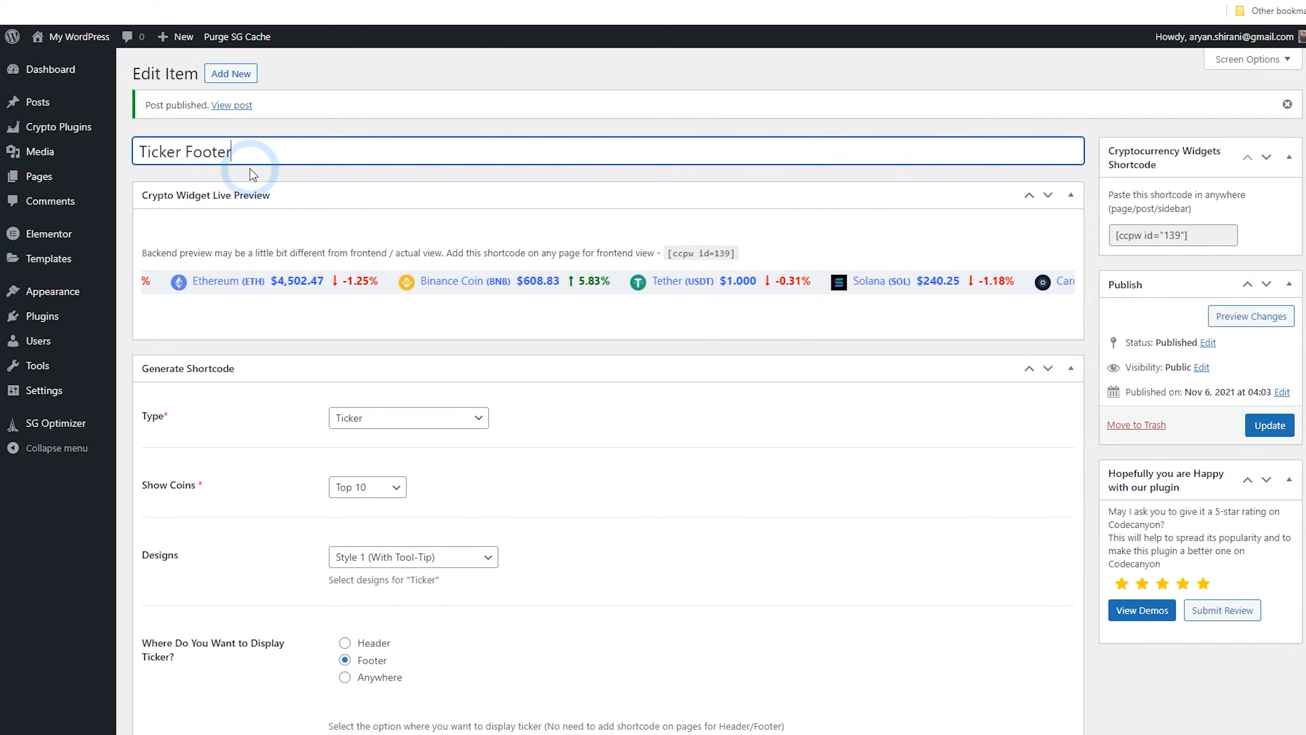
left_click(1250, 431)
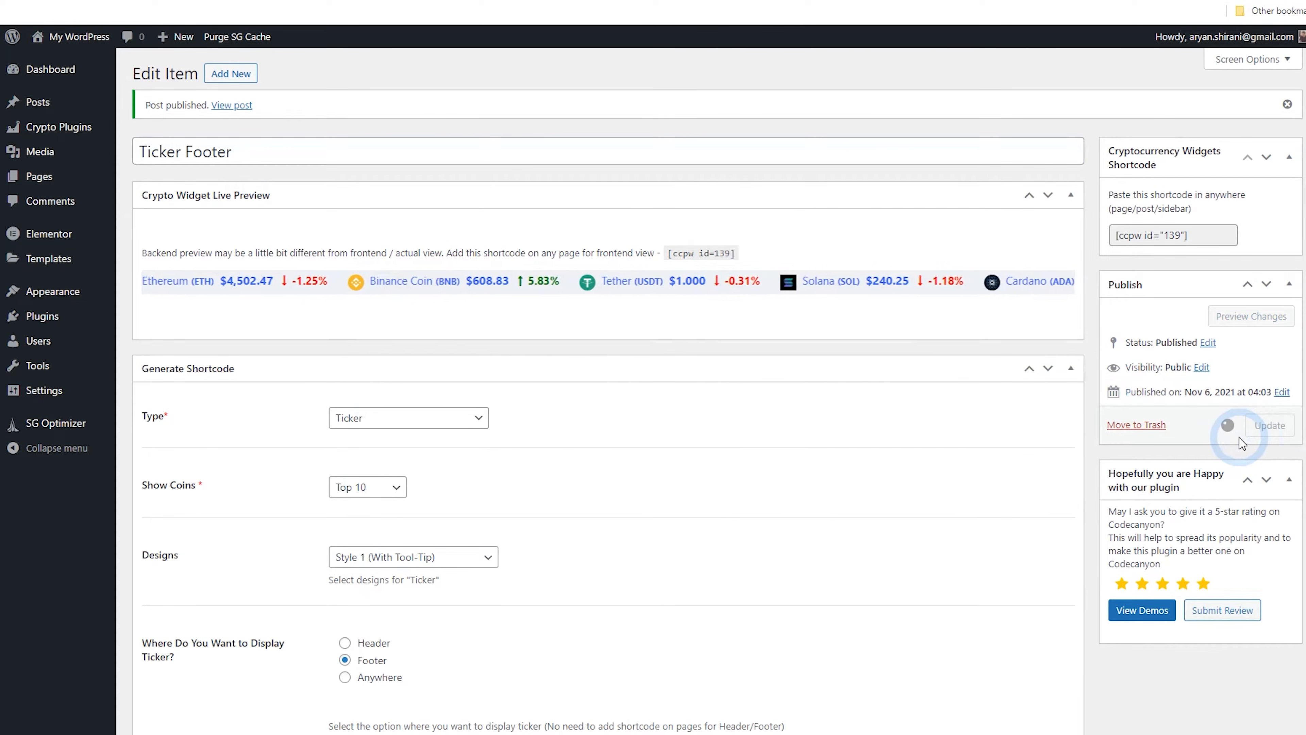
Open the live site and scroll down to examine the ticker running along the footer
left_click(477, 190)
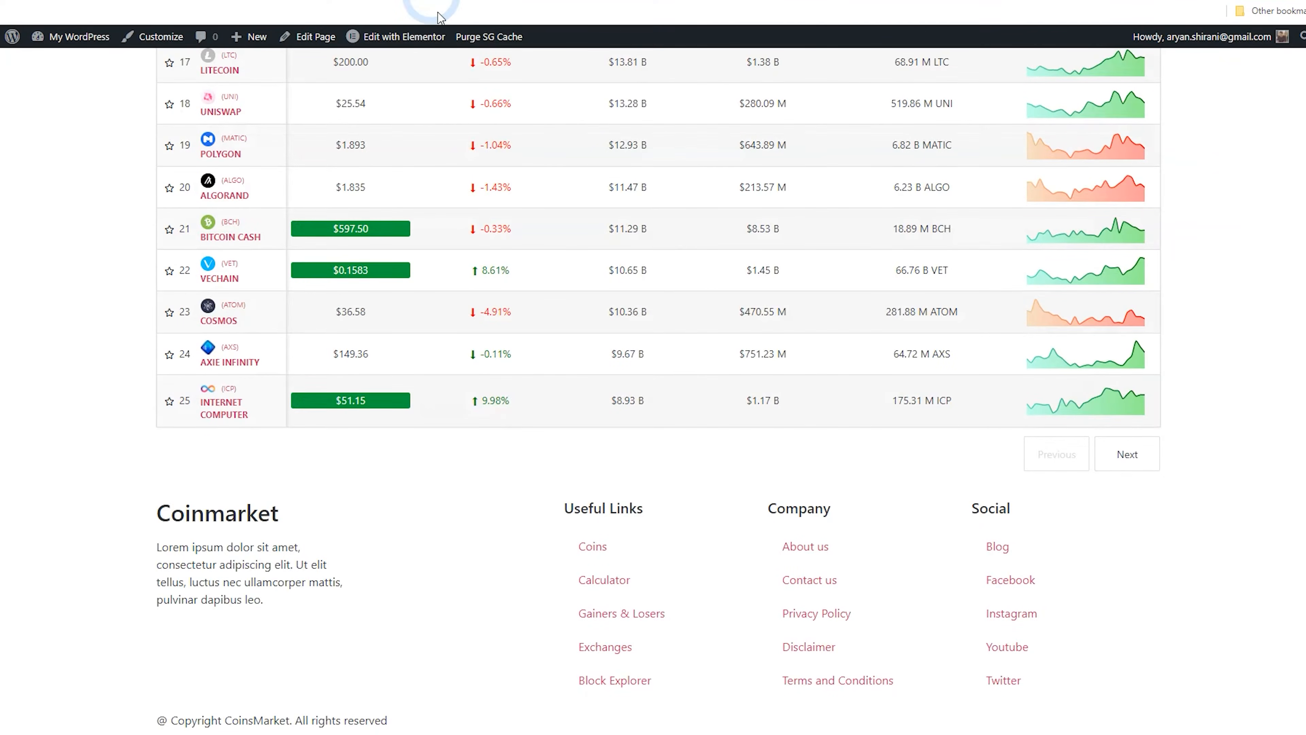
scroll(502, 265, "up", 15)
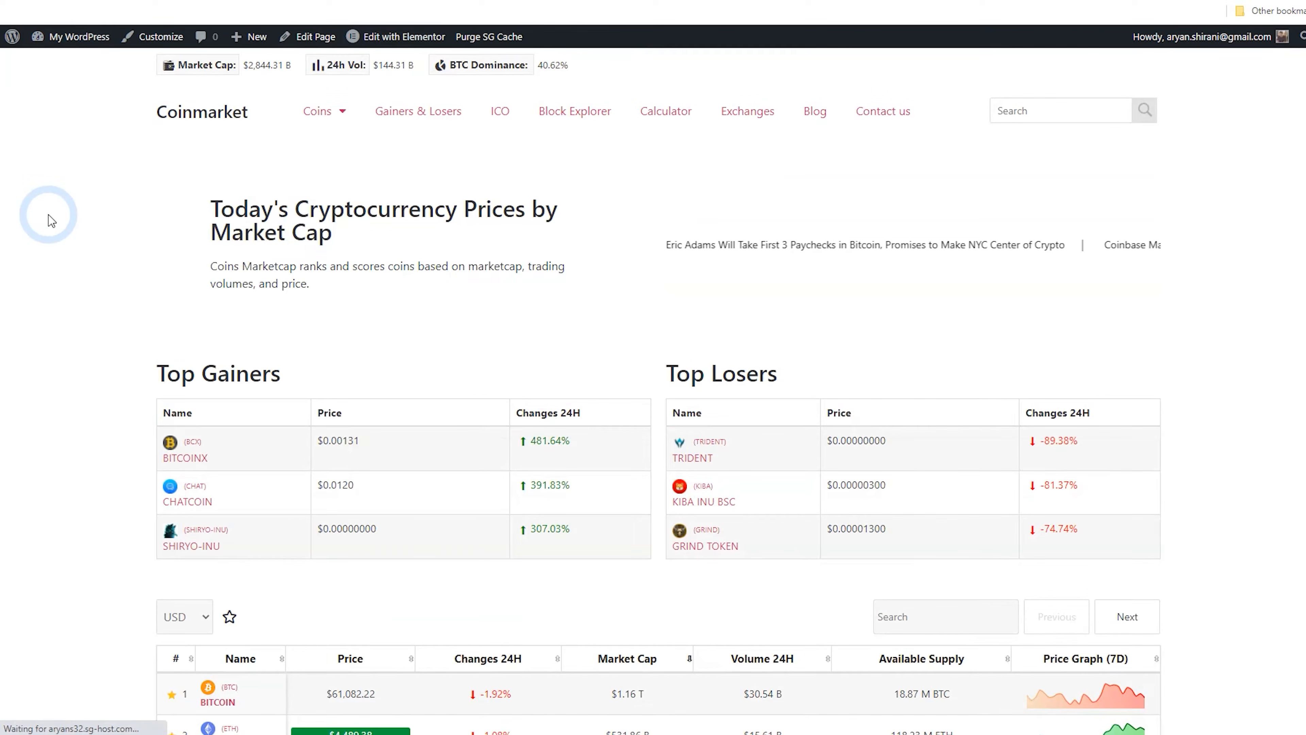
scroll(48, 215, "down", 5)
scroll(66, 205, "down", 4)
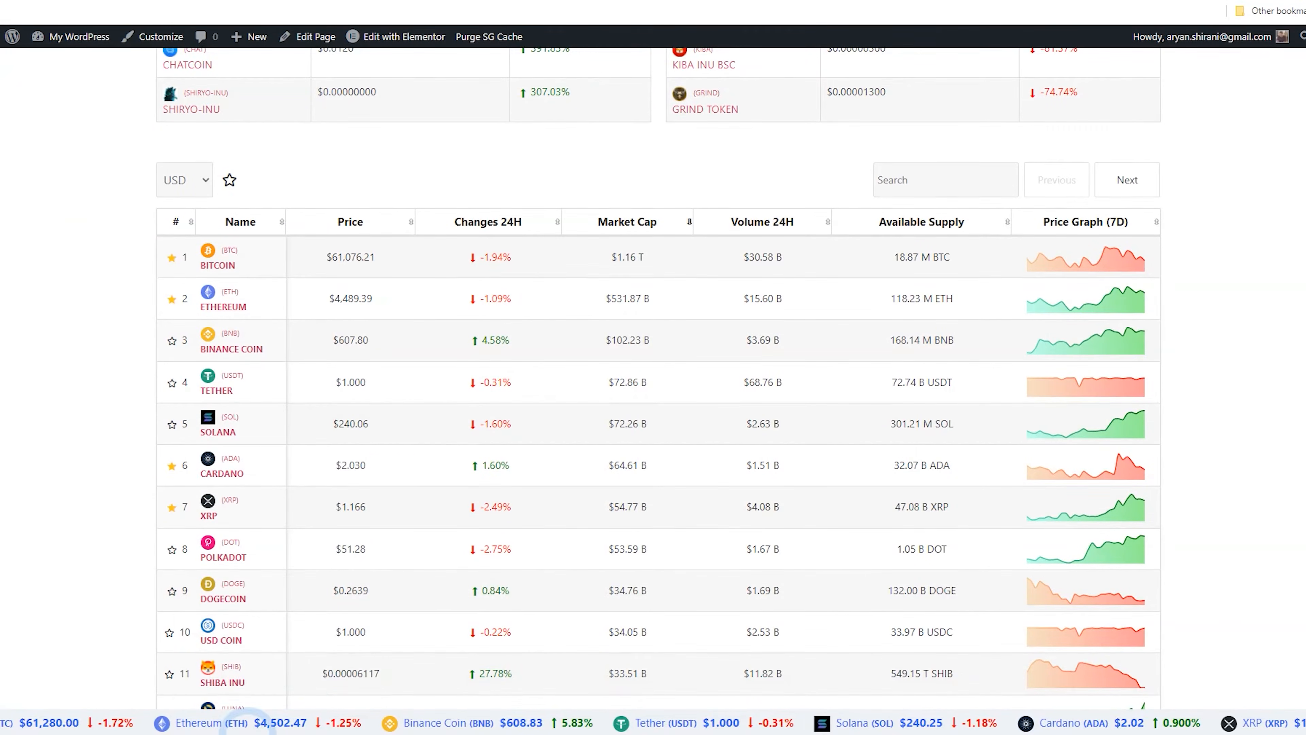
mouse_move(152, 725)
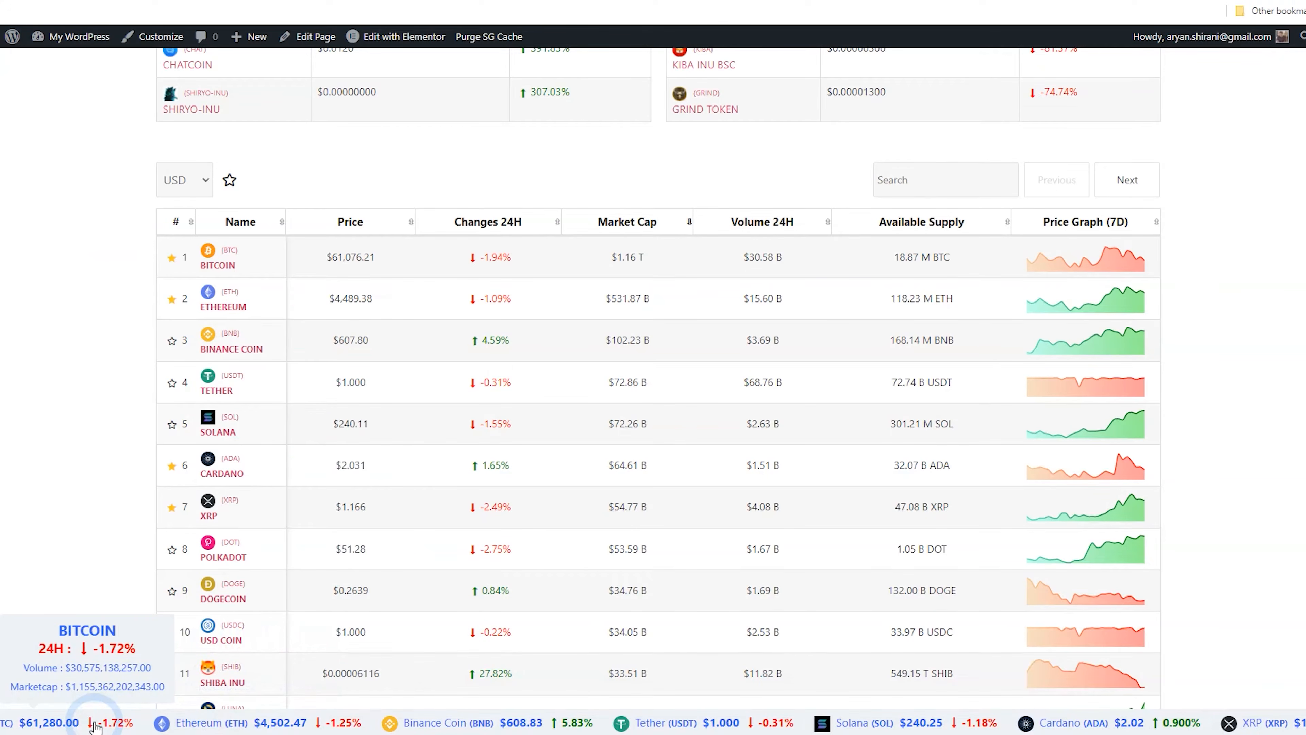
scroll(114, 467, "down", 6)
scroll(117, 467, "down", 12)
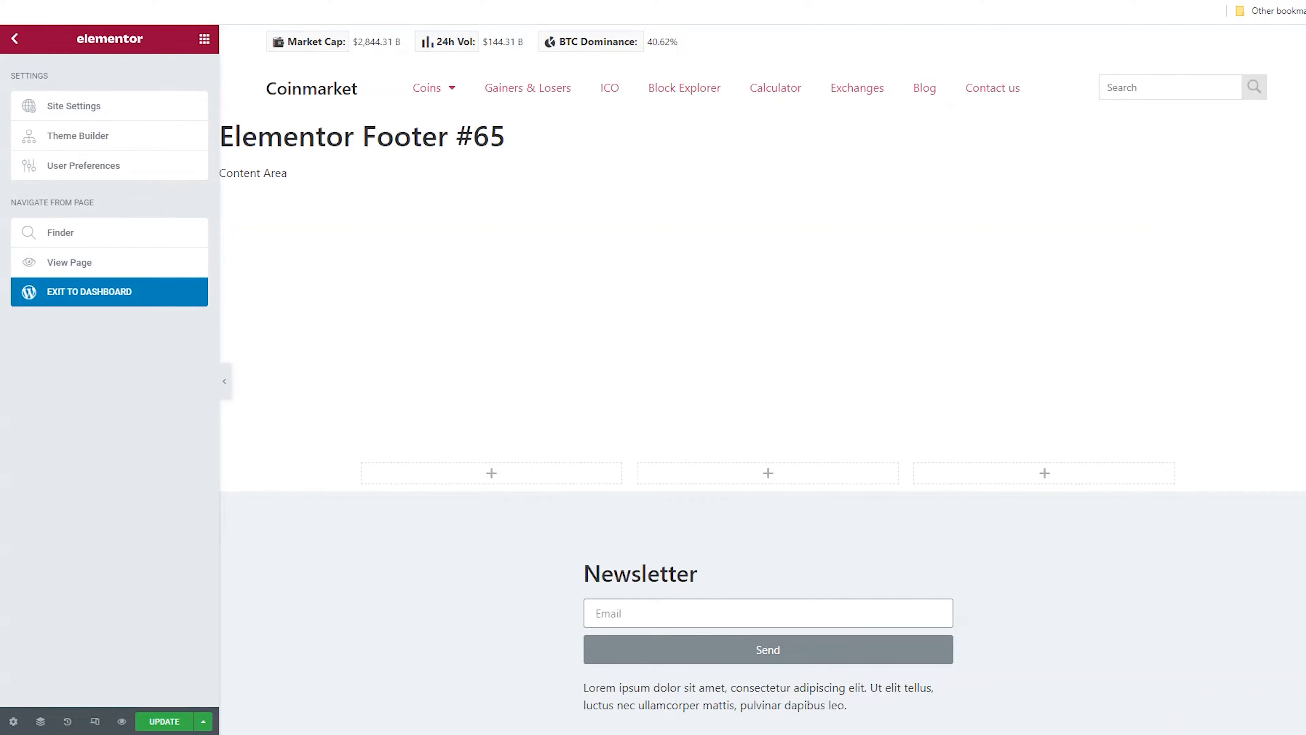
Set the footer links section's margin to 0 top and 5 bottom, unlinked, and update the footer template
scroll(579, 522, "down", 9)
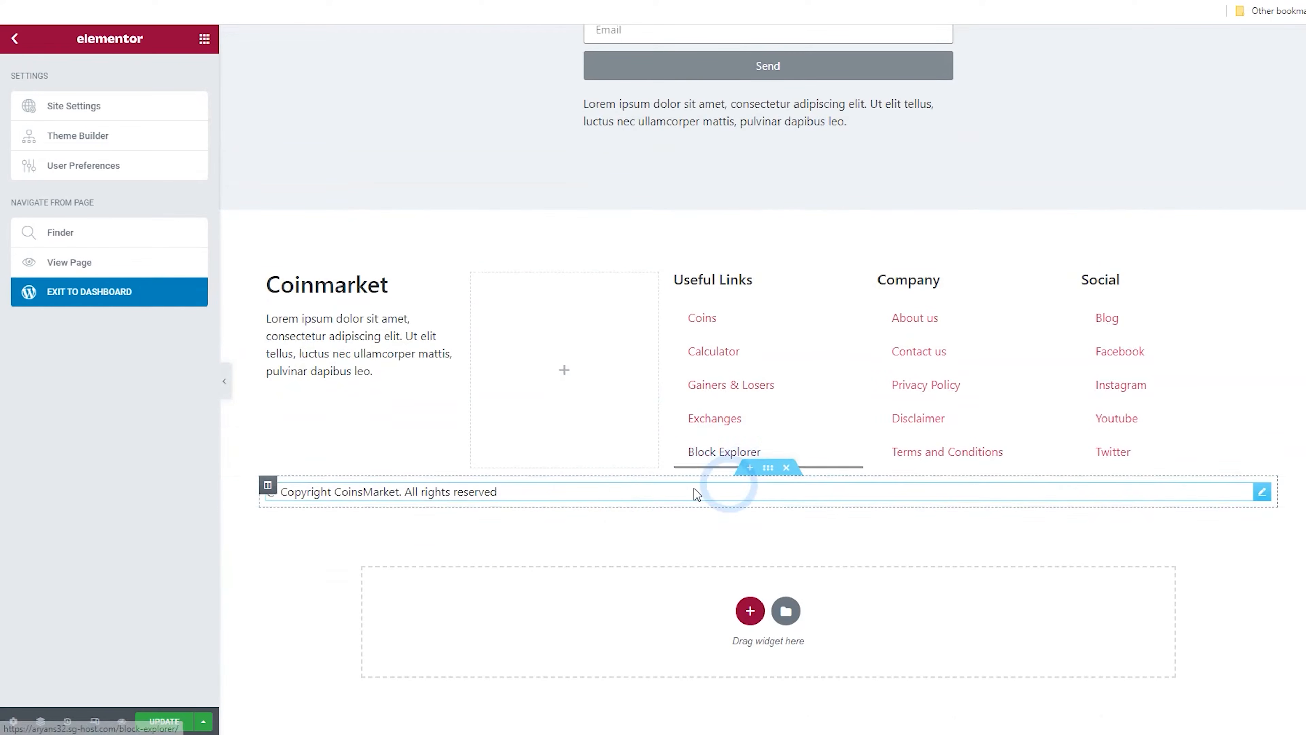
left_click(766, 474)
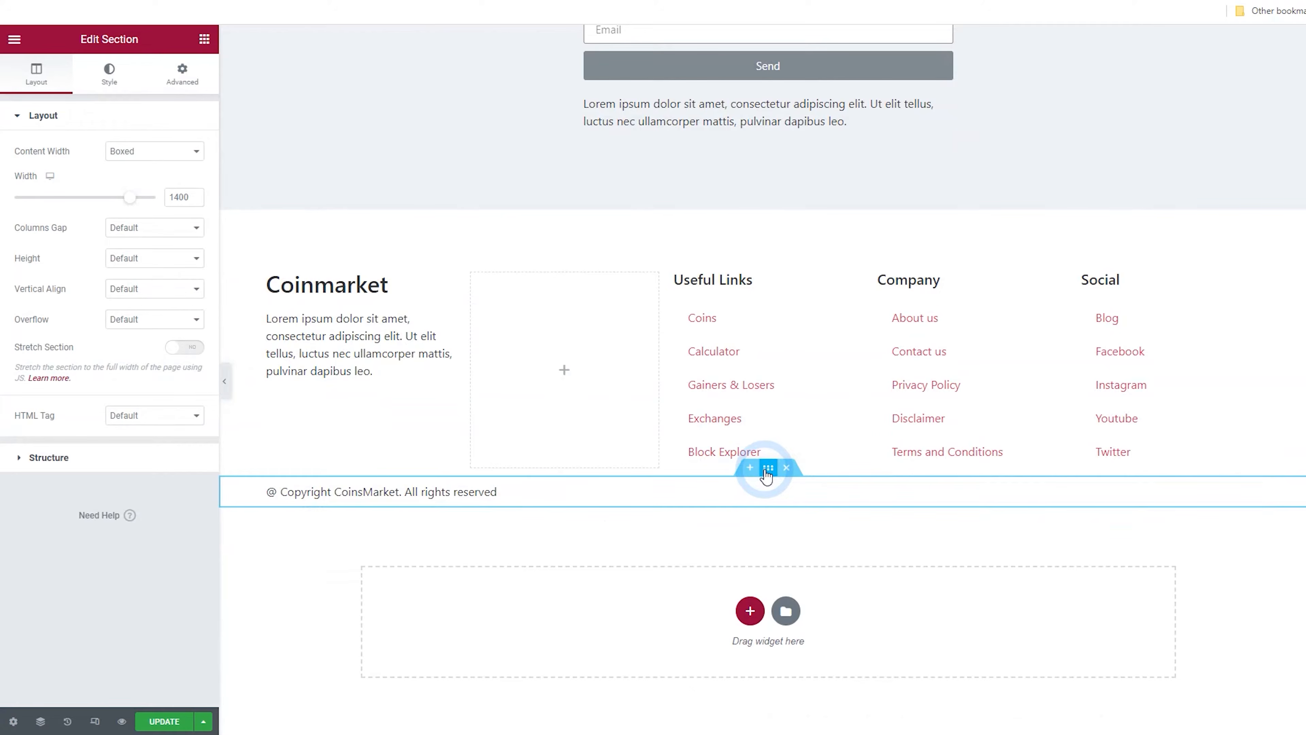
left_click(182, 73)
left_click(130, 163)
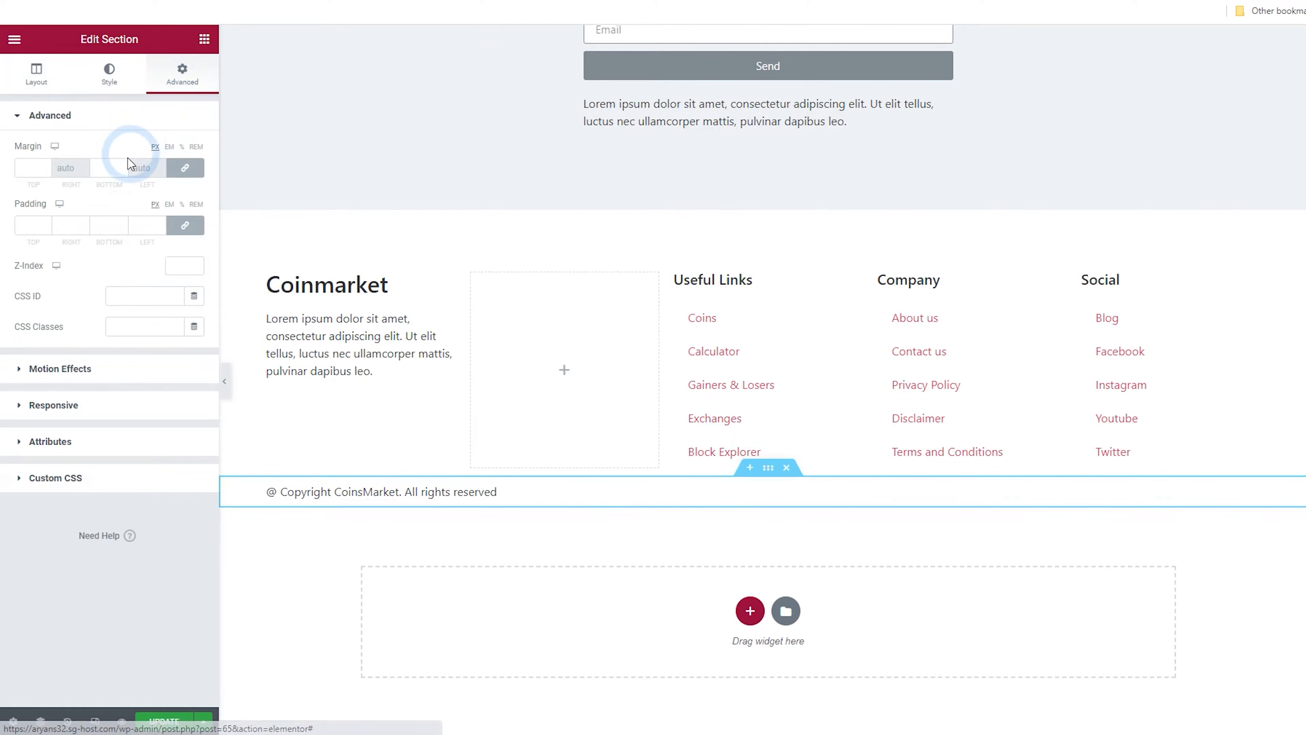
left_click(132, 202)
left_click(183, 170)
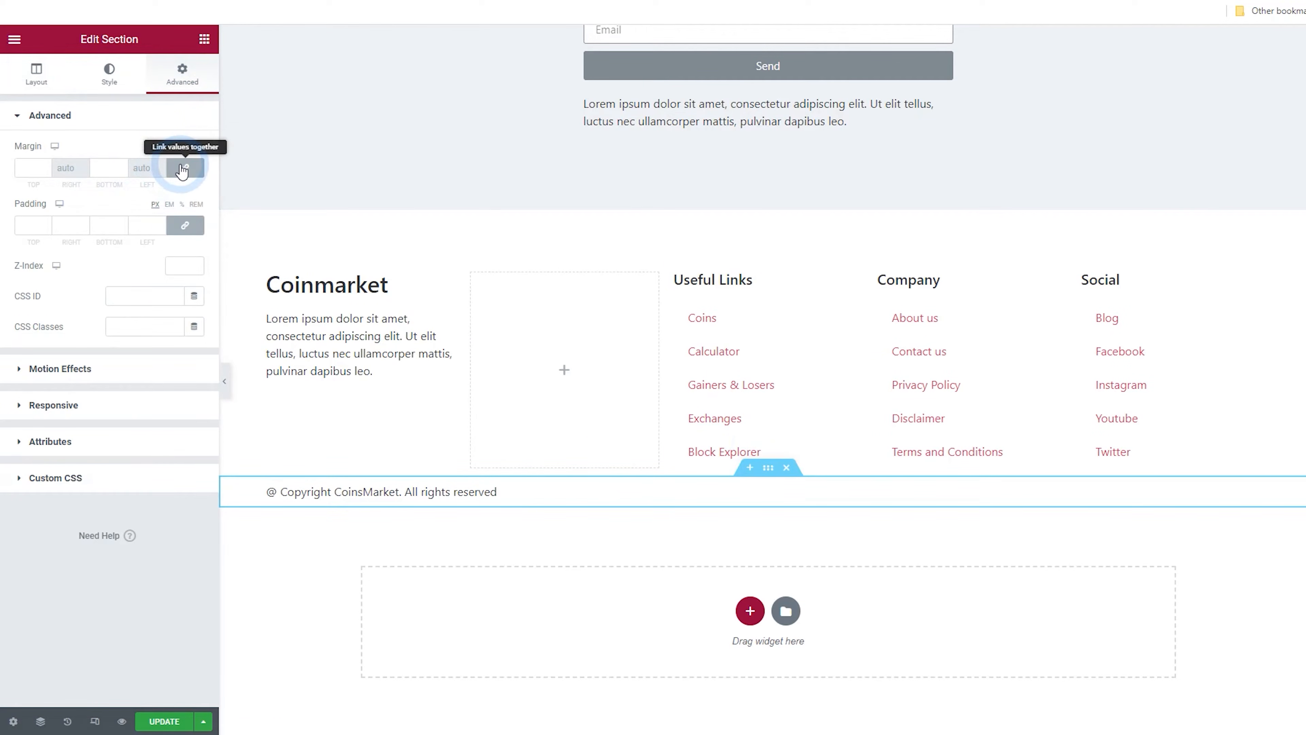
left_click(188, 162)
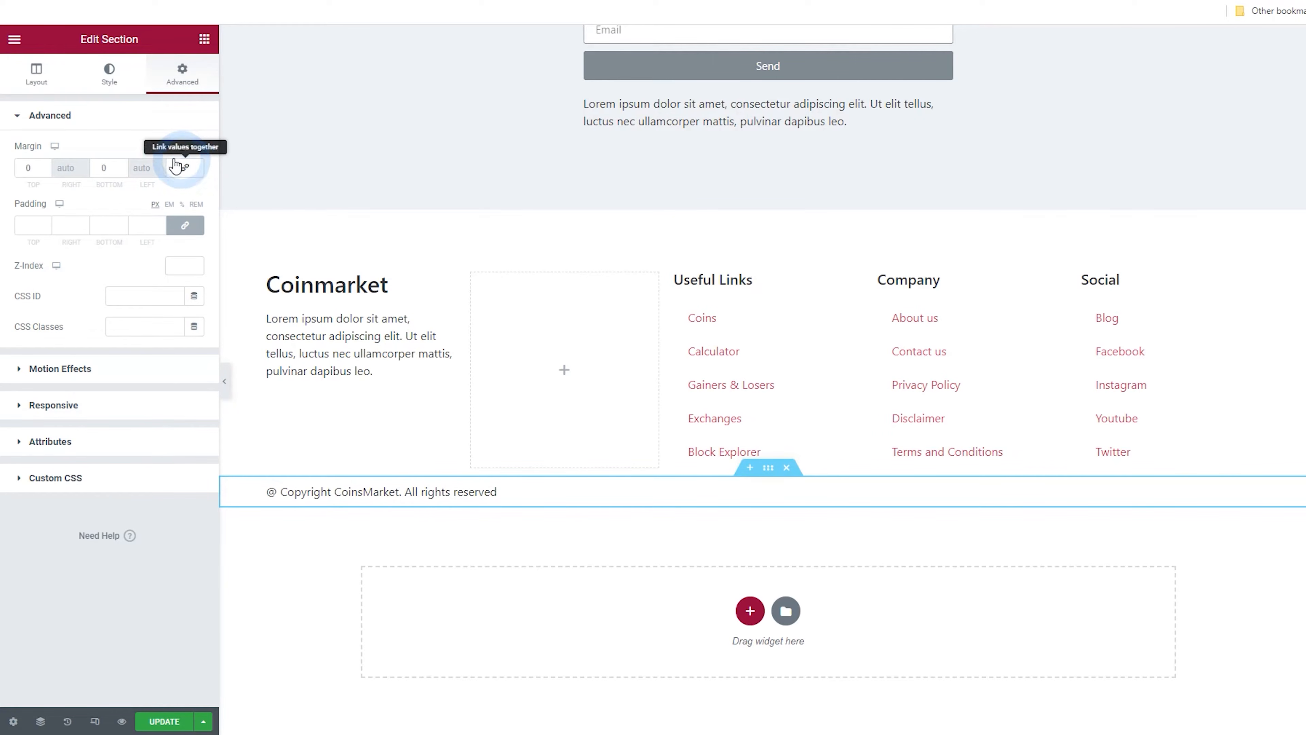
left_click(123, 162)
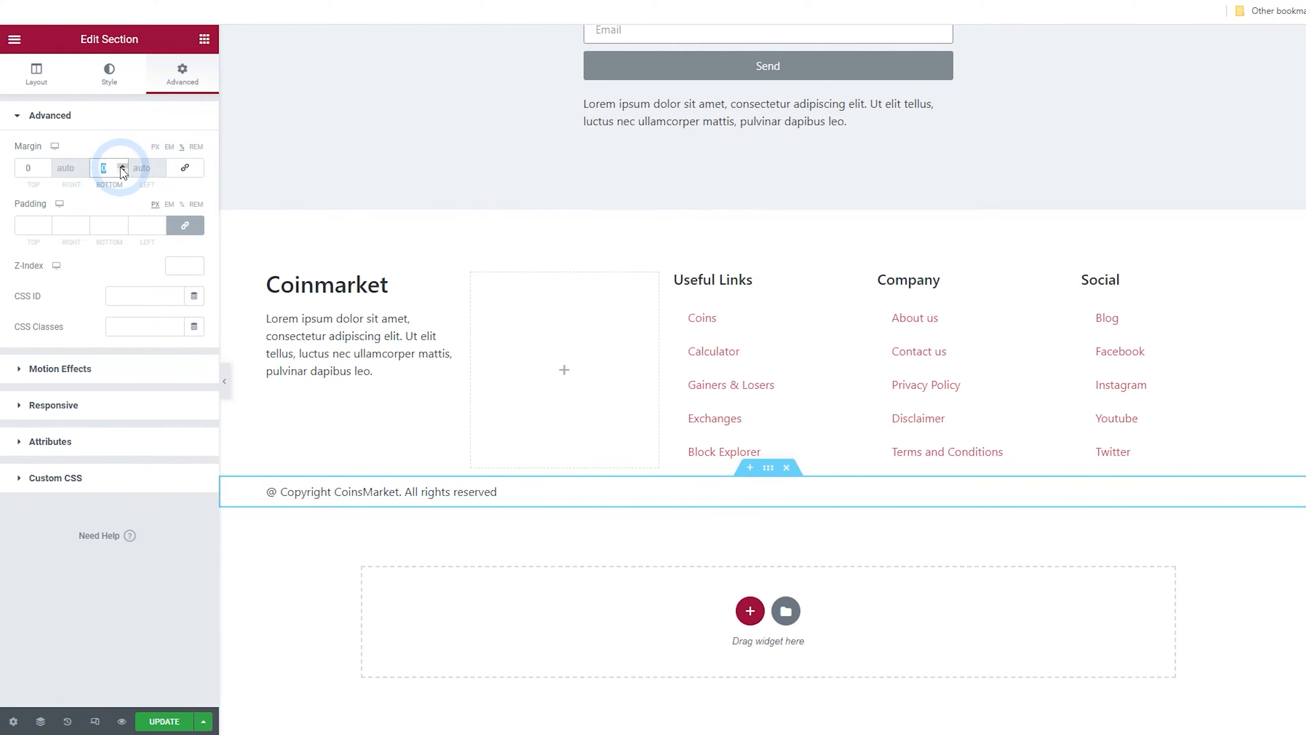
type("5")
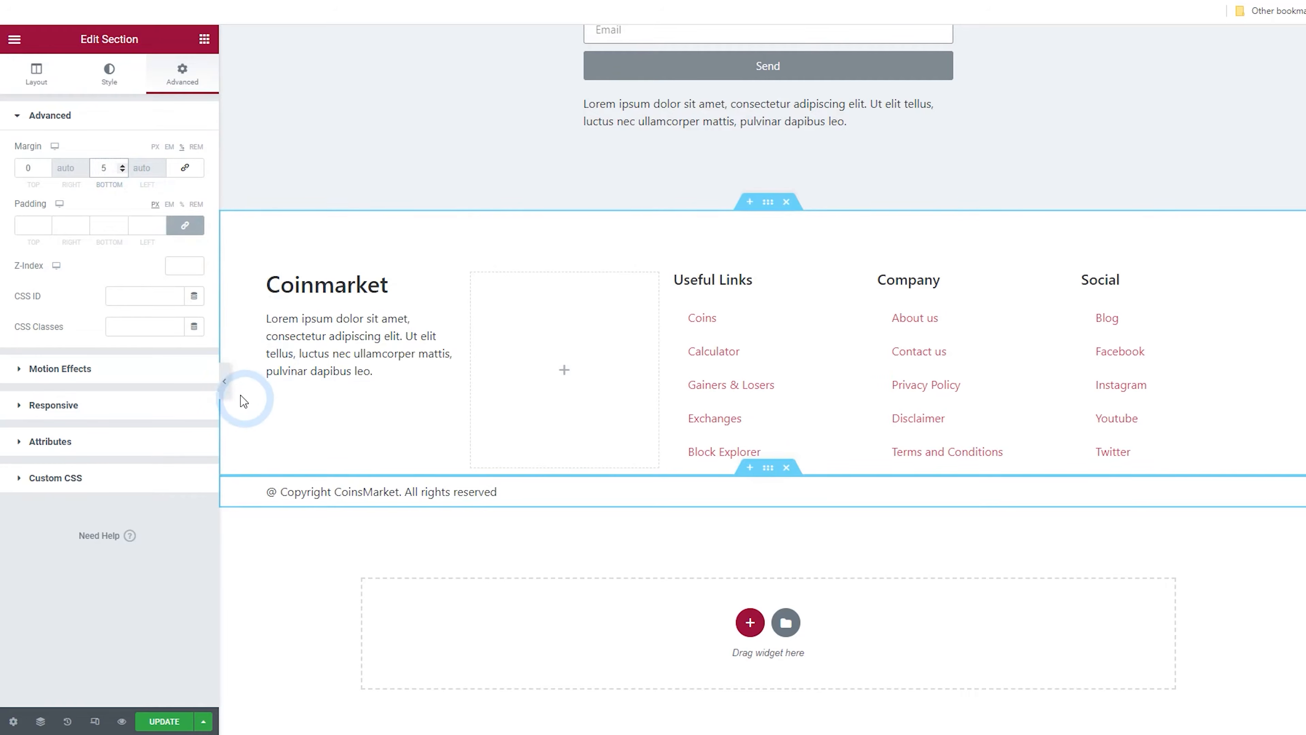
left_click(174, 721)
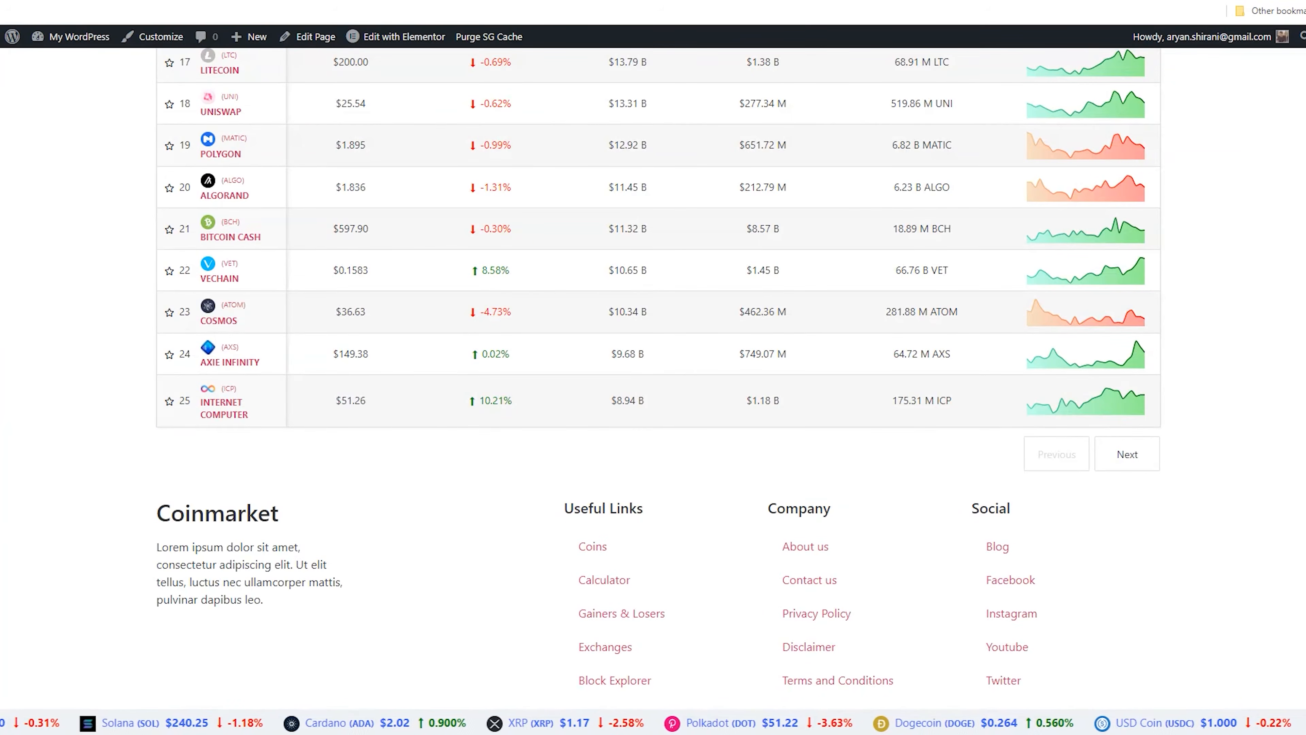
Reload the live site and scroll through the footer to check the copyright row above the ticker
left_click(304, 353)
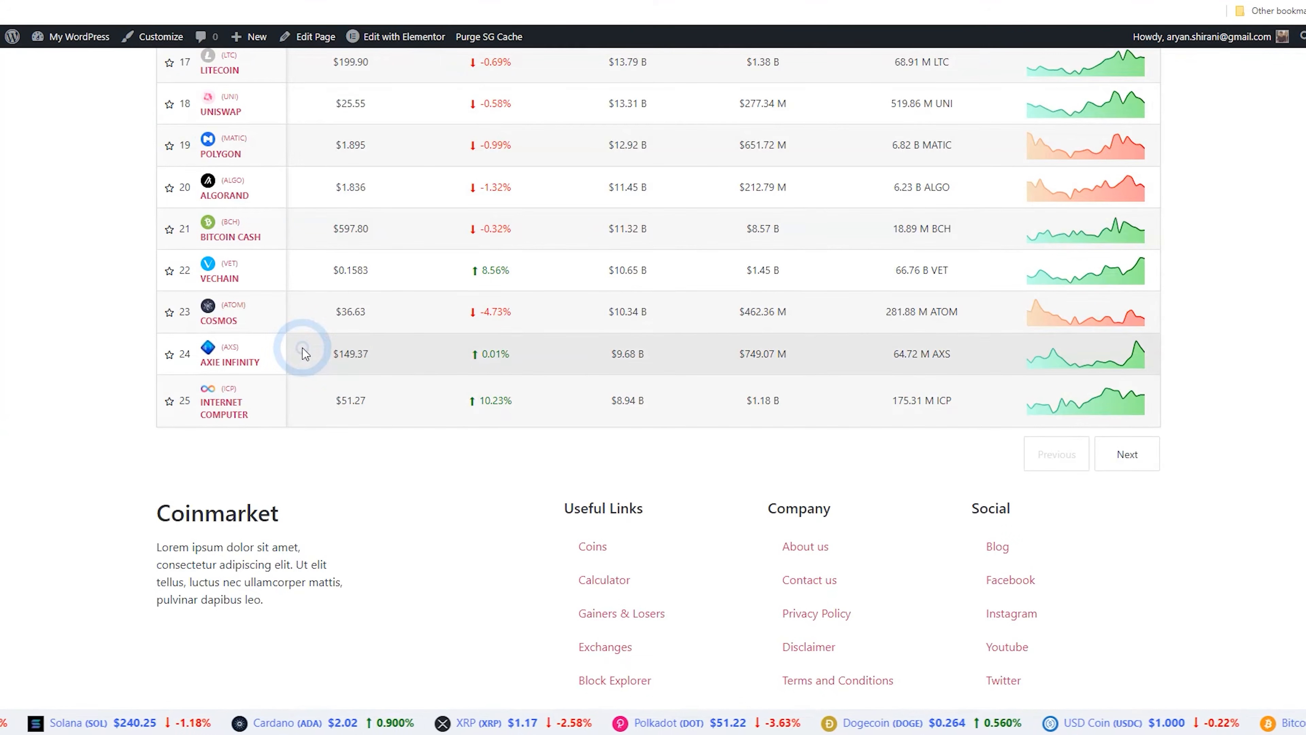
key("F5")
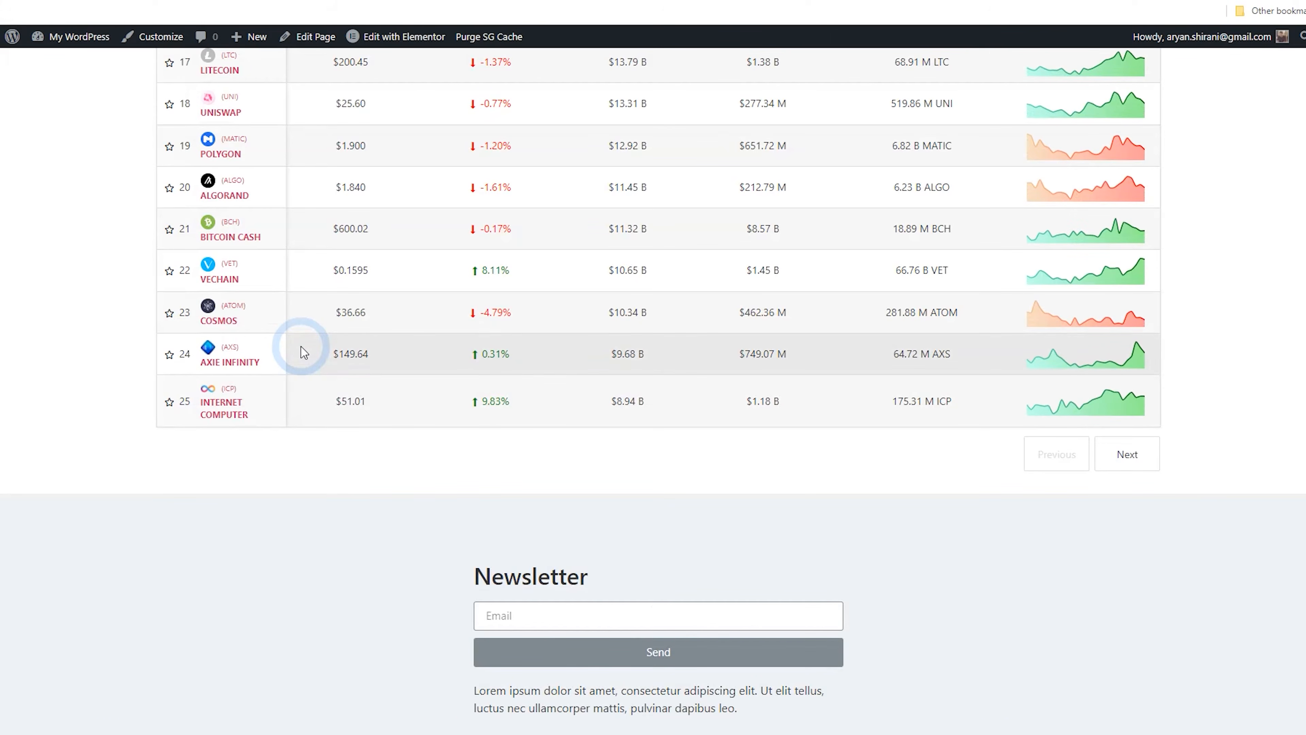
scroll(304, 353, "down", 5)
scroll(304, 351, "down", 2)
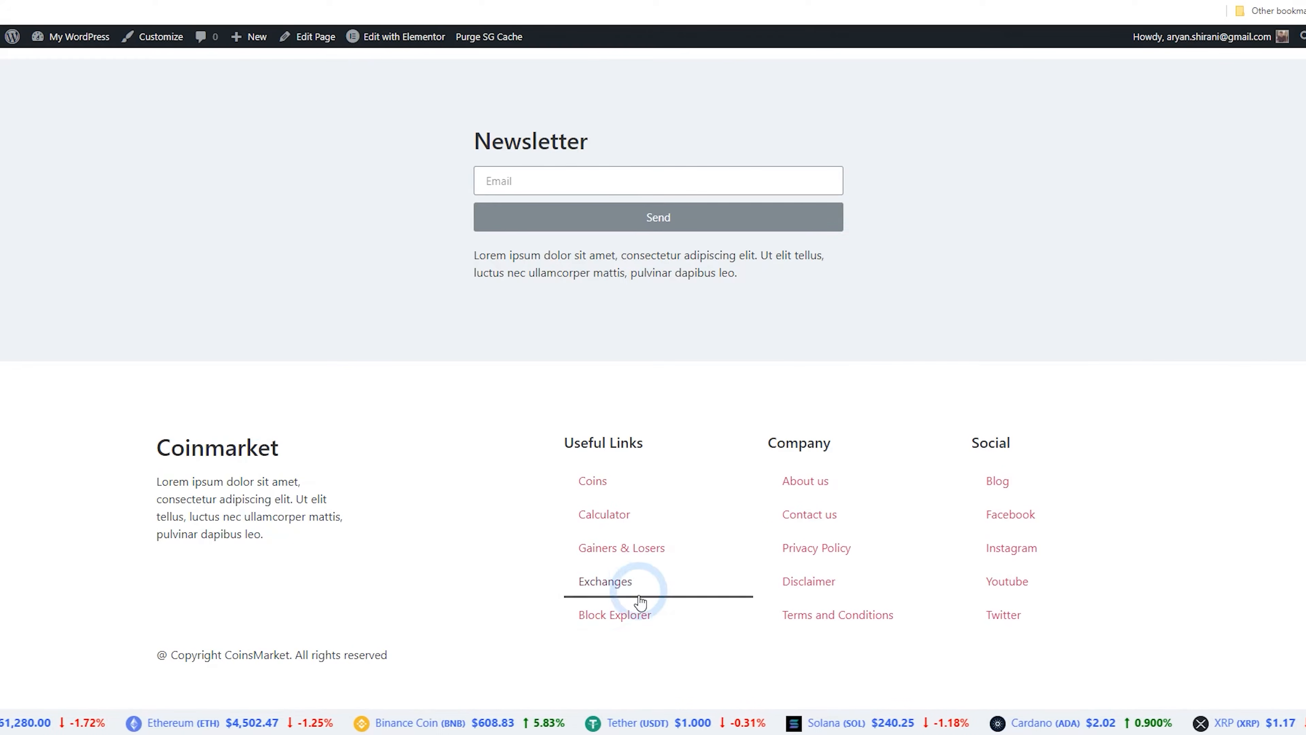
left_click_drag(155, 653, 414, 662)
left_click(448, 646)
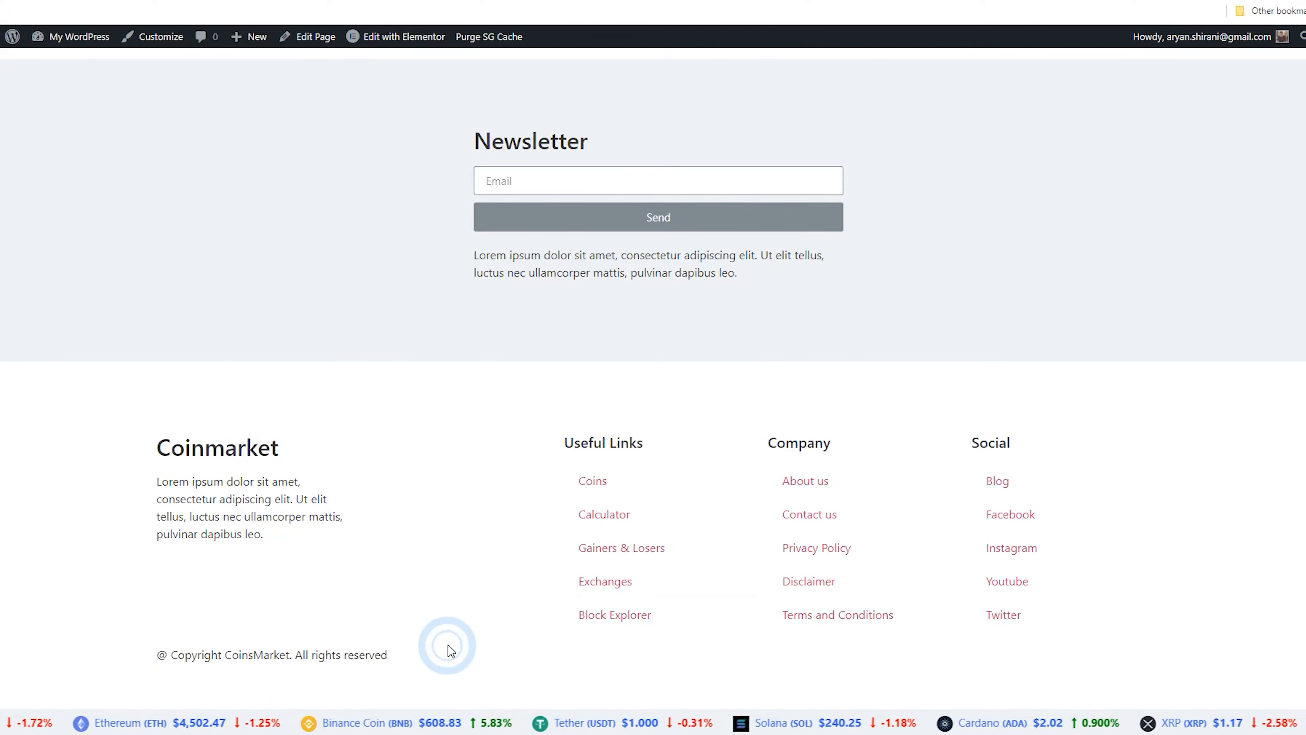
scroll(482, 583, "up", 12)
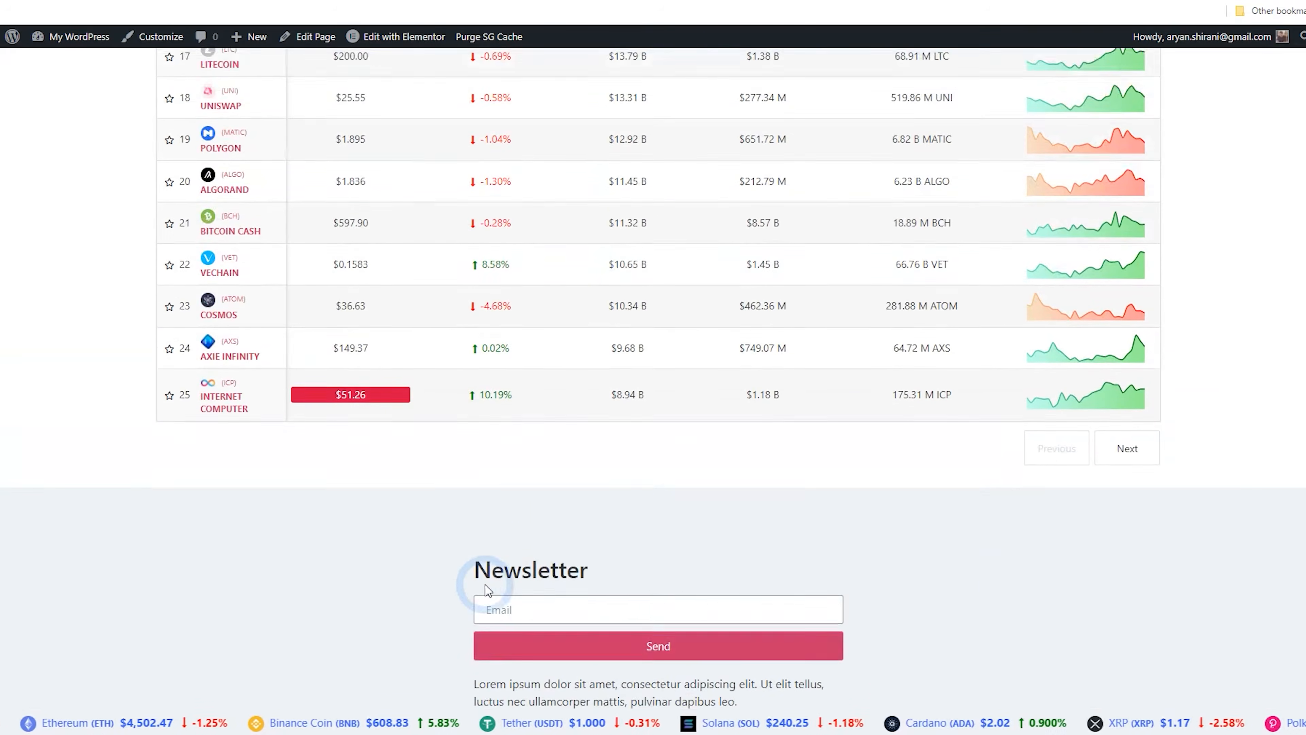
scroll(489, 592, "up", 15)
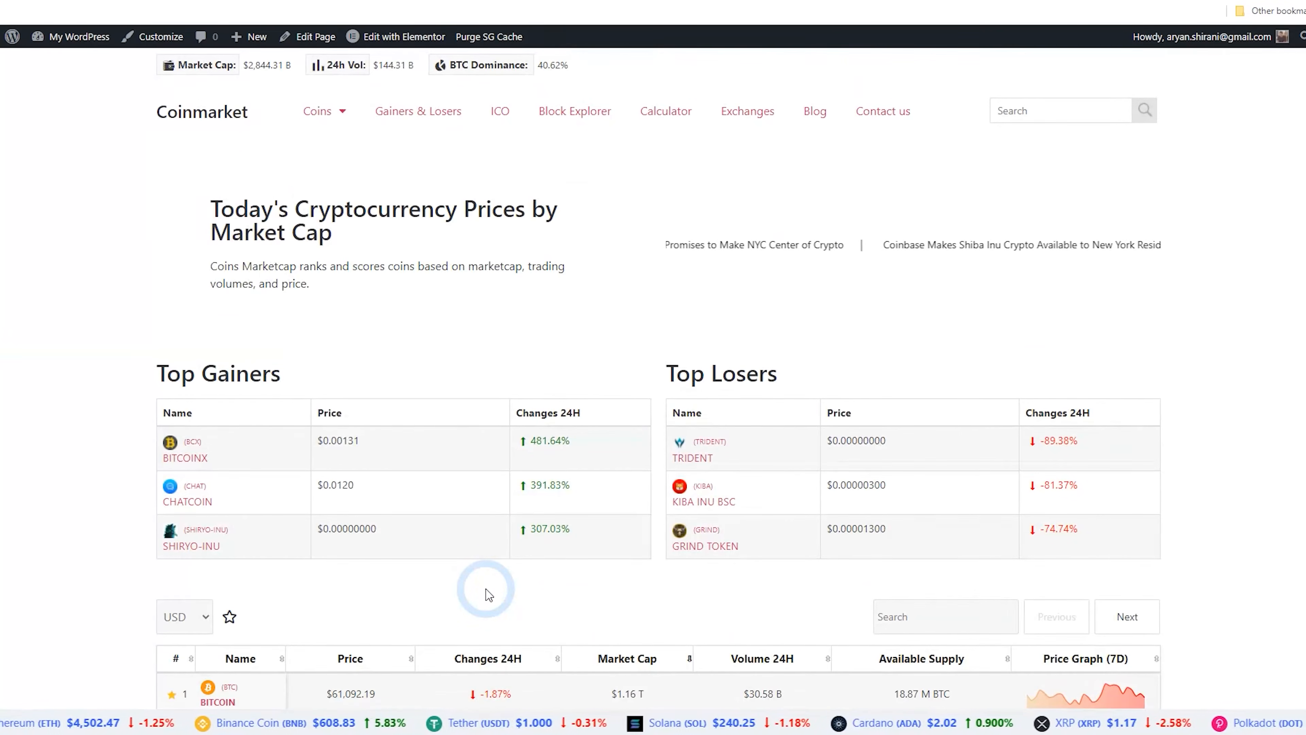
scroll(489, 594, "down", 20)
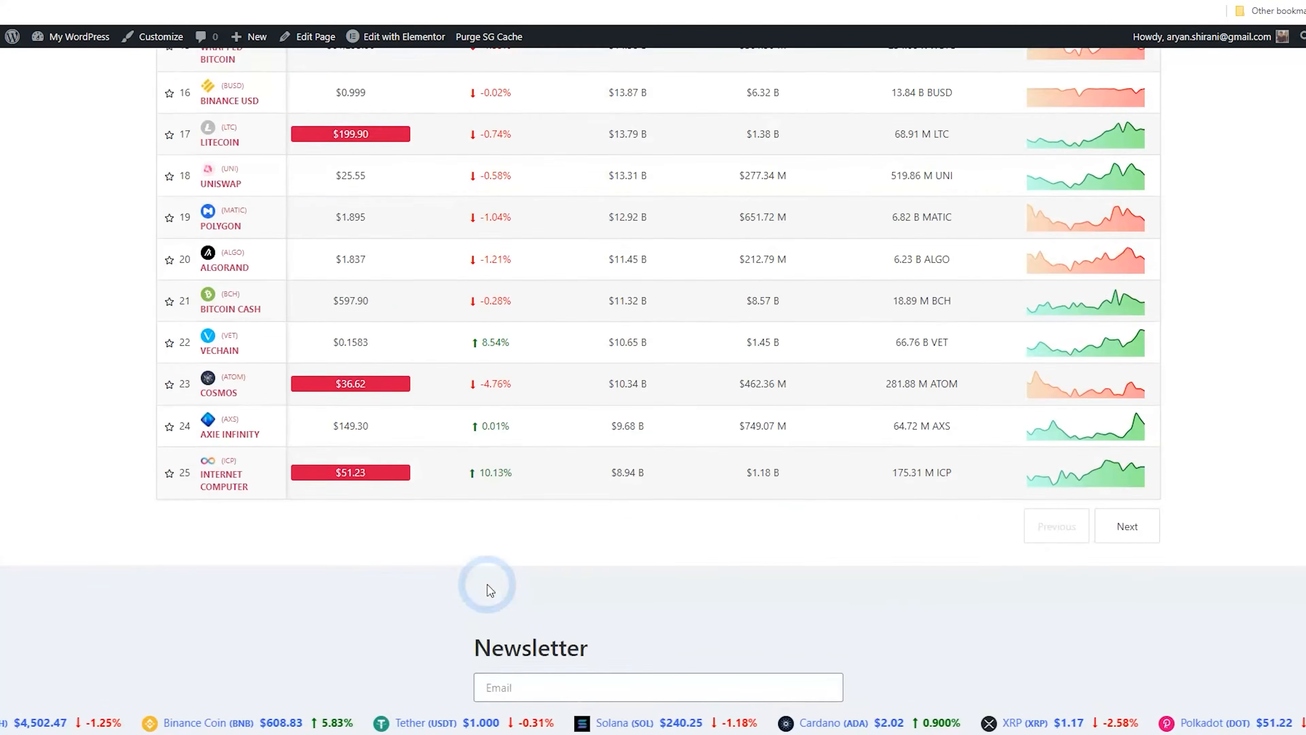
scroll(621, 487, "down", 3)
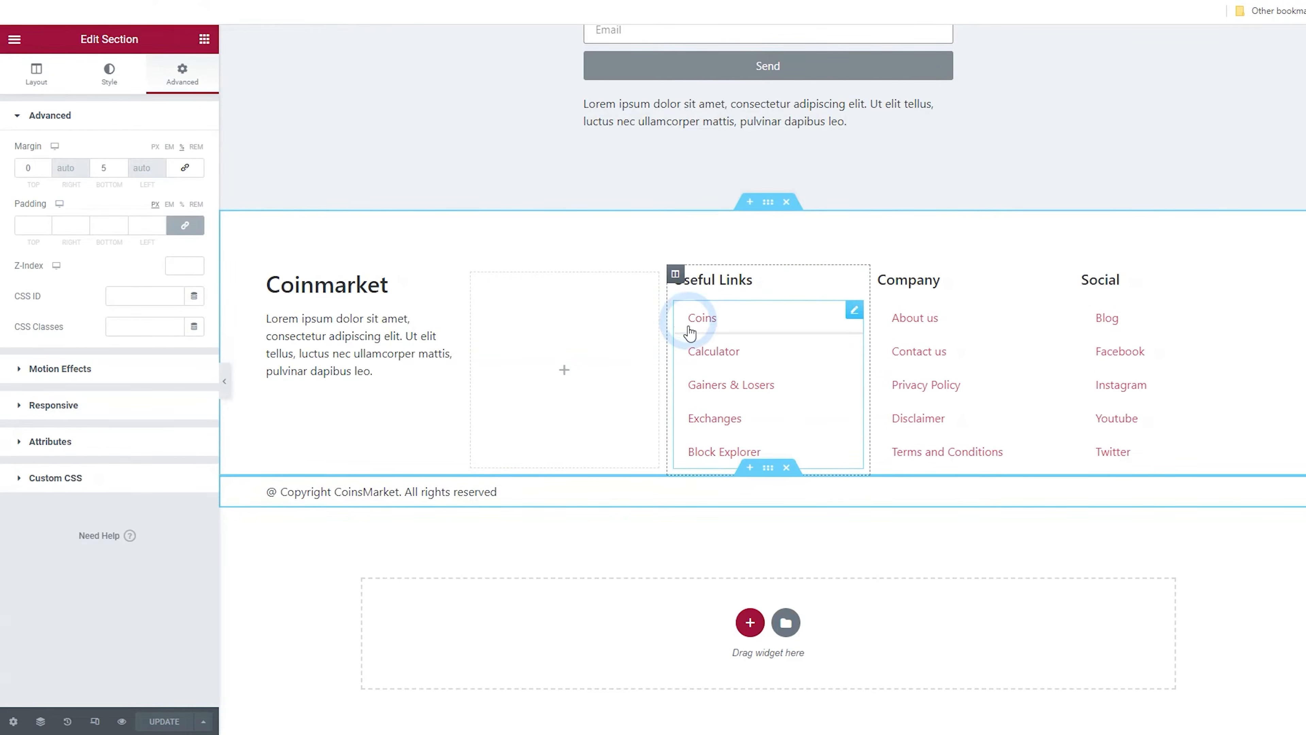
Return to the dashboard, start a new crypto widget, and set its type to Slider Widget
scroll(685, 315, "up", 6)
scroll(685, 418, "up", 3)
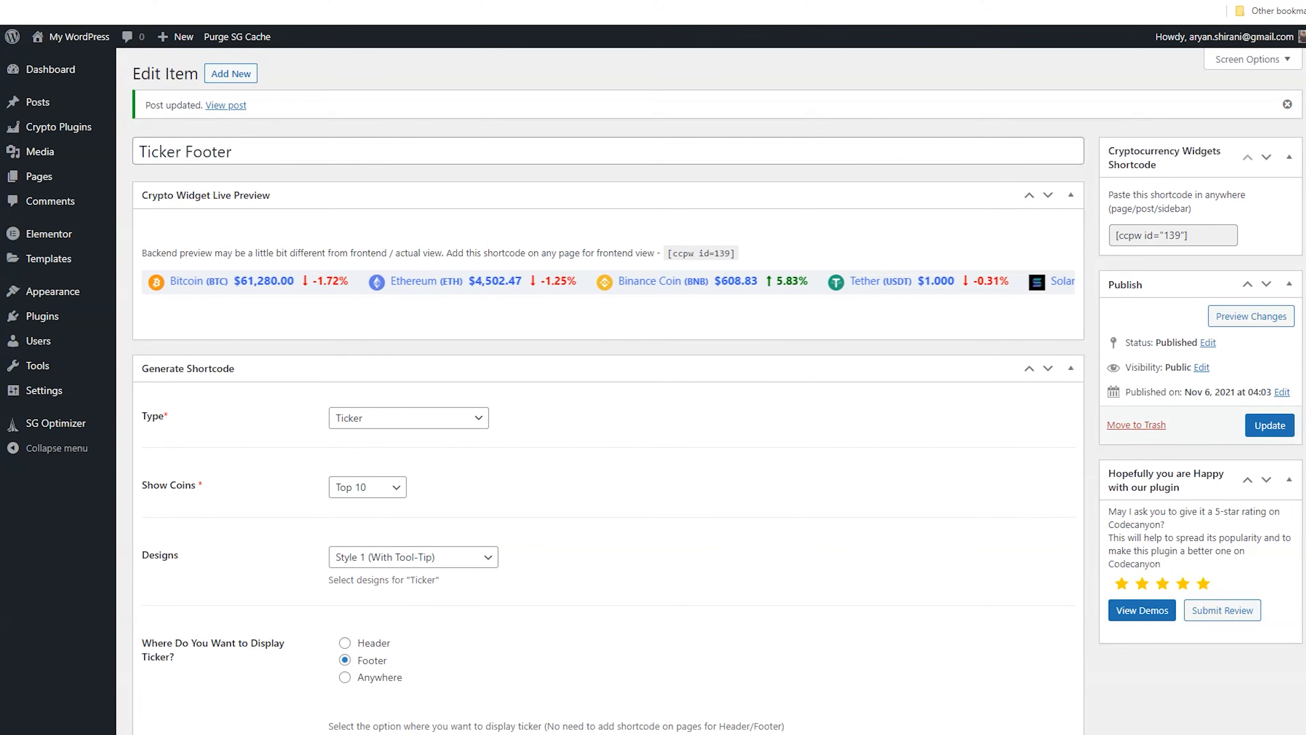
left_click(187, 183)
left_click(53, 131)
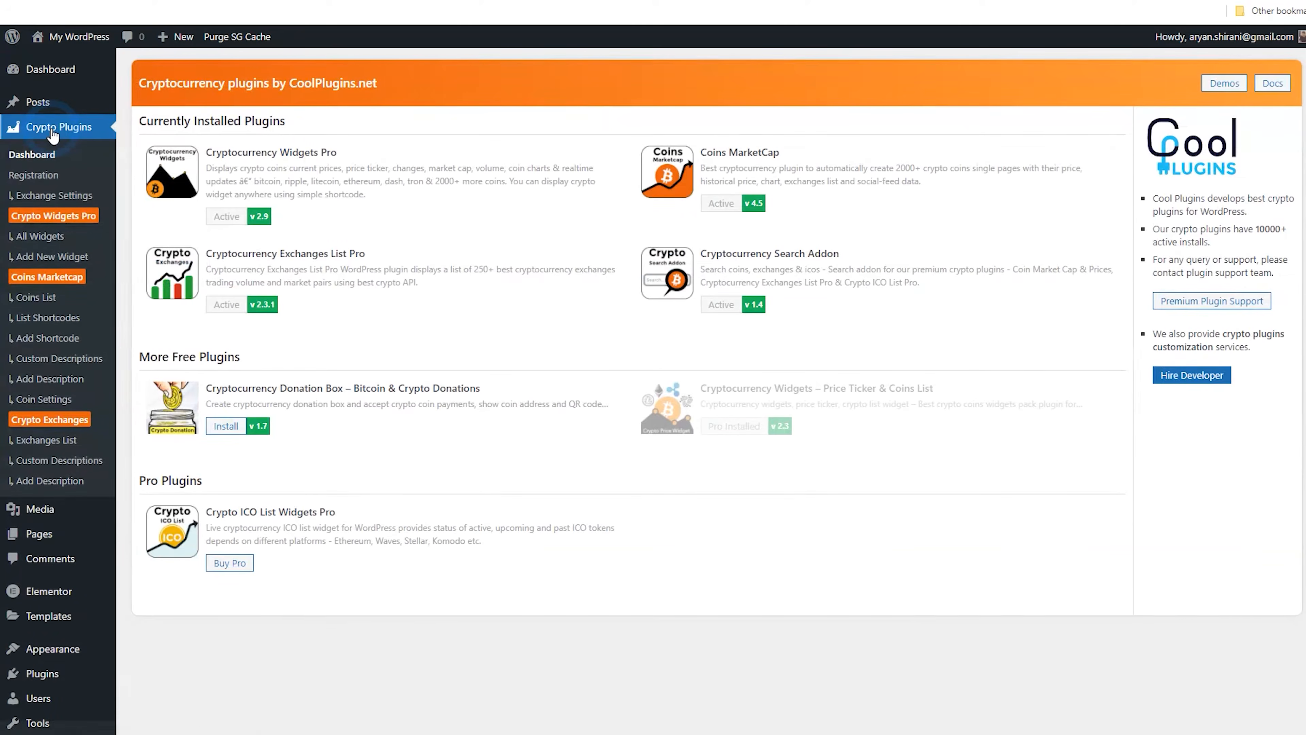
left_click(56, 234)
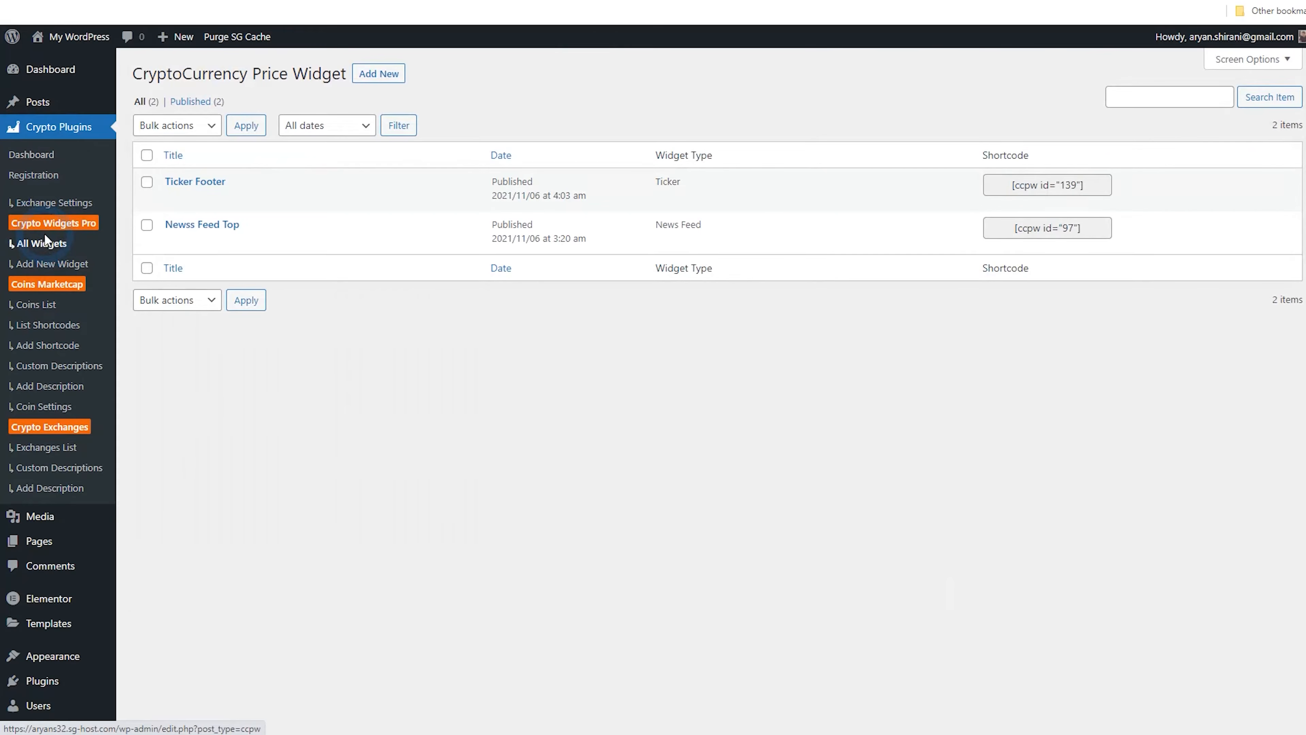
left_click(366, 104)
left_click(366, 78)
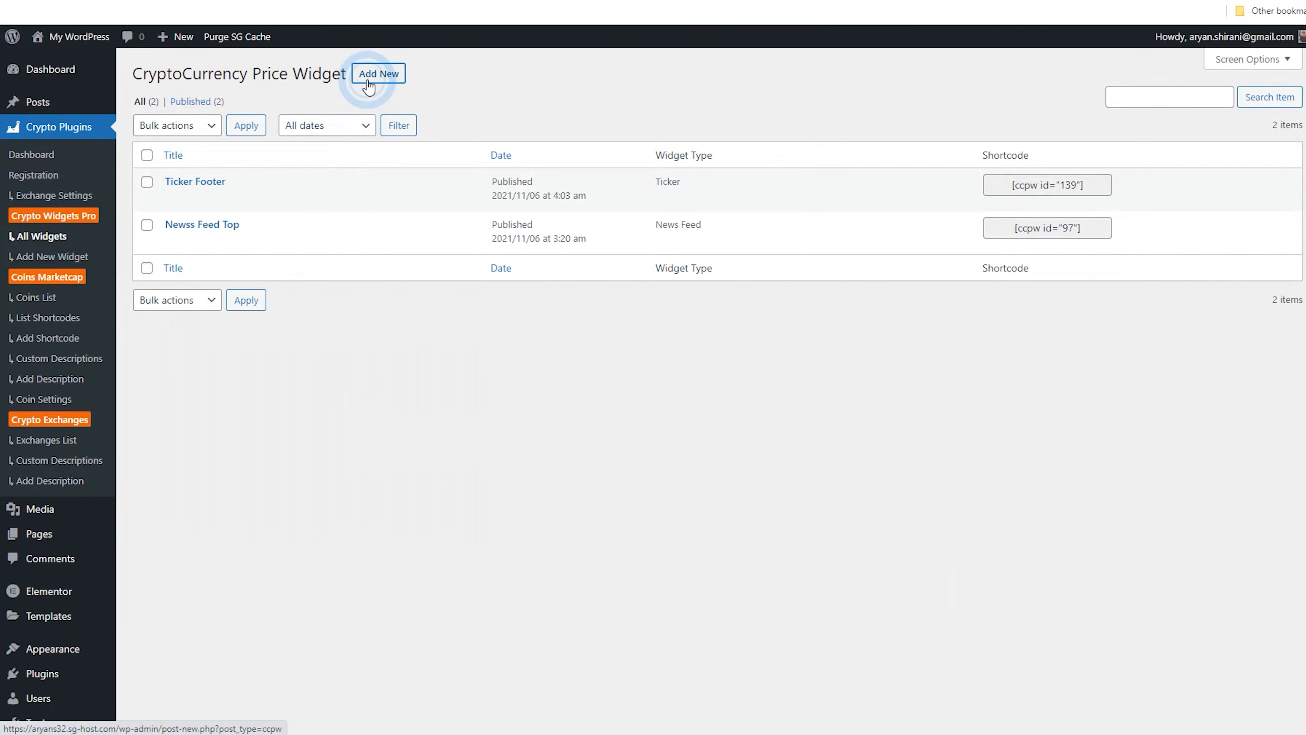
left_click(388, 355)
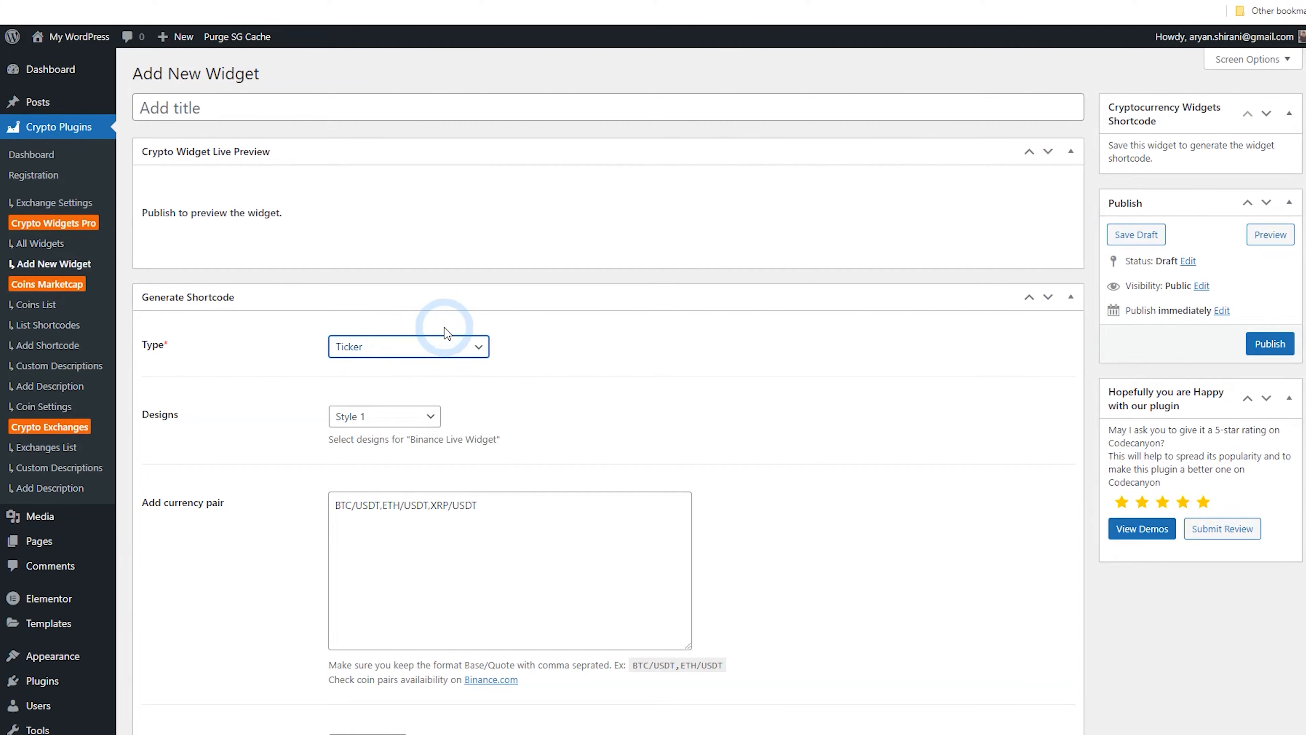
left_click(491, 352)
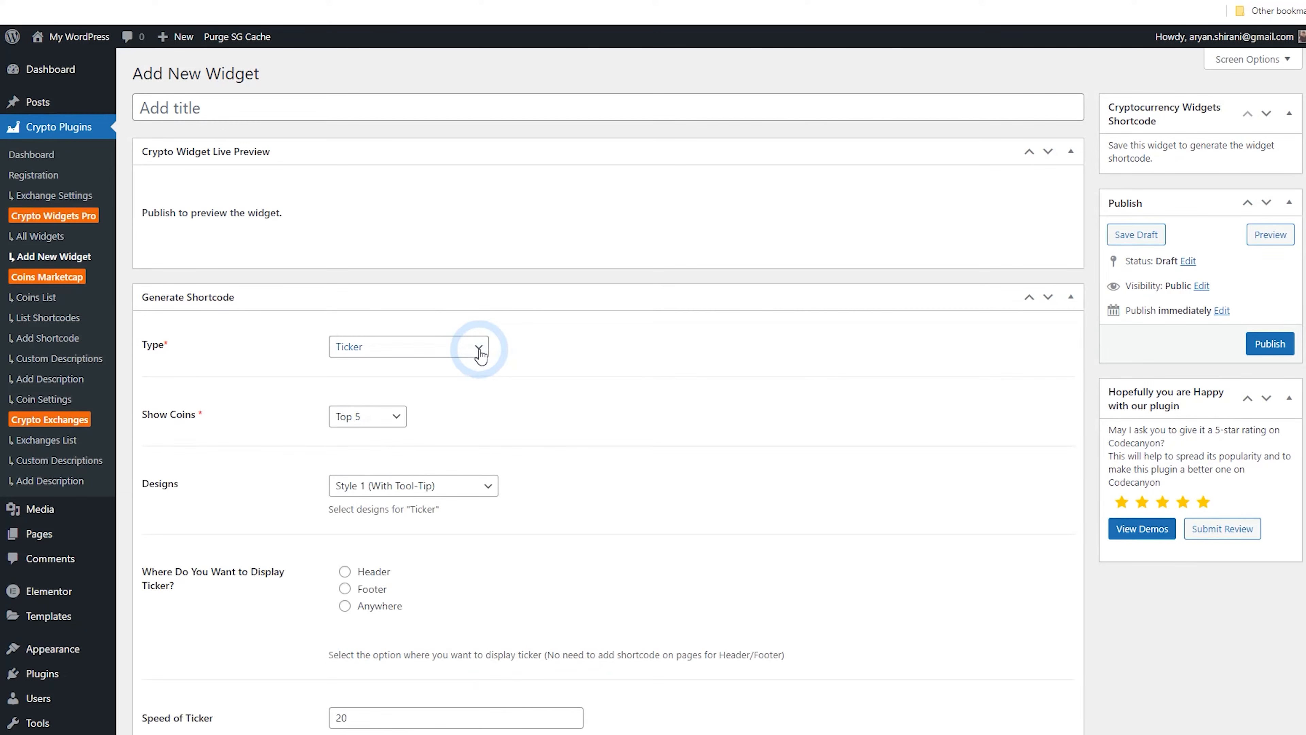
left_click(480, 353)
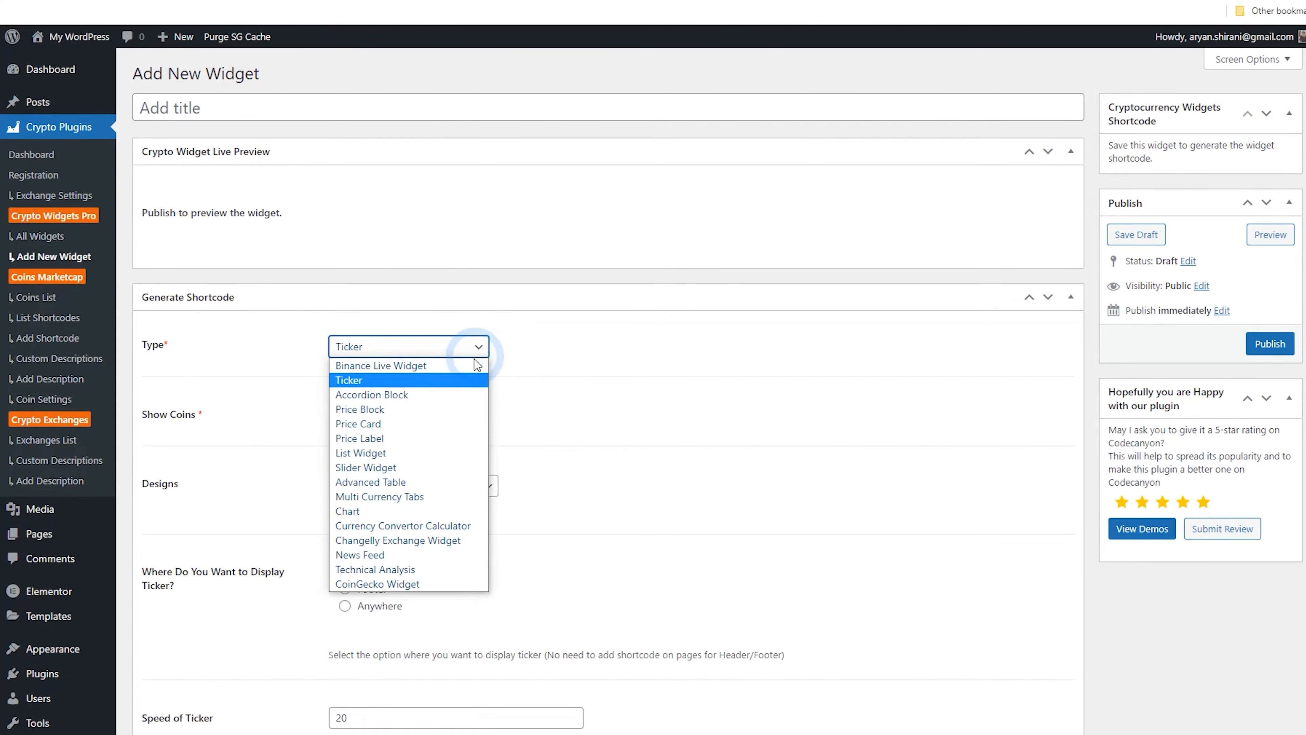
left_click(454, 453)
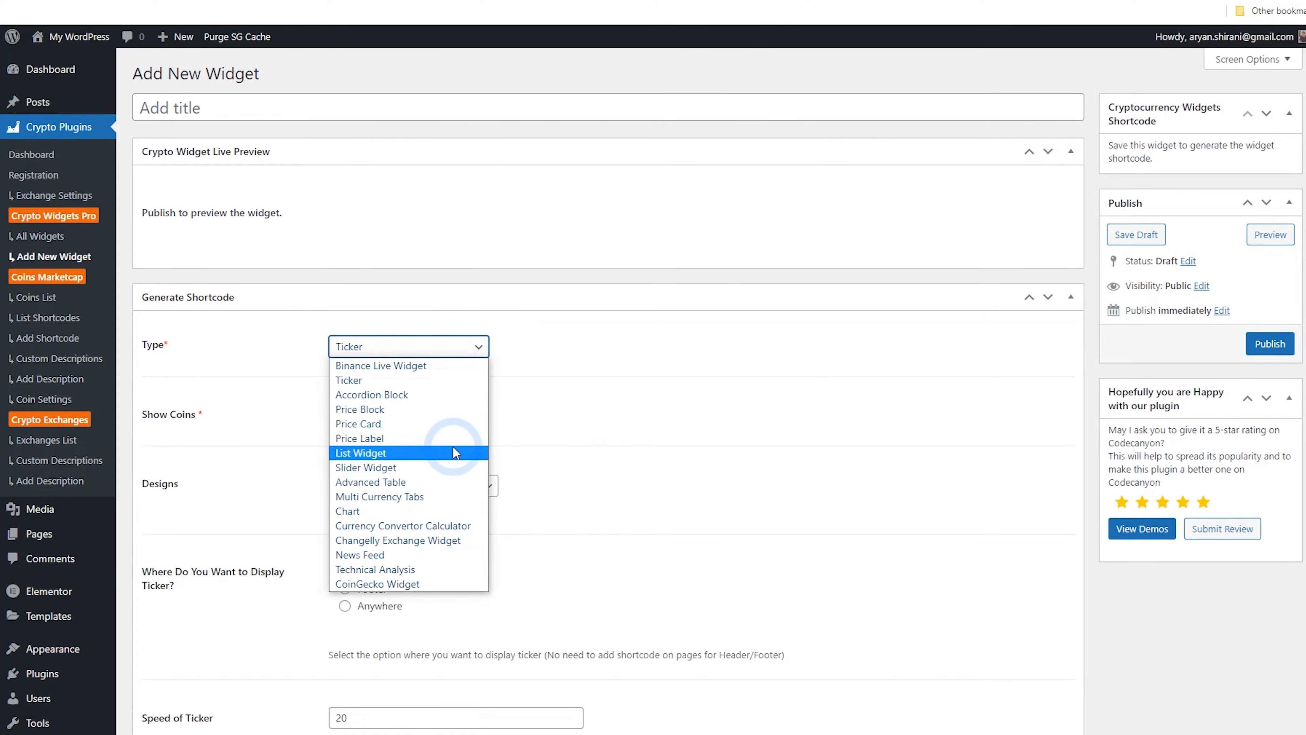
left_click(451, 467)
Title the slider widget "Widget", publish it, and step through its live preview slides
left_click(221, 114)
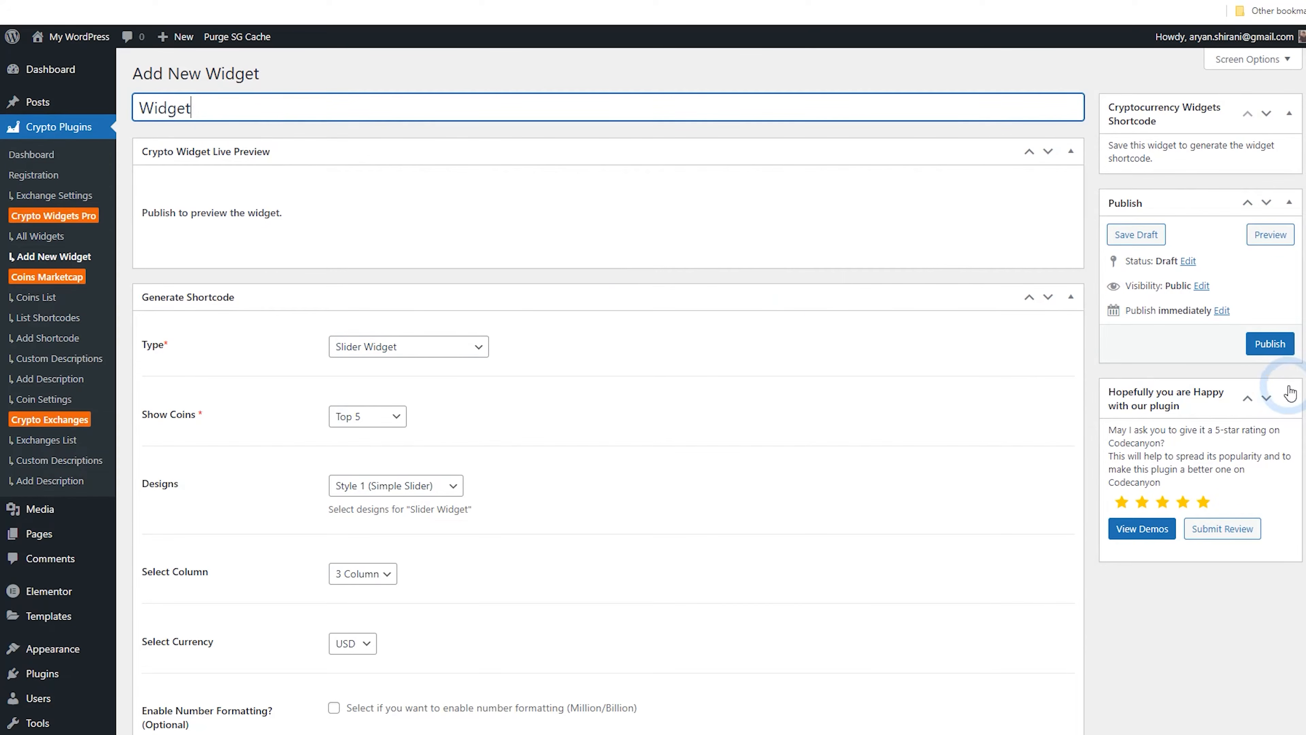
left_click(1281, 349)
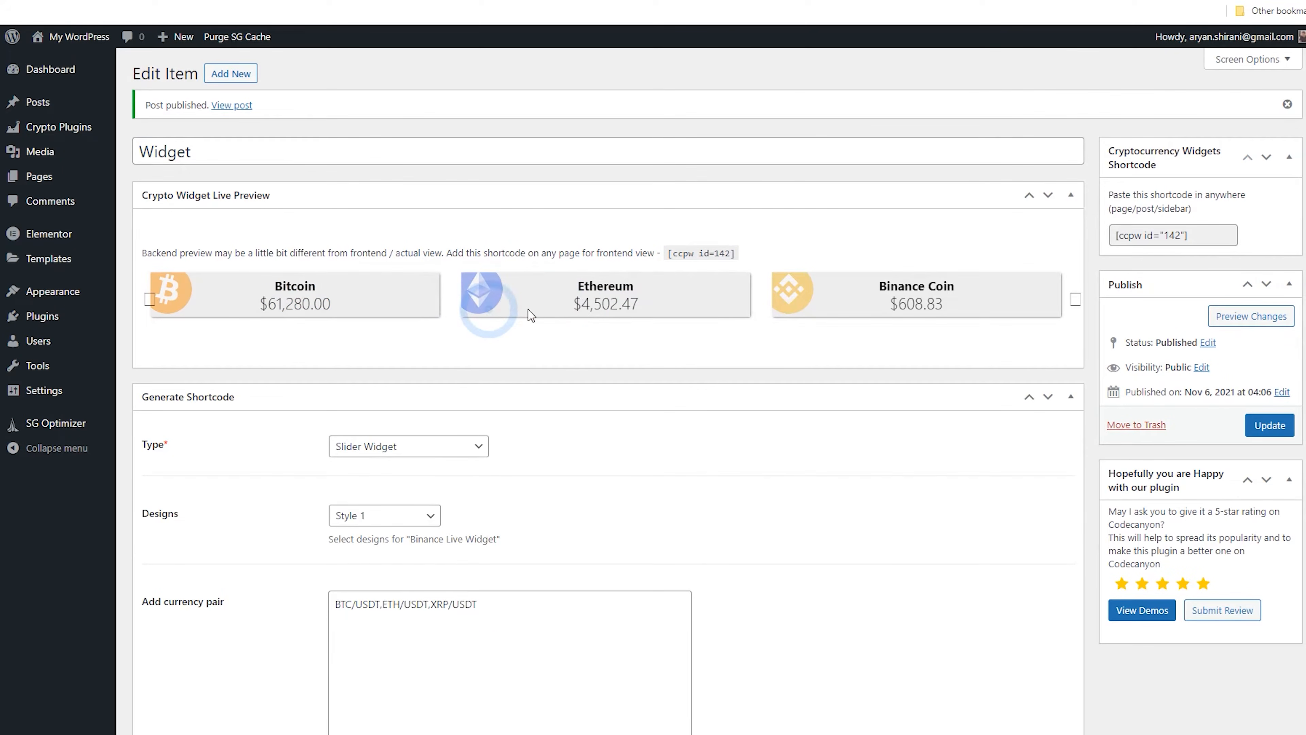
left_click(1070, 298)
left_click(1070, 299)
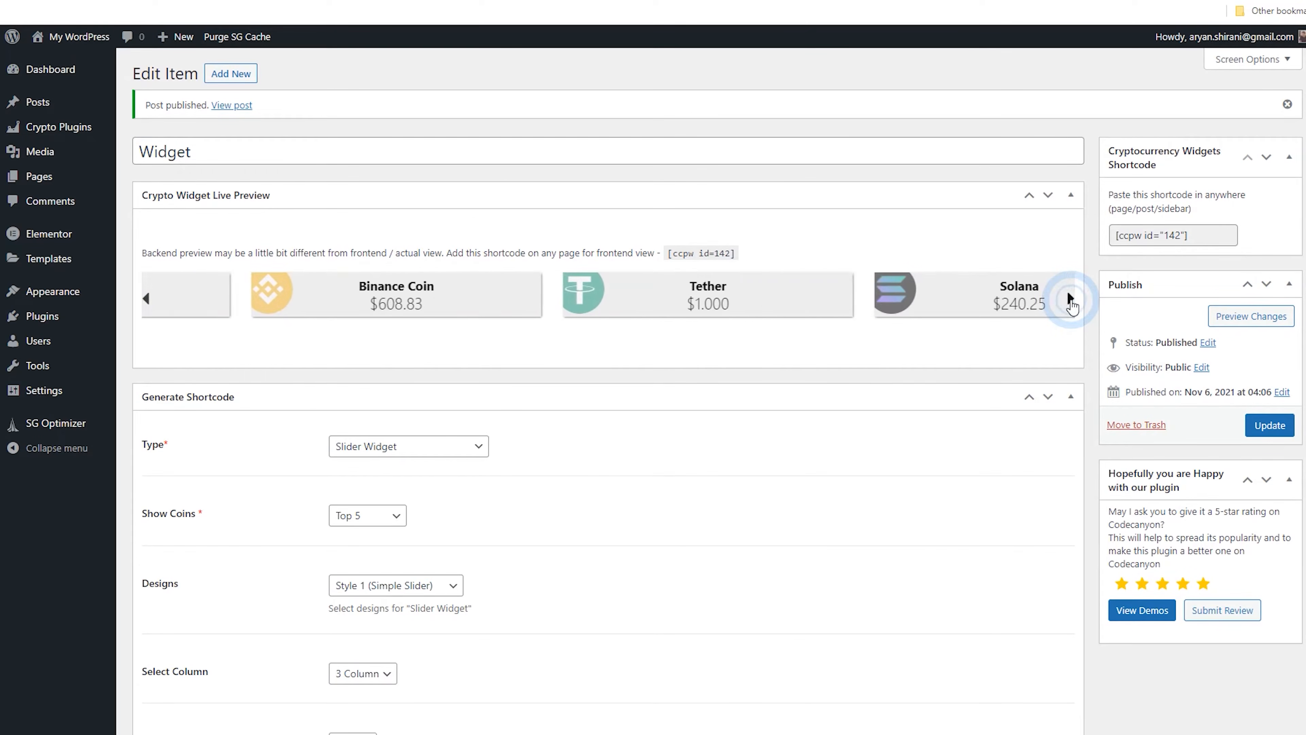
Step through the slider preview, then switch the widget type to Advanced Table and update it
left_click(1070, 298)
left_click(1070, 298)
left_click(1070, 298)
left_click(434, 451)
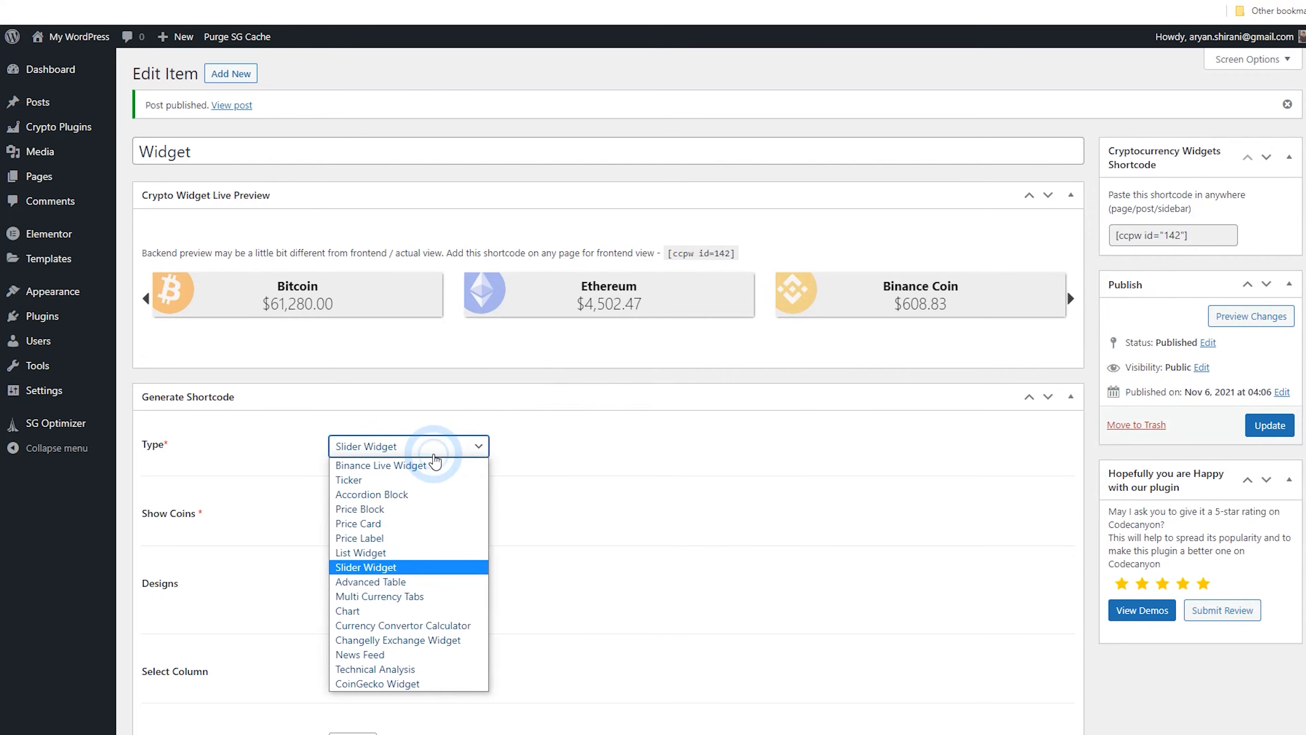
left_click(445, 581)
left_click(1266, 428)
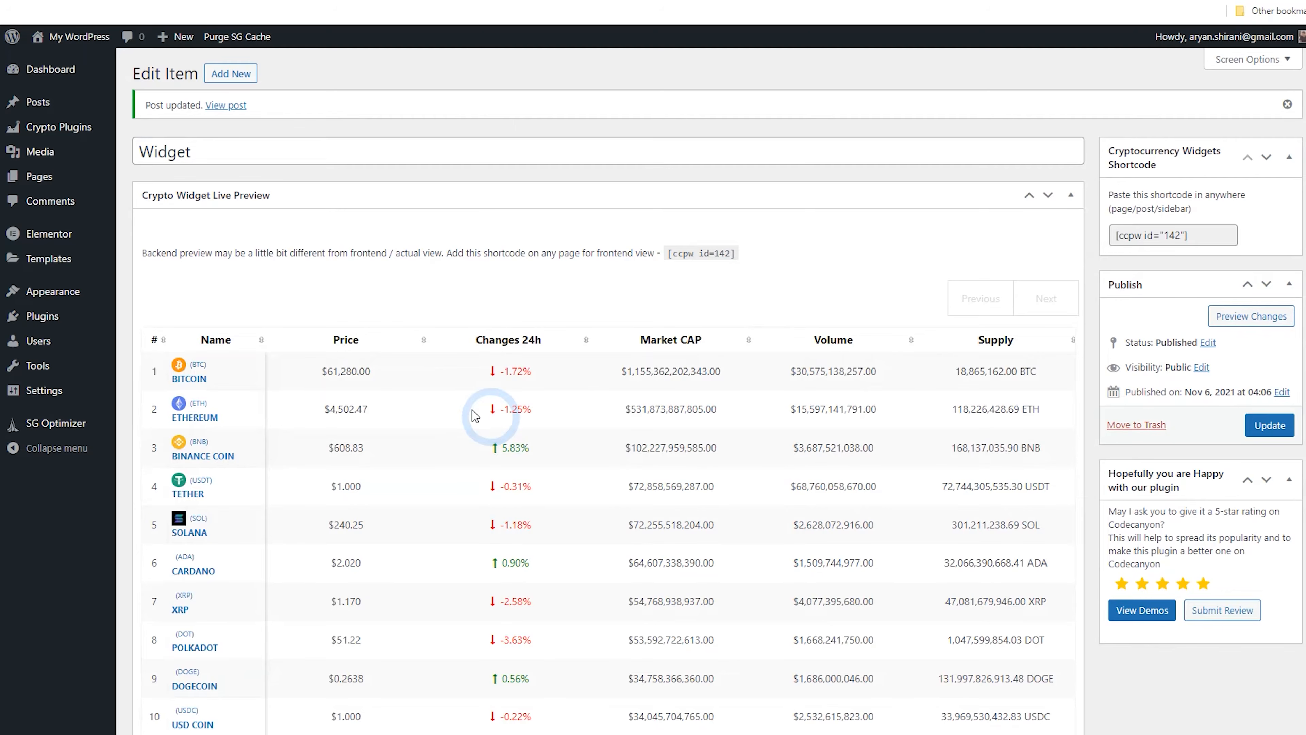
Scroll through the table preview, switch the widget type to Chart, and update it
scroll(574, 383, "down", 5)
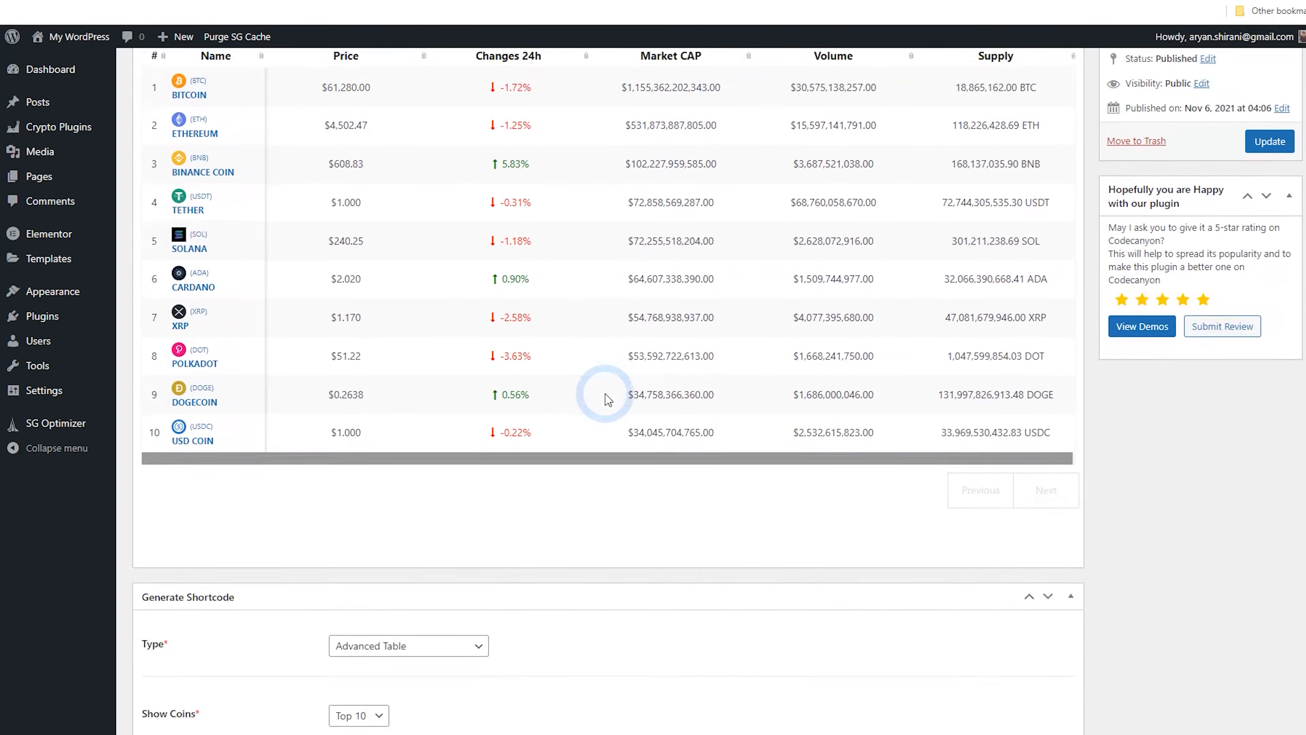
scroll(607, 399, "down", 5)
left_click(424, 351)
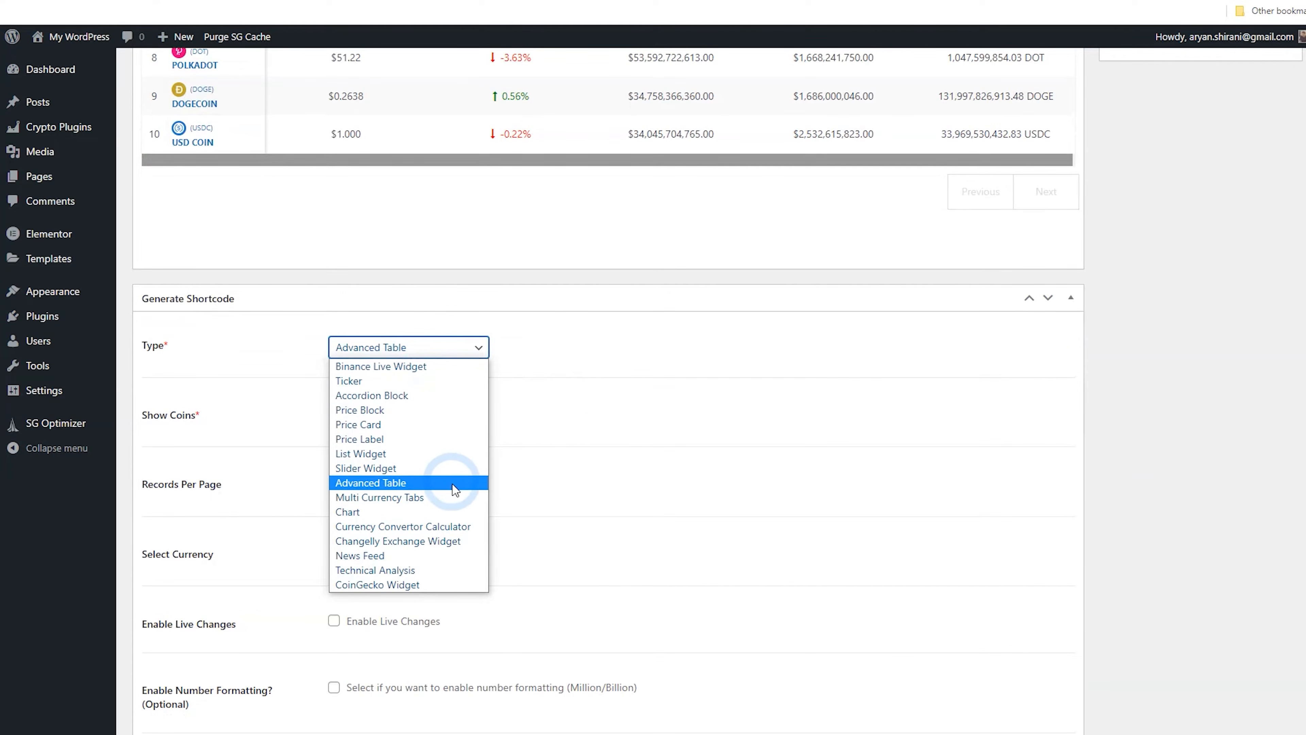
left_click(455, 511)
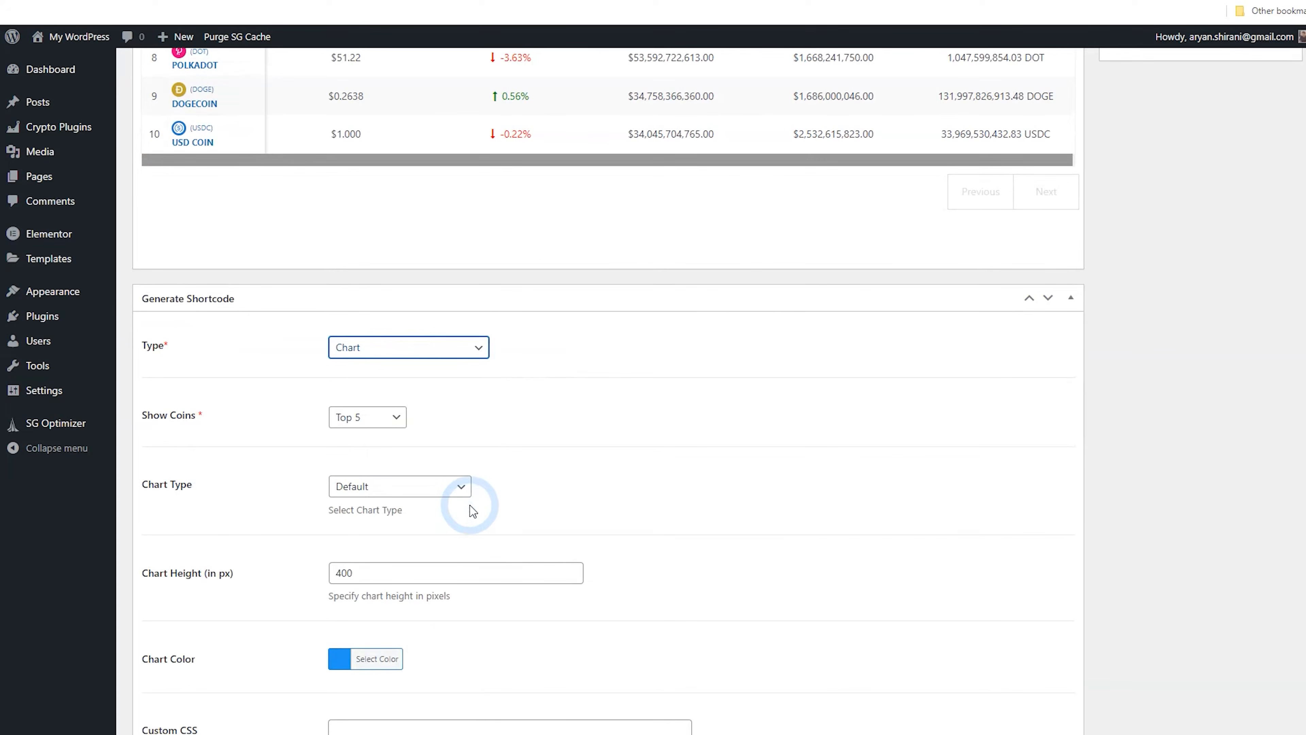
scroll(1058, 488, "up", 5)
scroll(1058, 488, "up", 3)
left_click(1269, 294)
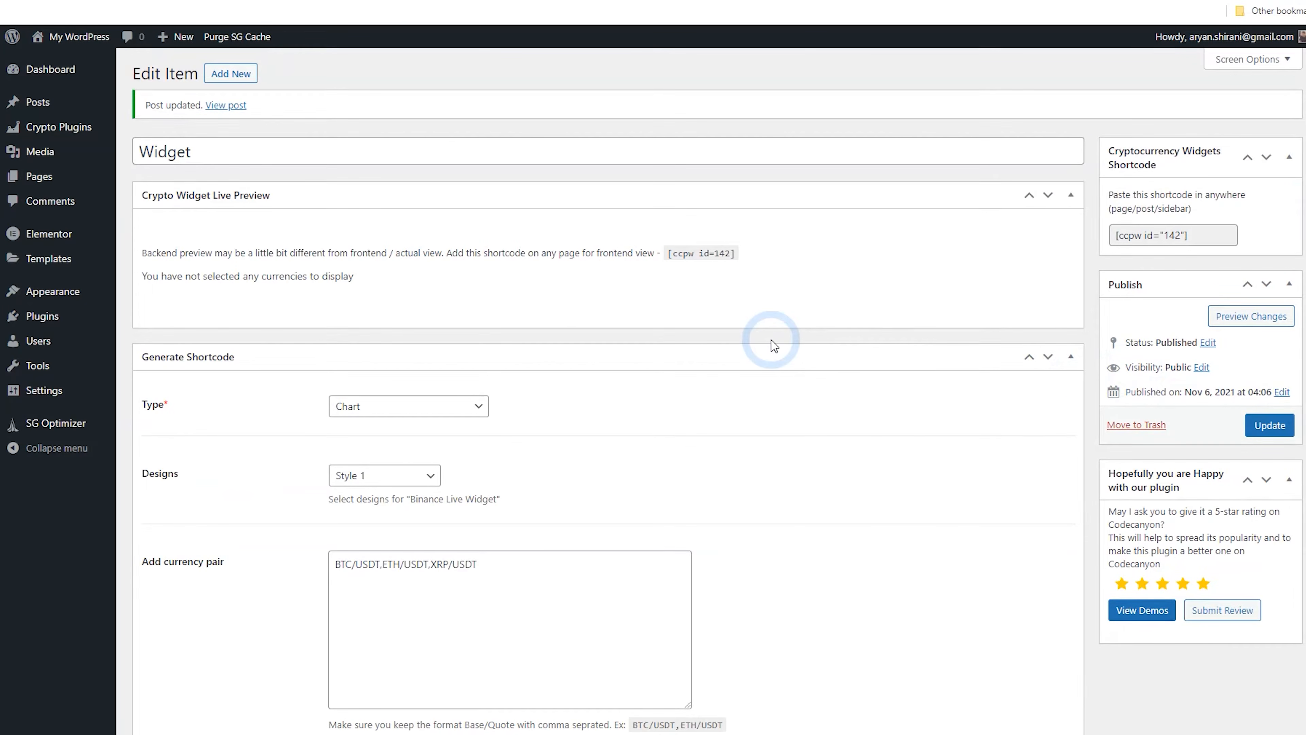
Switch the widget type to Price Label and update it
left_click(458, 406)
left_click(452, 497)
left_click(1270, 426)
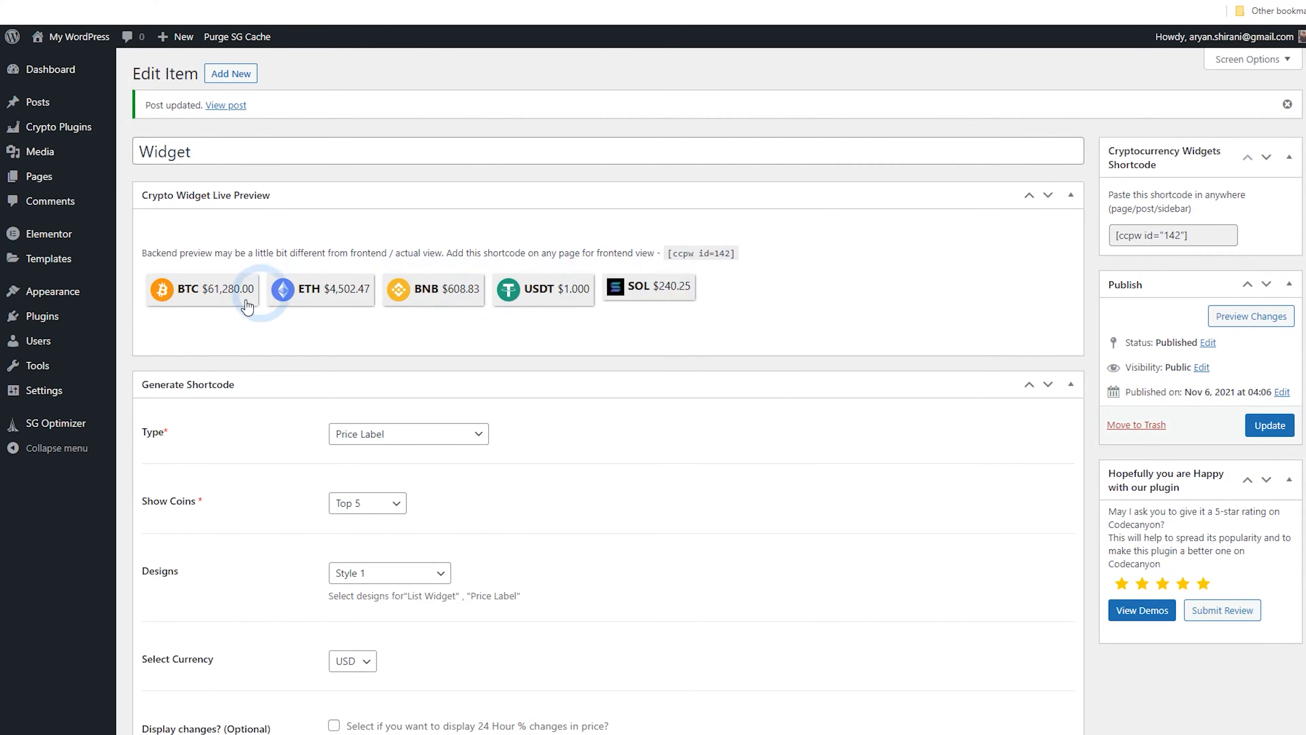
Enable display of 24-hour price changes on the price labels and update the widget
scroll(196, 304, "down", 3)
scroll(200, 308, "down", 3)
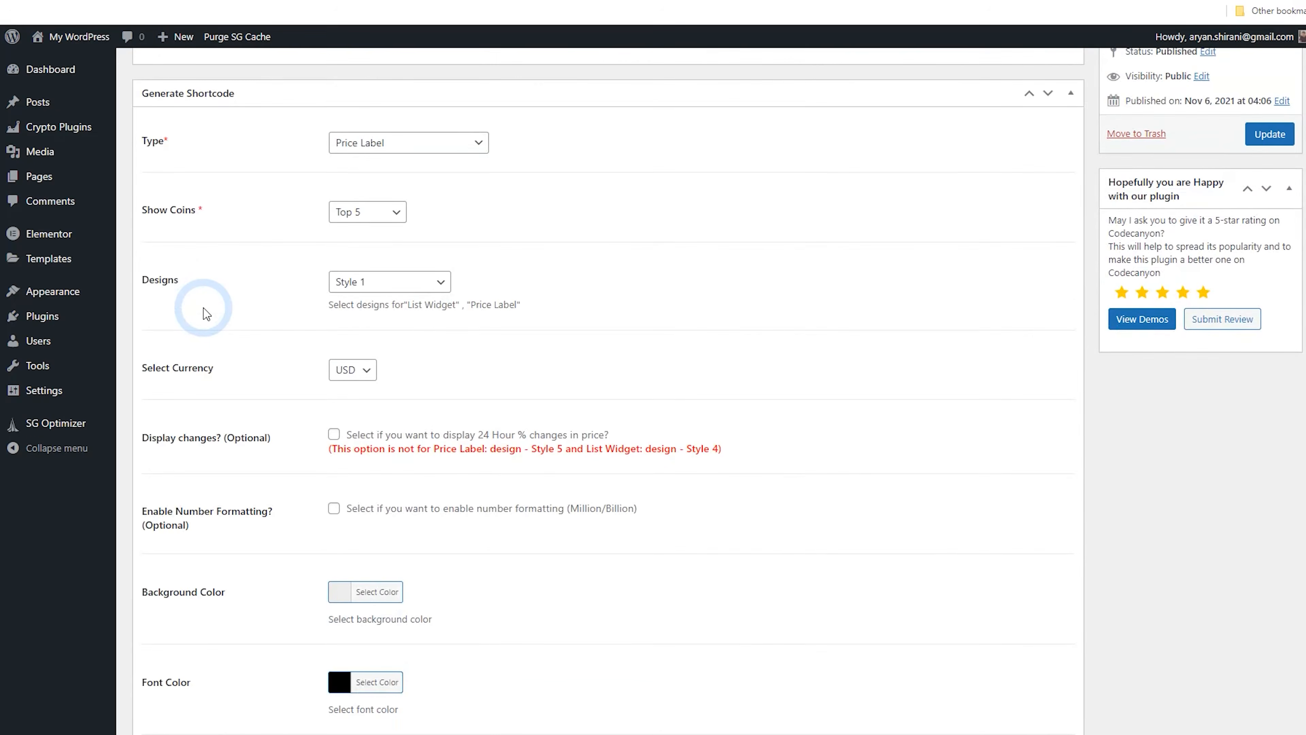
scroll(206, 314, "down", 3)
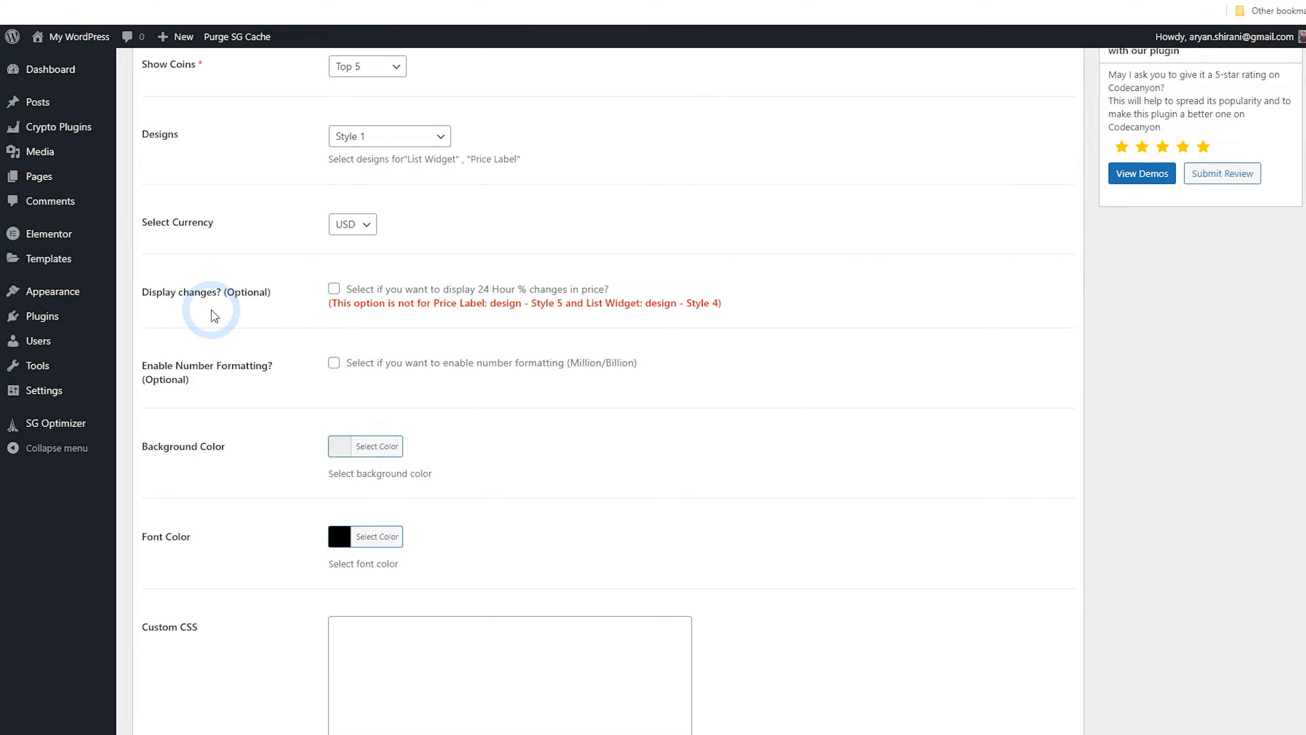
scroll(1020, 432, "up", 9)
left_click(1270, 425)
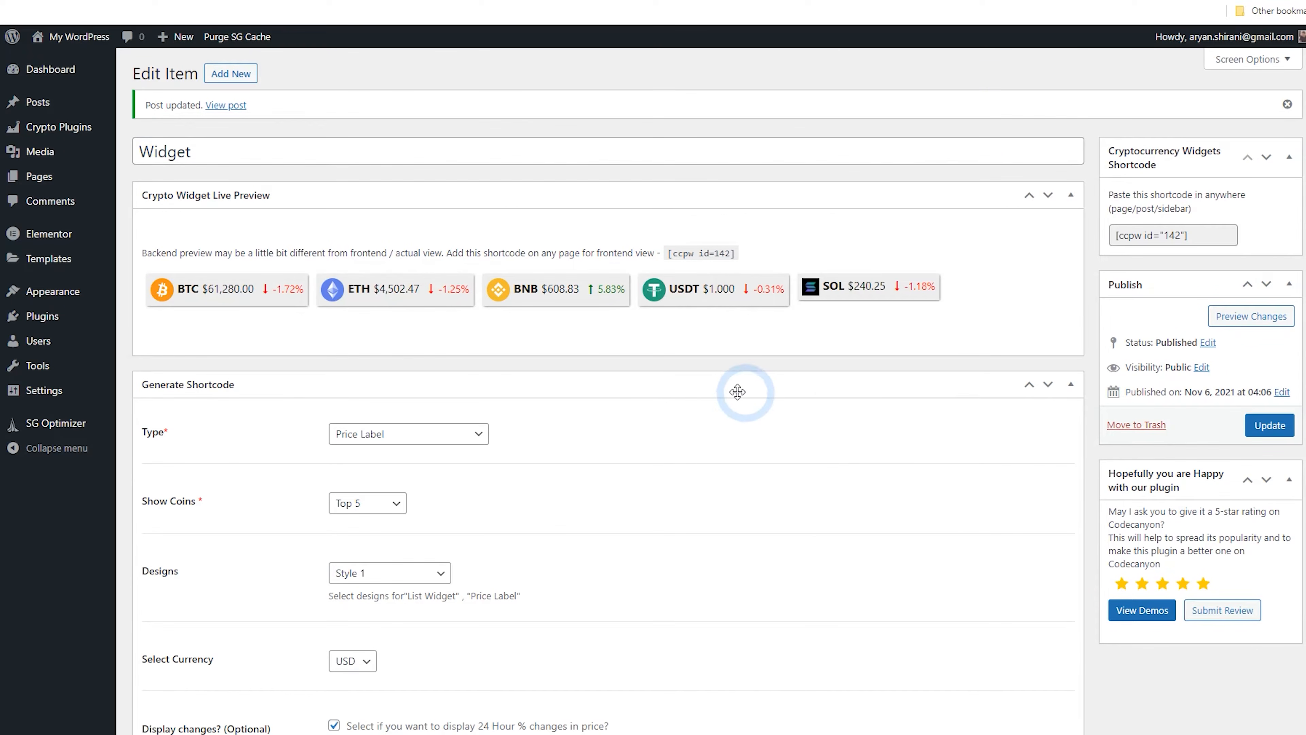
Change the widget type to News Feed
left_click(431, 435)
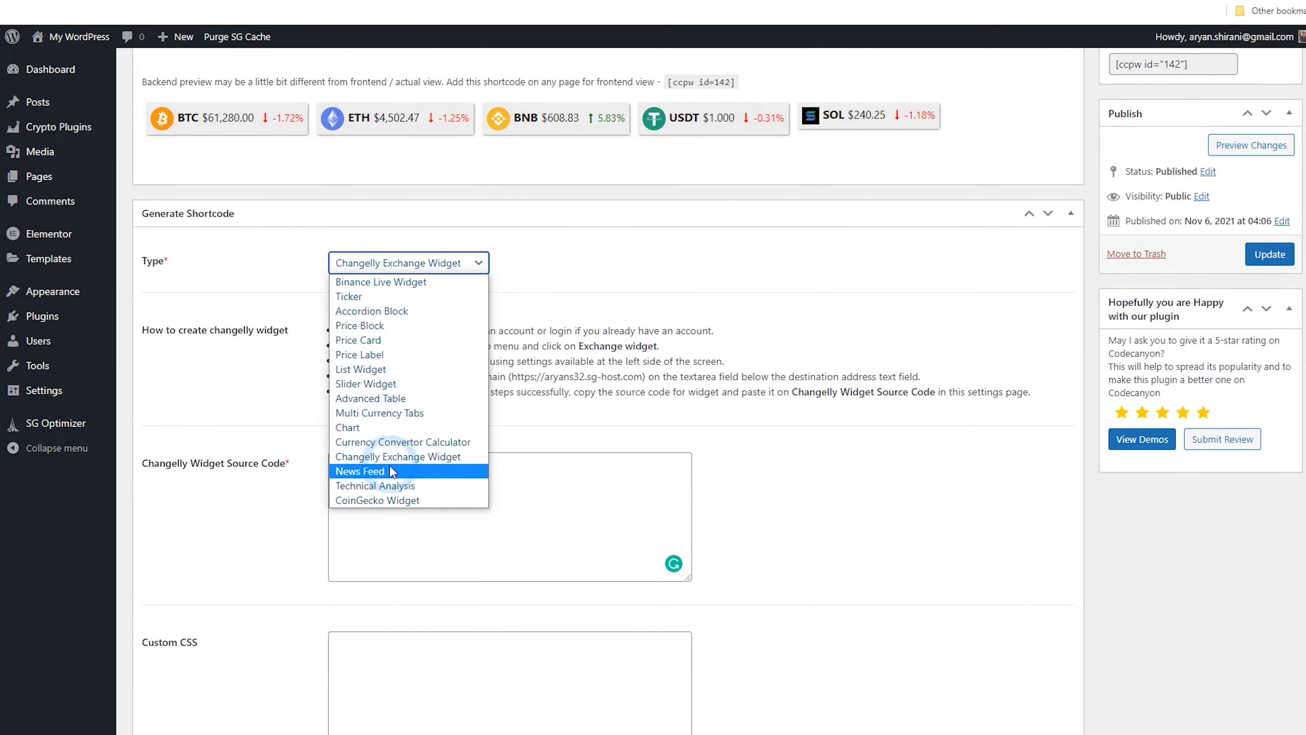
left_click(392, 470)
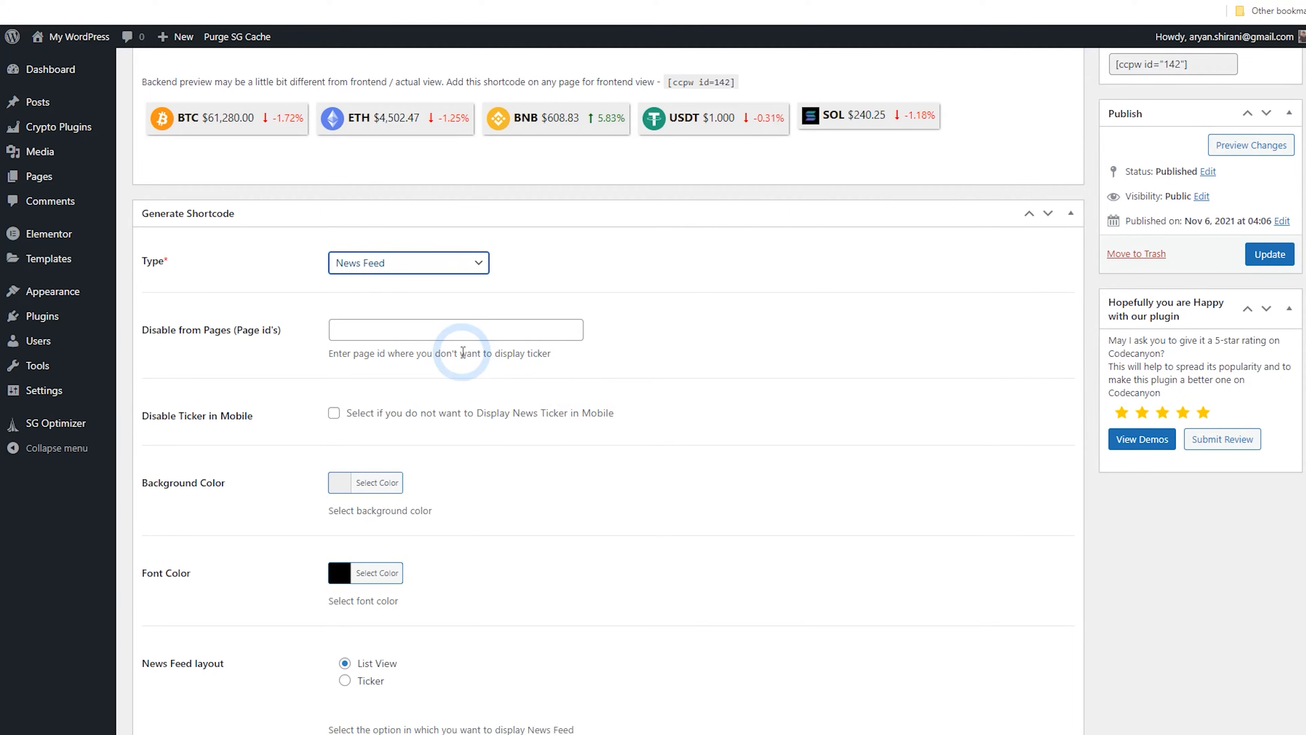
scroll(463, 353, "down", 3)
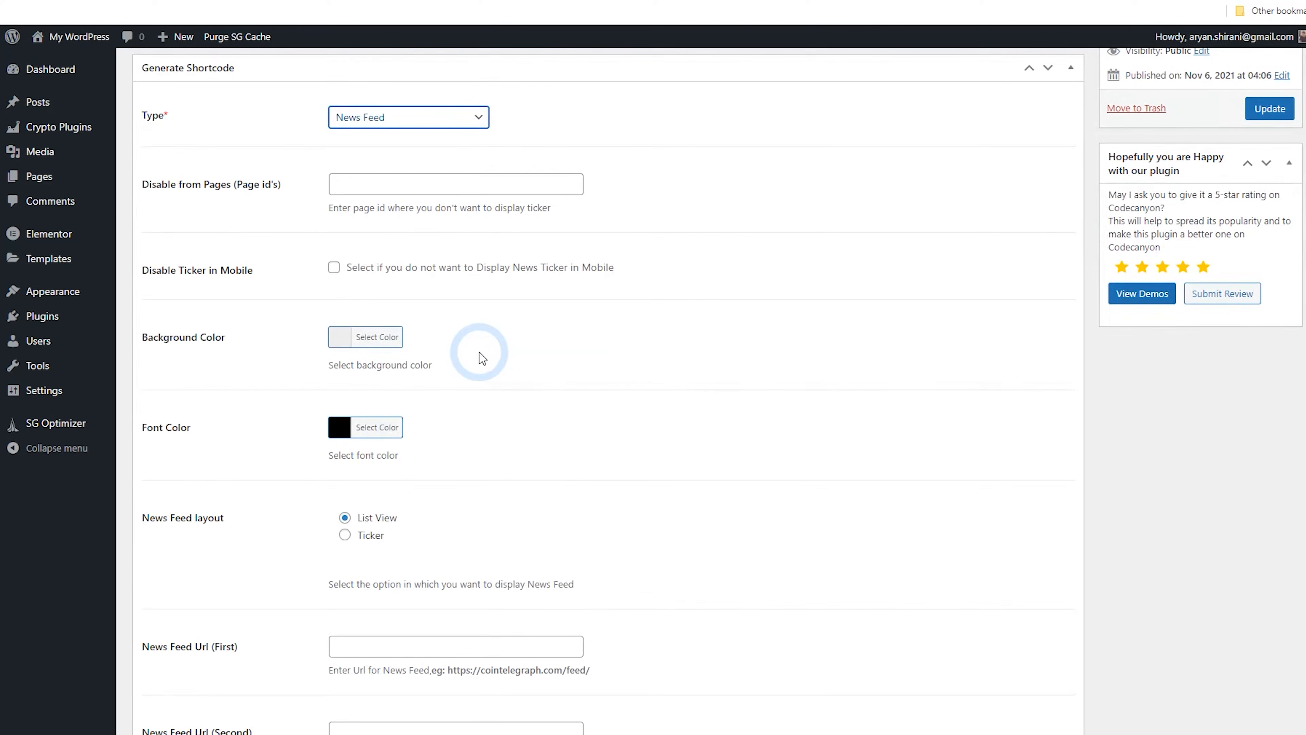
left_click(1265, 111)
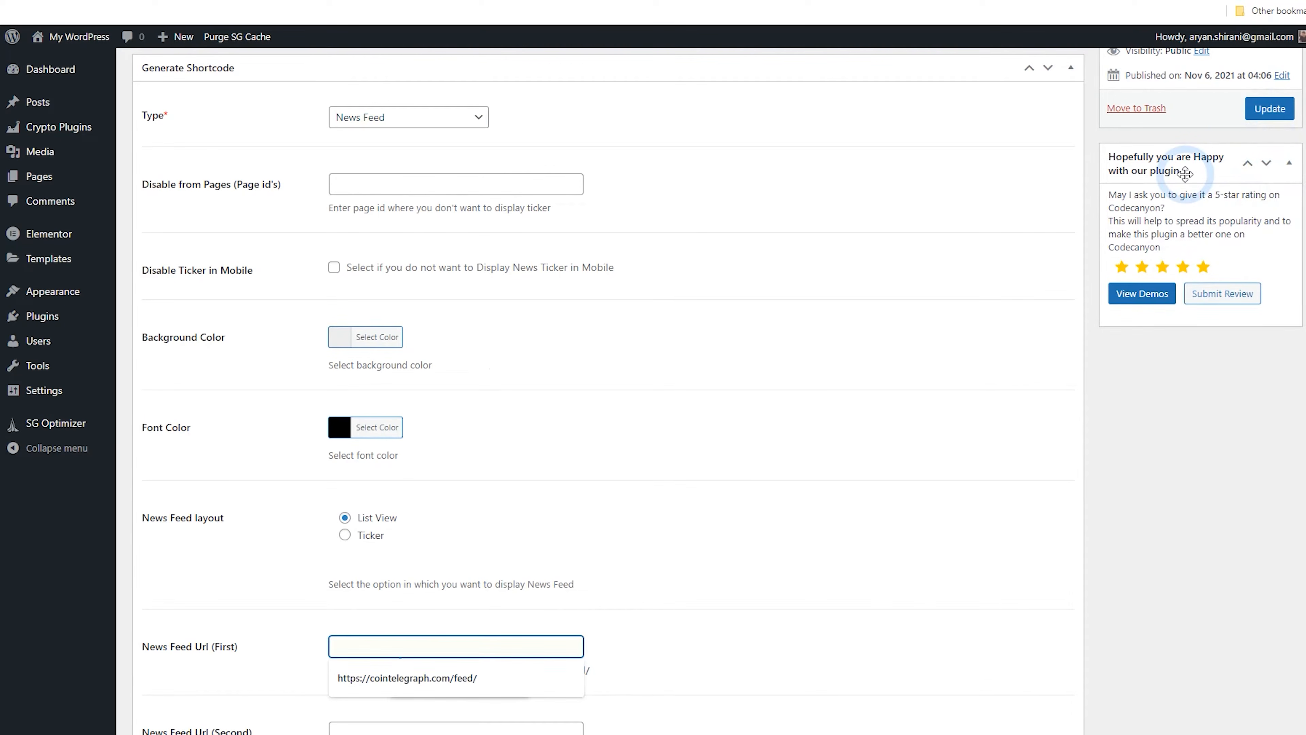
left_click(490, 363)
left_click_drag(617, 379, 458, 379)
right_click(448, 379)
left_click(467, 389)
left_click(540, 353)
right_click(458, 352)
left_click(466, 458)
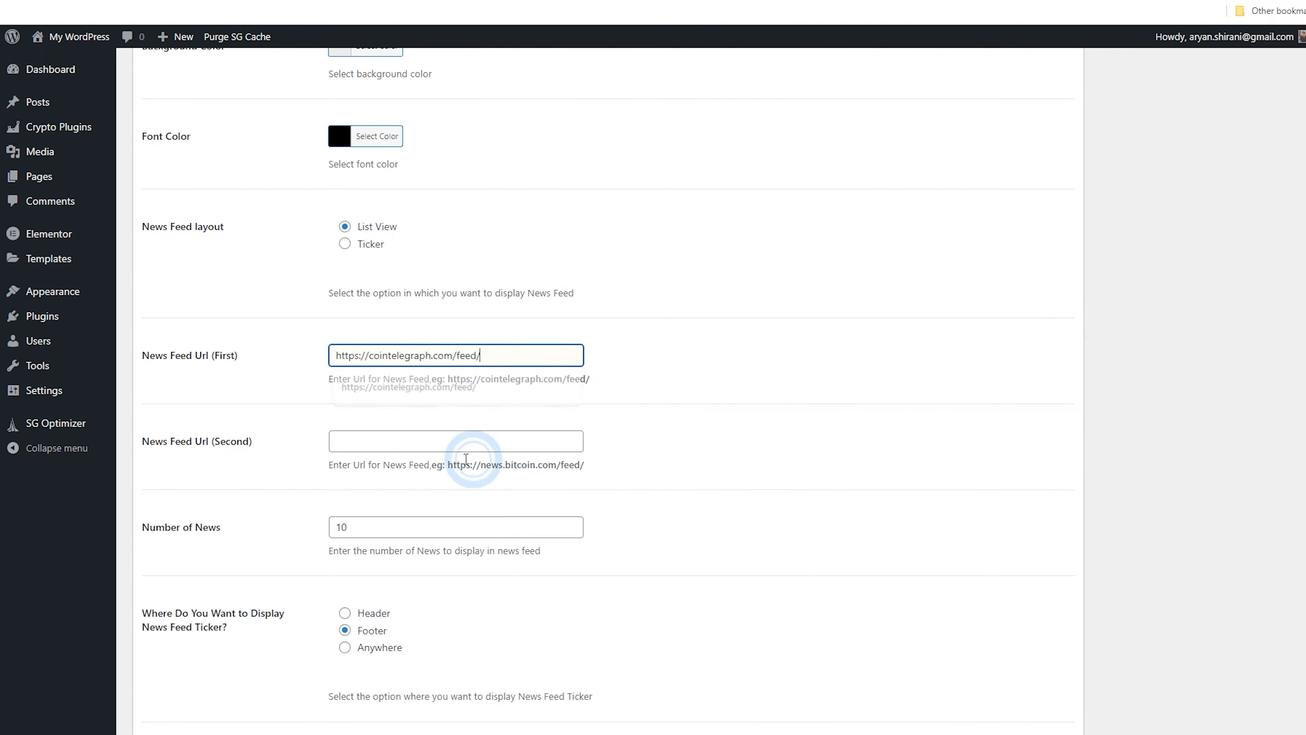
left_click(461, 472)
Set the news feed ticker location to Anywhere and update the widget
scroll(649, 471, "down", 5)
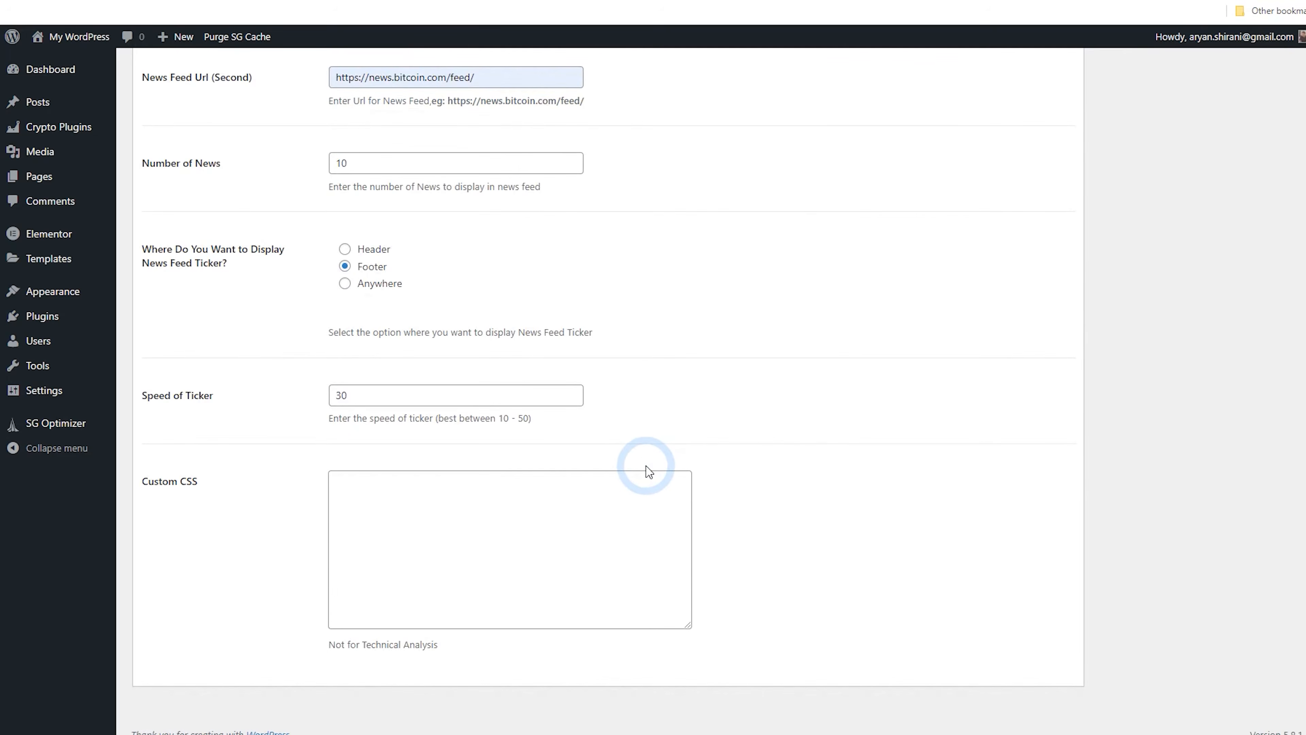
scroll(582, 470, "up", 5)
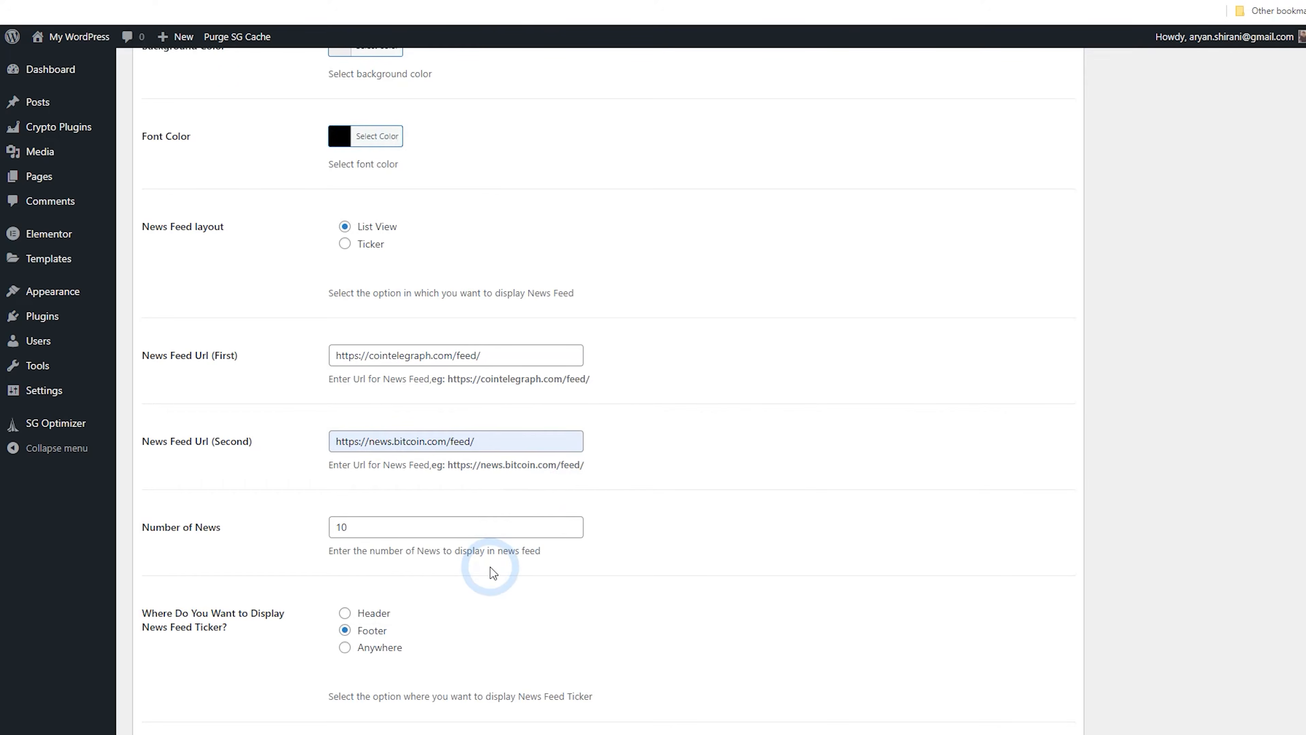
scroll(493, 573, "up", 6)
scroll(400, 414, "down", 4)
scroll(402, 393, "down", 5)
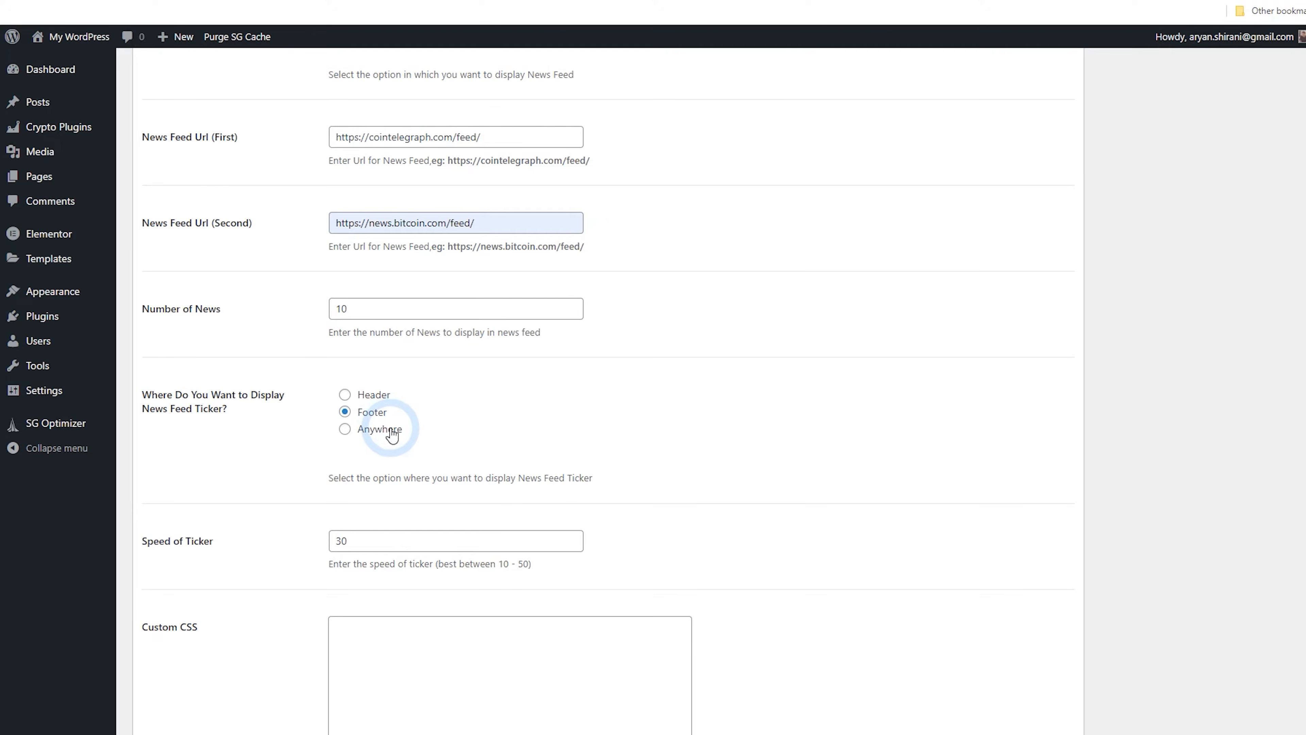
scroll(498, 445, "down", 3)
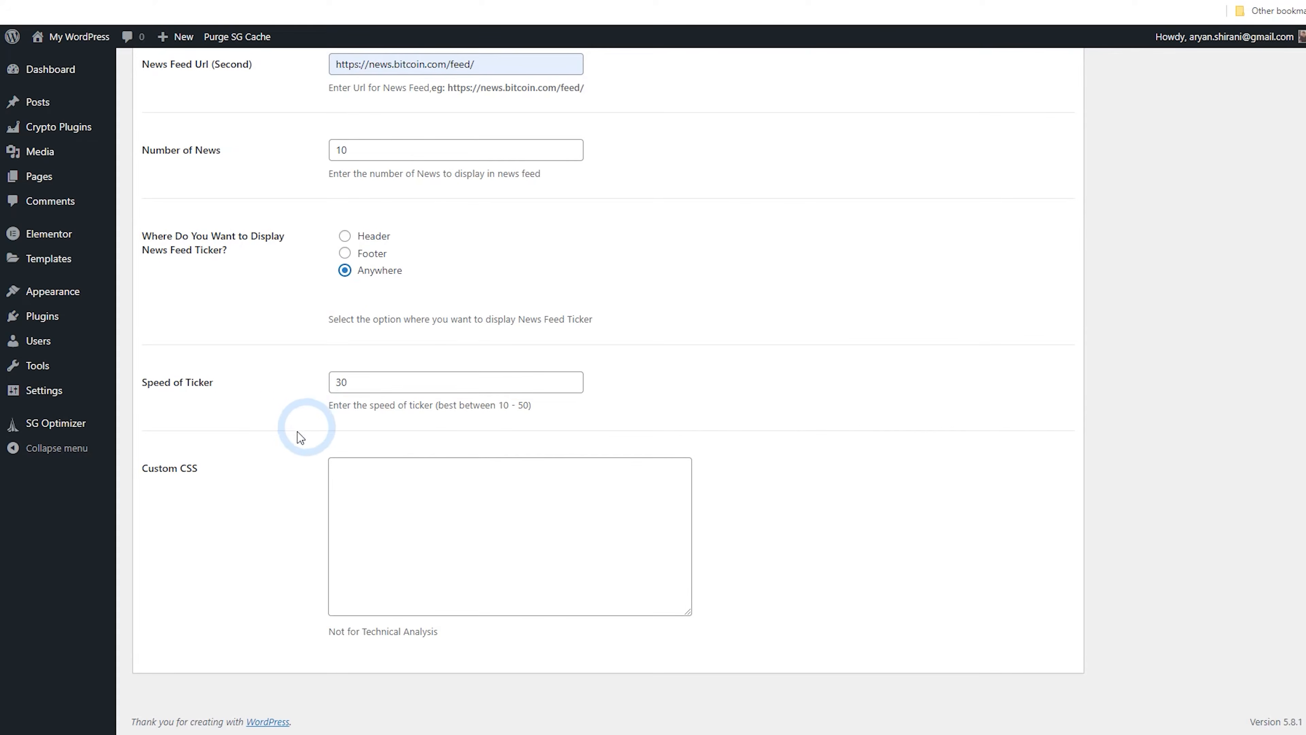
scroll(444, 566, "up", 10)
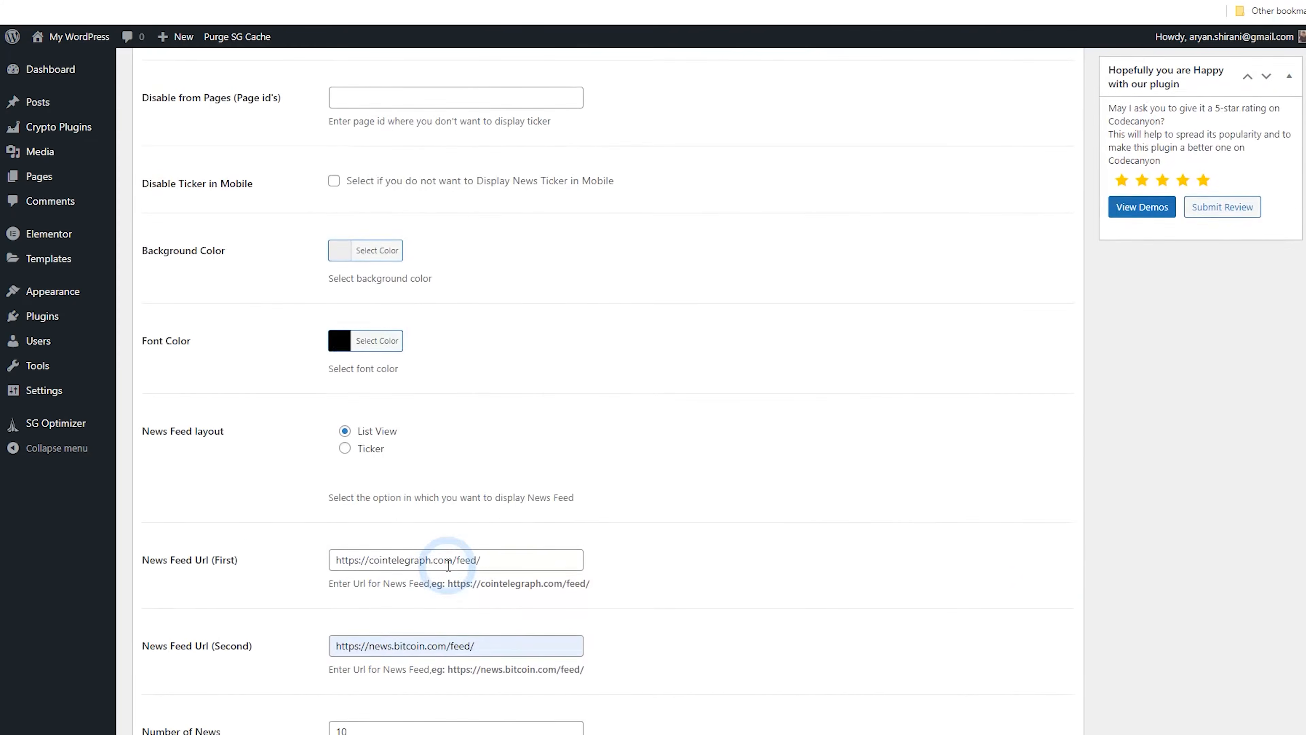
scroll(449, 570, "up", 3)
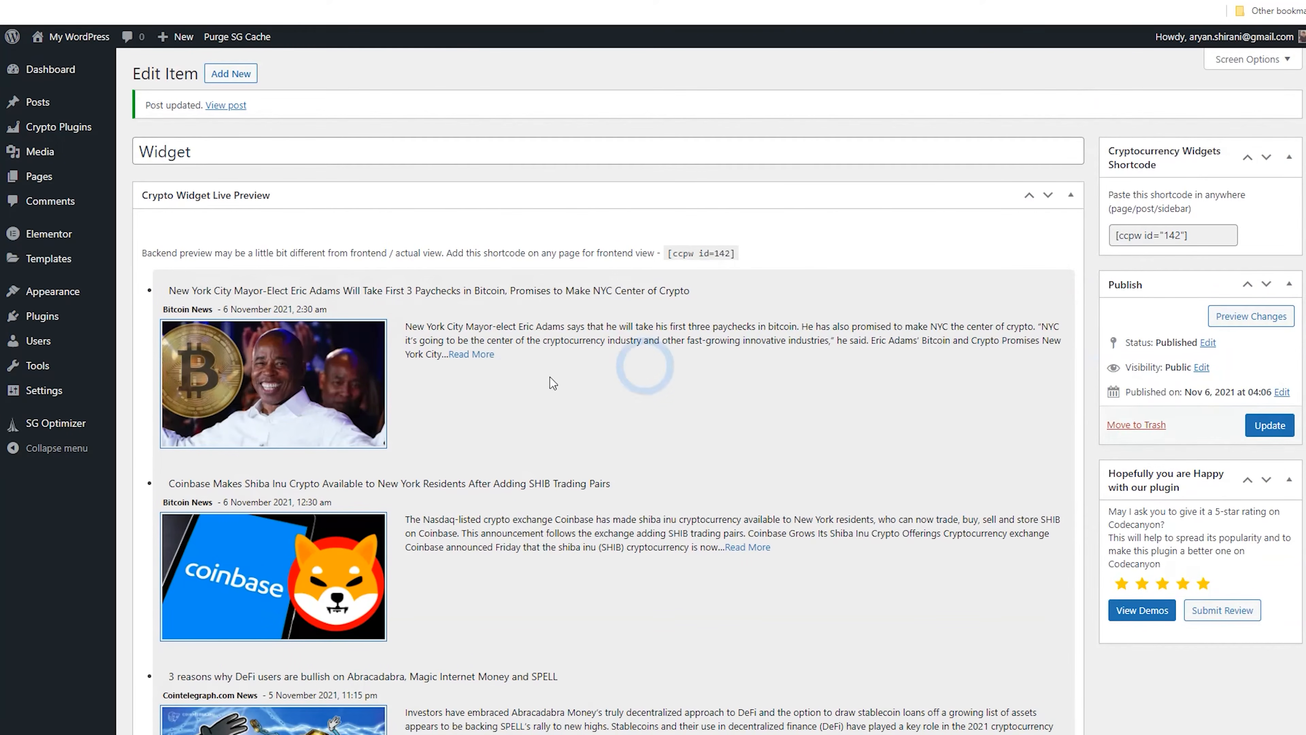
Scroll through the news feed preview and its settings
scroll(465, 378, "down", 10)
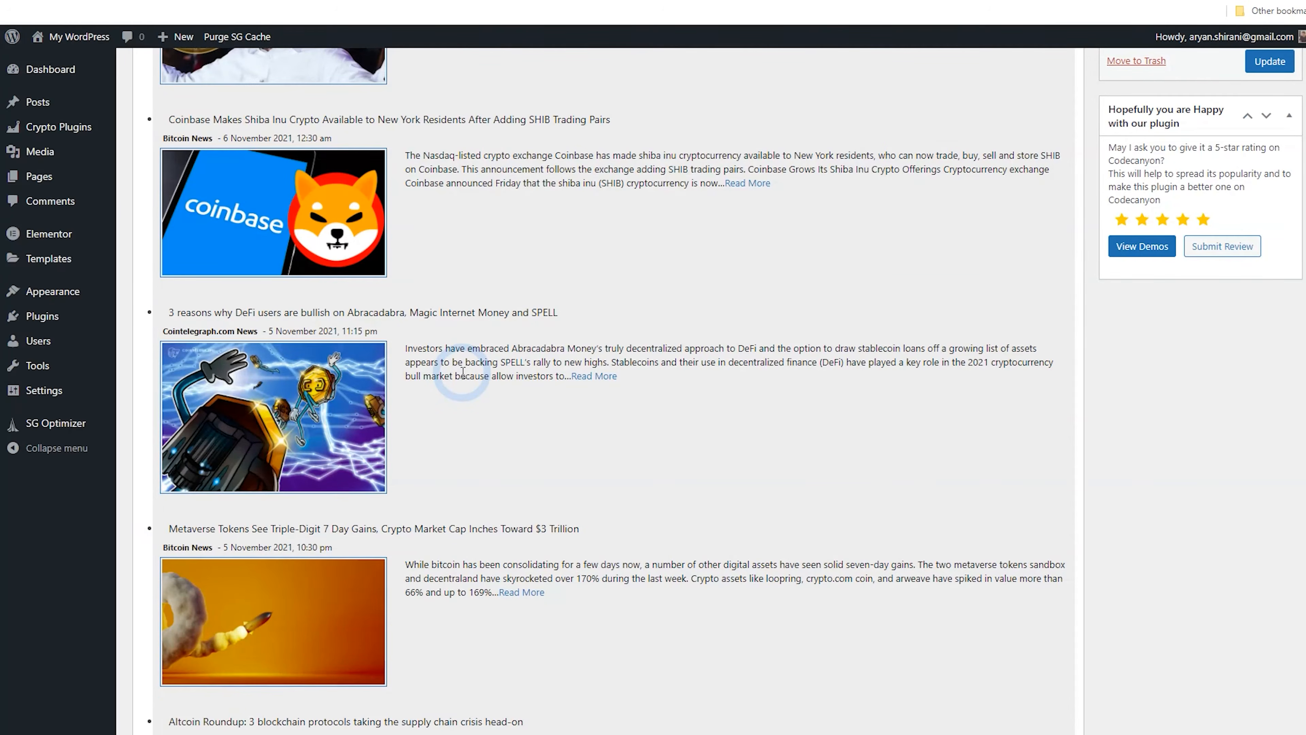
scroll(465, 372, "down", 20)
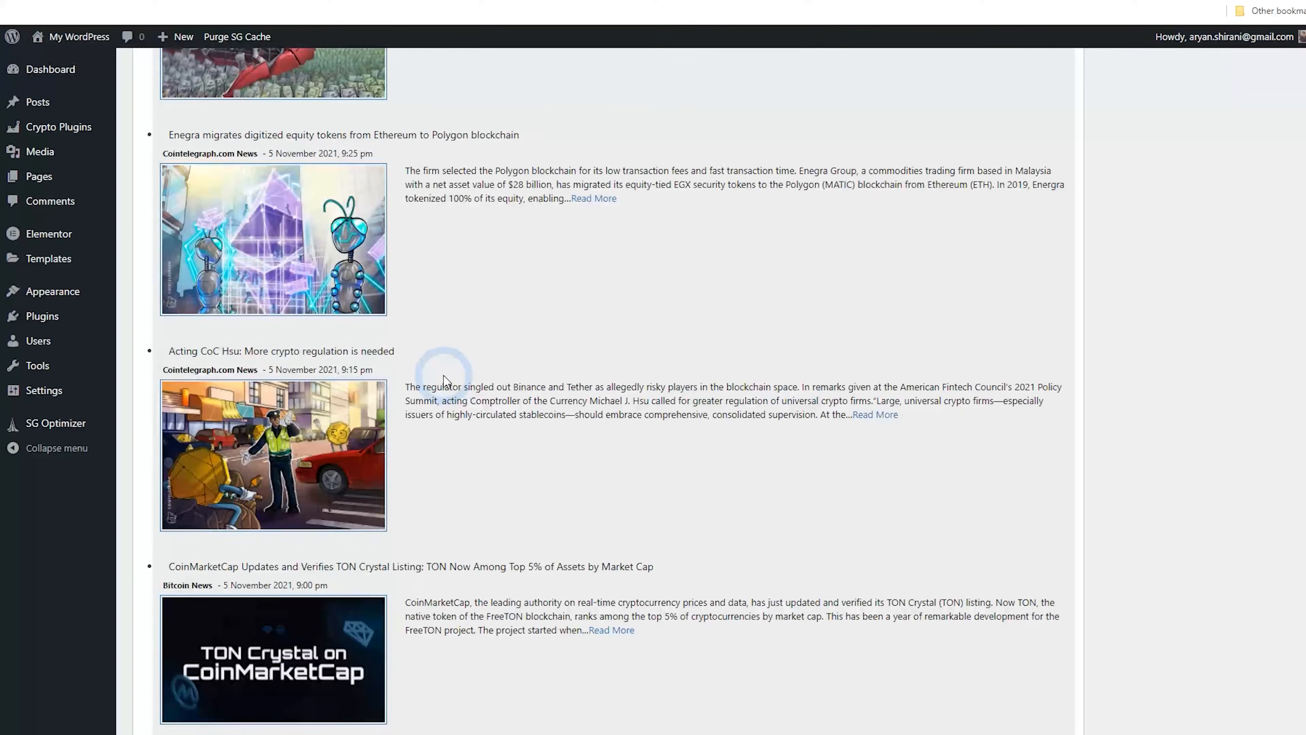
scroll(452, 378, "down", 6)
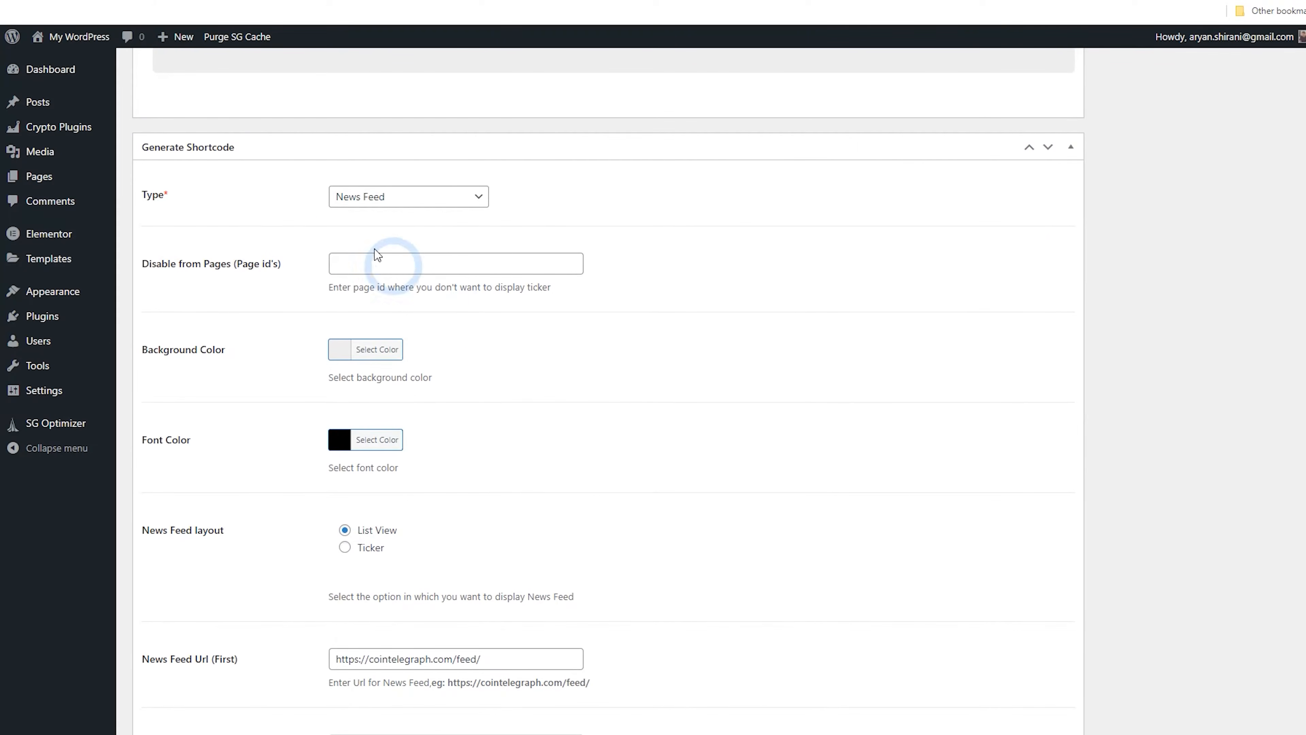
scroll(318, 258, "down", 3)
scroll(312, 175, "down", 7)
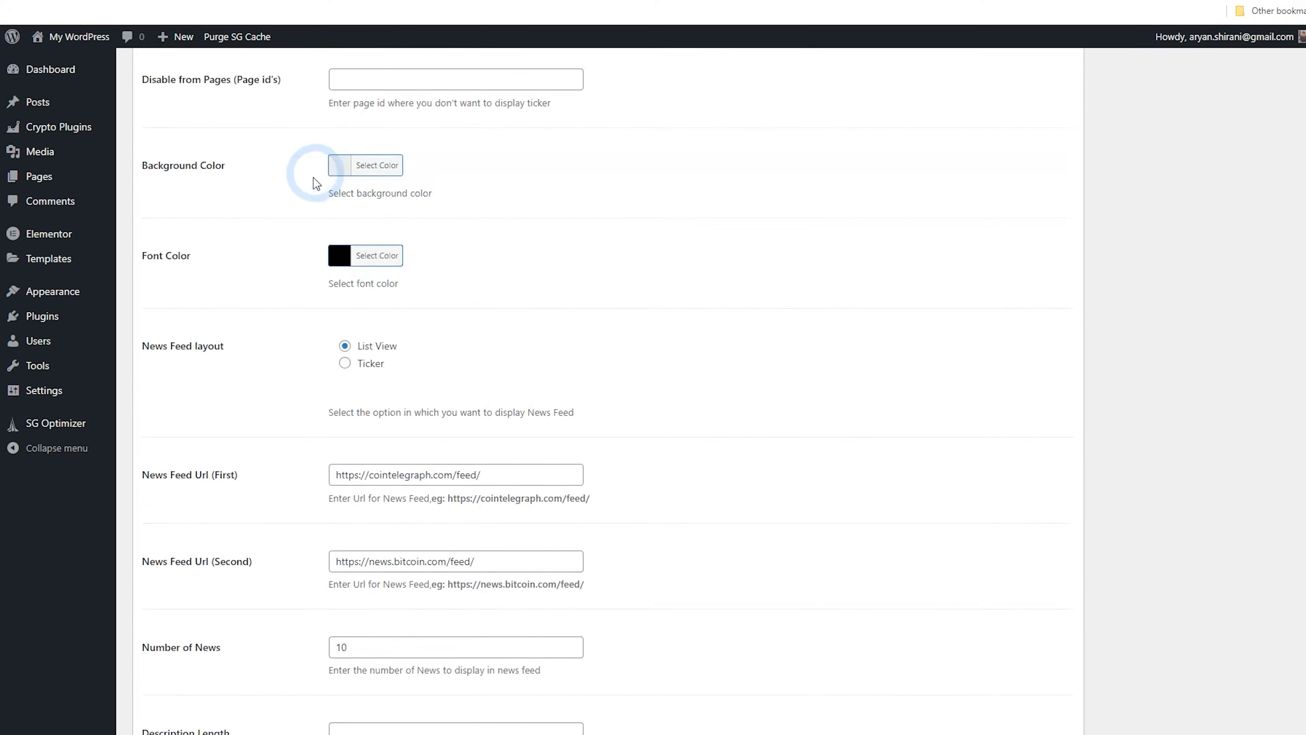
Set the number of news items to 2 and update the widget
double_click(339, 321)
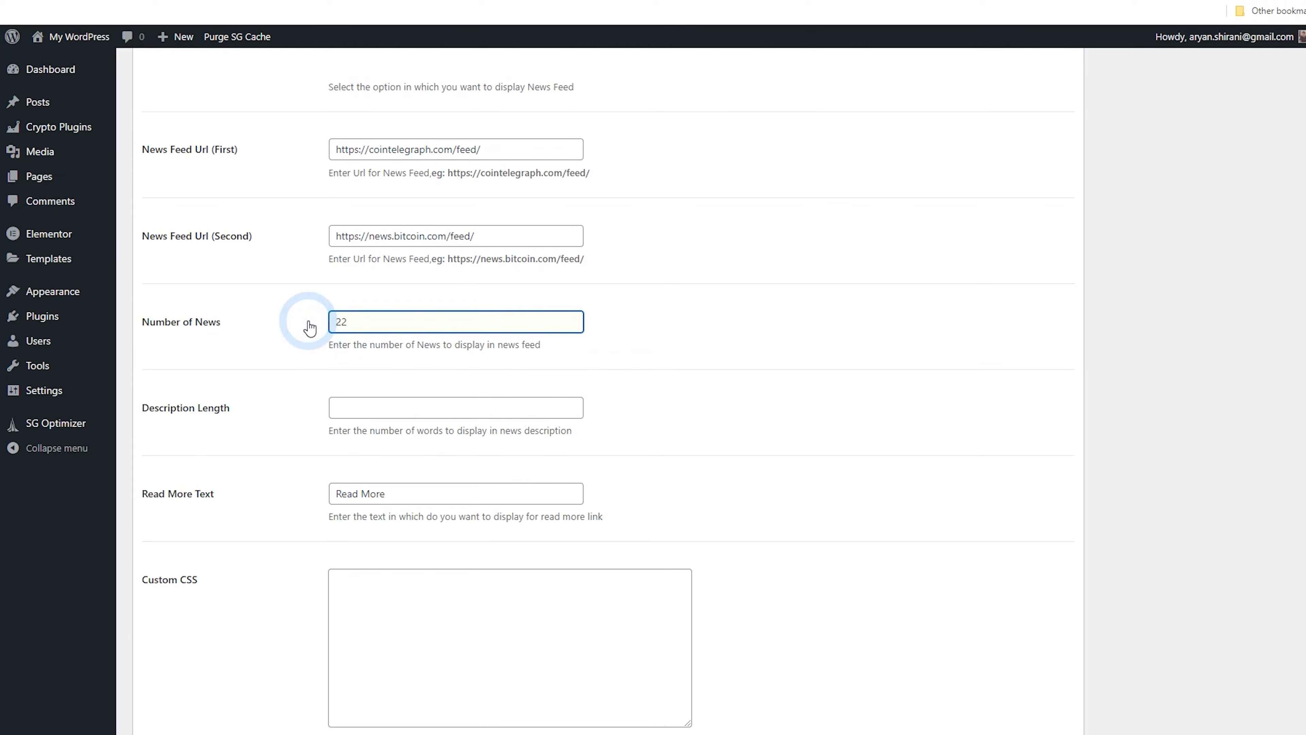
type("2")
key("Return")
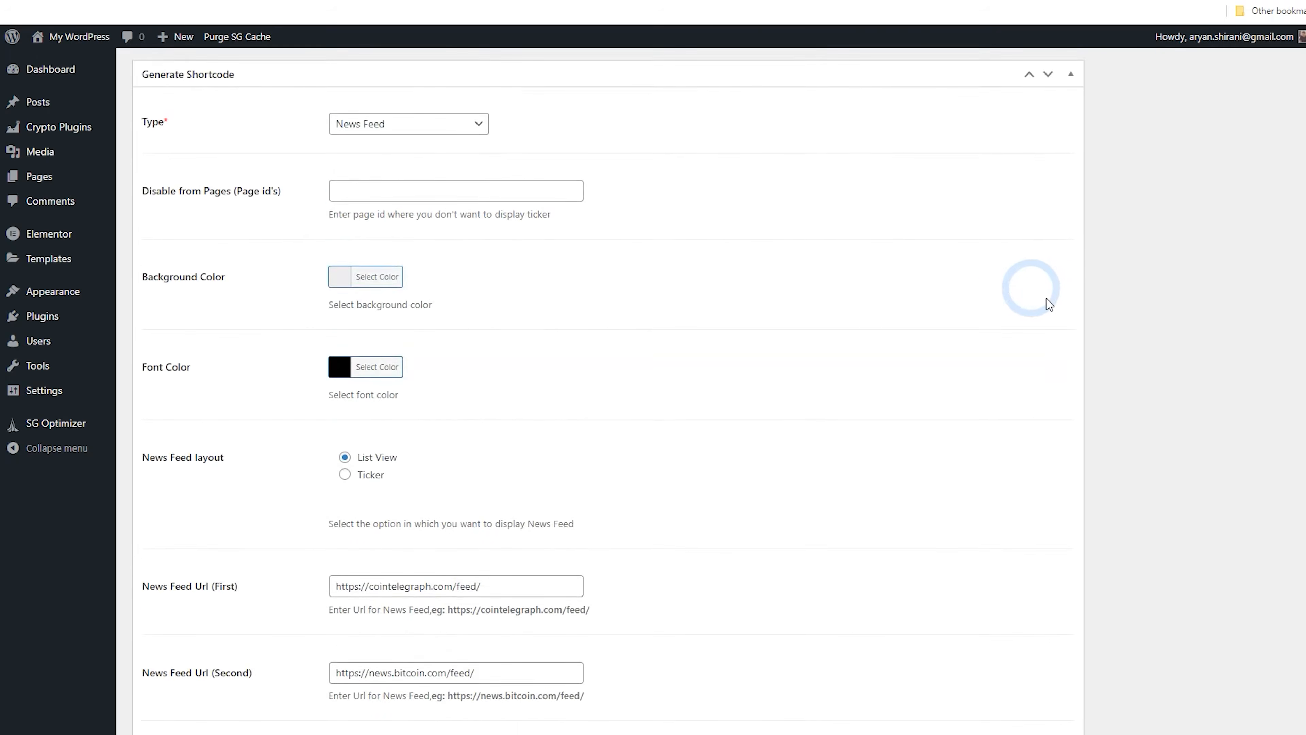
scroll(1023, 309, "down", 15)
left_click(1257, 425)
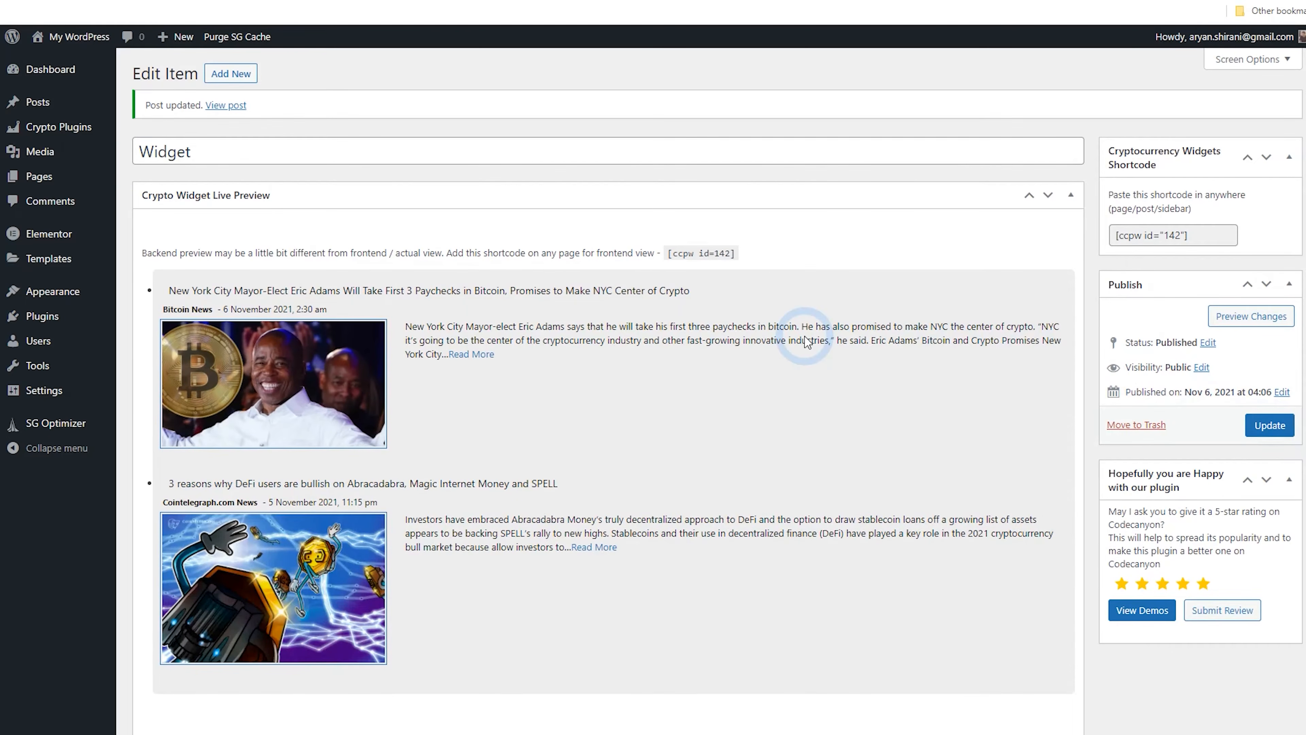
Copy the widget's shortcode [ccpw id="142"]
scroll(761, 343, "down", 1)
scroll(748, 341, "up", 1)
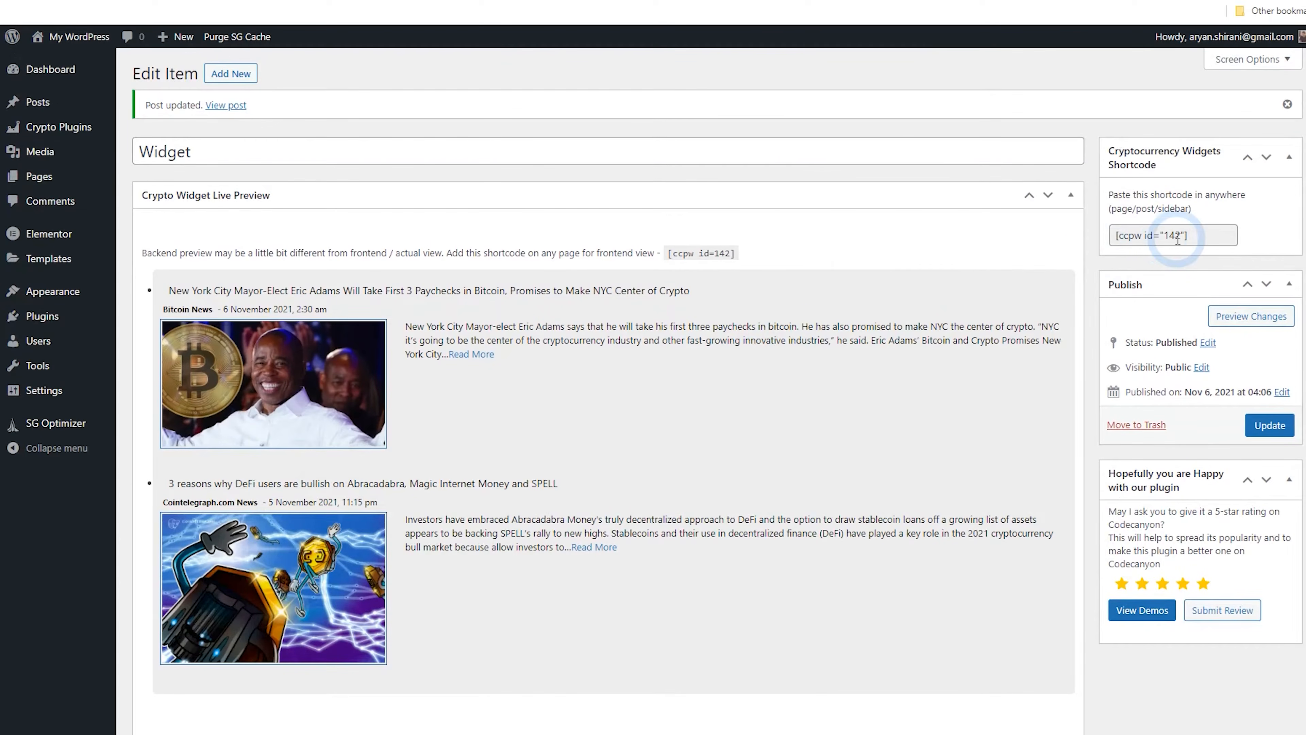
left_click(1156, 235)
key("super+c")
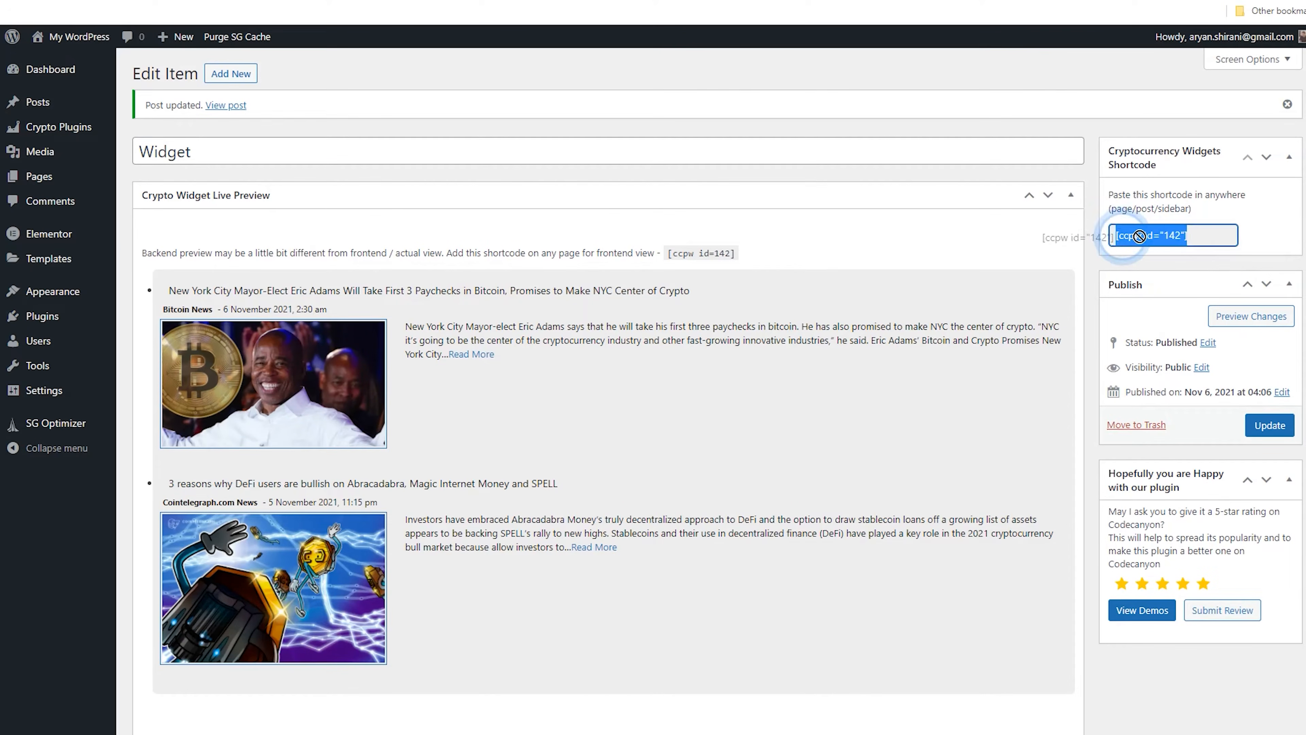
right_click(1159, 242)
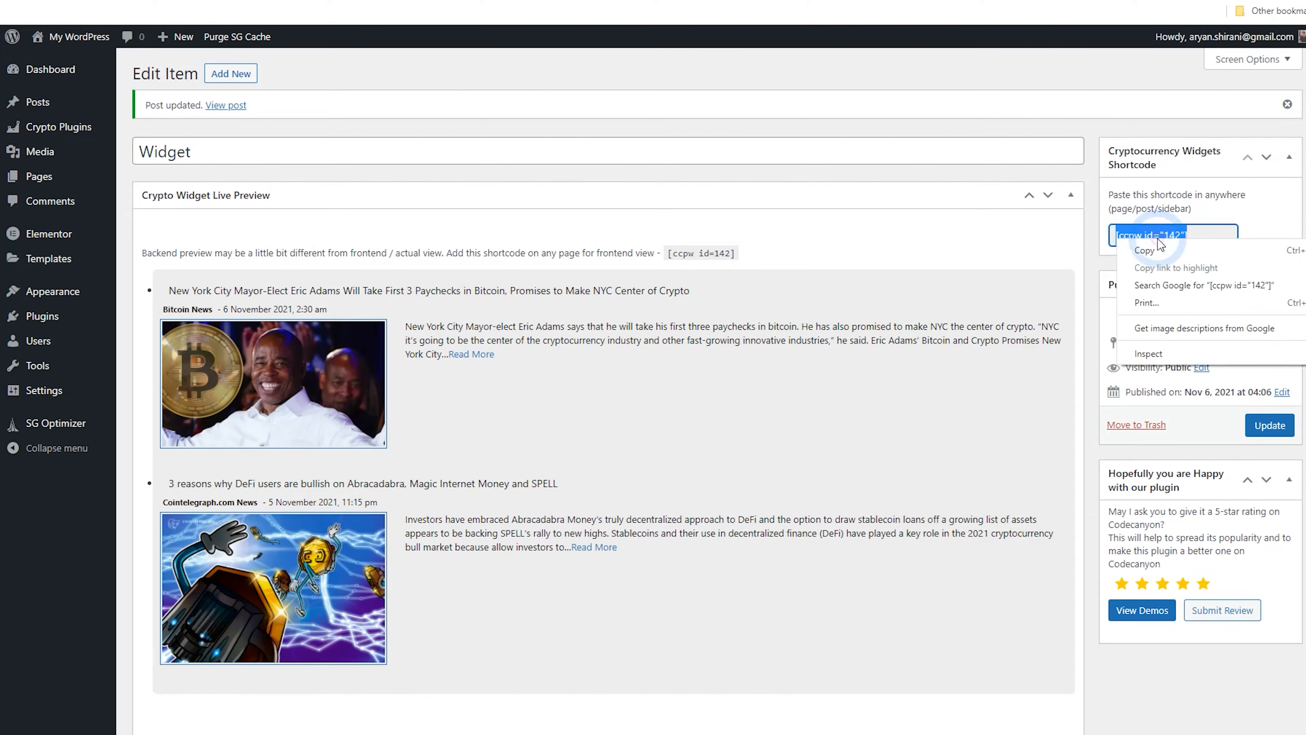
left_click(1158, 252)
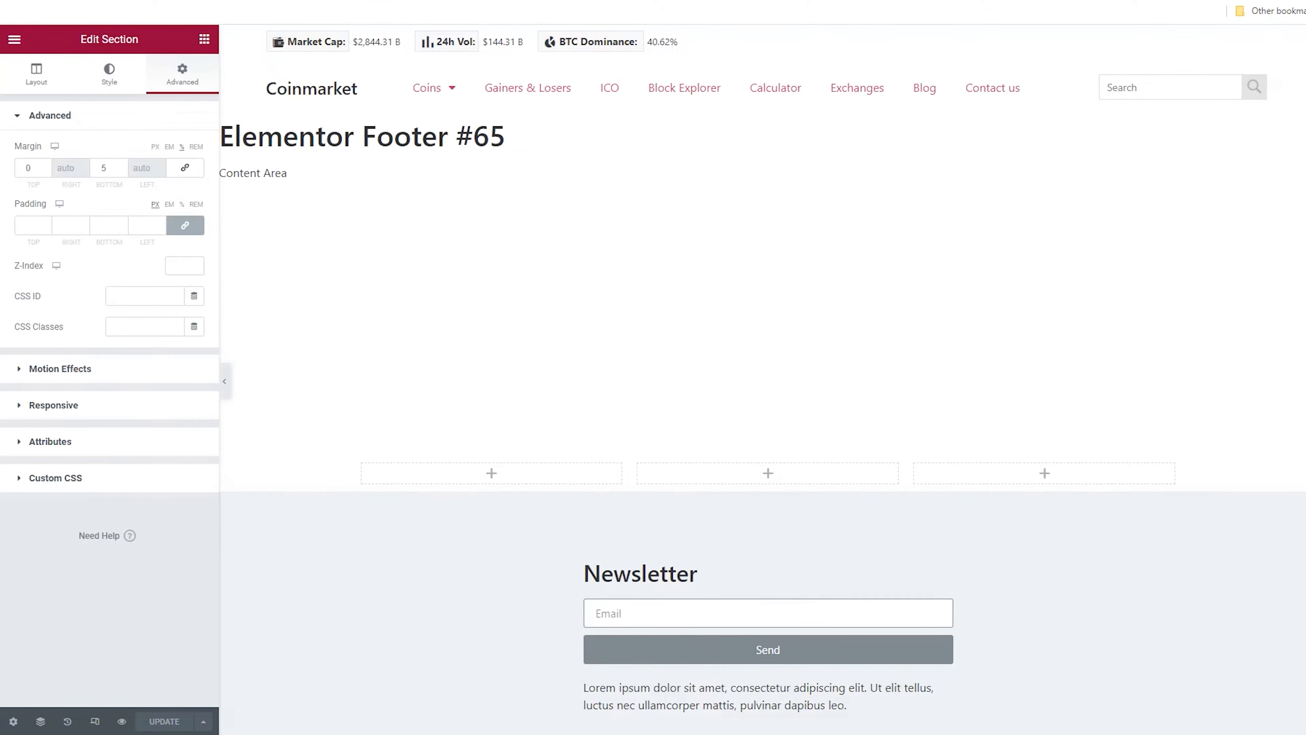
Add a Shortcode widget to the footer's first column and paste the news feed shortcode [ccpw id="142"] into it
left_click(490, 473)
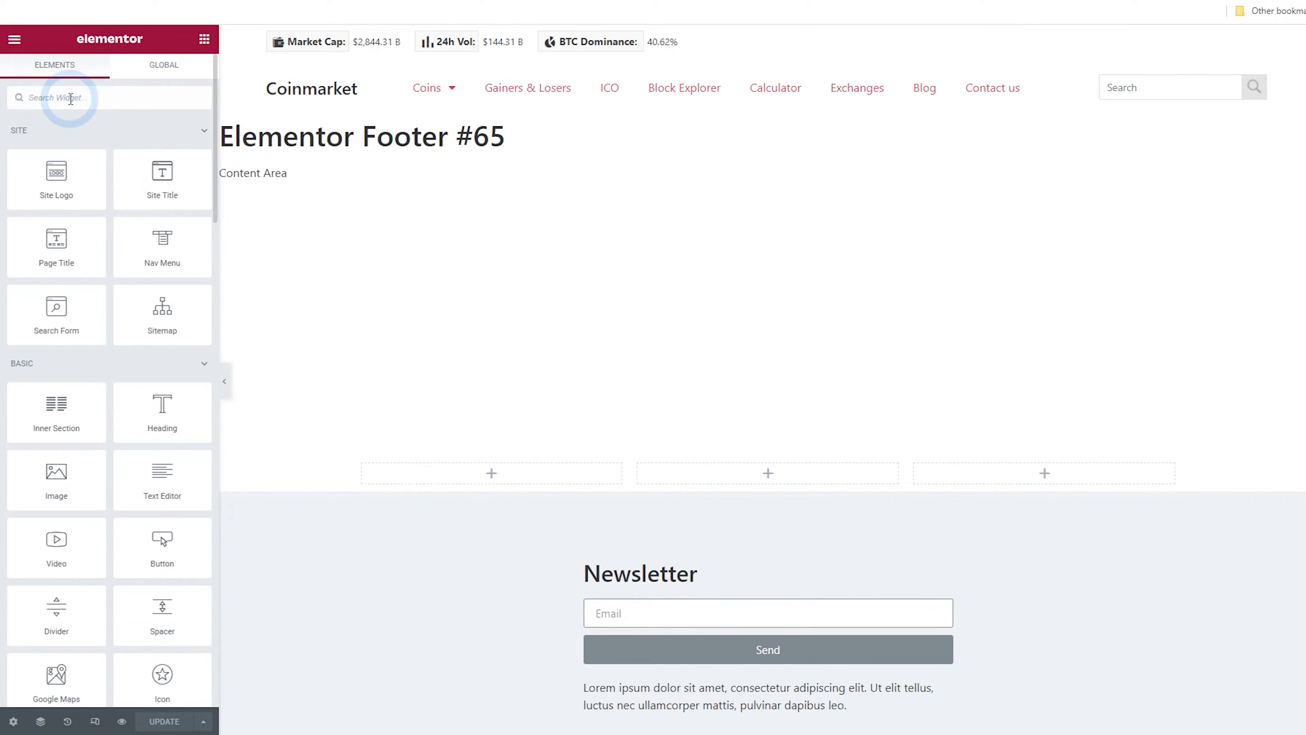
type("short")
left_click_drag(56, 141, 447, 475)
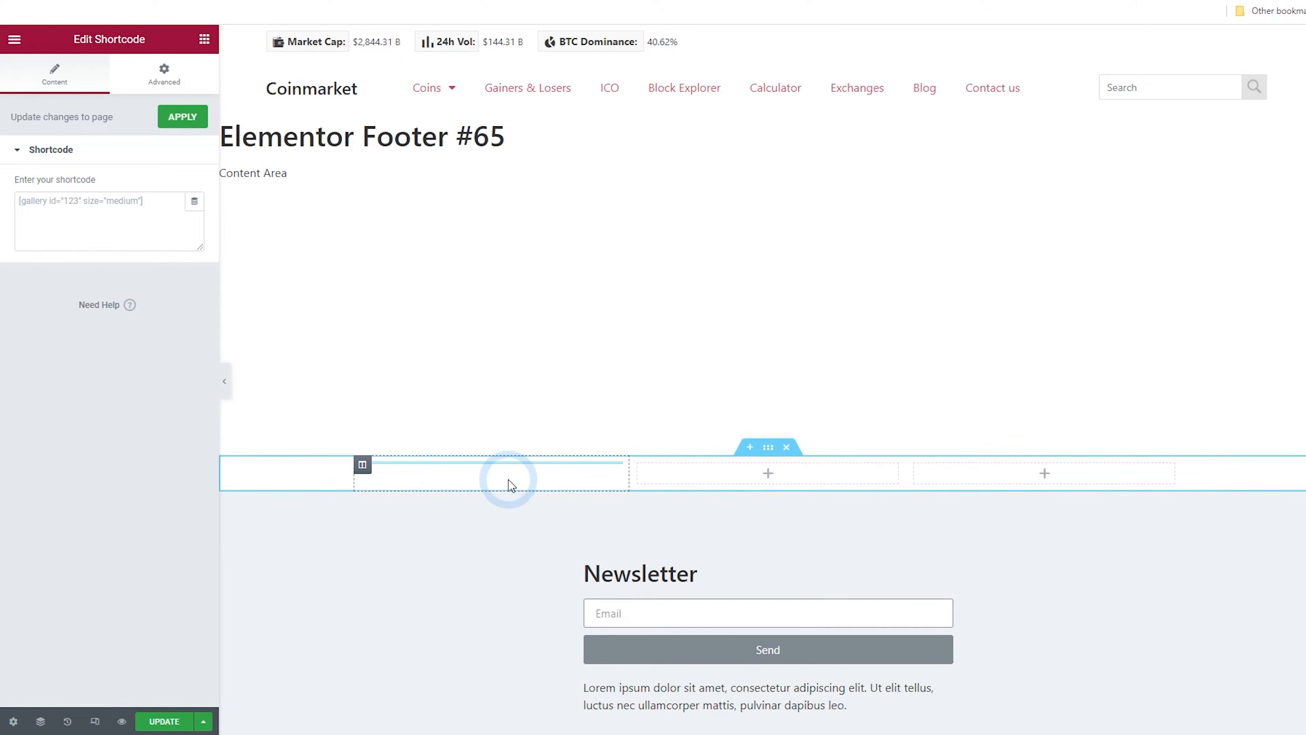
left_click(534, 406)
left_click(90, 215)
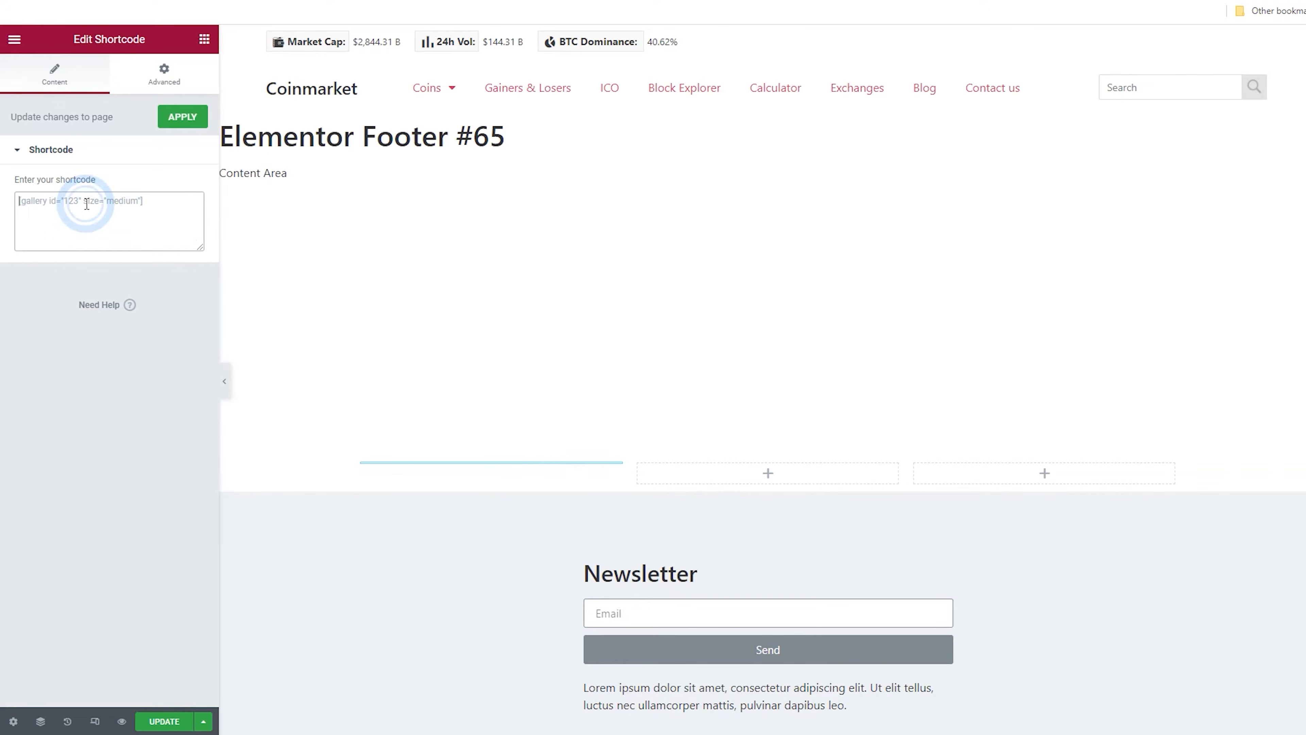
right_click(86, 205)
left_click(130, 316)
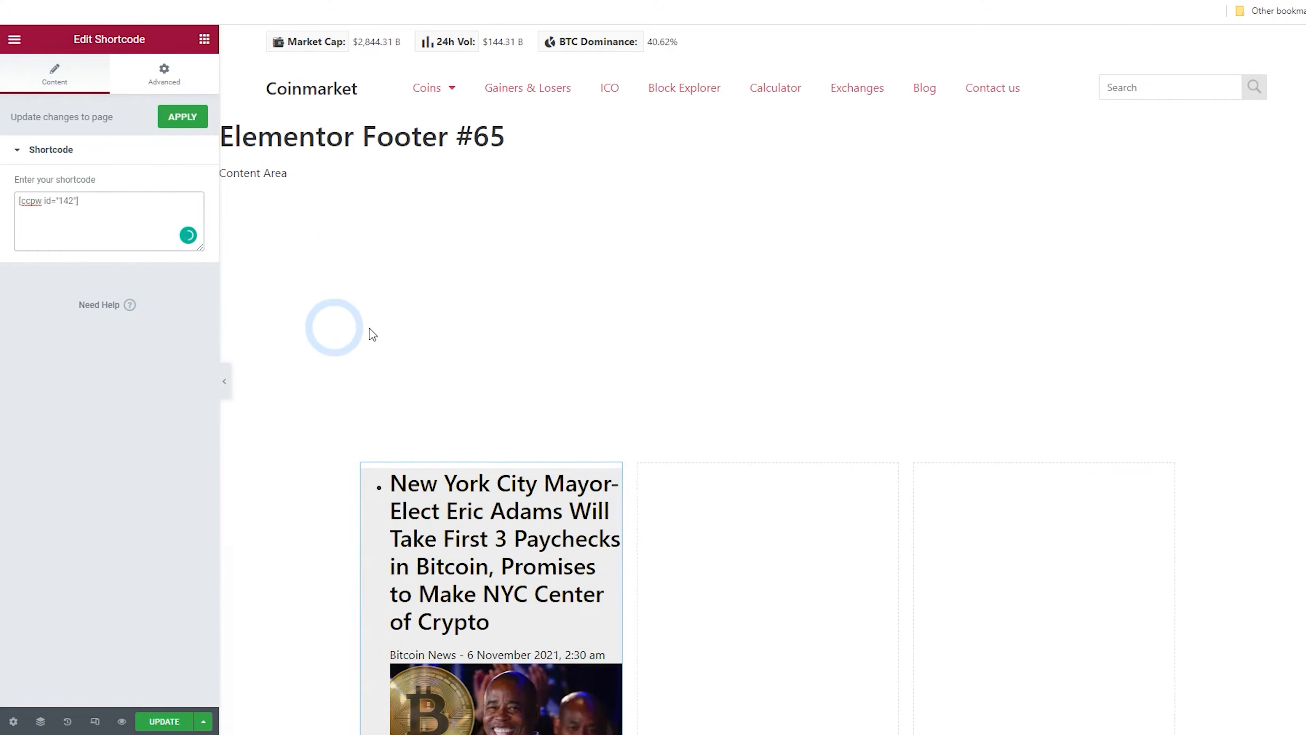
Add another Shortcode widget to the footer's second column
scroll(337, 334, "down", 10)
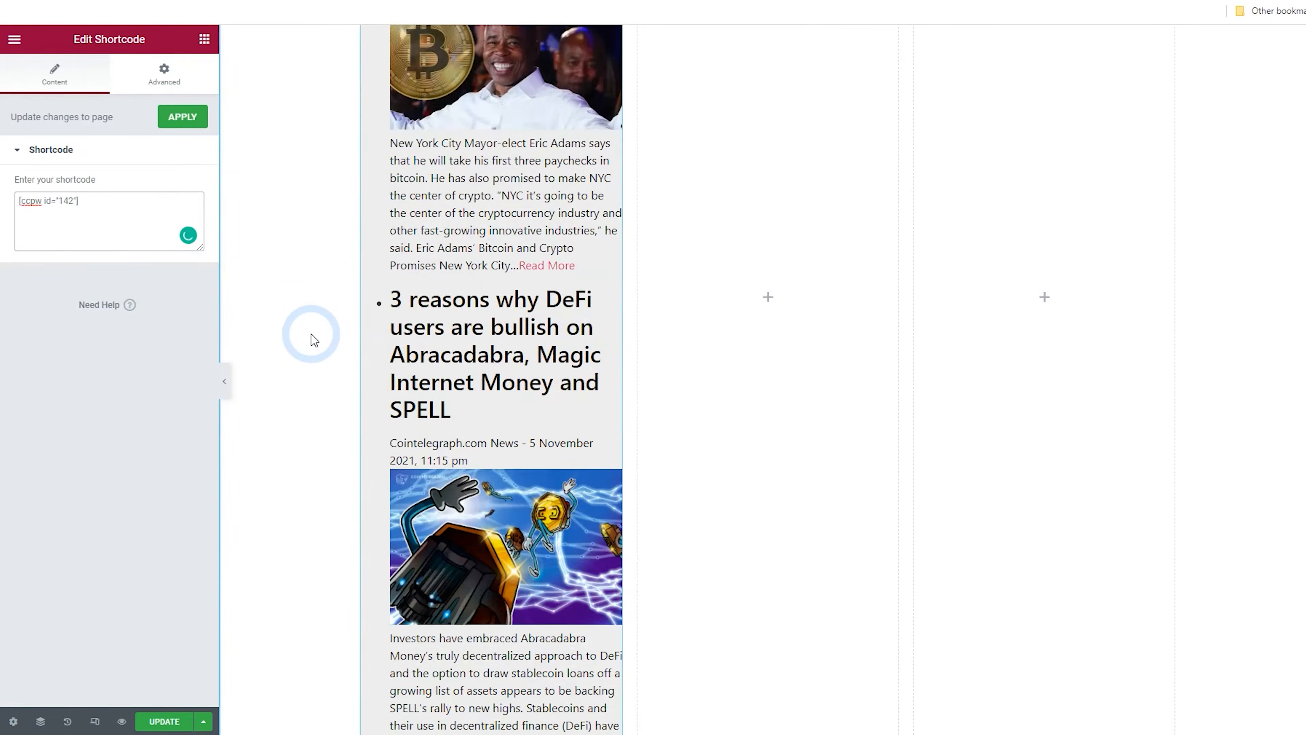
scroll(314, 340, "down", 3)
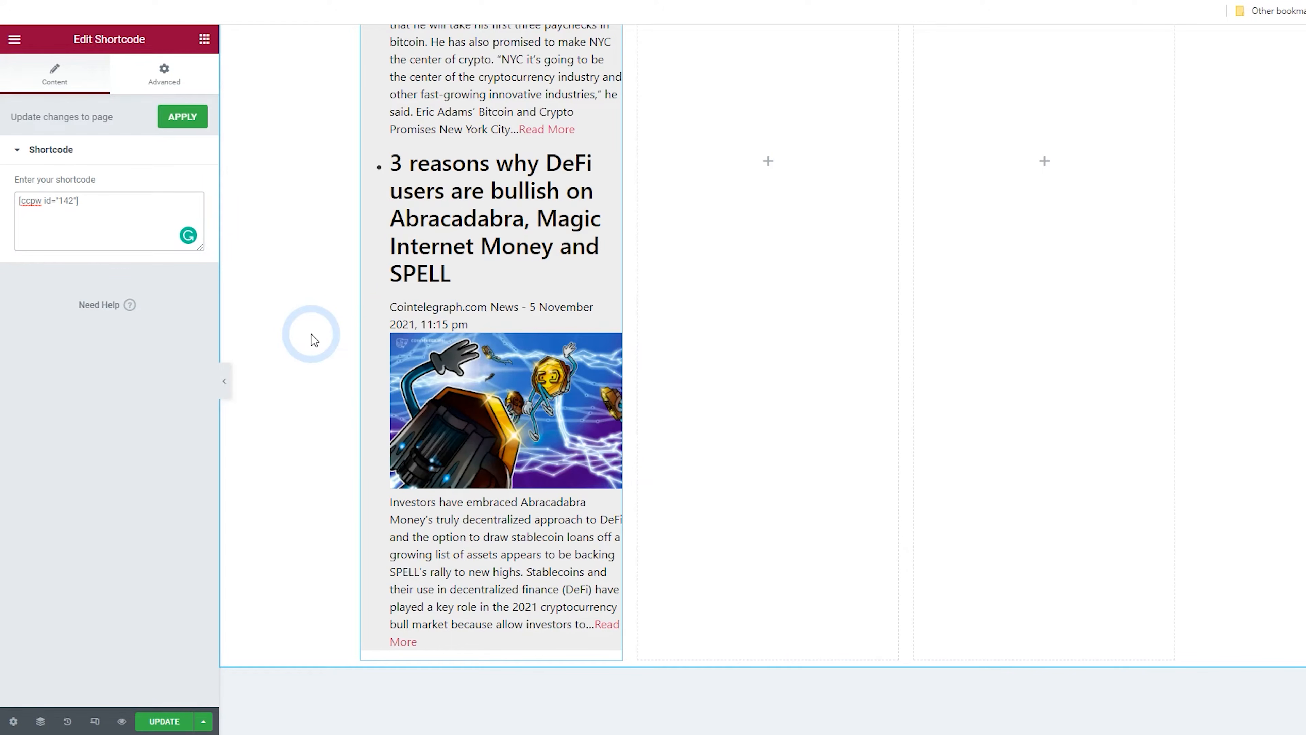
scroll(313, 340, "up", 10)
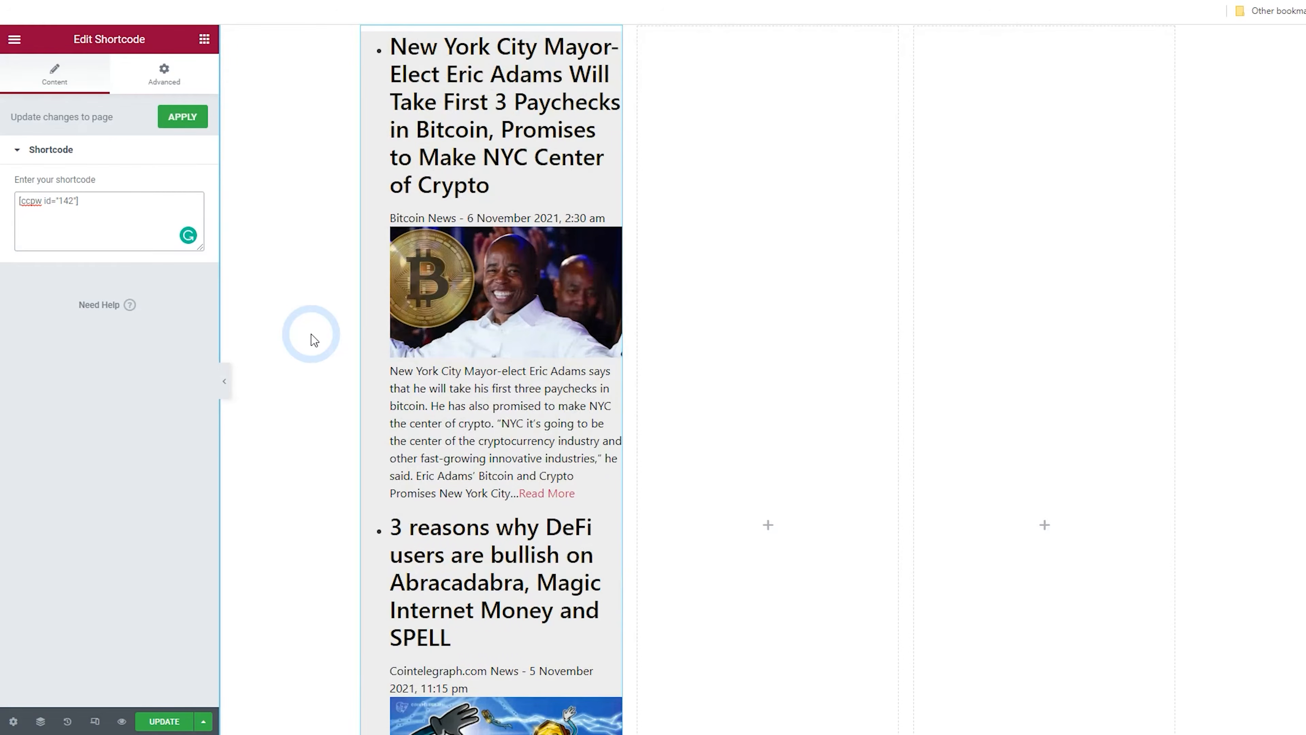
scroll(312, 339, "down", 8)
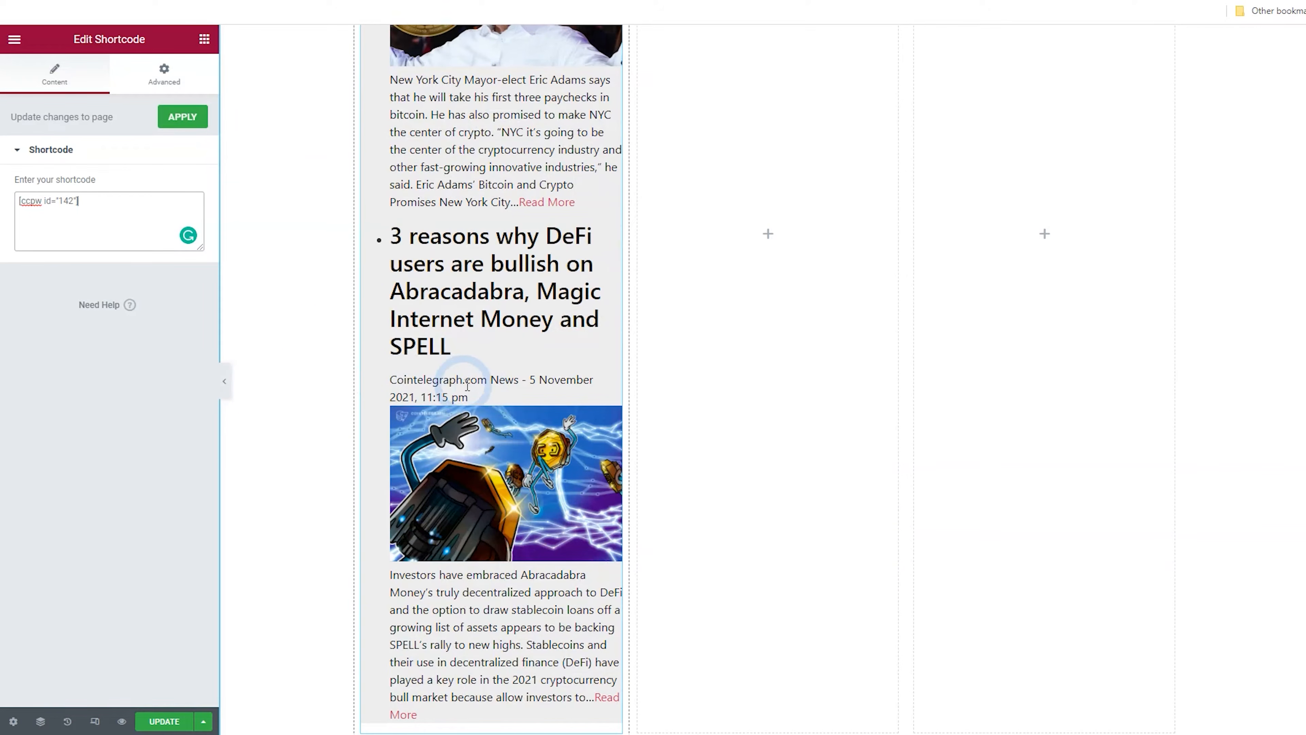
scroll(477, 387, "up", 10)
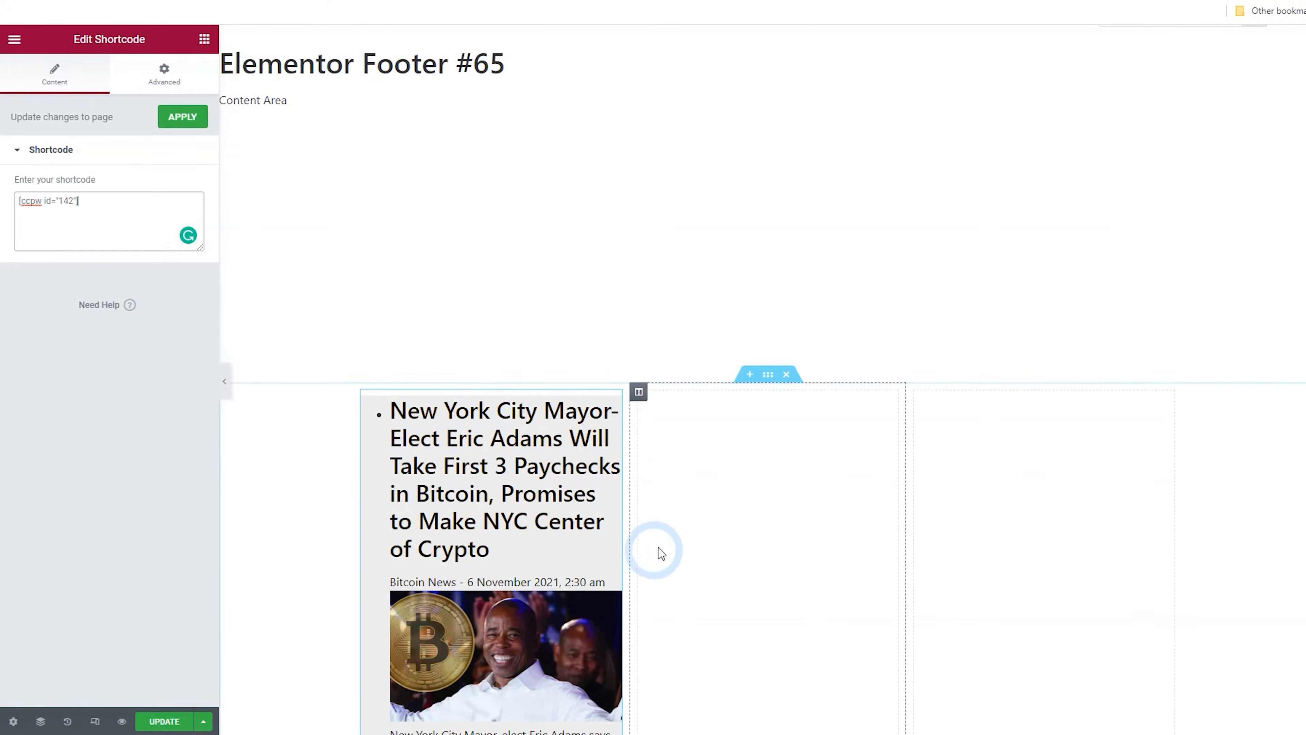
scroll(656, 554, "down", 4)
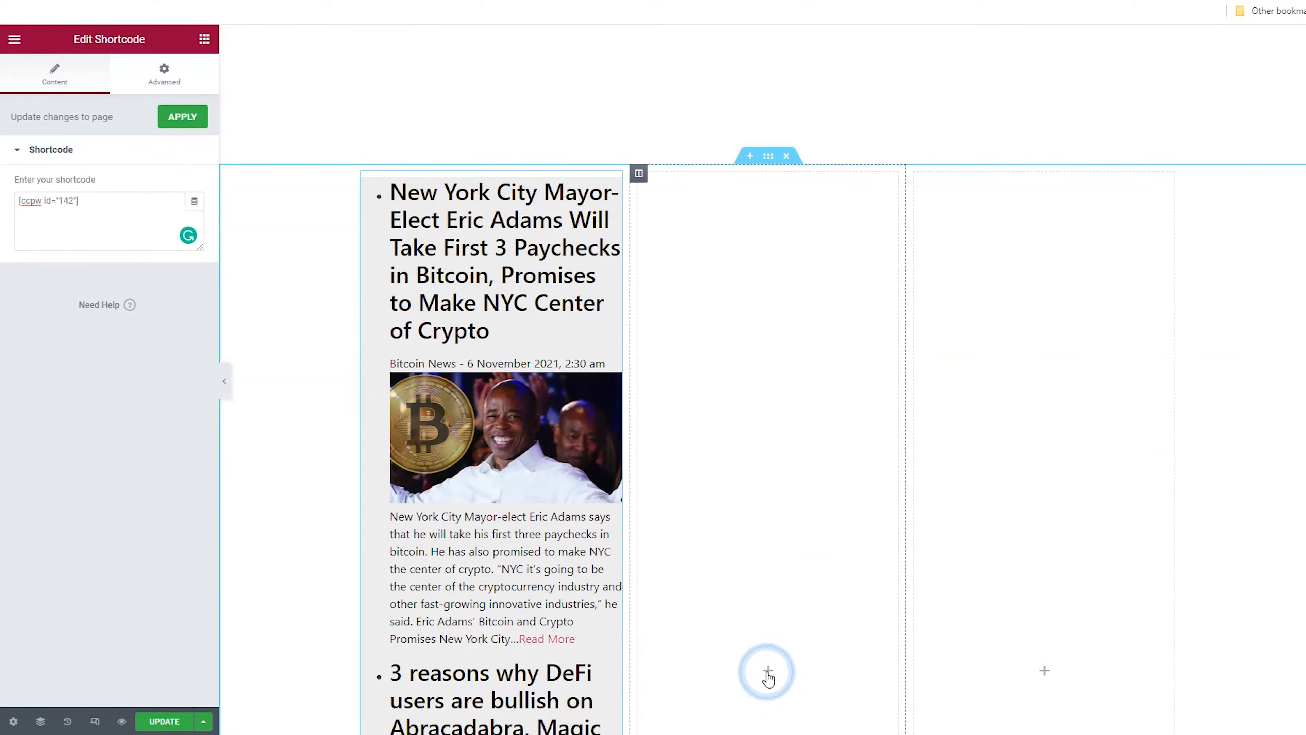
left_click(768, 669)
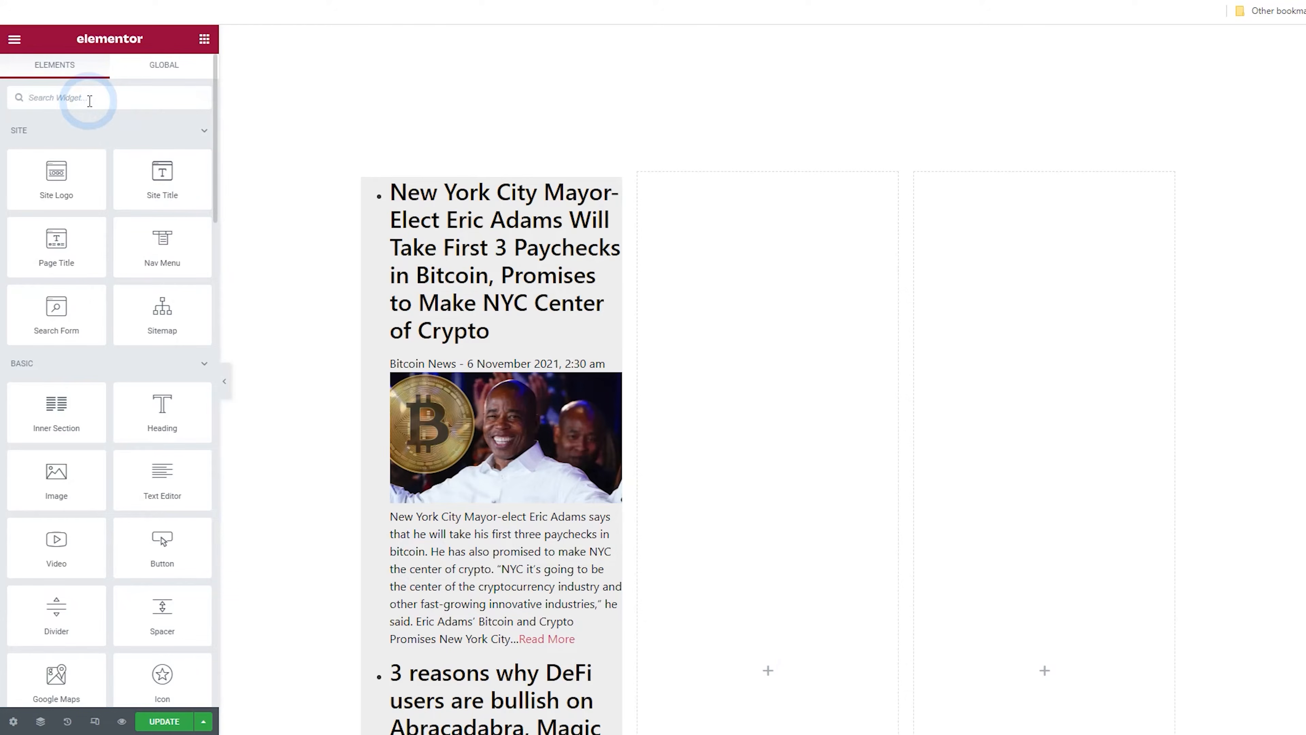
type("short")
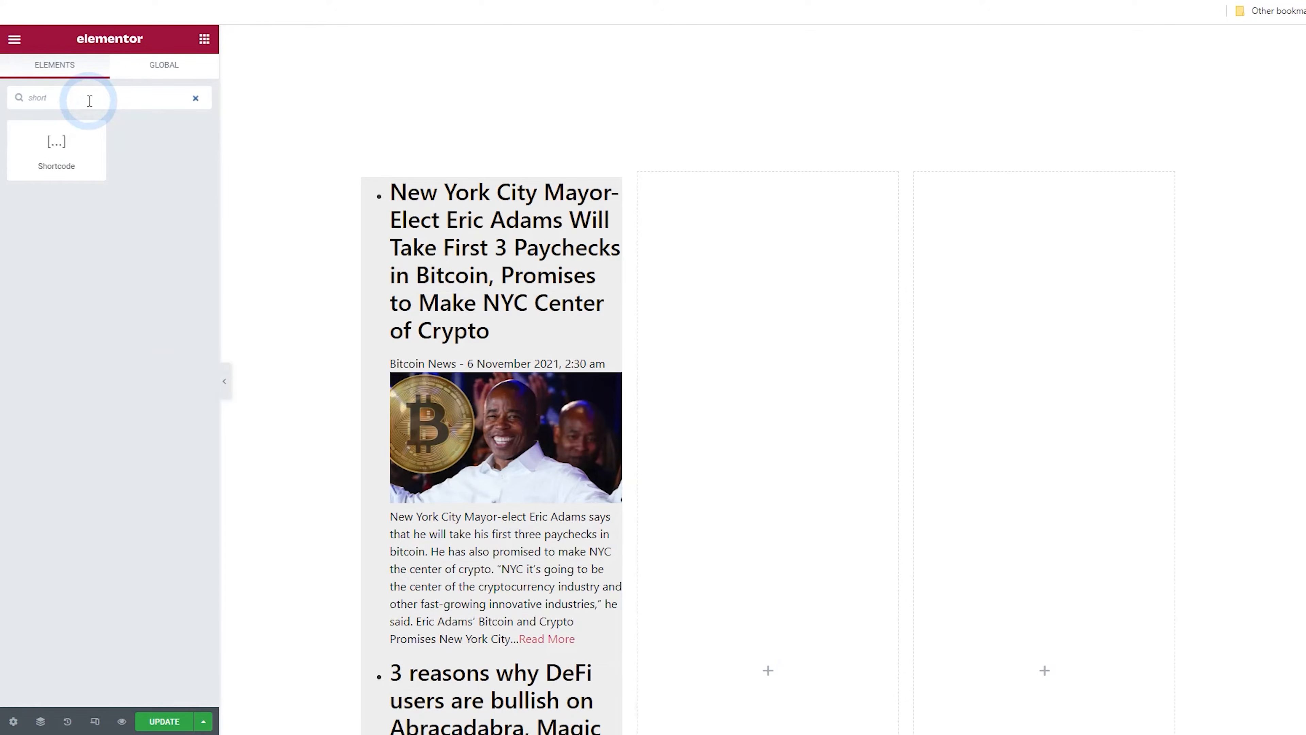
left_click_drag(55, 142, 755, 440)
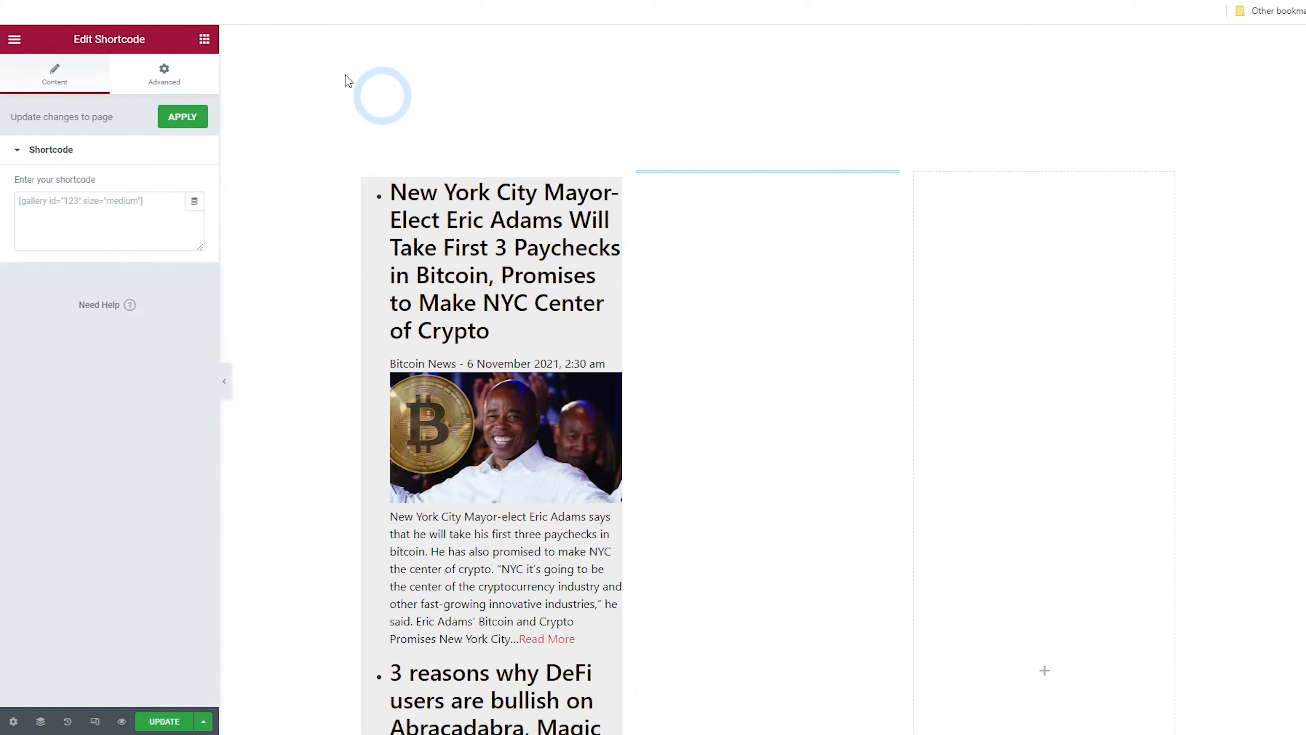
Rename the news feed widget to Widget news and update it
key("ctrl+shift+Tab")
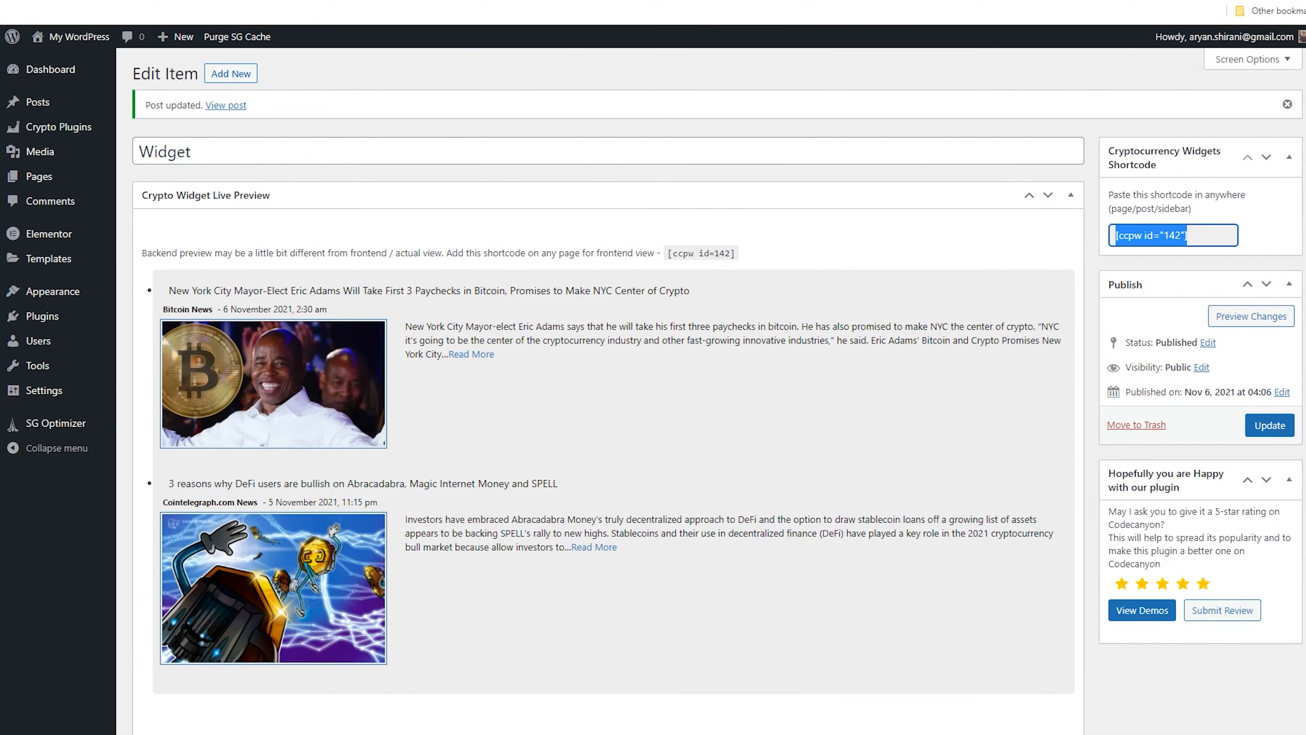
left_click(211, 149)
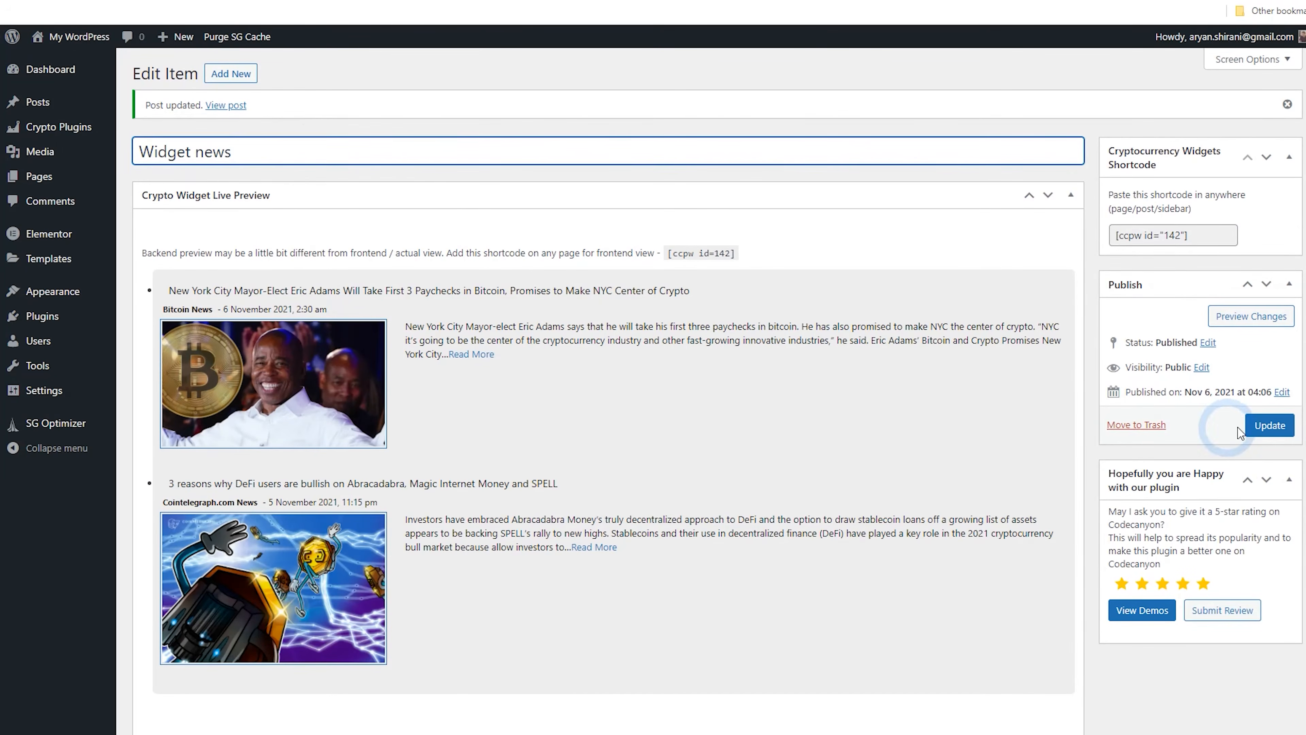
left_click(1270, 424)
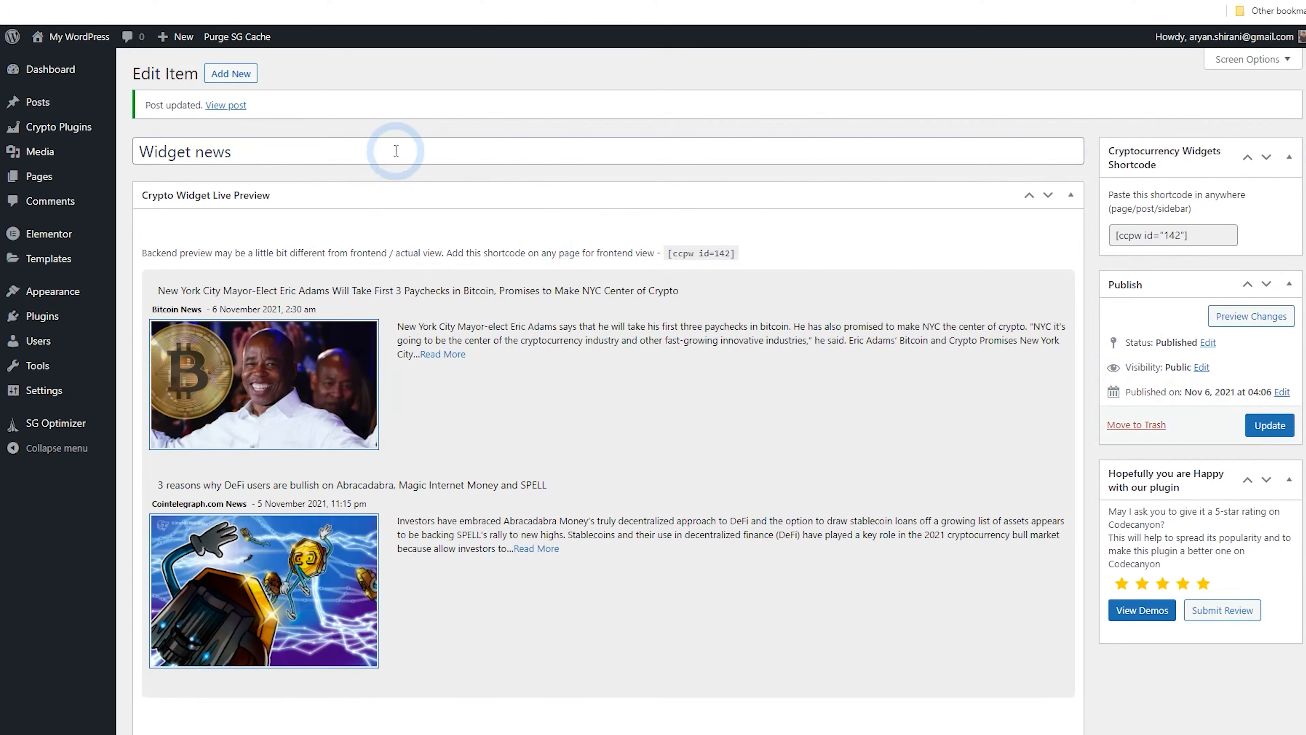
Create a new crypto widget of type Price Card, title it Price Card, and publish it
left_click(233, 74)
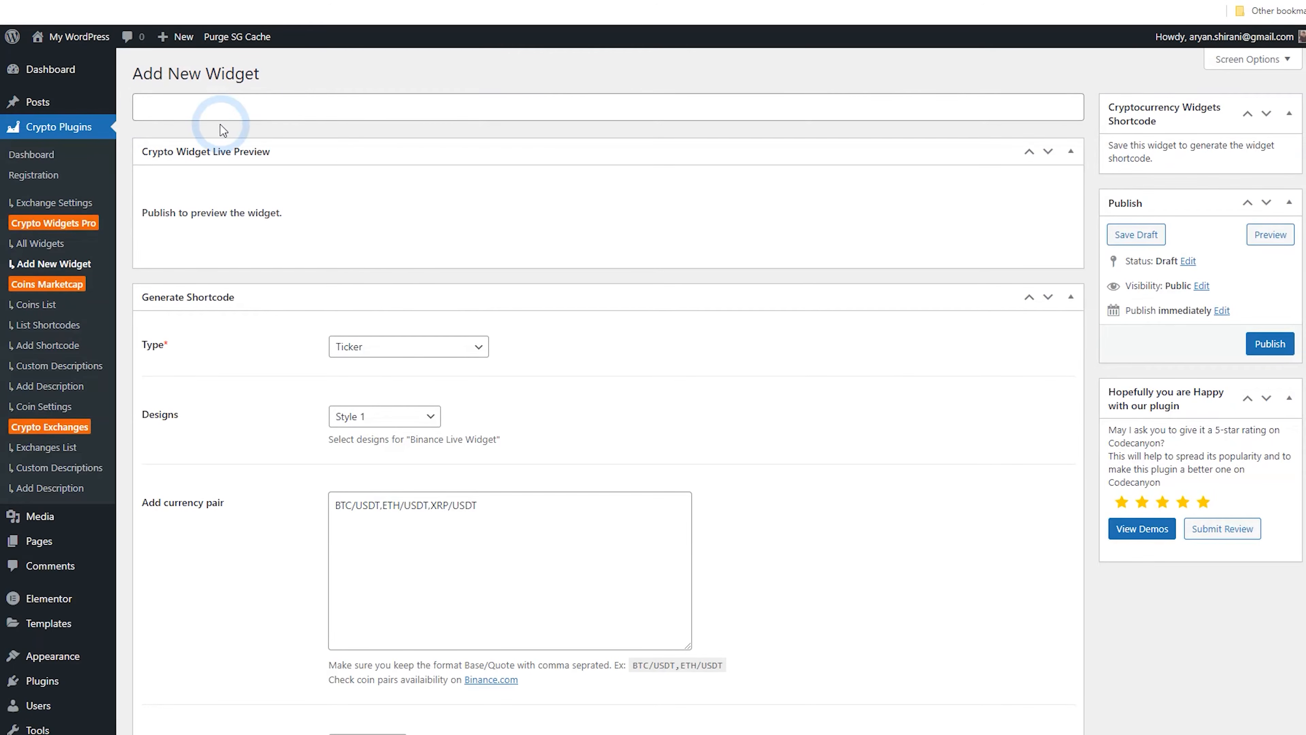
left_click(478, 349)
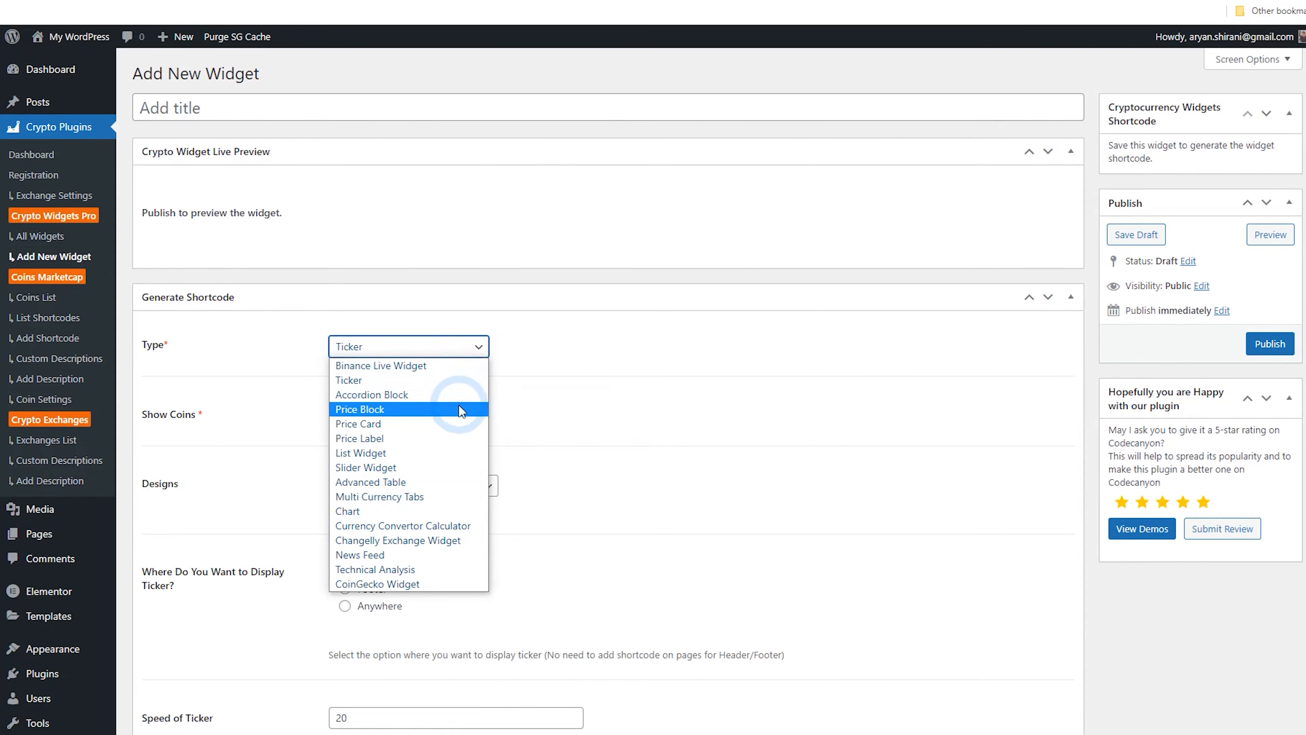
left_click(457, 421)
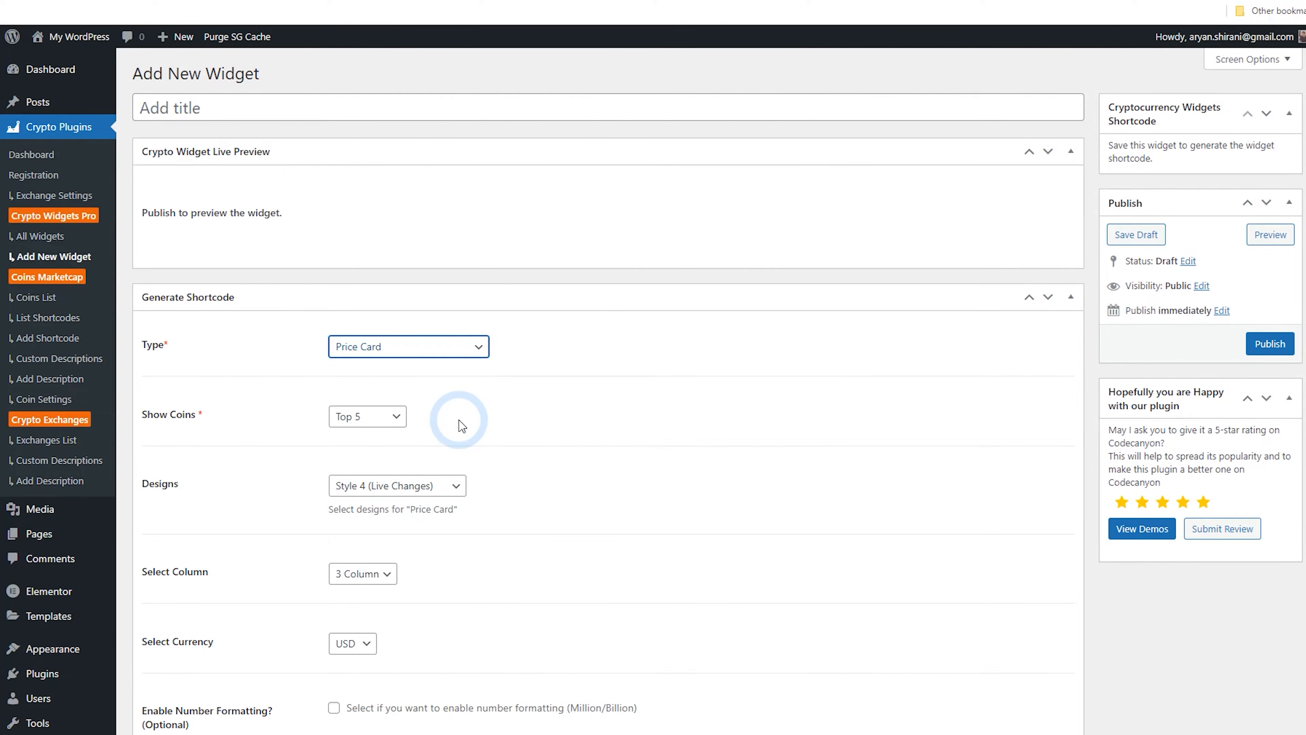
left_click(463, 486)
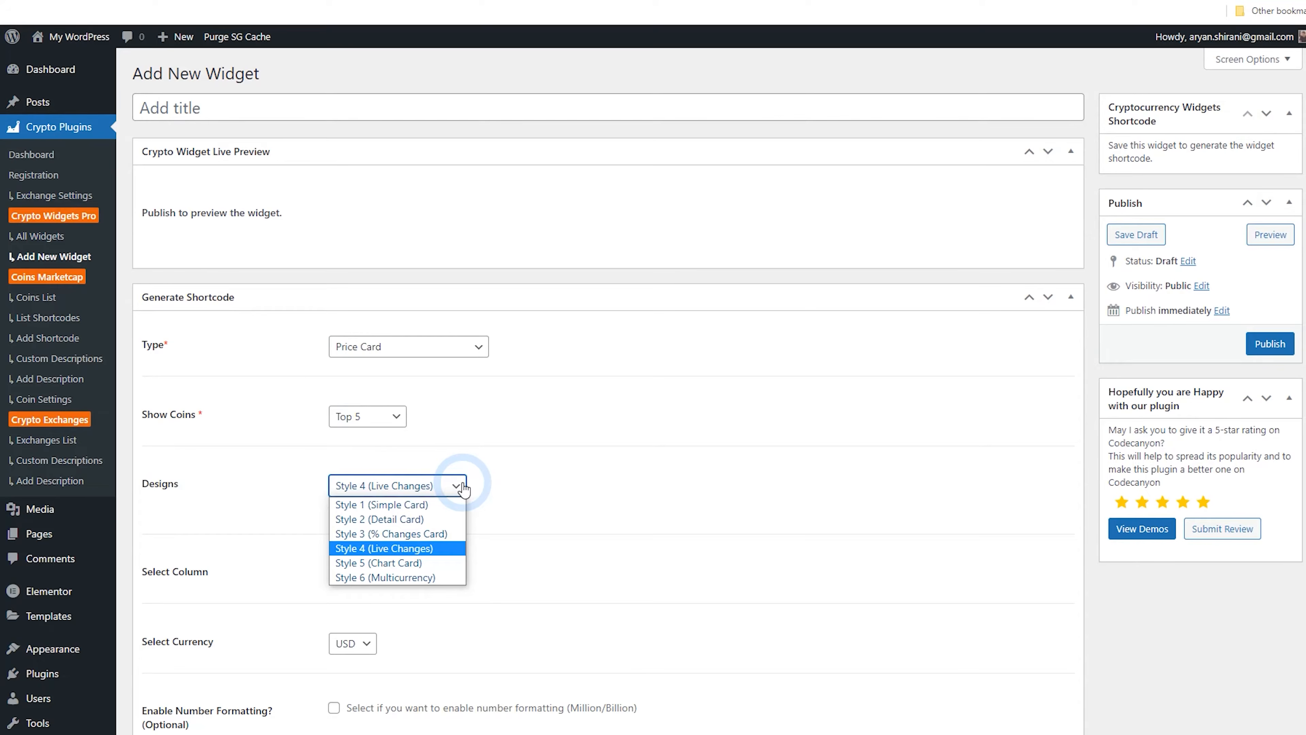
left_click(464, 487)
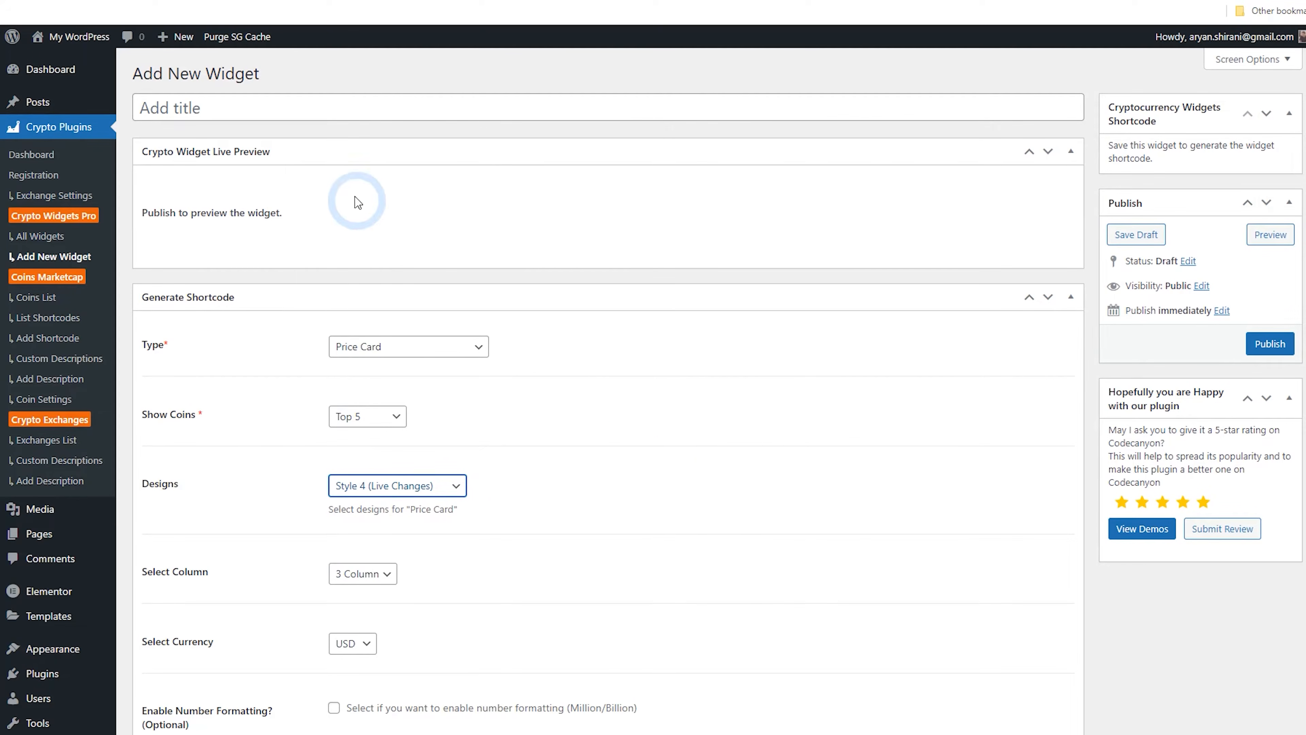
left_click(296, 102)
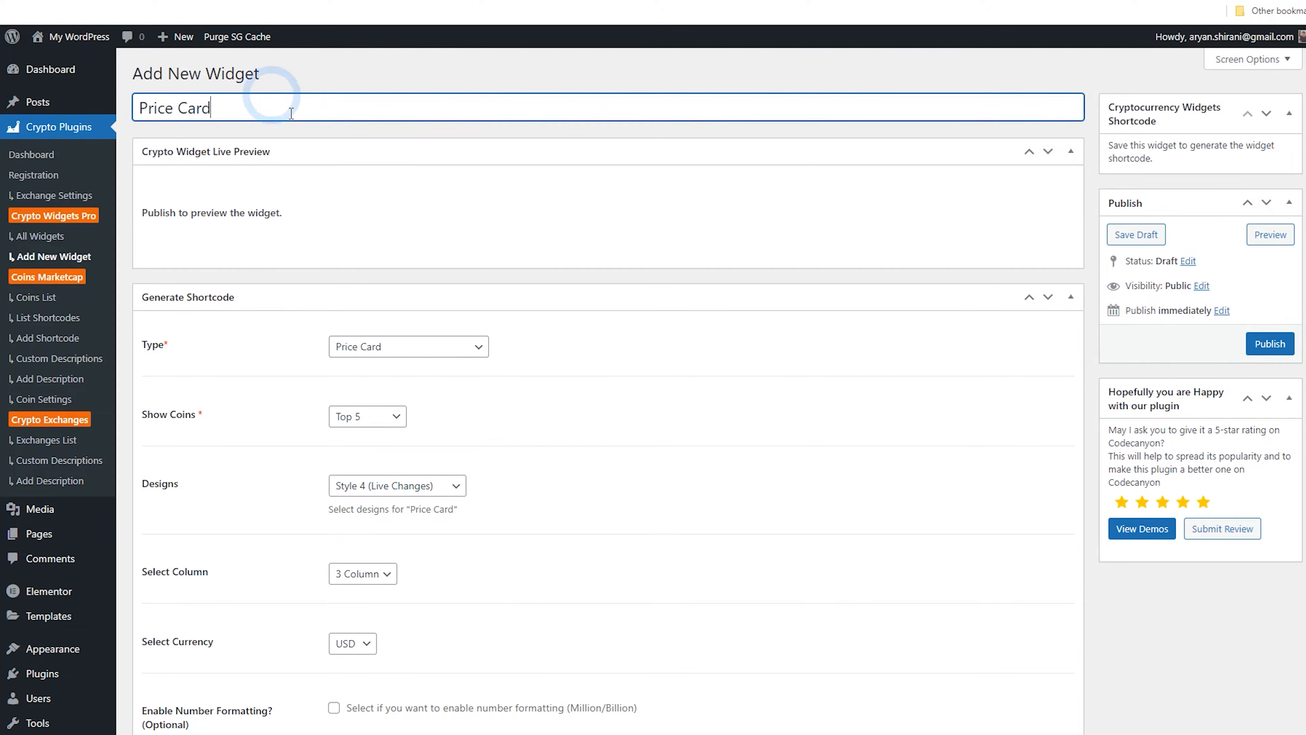
scroll(472, 413, "down", 1)
left_click(458, 413)
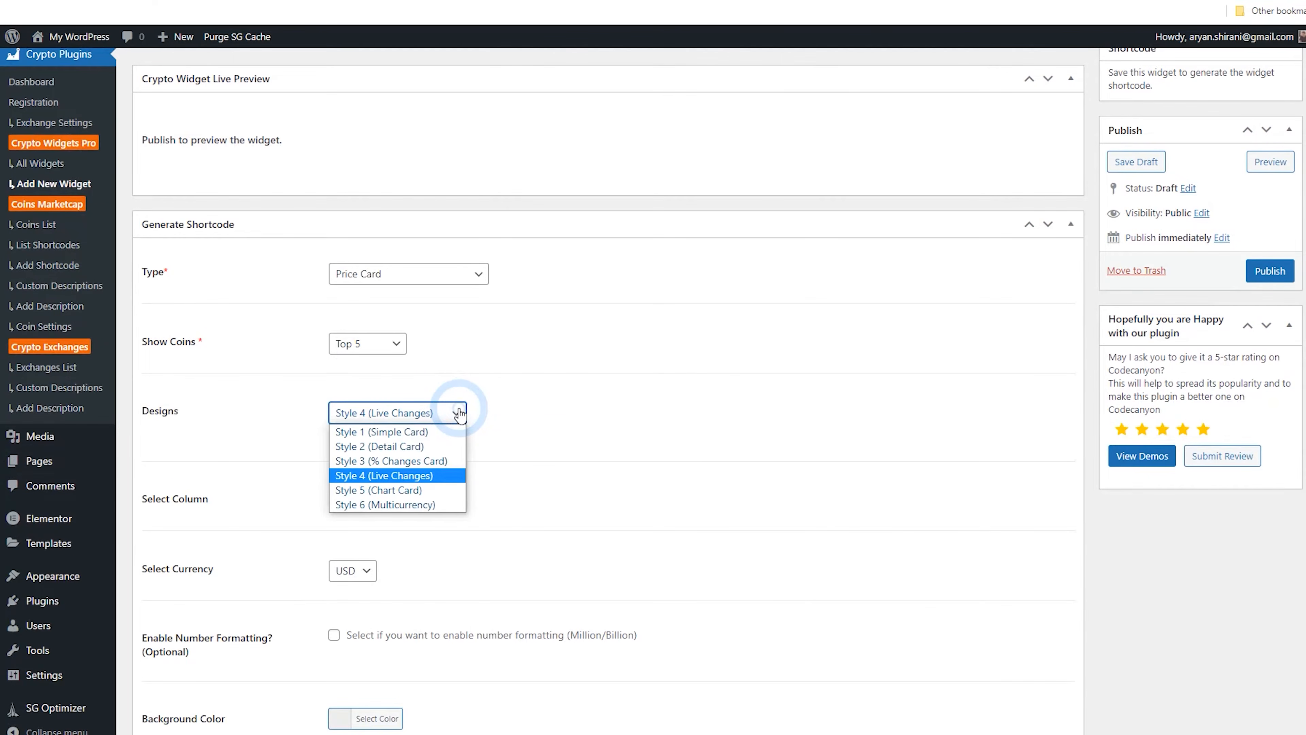
left_click(458, 414)
left_click(372, 499)
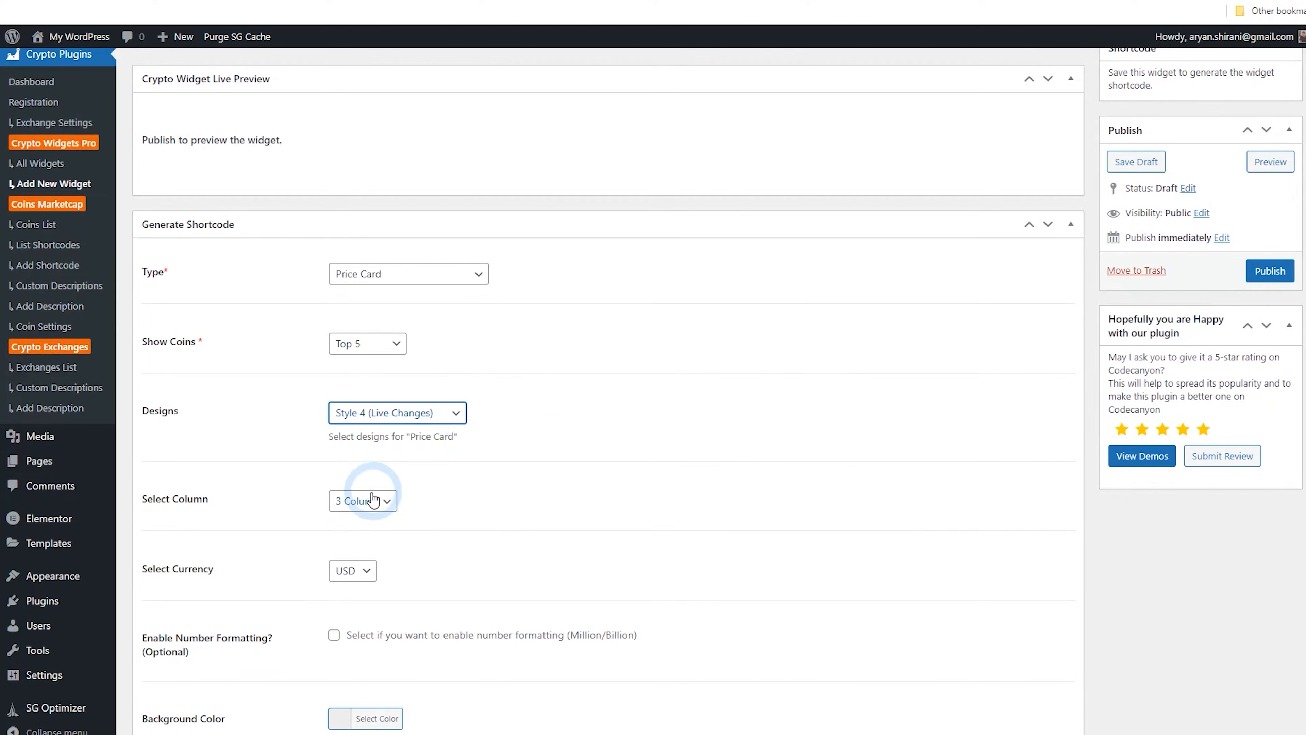
left_click(1270, 271)
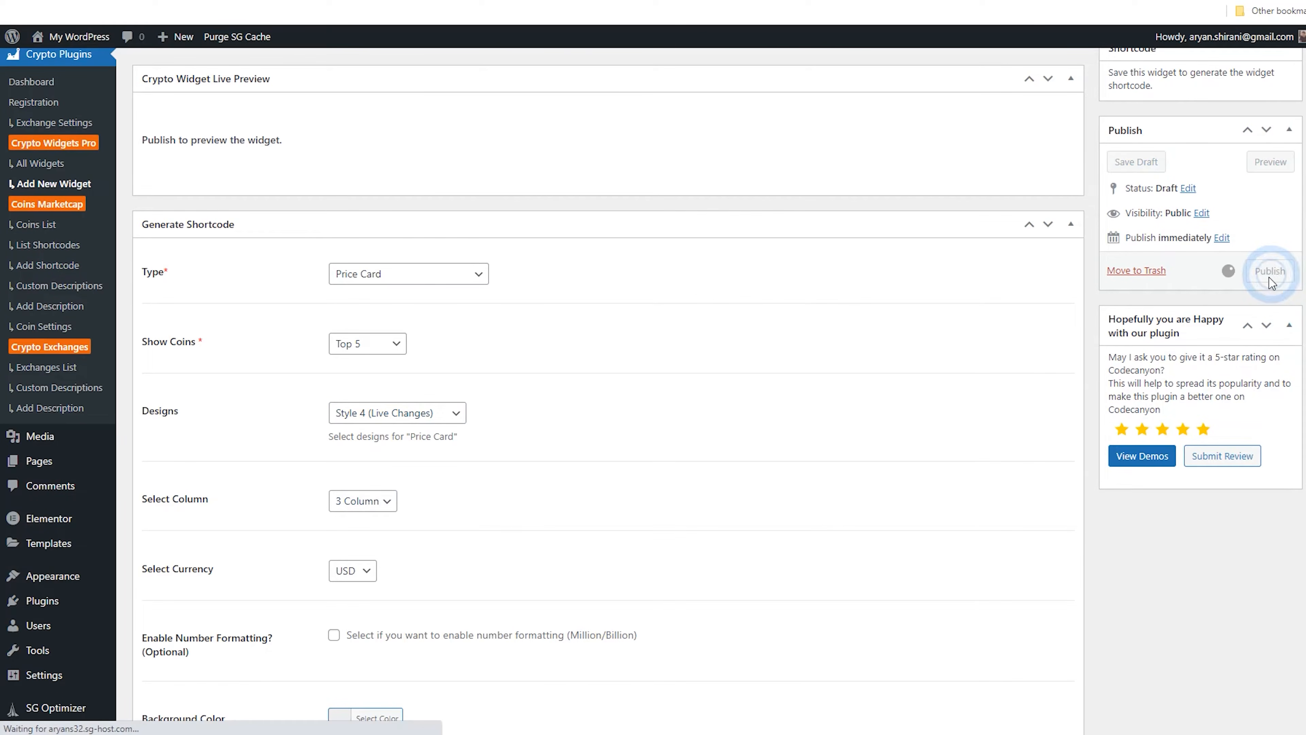
Scroll through the price card preview and its shortcode settings
scroll(961, 390, "up", 1)
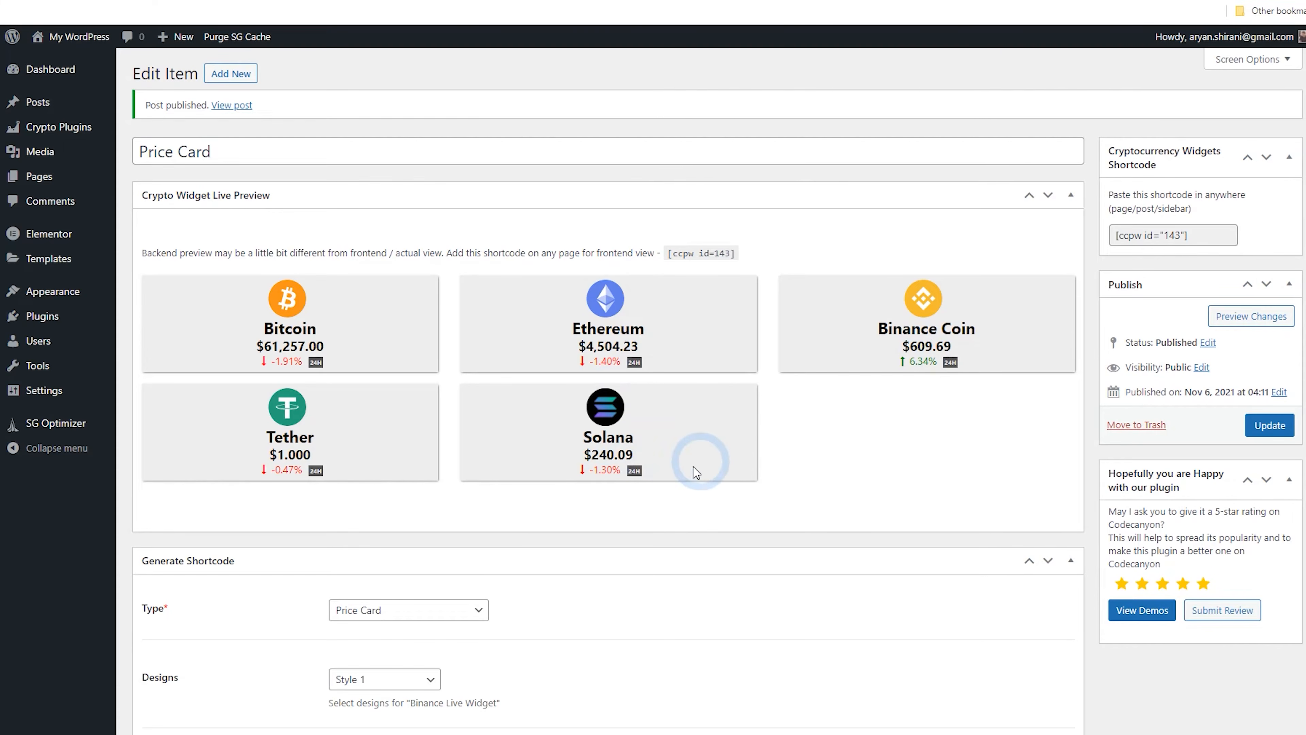
scroll(433, 473, "down", 3)
scroll(433, 473, "down", 5)
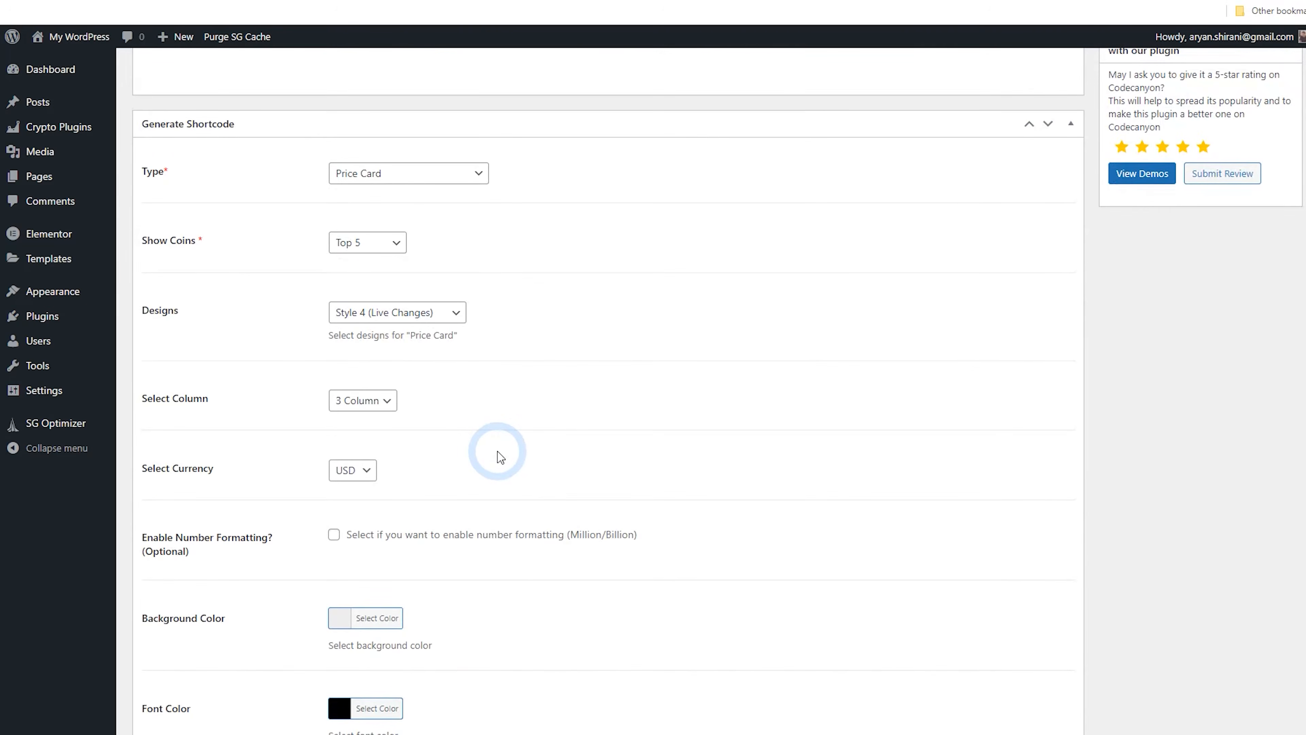
scroll(500, 457, "up", 5)
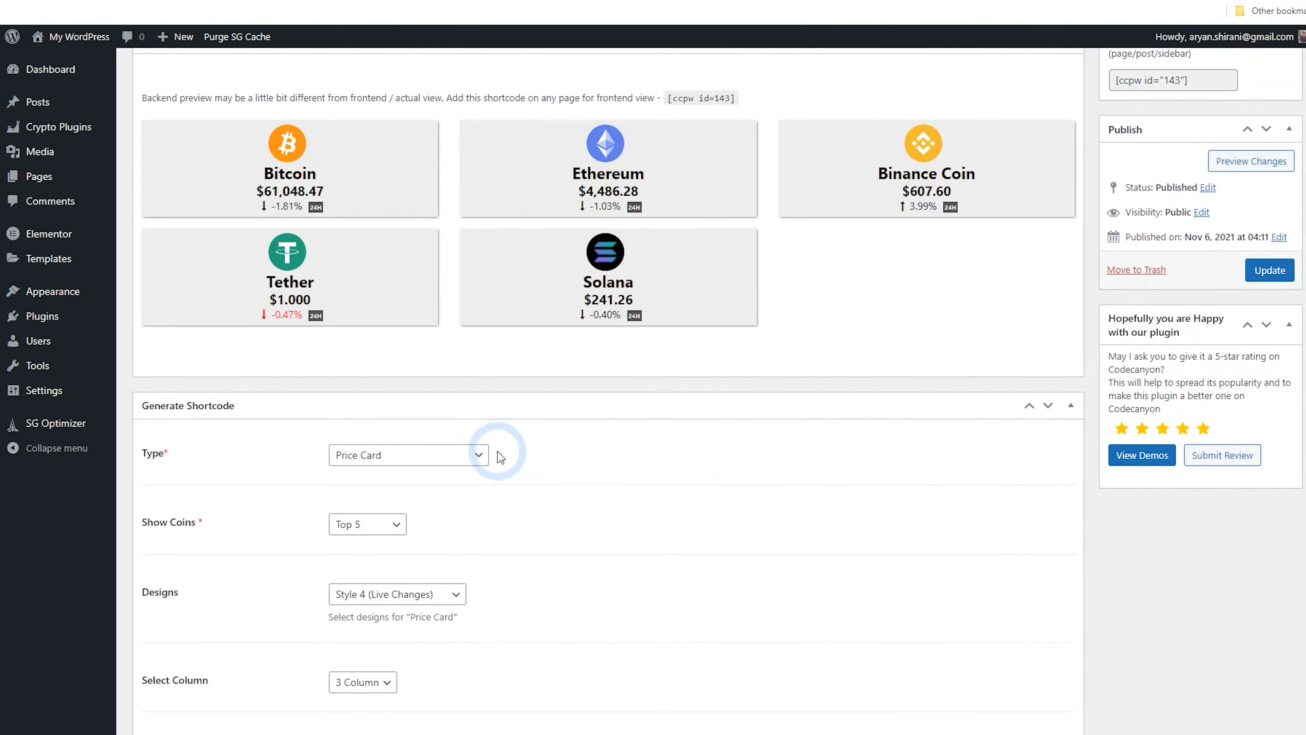
scroll(500, 457, "down", 4)
scroll(500, 457, "down", 8)
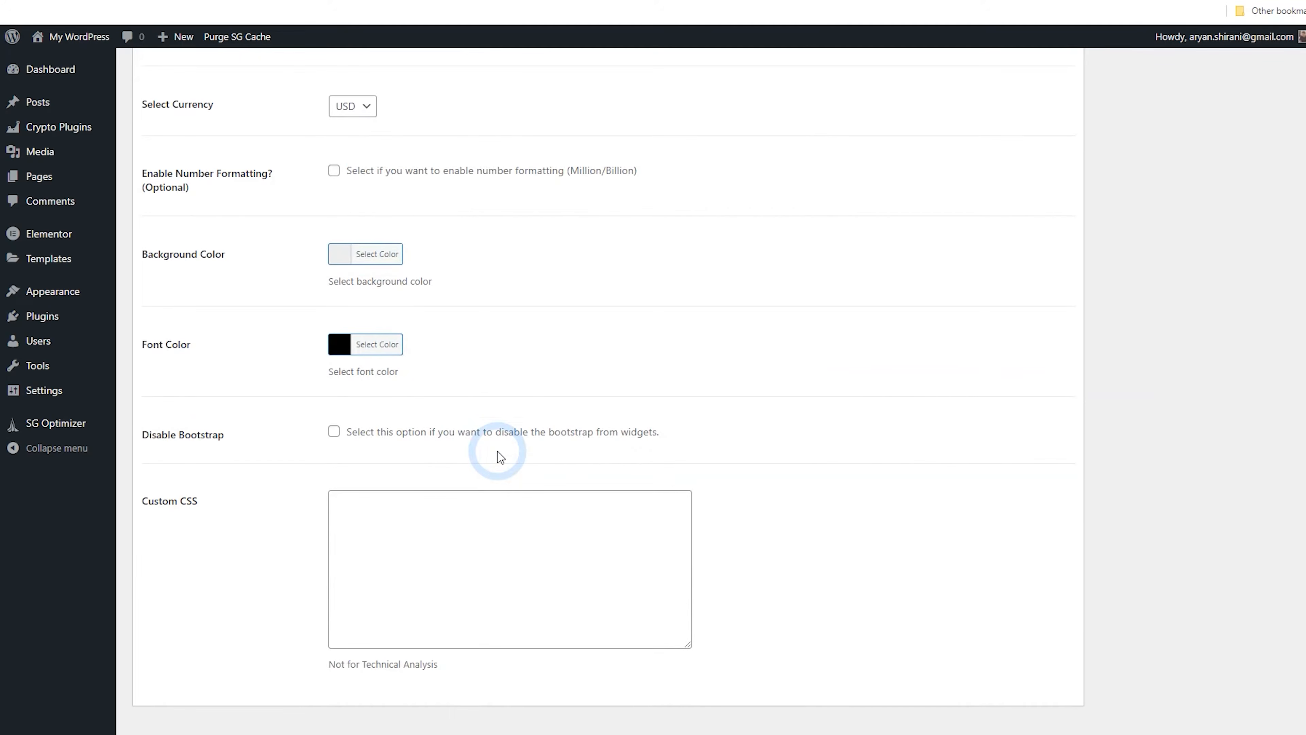
scroll(500, 457, "up", 5)
scroll(501, 457, "up", 8)
Change the widget type to Price Label and update the widget
left_click(411, 464)
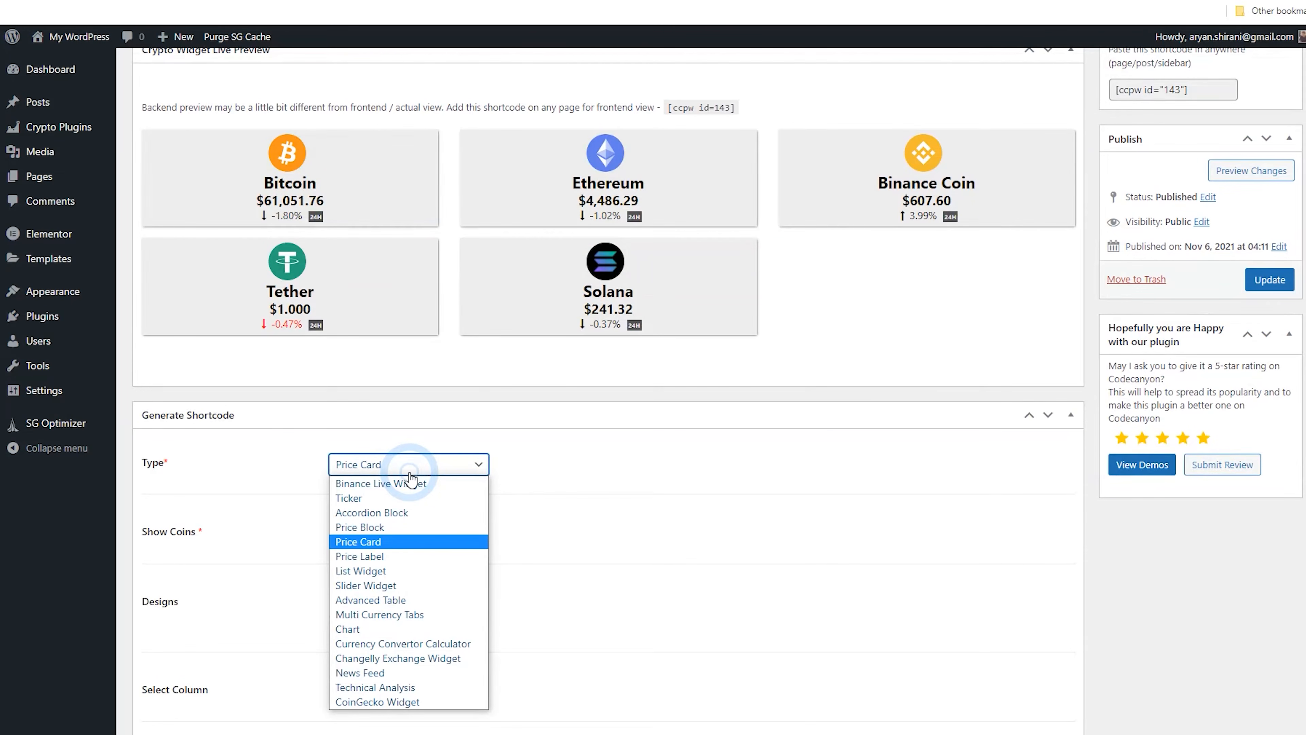
left_click(438, 555)
left_click(1268, 280)
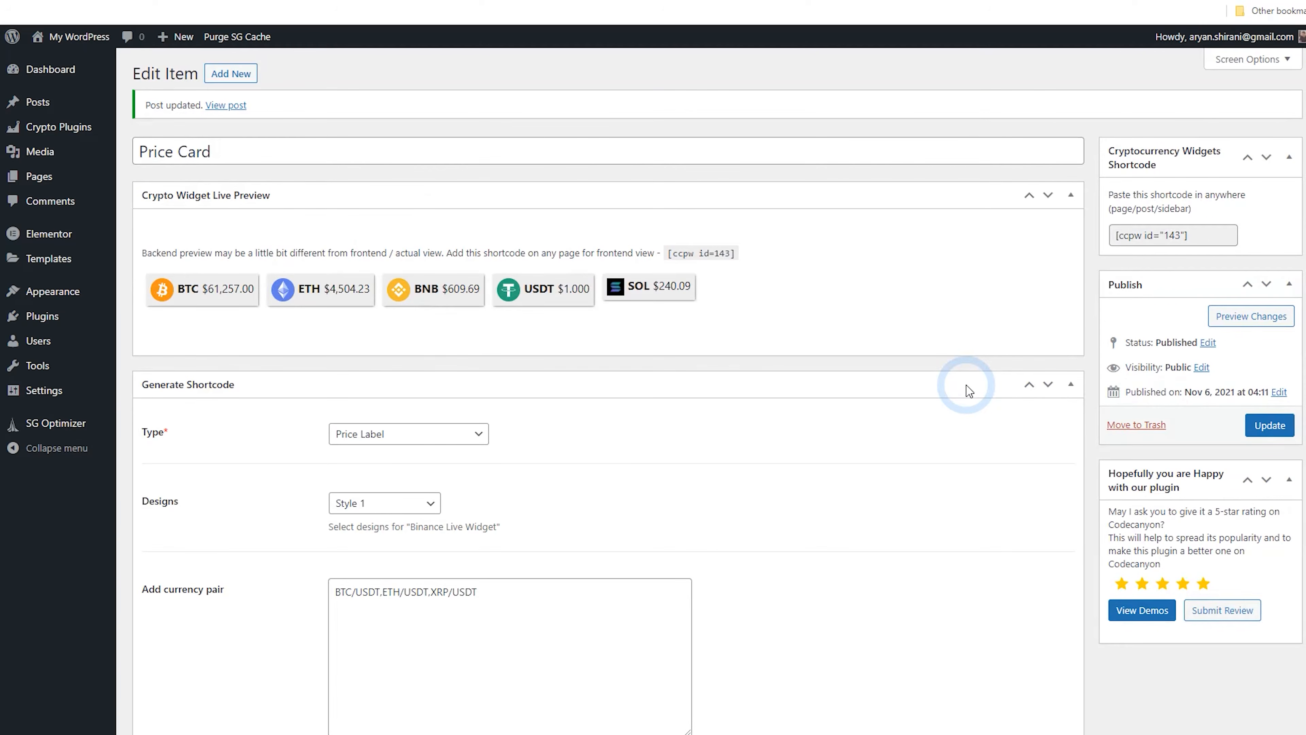
Set the Price Label design to Style 4 (Live Changes) and update the widget
scroll(510, 435, "down", 1)
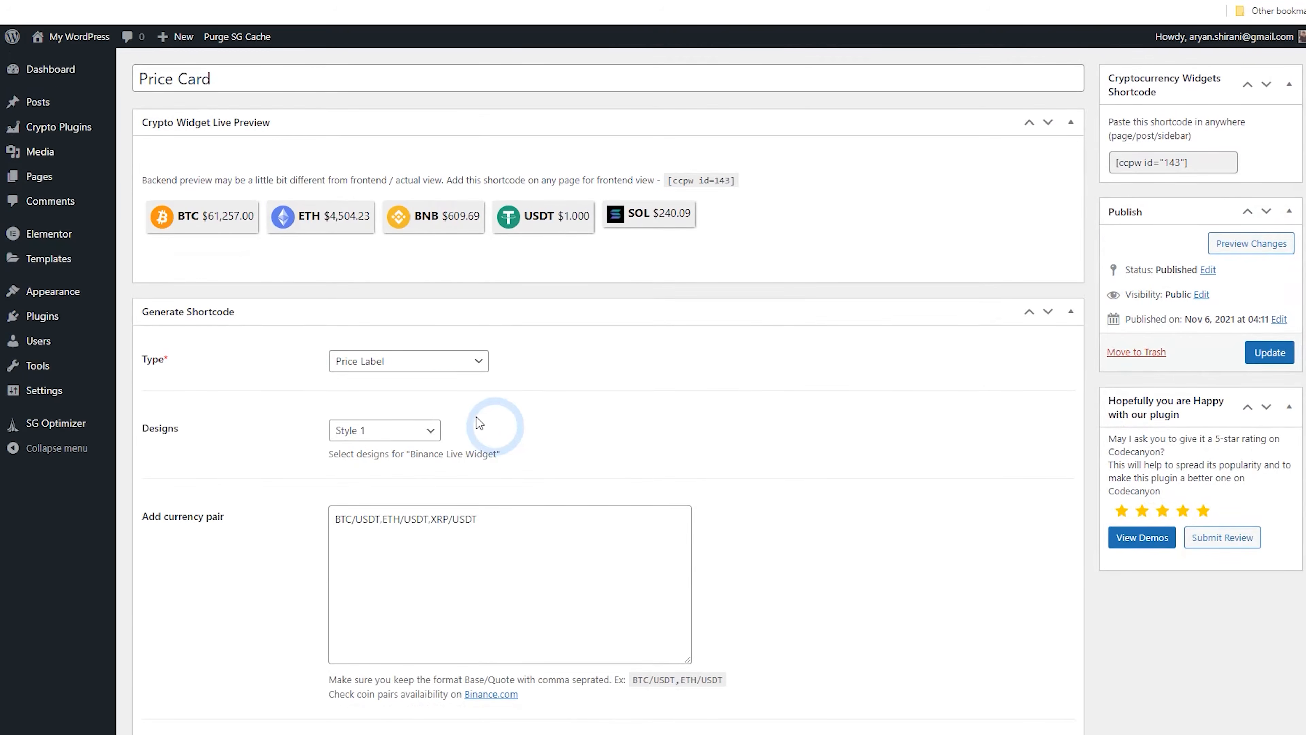
left_click(422, 371)
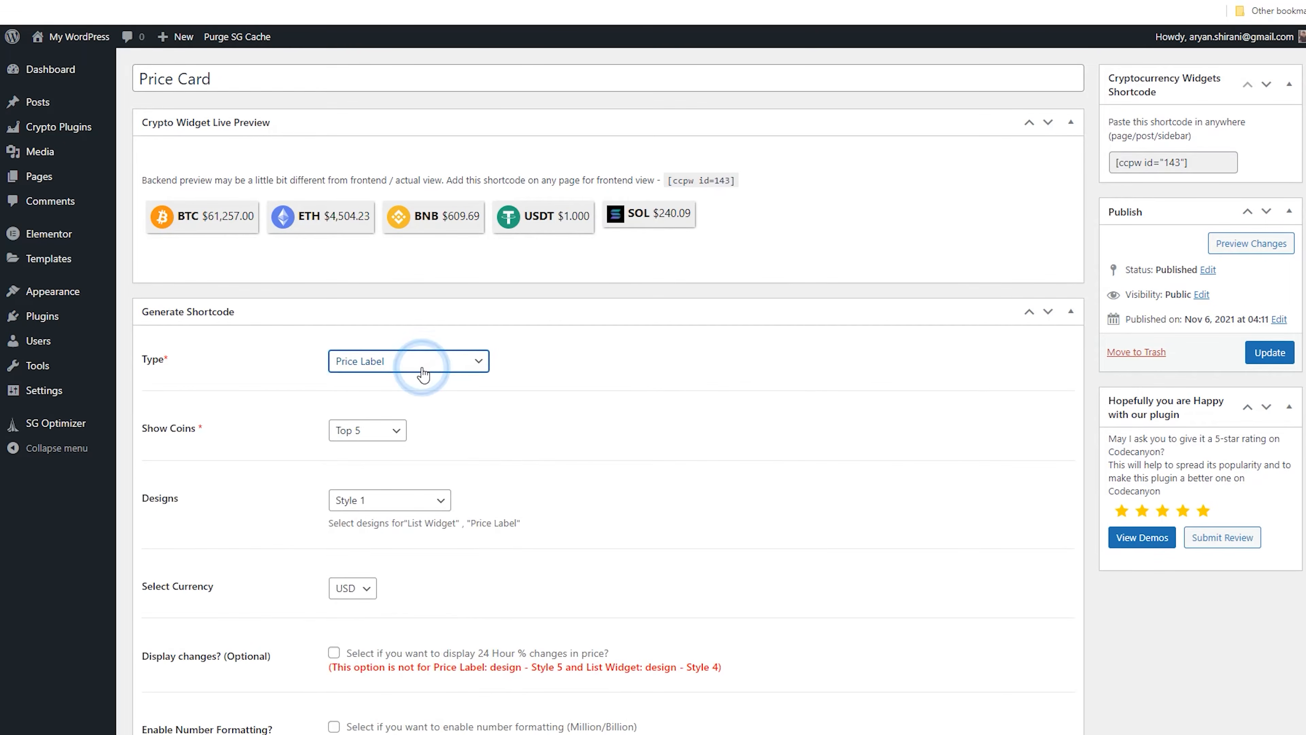
left_click(388, 428)
left_click(391, 428)
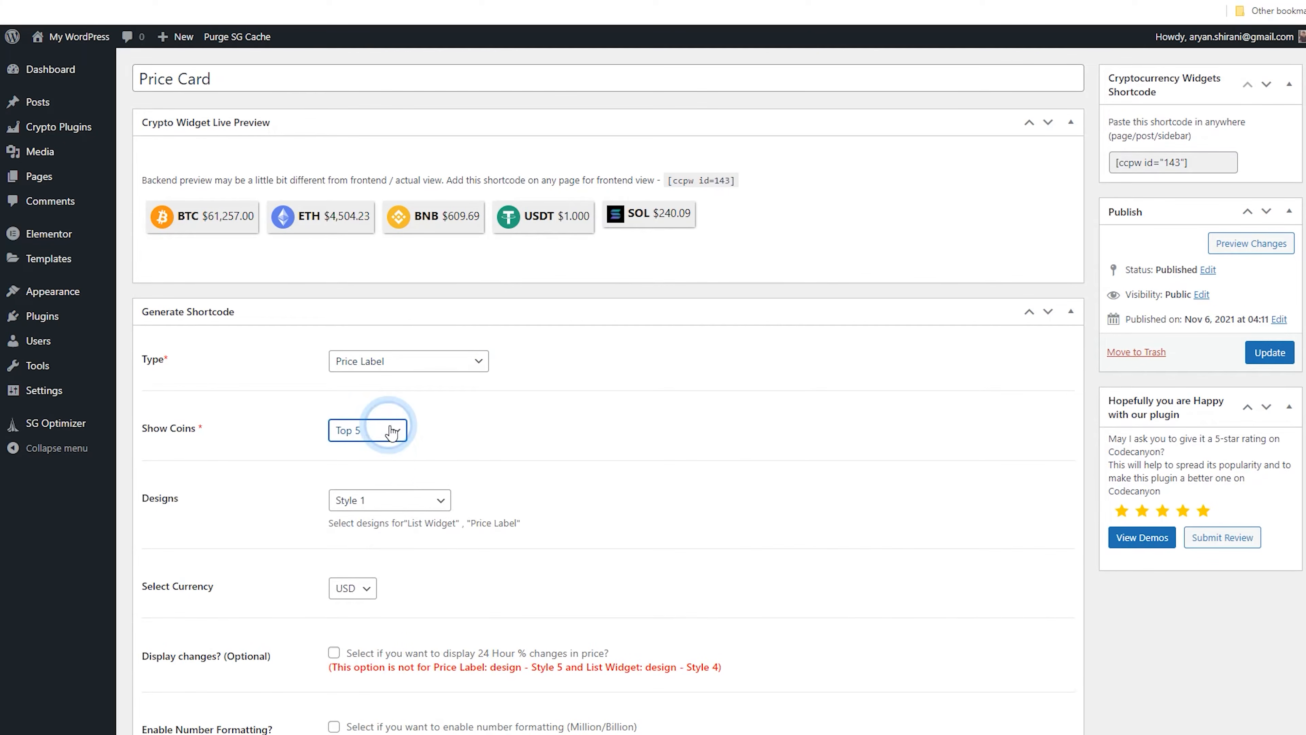
left_click(415, 515)
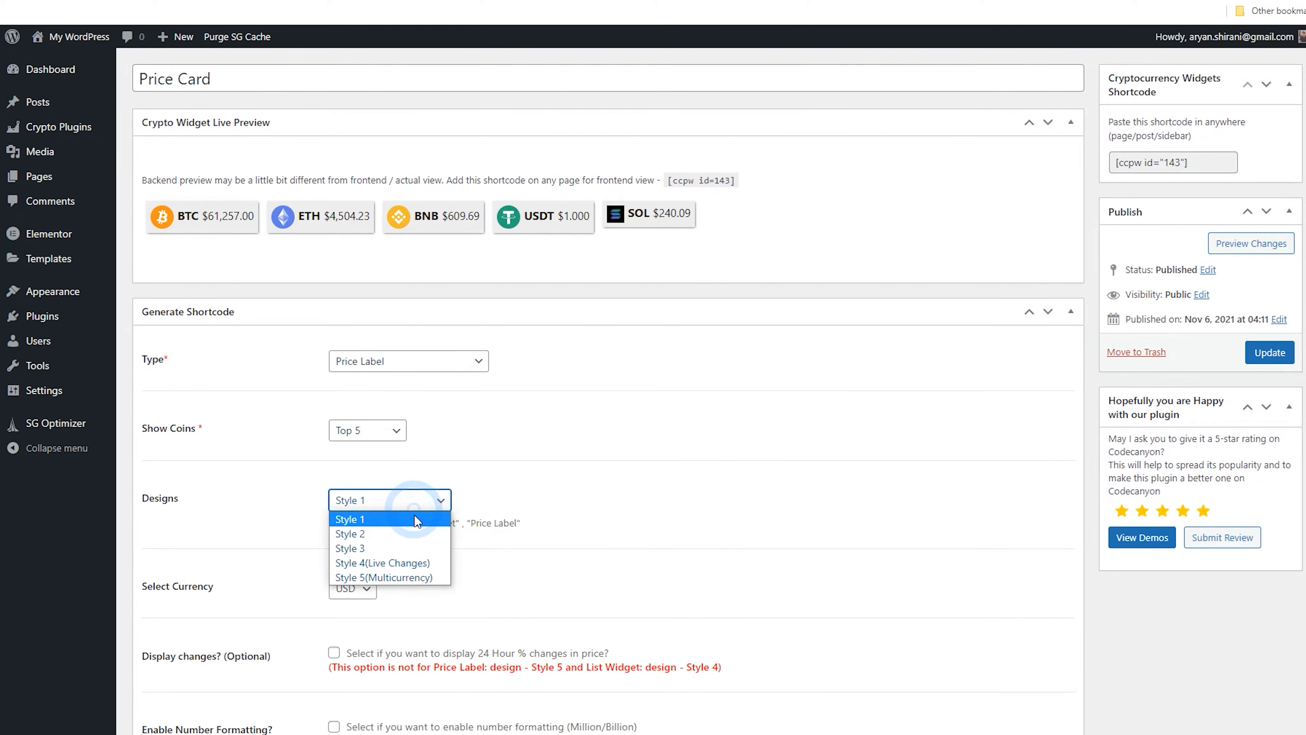
left_click(428, 563)
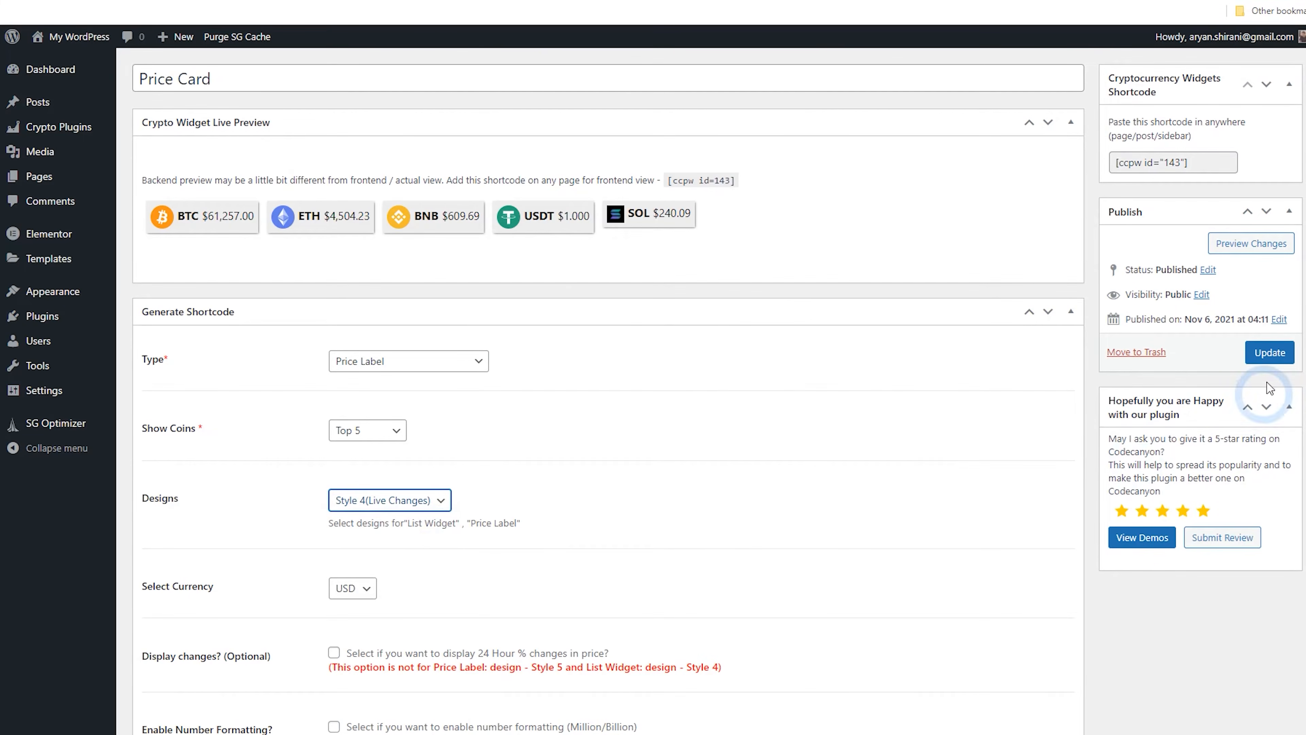
left_click(1269, 353)
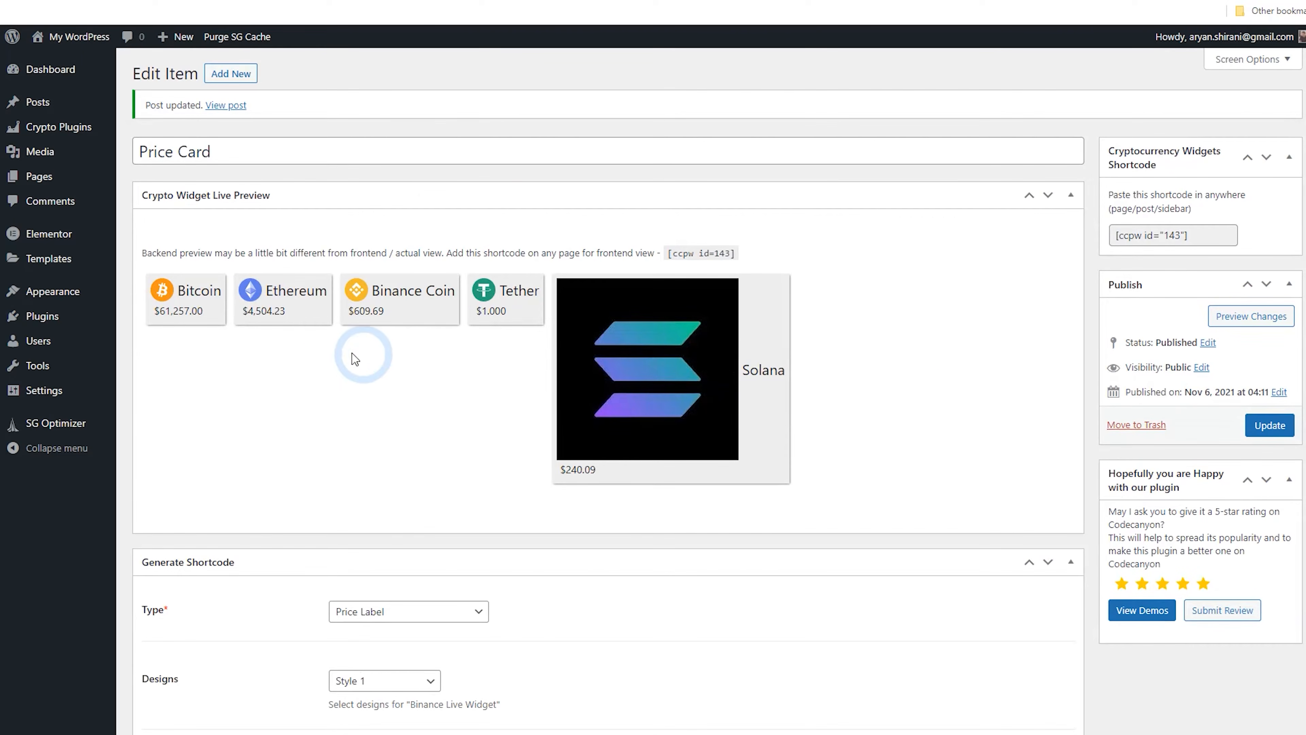
Change the widget type to Price Block and update the widget
scroll(301, 364, "down", 5)
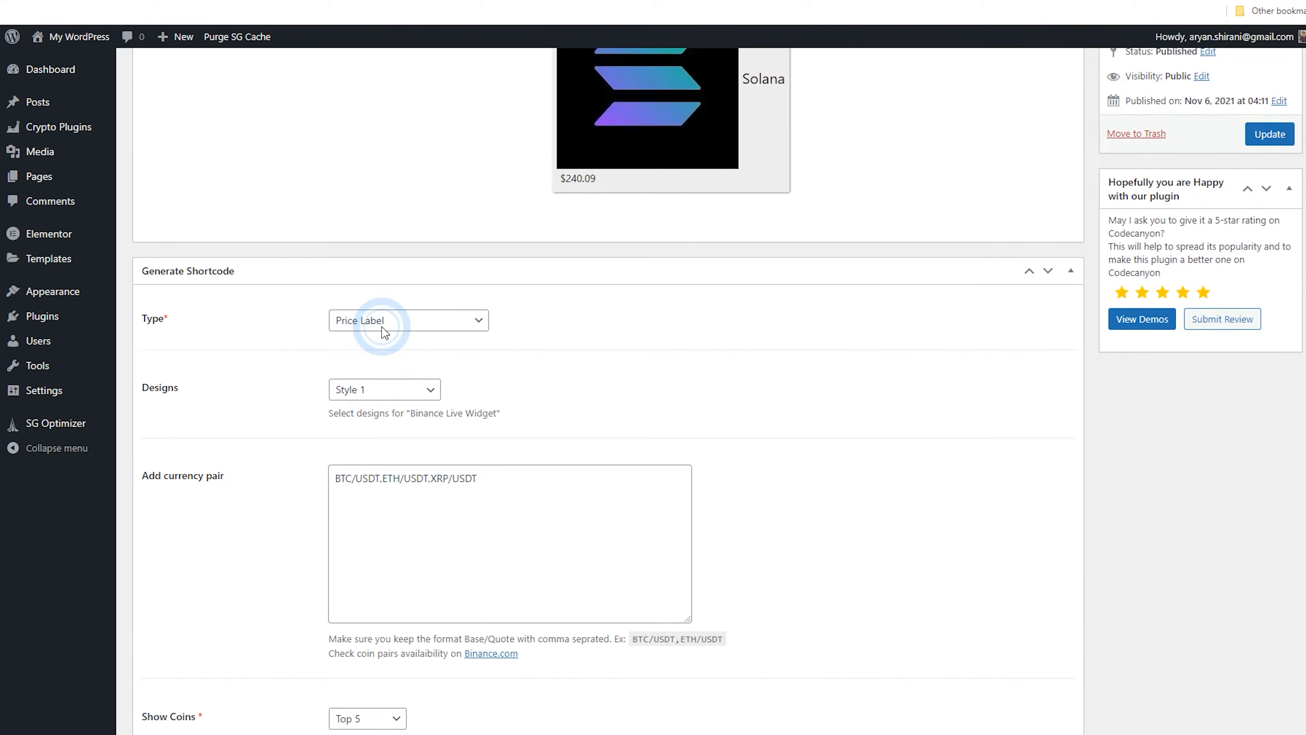
left_click(467, 327)
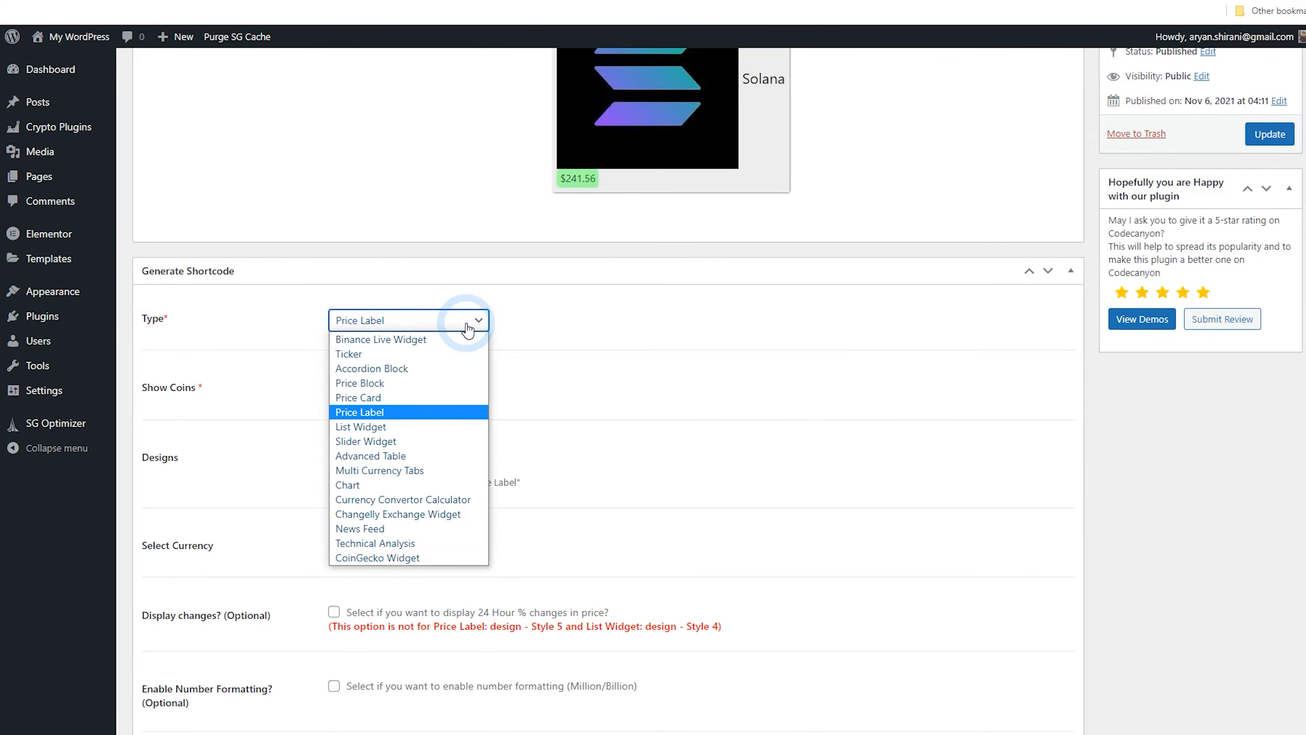
left_click(449, 387)
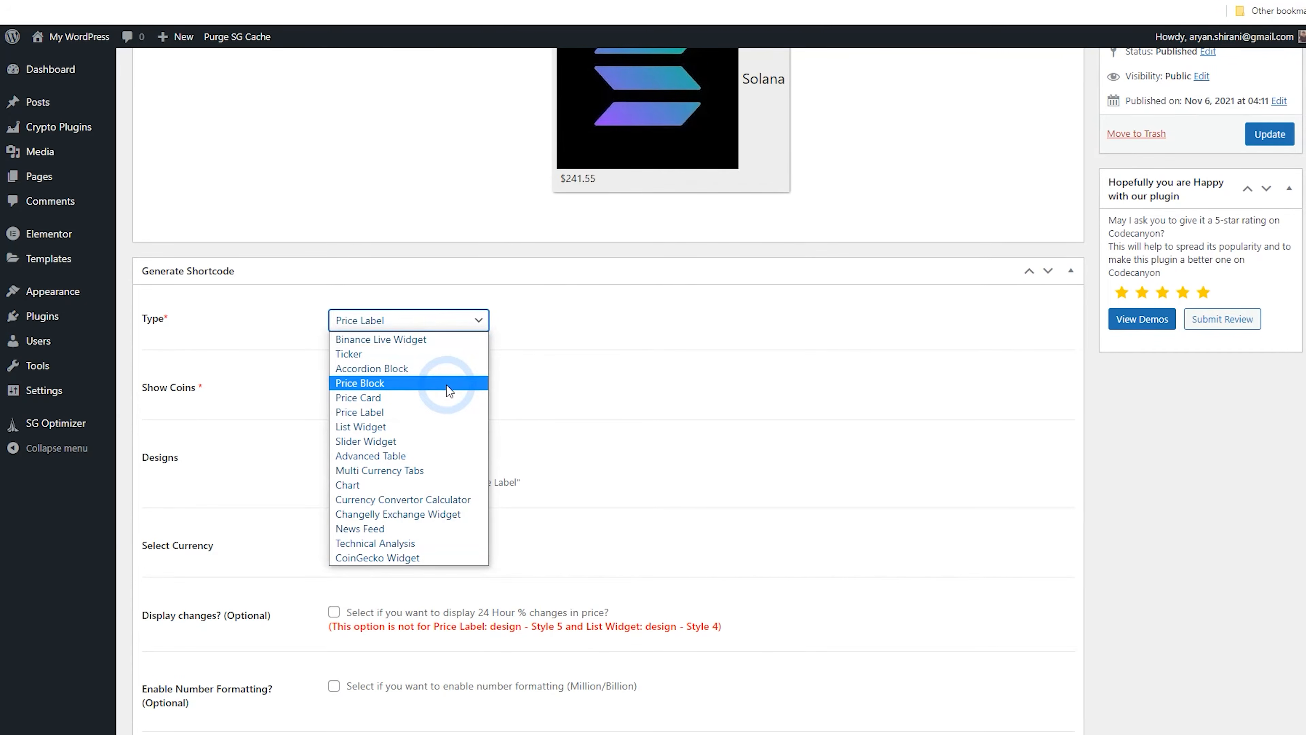
left_click(1270, 134)
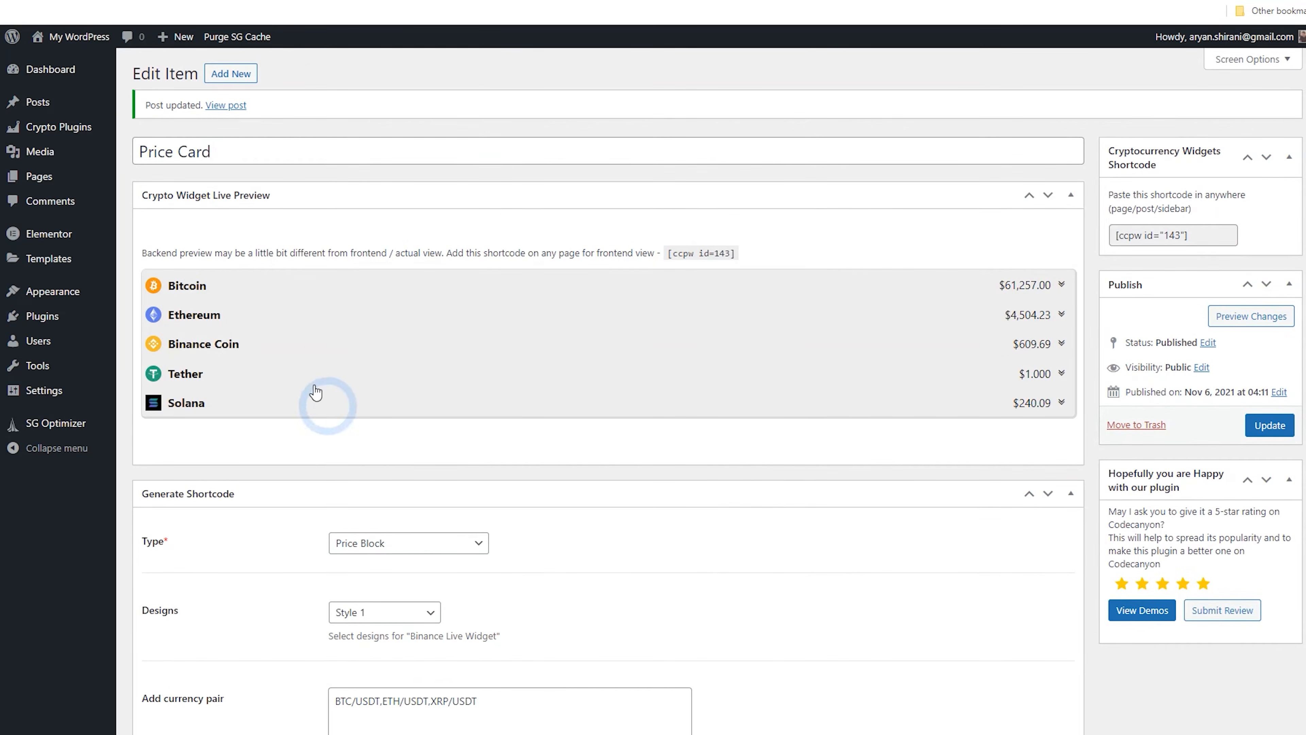
Expand and collapse the Bitcoin row in the preview, then set the design to Style 3 (Clean Block) and update
left_click(1062, 286)
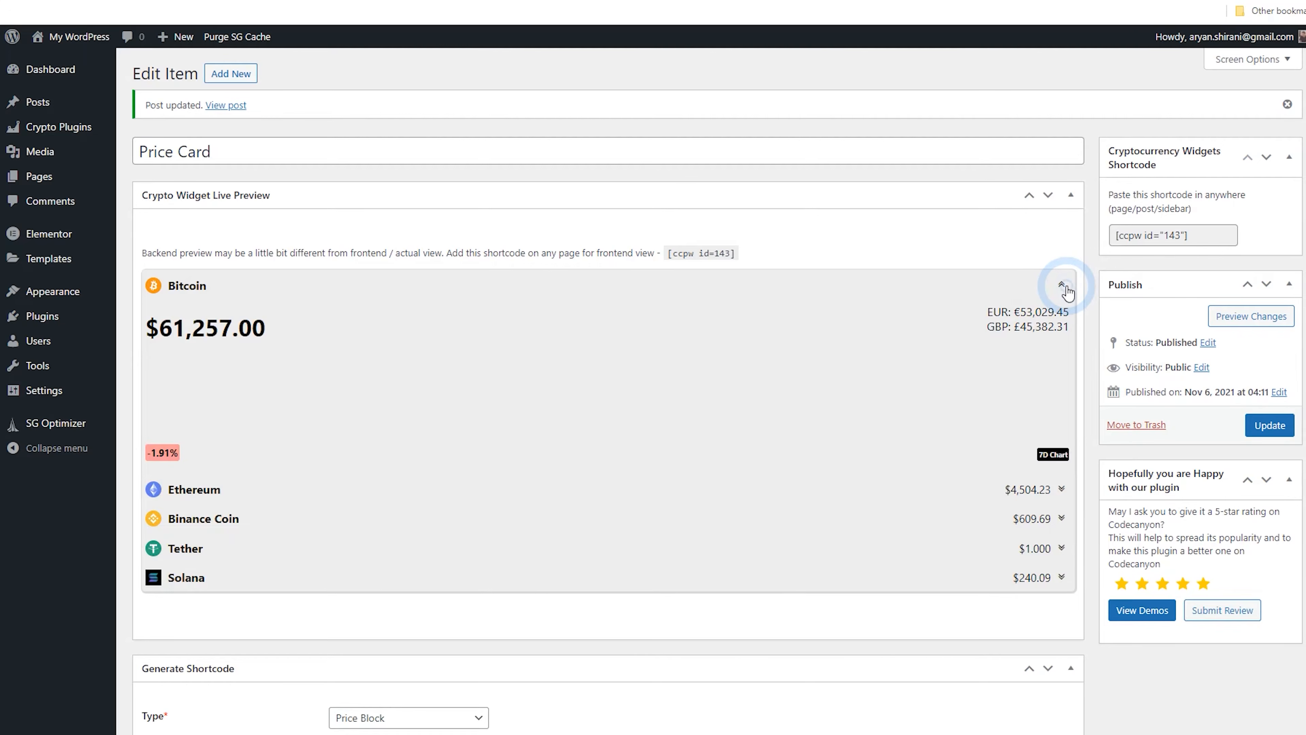
left_click(1063, 287)
scroll(628, 463, "down", 6)
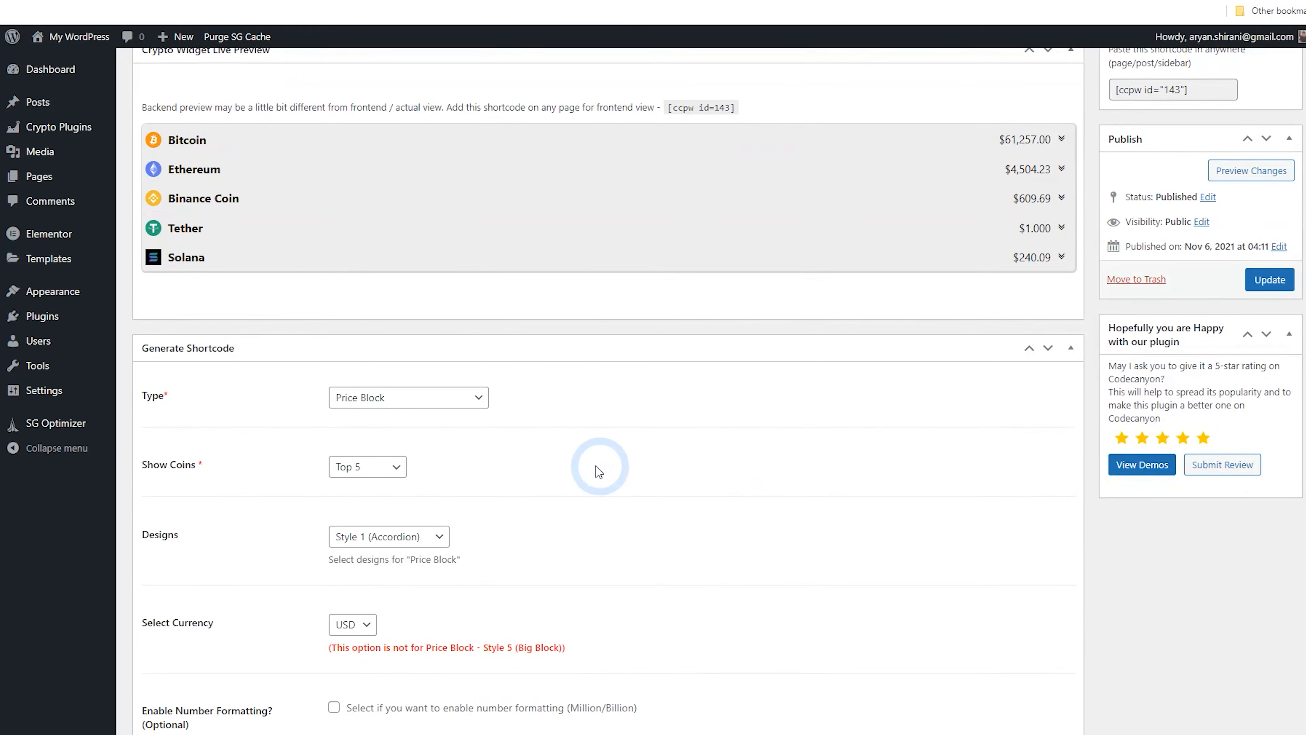
left_click(411, 319)
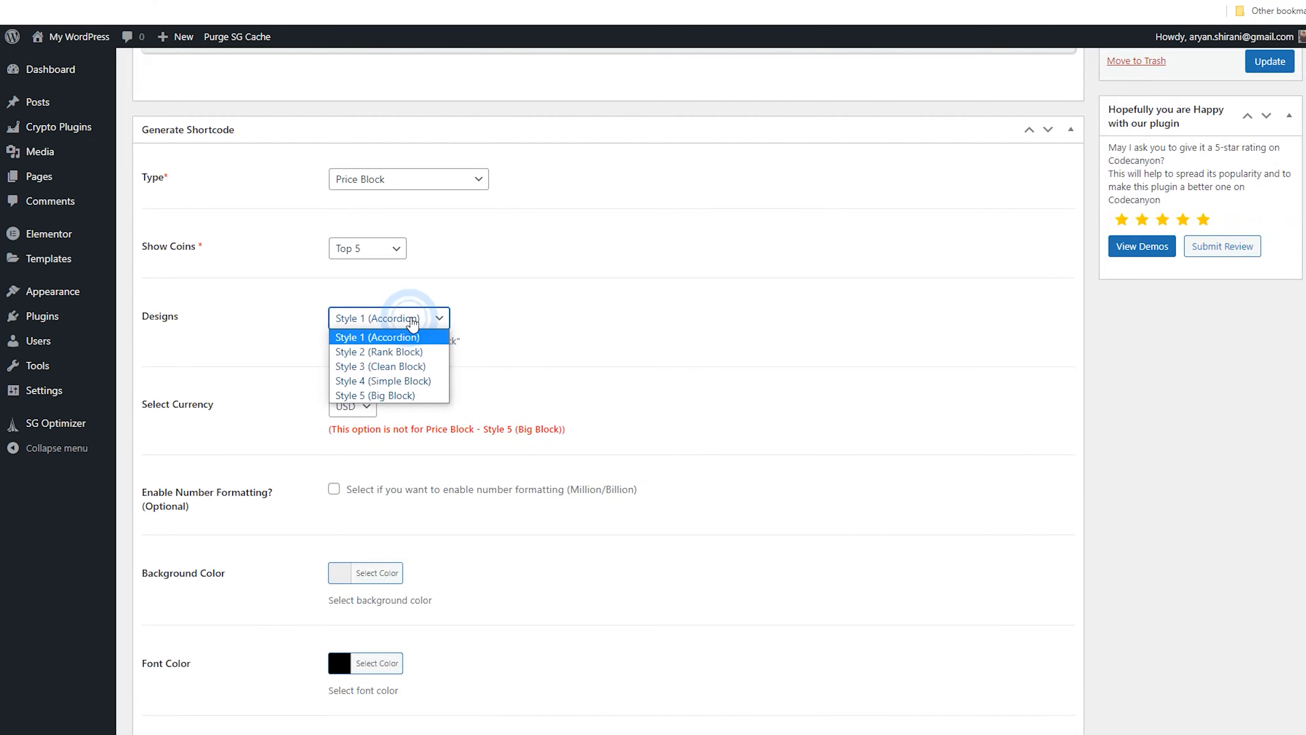
left_click(438, 365)
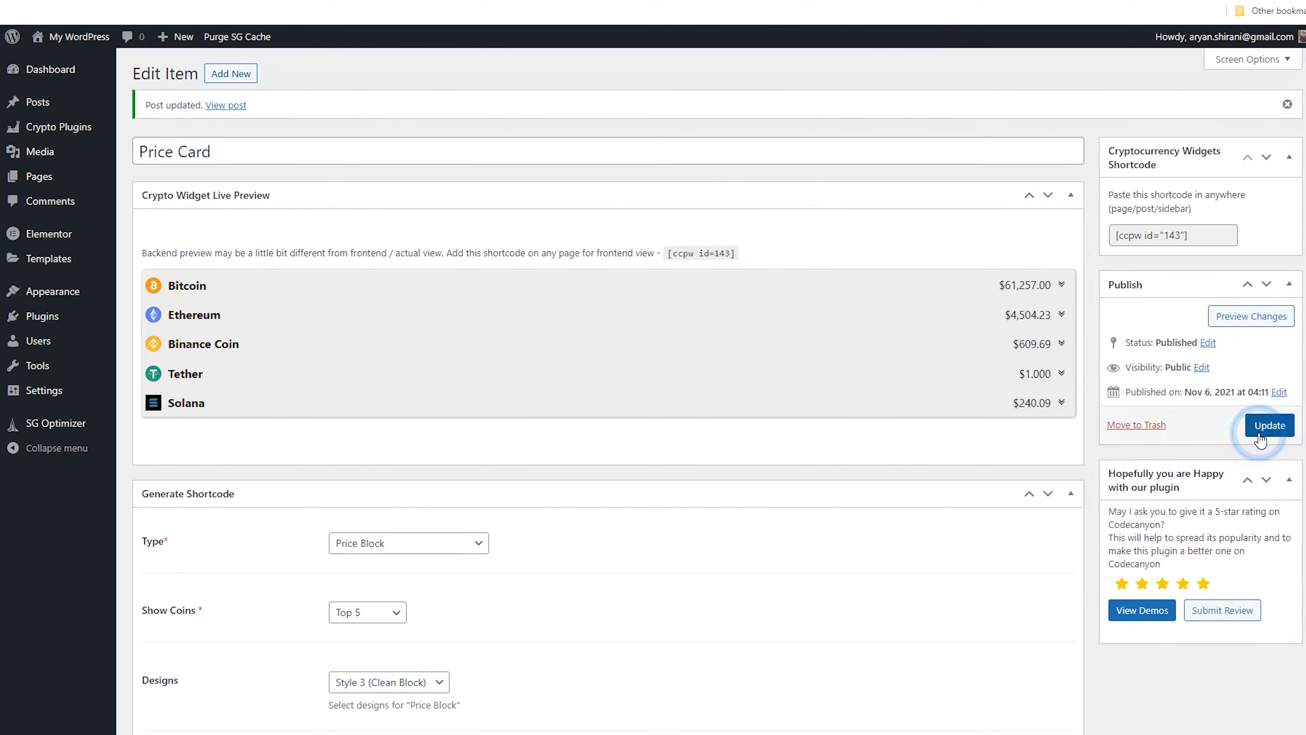
left_click(1260, 438)
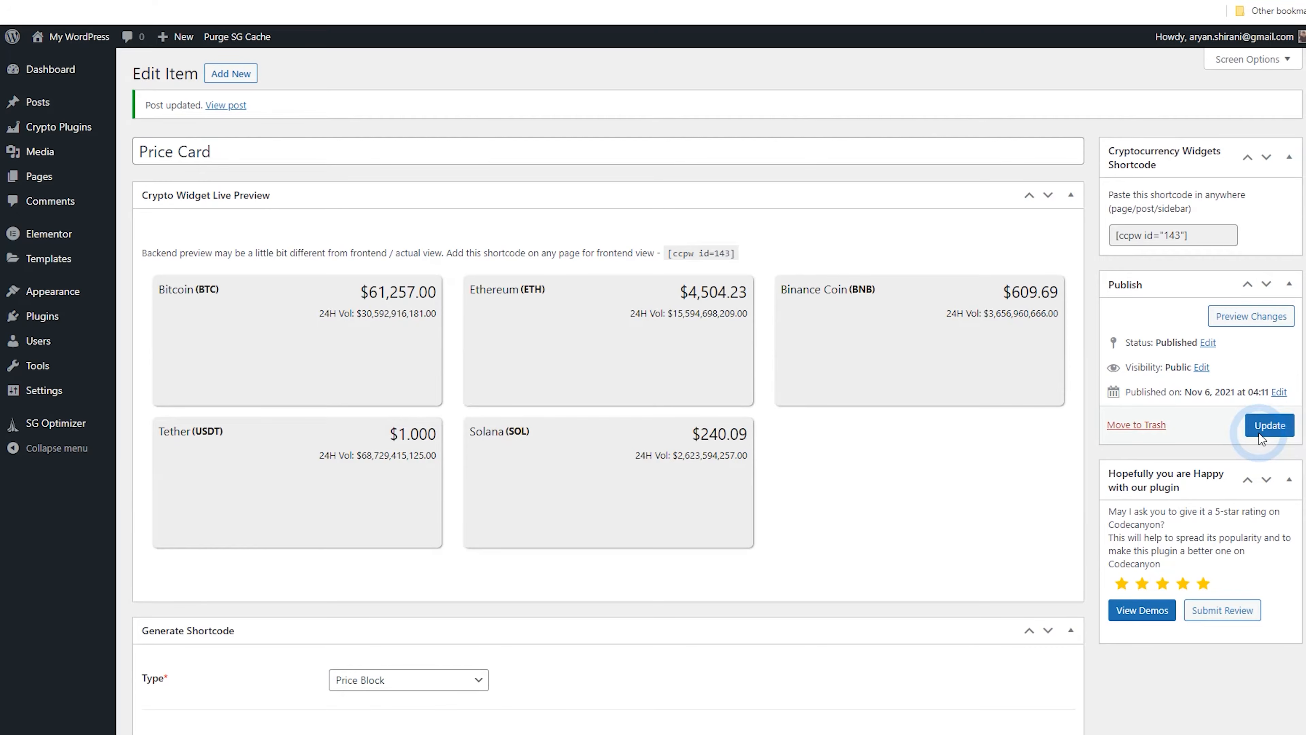
Switch the Price Block design to Style 4 (Simple Block) and update the widget
scroll(423, 344, "down", 5)
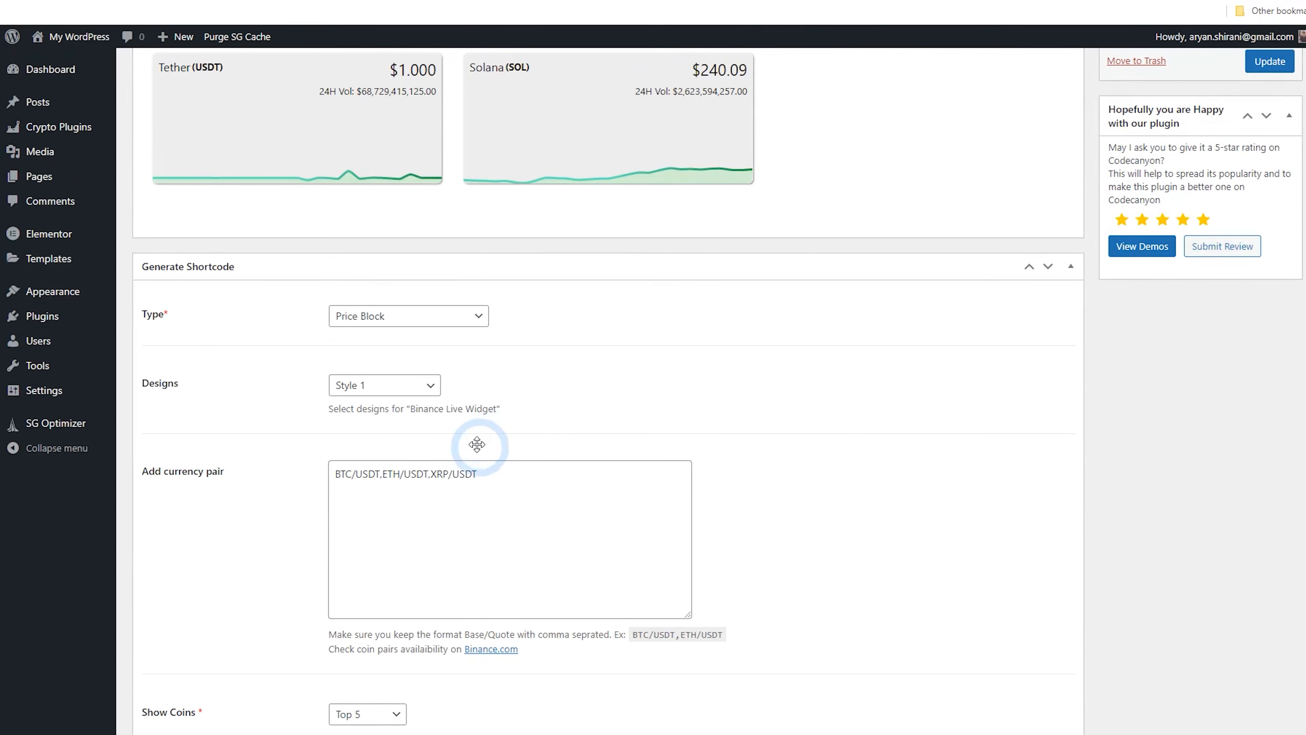
scroll(418, 390, "up", 5)
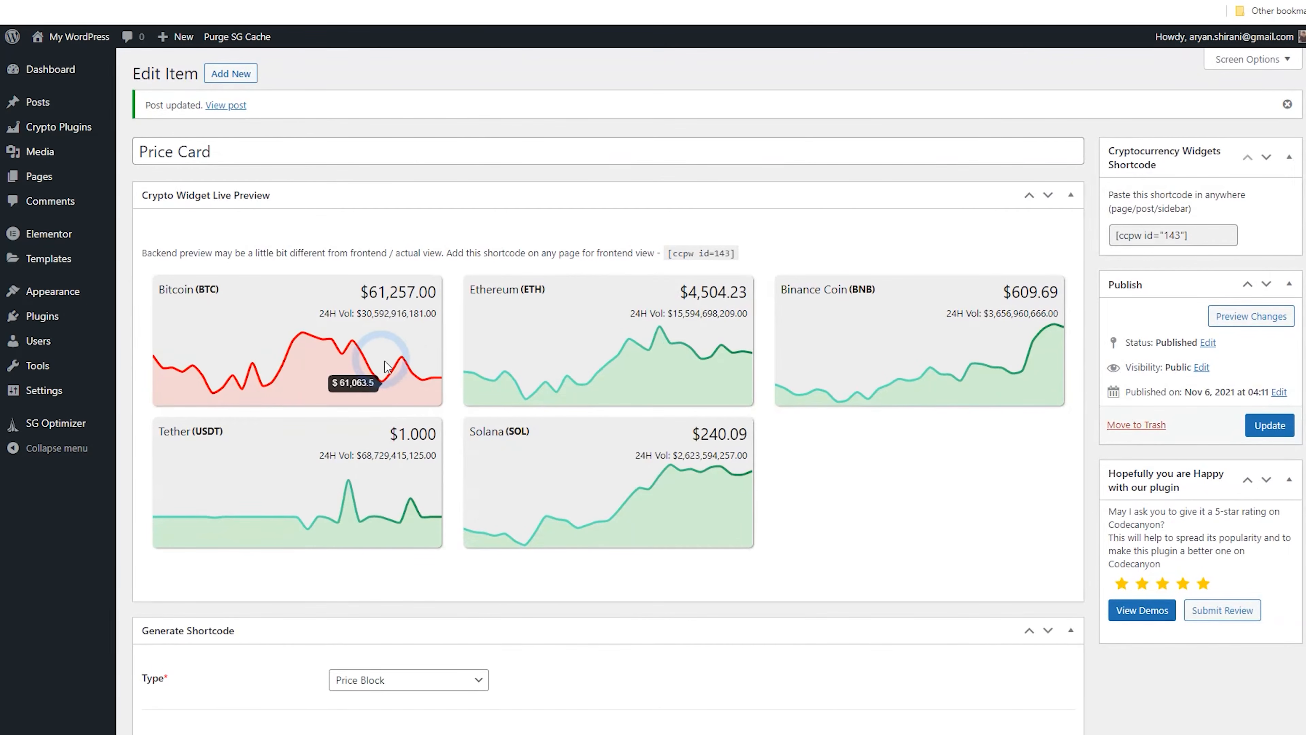
scroll(463, 391, "down", 2)
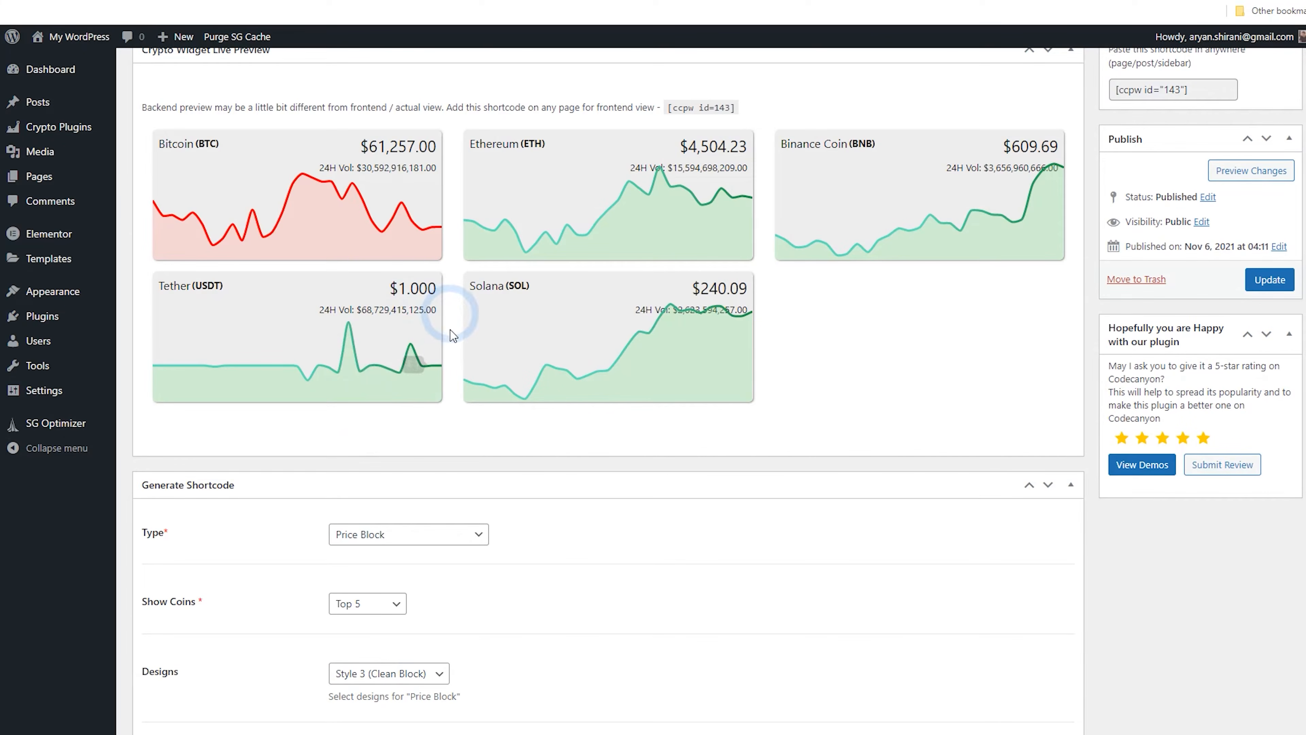
scroll(473, 457, "down", 6)
left_click(397, 242)
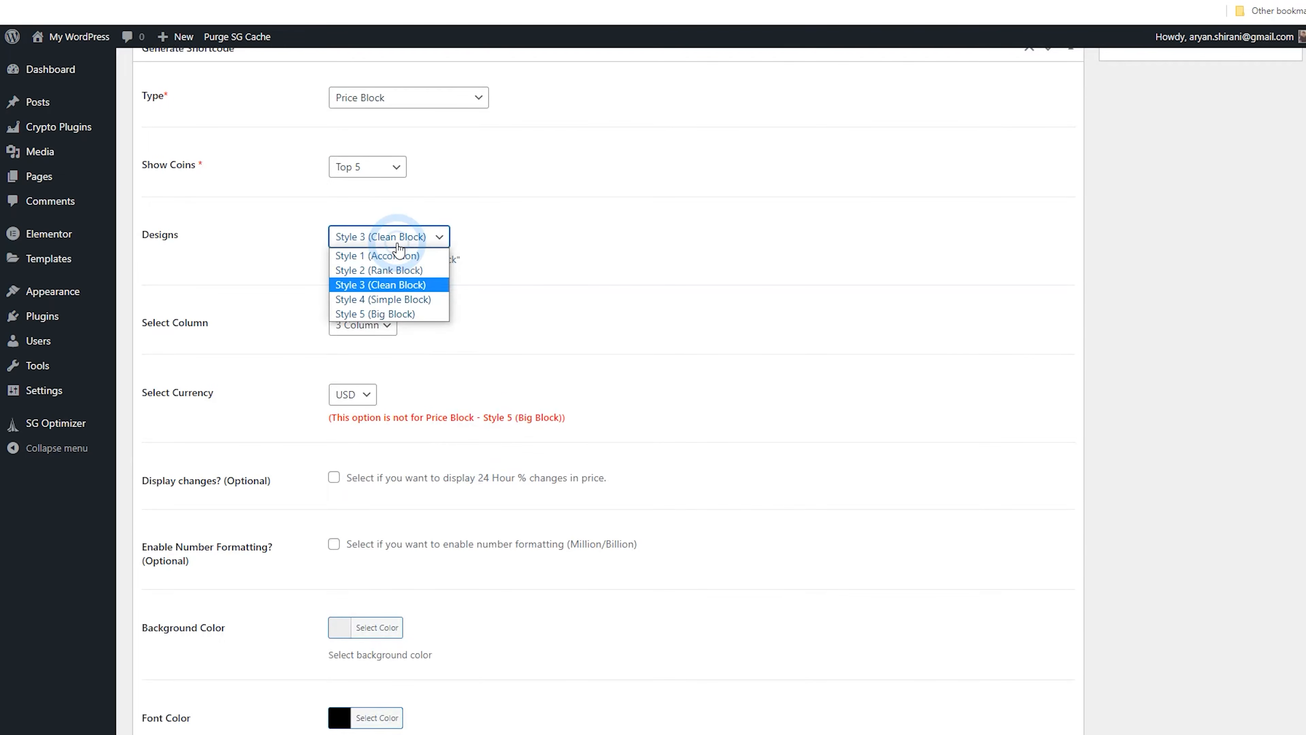
left_click(426, 300)
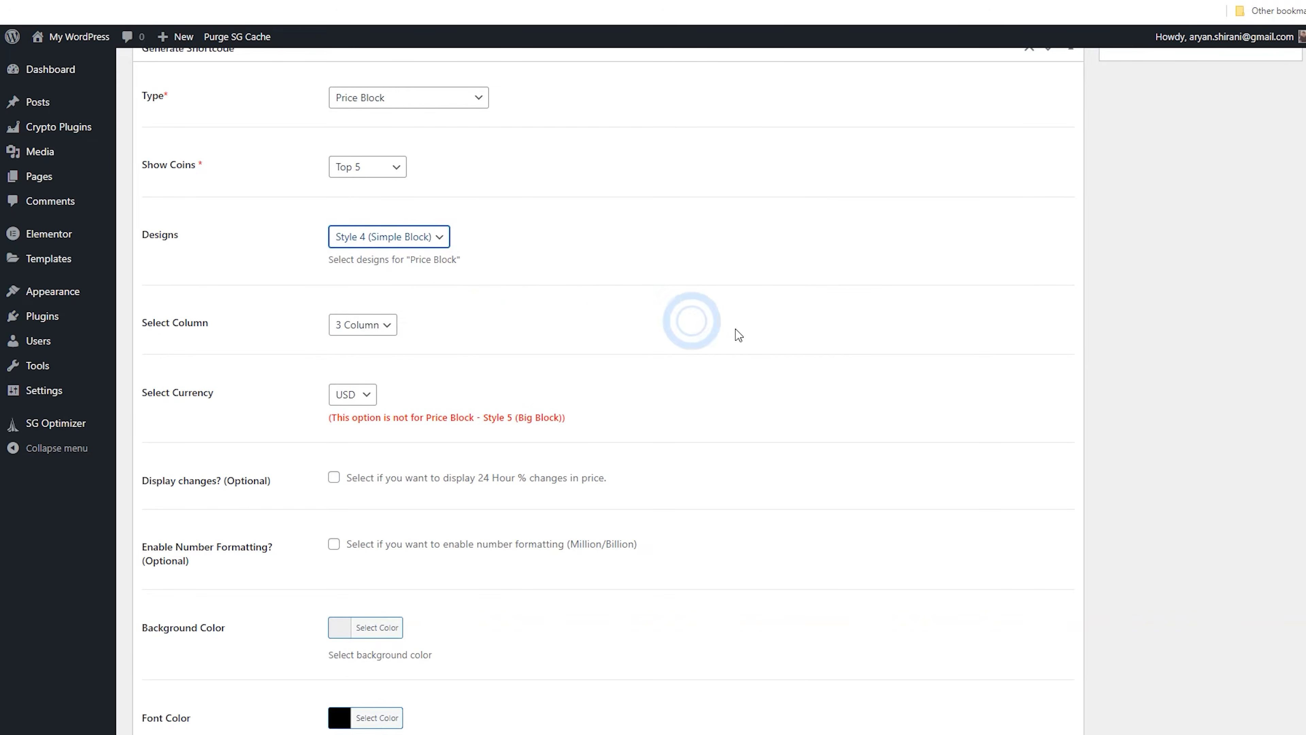
scroll(1055, 347, "up", 8)
left_click(1270, 281)
scroll(945, 420, "up", 2)
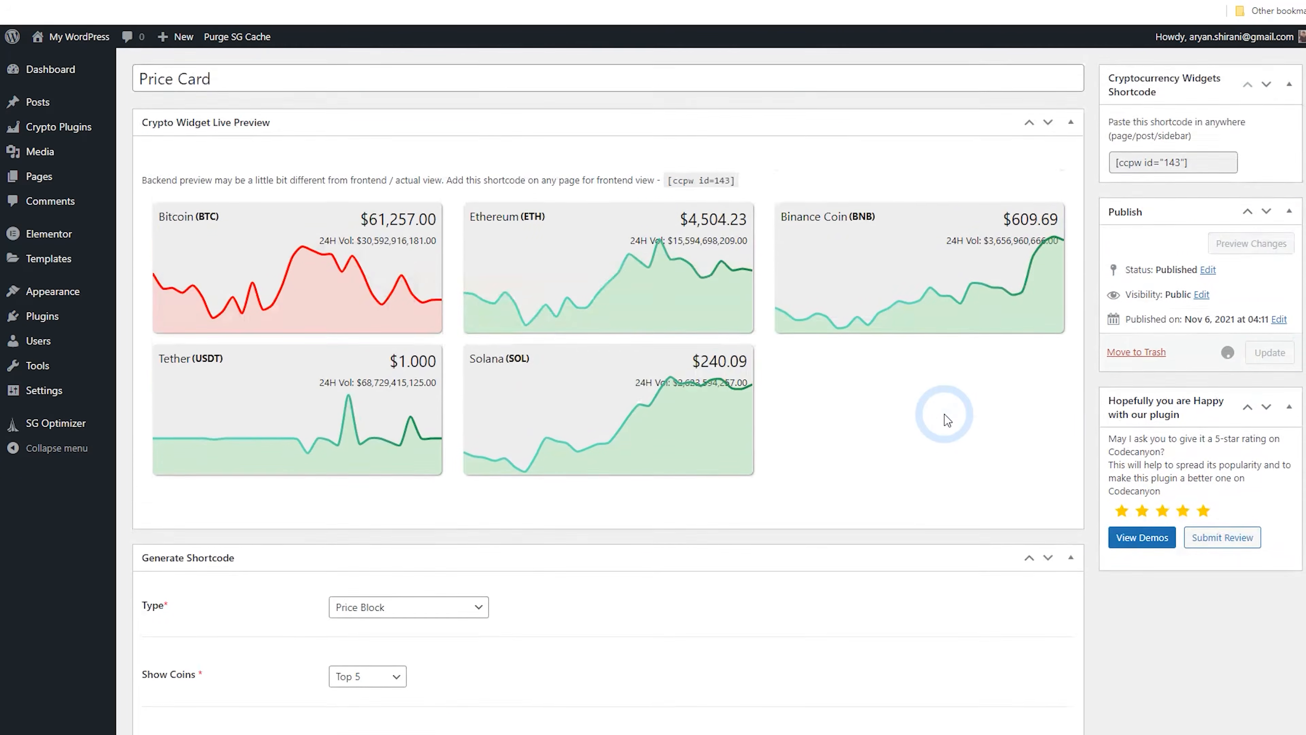
Set the layout to 1 Column and the background colour to white, then update the widget
scroll(945, 420, "down", 1)
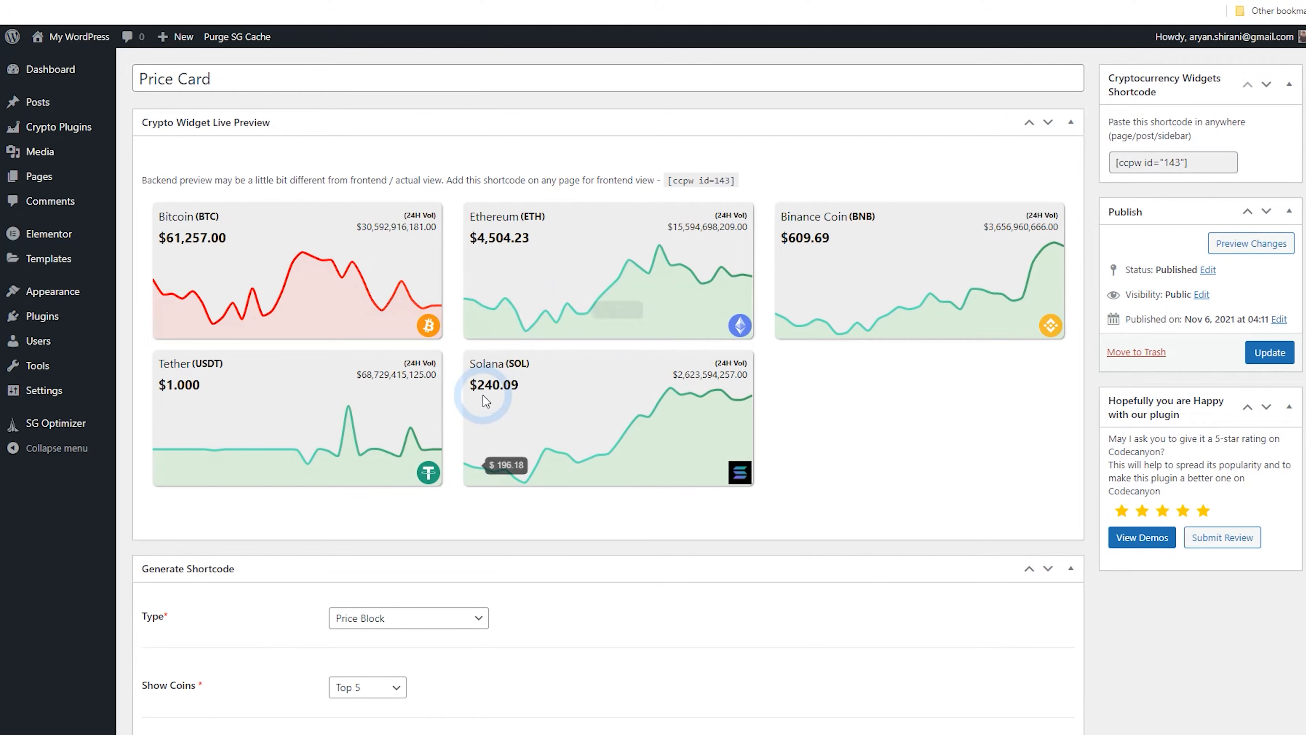
scroll(483, 411, "down", 5)
scroll(471, 386, "down", 4)
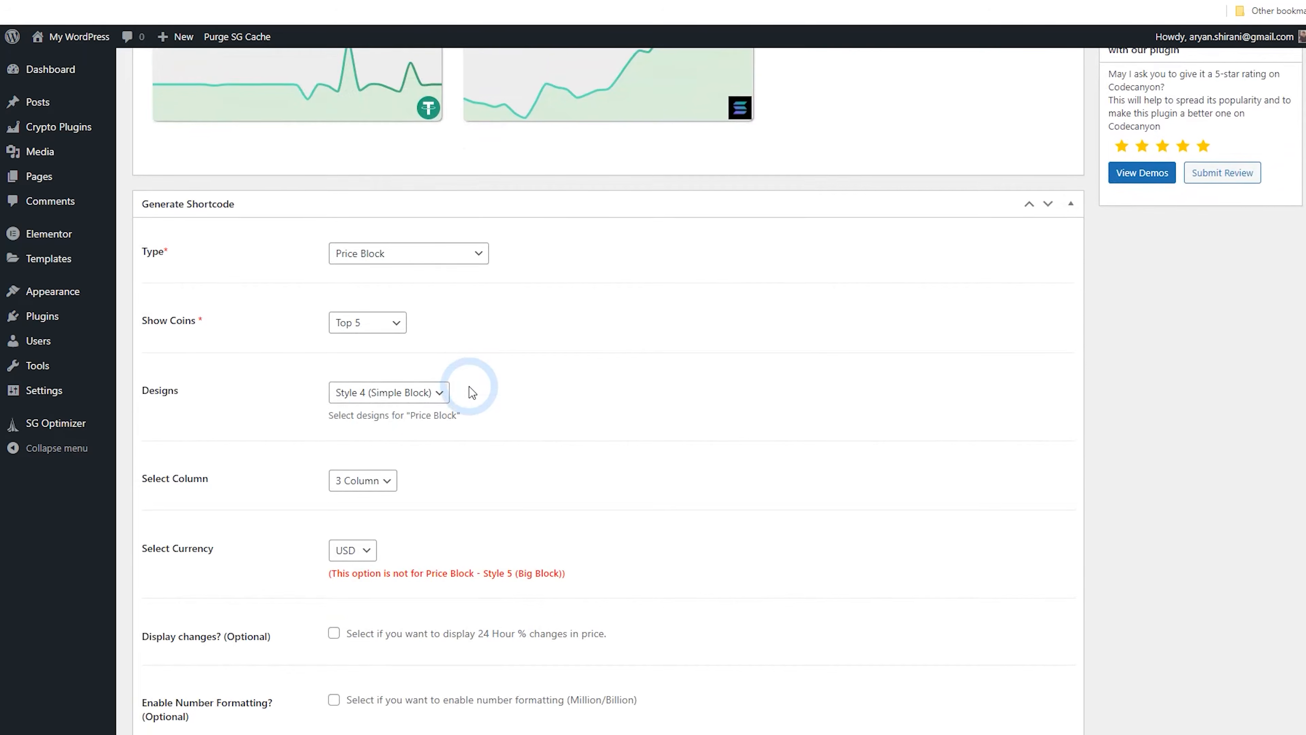
left_click(362, 335)
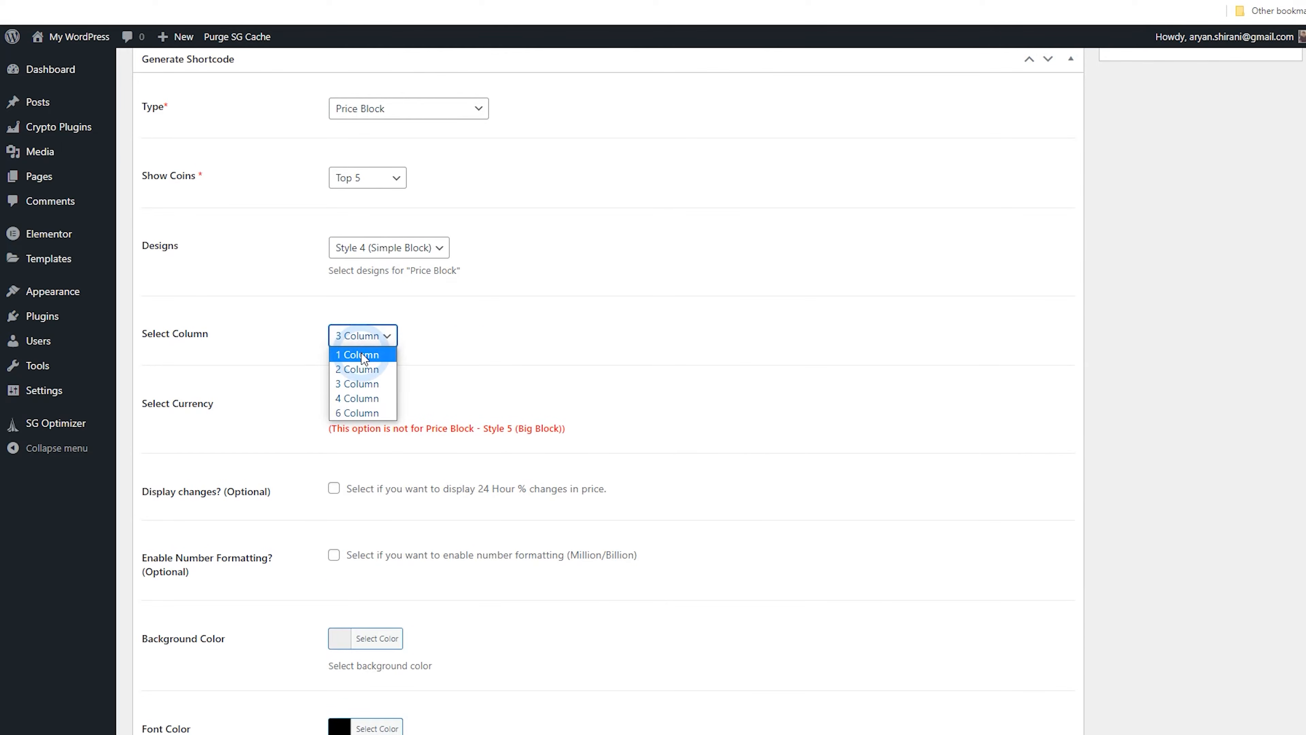
left_click(362, 354)
scroll(483, 360, "down", 4)
scroll(486, 363, "down", 3)
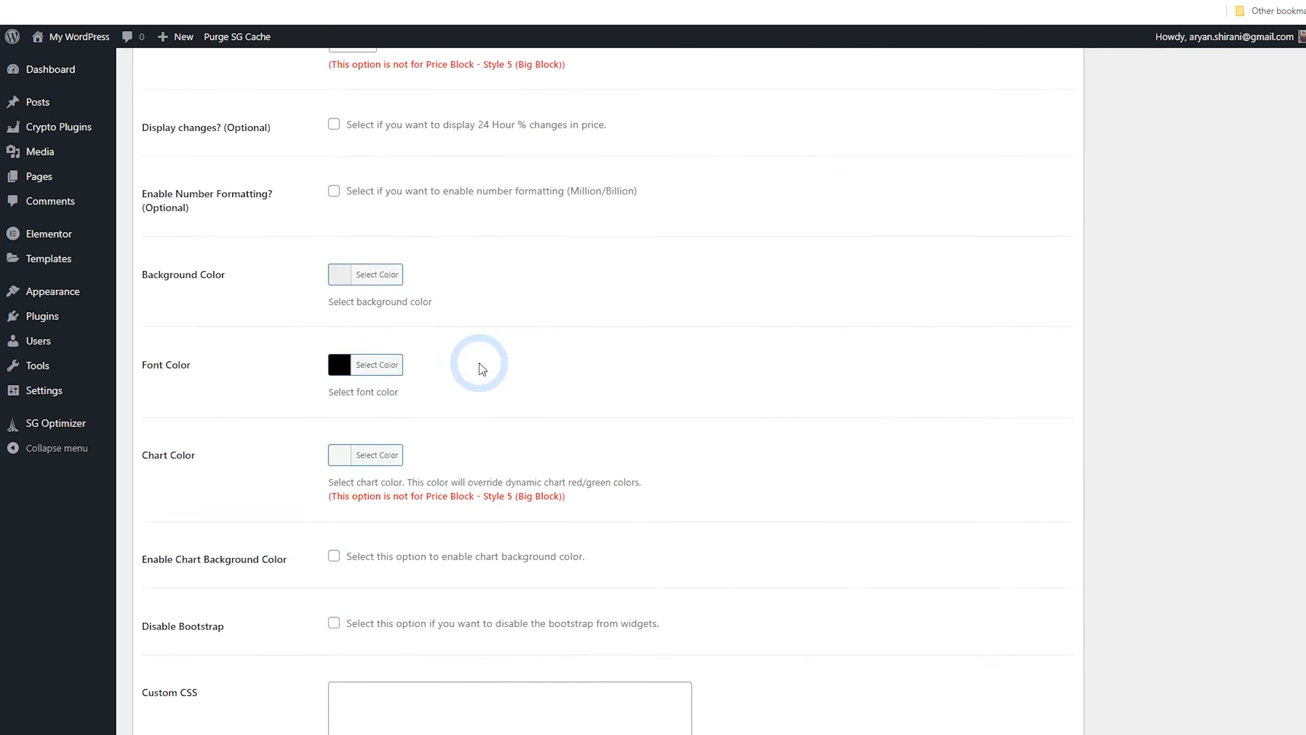
scroll(482, 369, "up", 4)
left_click(341, 493)
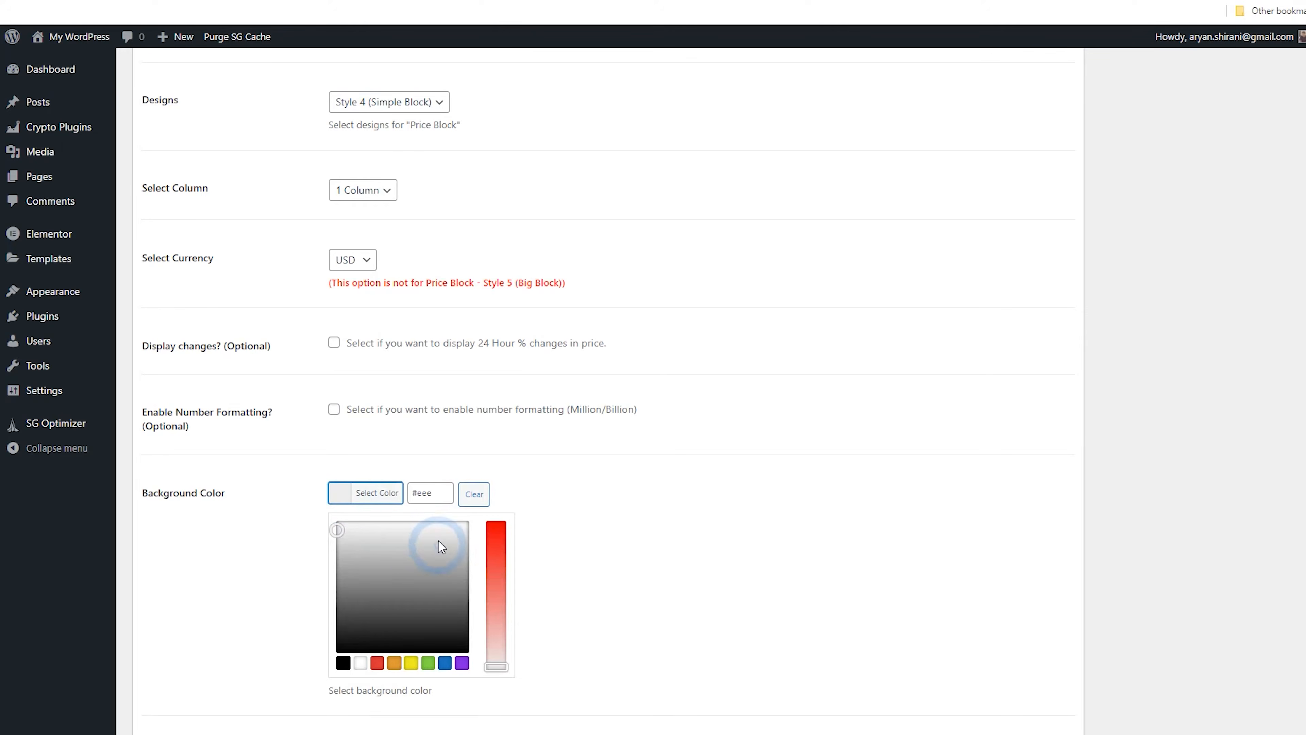
left_click(329, 488)
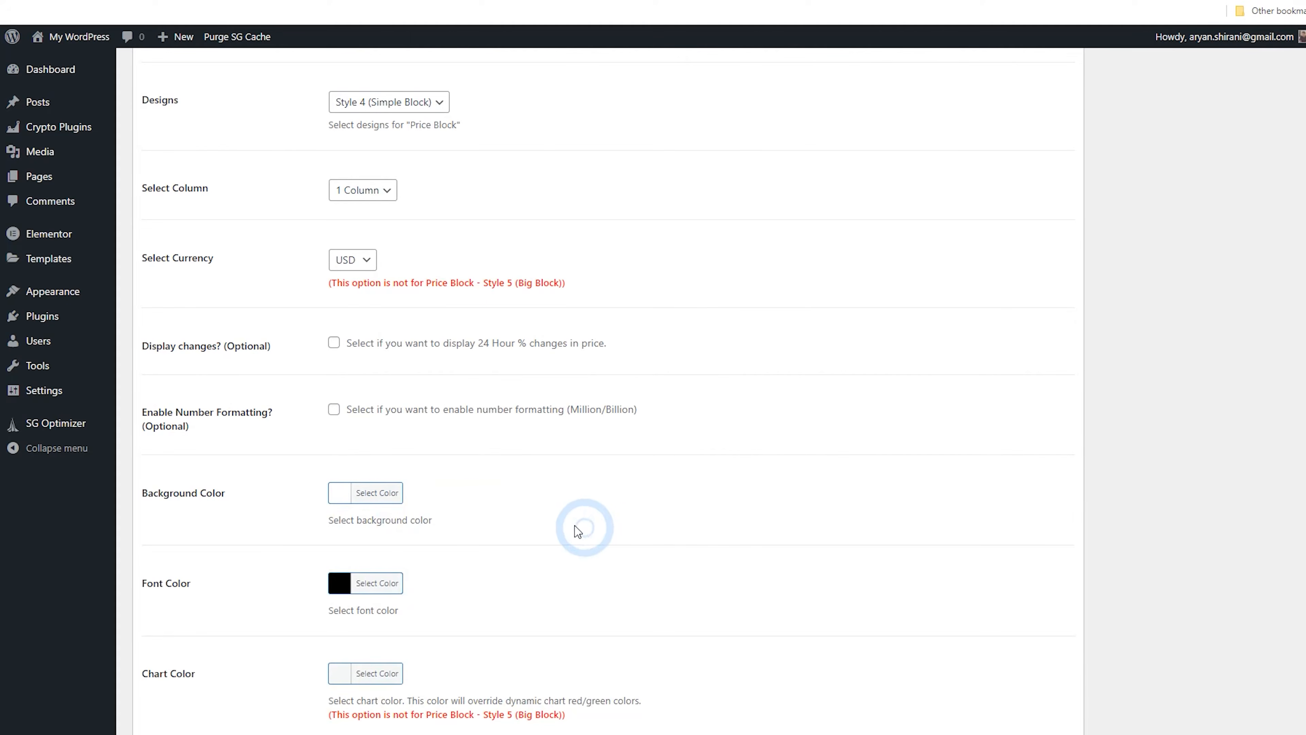
scroll(566, 519, "up", 3)
scroll(522, 516, "up", 10)
scroll(530, 524, "down", 20)
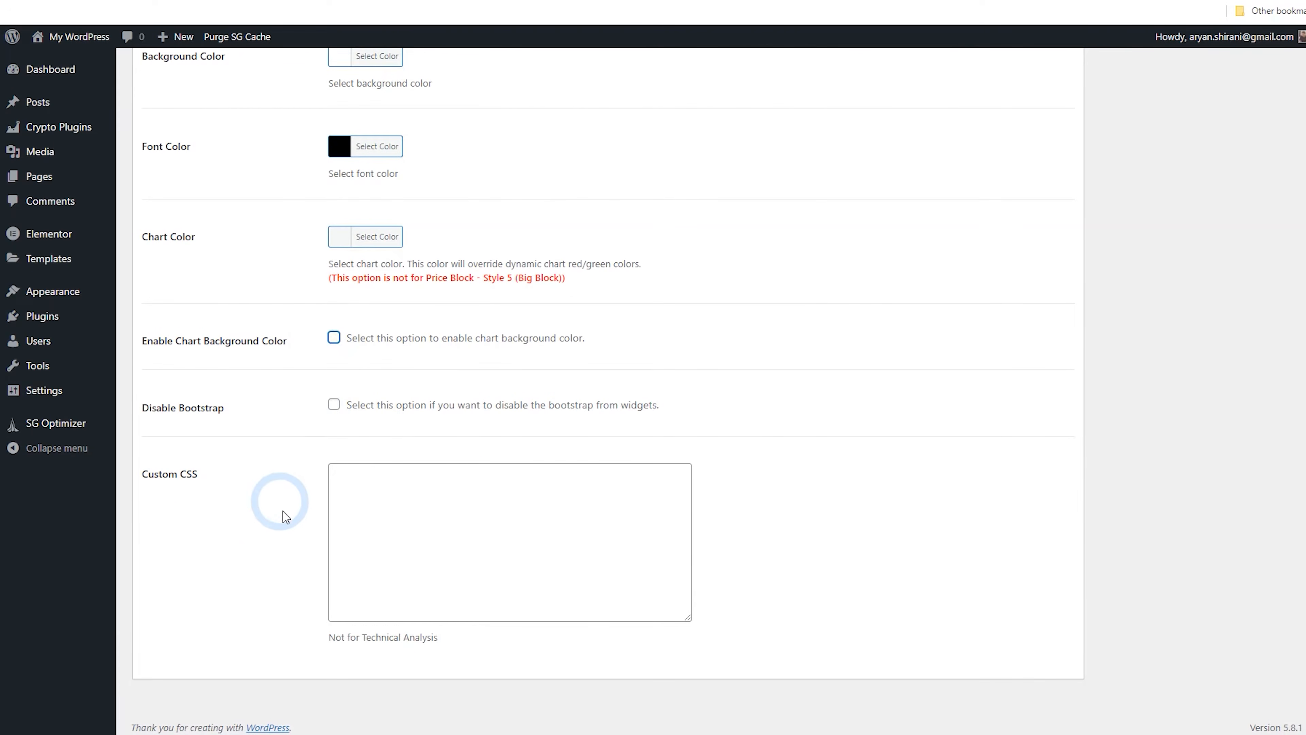
scroll(863, 573, "up", 1)
scroll(867, 578, "up", 15)
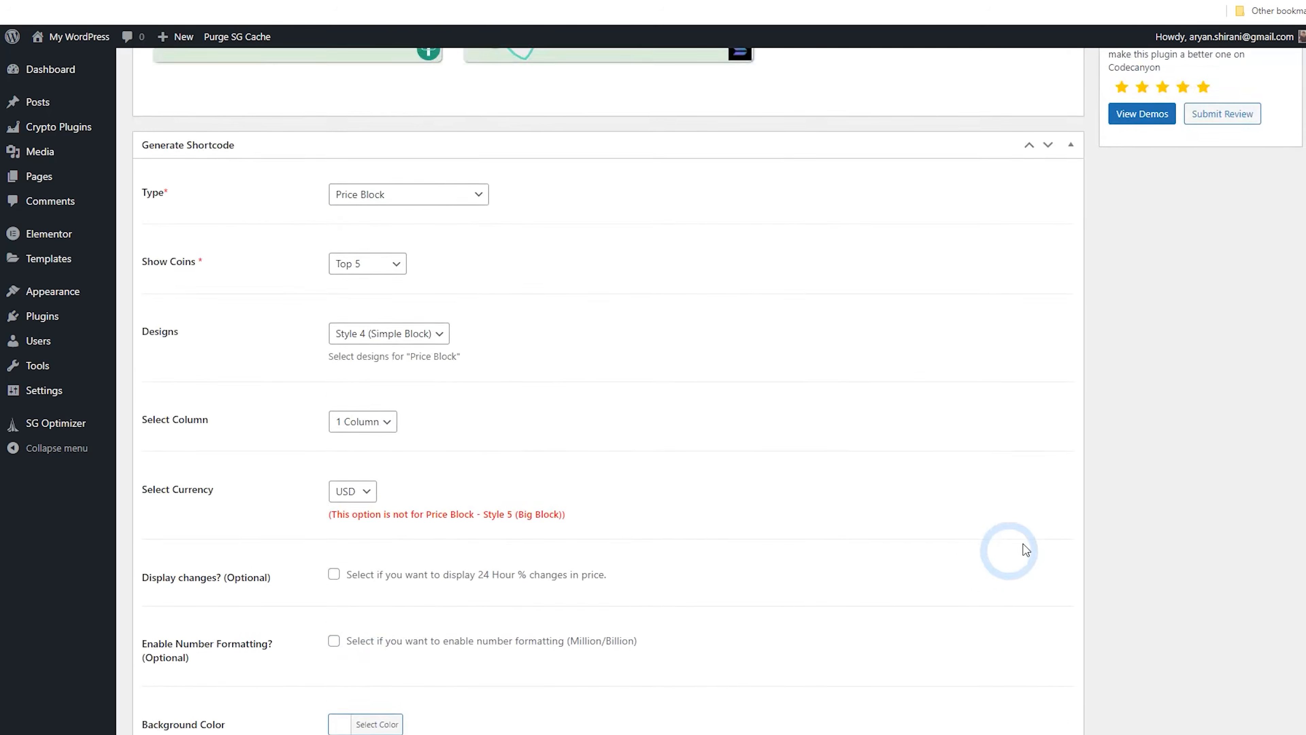
left_click(1268, 425)
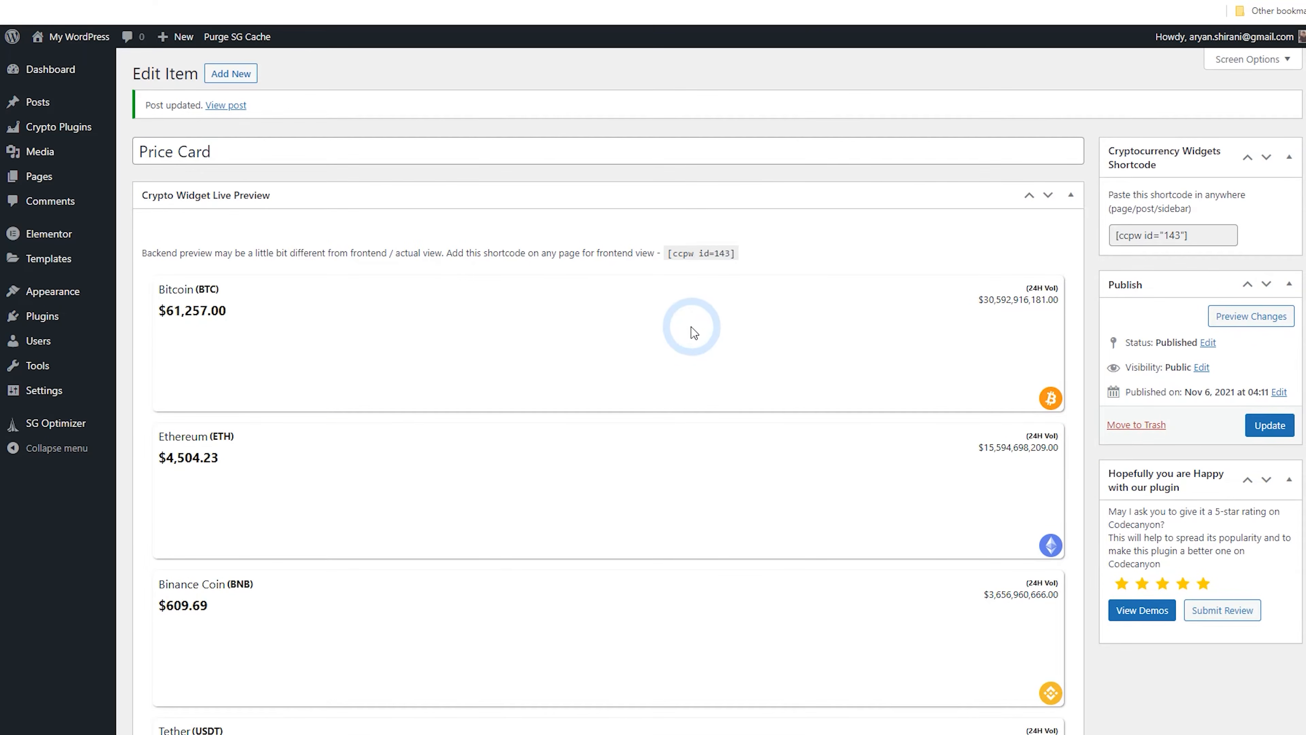
Set the Price Block to show a custom list containing only Bitcoin and update the widget
scroll(694, 332, "down", 9)
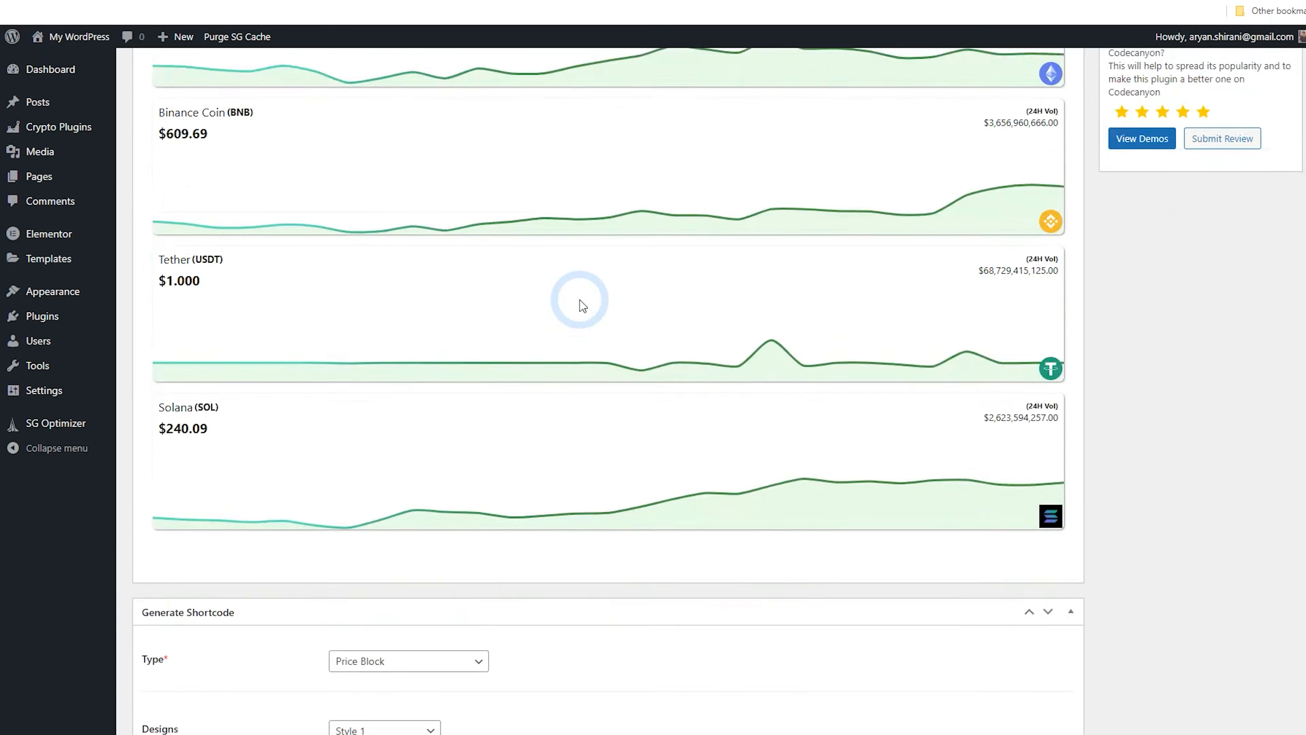
scroll(581, 305, "up", 6)
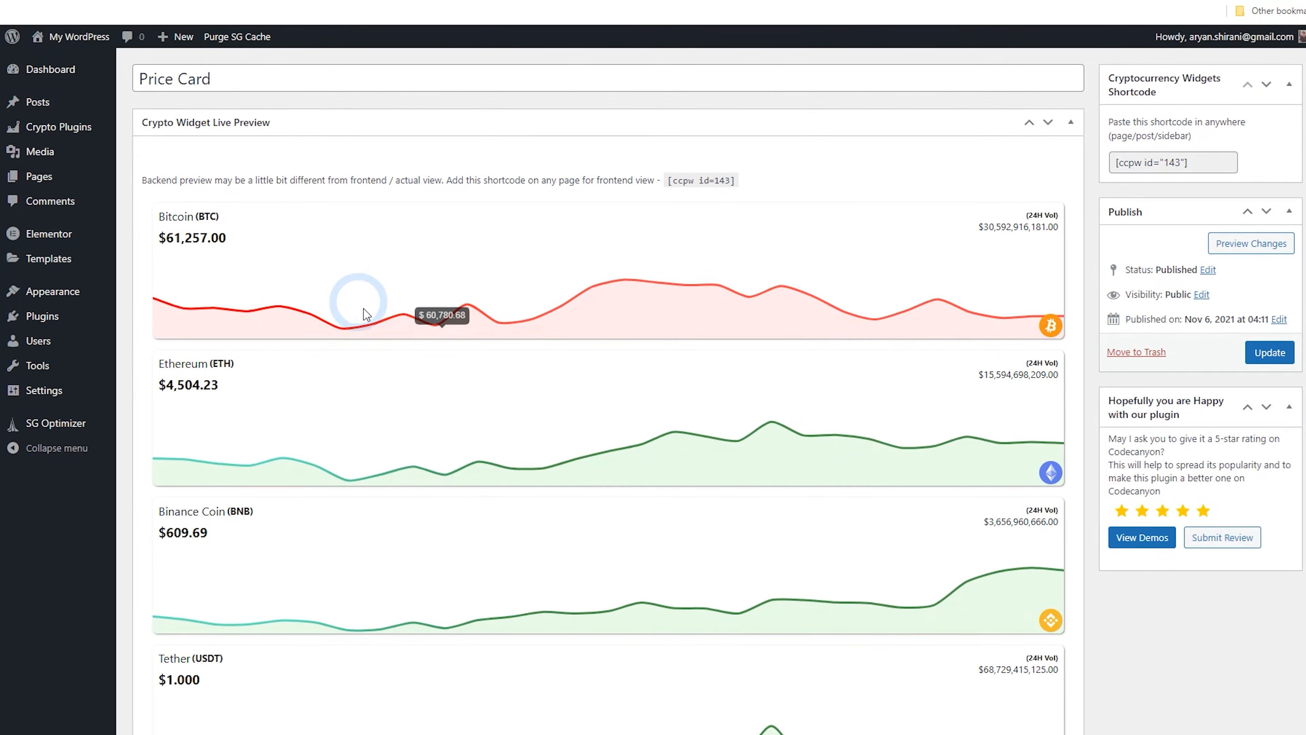
scroll(366, 309, "down", 10)
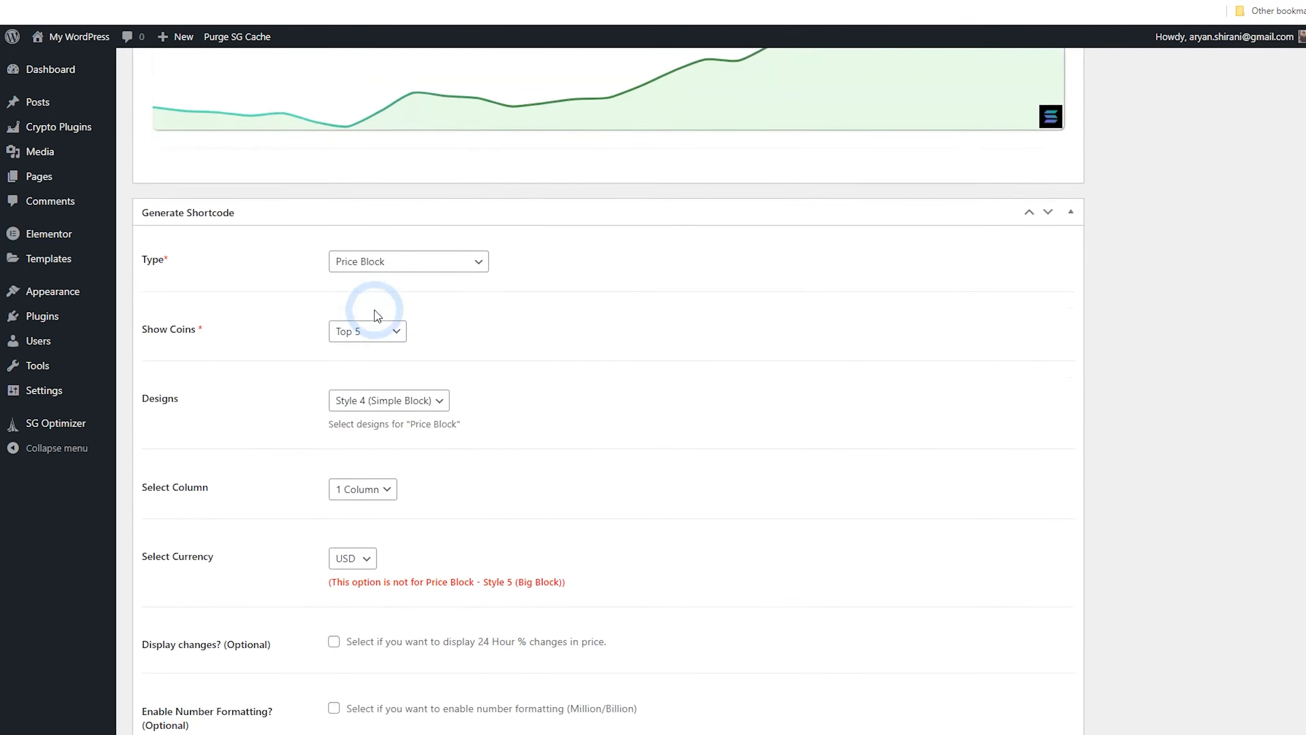
left_click(366, 335)
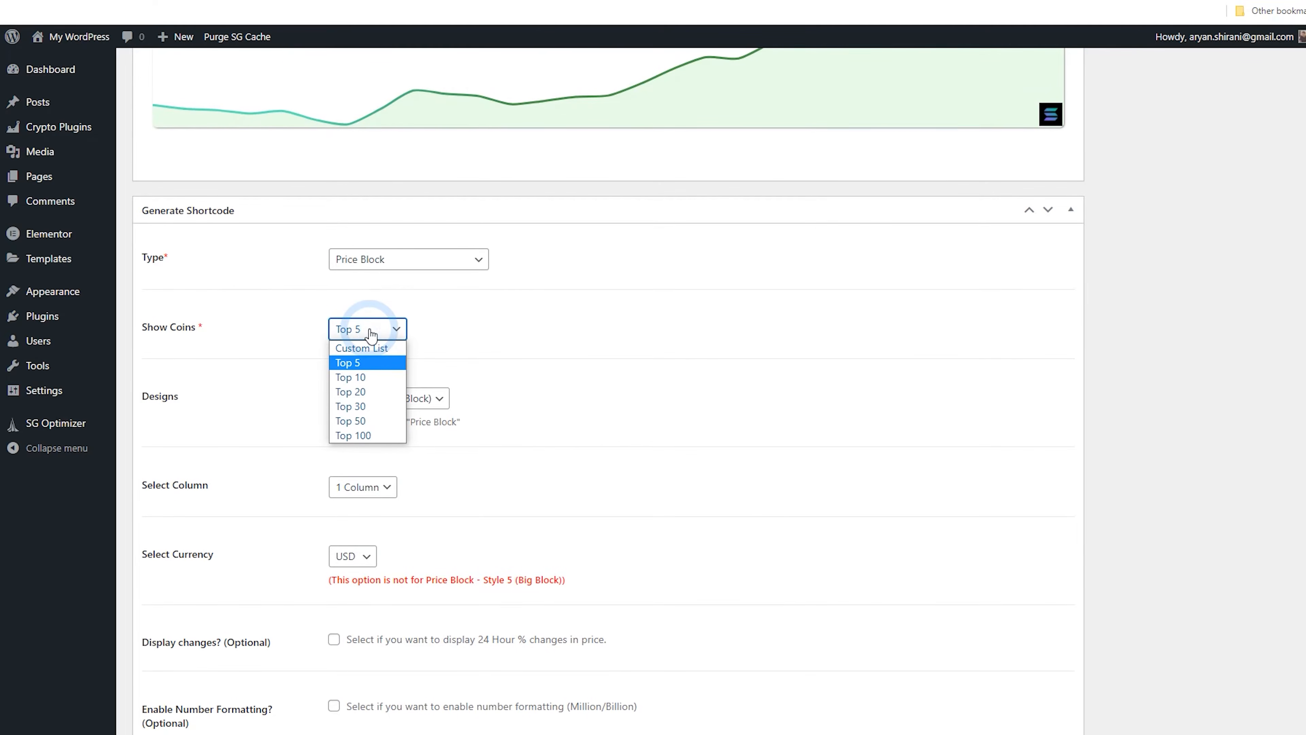
left_click(378, 348)
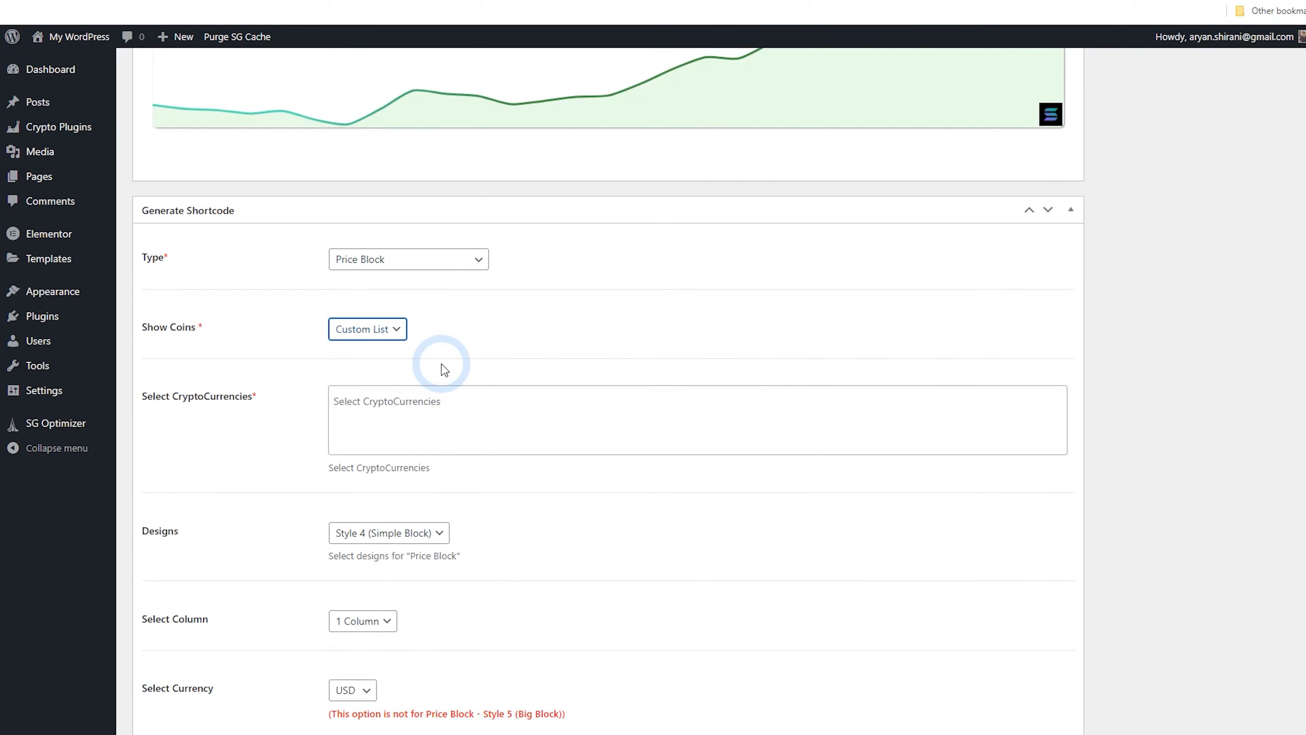
left_click(352, 400)
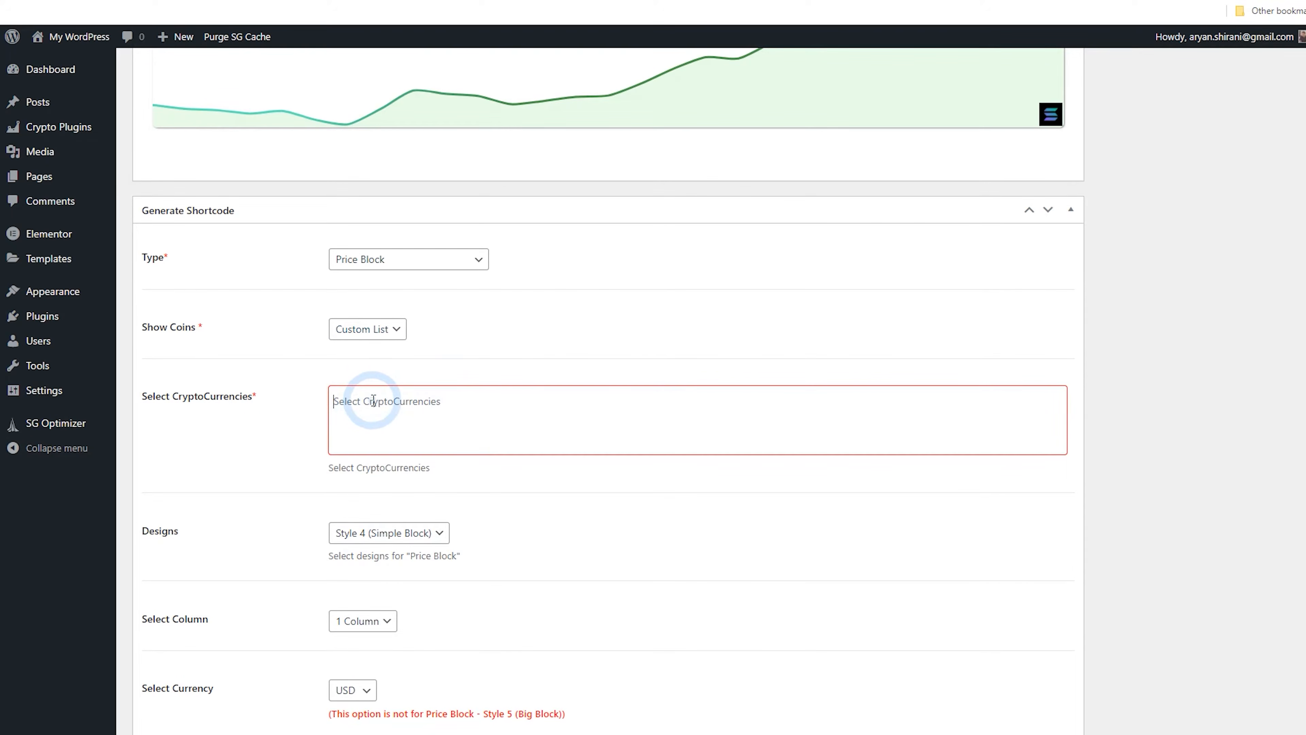
left_click(373, 400)
left_click(386, 468)
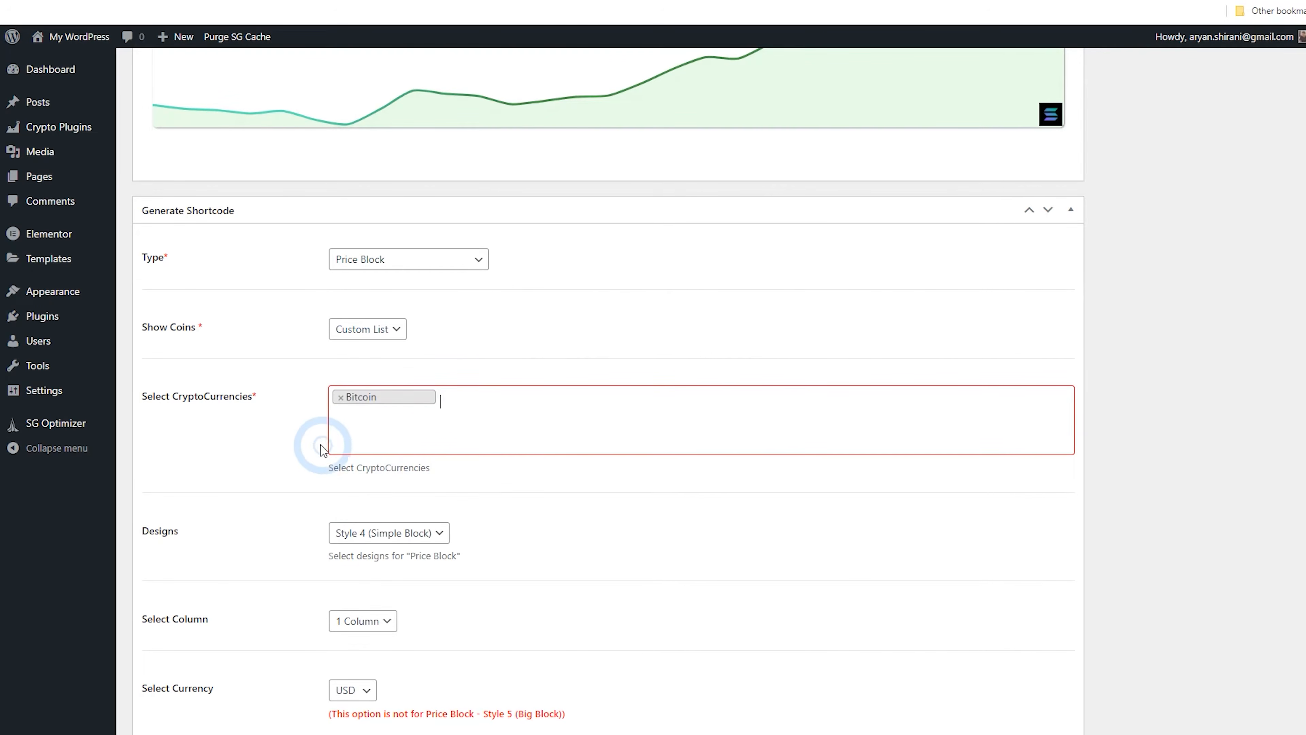
scroll(315, 388, "up", 15)
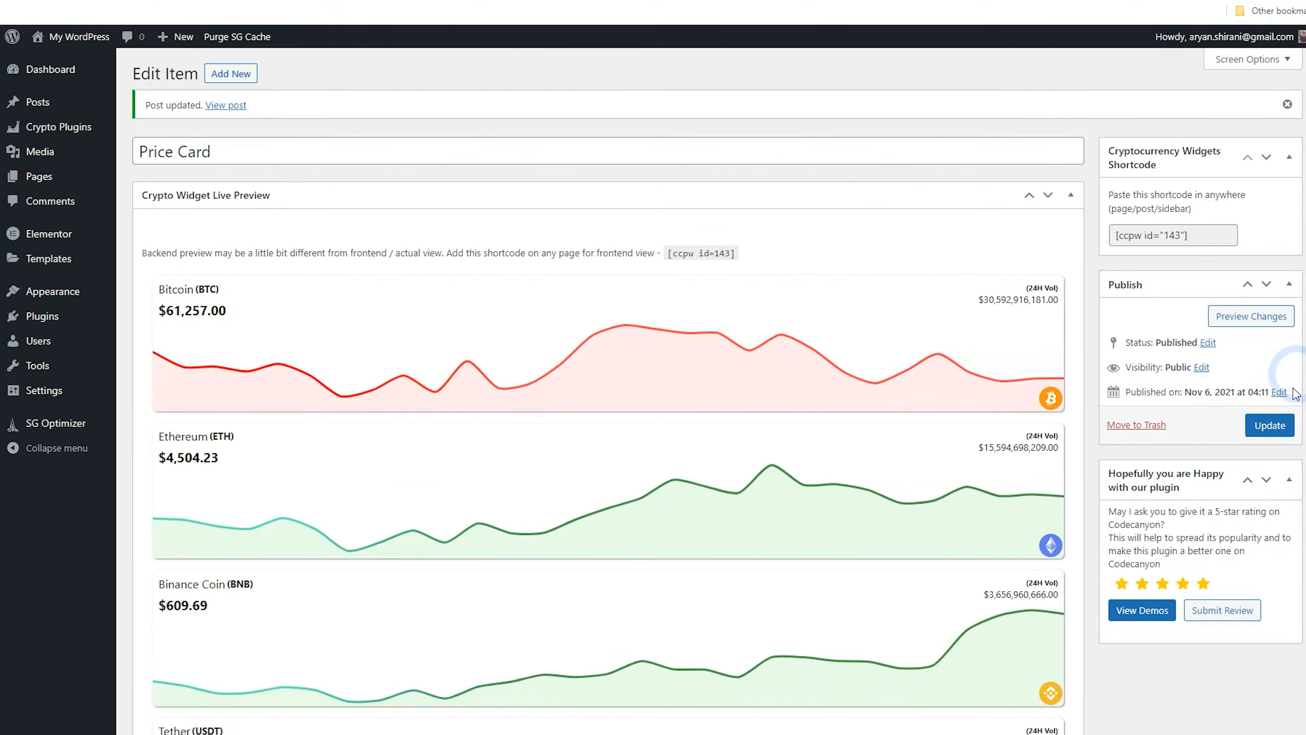
left_click(1274, 427)
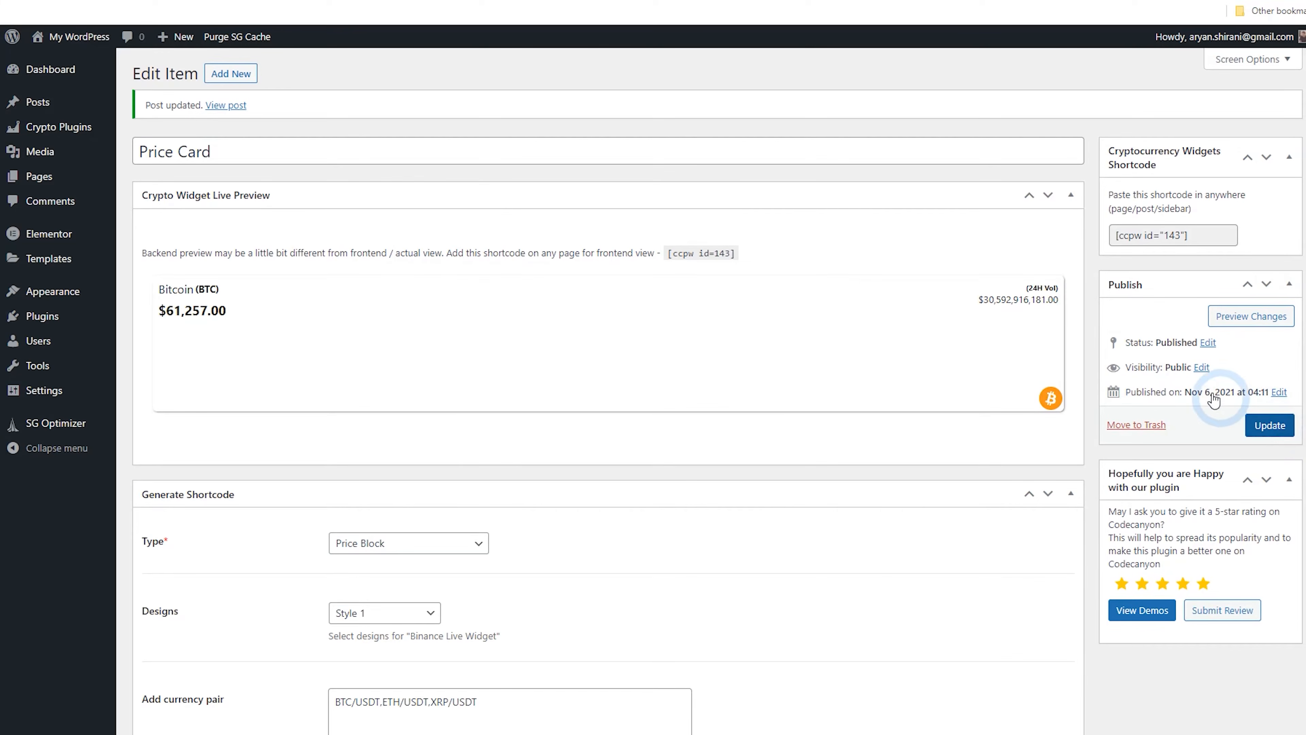
Copy the widget shortcode [ccpw id="143"] and paste it into the footer's Elementor shortcode widget, applying the change
left_click(1156, 235)
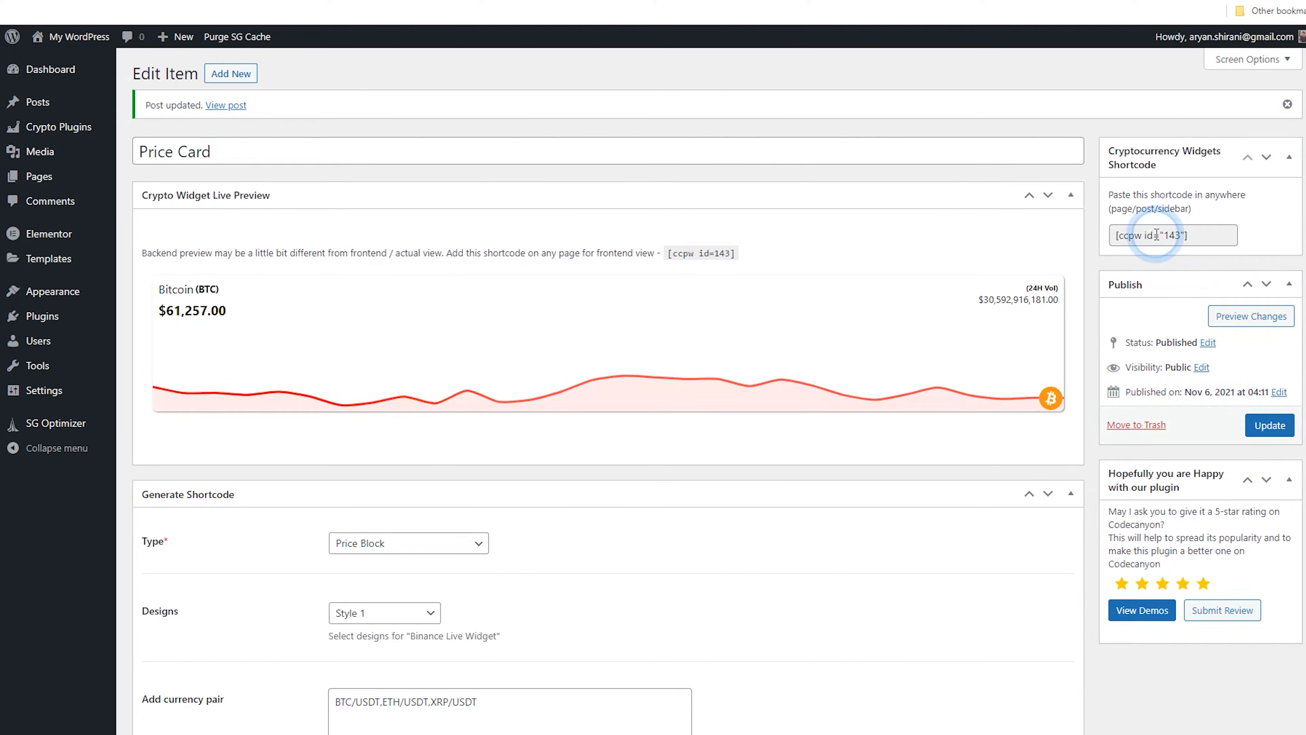
triple_click(1157, 234)
right_click(1157, 242)
left_click(1159, 253)
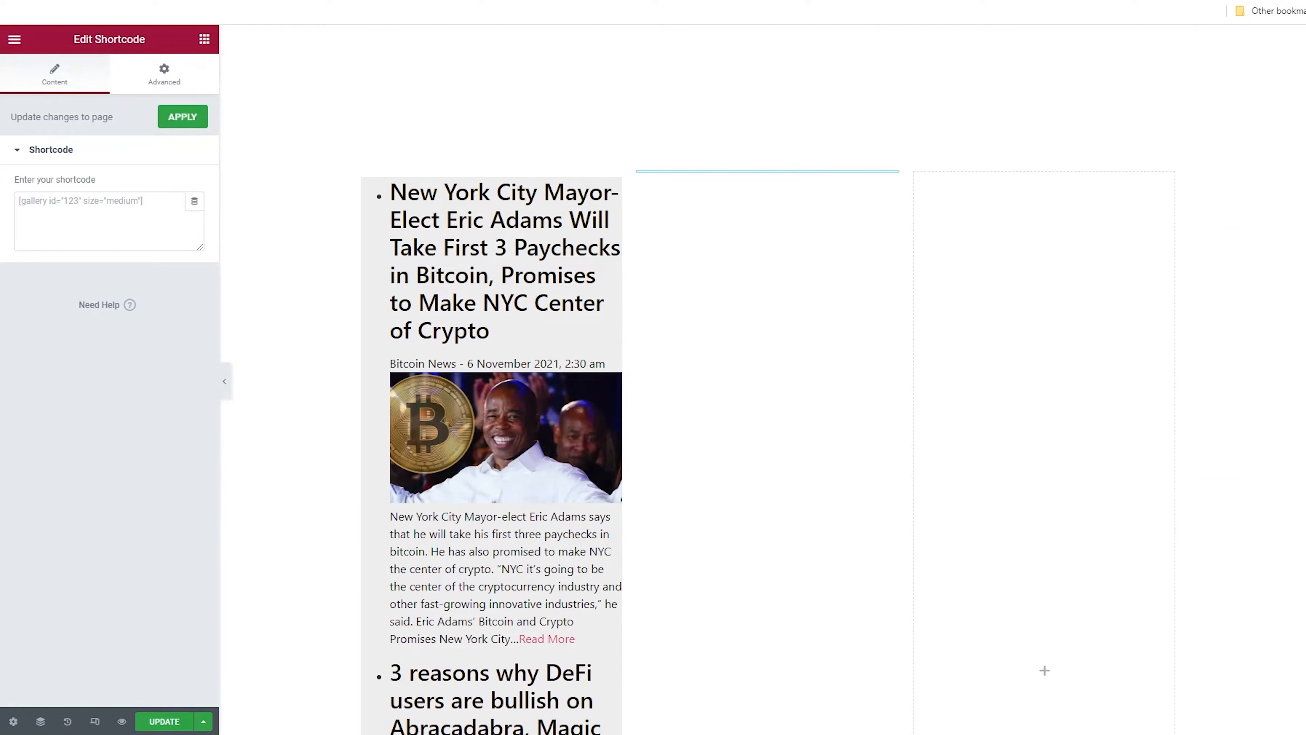
left_click(778, 268)
left_click(136, 186)
left_click(165, 310)
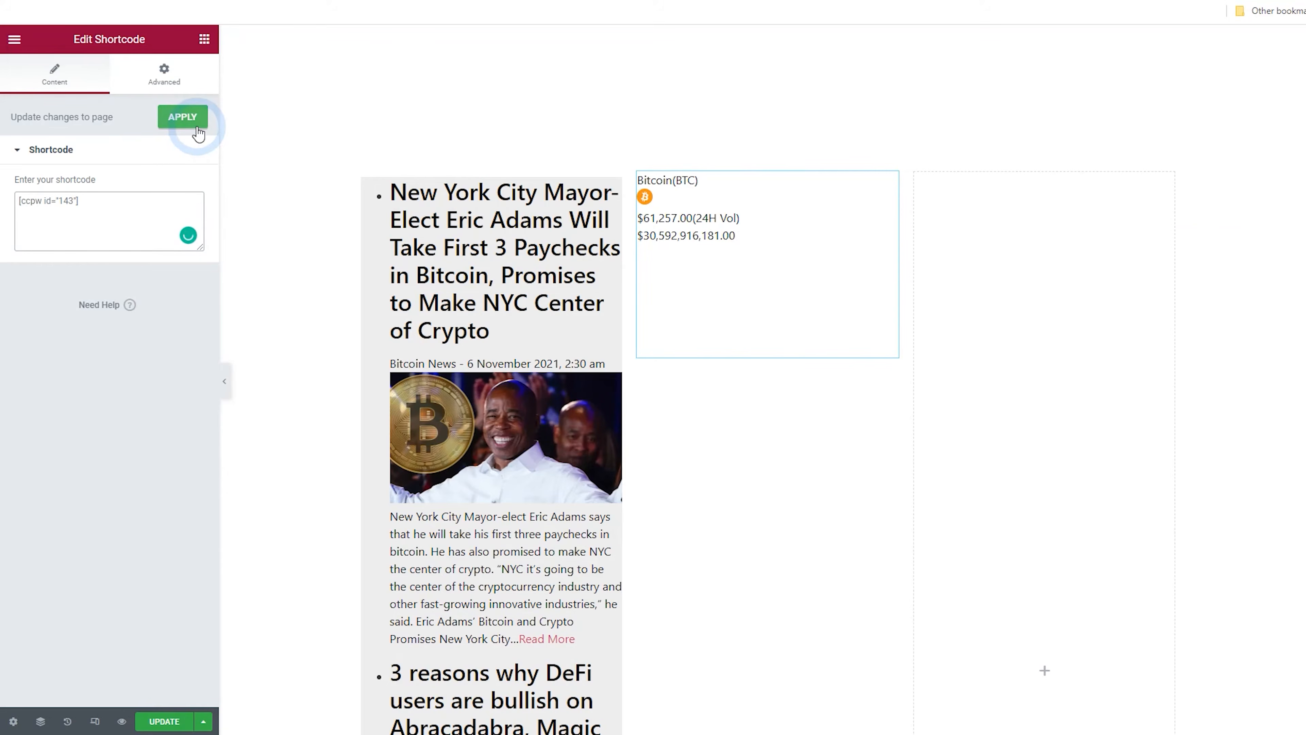
Start a new crypto widget and set its type to CoinGecko Widget
scroll(689, 341, "down", 6)
scroll(723, 365, "up", 6)
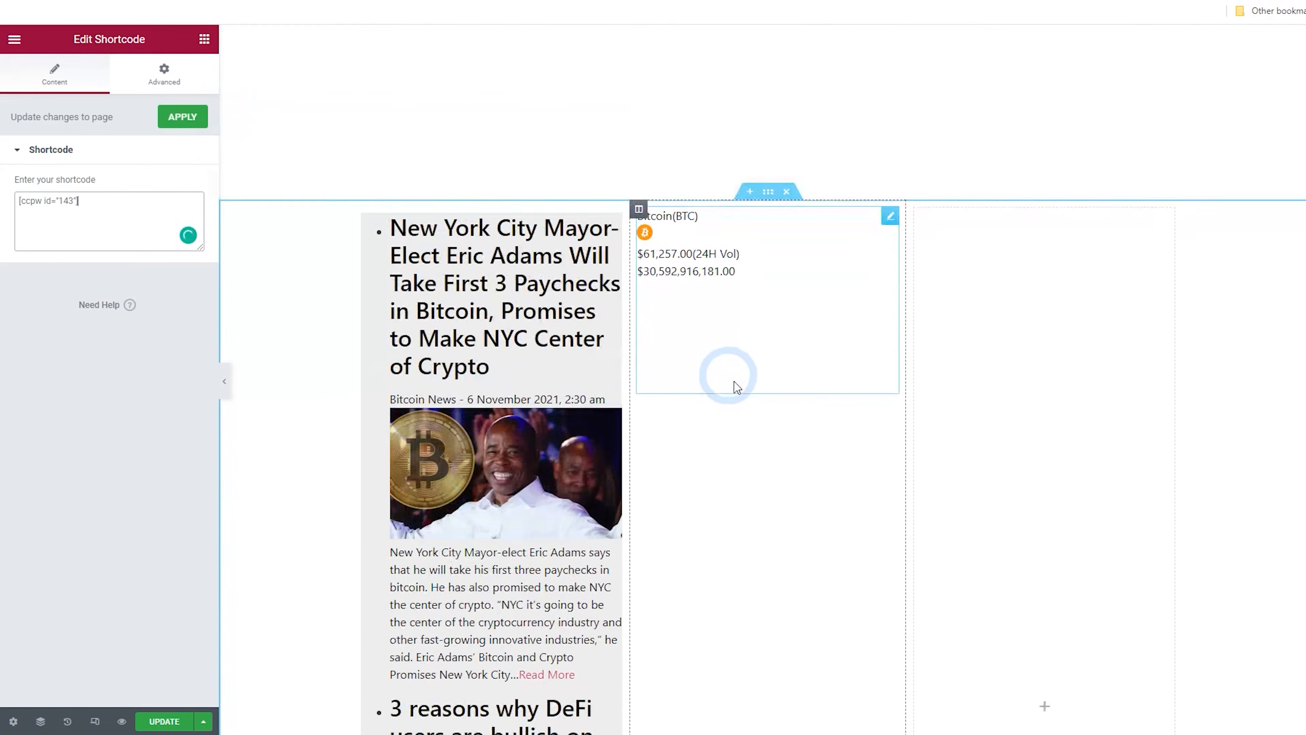
scroll(734, 382, "up", 1)
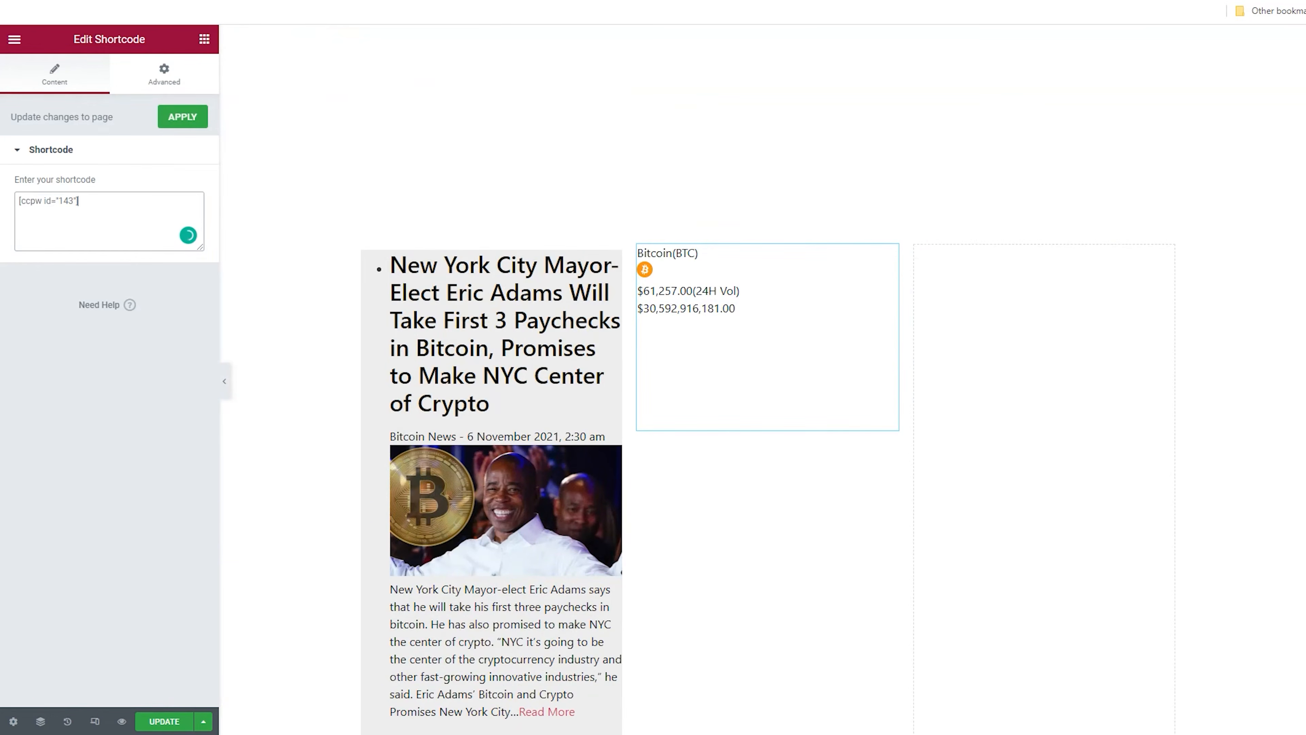
key("ctrl+Tab")
mouse_move(24, 129)
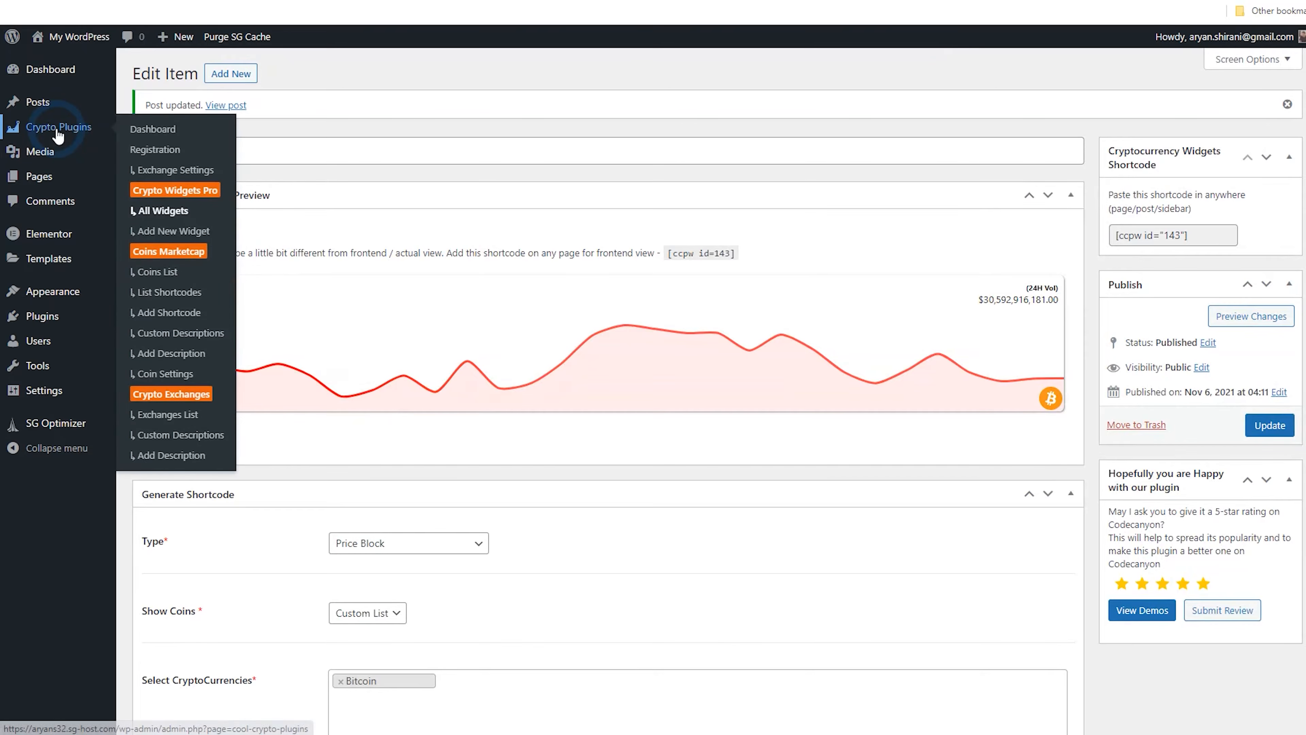
left_click(170, 226)
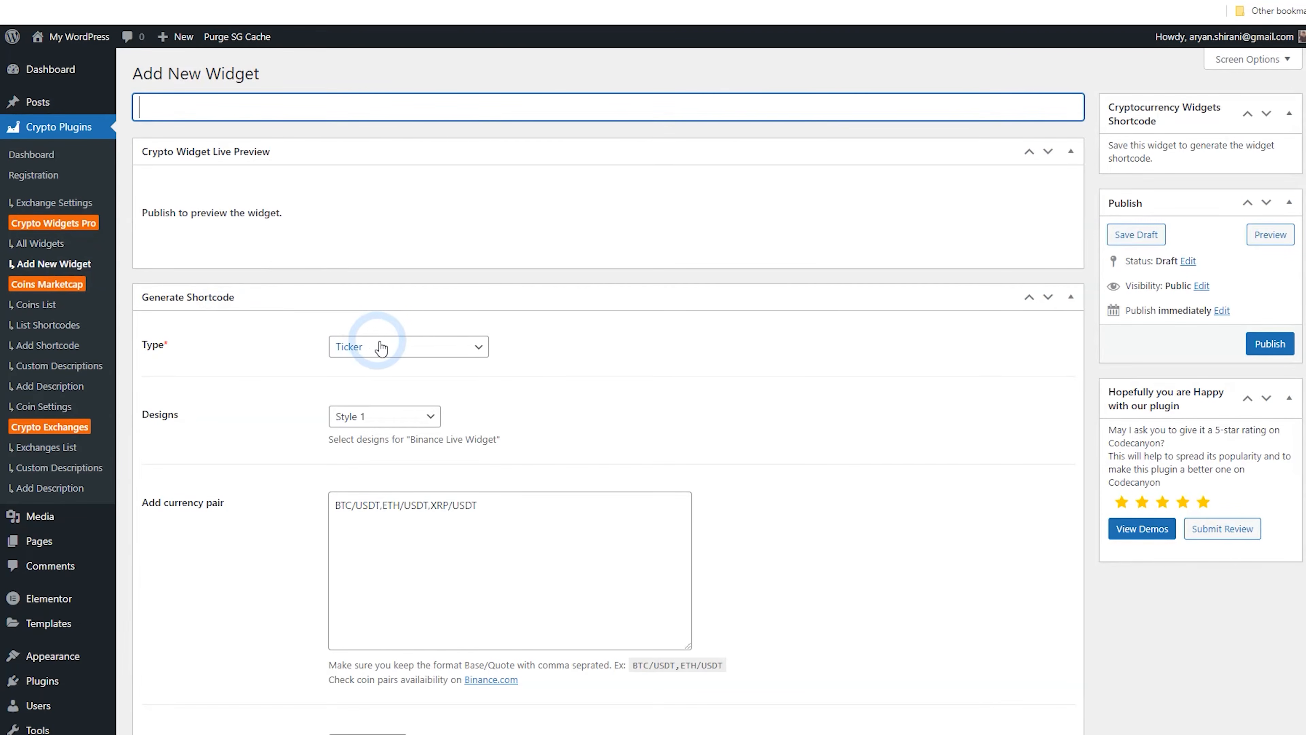
left_click(401, 348)
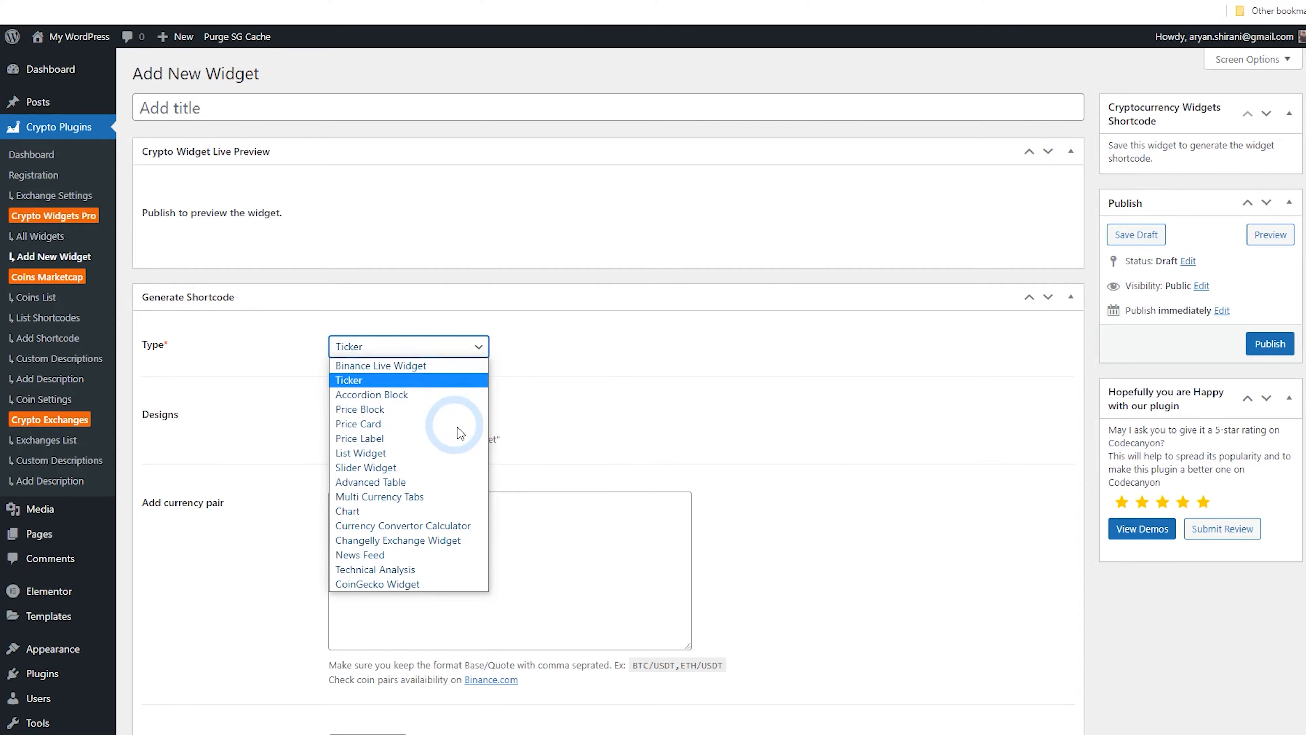
left_click(391, 584)
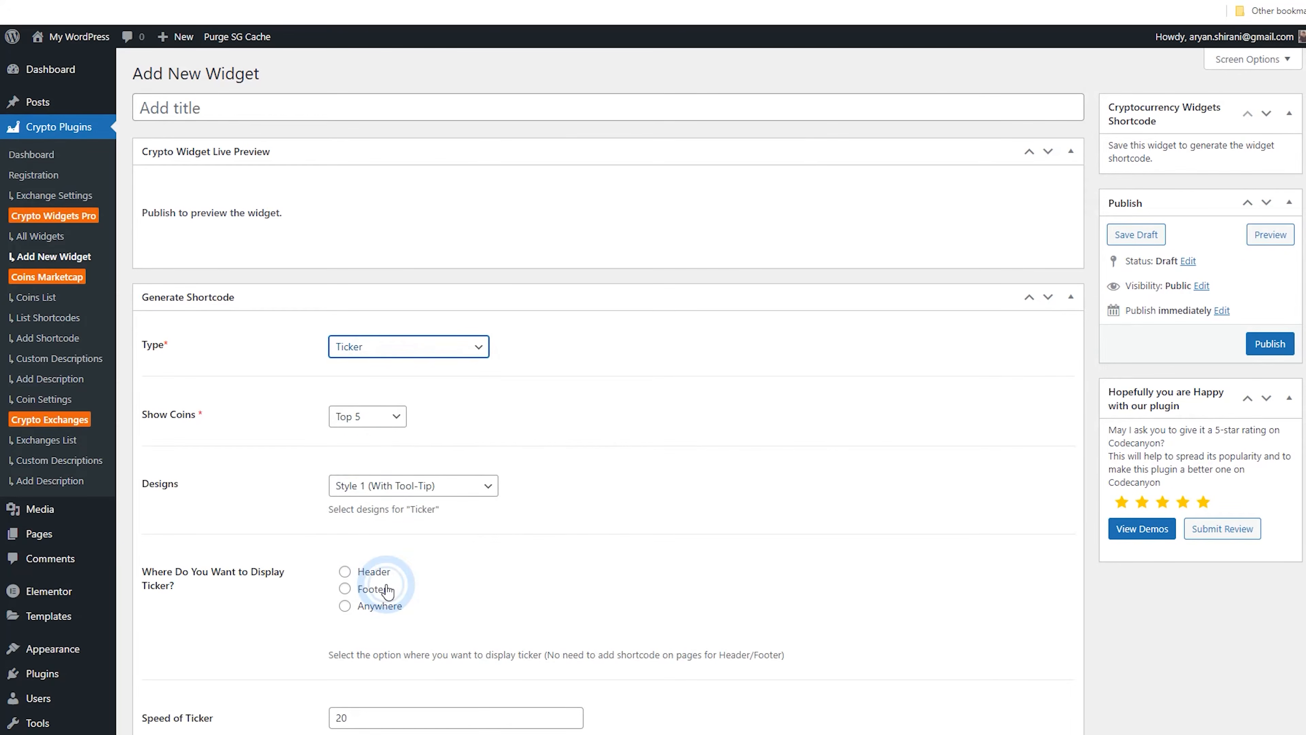
Set the CoinGecko widget type to Coin Compare Chart Widget
scroll(514, 422, "down", 2)
left_click(425, 315)
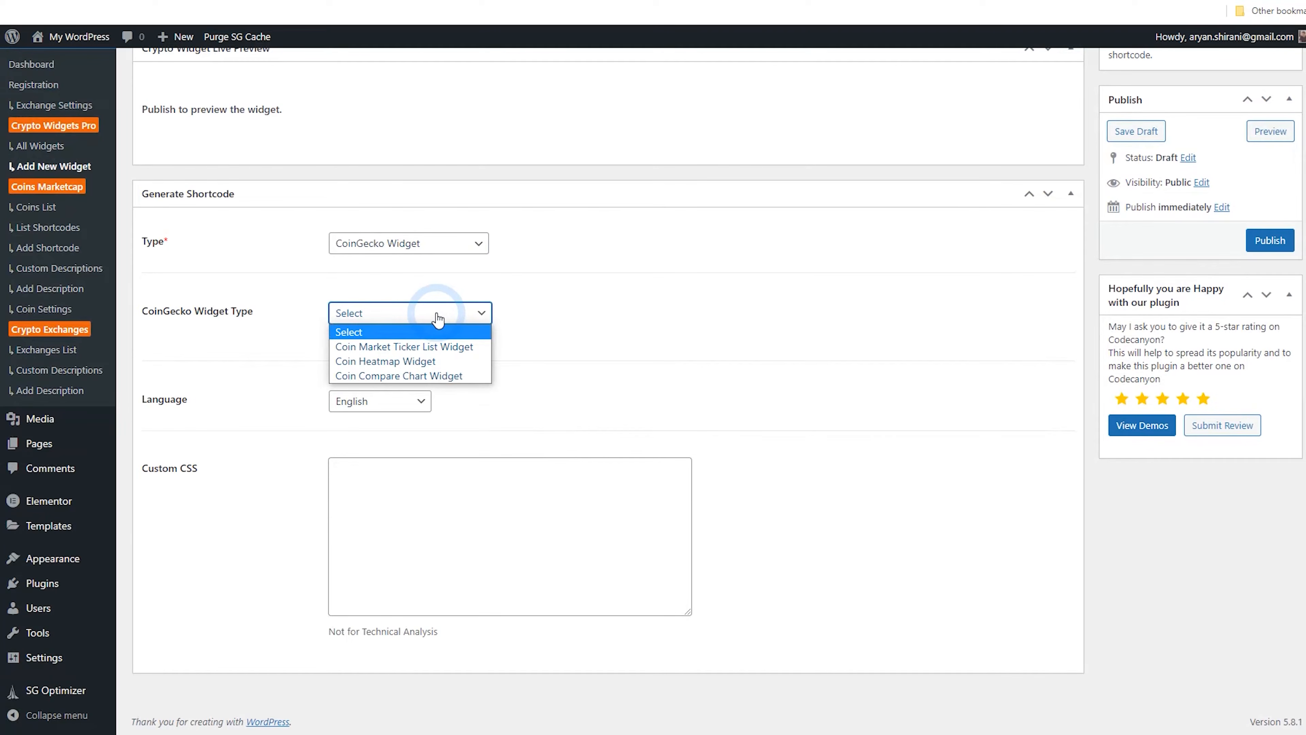
left_click(437, 376)
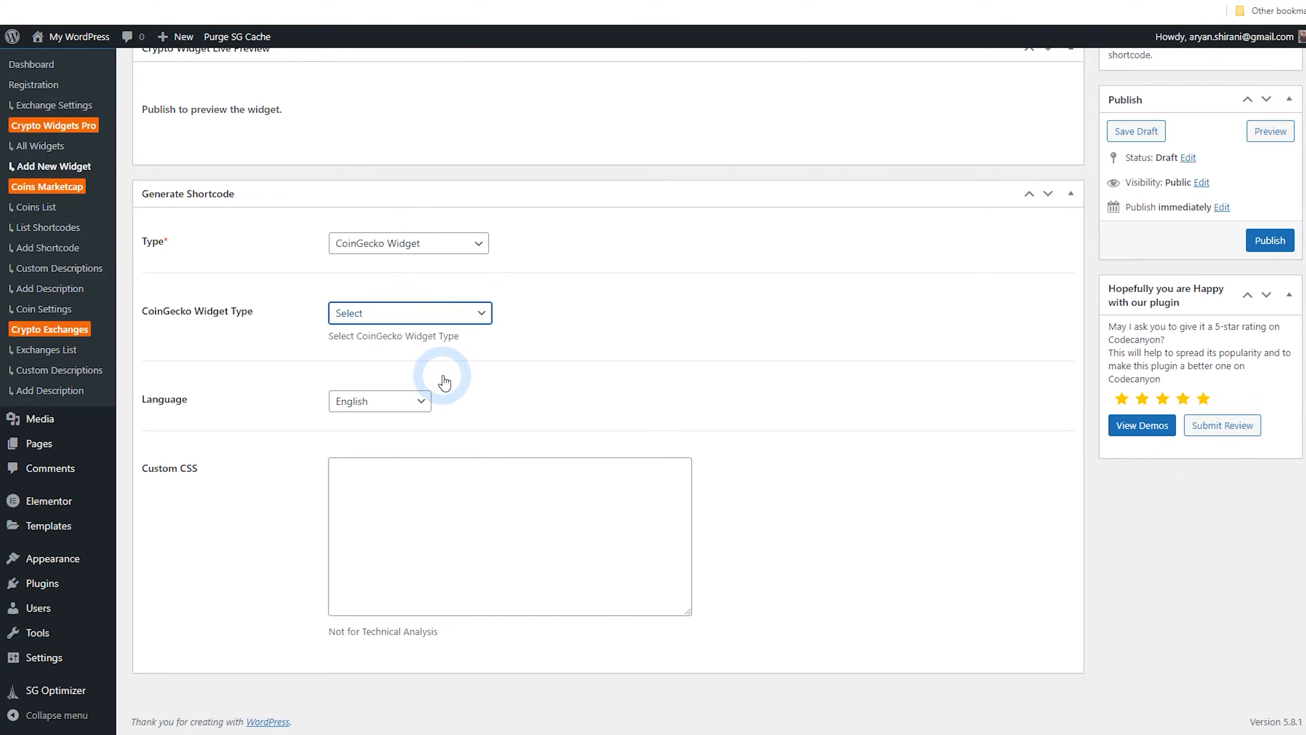
scroll(460, 383, "down", 1)
scroll(460, 384, "down", 4)
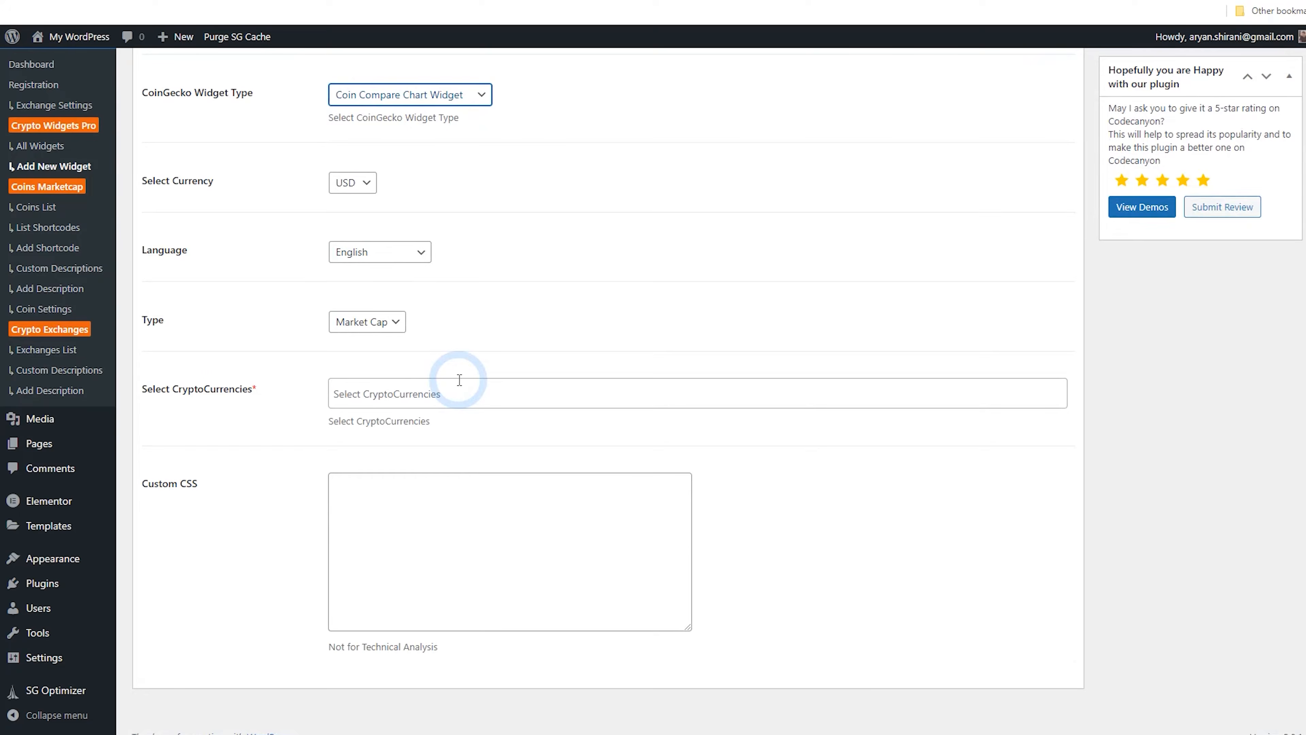
Select Bitcoin, Ethereum and Binance Coin as the compared cryptocurrencies and publish the widget
left_click(464, 396)
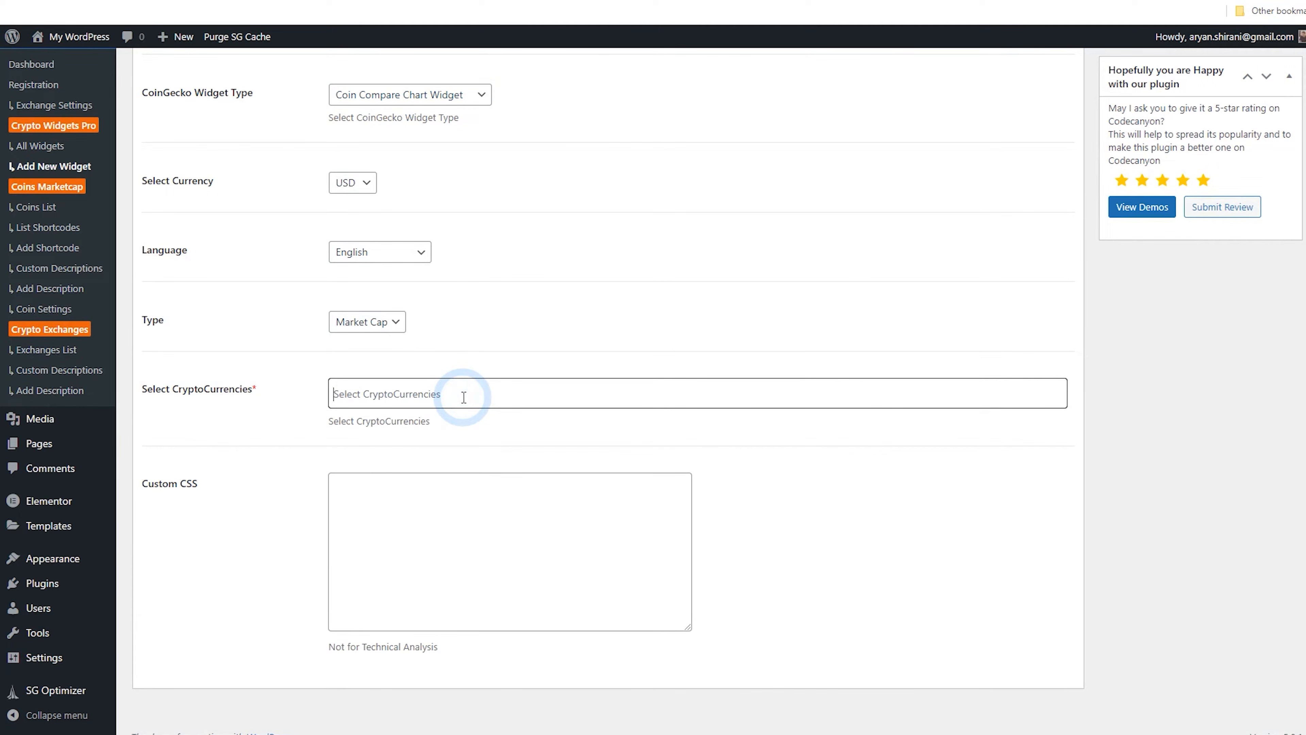
left_click(456, 419)
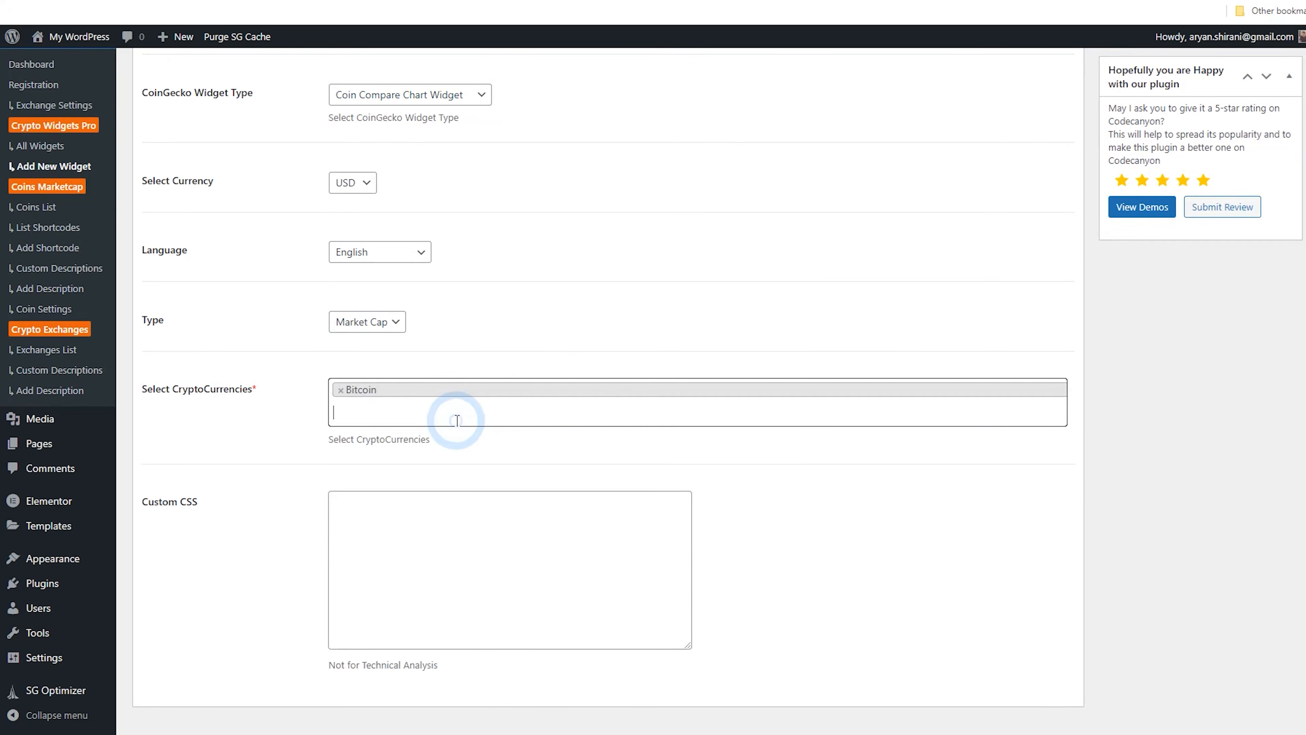
left_click(391, 412)
left_click(394, 458)
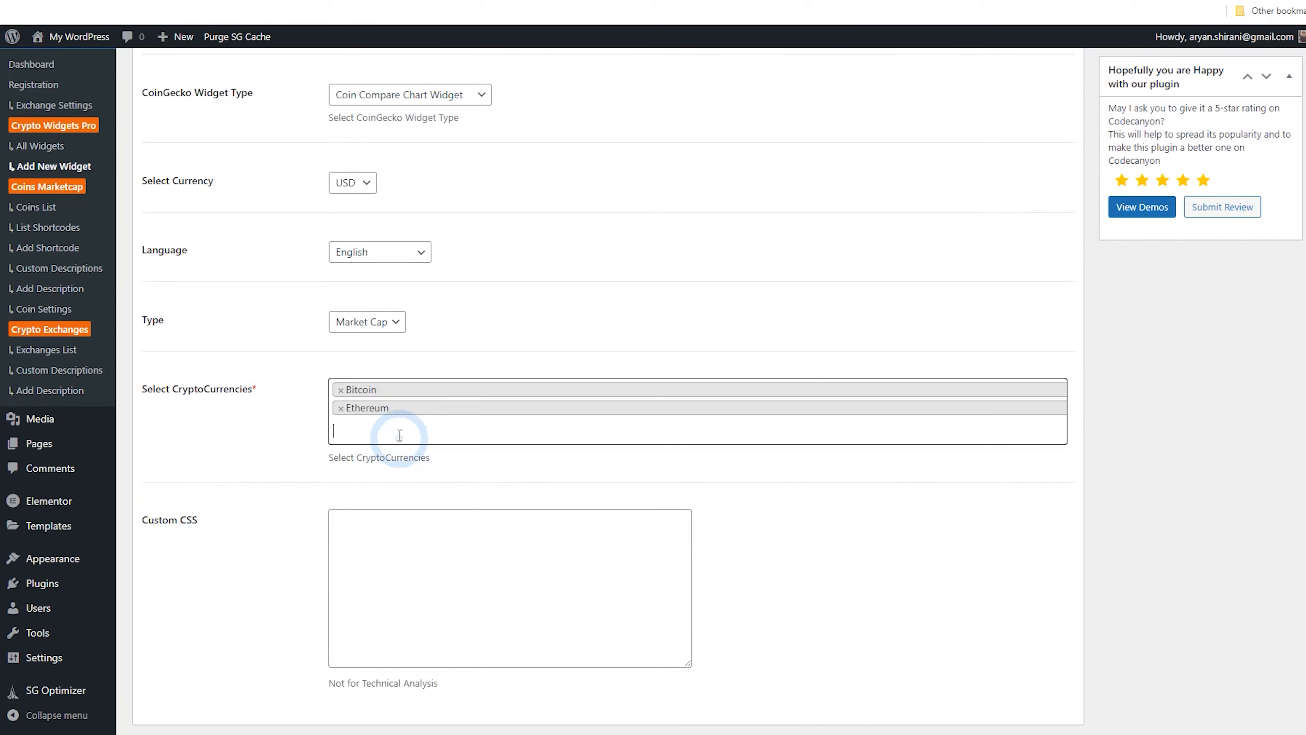
left_click(409, 486)
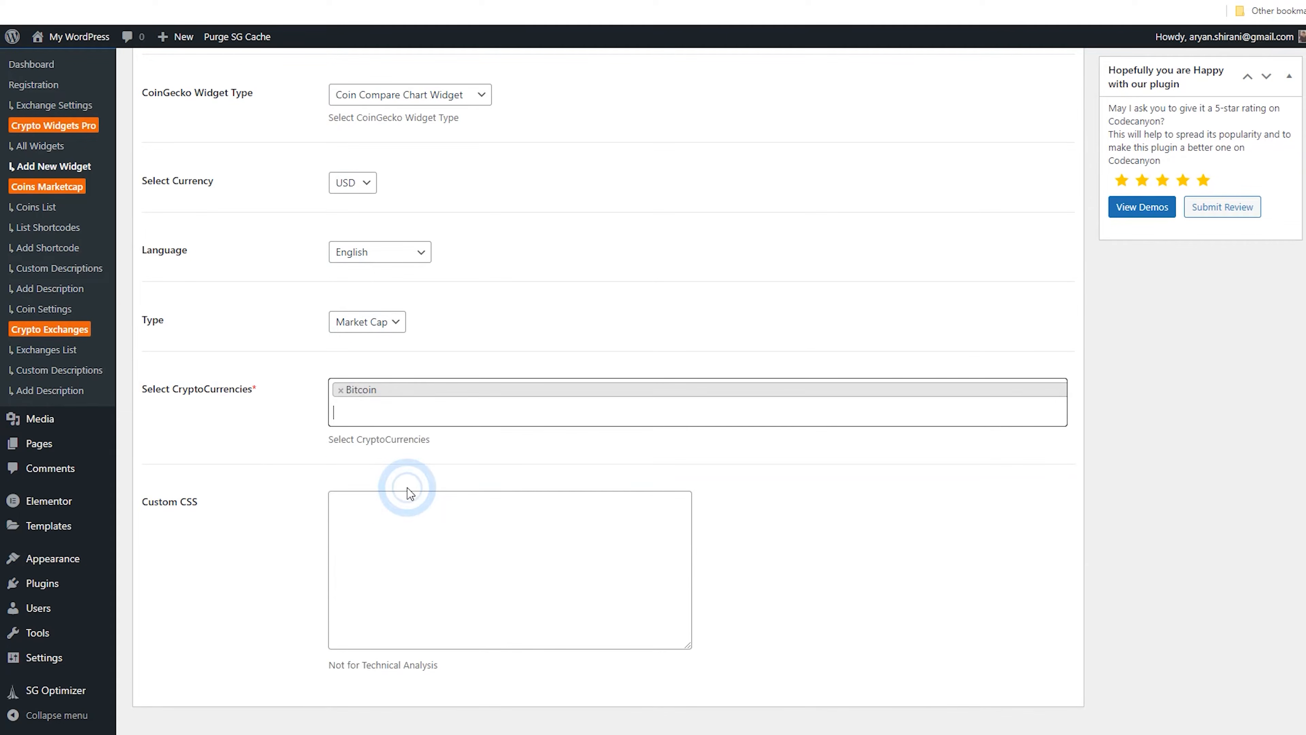
left_click(388, 418)
left_click(395, 452)
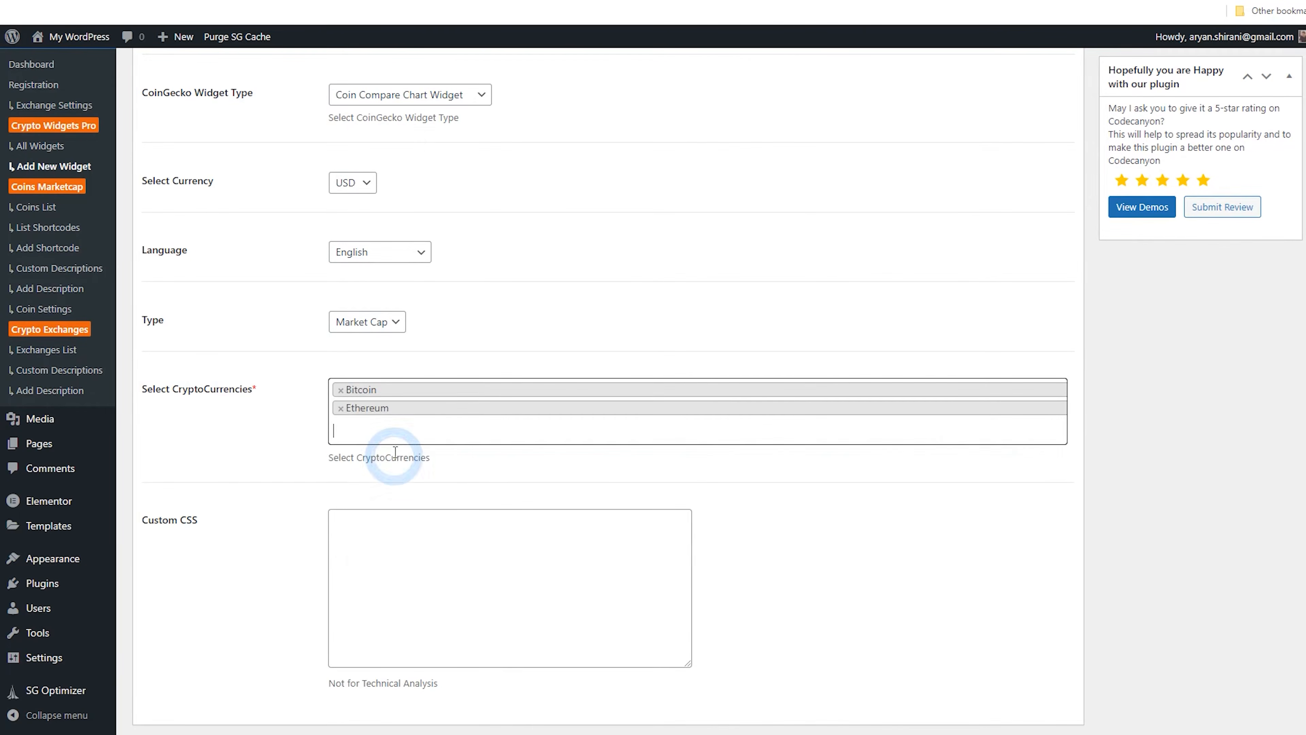
left_click(390, 436)
left_click(416, 506)
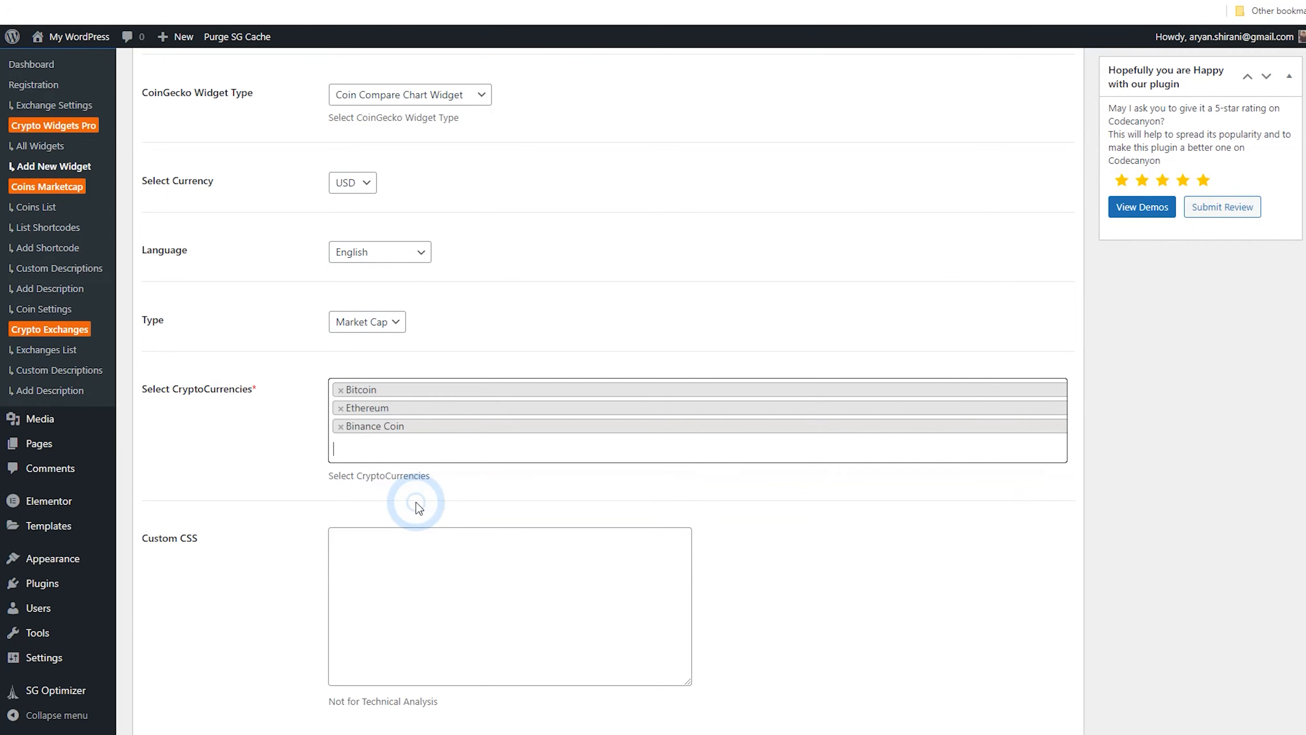
scroll(814, 500, "up", 5)
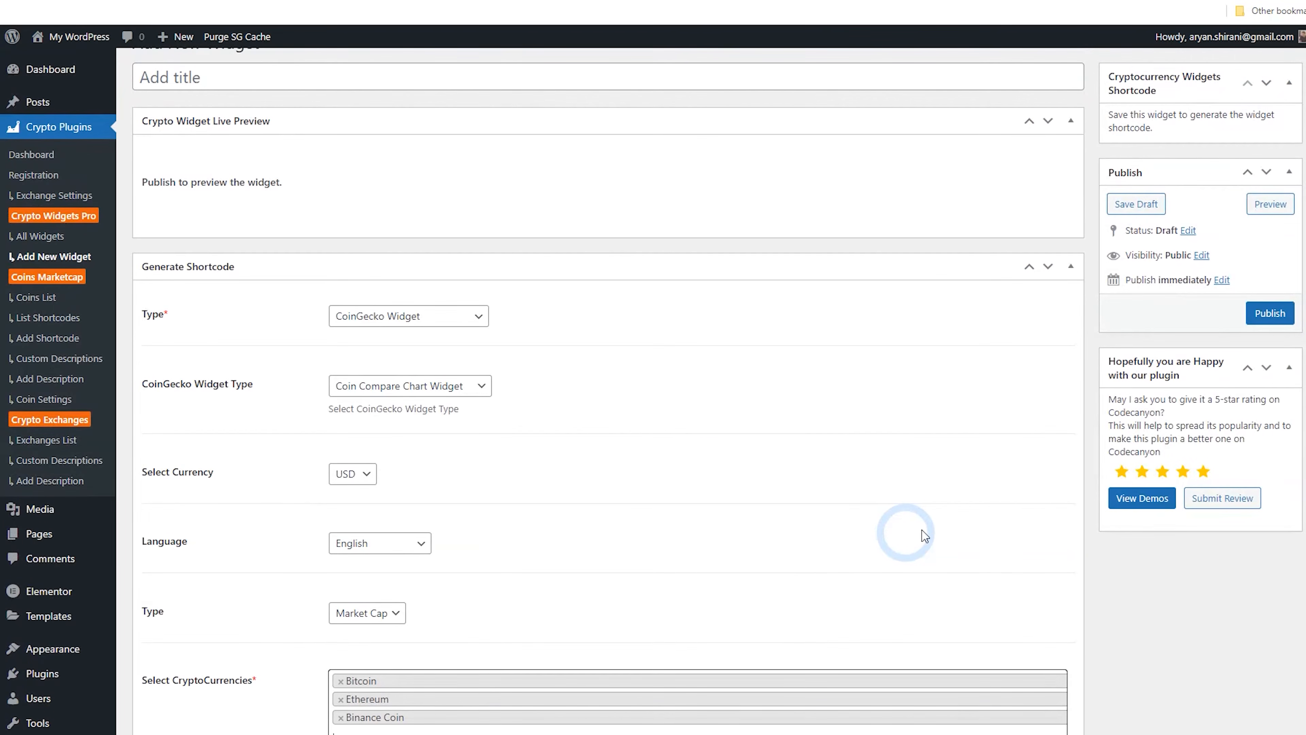
left_click(1254, 322)
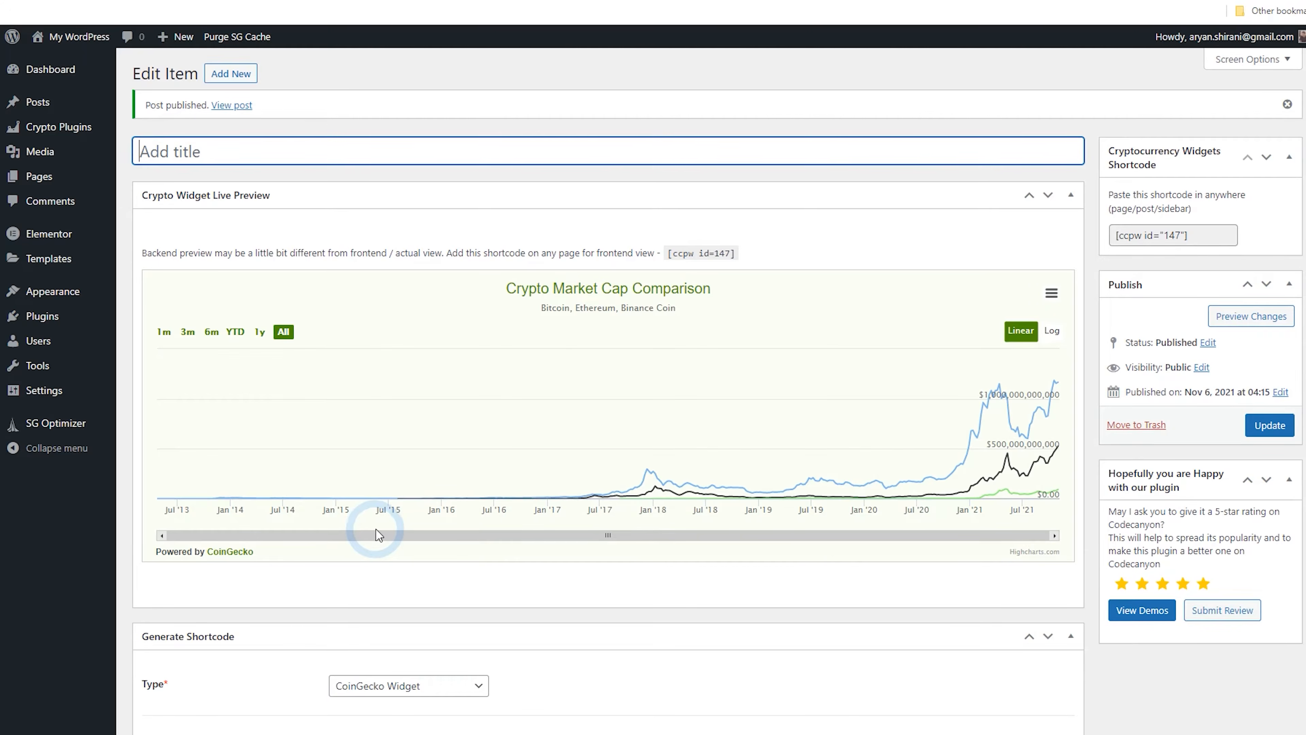
Copy the new widget's shortcode [ccpw id="147"]
left_click_drag(1183, 235, 1120, 237)
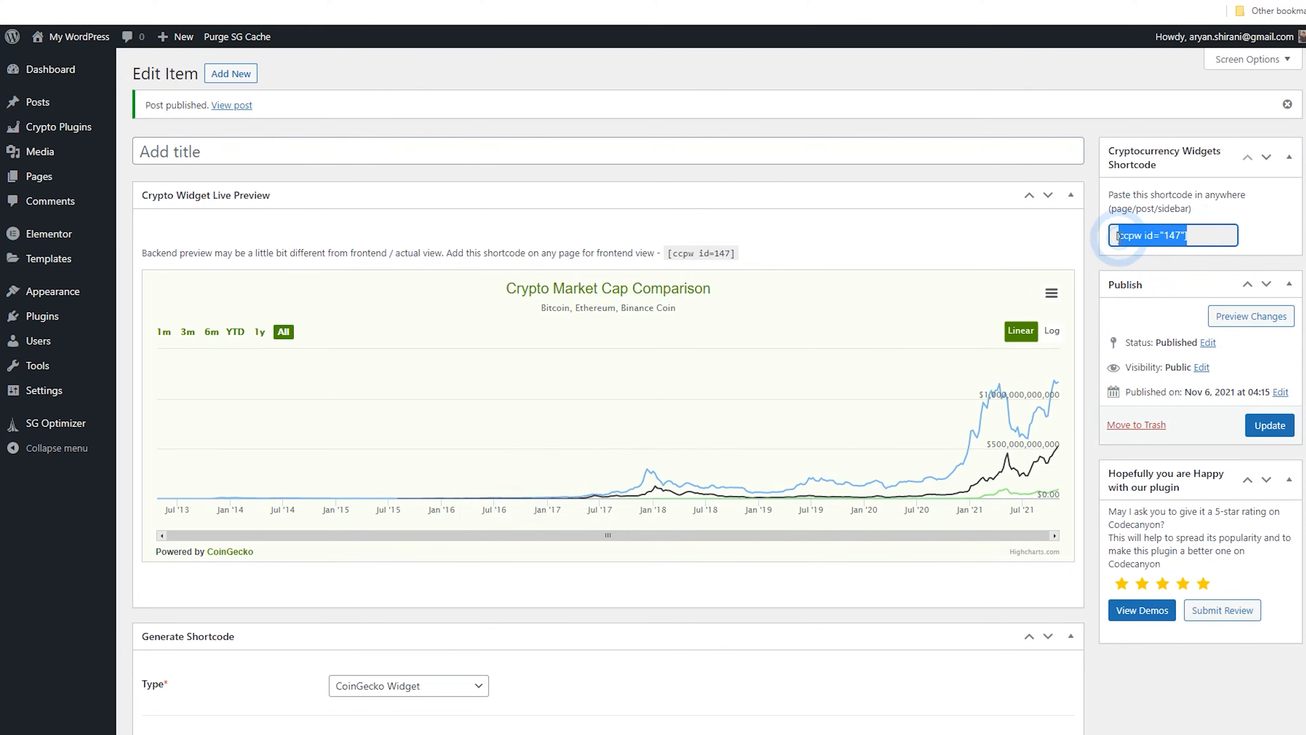
right_click(1112, 238)
left_click(1147, 243)
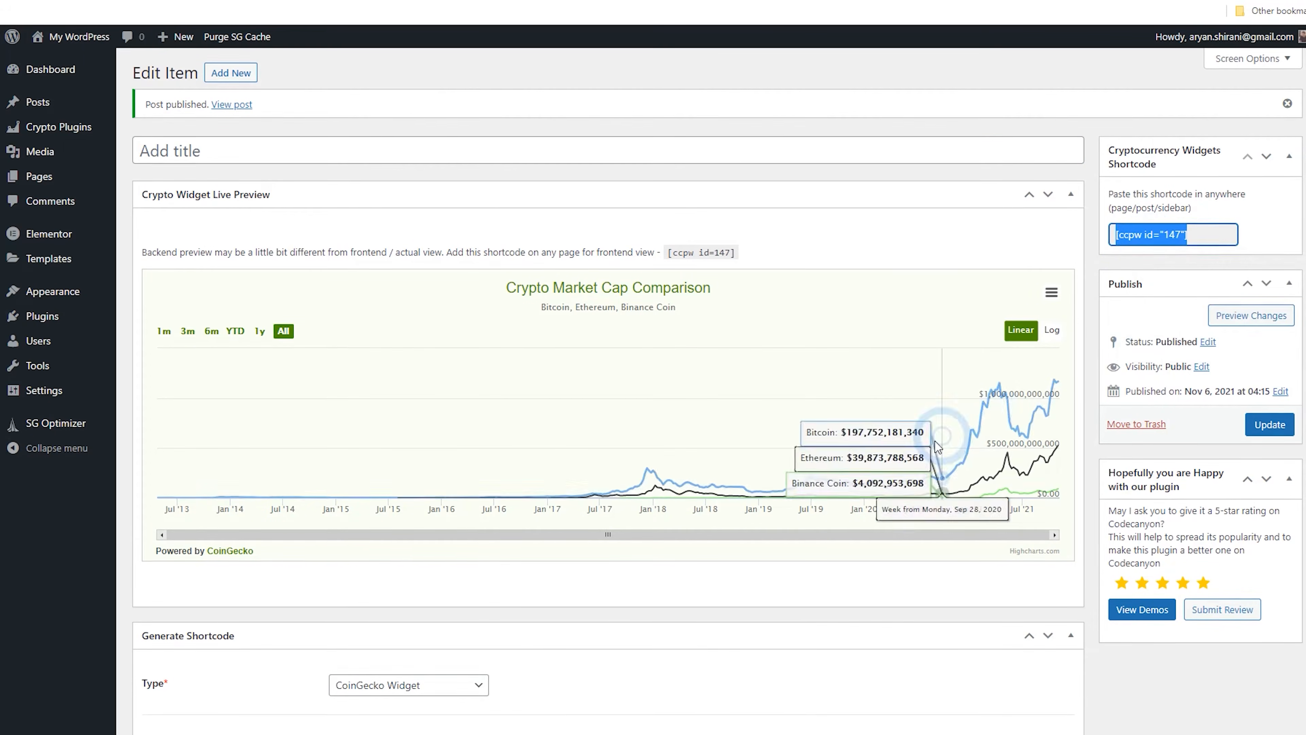
Inspect the market cap comparison chart preview and its chart menu
scroll(948, 478, "down", 7)
scroll(948, 478, "down", 5)
scroll(942, 472, "up", 13)
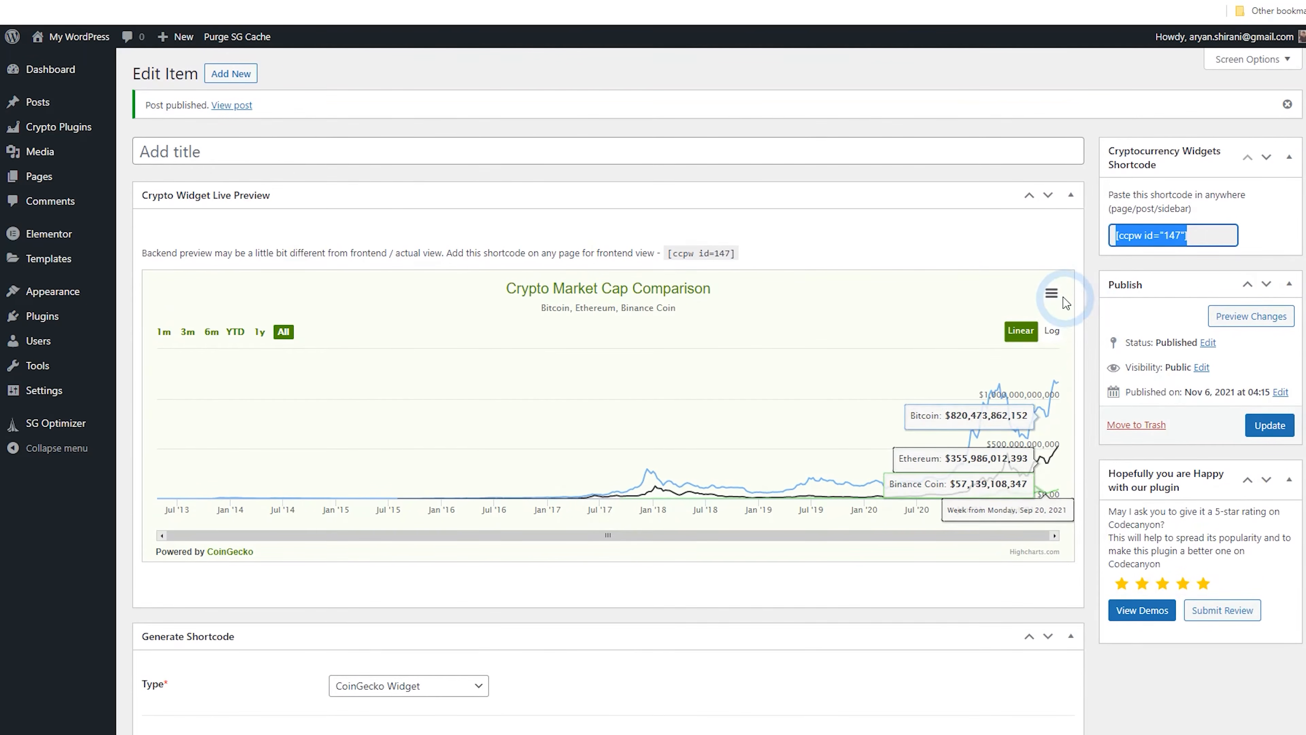
left_click(1051, 294)
left_click(1055, 296)
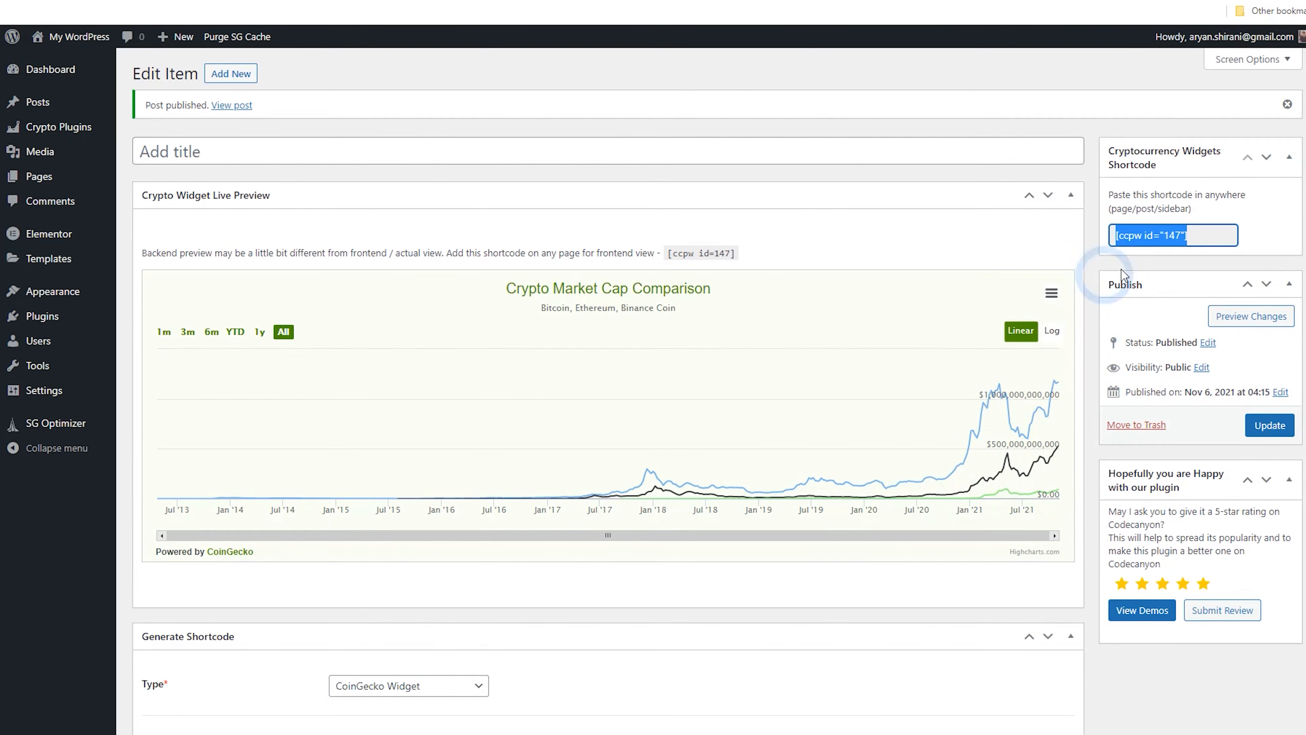
Change the widget type to Slider Widget and update the widget
scroll(609, 428, "down", 3)
left_click(457, 547)
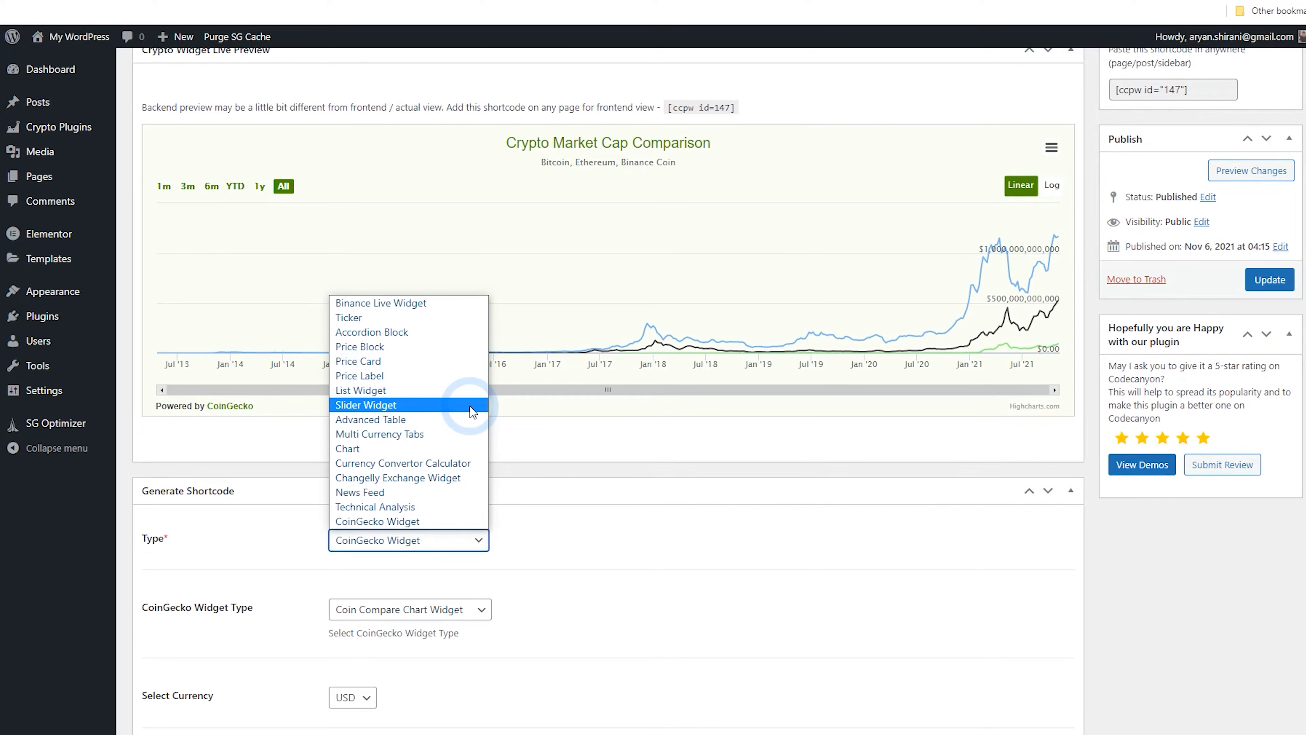
left_click(470, 407)
left_click(1263, 287)
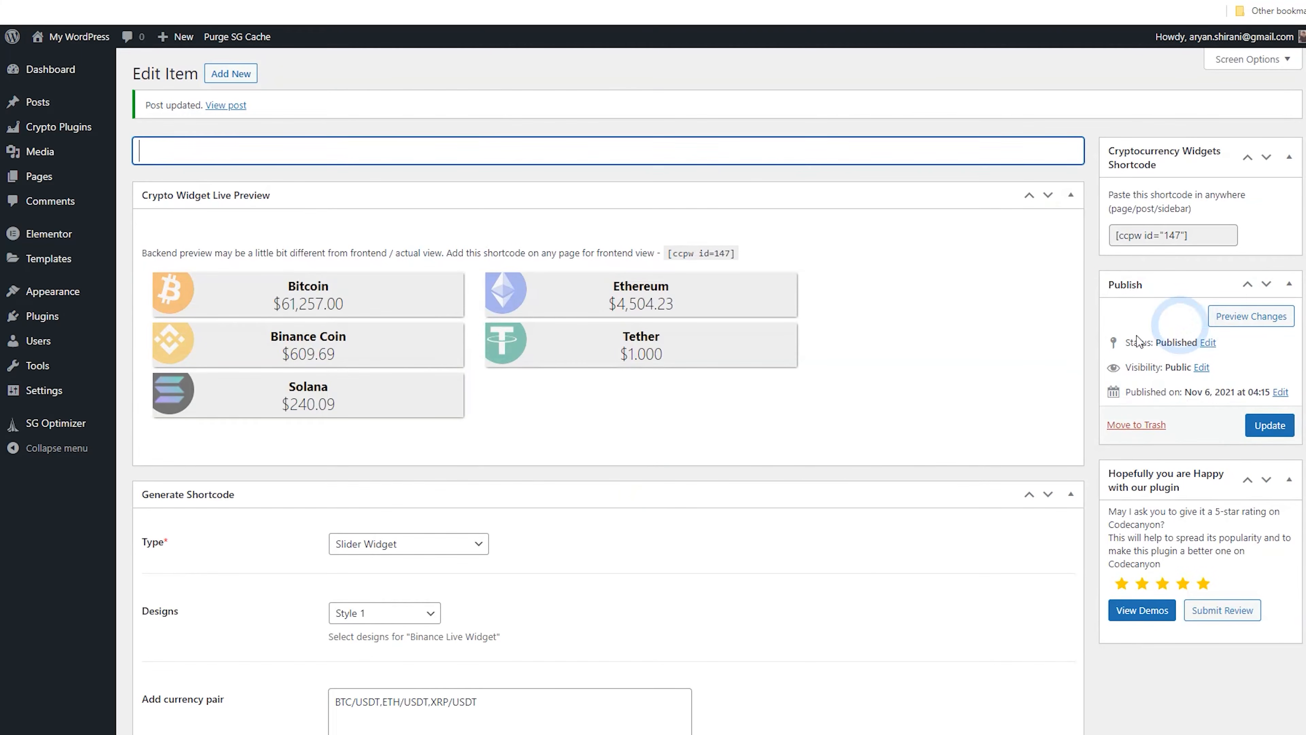
scroll(428, 485, "down", 5)
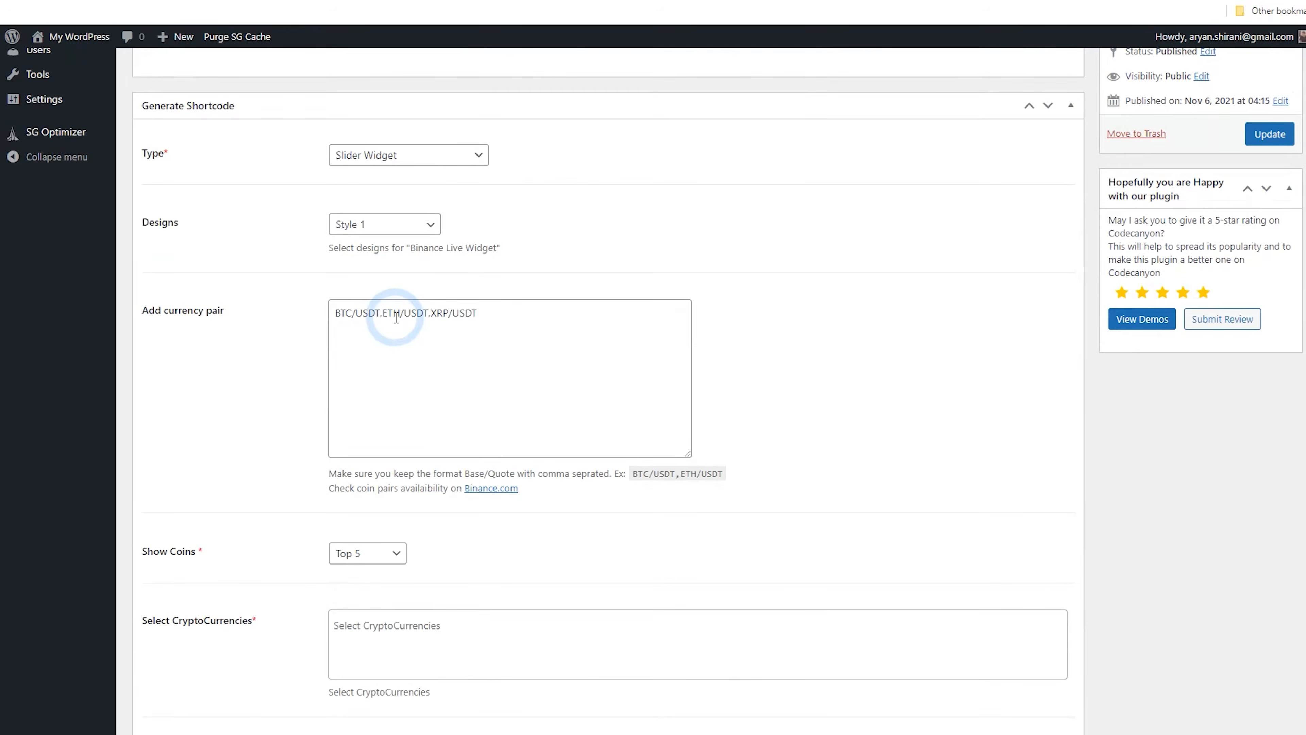
Review the slider widget's currency pair, design and Show Coins options, keeping Top 5
left_click(393, 313)
left_click(405, 221)
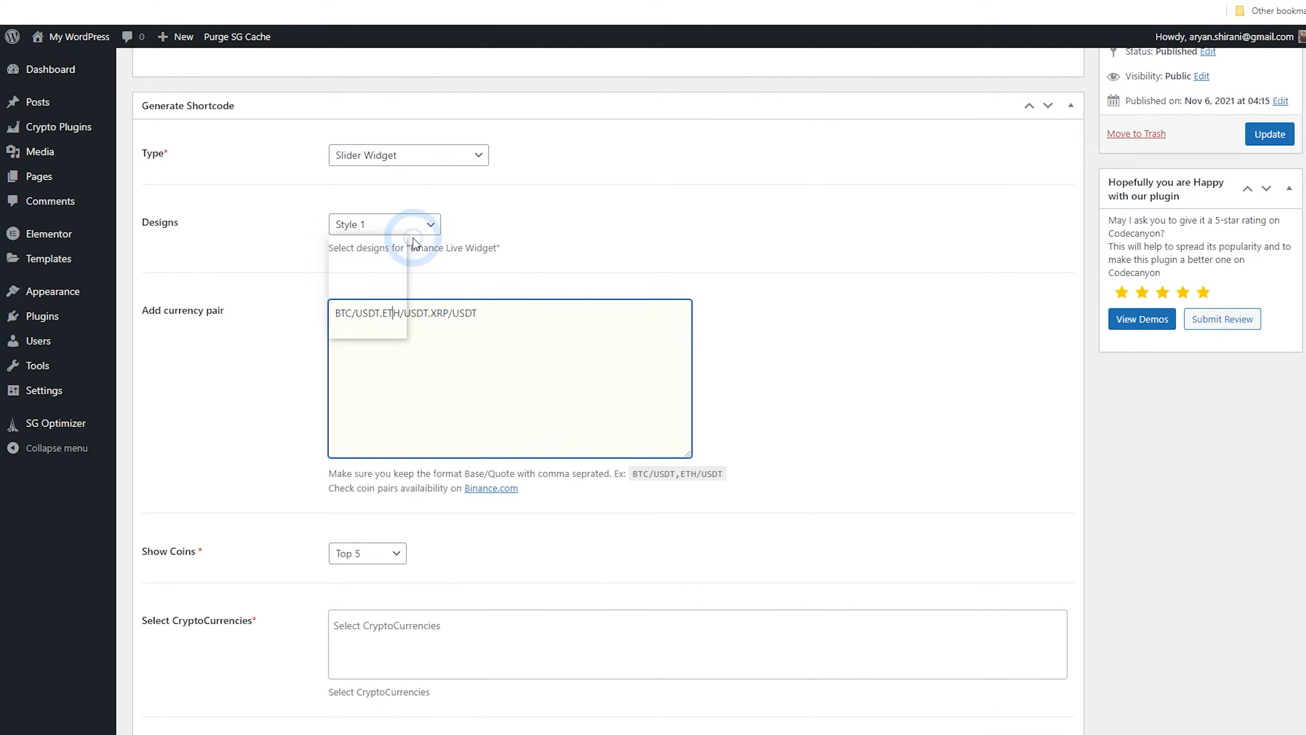
left_click(433, 247)
left_click(397, 228)
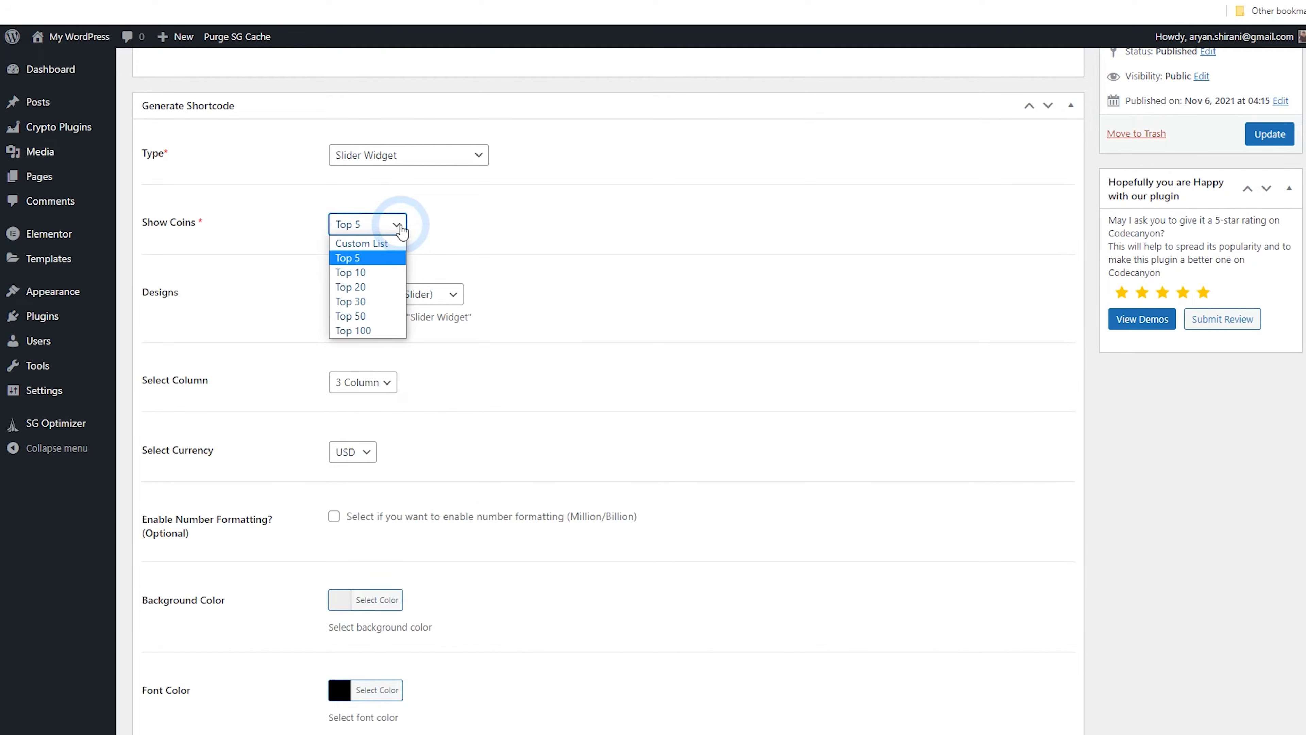
left_click(400, 226)
scroll(604, 426, "up", 6)
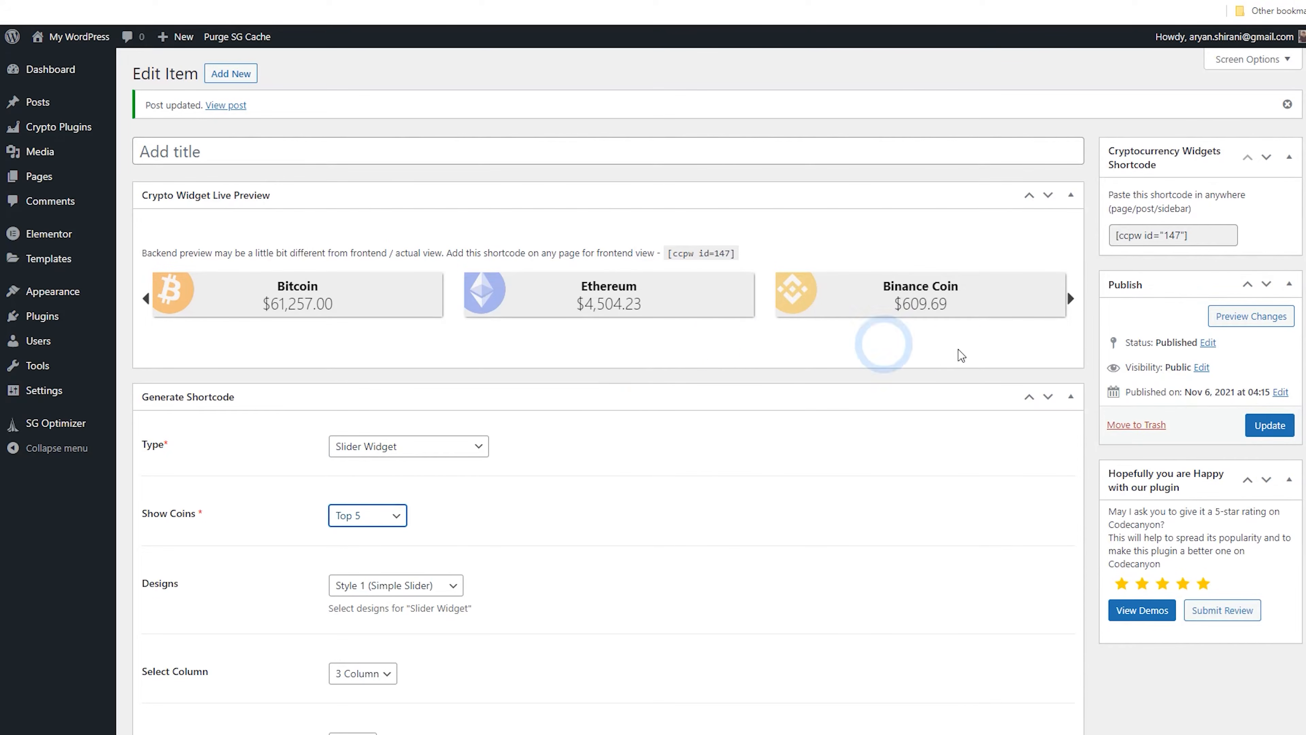
Step through the coins in the slider widget's live preview
left_click(1071, 299)
left_click(1071, 299)
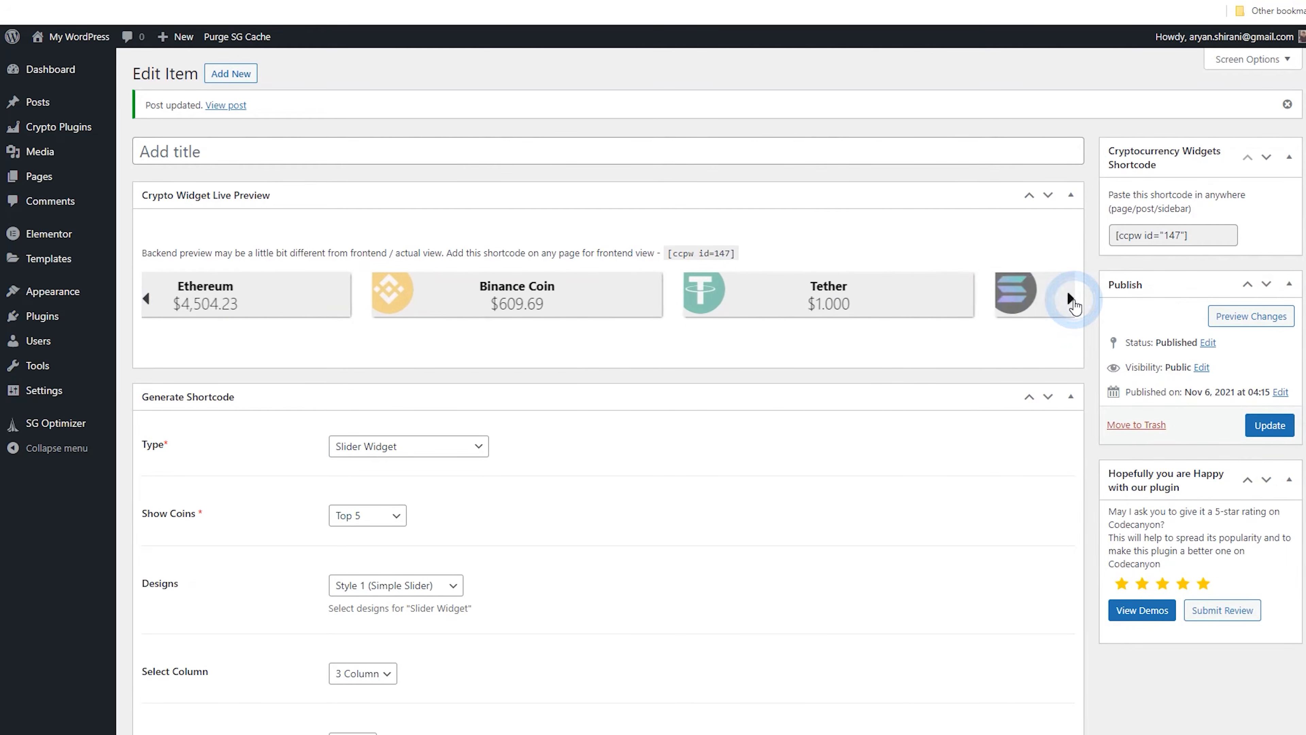
left_click(1071, 299)
left_click(1071, 299)
scroll(875, 350, "down", 3)
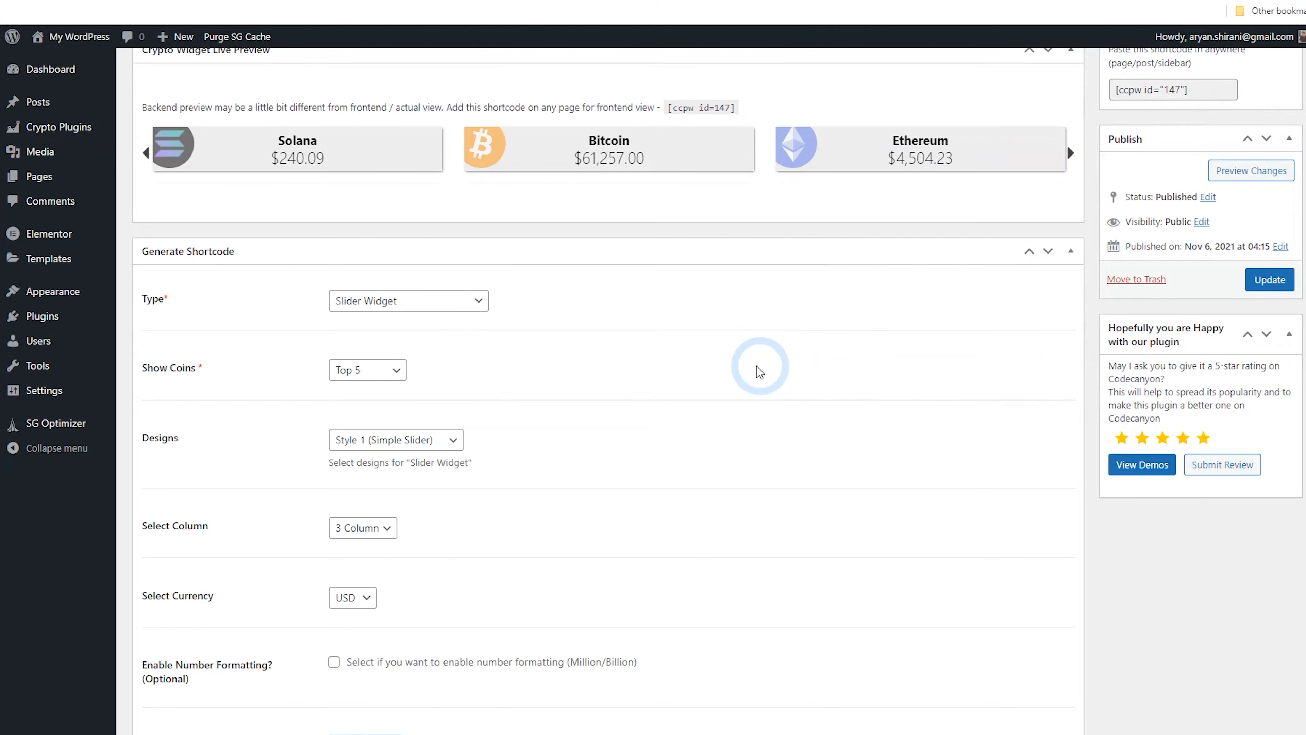
scroll(684, 375, "down", 3)
scroll(658, 391, "up", 6)
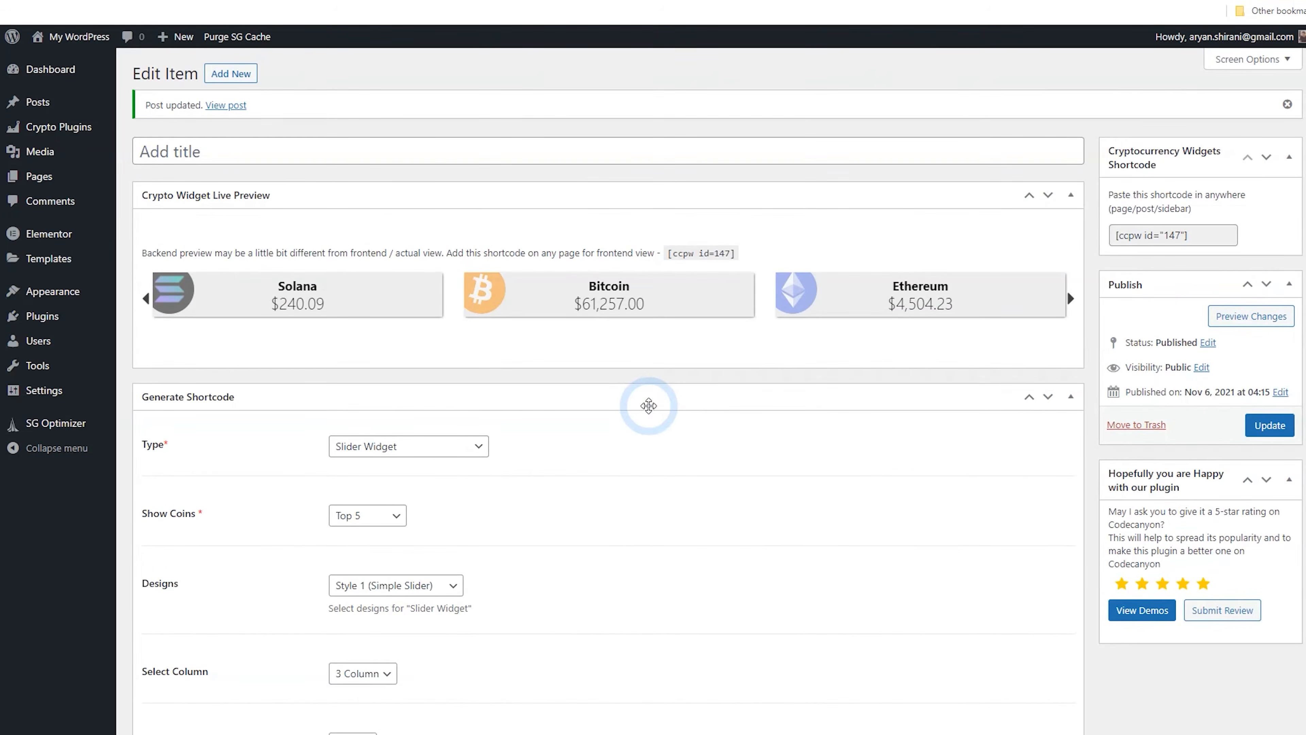
Copy the slider widget's shortcode [ccpw id="147"]
left_click(1226, 245)
right_click(1129, 243)
left_click(1146, 260)
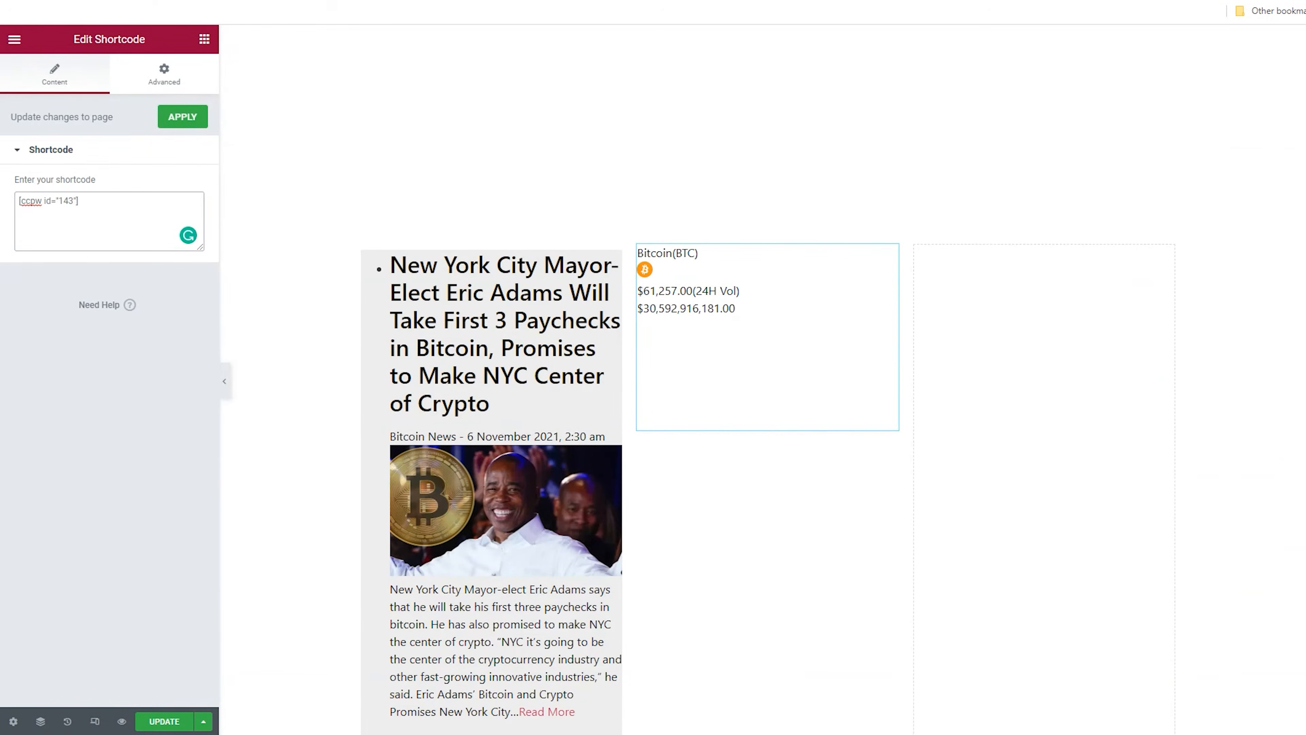
Add a new section above the footer columns containing a Shortcode widget with the slider shortcode pasted in
left_click(726, 368)
left_click(750, 229)
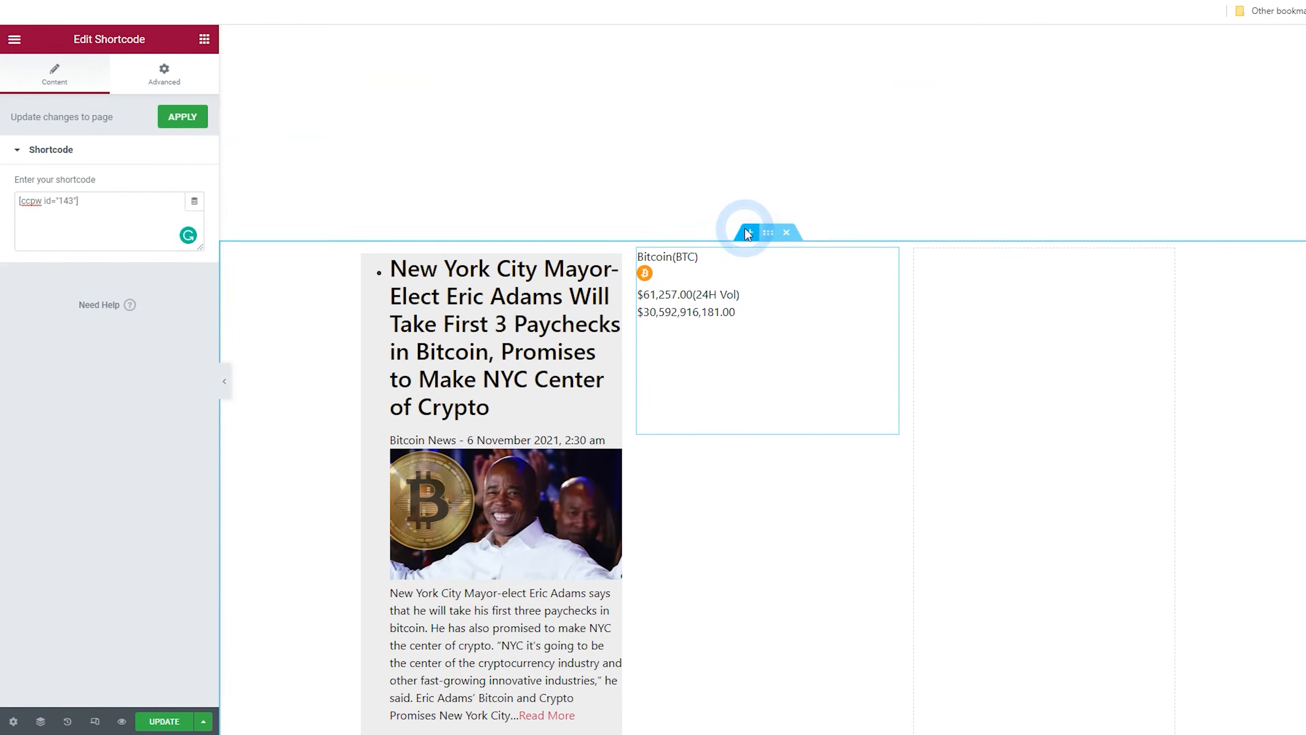
left_click(749, 303)
left_click(592, 338)
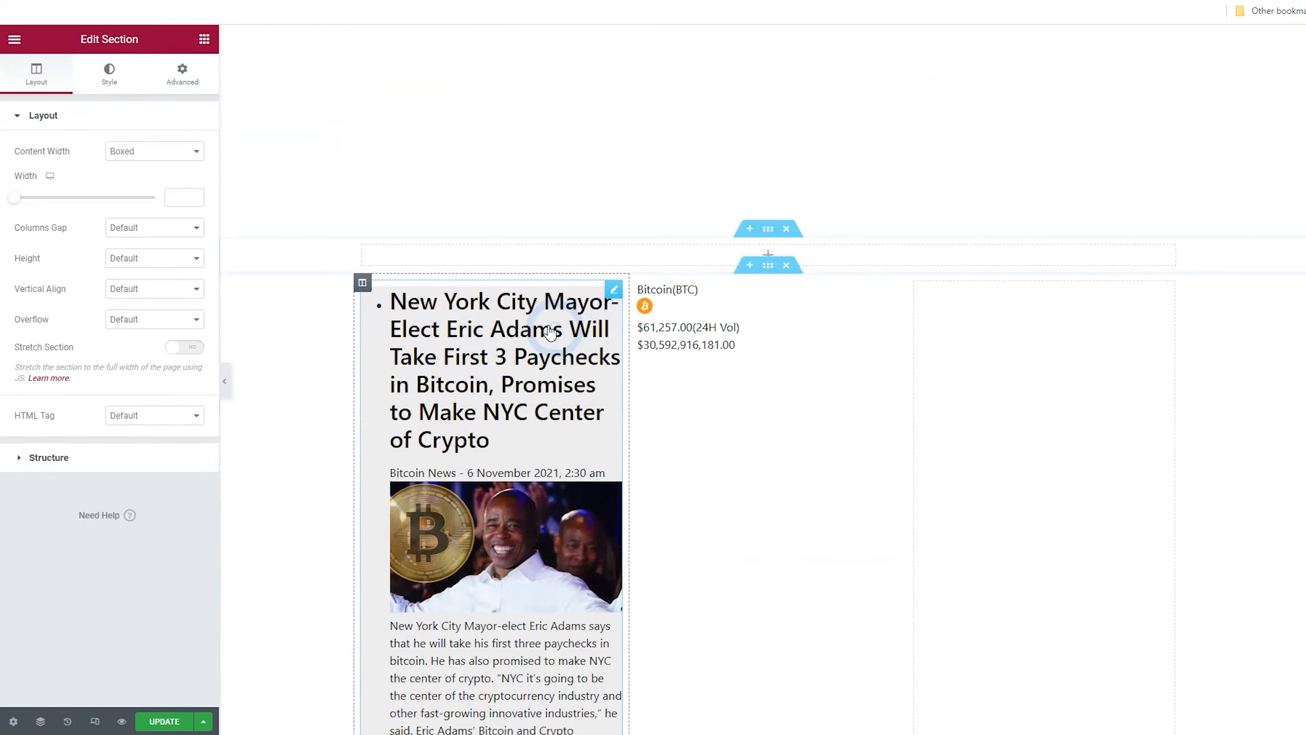
left_click(768, 233)
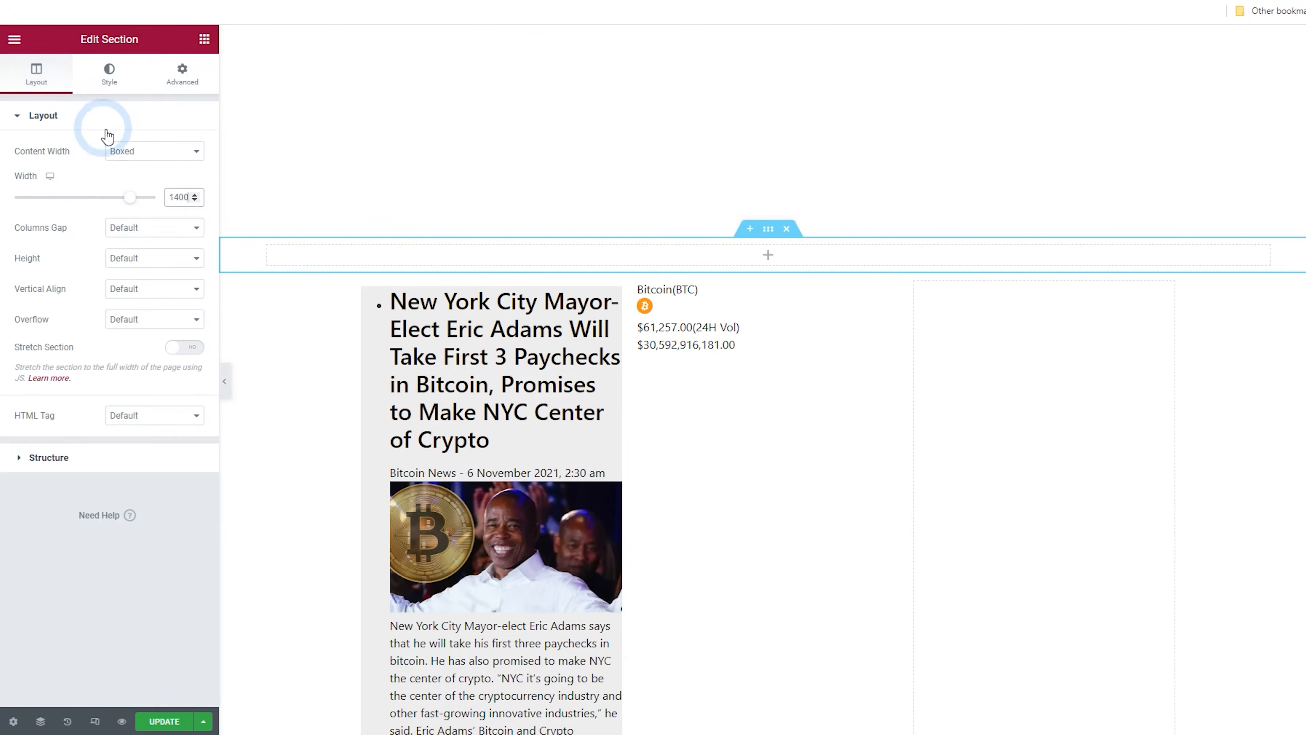
left_click(214, 51)
left_click(122, 96)
type("short")
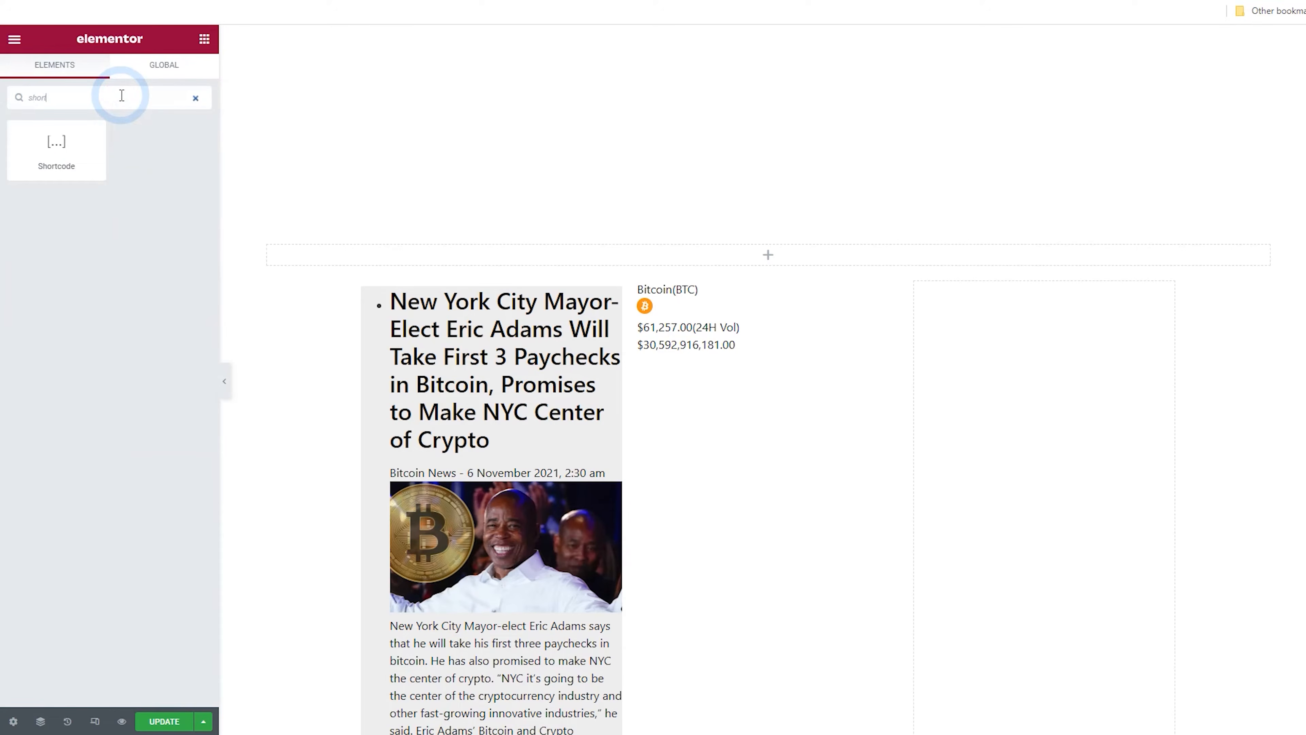
left_click_drag(87, 139, 536, 257)
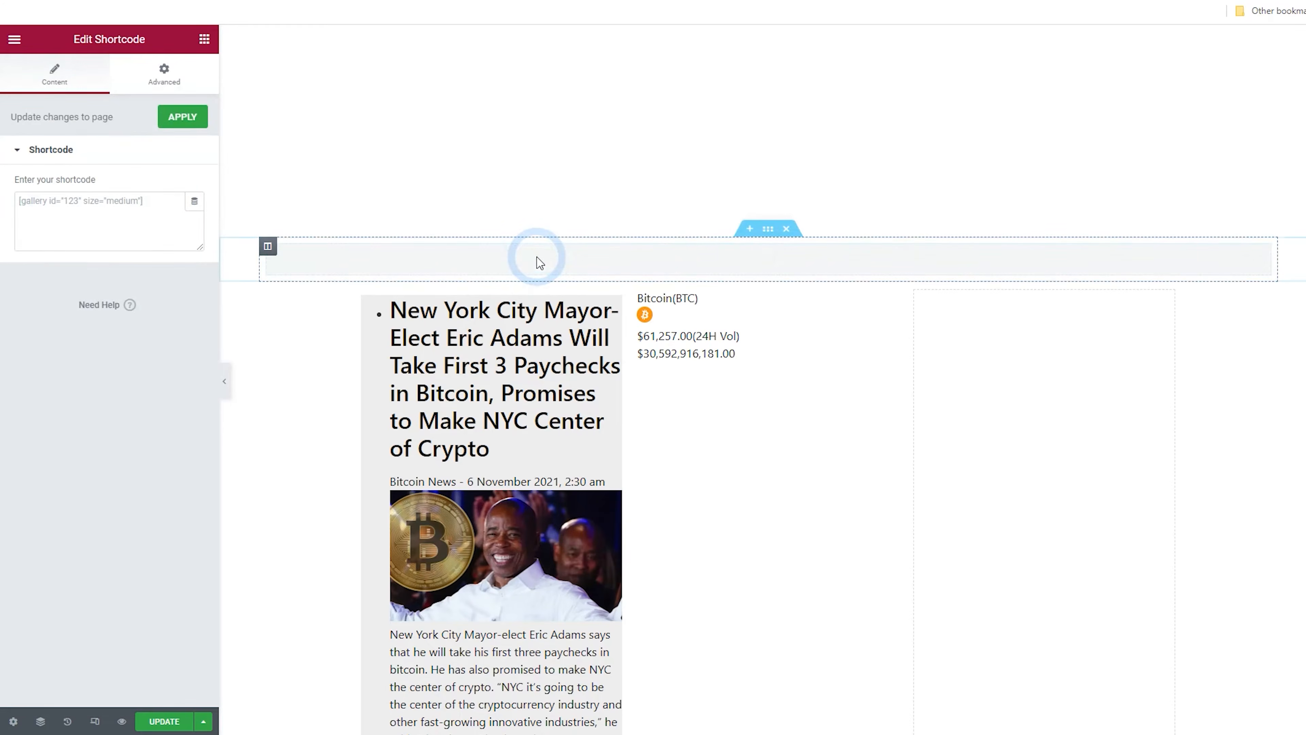
right_click(114, 204)
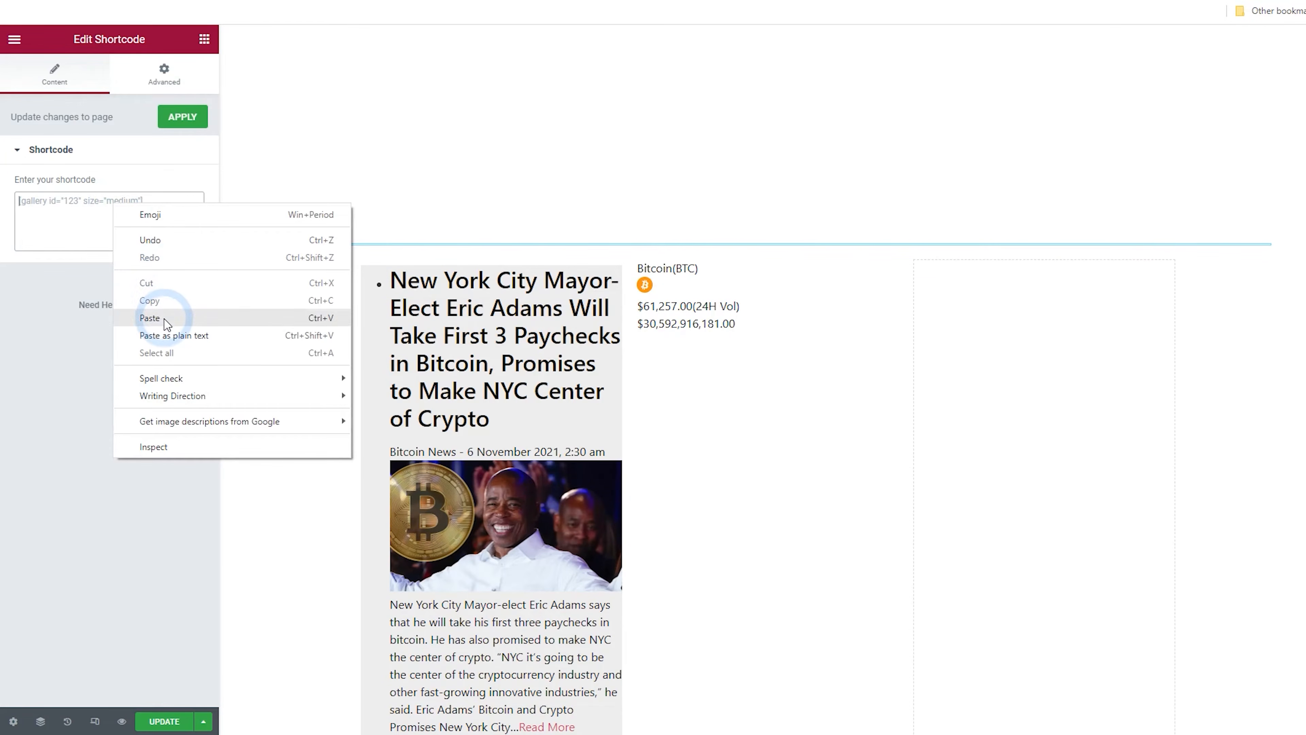
left_click(149, 318)
Back in the widget editor, title the slider widget Slider and update it
left_click(308, 219)
scroll(321, 199, "down", 13)
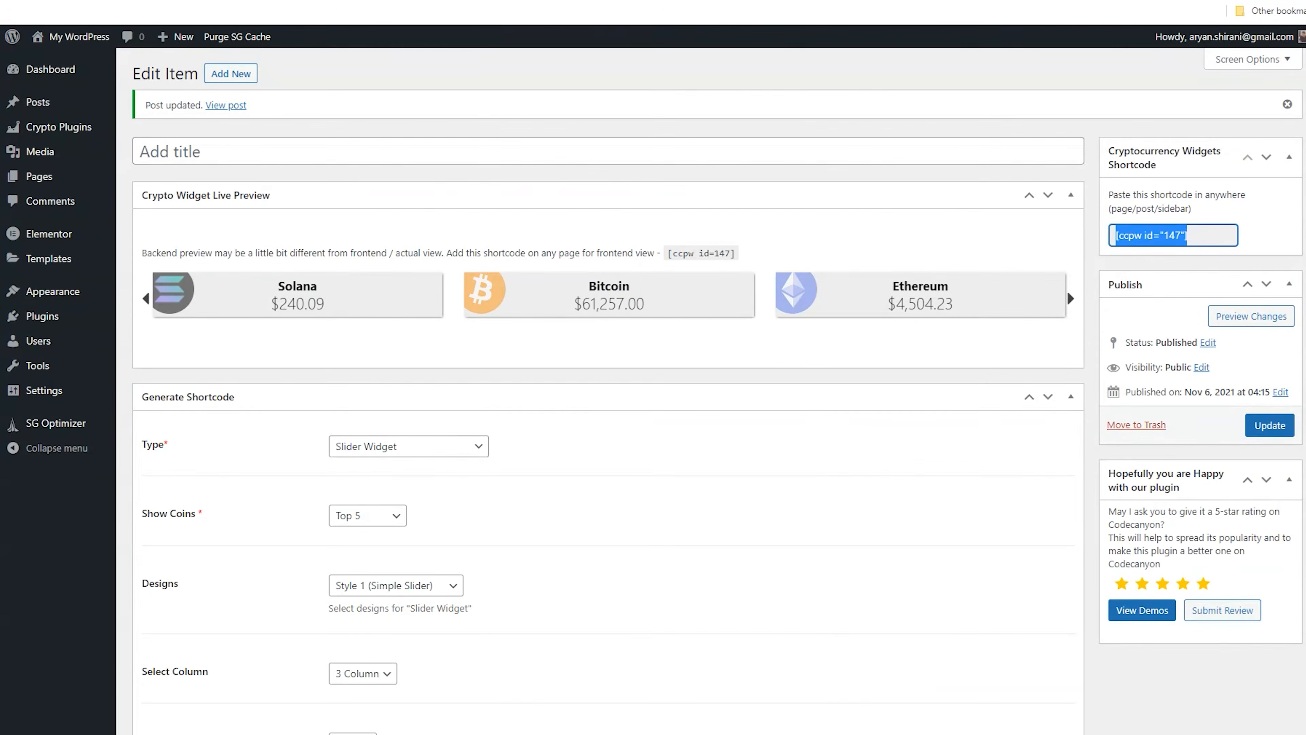
left_click(197, 146)
type("Slider")
left_click(1271, 425)
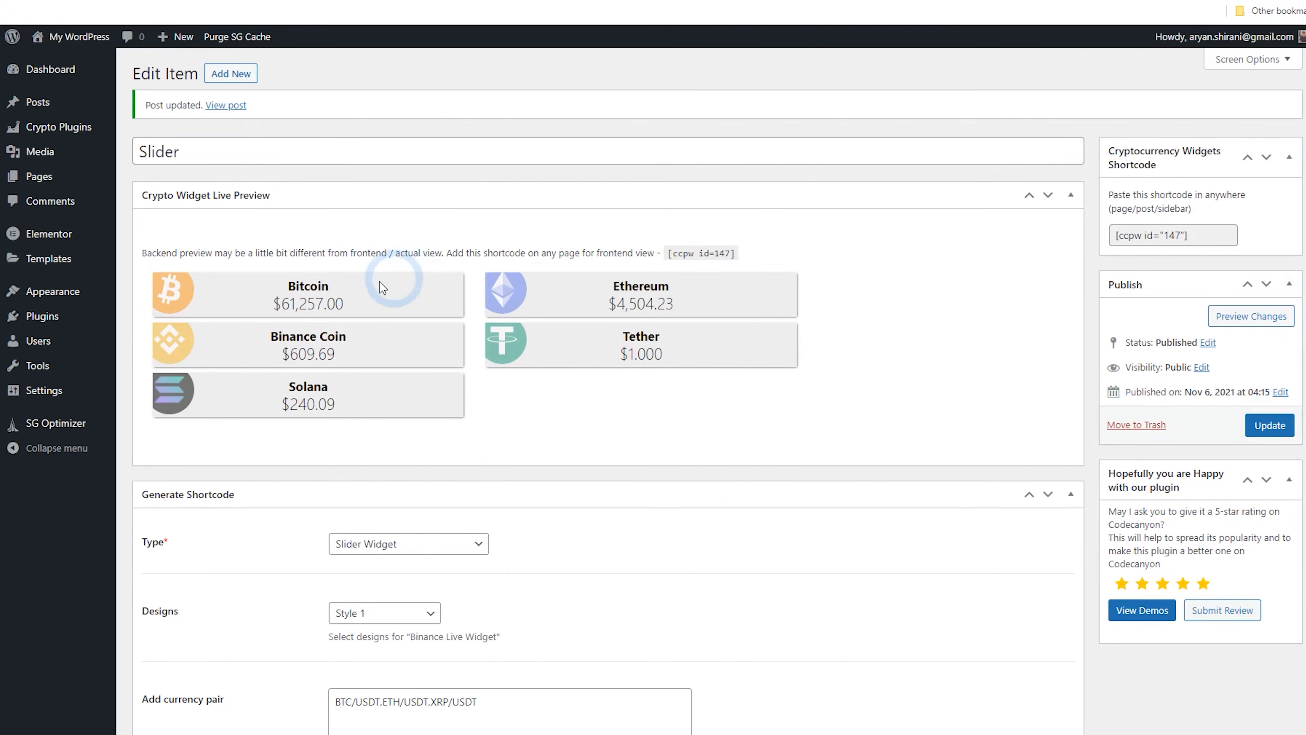
Start a new Price Card widget with Show Coins set to Custom List and only Ethereum selected
left_click(231, 73)
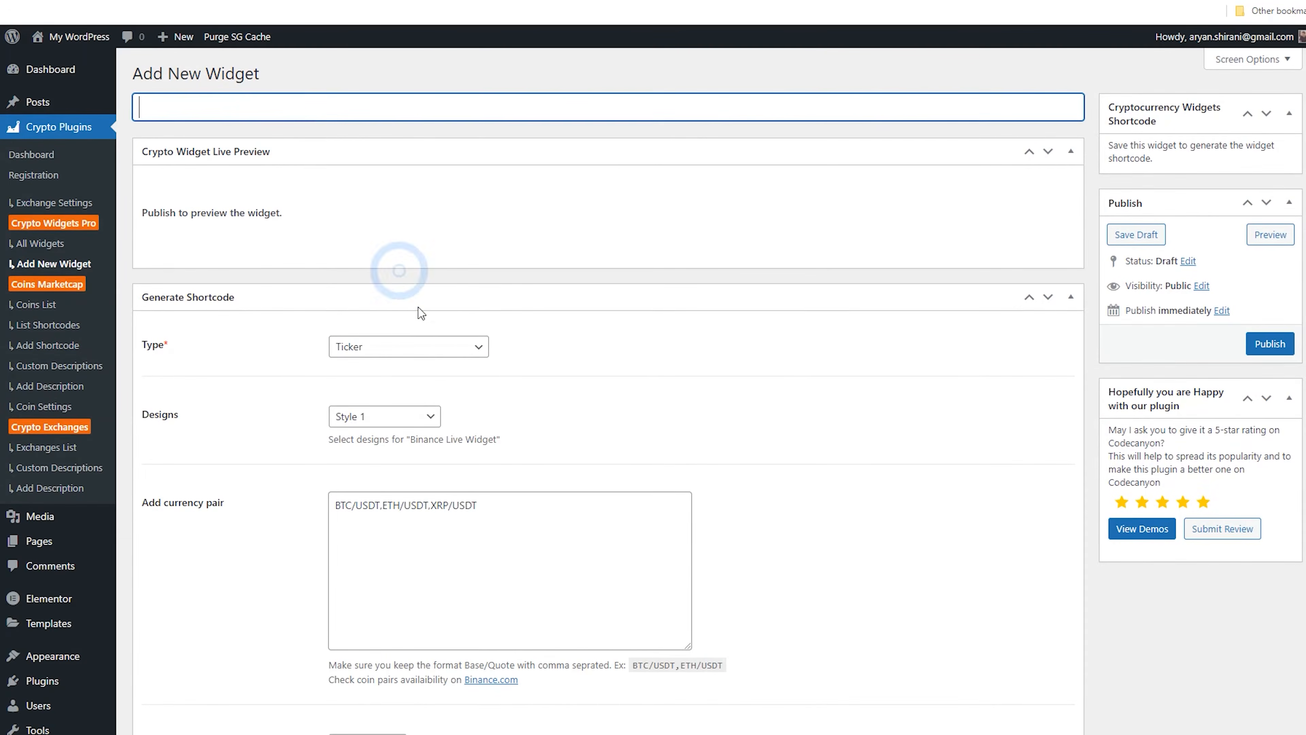
scroll(416, 288, "down", 3)
left_click(409, 203)
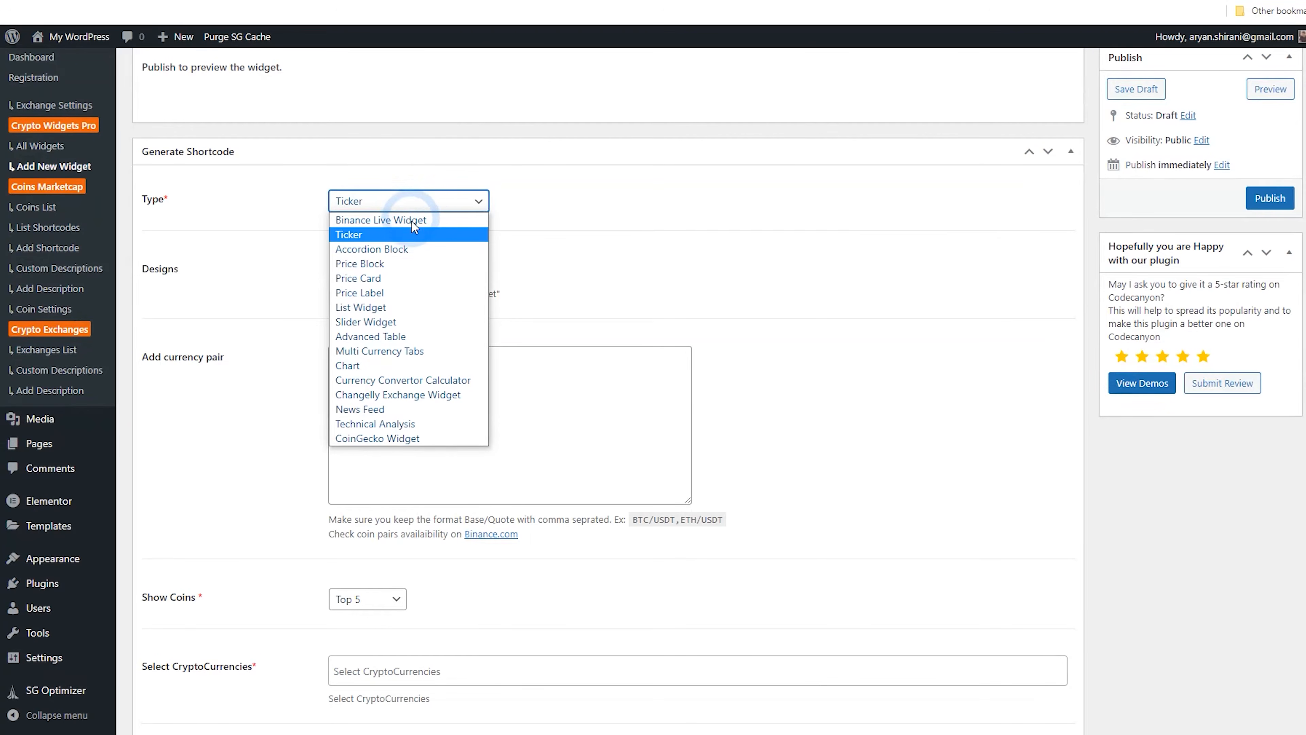
left_click(416, 237)
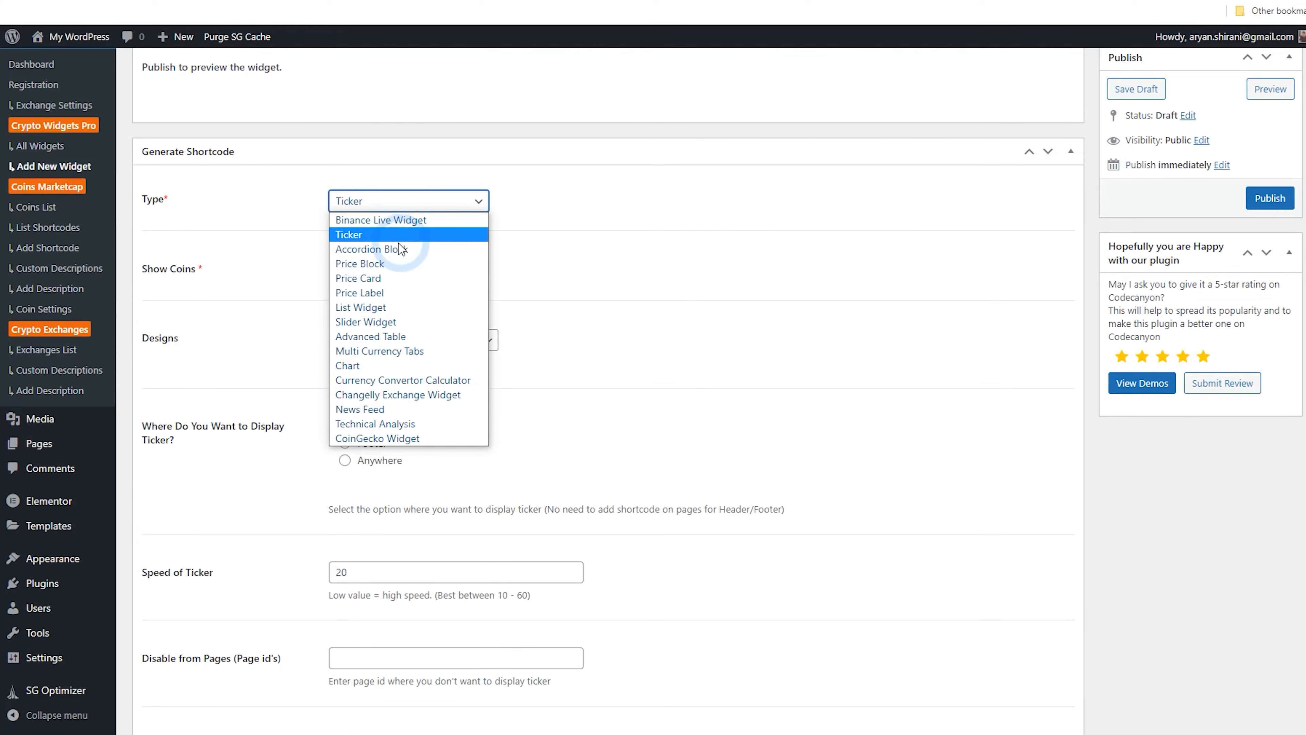
left_click(384, 278)
scroll(518, 308, "up", 3)
left_click(360, 420)
left_click(387, 435)
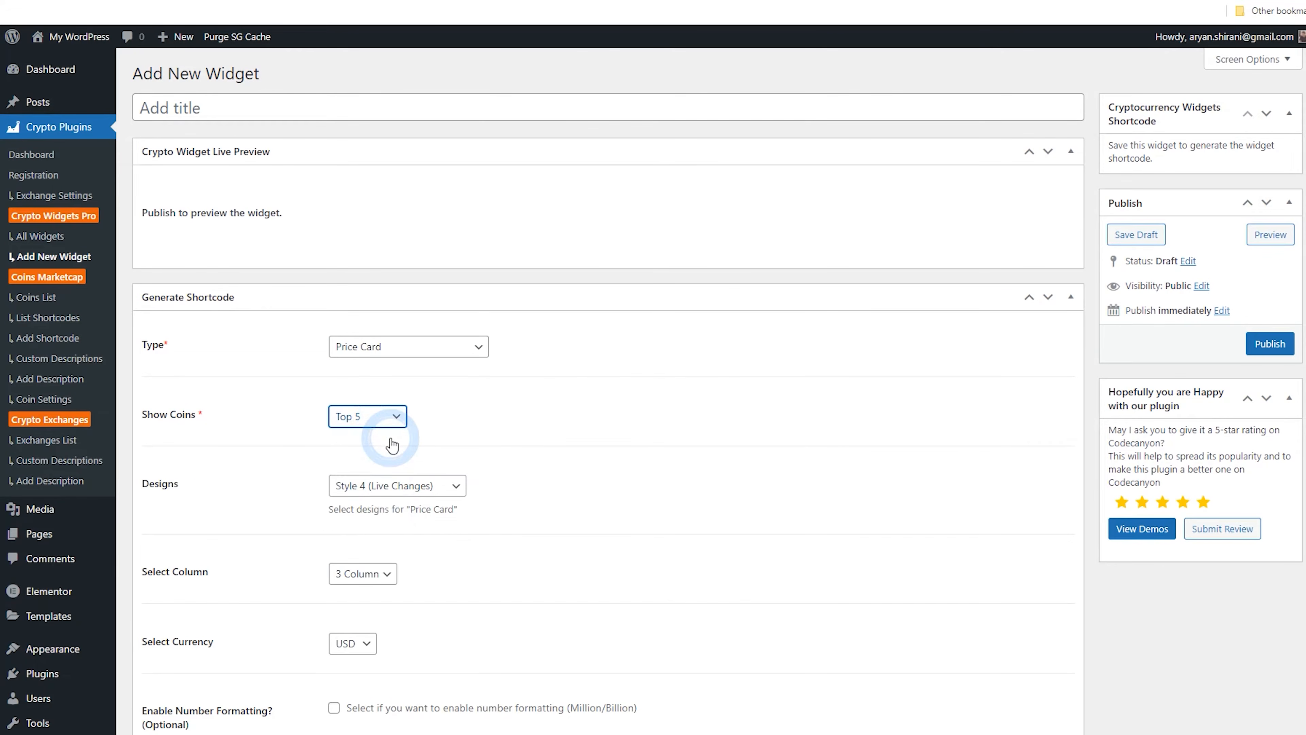
left_click(387, 485)
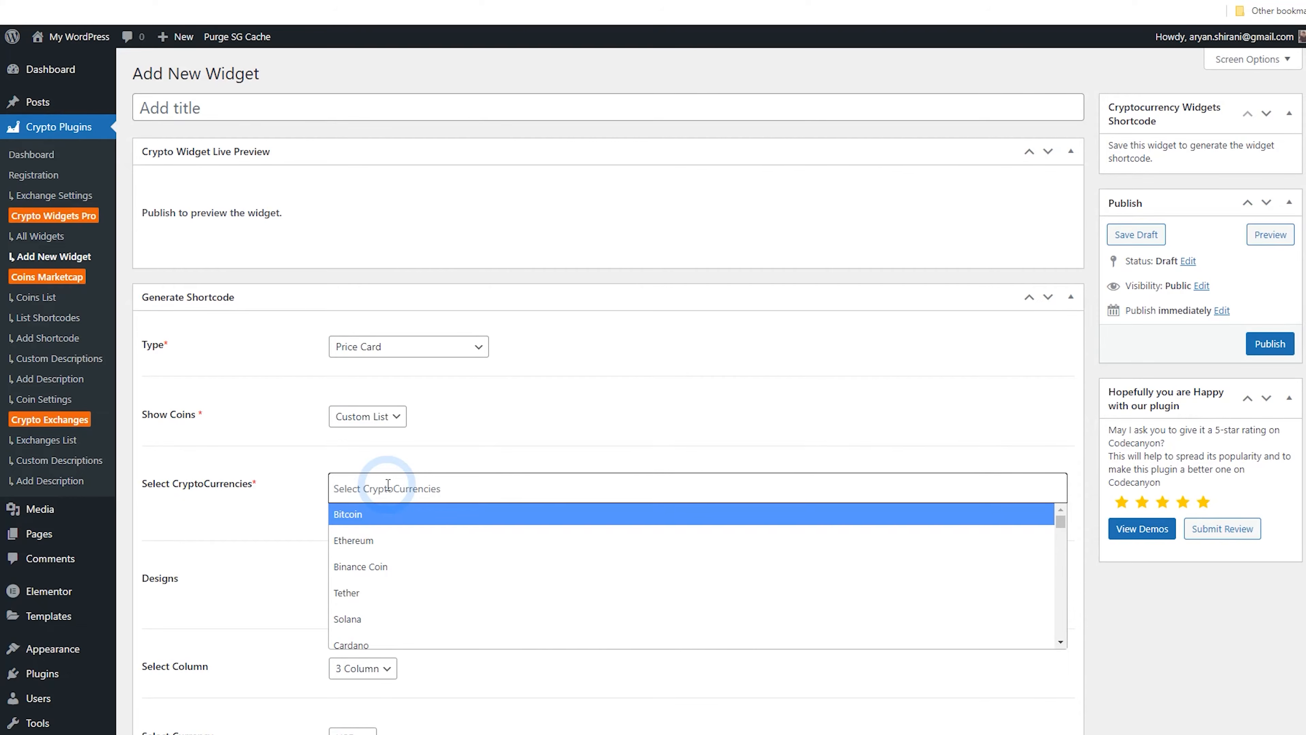
left_click(395, 513)
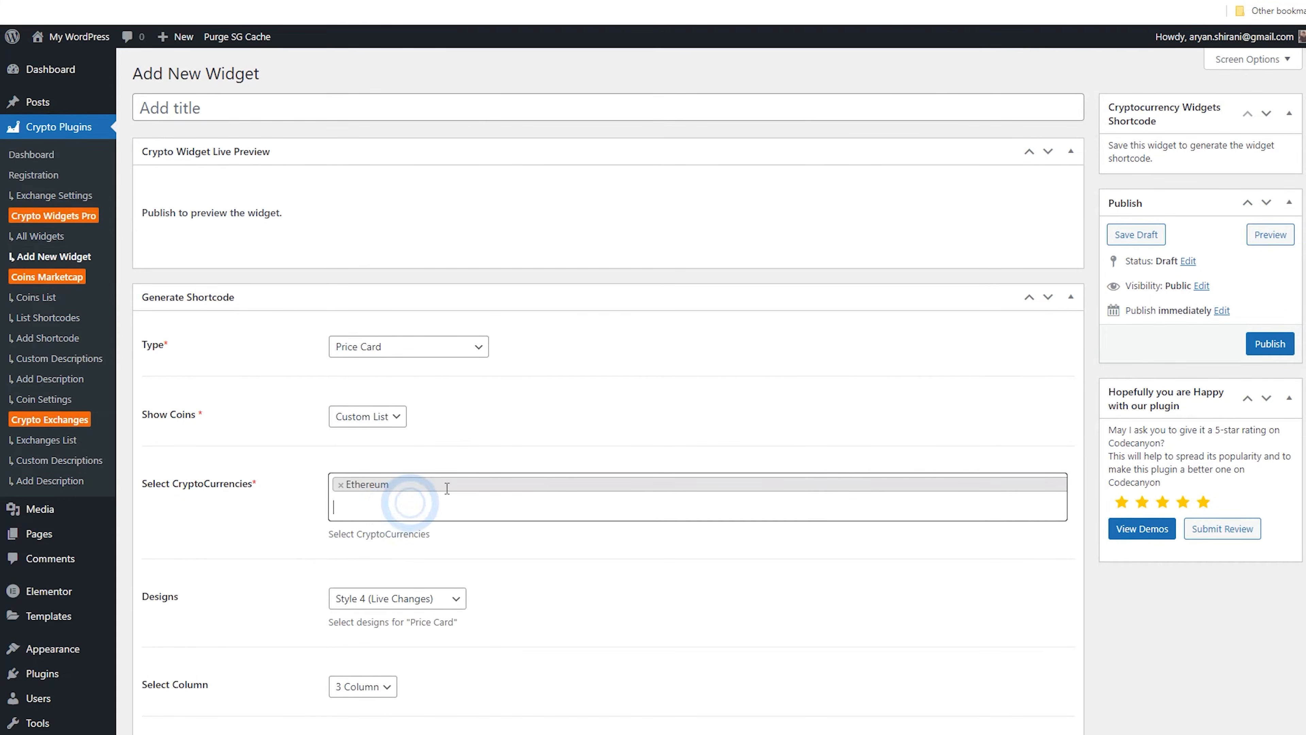
Title the new widget Ethereum and publish it
left_click(202, 107)
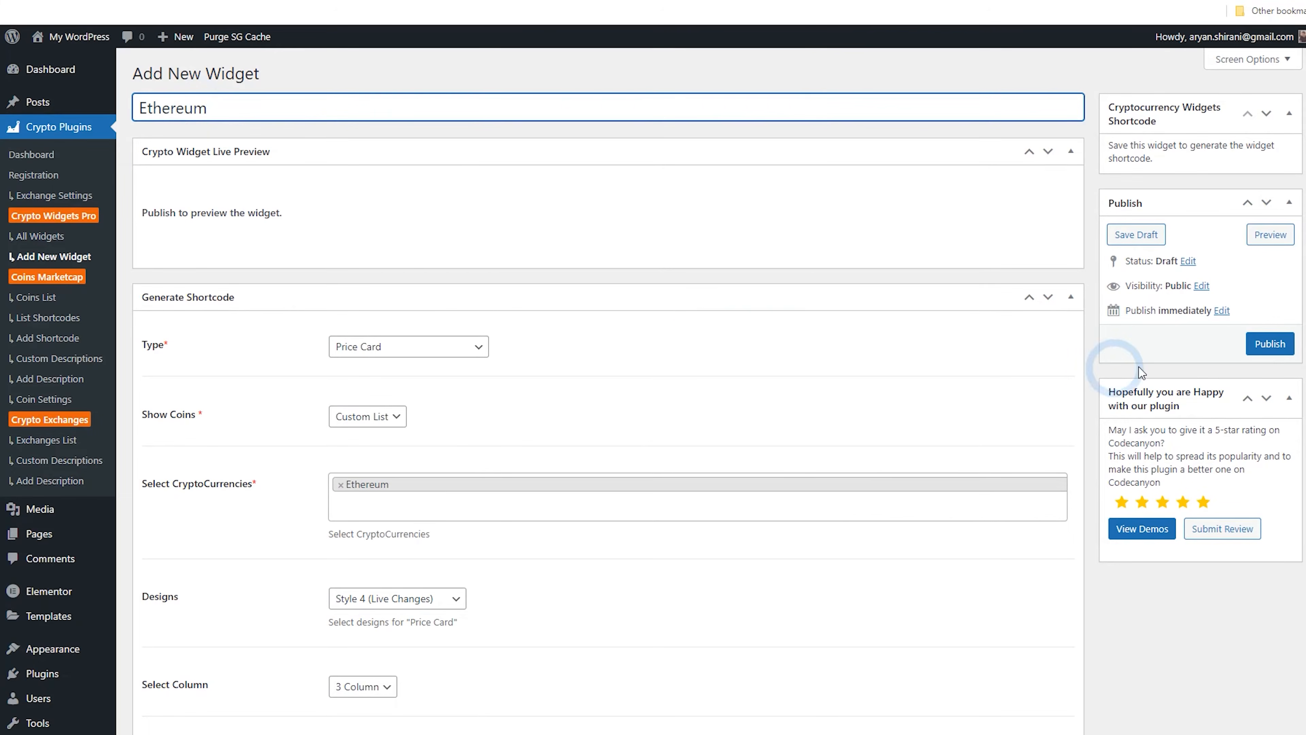
left_click(1265, 344)
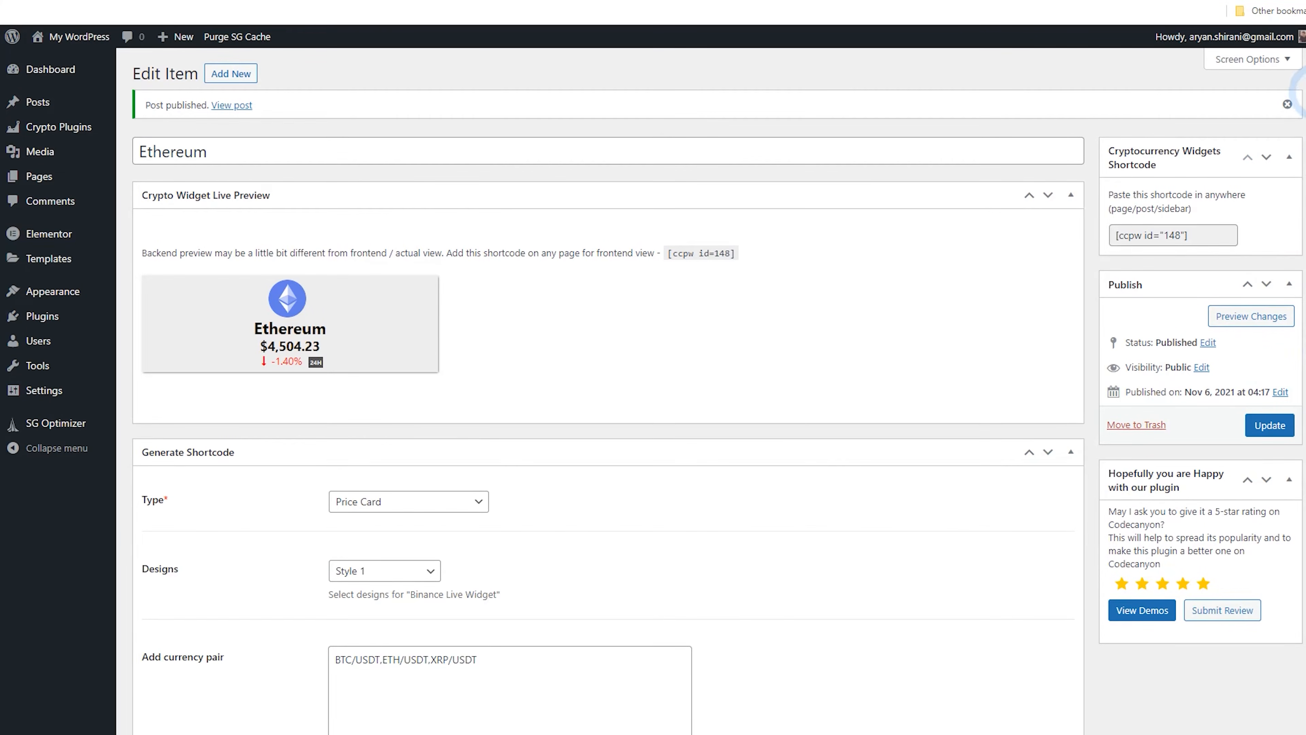
Inspect the widget's background colour picker and update the widget
scroll(1295, 291, "down", 20)
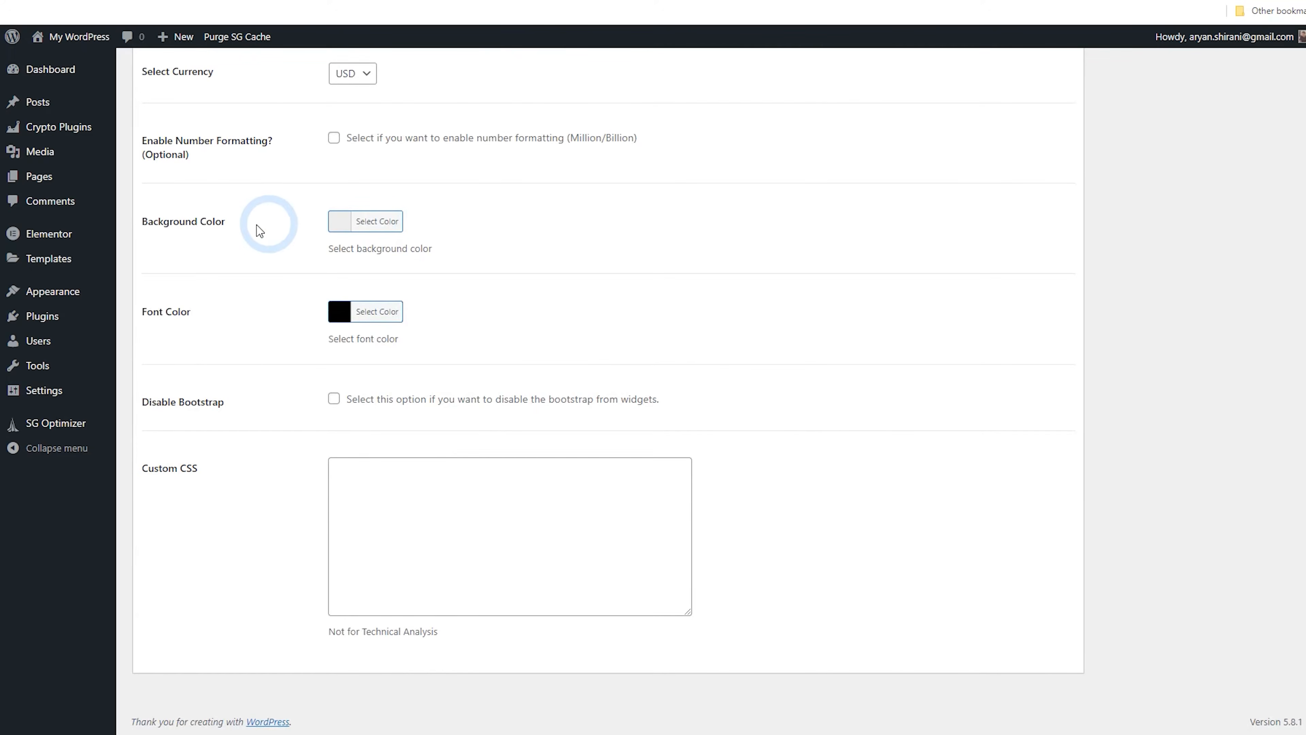
left_click(343, 222)
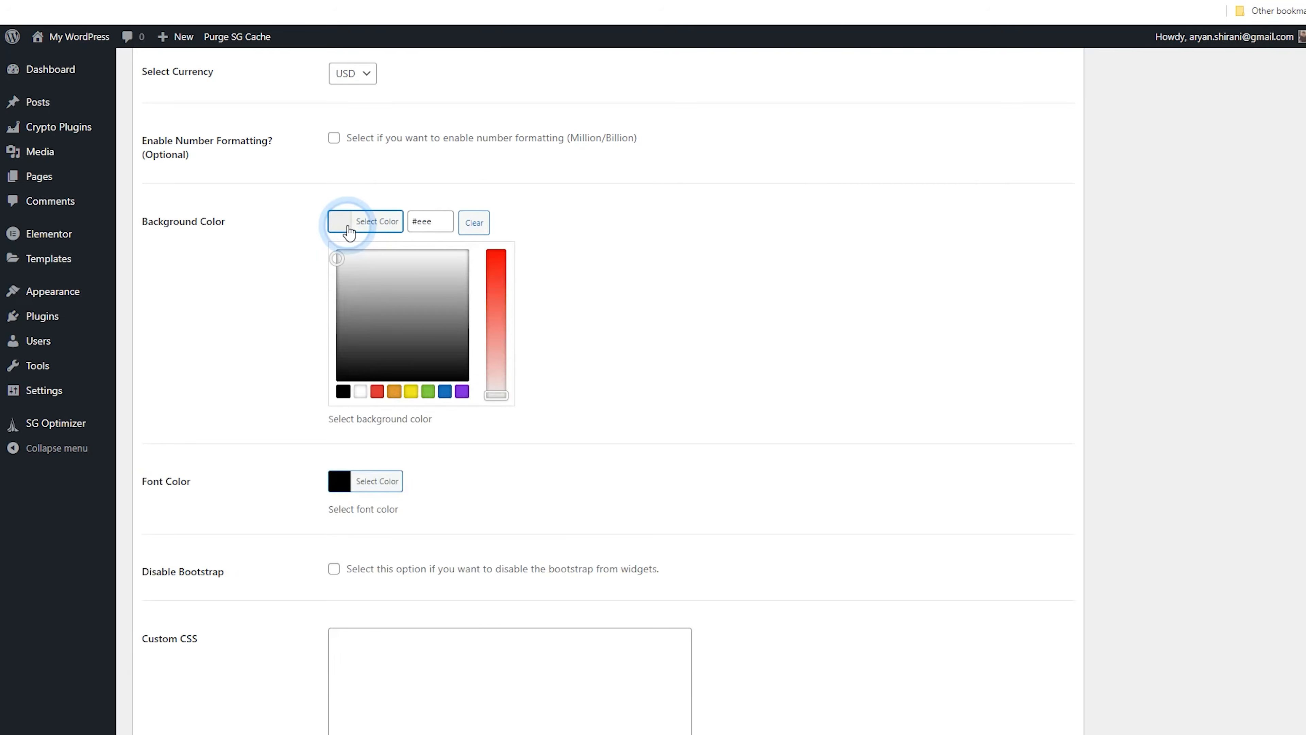
left_click(312, 233)
scroll(683, 269, "up", 20)
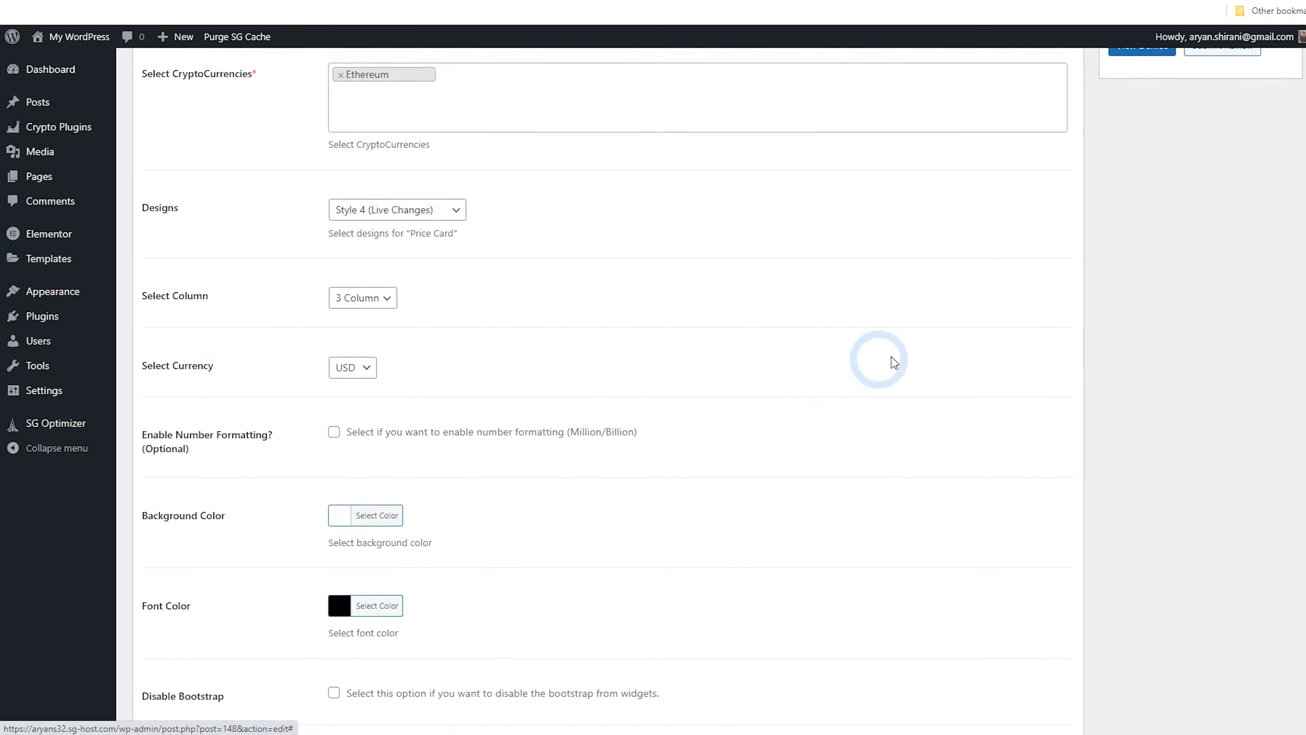
left_click(1269, 426)
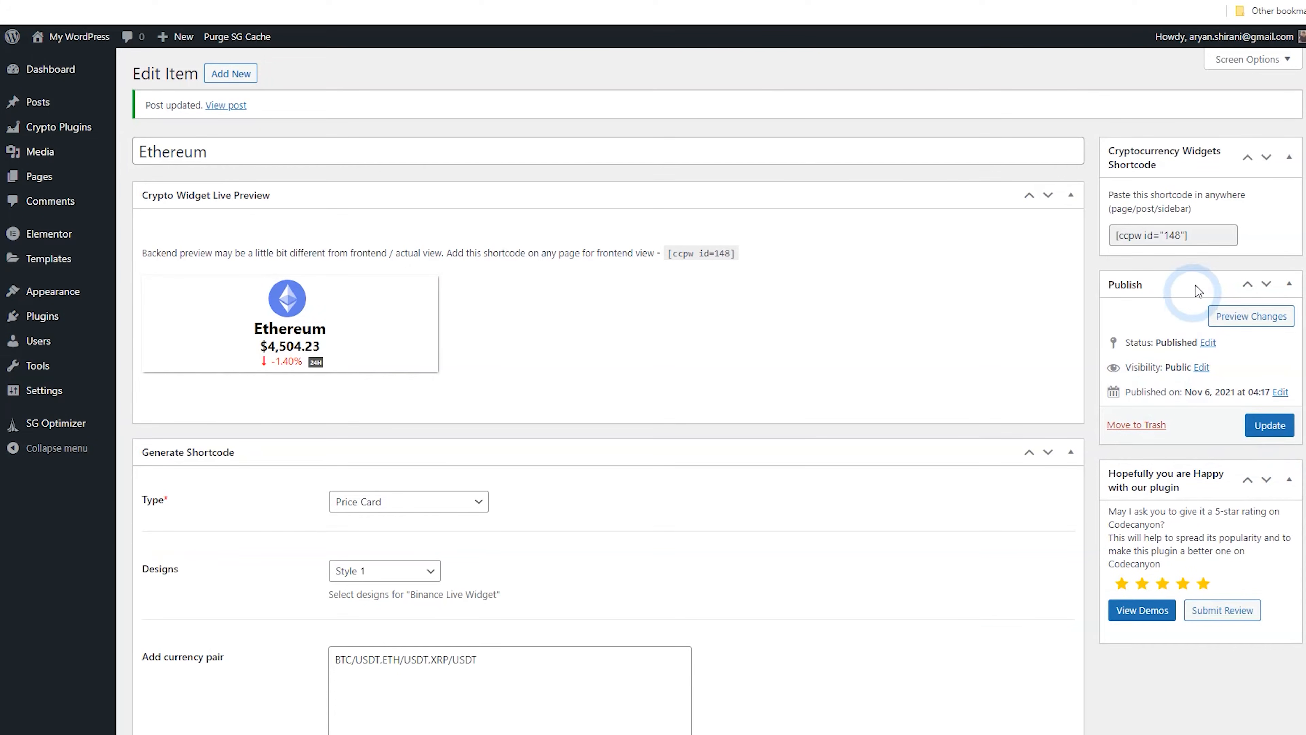
Copy the Ethereum widget's shortcode [ccpw id="148"]
left_click(1196, 235)
right_click(1157, 238)
left_click(1160, 250)
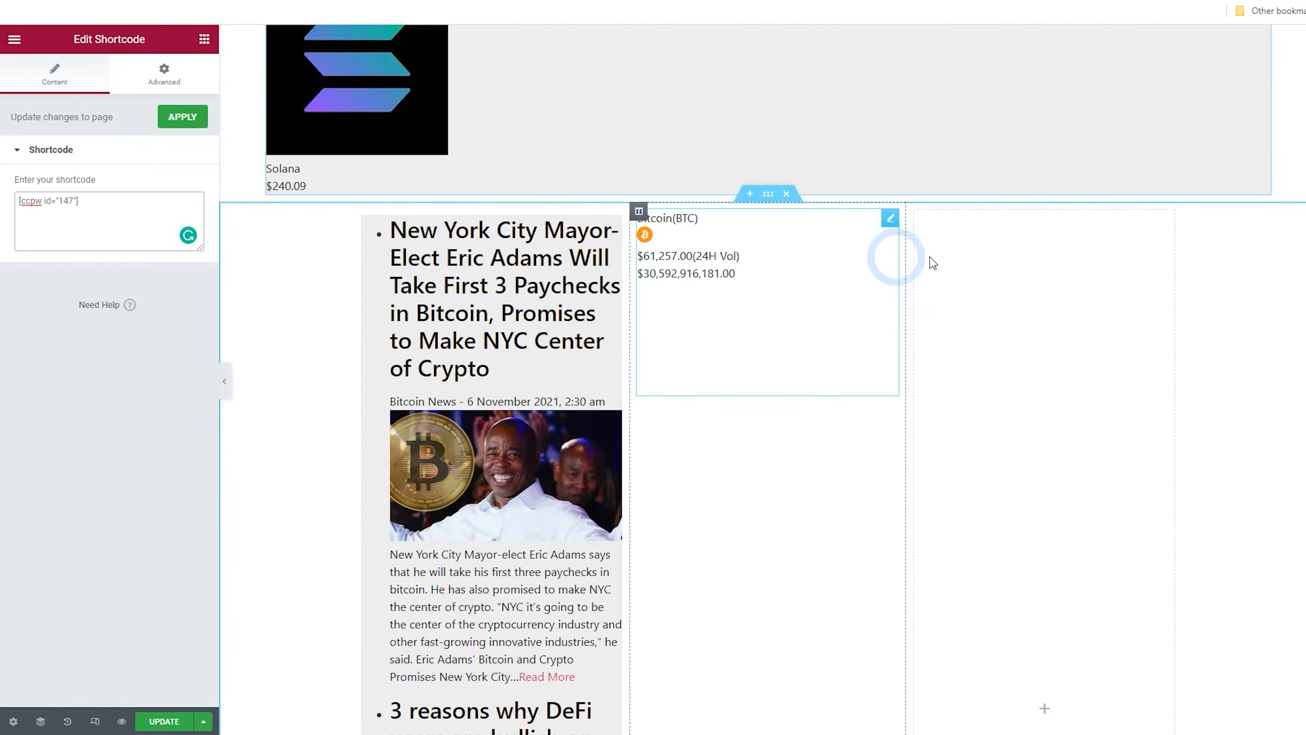
Add a Shortcode widget to the third footer column and paste the Ethereum price card shortcode into it
left_click(204, 41)
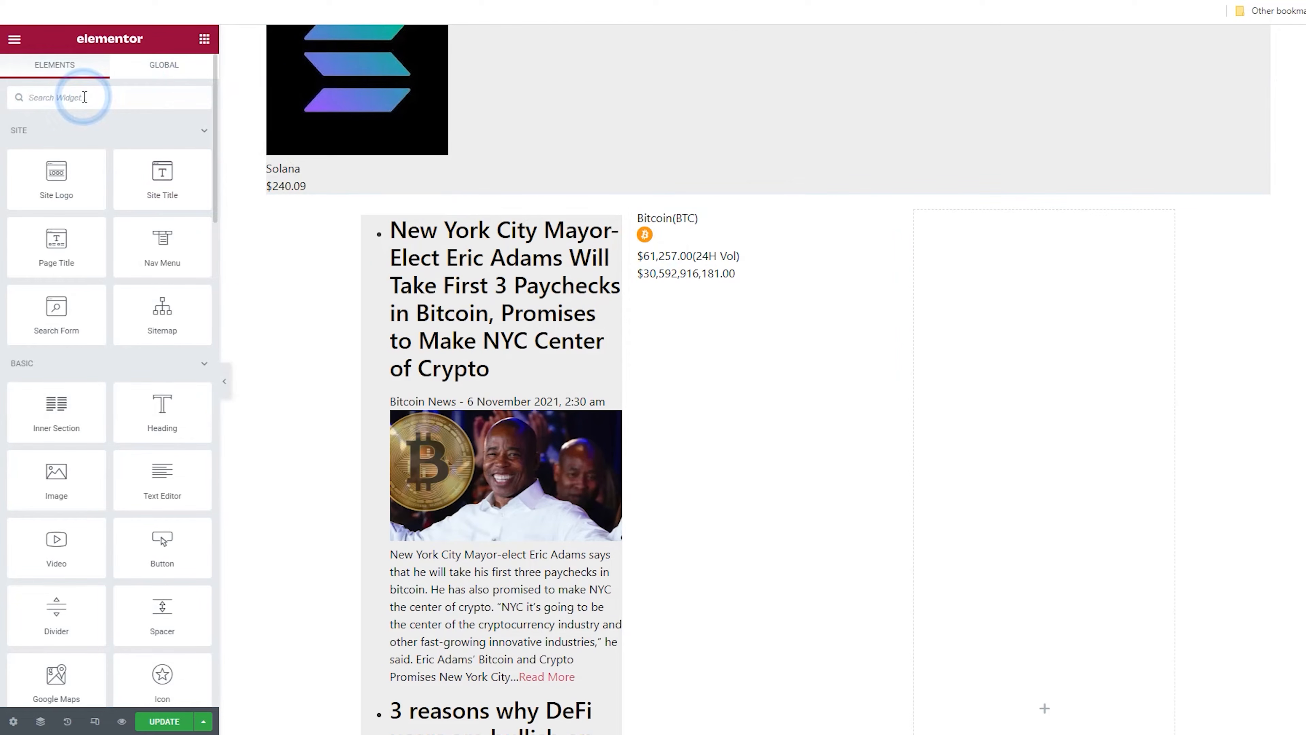
type("sho")
left_click_drag(57, 146, 967, 320)
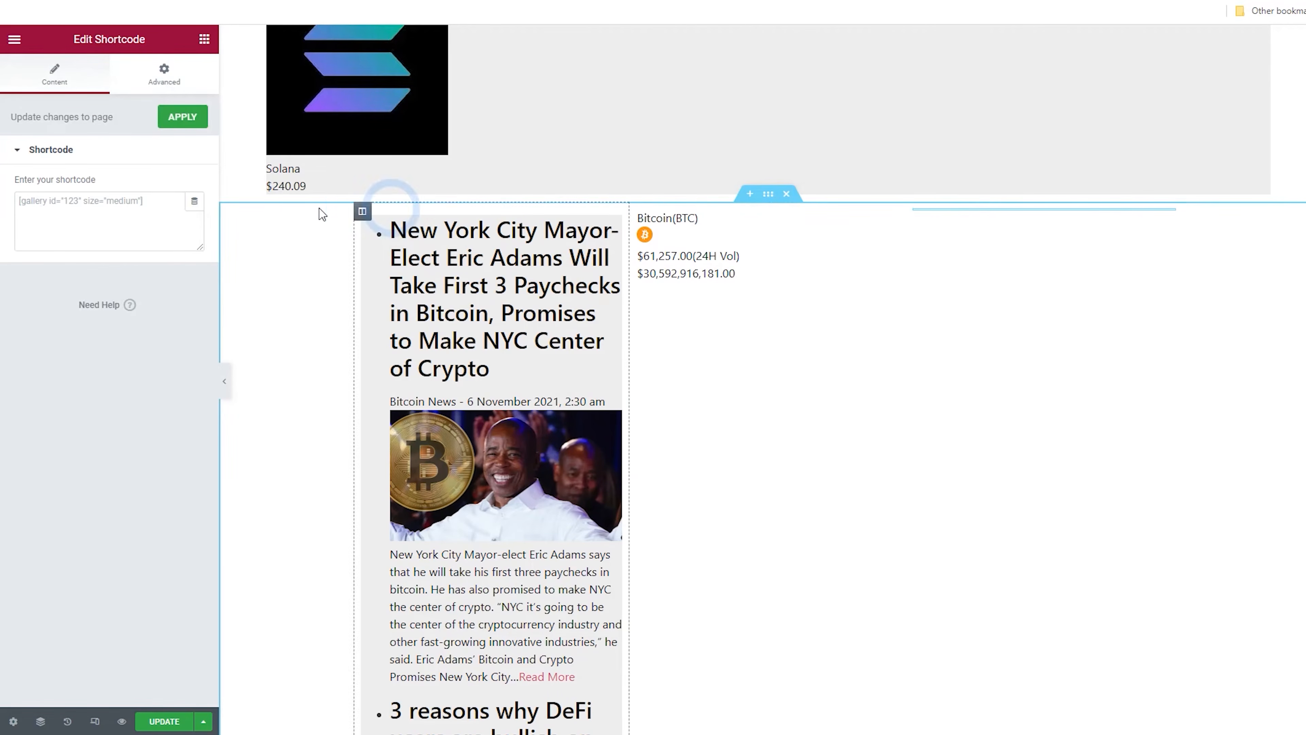
right_click(131, 210)
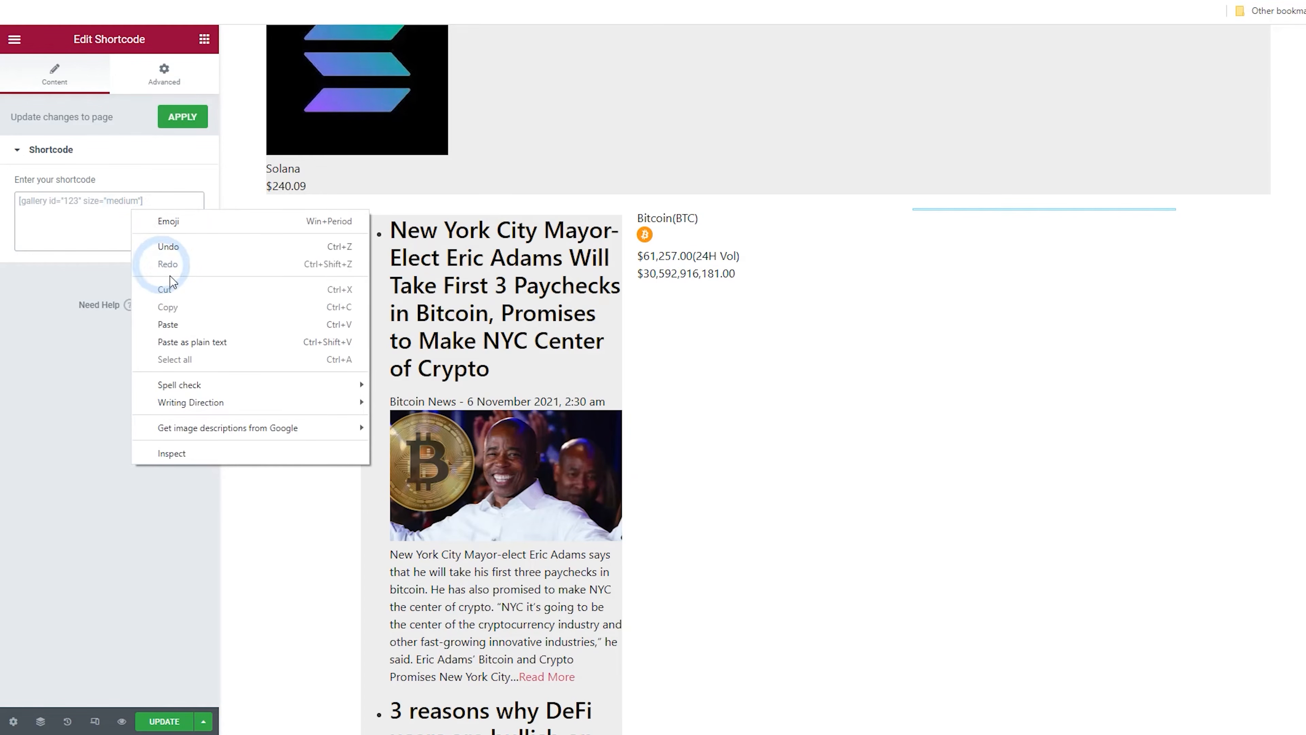
left_click(174, 323)
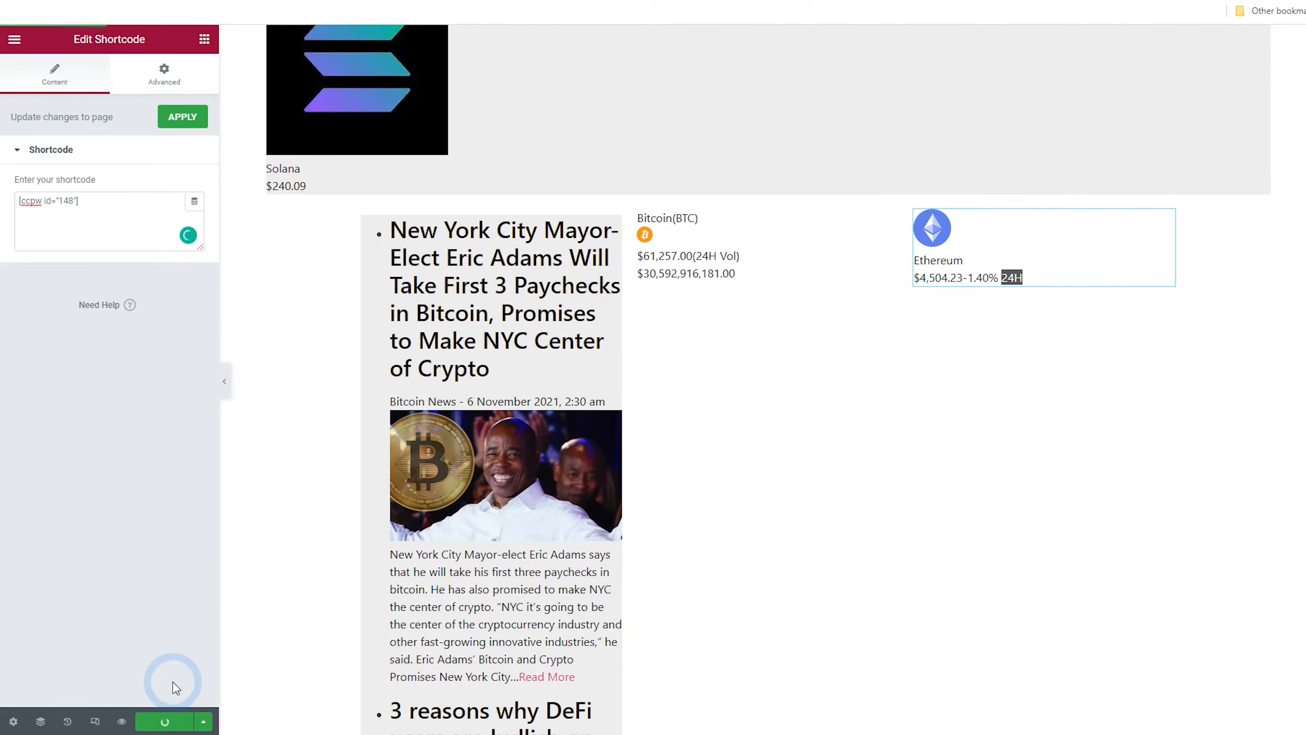
View the live page and examine the footer with the new slider and price card widgets
scroll(338, 490, "up", 15)
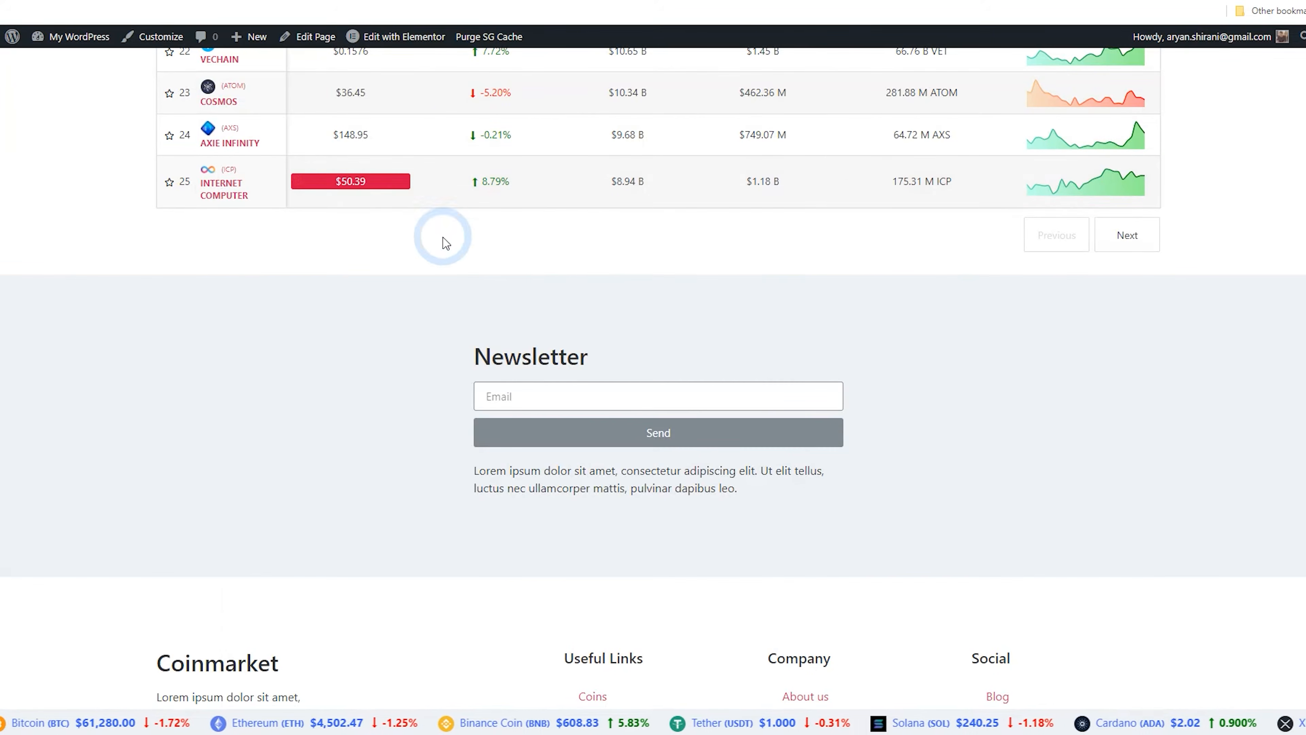
scroll(304, 271, "down", 3)
left_click(74, 35)
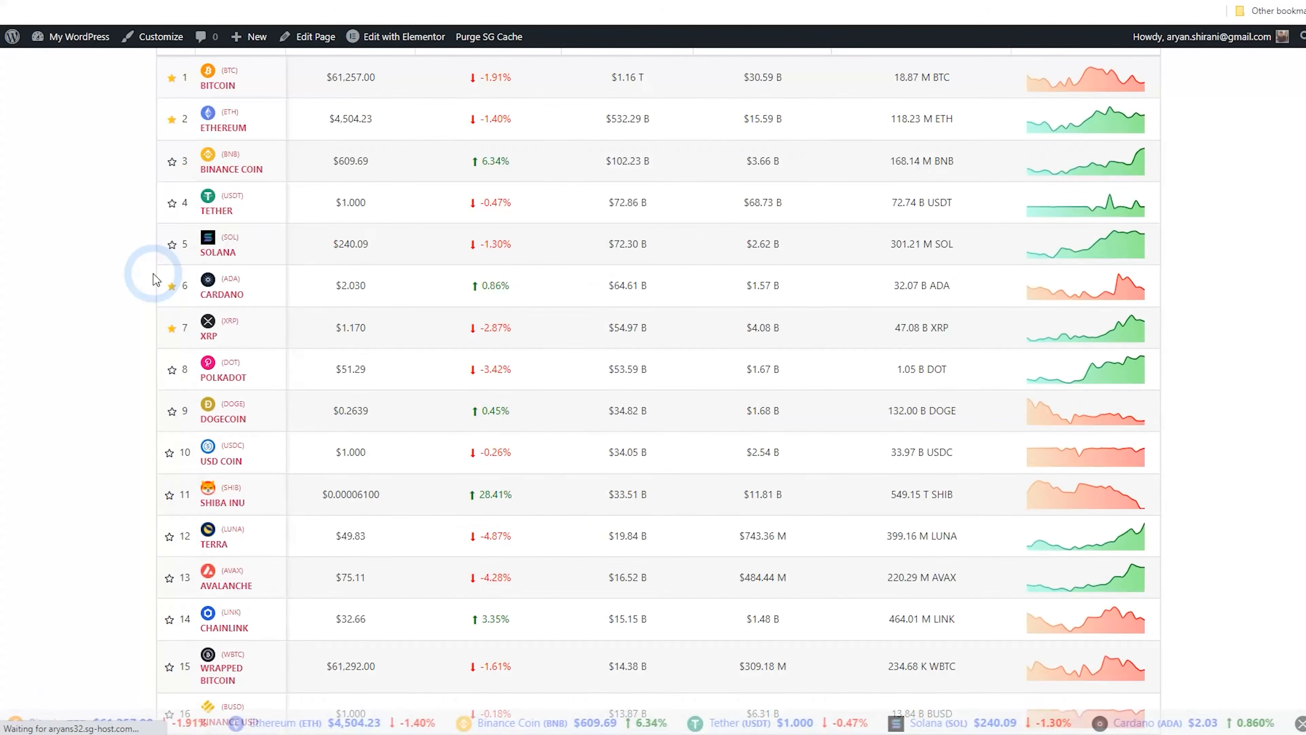
scroll(154, 278, "down", 15)
scroll(108, 273, "down", 7)
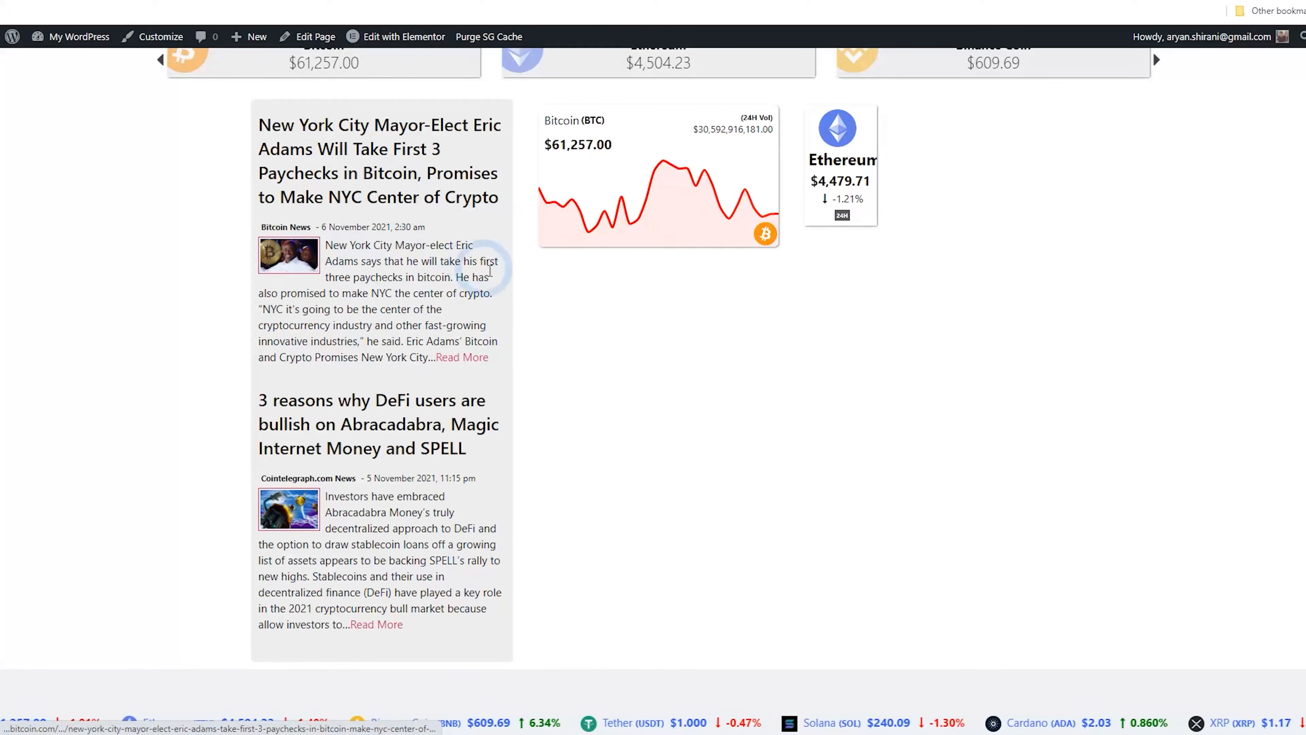
Examine the footer's news feed, chart and price card layout on the live page
scroll(917, 276, "up", 3)
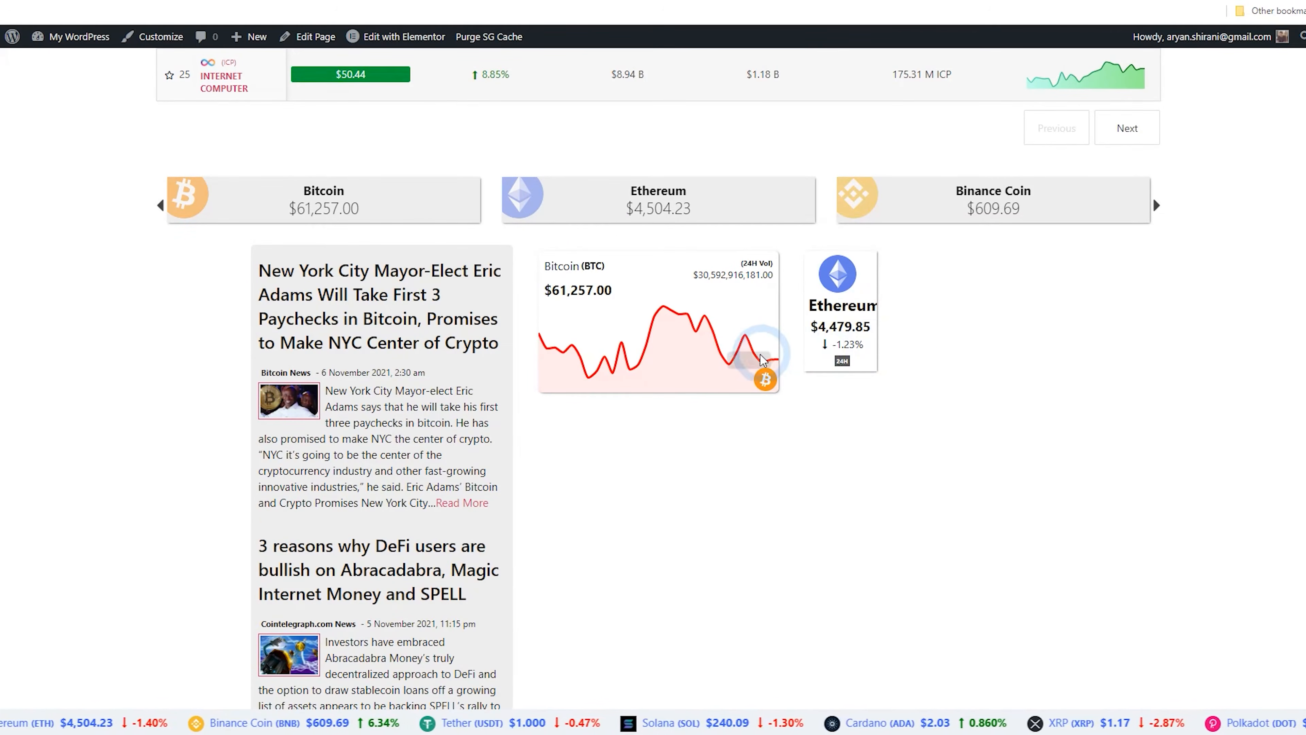
scroll(461, 375, "up", 3)
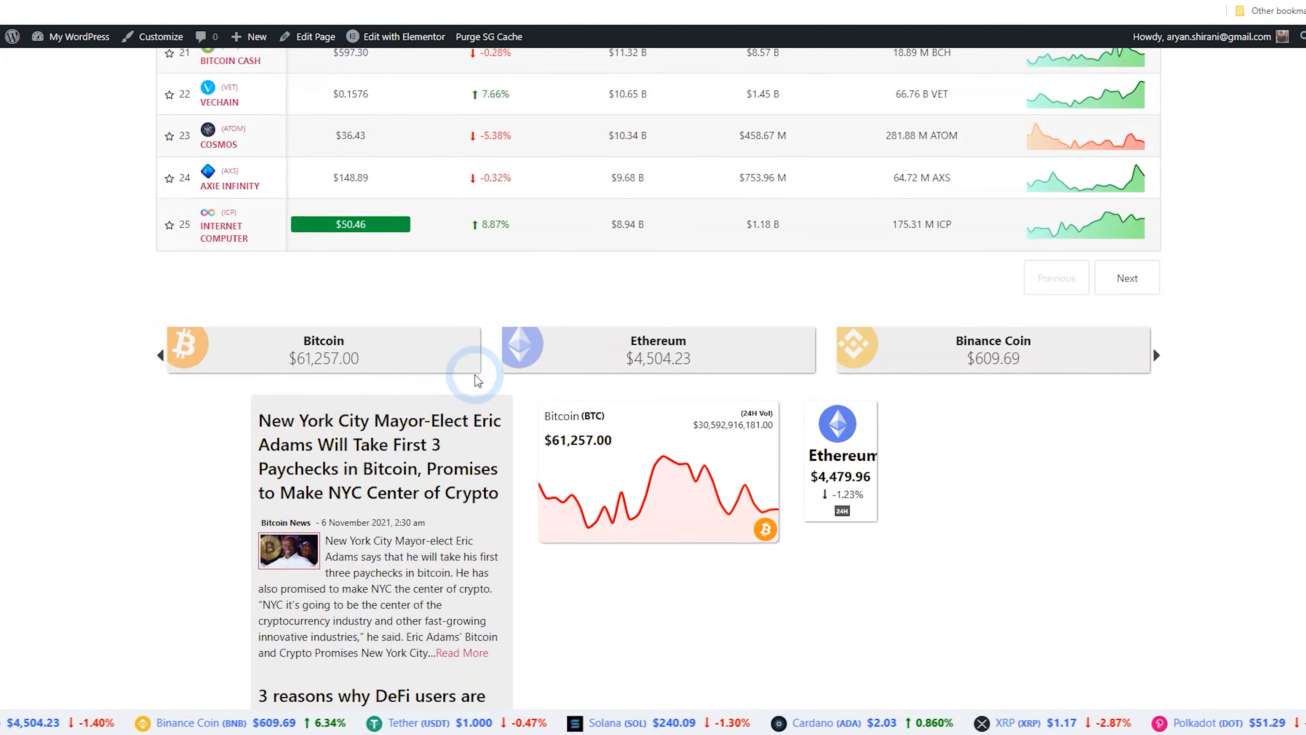
scroll(491, 381, "down", 5)
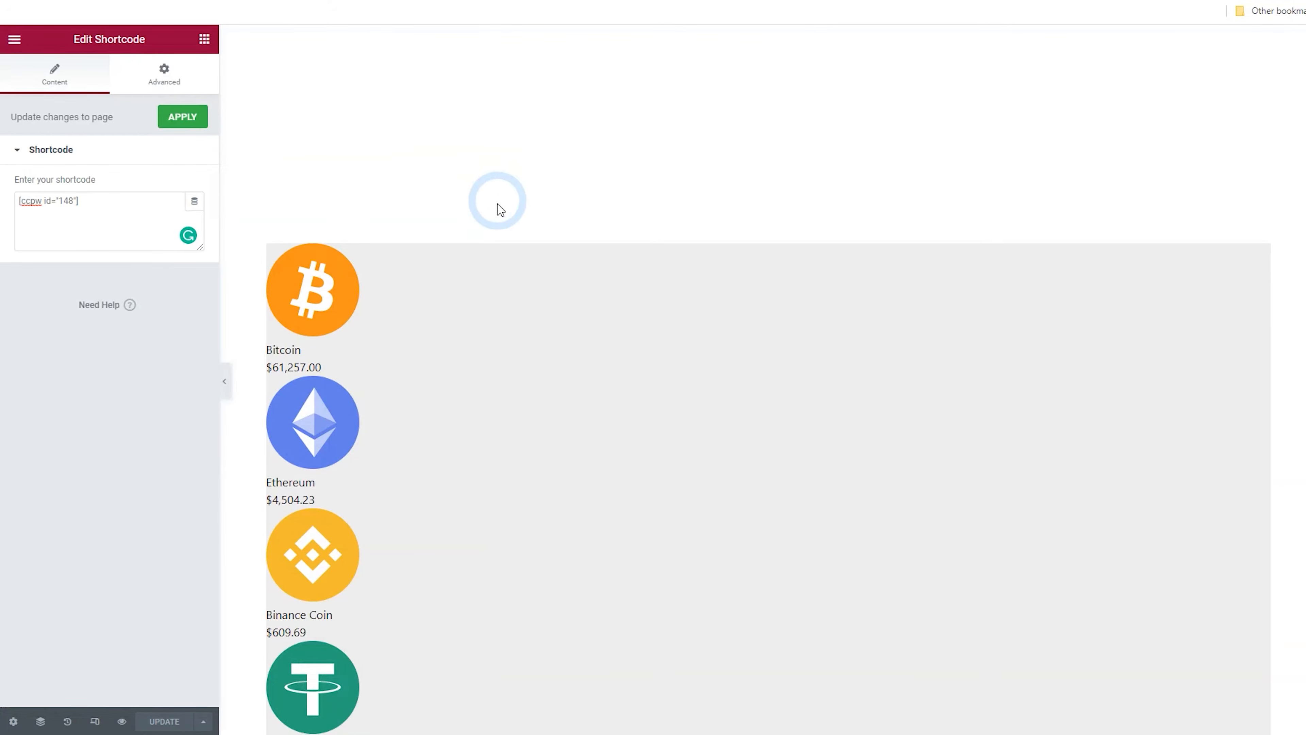
scroll(500, 209, "down", 13)
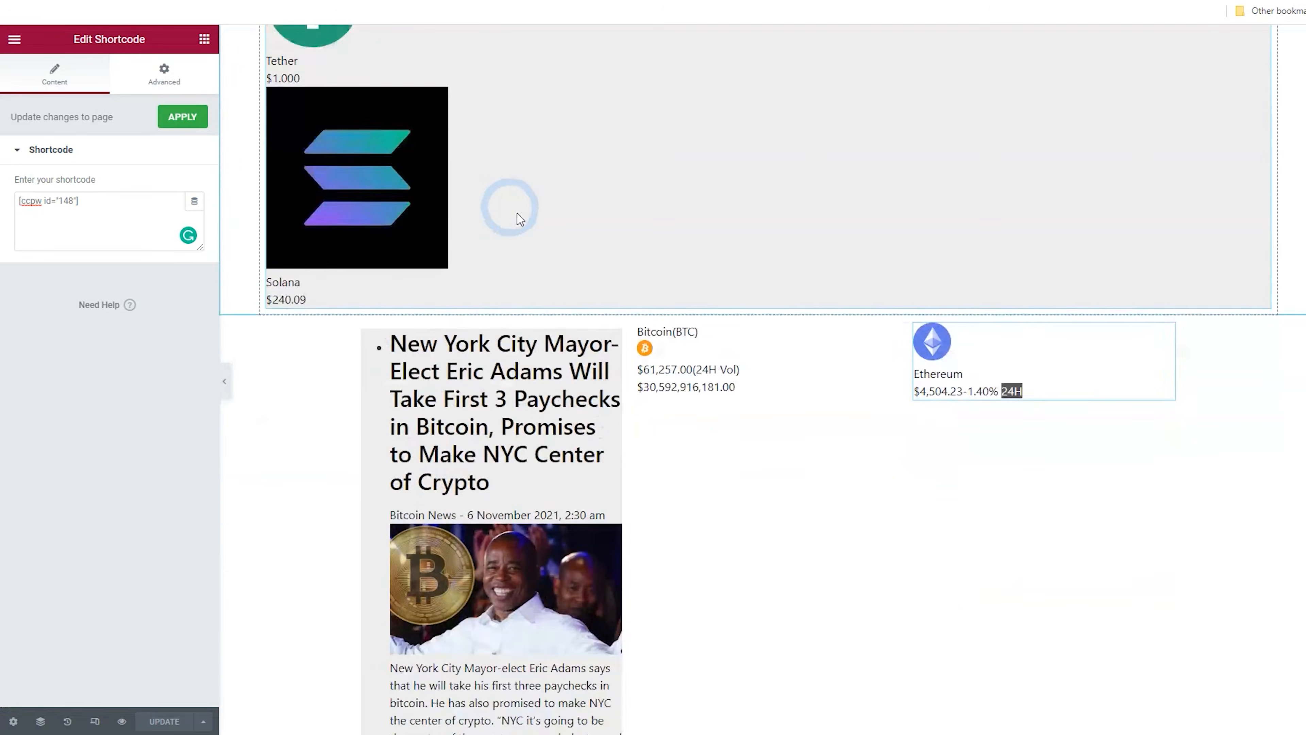
Set the footer section's content width to 1400 in Elementor
left_click(771, 272)
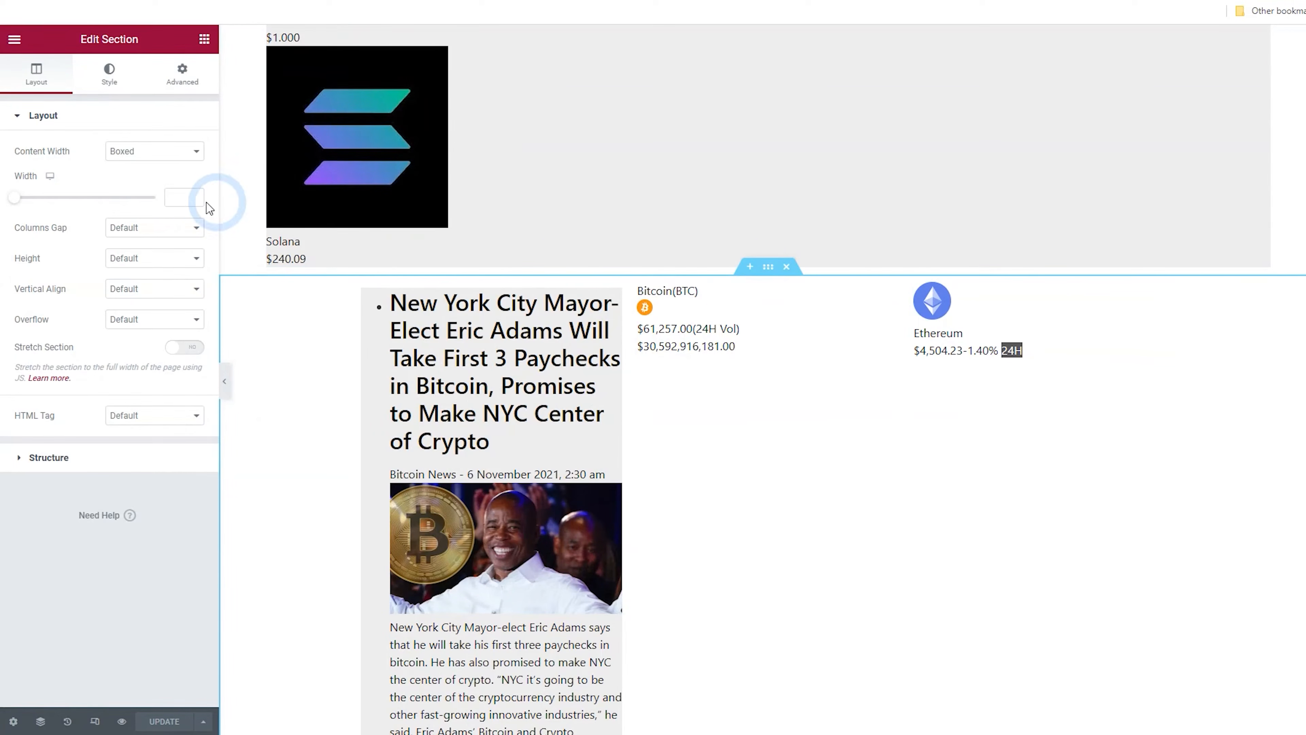
type("1400")
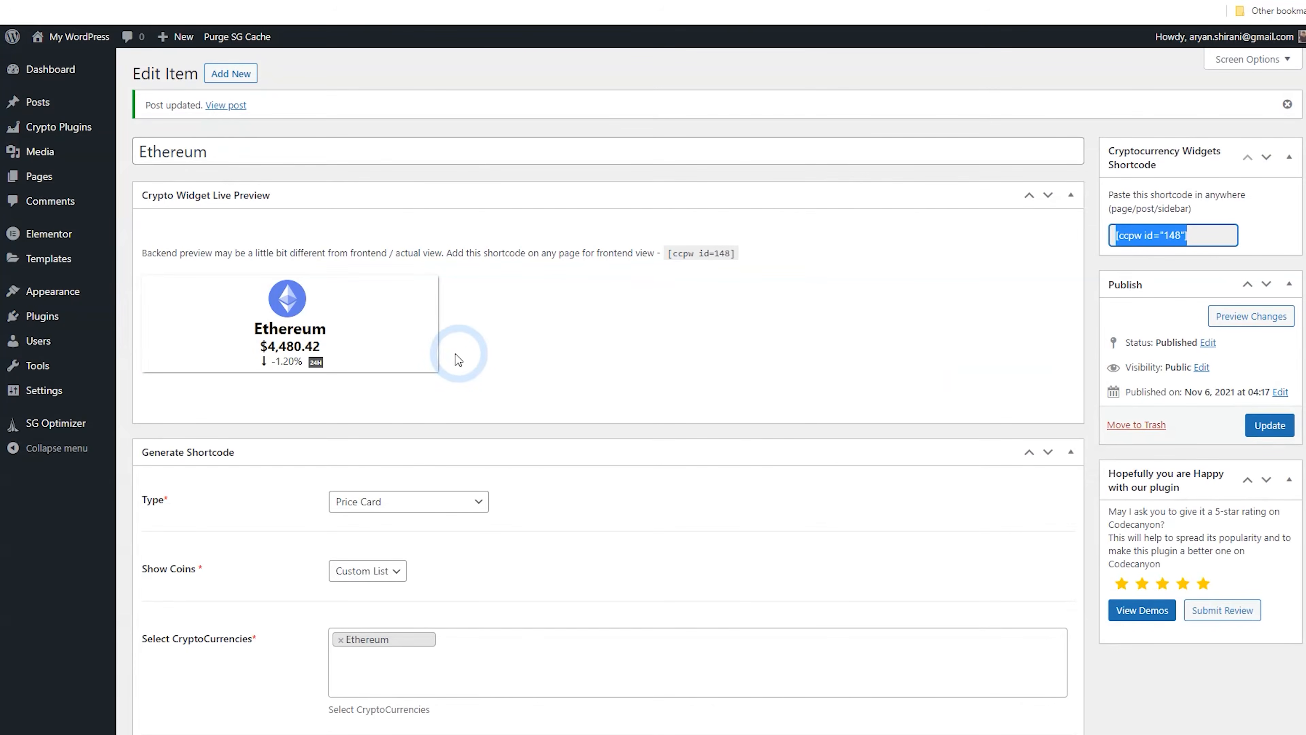
scroll(459, 359, "down", 3)
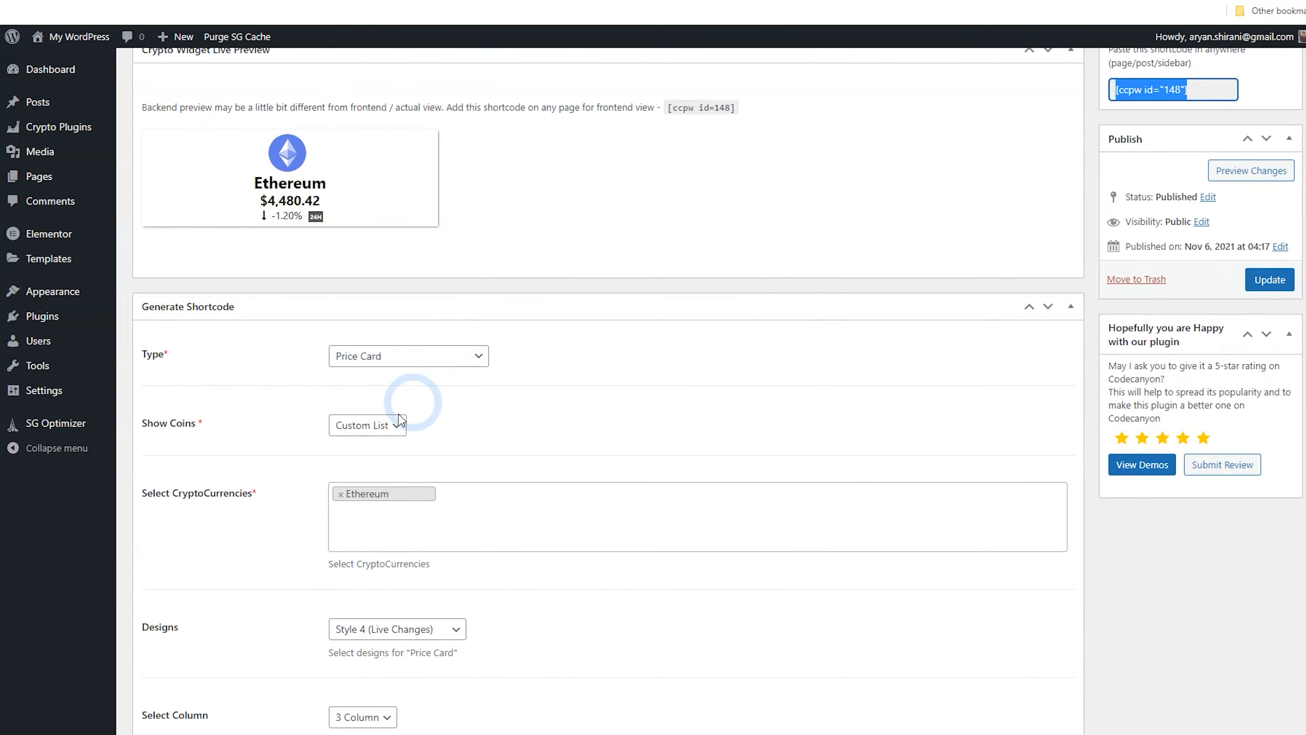
Switch the Ethereum price card widget to show the Top 5 coins and reload the live page
left_click(381, 456)
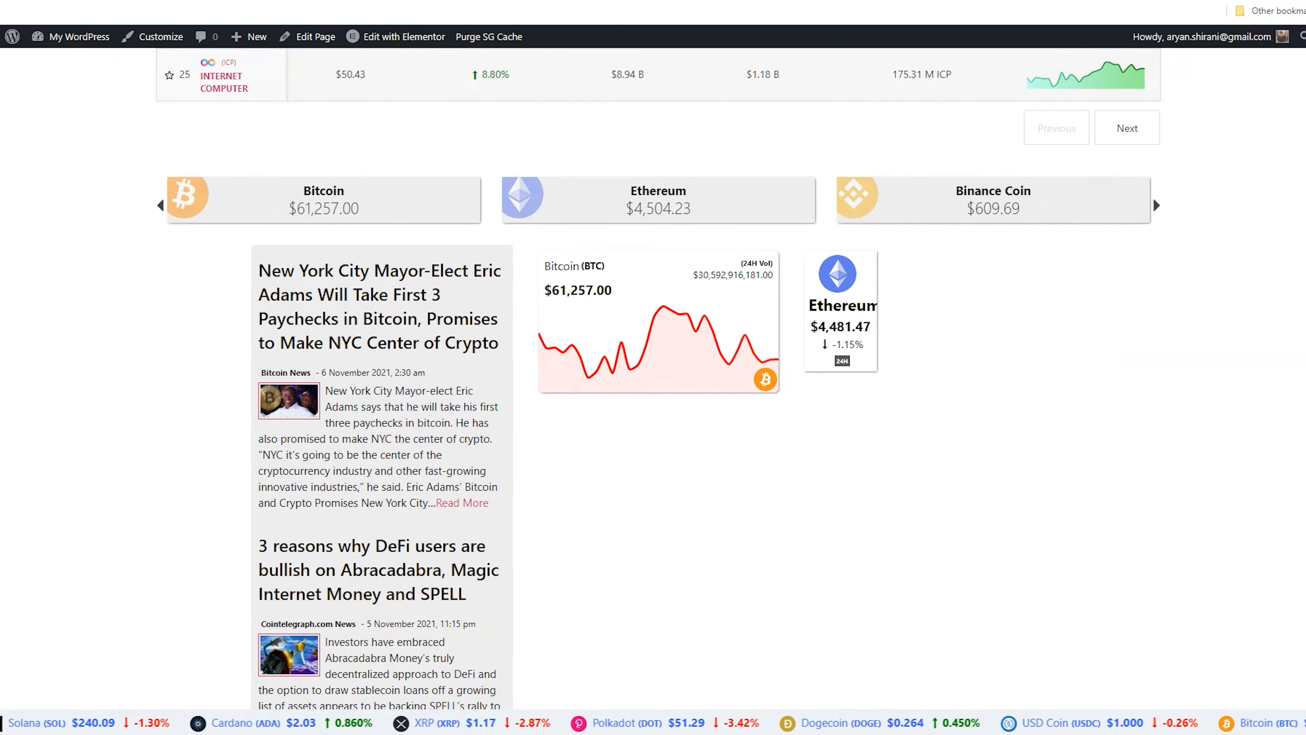
left_click(116, 138)
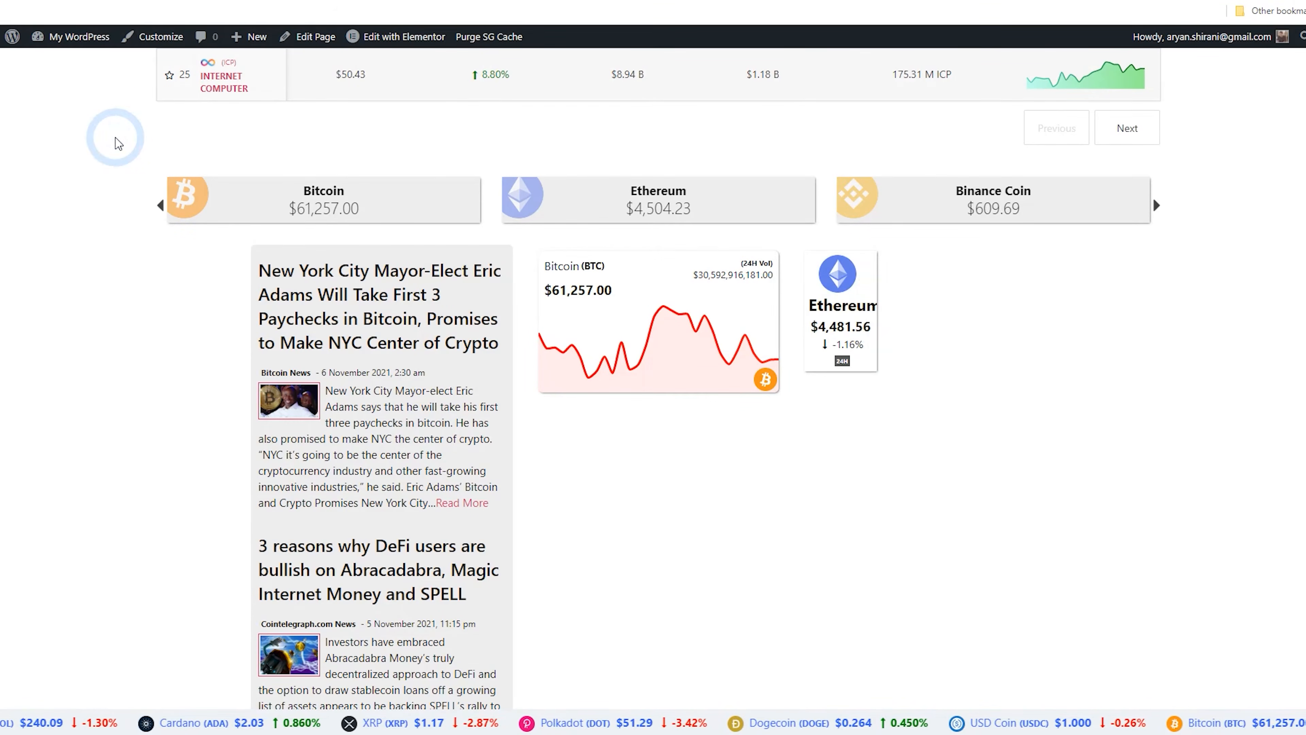
key("F5")
Step through the footer coin slider with its next arrow
scroll(404, 278, "up", 4)
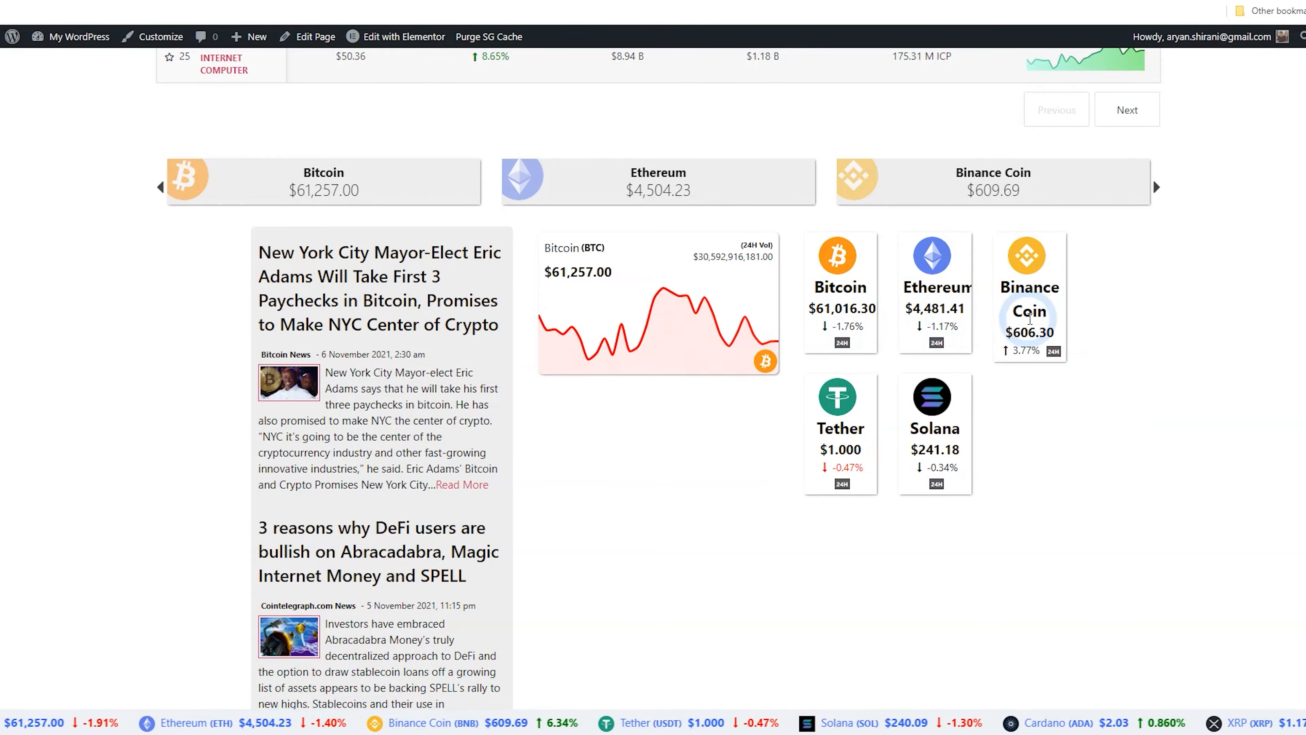
scroll(728, 559, "down", 1)
scroll(725, 556, "down", 1)
scroll(720, 558, "up", 3)
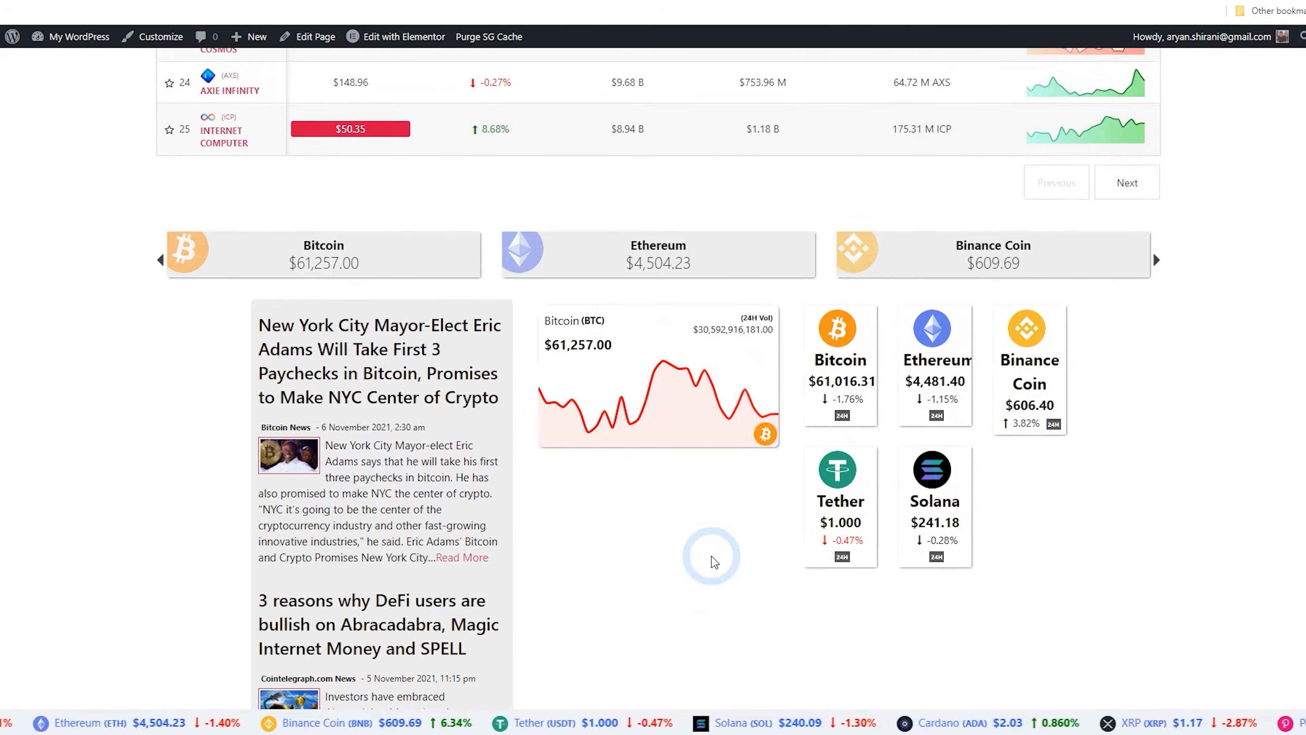
left_click(1157, 257)
left_click(1157, 260)
left_click(1157, 260)
left_click(1157, 260)
left_click(1156, 260)
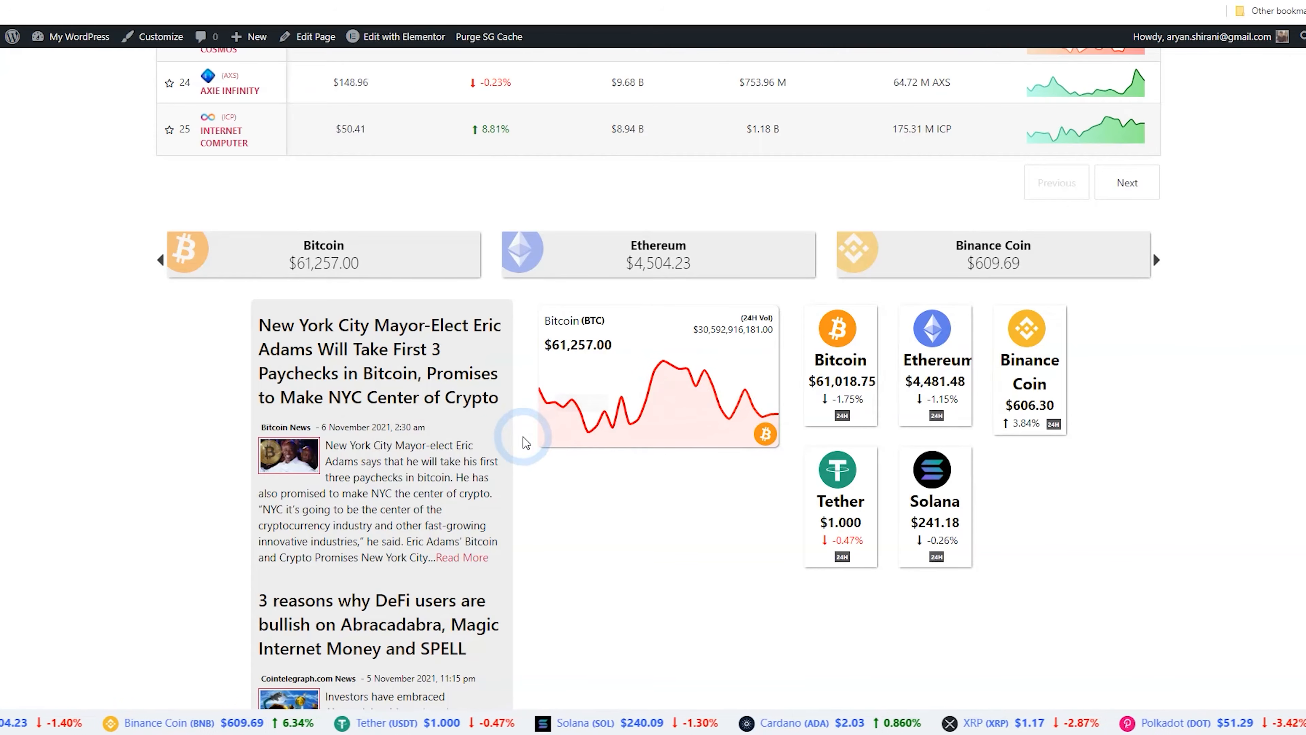
Scroll through the live page to review the coin table and footer widgets
scroll(526, 443, "down", 15)
scroll(639, 446, "up", 5)
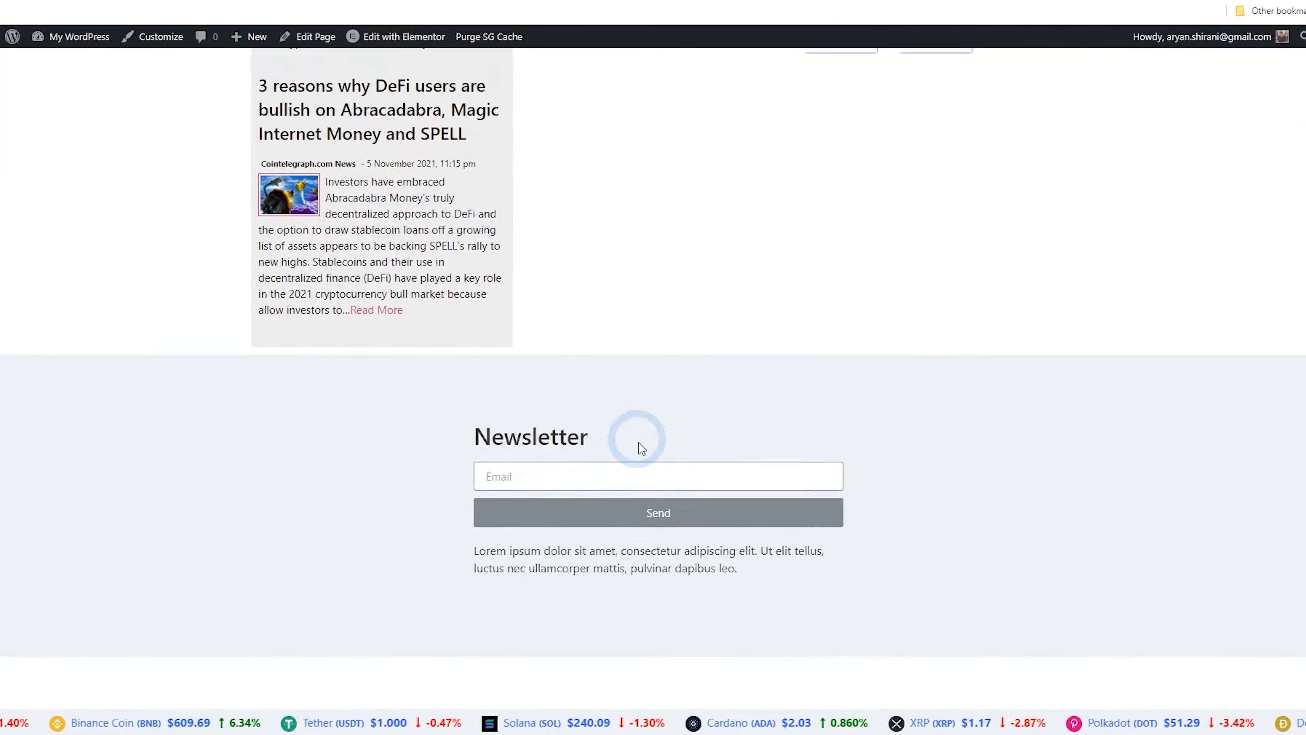
scroll(640, 446, "up", 20)
scroll(649, 466, "up", 8)
scroll(643, 463, "down", 8)
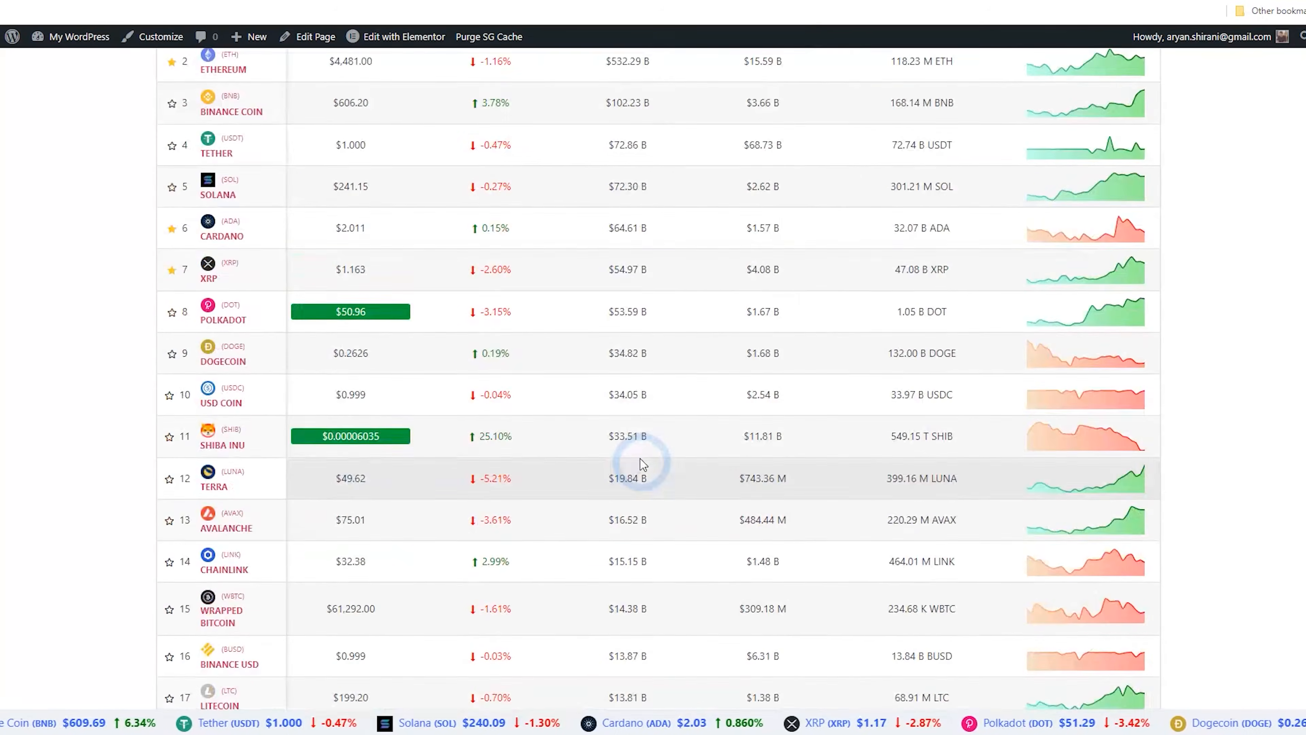
scroll(643, 452, "down", 10)
scroll(650, 418, "up", 1)
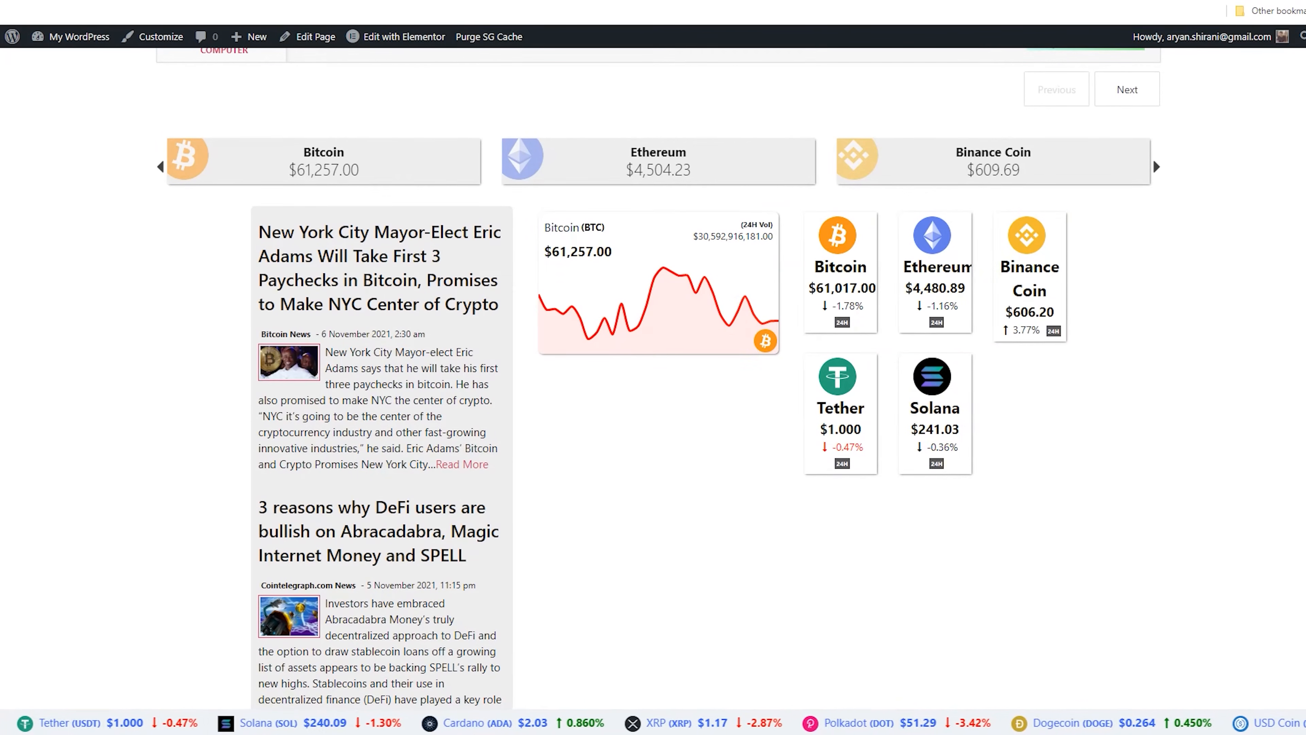
Add Ethereum next to Bitcoin in the Price Card widget's cryptocurrencies and check it on the live page
left_click(149, 1)
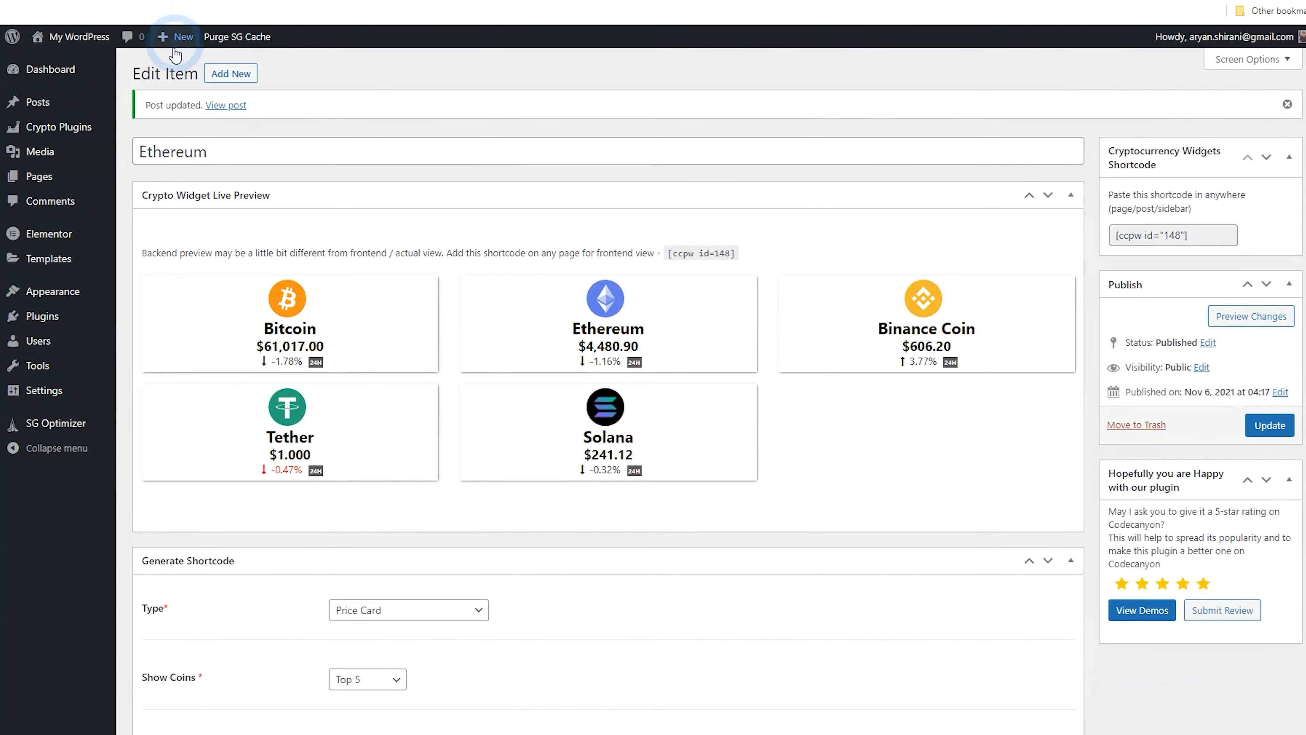
mouse_move(77, 127)
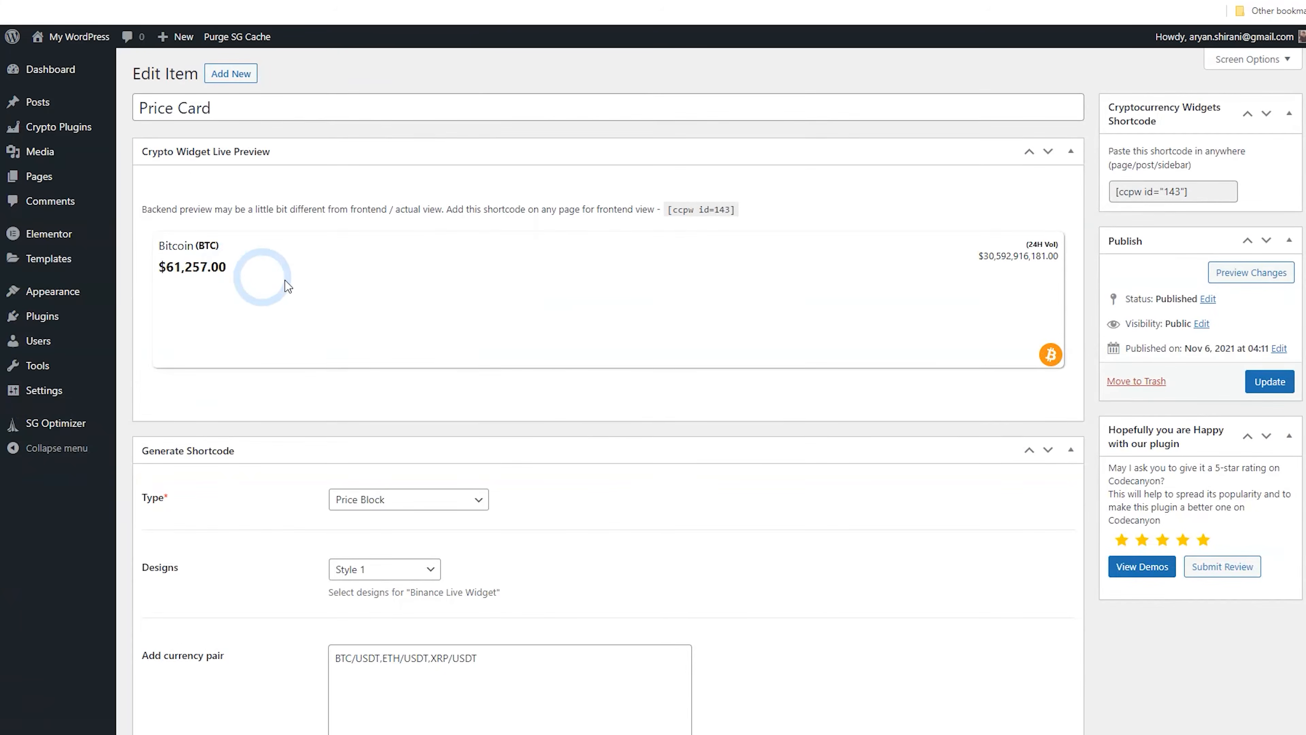
scroll(427, 334, "down", 4)
scroll(510, 379, "up", 3)
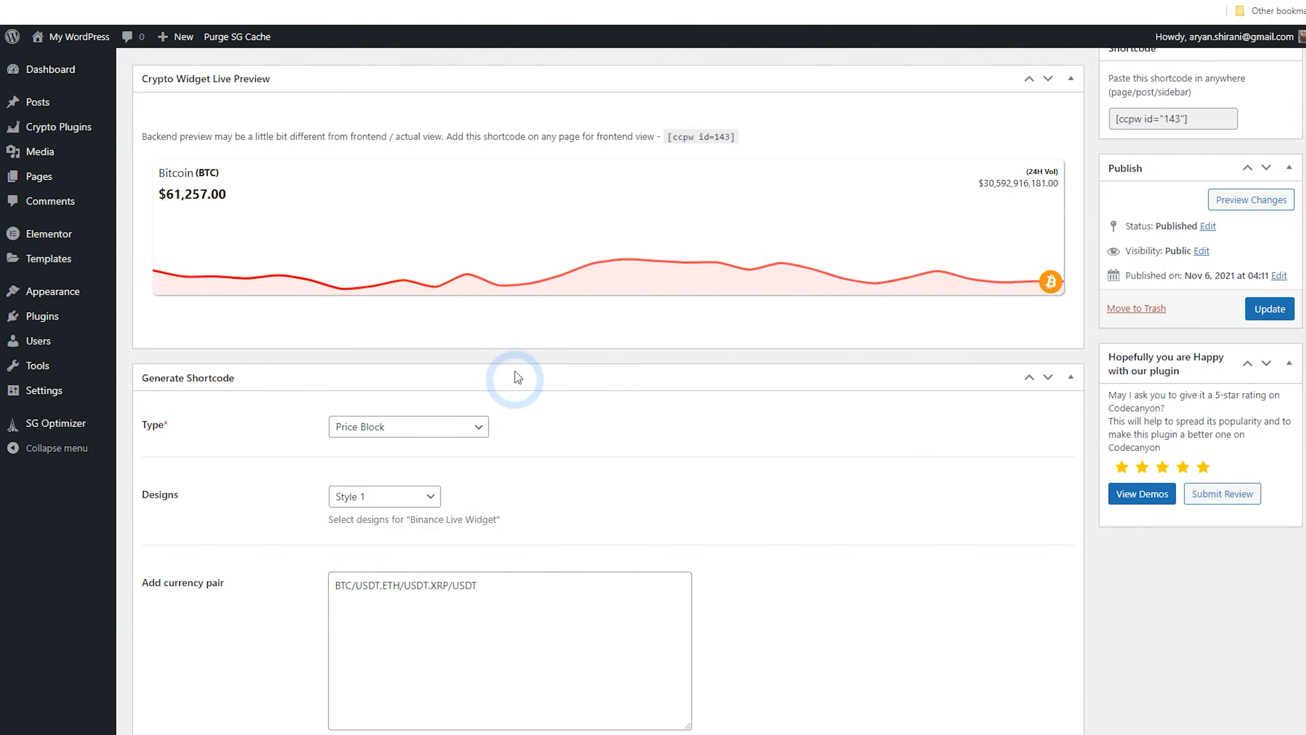
scroll(836, 435, "down", 20)
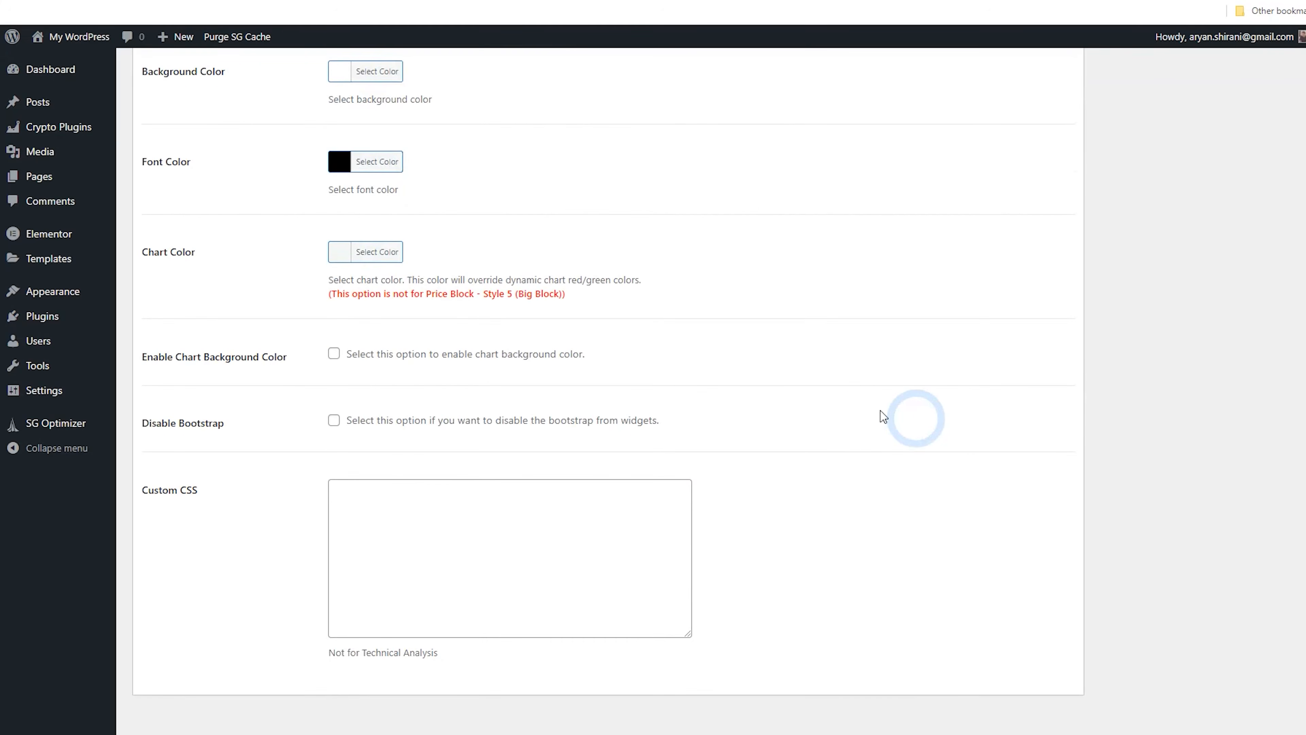
scroll(668, 398, "up", 2)
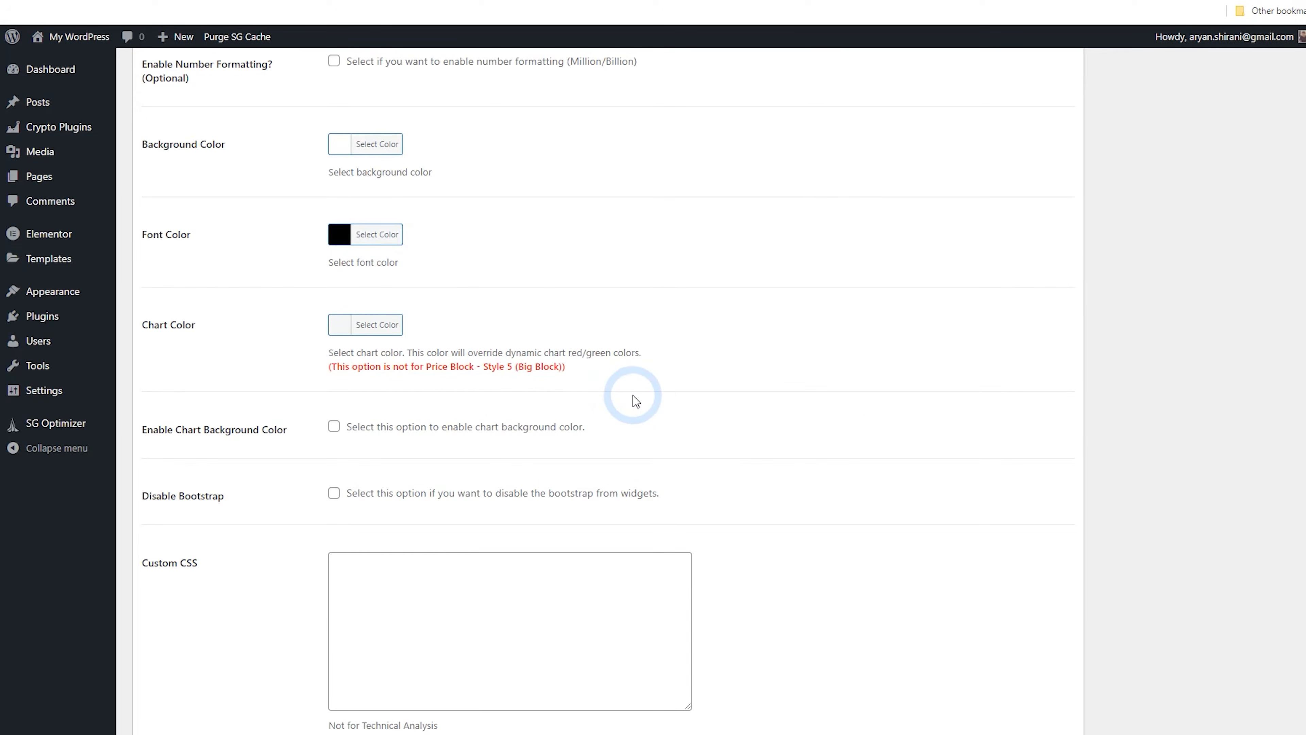
scroll(637, 402, "up", 8)
scroll(458, 438, "up", 10)
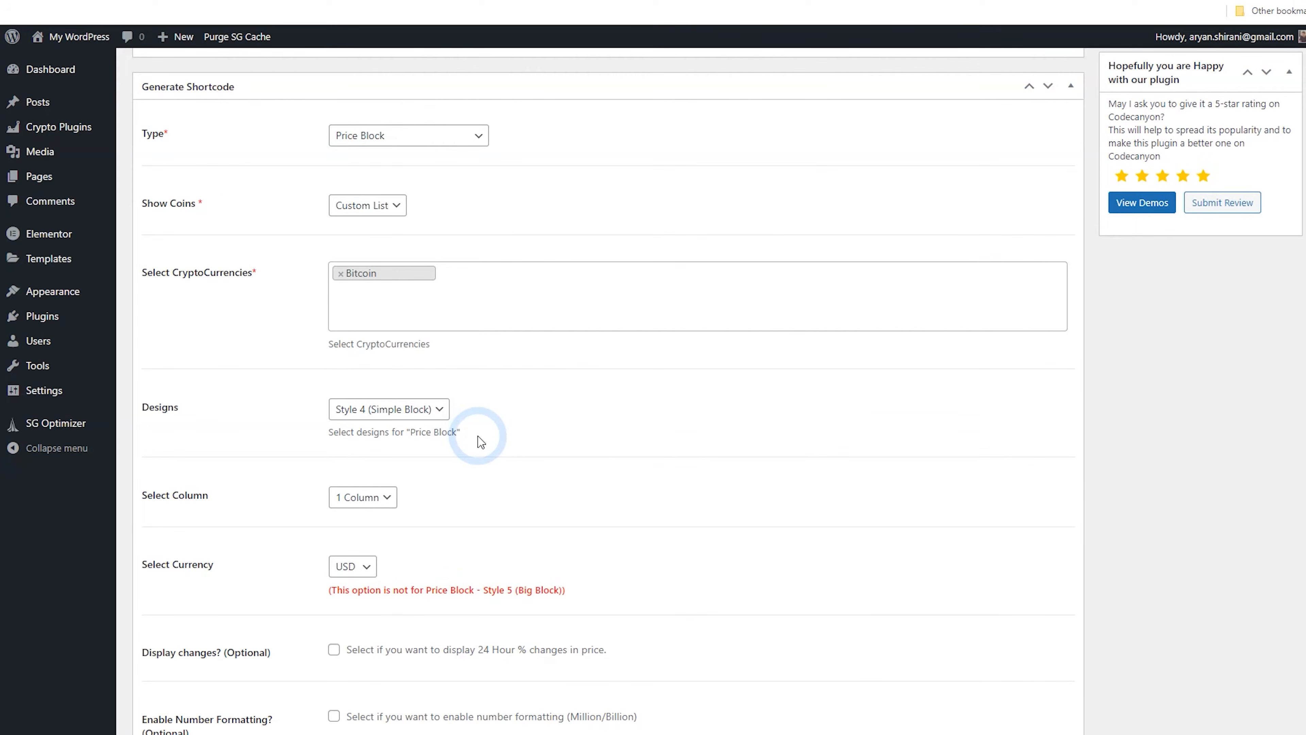
left_click(423, 315)
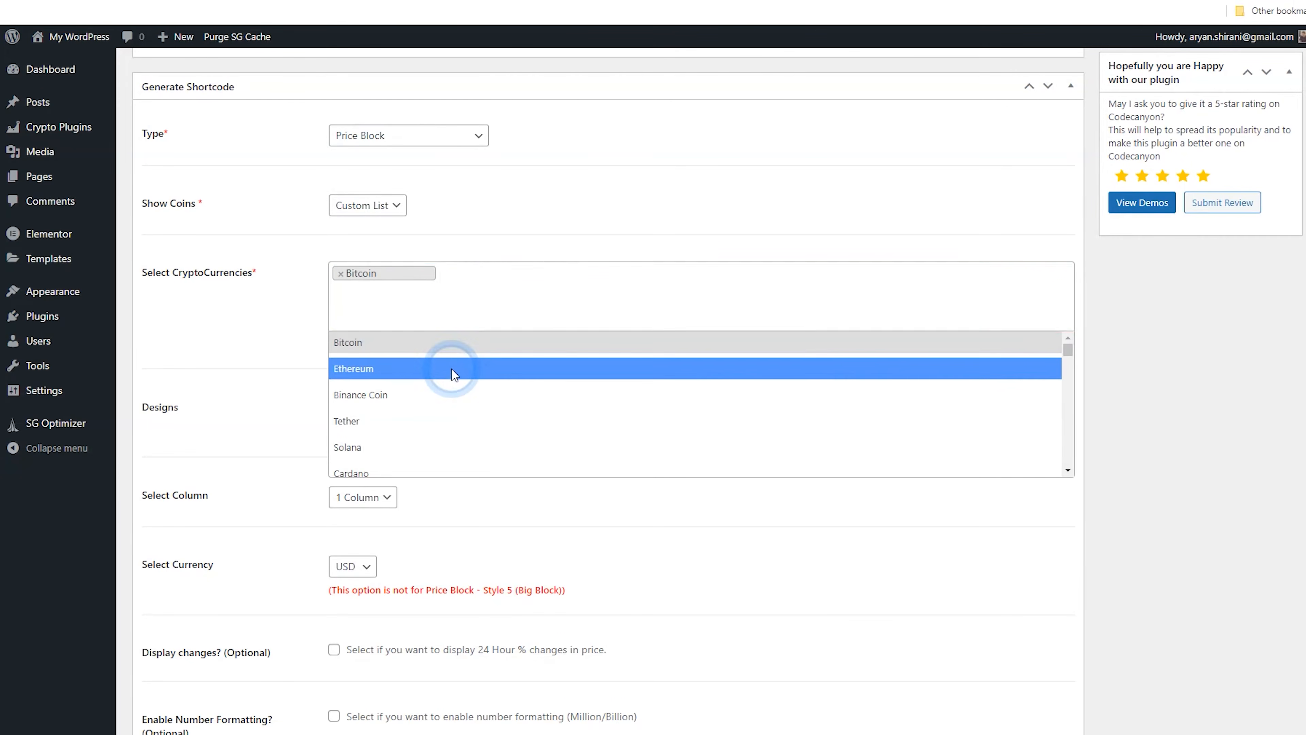
left_click(452, 371)
scroll(1003, 334, "up", 4)
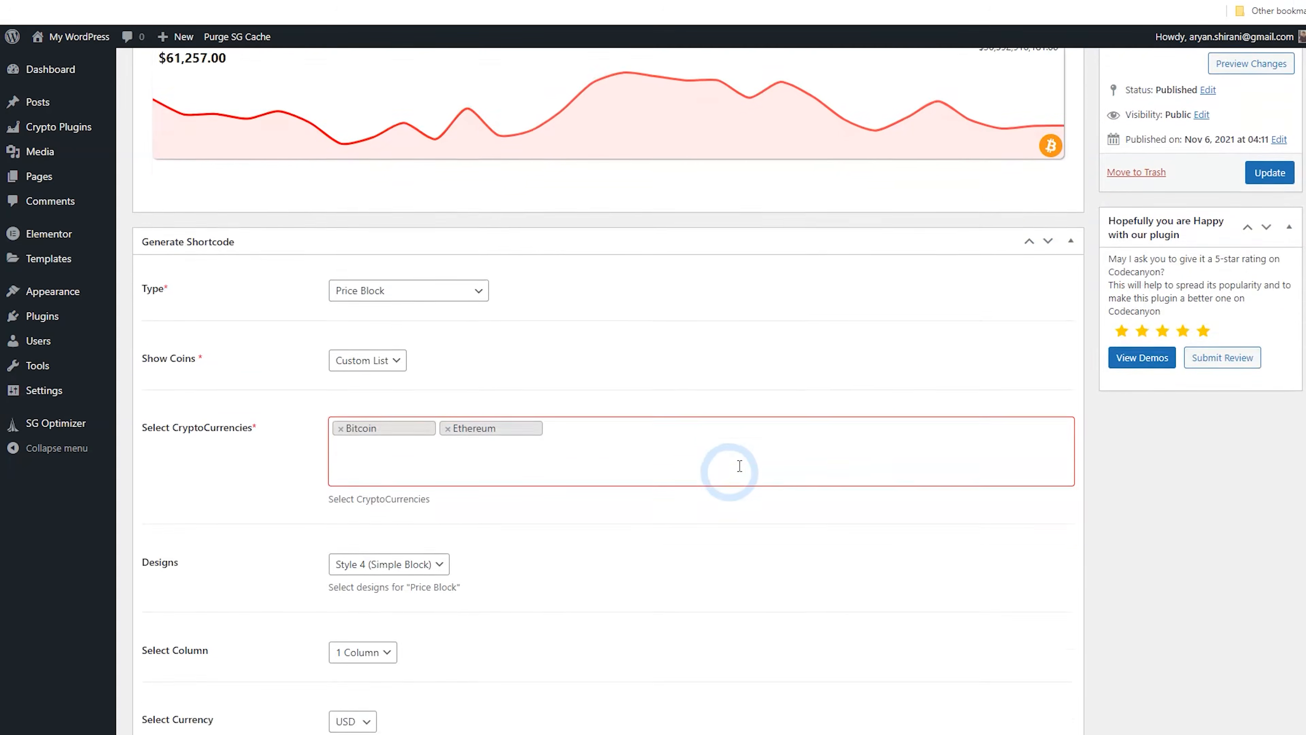
left_click(180, 0)
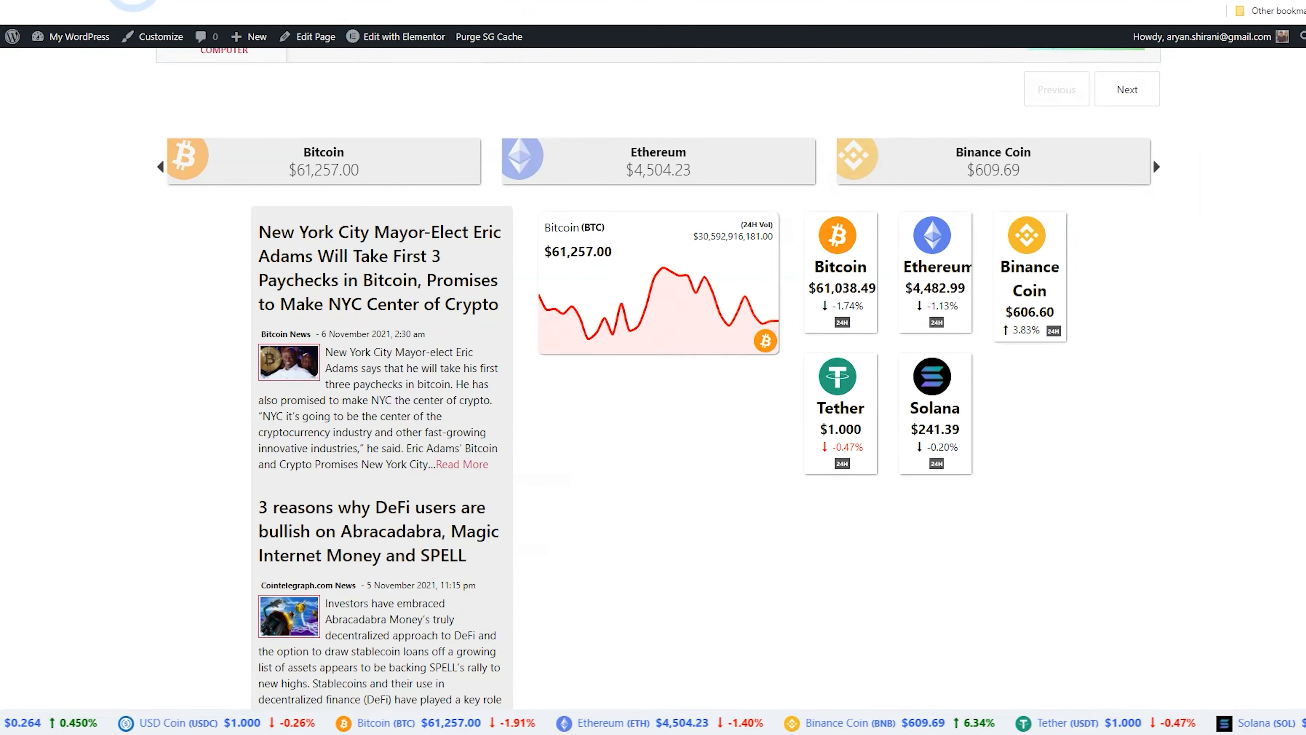
left_click(67, 1)
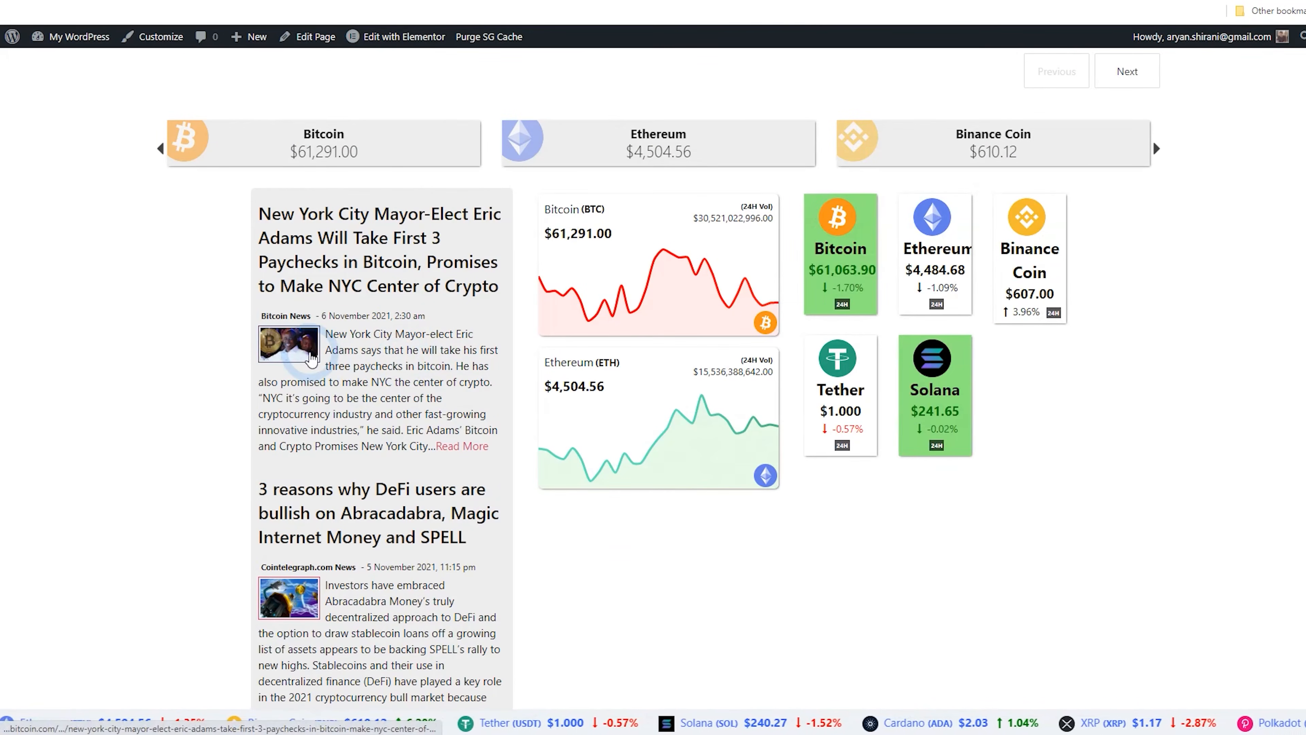
left_click(182, 1)
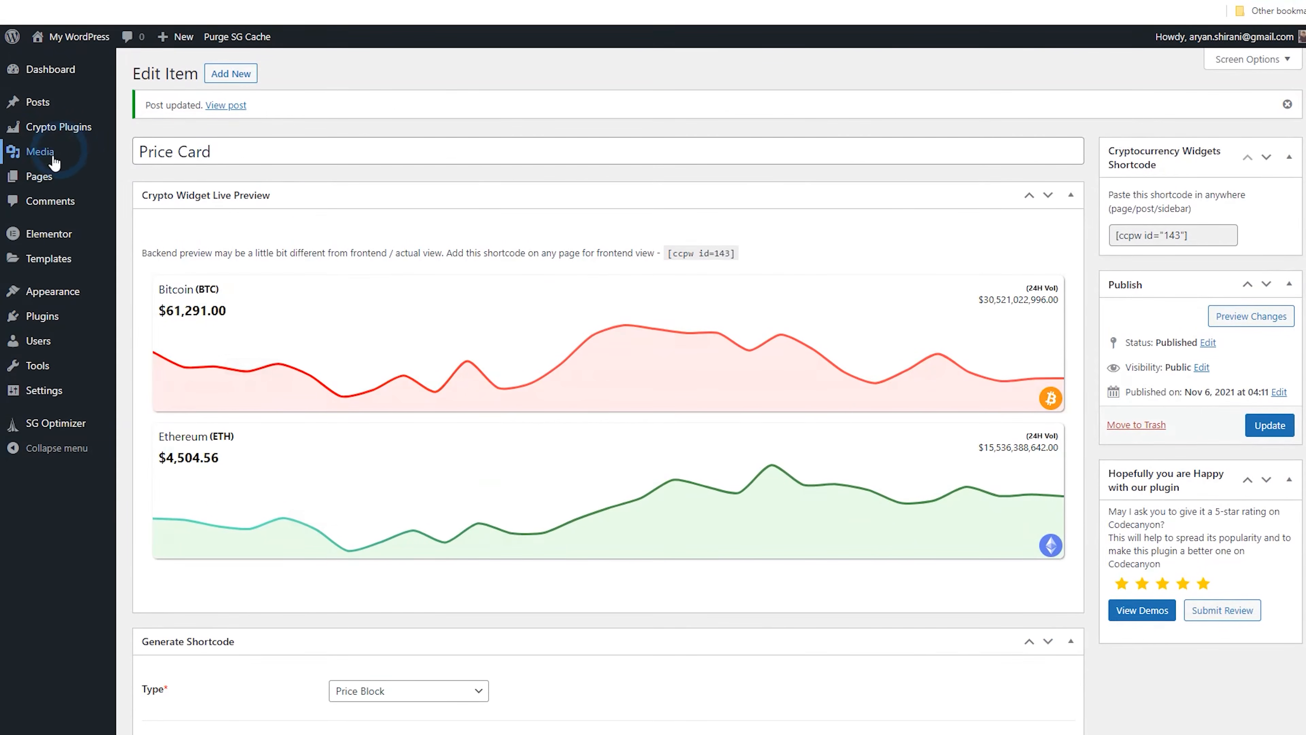
Open the Widget news feed widget and inspect its background colour setting
mouse_move(41, 139)
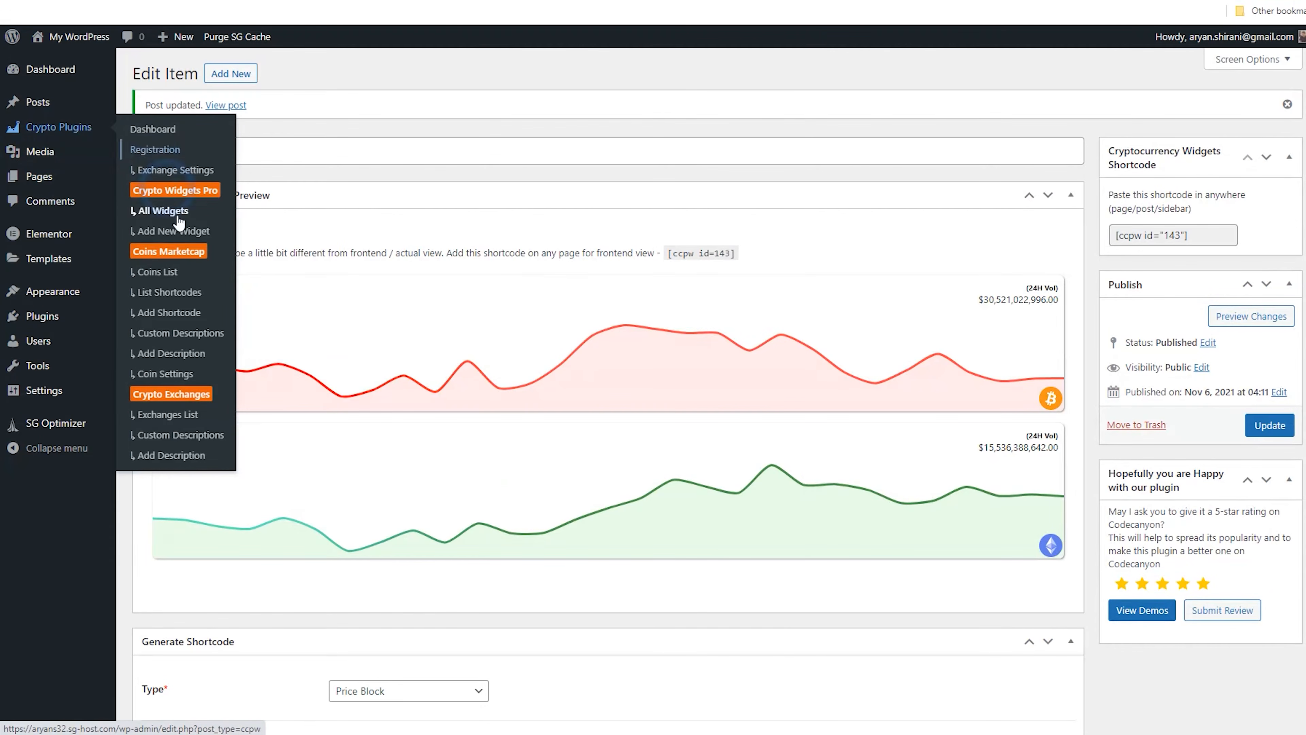
left_click(169, 221)
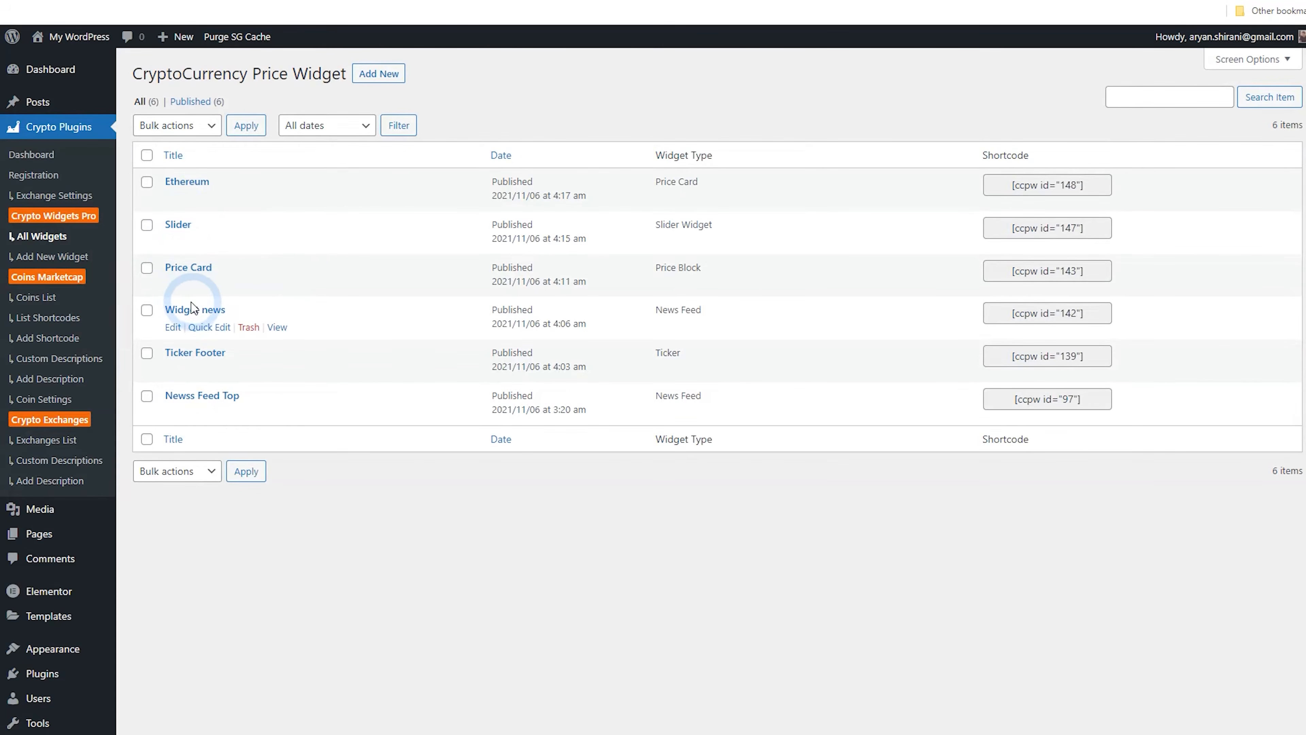
left_click(219, 315)
scroll(452, 540, "down", 10)
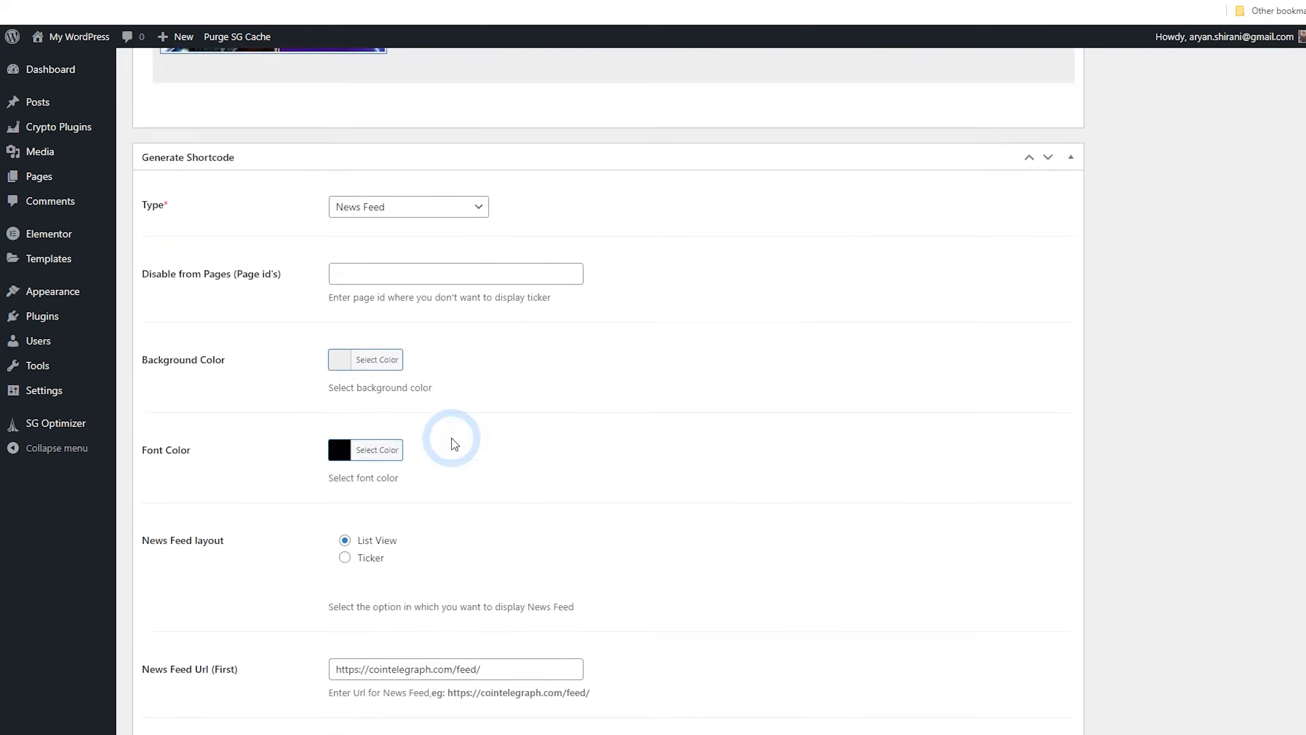
left_click(345, 355)
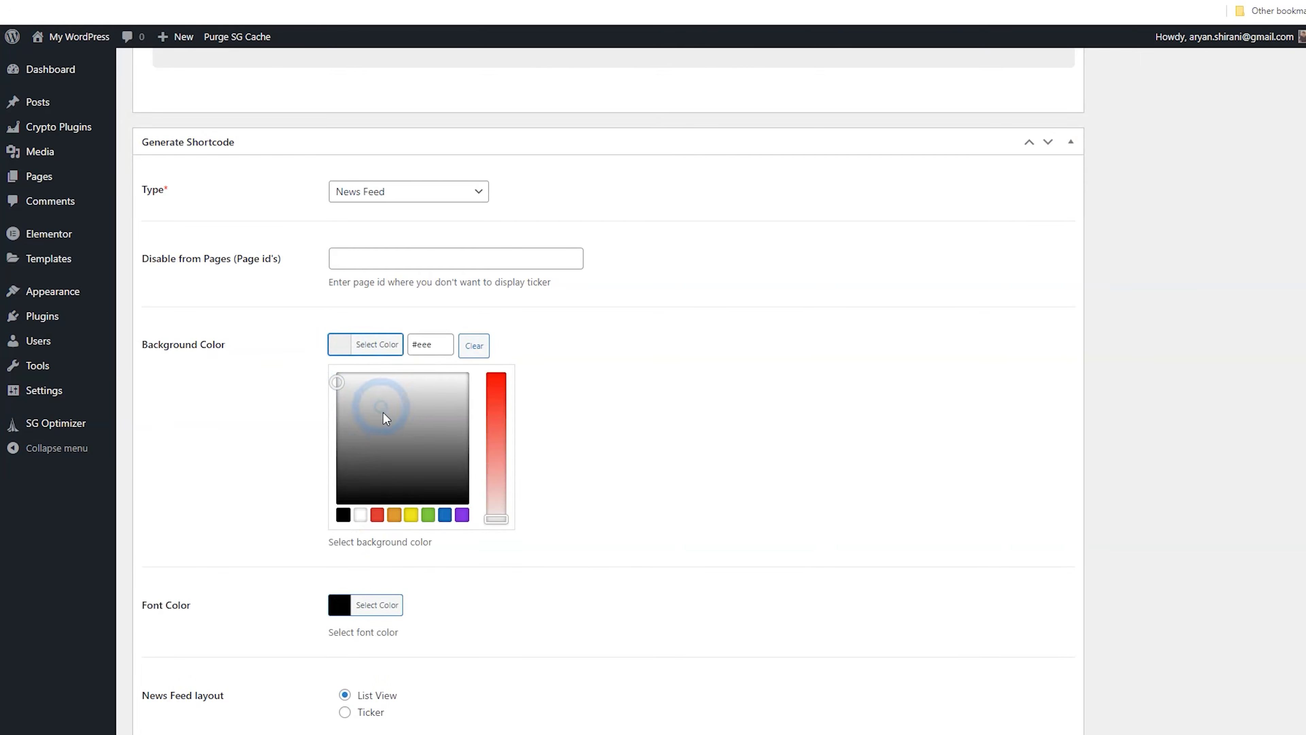
left_click(277, 350)
Compare the news feed on the live page with the news widget's settings
scroll(622, 438, "up", 10)
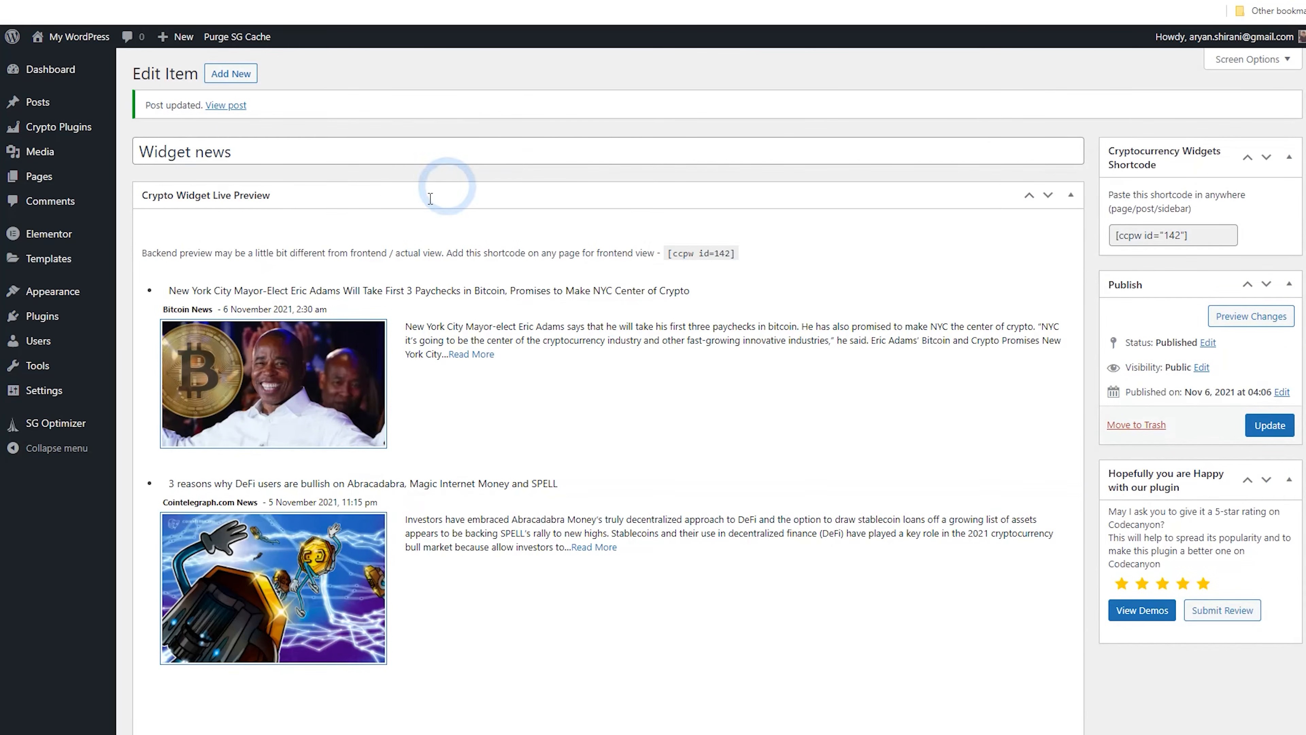
left_click(87, 1)
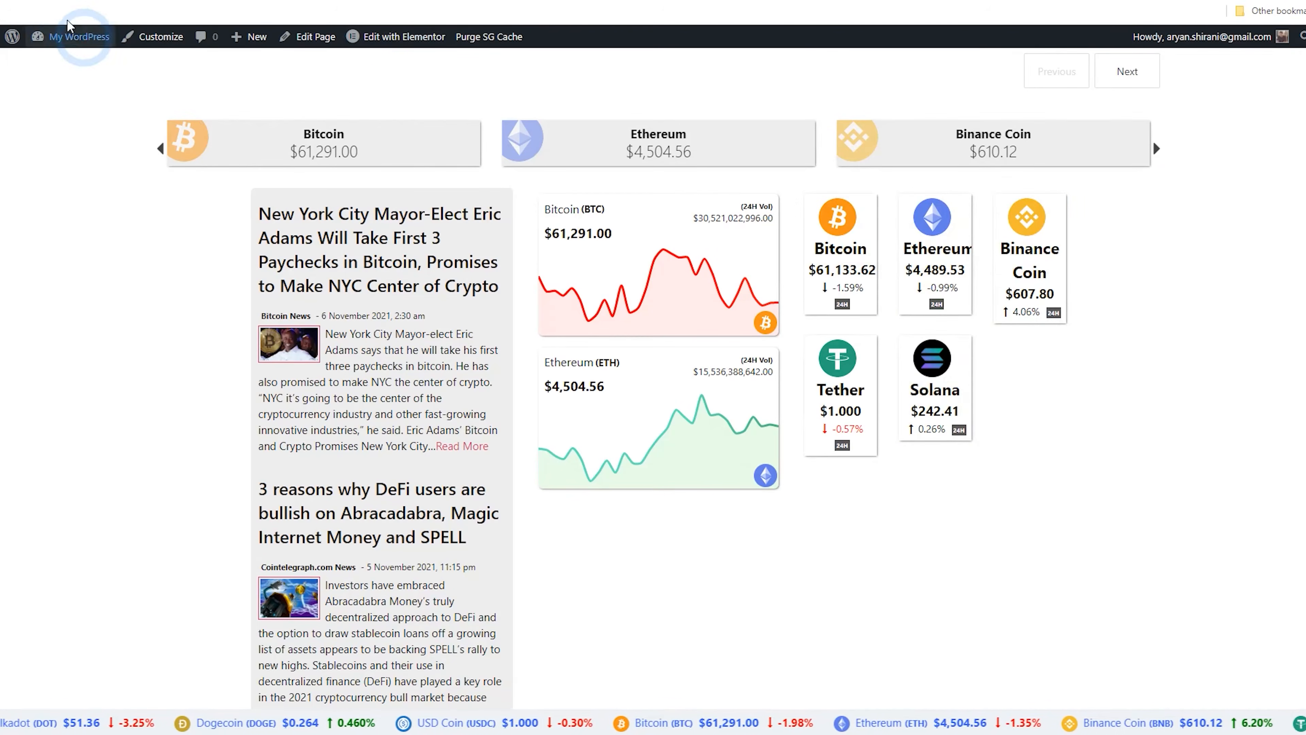
left_click(63, 1)
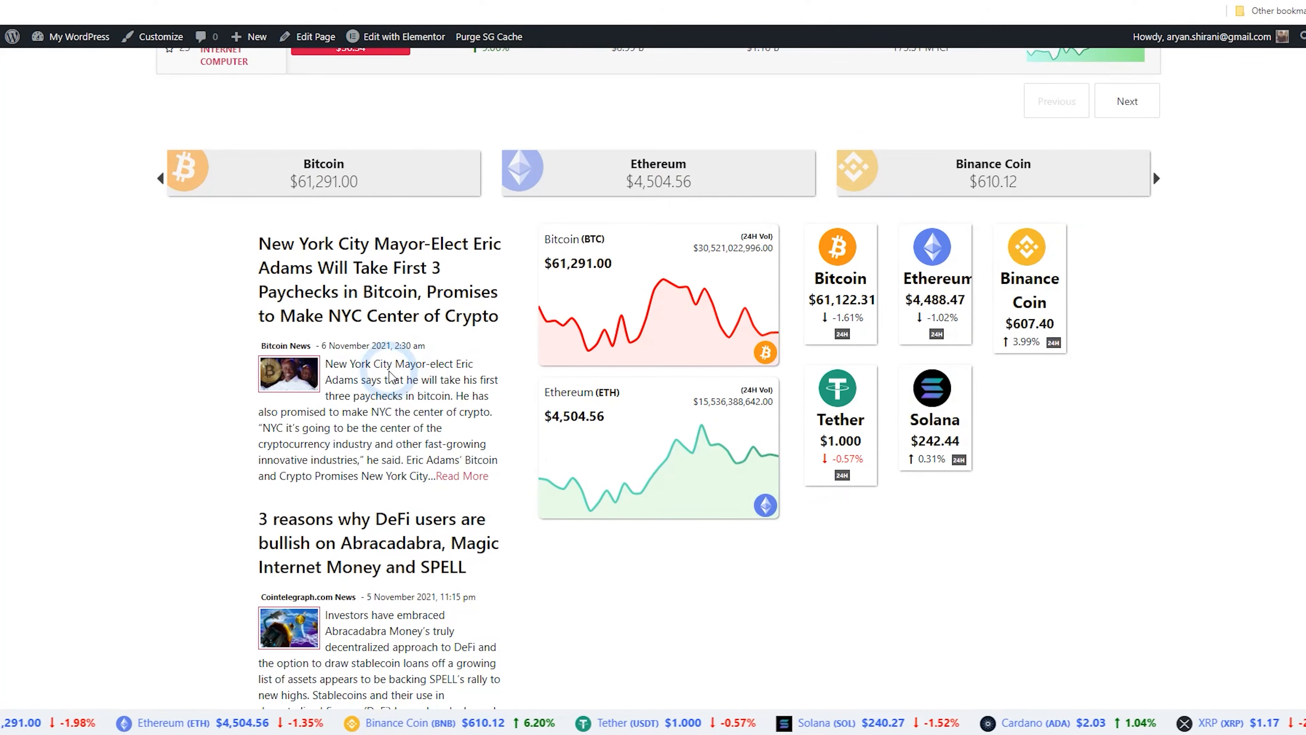
scroll(371, 378, "down", 3)
scroll(395, 437, "up", 2)
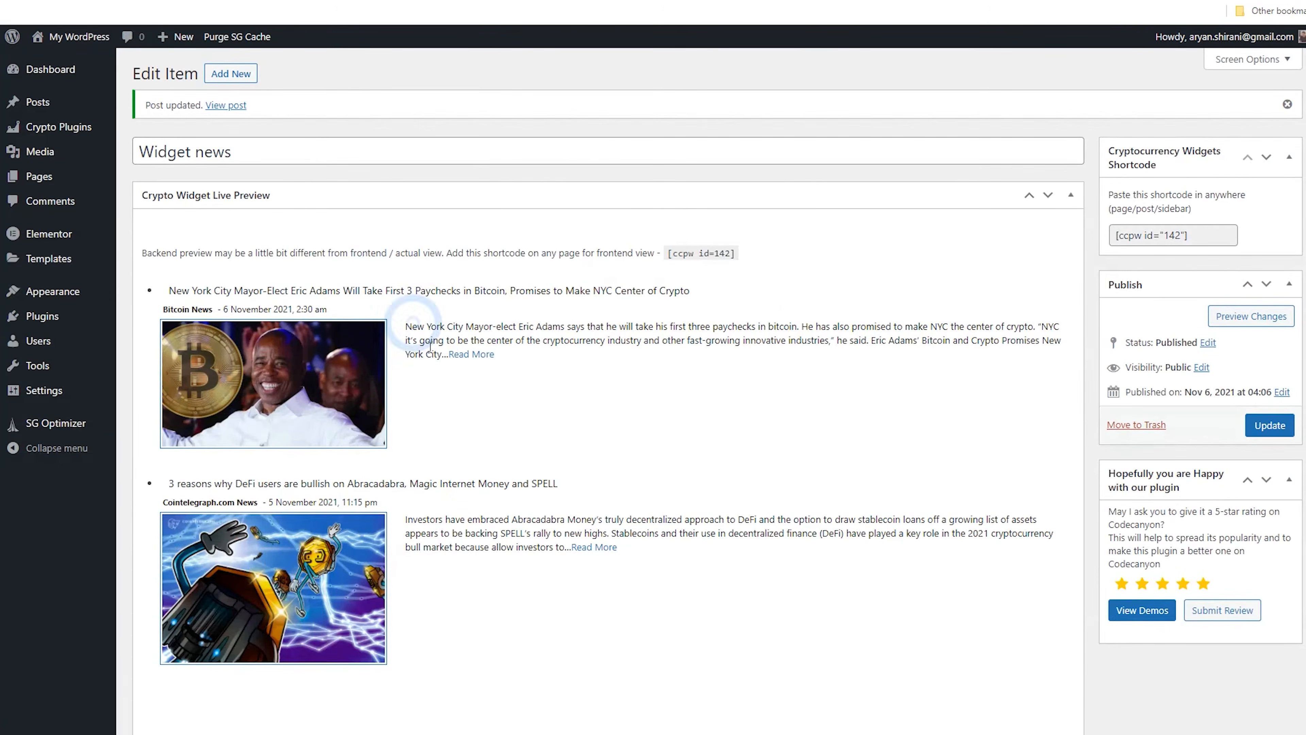
scroll(437, 361, "down", 10)
scroll(452, 374, "down", 13)
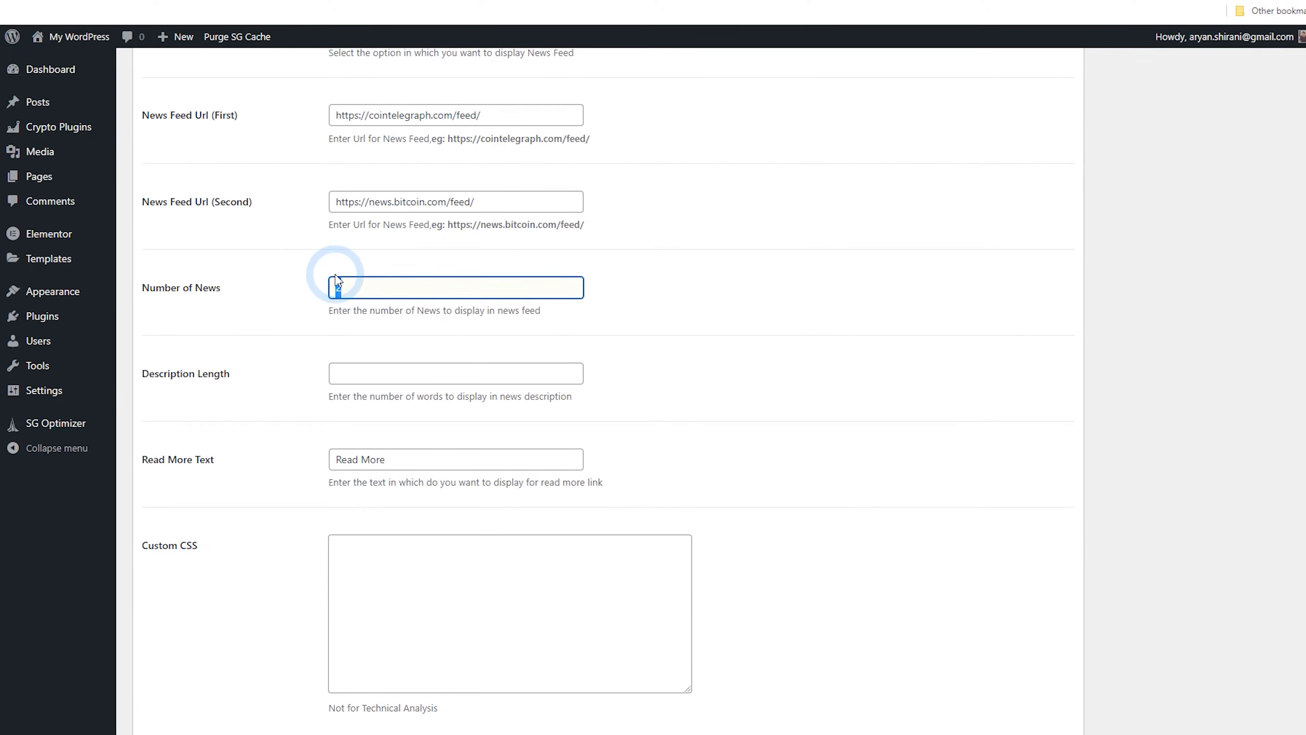
Set the news widget's Number of News to 5, update it, and view the live page
type("5")
scroll(991, 481, "up", 20)
left_click(1249, 426)
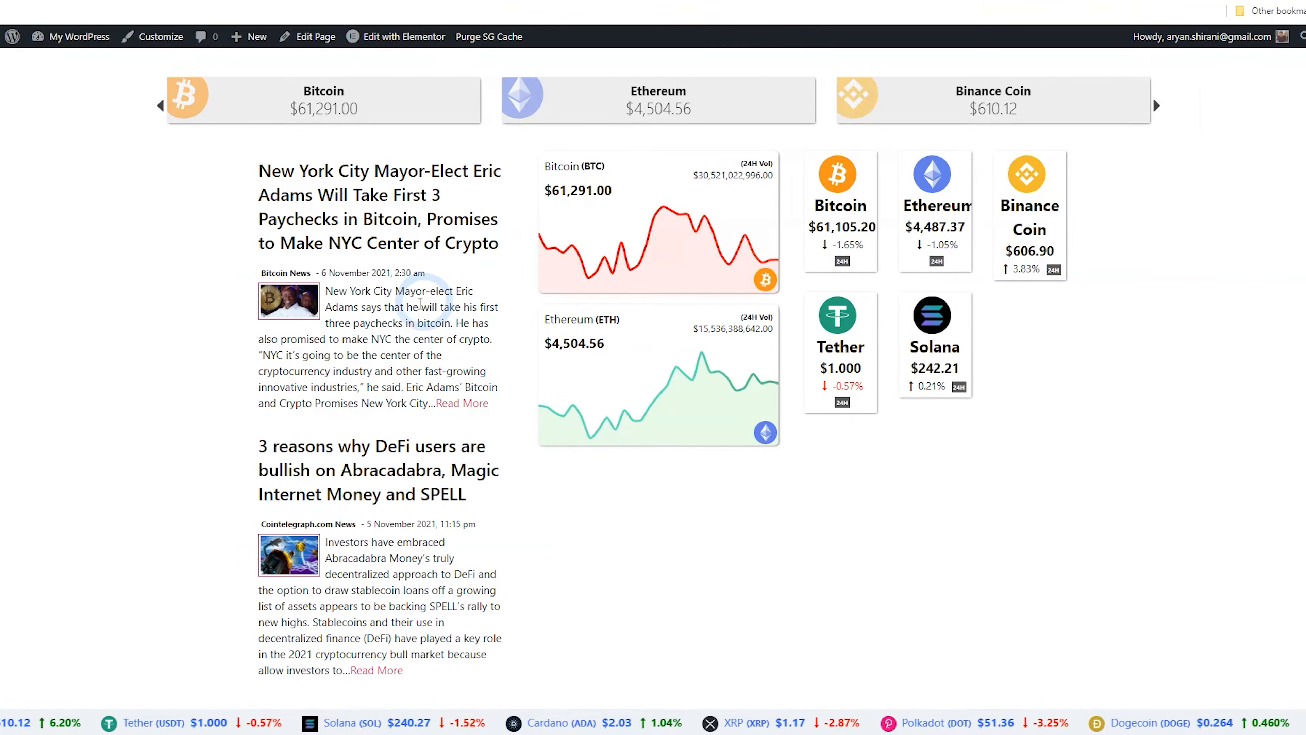
scroll(378, 320, "up", 1)
left_click(64, 0)
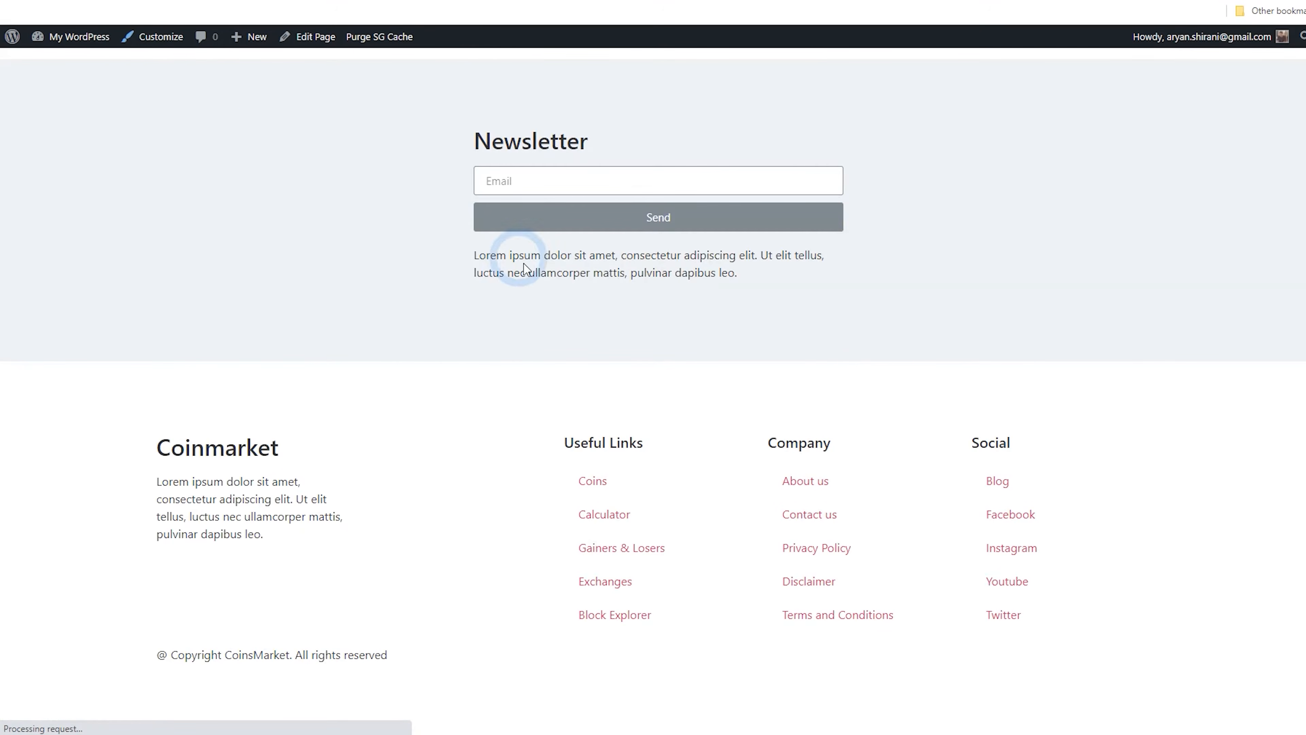
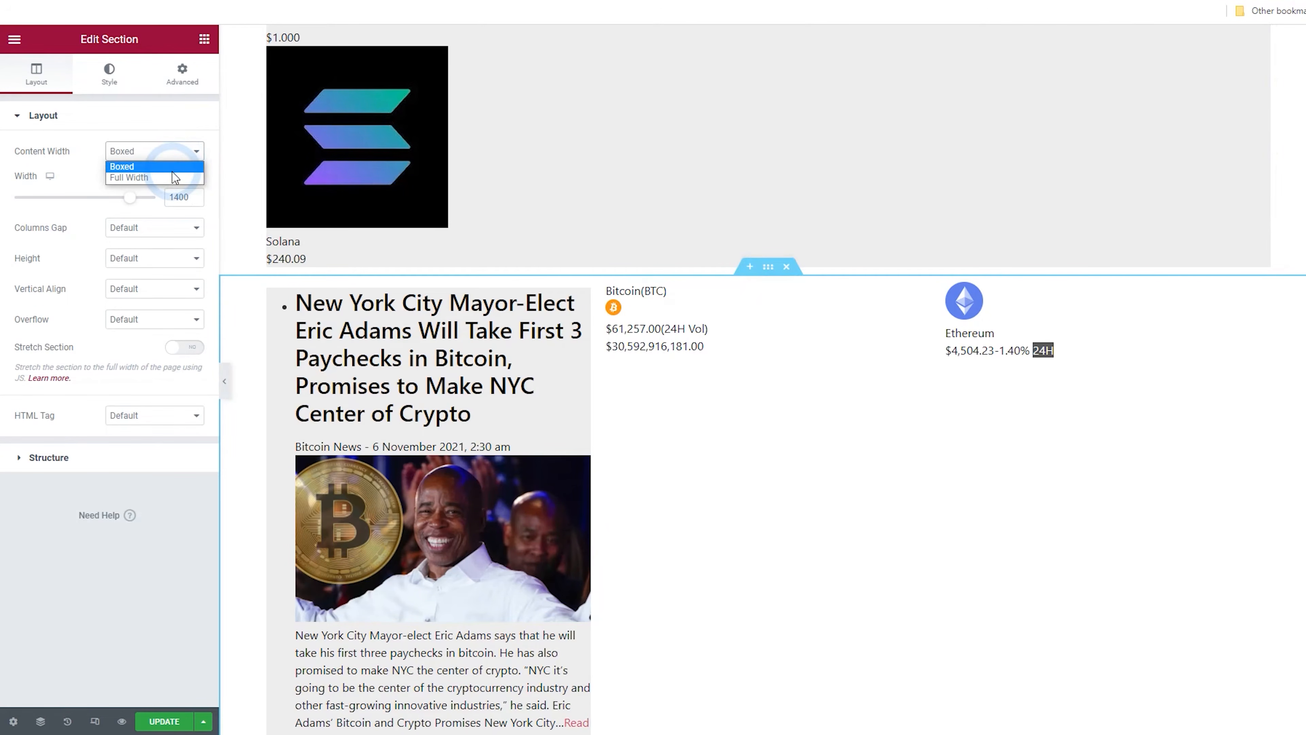
Try setting the news section's content width to Full Width
left_click(177, 178)
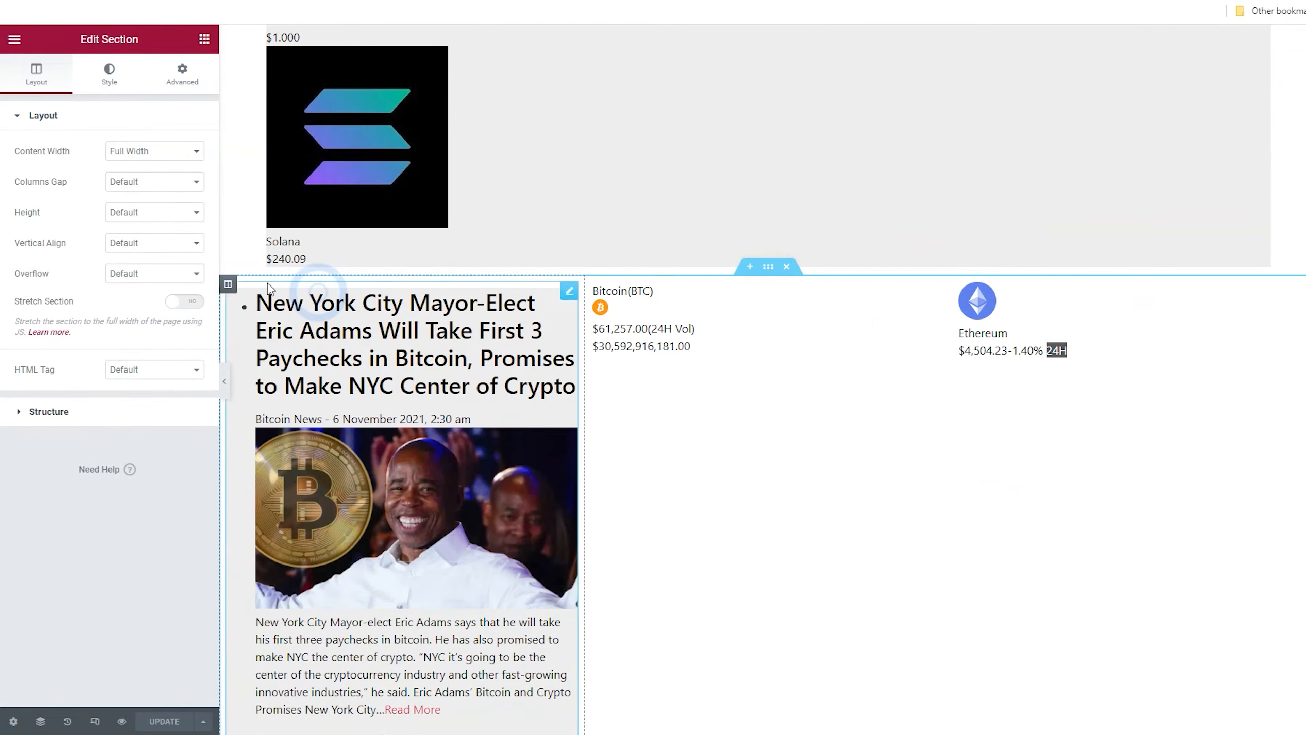
left_click(154, 167)
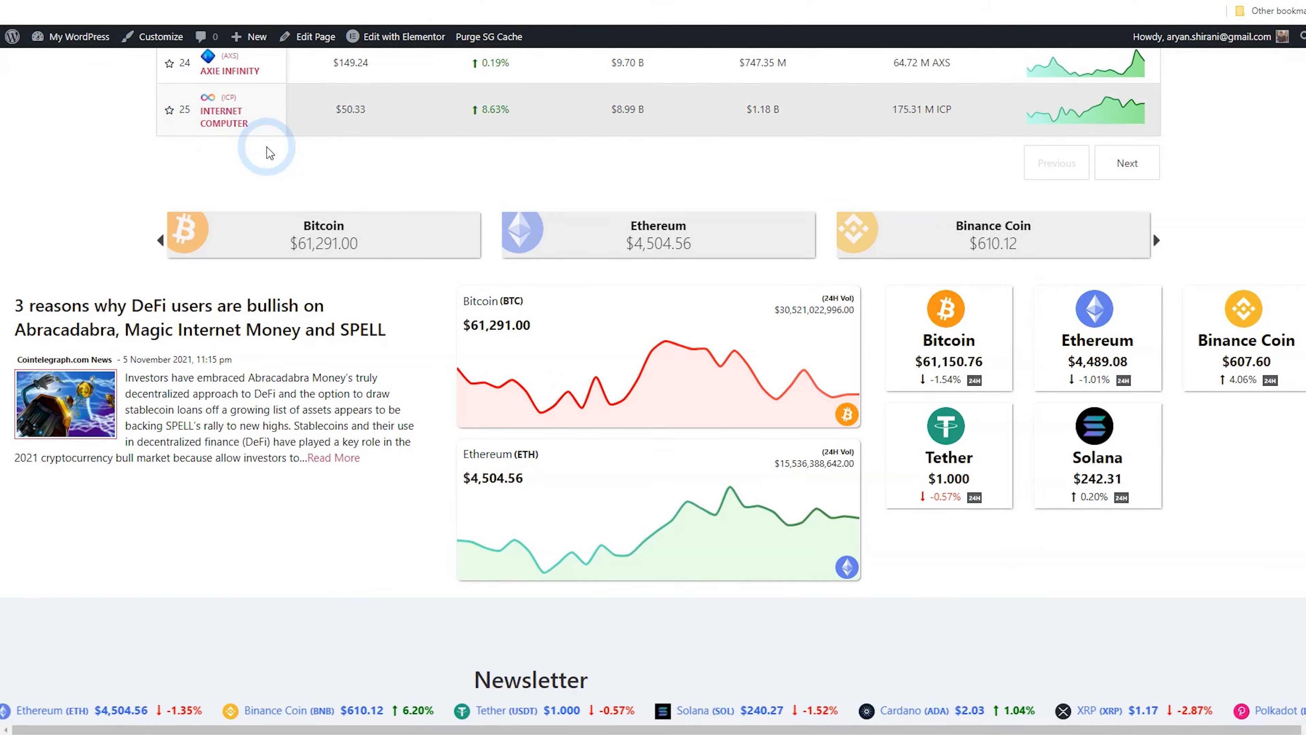
Reload the live page and scroll through the slider, news and footer sections to check the layout
scroll(262, 146, "down", 8)
key("F5")
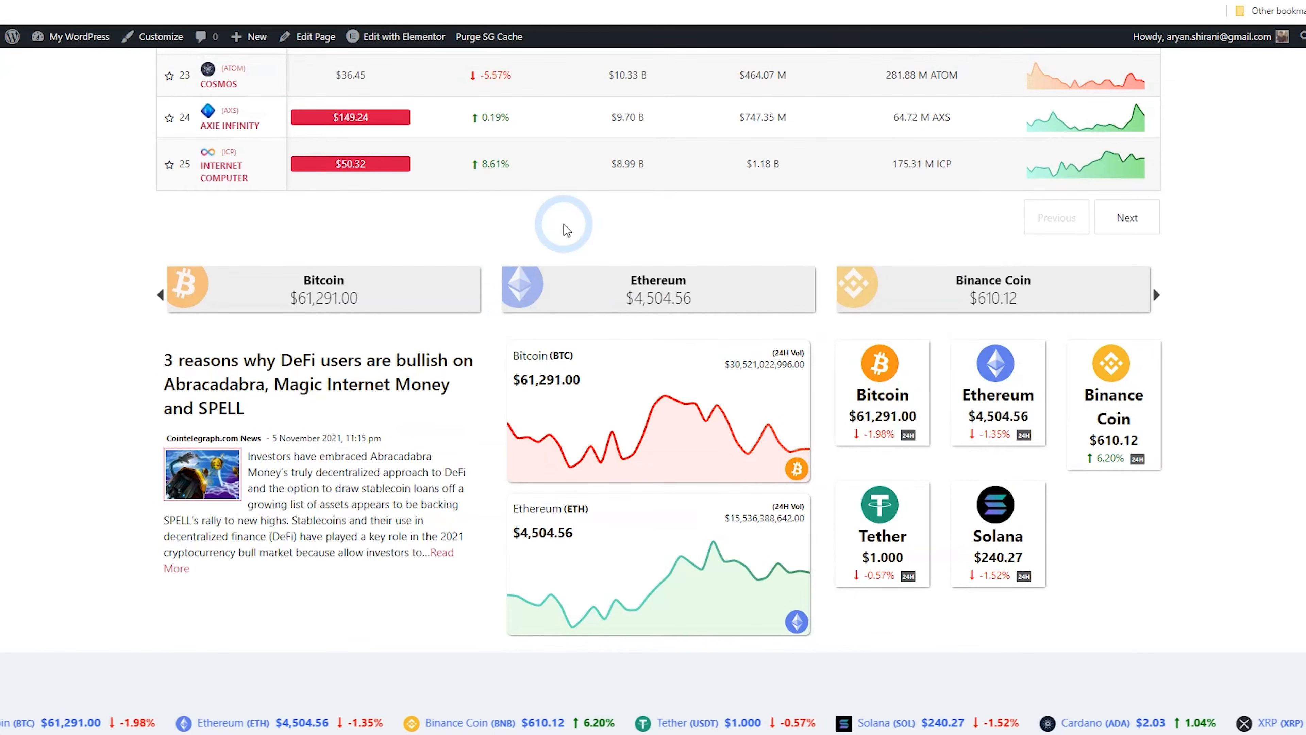
scroll(326, 283, "down", 8)
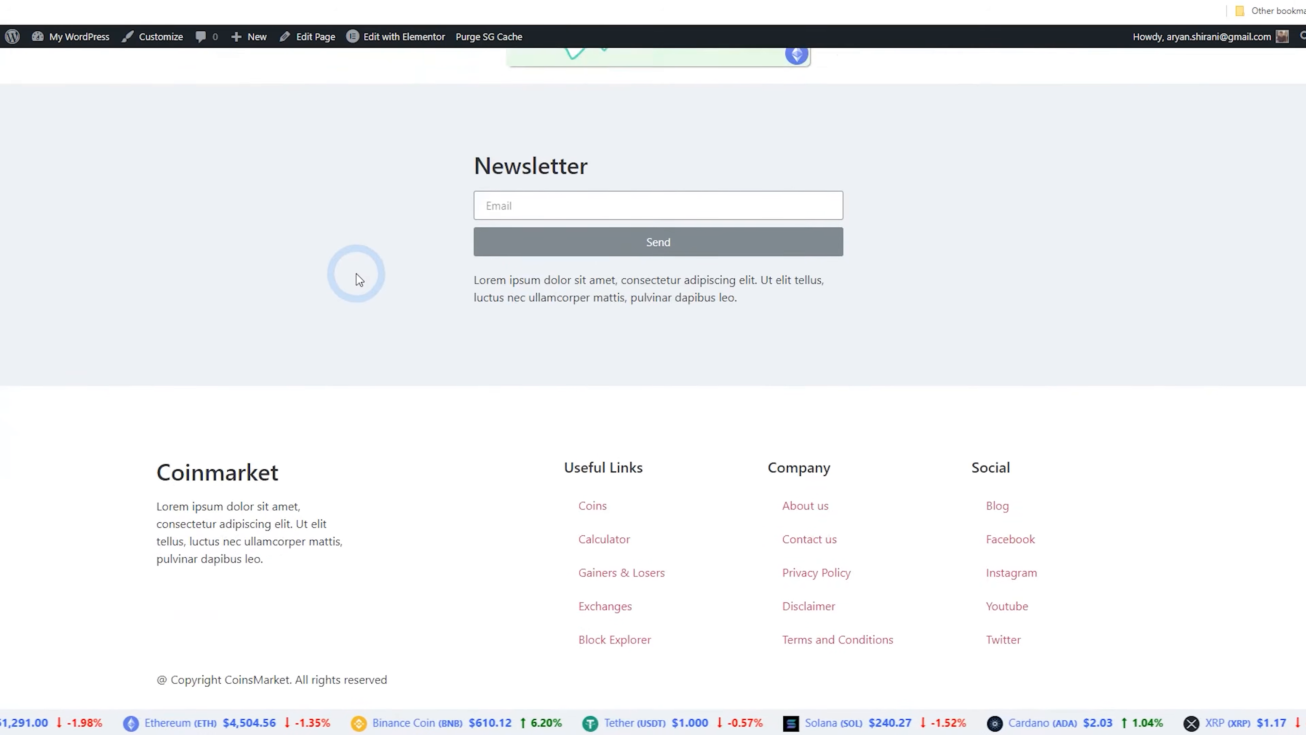
scroll(360, 288, "up", 10)
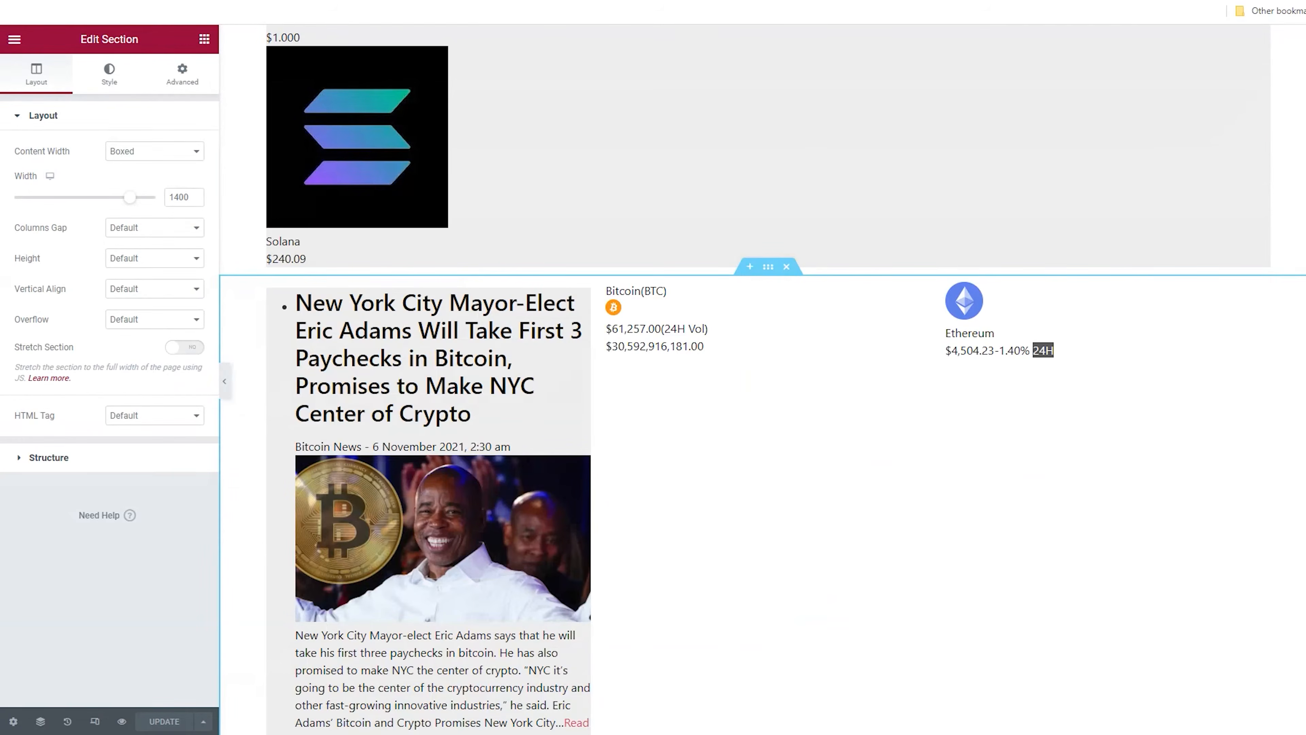
Set the news section's top and bottom margin to 3 in its advanced settings and update the page
scroll(636, 392, "up", 4)
scroll(636, 412, "up", 5)
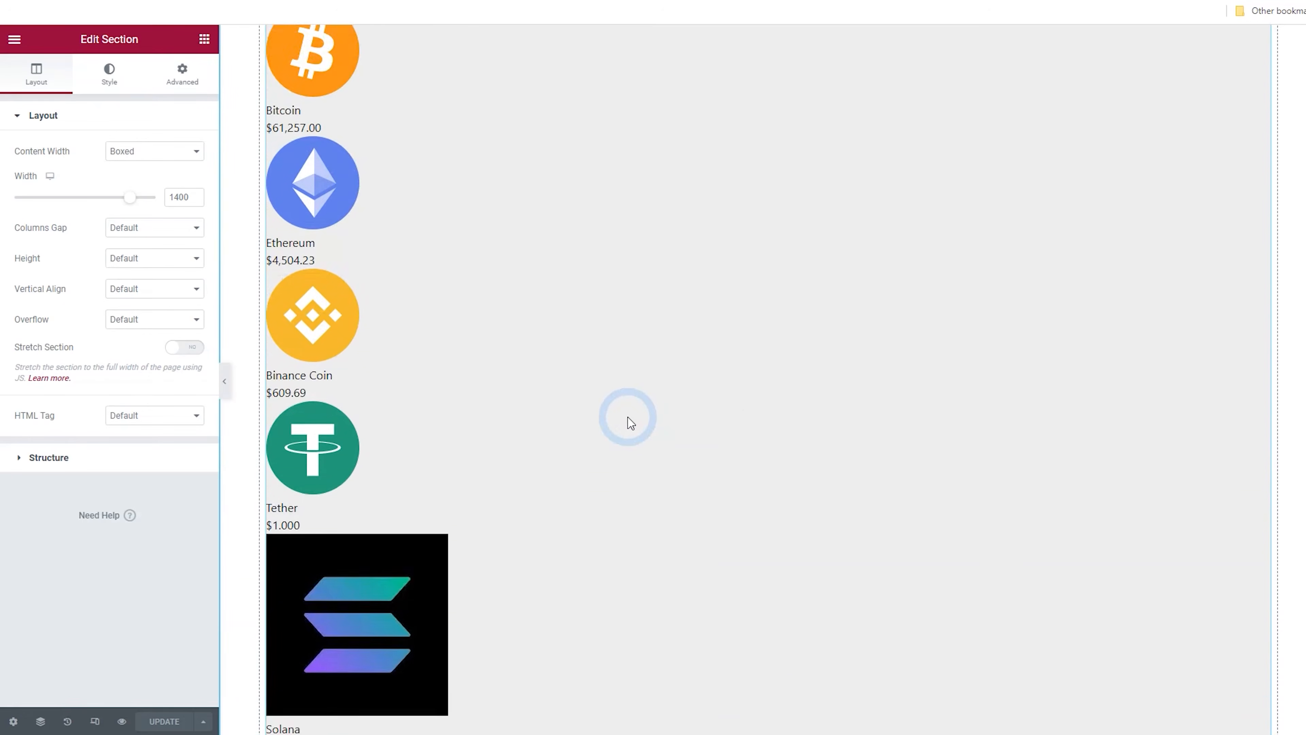
scroll(632, 419, "down", 10)
scroll(632, 421, "down", 6)
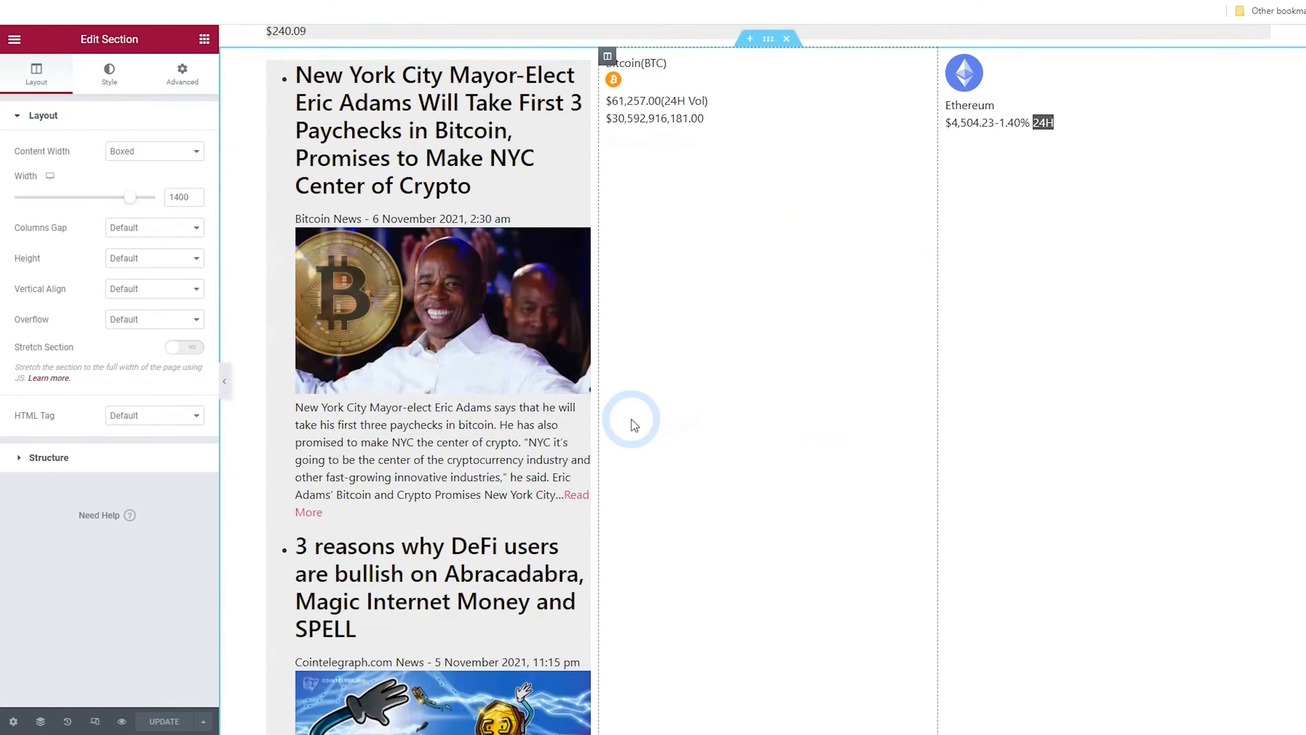
scroll(799, 252, "up", 5)
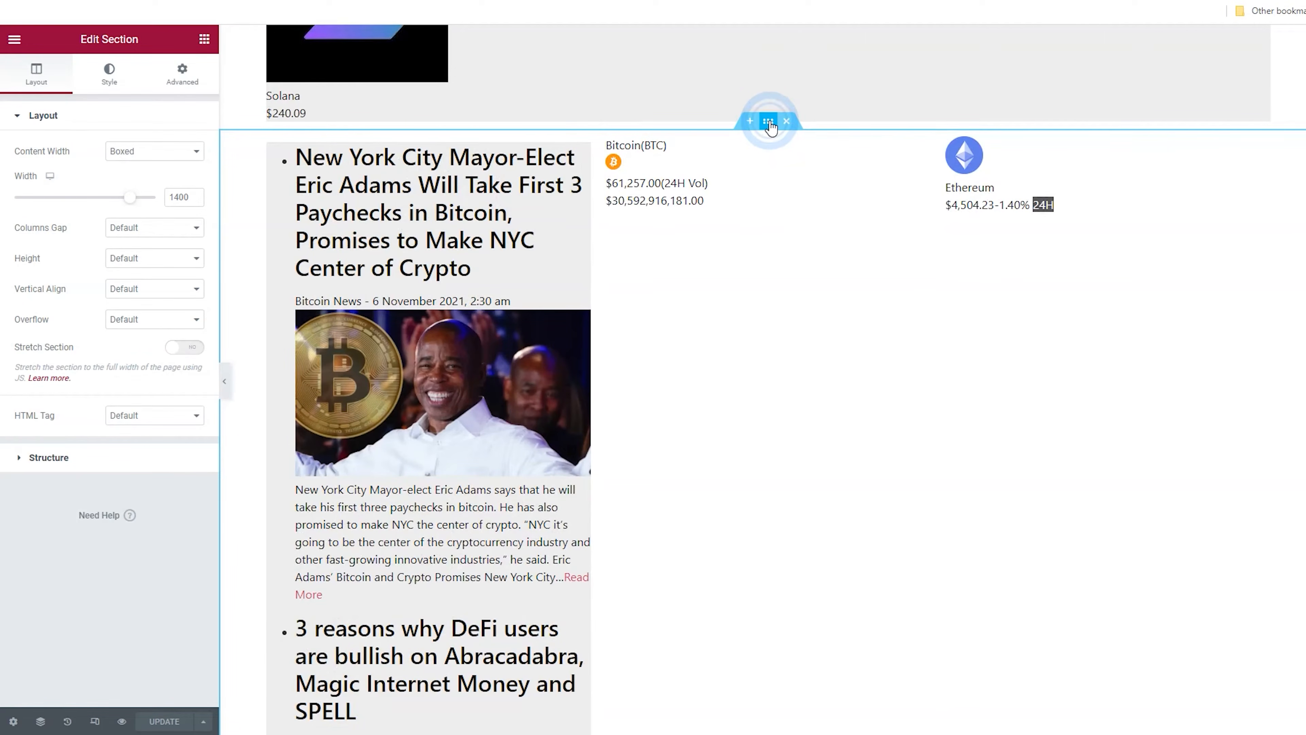
left_click(181, 85)
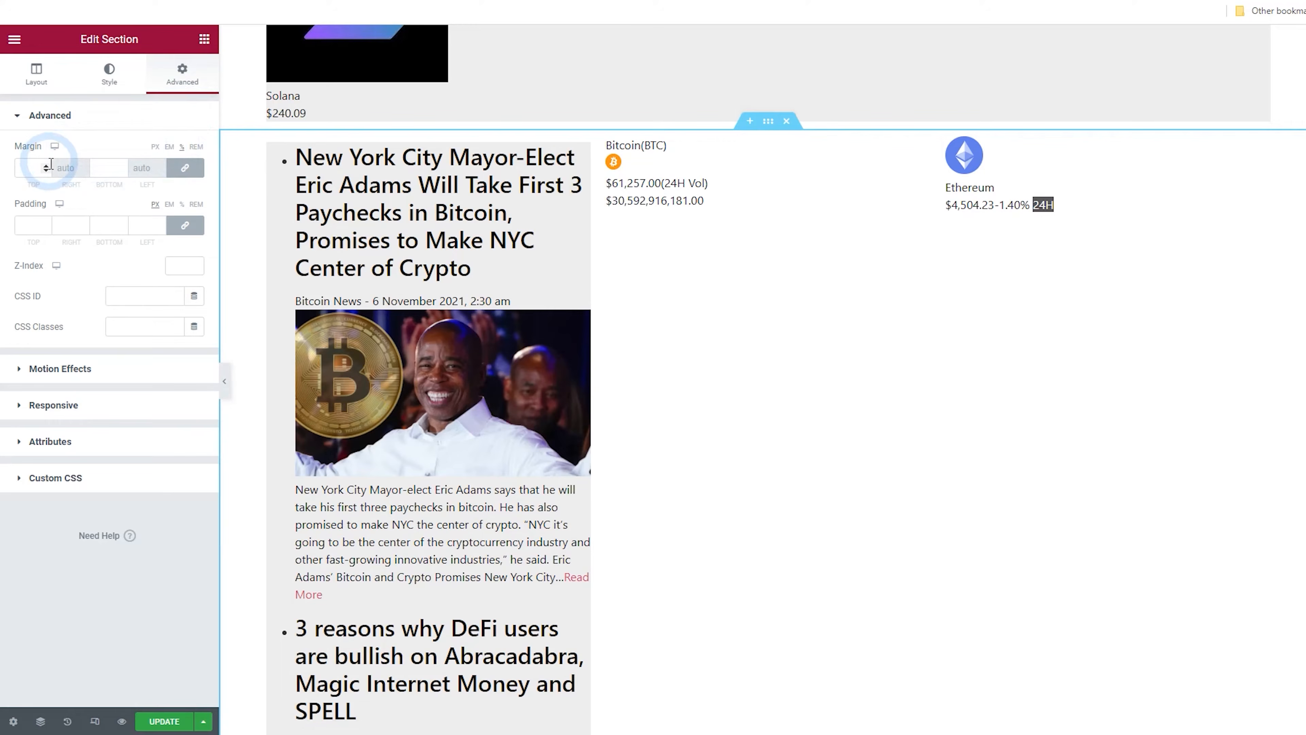
left_click(46, 164)
left_click(46, 165)
left_click(46, 165)
left_click(46, 164)
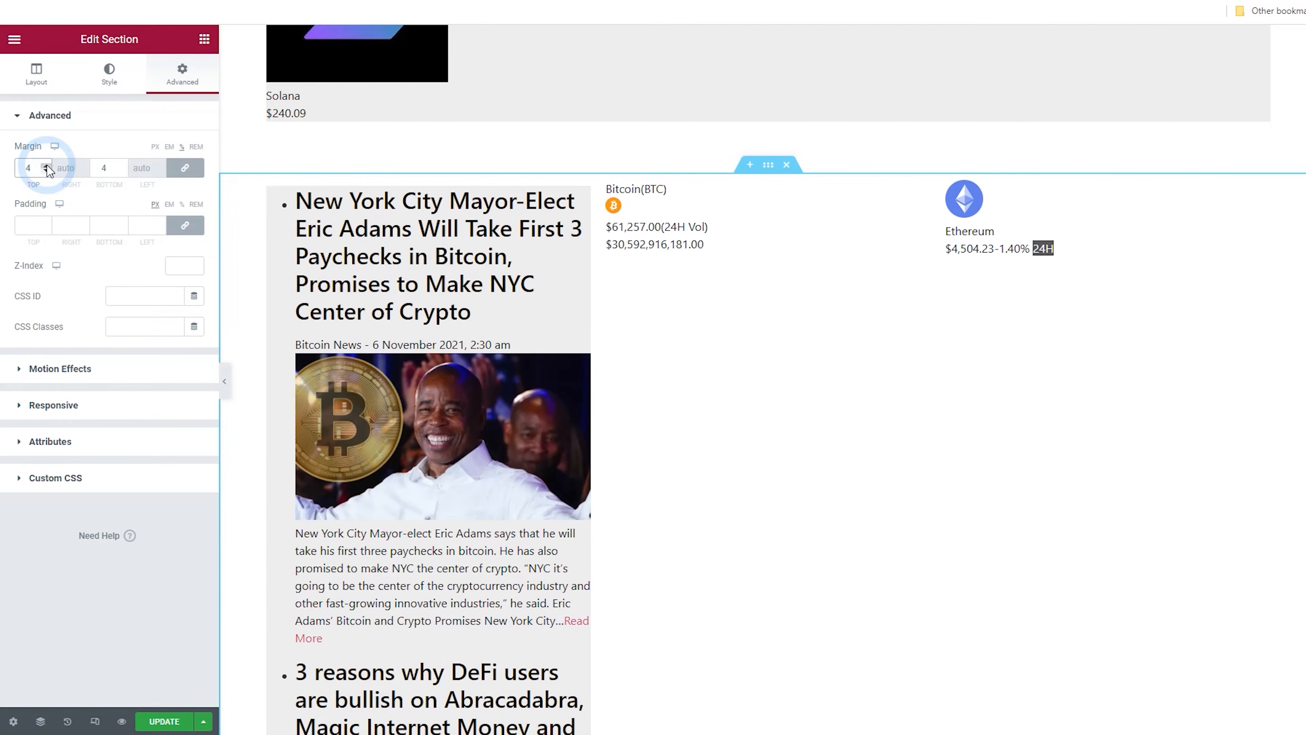
left_click(46, 170)
scroll(364, 292, "up", 5)
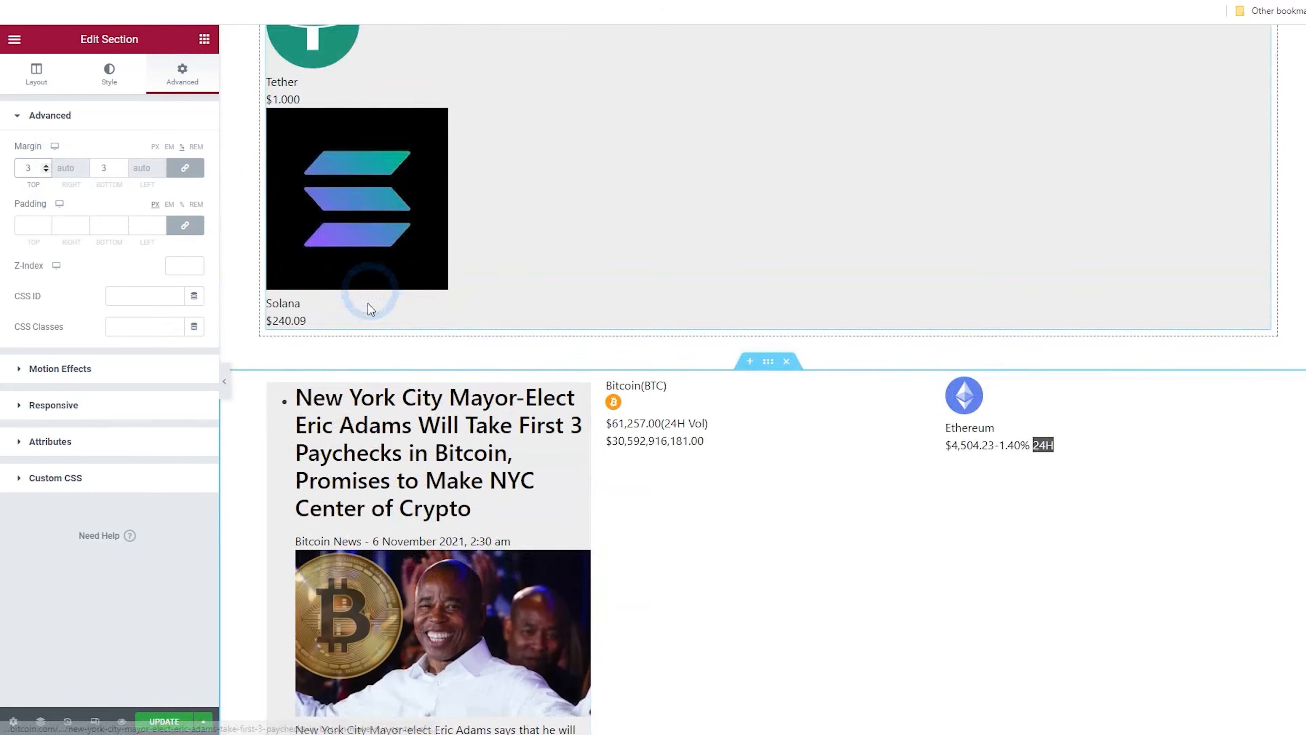
left_click(447, 190)
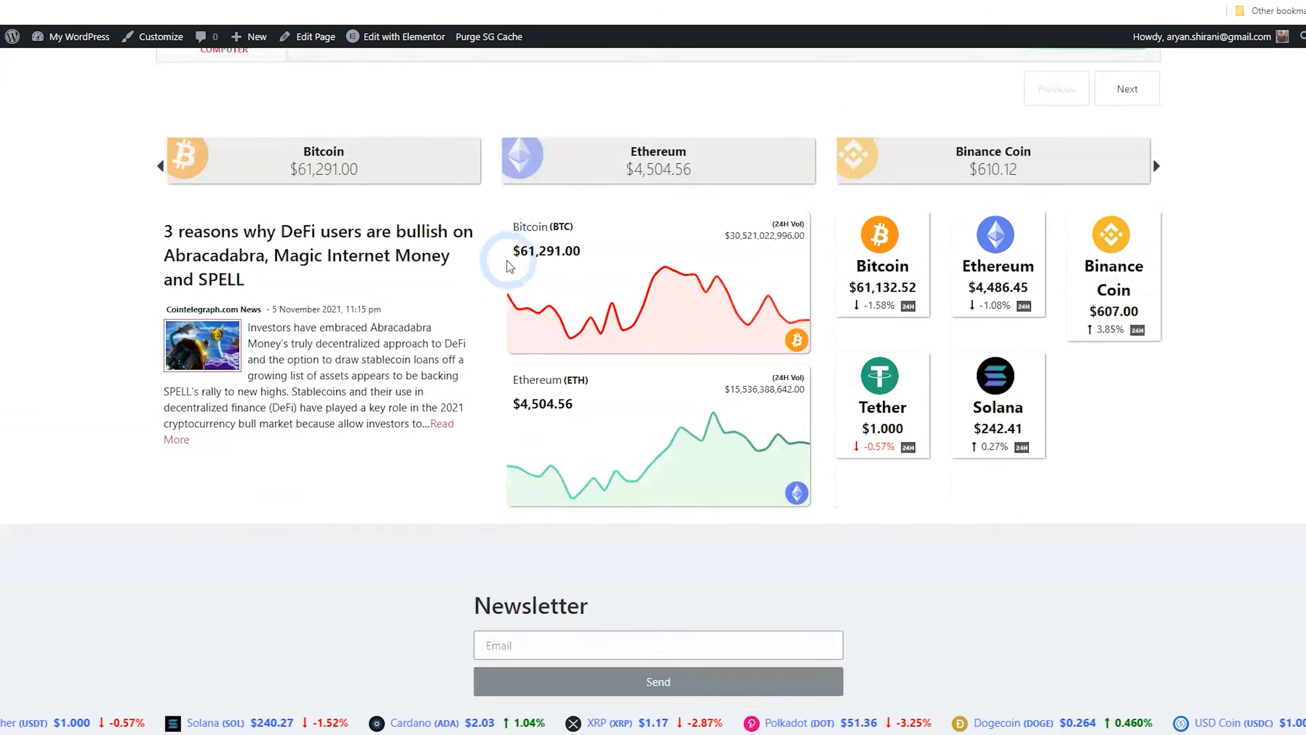
Review the spacing around the slider, news and price card sections on the live page
scroll(510, 266, "down", 1)
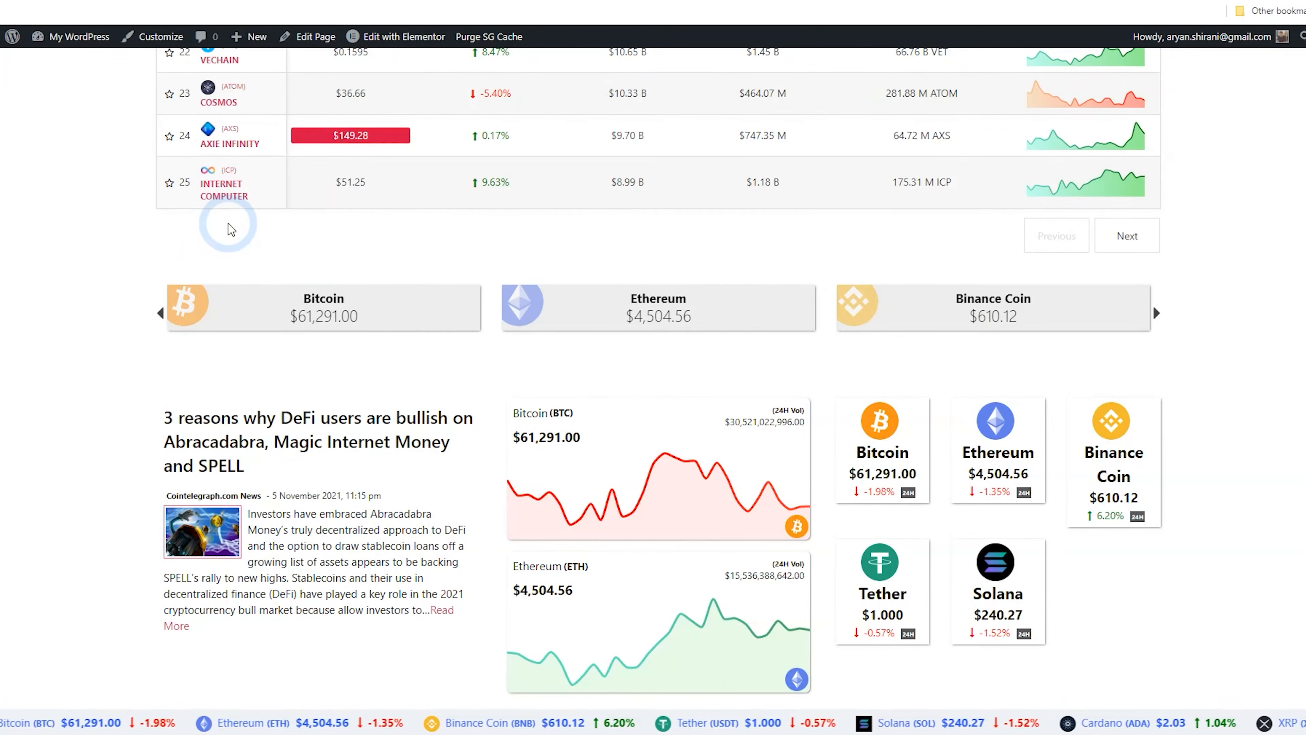
scroll(226, 226, "down", 1)
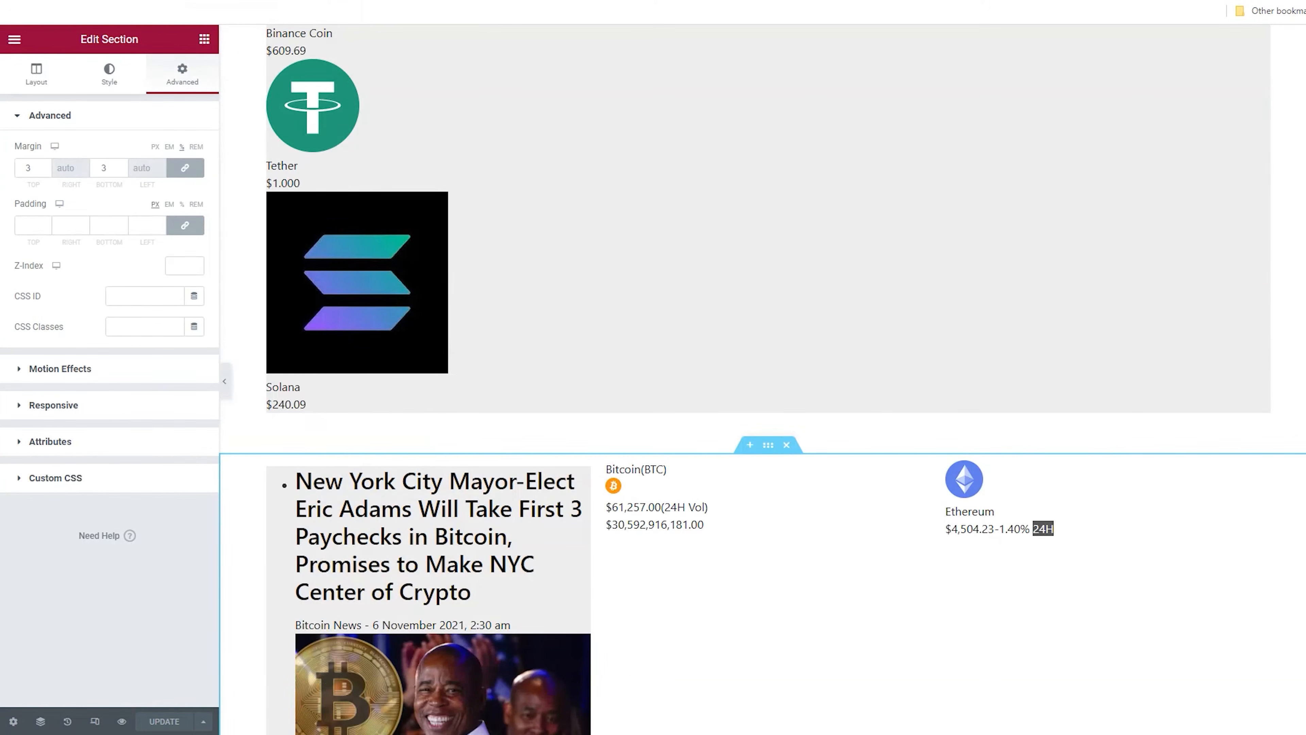
left_click(755, 446)
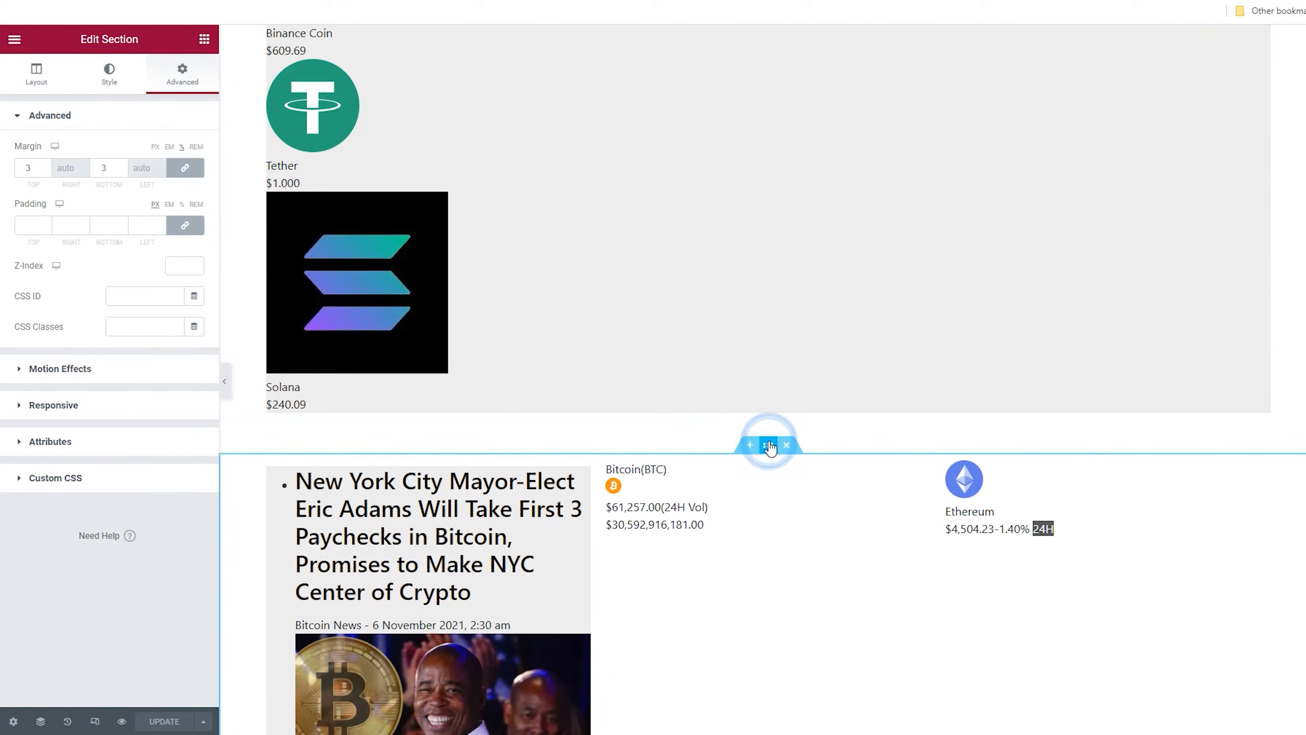
left_click(52, 166)
left_click(46, 166)
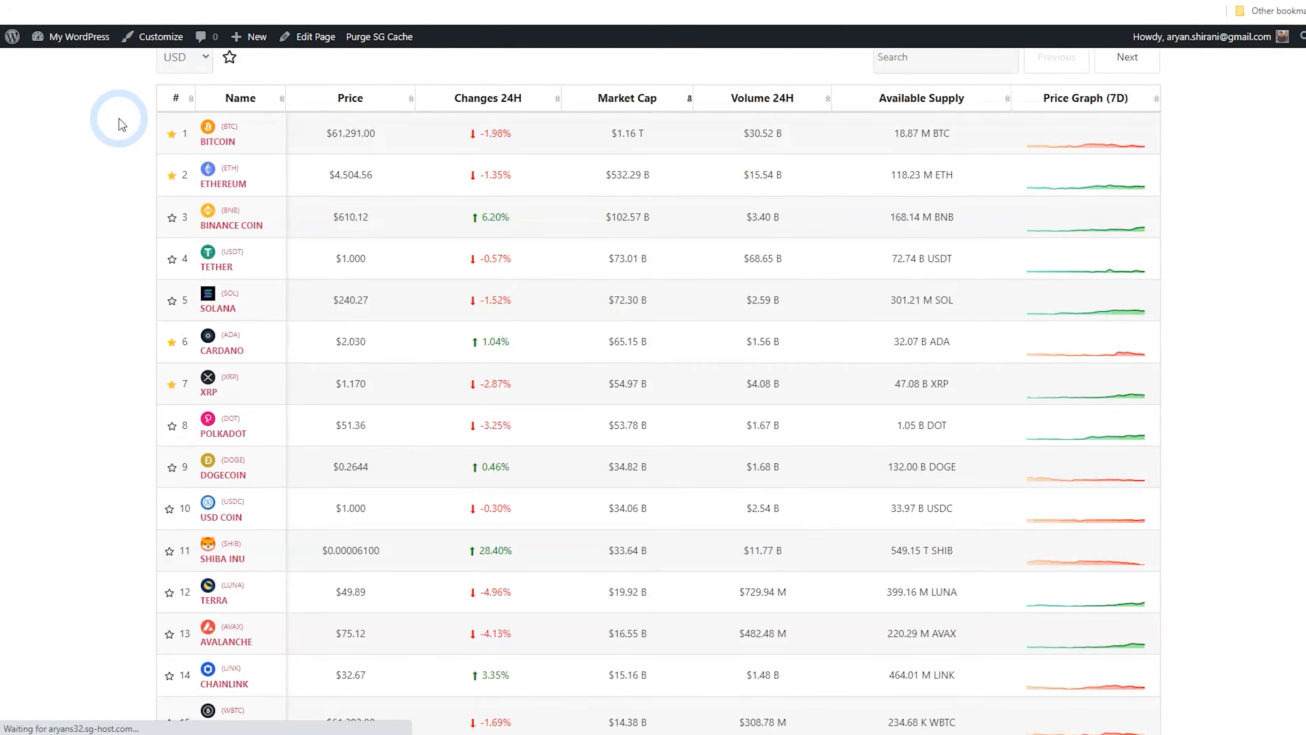
scroll(77, 253, "down", 2)
scroll(76, 252, "down", 15)
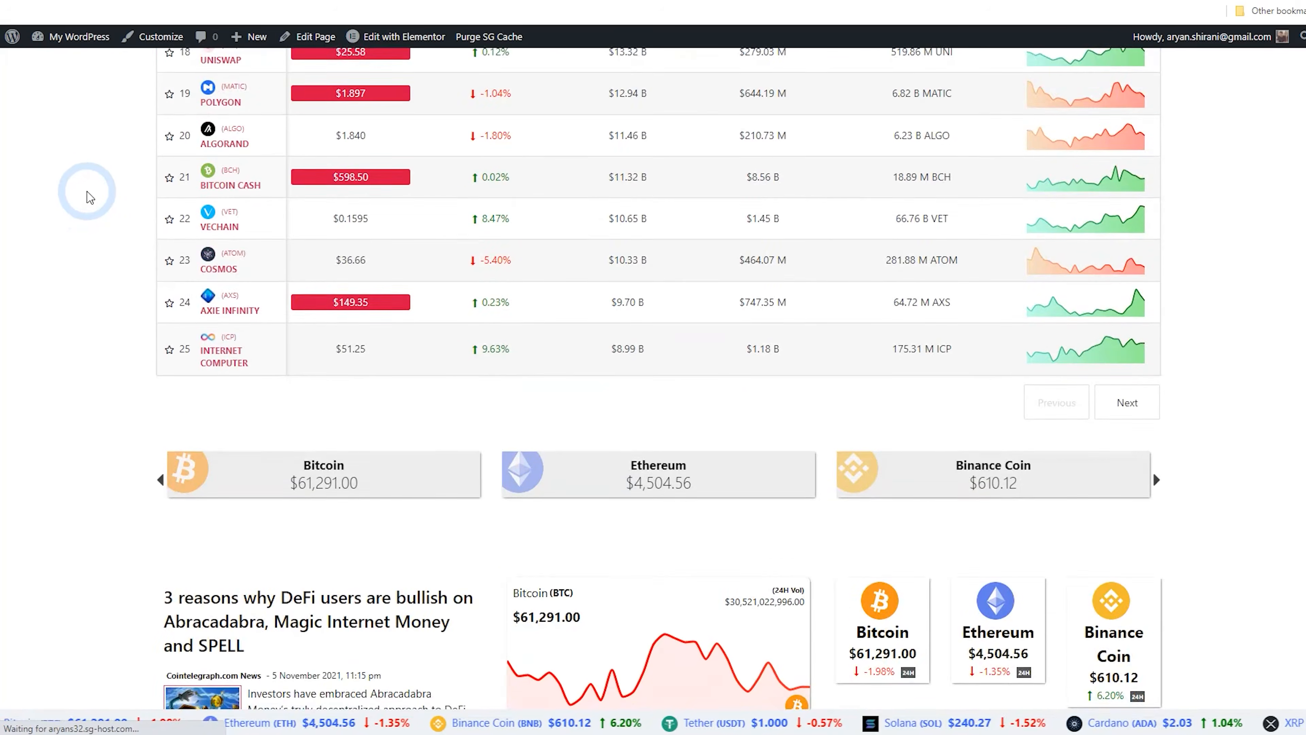
scroll(102, 190, "up", 1)
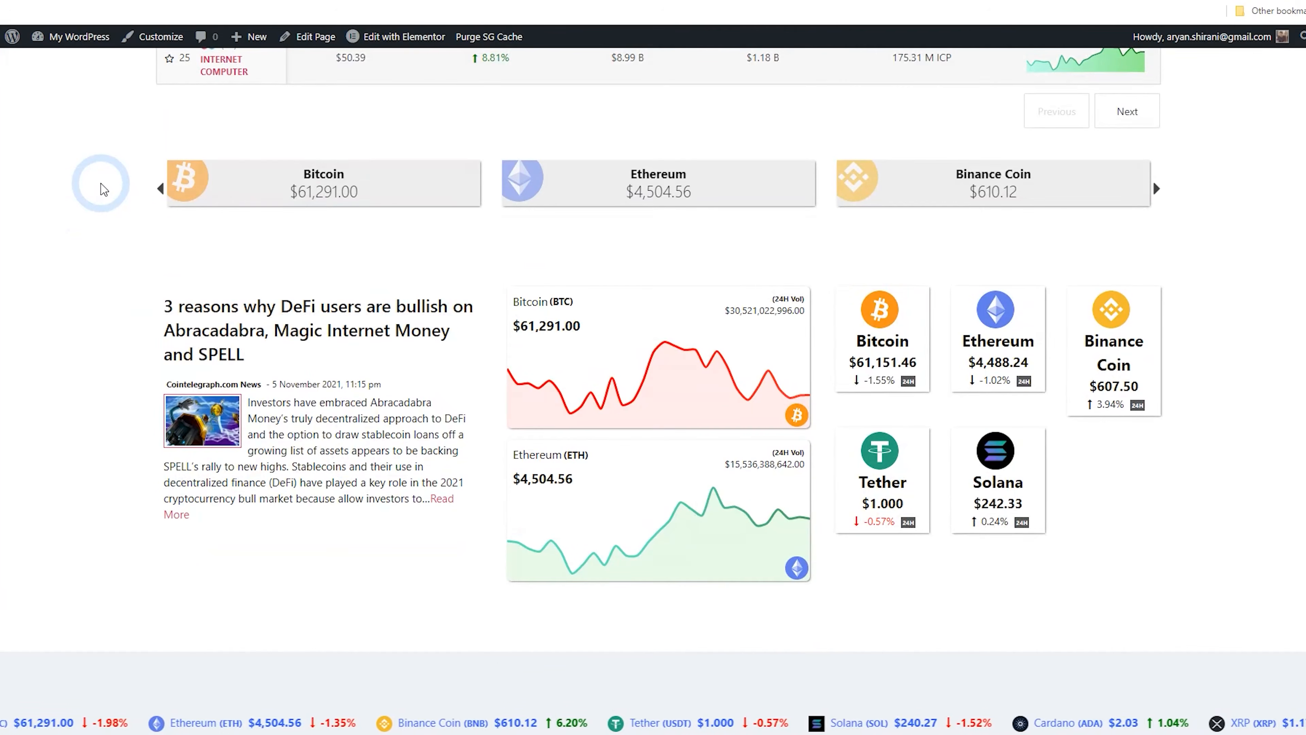
scroll(129, 201, "up", 1)
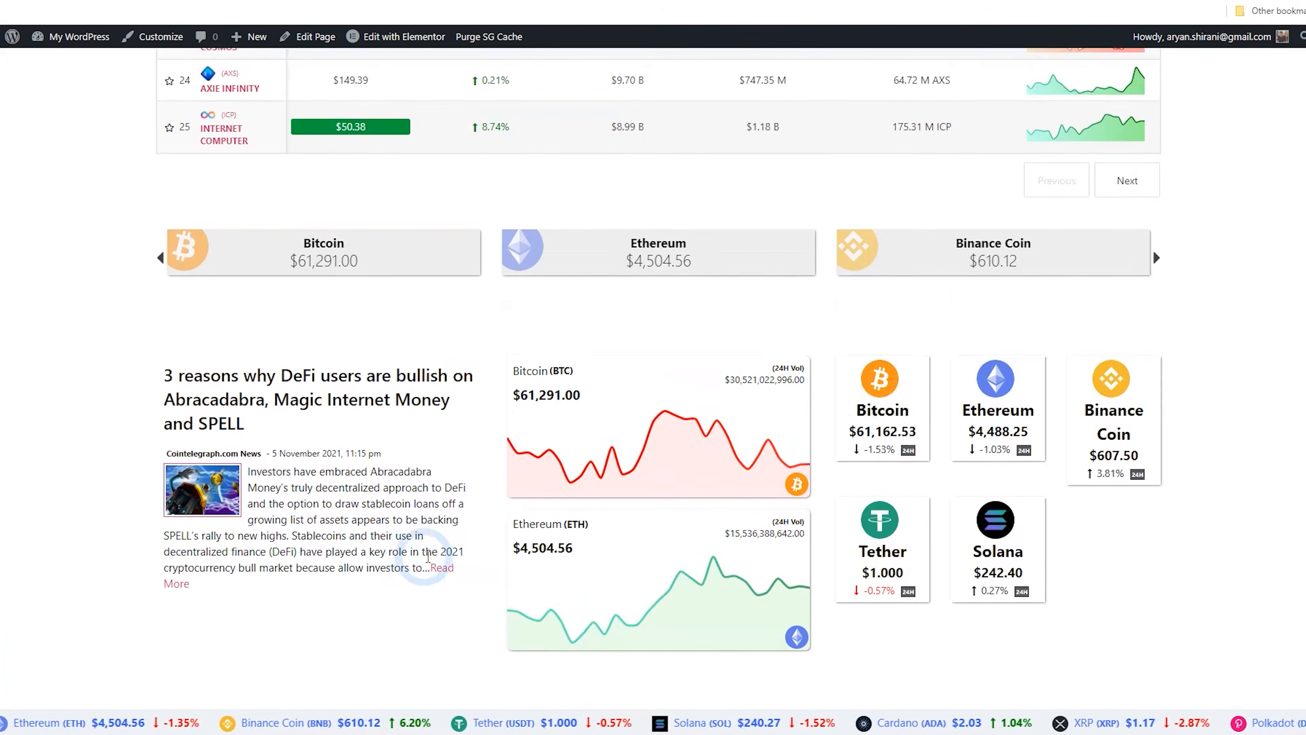
scroll(431, 579, "up", 1)
scroll(514, 424, "up", 1)
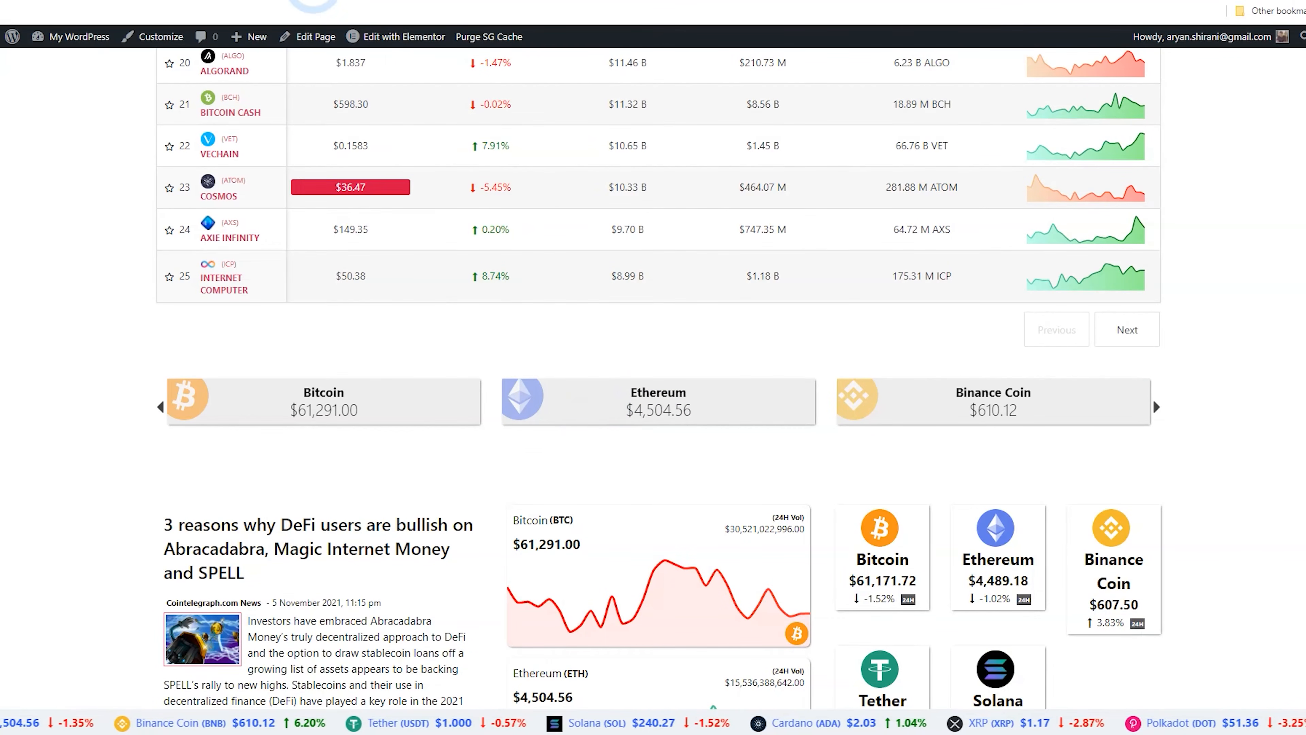
Open the Slider widget for editing from the crypto plugin's widget list
key("ctrl+Tab")
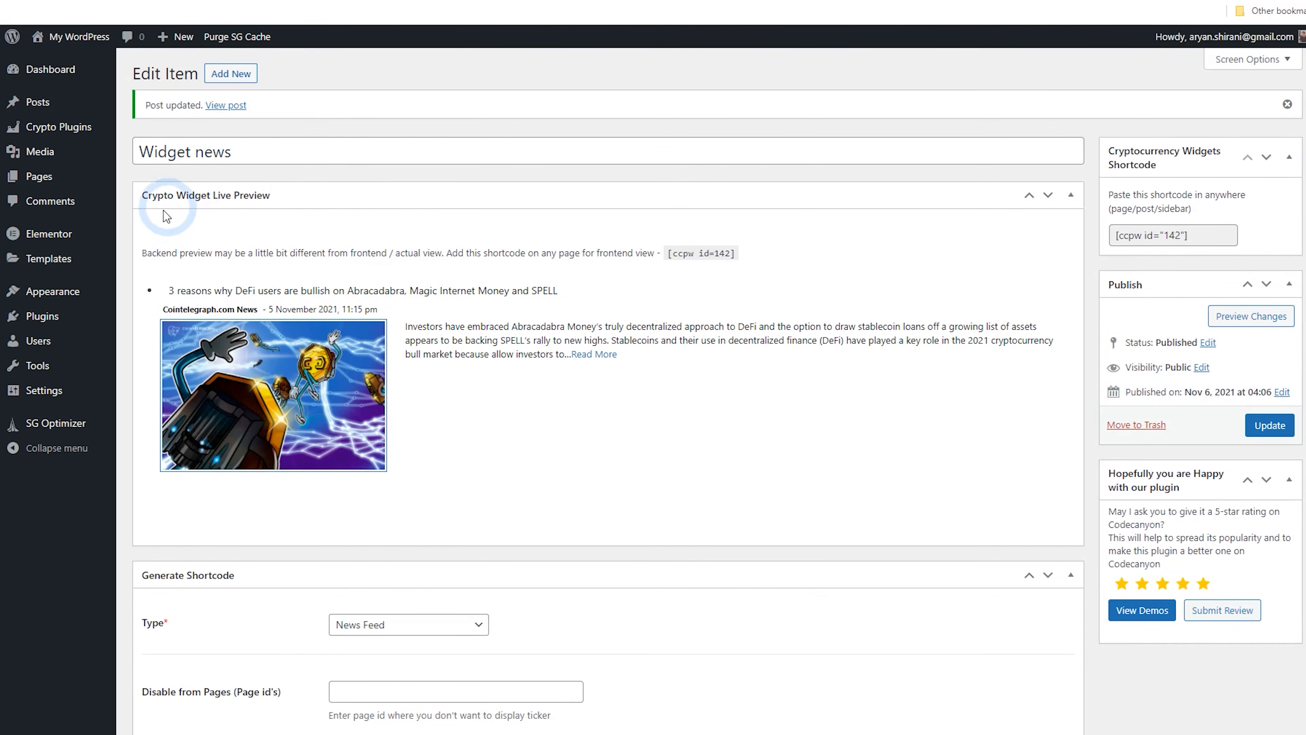
left_click(70, 136)
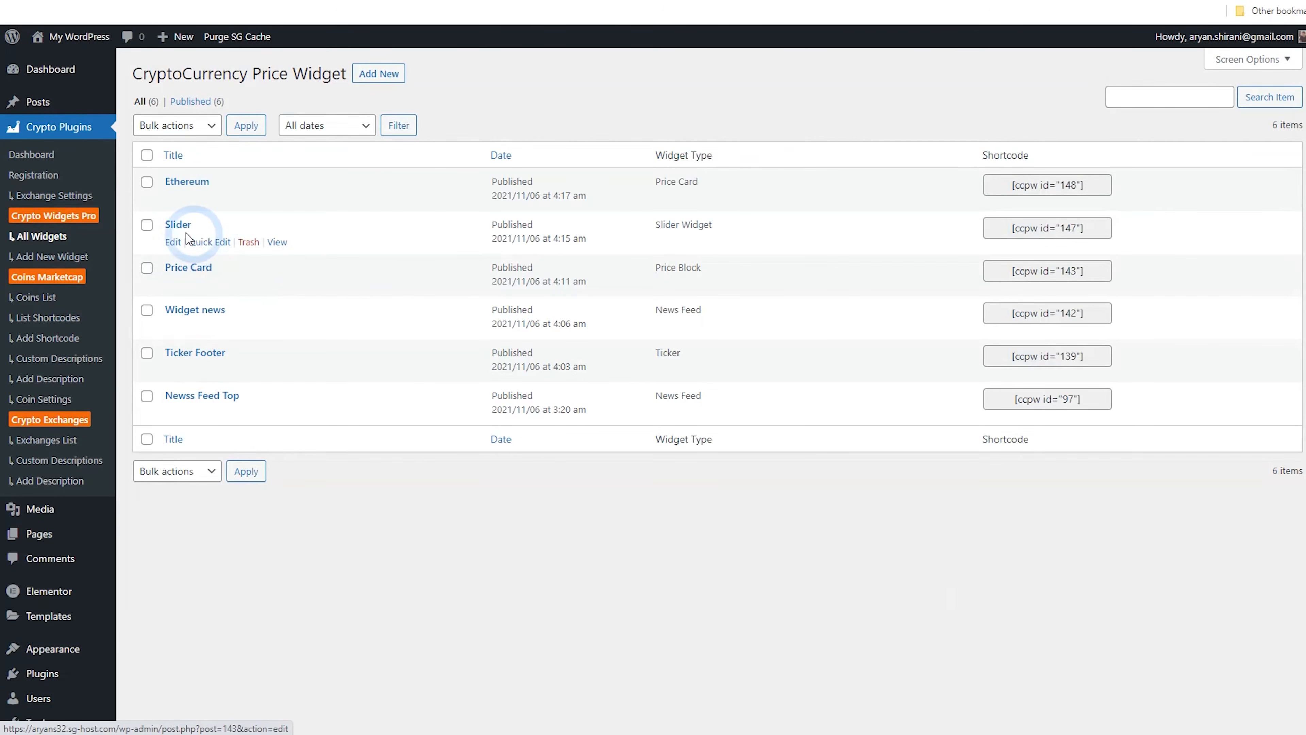
left_click(180, 231)
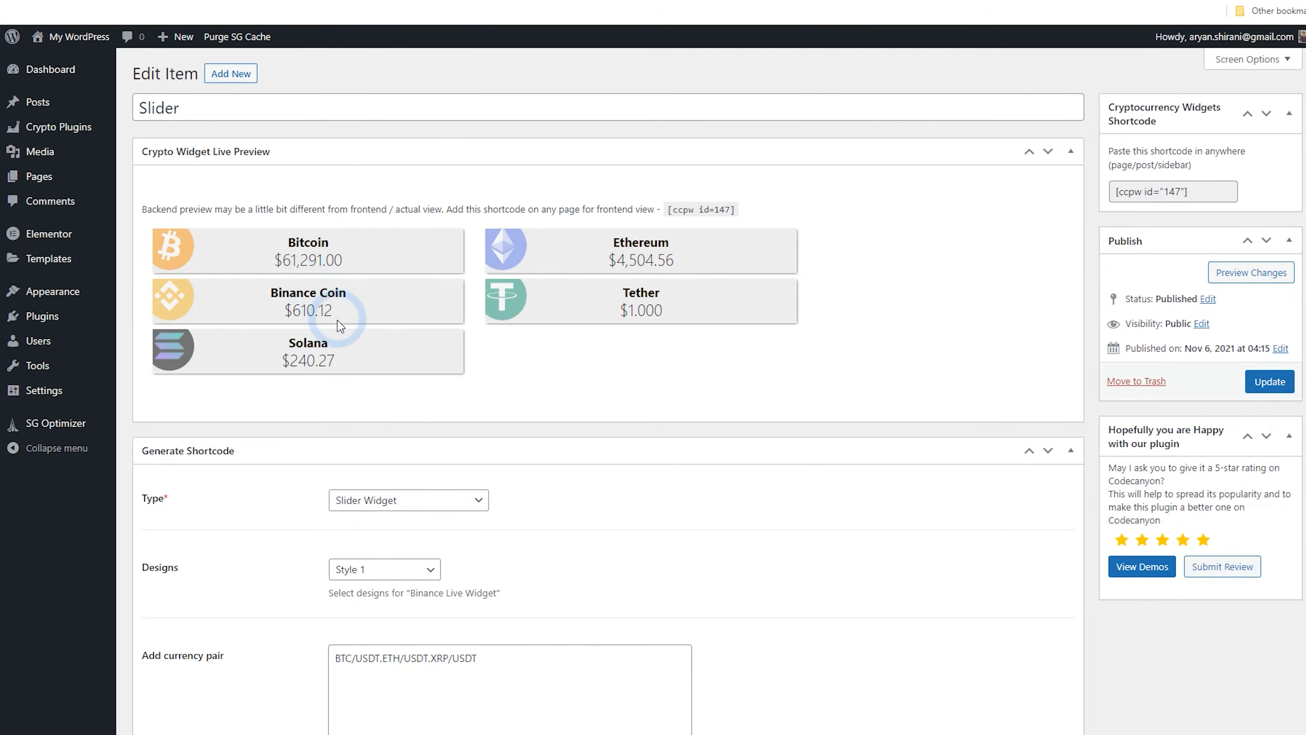
Review the Slider widget's background colour setting and update the widget
scroll(340, 325, "down", 20)
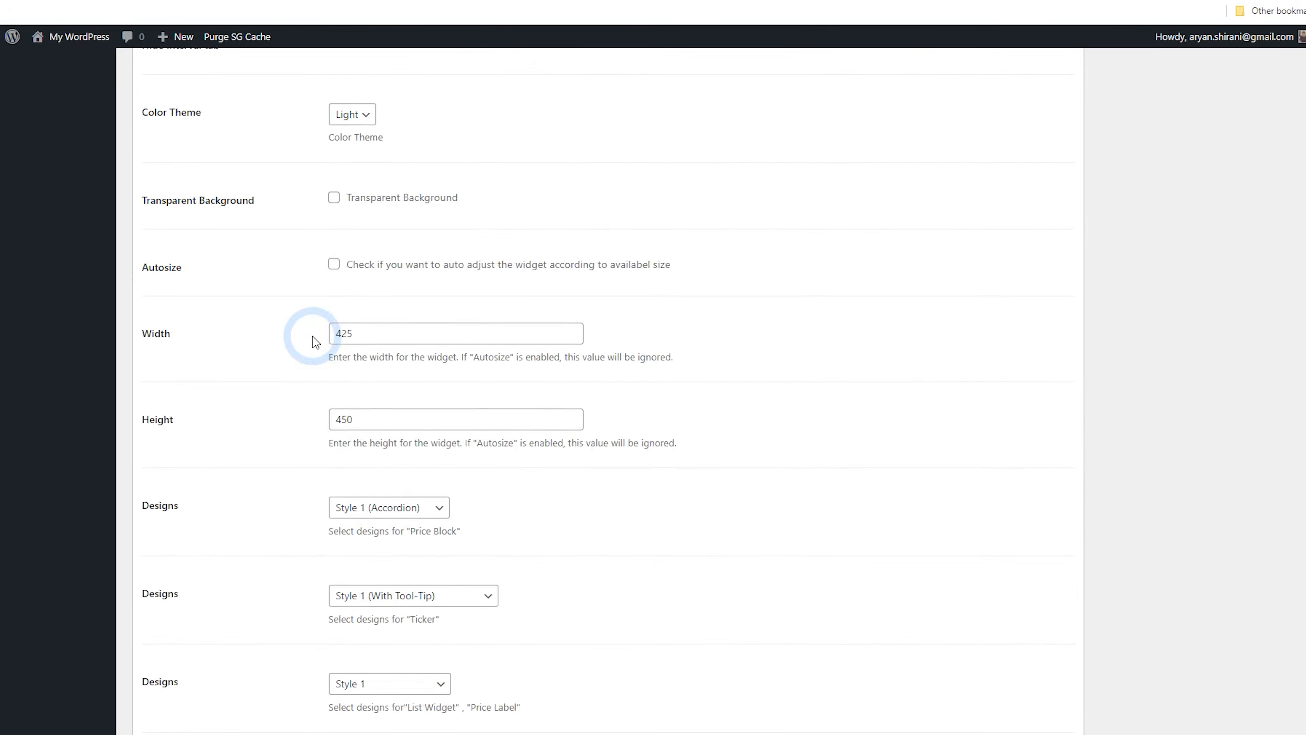
scroll(315, 342, "down", 15)
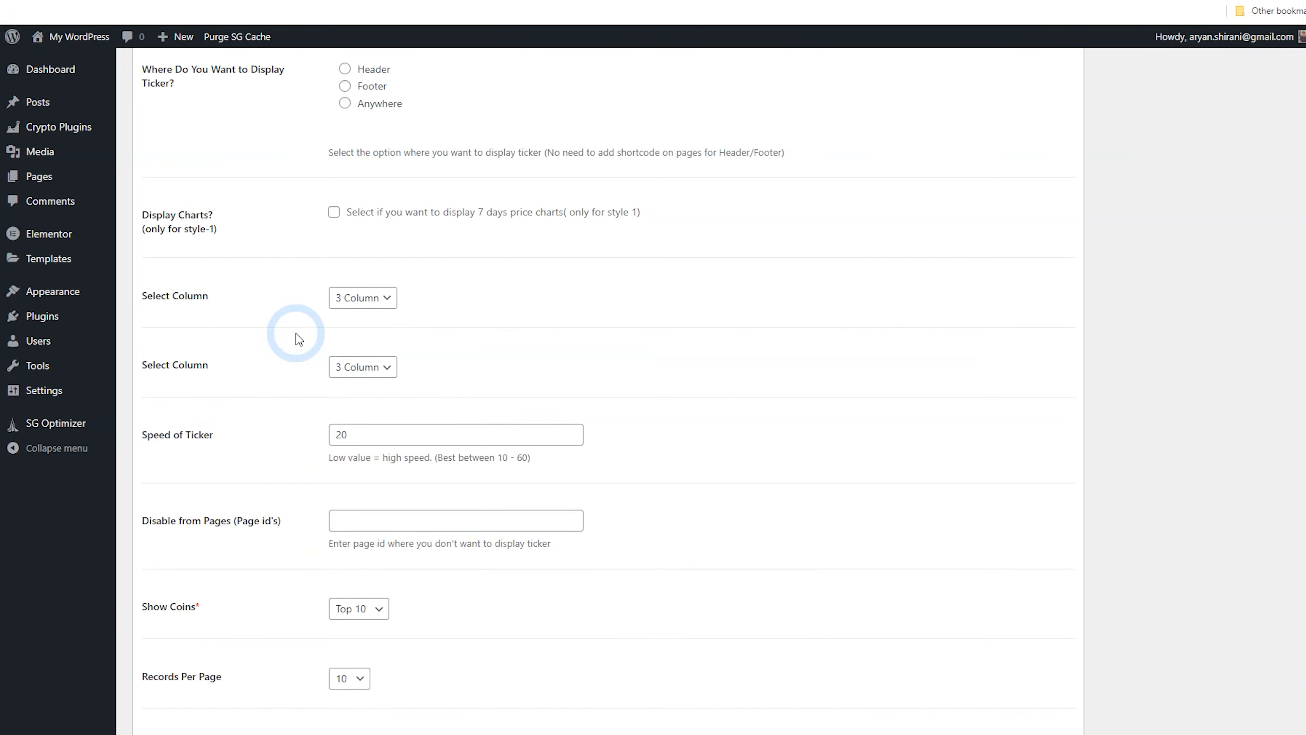
scroll(299, 339, "down", 10)
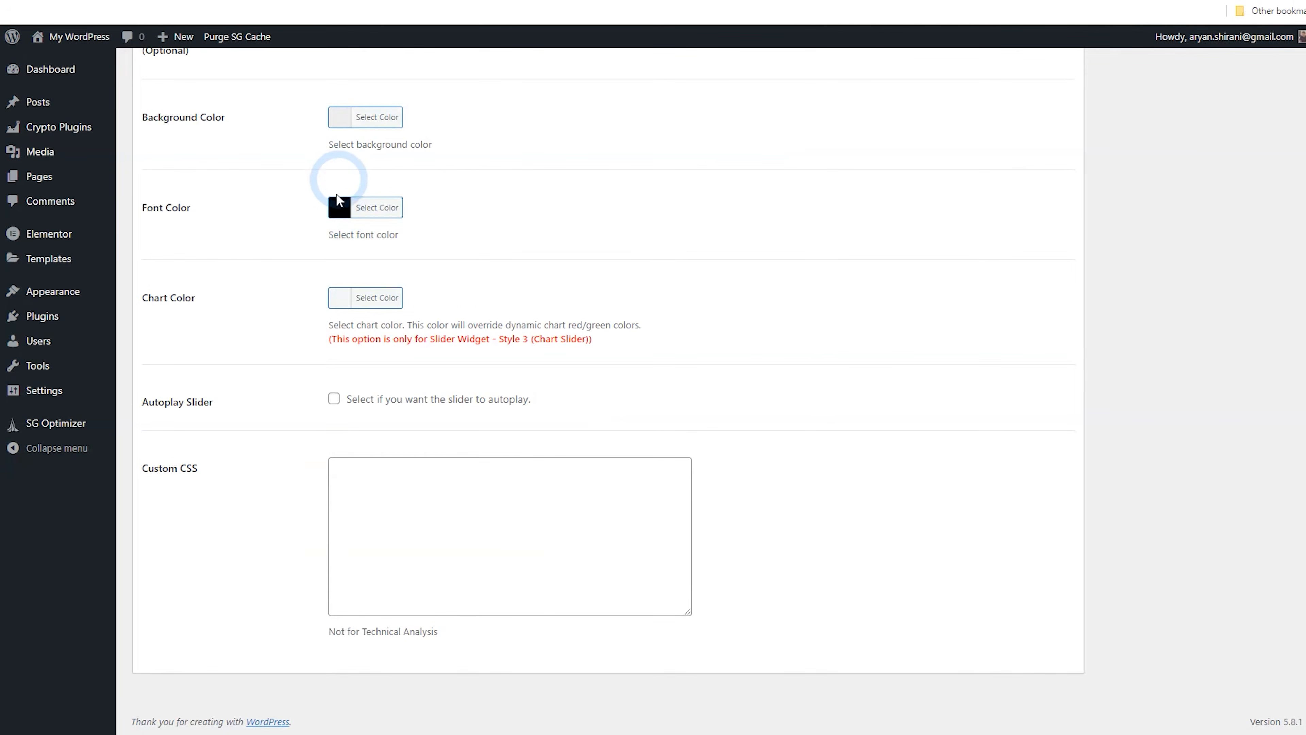
scroll(342, 206, "up", 3)
left_click(340, 278)
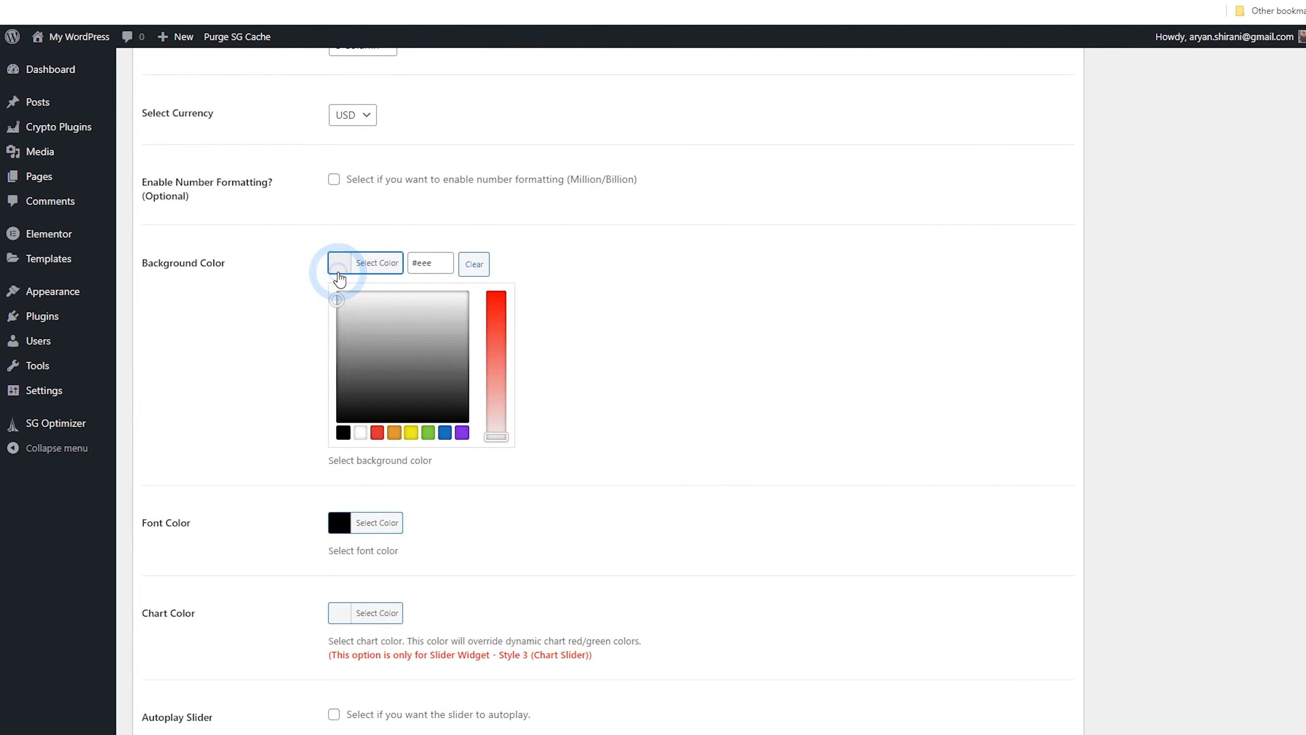
left_click(303, 265)
scroll(308, 386, "down", 3)
left_click(249, 442)
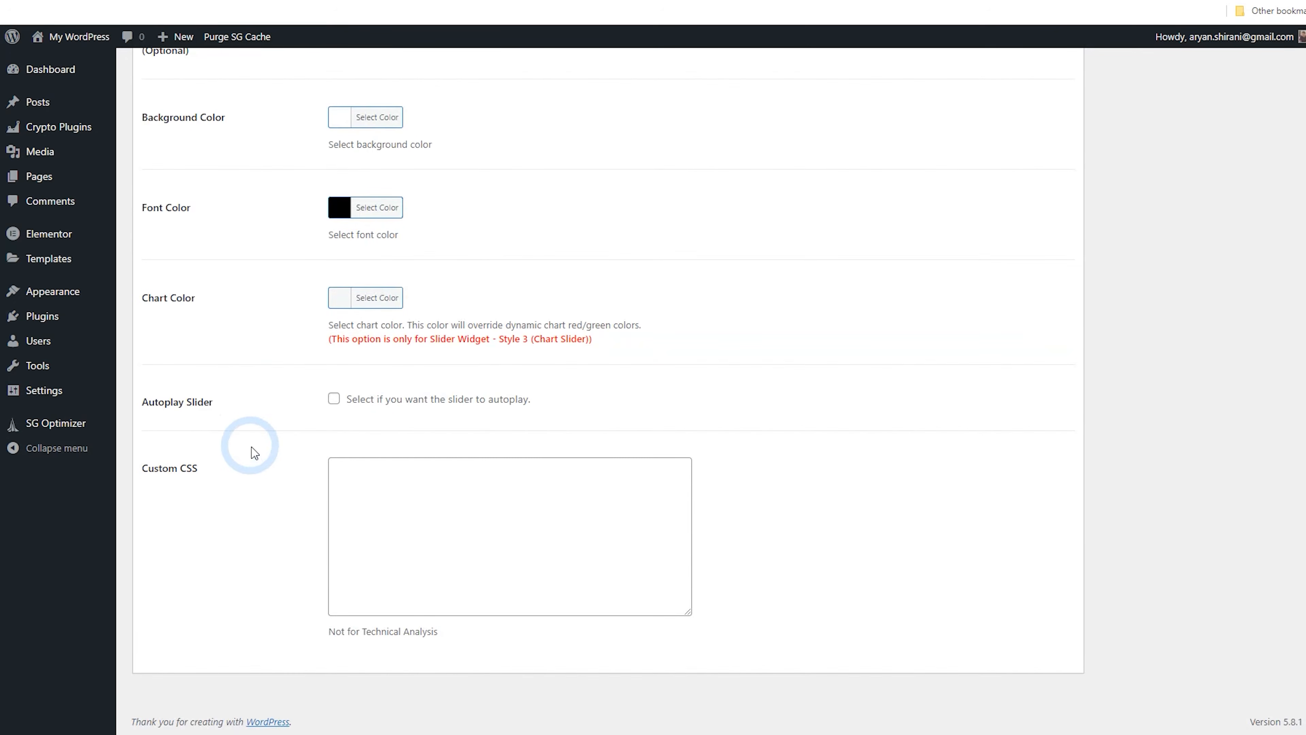
scroll(734, 491, "up", 15)
left_click(1268, 382)
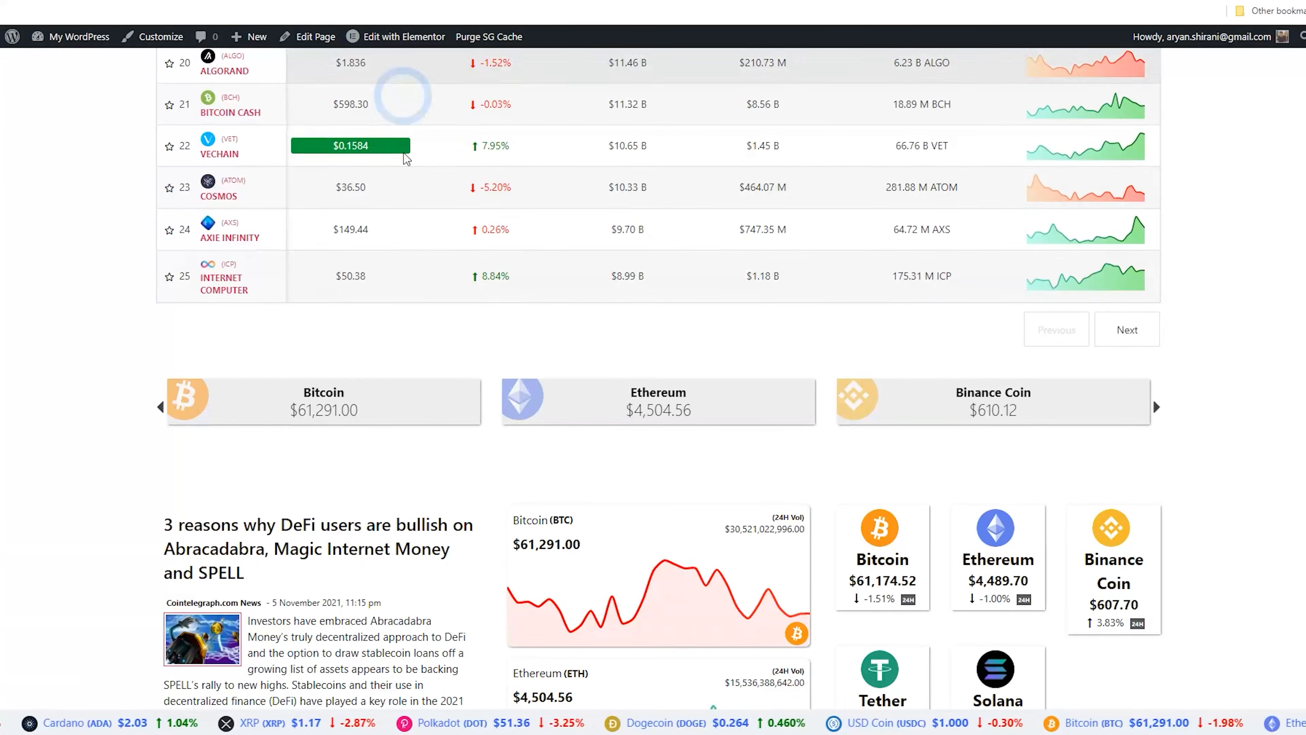
Return to the live page and advance the coin slider three times
left_click(38, 79)
left_click(81, 175)
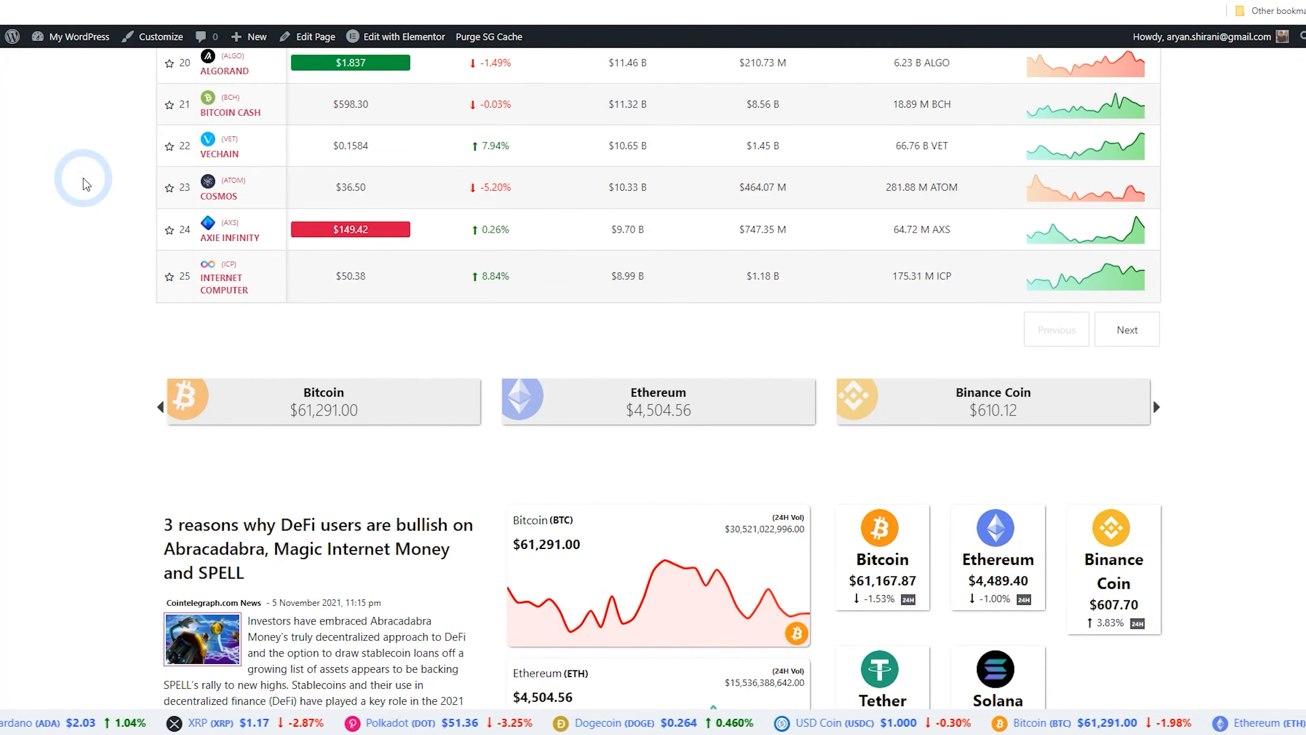
scroll(85, 181, "down", 10)
scroll(164, 371, "up", 6)
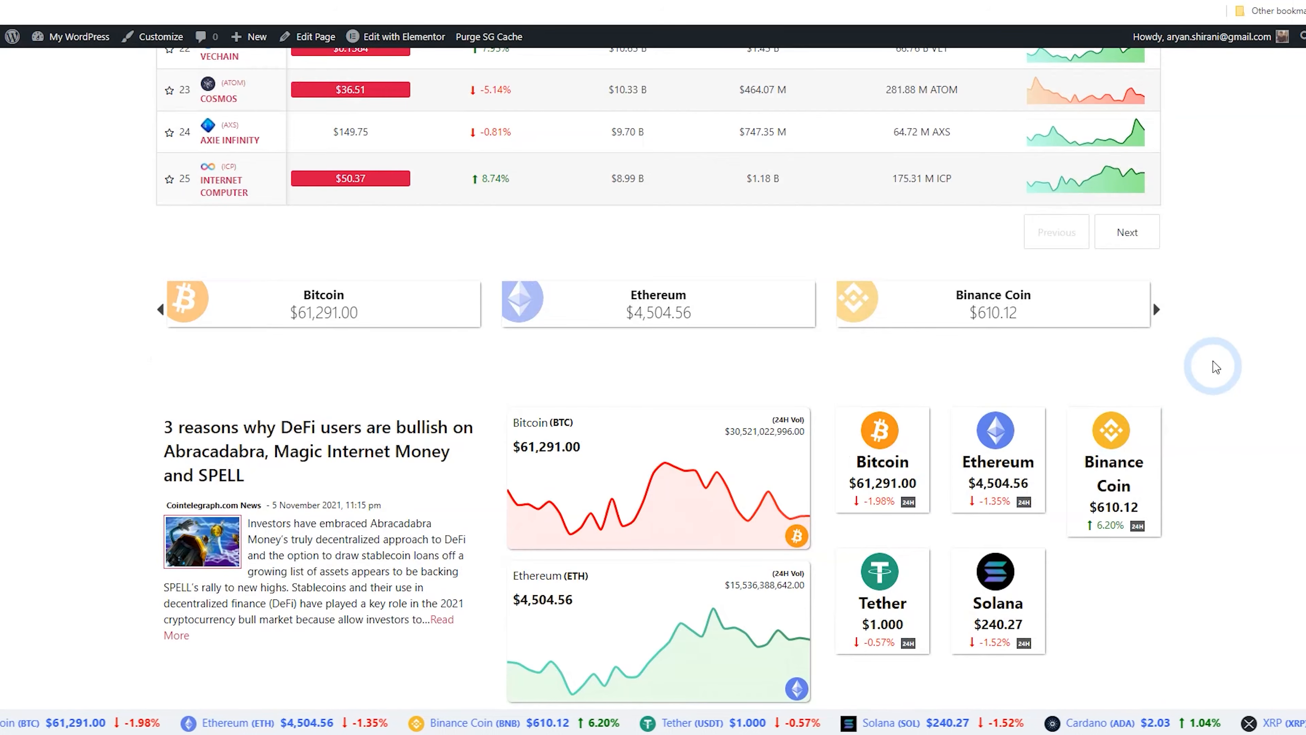
left_click(1157, 310)
left_click(1157, 310)
left_click(1157, 309)
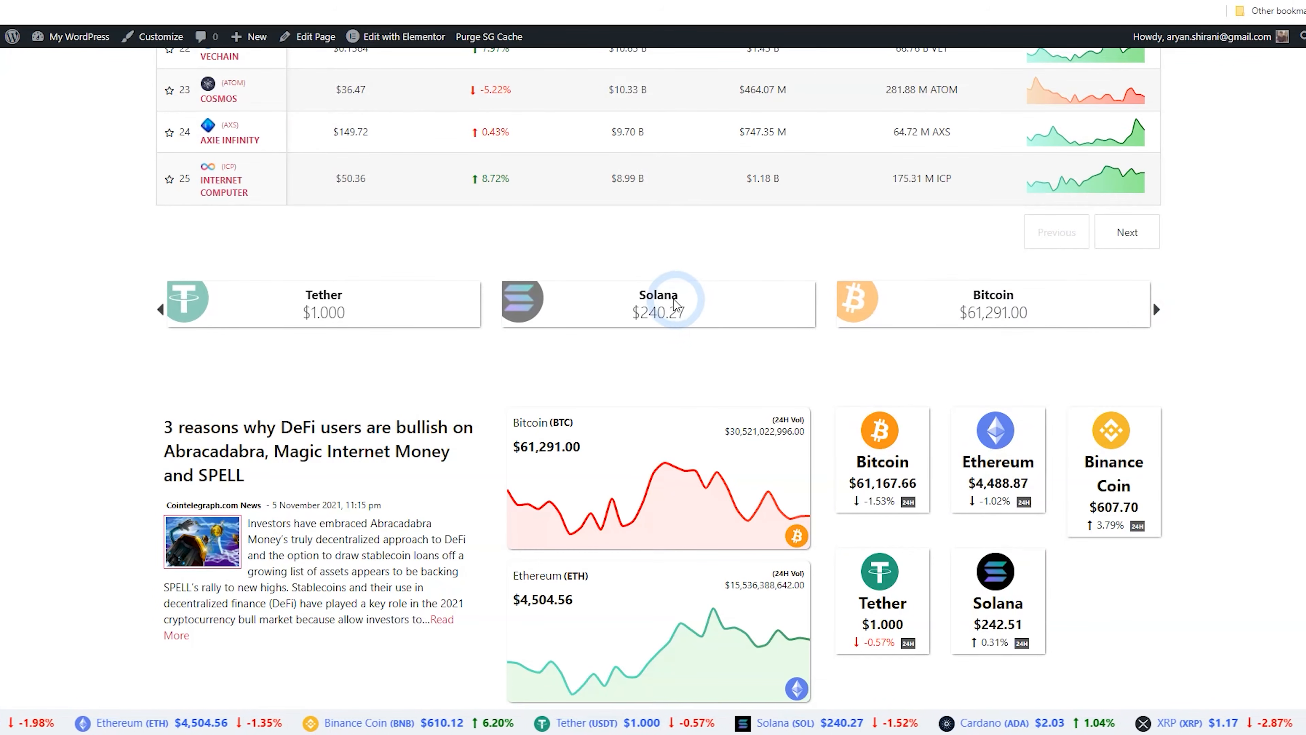
scroll(617, 319, "up", 20)
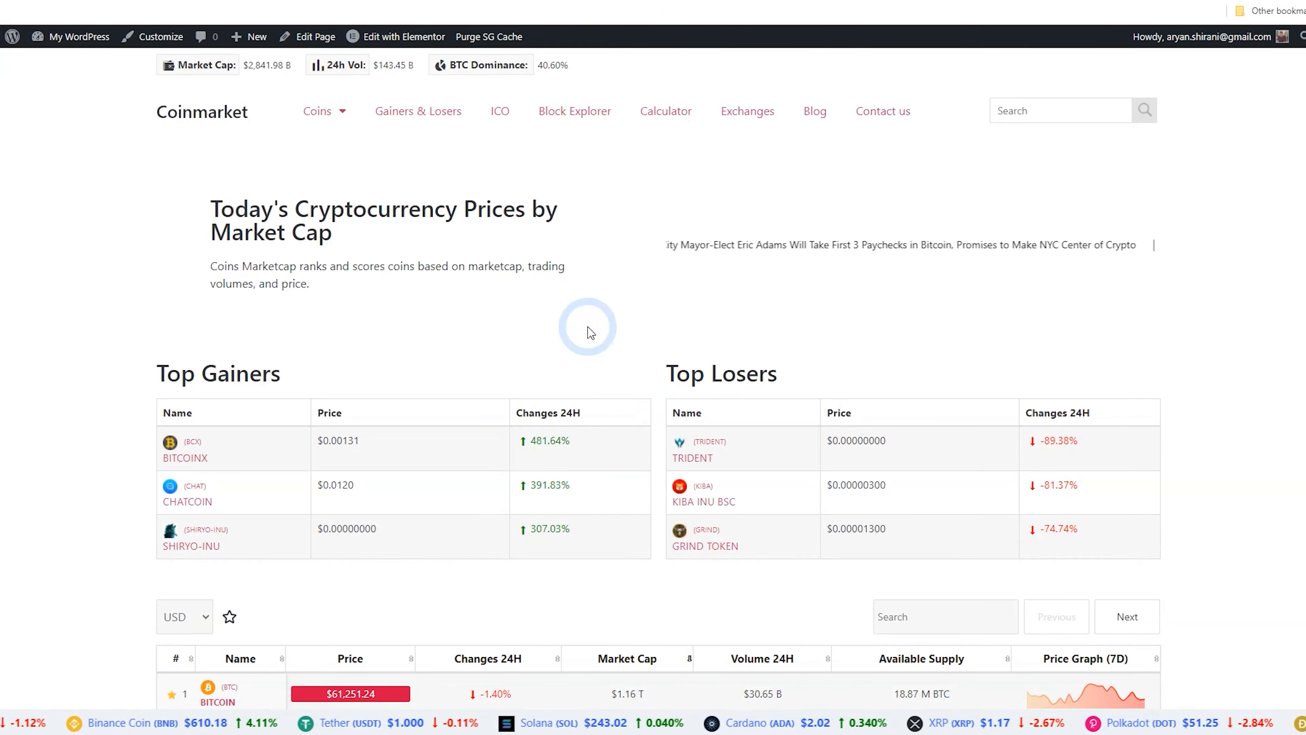
mouse_move(325, 113)
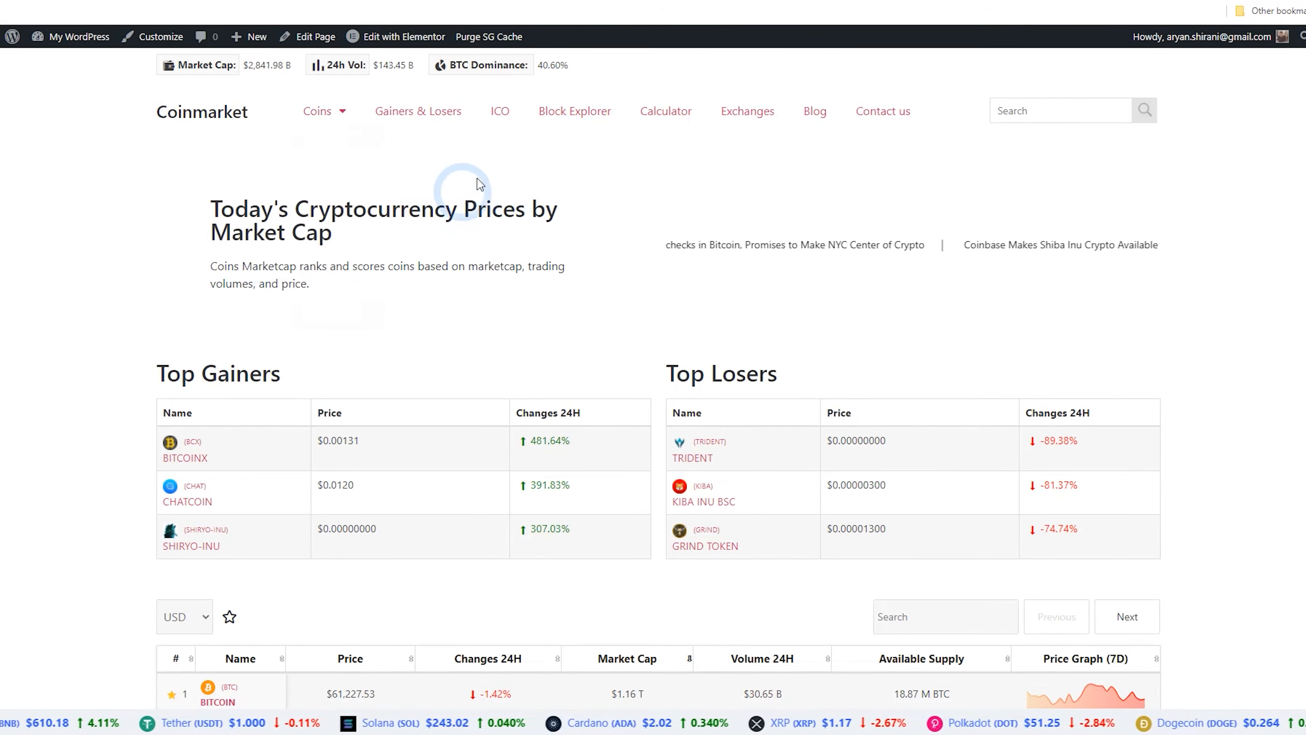
right_click(9, 38)
left_click(24, 52)
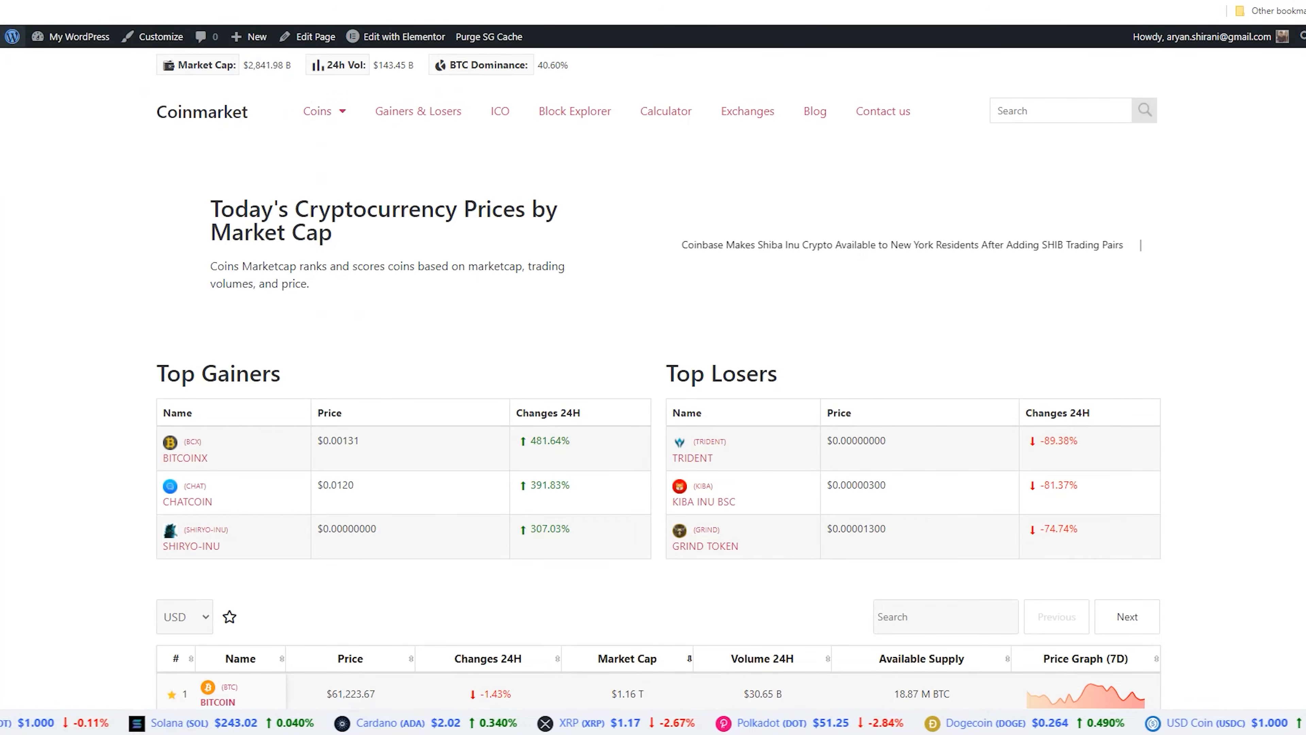
Start a new Coins Marketcap shortcode titled Defi and set it to show 25 coins per page
left_click(355, 0)
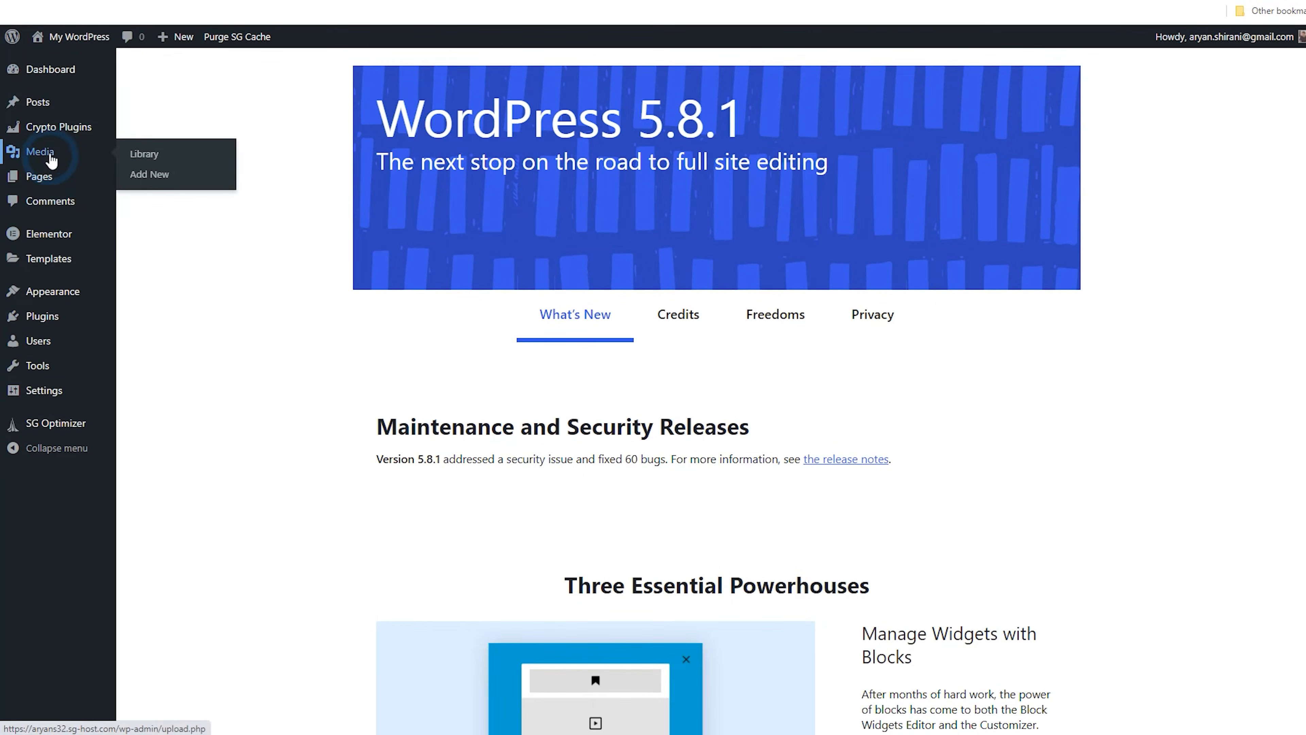
mouse_move(58, 129)
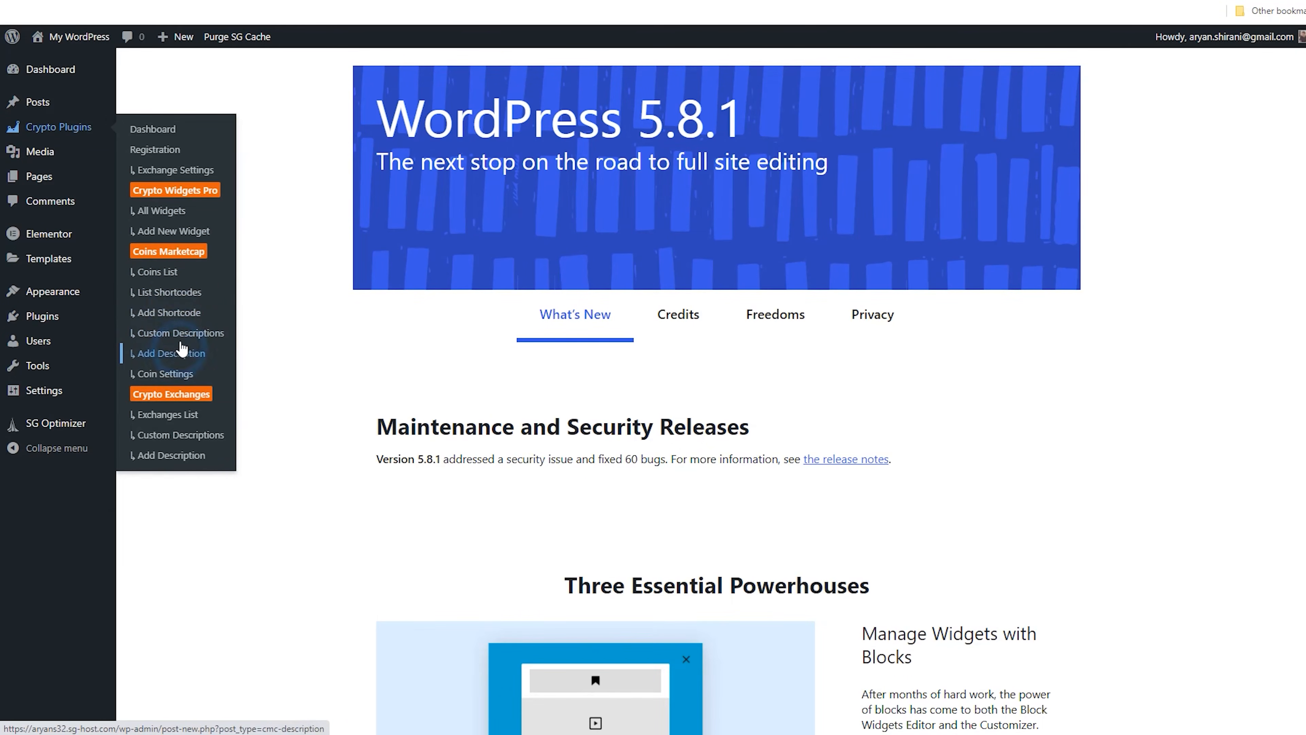
left_click(157, 295)
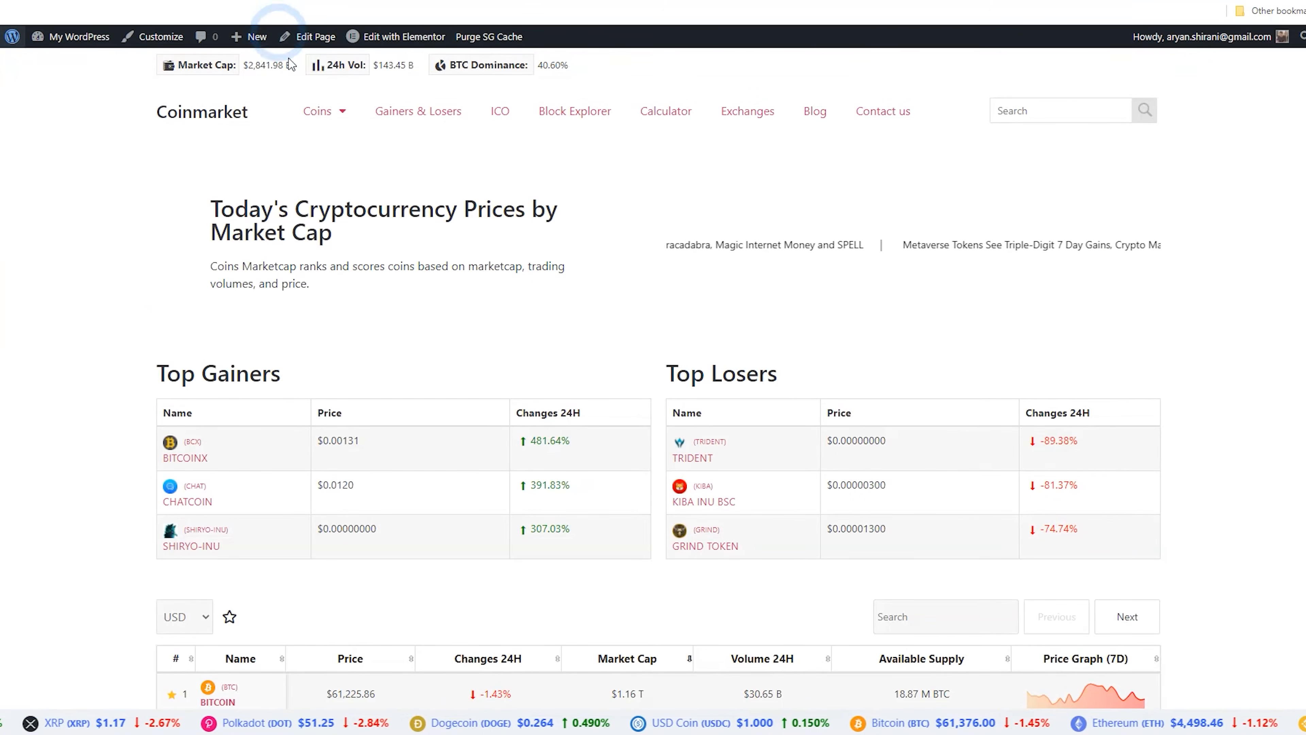
left_click(322, 114)
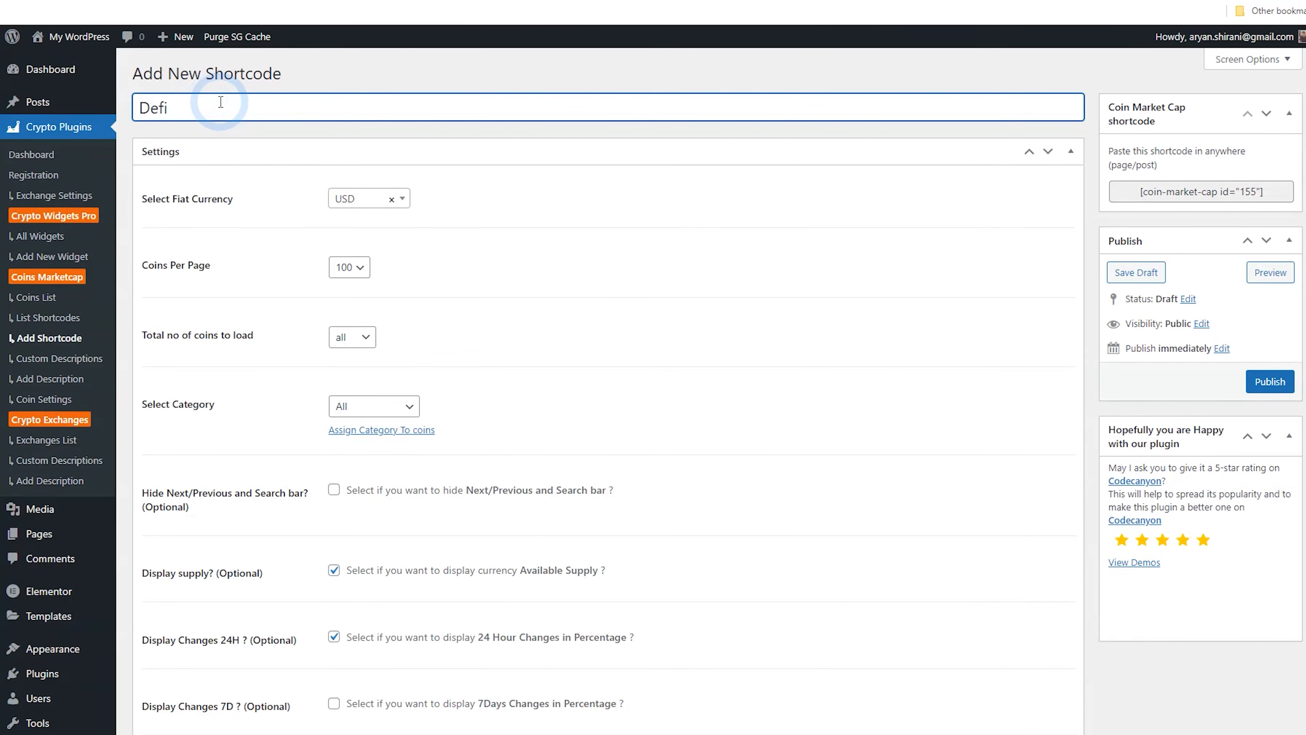
left_click(347, 267)
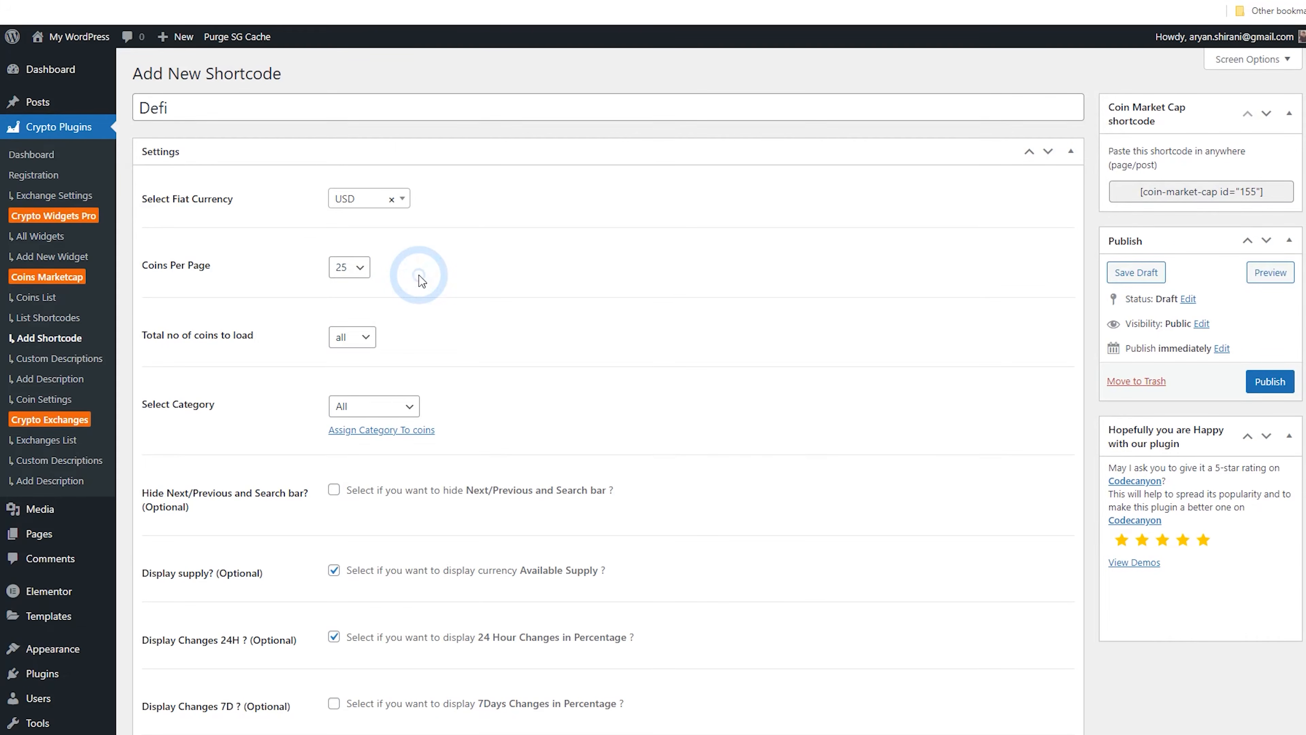
Set the shortcode's category to DeFi
scroll(421, 279, "down", 3)
left_click(391, 262)
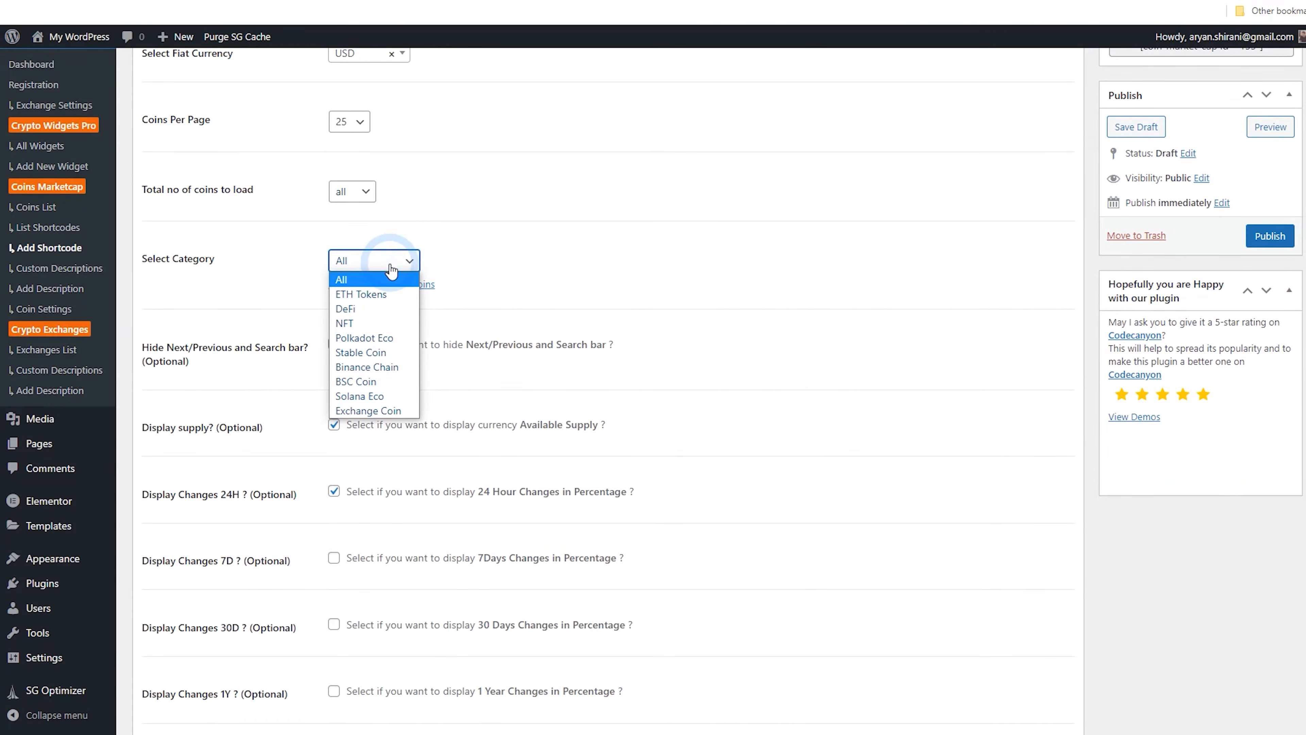
left_click(393, 309)
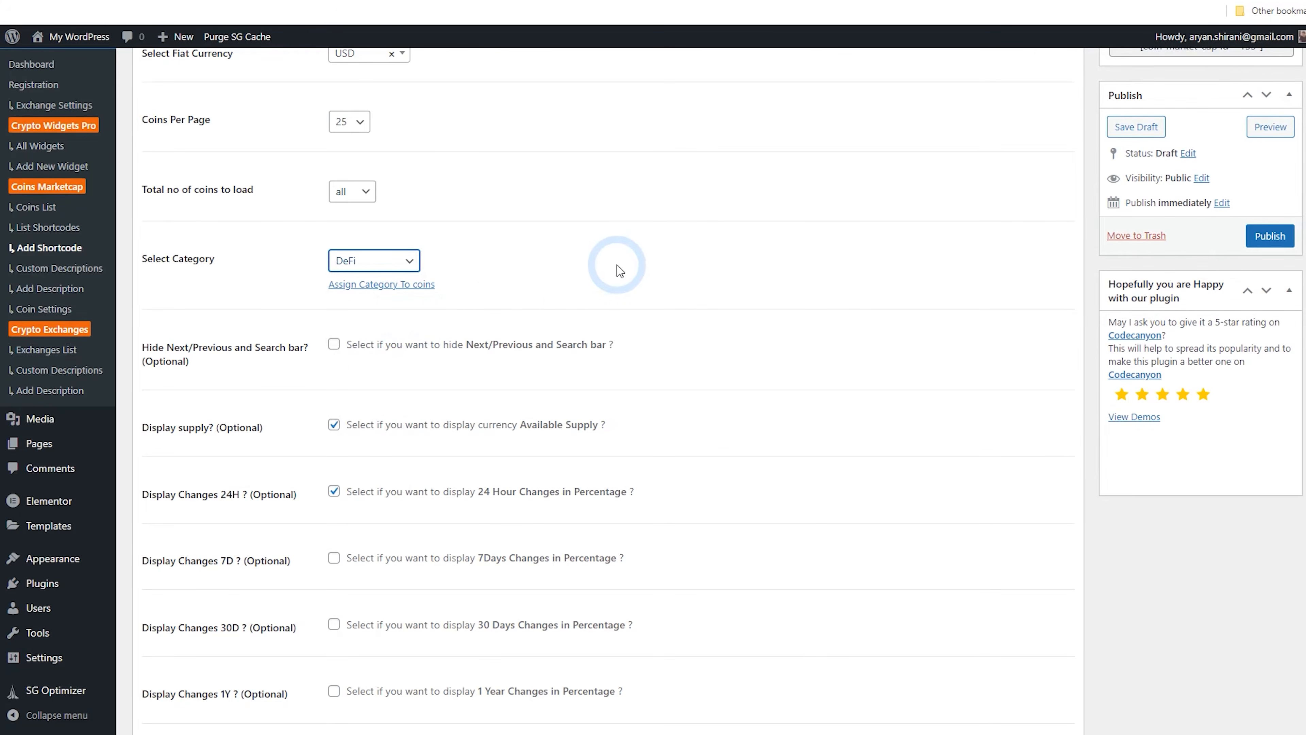
Enable Live Updates for the shortcode and publish it
scroll(621, 284, "down", 4)
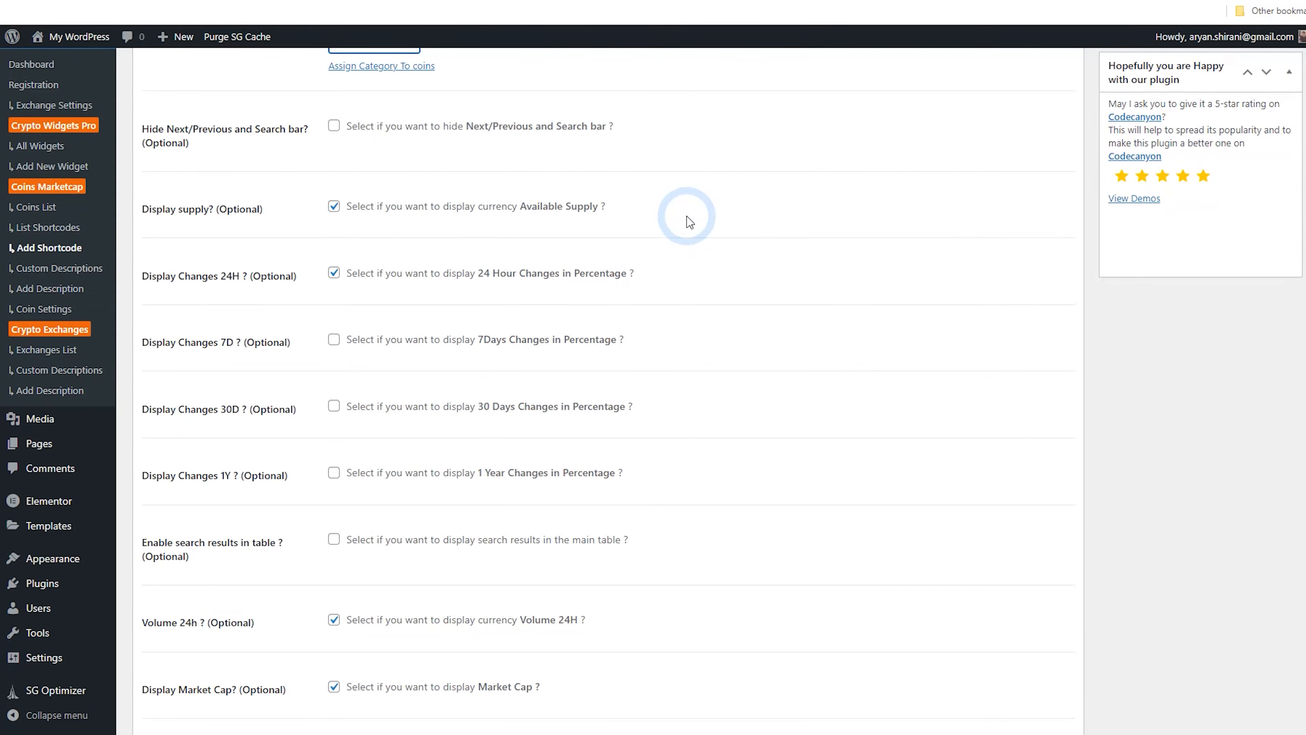
scroll(683, 222, "down", 8)
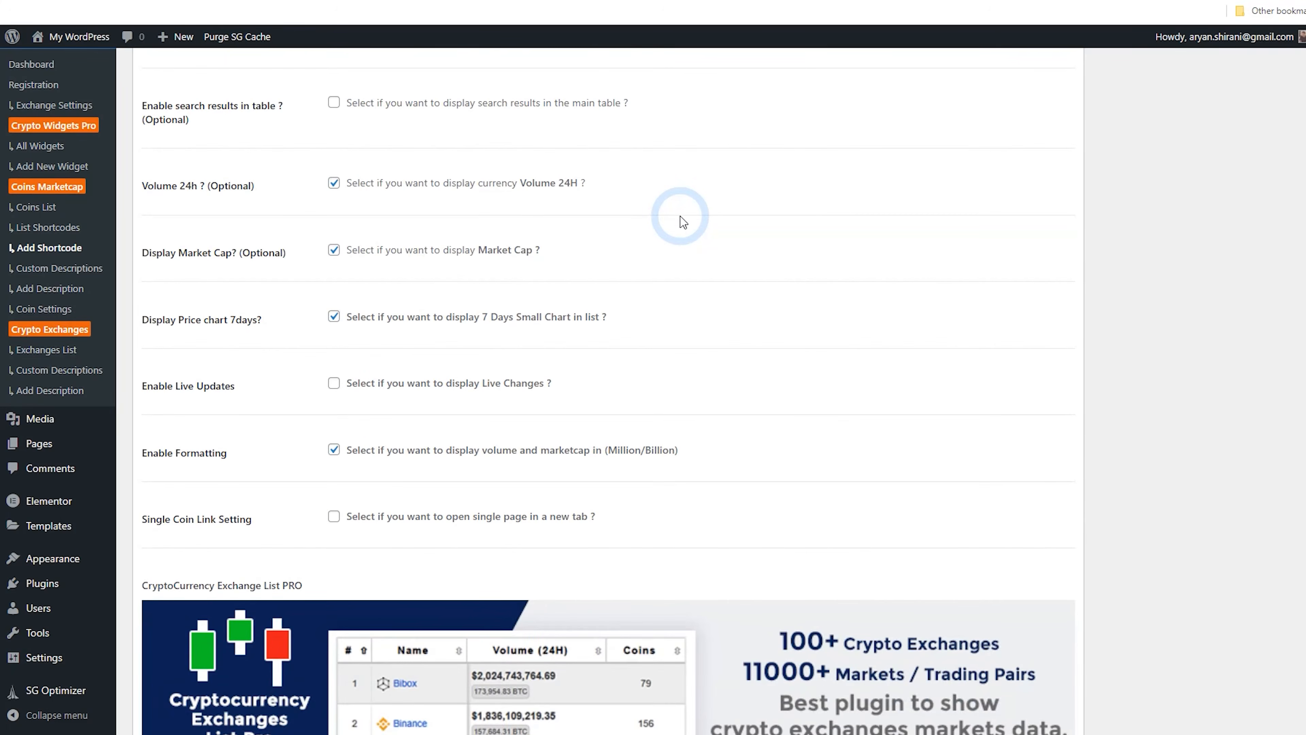
left_click(455, 386)
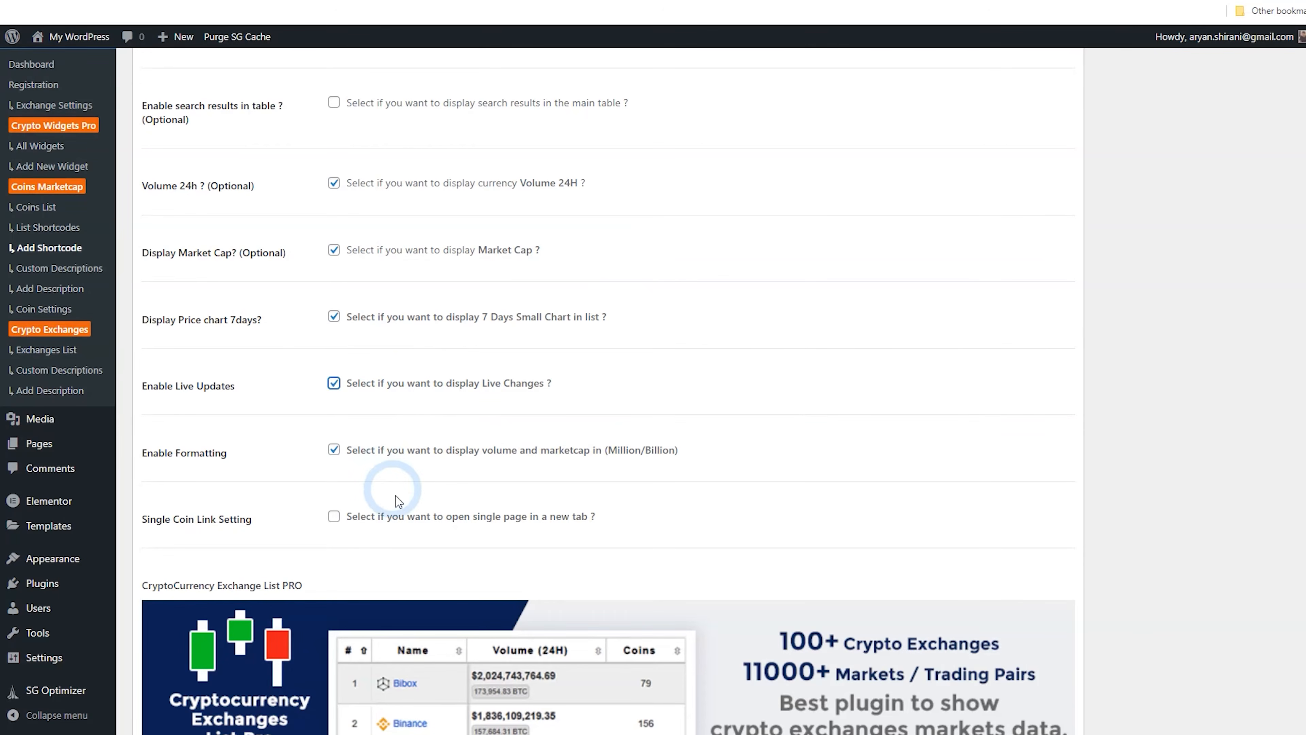
scroll(280, 498, "up", 8)
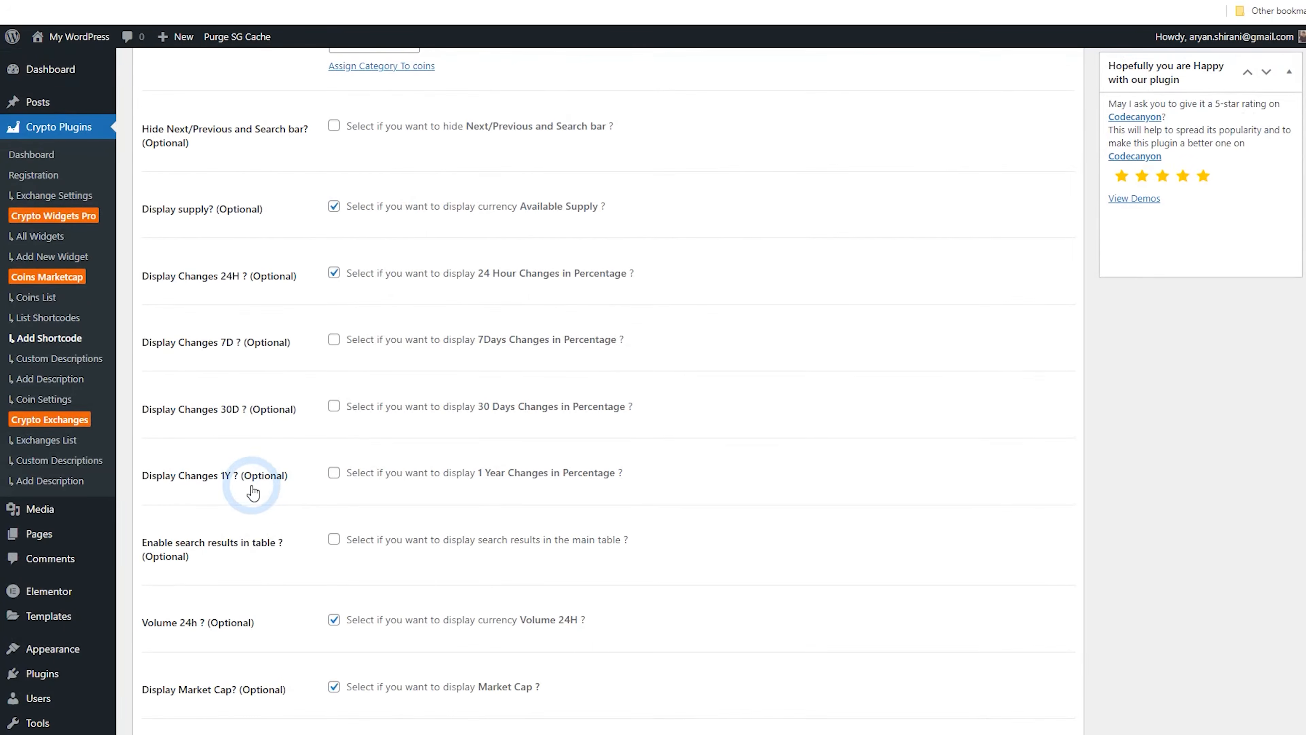
scroll(329, 392, "up", 3)
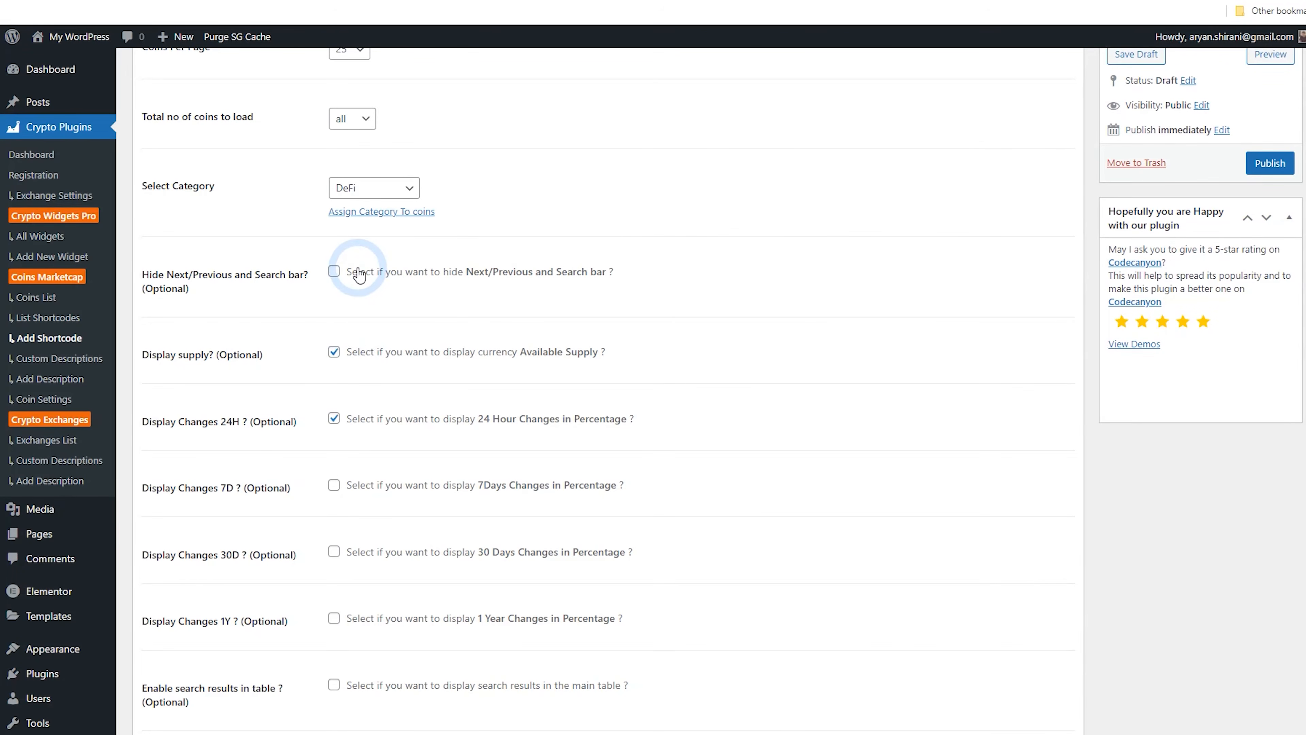
scroll(564, 368, "up", 4)
left_click(1270, 381)
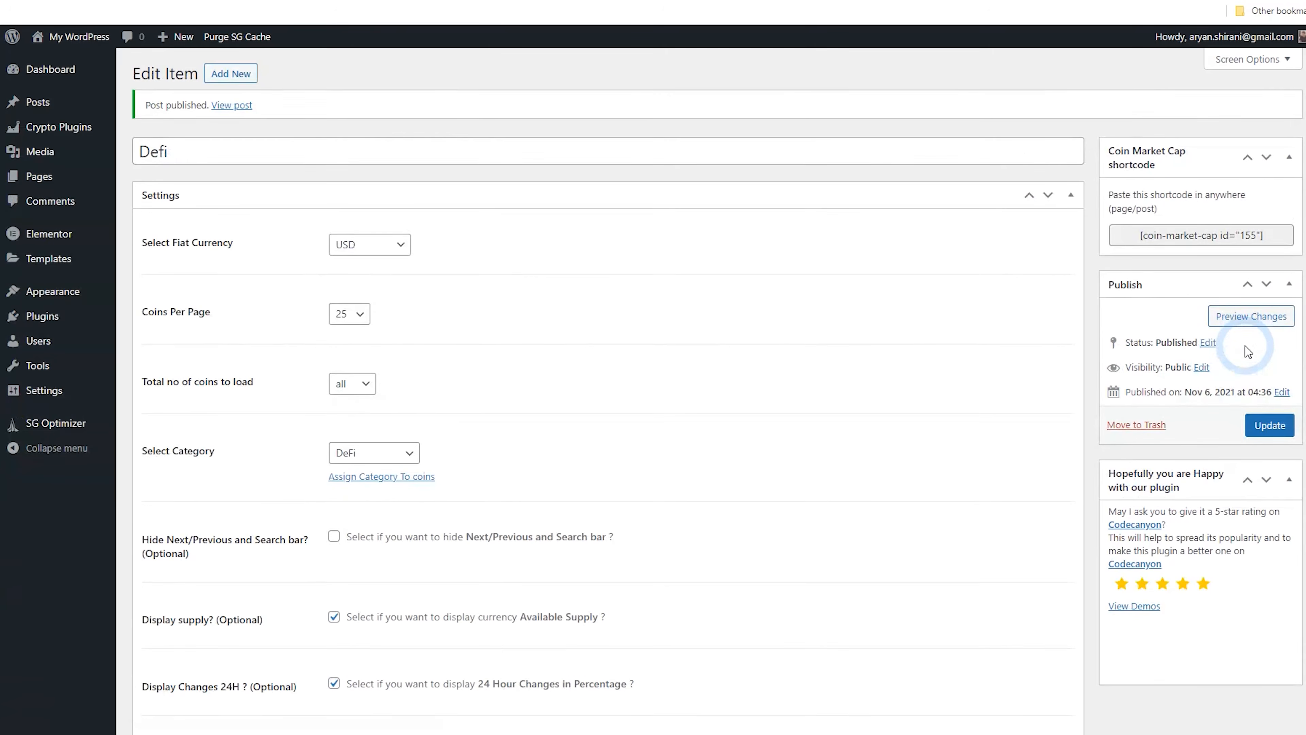
Copy the generated coin-market-cap shortcode
left_click(1177, 237)
right_click(1180, 241)
left_click(1188, 249)
Open the Defi page from the Coins menu on the live site and edit it with Elementor
left_click(319, 0)
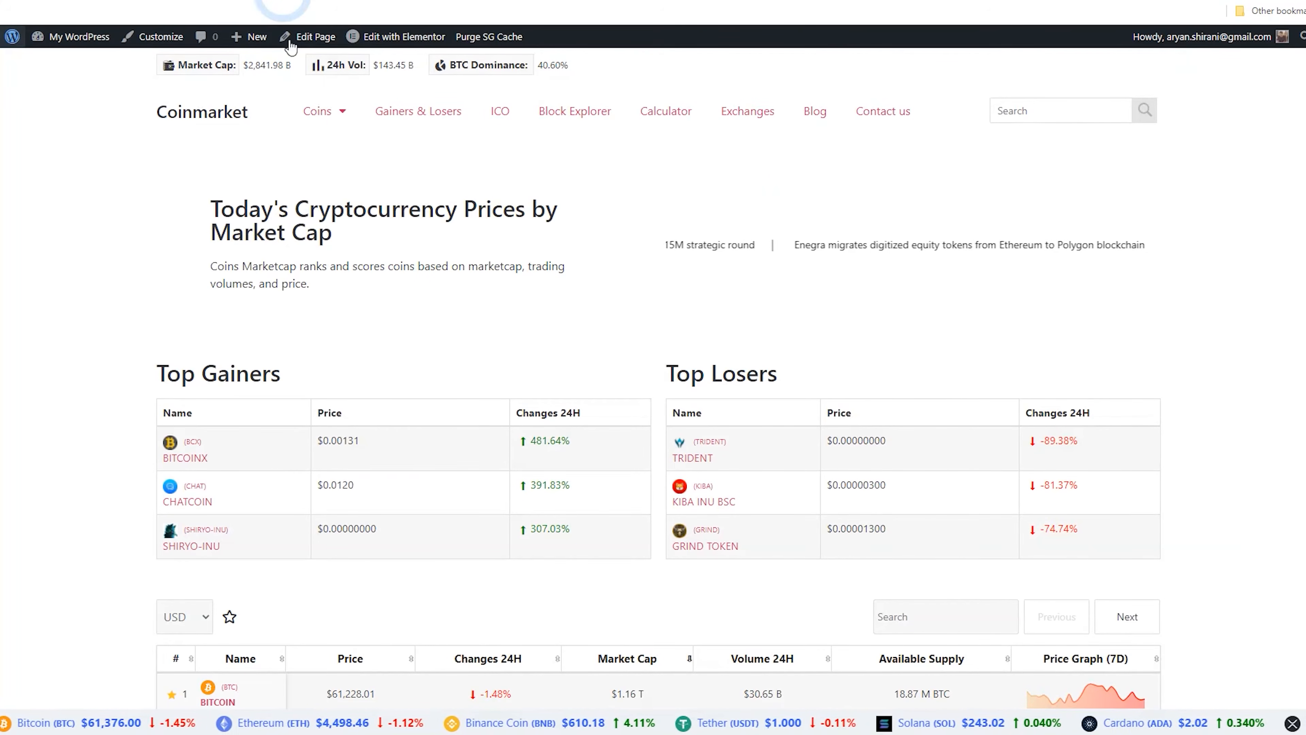
mouse_move(322, 111)
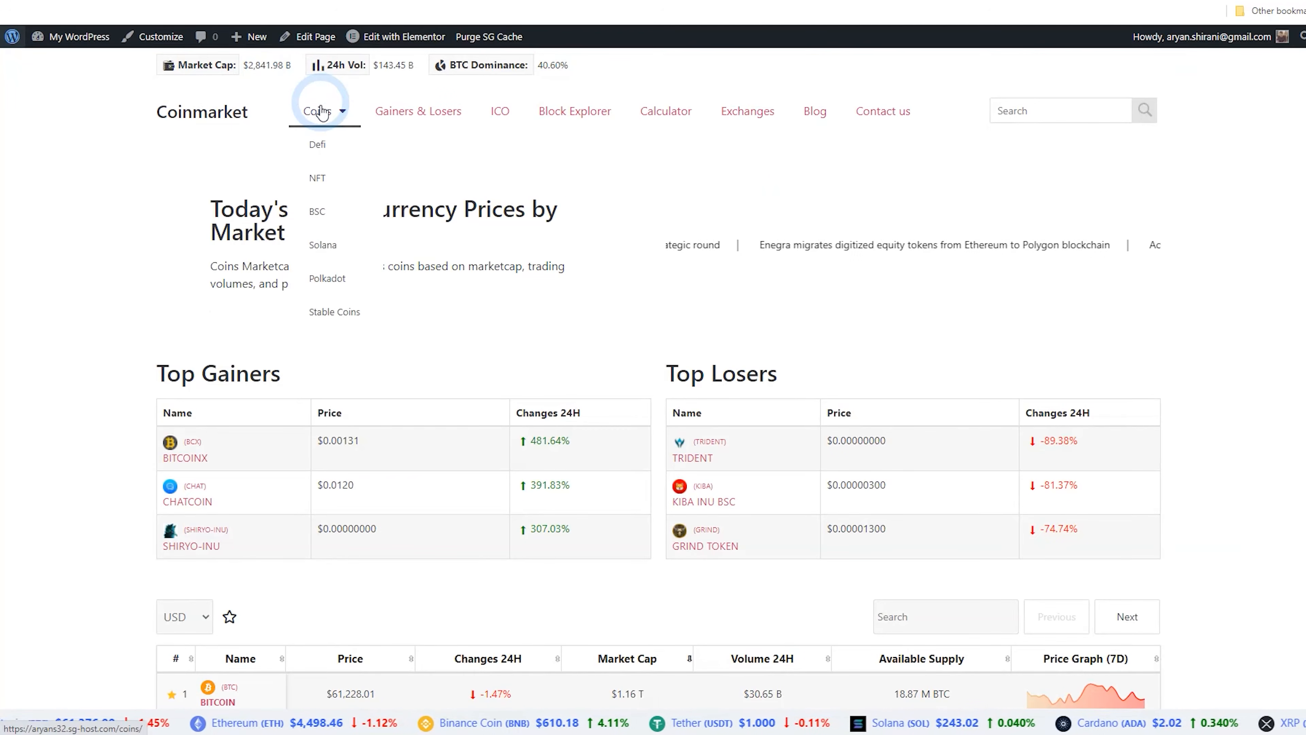
left_click(340, 144)
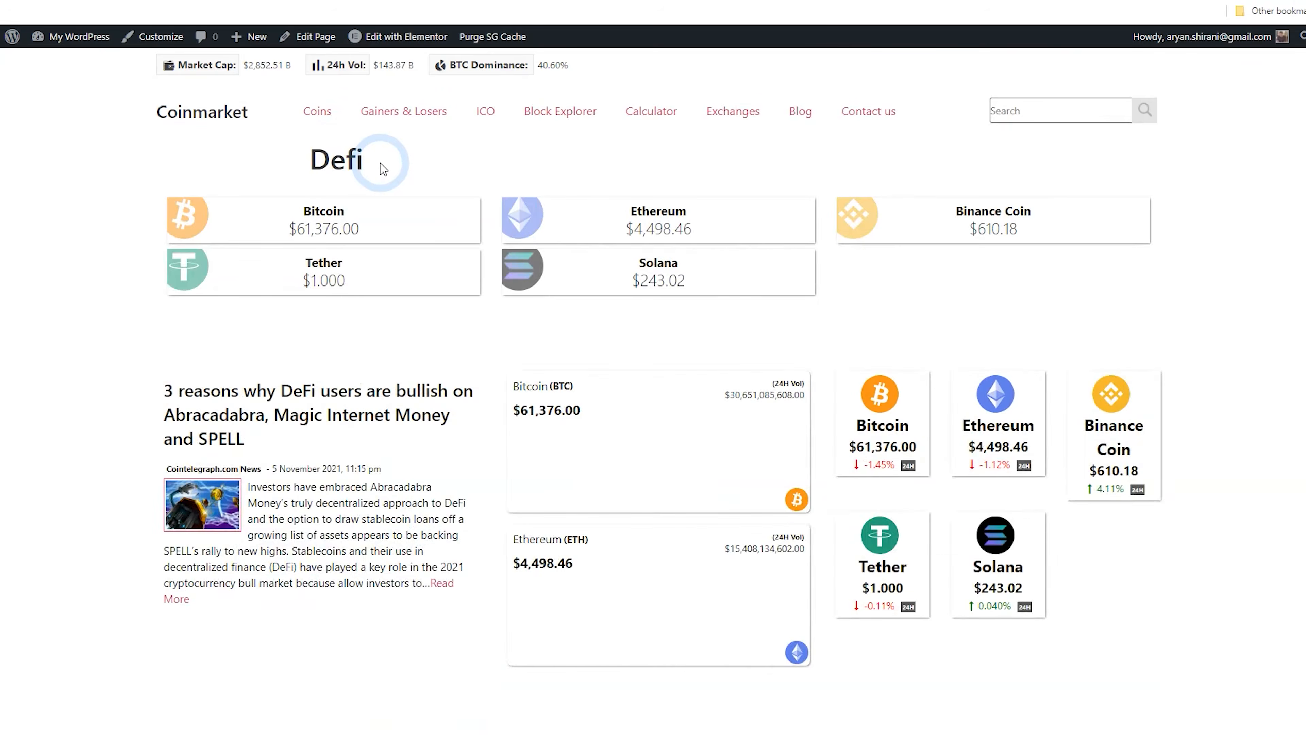
double_click(386, 158)
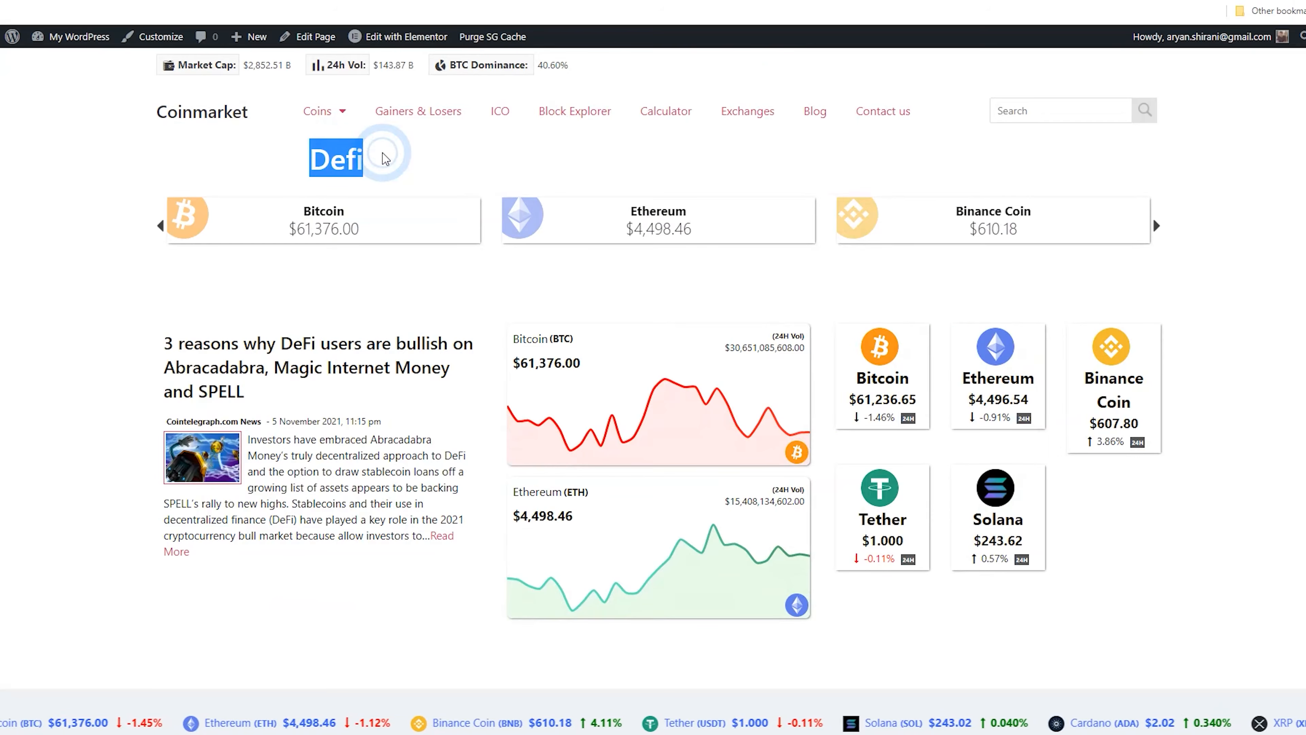
left_click(316, 36)
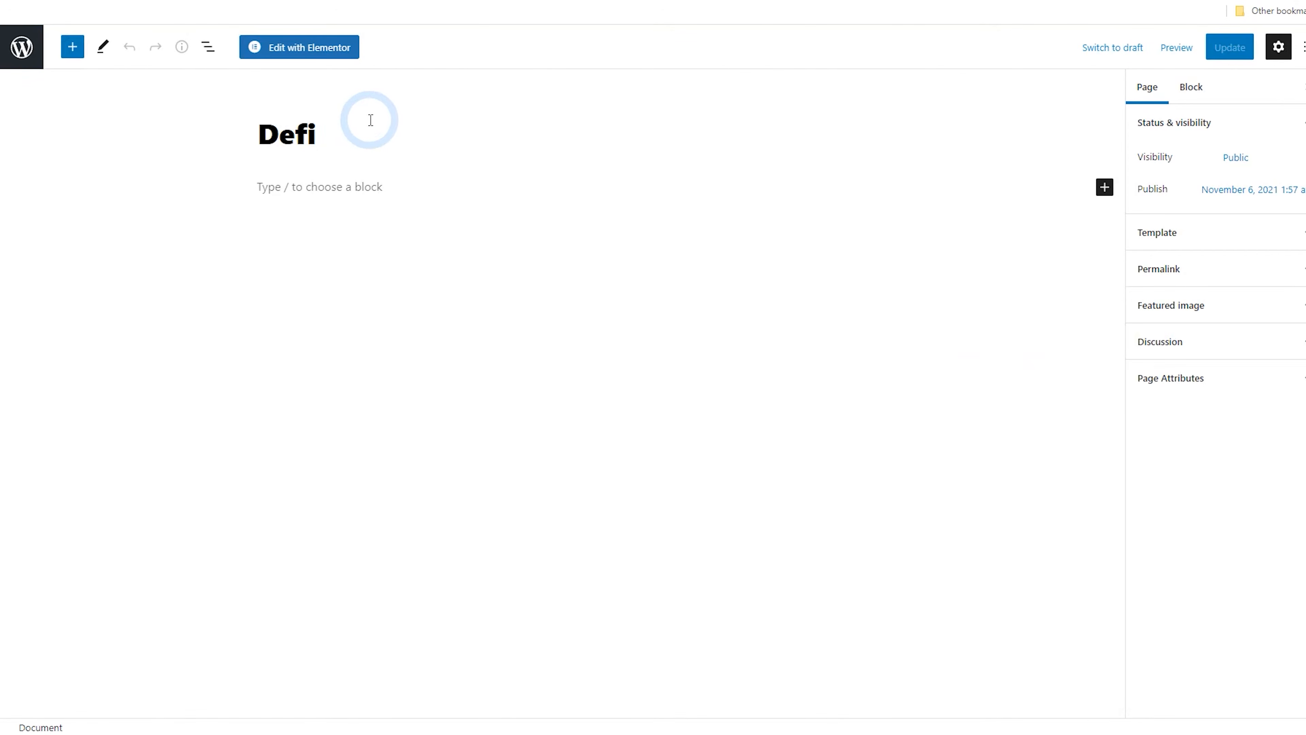
left_click(303, 48)
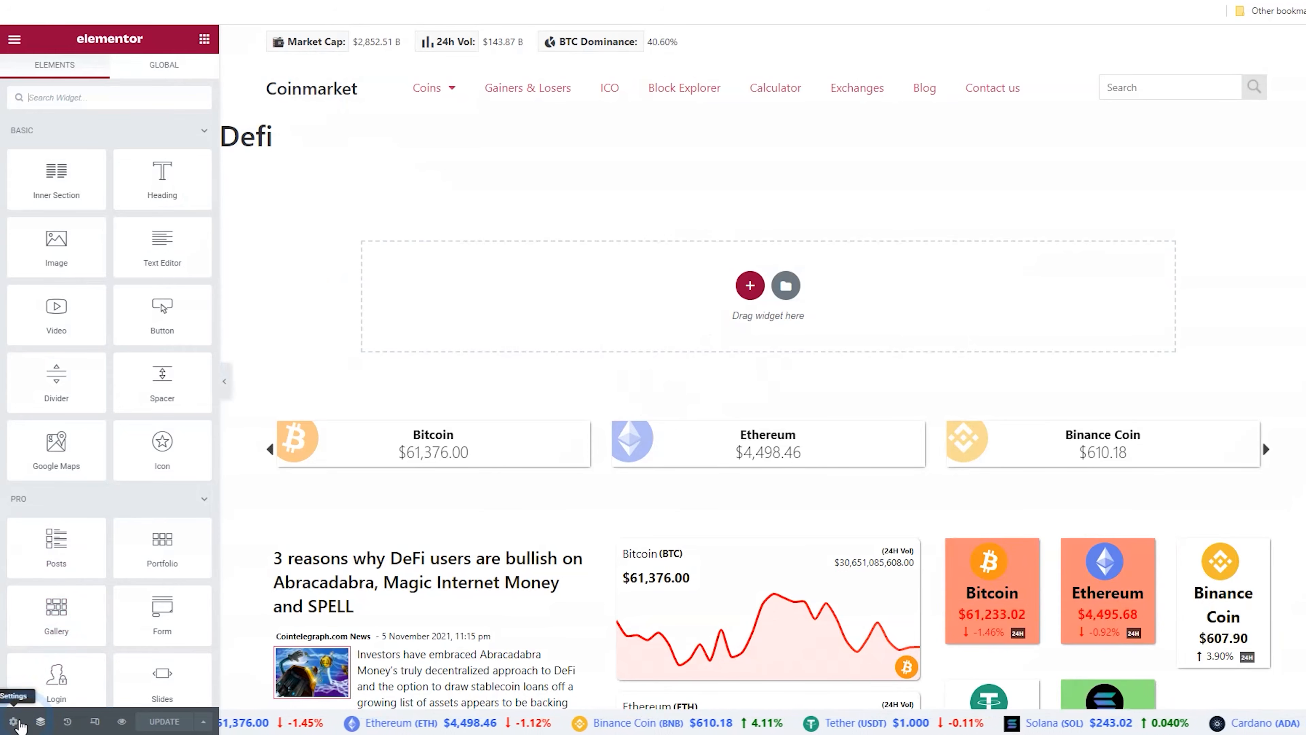
Hide the page title in the page settings and add a one-column section at the top of the page
left_click(13, 721)
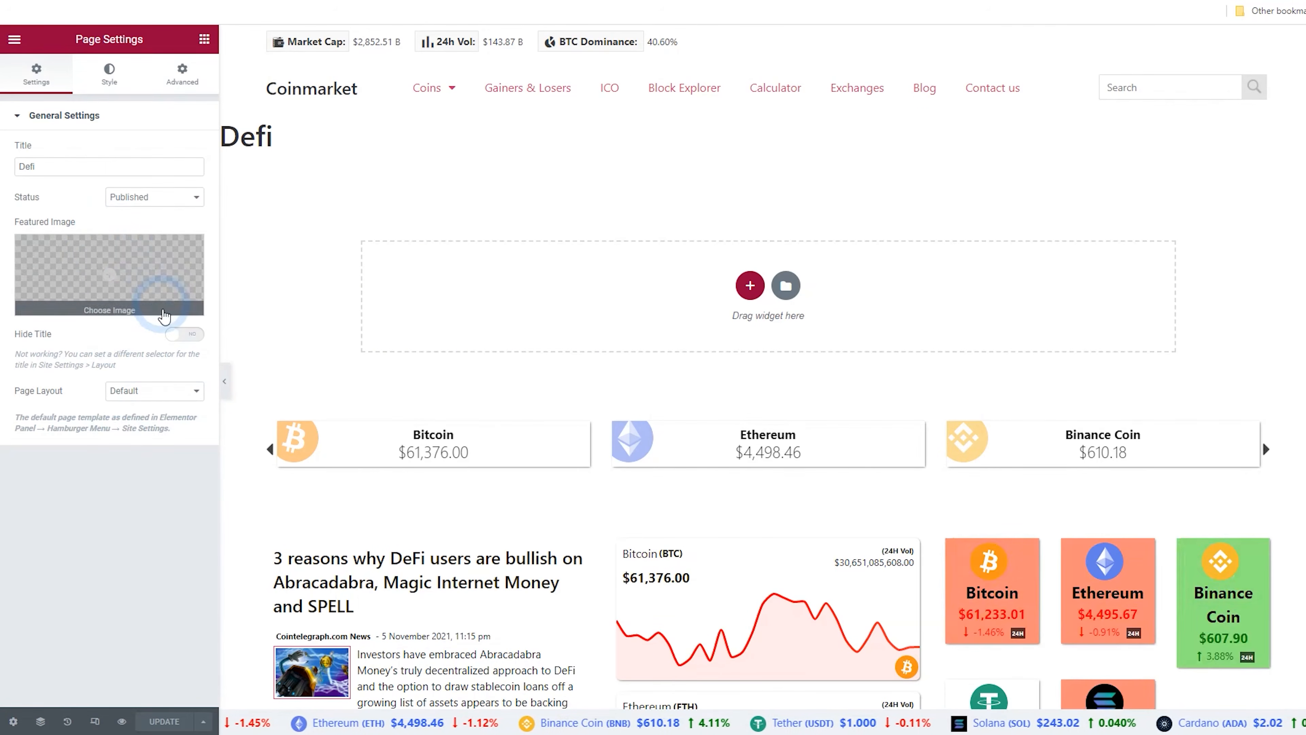
left_click(181, 335)
left_click(749, 233)
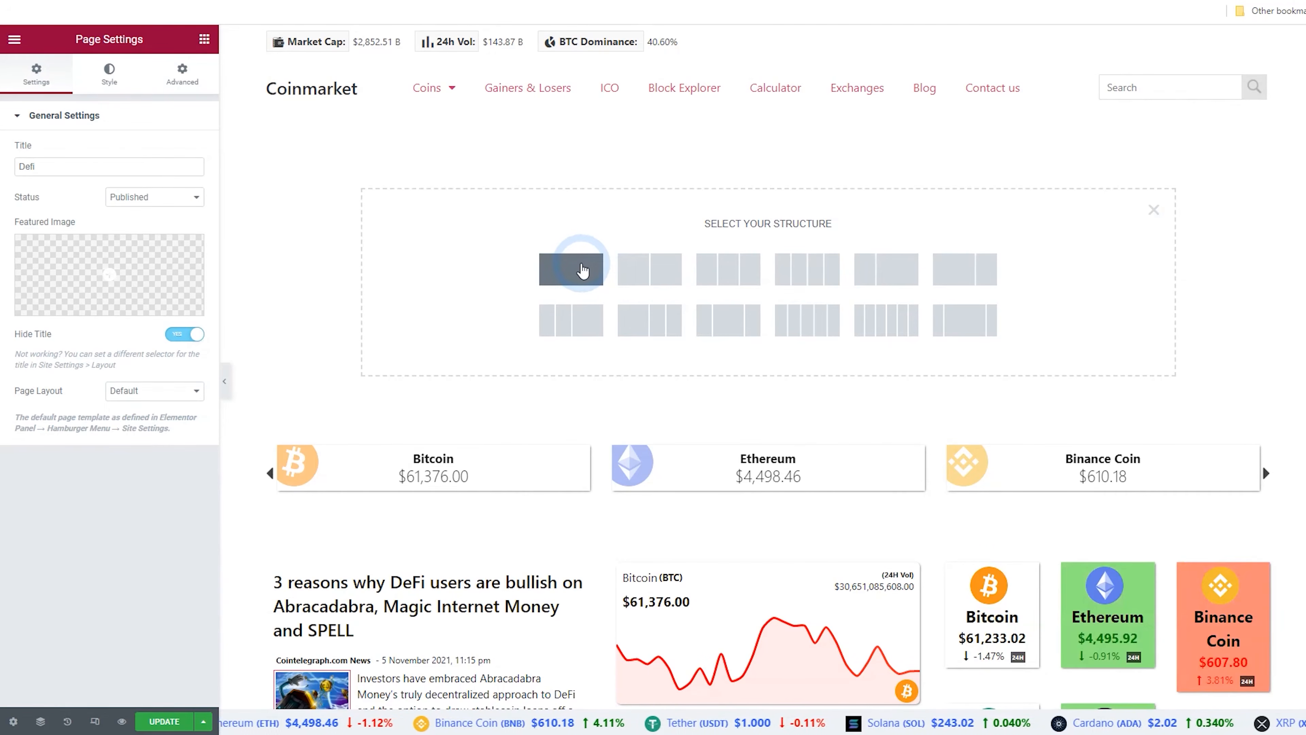
left_click(583, 270)
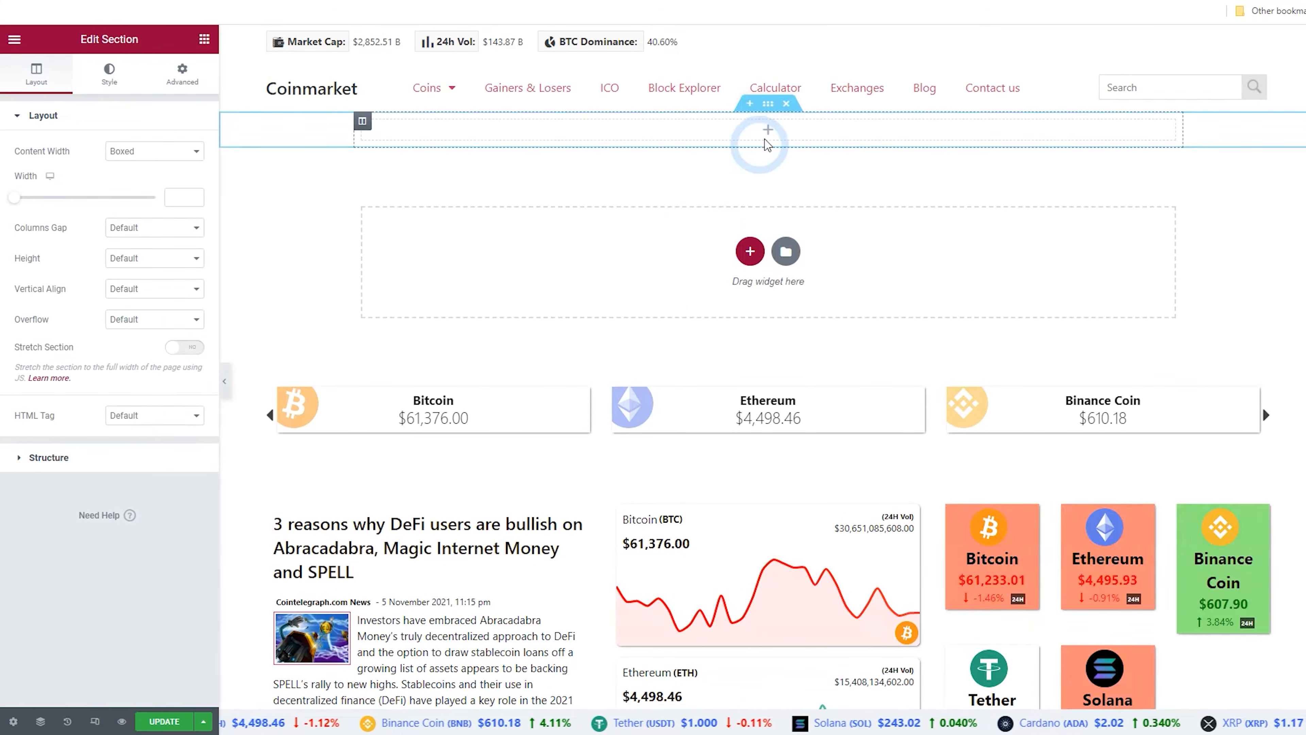
Set the new section's width to 1400 and insert a Shortcode widget containing the copied Defi shortcode
left_click(182, 201)
type("1400")
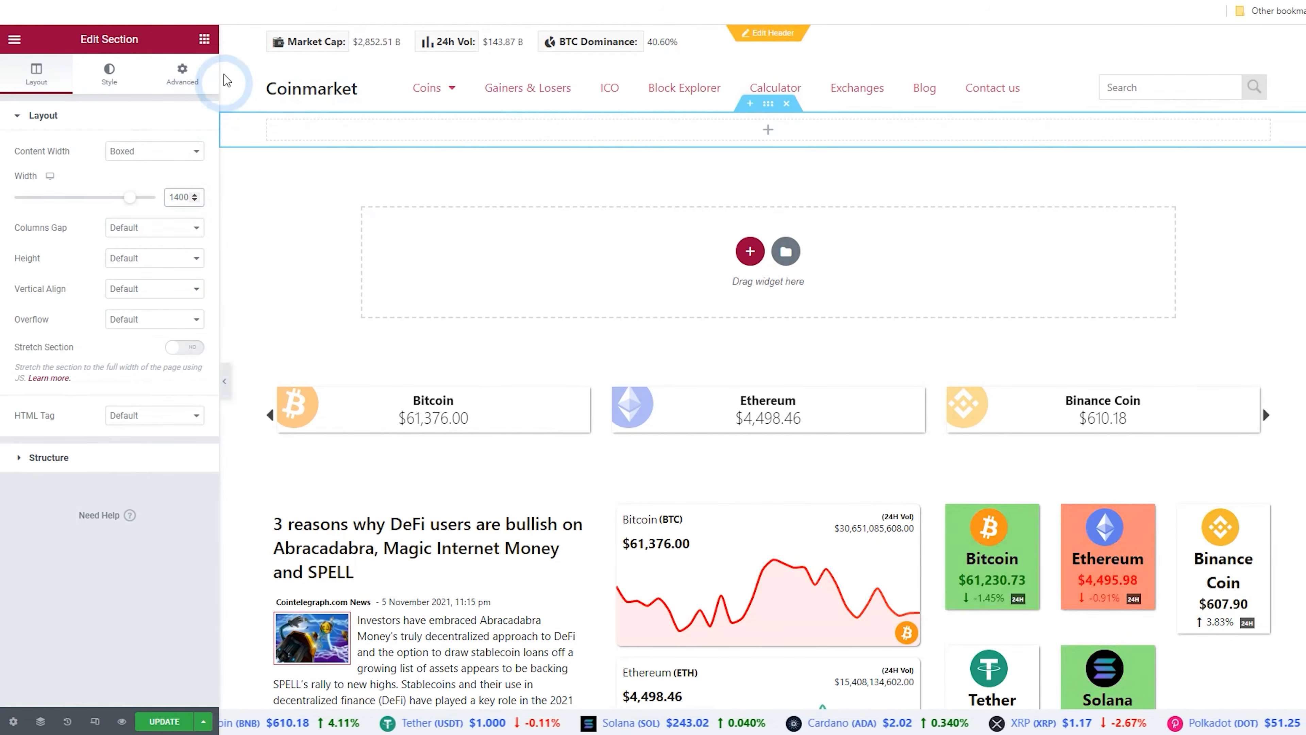
left_click(205, 45)
left_click(128, 99)
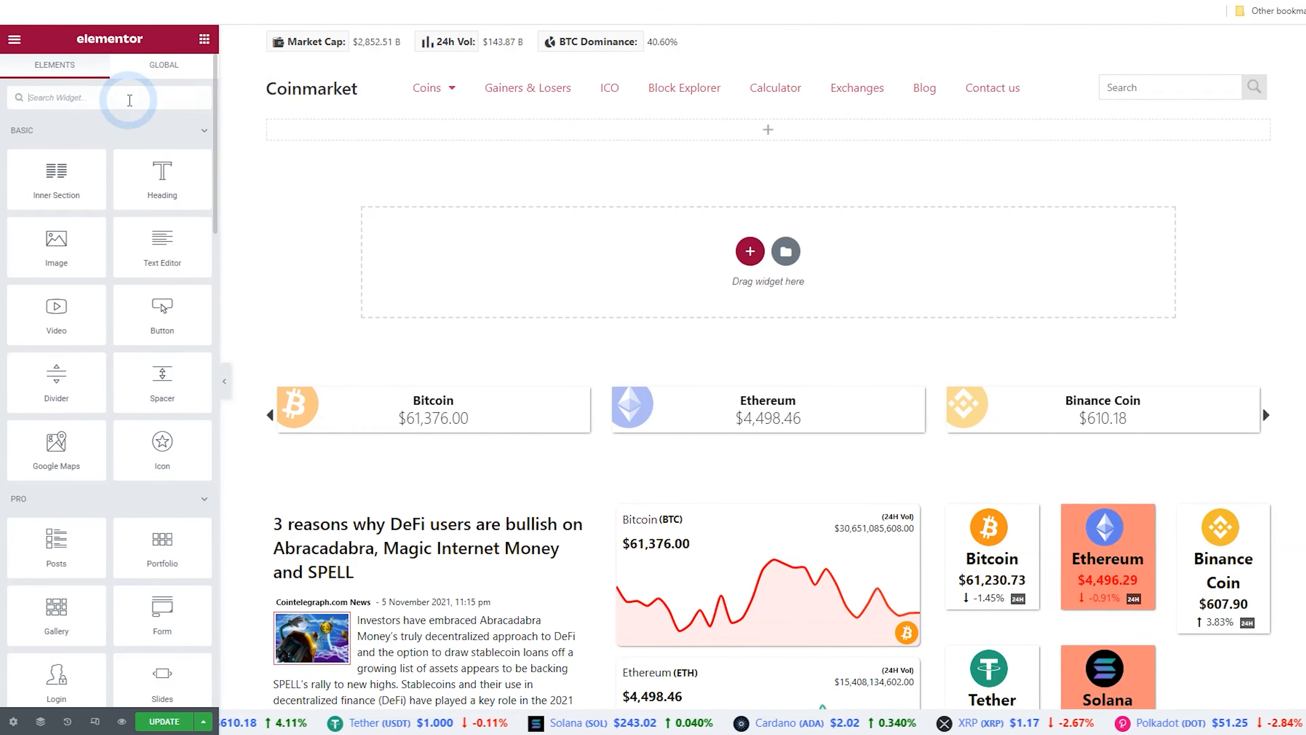
type("short")
left_click_drag(78, 149, 708, 137)
left_click(93, 207)
right_click(93, 208)
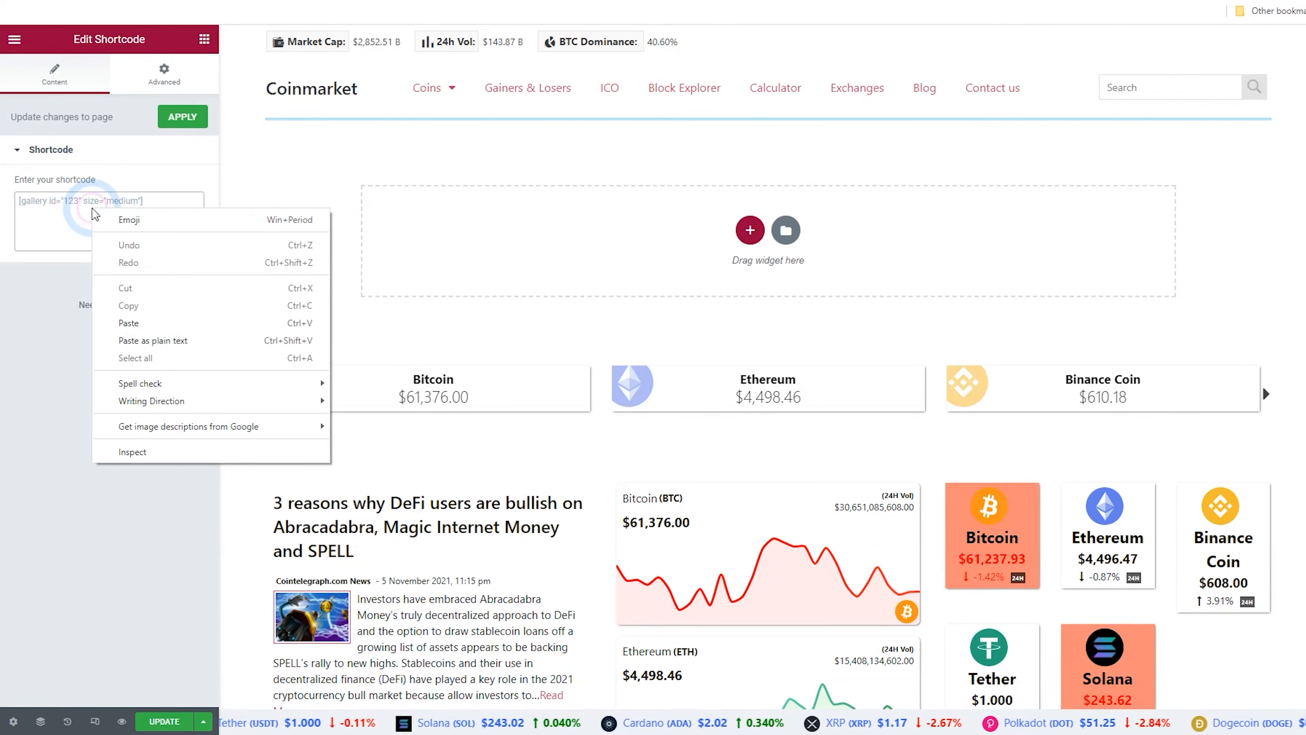
left_click(163, 322)
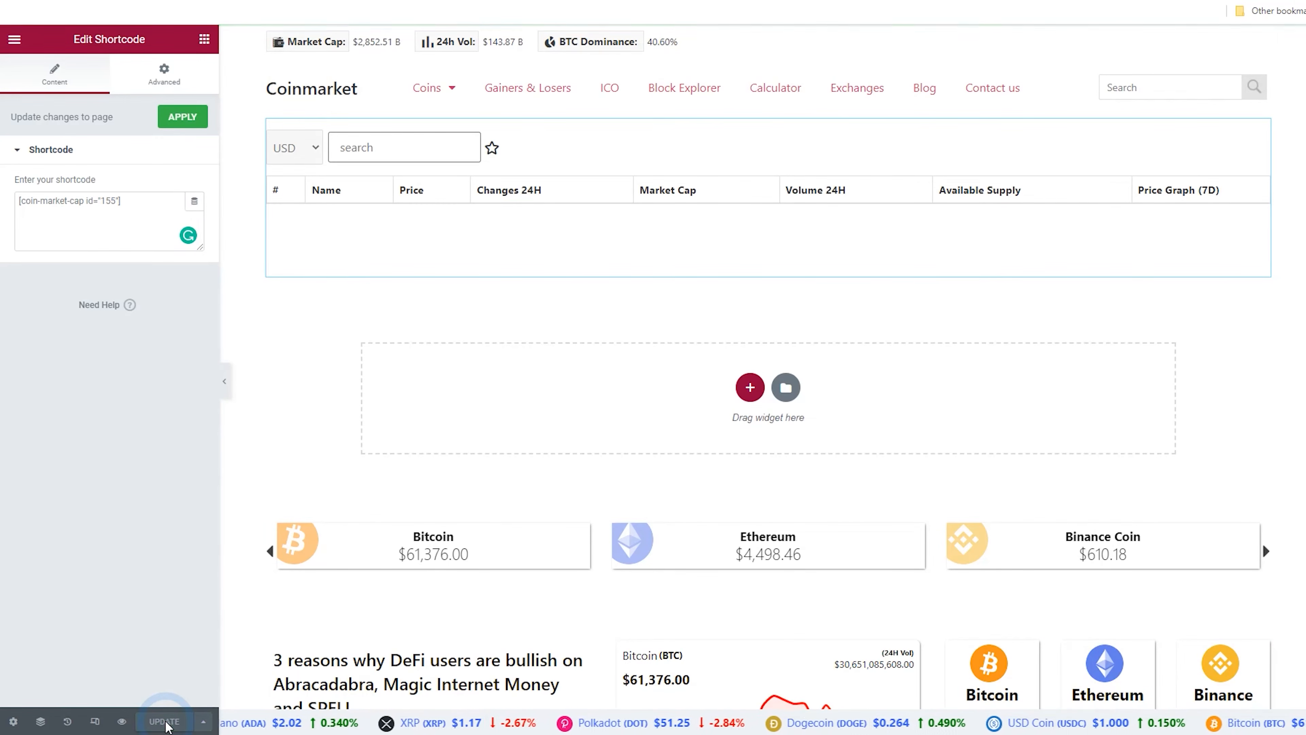
View the Defi page in a new tab, inspect the coin table, and close the tab
left_click(14, 47)
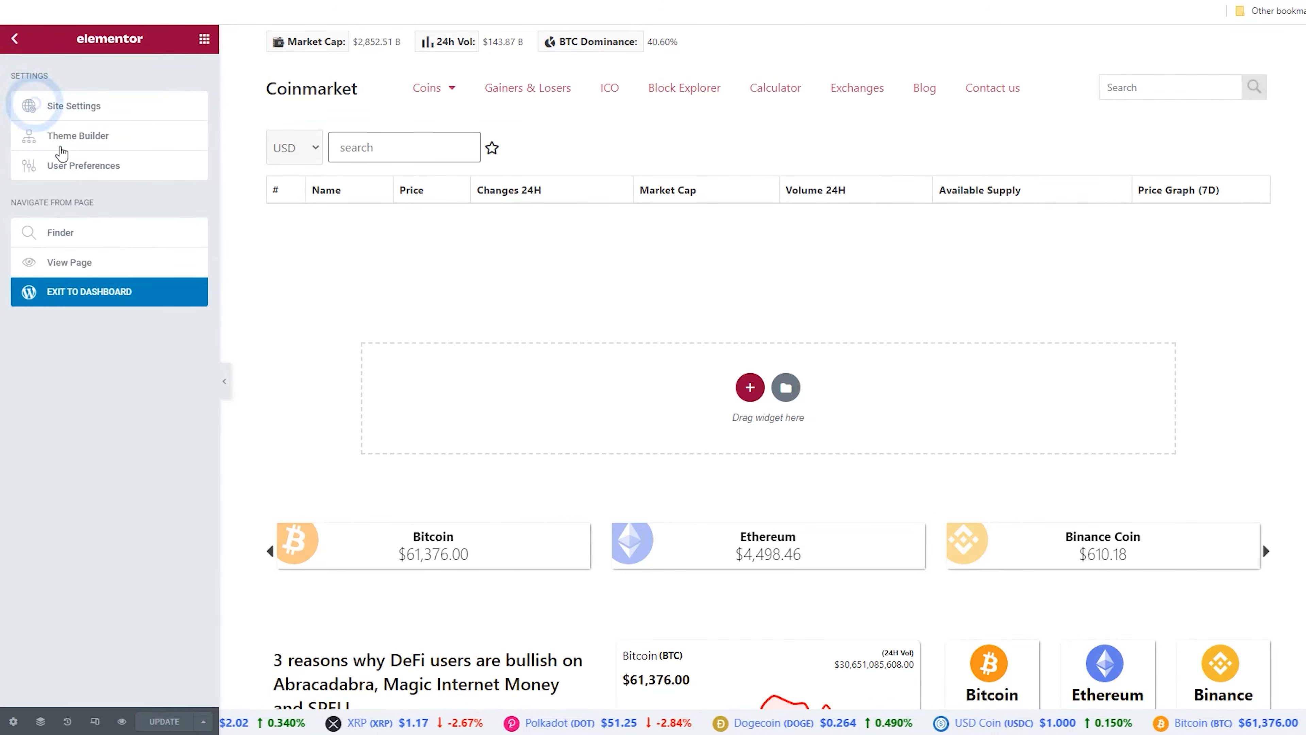
right_click(101, 262)
left_click(119, 271)
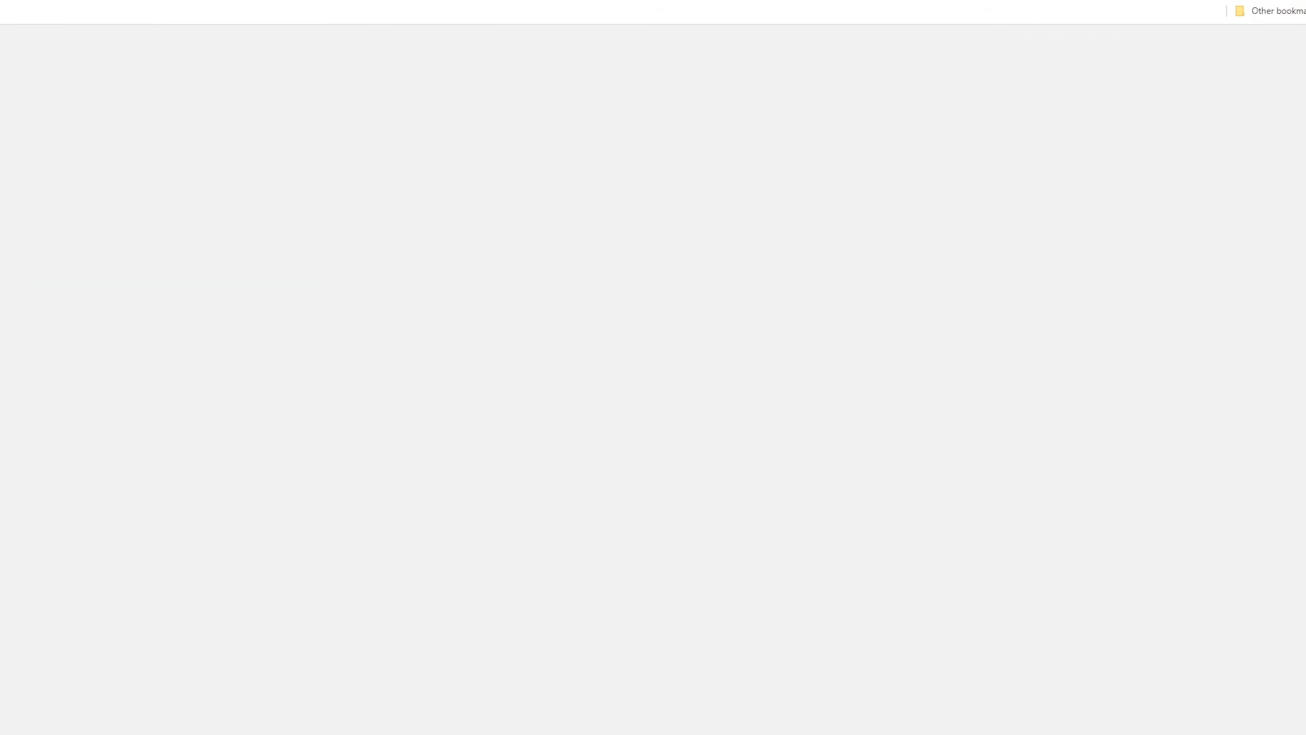
left_click(503, 46)
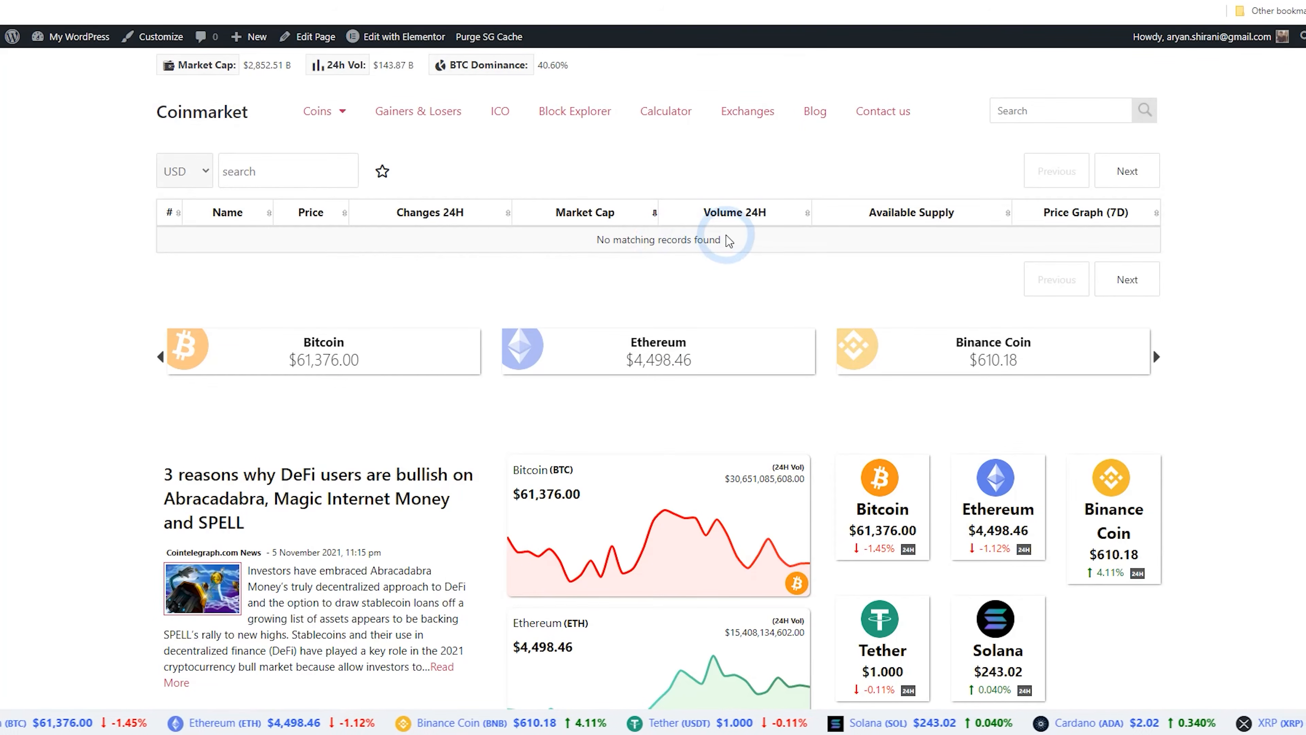
left_click_drag(730, 240, 574, 244)
left_click(619, 244)
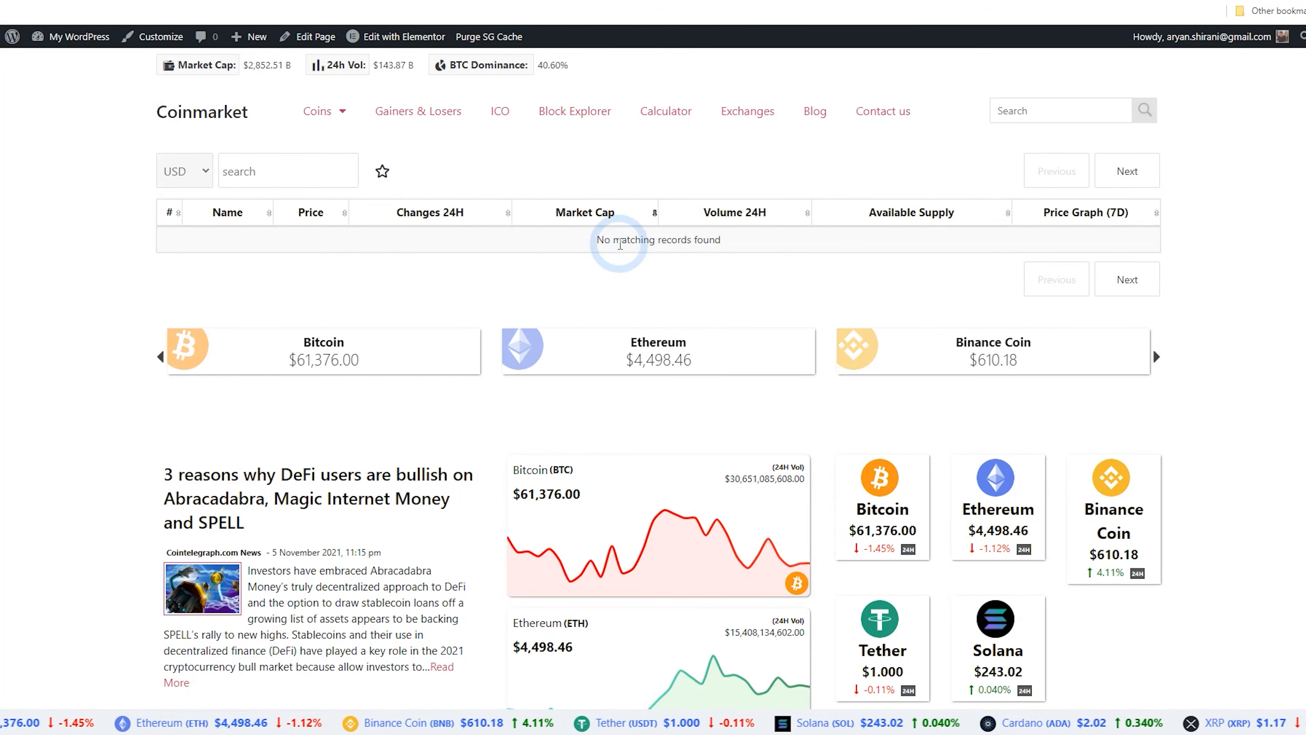
key("ctrl+w")
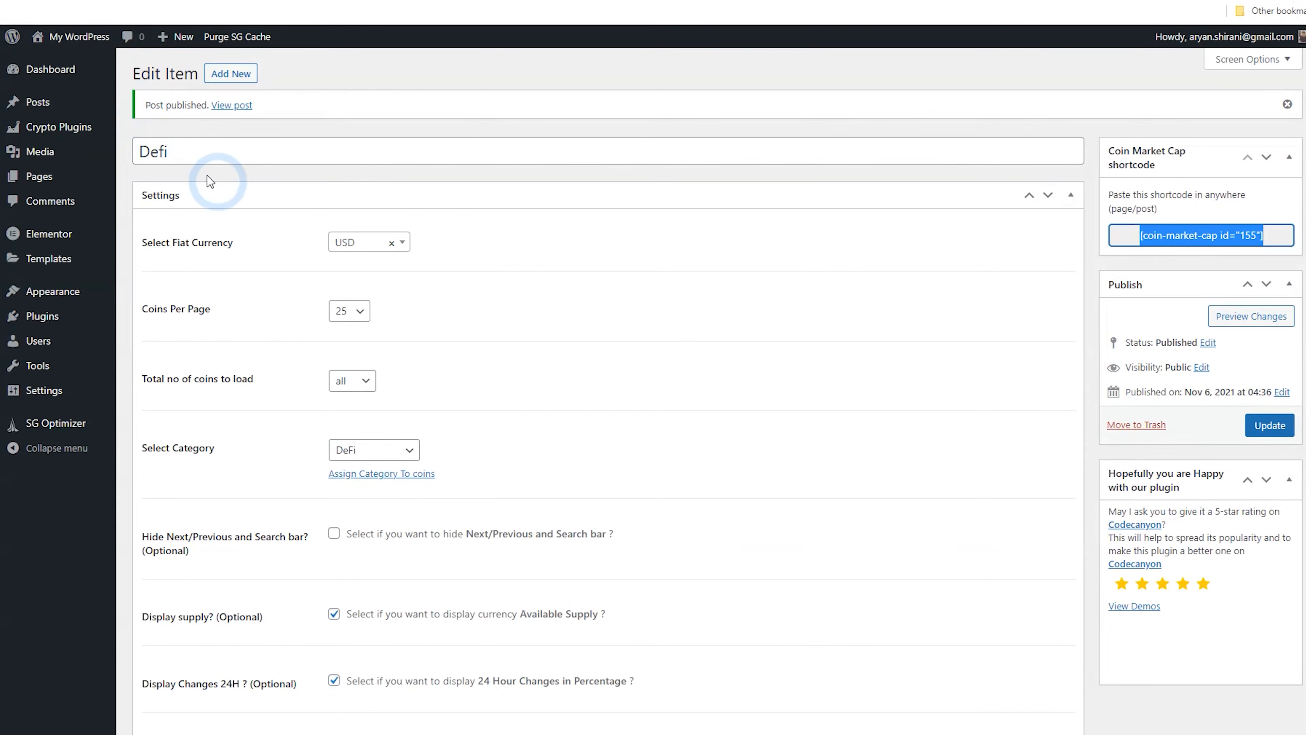
Reopen the shortcode's category choices and select DeFi again
scroll(234, 174, "down", 1)
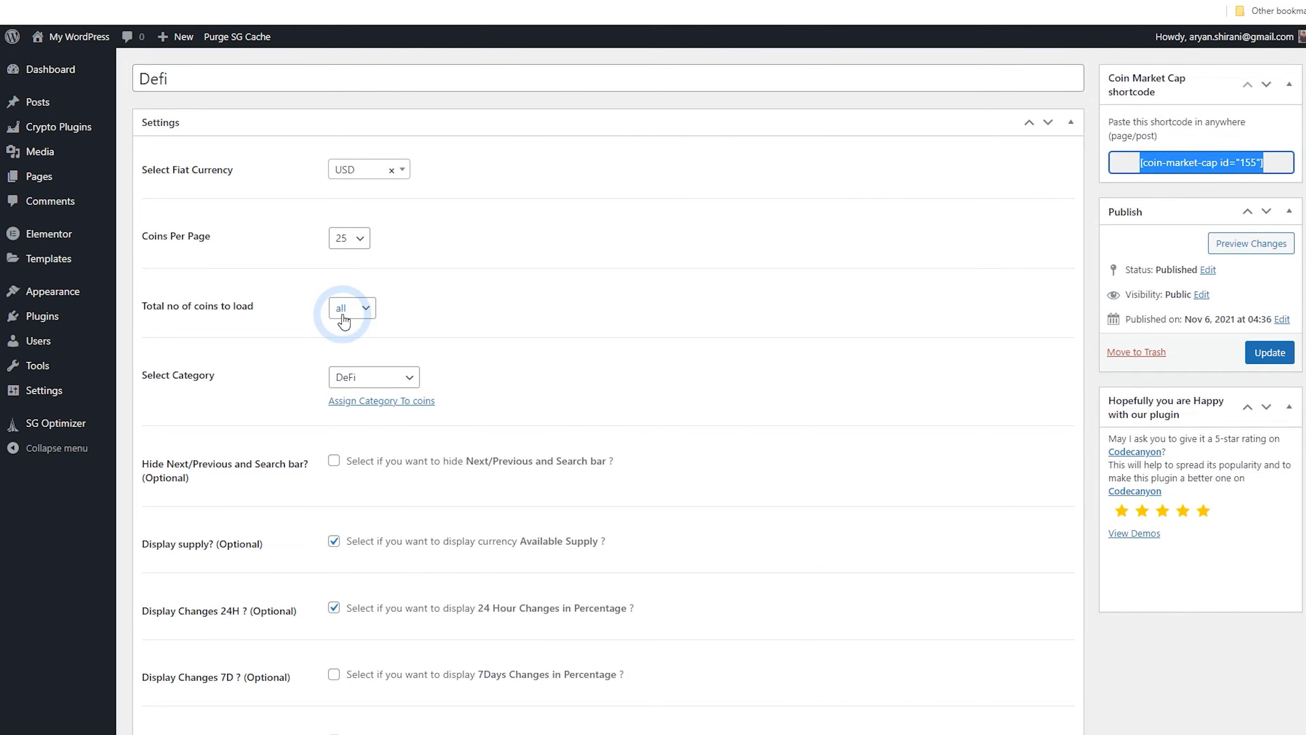
scroll(319, 313, "down", 2)
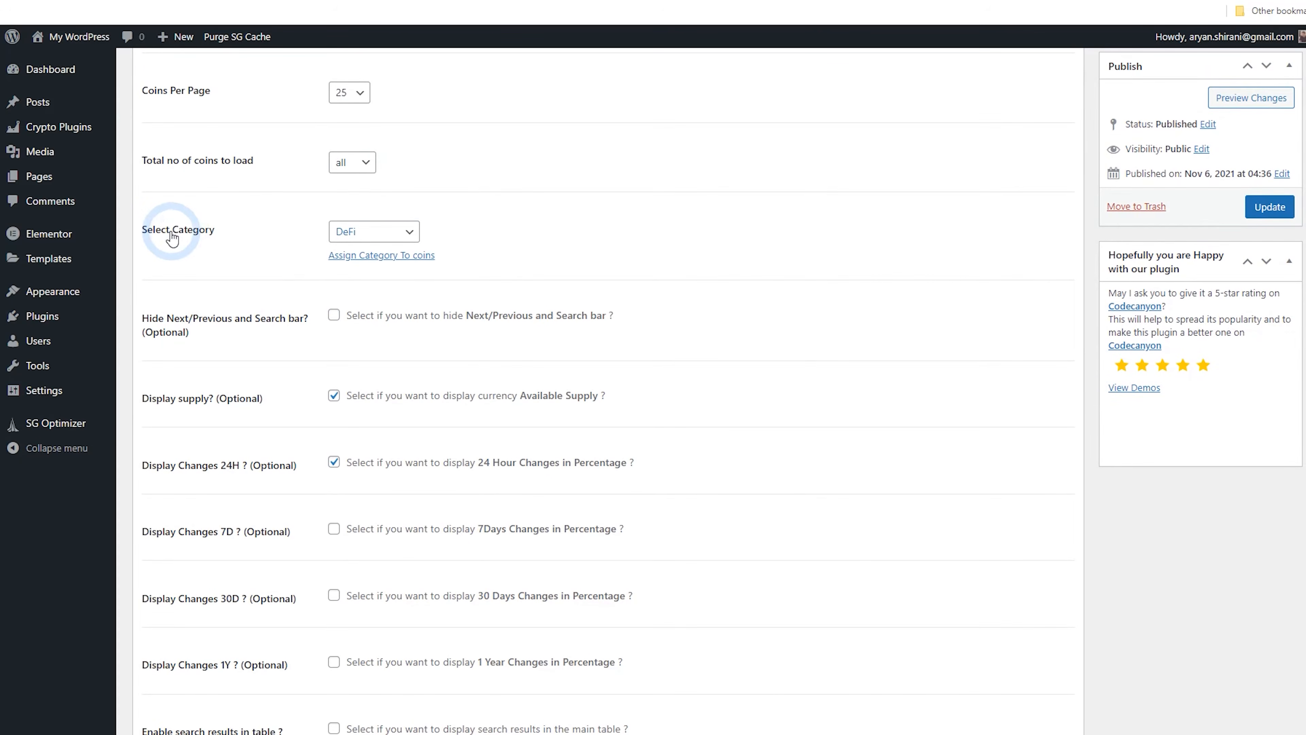
left_click(366, 237)
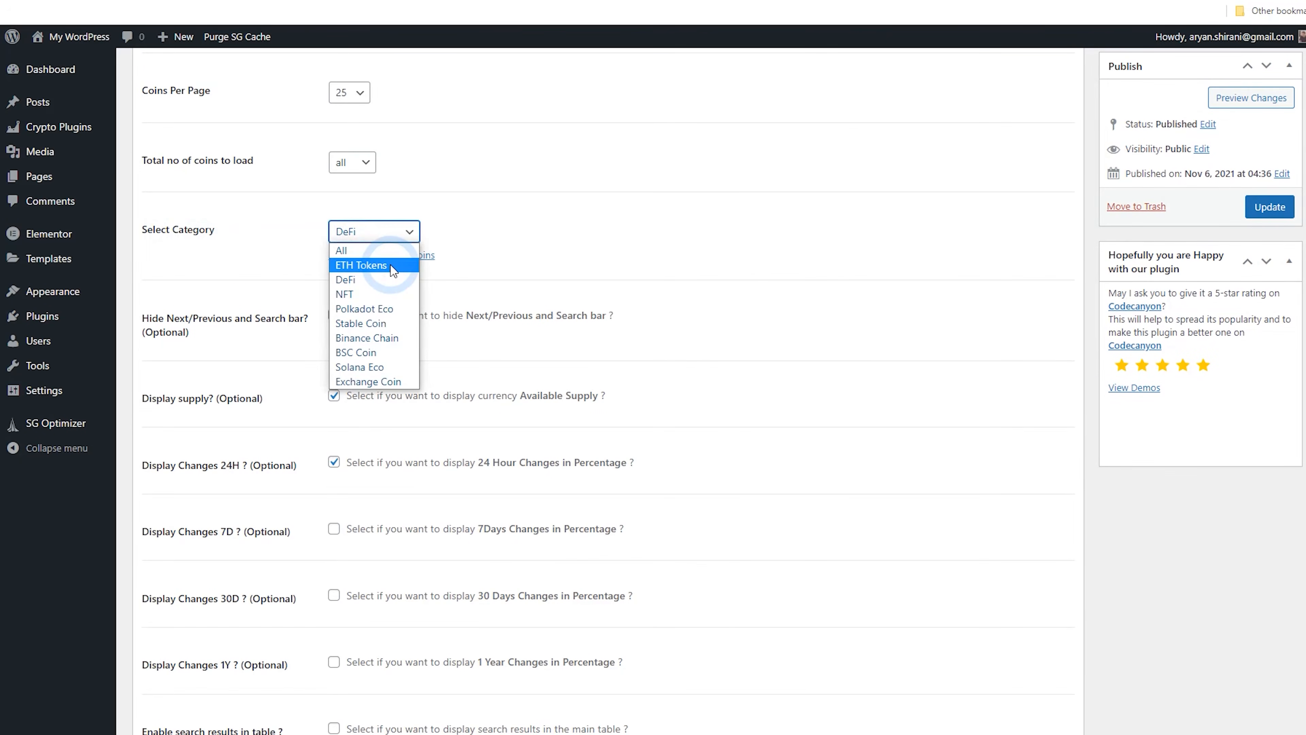
left_click(394, 284)
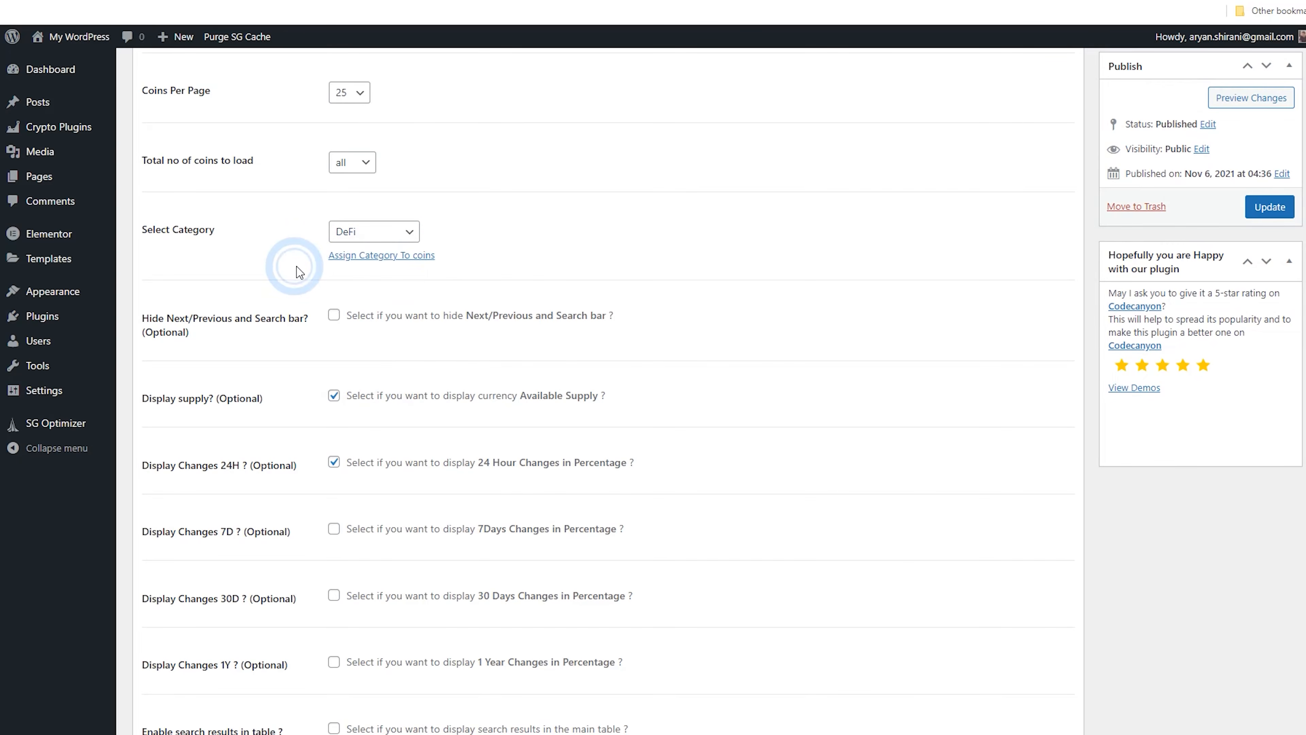
Search the coins list for defi and assign the DeFi category to each of the ten listed coins
left_click(348, 260)
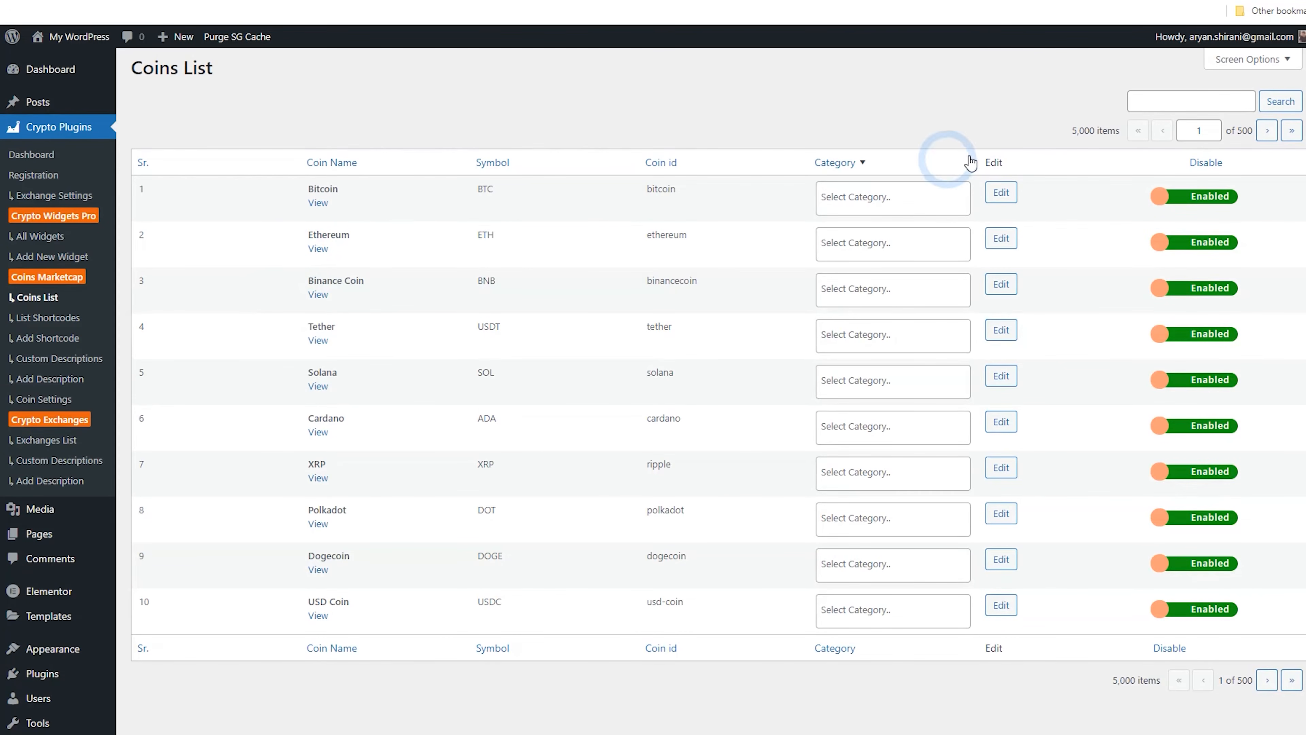
left_click(1164, 100)
type("defi")
key("Return")
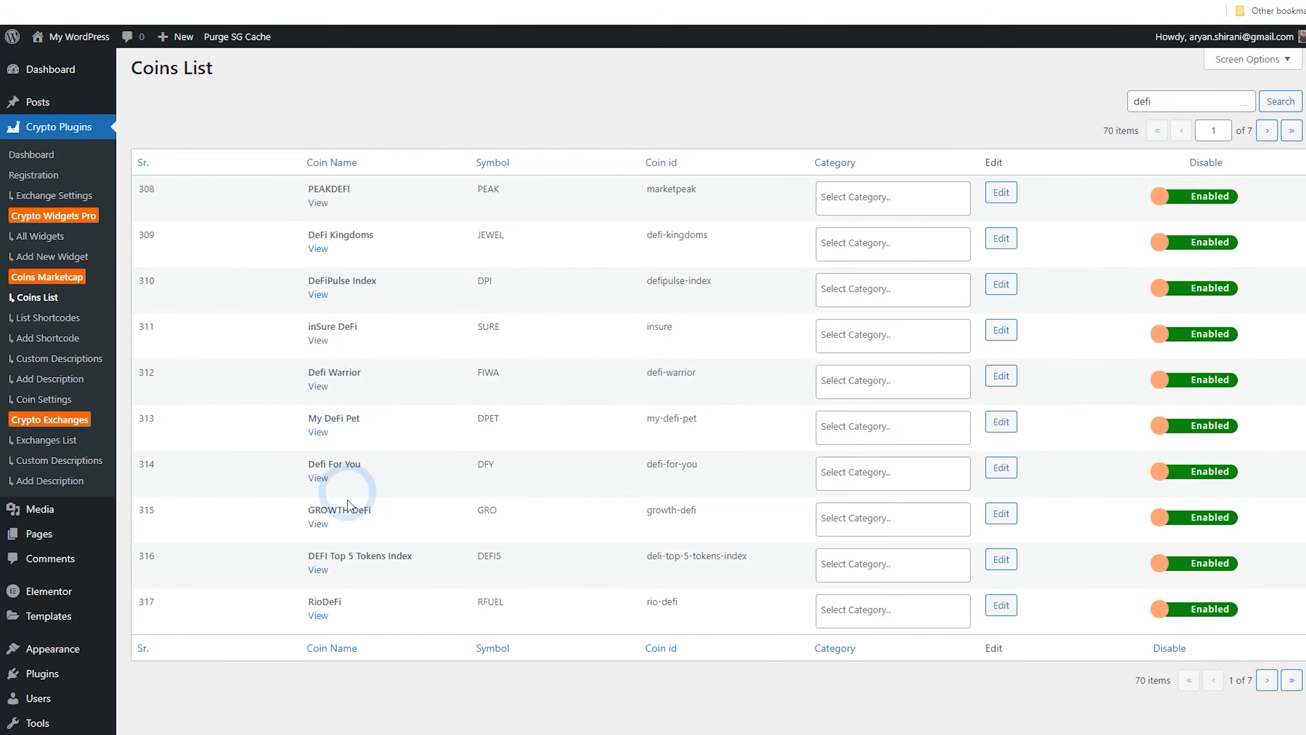
left_click(878, 200)
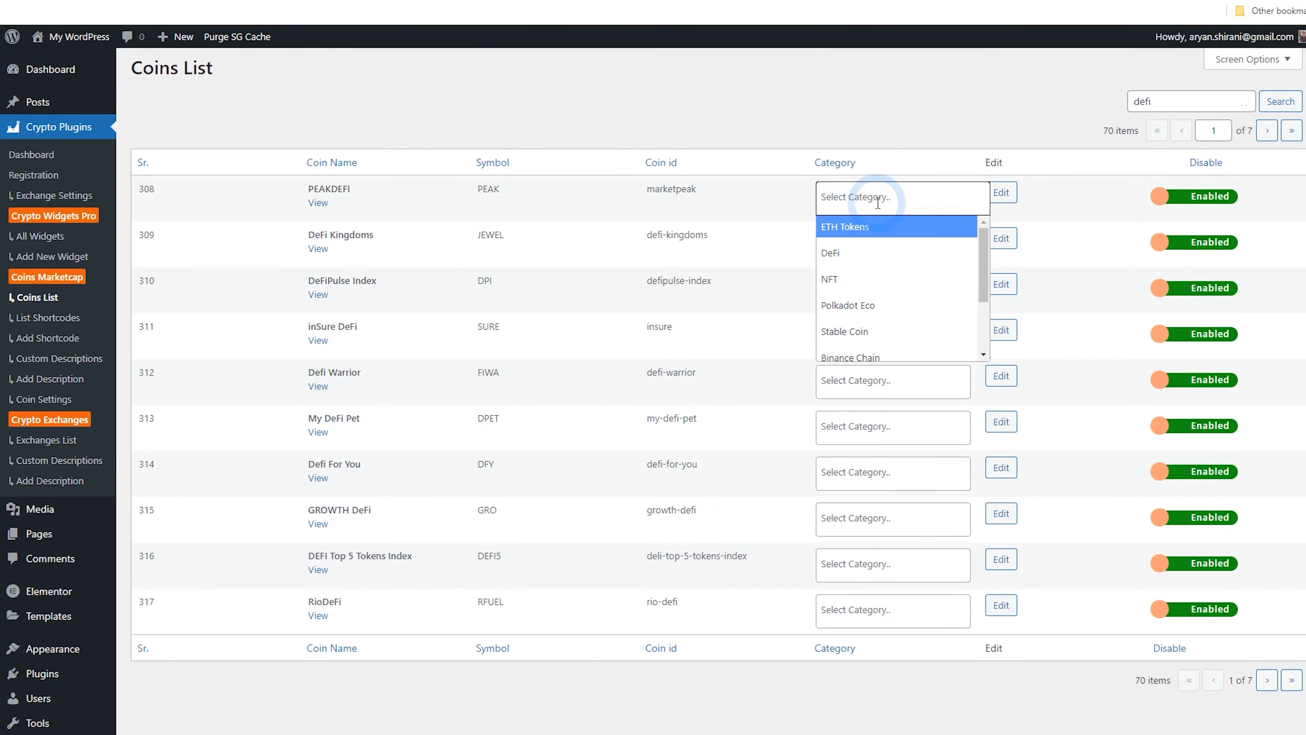
scroll(885, 198, "down", 2)
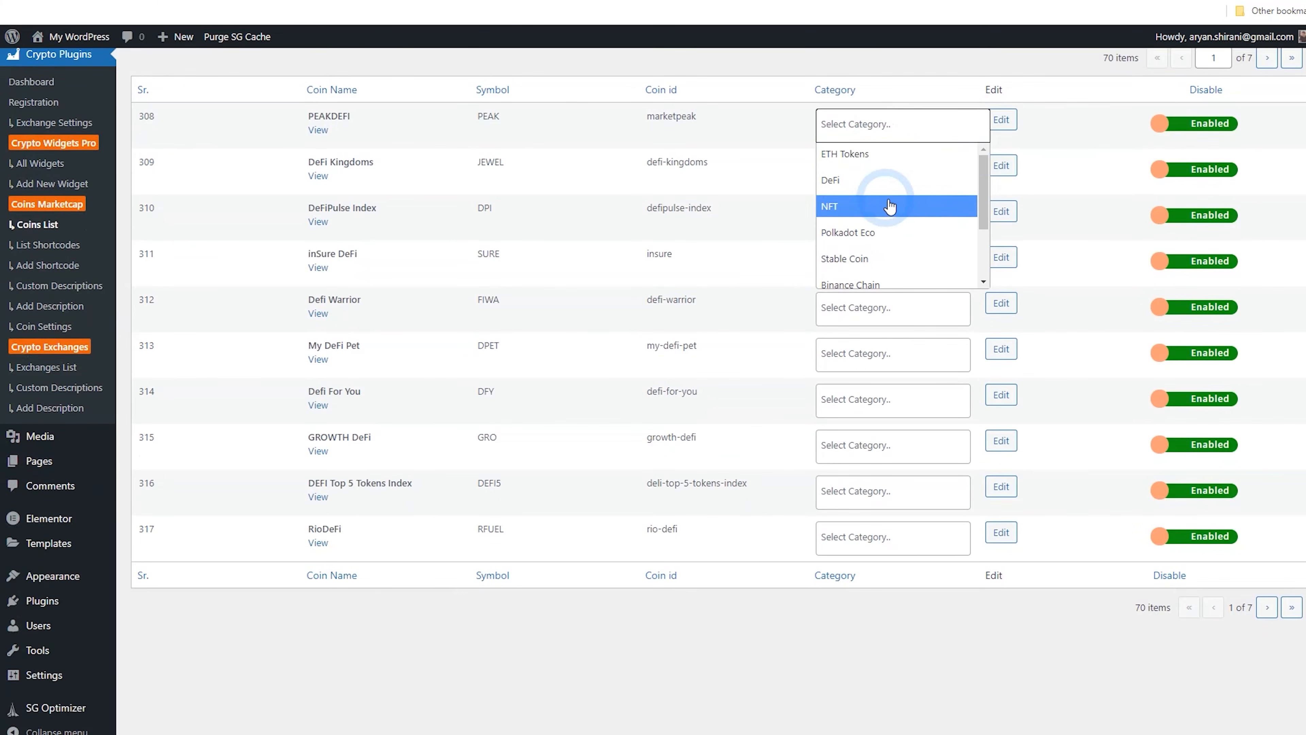
left_click(958, 186)
left_click(913, 170)
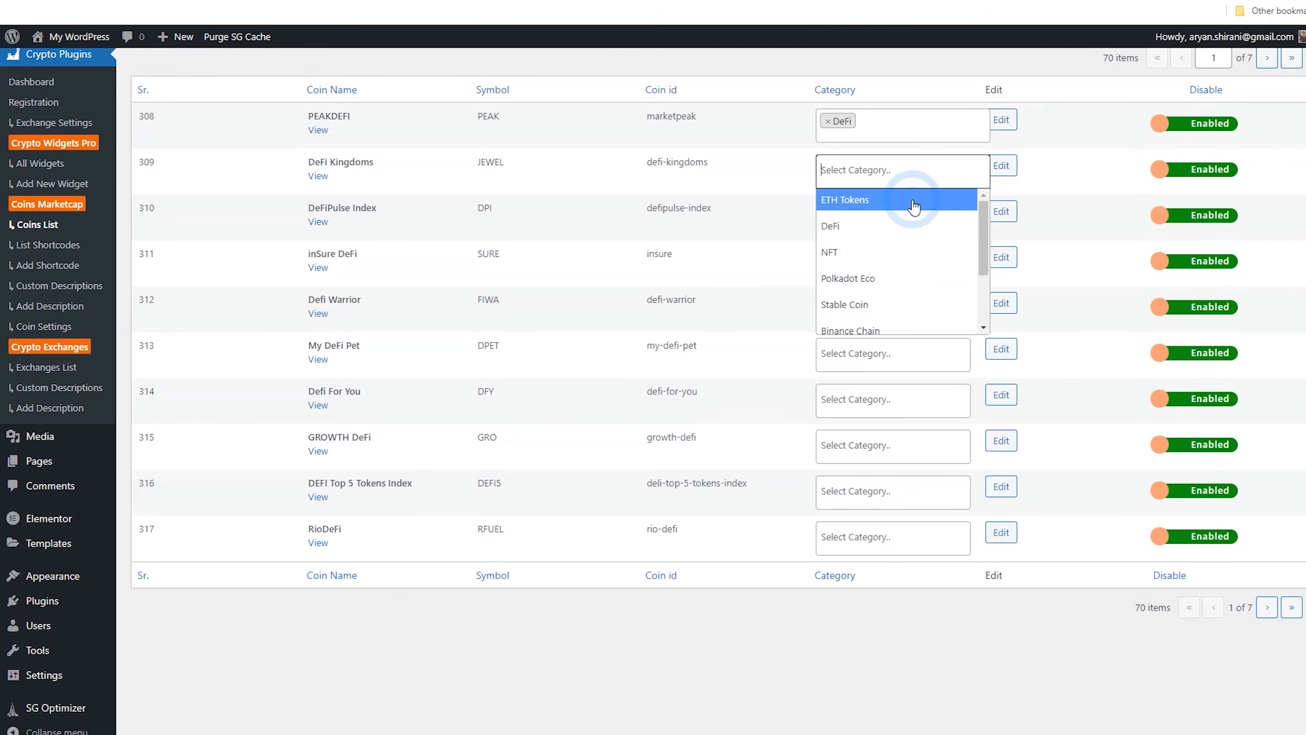
left_click(912, 225)
left_click(904, 216)
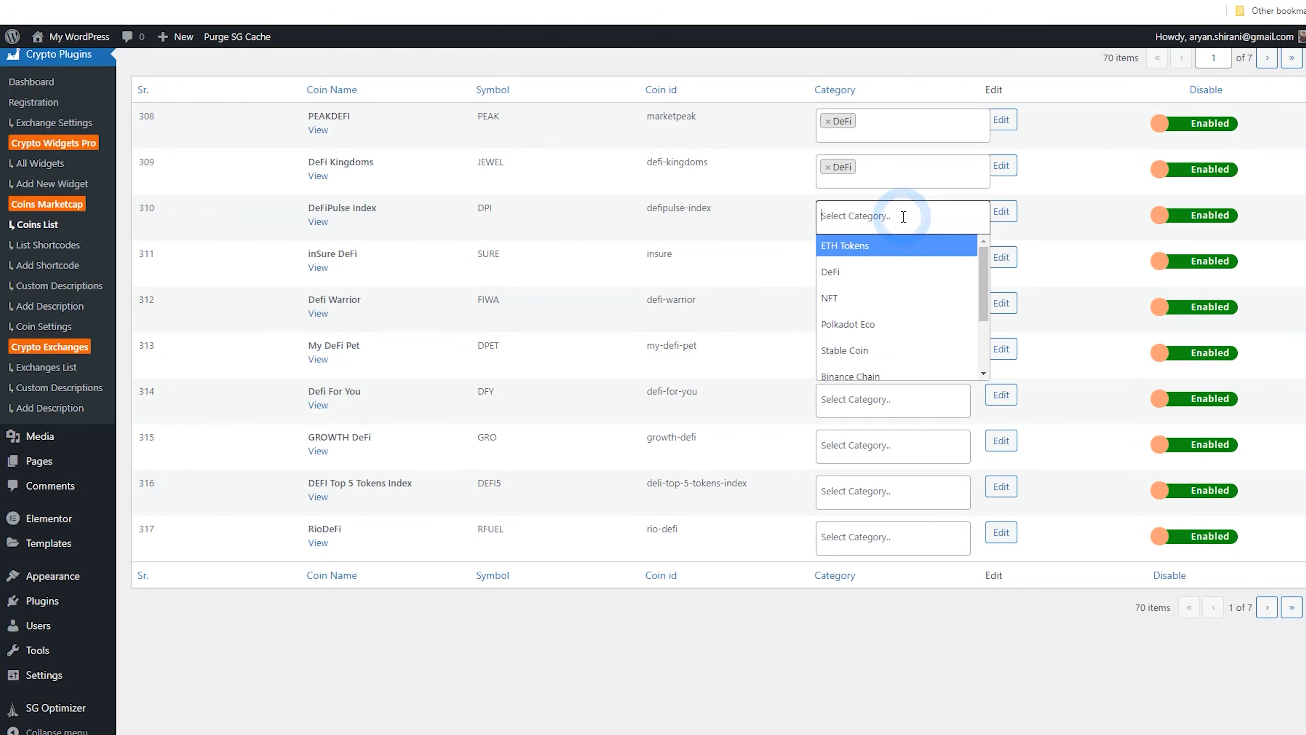
left_click(911, 270)
left_click(903, 264)
left_click(905, 318)
left_click(884, 311)
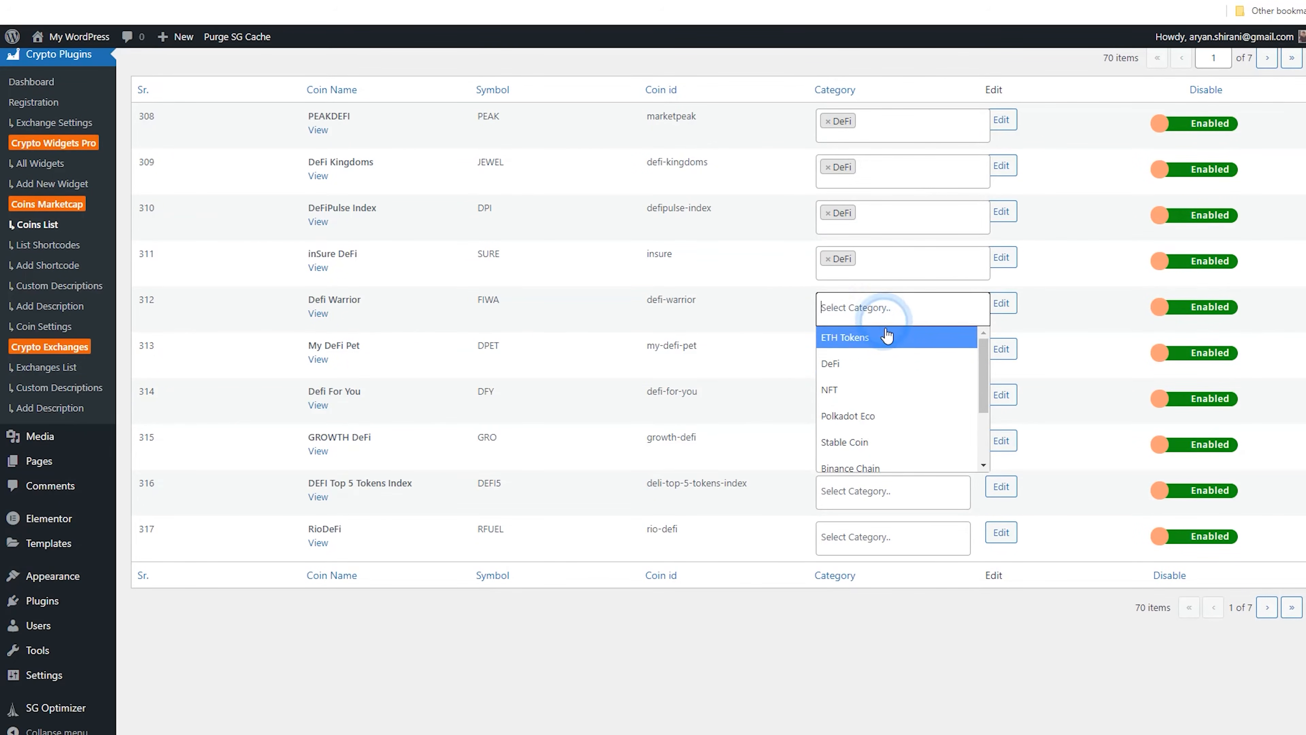
left_click(890, 363)
left_click(876, 353)
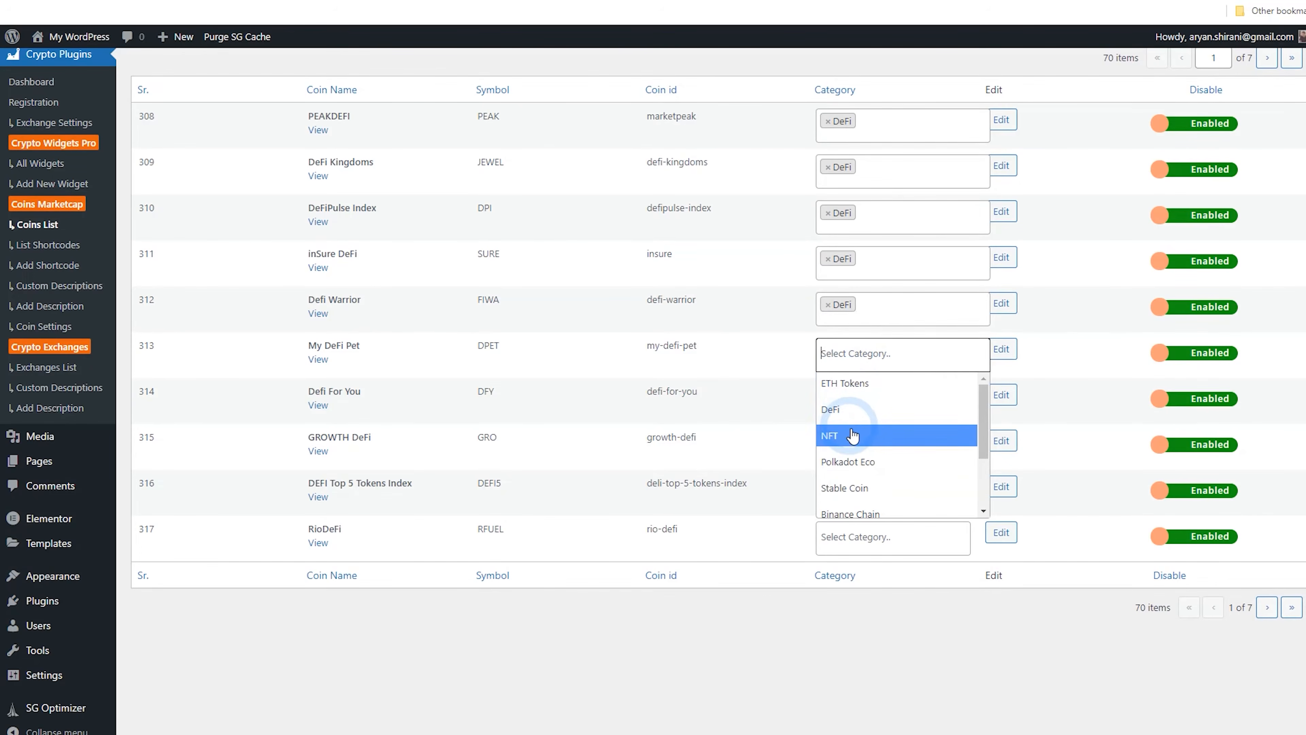
left_click(857, 417)
left_click(856, 406)
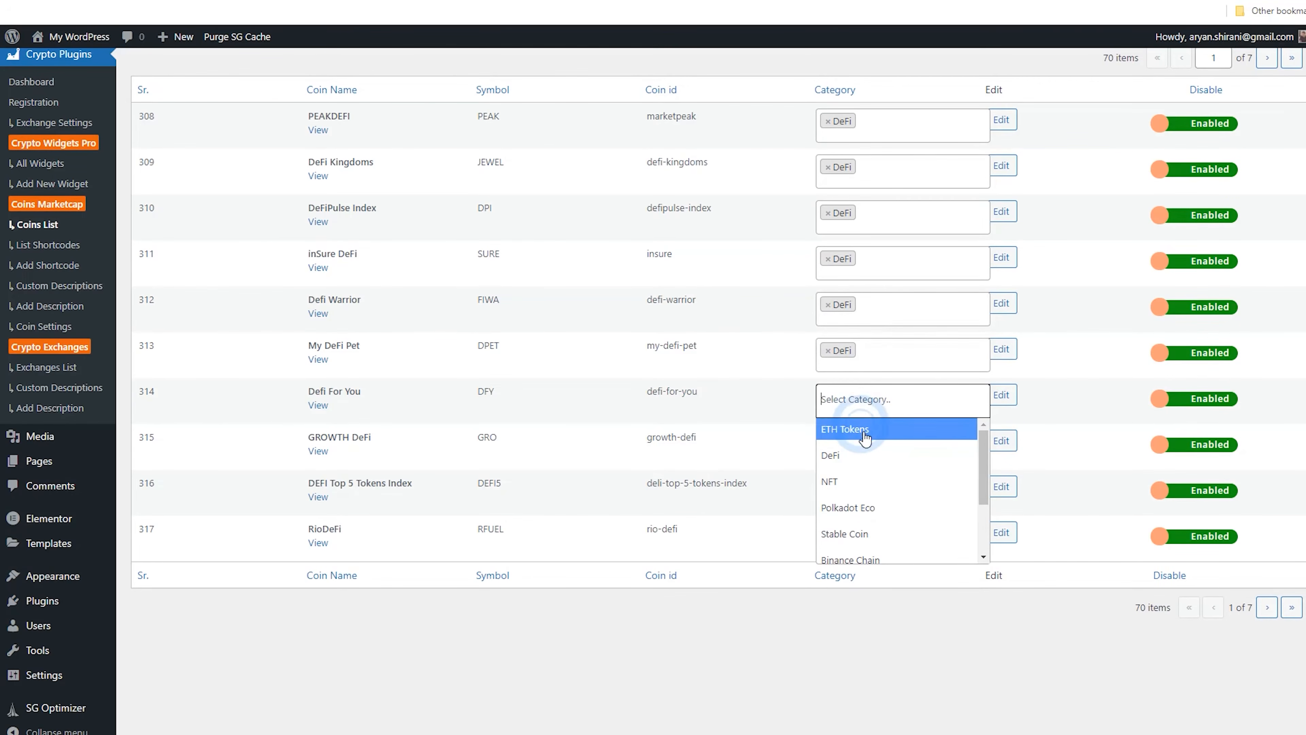
left_click(895, 458)
left_click(881, 451)
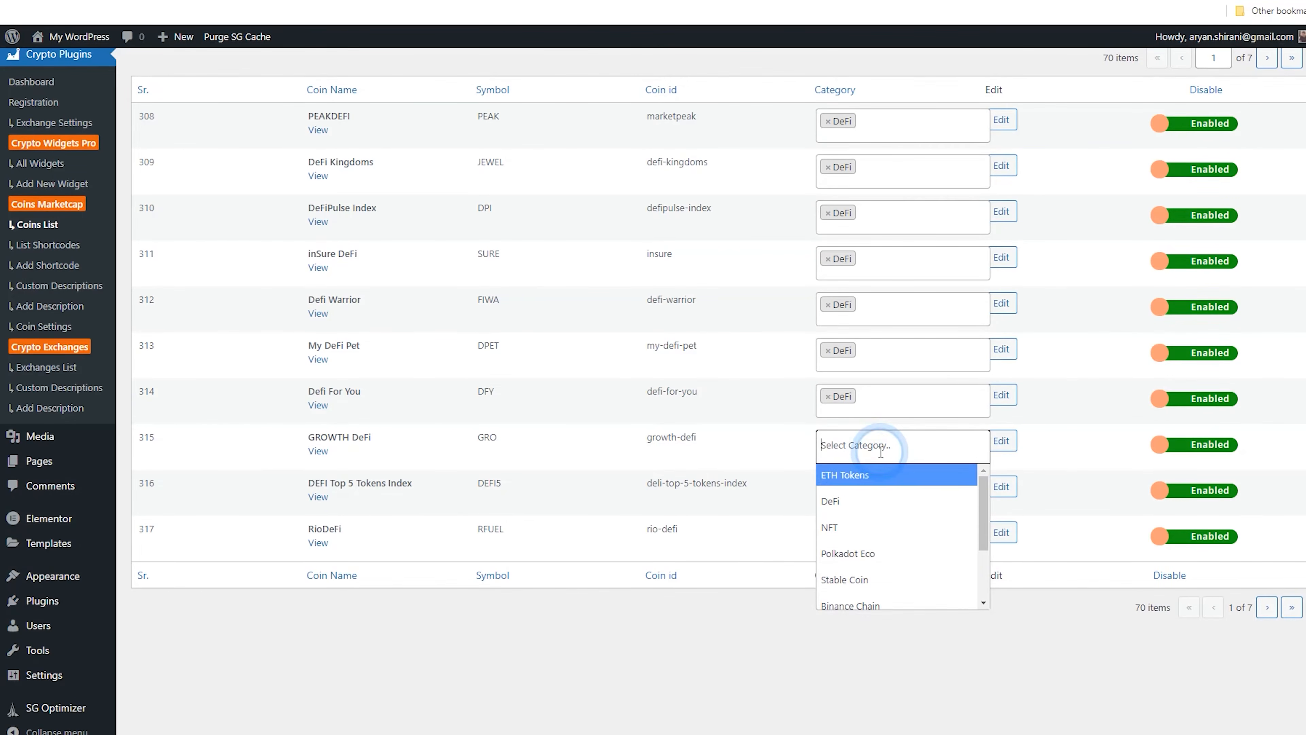
left_click(890, 497)
left_click(877, 516)
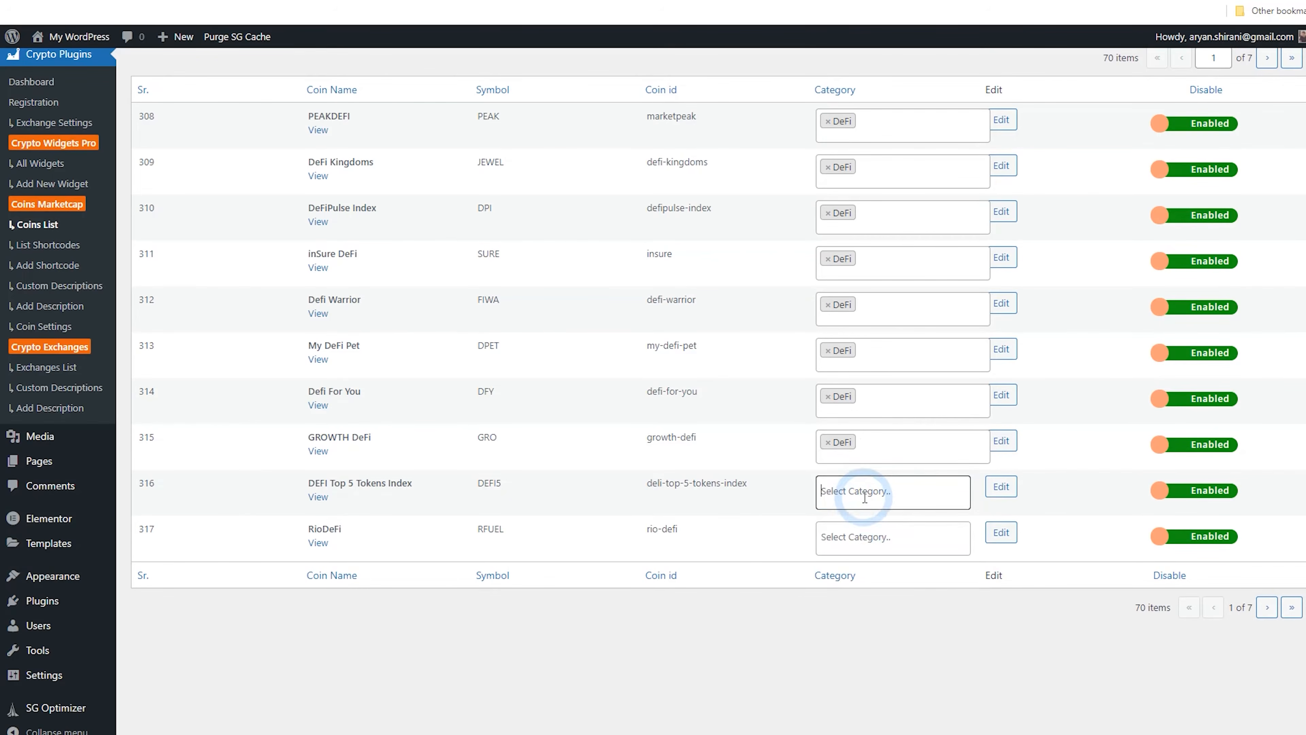
left_click(866, 545)
left_click(874, 538)
left_click(874, 593)
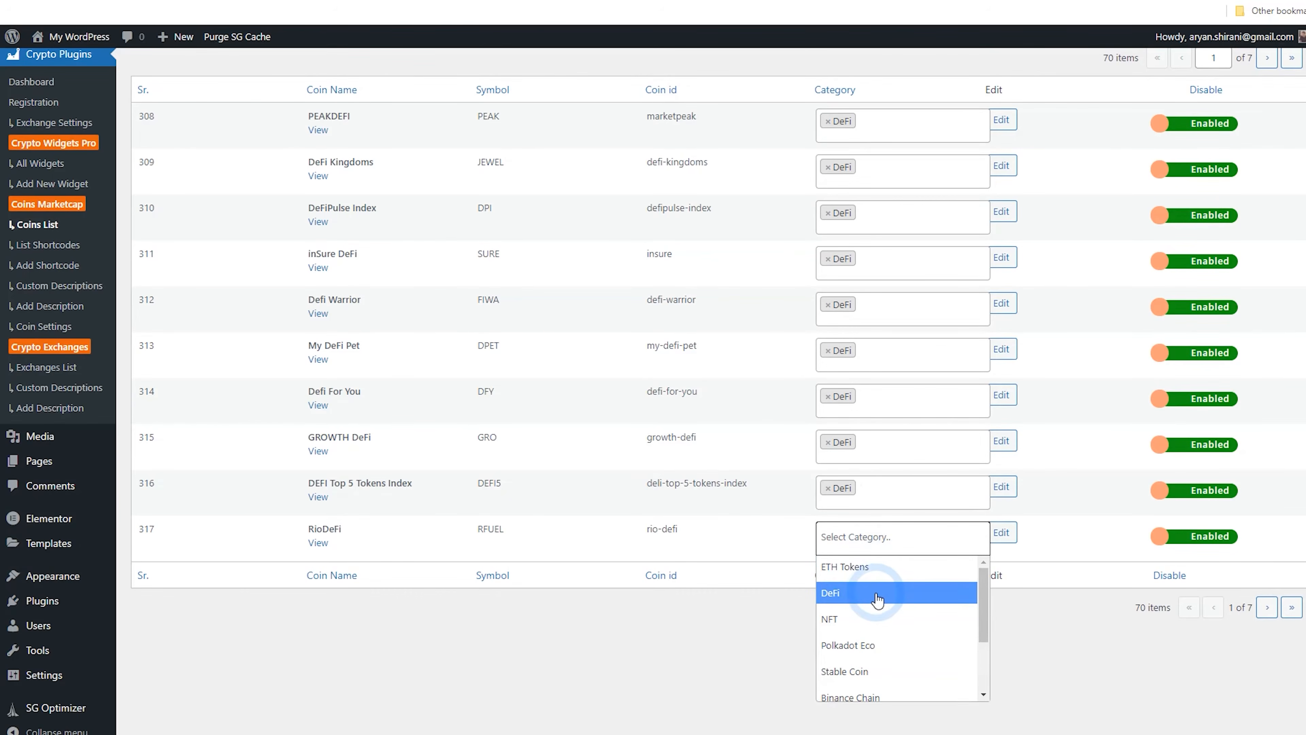
scroll(1055, 655, "up", 1)
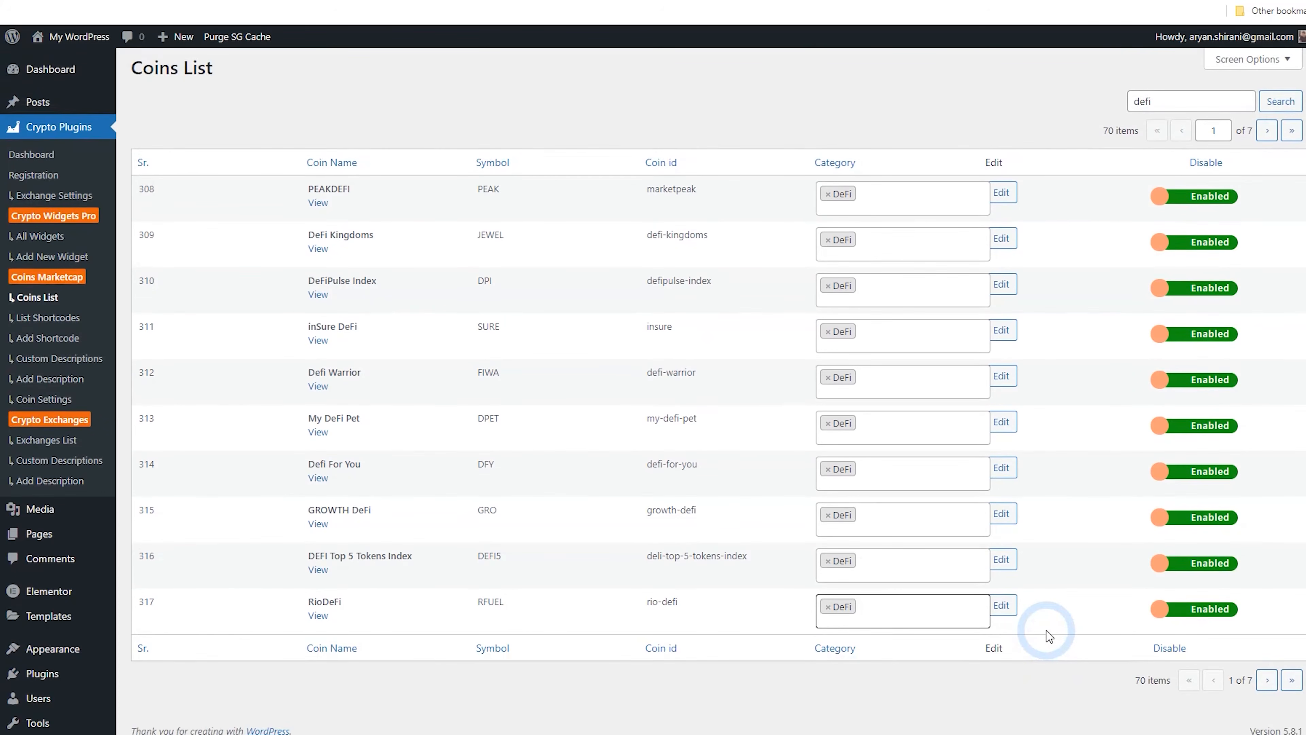
Open the site's Defi page to check its coin table
left_click(1268, 682)
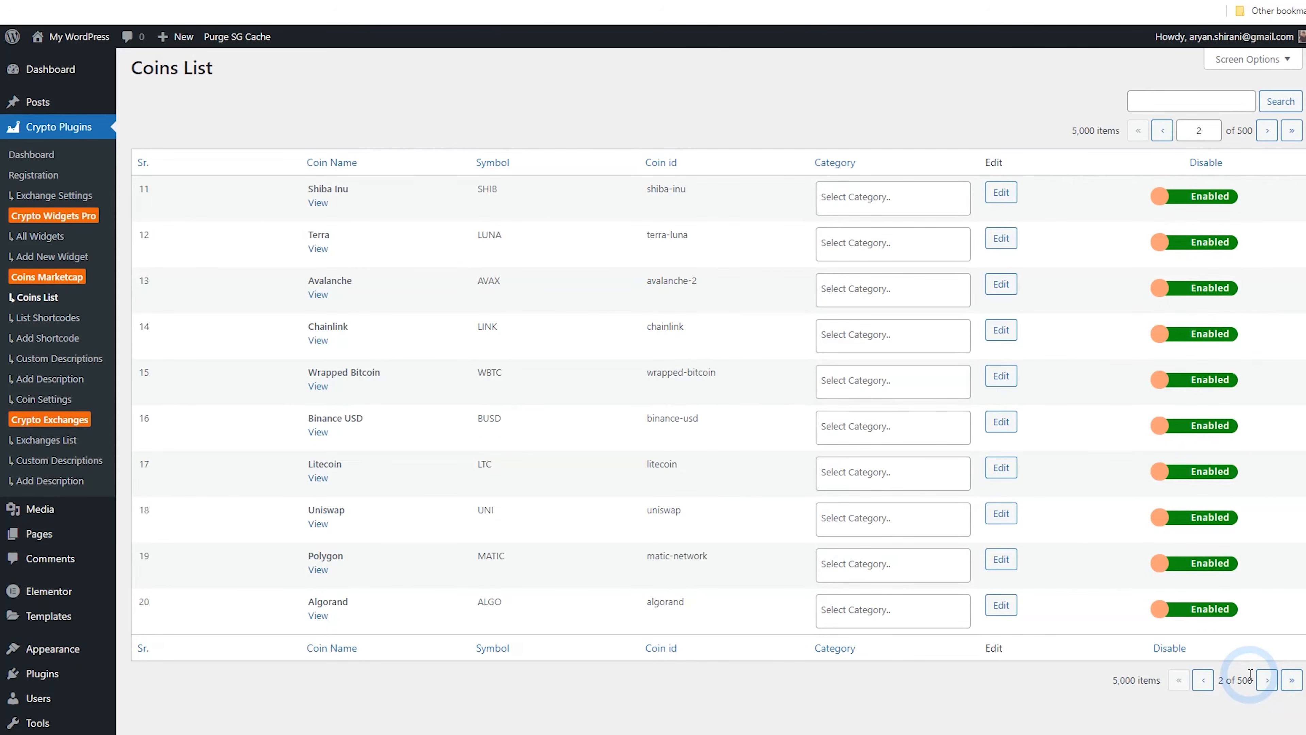
left_click(1205, 682)
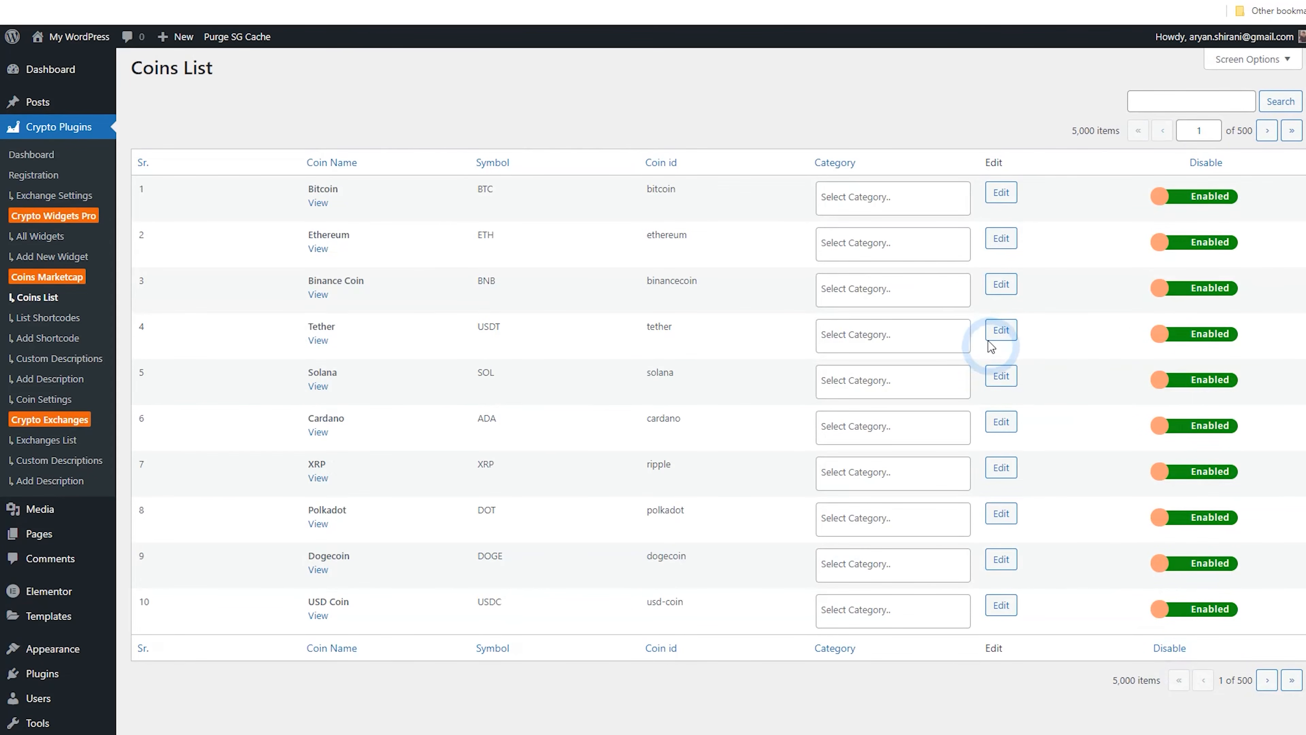
left_click(82, 36)
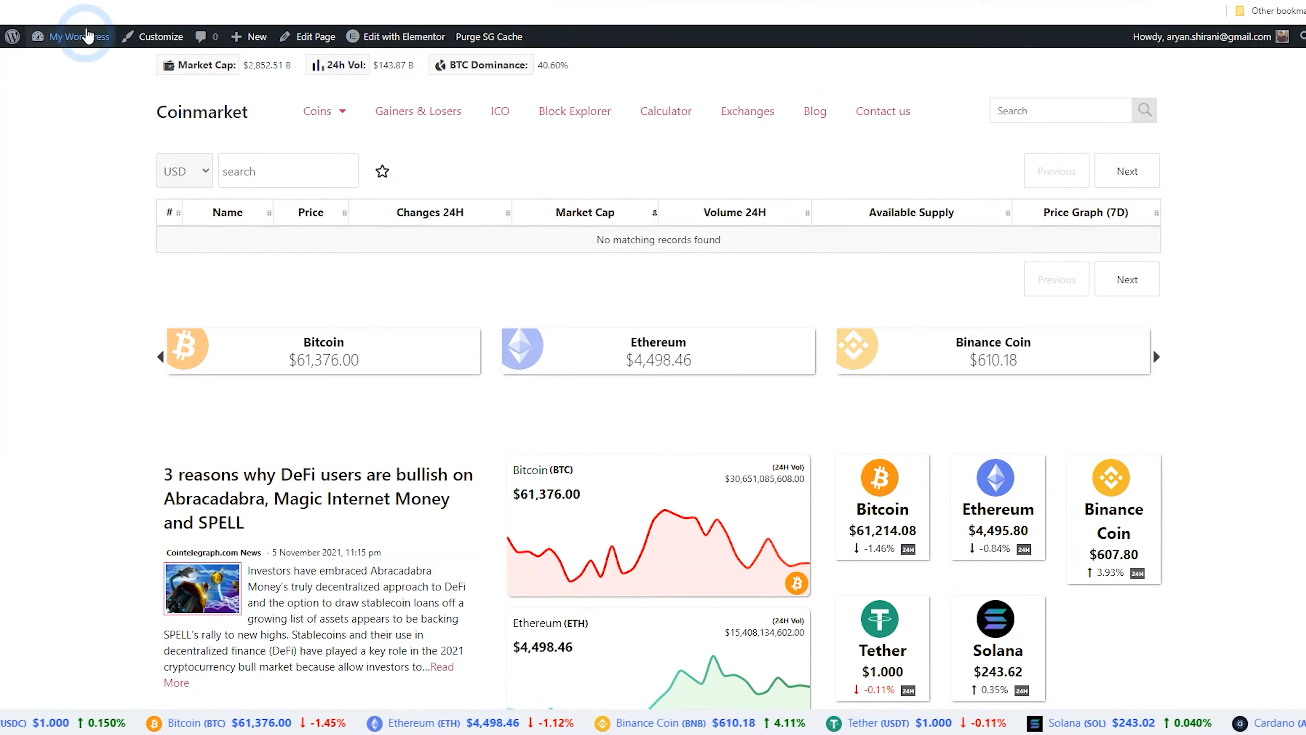
left_click(84, 97)
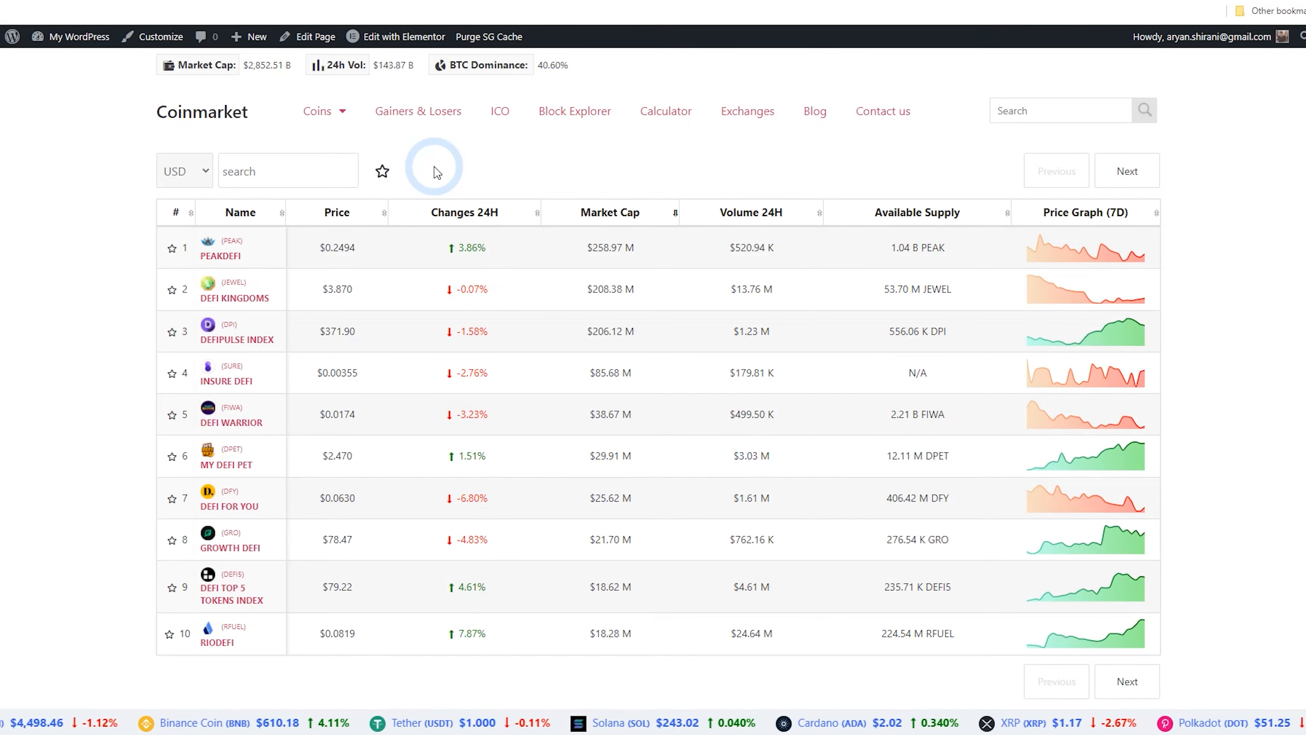
Add a new one-column section above the coin table and set its width to 1400
mouse_move(346, 117)
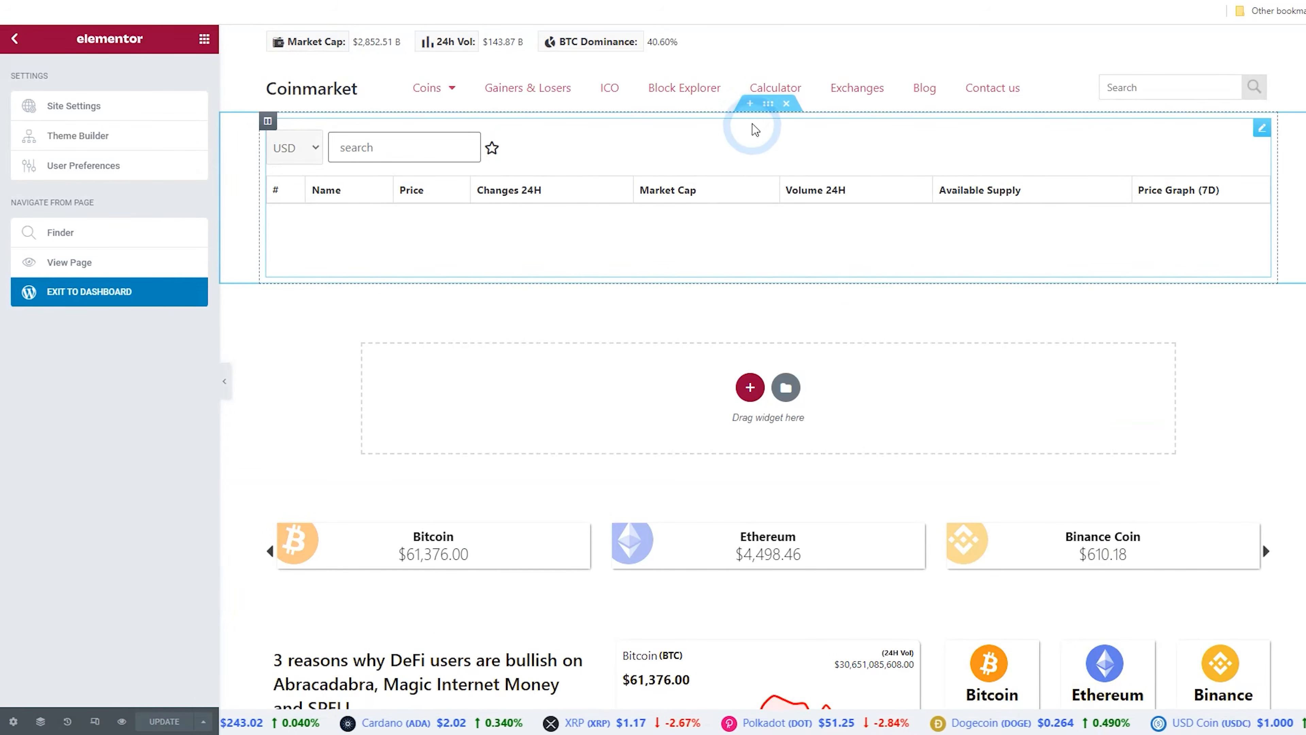
left_click(750, 103)
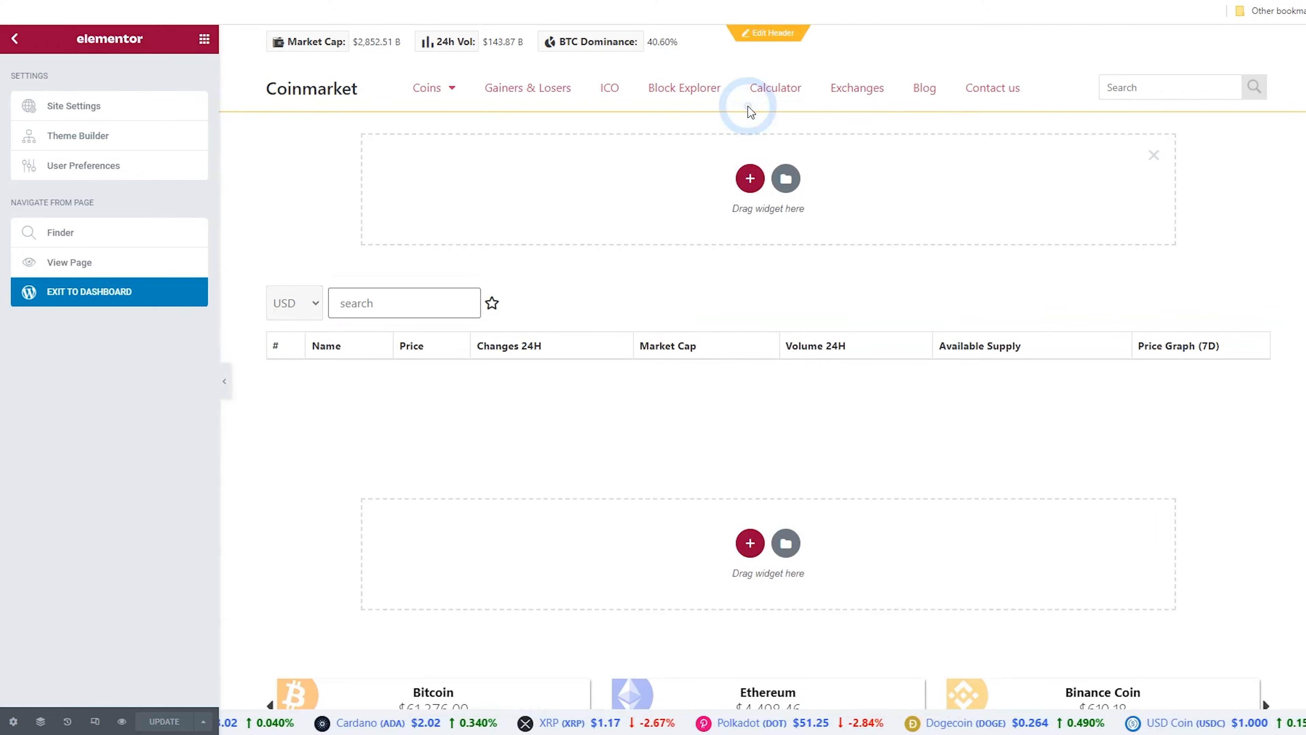
left_click(750, 178)
left_click(586, 211)
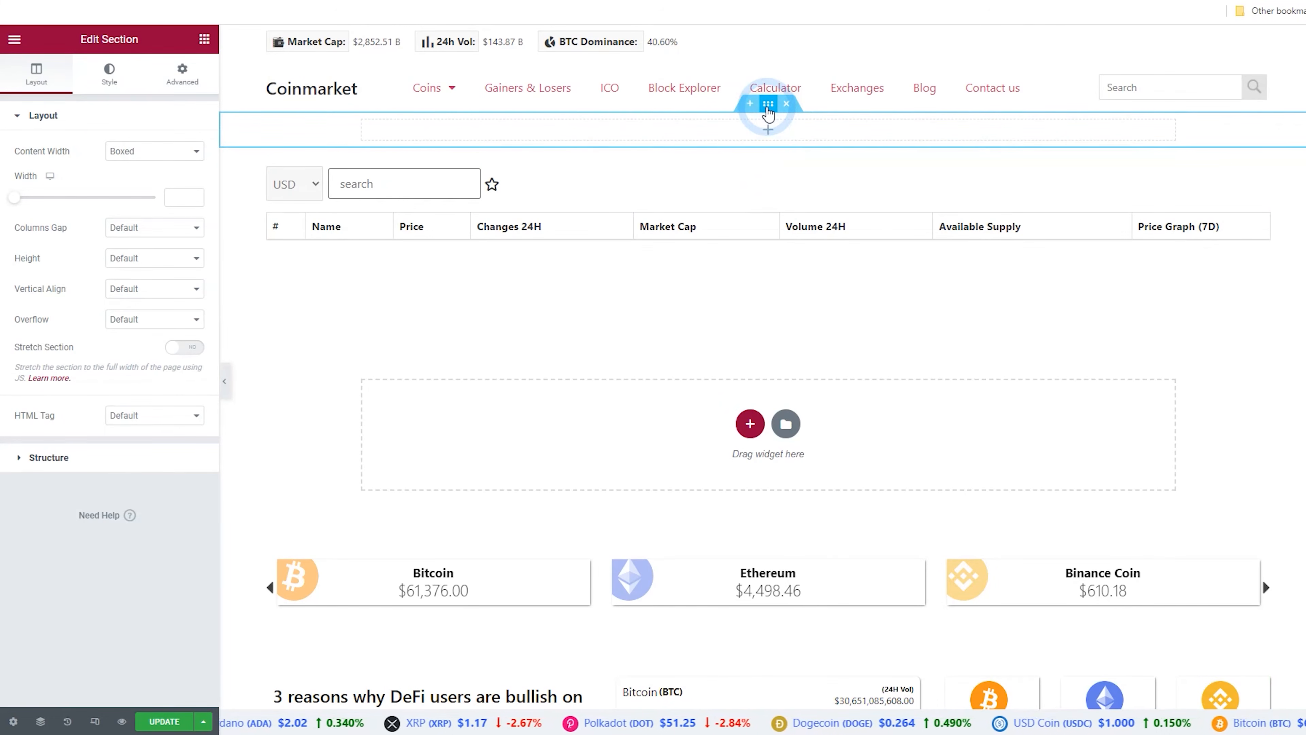
left_click(183, 196)
type("140")
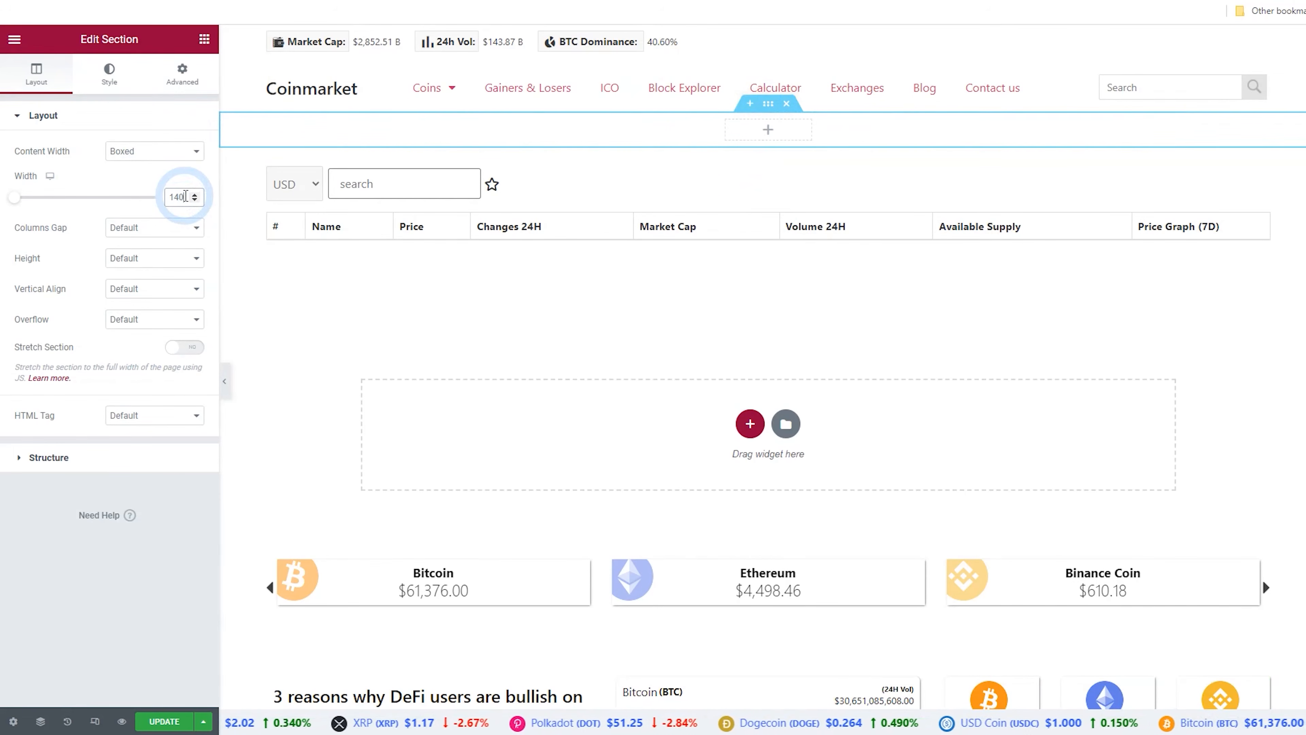
type("0")
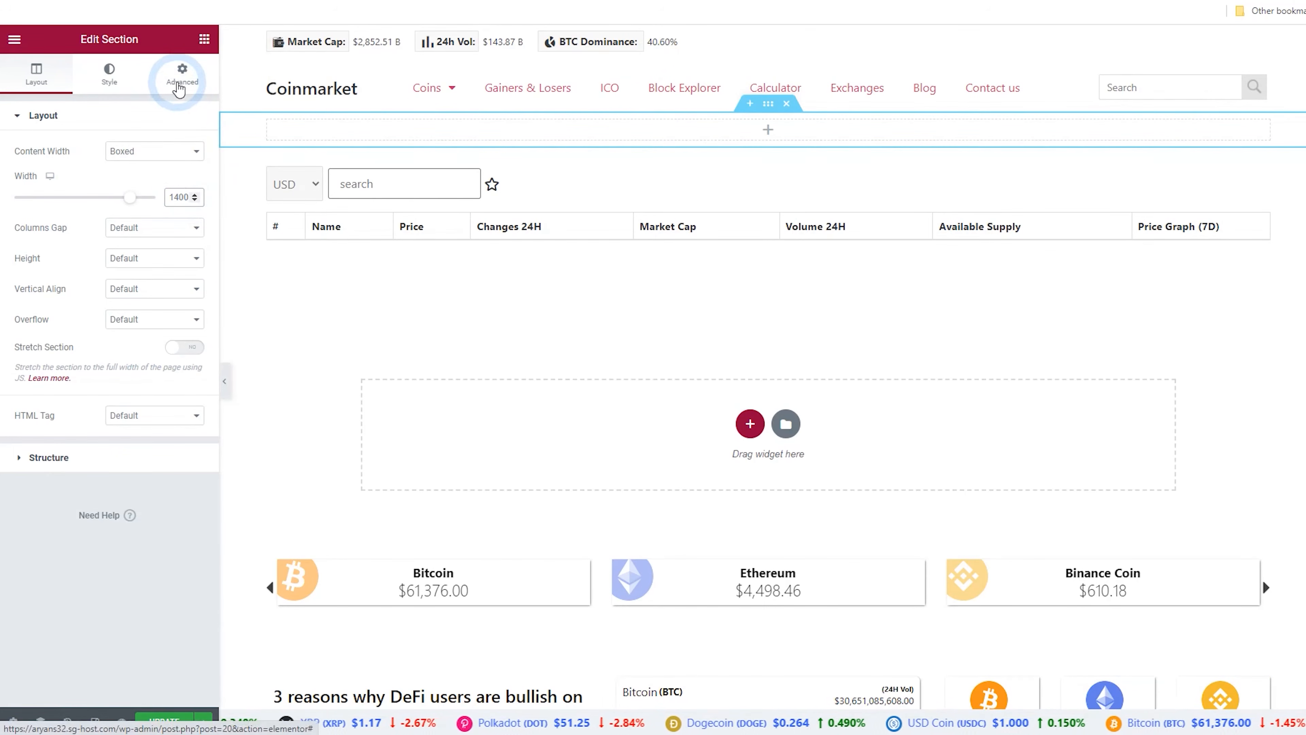
Set the new section's top and bottom margin to 5
left_click(179, 88)
left_click(47, 168)
type("1")
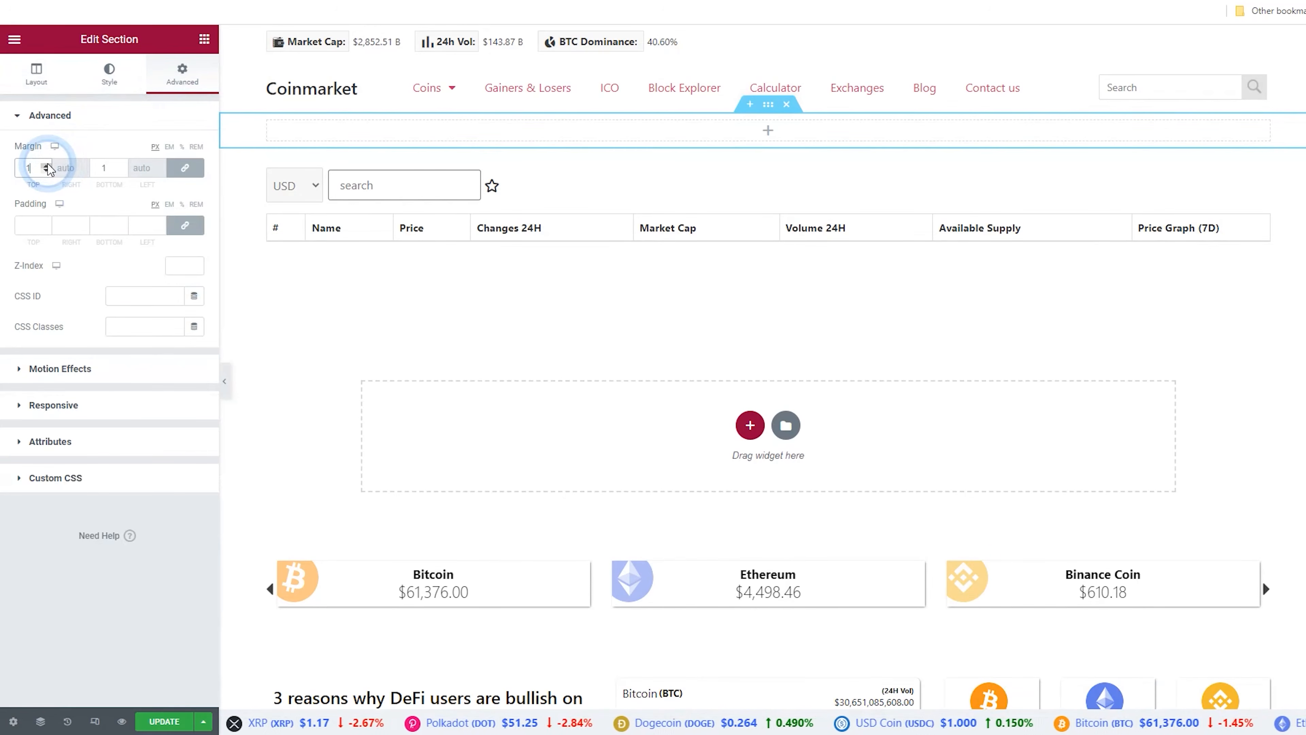
left_click(46, 170)
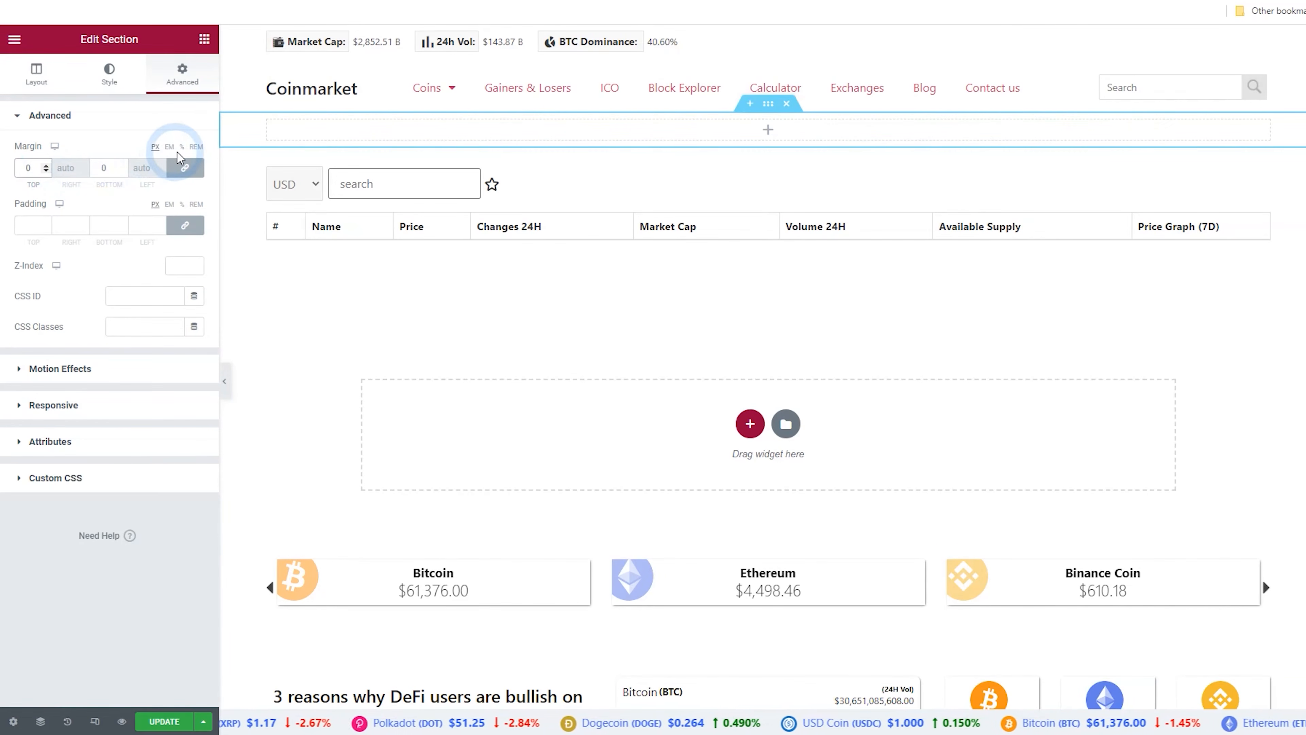
left_click(47, 166)
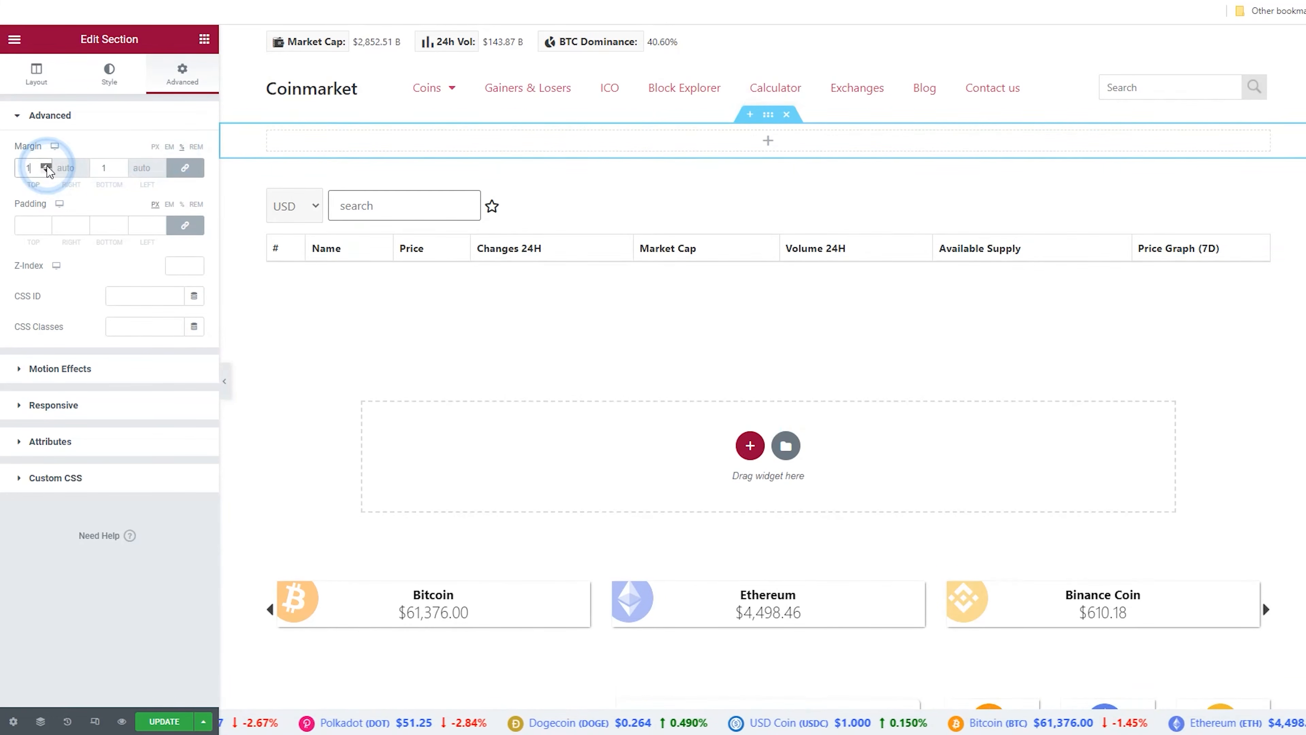
left_click(46, 167)
left_click(46, 167)
left_click(46, 167)
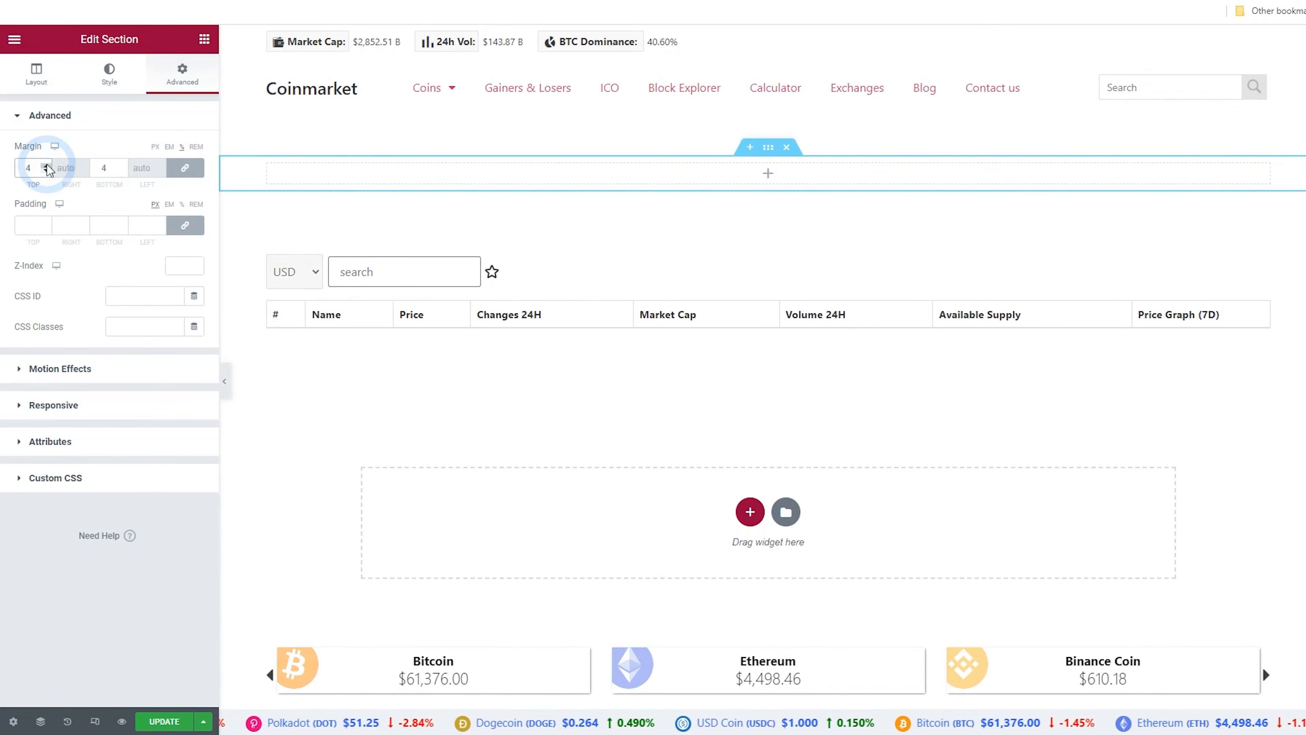
left_click(47, 166)
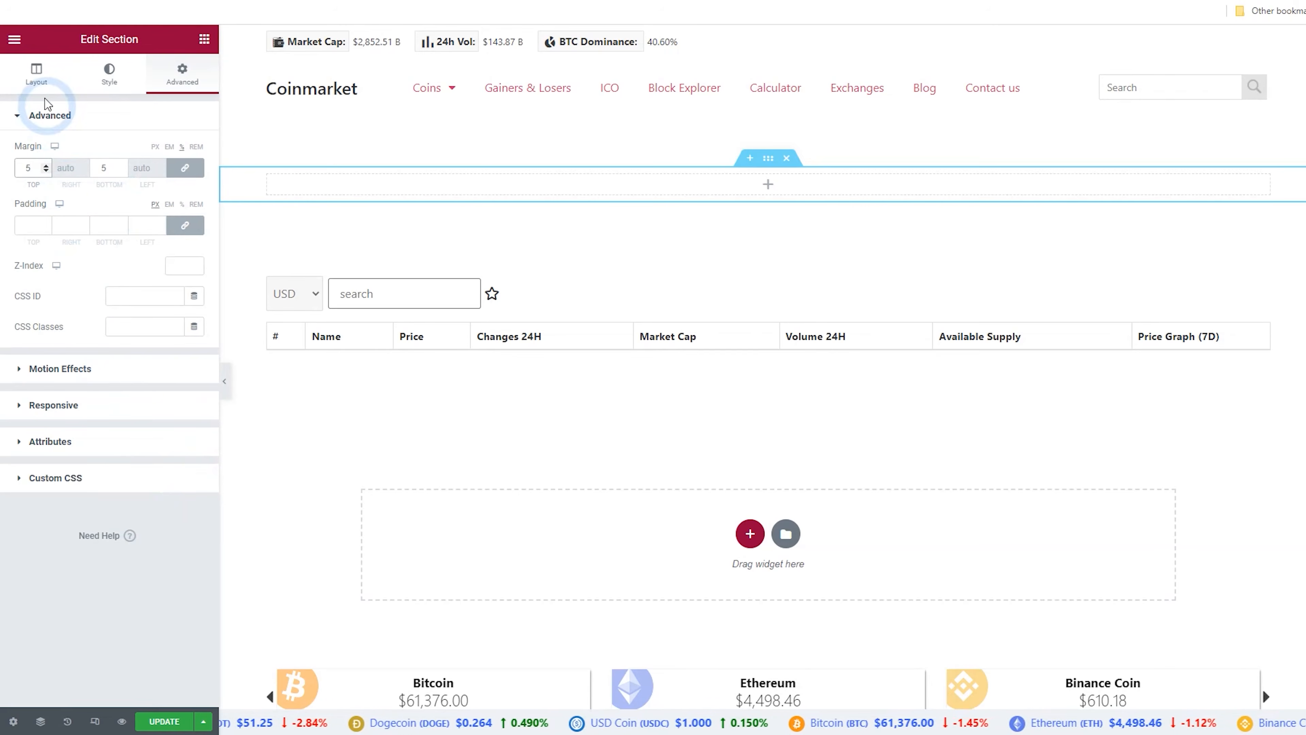
Add a Heading widget and a Text Editor widget into the new section
left_click(204, 39)
left_click_drag(147, 162, 335, 189)
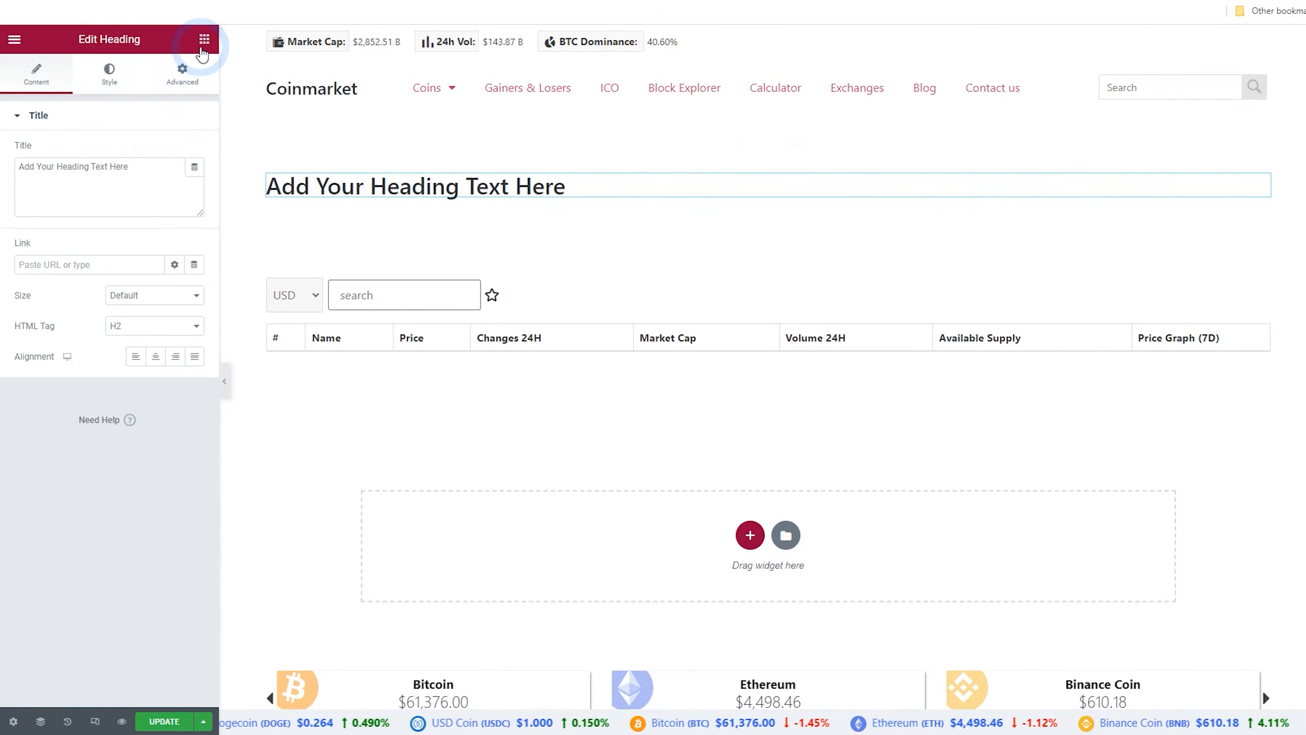
left_click(203, 48)
left_click_drag(161, 242, 336, 198)
Replace the heading title with the pasted text "Top DeFi Tokens by Market Capitalization"
left_click(345, 193)
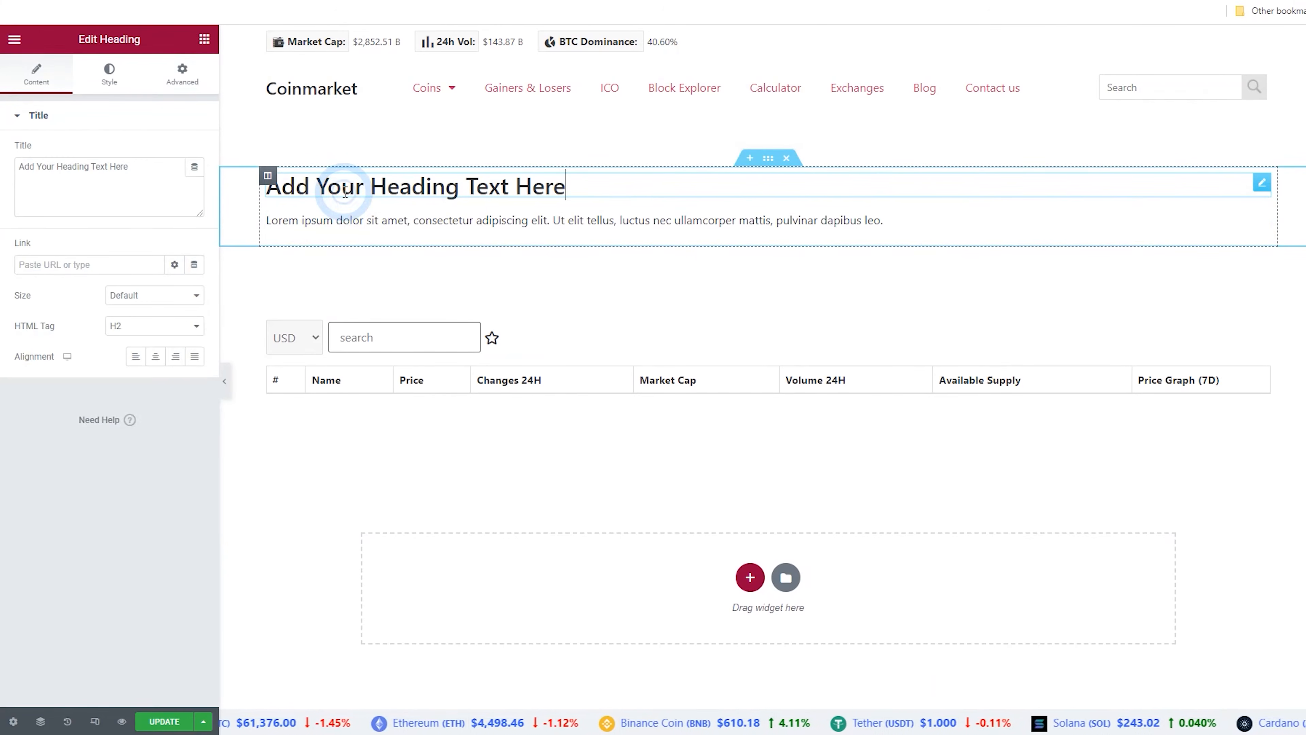
left_click_drag(152, 176, 15, 178)
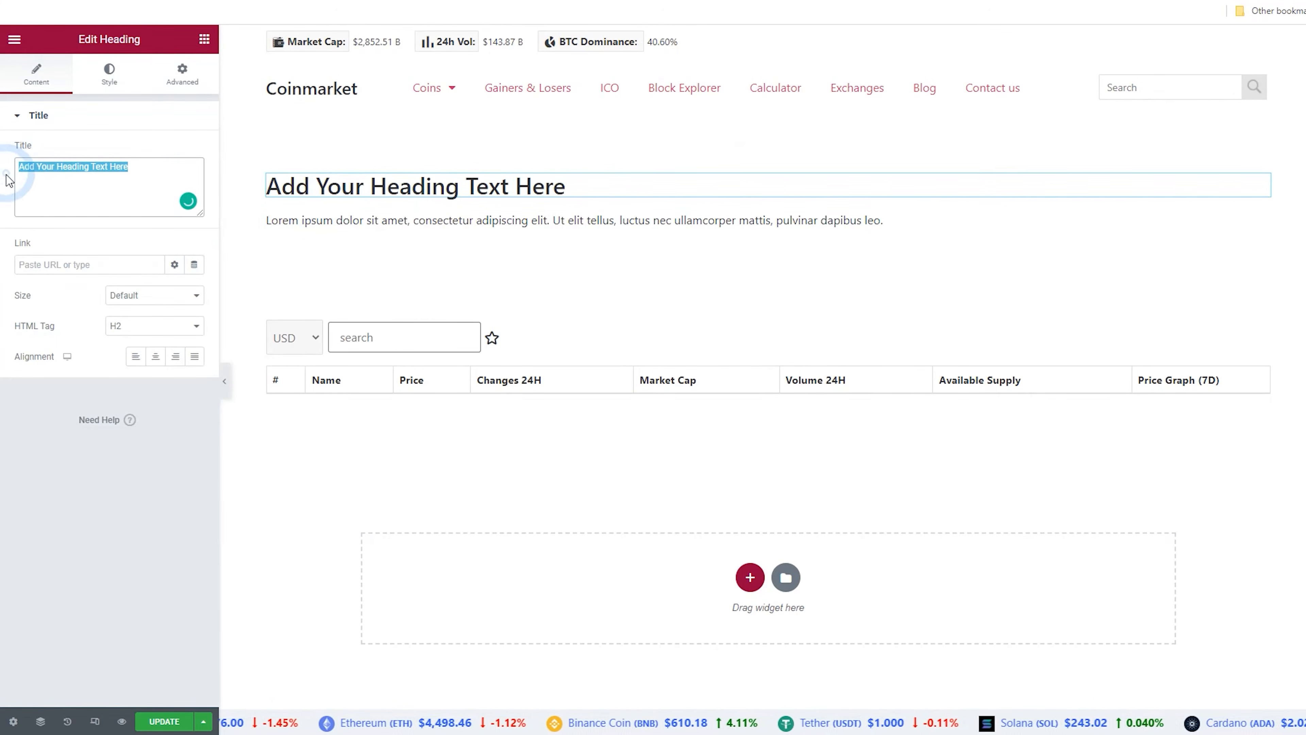
type("Top DeFi Tokens by Market Capitalization")
Replace the text editor's placeholder with the pasted description beginning "This page lists the most valuable Defi based coins and tokens."
left_click(350, 220)
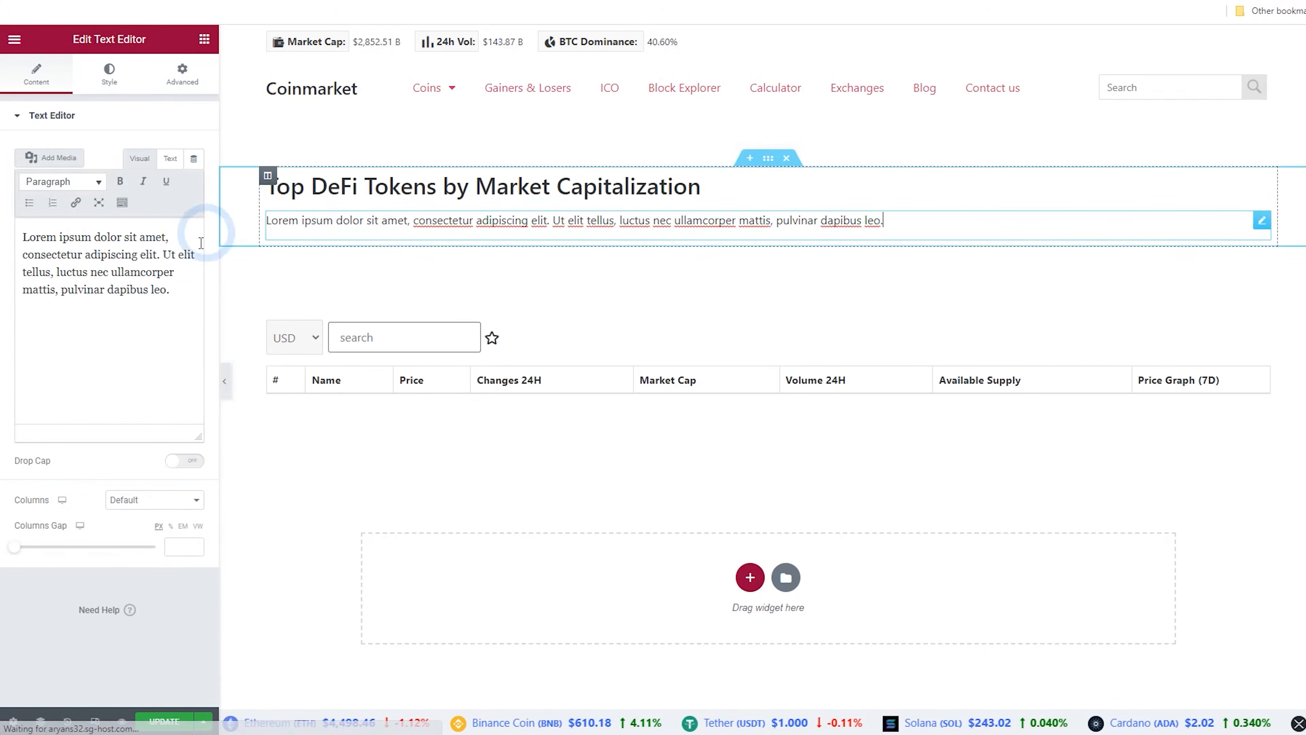
left_click_drag(190, 294, 2, 218)
type("This page lists the most valuable Defi based coins and tokens. These projects are listed by market capitalization with the largest first and then descending in order.")
left_click(118, 358)
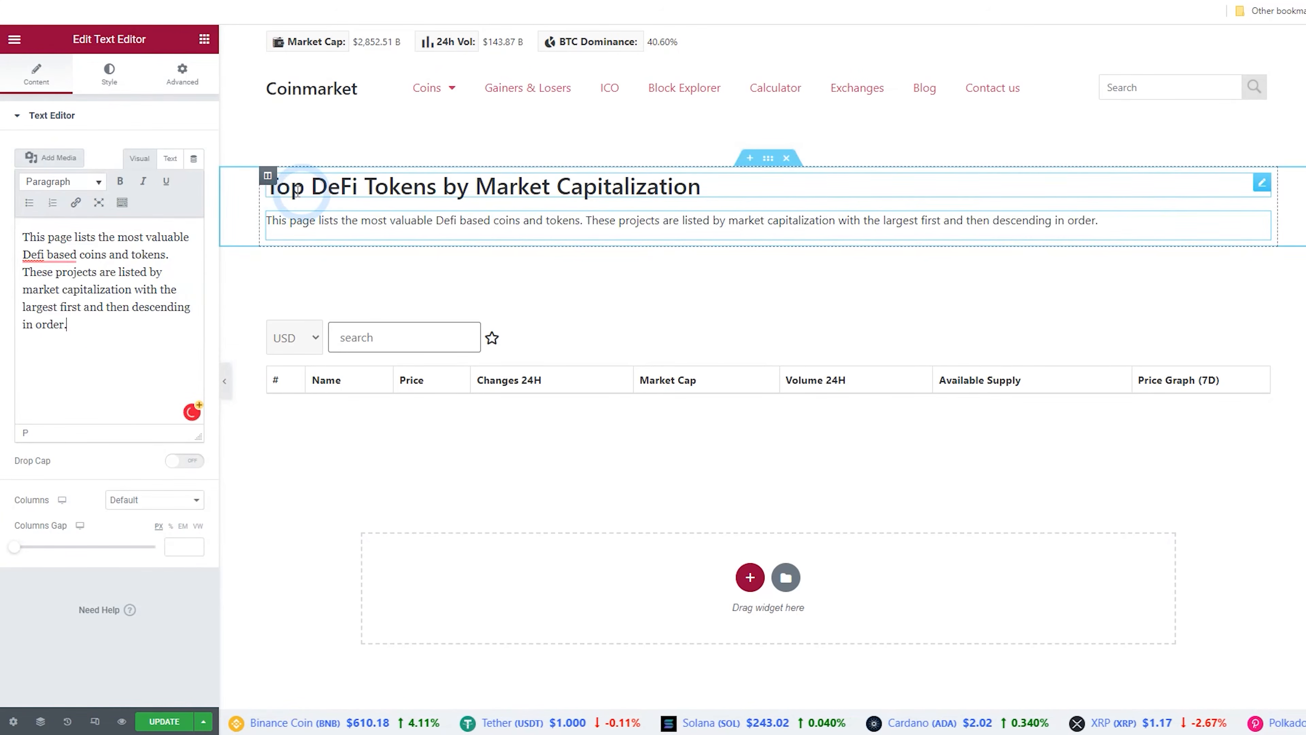
Add a new column beside the heading and description column in the section
right_click(268, 178)
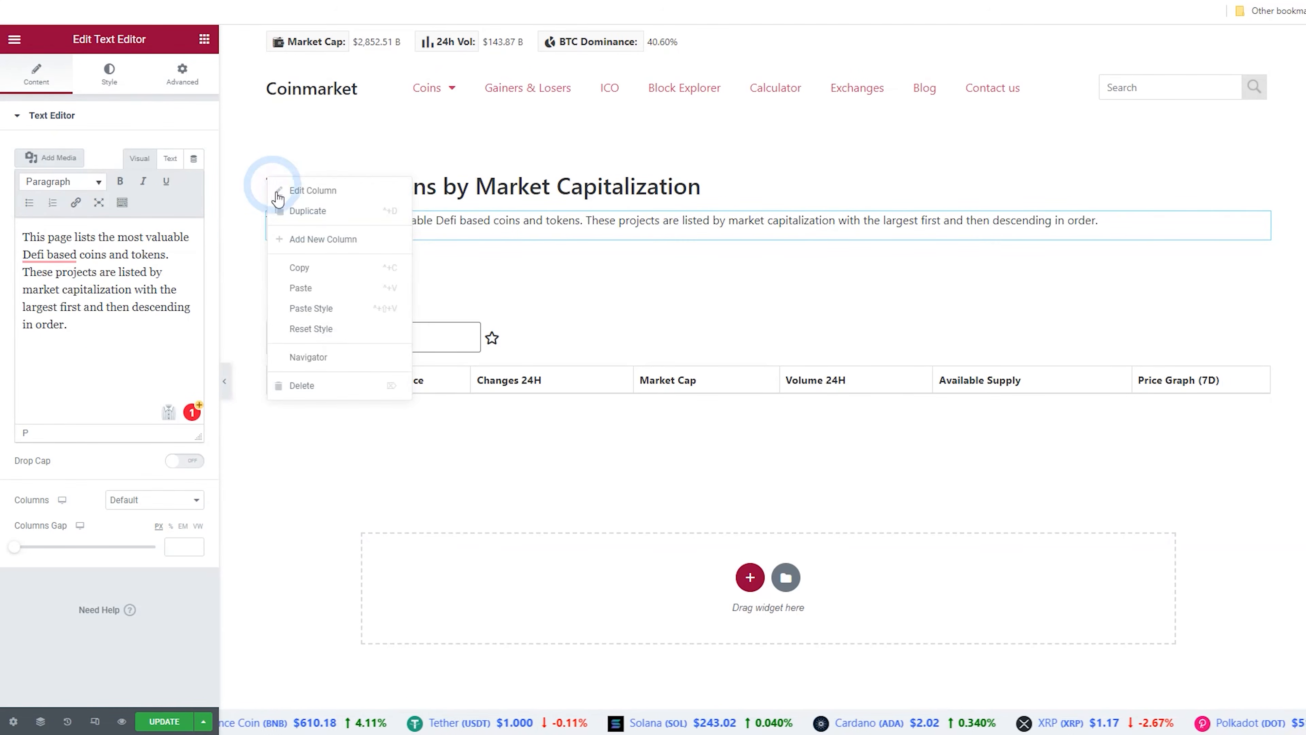
left_click(305, 242)
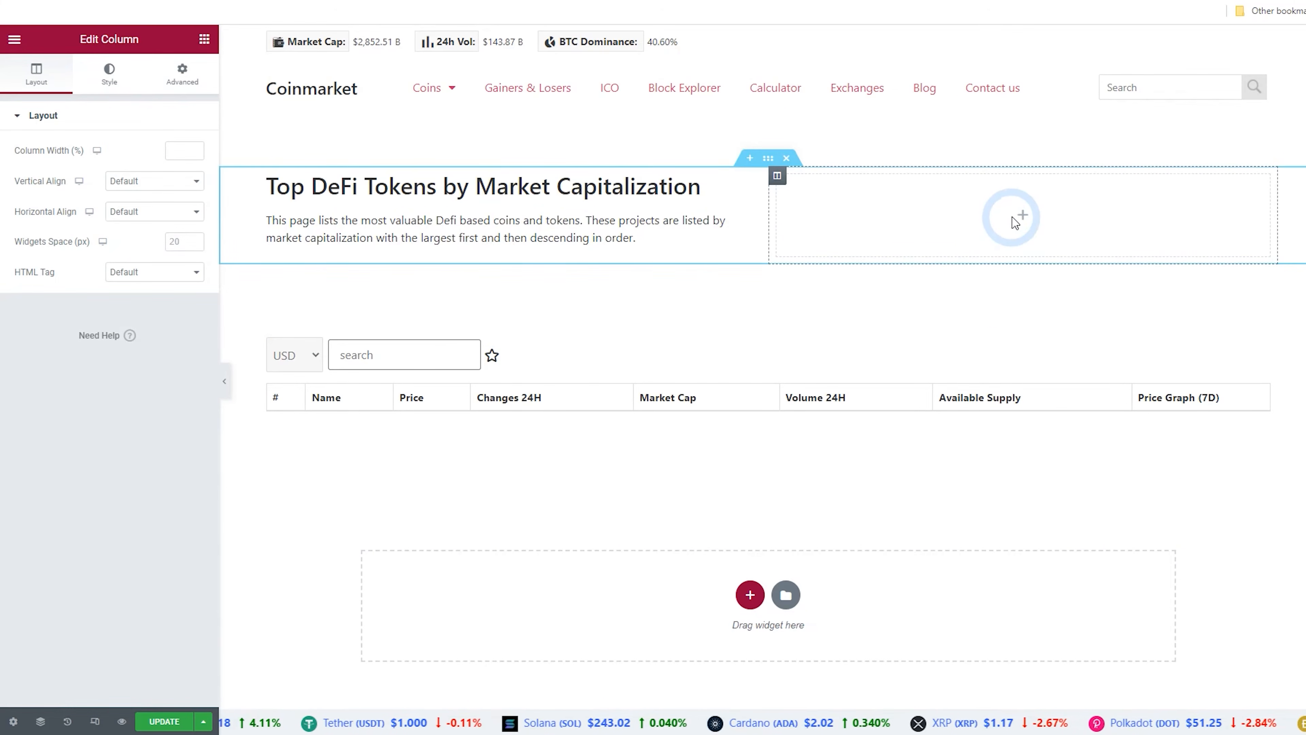
Search for the Shortcode widget and place it into the new column
left_click(1024, 218)
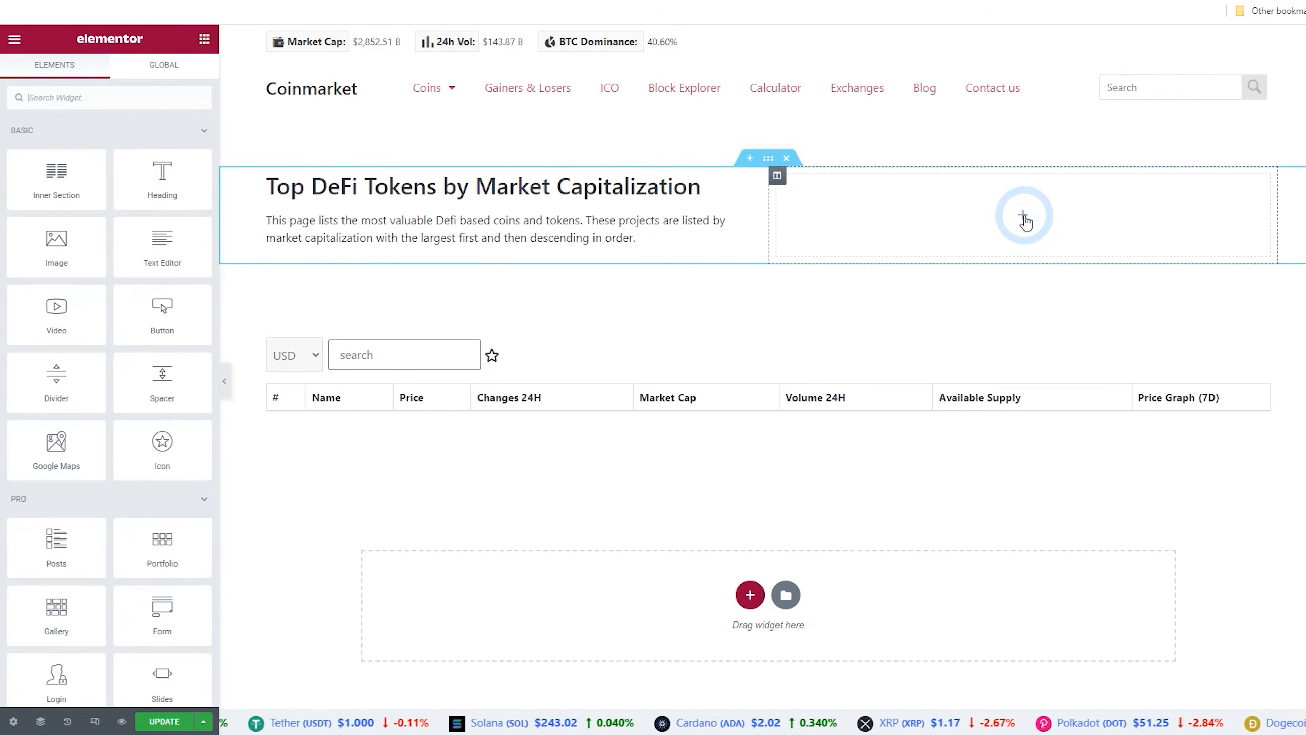
left_click(117, 99)
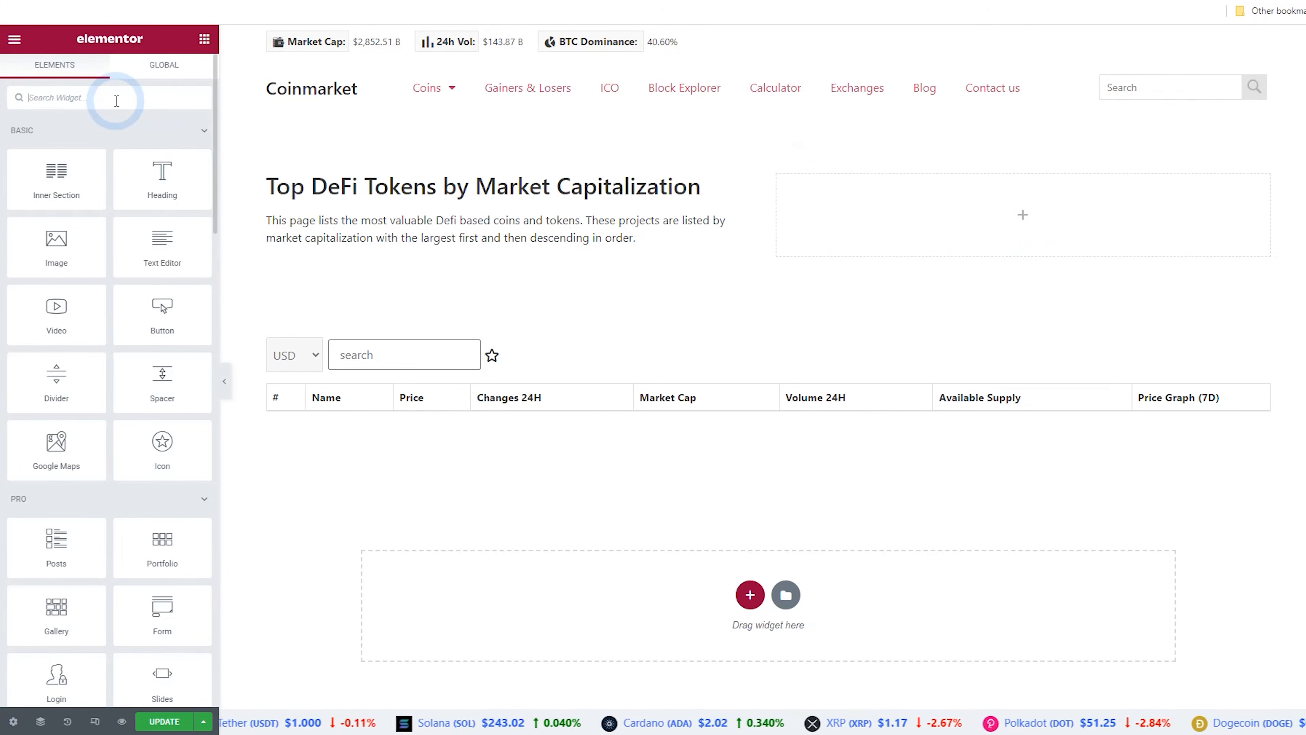
type("shor")
left_click_drag(57, 149, 904, 218)
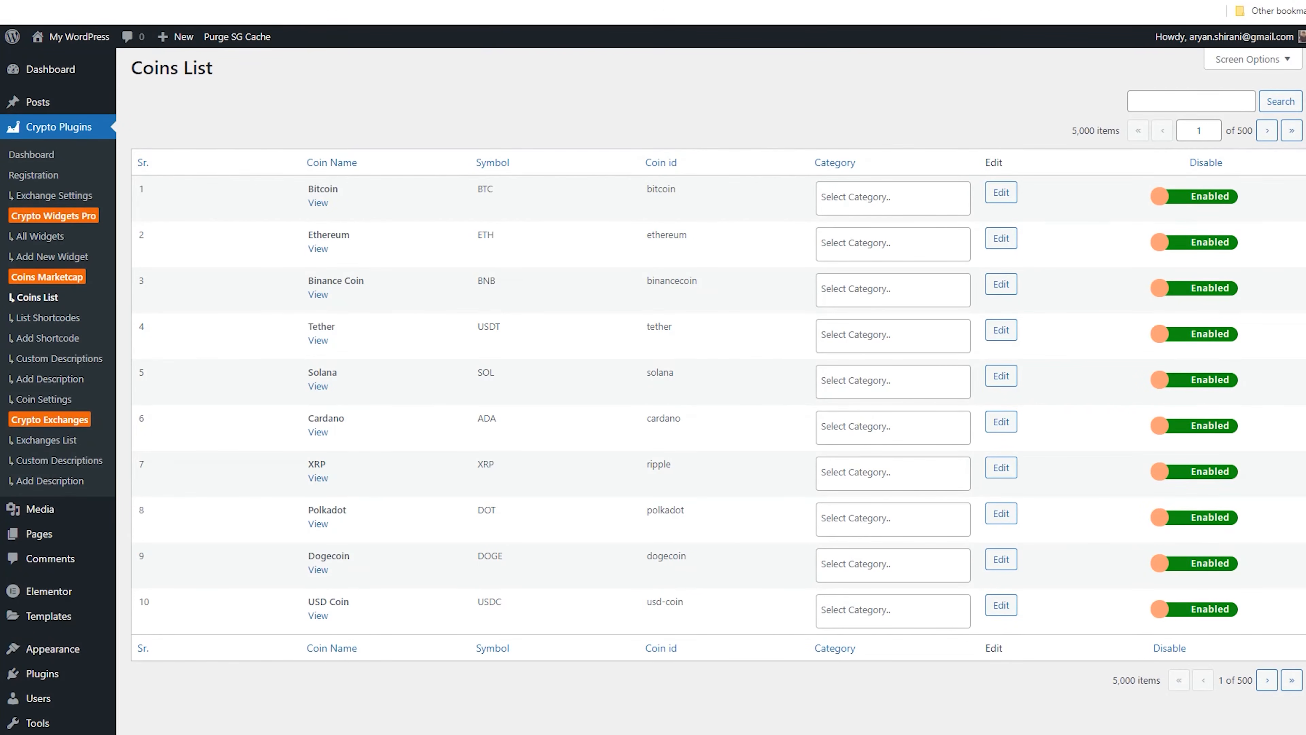
Copy the Widget news shortcode [ccpw id="142"] from the crypto widgets list and paste it into the Shortcode widget
left_click(61, 244)
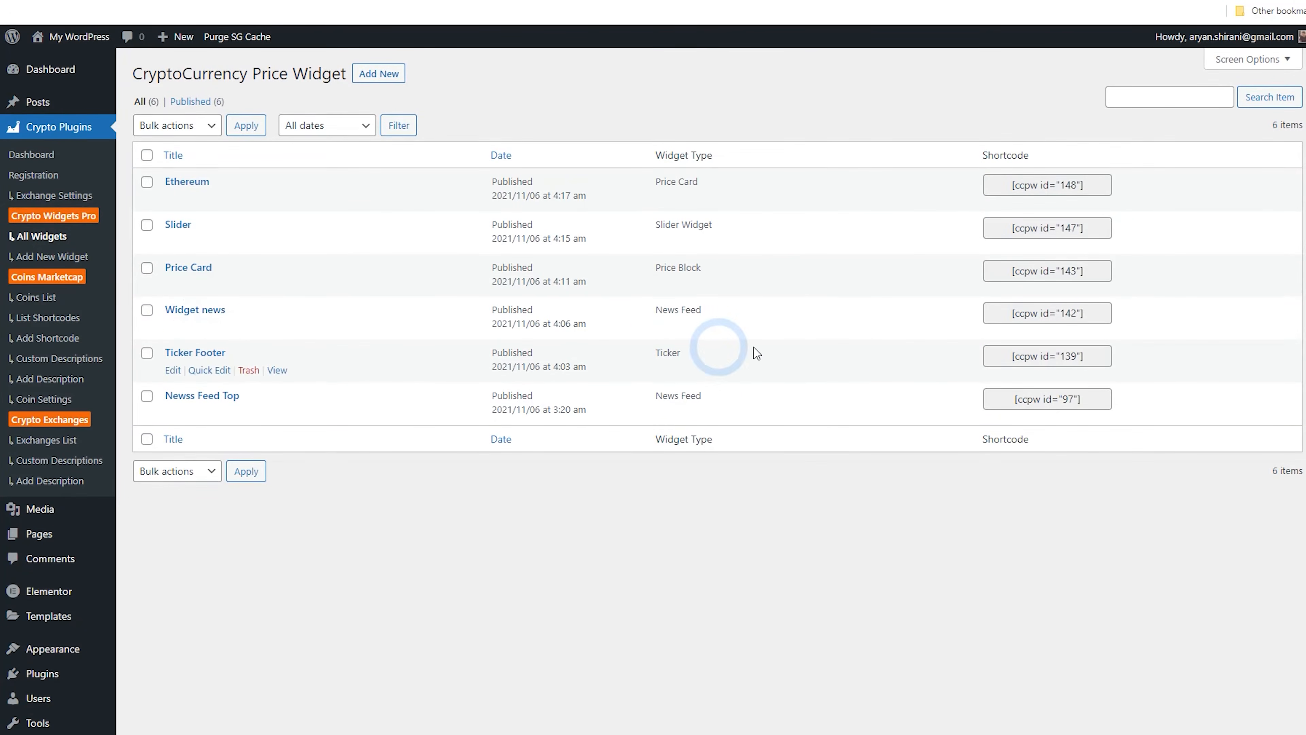
left_click_drag(1081, 316, 998, 313)
right_click(1039, 315)
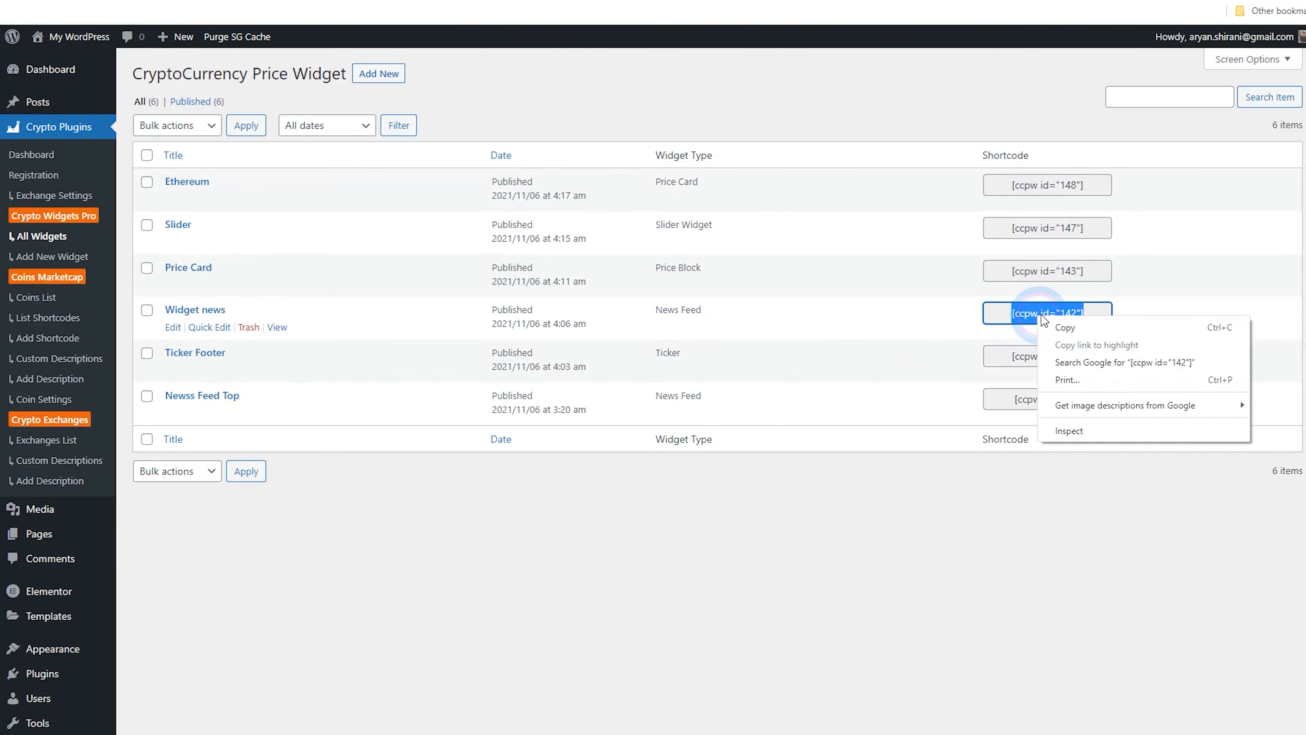
left_click(1064, 328)
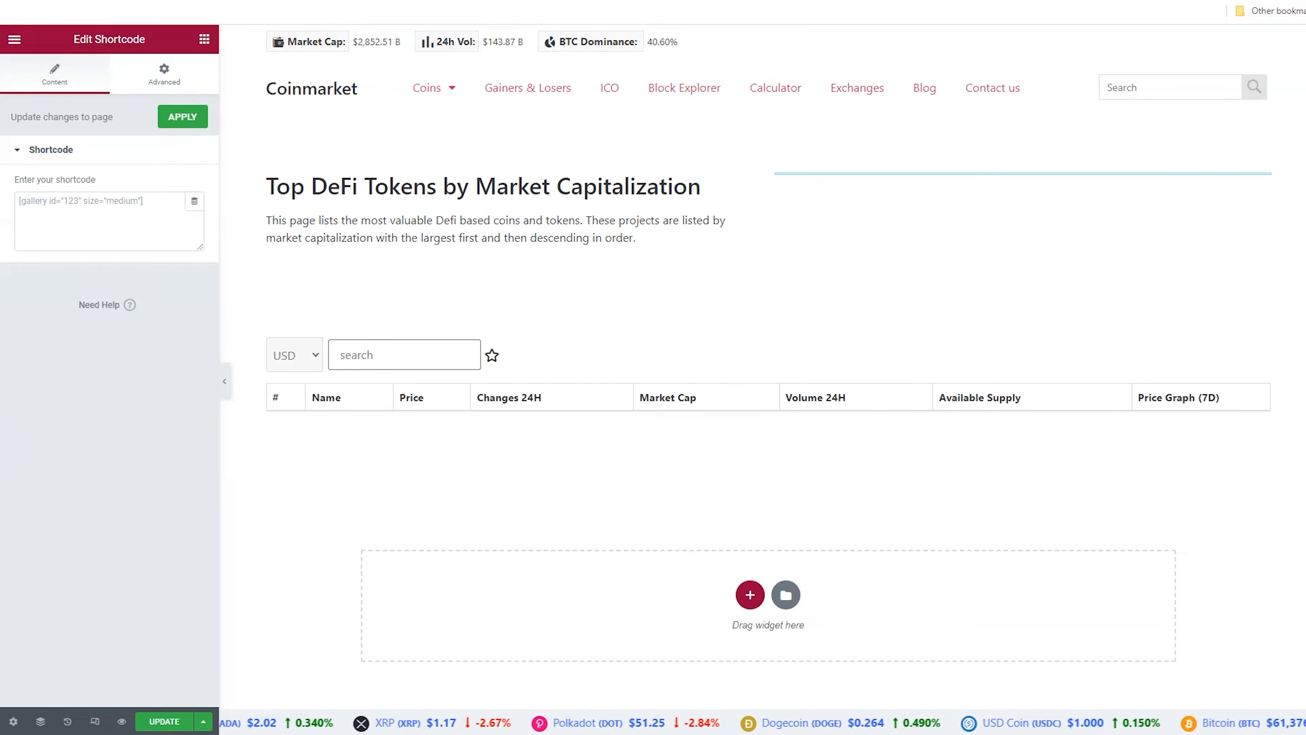
right_click(122, 208)
left_click(157, 322)
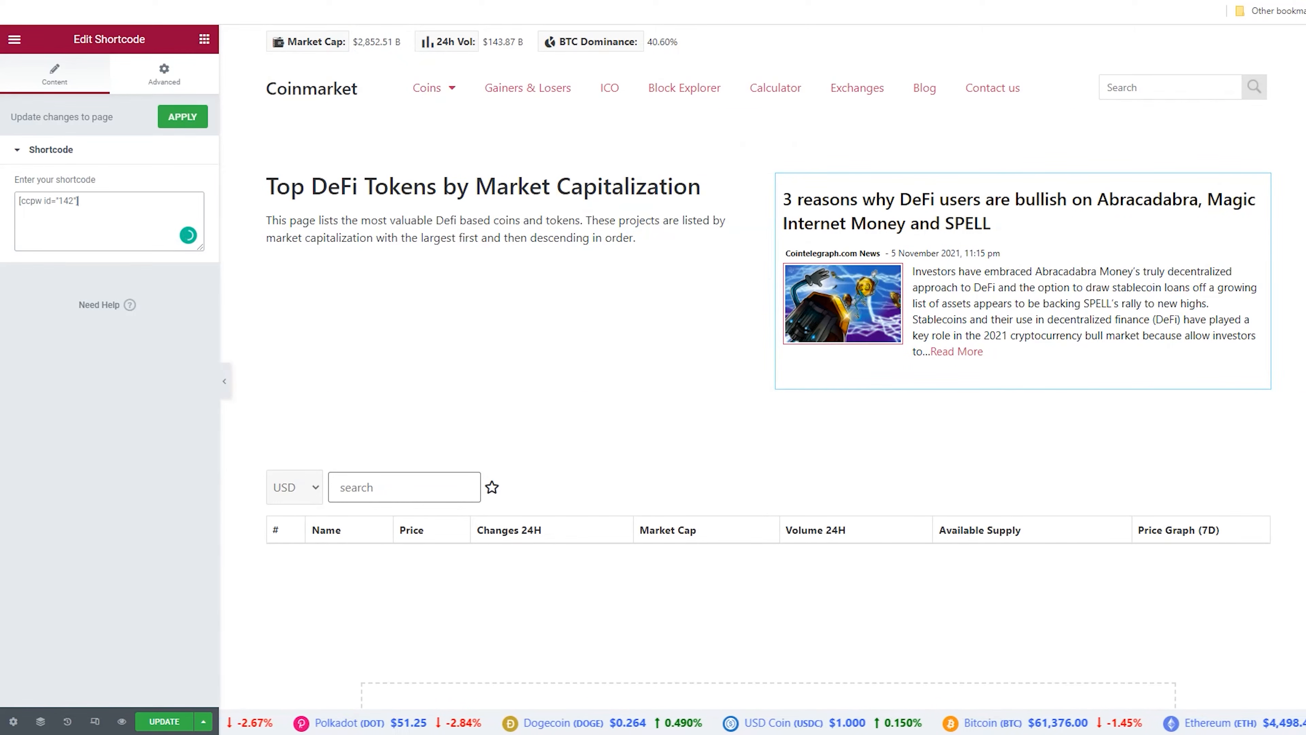
Copy the Newss Feed Top shortcode [ccpw id="97"] and replace the Shortcode widget's content with it
key("ctrl+Tab")
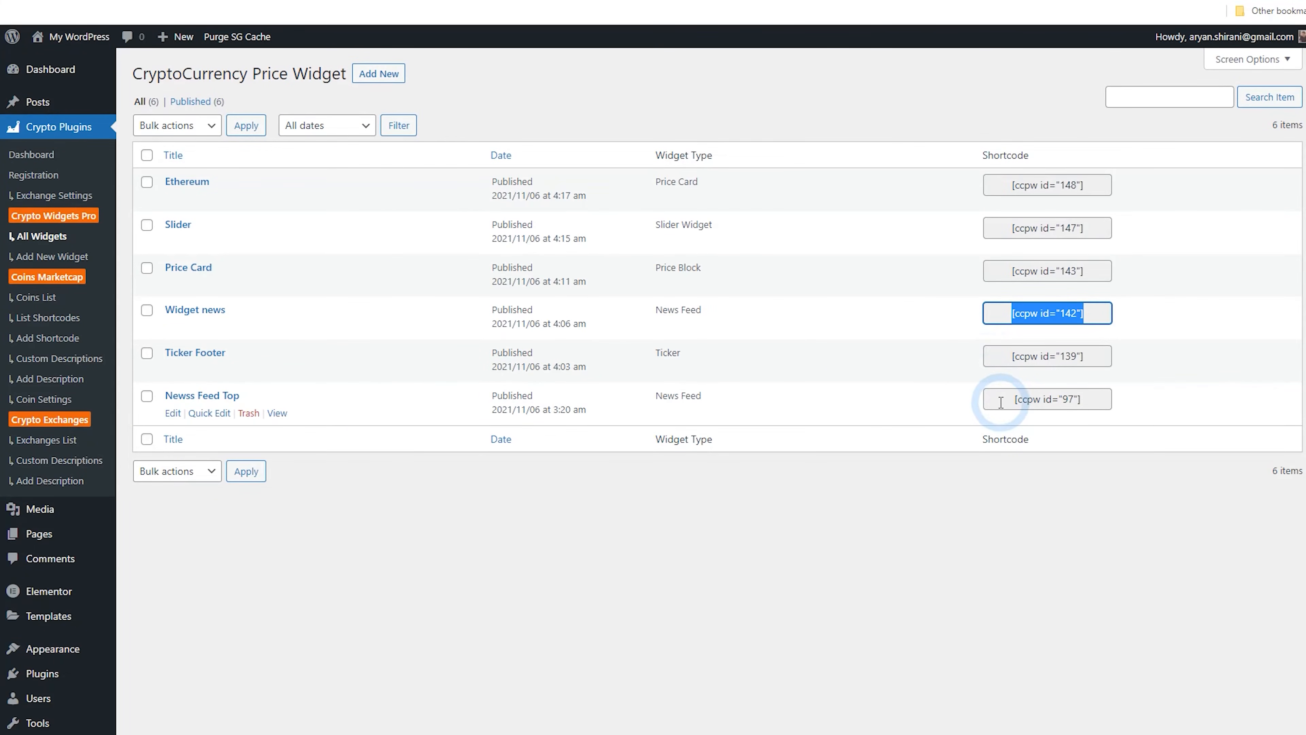
left_click(1109, 401)
left_click(1078, 411)
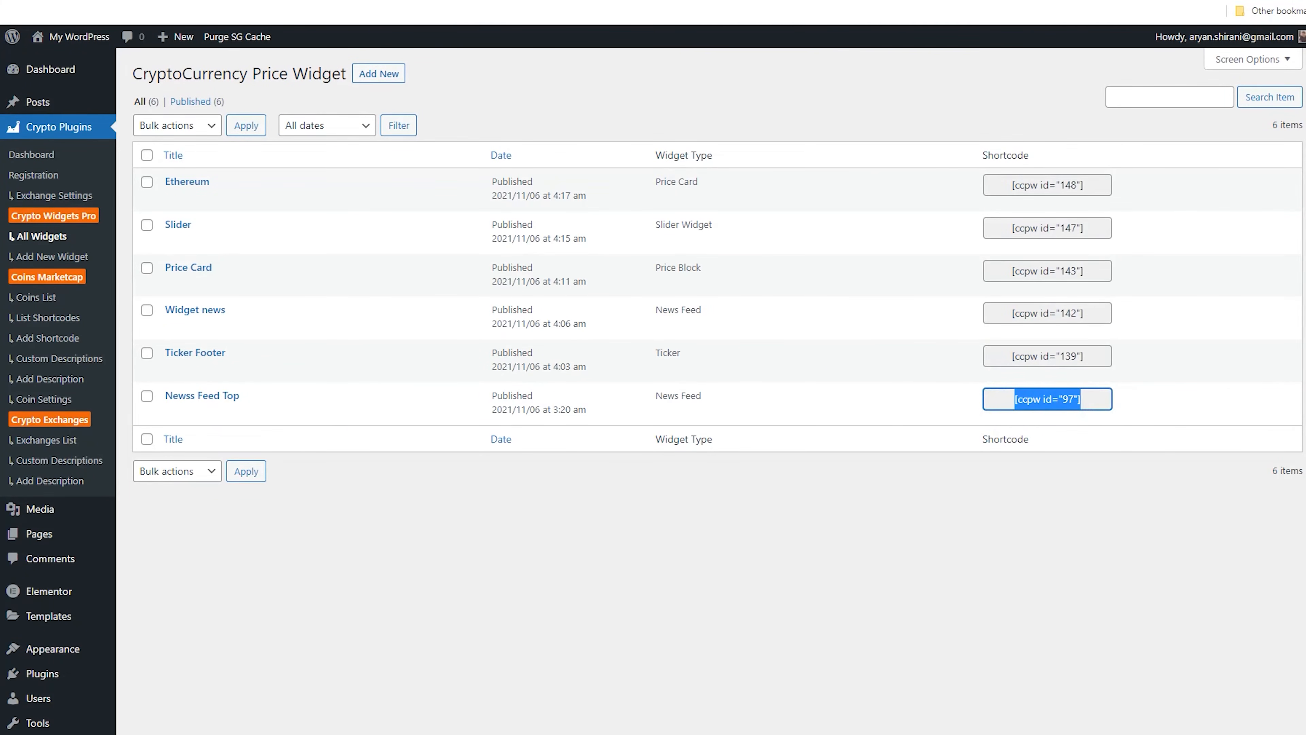
left_click(422, 2)
left_click_drag(85, 206, 30, 200)
right_click(39, 205)
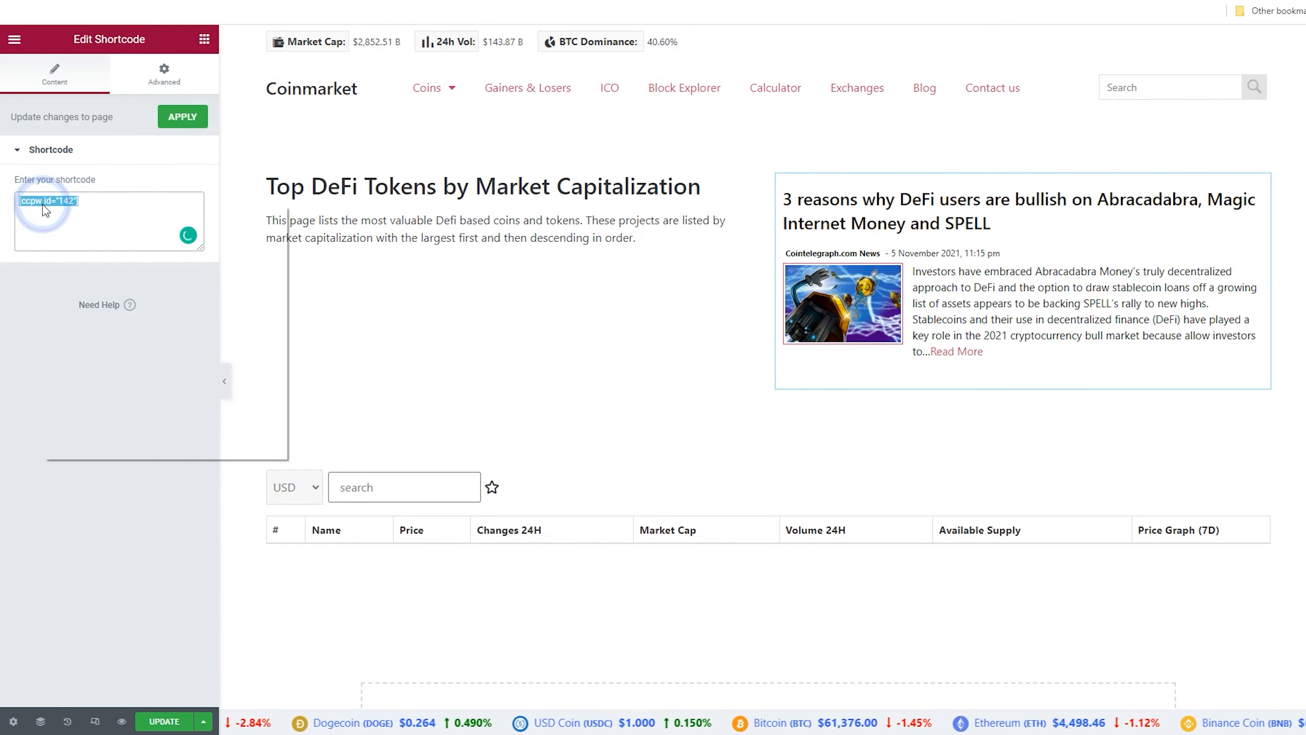
left_click(104, 282)
left_click(151, 259)
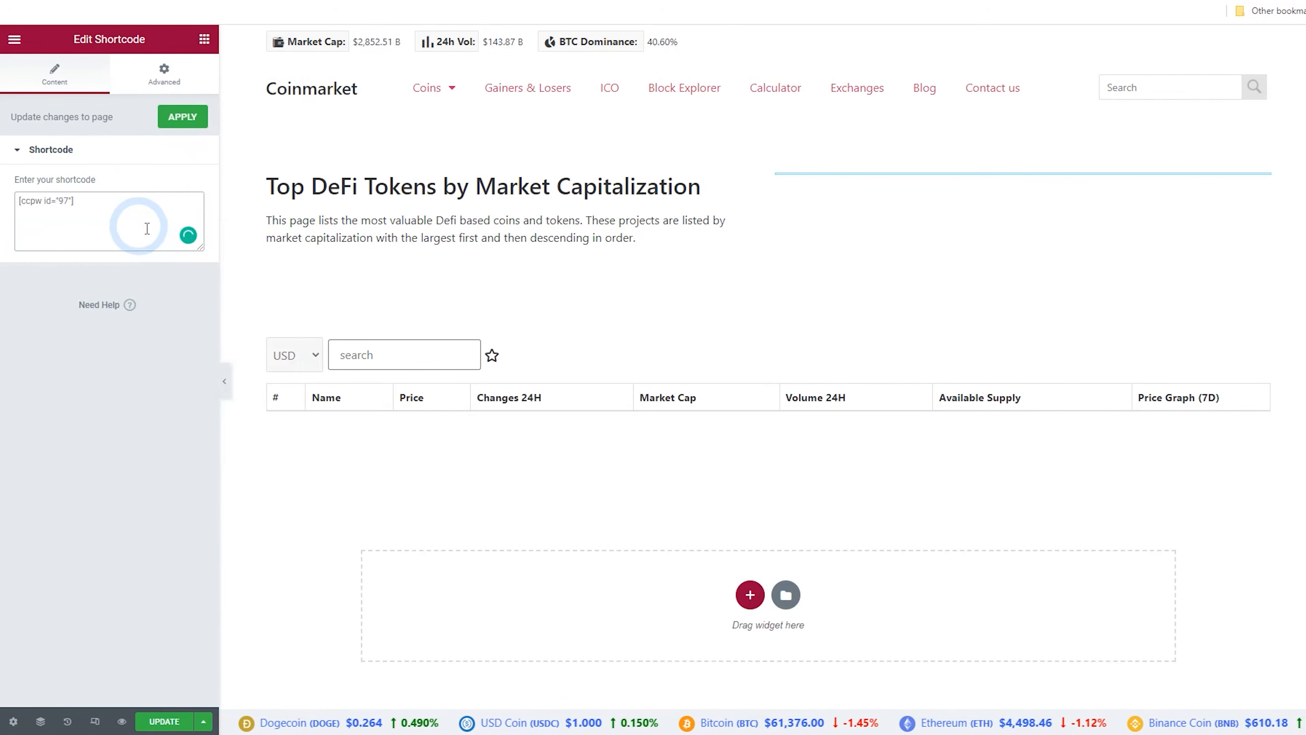
Set the shortcode column's vertical alignment to Middle
left_click(784, 186)
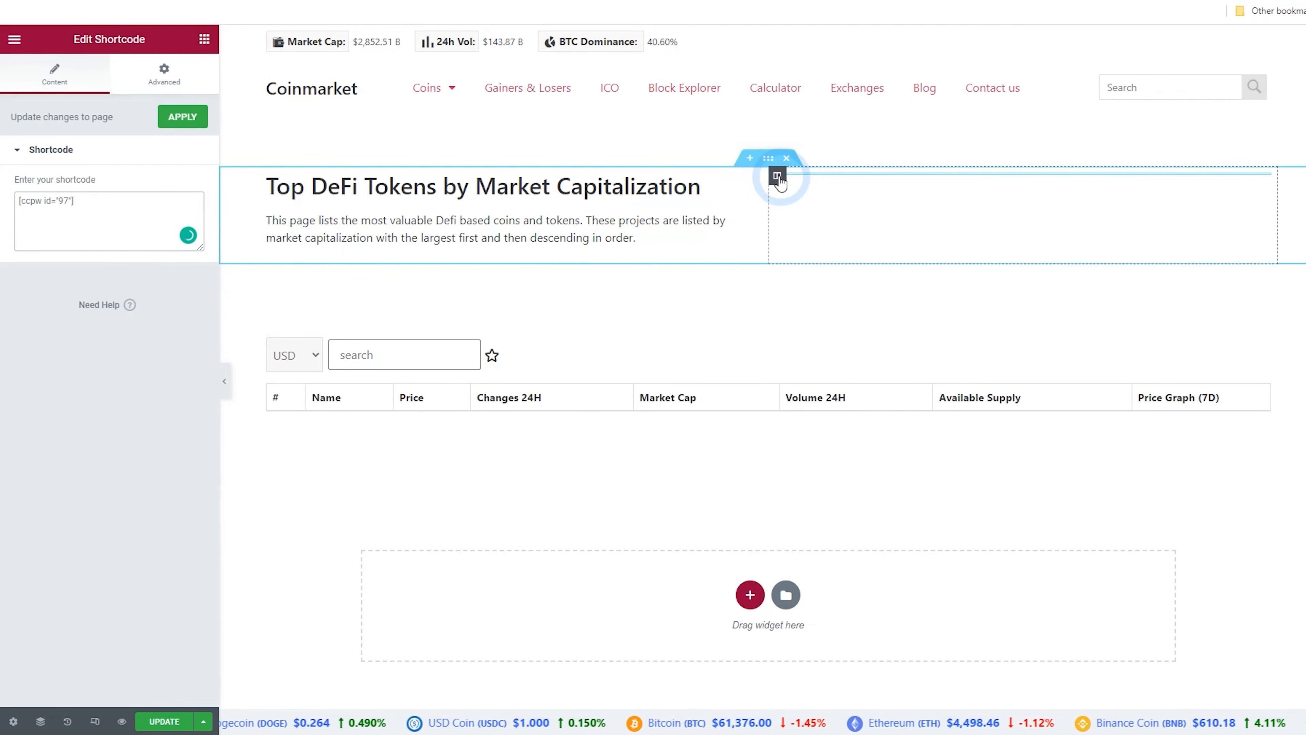
left_click(778, 178)
left_click(160, 182)
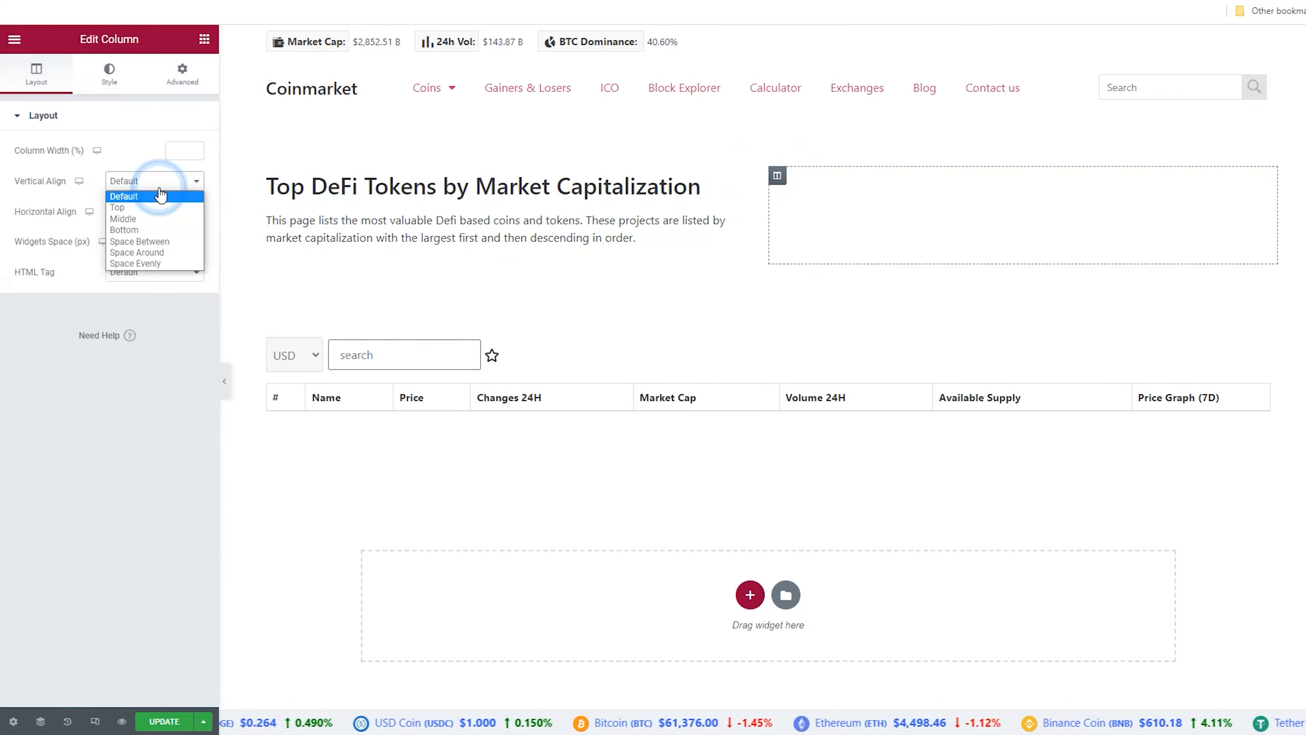
left_click(179, 236)
left_click(208, 613)
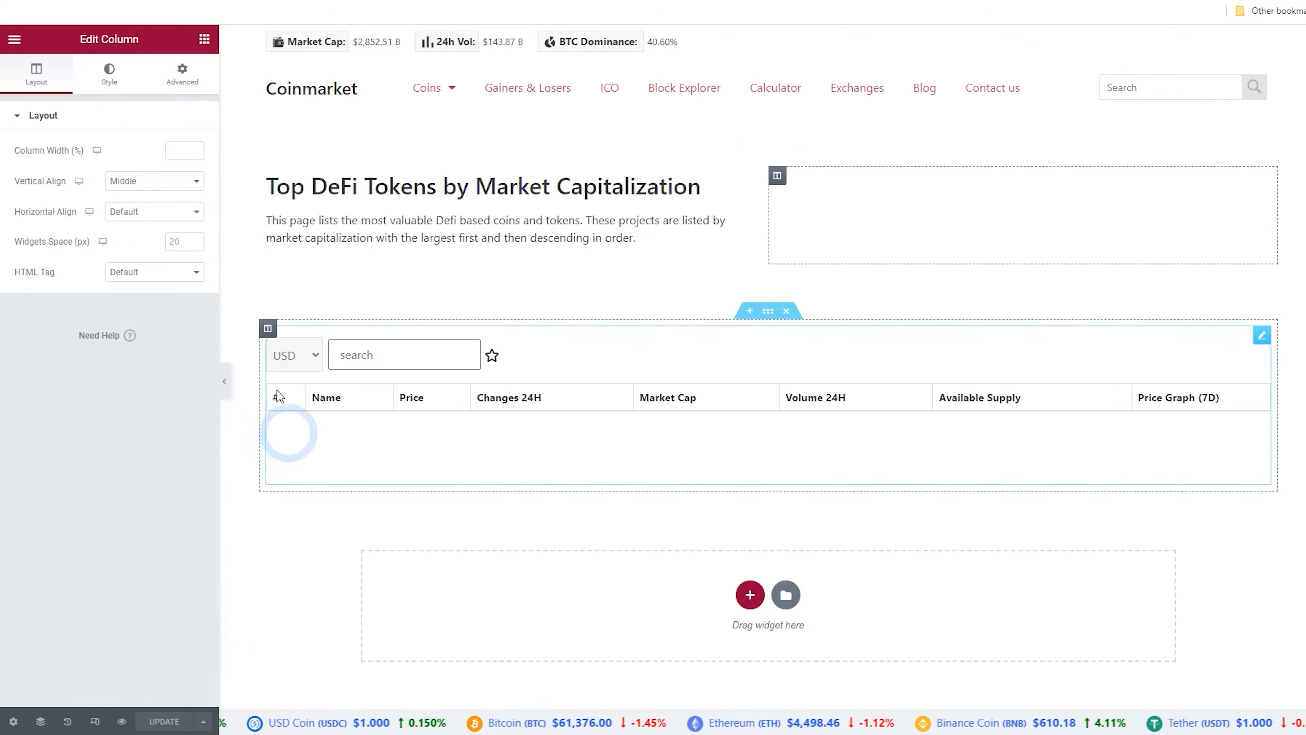
View the live Defi page and return to its Elementor editor
left_click(15, 41)
left_click(80, 263)
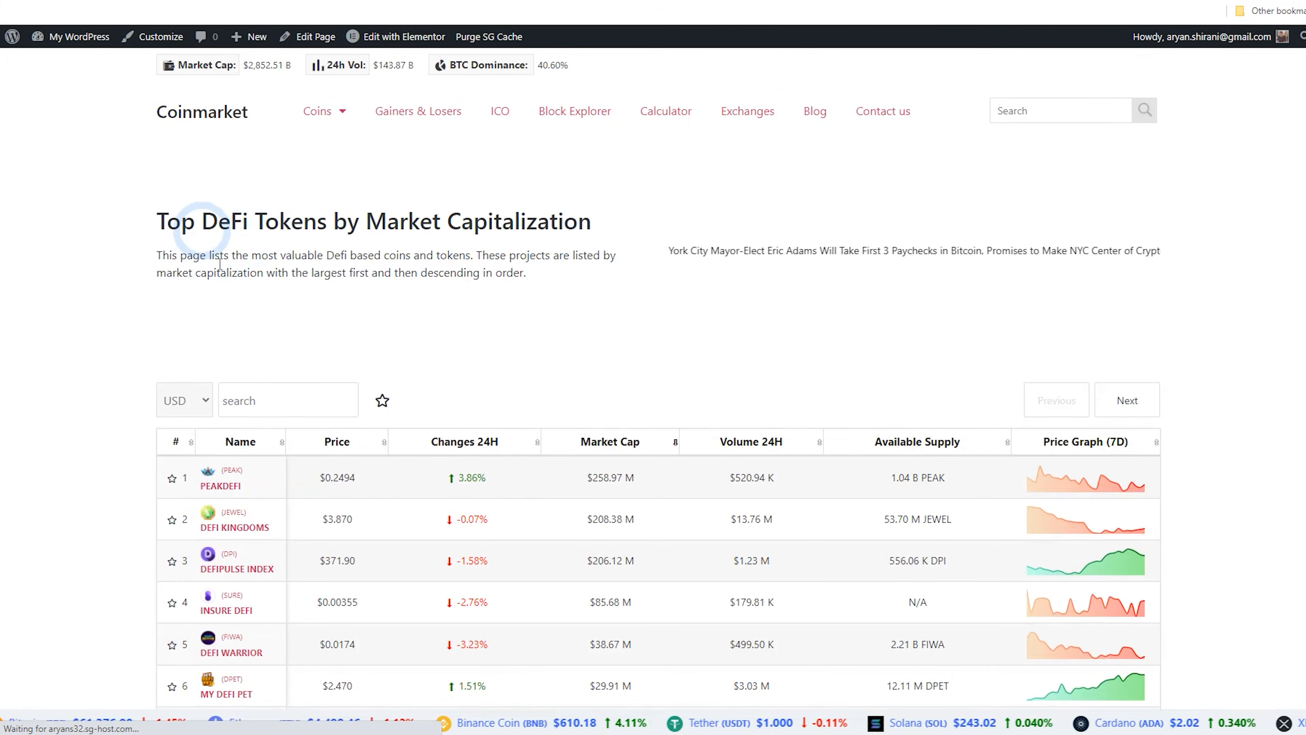
left_click(406, 37)
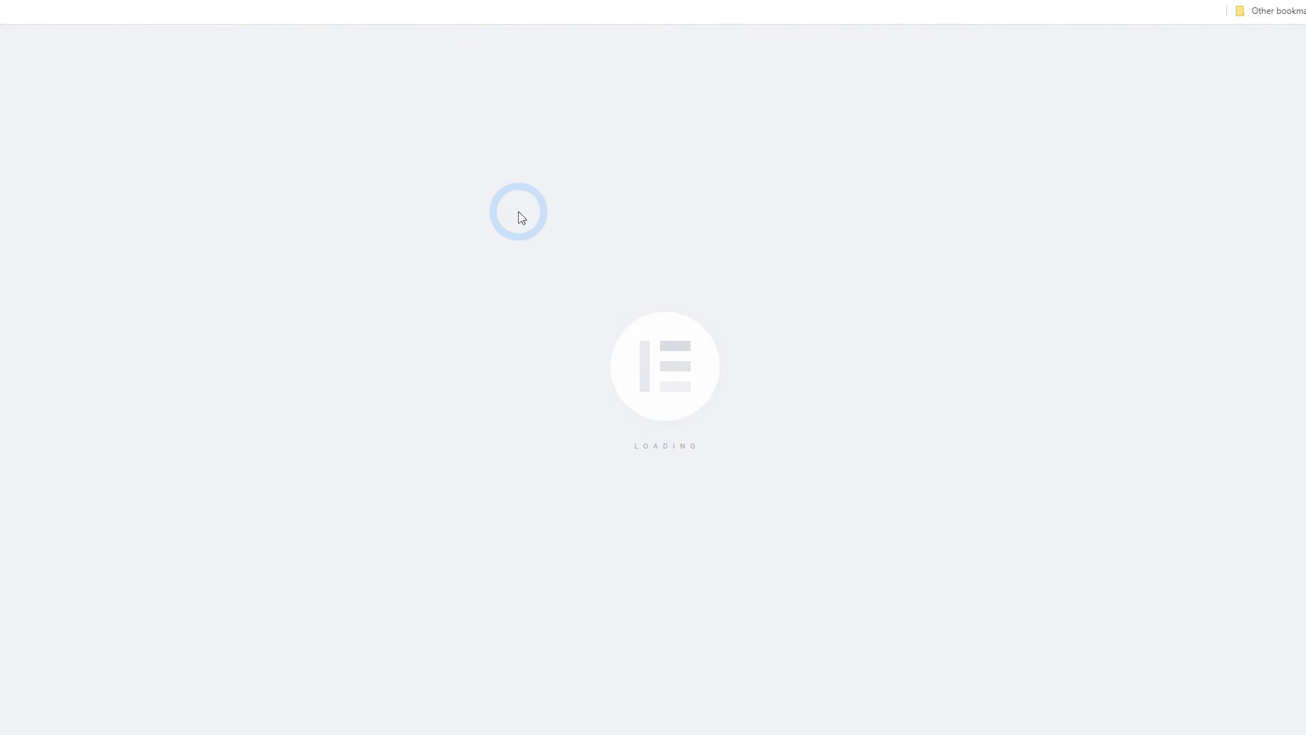
Copy the section containing the DeFi heading and description
left_click(768, 160)
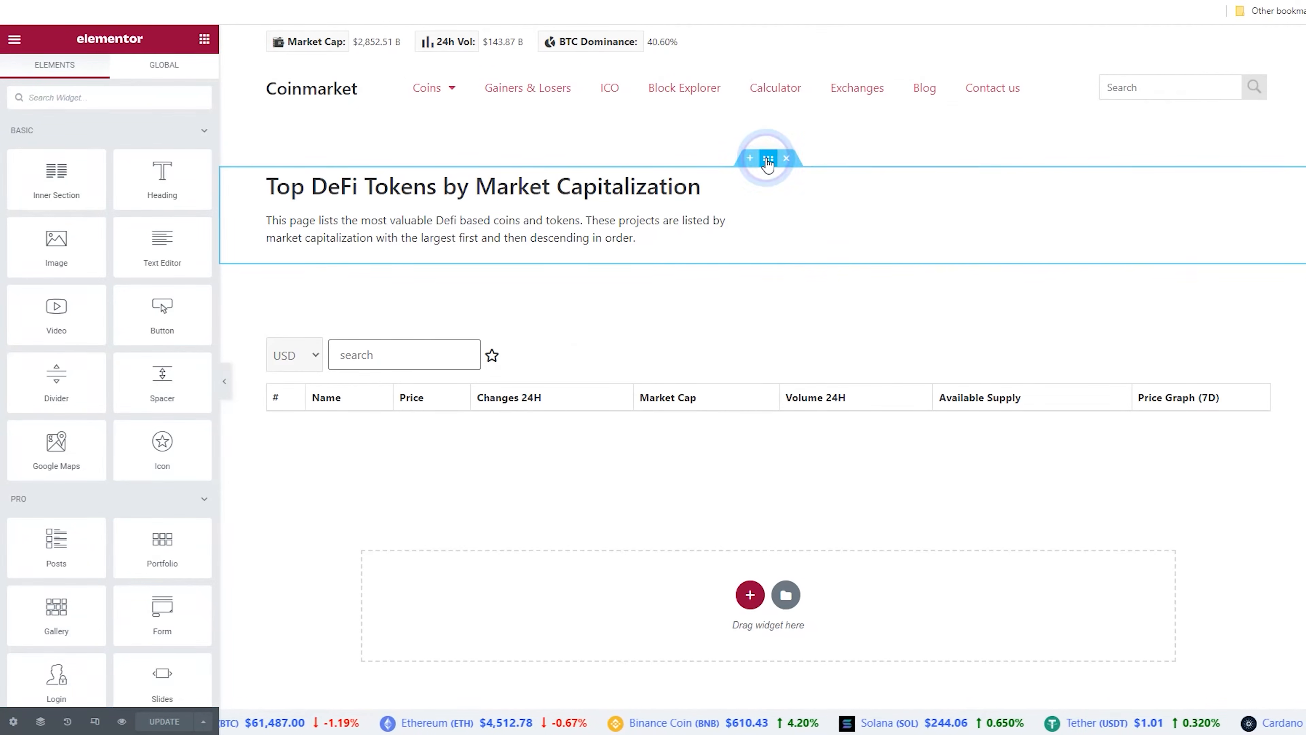
right_click(768, 161)
left_click(814, 220)
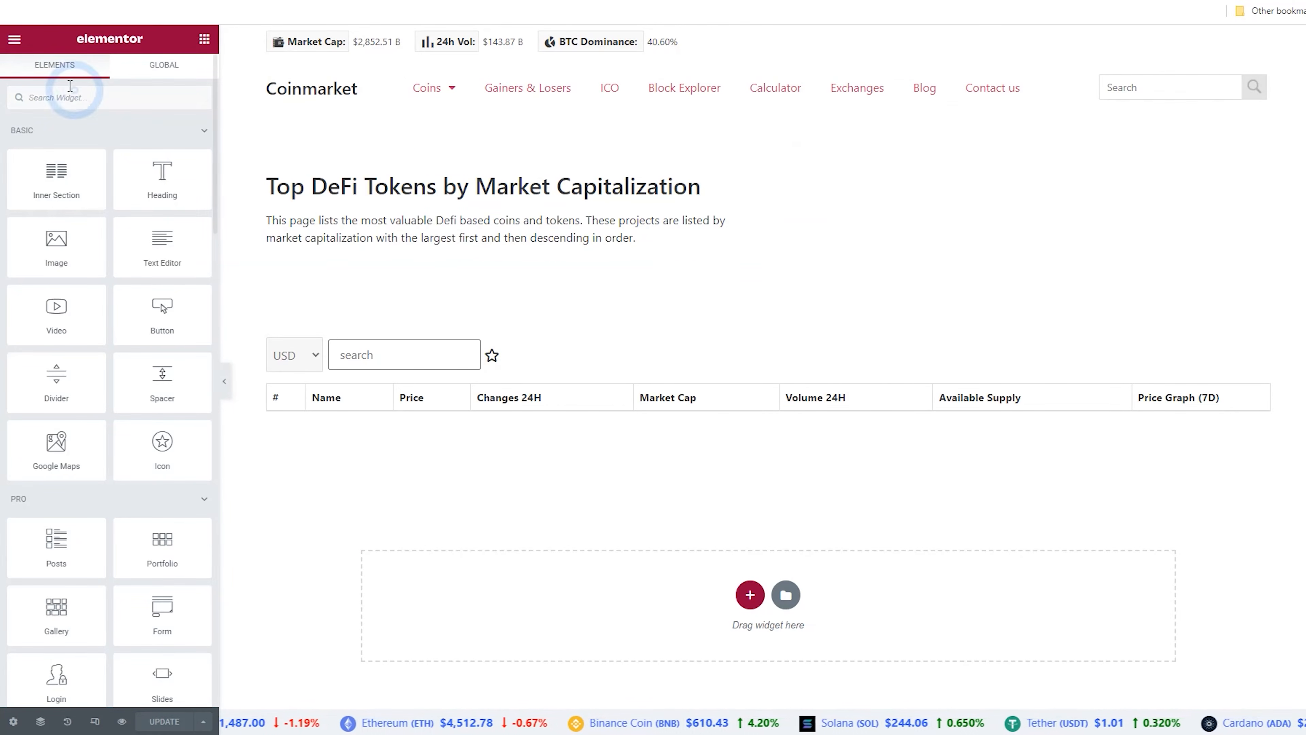
Exit to the dashboard and open the NFT page in the Elementor editor
left_click(22, 45)
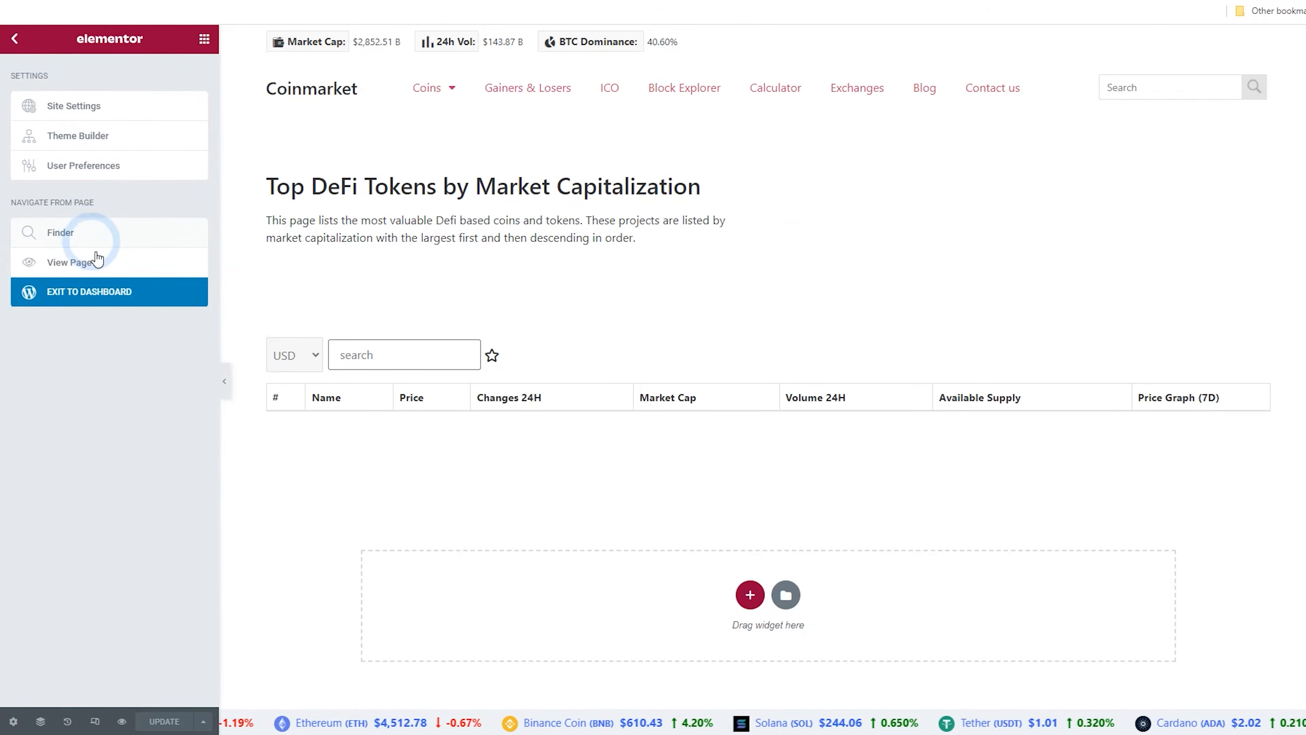
left_click(106, 292)
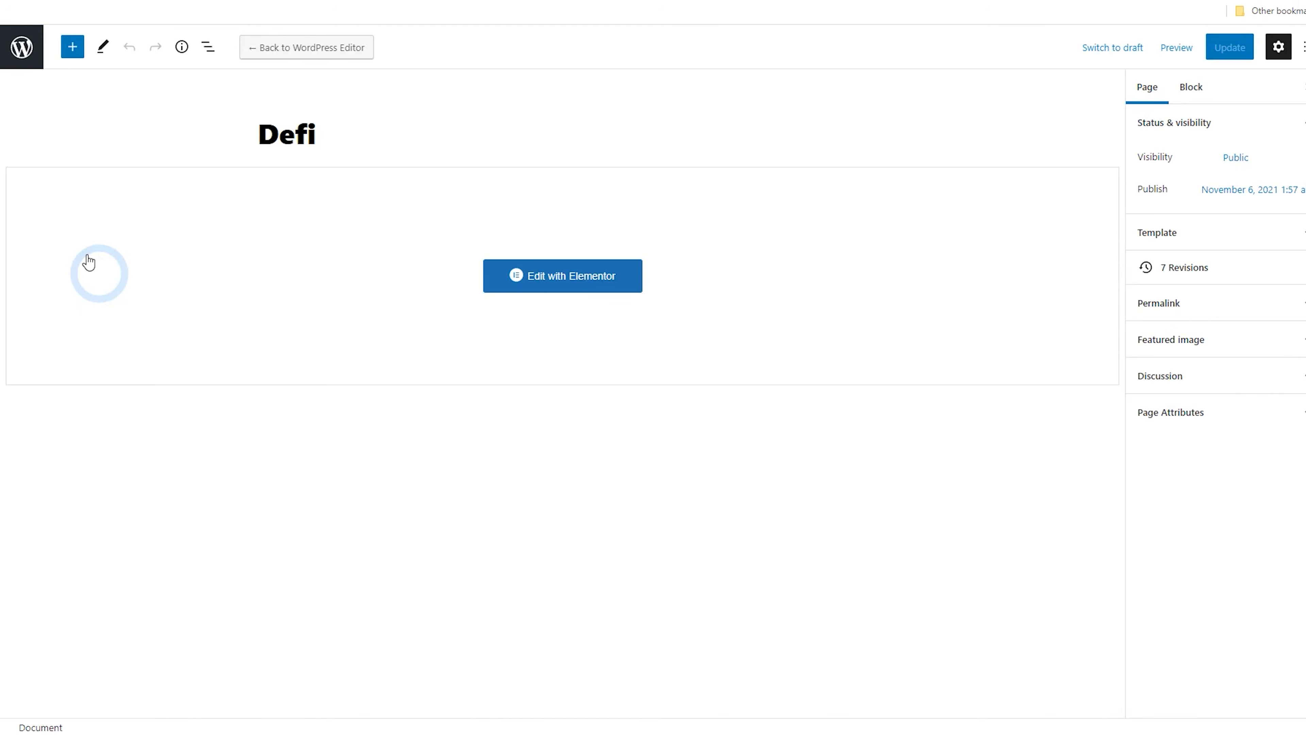
left_click(22, 51)
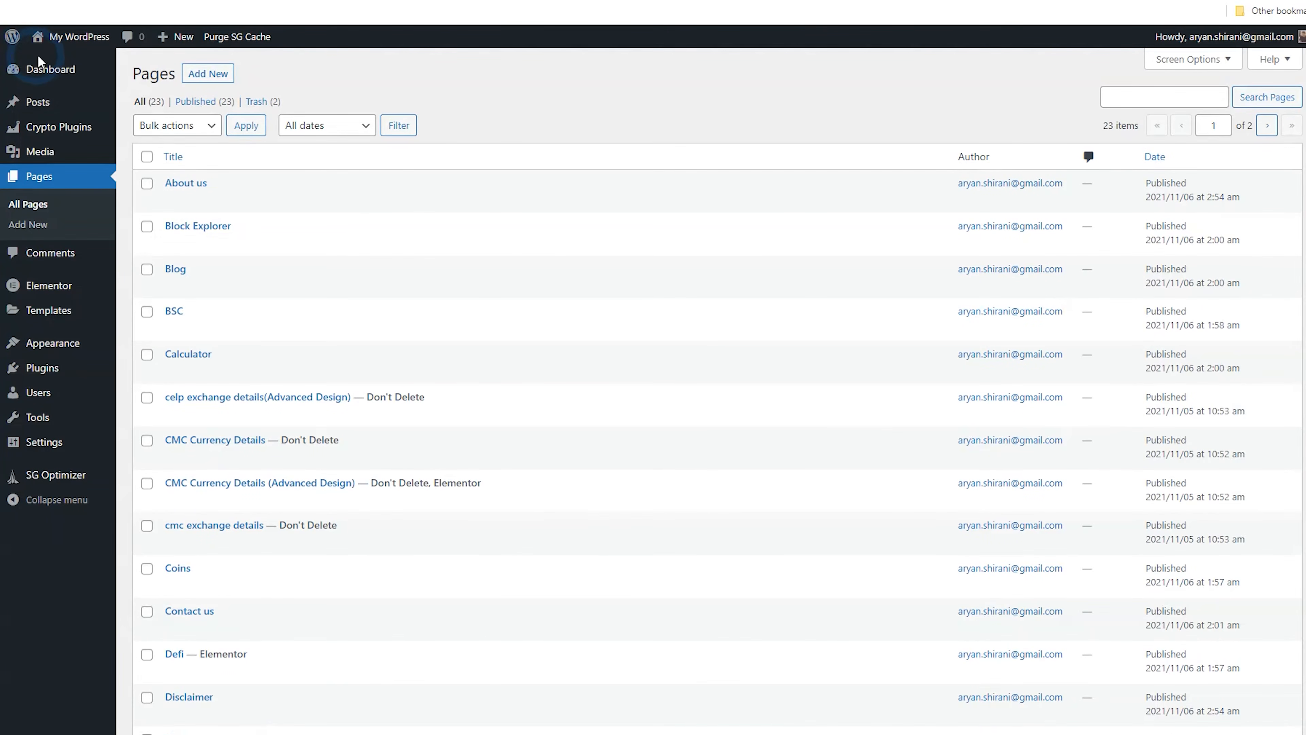
mouse_move(78, 50)
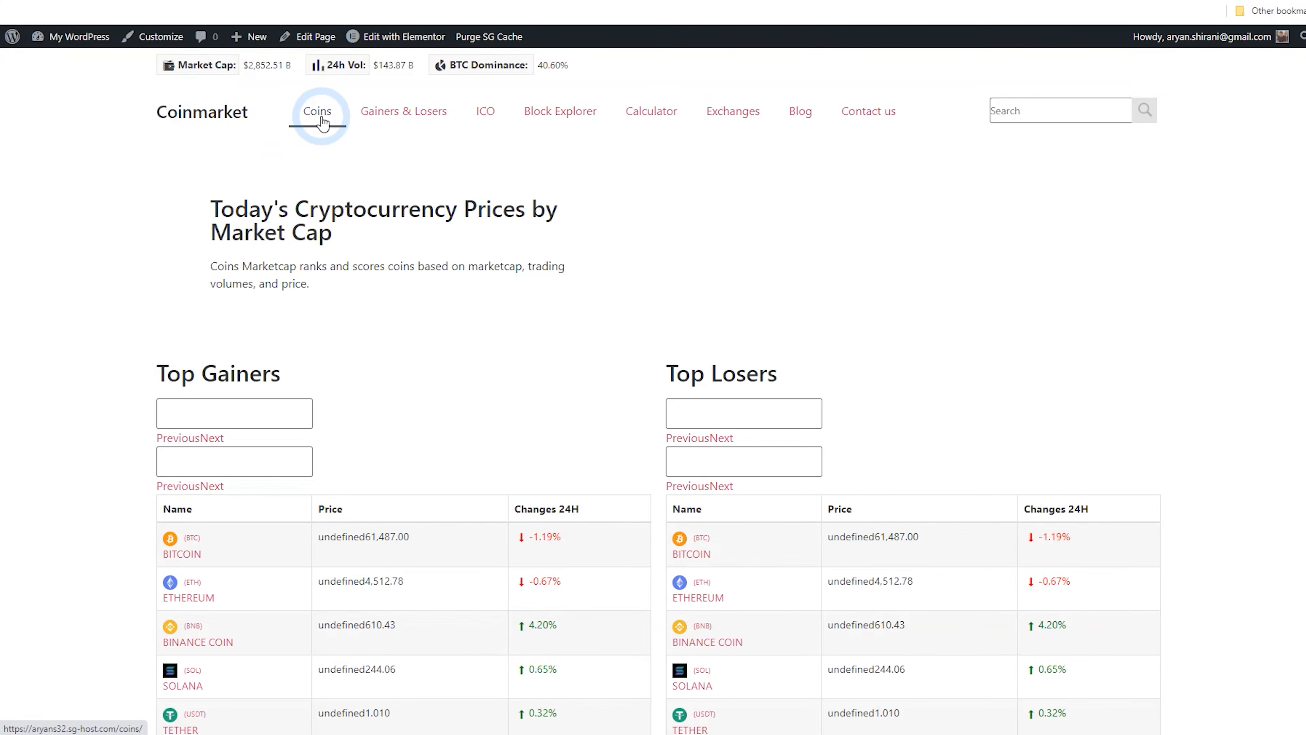
mouse_move(324, 118)
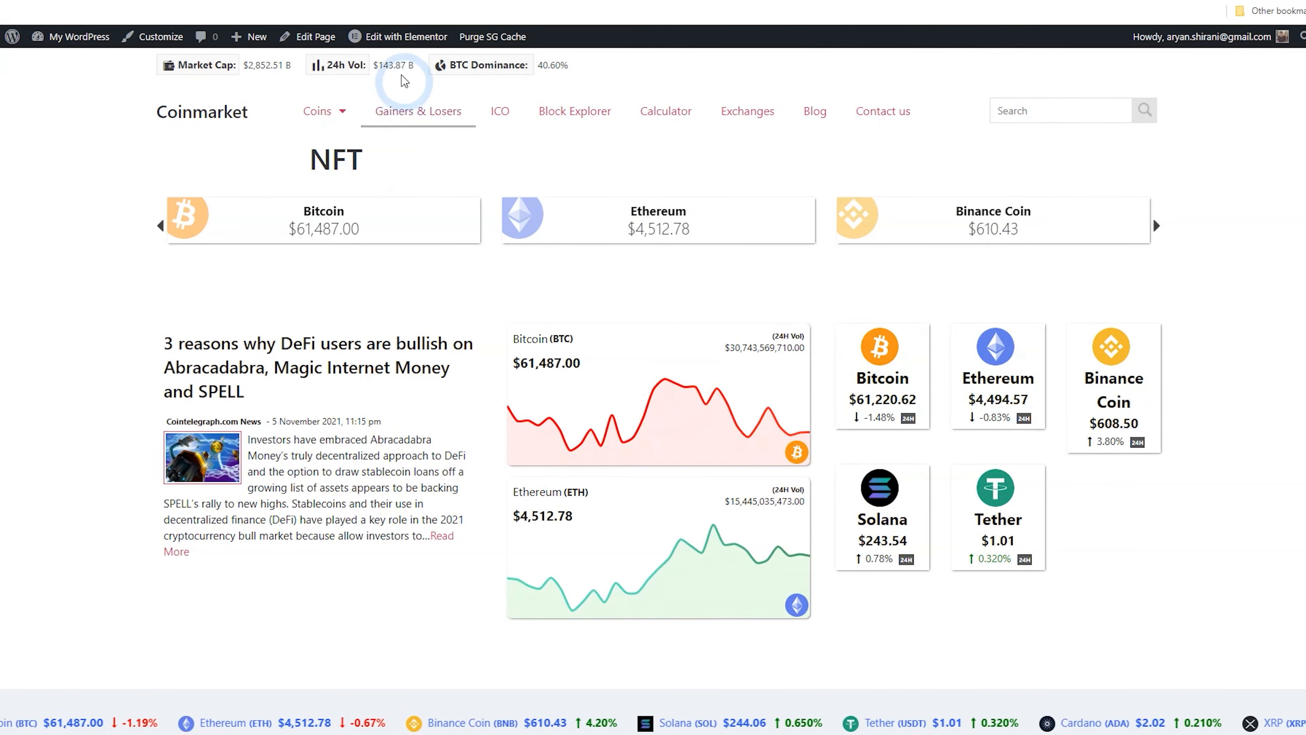
left_click(315, 37)
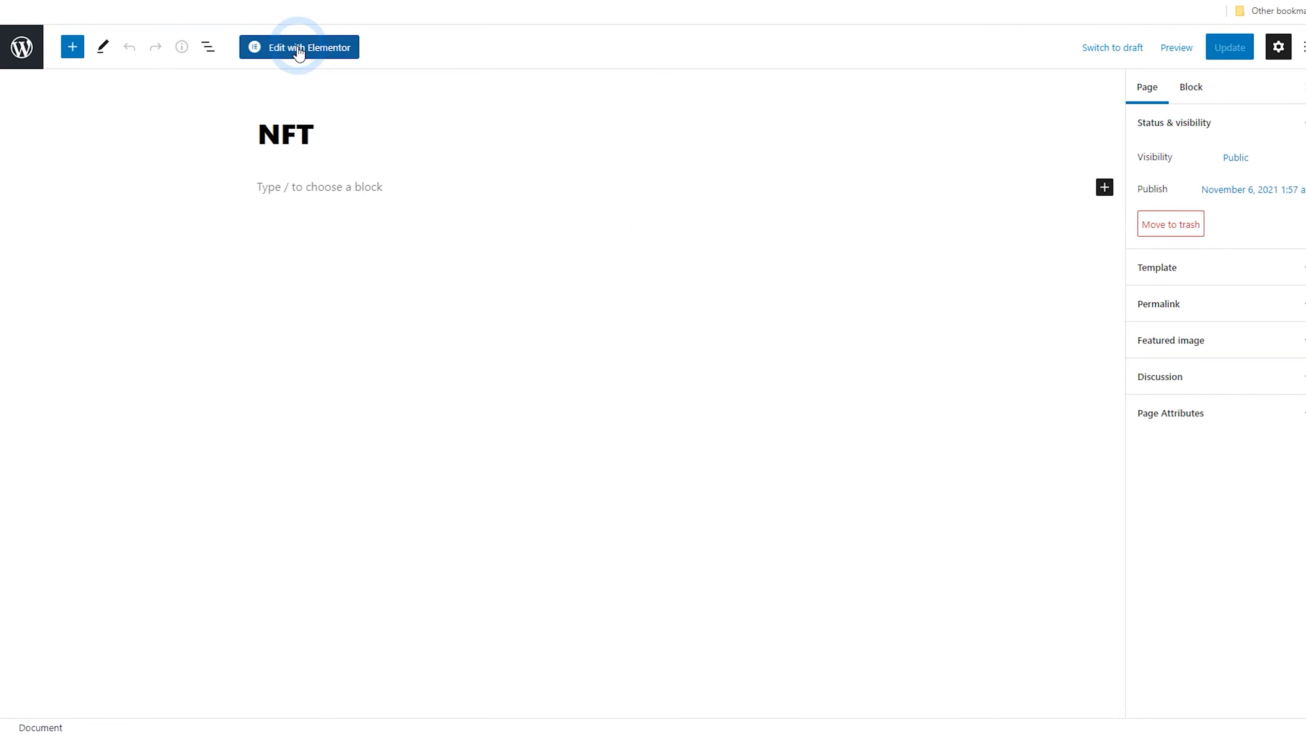
left_click(308, 54)
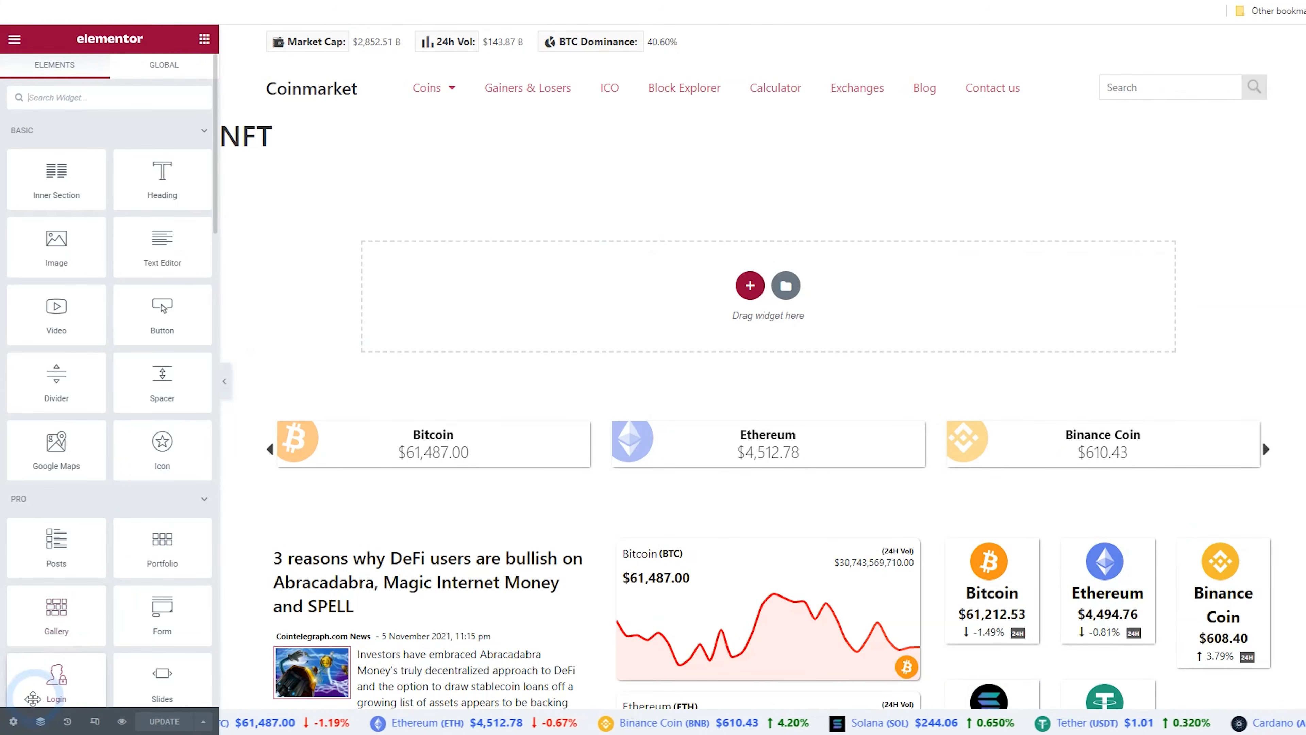
Turn on Hide Title for the NFT page and paste the copied heading section at the top
left_click(12, 721)
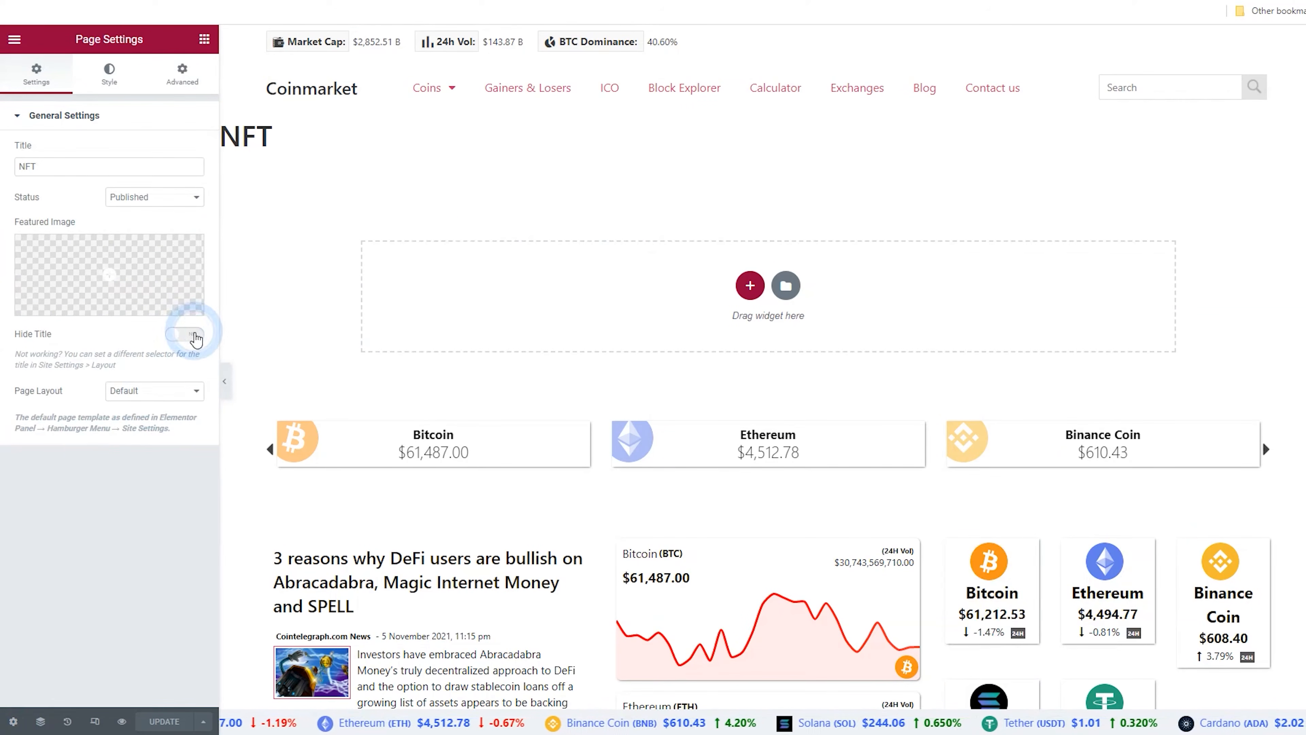
left_click(185, 334)
right_click(559, 263)
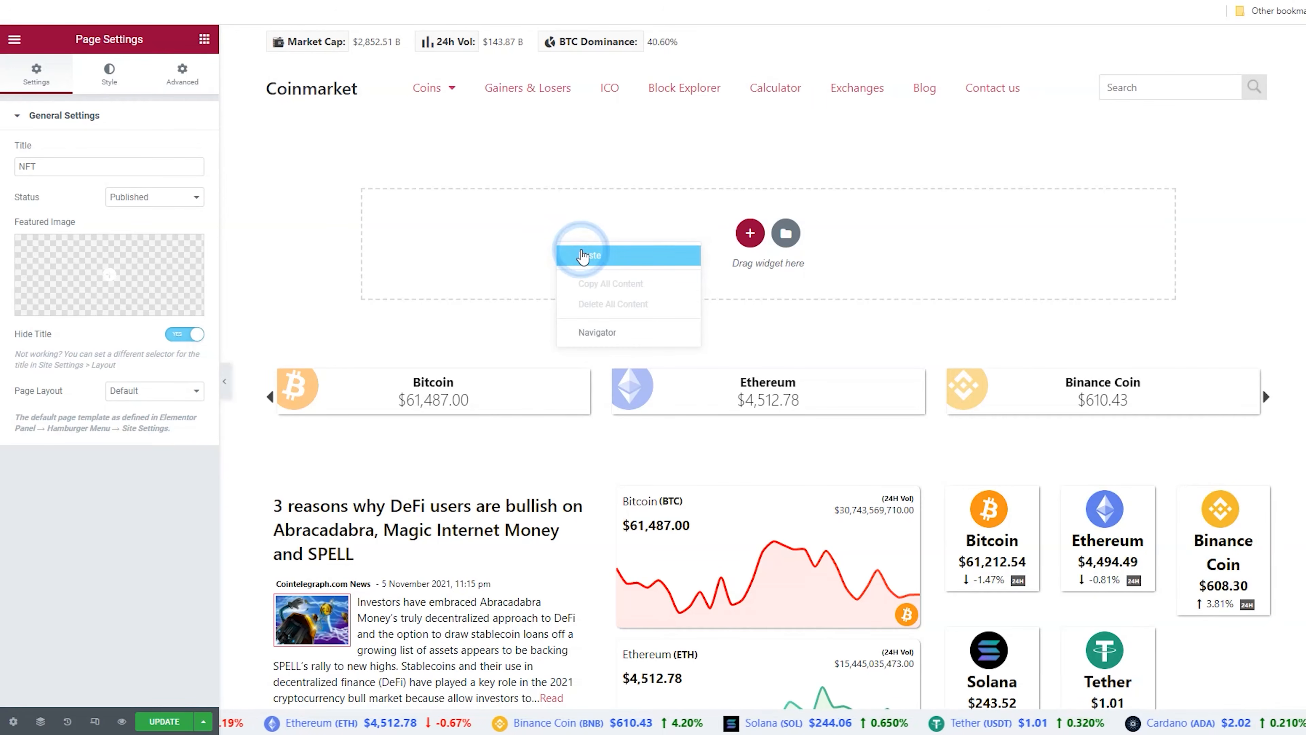
left_click(581, 254)
Add a new single-column section below the heading section and set its width to 1400
left_click(534, 193)
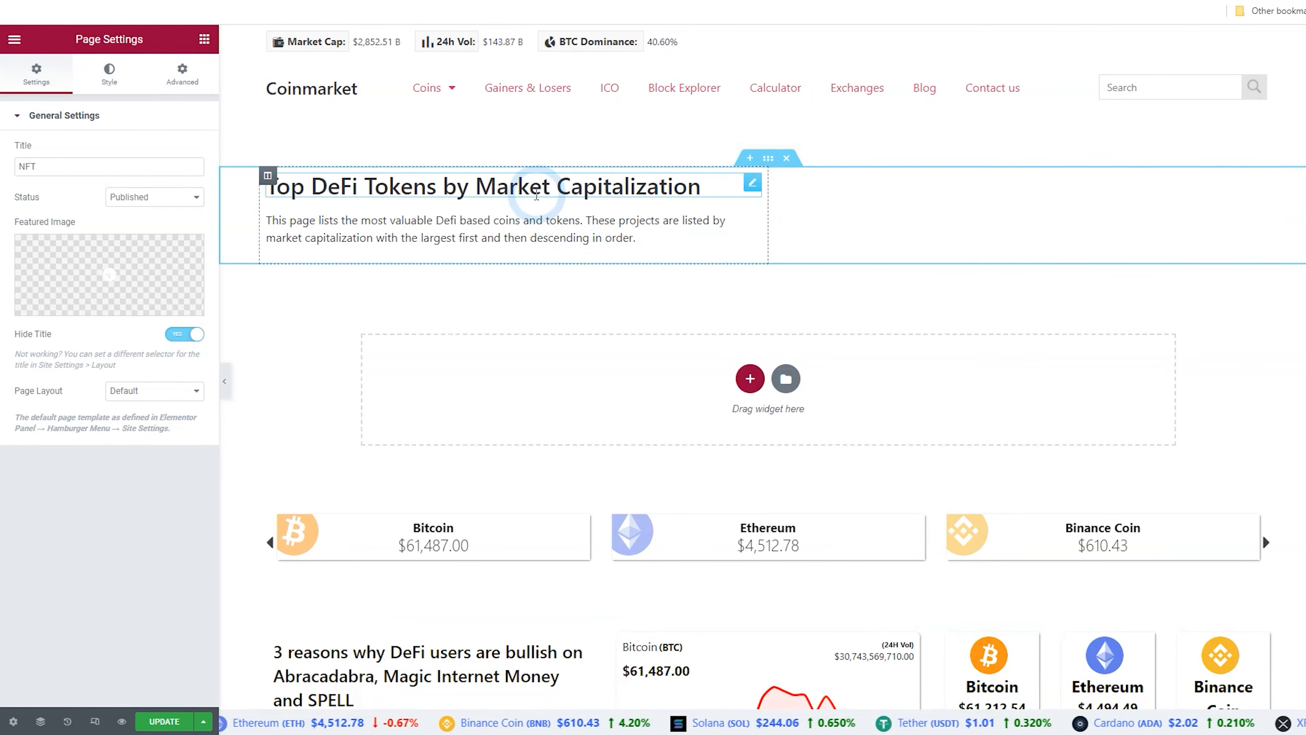
left_click(743, 378)
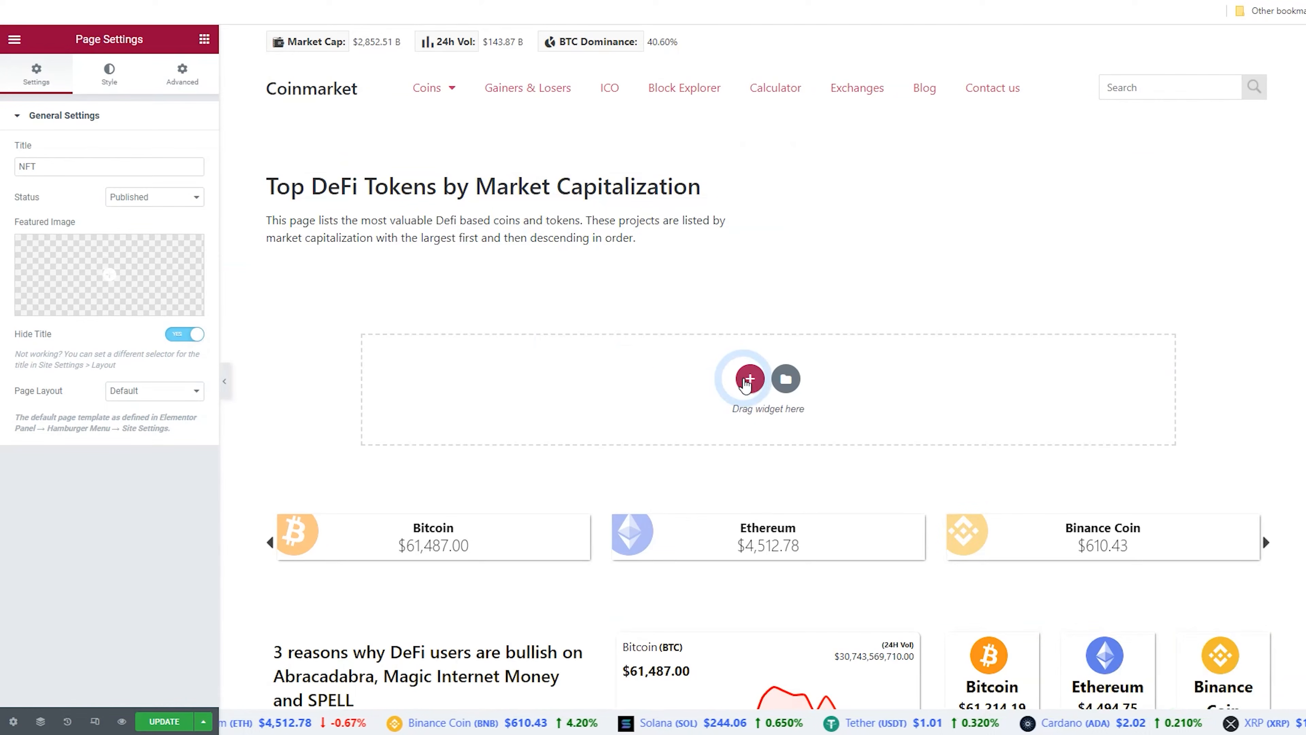
left_click(572, 414)
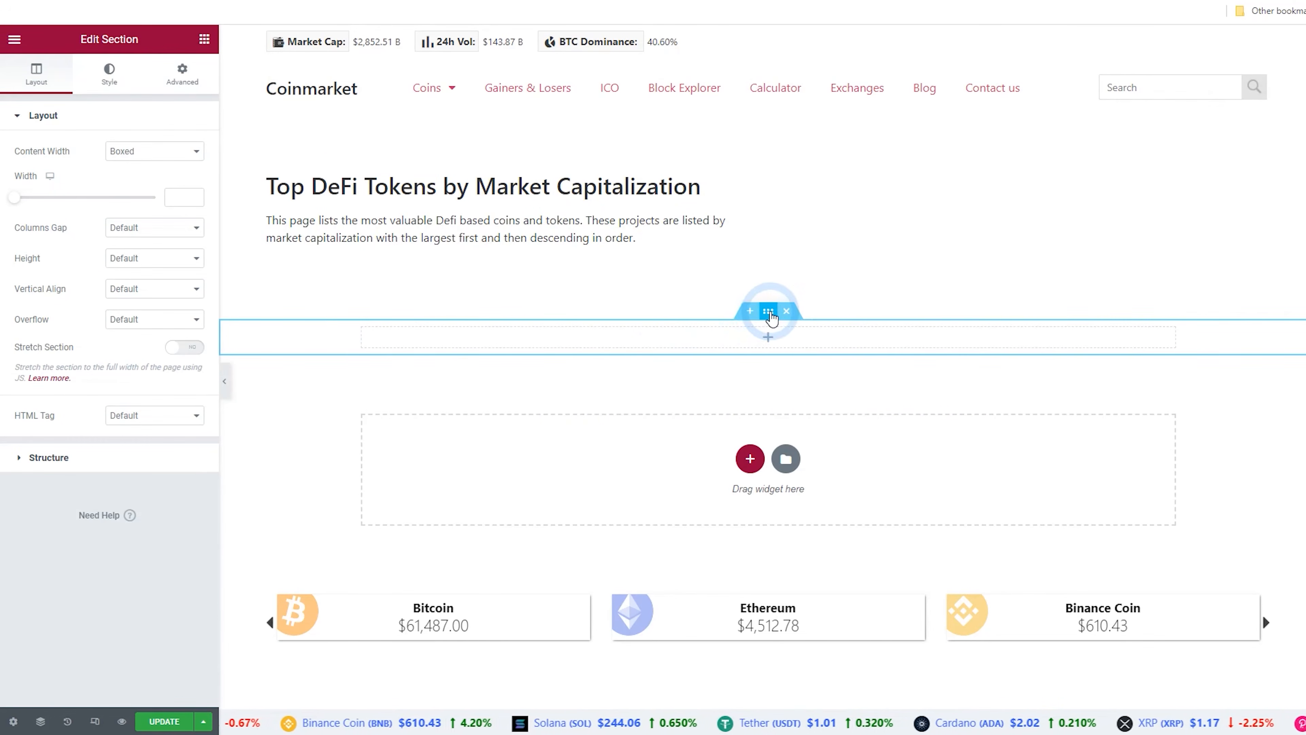
left_click(188, 197)
type("1400")
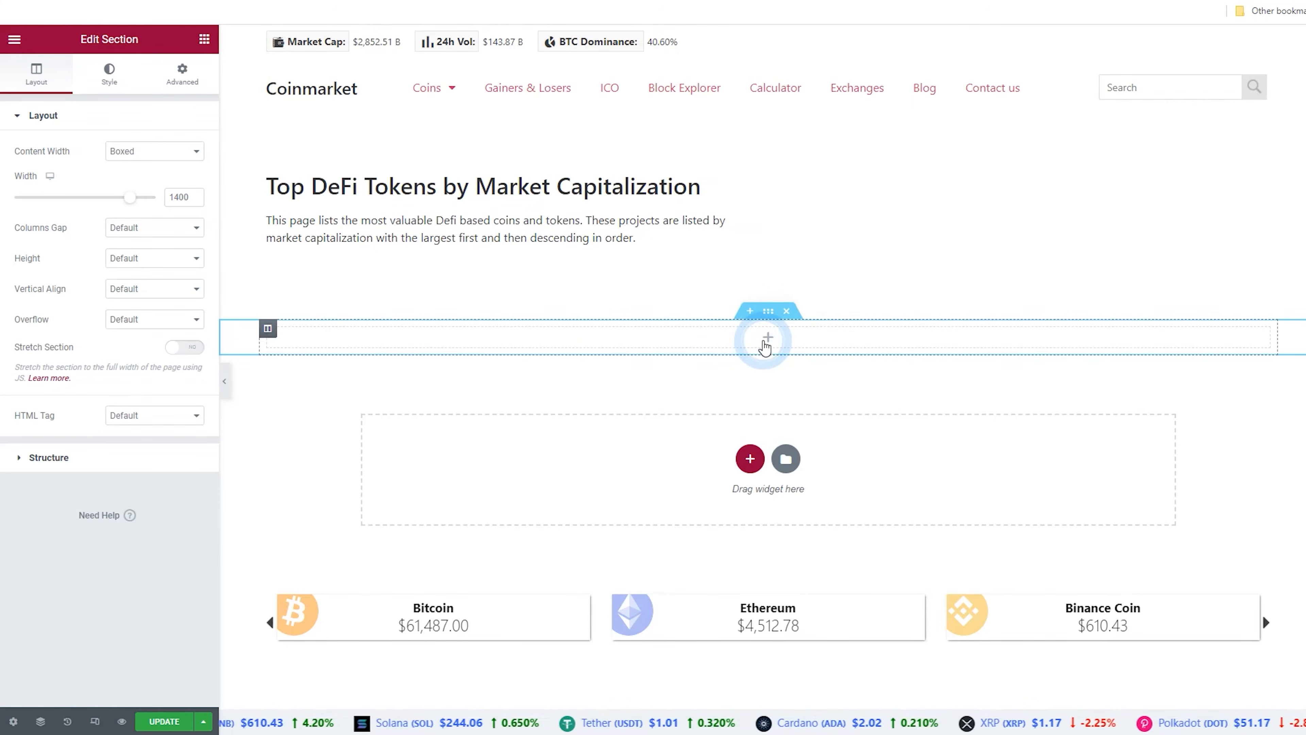
Add a Shortcode widget into the new empty section
left_click(767, 339)
type("short")
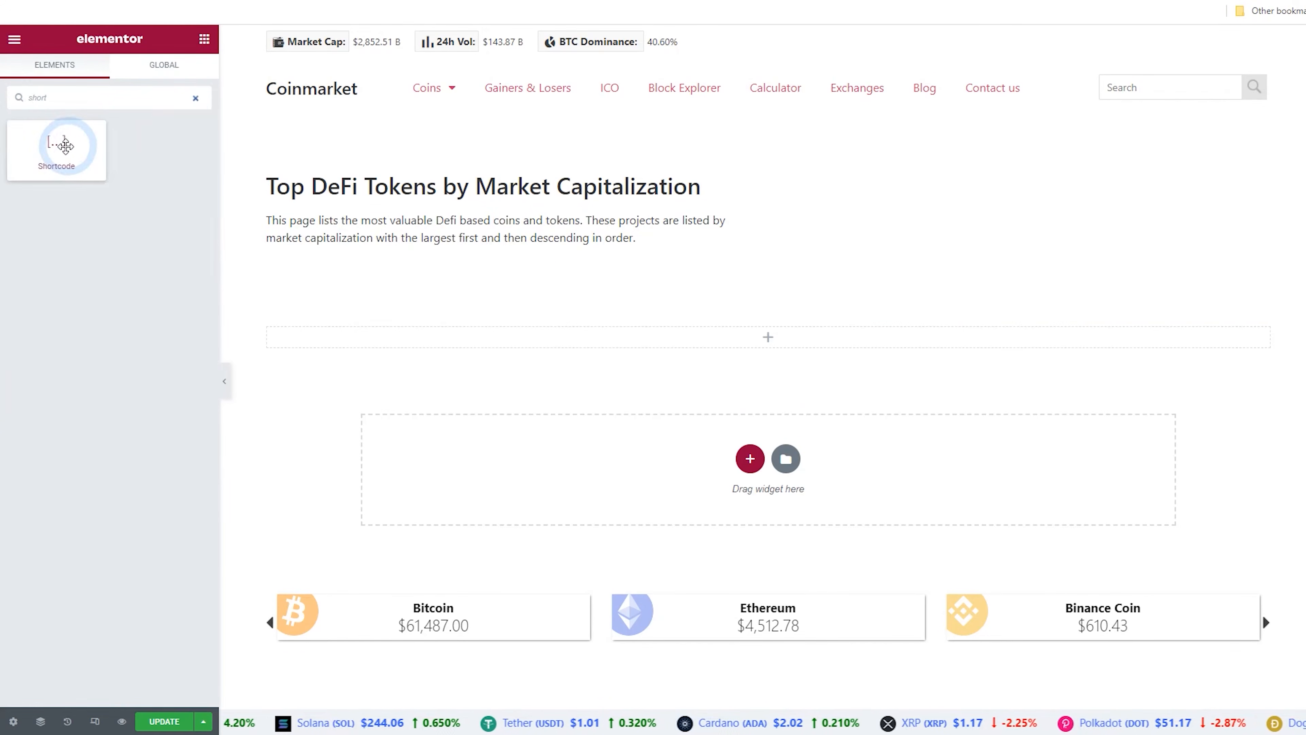
left_click_drag(66, 146, 581, 334)
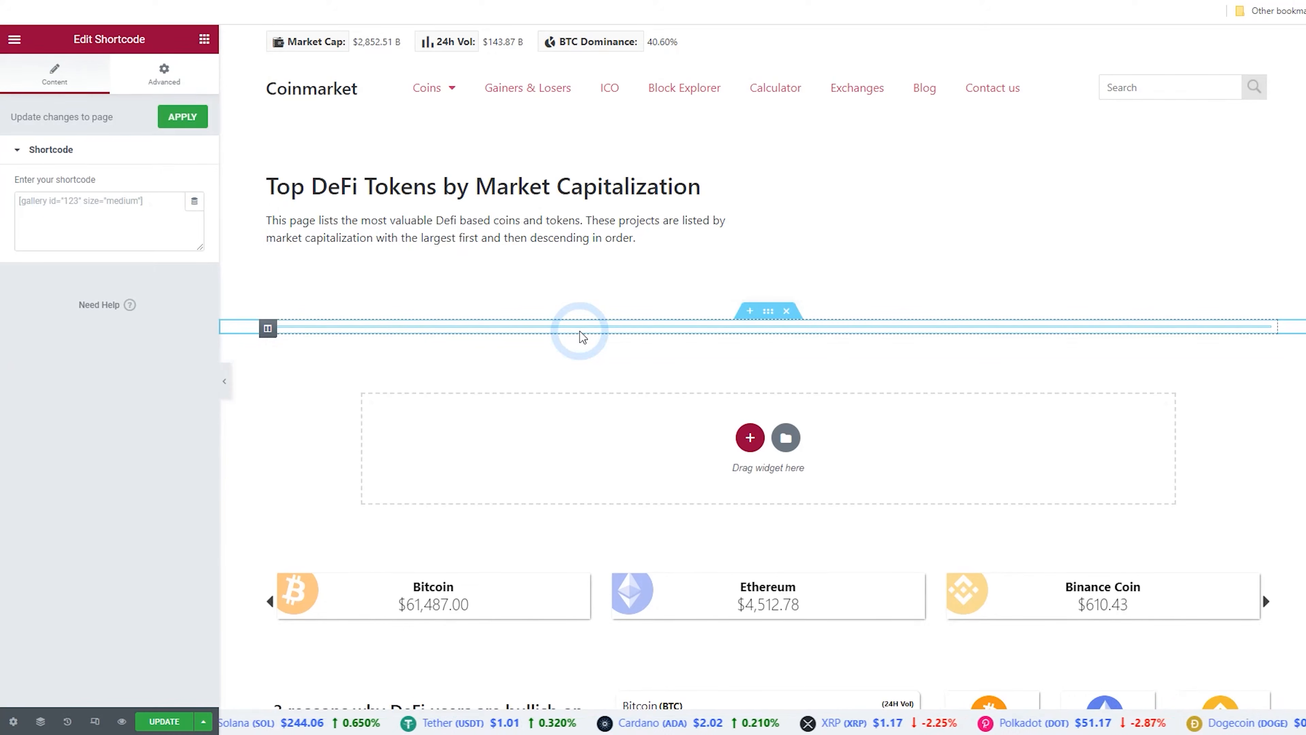
Switch to the dashboard tab and start a new Coin Market Cap shortcode titled NFT
left_click(64, 211)
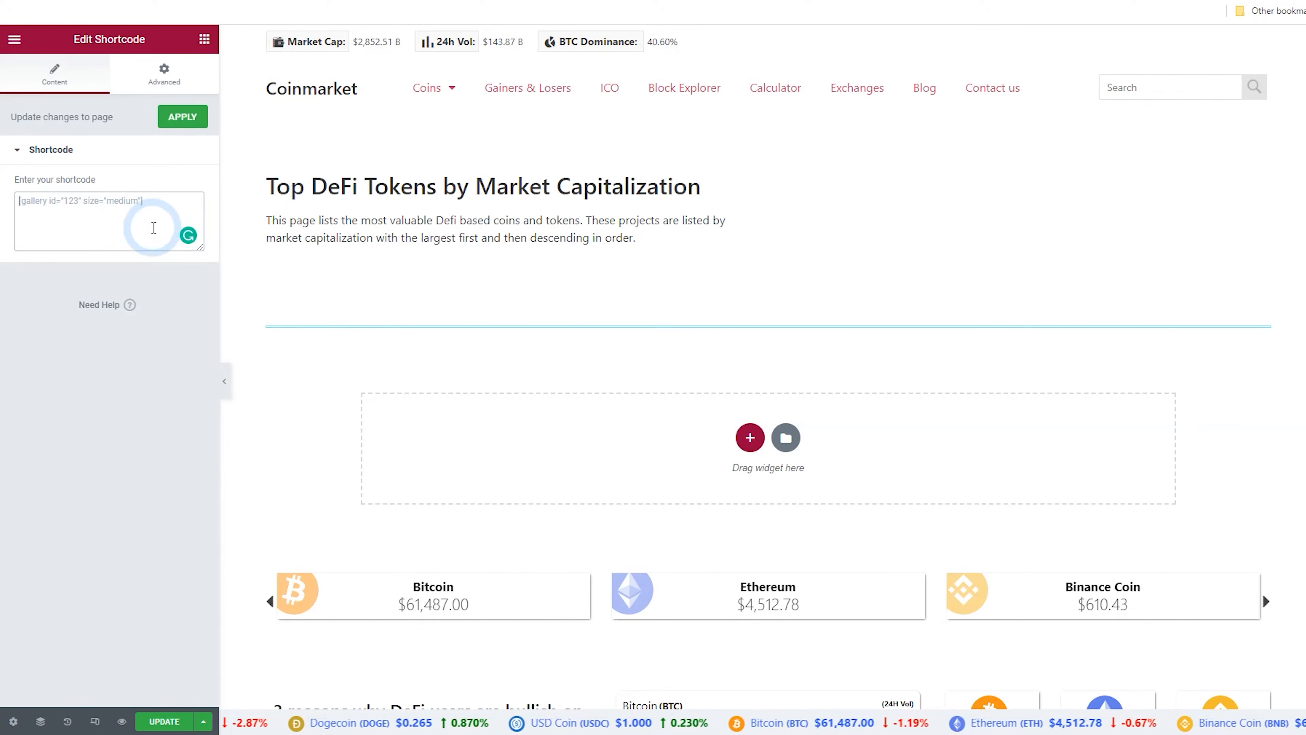
left_click(147, 1)
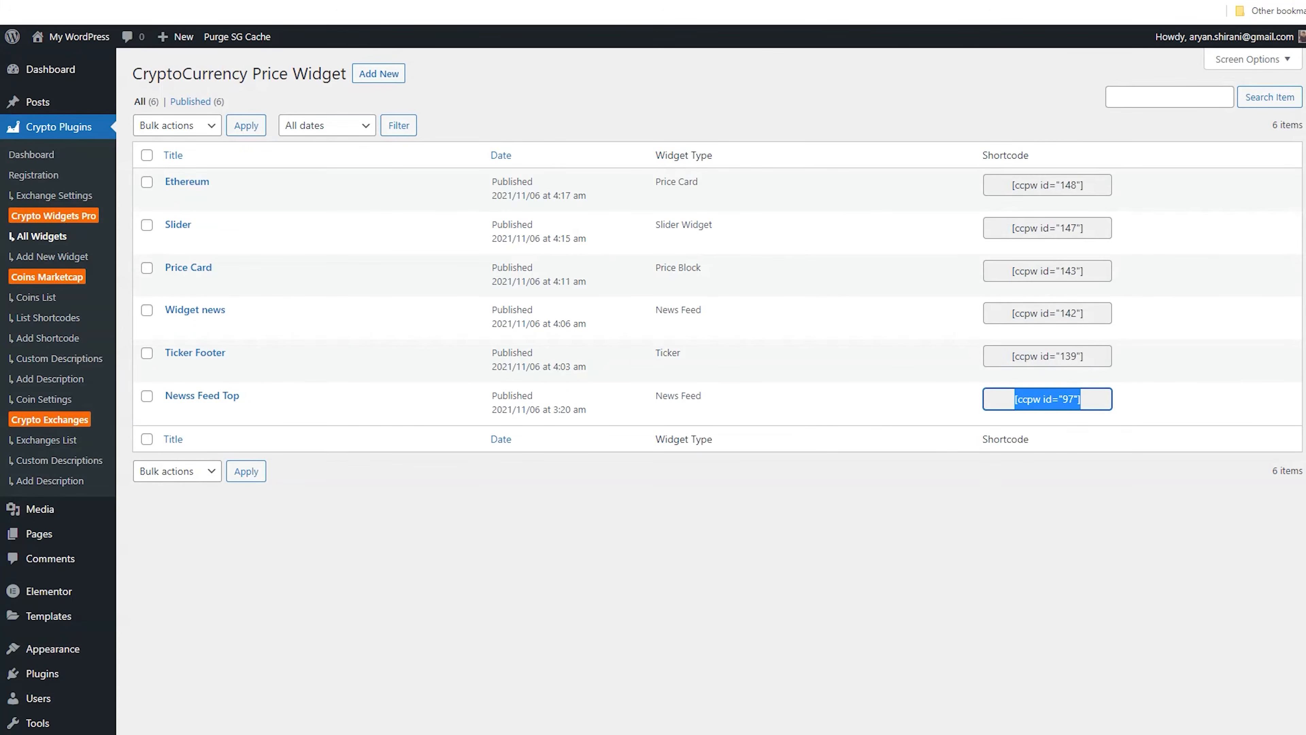
left_click(75, 257)
left_click(58, 299)
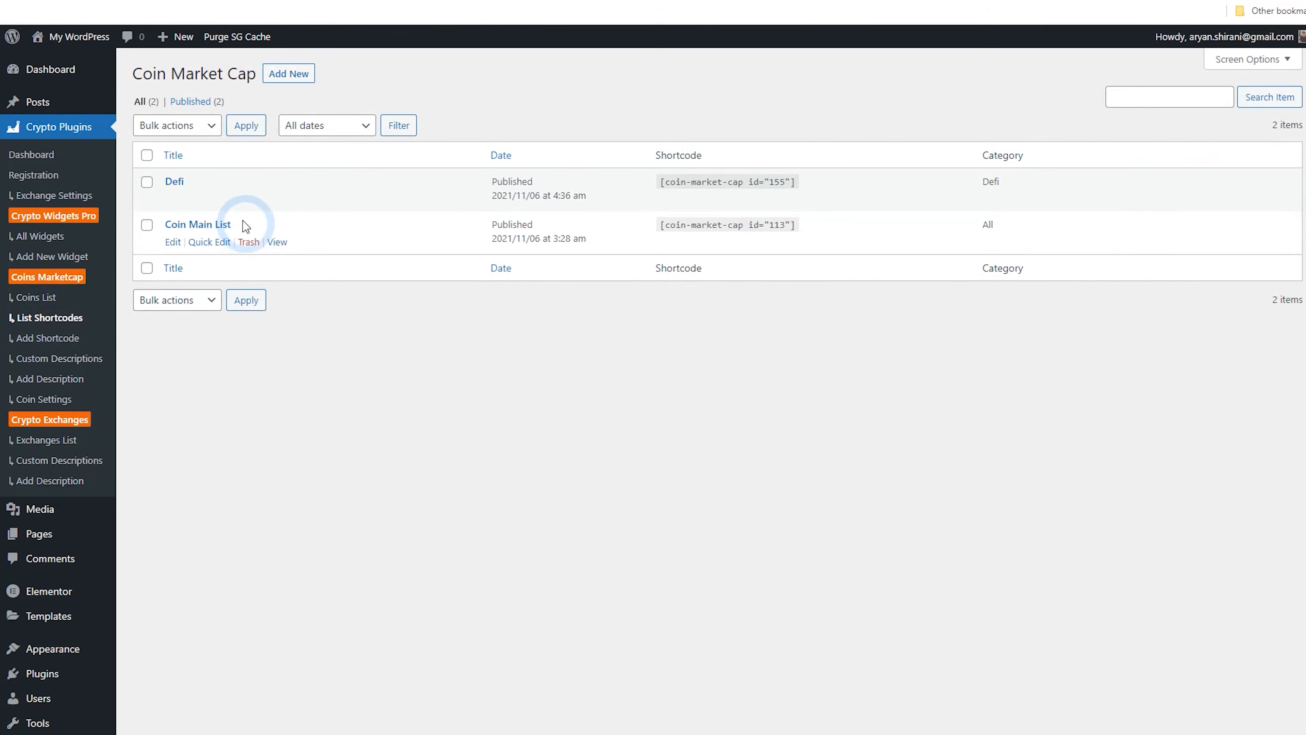
left_click(289, 78)
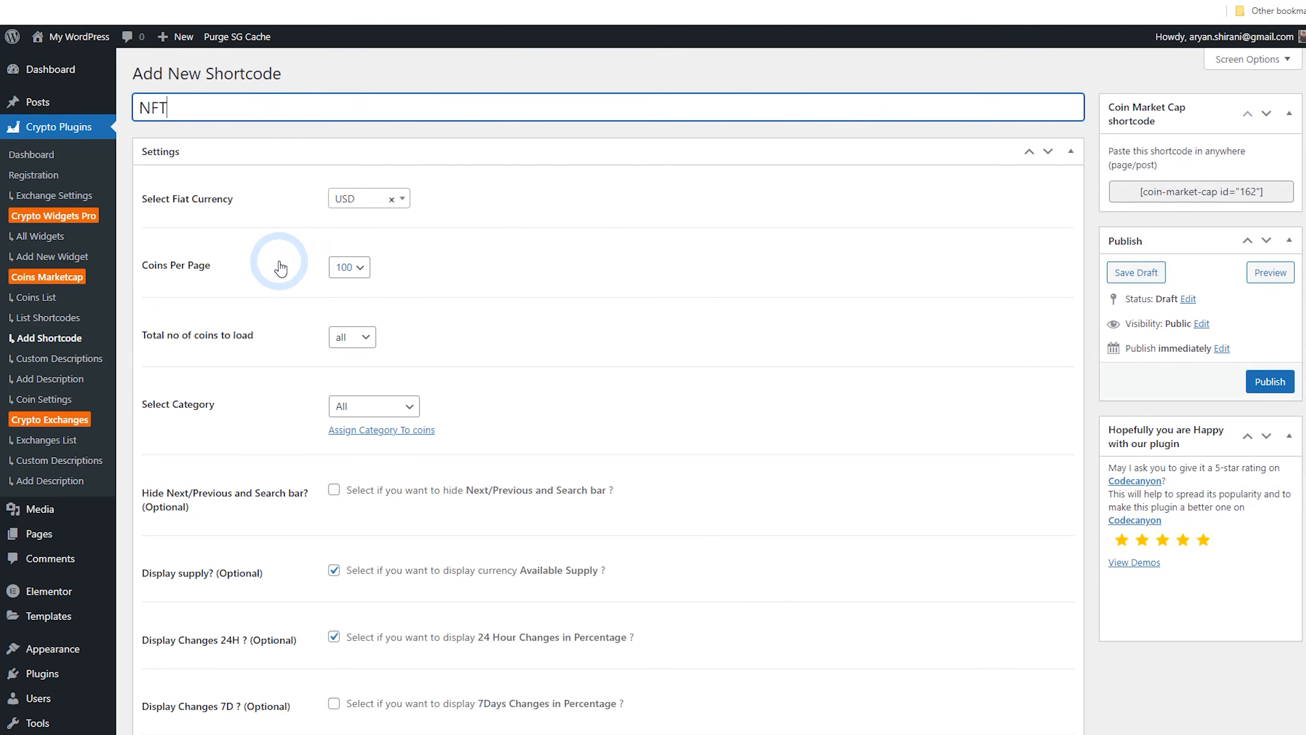
Set the shortcode's category to NFT
scroll(286, 270, "down", 3)
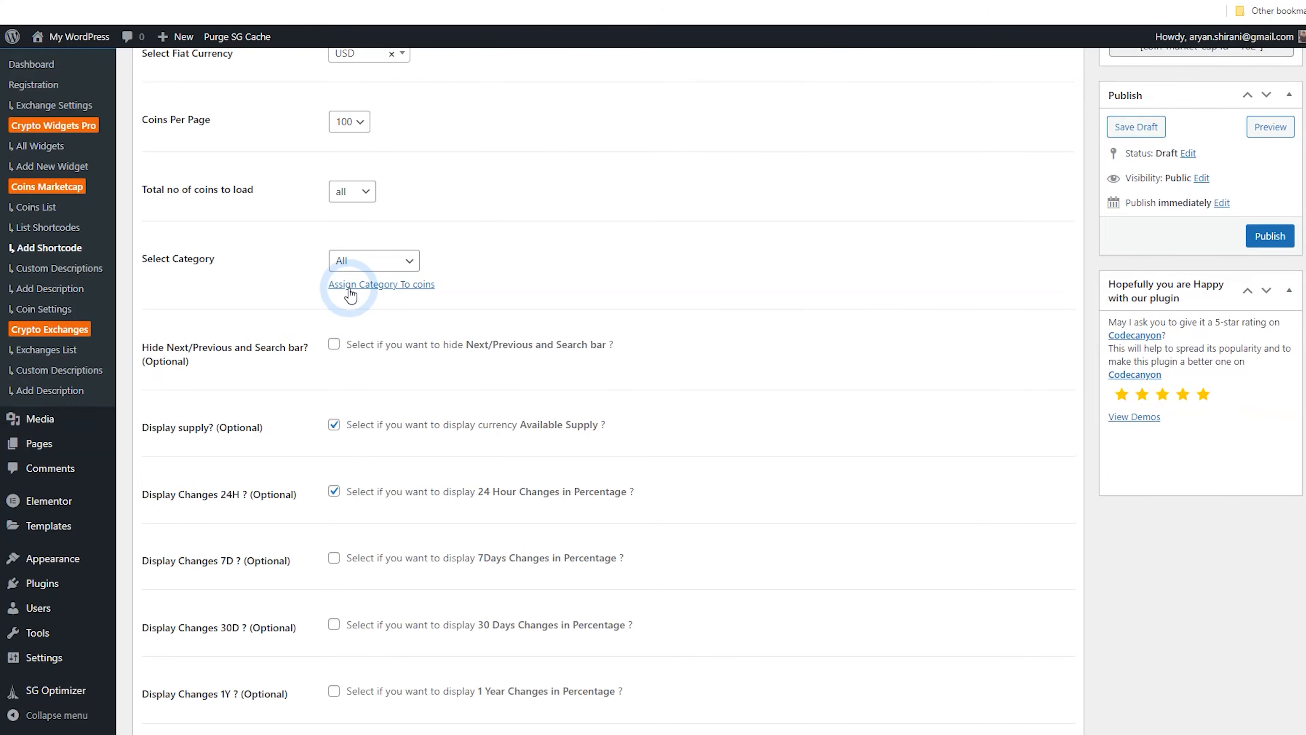
left_click(355, 263)
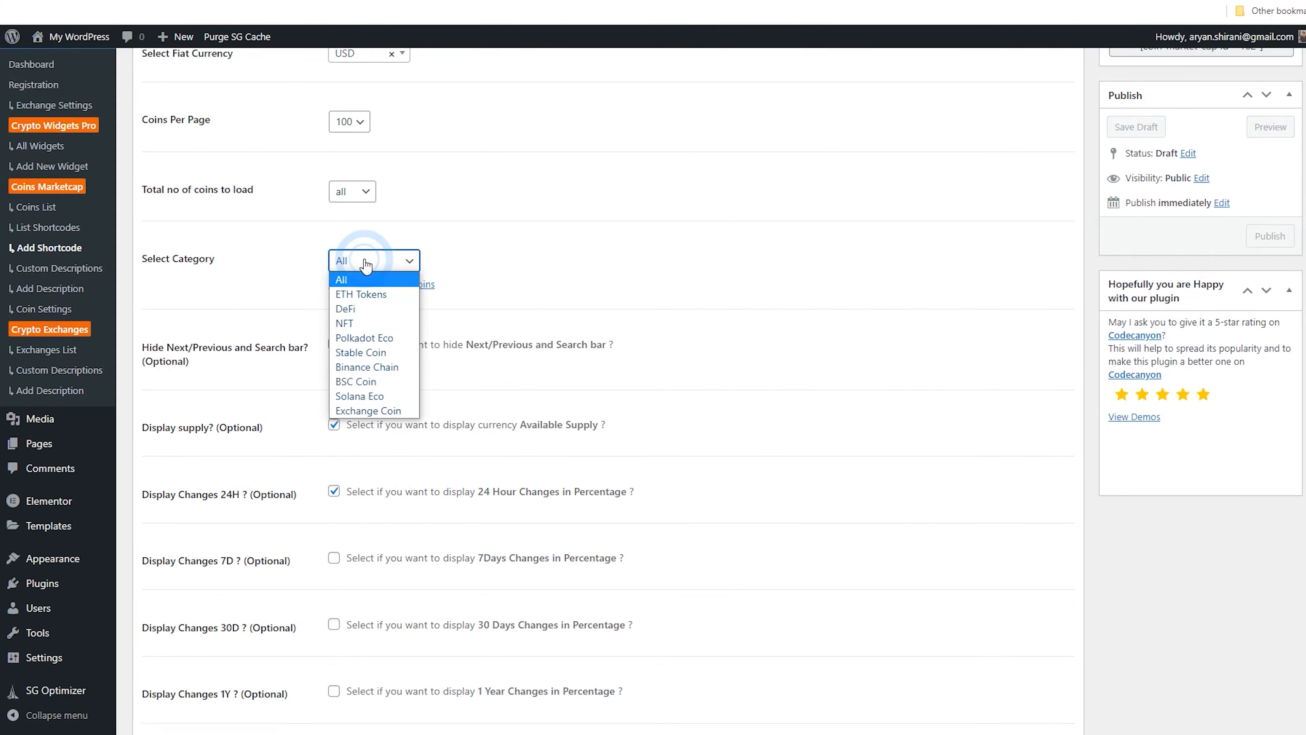
left_click(380, 325)
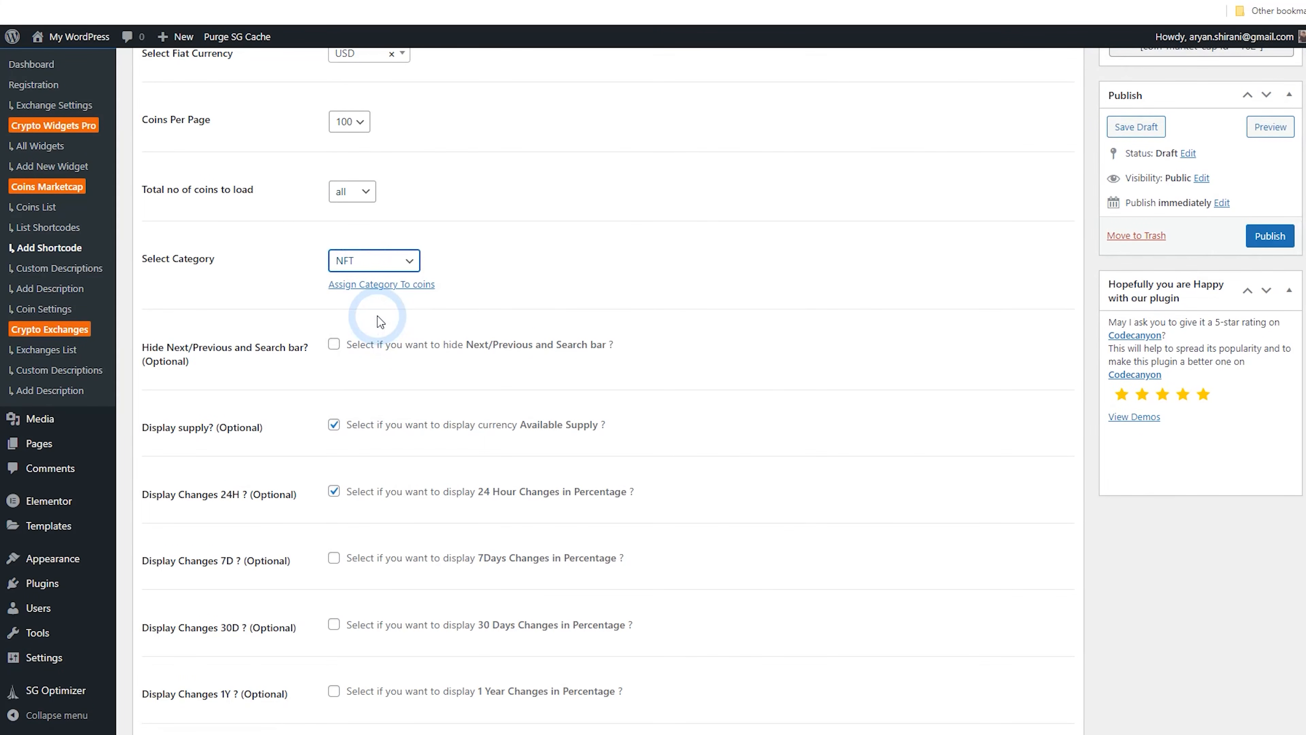
Enable Live Updates for the shortcode and publish it
scroll(378, 318, "down", 2)
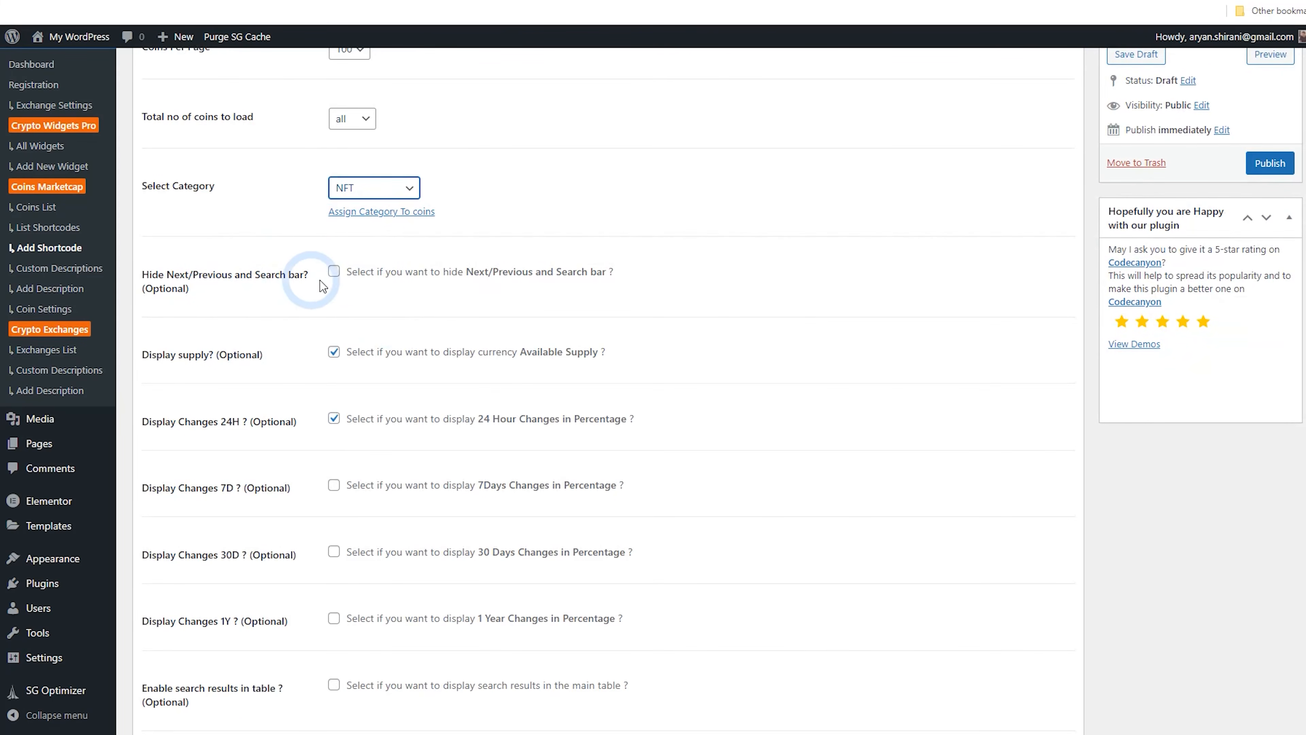
scroll(238, 315, "down", 6)
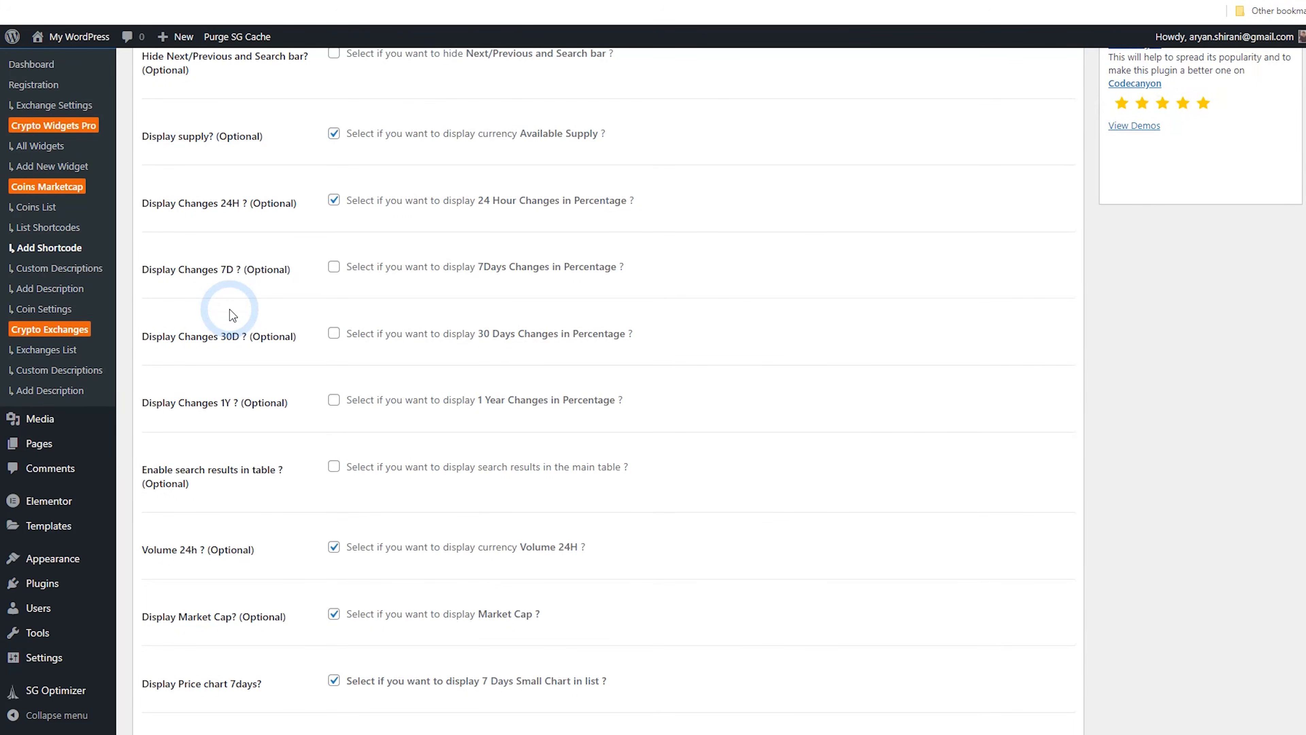
scroll(233, 315, "down", 10)
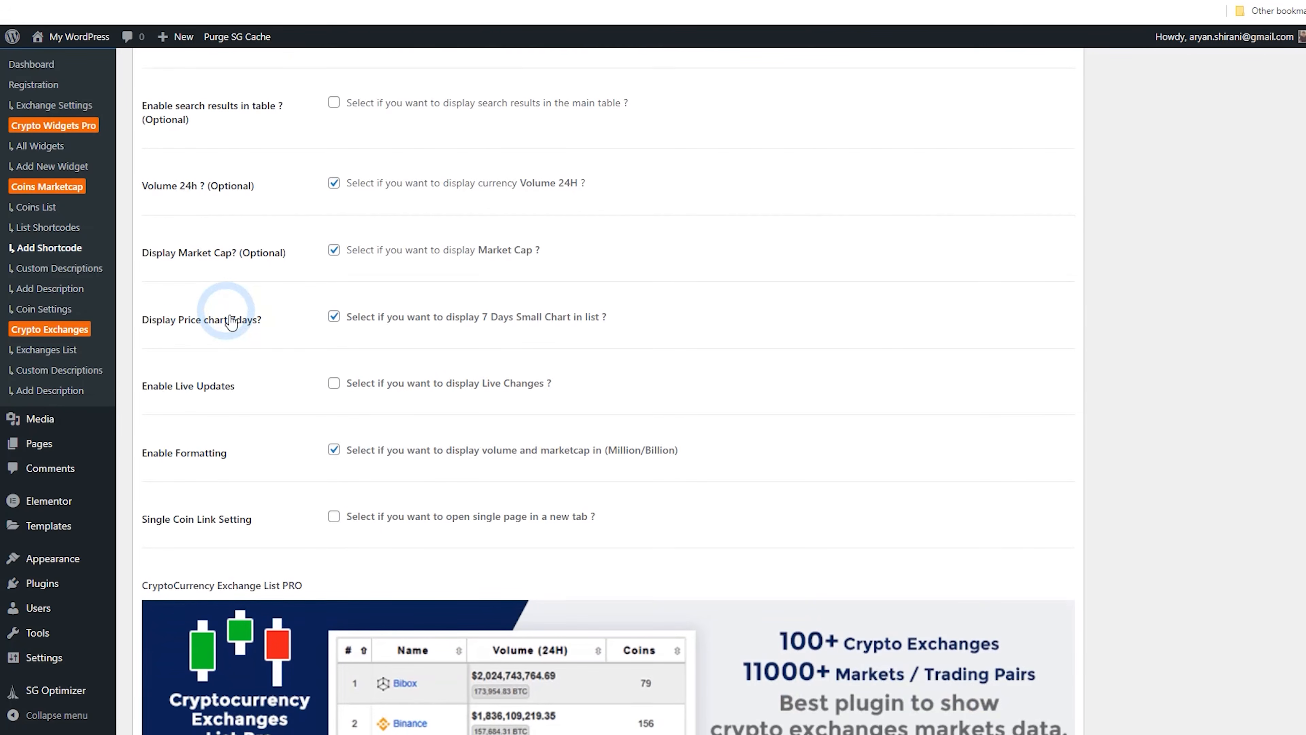
left_click(333, 384)
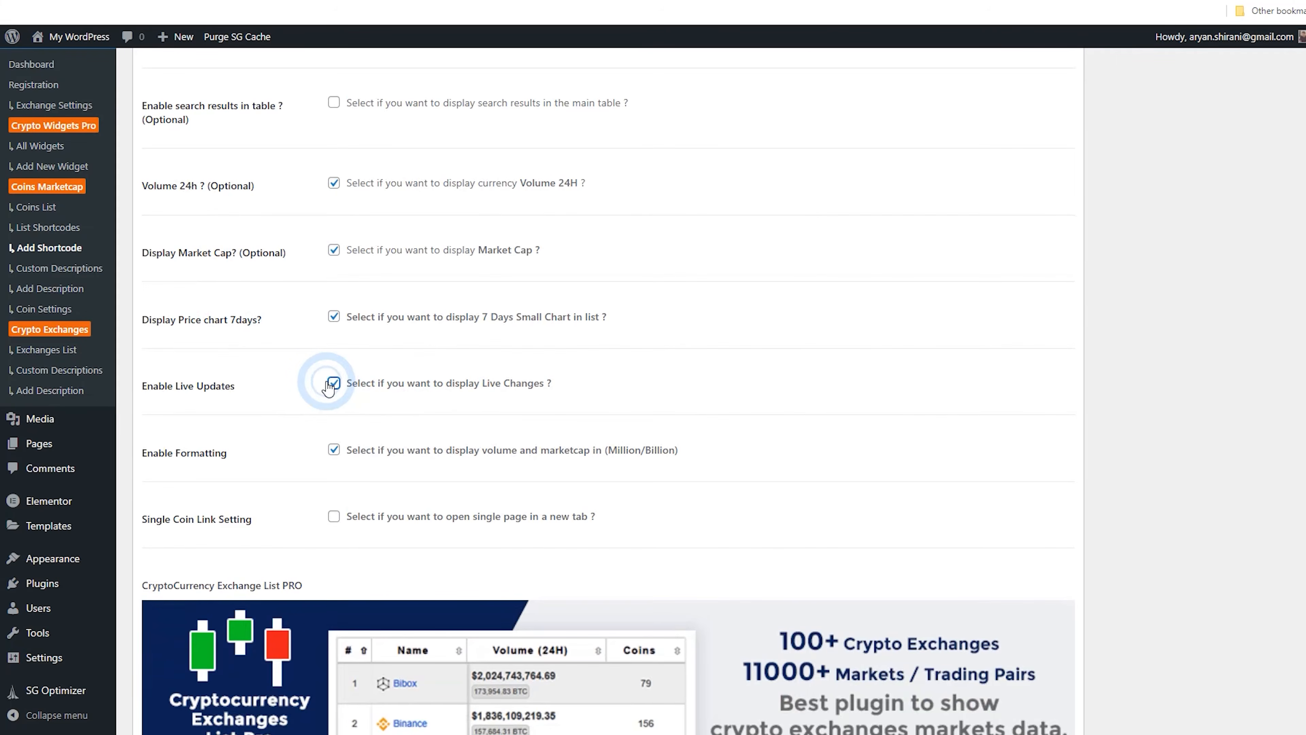
scroll(819, 496, "up", 20)
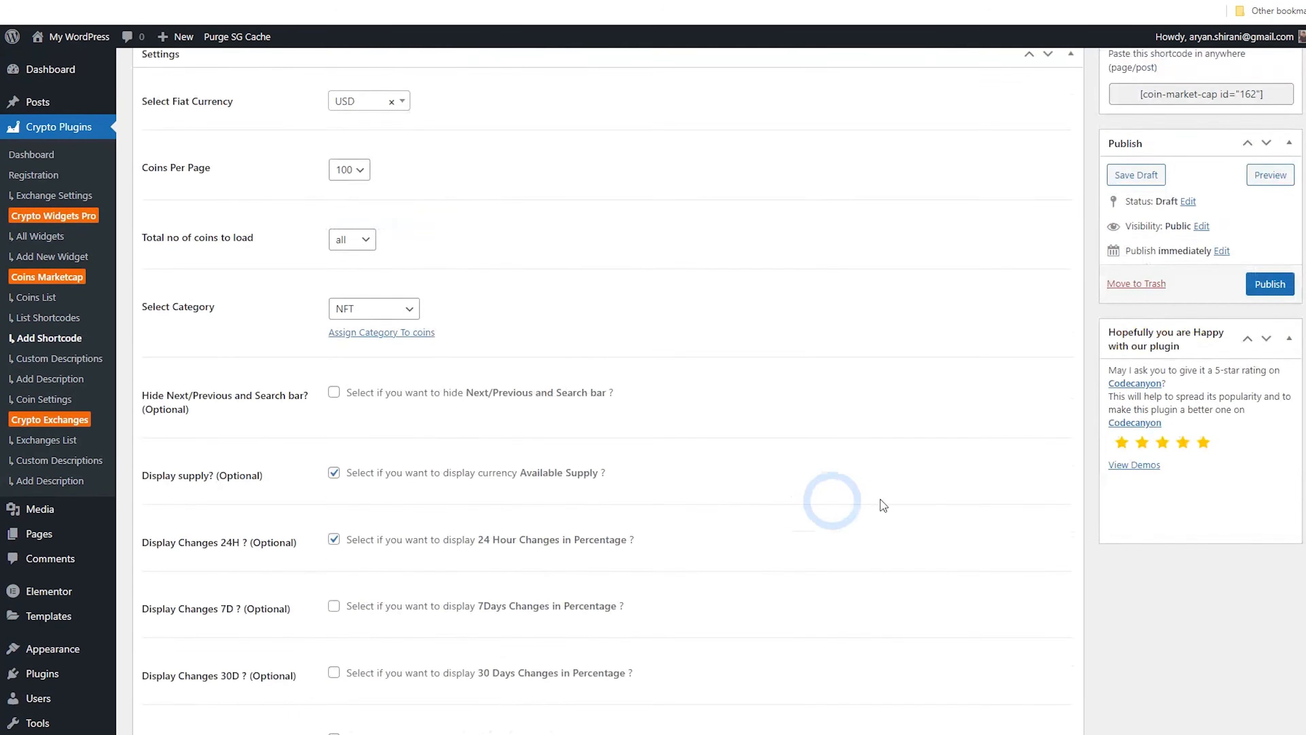
left_click(1272, 373)
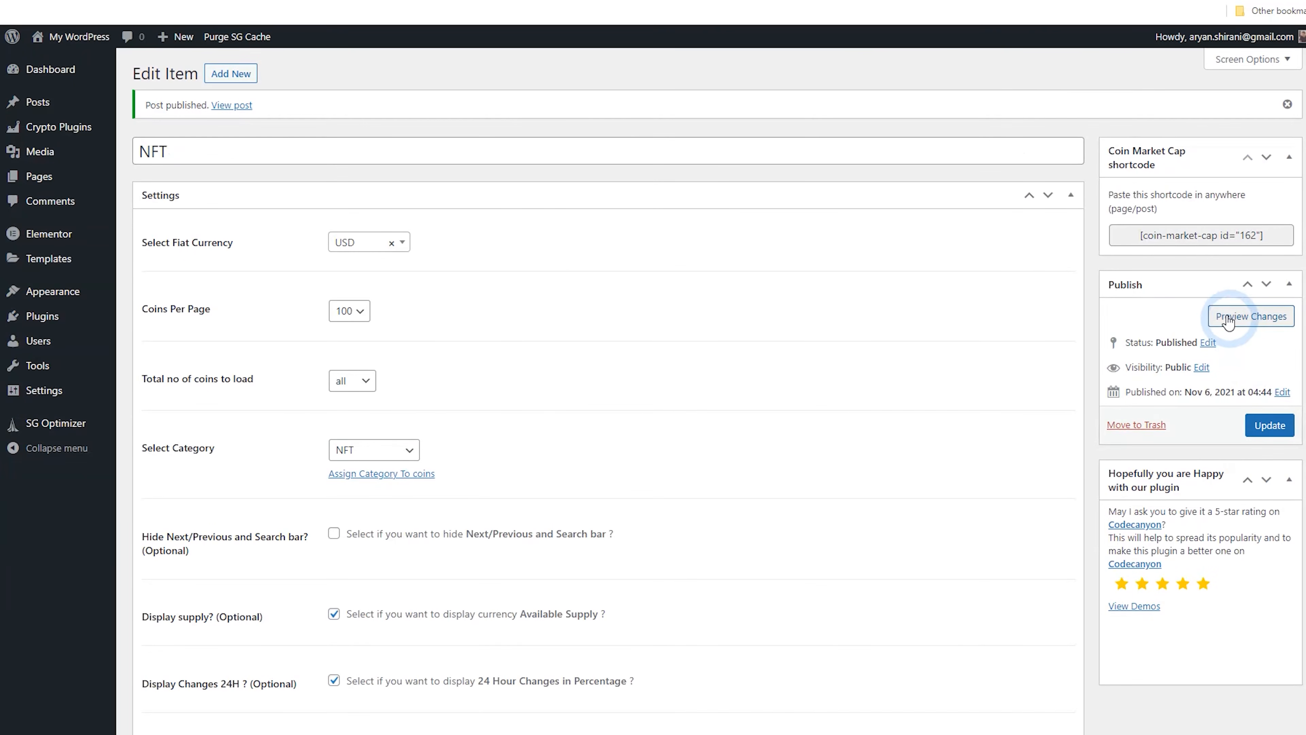
Copy the generated coin-market-cap shortcode
left_click(1183, 238)
right_click(1184, 238)
left_click(1044, 251)
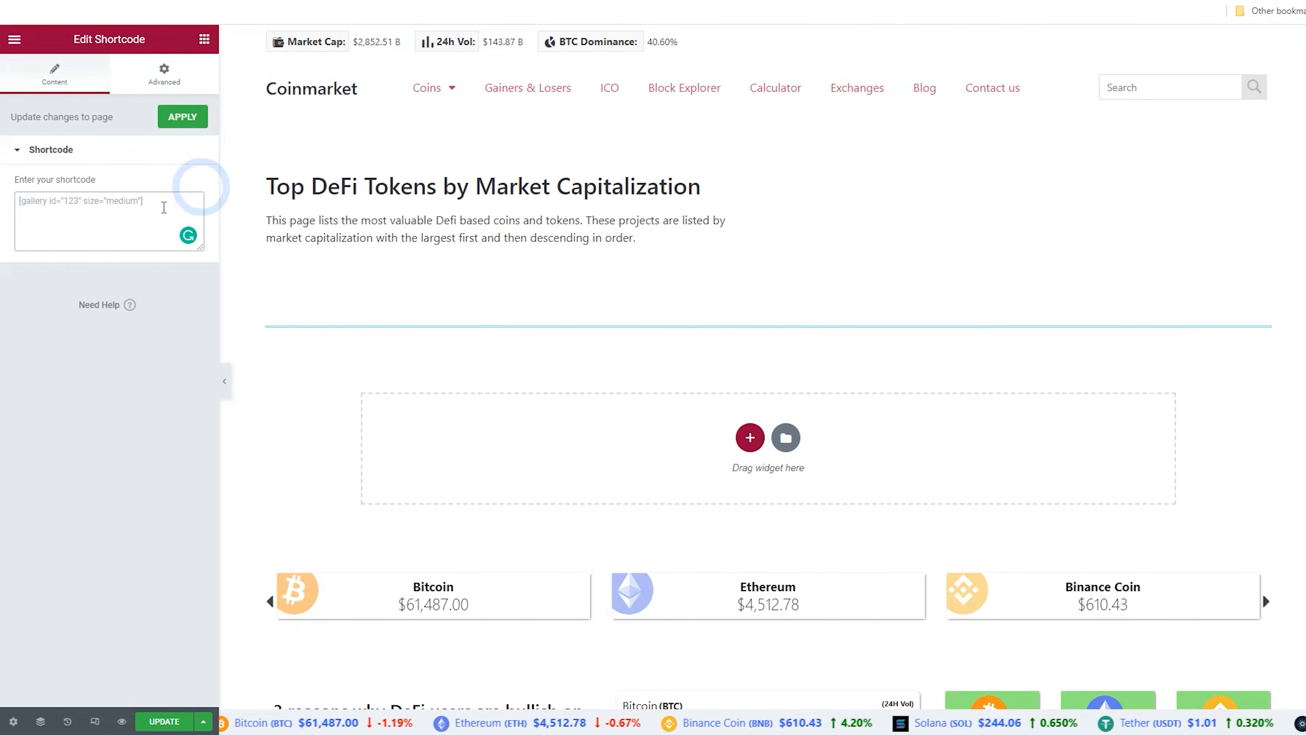
Paste the shortcode into the Shortcode widget on the NFT page and update the page
right_click(111, 217)
left_click(167, 321)
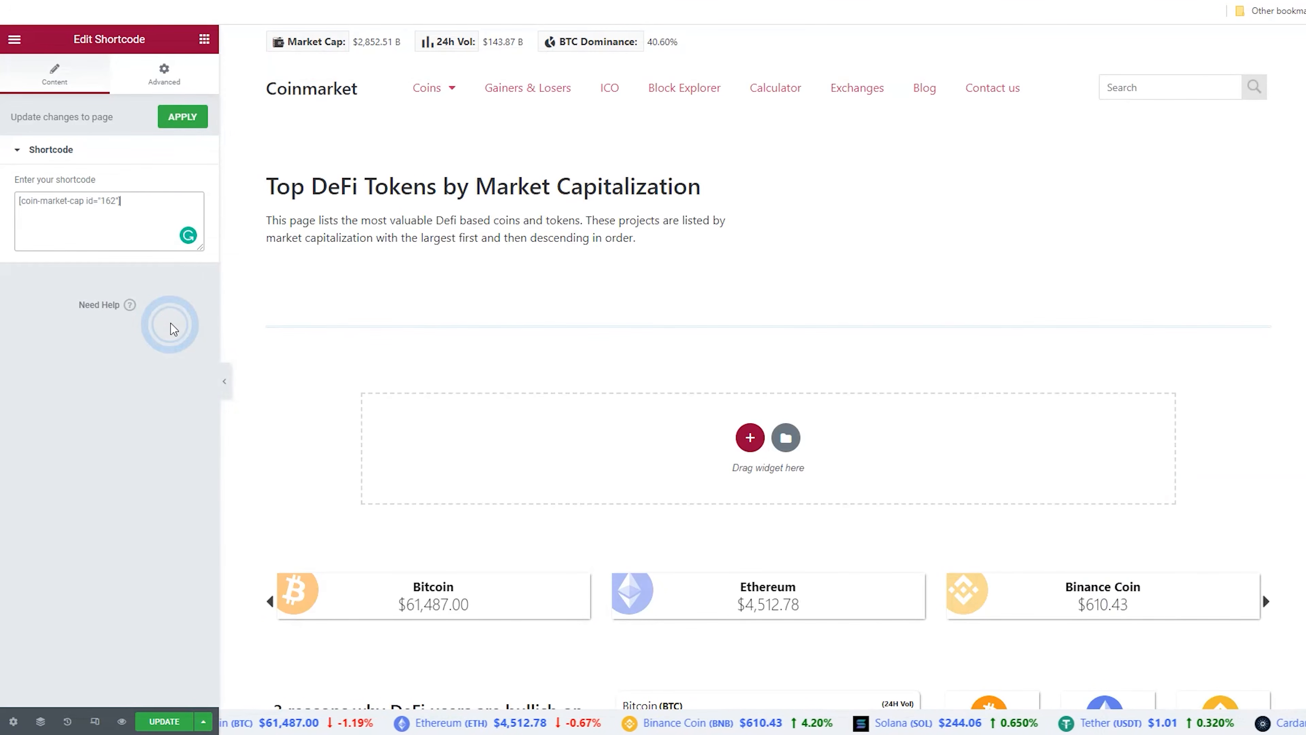
left_click(165, 719)
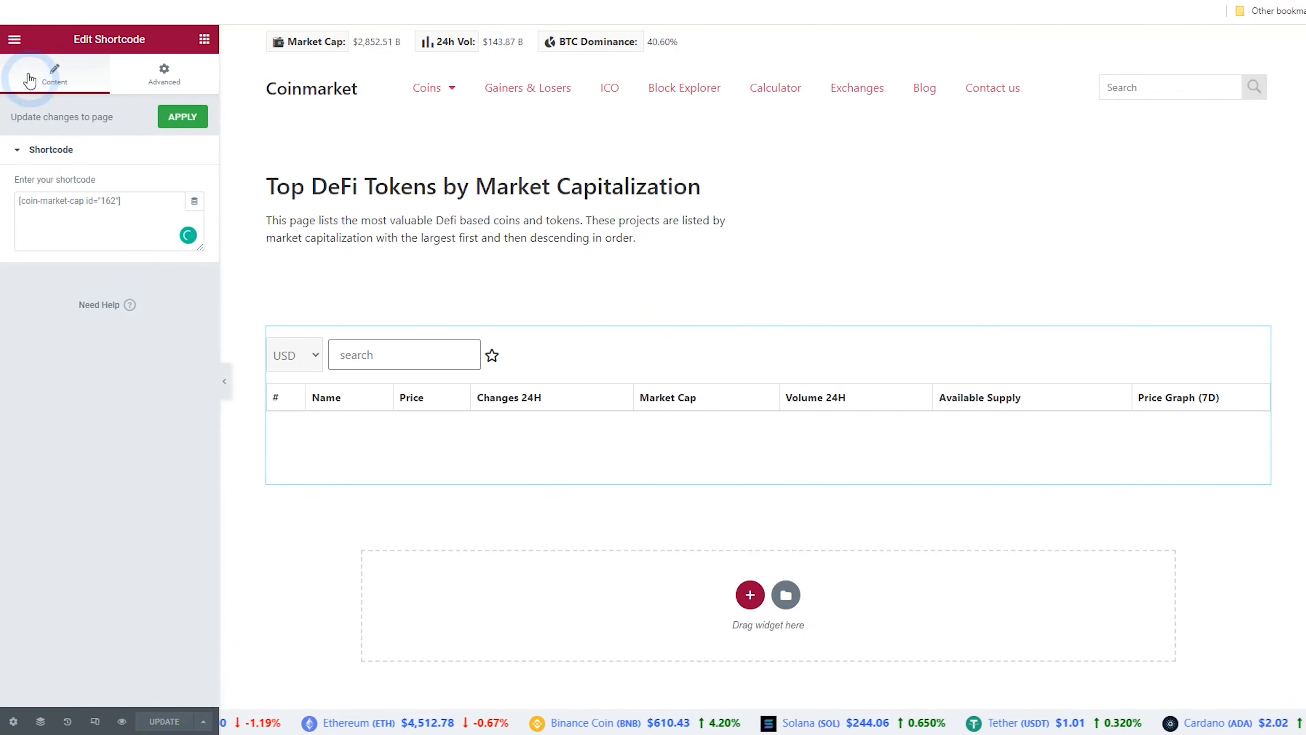
Open the page preview in a new tab and check the coin table
left_click(14, 39)
right_click(86, 260)
left_click(123, 273)
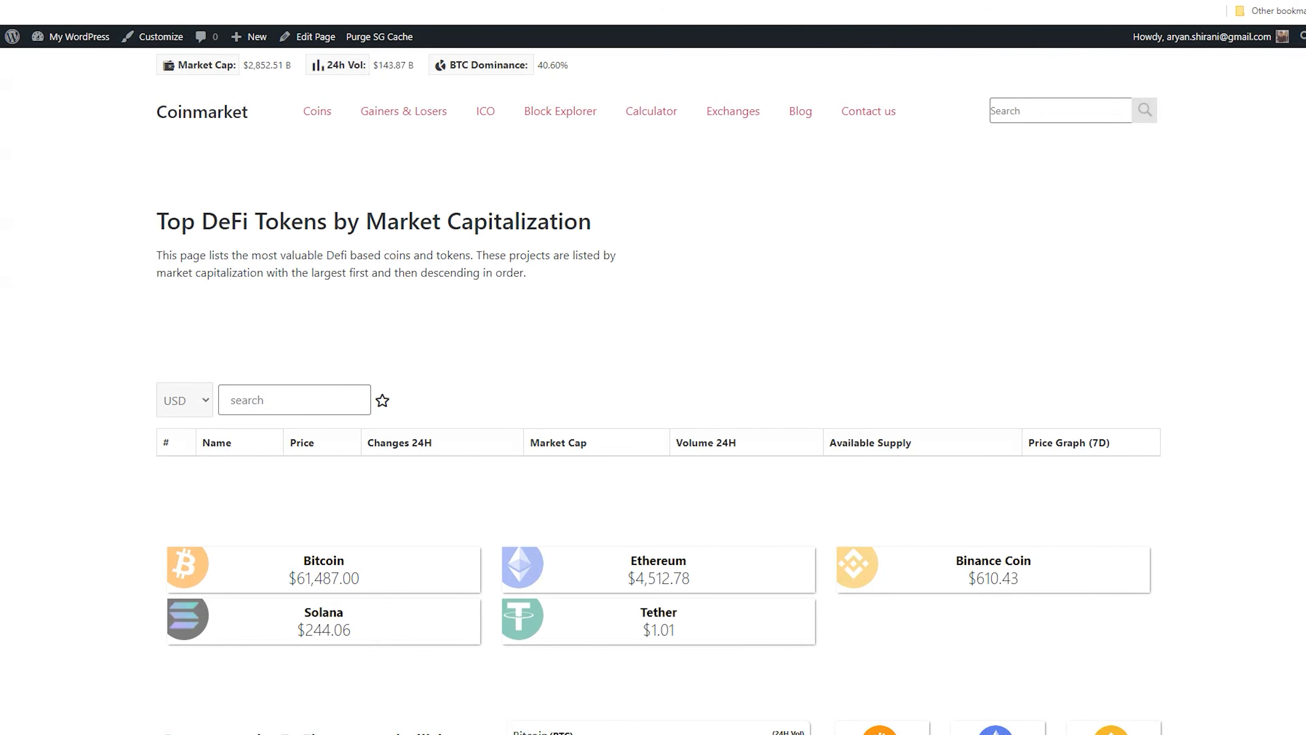
left_click_drag(598, 470, 716, 469)
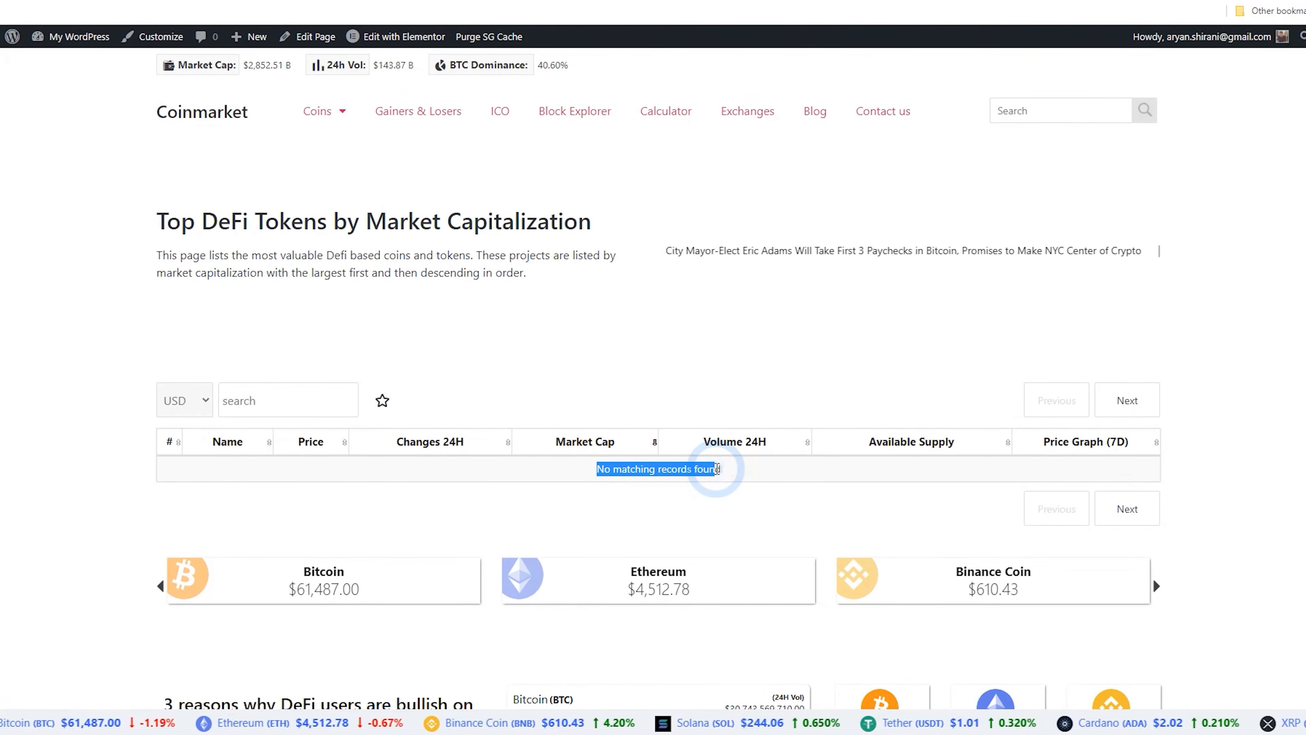
left_click(475, 1)
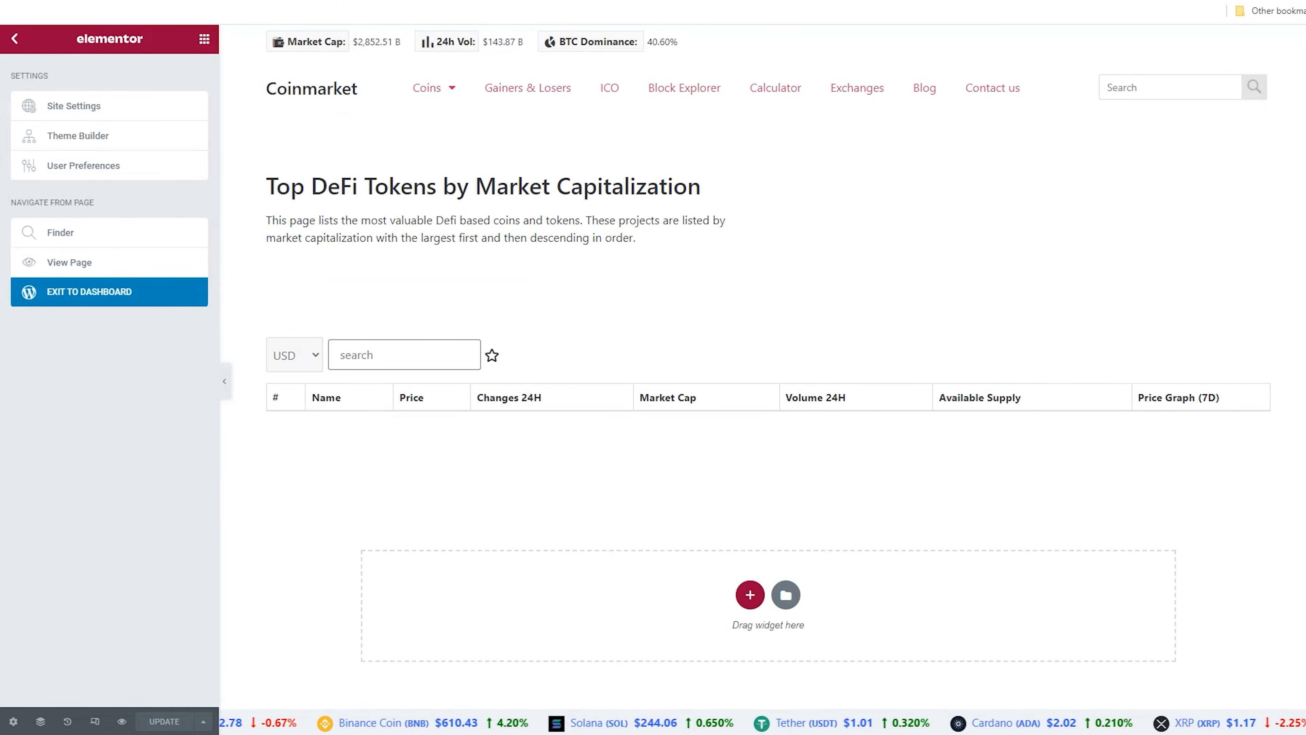
key("ctrl+Tab")
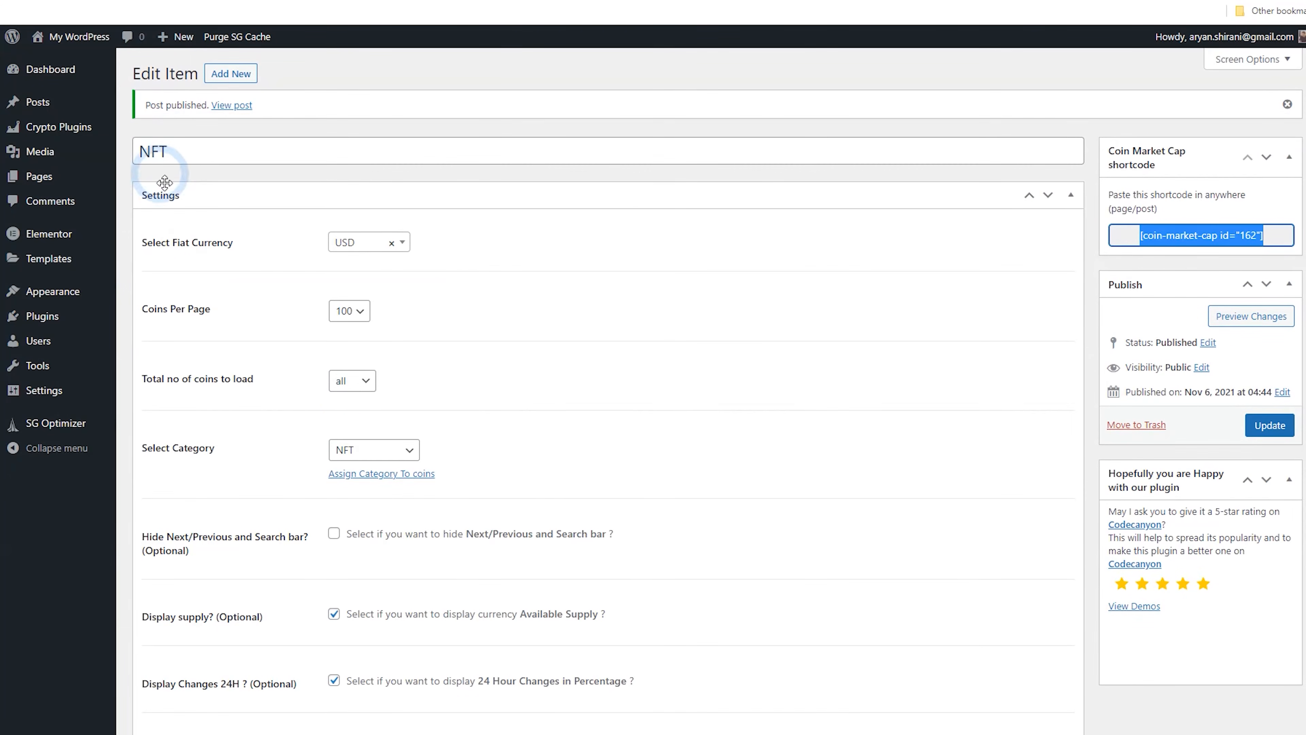
Open the coins list and search for nft coins
left_click(406, 476)
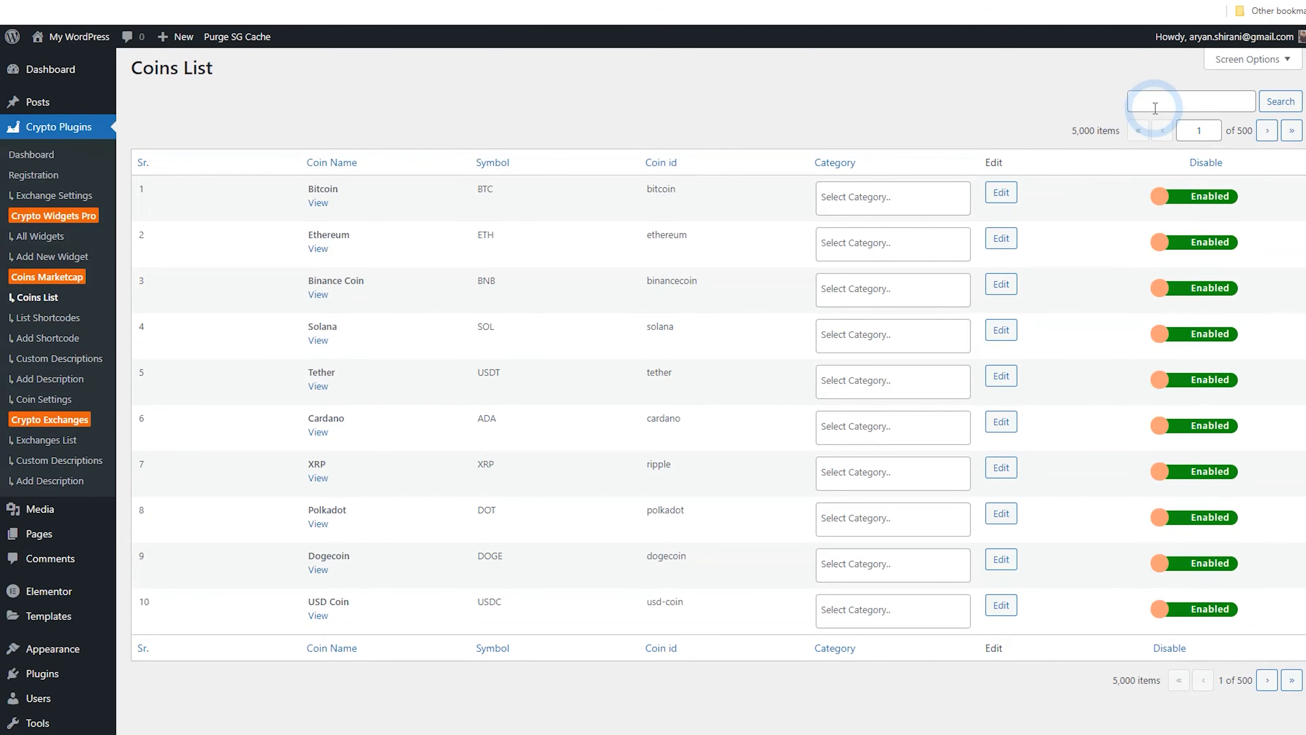
left_click(1157, 108)
type("n")
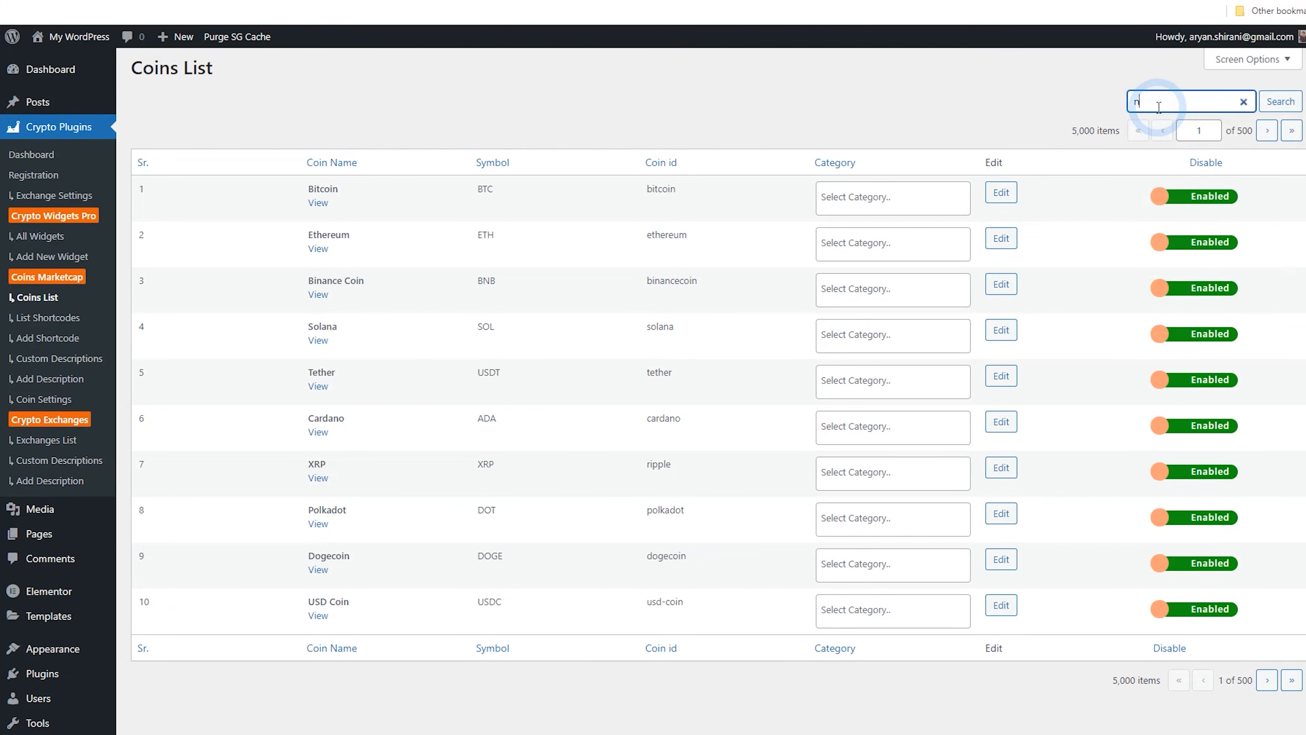
key("Return")
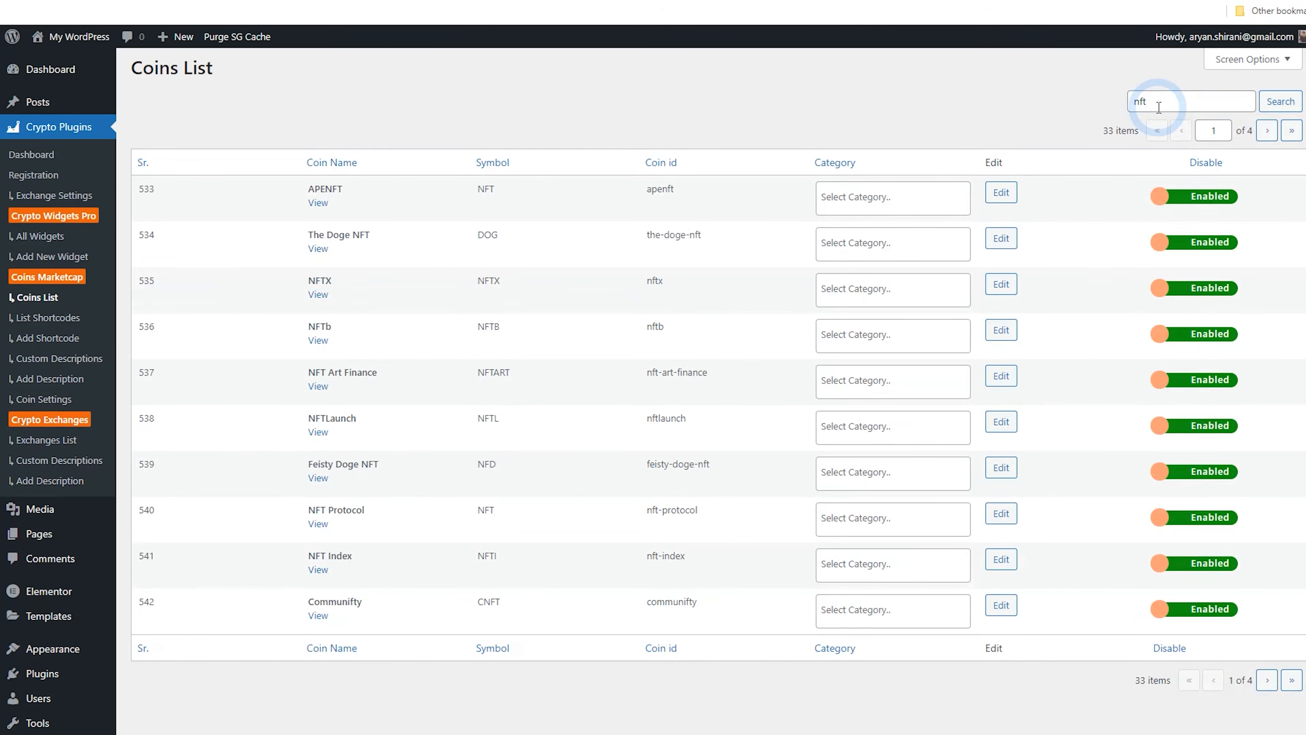
Assign the NFT category to each of the ten listed nft coins
left_click(861, 207)
left_click(874, 279)
left_click(869, 252)
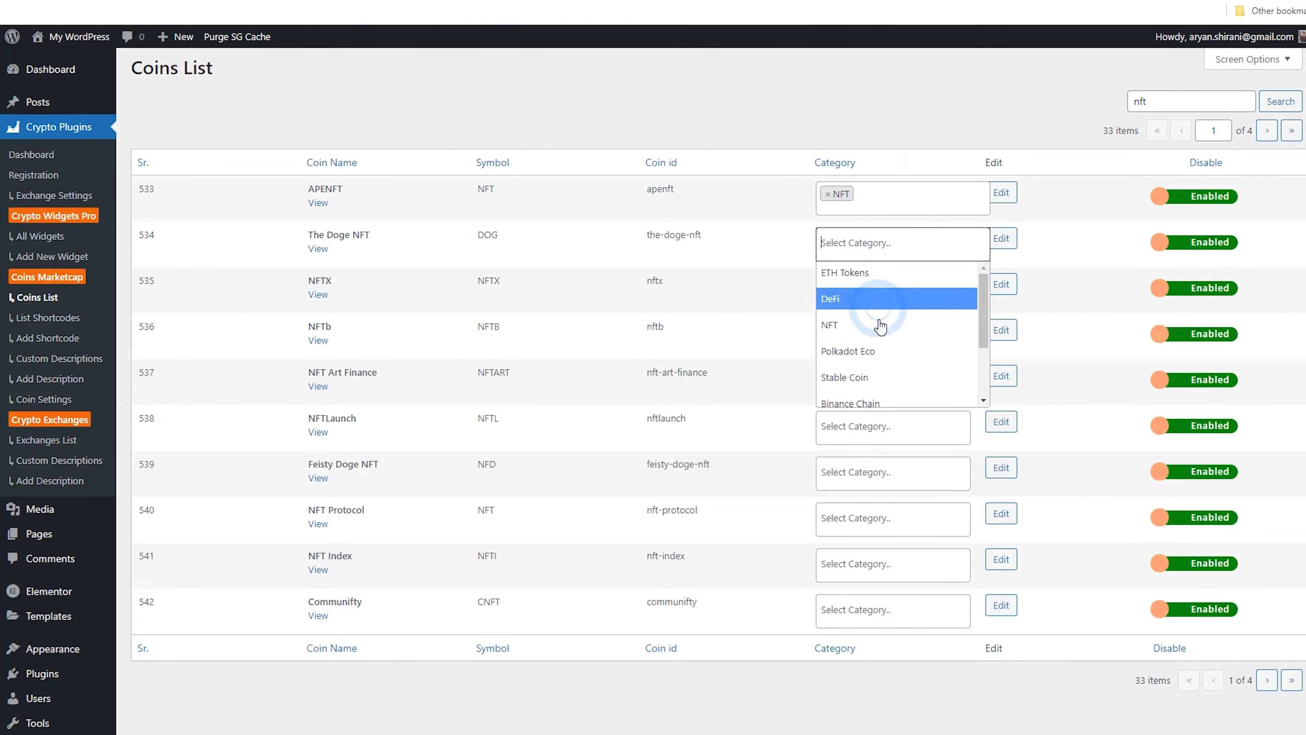
left_click(880, 324)
left_click(848, 287)
left_click(875, 371)
left_click(864, 339)
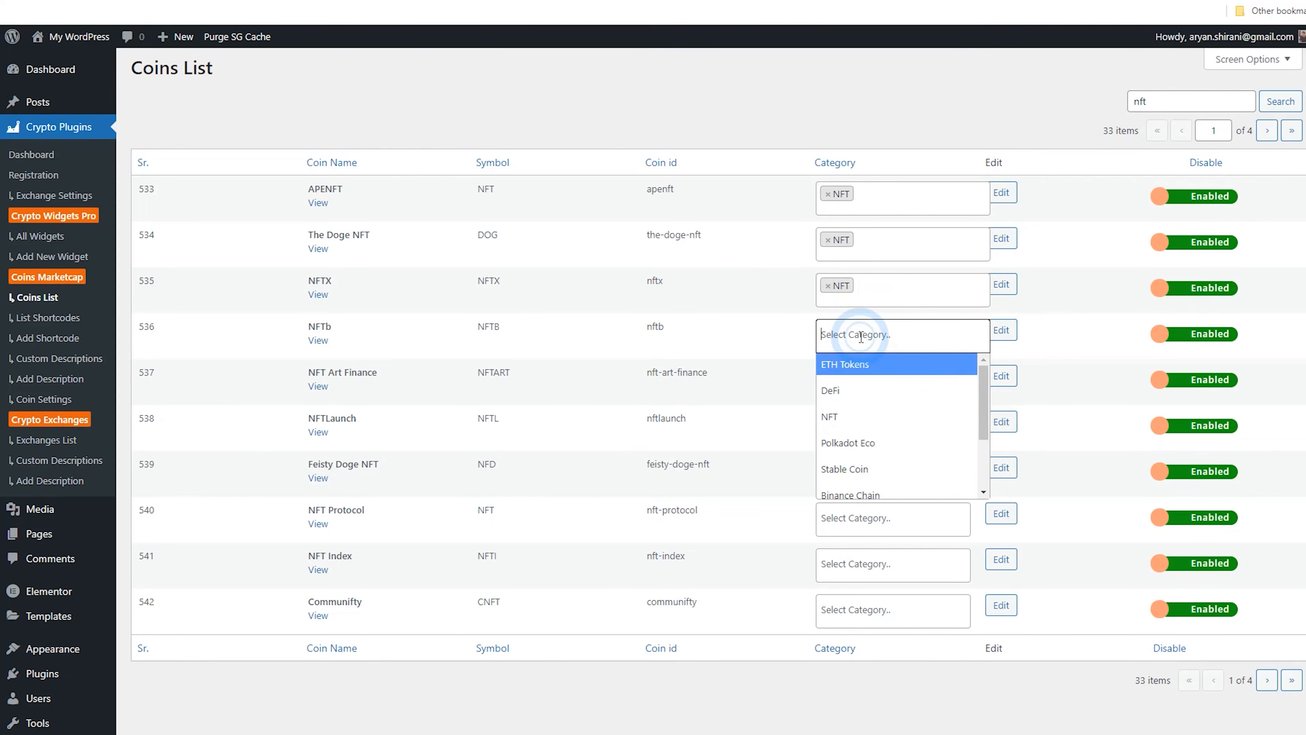
left_click(891, 417)
left_click(884, 384)
left_click(882, 540)
left_click(910, 425)
left_click(876, 508)
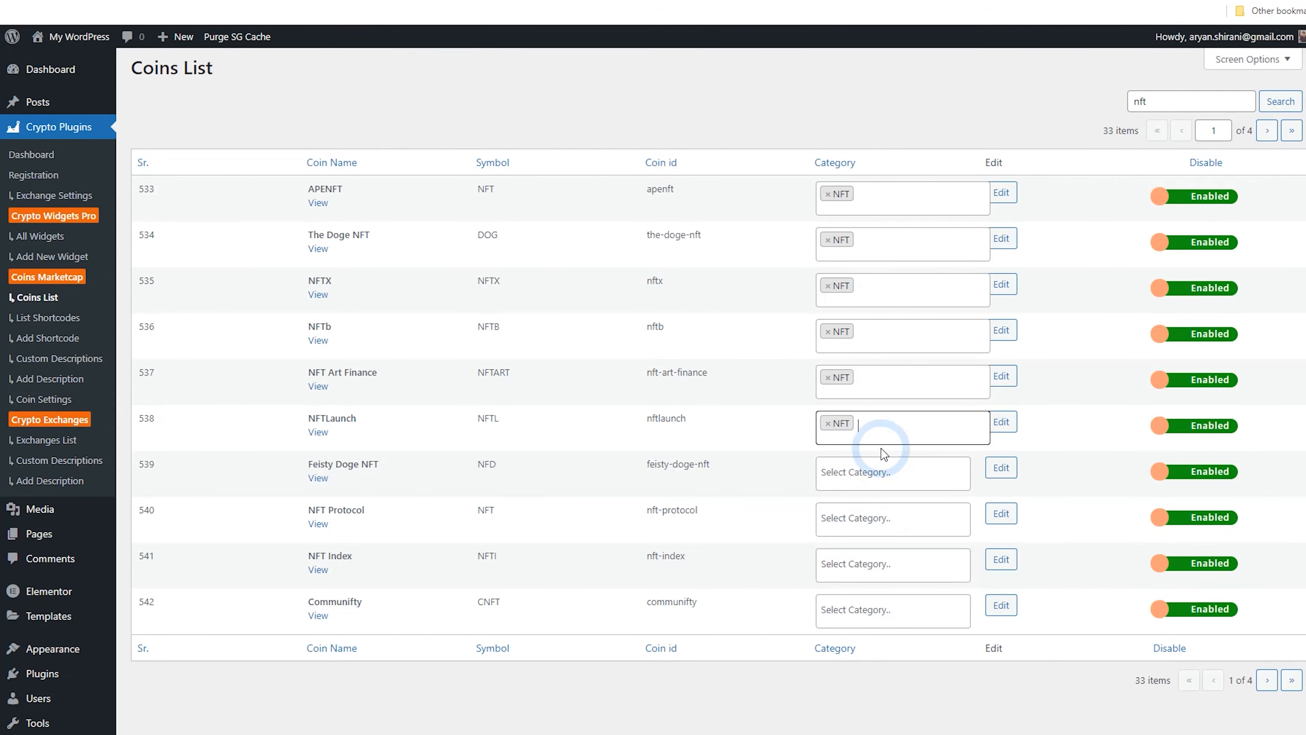
scroll(875, 442, "down", 1)
left_click(859, 406)
left_click(869, 482)
left_click(868, 456)
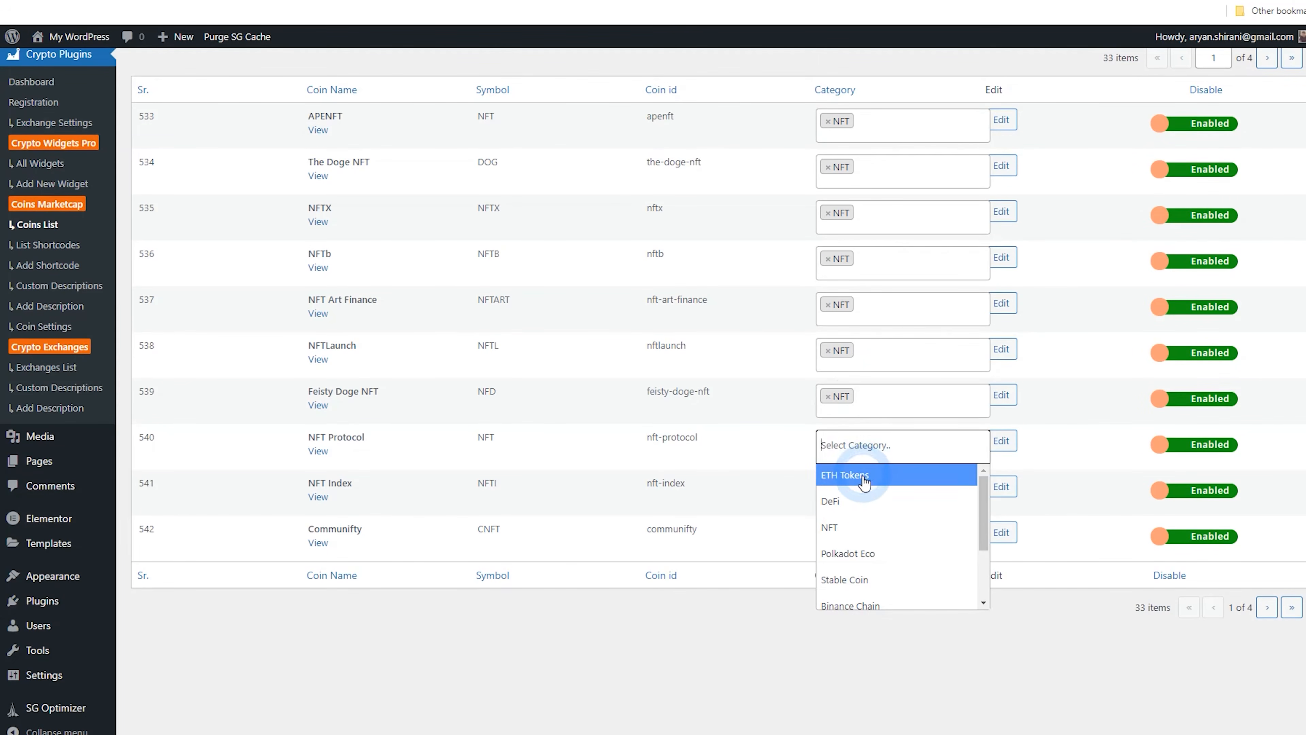
left_click(874, 526)
left_click(853, 498)
left_click(874, 569)
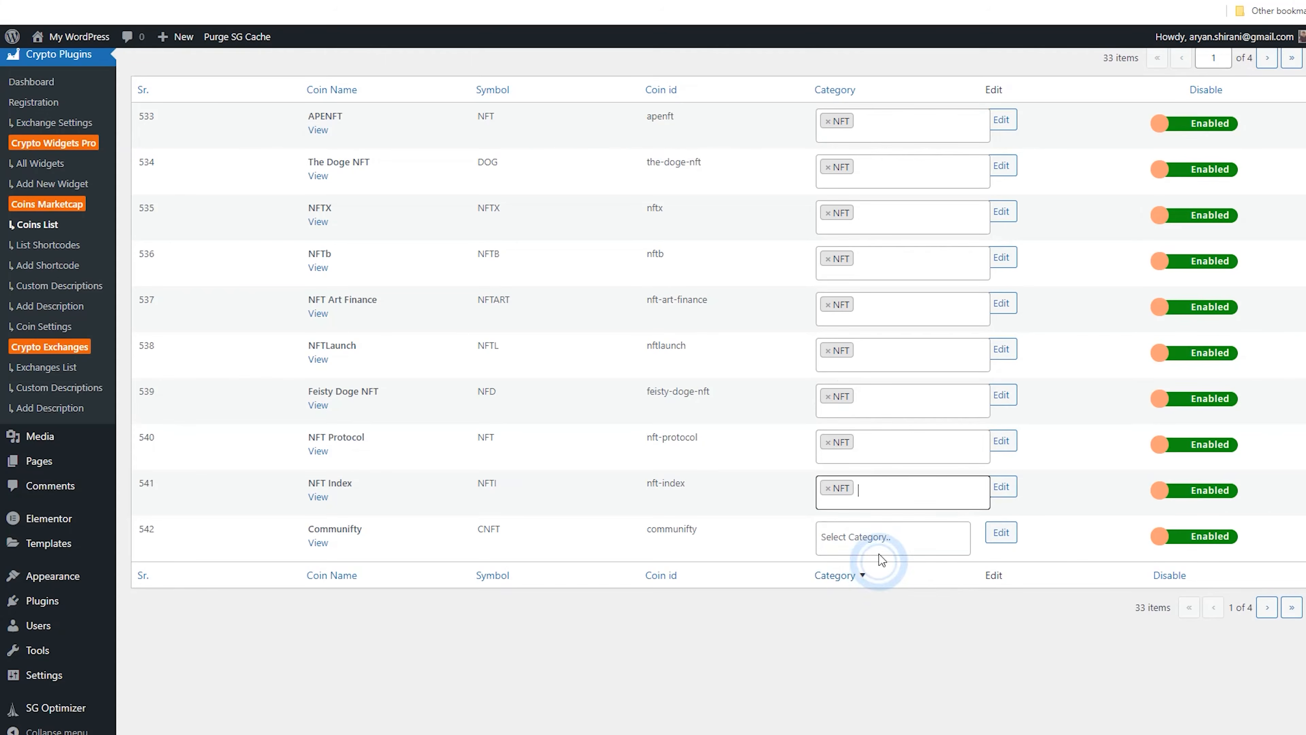
left_click(874, 537)
left_click(857, 612)
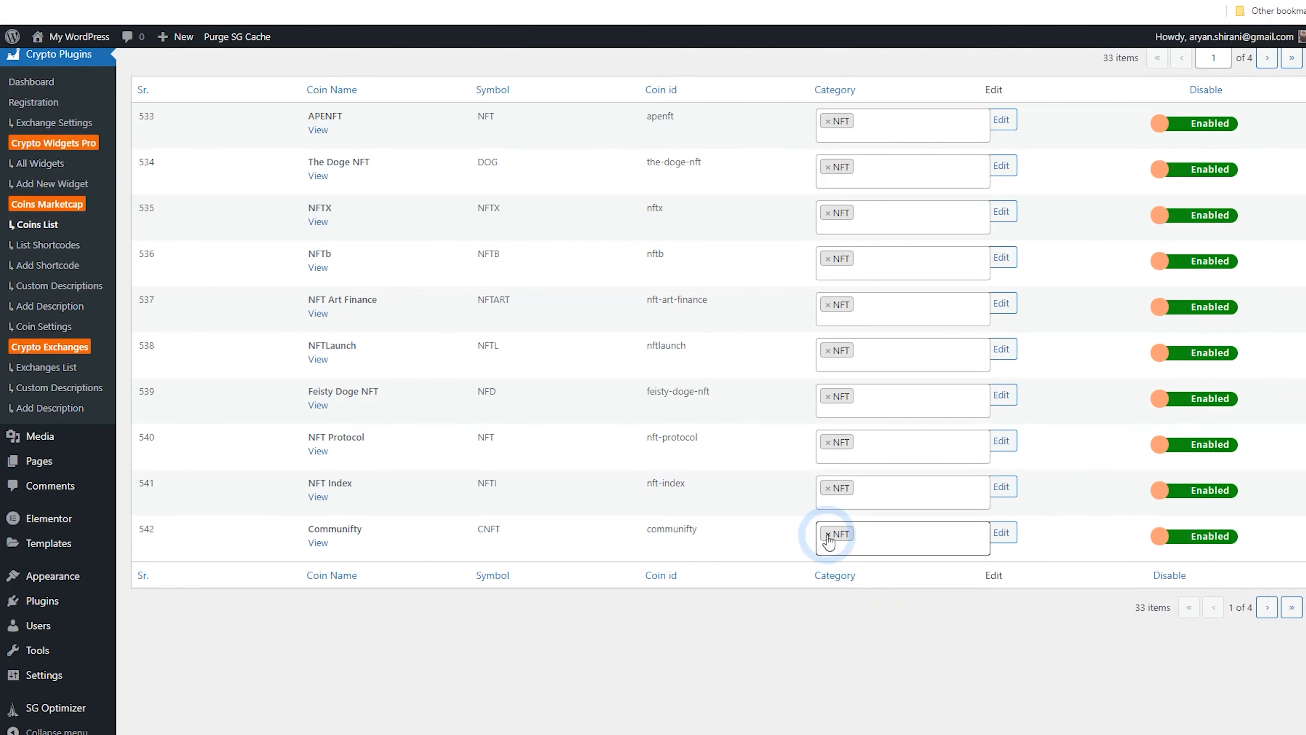
scroll(829, 541, "up", 2)
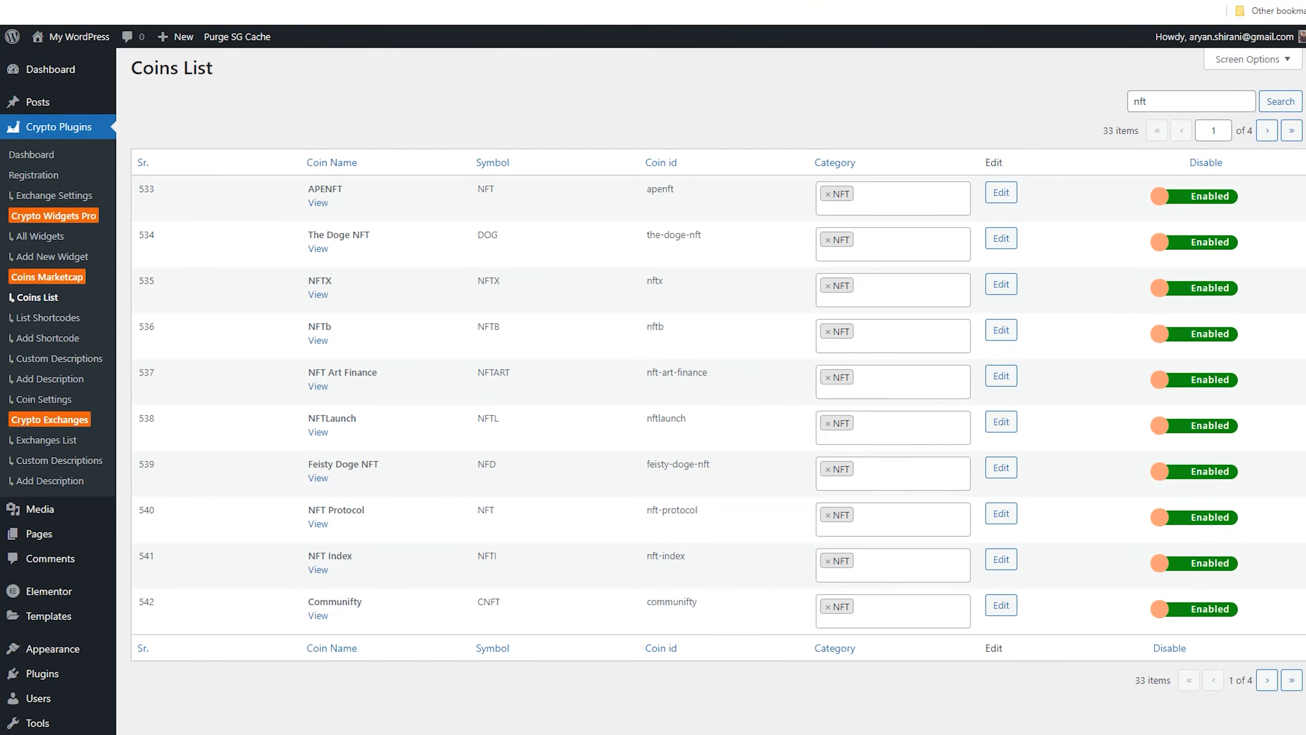
Reload the page preview and review the NFT coin table
key("ctrl+Tab")
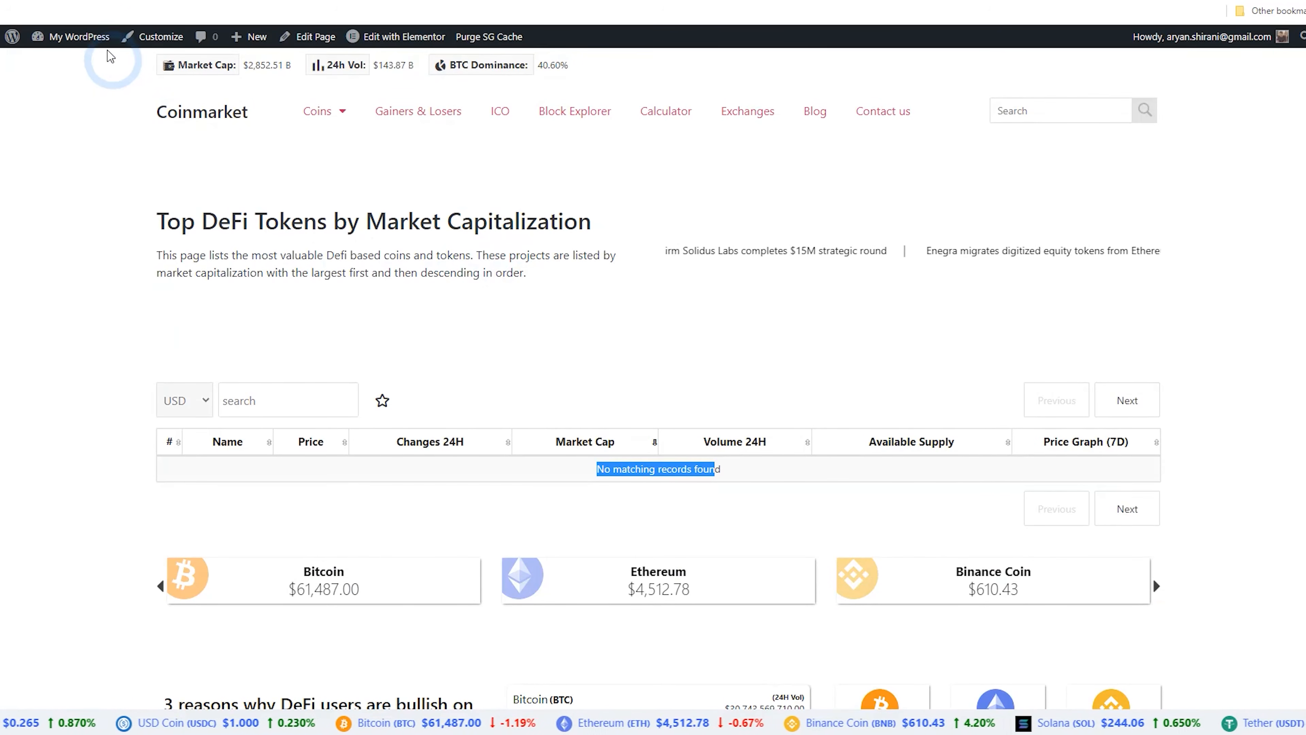
left_click(75, 1)
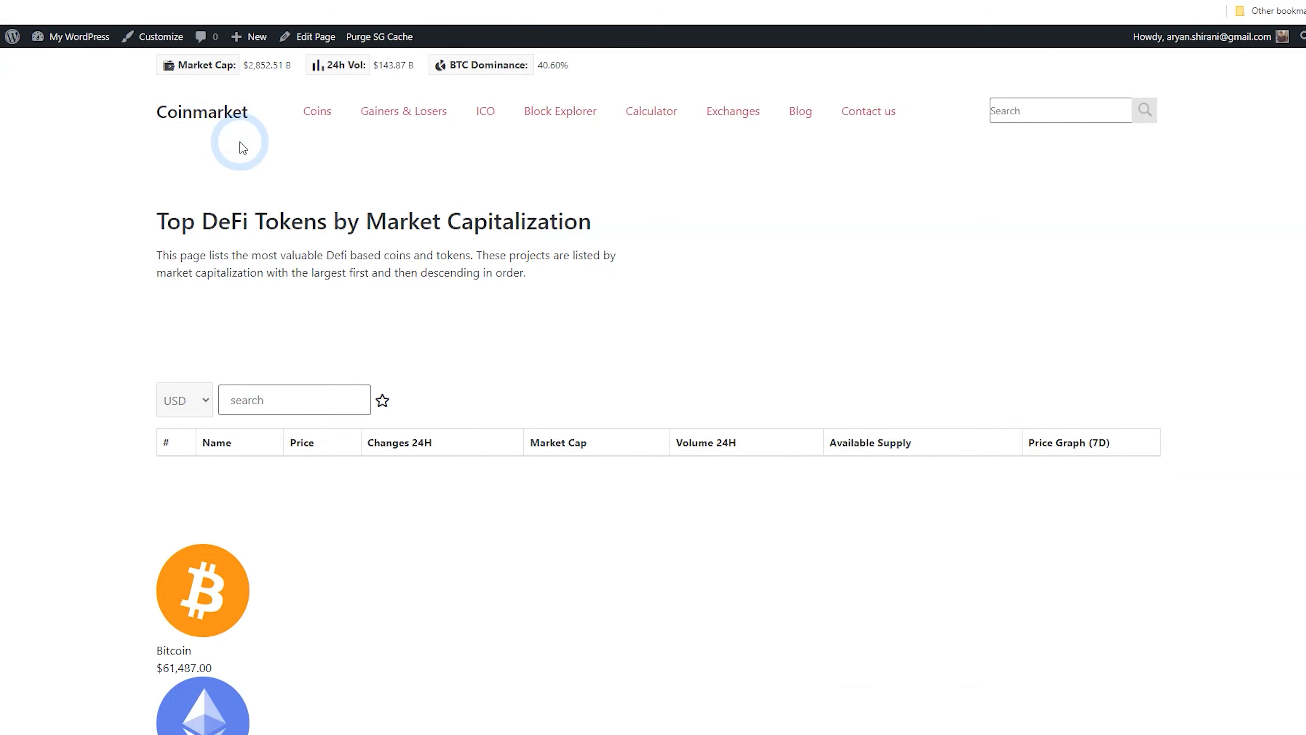
scroll(360, 216, "down", 5)
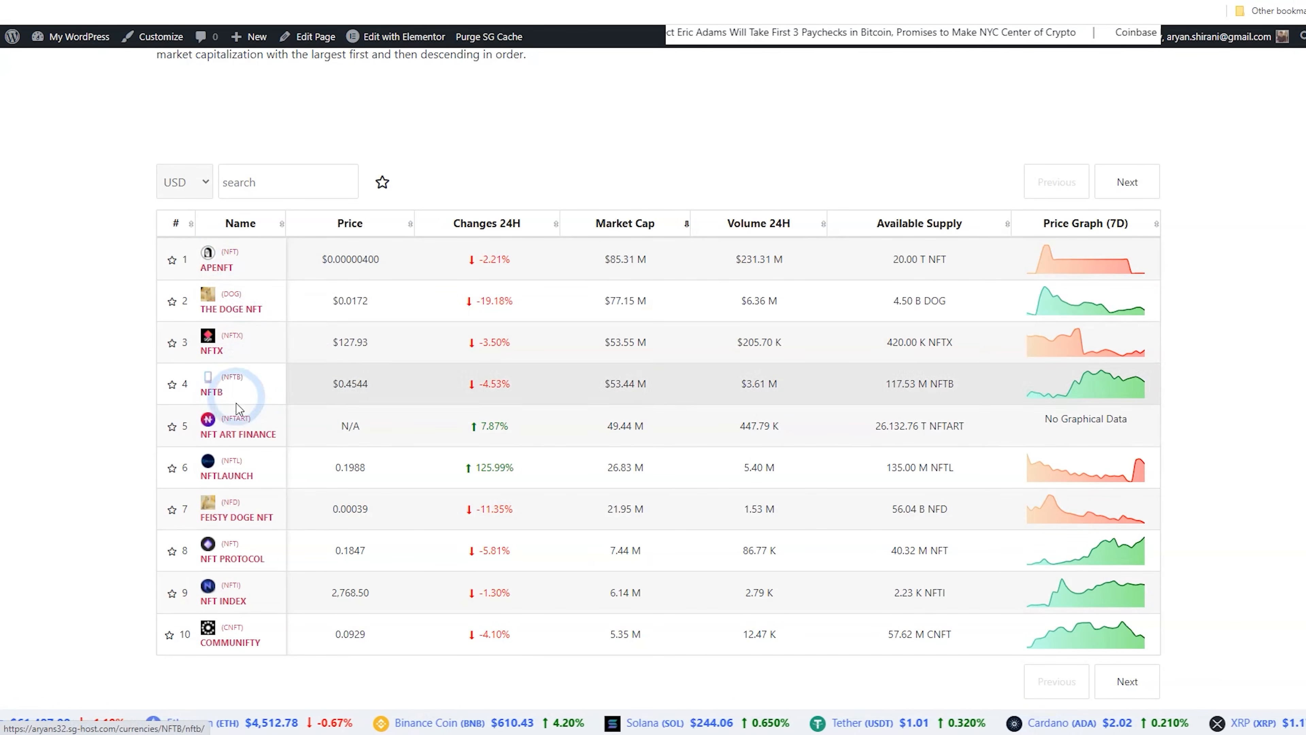
Test starring coins and the favourites filter in the NFT coin table
left_click(184, 260)
left_click(172, 301)
left_click(384, 181)
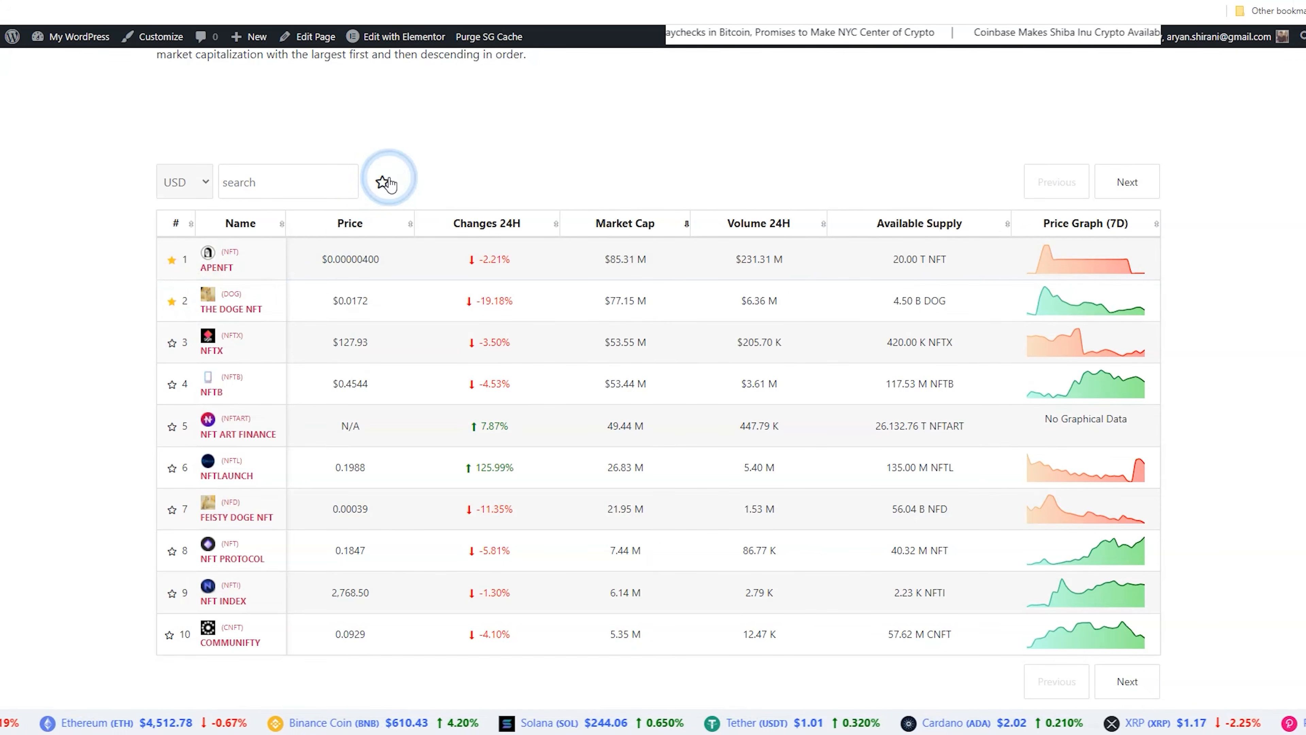
left_click(168, 258)
left_click(174, 300)
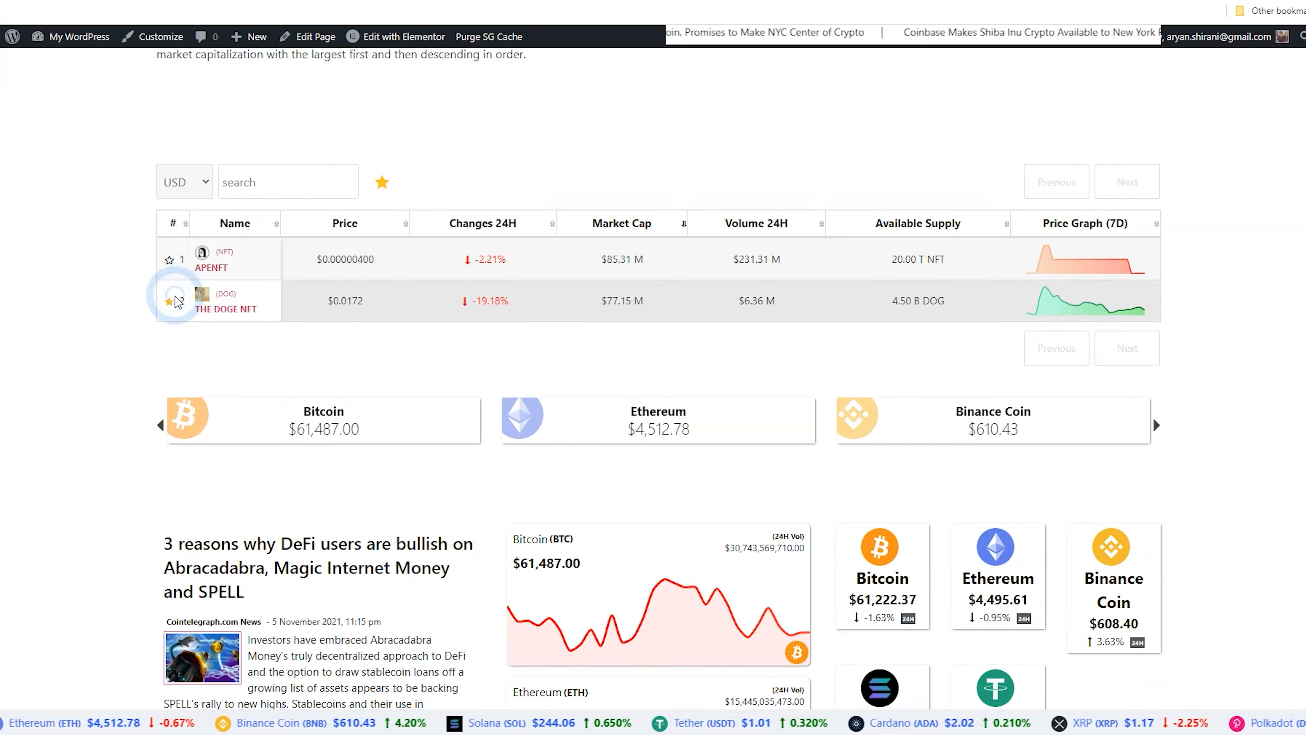
left_click(382, 182)
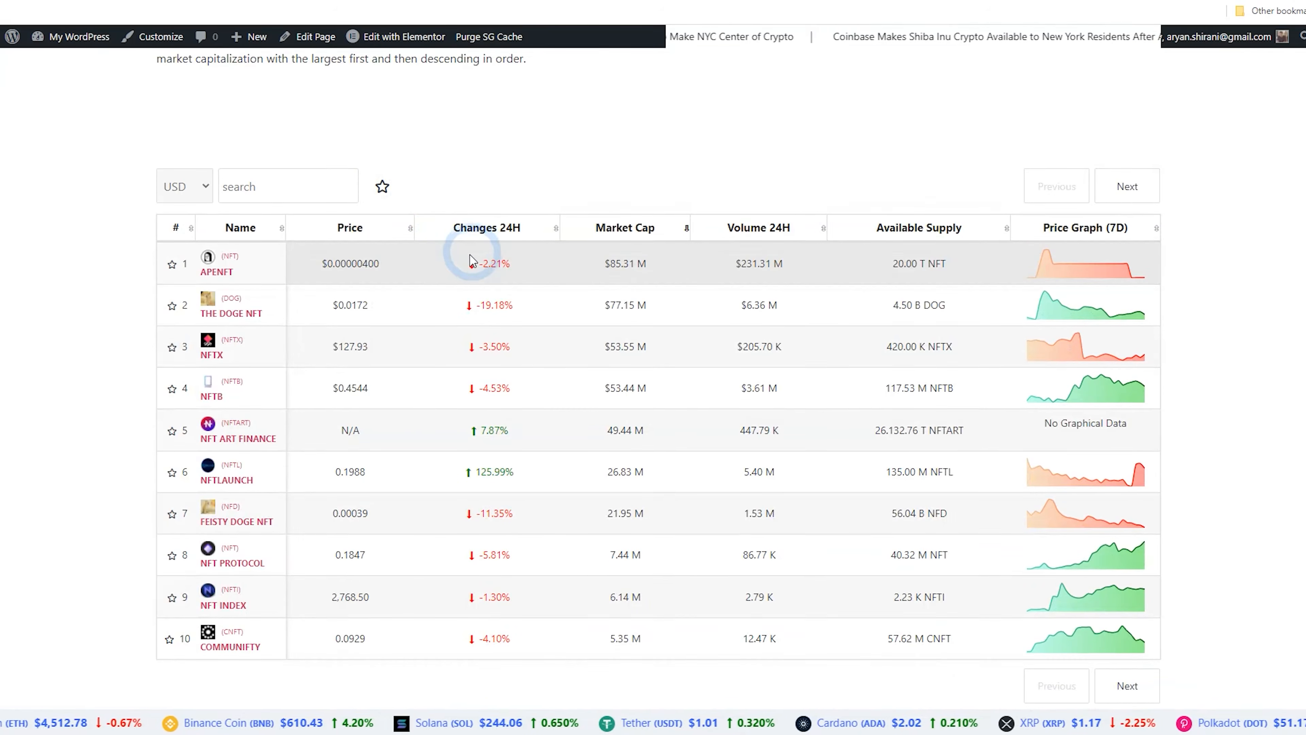
Set the NFT page heading to "NFT Protocols Listed By Market Capitalization"
scroll(473, 261, "up", 5)
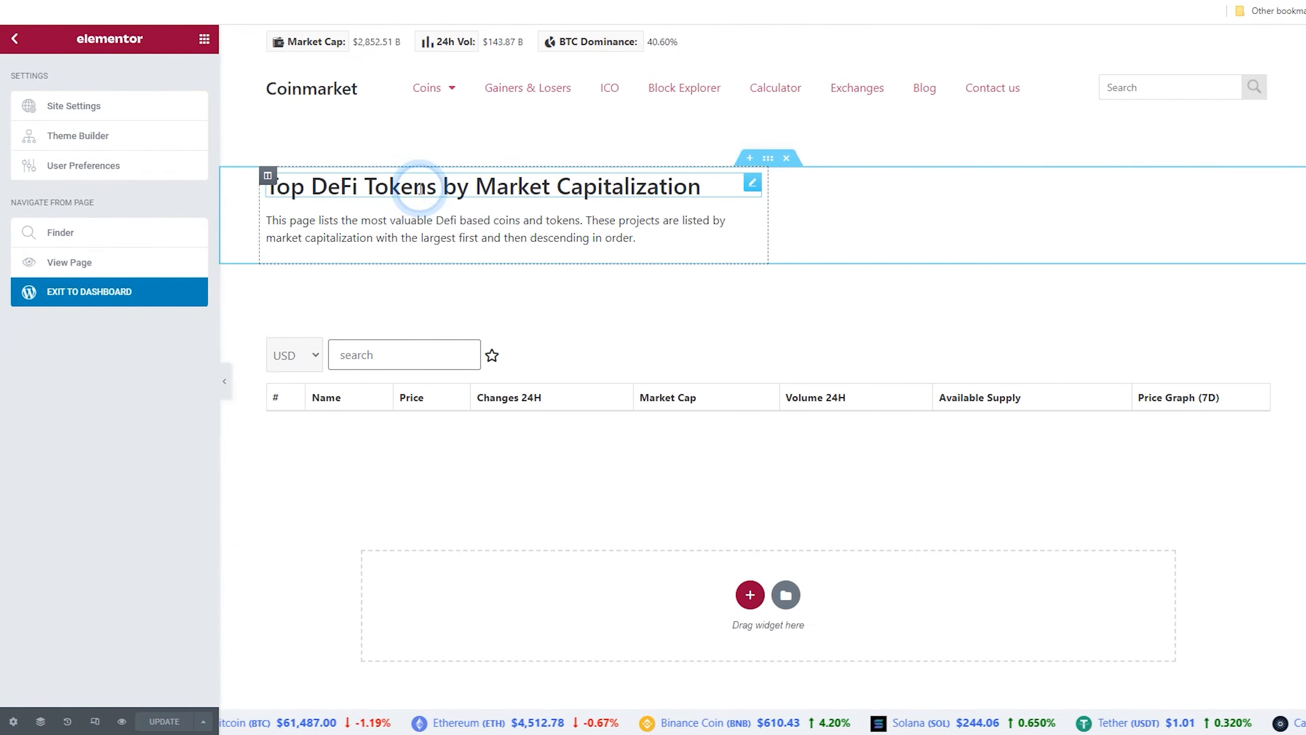
left_click(420, 188)
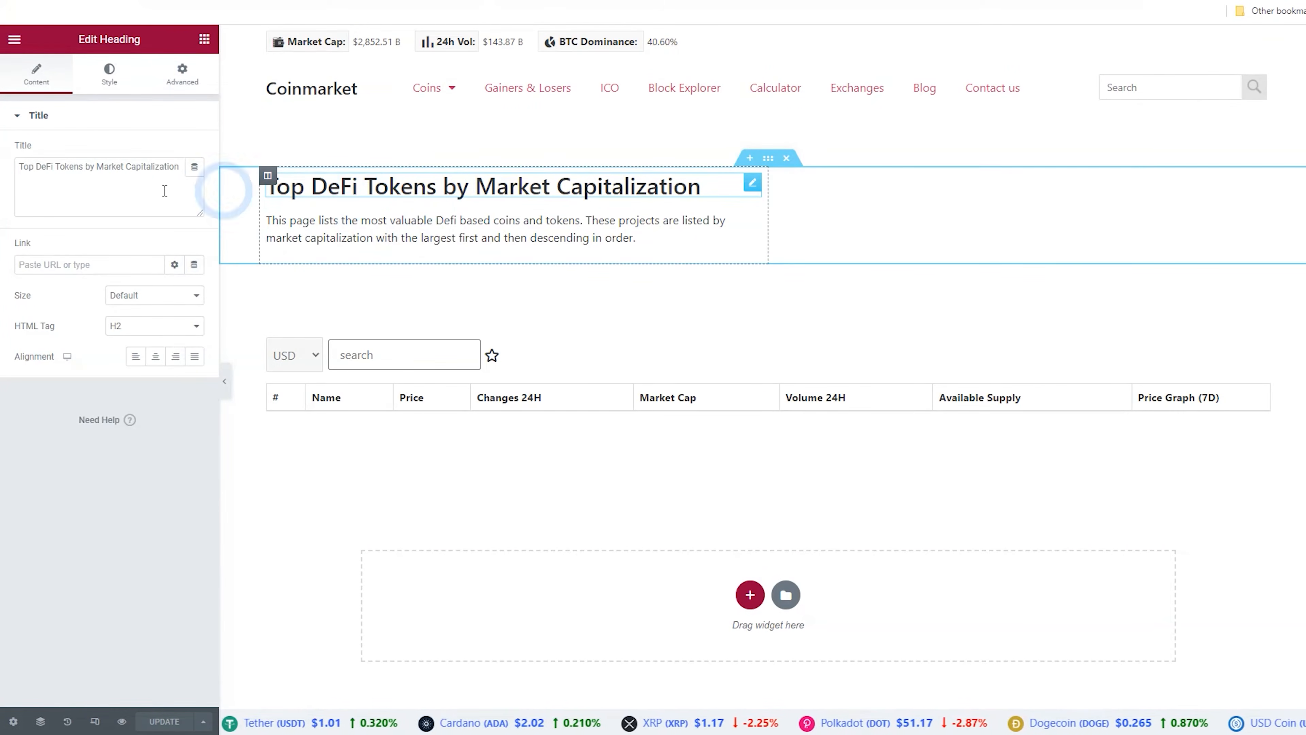
left_click(141, 174)
type("NFT Protocols Listed By Market Capitalization")
left_click(380, 237)
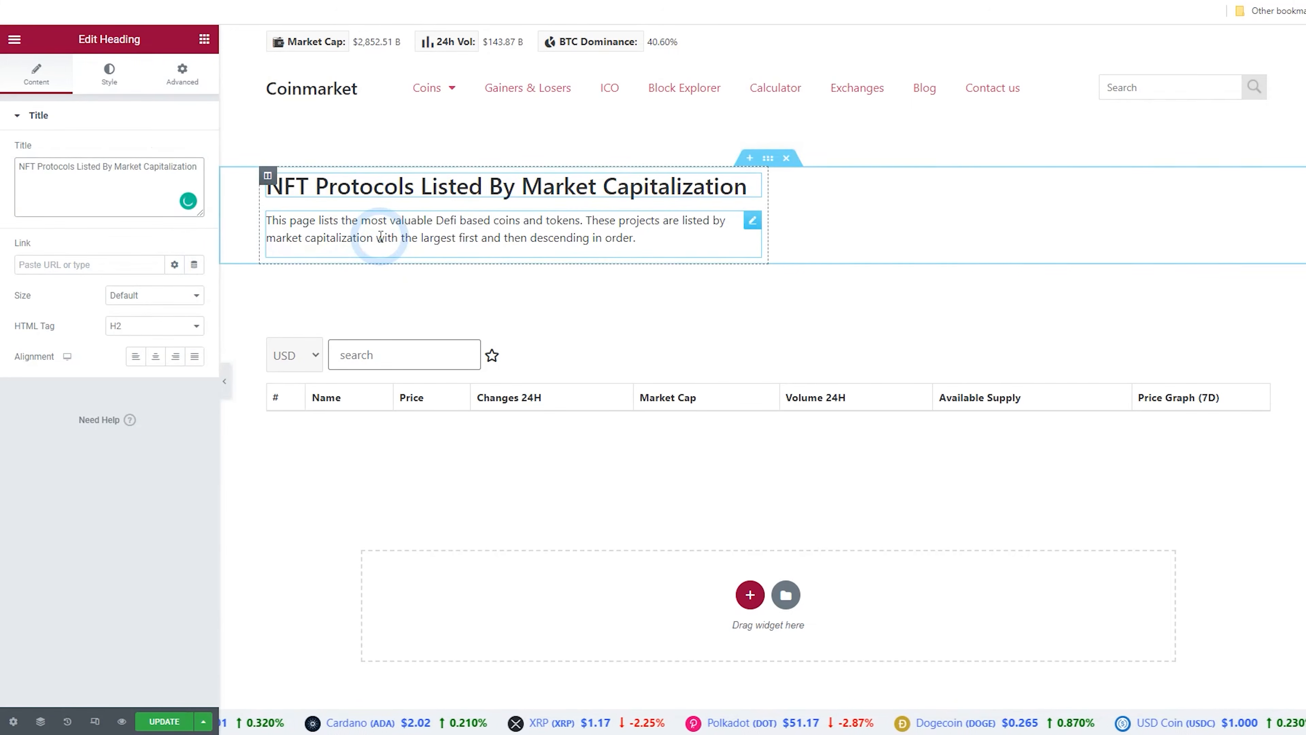
Replace the description with "This page lists the top NFT protocols and tokens. They are listed by market capitalization with the most valuable first and then in descending order."
left_click(117, 320)
key("ctrl+a")
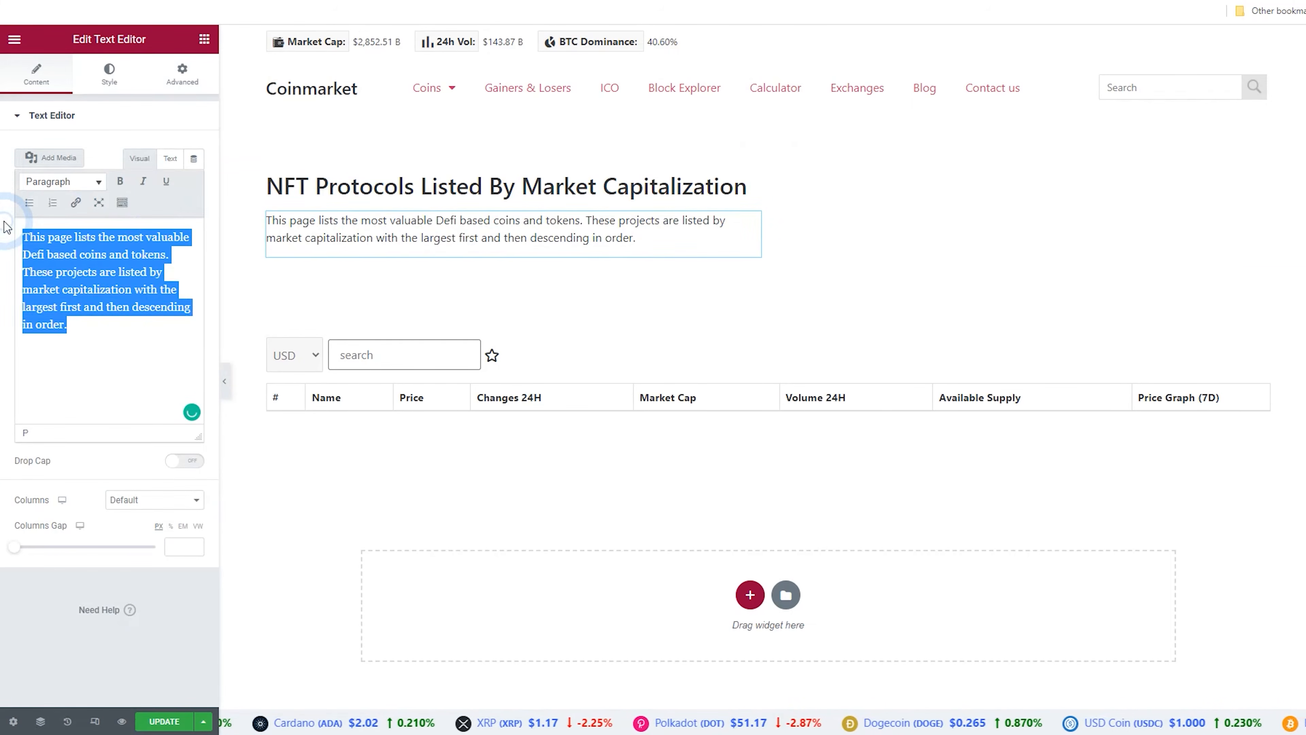
type("This page lists the top NFT protocols and tokens. They are listed by market capitalization with the most valuable first and then in descending order.")
left_click(124, 397)
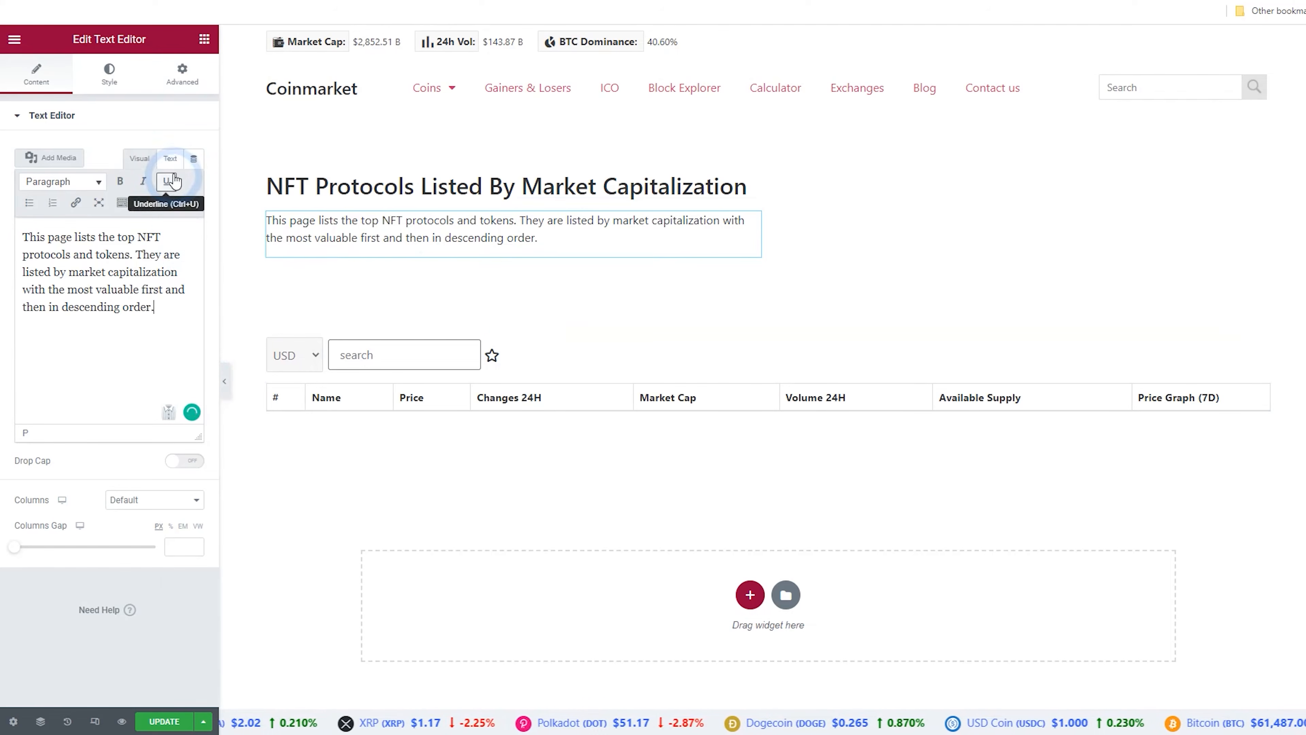
left_click(170, 159)
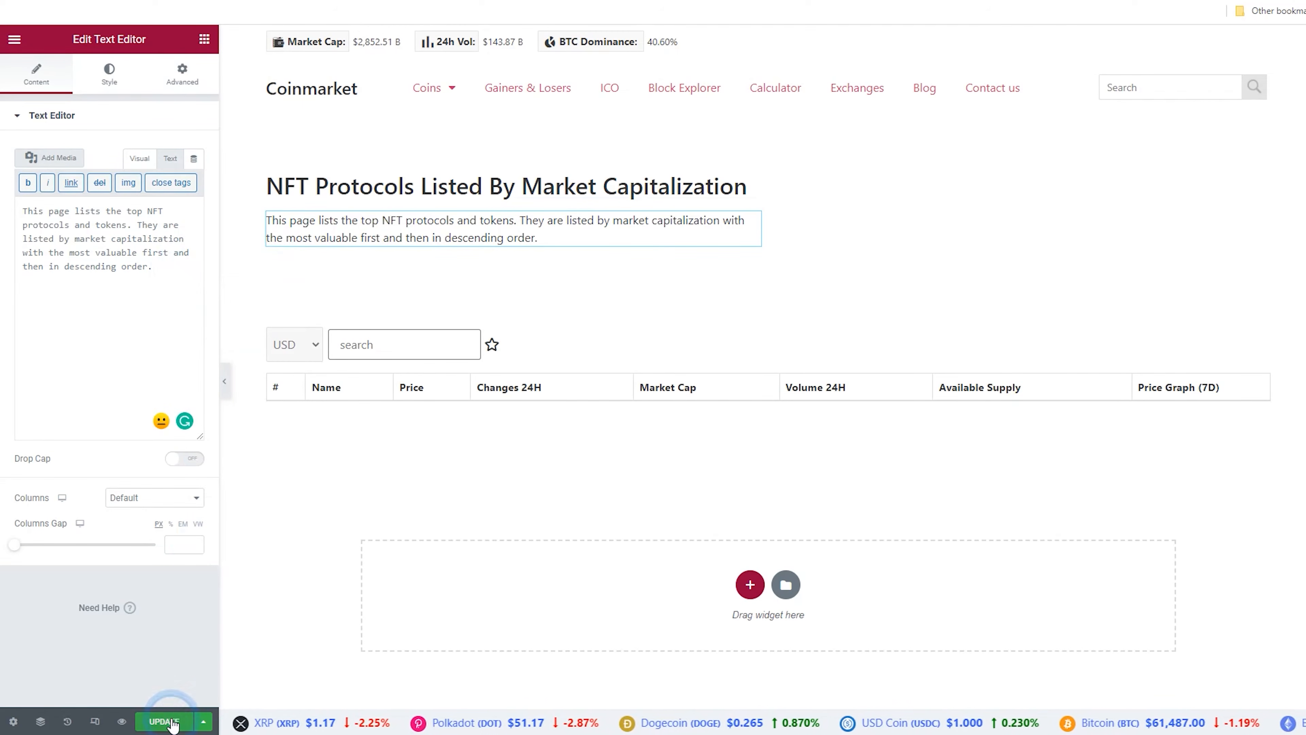
Update the page and open it live
left_click(58, 122)
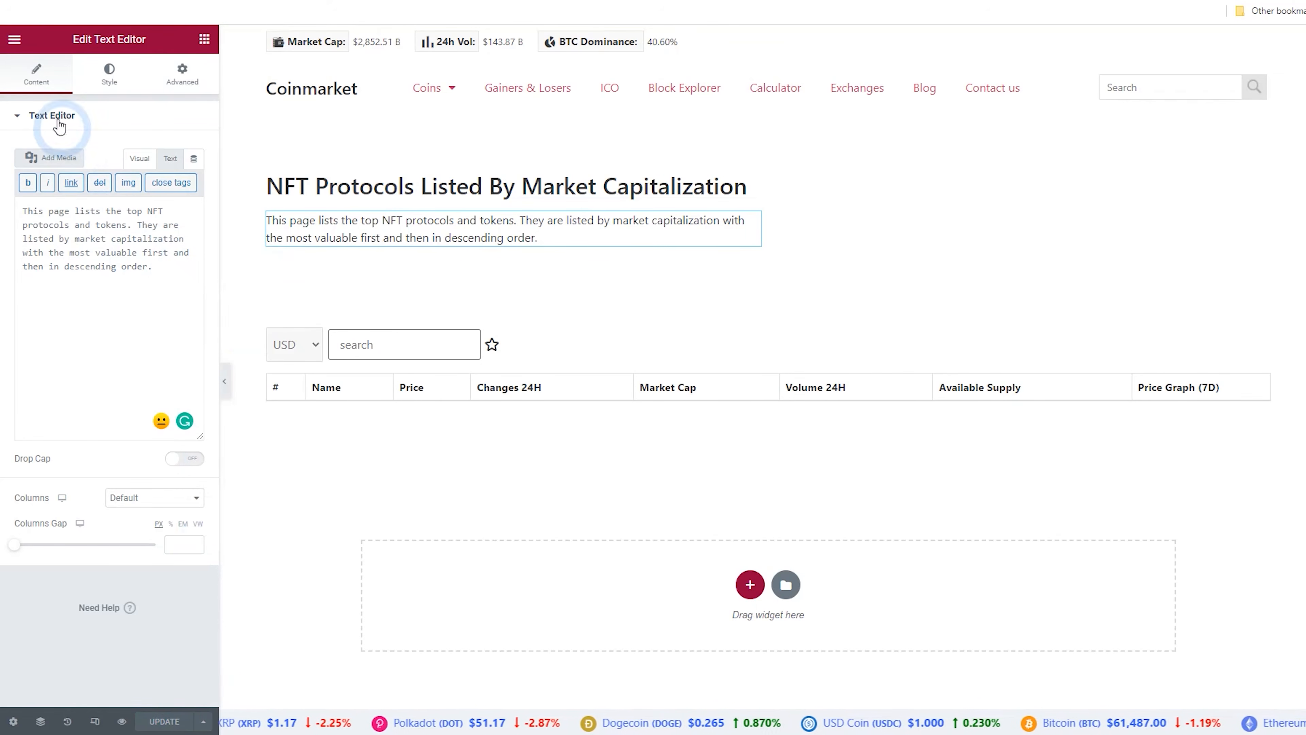
left_click(13, 41)
left_click(72, 263)
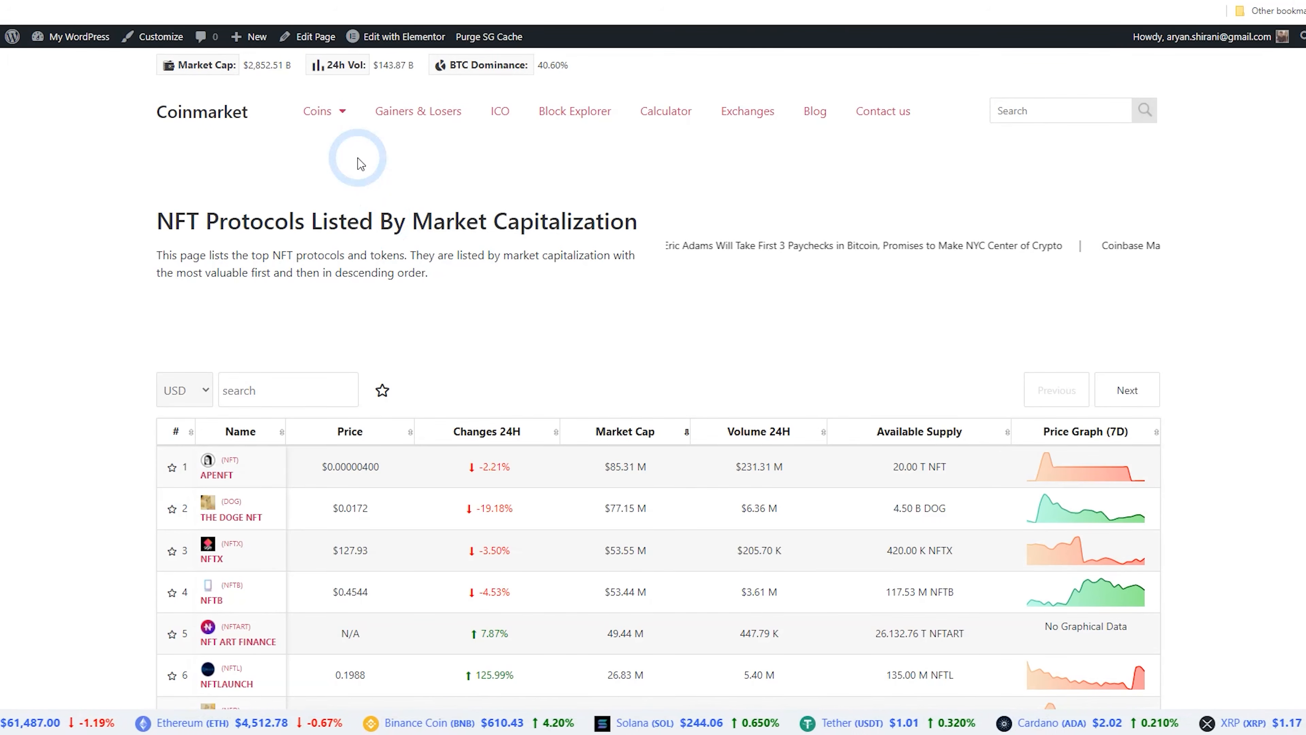
Open the BSC category page from the Coins menu
left_click(320, 120)
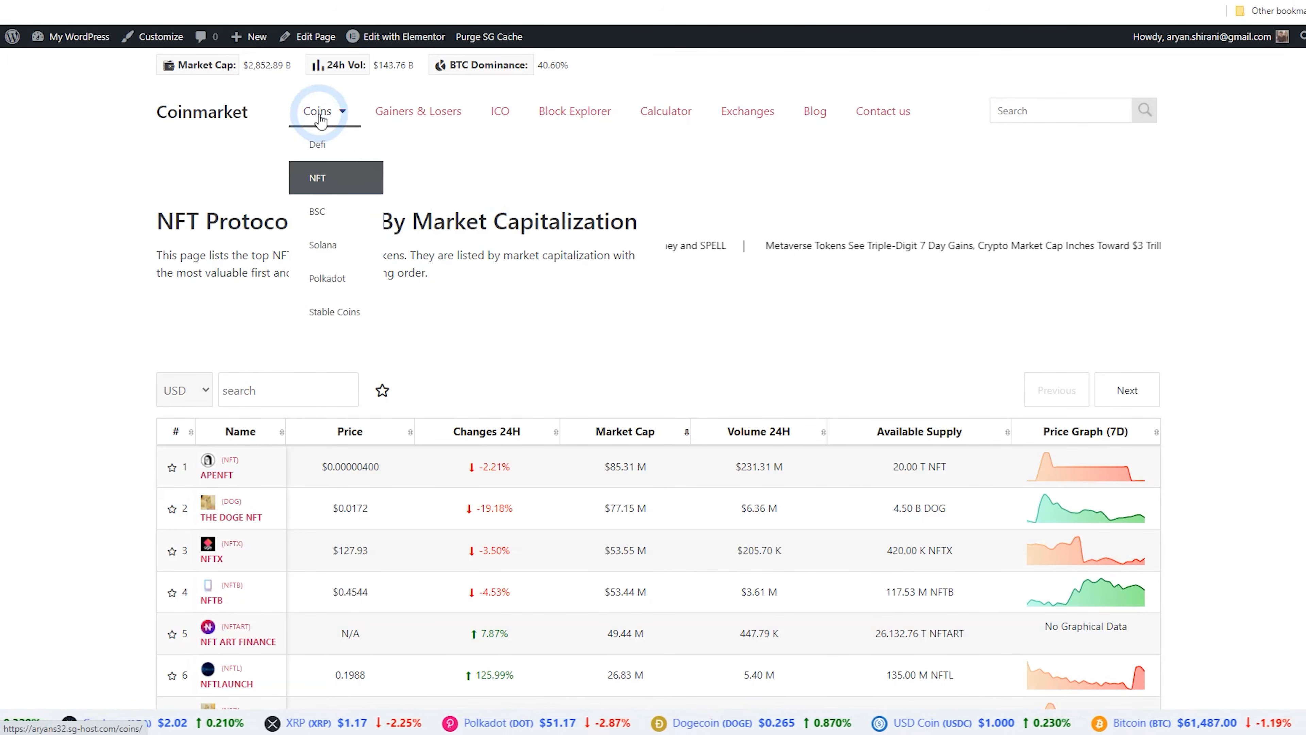
left_click(339, 207)
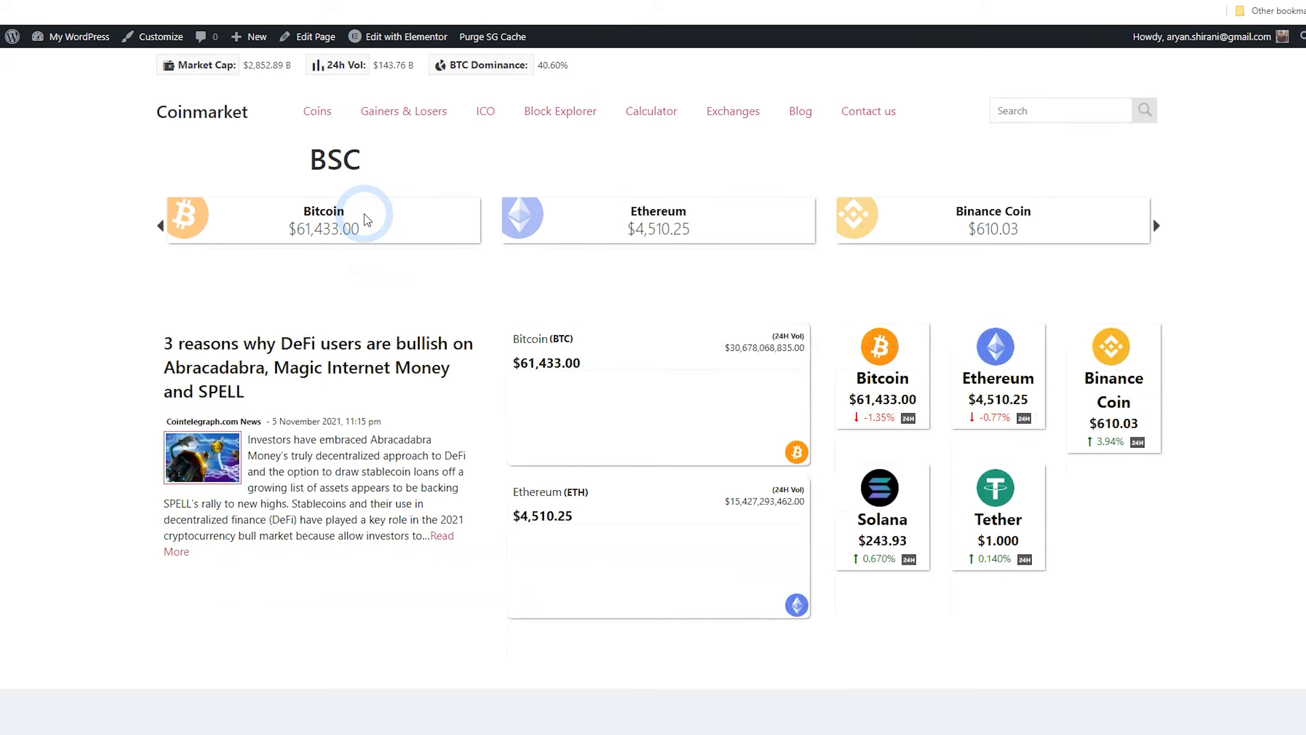
double_click(371, 161)
Open the NFT coin table shortcode settings in a new tab and update it
left_click(312, 40)
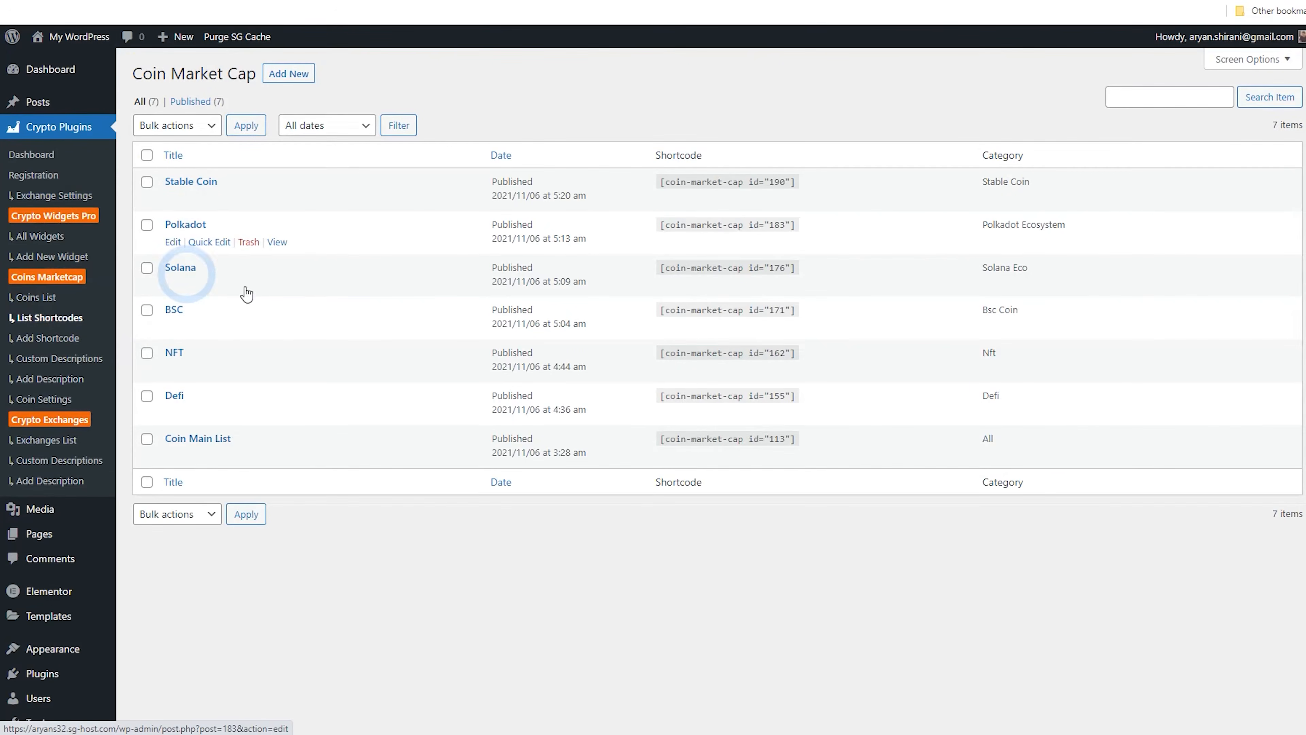
left_click(175, 414)
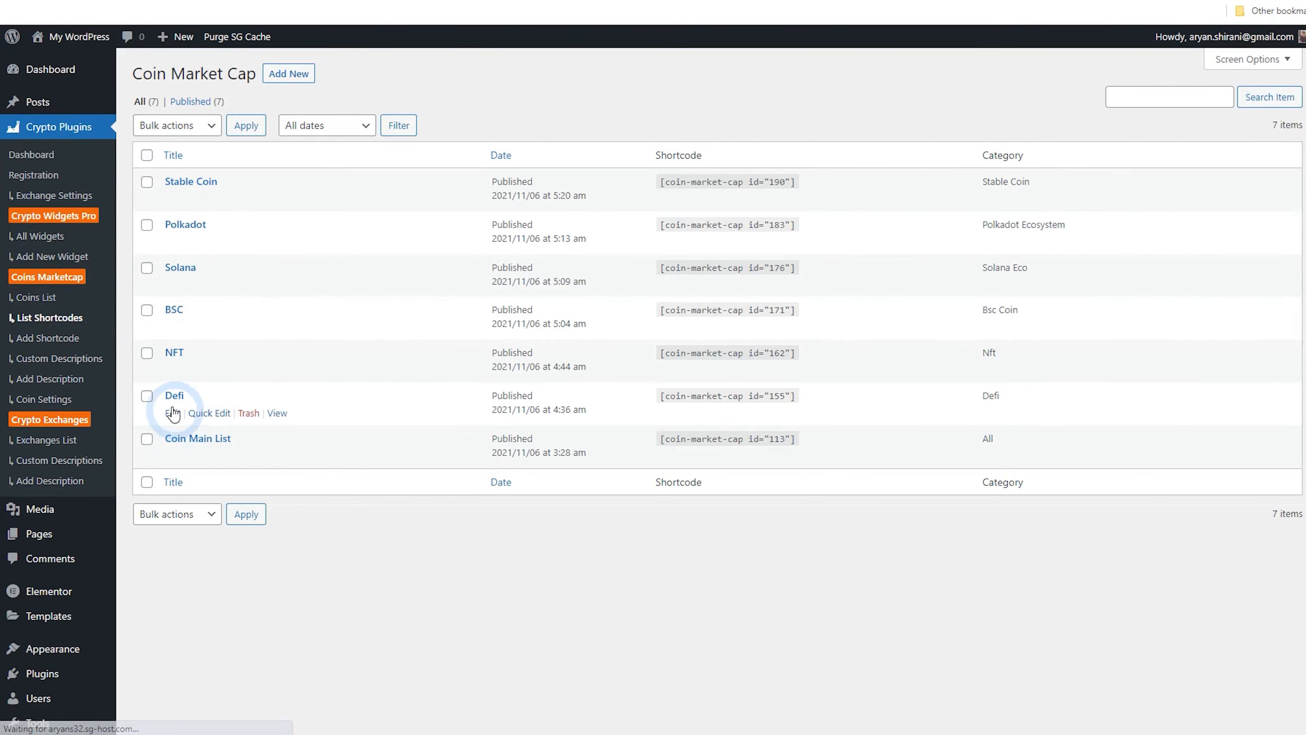
right_click(175, 360)
left_click(208, 150)
left_click(322, 96)
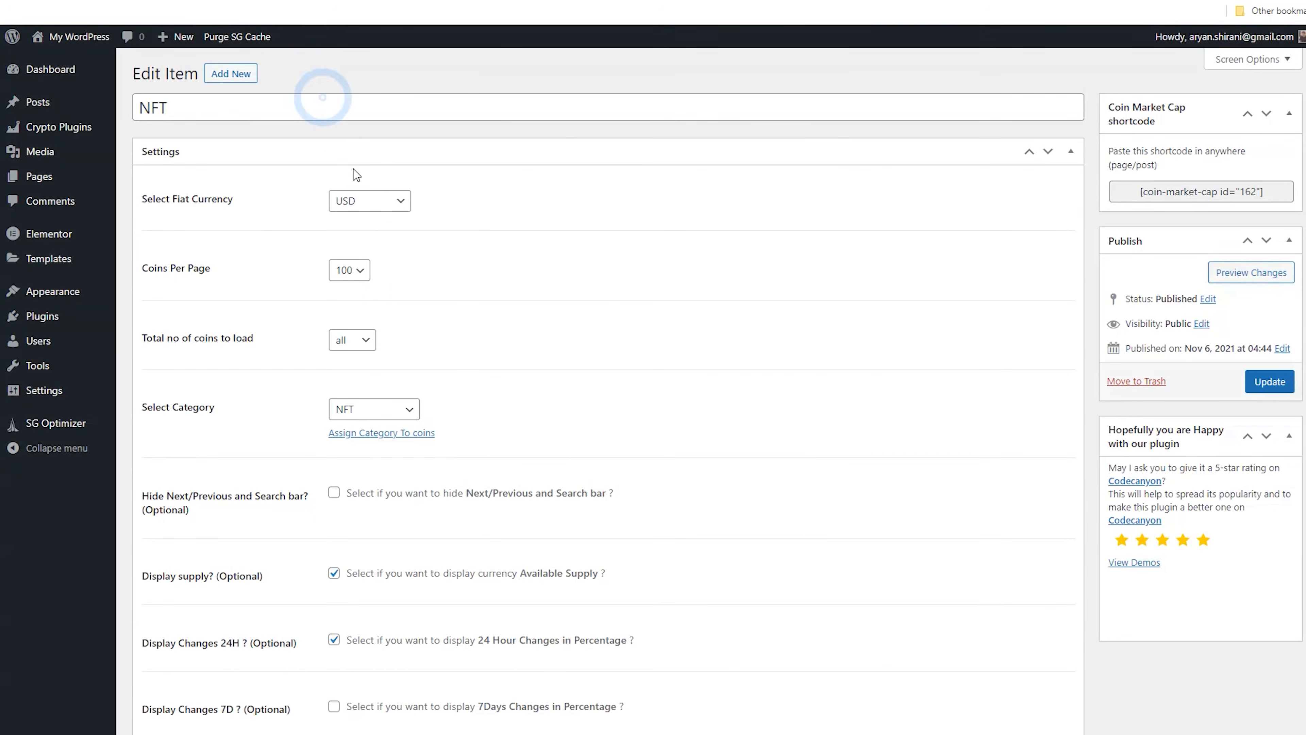
scroll(357, 175, "down", 10)
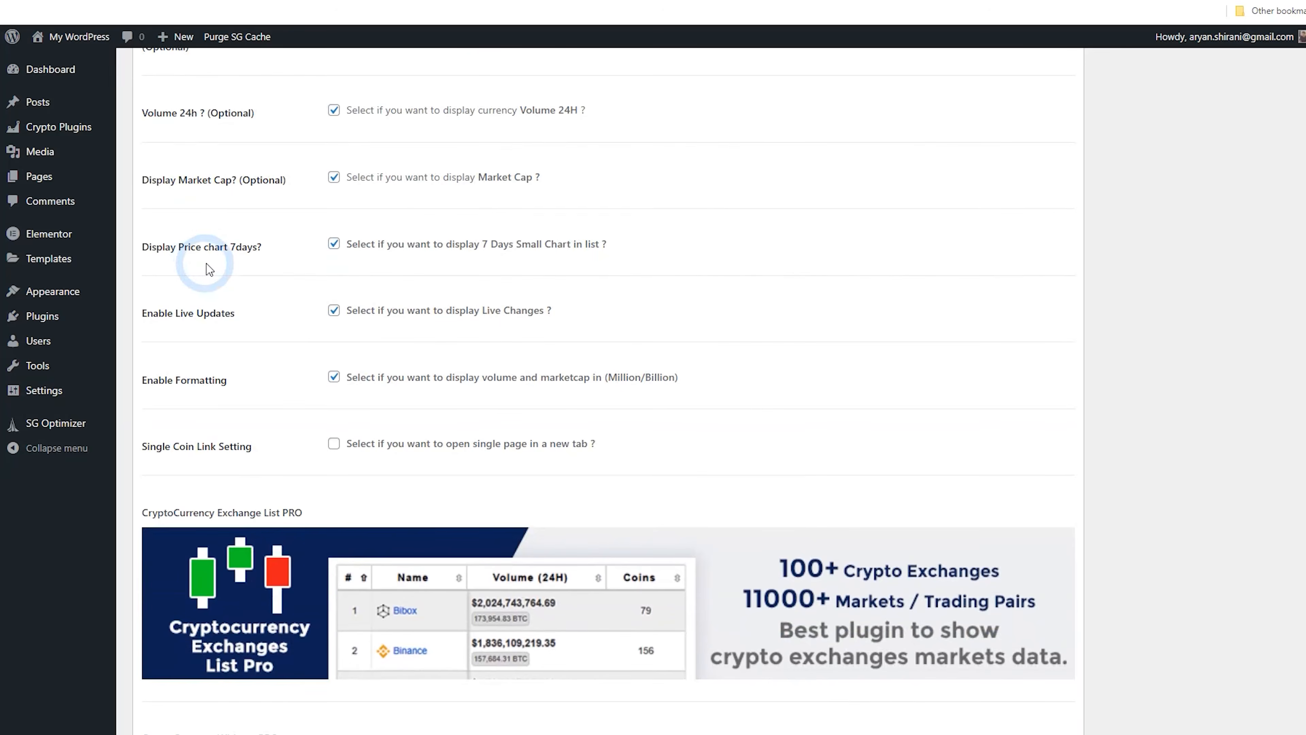
scroll(216, 273, "up", 3)
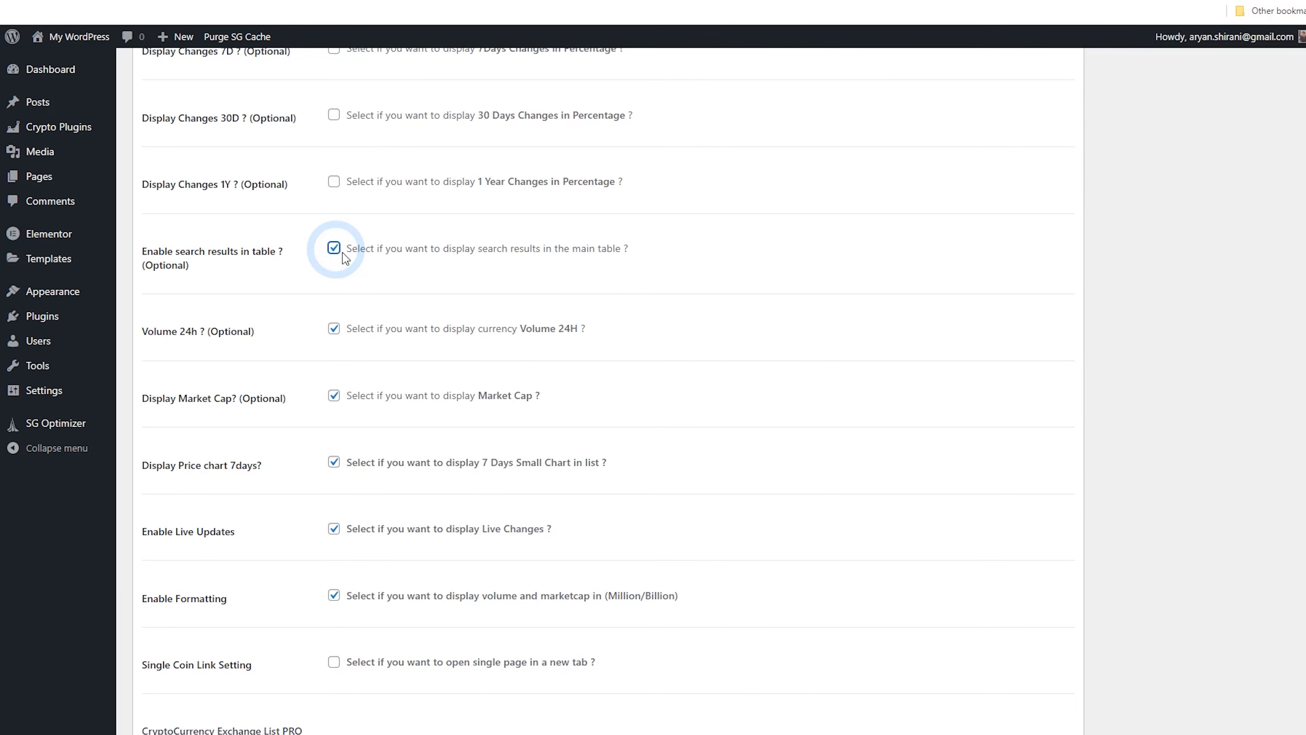
scroll(1136, 303, "up", 10)
left_click(1268, 308)
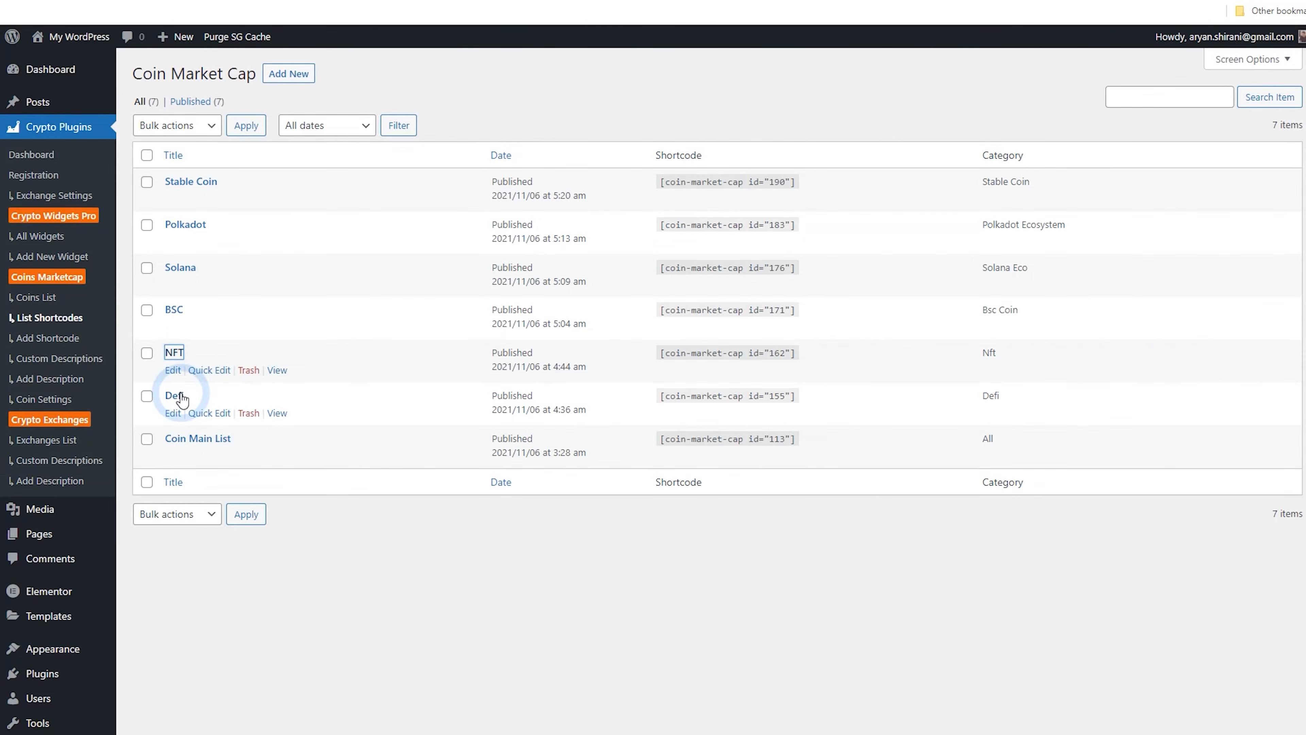
Open the Defi coin table shortcode settings in a new tab, update it and close the tab
right_click(177, 395)
left_click(207, 407)
left_click(391, 1)
scroll(417, 211, "down", 1)
scroll(417, 211, "down", 10)
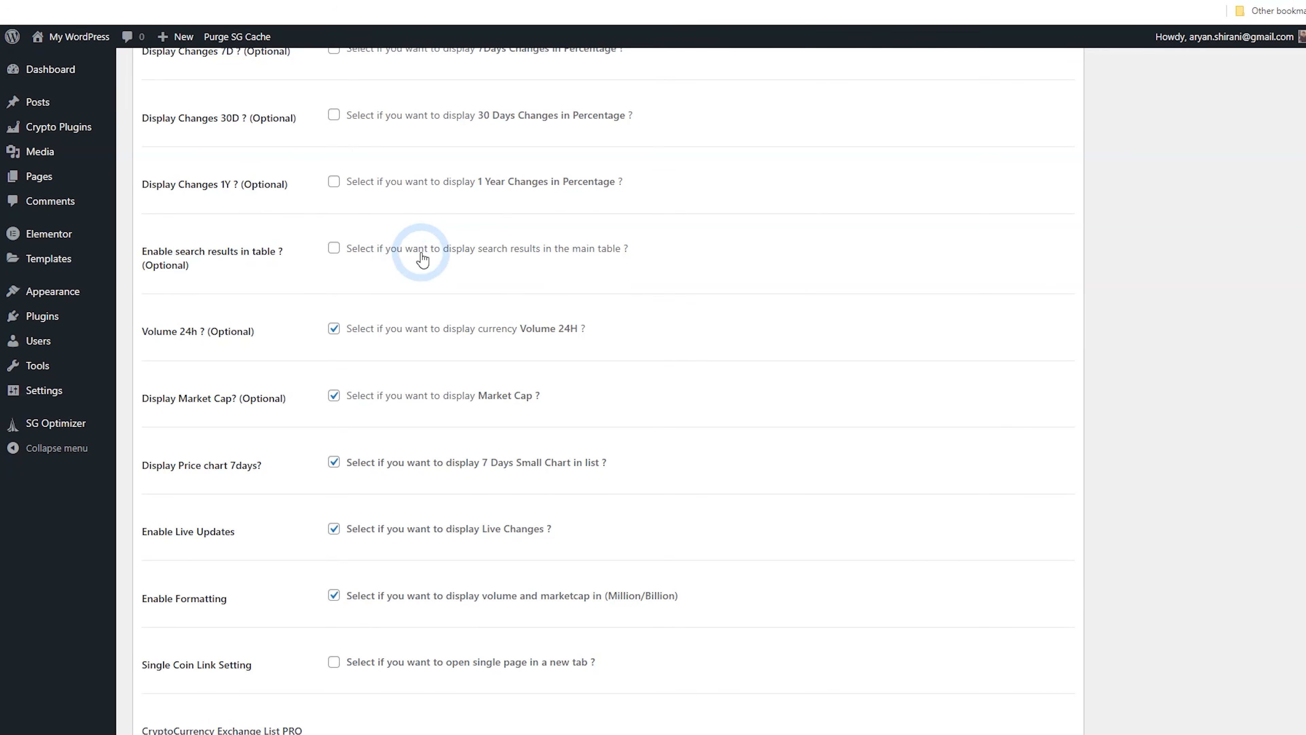
scroll(1183, 391, "up", 10)
left_click(1270, 308)
key("ctrl+w")
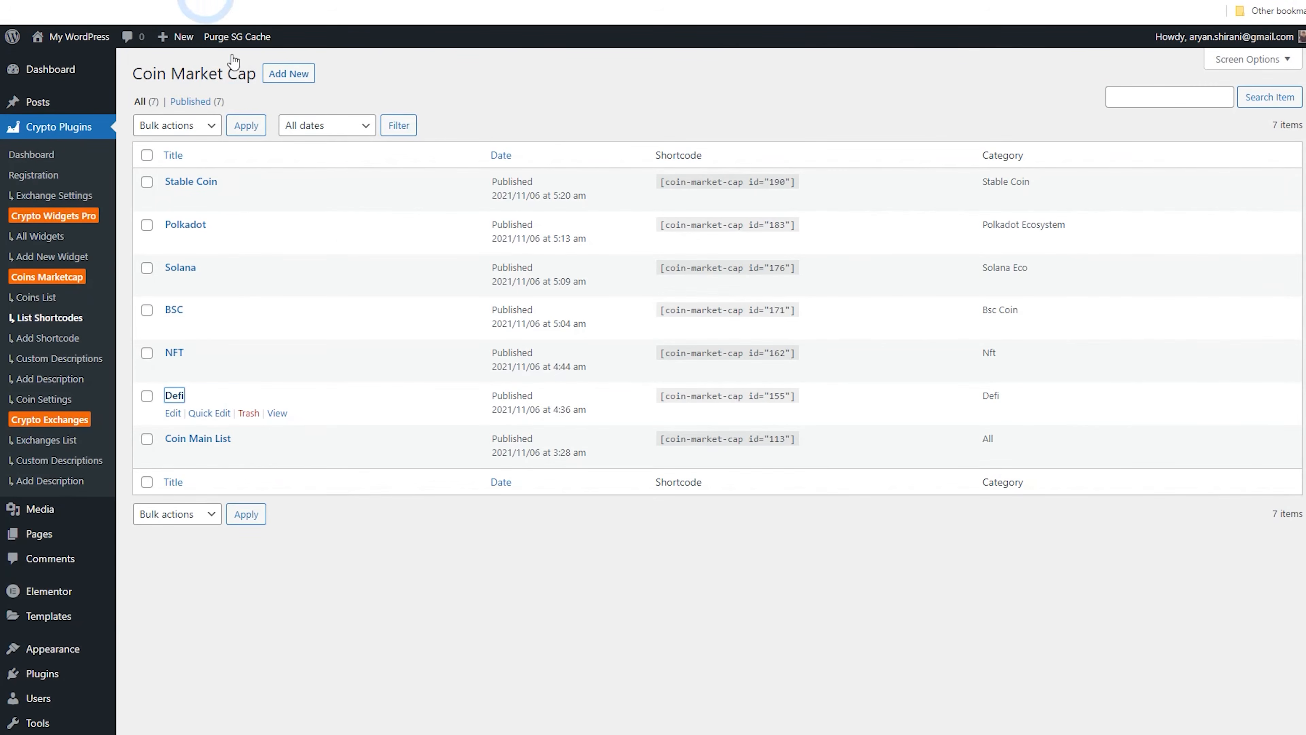
Open the BSC coin table shortcode settings in a new tab and return to the site
right_click(195, 310)
left_click(199, 326)
key("ctrl+Tab")
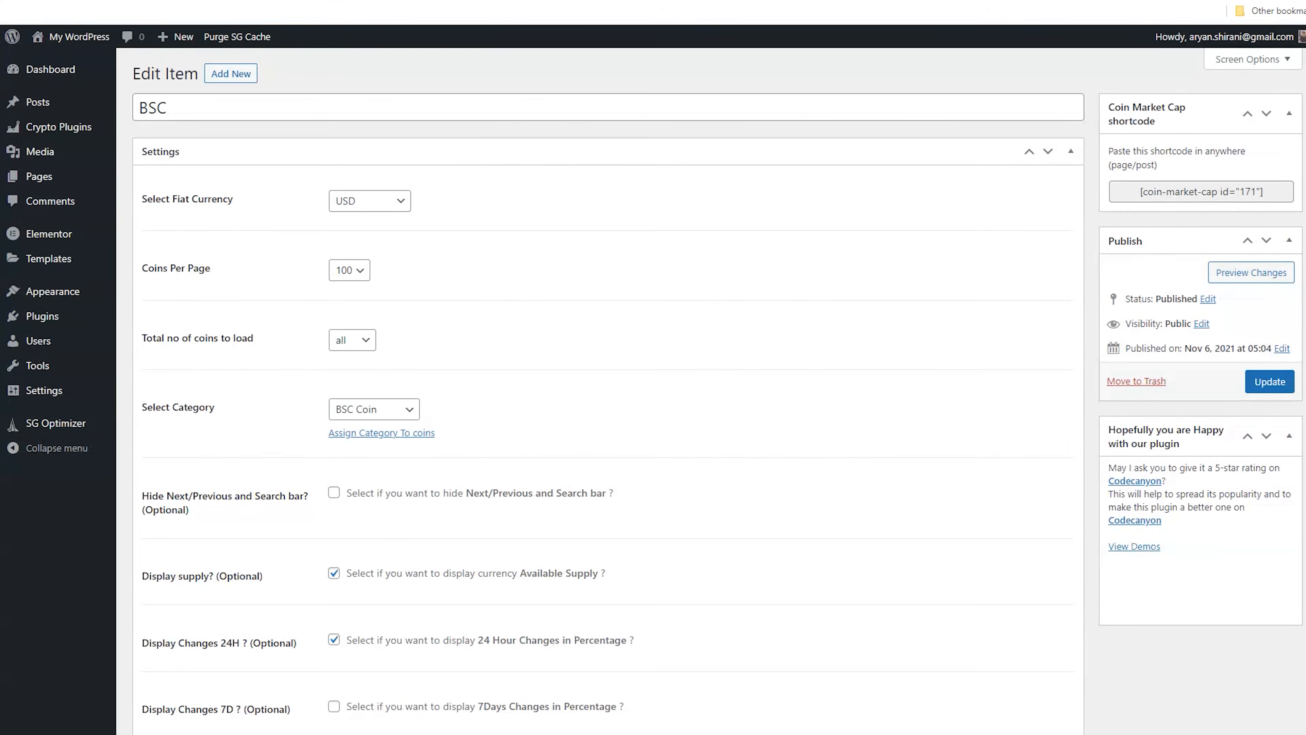
left_click(288, 1)
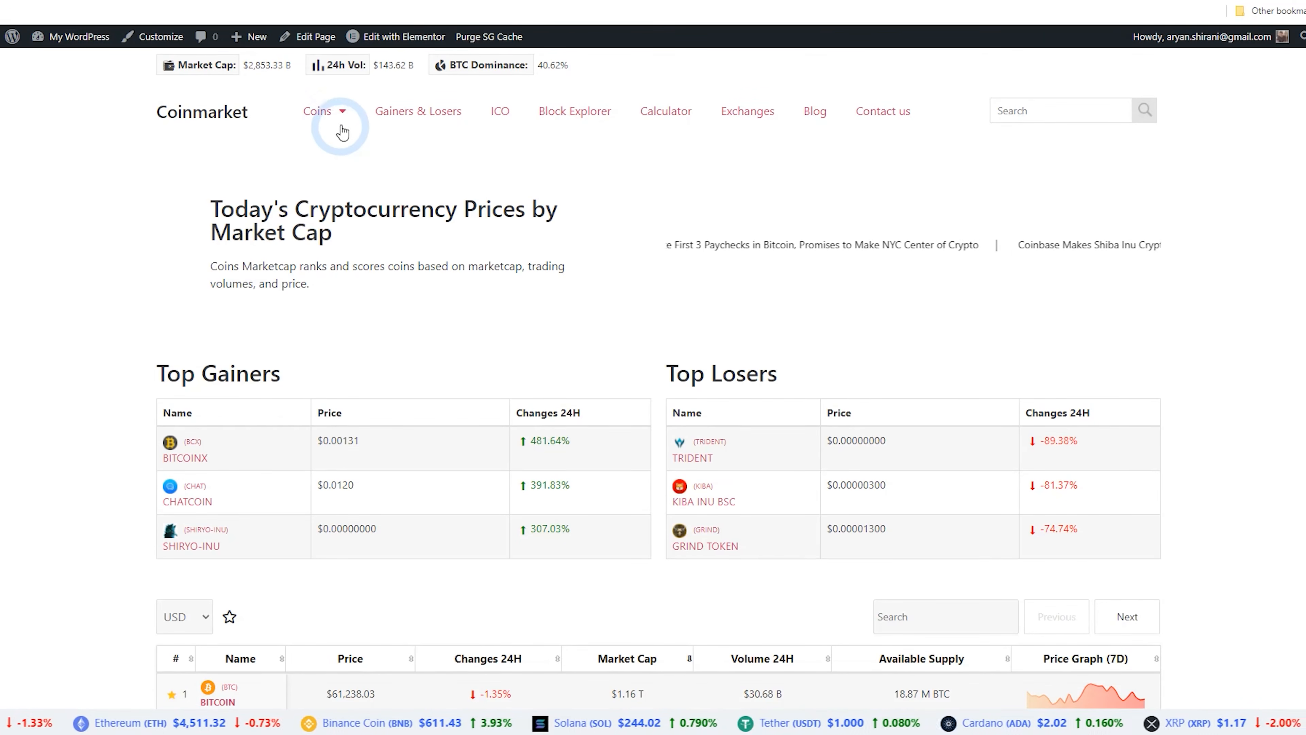
Open the Gainers & Losers page from the site menu
mouse_move(344, 132)
left_click(353, 187)
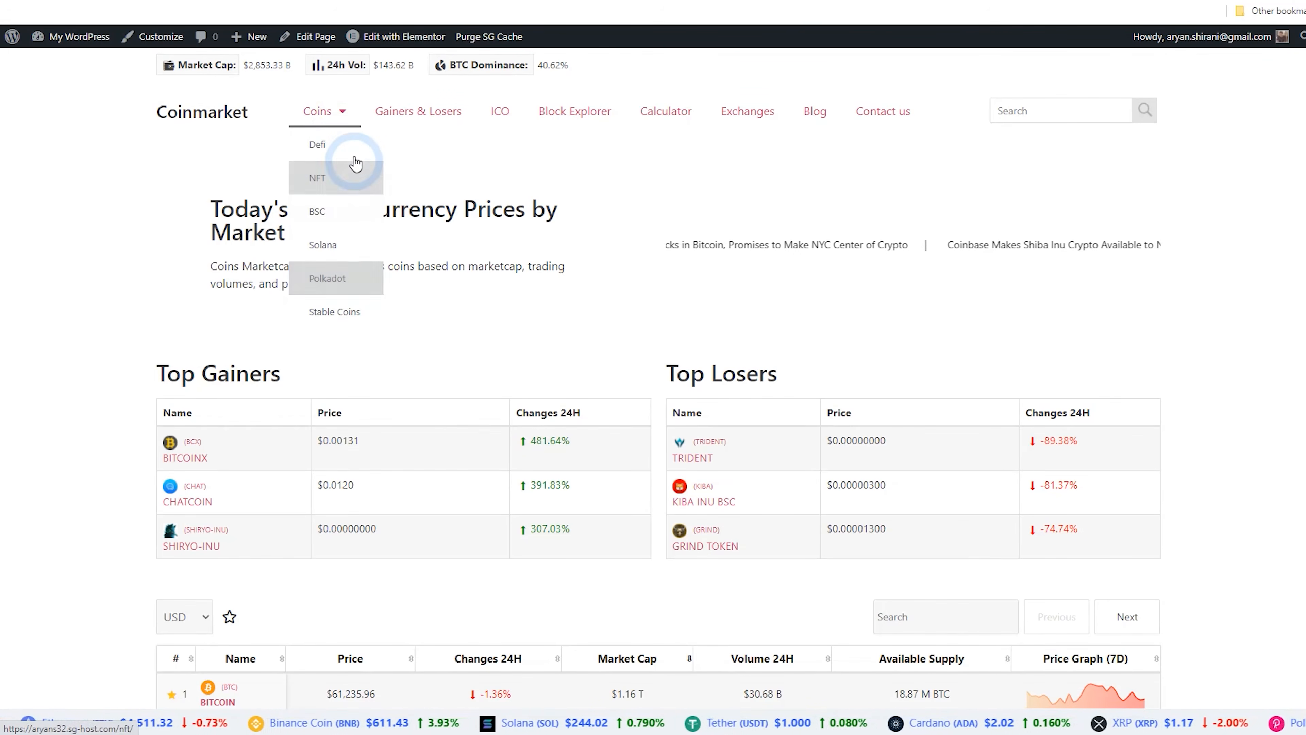
left_click(421, 117)
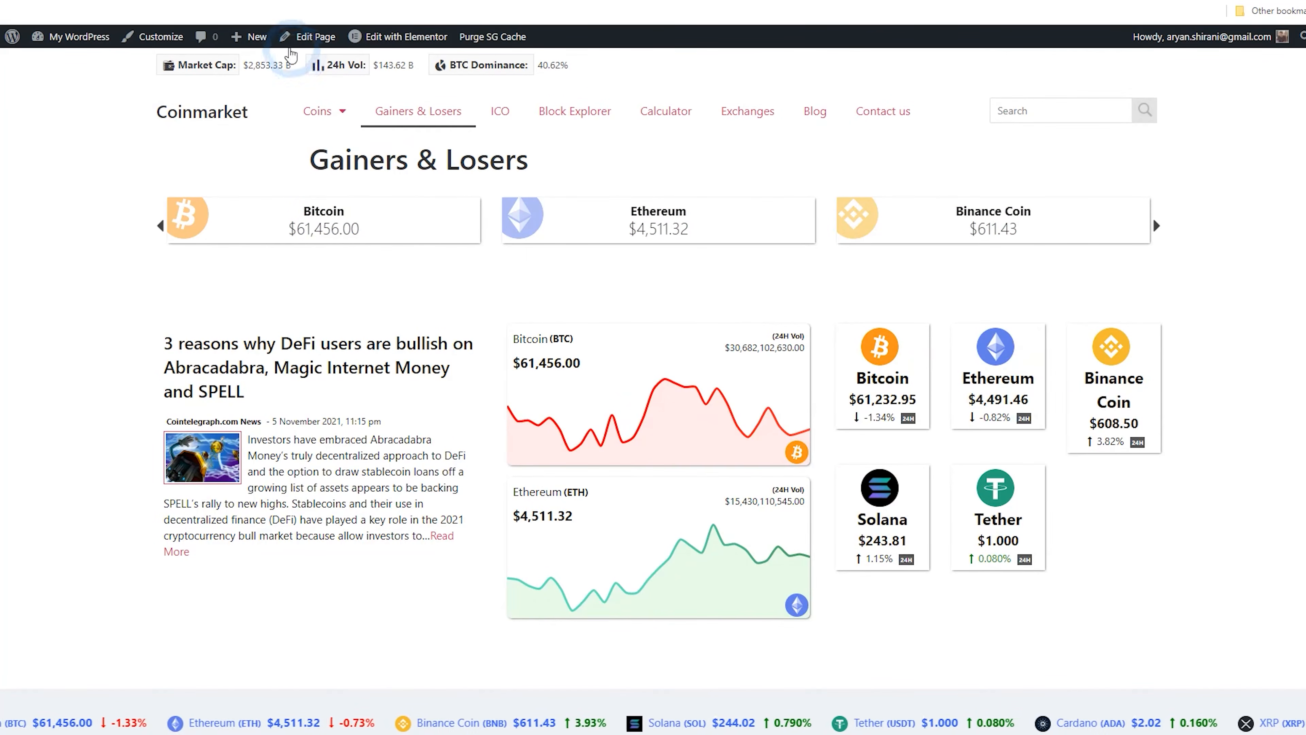
Edit the Gainers & Losers page in Elementor and turn on Hide Title in page settings
left_click(315, 37)
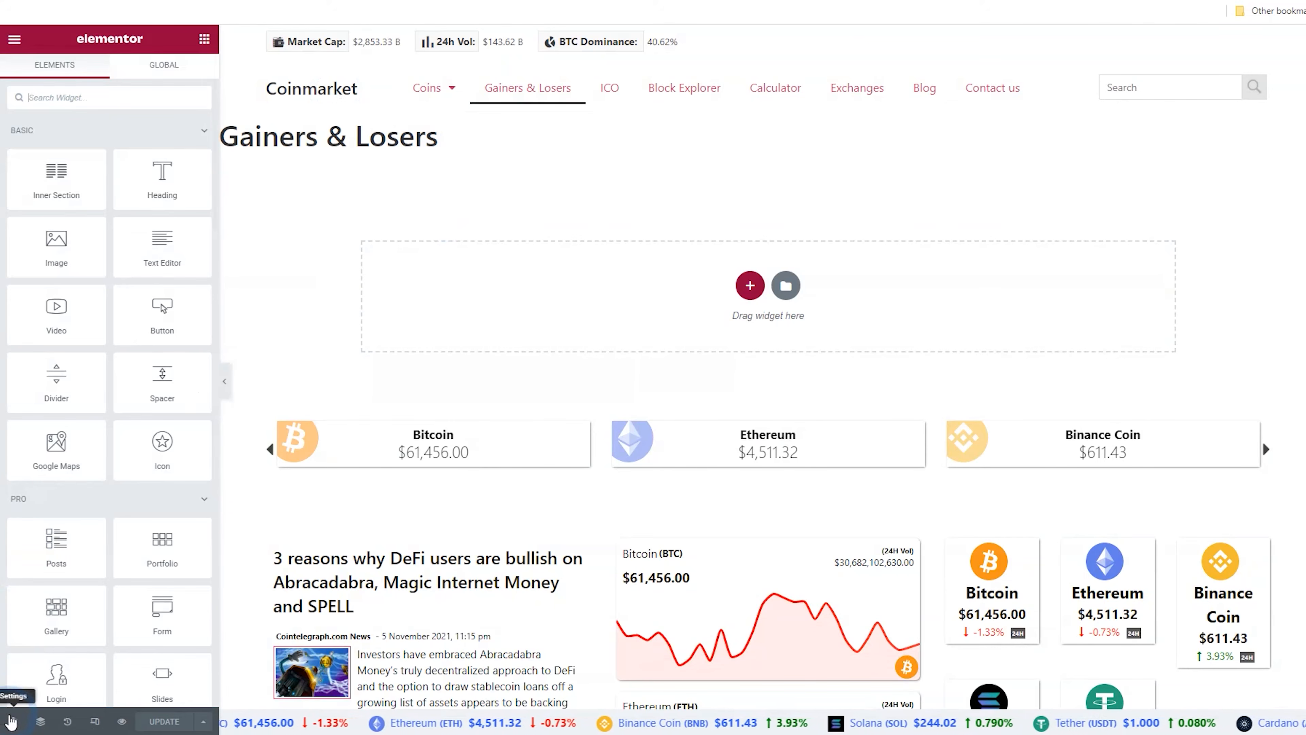
left_click(10, 722)
left_click(185, 335)
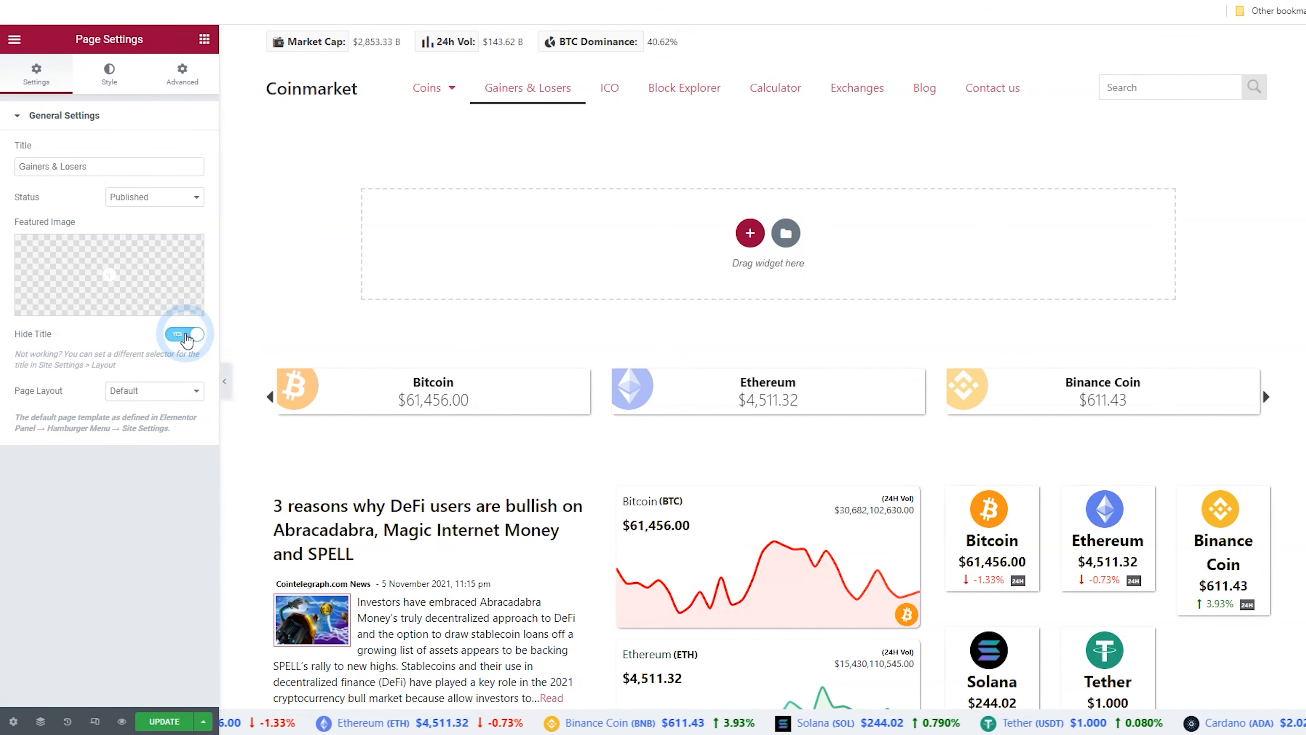
Paste the copied heading section and set its heading to "Top Crypto Gainers And Losers Today"
right_click(747, 239)
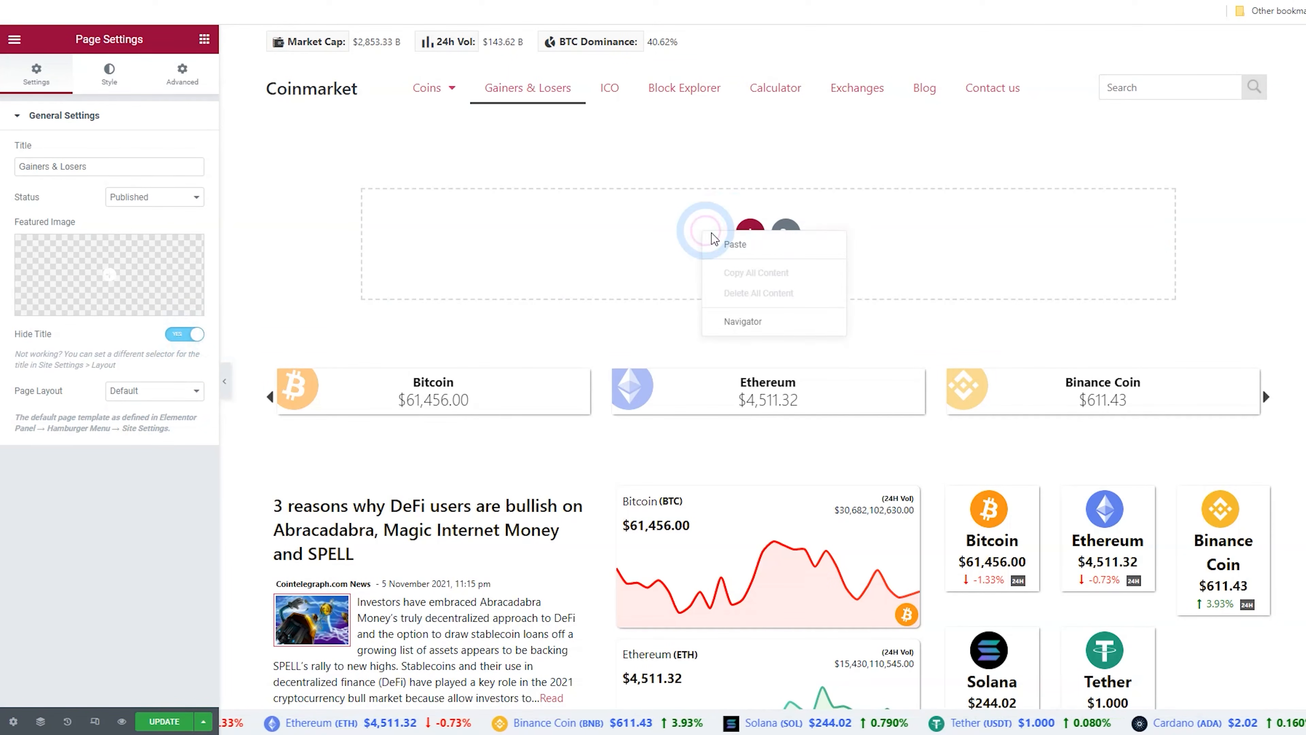
left_click(727, 241)
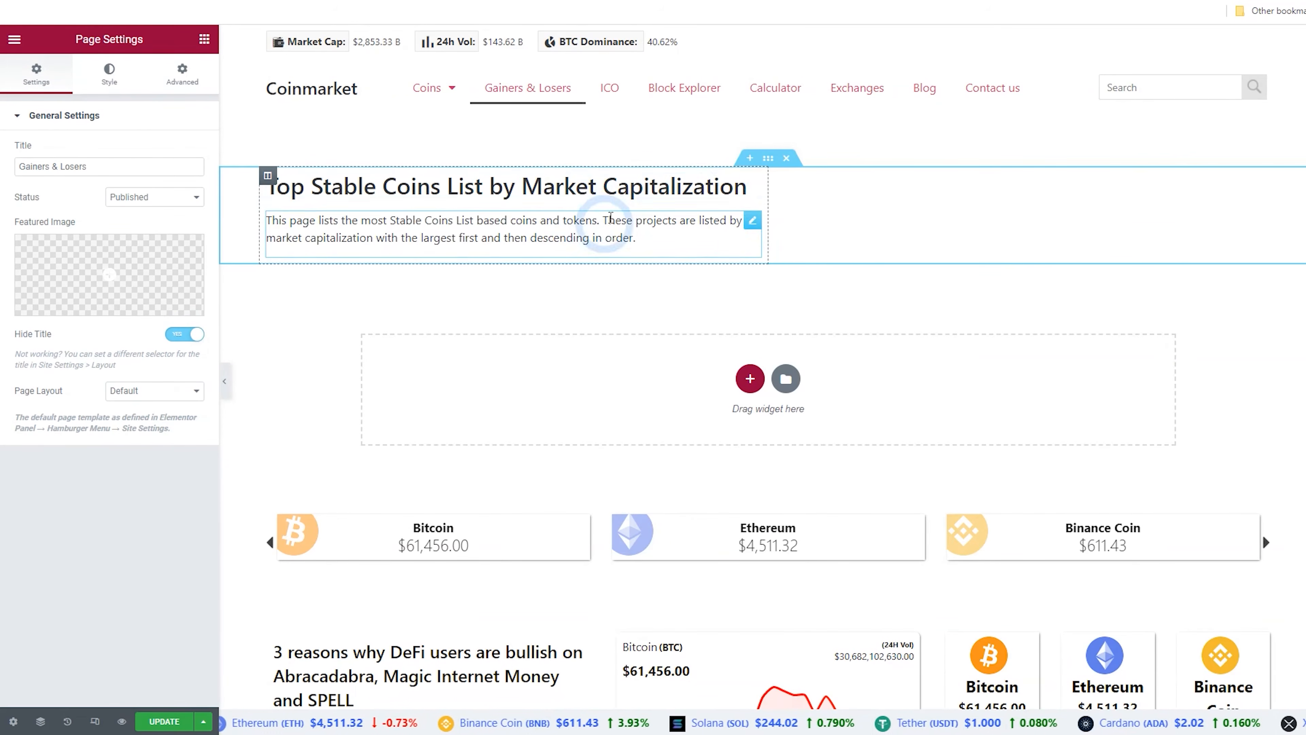
left_click(550, 186)
triple_click(145, 178)
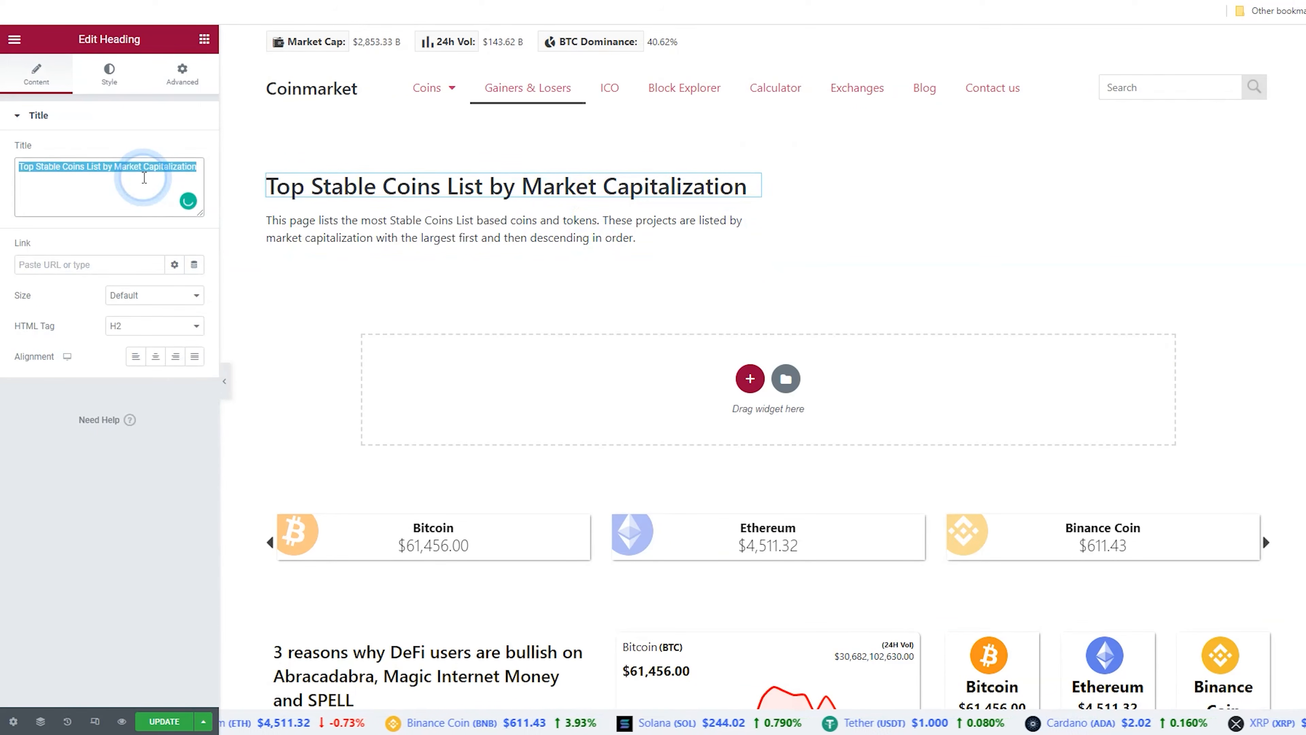
type("Top Crypto Gainers And Losers Today")
Replace the description with "Which crypto coins have gained or lost the most in the last 24 hours?"
left_click(291, 222)
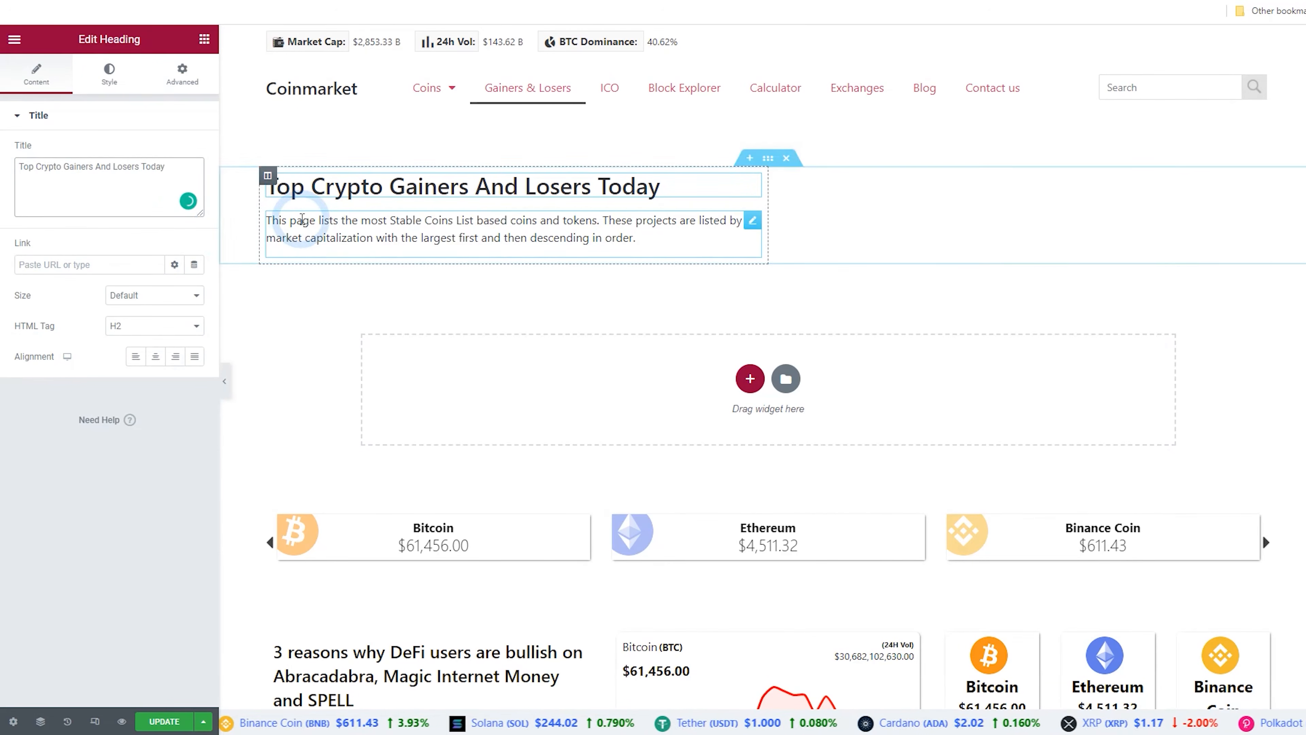
key("ctrl+a")
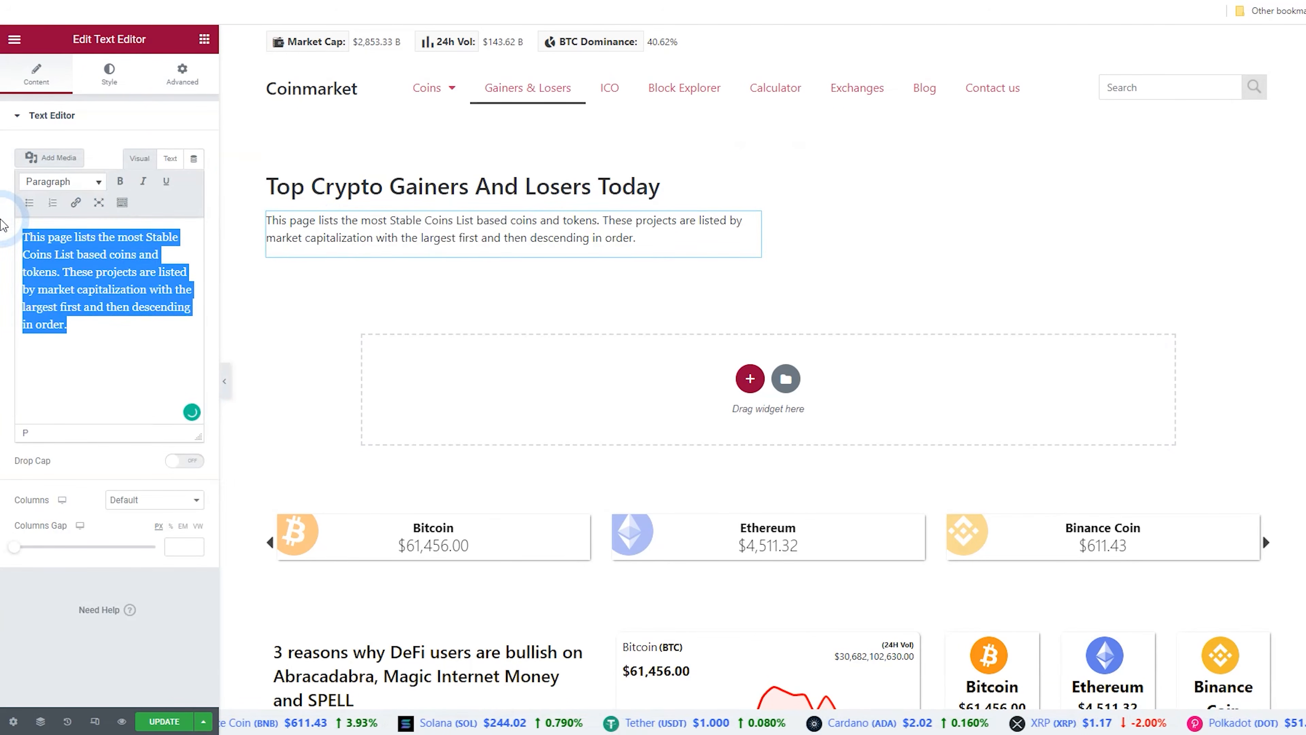
type("Which crypto coins have gained or lost the most in the last 24 hours?")
left_click(184, 189)
key("ctrl+a")
key("ctrl+c")
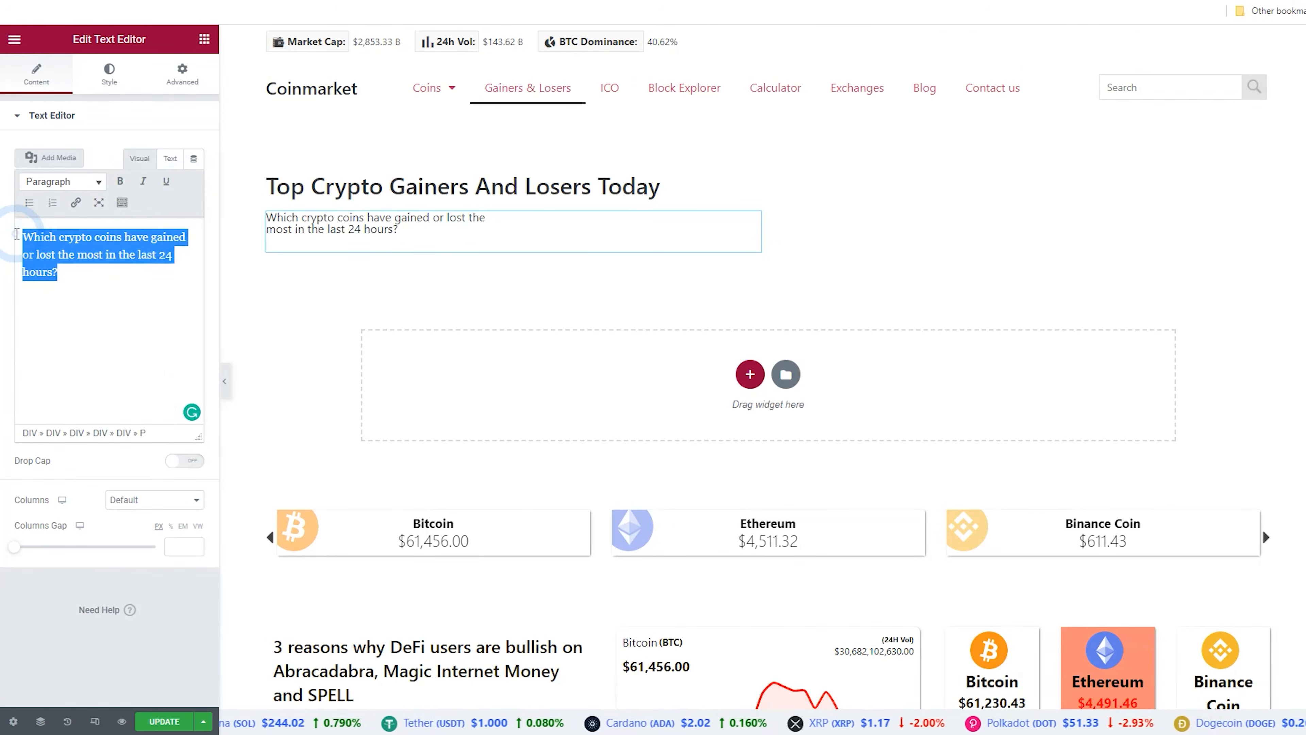
key("BackSpace")
left_click(157, 161)
left_click(107, 247)
key("ctrl+v")
left_click(140, 158)
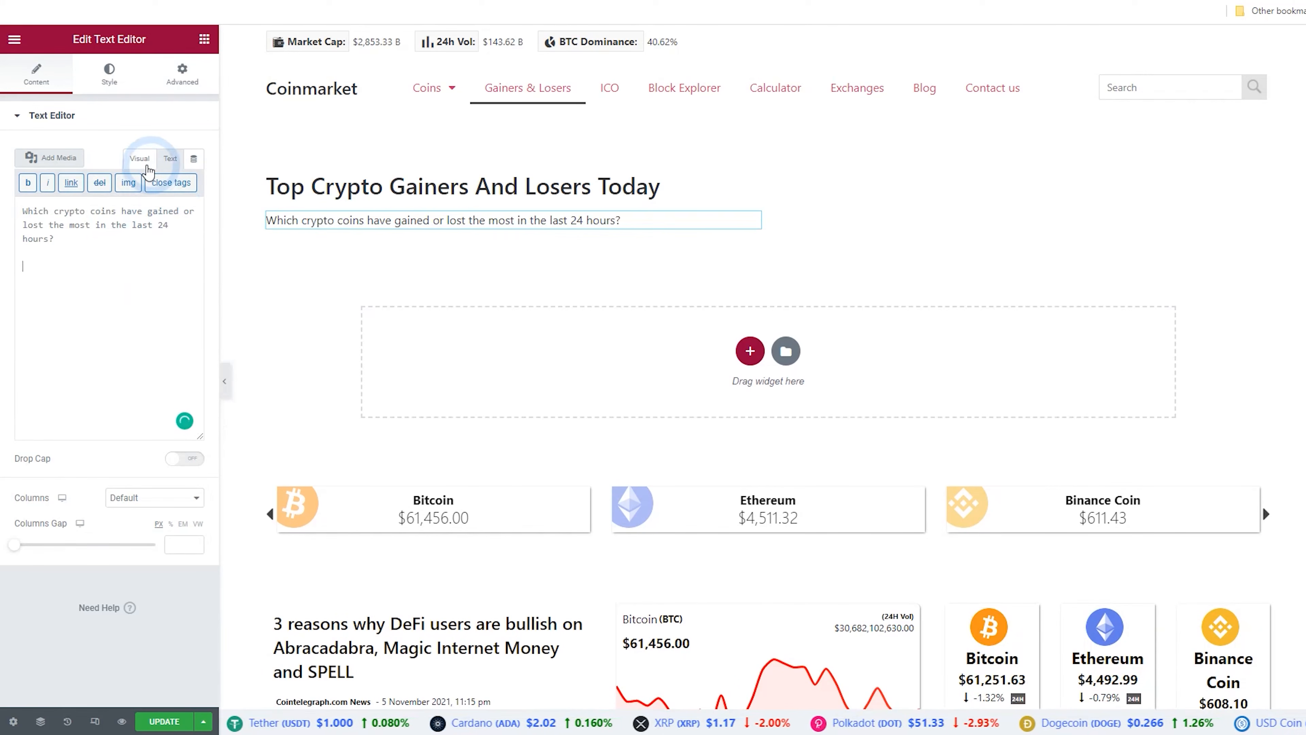
Add a two-column section below the heading
left_click(561, 288)
left_click(749, 348)
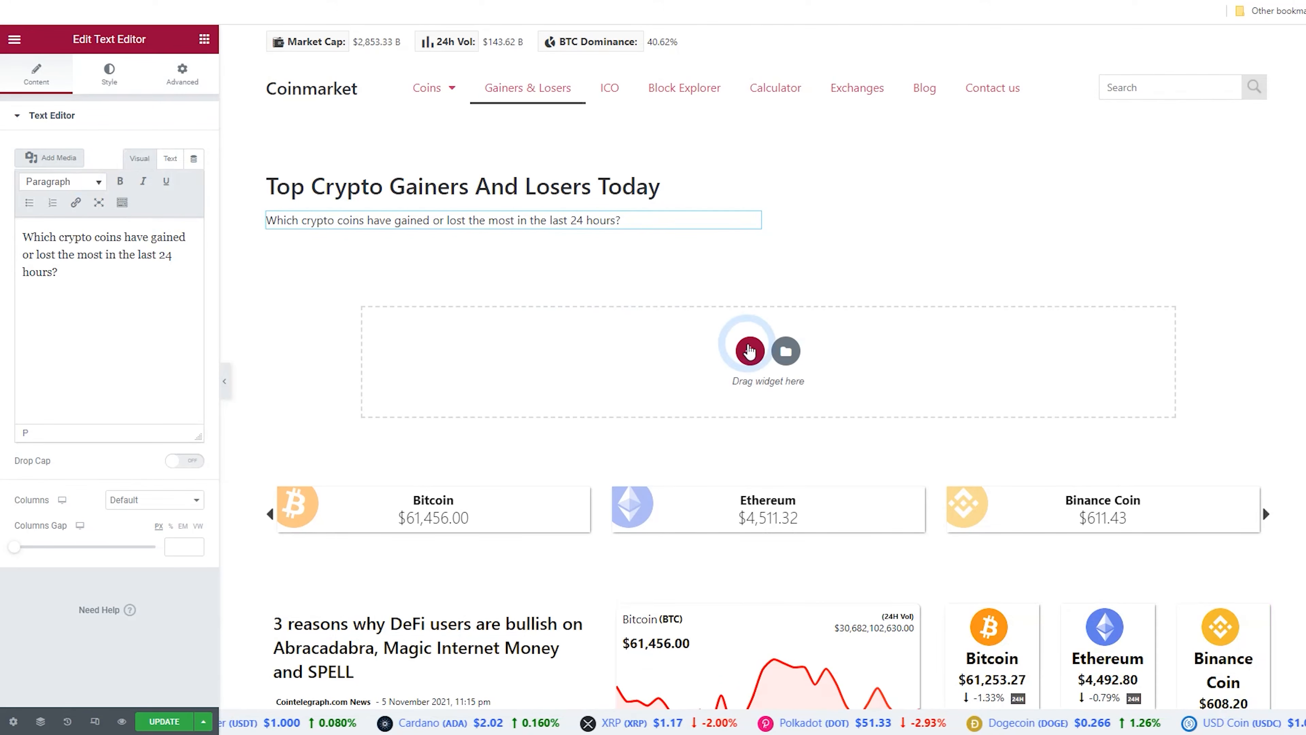
left_click(654, 385)
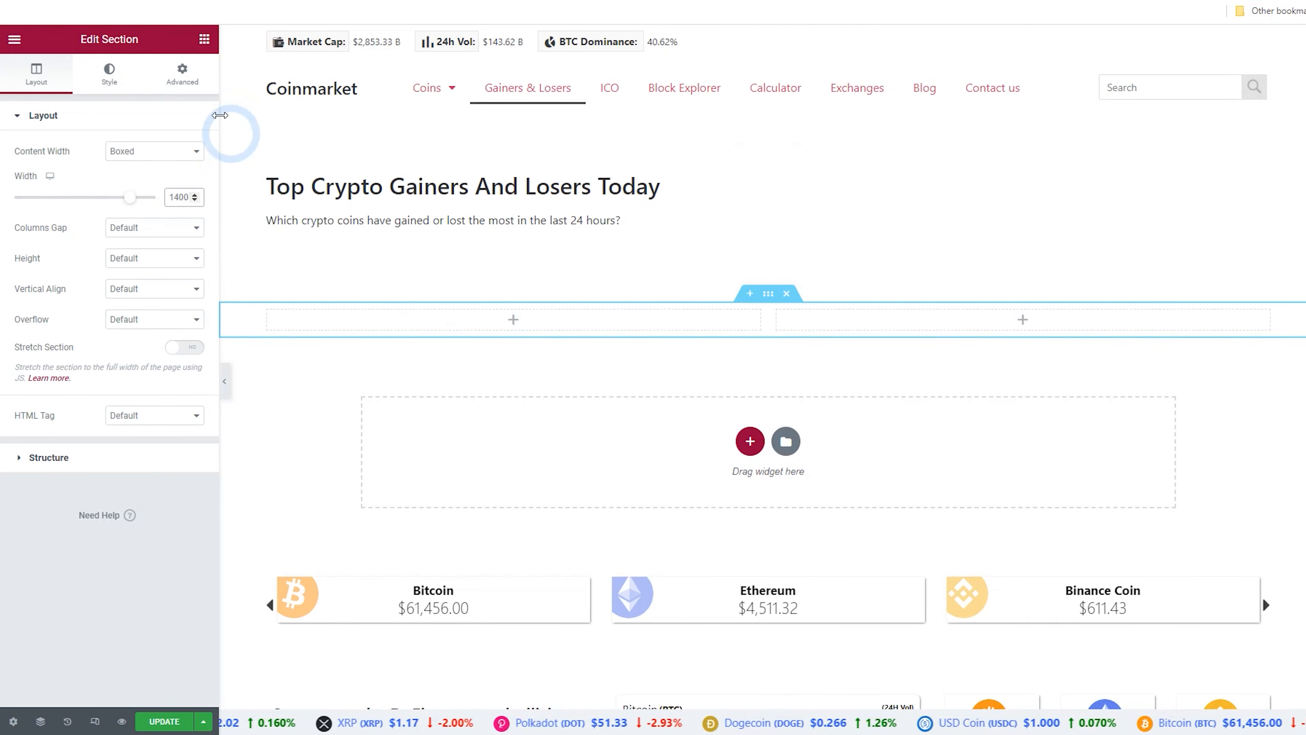
Add a Shortcode widget into the left column of the two-column section
left_click(203, 44)
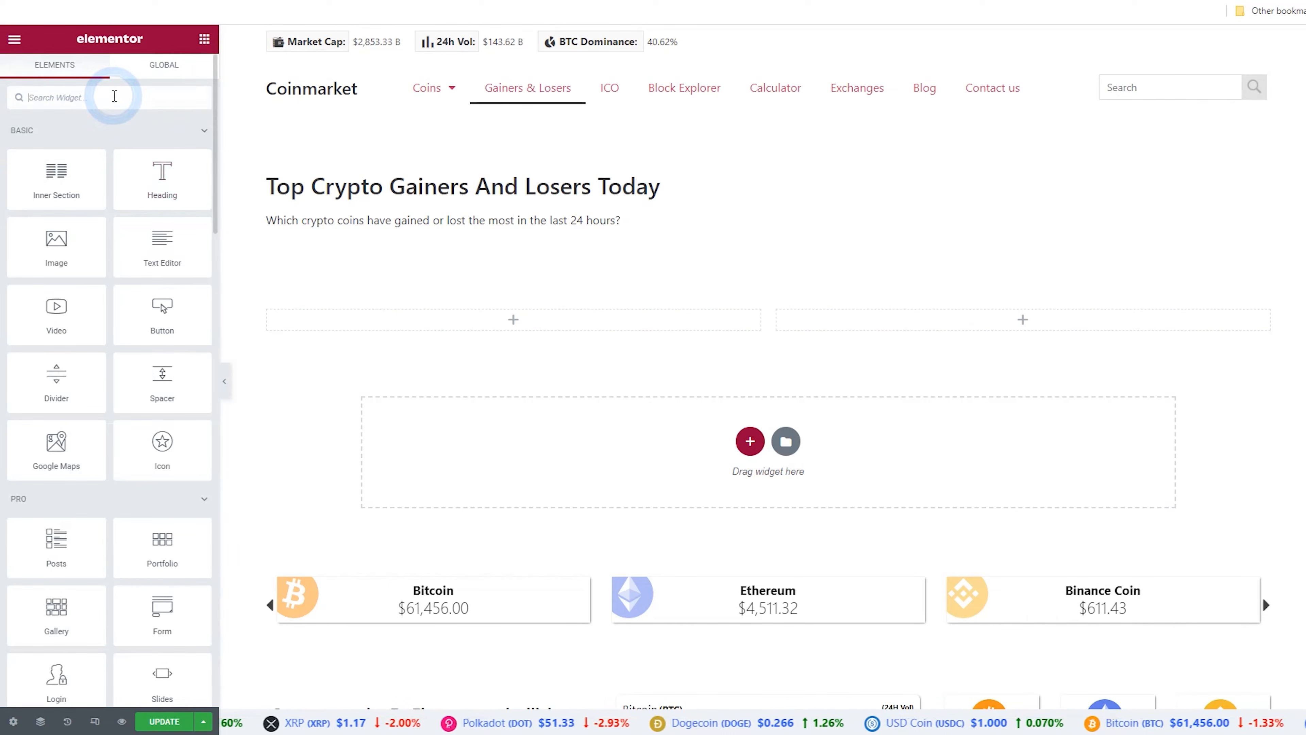
type("shor")
left_click_drag(56, 149, 511, 320)
left_click(140, 240)
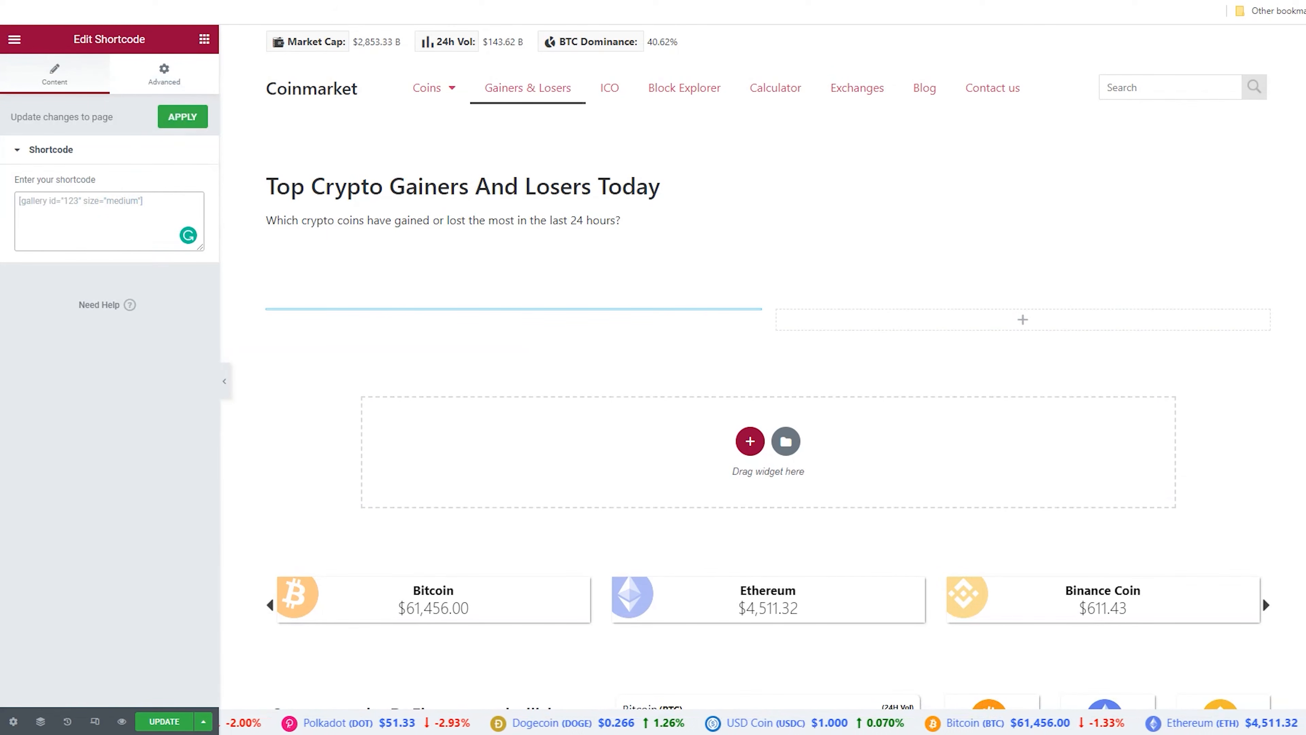
Copy the top gainers shortcode from the plugin's Coin Settings documentation and paste it into the widget
key("ctrl+Tab")
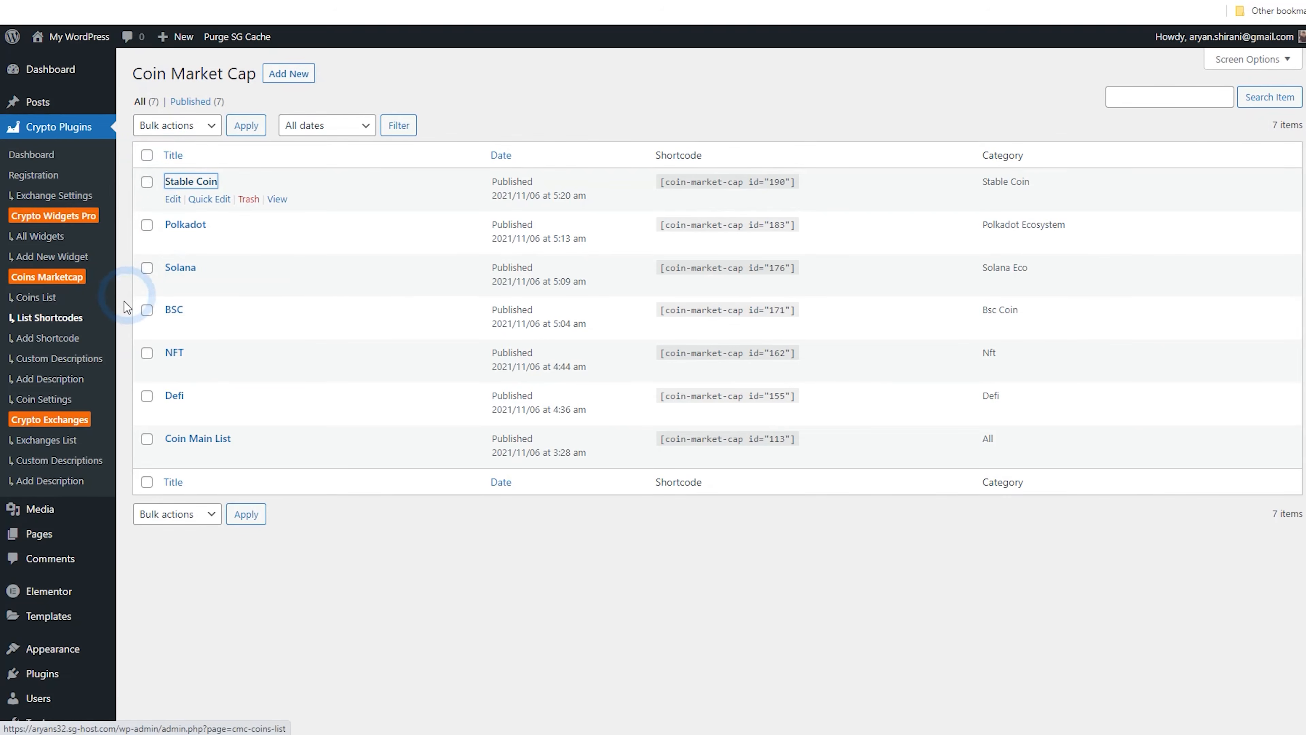
left_click(91, 346)
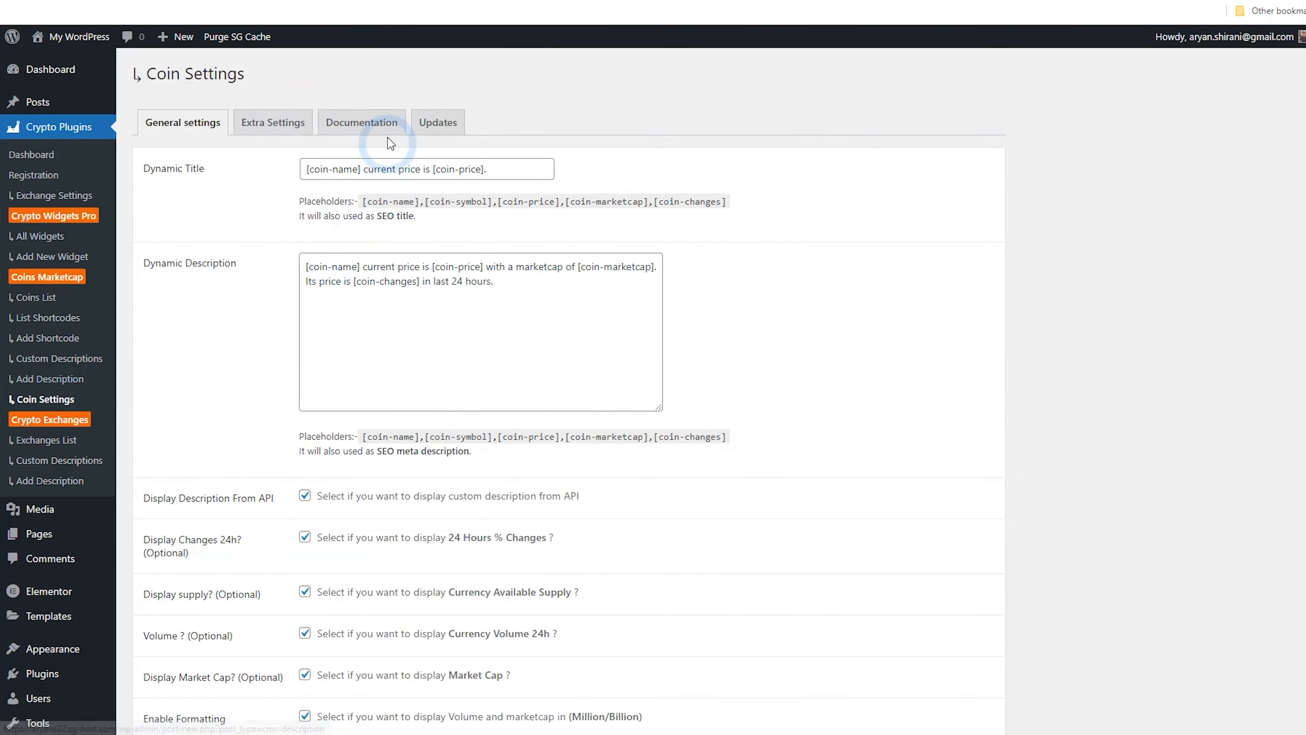
left_click(383, 129)
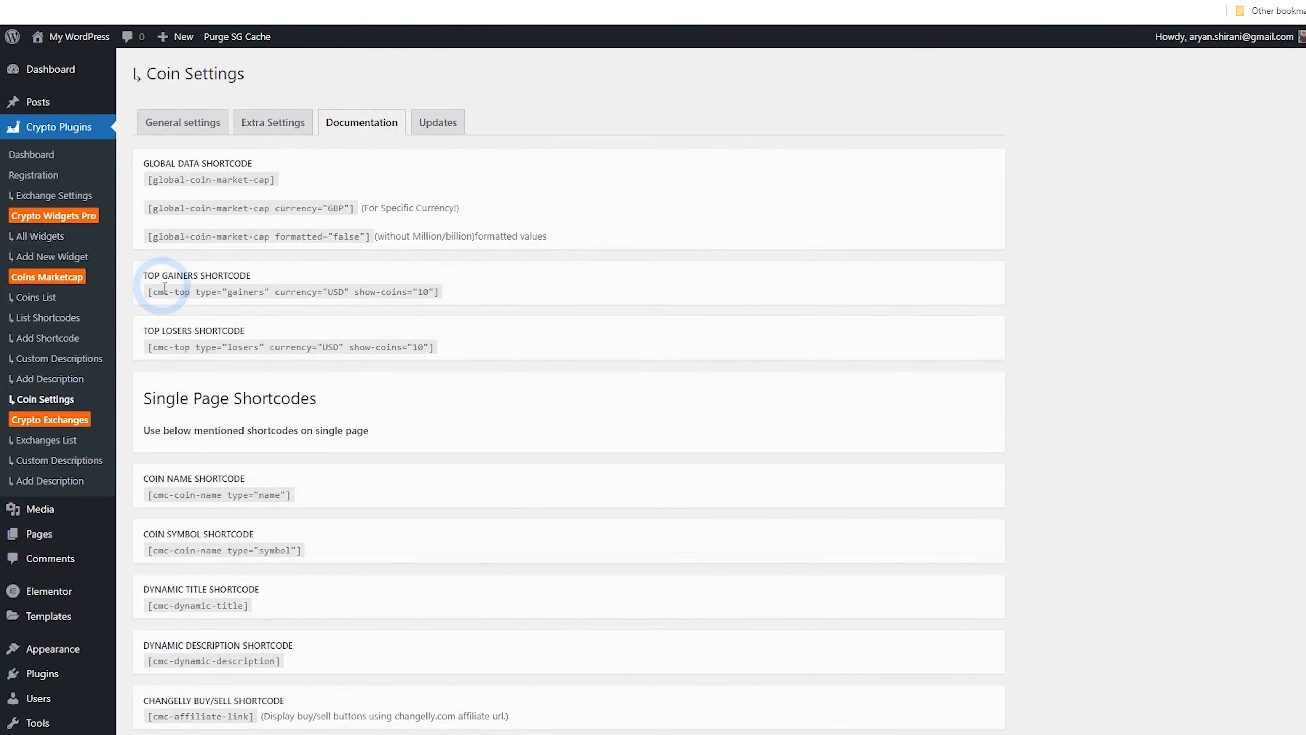
left_click_drag(150, 289, 433, 288)
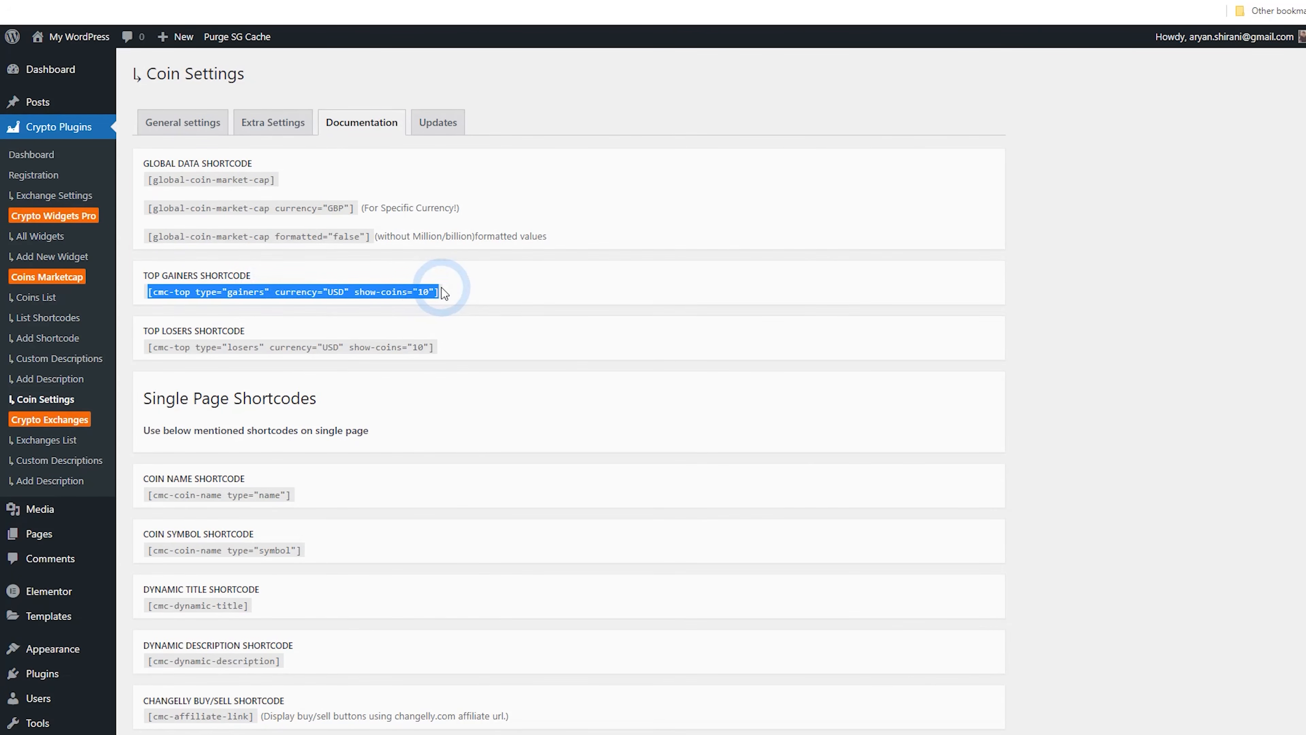
right_click(411, 284)
left_click(440, 303)
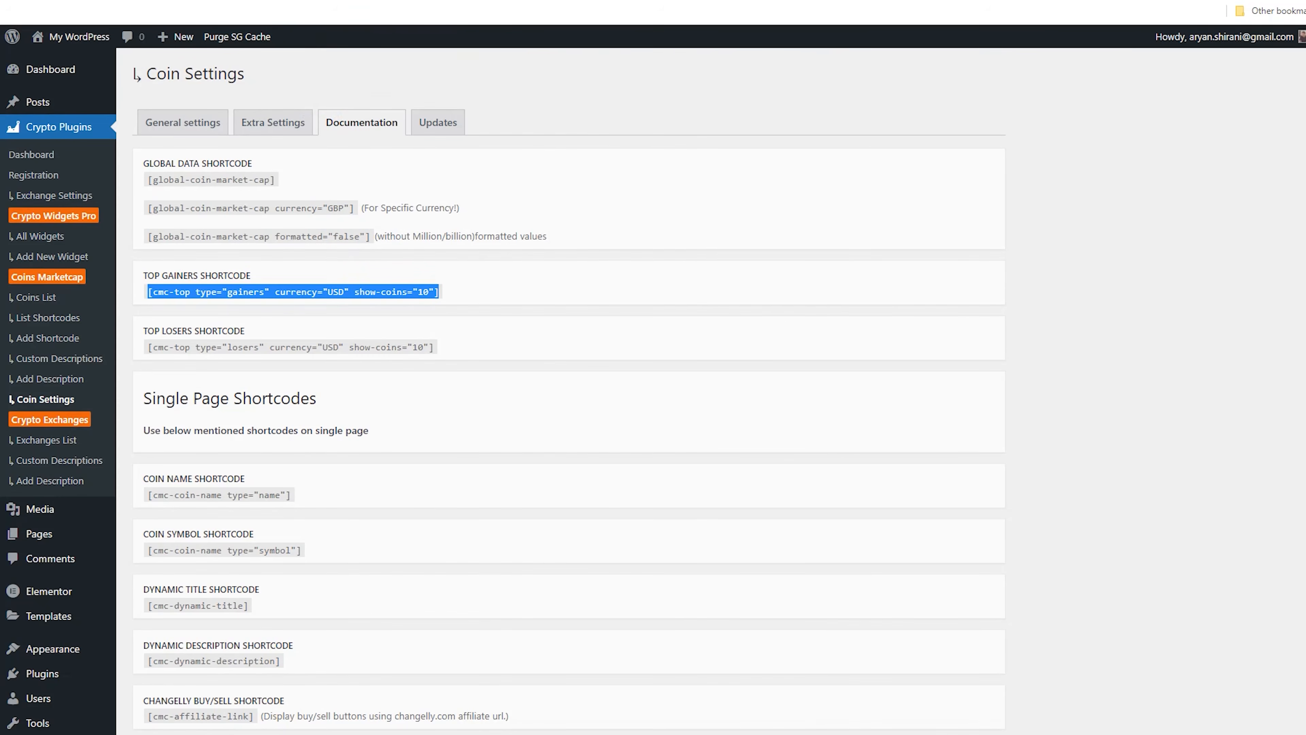
left_click(271, 2)
right_click(106, 211)
left_click(155, 324)
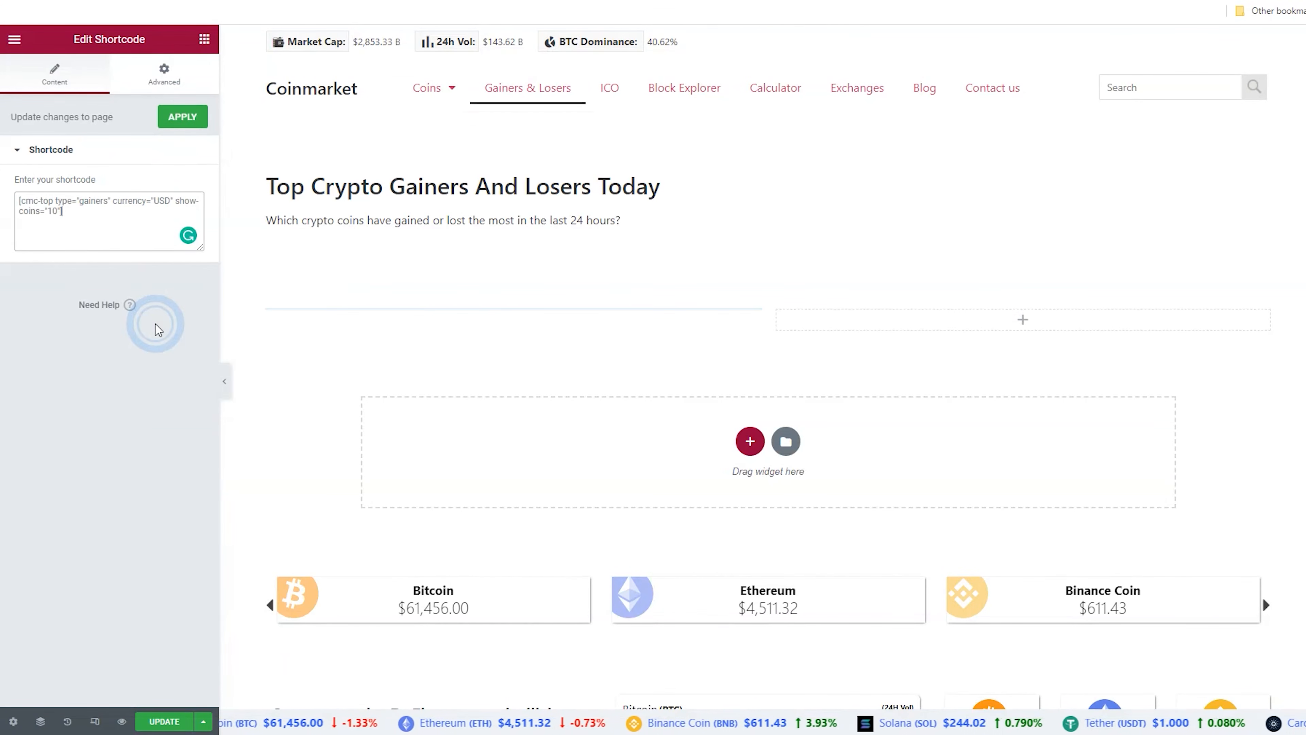
left_click(225, 59)
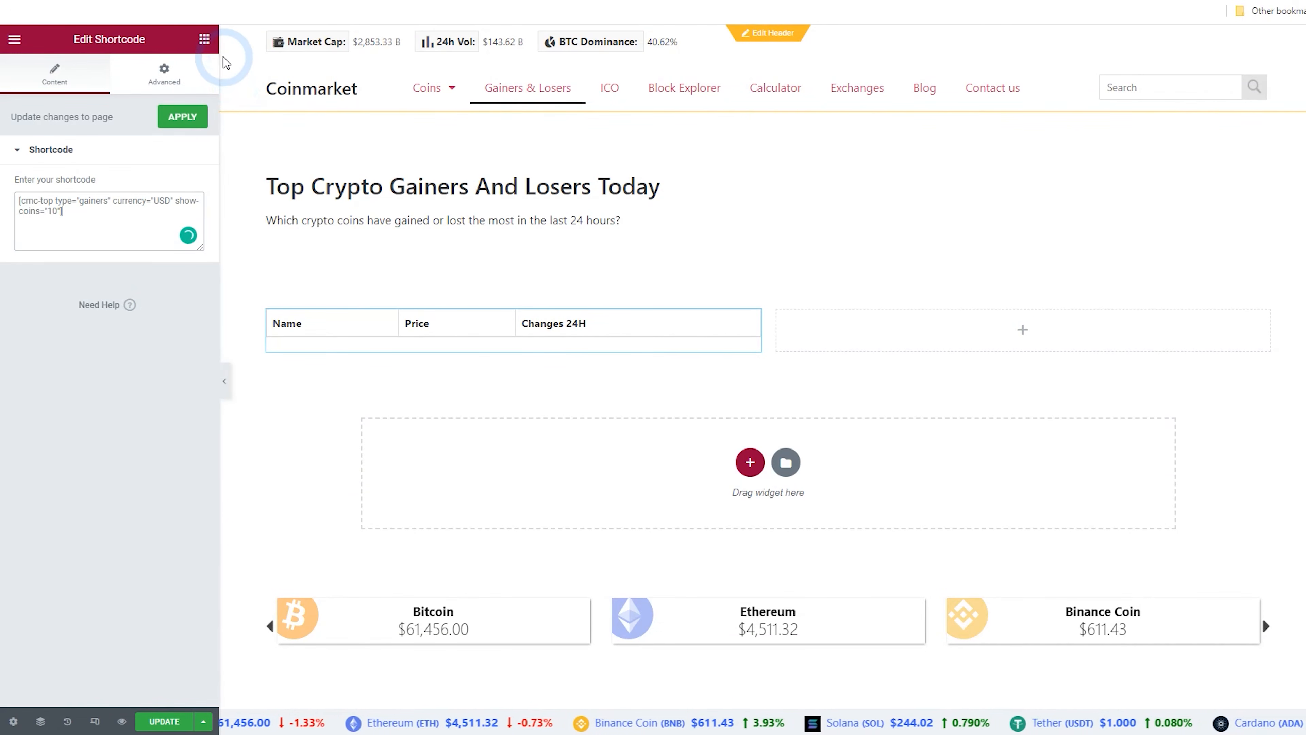
Add a second Shortcode widget into the right column
left_click(204, 39)
left_click(130, 99)
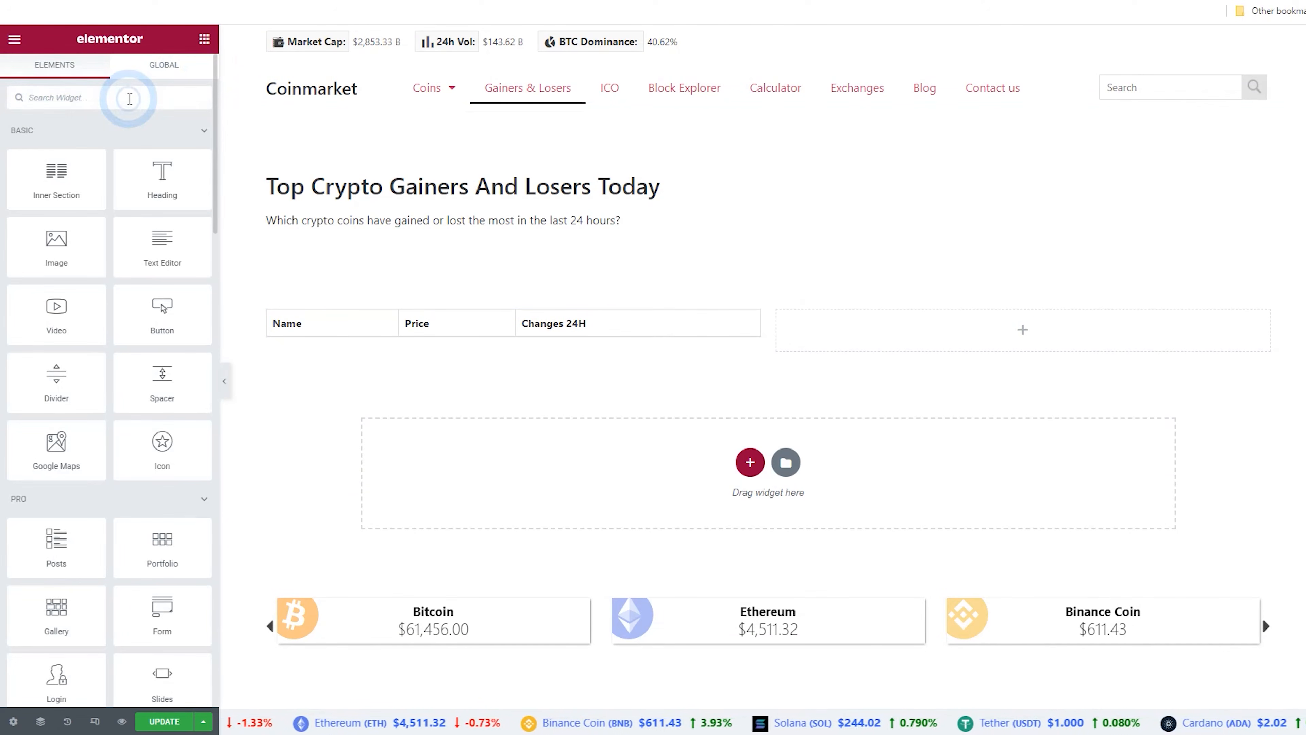
type("shor")
left_click_drag(101, 129, 906, 336)
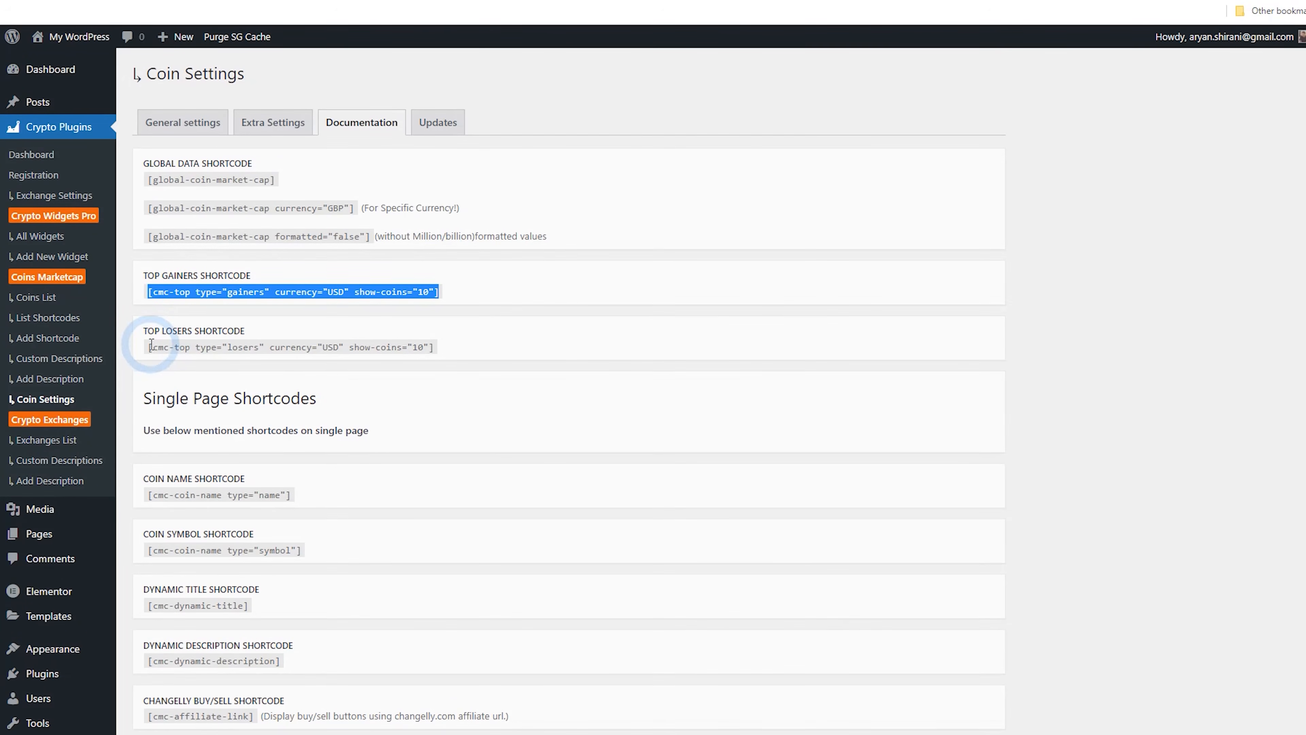
Copy the top losers shortcode from the documentation and paste it into the right-column widget
left_click_drag(151, 344, 406, 343)
right_click(439, 349)
left_click(452, 356)
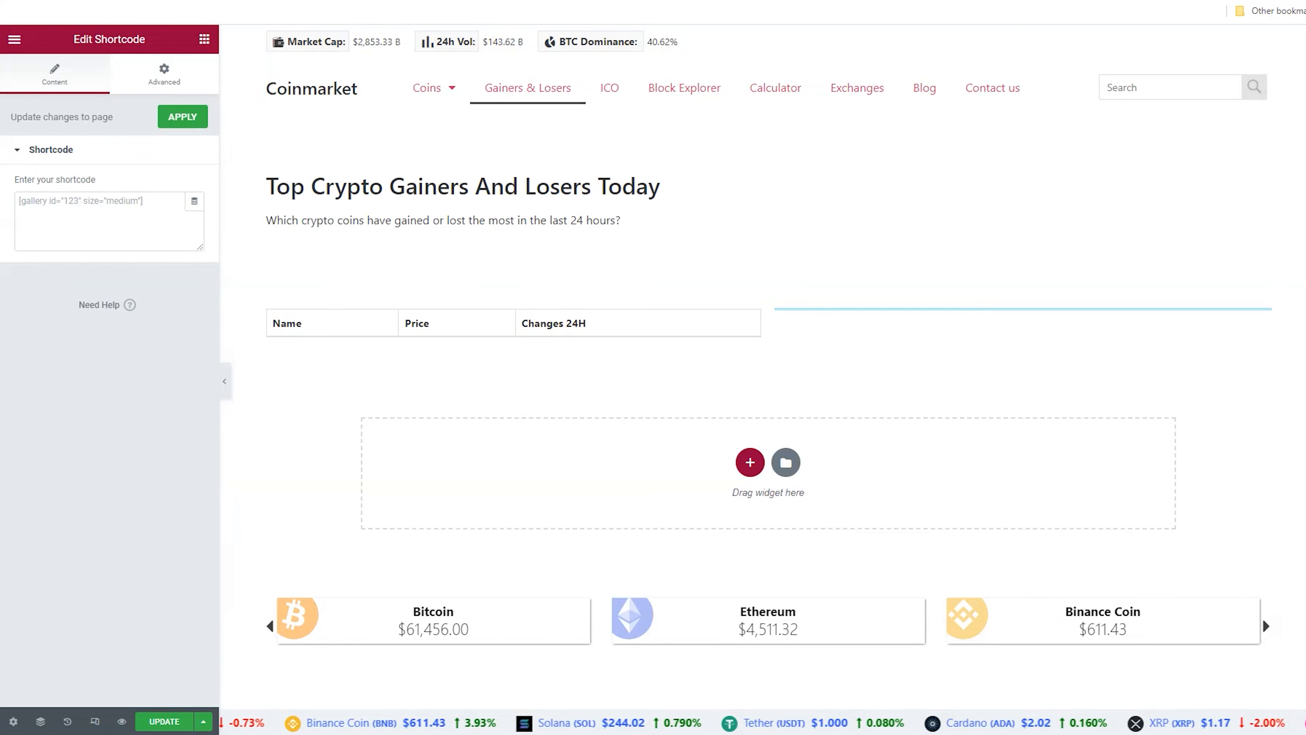
left_click(777, 251)
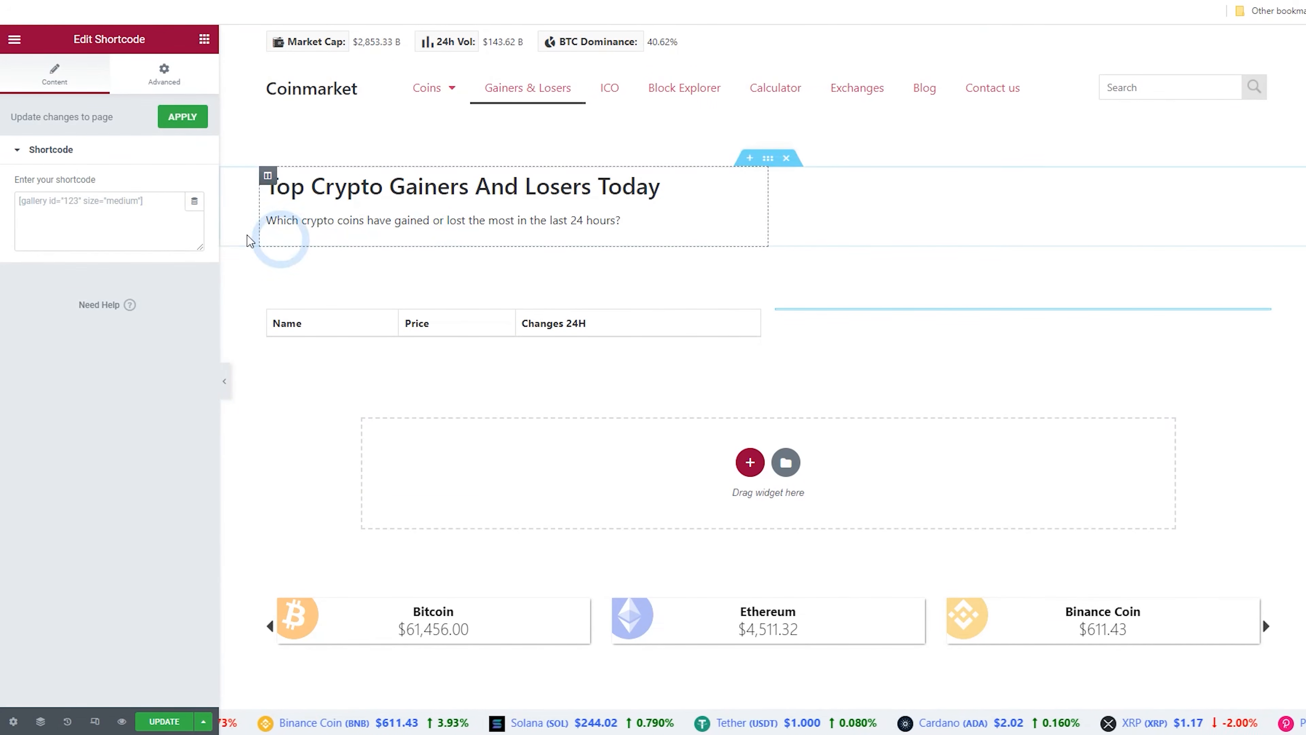
left_click(102, 201)
right_click(102, 205)
left_click(188, 314)
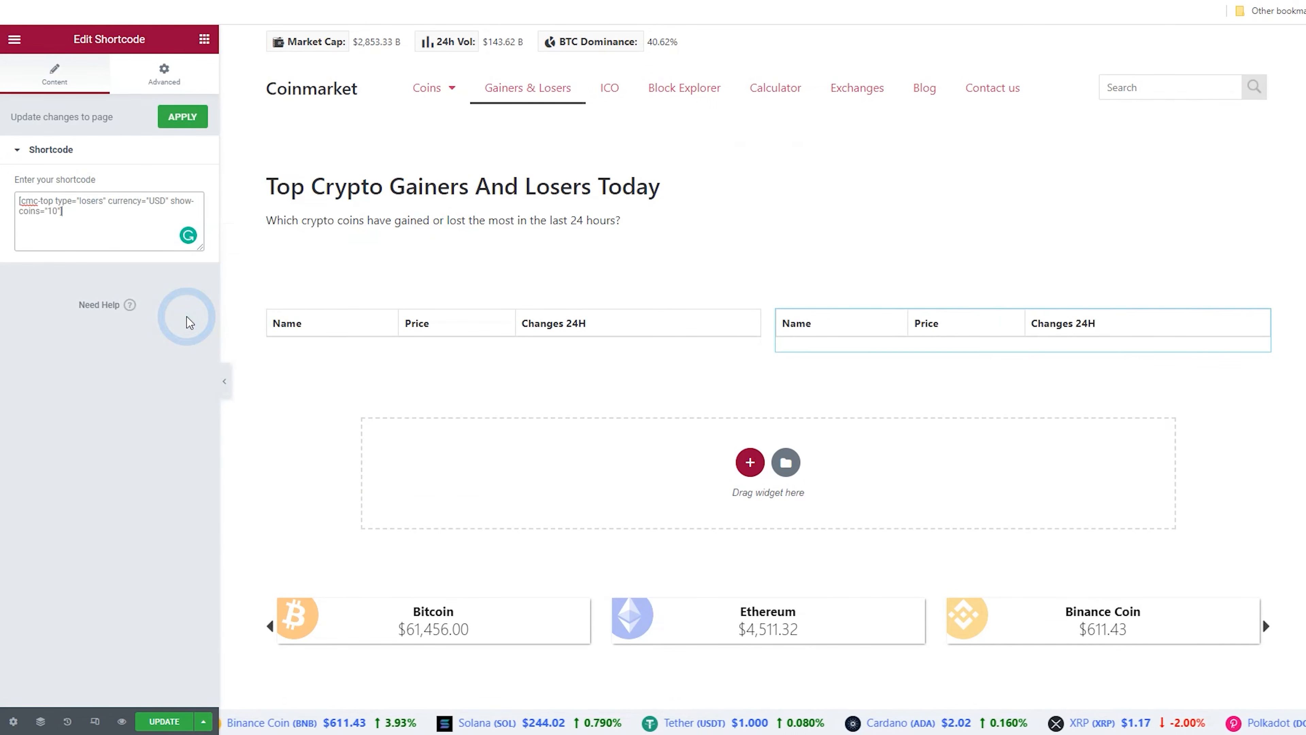
Update the page and preview the published gainers and losers tables
left_click(163, 722)
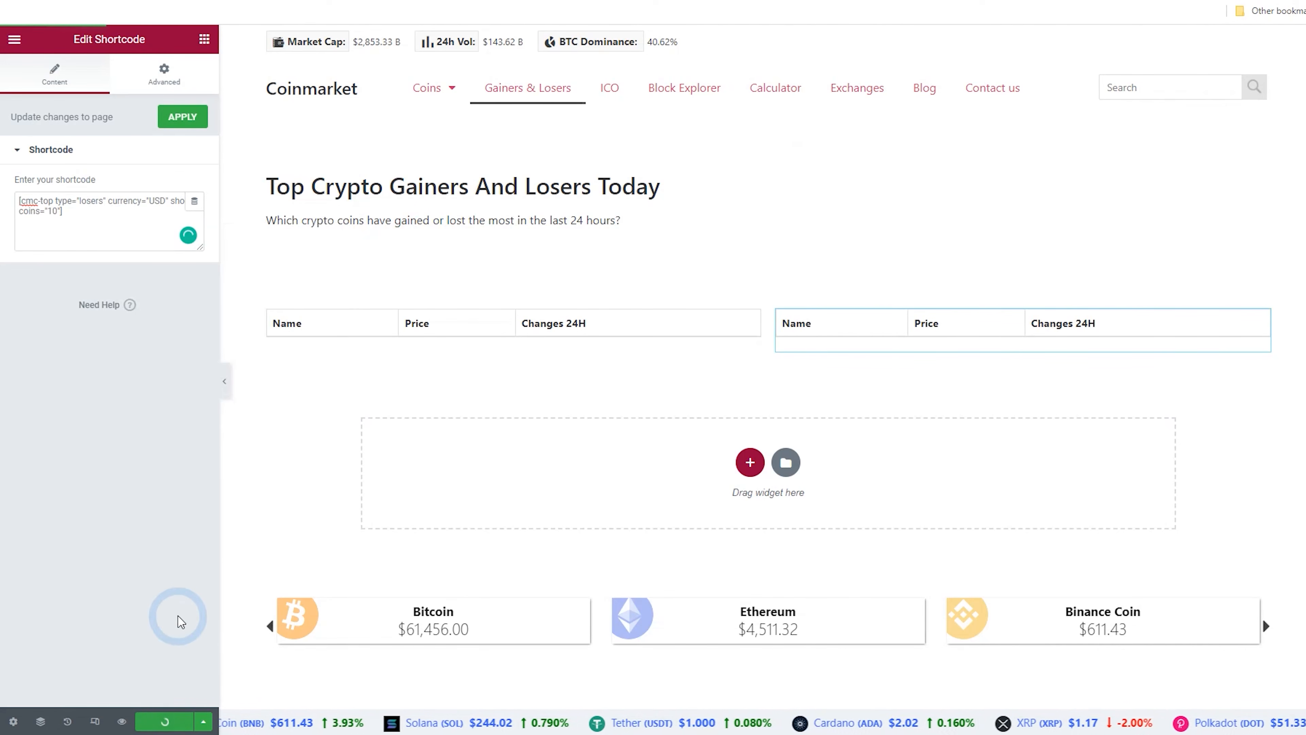
left_click(14, 39)
left_click(67, 263)
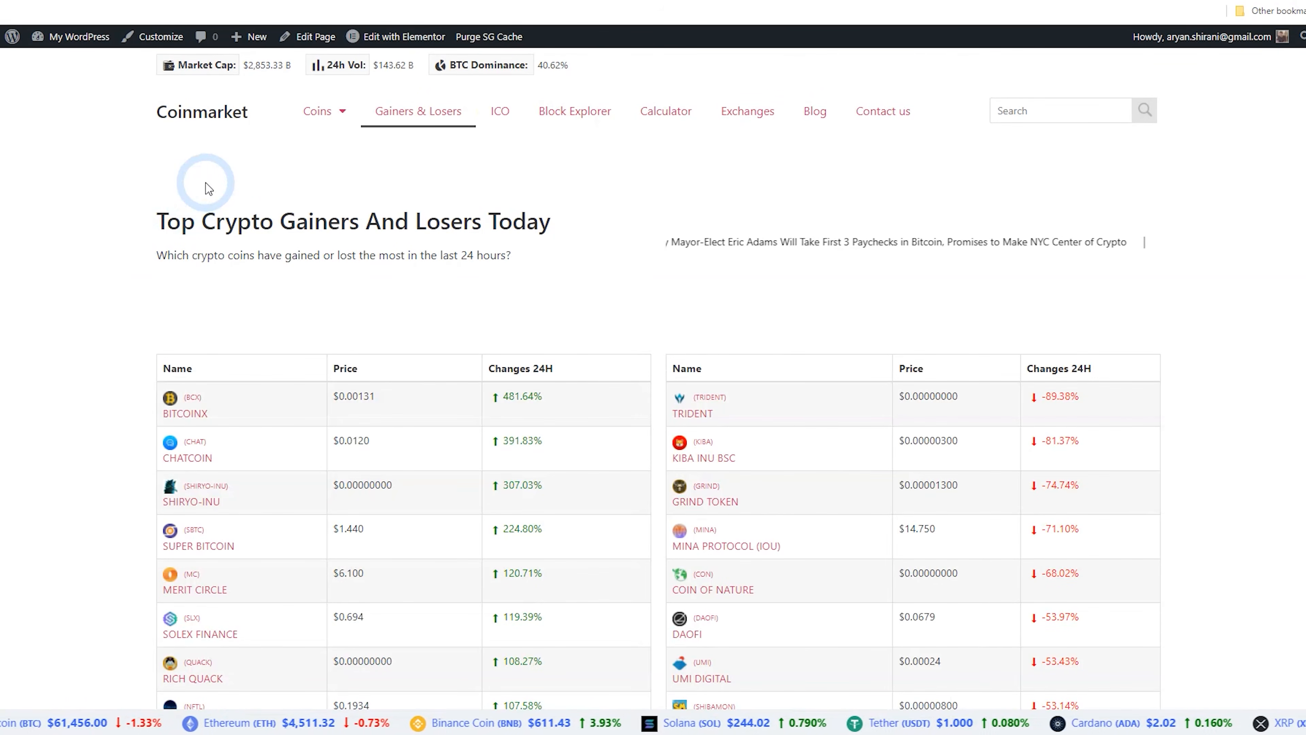
scroll(209, 188, "down", 8)
scroll(207, 190, "up", 4)
scroll(207, 189, "up", 3)
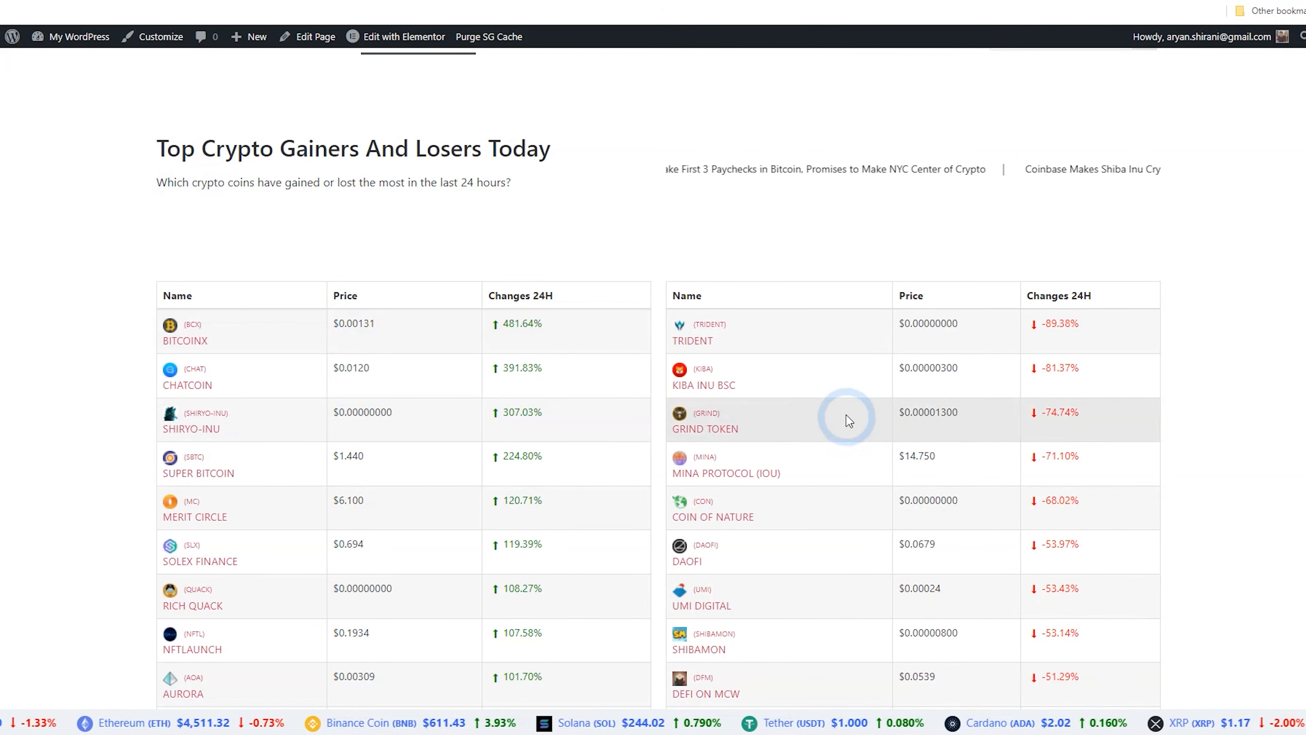
scroll(805, 190, "down", 4)
scroll(723, 309, "up", 6)
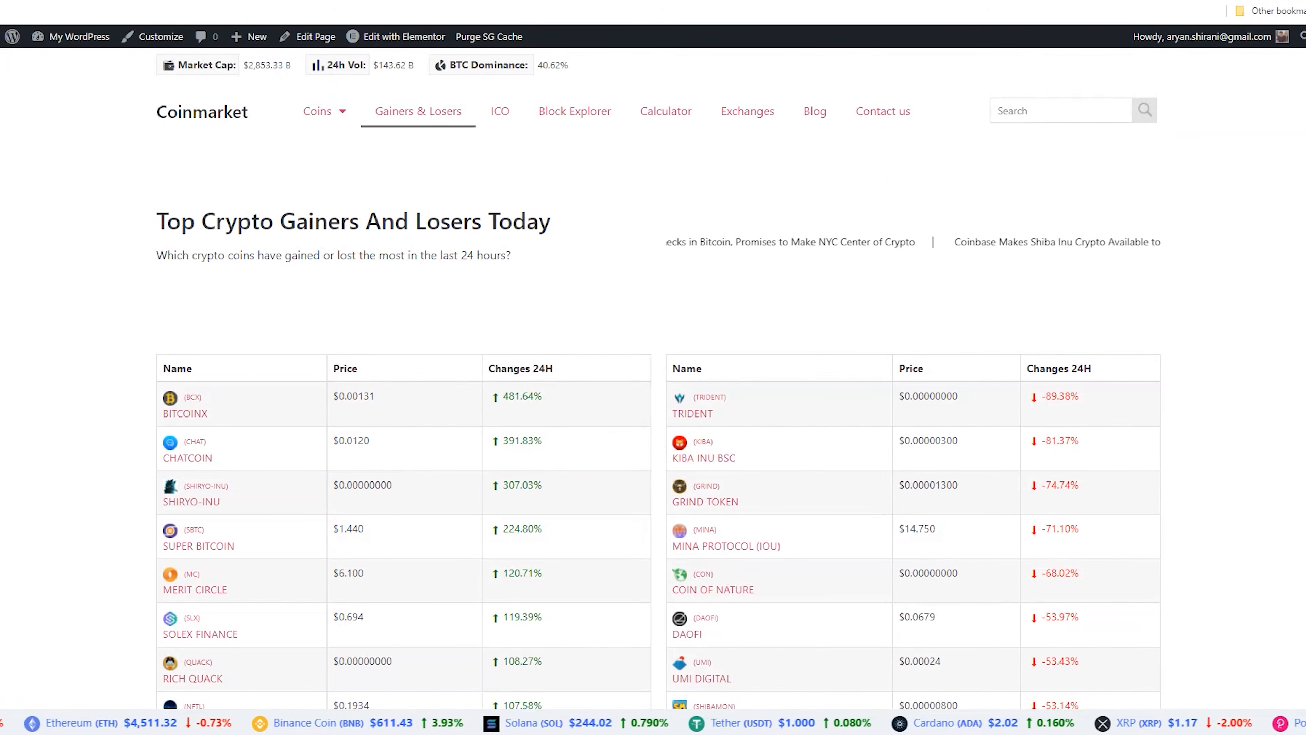
Reopen the page in Elementor and set the gainers shortcode's show-coins value to 25
left_click(362, 36)
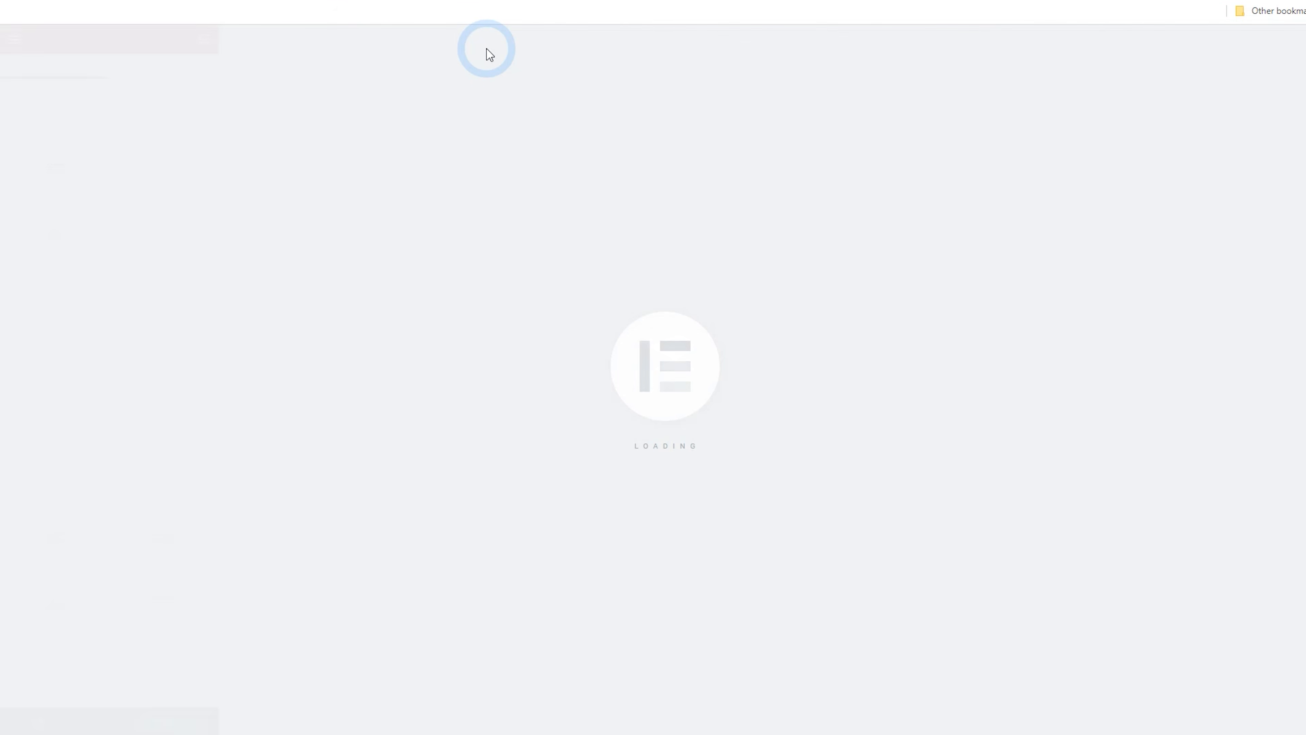
left_click(483, 330)
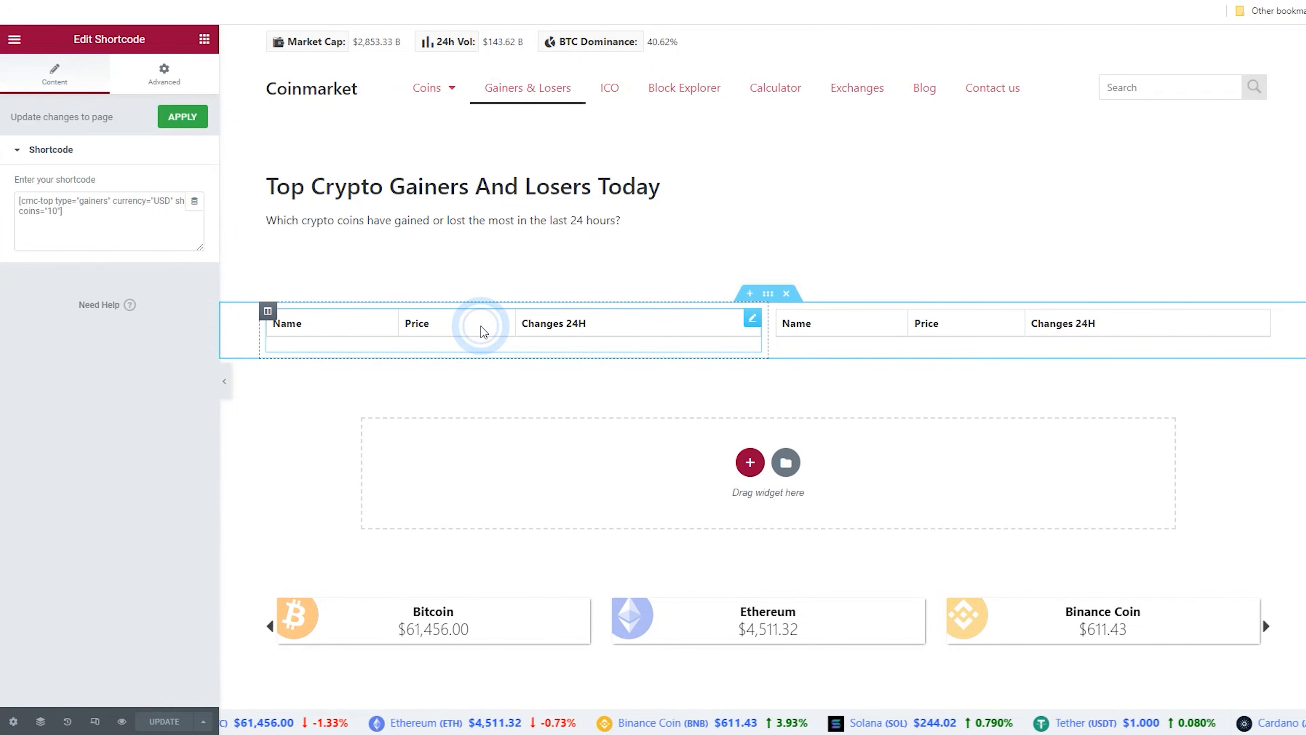
left_click(53, 211)
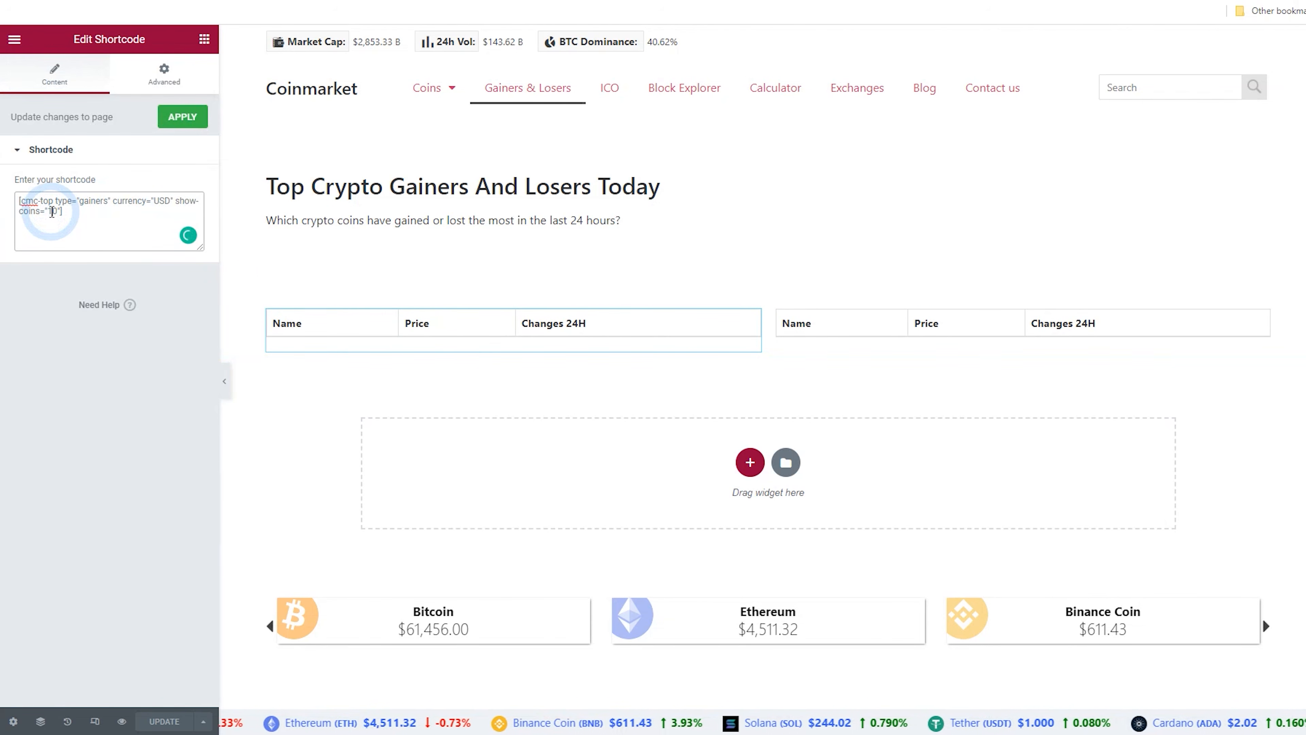
left_click_drag(59, 211, 47, 211)
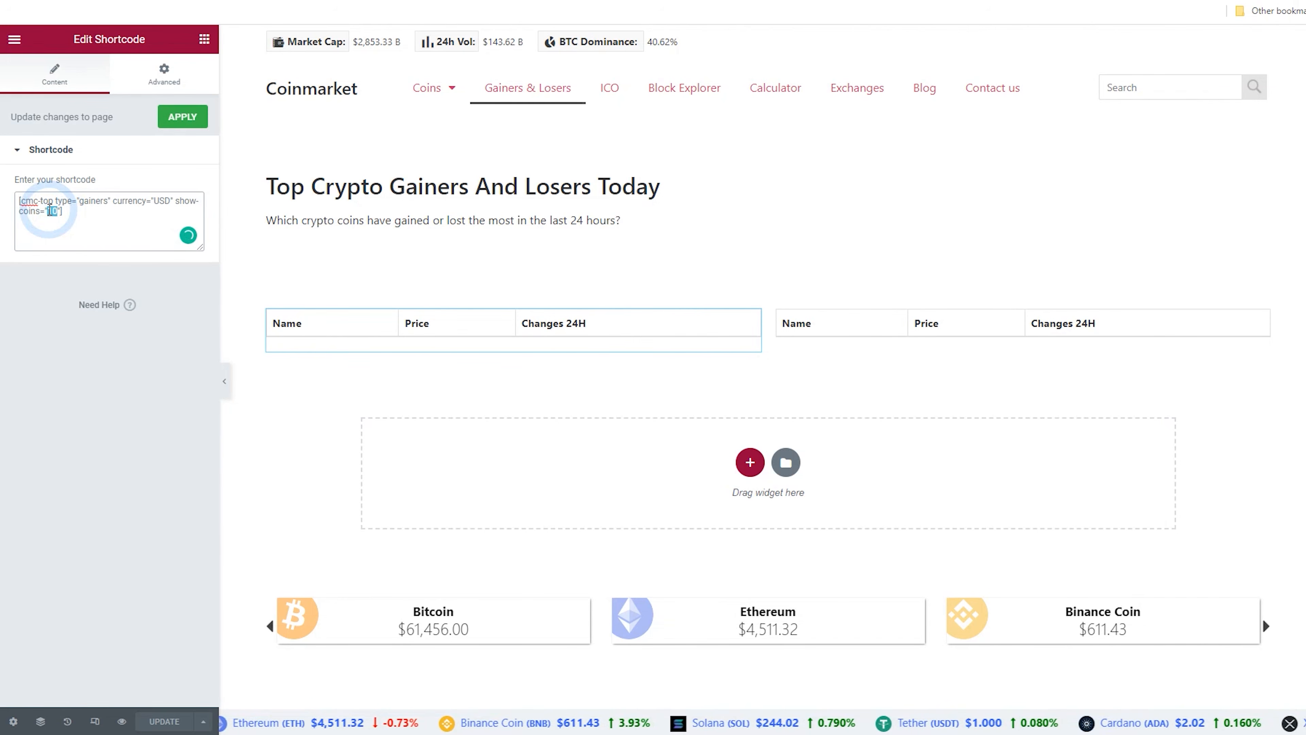
type("25")
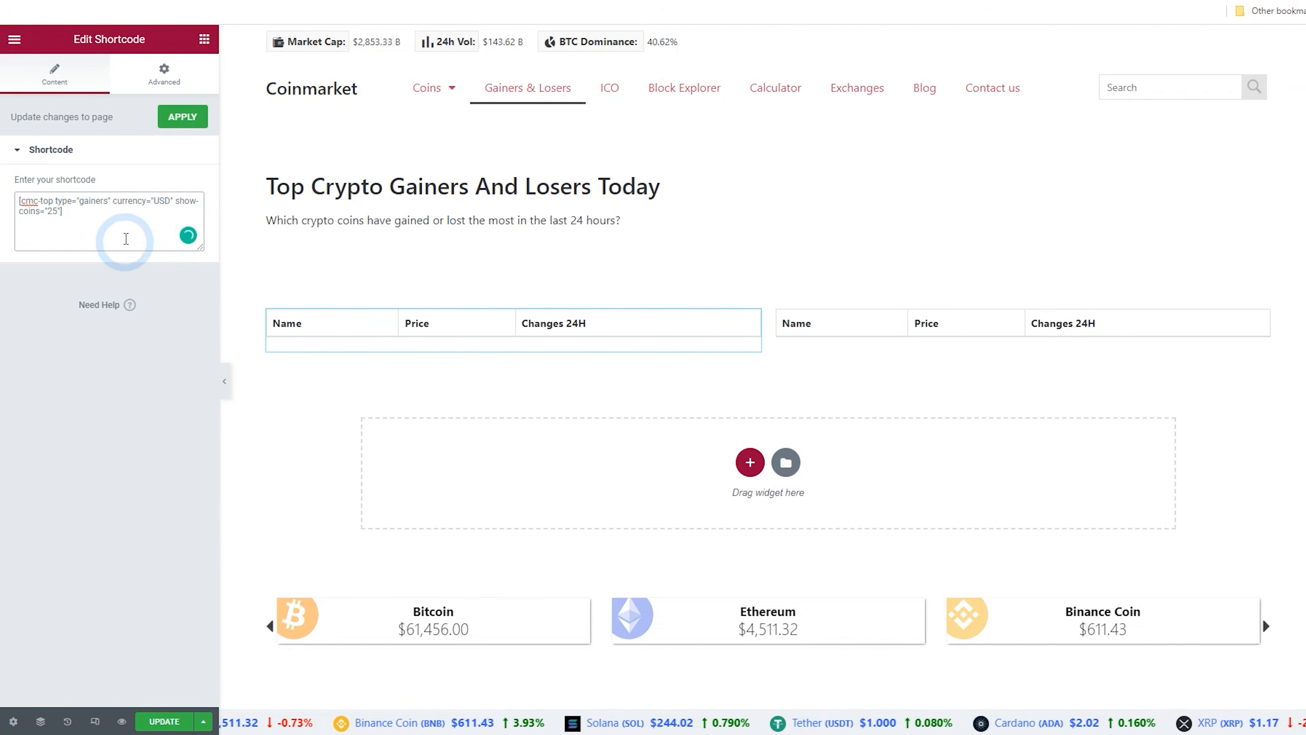
Set the losers shortcode's show-coins value to 25
left_click(969, 327)
left_click(1262, 318)
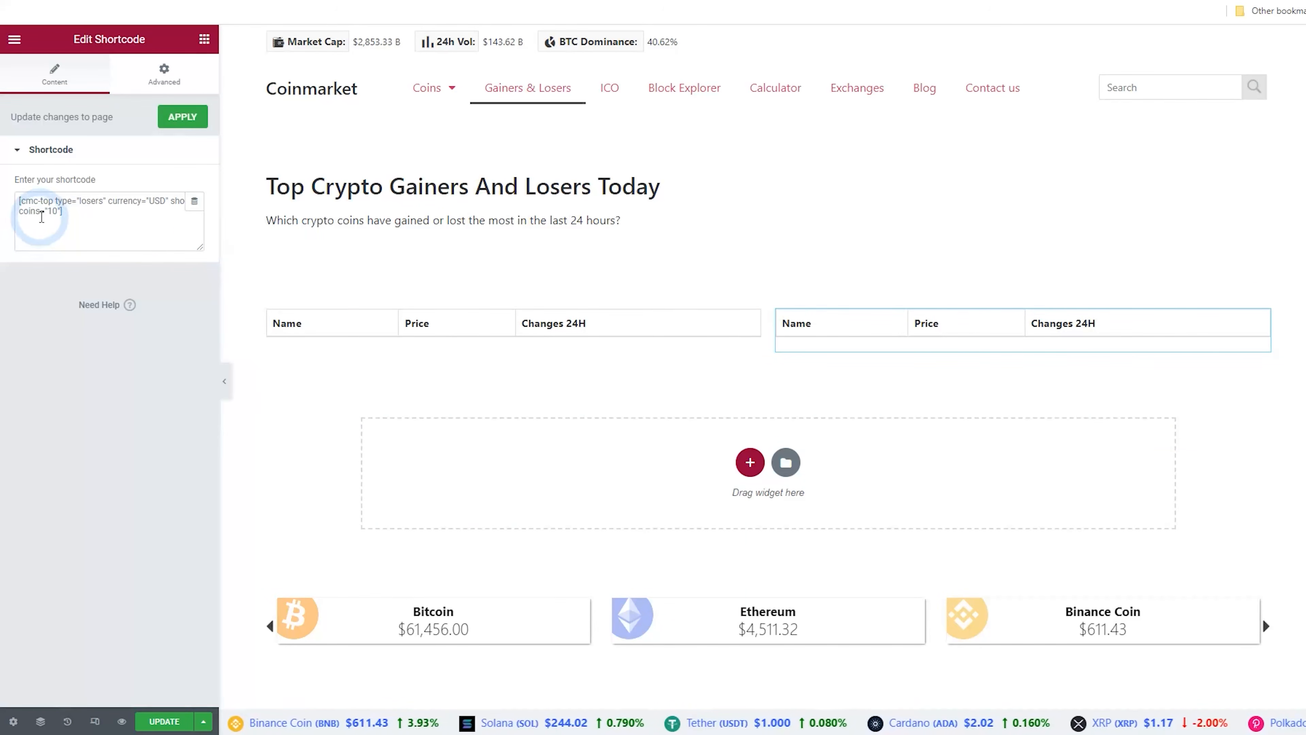
left_click(50, 210)
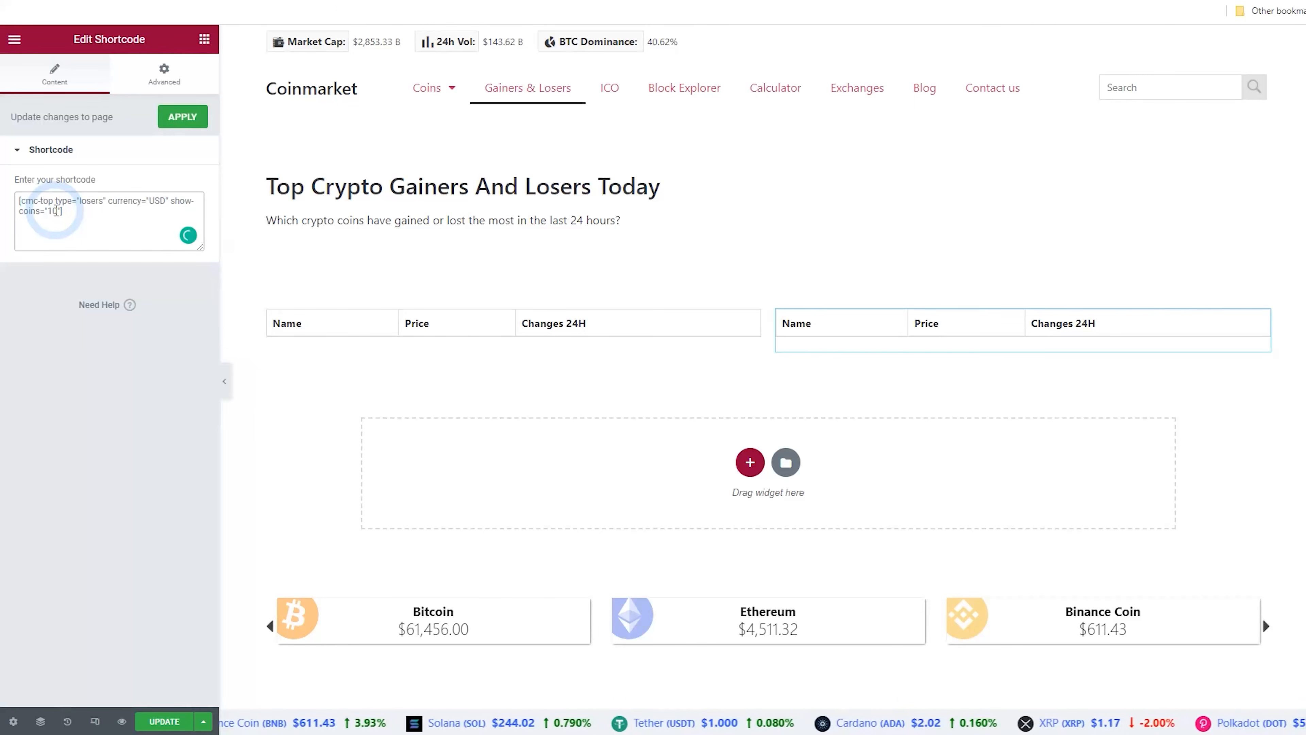
left_click(88, 214)
key("BackSpace")
key("BackSpace")
type("25")
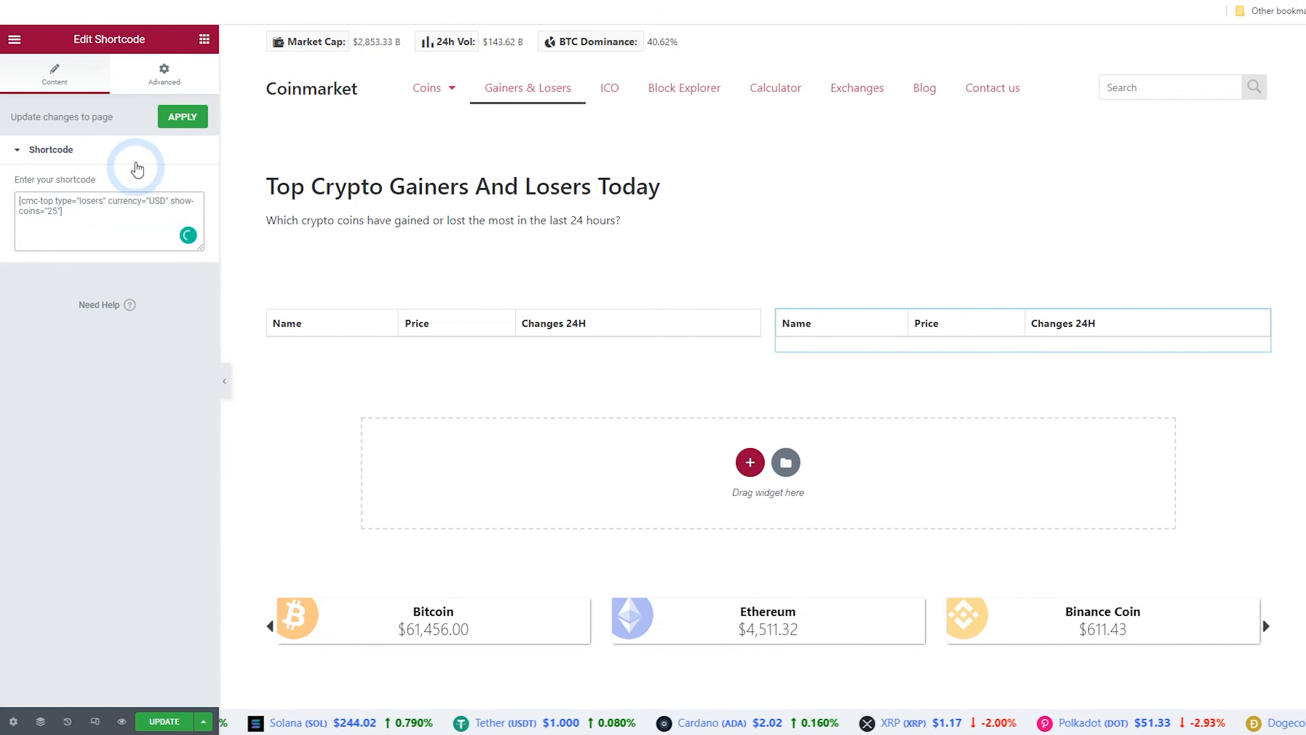
Add a Heading widget above the gainers table with the text "Top Gainers"
left_click(205, 39)
left_click_drag(128, 198, 331, 326)
left_click(120, 181)
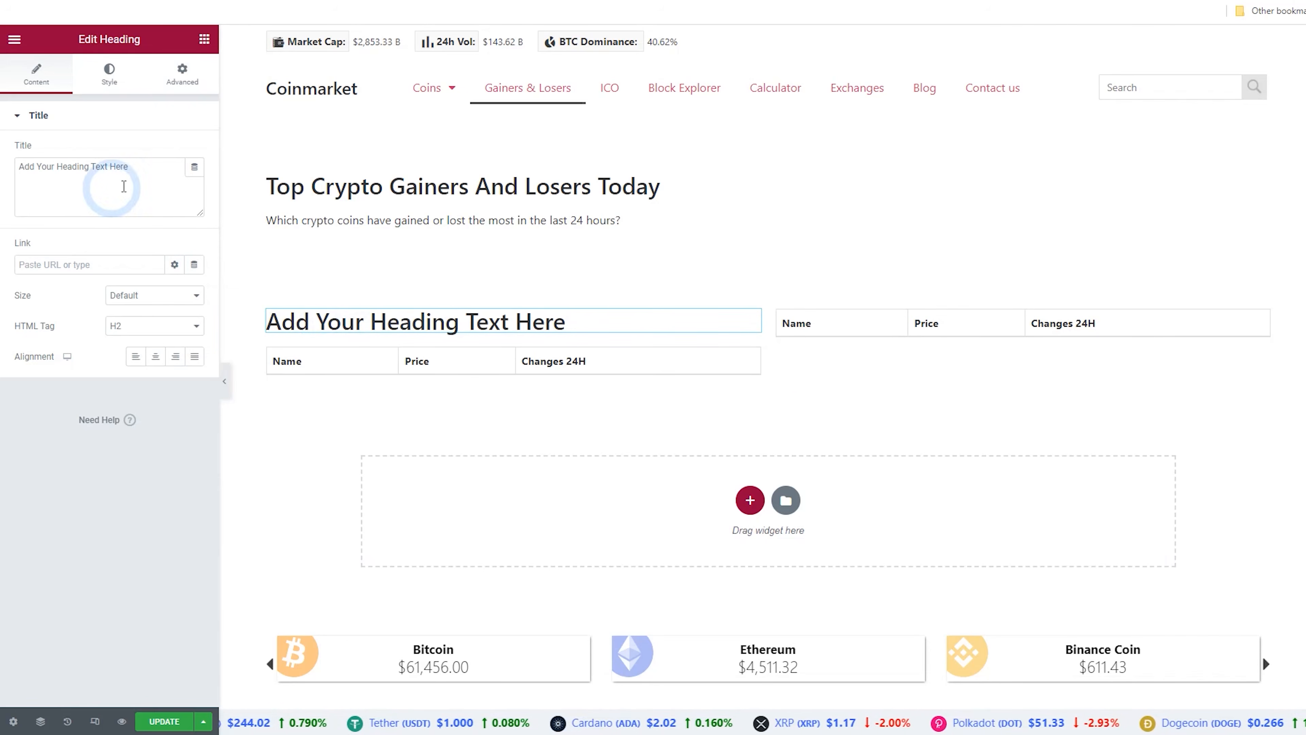
key("ctrl+a")
type("Top Gainers")
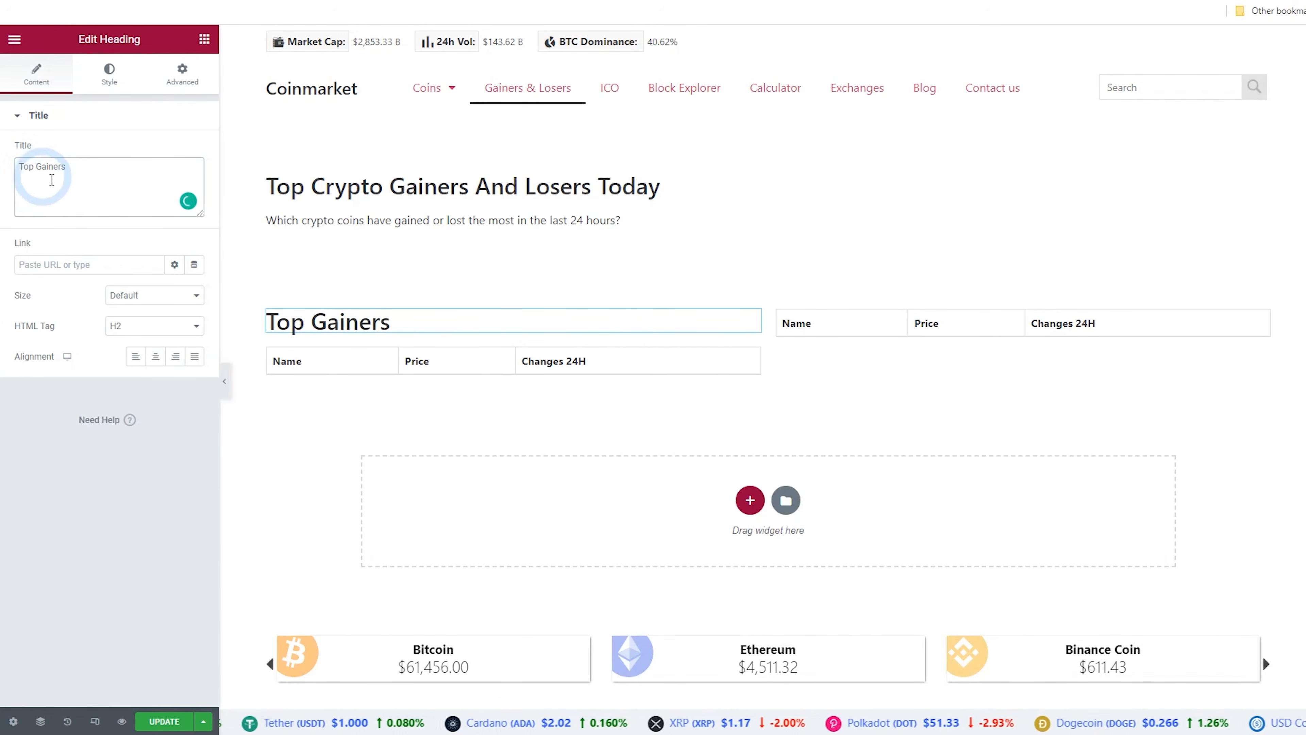
Copy the heading above the losers table and change its text to "Top Losers"
right_click(752, 324)
left_click(797, 379)
right_click(858, 328)
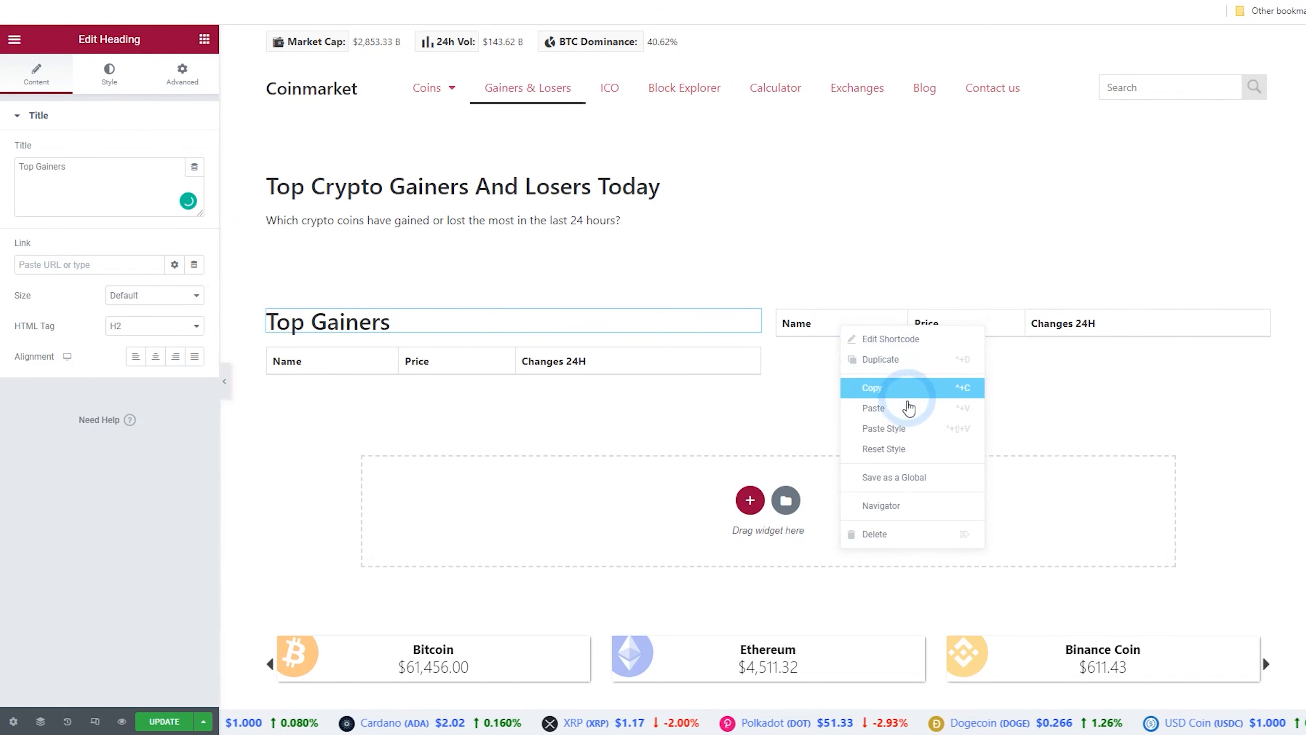
left_click(905, 408)
left_click_drag(1112, 397, 1159, 325)
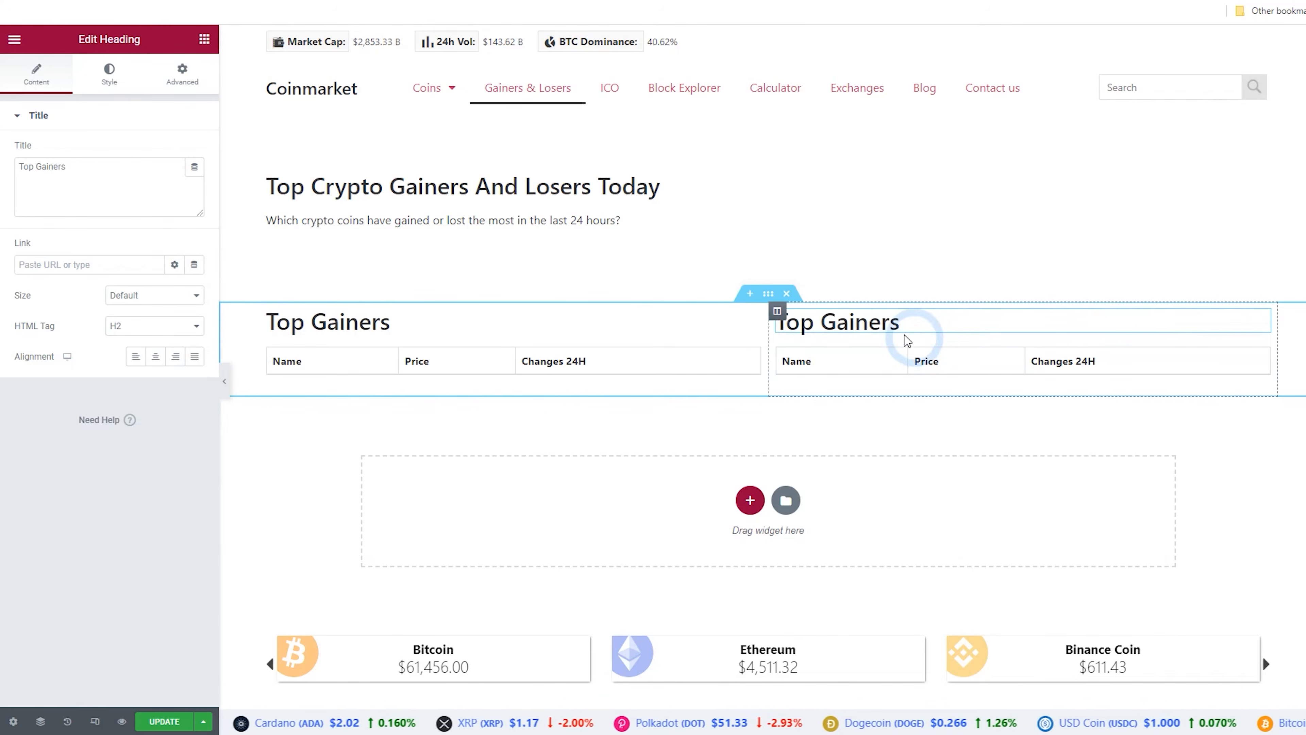
left_click_drag(828, 321, 928, 322)
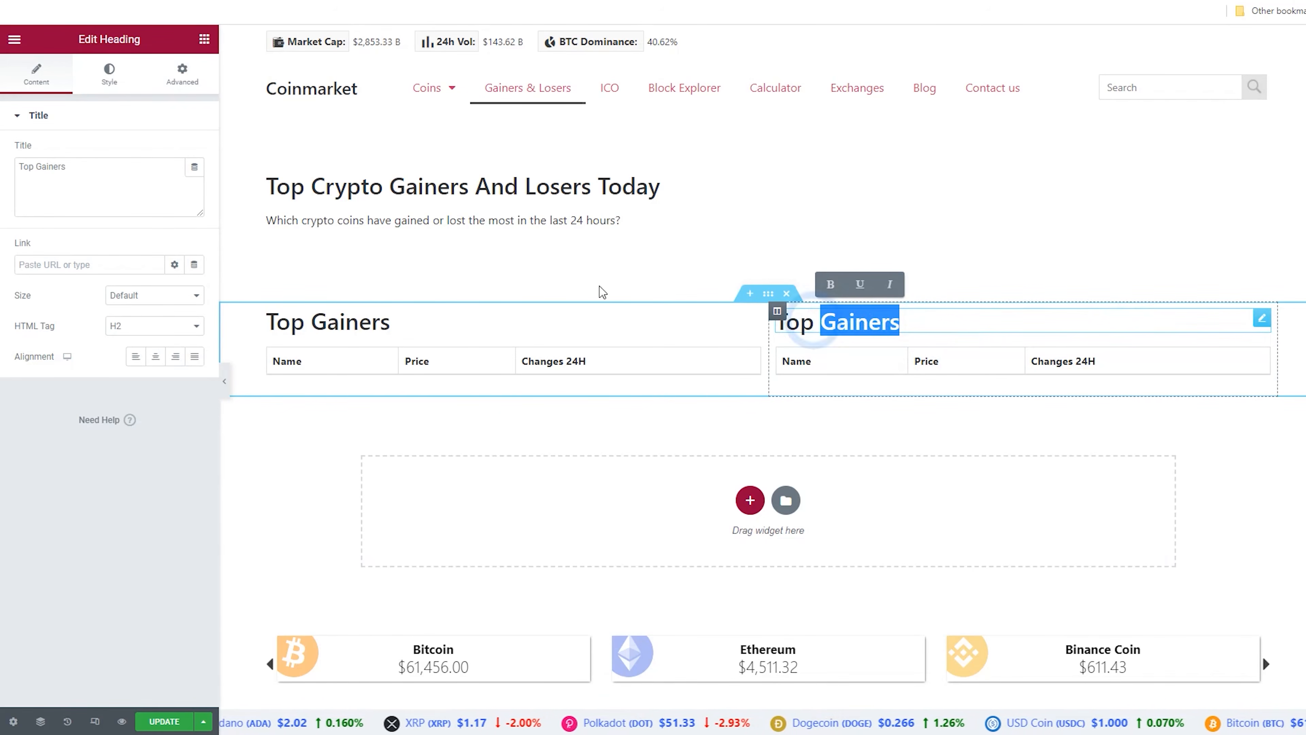
left_click_drag(82, 169, 37, 172)
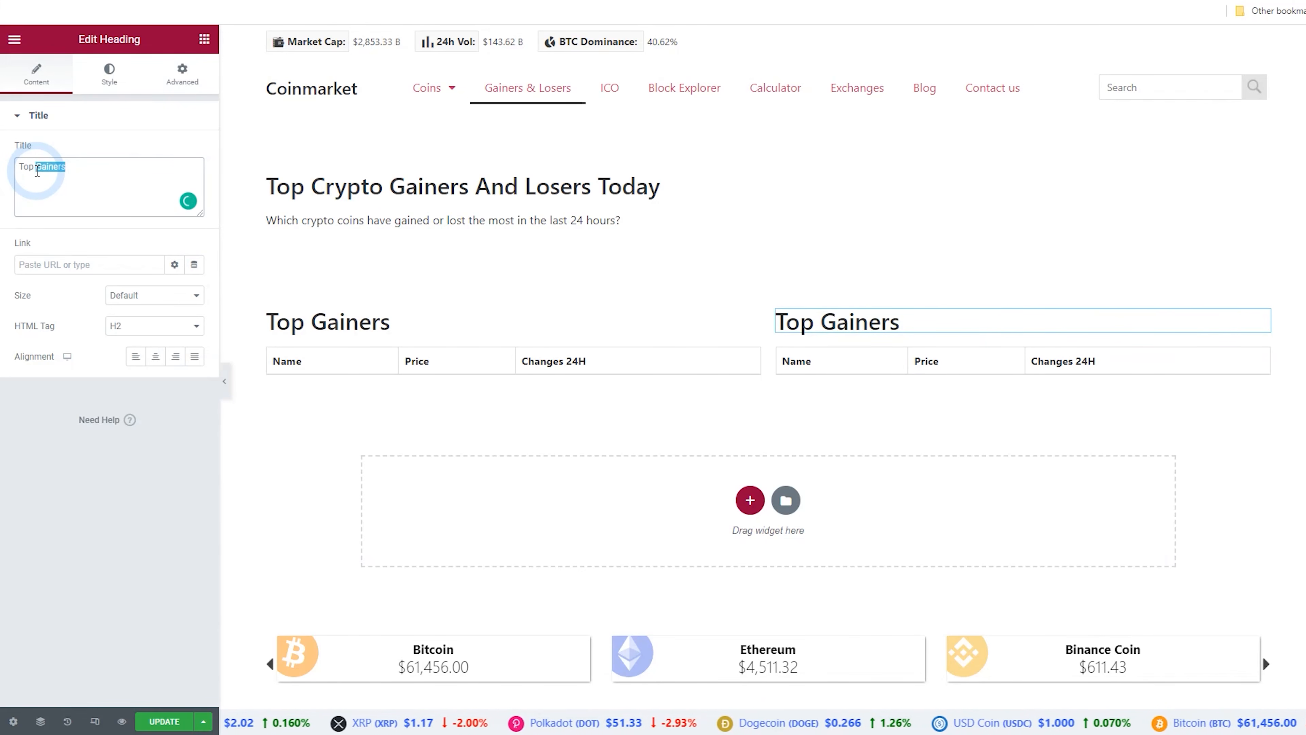
type("Losers")
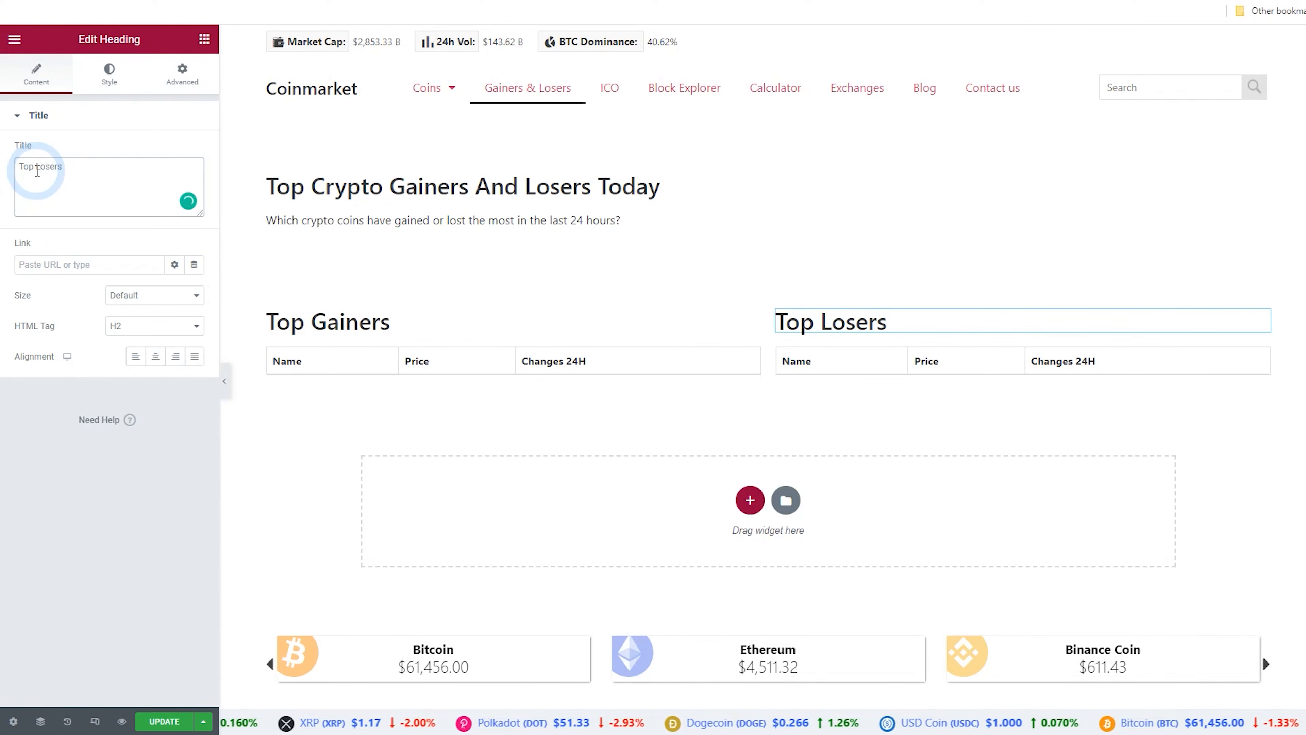
Update the page and view it on the site
left_click(164, 721)
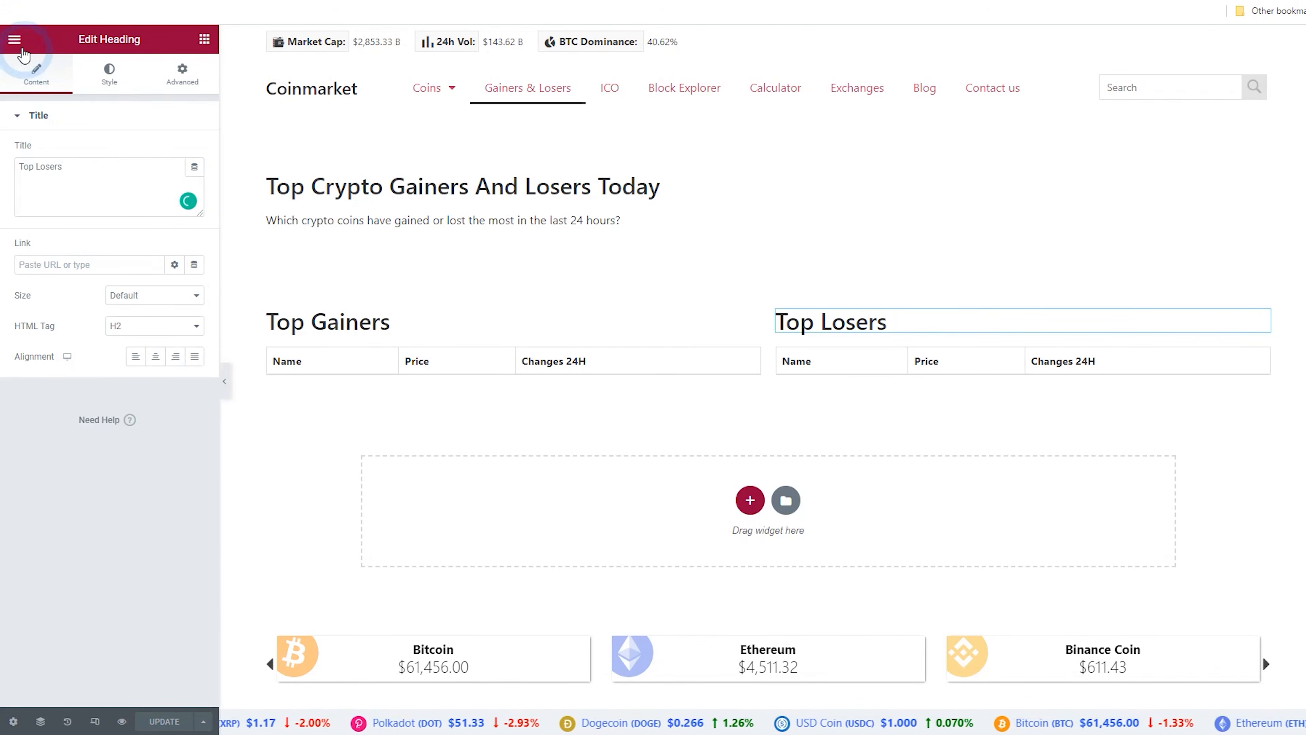
left_click(14, 39)
left_click(73, 263)
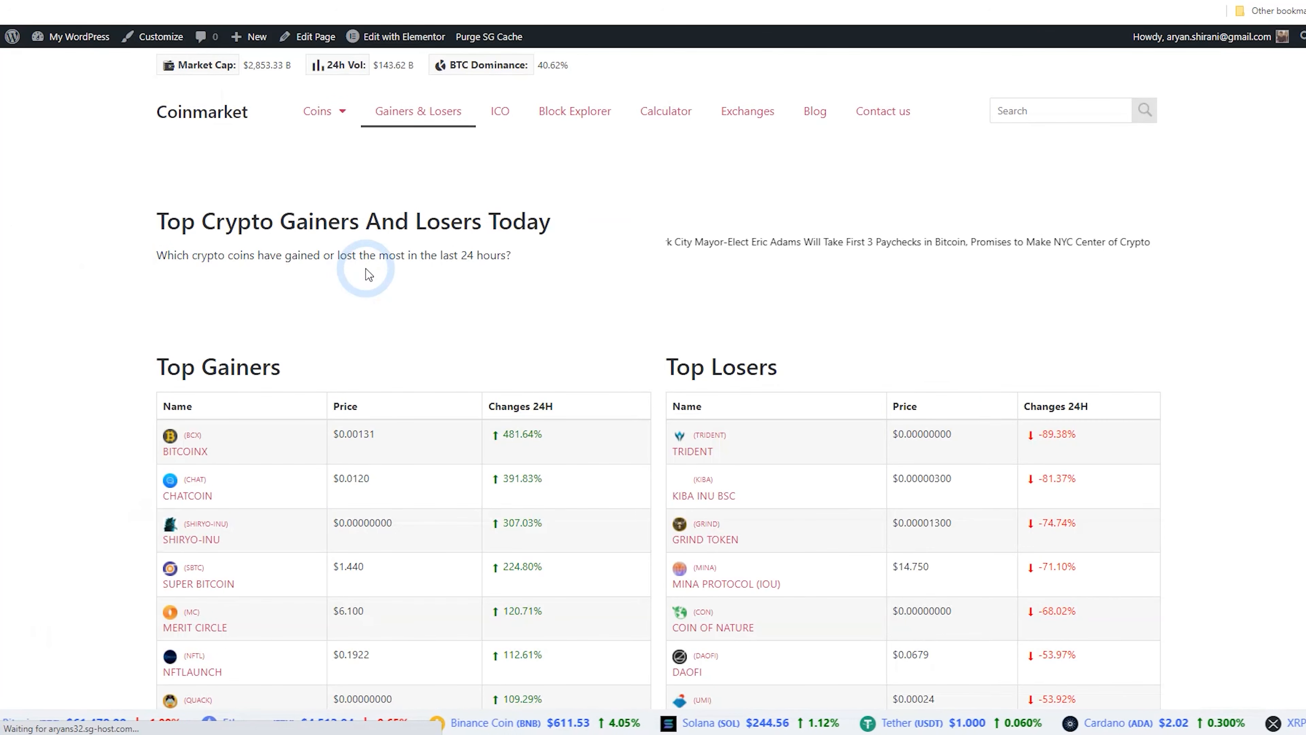
Scroll through the published page to review the gainers and losers tables
scroll(532, 168, "down", 4)
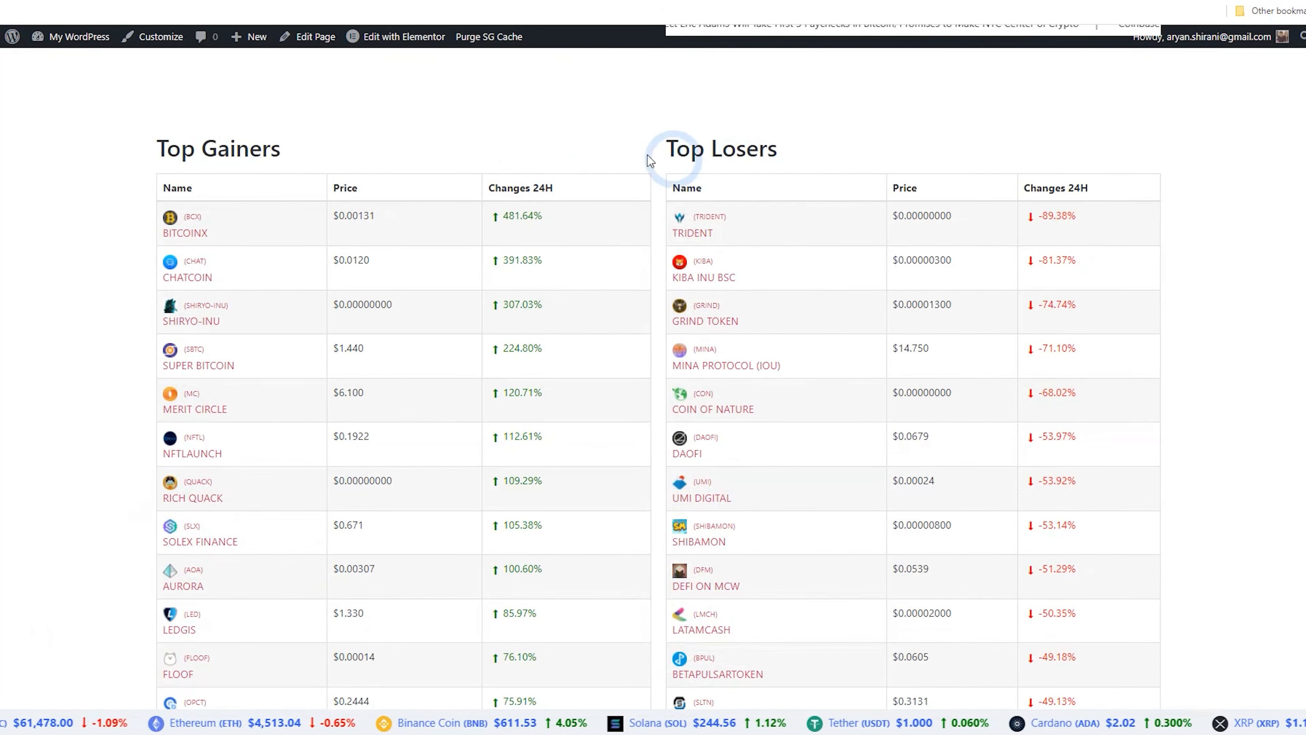
scroll(627, 155, "down", 12)
scroll(635, 165, "down", 3)
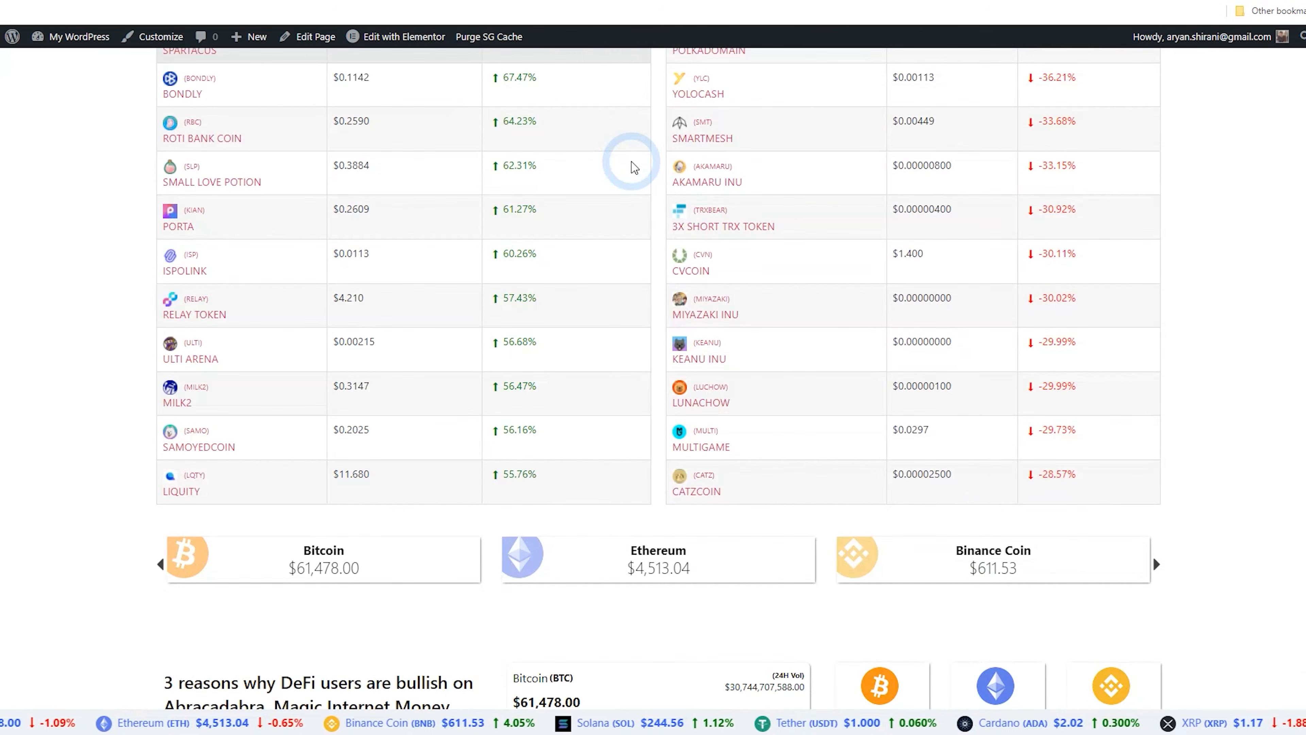
scroll(635, 166, "down", 3)
scroll(633, 165, "down", 3)
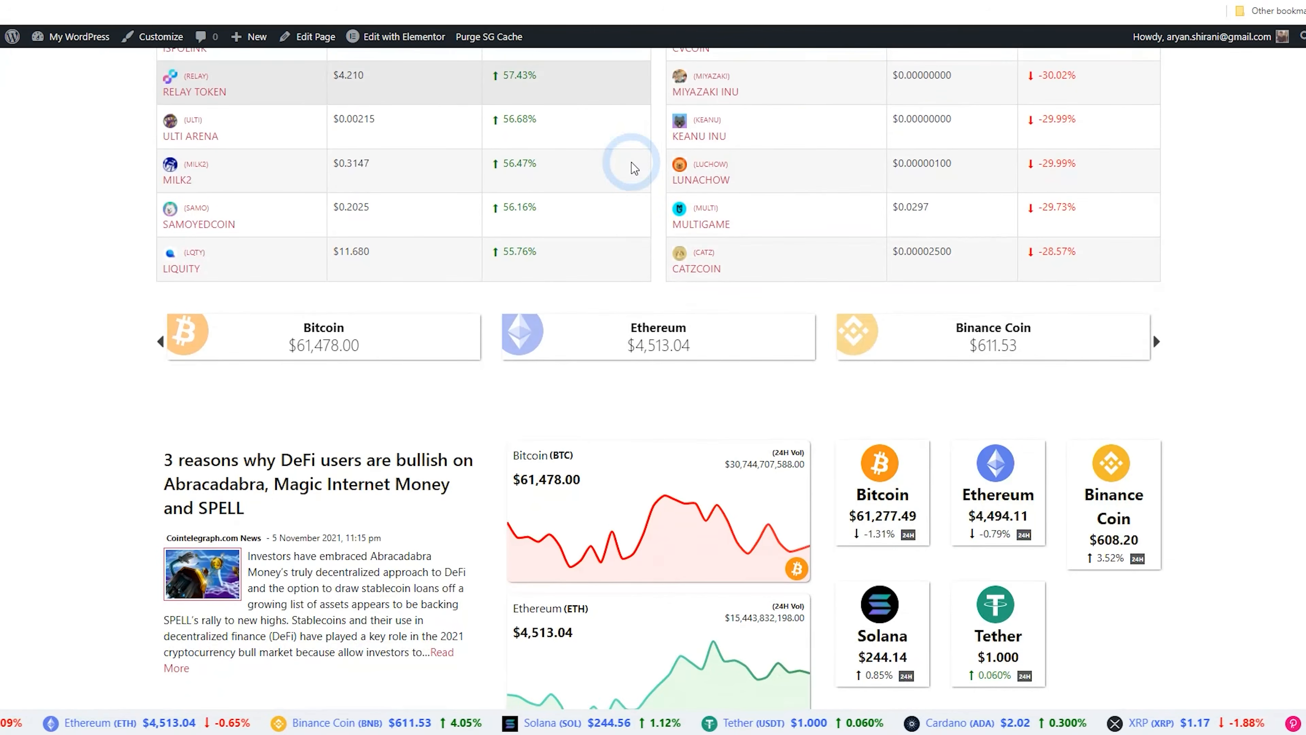
scroll(571, 317, "down", 1)
scroll(571, 317, "down", 10)
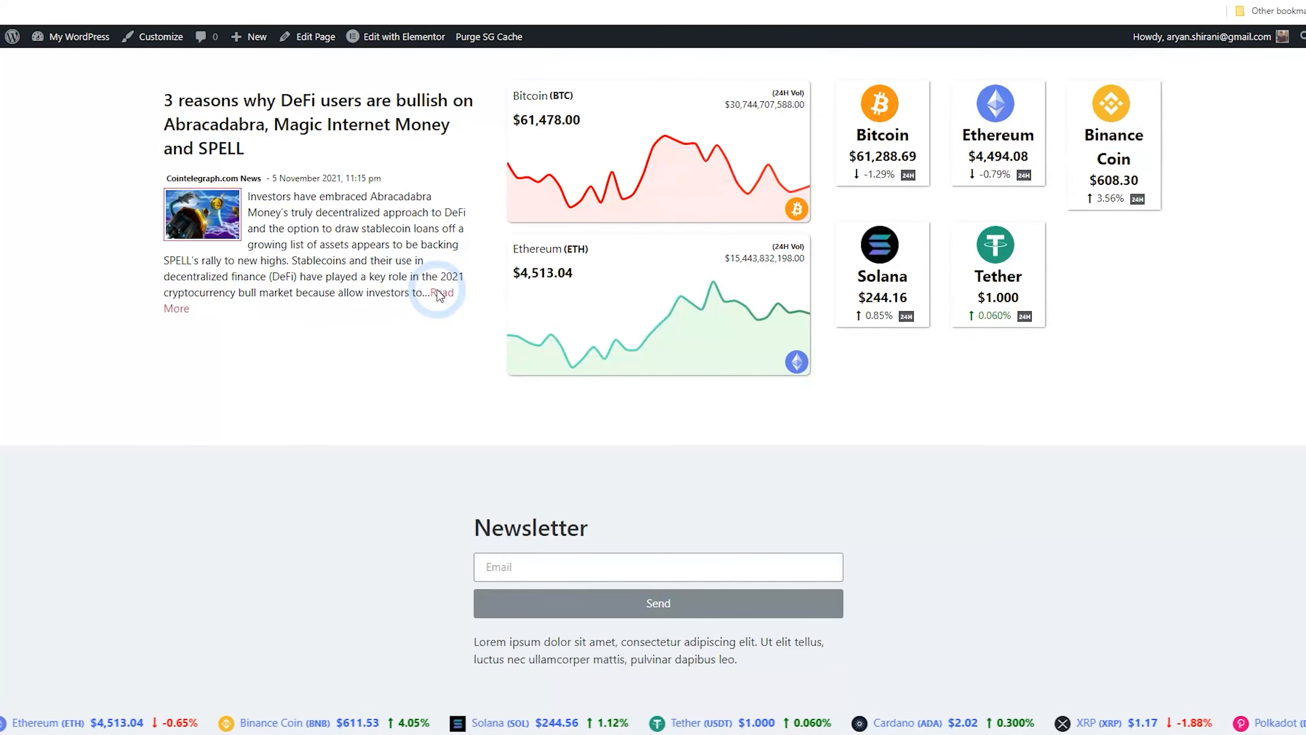
scroll(463, 329, "up", 5)
scroll(483, 363, "up", 12)
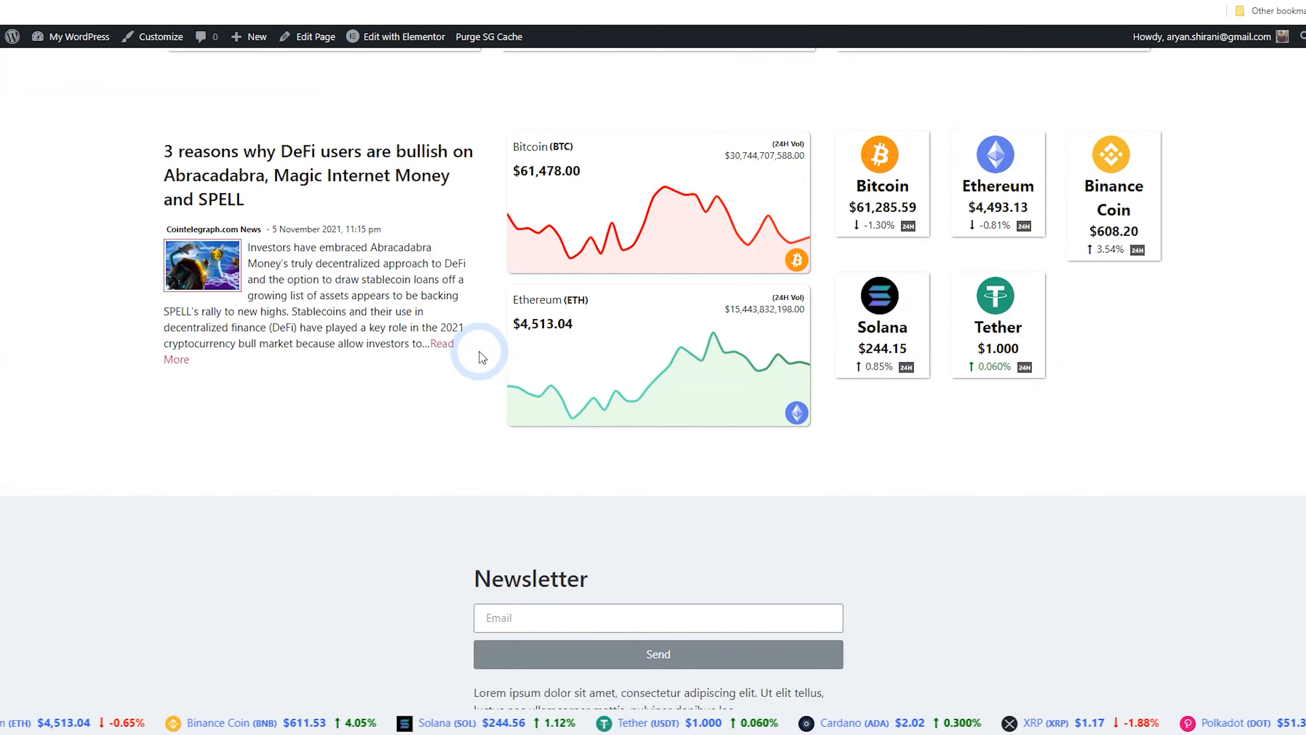
scroll(483, 390, "up", 20)
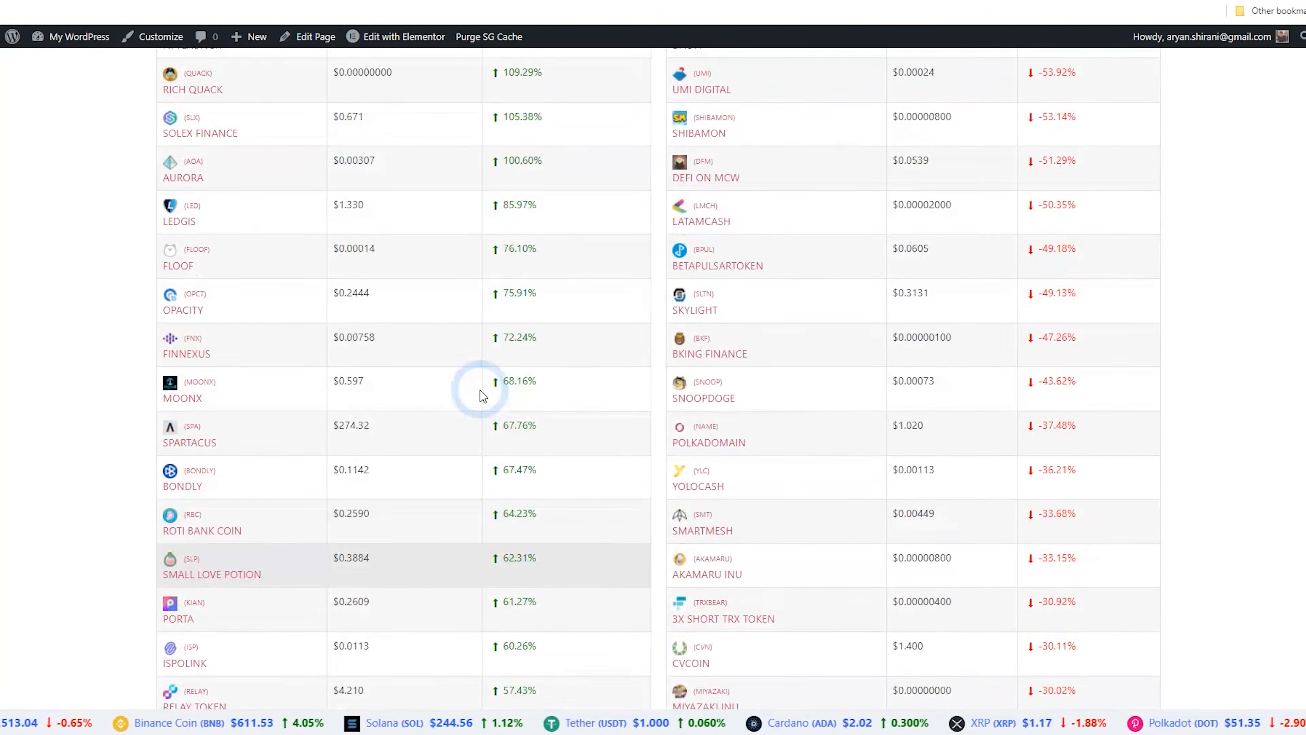